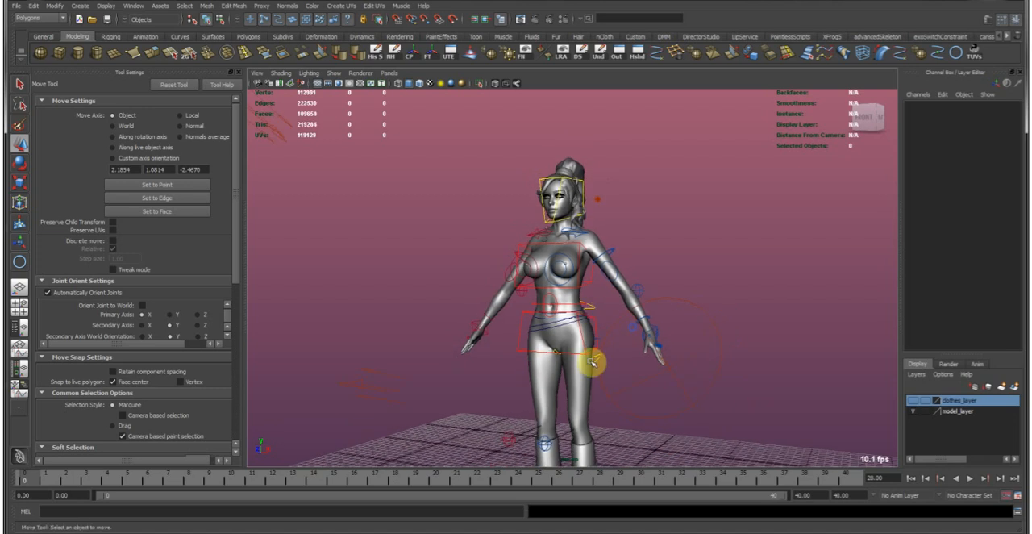
Examine the rigged character from the full figure down to the boots and the curves around the hips.
{"action": "left_click_drag", "start_coordinate": [567, 334], "coordinate": [604, 341], "text": "alt"}
{"action": "middle_click_drag", "start_coordinate": [540, 398], "coordinate": [554, 281], "text": "alt"}
{"action": "right_click_drag", "start_coordinate": [554, 281], "coordinate": [675, 316], "text": "alt"}
{"action": "left_click_drag", "start_coordinate": [674, 316], "coordinate": [600, 304], "text": "alt"}
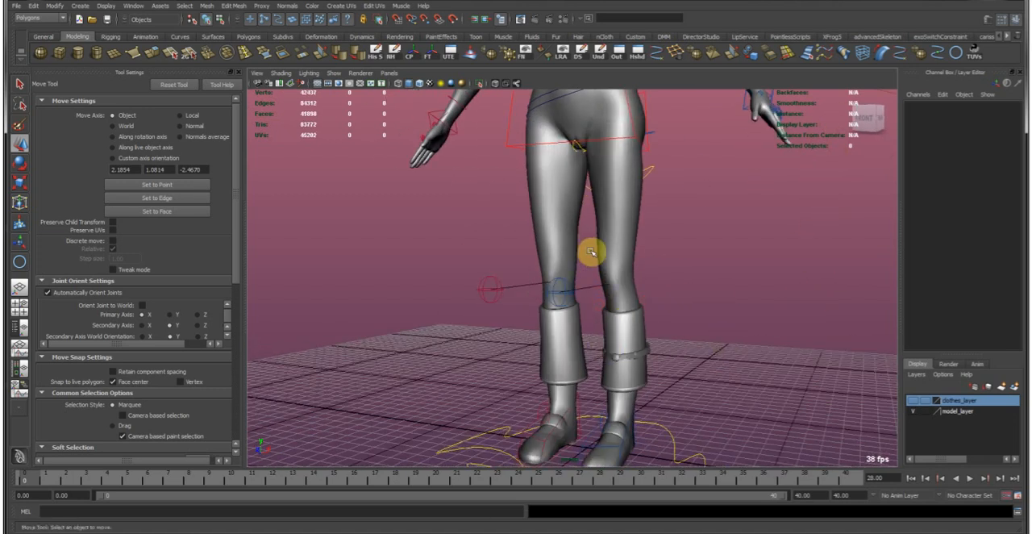
{"action": "middle_click_drag", "start_coordinate": [569, 207], "coordinate": [654, 315], "text": "alt"}
{"action": "right_click_drag", "start_coordinate": [654, 315], "coordinate": [627, 305], "text": "alt"}
{"action": "left_click_drag", "start_coordinate": [626, 306], "coordinate": [629, 304], "text": "alt"}
{"action": "middle_click_drag", "start_coordinate": [620, 266], "coordinate": [583, 311], "text": "alt"}
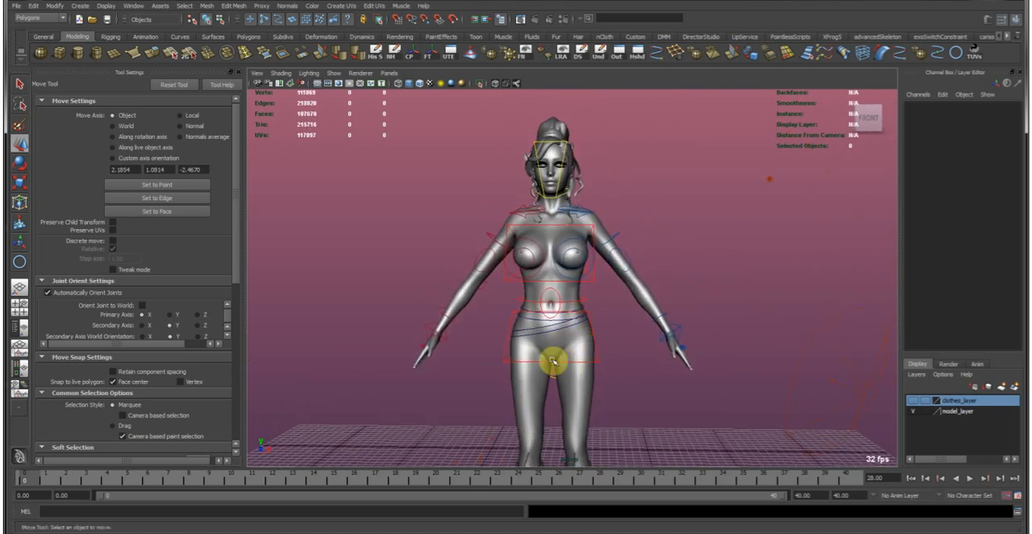
{"action": "scroll", "coordinate": [571, 390], "scroll_direction": "down", "scroll_amount": 2}
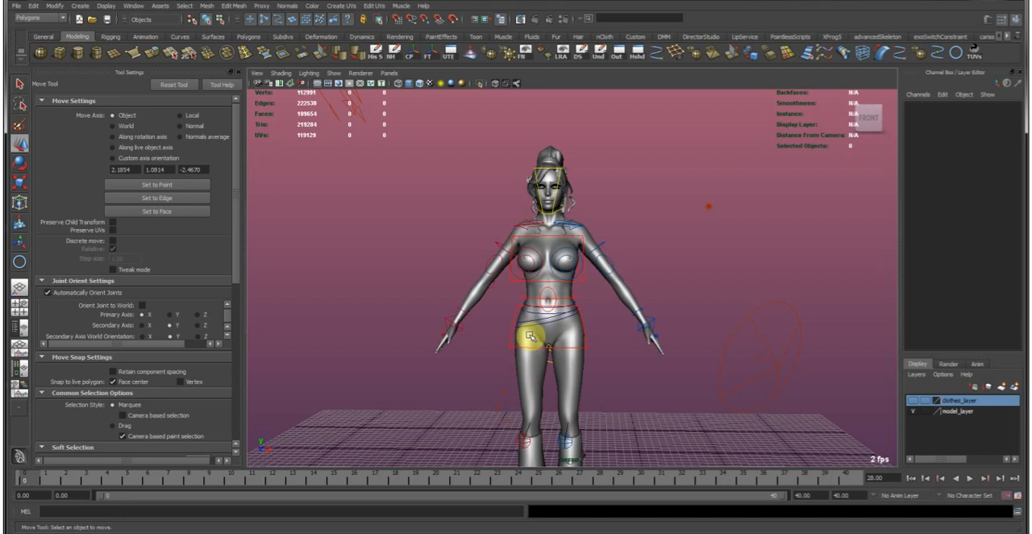
{"action": "right_click_drag", "start_coordinate": [508, 313], "coordinate": [603, 339], "text": "alt"}
{"action": "left_click_drag", "start_coordinate": [604, 339], "coordinate": [535, 346], "text": "alt"}
{"action": "right_click_drag", "start_coordinate": [534, 346], "coordinate": [634, 361], "text": "alt"}
{"action": "middle_click_drag", "start_coordinate": [538, 371], "coordinate": [506, 306], "text": "alt"}
{"action": "right_click_drag", "start_coordinate": [505, 304], "coordinate": [595, 321], "text": "alt"}
{"action": "left_click", "coordinate": [593, 312]}
{"action": "middle_click_drag", "start_coordinate": [557, 371], "coordinate": [587, 339], "text": "alt"}
{"action": "right_click_drag", "start_coordinate": [477, 330], "coordinate": [548, 331], "text": "alt"}
{"action": "left_click_drag", "start_coordinate": [548, 330], "coordinate": [592, 339], "text": "alt"}
Pick the two horizontal curves around the waist to identify them, and clear the selection.
{"action": "left_click", "coordinate": [621, 346], "text": "shift"}
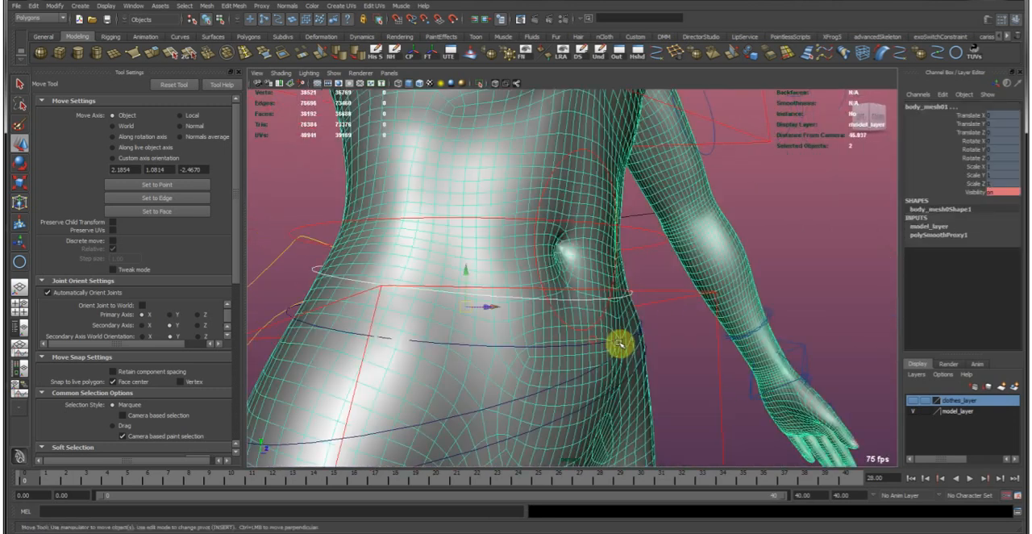
{"action": "left_click", "coordinate": [615, 339]}
{"action": "left_click", "coordinate": [631, 293], "text": "shift"}
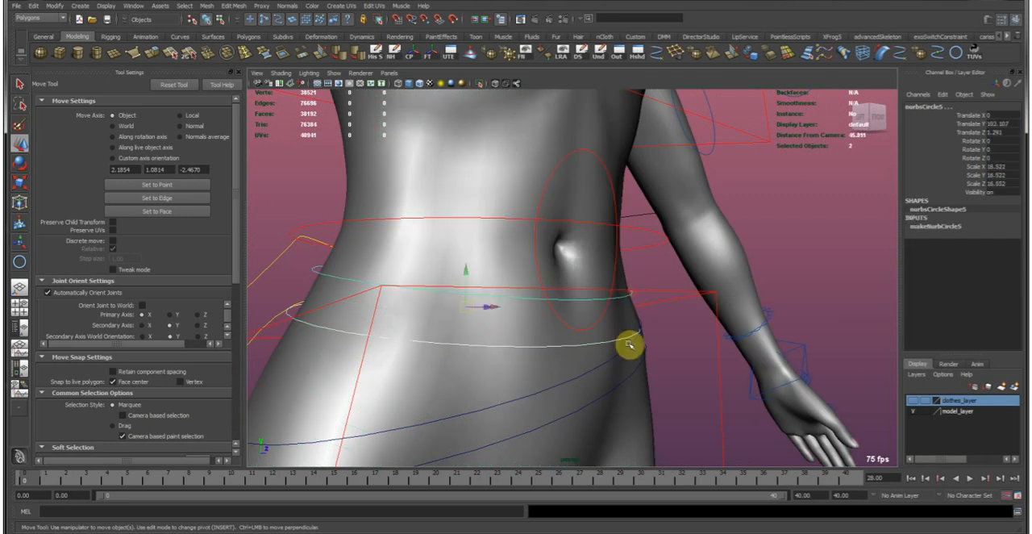
{"action": "left_click", "coordinate": [633, 347], "text": "shift"}
{"action": "left_click", "coordinate": [668, 360]}
{"action": "left_click_drag", "start_coordinate": [680, 341], "coordinate": [707, 339], "text": "alt"}
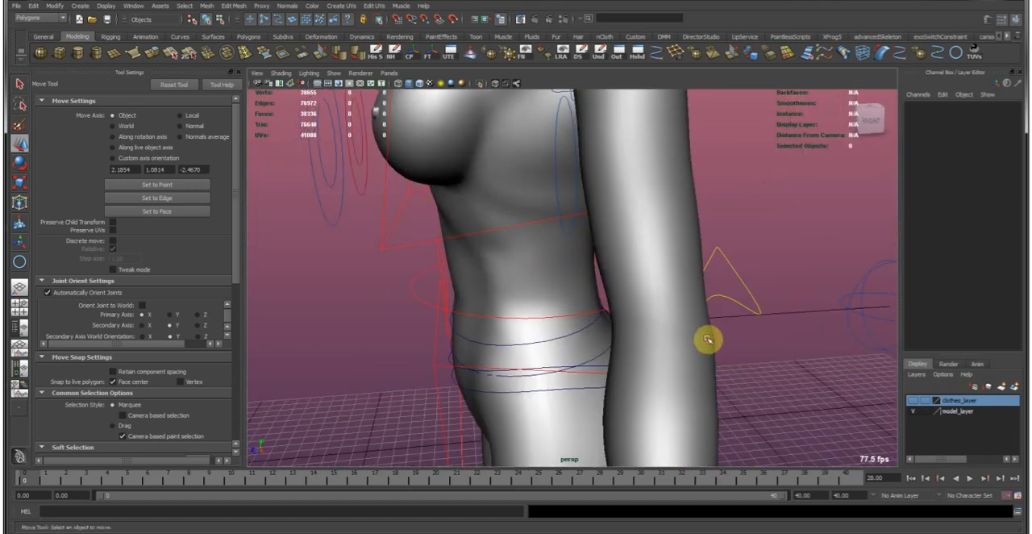
Create a NURBS circle at the grid origin with its Translate Z set to 0.
{"action": "left_click", "coordinate": [956, 57]}
{"action": "left_click_drag", "start_coordinate": [511, 336], "coordinate": [730, 384], "text": "alt"}
{"action": "left_click", "coordinate": [729, 384]}
{"action": "double_click", "coordinate": [1007, 133]}
{"action": "type", "text": "0"}
{"action": "key", "text": "Return"}
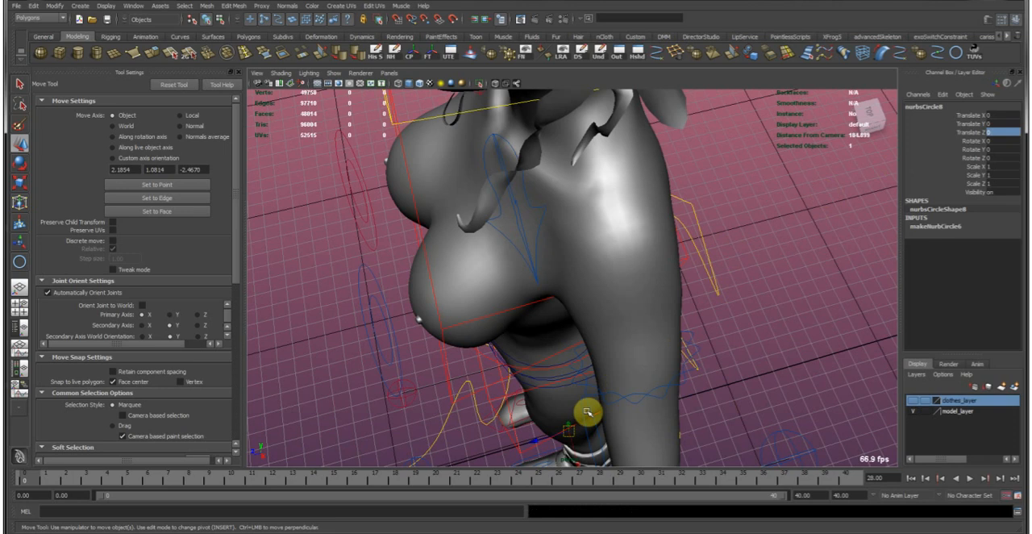
Raise the new circle to waist height, about 102.8 in Y, and scale it uniformly to about 14.4.
{"action": "left_click_drag", "start_coordinate": [556, 306], "coordinate": [548, 272], "text": "alt"}
{"action": "middle_click_drag", "start_coordinate": [536, 272], "coordinate": [544, 178]}
{"action": "key", "text": "r"}
{"action": "middle_click_drag", "start_coordinate": [468, 308], "coordinate": [591, 313]}
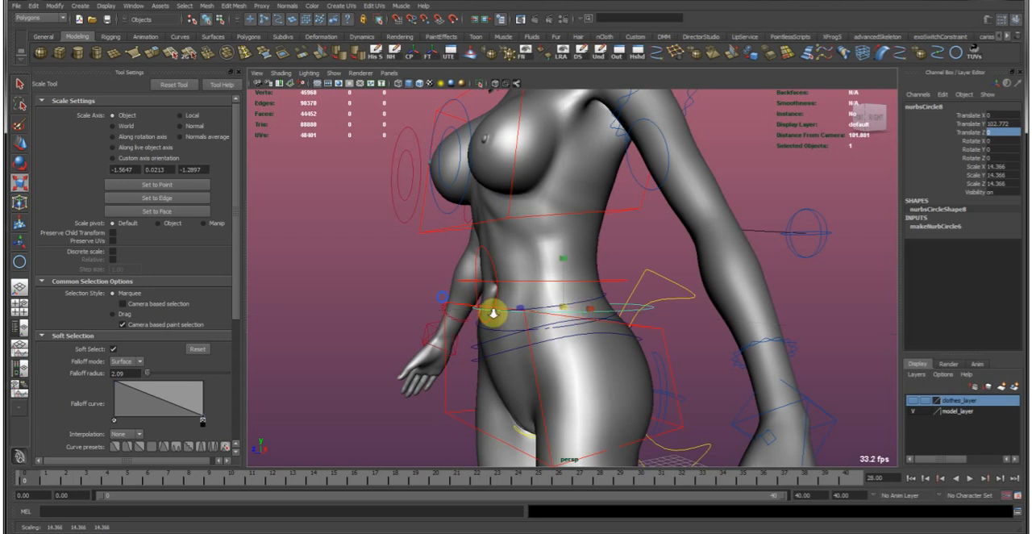
{"action": "left_click_drag", "start_coordinate": [493, 312], "coordinate": [448, 321], "text": "alt"}
{"action": "right_click_drag", "start_coordinate": [448, 321], "coordinate": [578, 299], "text": "alt"}
Move the circle forward around the waist to a Translate Z of about 4.2.
{"action": "key", "text": "w"}
{"action": "left_click_drag", "start_coordinate": [533, 329], "coordinate": [633, 365]}
{"action": "middle_click_drag", "start_coordinate": [632, 364], "coordinate": [573, 330], "text": "alt"}
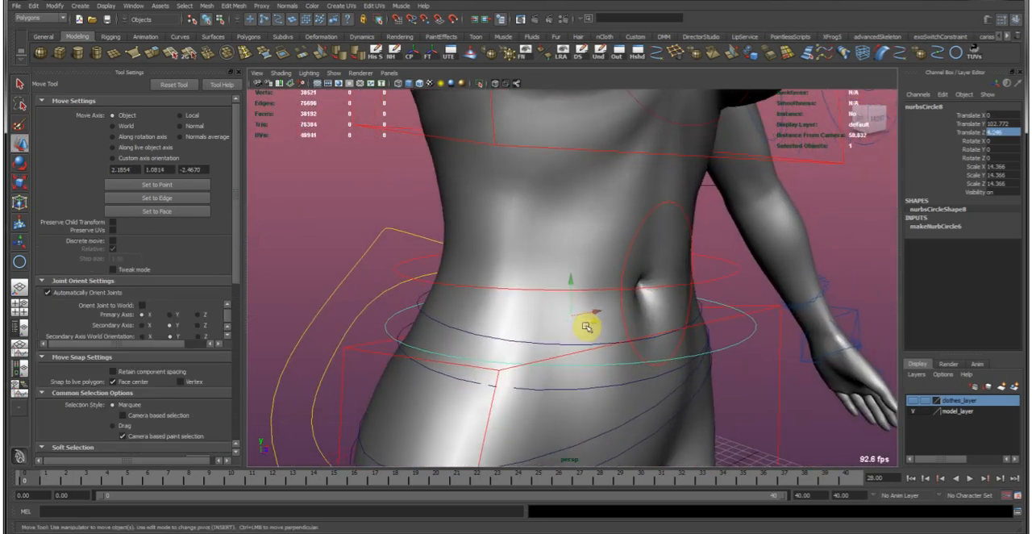
{"action": "right_click_drag", "start_coordinate": [588, 325], "coordinate": [632, 328], "text": "alt"}
{"action": "middle_click_drag", "start_coordinate": [621, 346], "coordinate": [602, 359], "text": "alt"}
{"action": "left_click_drag", "start_coordinate": [626, 324], "coordinate": [614, 320], "text": "alt"}
Select the character's body mesh and make it a live surface.
{"action": "left_click_drag", "start_coordinate": [552, 294], "coordinate": [547, 281]}
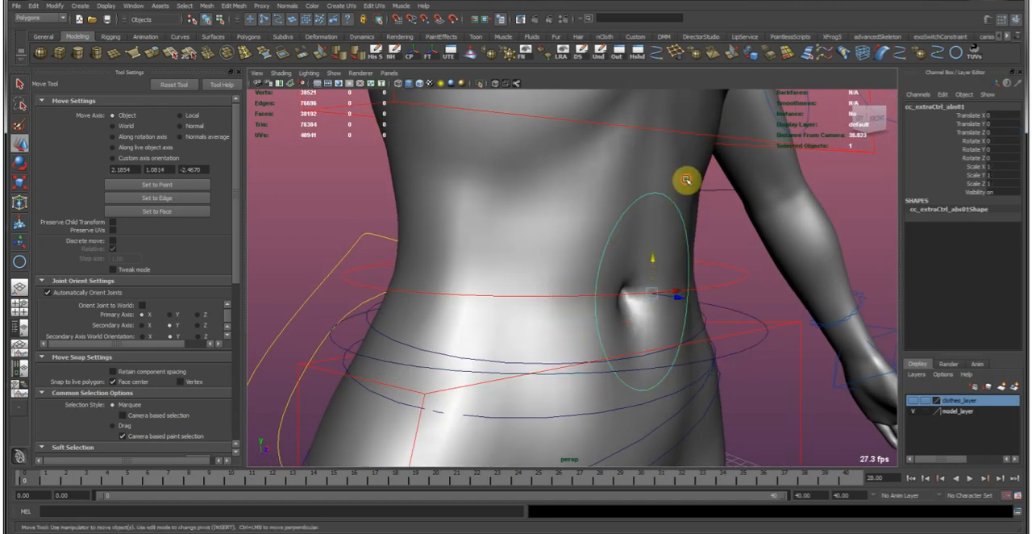
{"action": "left_click", "coordinate": [686, 216]}
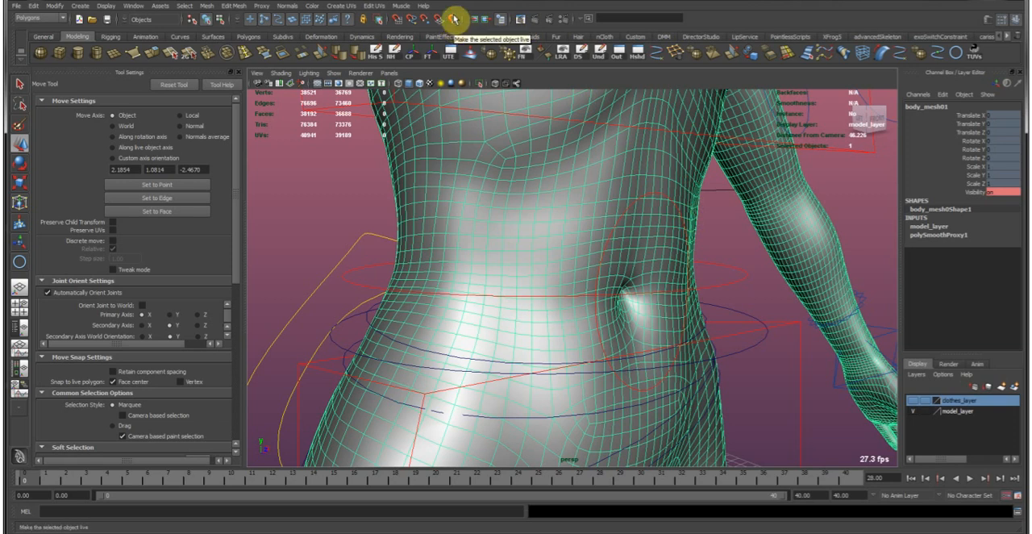
{"action": "left_click", "coordinate": [456, 20]}
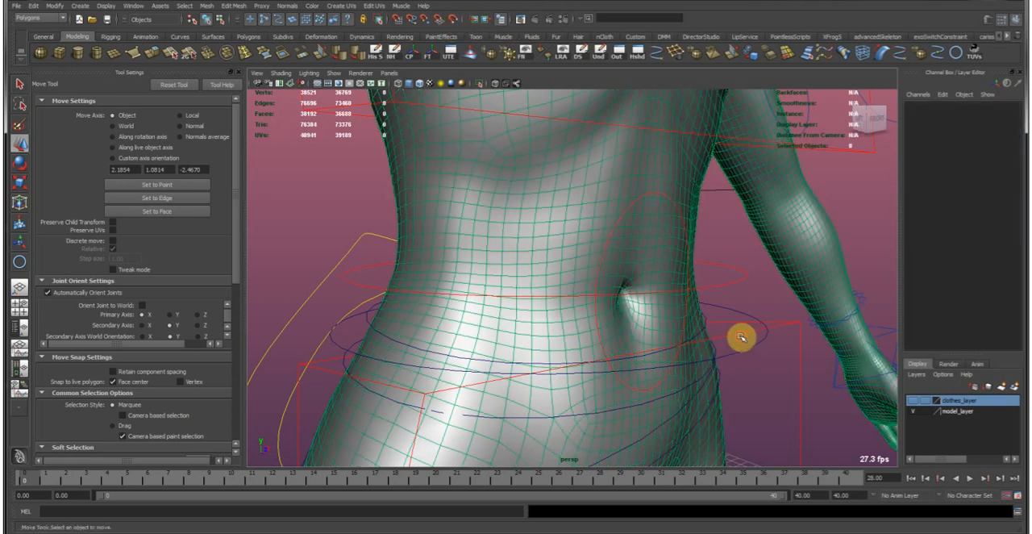
Switch the new circle to component editing and move its front and side control vertices onto the live body surface.
{"action": "left_click", "coordinate": [755, 353]}
{"action": "left_click_drag", "start_coordinate": [756, 355], "coordinate": [597, 335], "text": "alt"}
{"action": "key", "text": "F8"}
{"action": "middle_click_drag", "start_coordinate": [444, 402], "coordinate": [492, 363], "text": "alt"}
{"action": "mouse_move", "coordinate": [506, 389]}
{"action": "left_mouse_down"}
{"action": "mouse_move", "coordinate": [479, 371]}
{"action": "mouse_move", "coordinate": [515, 382]}
{"action": "left_mouse_up"}
{"action": "middle_click_drag", "start_coordinate": [606, 395], "coordinate": [570, 387], "text": "alt"}
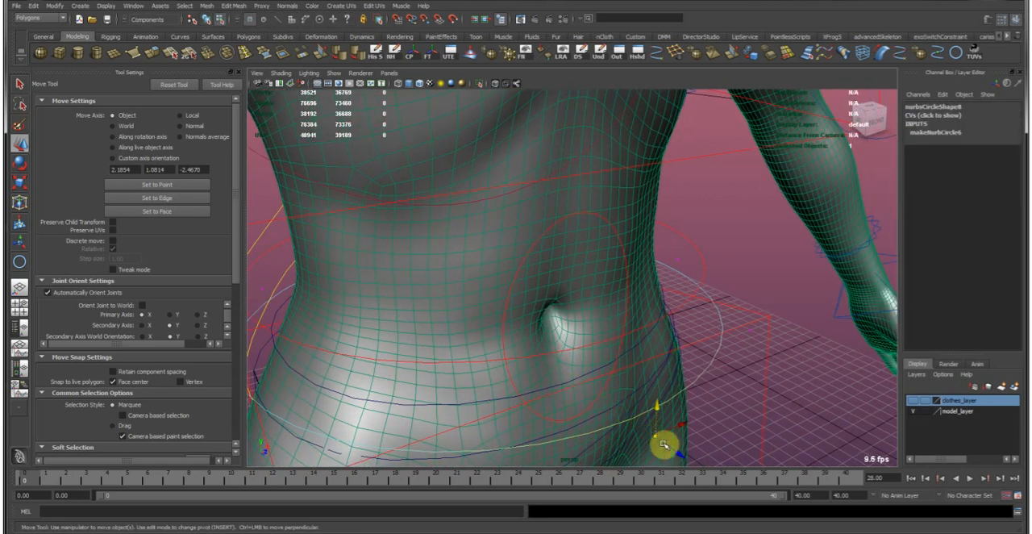
{"action": "left_click", "coordinate": [677, 451]}
{"action": "right_click_drag", "start_coordinate": [656, 426], "coordinate": [640, 416], "text": "alt"}
{"action": "right_click_drag", "start_coordinate": [577, 372], "coordinate": [588, 373], "text": "alt"}
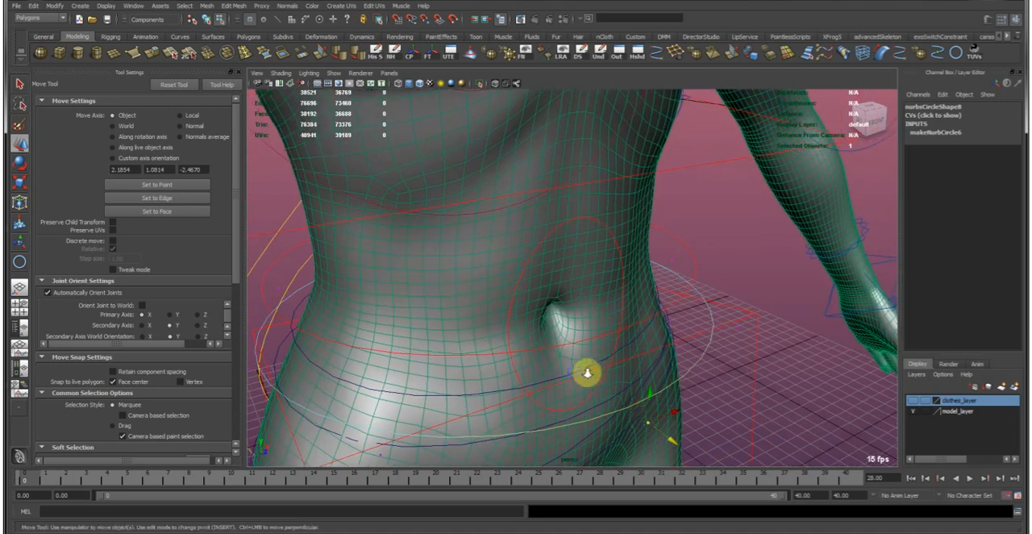
{"action": "left_click_drag", "start_coordinate": [647, 422], "coordinate": [546, 346]}
{"action": "right_click_drag", "start_coordinate": [545, 339], "coordinate": [691, 317], "text": "alt"}
{"action": "left_click_drag", "start_coordinate": [748, 325], "coordinate": [715, 317]}
{"action": "left_click_drag", "start_coordinate": [715, 318], "coordinate": [664, 370], "text": "alt"}
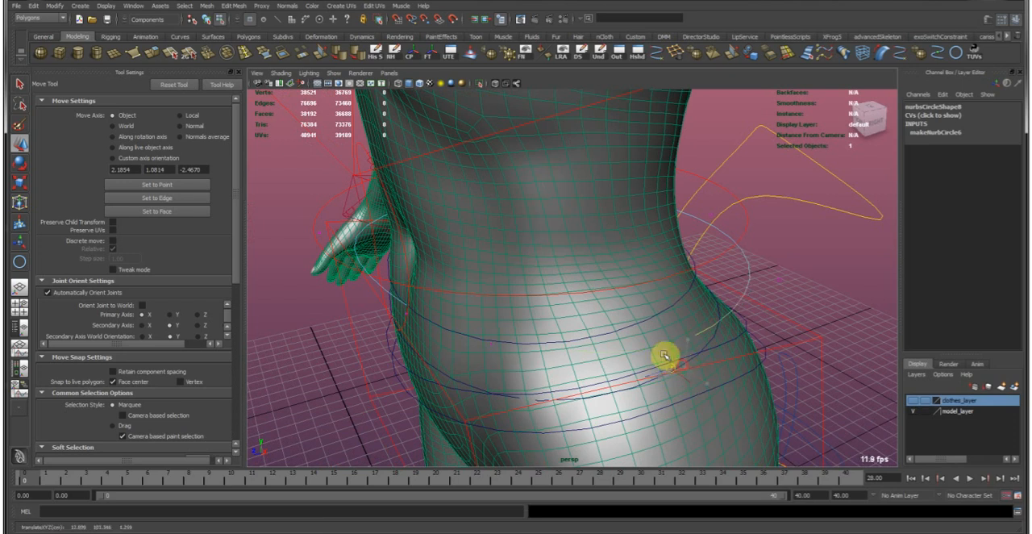
Fit the circle's control vertices around the lower back and hip on the live body surface.
{"action": "key", "text": "f"}
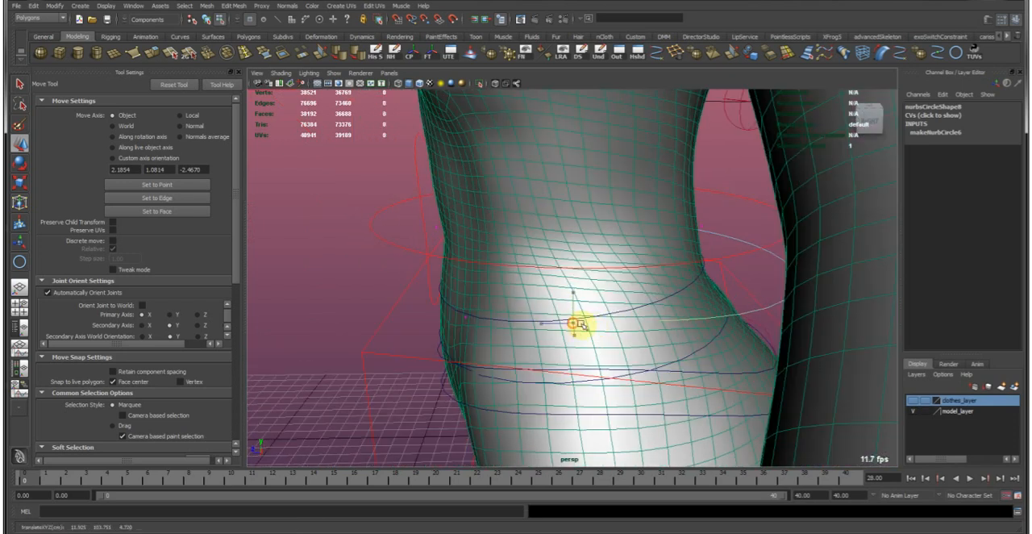
{"action": "left_click_drag", "start_coordinate": [599, 326], "coordinate": [654, 330], "text": "alt"}
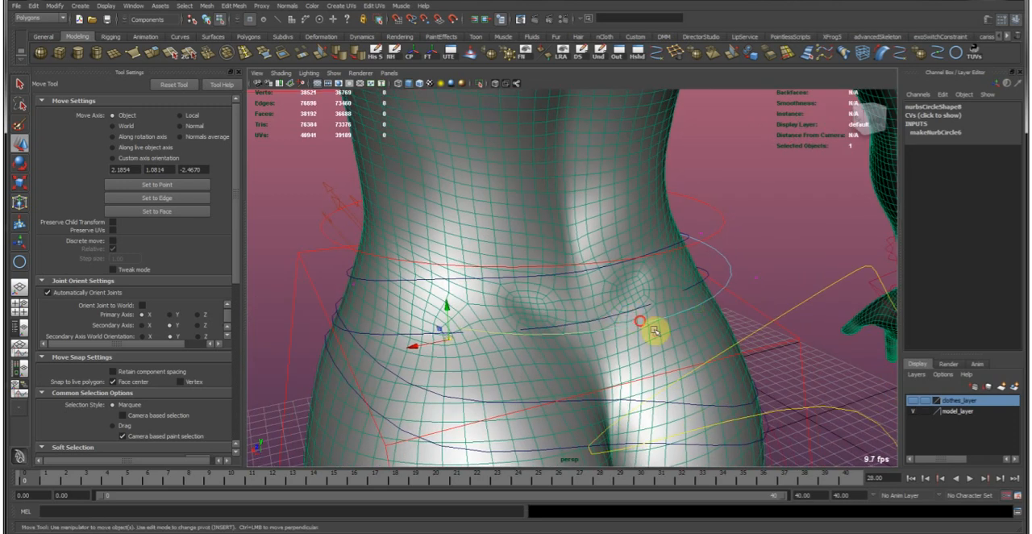
{"action": "left_click_drag", "start_coordinate": [591, 300], "coordinate": [601, 381], "text": "alt"}
{"action": "left_click_drag", "start_coordinate": [570, 332], "coordinate": [600, 380]}
{"action": "left_click_drag", "start_coordinate": [587, 356], "coordinate": [580, 350]}
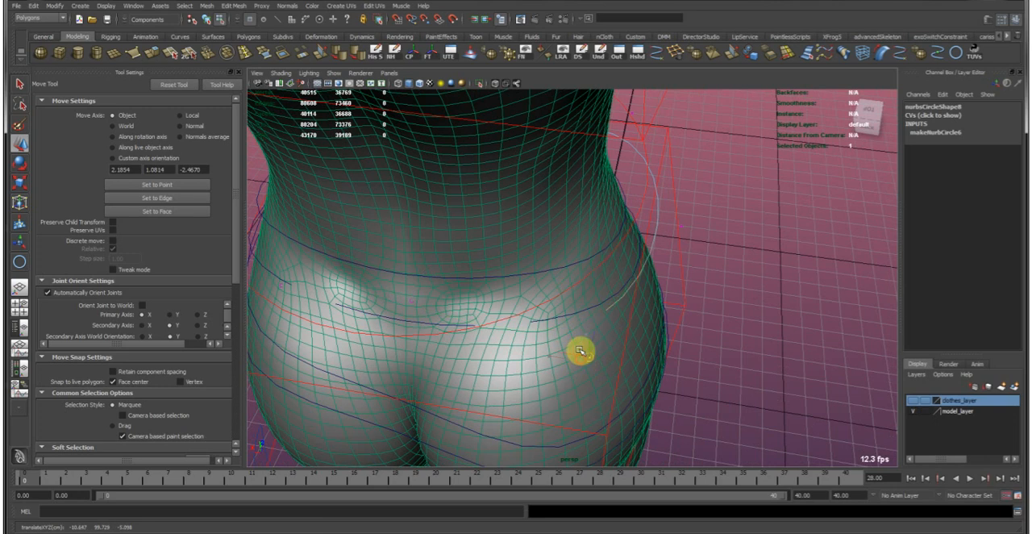
{"action": "left_click_drag", "start_coordinate": [570, 307], "coordinate": [512, 287], "text": "alt"}
Undo the last control vertex move and return the circle to object selection mode.
{"action": "key", "text": "ctrl+z"}
{"action": "left_click_drag", "start_coordinate": [594, 363], "coordinate": [549, 318]}
{"action": "left_click_drag", "start_coordinate": [664, 315], "coordinate": [560, 312], "text": "alt"}
{"action": "key", "text": "F8"}
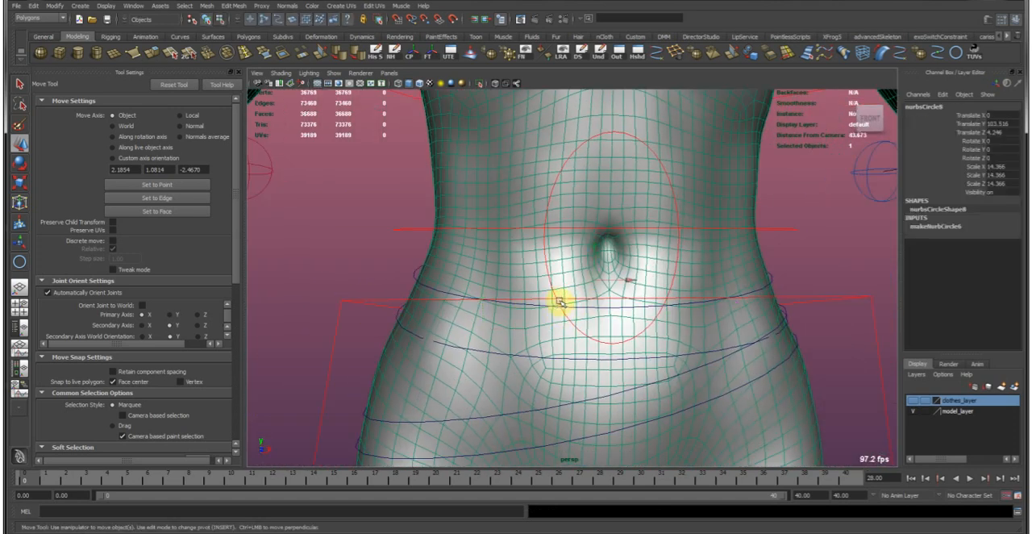
{"action": "right_click_drag", "start_coordinate": [659, 297], "coordinate": [557, 247], "text": "alt"}
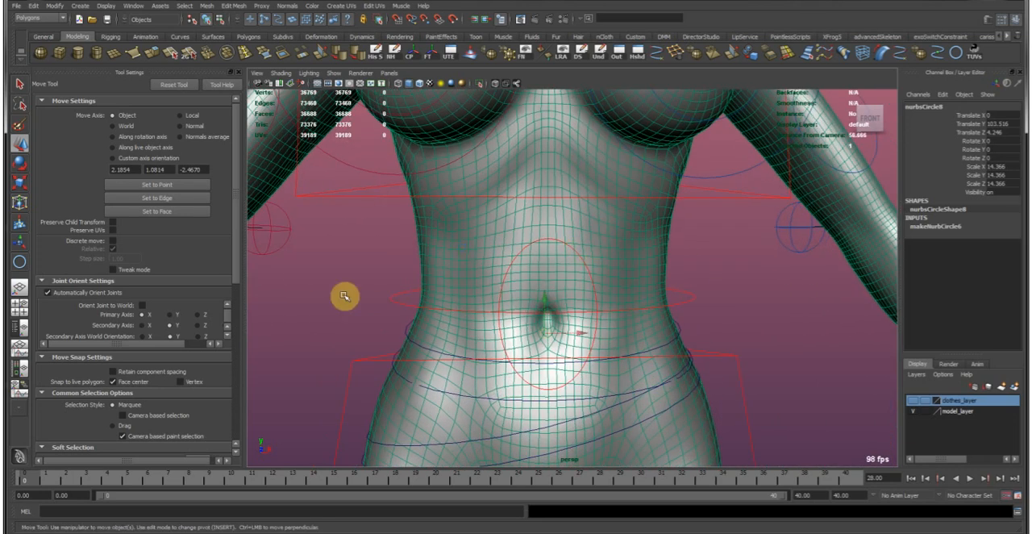
Clear the selection and turn off the live surface on the body mesh.
{"action": "left_click", "coordinate": [564, 239]}
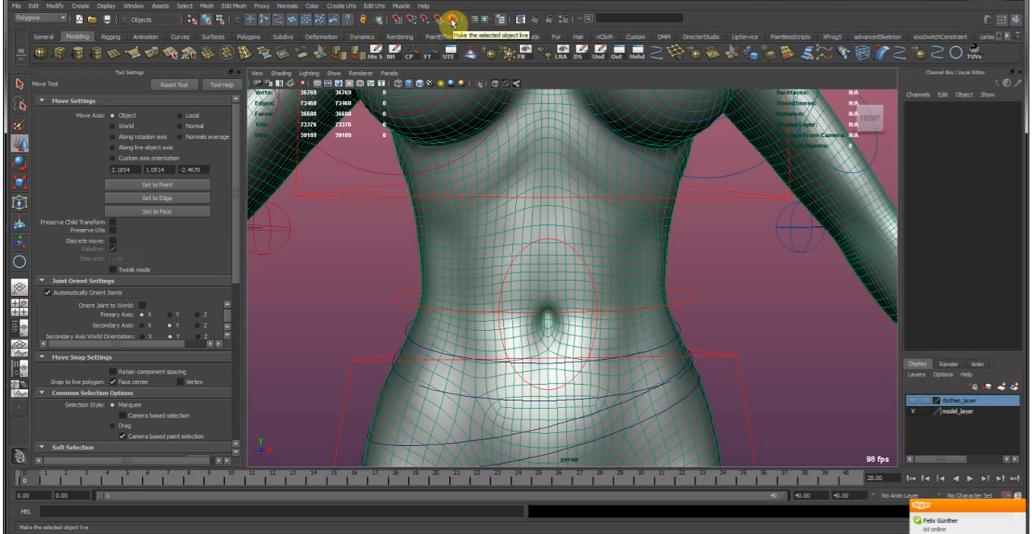
{"action": "left_click", "coordinate": [453, 20]}
{"action": "left_click_drag", "start_coordinate": [665, 329], "coordinate": [502, 342], "text": "alt"}
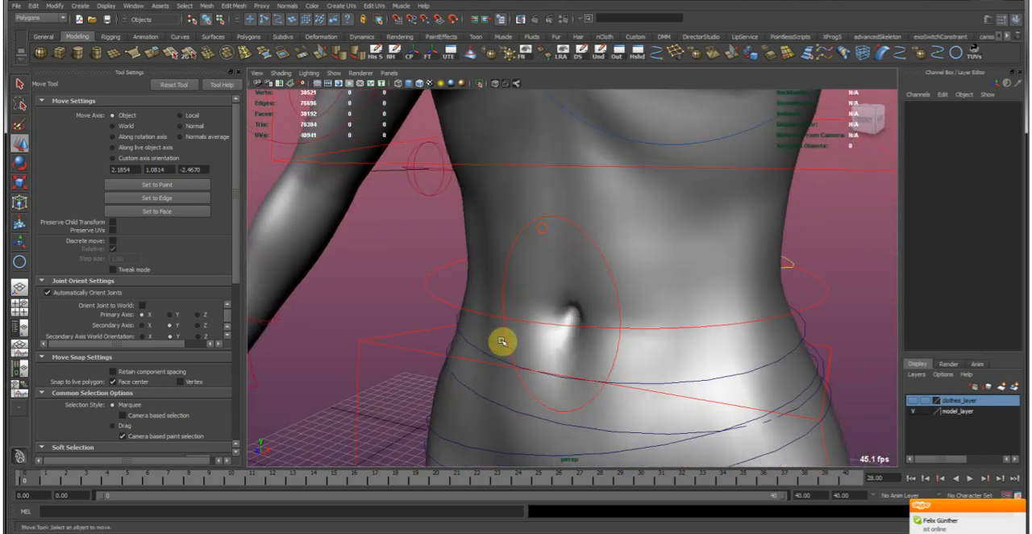
{"action": "key", "text": "ctrl+z"}
{"action": "left_click_drag", "start_coordinate": [538, 298], "coordinate": [433, 334], "text": "alt"}
{"action": "key", "text": "r"}
{"action": "middle_click_drag", "start_coordinate": [433, 334], "coordinate": [475, 335]}
{"action": "left_click_drag", "start_coordinate": [475, 336], "coordinate": [433, 293], "text": "alt"}
{"action": "left_click_drag", "start_coordinate": [625, 329], "coordinate": [669, 305], "text": "alt"}
Select the lower horizontal waist curve and add the upper waist curve to the selection.
{"action": "left_click", "coordinate": [590, 362]}
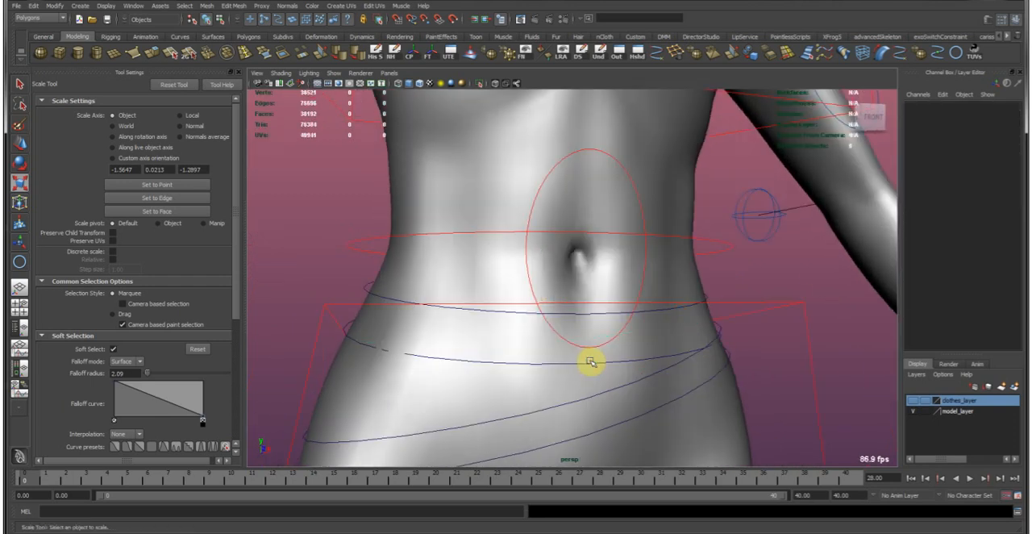
{"action": "key", "text": "w"}
{"action": "left_click", "coordinate": [575, 365]}
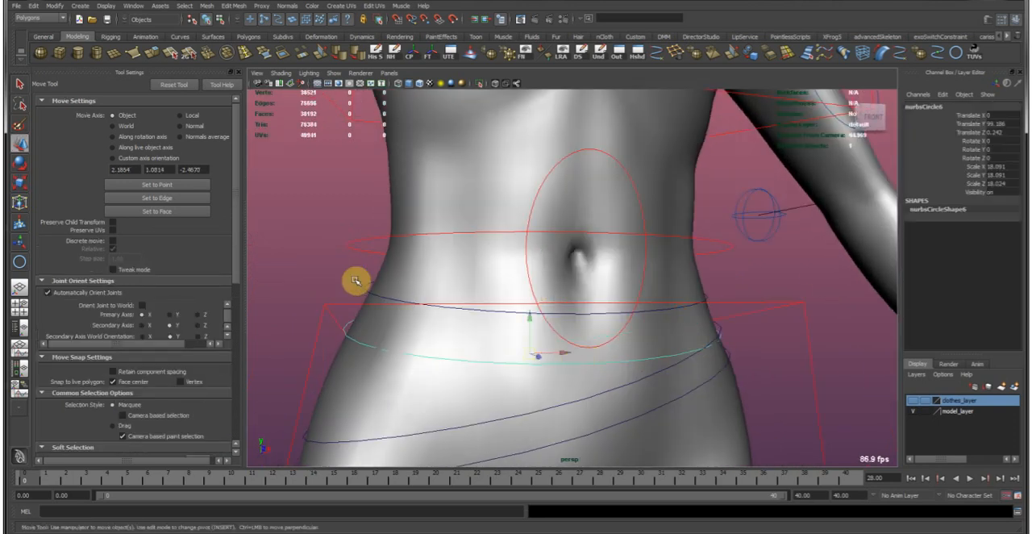
{"action": "left_click", "coordinate": [368, 288], "text": "shift"}
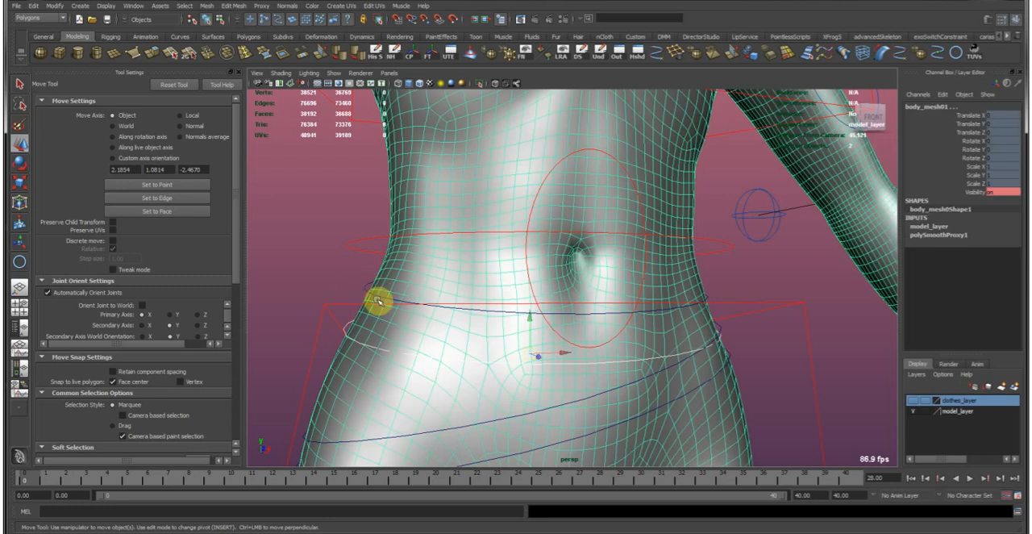
{"action": "left_click", "coordinate": [362, 293], "text": "shift"}
{"action": "left_click", "coordinate": [366, 287], "text": "shift"}
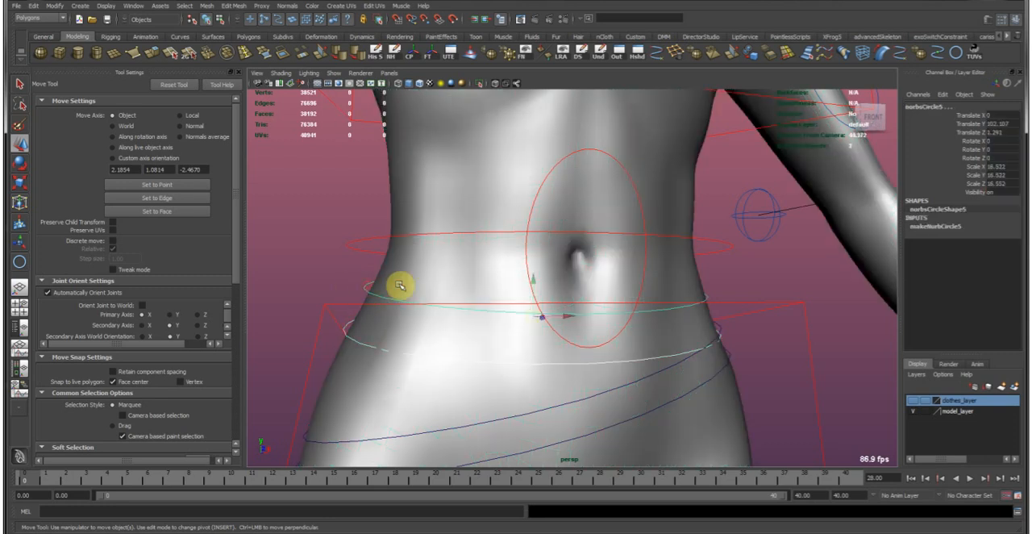
{"action": "left_click_drag", "start_coordinate": [572, 380], "coordinate": [642, 293], "text": "alt"}
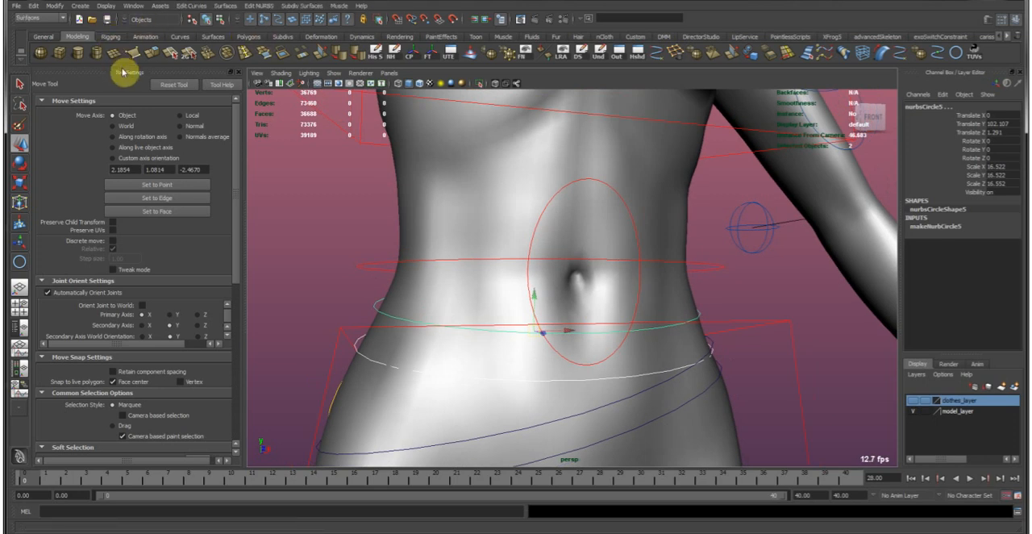
Loft the two selected waist curves with the output geometry set to Polygons.
{"action": "left_click", "coordinate": [229, 6]}
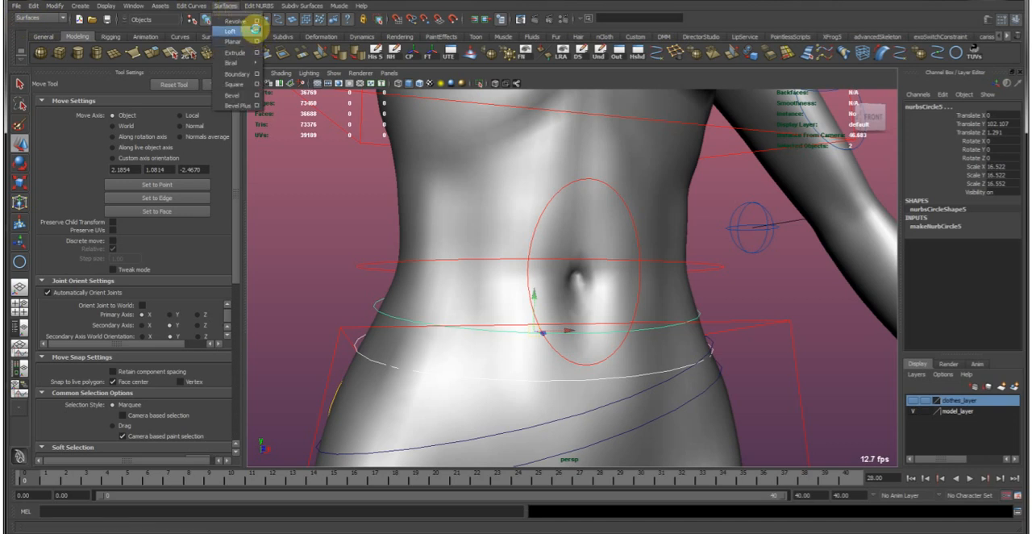
{"action": "left_click", "coordinate": [255, 30]}
{"action": "left_click", "coordinate": [228, 191]}
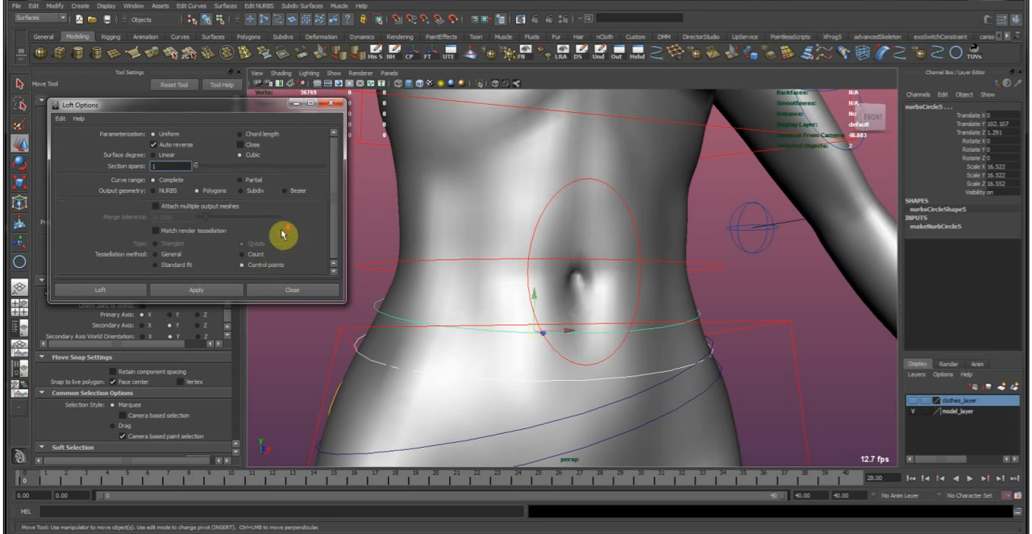
{"action": "left_click_drag", "start_coordinate": [609, 309], "coordinate": [451, 274], "text": "alt"}
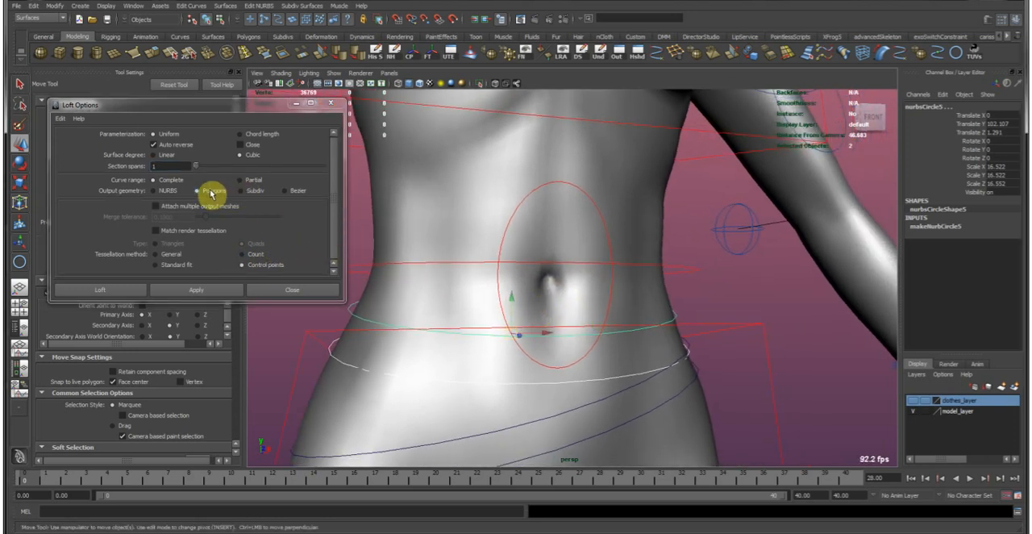
{"action": "left_click", "coordinate": [129, 292]}
Show the lofted waist belt in smooth mesh preview and deselect it.
{"action": "left_click_drag", "start_coordinate": [644, 436], "coordinate": [565, 300], "text": "alt"}
{"action": "right_click_drag", "start_coordinate": [564, 300], "coordinate": [540, 310], "text": "alt"}
{"action": "mouse_move", "coordinate": [540, 310]}
{"action": "left_mouse_down", "text": "alt"}
{"action": "mouse_move", "coordinate": [558, 302]}
{"action": "mouse_move", "coordinate": [523, 311]}
{"action": "left_mouse_up", "text": "alt"}
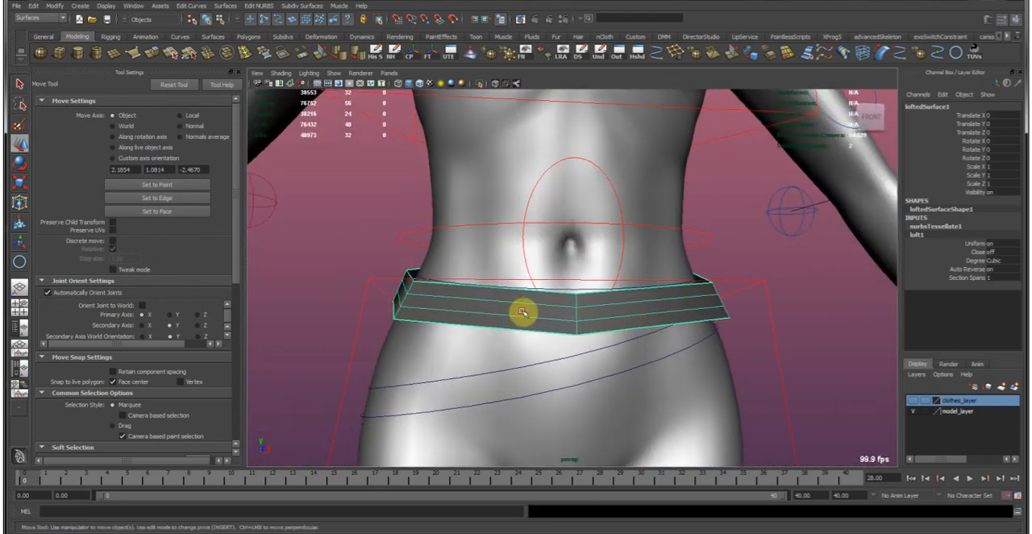
{"action": "middle_click_drag", "start_coordinate": [604, 311], "coordinate": [590, 320], "text": "alt"}
{"action": "left_click_drag", "start_coordinate": [590, 320], "coordinate": [516, 326], "text": "alt"}
{"action": "key", "text": "3"}
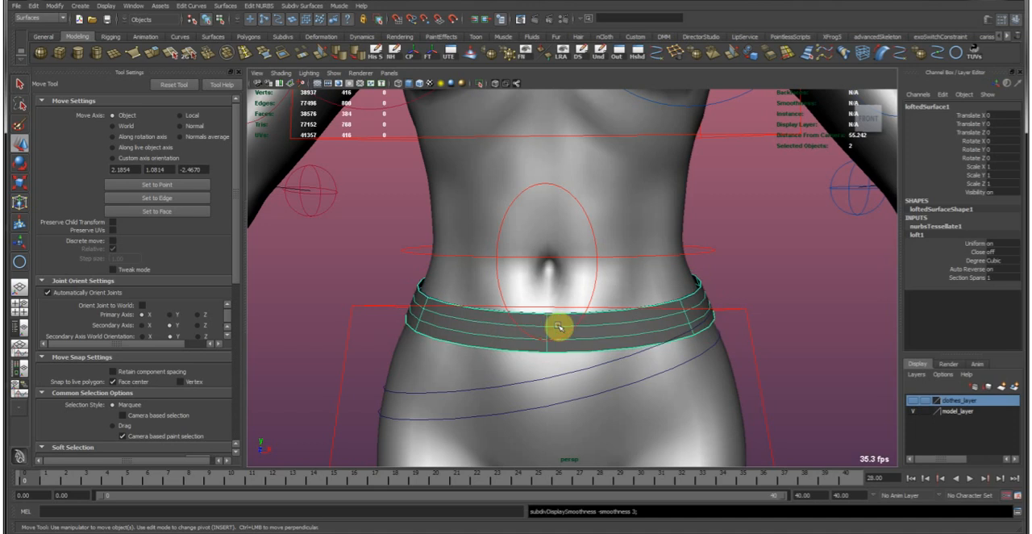
{"action": "left_click", "coordinate": [738, 281]}
Select the two diagonal hip curves and loft them into a second belt with the same settings.
{"action": "left_click_drag", "start_coordinate": [682, 282], "coordinate": [737, 302], "text": "alt"}
{"action": "right_click_drag", "start_coordinate": [737, 302], "coordinate": [543, 352], "text": "alt"}
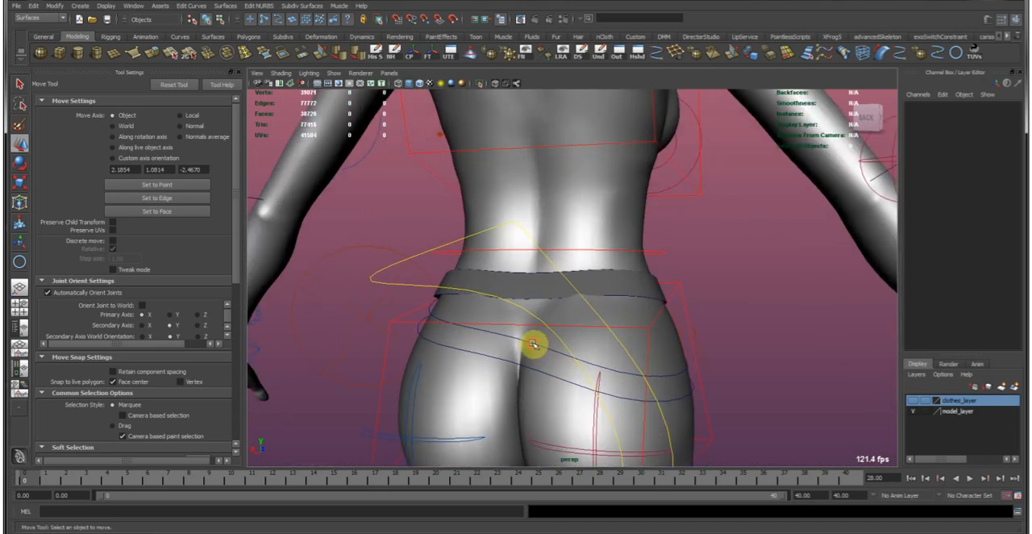
{"action": "left_click", "coordinate": [525, 360]}
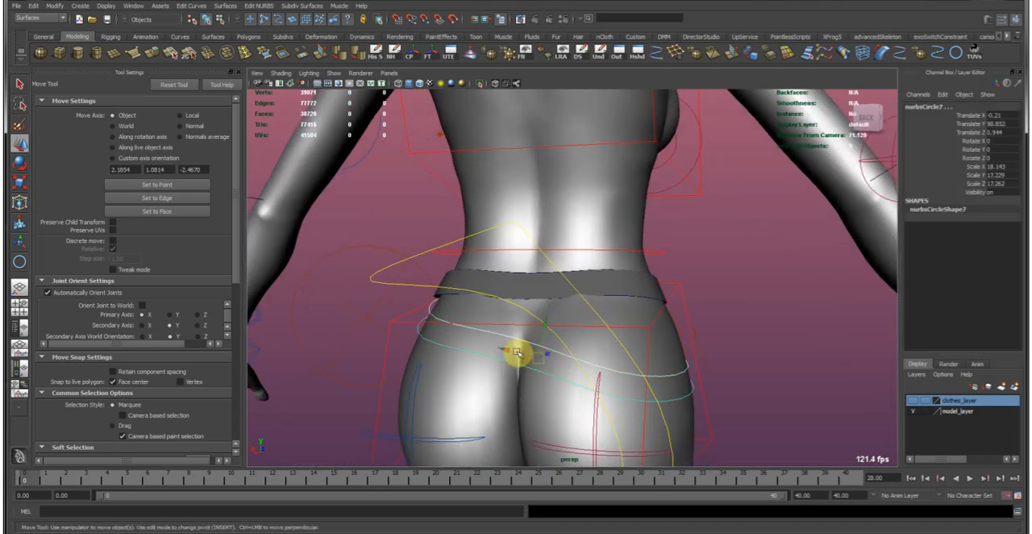
{"action": "key", "text": "g"}
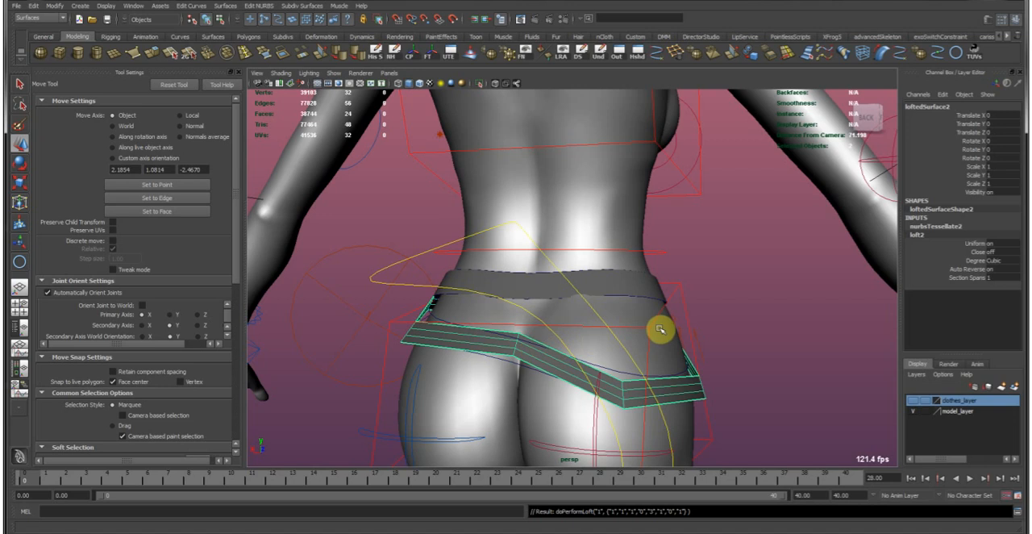
Show the hip belt in smooth mesh preview and examine both belts from the front.
{"action": "left_click", "coordinate": [749, 312]}
{"action": "left_click_drag", "start_coordinate": [742, 310], "coordinate": [516, 260], "text": "alt"}
{"action": "right_click_drag", "start_coordinate": [516, 260], "coordinate": [583, 323], "text": "alt"}
{"action": "mouse_move", "coordinate": [583, 323]}
{"action": "left_mouse_down", "text": "alt"}
{"action": "mouse_move", "coordinate": [525, 325]}
{"action": "mouse_move", "coordinate": [599, 311]}
{"action": "left_mouse_up", "text": "alt"}
{"action": "mouse_move", "coordinate": [671, 288]}
{"action": "left_mouse_down", "text": "alt"}
{"action": "mouse_move", "coordinate": [675, 298]}
{"action": "mouse_move", "coordinate": [675, 274]}
{"action": "mouse_move", "coordinate": [659, 299]}
{"action": "left_mouse_up", "text": "alt"}
{"action": "left_click", "coordinate": [637, 281]}
{"action": "left_click", "coordinate": [626, 346], "text": "shift"}
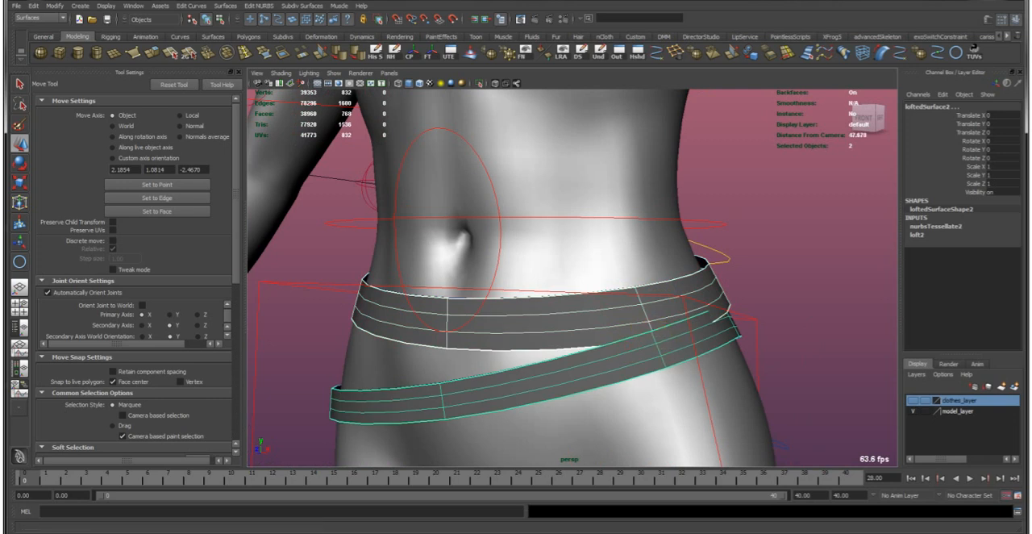
{"action": "key", "text": "Delete"}
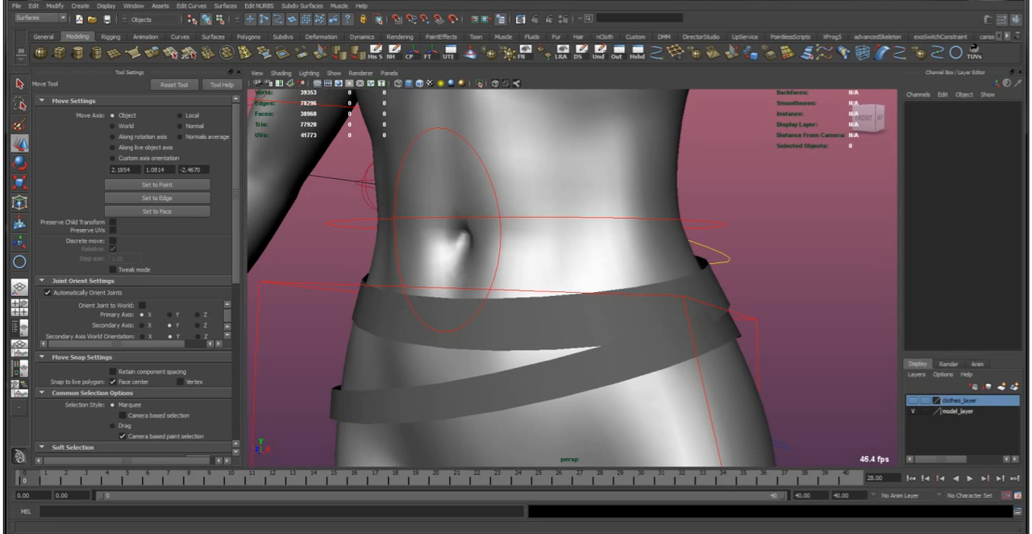
Select both belts and switch off their smooth mesh preview.
{"action": "left_click_drag", "start_coordinate": [1, 3], "coordinate": [1, 194]}
{"action": "middle_click_drag", "start_coordinate": [621, 324], "coordinate": [636, 325], "text": "alt"}
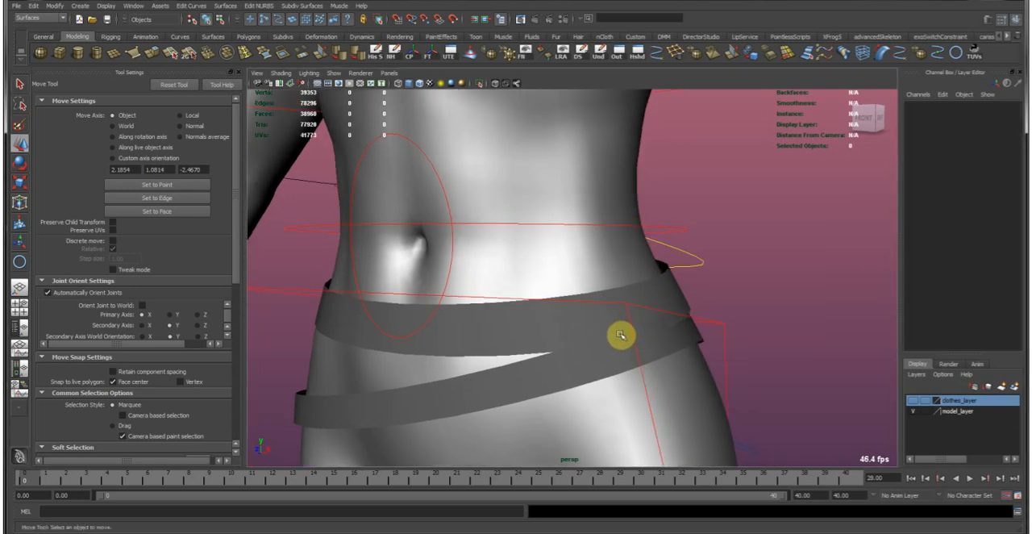
{"action": "left_click_drag", "start_coordinate": [620, 335], "coordinate": [569, 317]}
{"action": "key", "text": "1"}
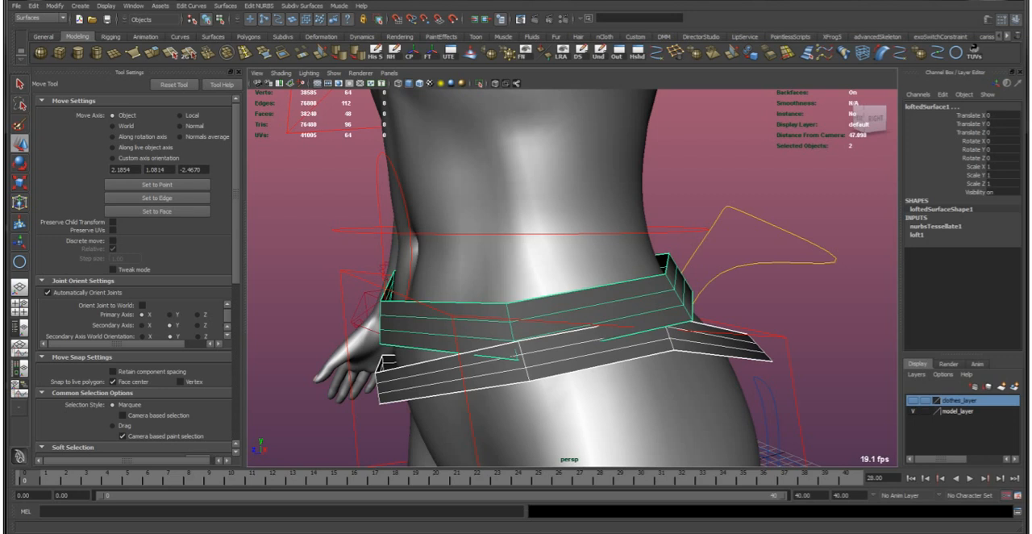
{"action": "left_click_drag", "start_coordinate": [726, 282], "coordinate": [679, 305], "text": "alt"}
{"action": "mouse_move", "coordinate": [608, 317]}
{"action": "left_mouse_down", "text": "alt"}
{"action": "mouse_move", "coordinate": [548, 318]}
{"action": "mouse_move", "coordinate": [622, 315]}
{"action": "left_mouse_up", "text": "alt"}
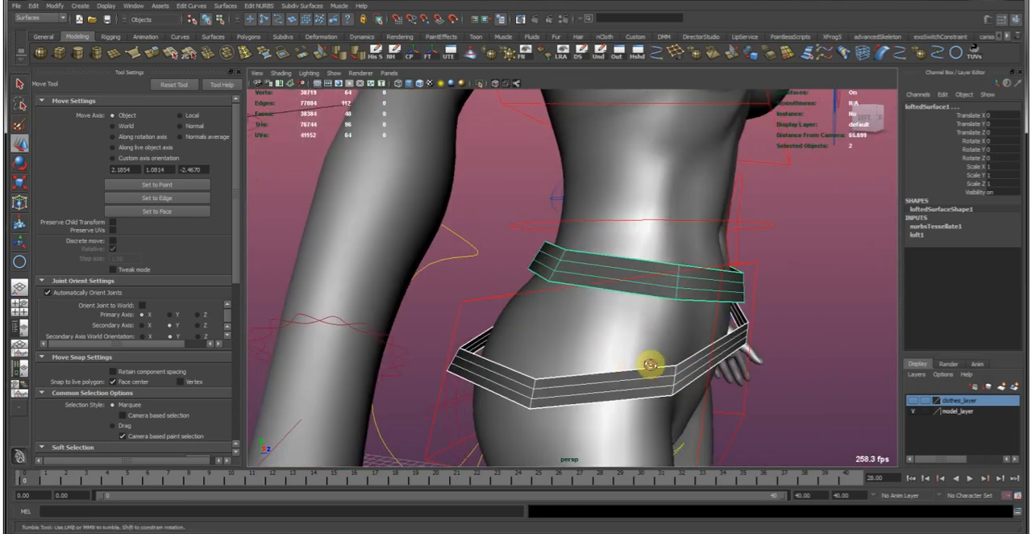
Select the two inner lengthwise edge loops of the waist belt and remove them with Delete Edge/Vertex.
{"action": "left_click_drag", "start_coordinate": [645, 365], "coordinate": [662, 358], "text": "alt"}
{"action": "right_click_drag", "start_coordinate": [618, 292], "coordinate": [624, 250], "text": "alt"}
{"action": "left_click", "coordinate": [617, 263]}
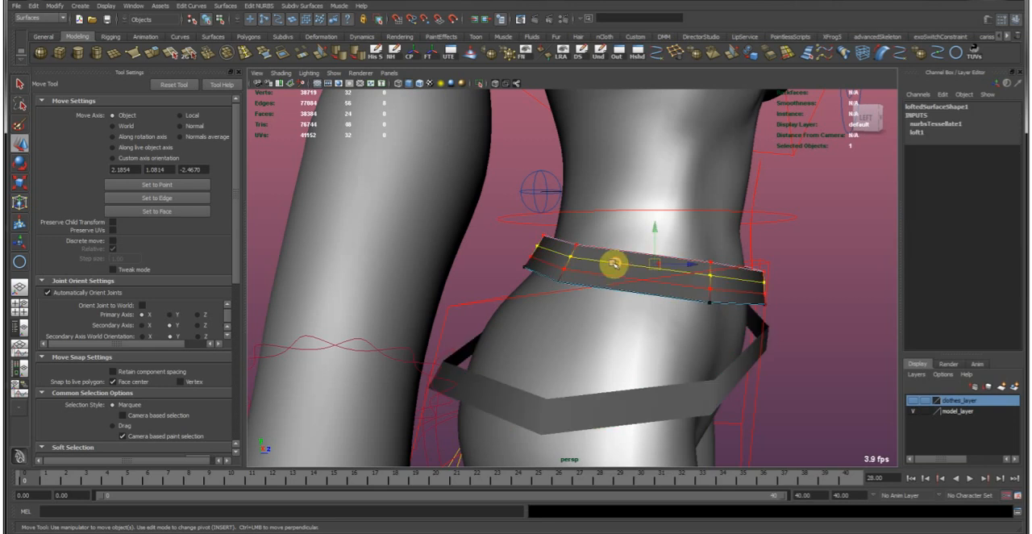
{"action": "left_click", "coordinate": [589, 272], "text": "shift"}
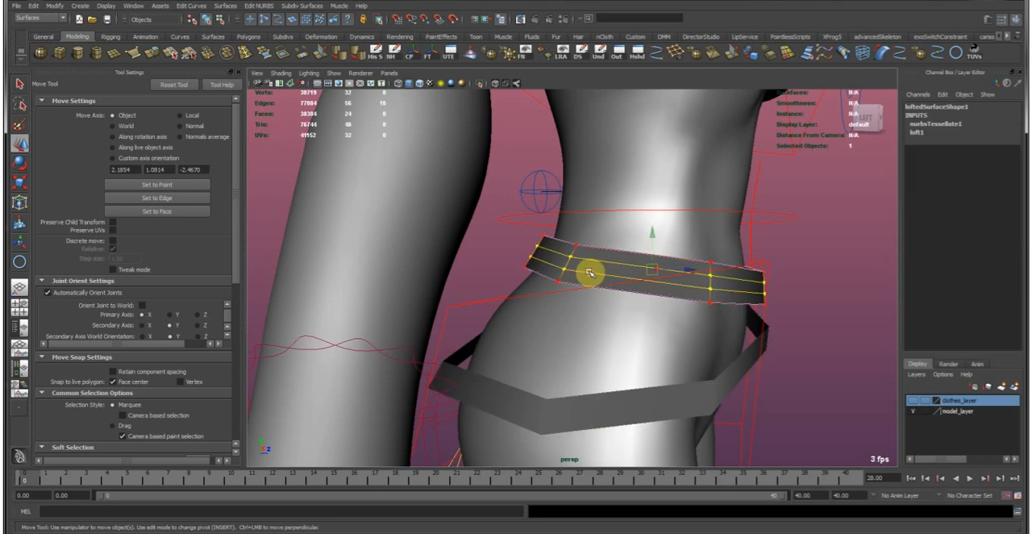
{"action": "key", "text": "F8"}
{"action": "left_click_drag", "start_coordinate": [638, 285], "coordinate": [675, 220], "text": "alt"}
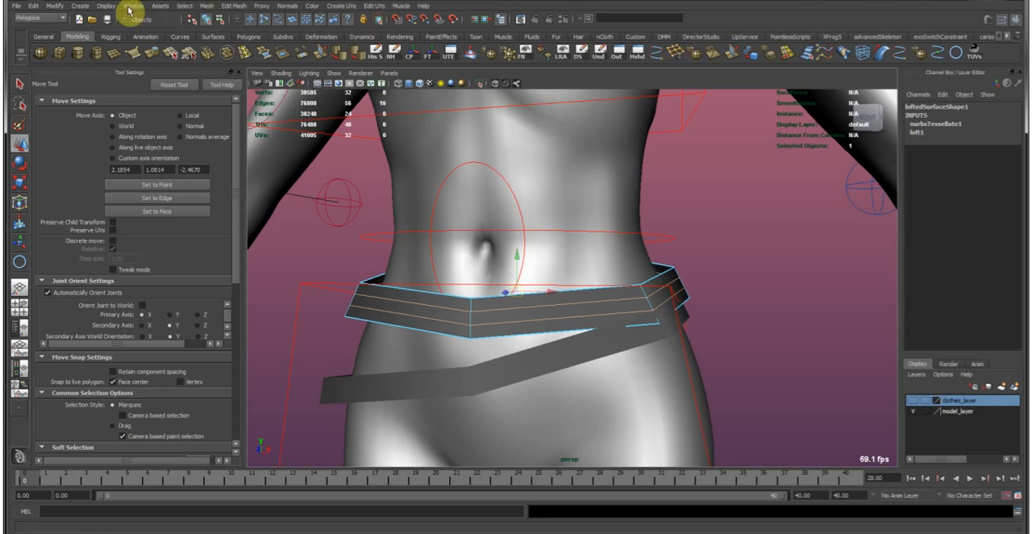
{"action": "left_click", "coordinate": [34, 18]}
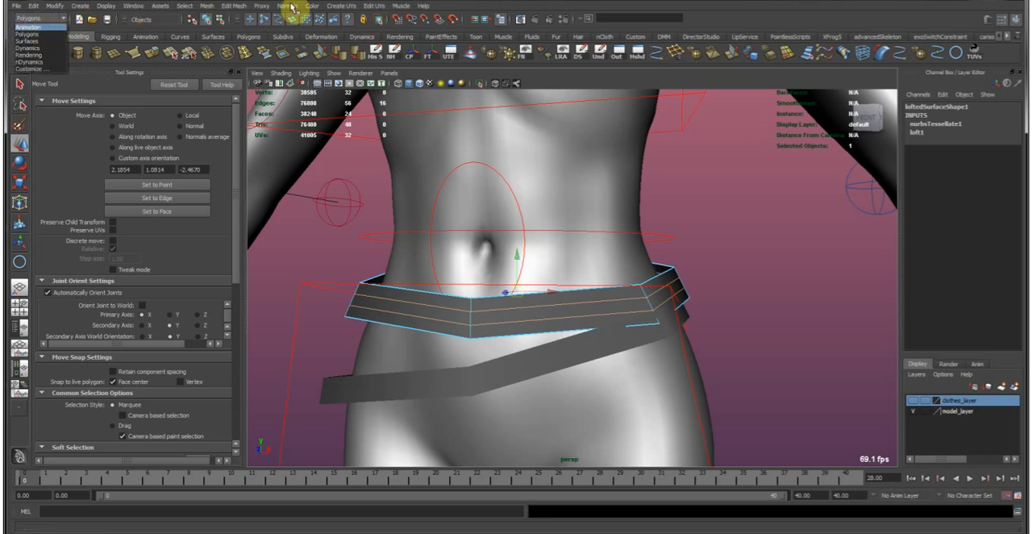
{"action": "left_click", "coordinate": [236, 6]}
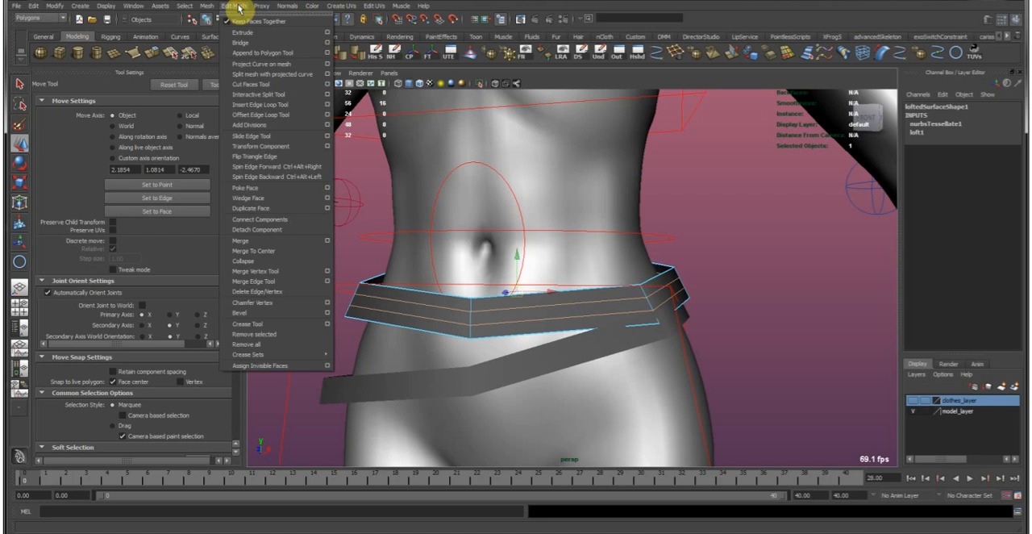
{"action": "left_click", "coordinate": [277, 293]}
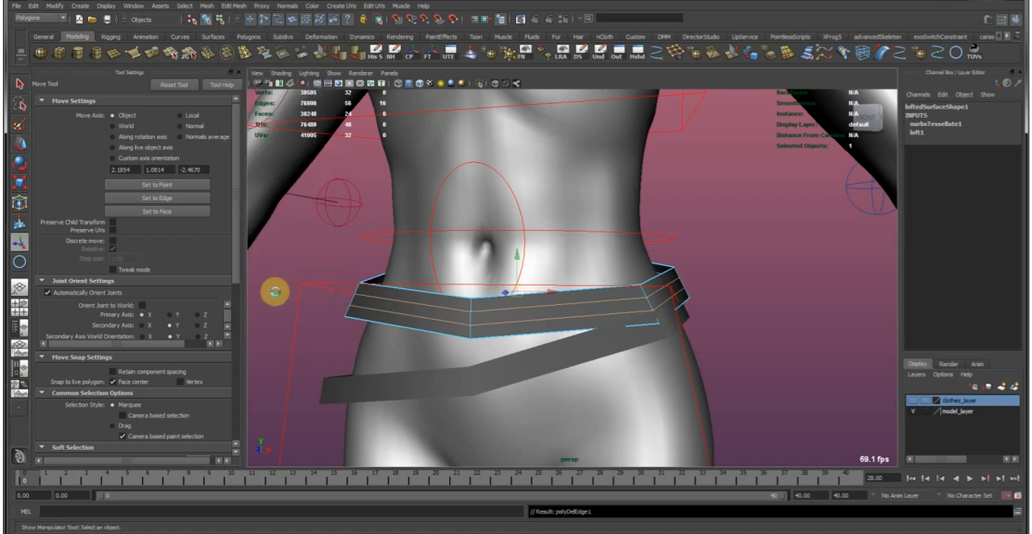
Remove the inner lengthwise edge loops of the diagonal hip belt in the same way.
{"action": "left_click", "coordinate": [464, 379]}
{"action": "middle_click_drag", "start_coordinate": [461, 384], "coordinate": [471, 338], "text": "alt"}
{"action": "right_click_drag", "start_coordinate": [471, 339], "coordinate": [495, 298], "text": "alt"}
{"action": "left_click", "coordinate": [496, 326]}
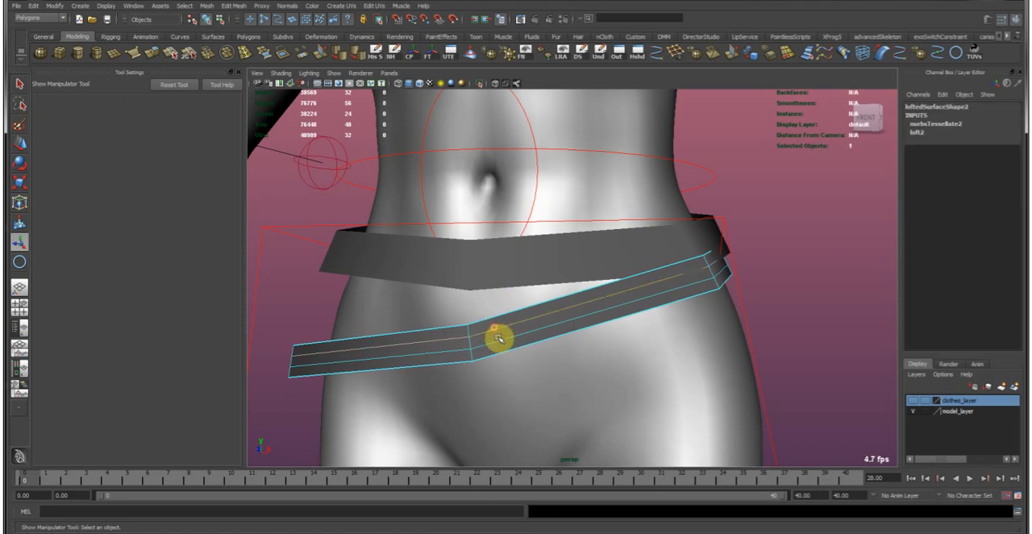
{"action": "right_click_drag", "start_coordinate": [495, 338], "coordinate": [564, 278]}
{"action": "left_click_drag", "start_coordinate": [675, 285], "coordinate": [569, 220], "text": "alt"}
Show both simplified belts in smooth mesh preview.
{"action": "key", "text": "3"}
{"action": "left_click", "coordinate": [605, 241]}
{"action": "key", "text": "3"}
{"action": "left_click", "coordinate": [712, 227]}
Reposition the hip belt's vertices at the side of the hip to fit the band around the body, and return to object selection.
{"action": "key", "text": "w"}
{"action": "left_click_drag", "start_coordinate": [724, 230], "coordinate": [600, 276], "text": "alt"}
{"action": "left_click", "coordinate": [592, 299]}
{"action": "middle_click_drag", "start_coordinate": [601, 276], "coordinate": [606, 279], "text": "alt"}
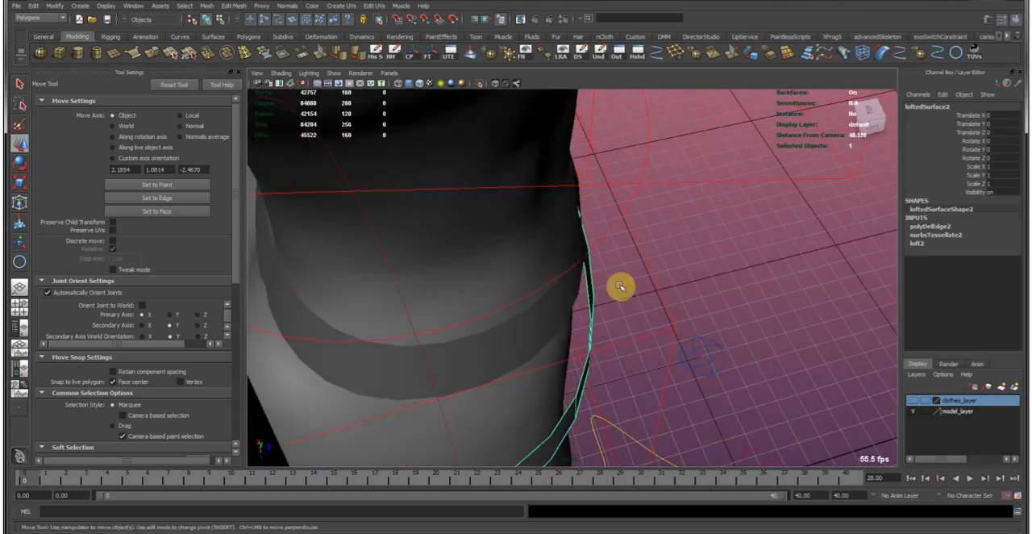
{"action": "key", "text": "F8"}
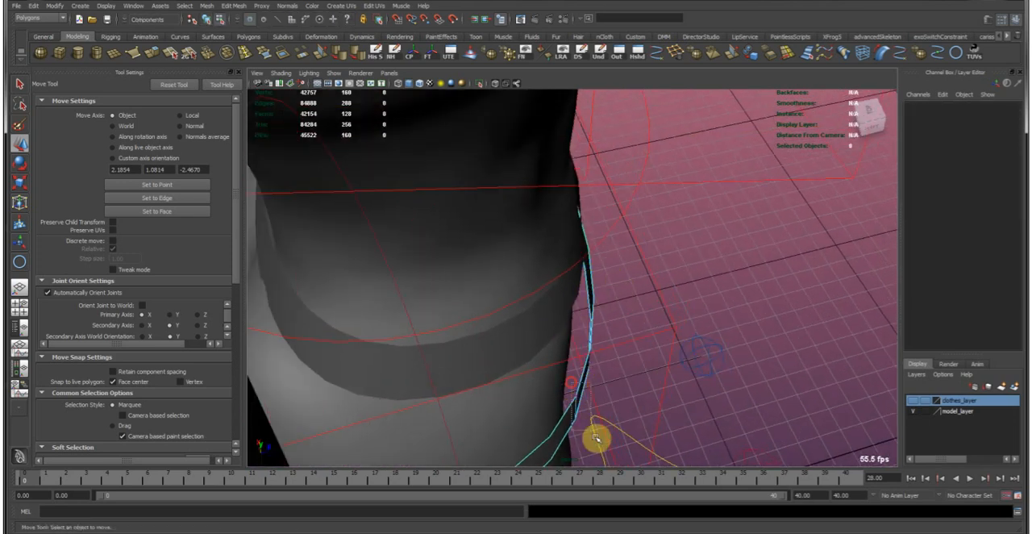
{"action": "left_click_drag", "start_coordinate": [579, 404], "coordinate": [586, 410]}
{"action": "left_click_drag", "start_coordinate": [590, 334], "coordinate": [327, 416], "text": "alt"}
{"action": "left_click_drag", "start_coordinate": [367, 447], "coordinate": [500, 284], "text": "alt"}
{"action": "left_click_drag", "start_coordinate": [591, 260], "coordinate": [728, 261], "text": "alt"}
{"action": "key", "text": "F8"}
{"action": "left_click", "coordinate": [489, 322]}
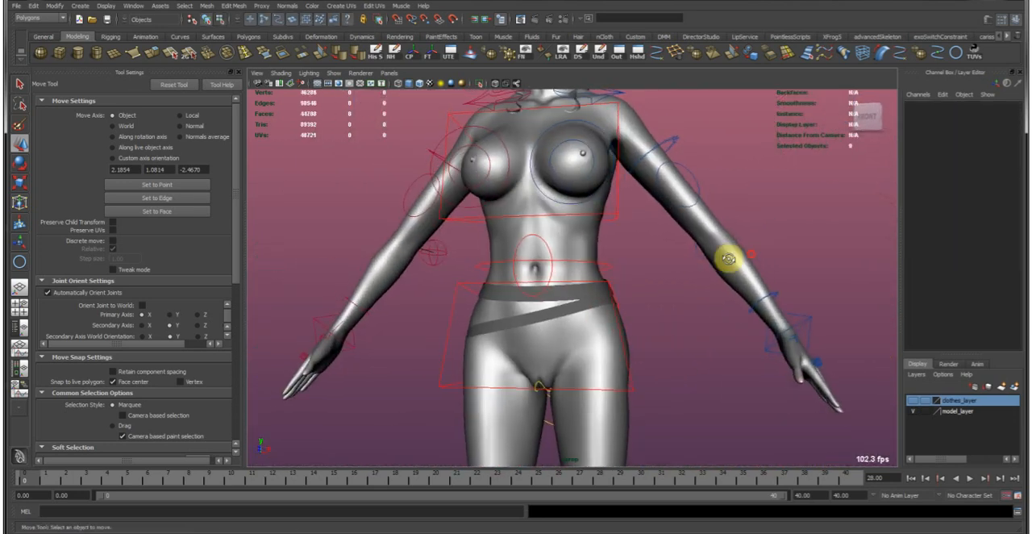
Select both belts and return them to the unsmoothed mesh display.
{"action": "left_click", "coordinate": [571, 300]}
{"action": "right_click_drag", "start_coordinate": [487, 271], "coordinate": [654, 269], "text": "alt"}
{"action": "left_click_drag", "start_coordinate": [673, 275], "coordinate": [669, 143], "text": "alt"}
{"action": "key", "text": "1"}
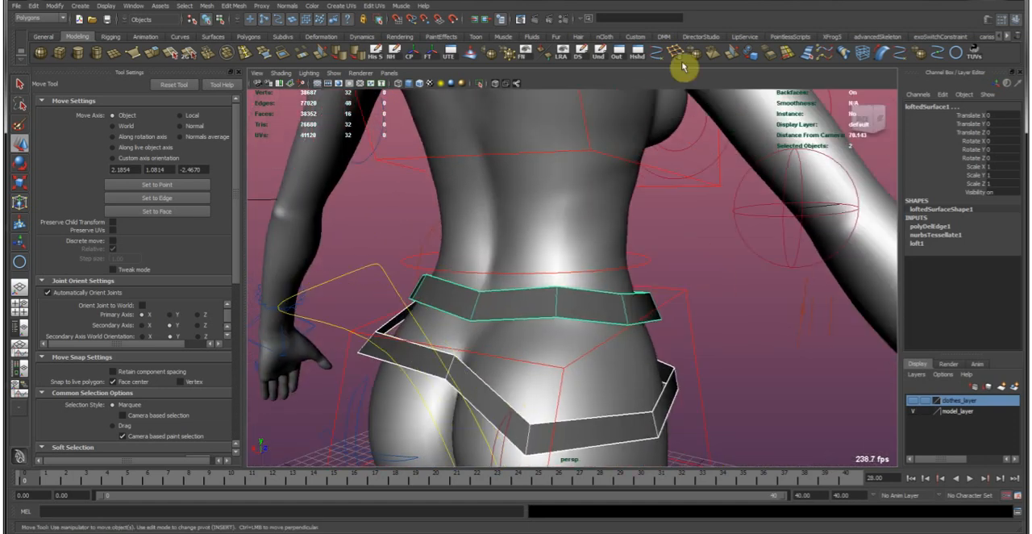
Apply the mesh Smooth operation to both belts with exponential divisions and a division level of 1.
{"action": "left_click", "coordinate": [230, 6]}
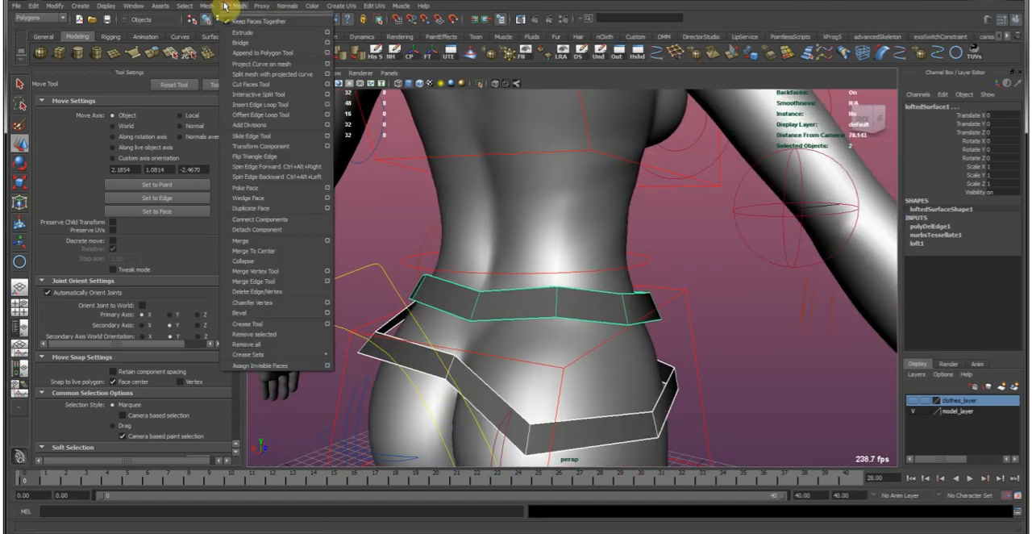
{"action": "mouse_move", "coordinate": [203, 6]}
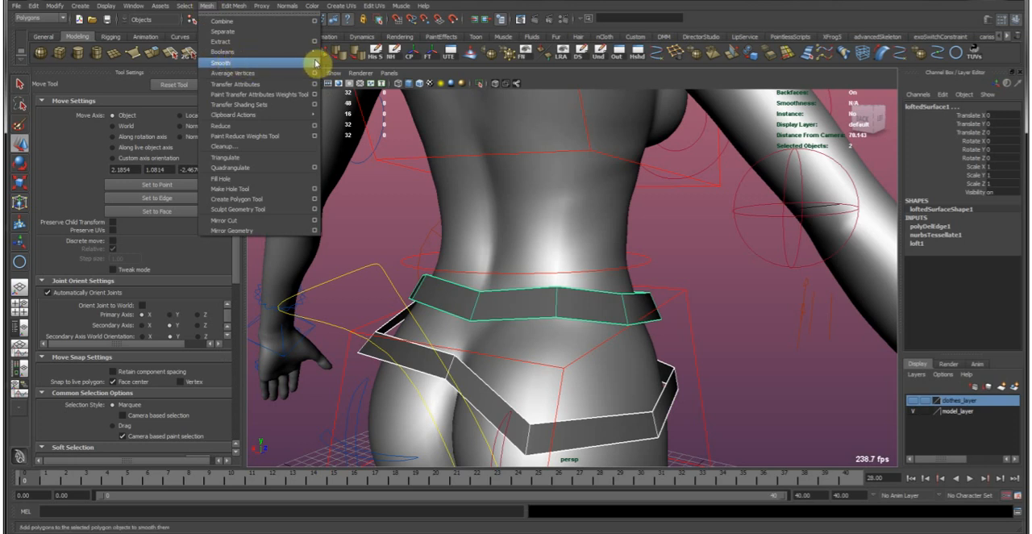
{"action": "left_click", "coordinate": [315, 64]}
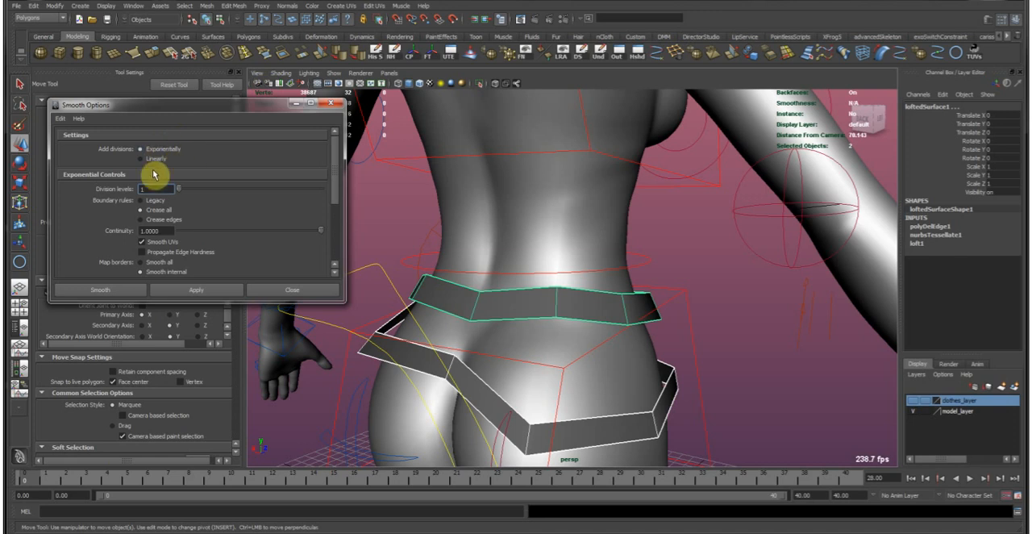
{"action": "scroll", "coordinate": [164, 252], "scroll_direction": "down", "scroll_amount": 2}
{"action": "scroll", "coordinate": [170, 200], "scroll_direction": "up", "scroll_amount": 2}
{"action": "left_click", "coordinate": [80, 139]}
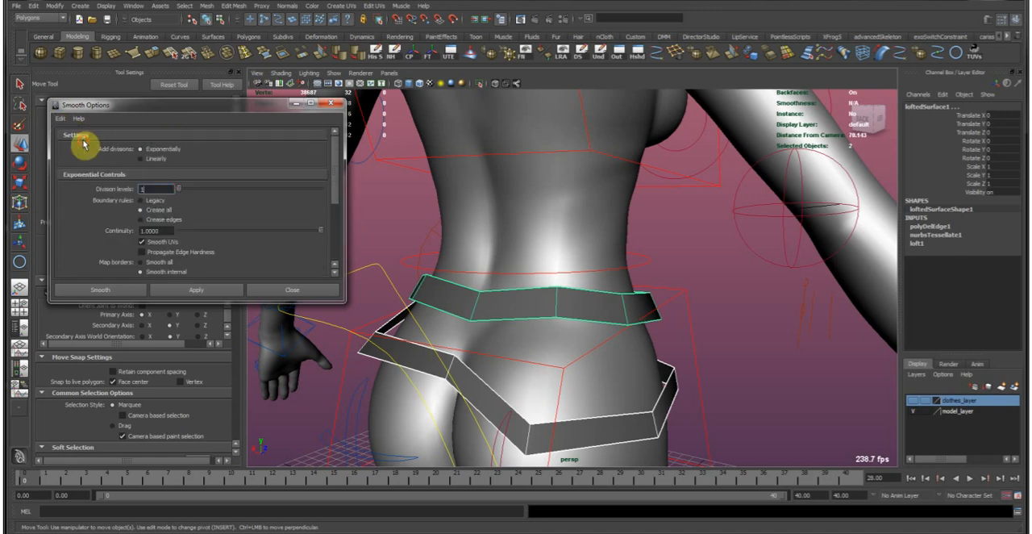
{"action": "left_click", "coordinate": [127, 292]}
Change the smoothing method of both belts to Linear.
{"action": "key", "text": "t"}
{"action": "left_click_drag", "start_coordinate": [293, 315], "coordinate": [517, 319], "text": "alt"}
{"action": "left_click", "coordinate": [960, 226]}
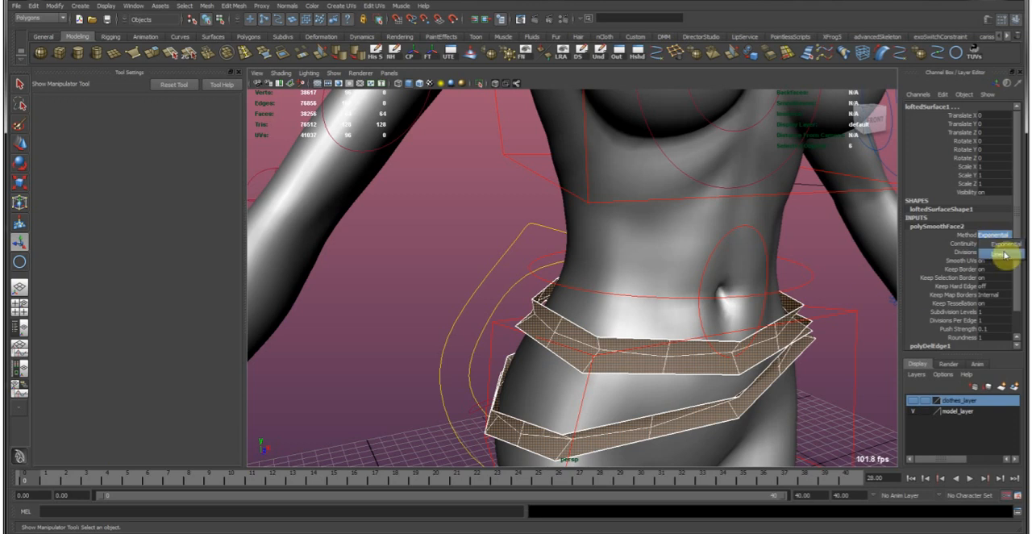
{"action": "left_click", "coordinate": [1003, 254]}
{"action": "left_click_drag", "start_coordinate": [740, 311], "coordinate": [820, 316], "text": "alt"}
{"action": "left_click_drag", "start_coordinate": [603, 321], "coordinate": [782, 316], "text": "alt"}
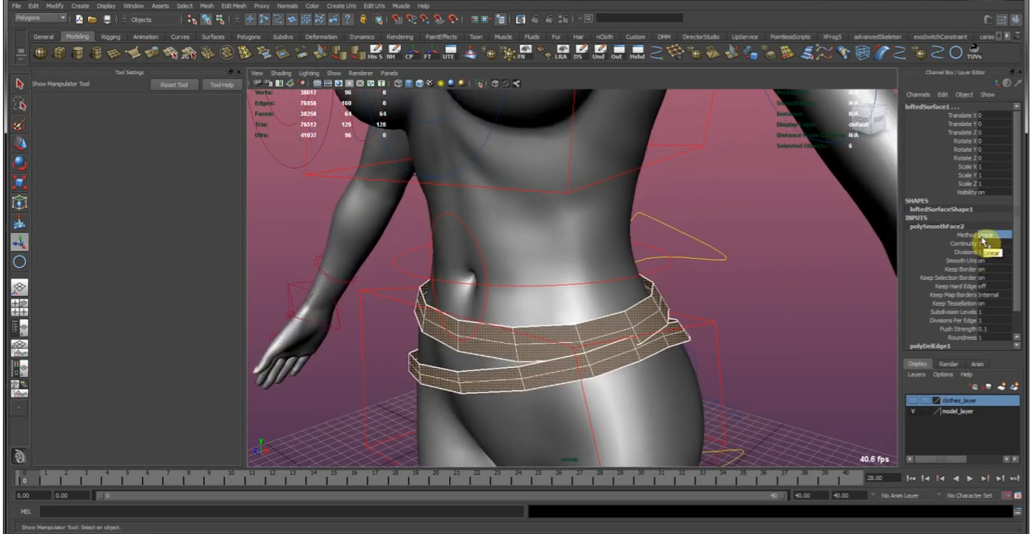
Select the waist belt and show it in smooth mesh preview.
{"action": "left_click_drag", "start_coordinate": [620, 331], "coordinate": [661, 299], "text": "alt"}
{"action": "left_click", "coordinate": [663, 298]}
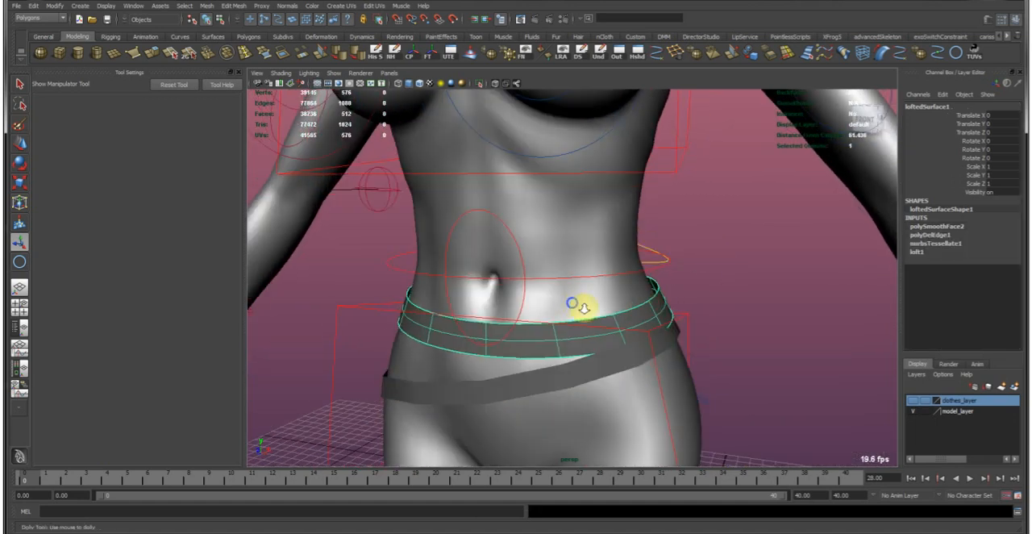
{"action": "right_click_drag", "start_coordinate": [574, 304], "coordinate": [631, 307], "text": "alt"}
{"action": "mouse_move", "coordinate": [621, 312]}
{"action": "left_mouse_down", "text": "alt"}
{"action": "mouse_move", "coordinate": [671, 307]}
{"action": "mouse_move", "coordinate": [607, 310]}
{"action": "left_mouse_up", "text": "alt"}
Try to scale the hip belt uniformly to 0.991.
{"action": "key", "text": "r"}
{"action": "left_click", "coordinate": [425, 62]}
{"action": "right_click_drag", "start_coordinate": [492, 276], "coordinate": [562, 273], "text": "alt"}
{"action": "middle_click_drag", "start_coordinate": [563, 274], "coordinate": [558, 272]}
{"action": "left_click_drag", "start_coordinate": [557, 272], "coordinate": [449, 282], "text": "alt"}
{"action": "right_click_drag", "start_coordinate": [449, 282], "coordinate": [467, 278], "text": "alt"}
{"action": "left_click_drag", "start_coordinate": [467, 278], "coordinate": [430, 249], "text": "alt"}
{"action": "middle_click_drag", "start_coordinate": [431, 249], "coordinate": [464, 263], "text": "alt"}
{"action": "right_click_drag", "start_coordinate": [464, 263], "coordinate": [474, 269], "text": "alt"}
{"action": "left_click_drag", "start_coordinate": [443, 267], "coordinate": [399, 331], "text": "alt"}
{"action": "left_click", "coordinate": [500, 416]}
{"action": "left_click_drag", "start_coordinate": [500, 416], "coordinate": [490, 320], "text": "alt"}
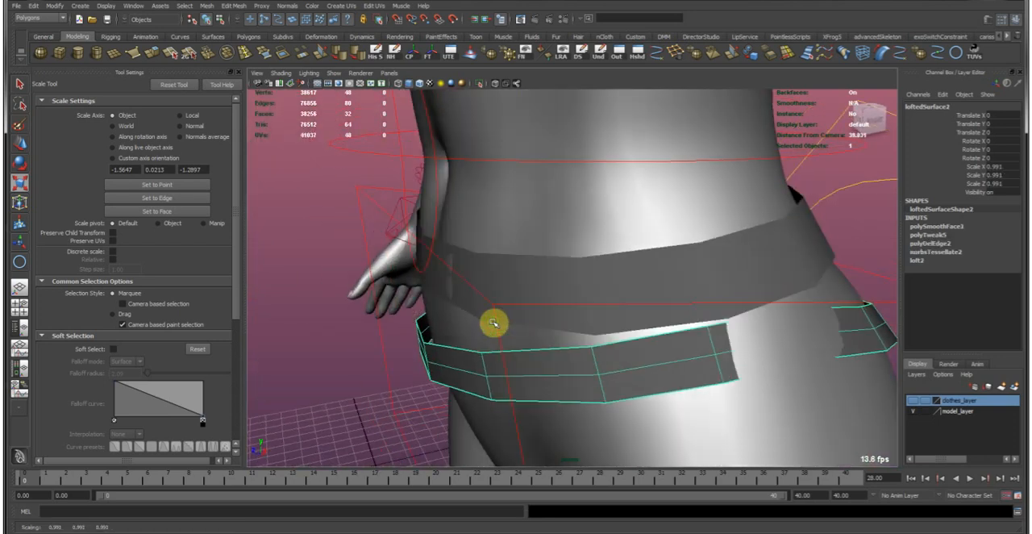
{"action": "key", "text": "ctrl+z"}
Examine how both belts fit around the body from the sides and the front, and clear the selection.
{"action": "left_click_drag", "start_coordinate": [480, 202], "coordinate": [553, 265], "text": "alt"}
{"action": "middle_click_drag", "start_coordinate": [607, 275], "coordinate": [600, 272]}
{"action": "left_click_drag", "start_coordinate": [583, 271], "coordinate": [879, 258], "text": "alt"}
{"action": "left_click", "coordinate": [855, 253]}
{"action": "right_click_drag", "start_coordinate": [855, 253], "coordinate": [679, 219], "text": "alt"}
{"action": "left_click_drag", "start_coordinate": [617, 188], "coordinate": [688, 169], "text": "alt"}
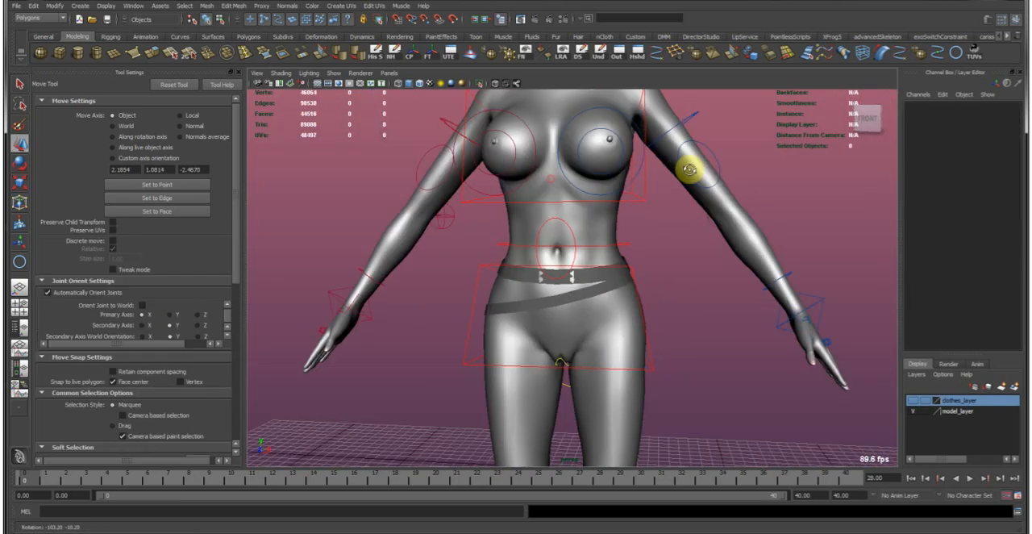
{"action": "right_click_drag", "start_coordinate": [519, 213], "coordinate": [645, 274], "text": "alt"}
{"action": "left_click", "coordinate": [631, 282]}
{"action": "left_click", "coordinate": [634, 285]}
{"action": "middle_click_drag", "start_coordinate": [635, 287], "coordinate": [593, 327], "text": "alt"}
{"action": "left_click", "coordinate": [728, 301]}
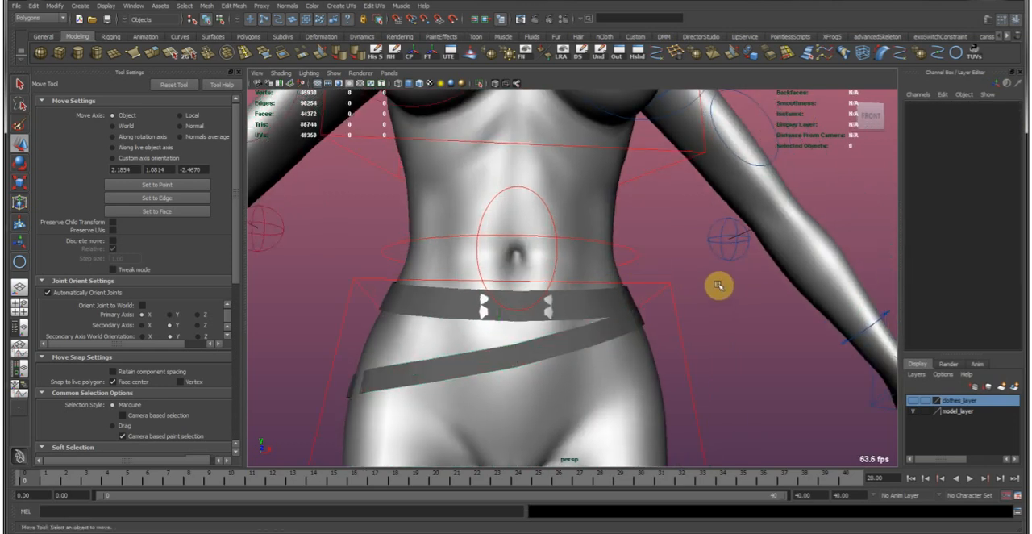
Show the hidden trousers mesh polySurface26.
{"action": "left_click_drag", "start_coordinate": [718, 286], "coordinate": [595, 230], "text": "alt"}
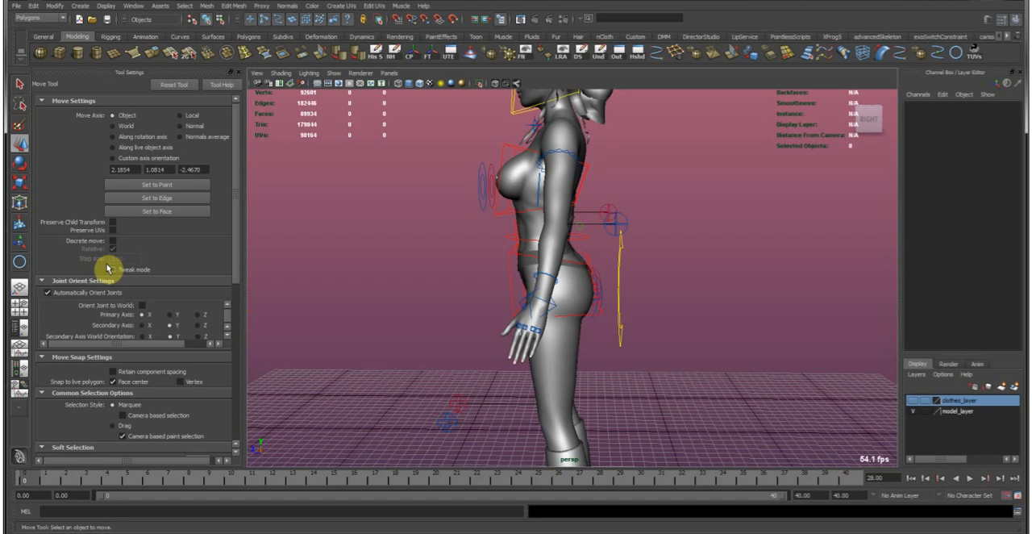
{"action": "key", "text": "shift+h"}
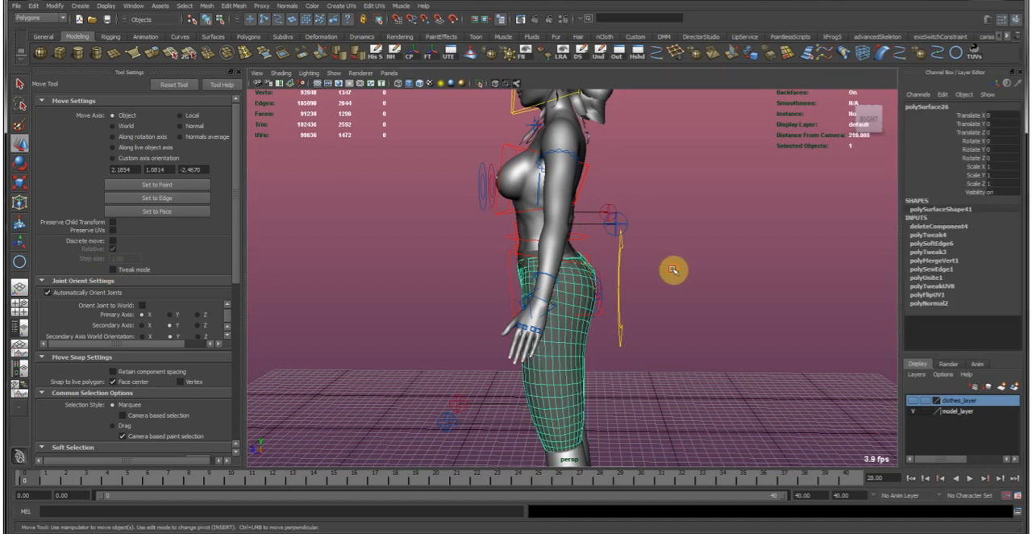
{"action": "left_click", "coordinate": [676, 271]}
Examine the trousers' mesh flow around the hips, seat and crotch and how the trousers sit under the belts.
{"action": "left_click_drag", "start_coordinate": [467, 292], "coordinate": [592, 285], "text": "alt"}
{"action": "left_click", "coordinate": [586, 346]}
{"action": "middle_click_drag", "start_coordinate": [586, 346], "coordinate": [599, 269], "text": "alt"}
{"action": "mouse_move", "coordinate": [606, 302]}
{"action": "left_mouse_down", "text": "alt"}
{"action": "mouse_move", "coordinate": [633, 296]}
{"action": "mouse_move", "coordinate": [606, 314]}
{"action": "left_mouse_up", "text": "alt"}
{"action": "middle_click_drag", "start_coordinate": [552, 310], "coordinate": [594, 332], "text": "alt"}
{"action": "right_click_drag", "start_coordinate": [594, 332], "coordinate": [698, 328], "text": "alt"}
{"action": "middle_click_drag", "start_coordinate": [690, 319], "coordinate": [679, 372], "text": "alt"}
{"action": "right_click_drag", "start_coordinate": [583, 360], "coordinate": [530, 299], "text": "alt"}
{"action": "left_click_drag", "start_coordinate": [529, 299], "coordinate": [705, 300], "text": "alt"}
{"action": "mouse_move", "coordinate": [705, 299]}
{"action": "right_mouse_down", "text": "alt"}
{"action": "mouse_move", "coordinate": [652, 331]}
{"action": "mouse_move", "coordinate": [702, 287]}
{"action": "right_mouse_up", "text": "alt"}
{"action": "middle_click_drag", "start_coordinate": [702, 288], "coordinate": [650, 311], "text": "alt"}
{"action": "left_click_drag", "start_coordinate": [533, 301], "coordinate": [625, 310], "text": "alt"}
{"action": "right_click_drag", "start_coordinate": [625, 309], "coordinate": [564, 313], "text": "alt"}
{"action": "left_click_drag", "start_coordinate": [564, 314], "coordinate": [564, 341], "text": "alt"}
{"action": "right_click_drag", "start_coordinate": [565, 341], "coordinate": [619, 302], "text": "alt"}
{"action": "mouse_move", "coordinate": [670, 302]}
{"action": "left_mouse_down", "text": "alt"}
{"action": "mouse_move", "coordinate": [661, 307]}
{"action": "mouse_move", "coordinate": [744, 306]}
{"action": "mouse_move", "coordinate": [651, 312]}
{"action": "mouse_move", "coordinate": [685, 302]}
{"action": "left_mouse_up", "text": "alt"}
{"action": "scroll", "coordinate": [677, 320], "scroll_direction": "up", "scroll_amount": 2}
{"action": "scroll", "coordinate": [588, 345], "scroll_direction": "down", "scroll_amount": 4}
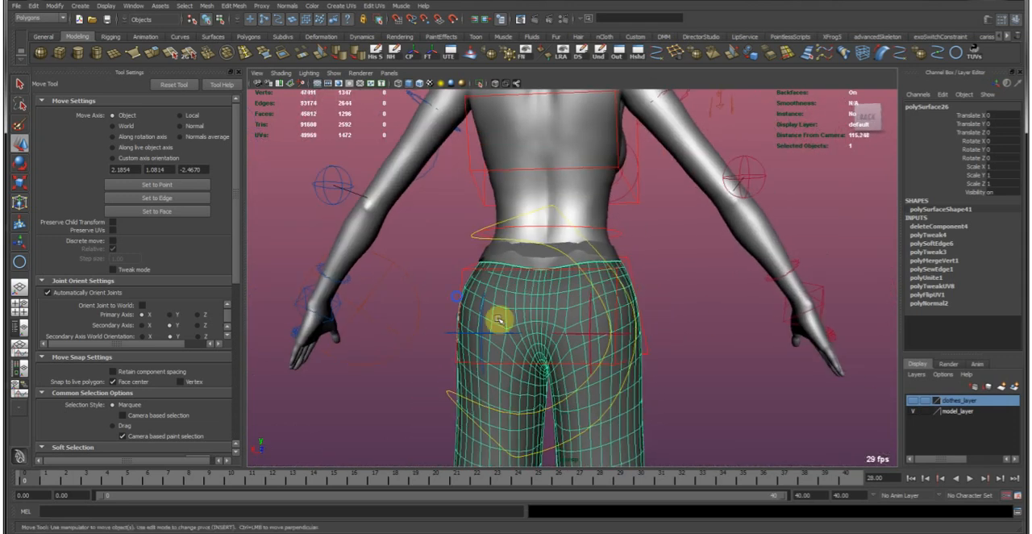
{"action": "scroll", "coordinate": [565, 339], "scroll_direction": "up", "scroll_amount": 3}
{"action": "left_click_drag", "start_coordinate": [572, 363], "coordinate": [545, 287], "text": "alt"}
{"action": "left_click_drag", "start_coordinate": [642, 304], "coordinate": [570, 296], "text": "alt"}
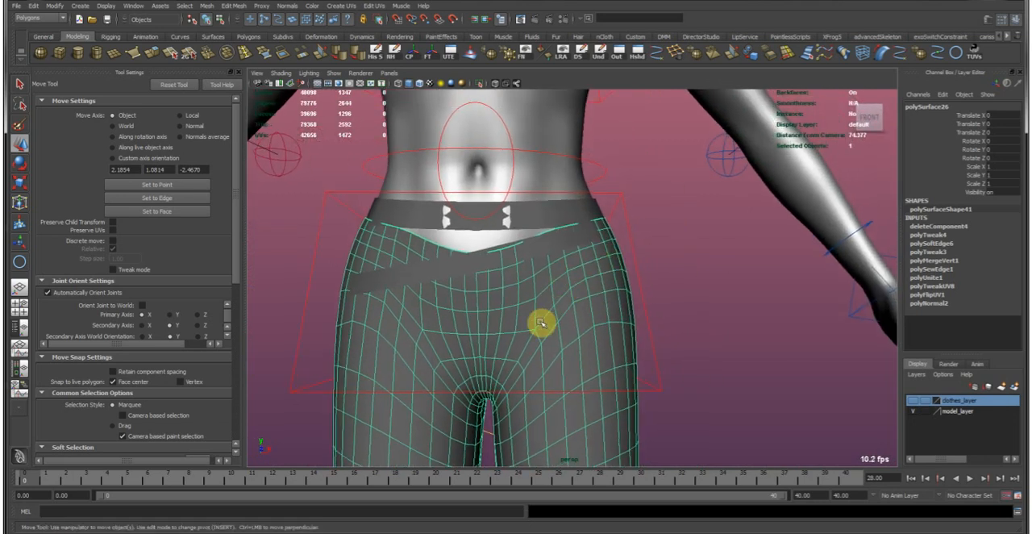
Highlight the face loop running from the crotch over the upper thigh to examine the trousers' topology, and return to object selection.
{"action": "right_click_drag", "start_coordinate": [532, 348], "coordinate": [533, 323]}
{"action": "left_click", "coordinate": [533, 345]}
{"action": "double_click", "coordinate": [546, 325], "text": "shift"}
{"action": "left_click_drag", "start_coordinate": [548, 324], "coordinate": [506, 389], "text": "alt"}
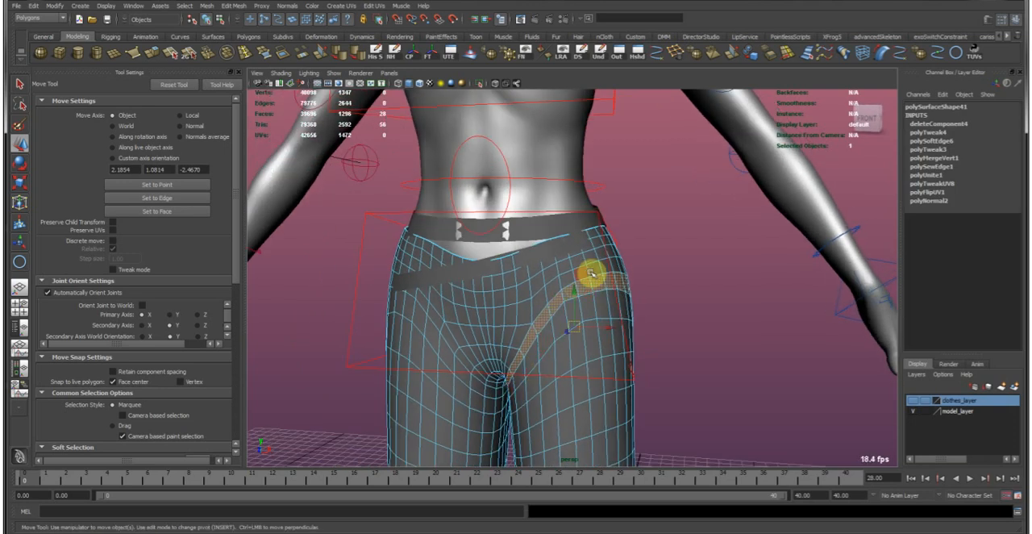
{"action": "right_click_drag", "start_coordinate": [607, 277], "coordinate": [599, 267]}
{"action": "left_click_drag", "start_coordinate": [594, 267], "coordinate": [475, 287], "text": "alt"}
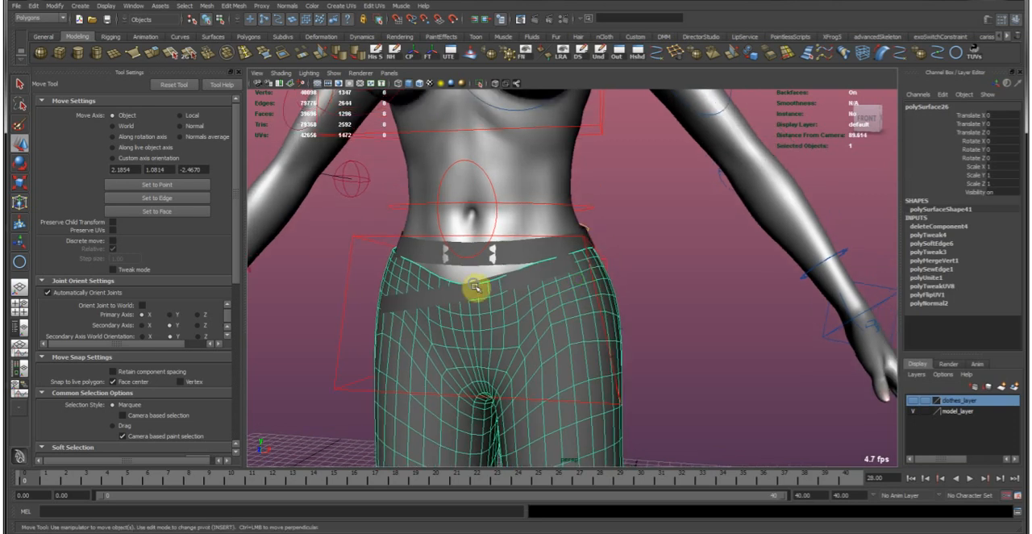
{"action": "right_click_drag", "start_coordinate": [475, 288], "coordinate": [550, 314], "text": "alt"}
{"action": "left_click_drag", "start_coordinate": [551, 328], "coordinate": [475, 184], "text": "alt"}
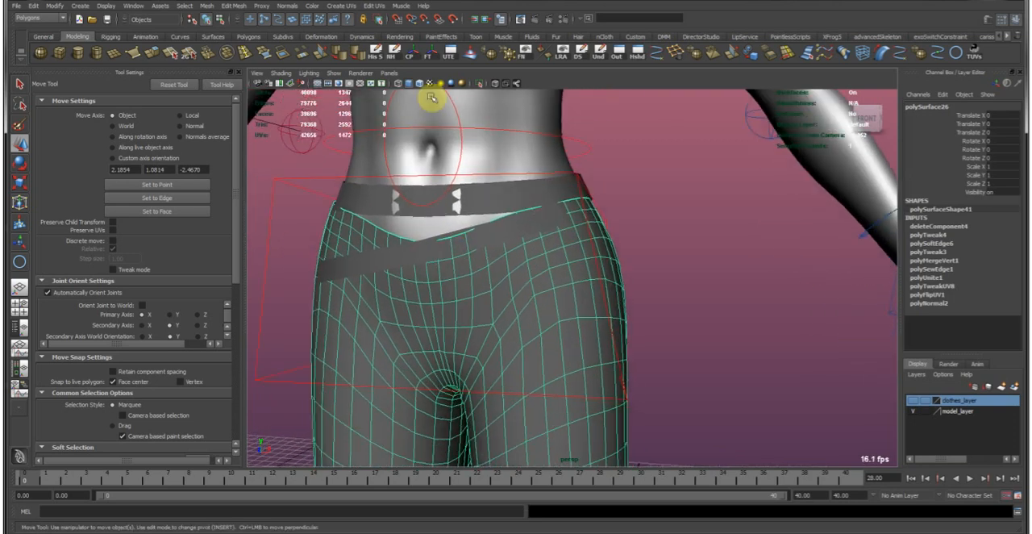
Turn on wireframe on shaded, compare the body mesh without the trousers, and show the trousers again.
{"action": "left_click", "coordinate": [518, 201]}
{"action": "left_click", "coordinate": [419, 84]}
{"action": "left_click_drag", "start_coordinate": [461, 202], "coordinate": [511, 221], "text": "alt"}
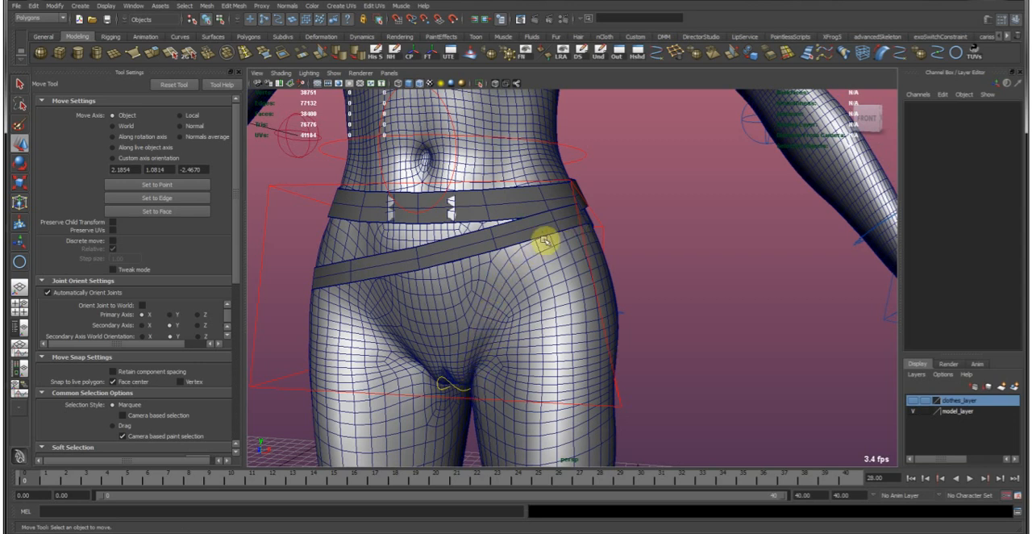
{"action": "key", "text": "ctrl+shift+h"}
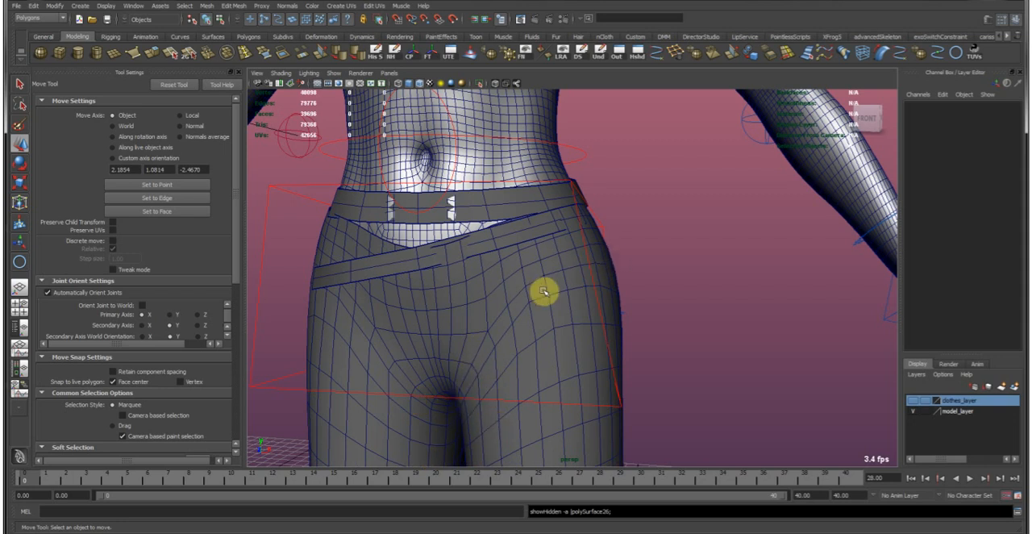
{"action": "scroll", "coordinate": [685, 345], "scroll_direction": "down", "scroll_amount": 6}
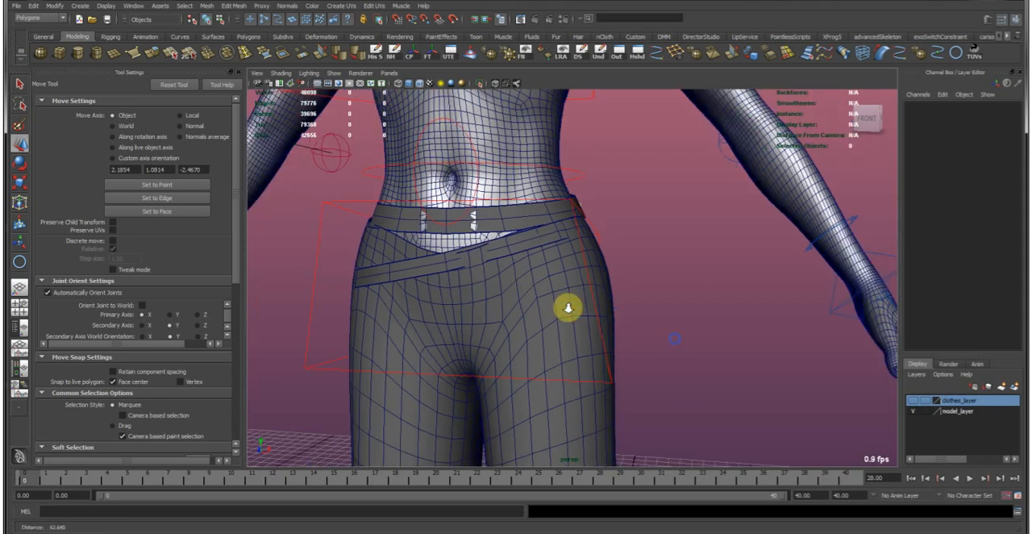
Examine the trousers' mesh around the hips and thighs from the front and side, with the trousers selected for comparison.
{"action": "left_click", "coordinate": [545, 301]}
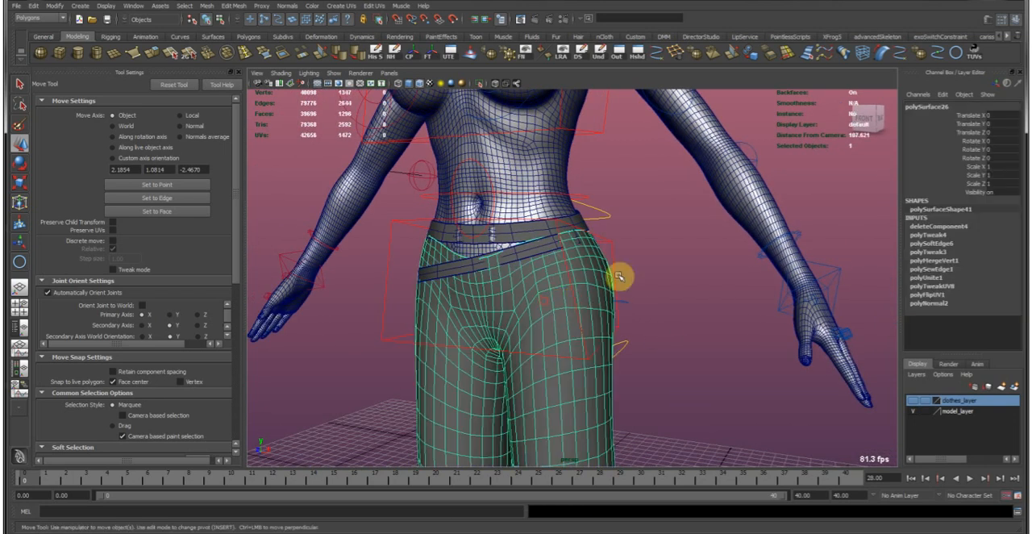
{"action": "left_click_drag", "start_coordinate": [617, 277], "coordinate": [803, 283], "text": "alt"}
{"action": "left_click", "coordinate": [761, 305]}
{"action": "middle_click_drag", "start_coordinate": [722, 322], "coordinate": [605, 289]}
{"action": "key", "text": "ctrl+z"}
{"action": "key", "text": "ctrl+z"}
{"action": "right_click_drag", "start_coordinate": [601, 272], "coordinate": [668, 284], "text": "alt"}
{"action": "left_click", "coordinate": [671, 285]}
{"action": "left_click_drag", "start_coordinate": [513, 321], "coordinate": [606, 280], "text": "alt"}
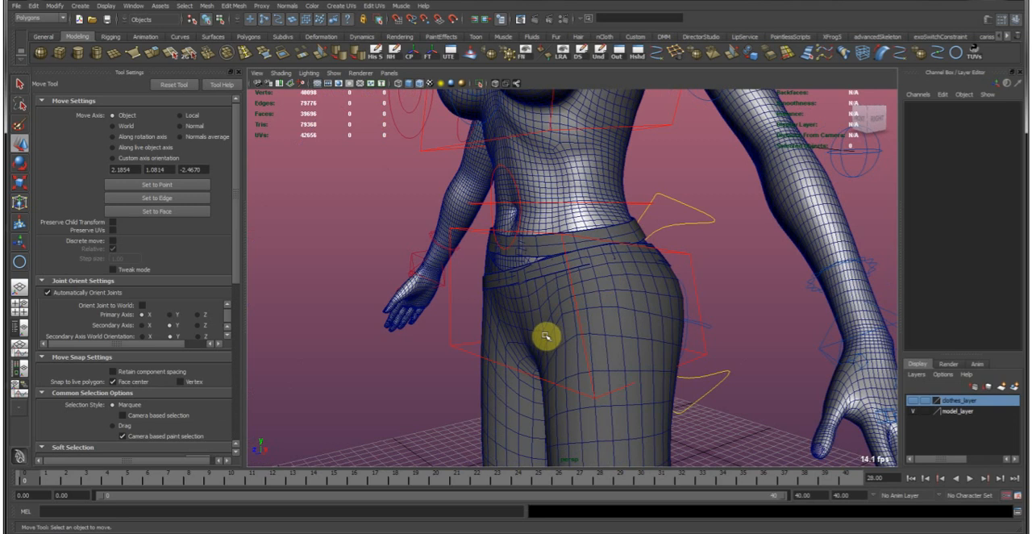
{"action": "left_click_drag", "start_coordinate": [550, 338], "coordinate": [567, 331], "text": "alt"}
{"action": "left_click", "coordinate": [566, 330]}
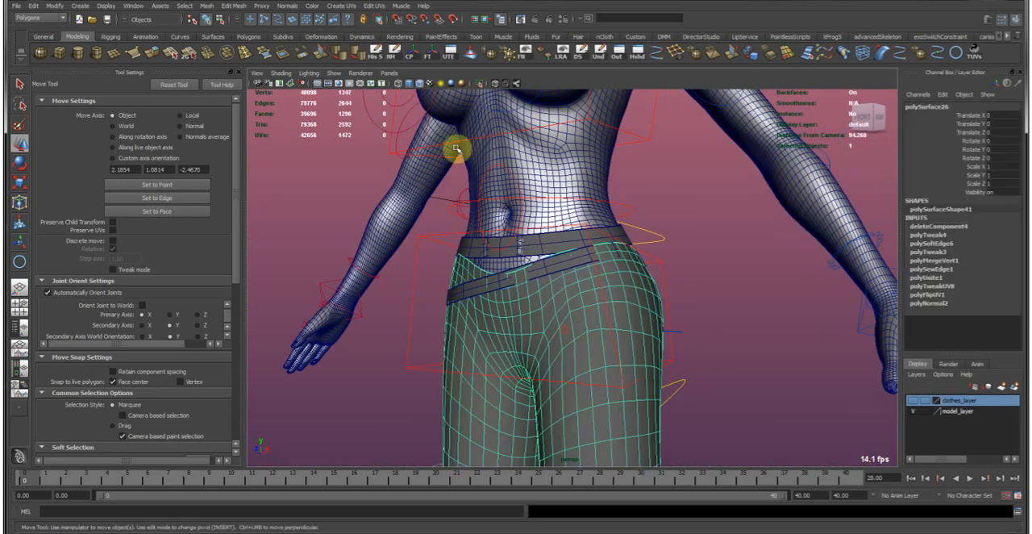
Turn off wireframe on shaded and review the trousers and belts around the hips.
{"action": "left_click", "coordinate": [420, 85]}
{"action": "left_click_drag", "start_coordinate": [717, 308], "coordinate": [580, 321], "text": "alt"}
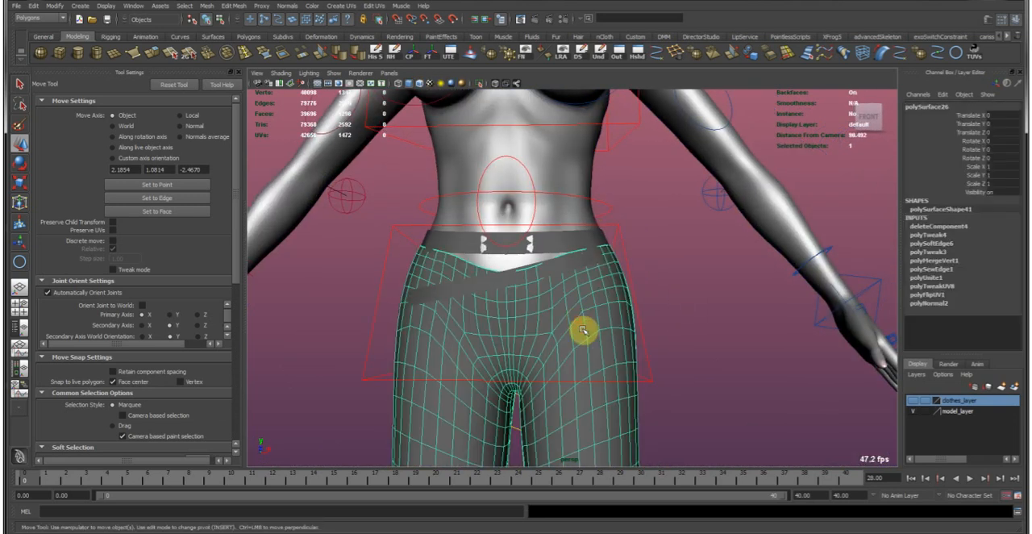
{"action": "mouse_move", "coordinate": [575, 355]}
{"action": "left_mouse_down", "text": "alt"}
{"action": "mouse_move", "coordinate": [595, 339]}
{"action": "mouse_move", "coordinate": [576, 343]}
{"action": "left_mouse_up", "text": "alt"}
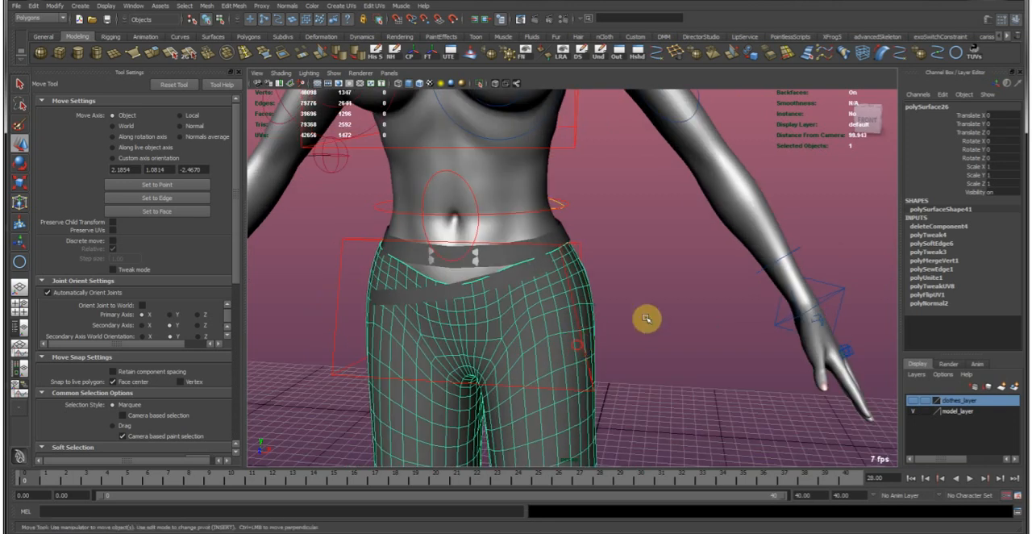
{"action": "right_click_drag", "start_coordinate": [641, 314], "coordinate": [546, 303], "text": "alt"}
{"action": "left_click_drag", "start_coordinate": [634, 314], "coordinate": [669, 336], "text": "alt"}
Create a polygon cube on the grid beside the character and raise it to about 80.3 in Y.
{"action": "right_click_drag", "start_coordinate": [669, 337], "coordinate": [468, 248], "text": "alt"}
{"action": "middle_click_drag", "start_coordinate": [447, 240], "coordinate": [284, 176], "text": "alt"}
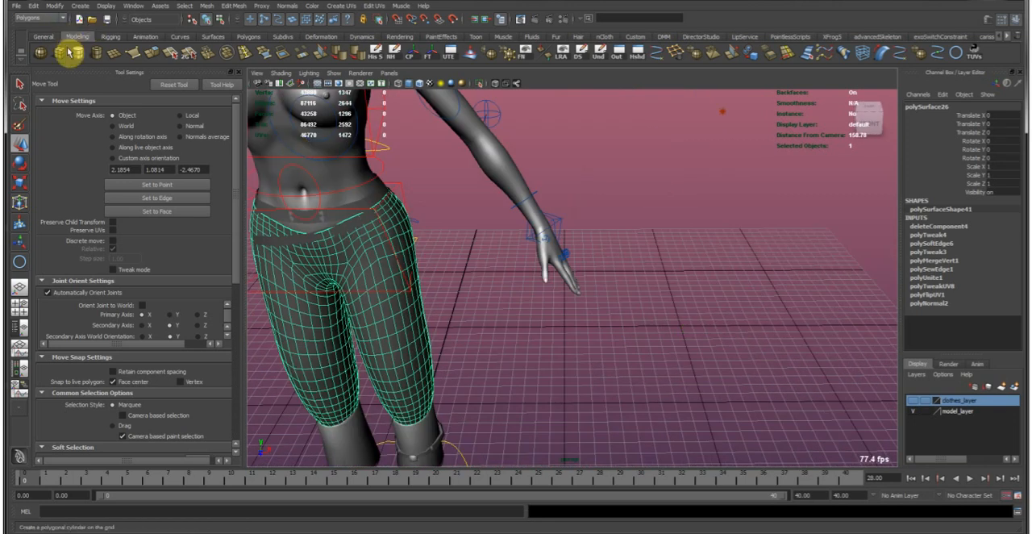
{"action": "left_click", "coordinate": [65, 52]}
{"action": "left_click", "coordinate": [709, 417]}
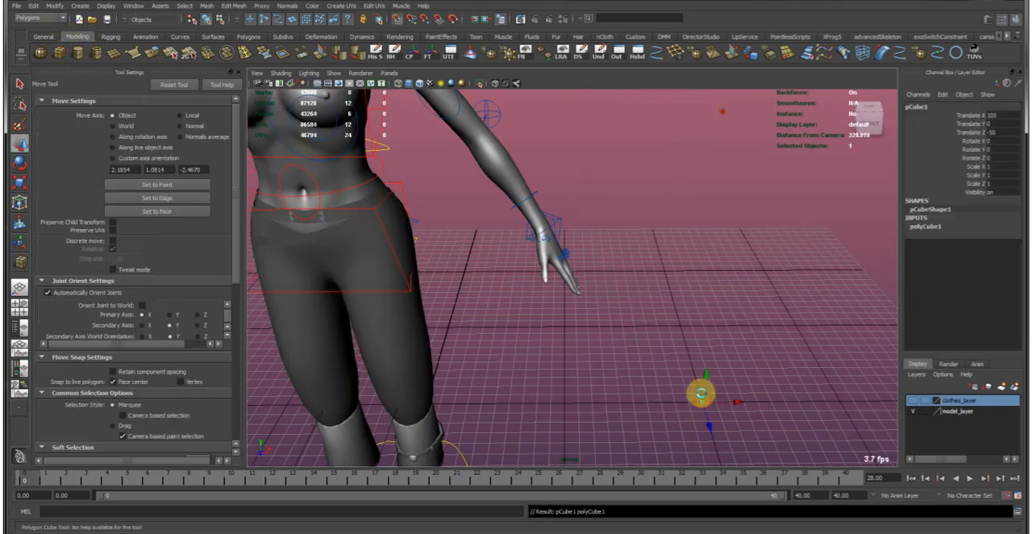
{"action": "left_click_drag", "start_coordinate": [705, 376], "coordinate": [717, 166]}
{"action": "middle_click_drag", "start_coordinate": [396, 251], "coordinate": [511, 308], "text": "alt"}
Set model_layer to template display, and clear the trousers and both belts from view.
{"action": "left_click", "coordinate": [934, 416]}
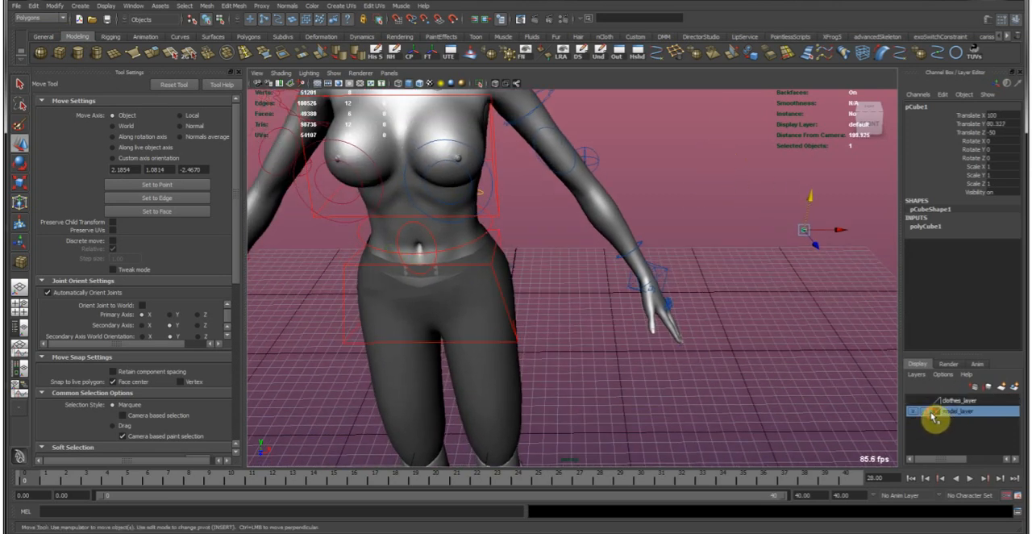
{"action": "left_click", "coordinate": [926, 413]}
{"action": "left_click_drag", "start_coordinate": [831, 389], "coordinate": [520, 303], "text": "alt"}
{"action": "right_click_drag", "start_coordinate": [520, 302], "coordinate": [554, 347], "text": "alt"}
{"action": "left_click", "coordinate": [532, 321]}
{"action": "left_click", "coordinate": [529, 300], "text": "shift"}
{"action": "left_click", "coordinate": [534, 311], "text": "shift"}
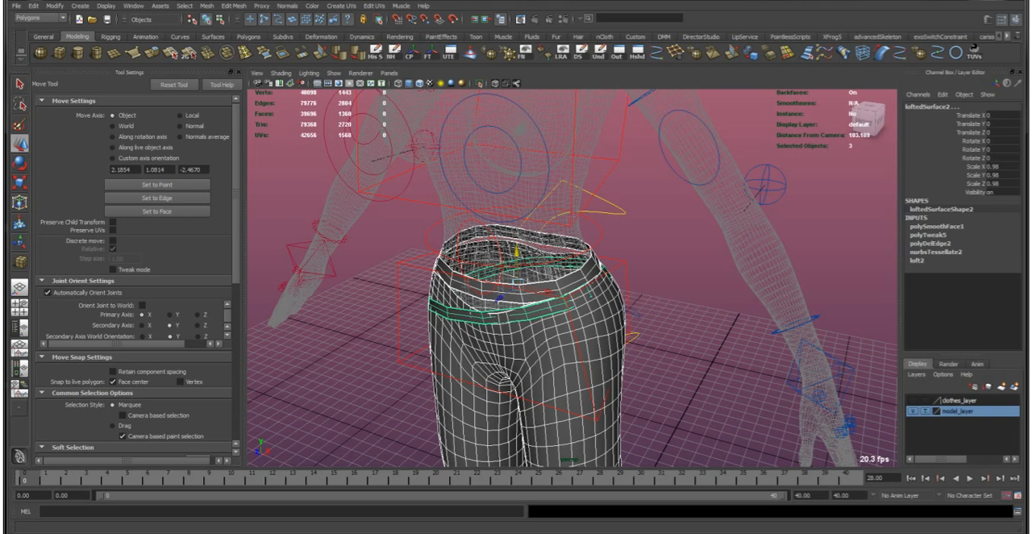
{"action": "key", "text": "Delete"}
{"action": "key", "text": "ctrl+z"}
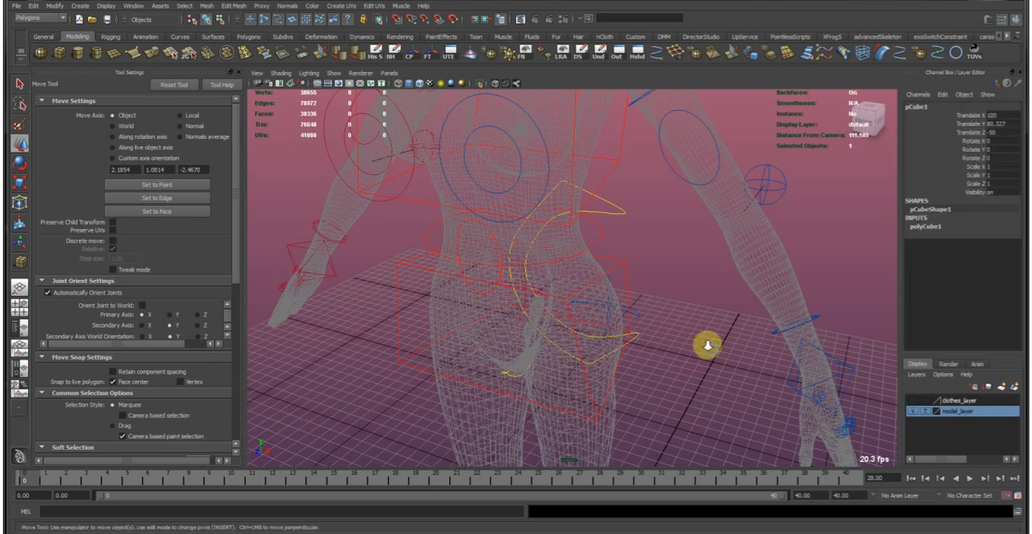
Move the cube to the character's centre line at X 0 and Z 0, at torso height about 97.
{"action": "right_click_drag", "start_coordinate": [687, 357], "coordinate": [622, 286], "text": "alt"}
{"action": "left_click_drag", "start_coordinate": [622, 286], "coordinate": [639, 298], "text": "alt"}
{"action": "left_click_drag", "start_coordinate": [545, 396], "coordinate": [516, 213], "text": "alt"}
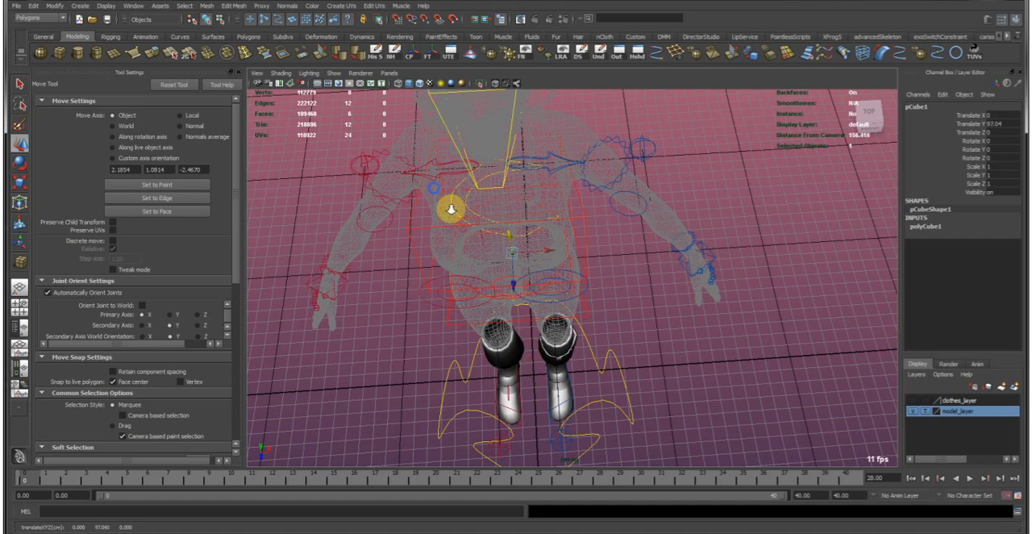
{"action": "left_click_drag", "start_coordinate": [451, 209], "coordinate": [556, 219], "text": "alt"}
{"action": "right_click_drag", "start_coordinate": [555, 219], "coordinate": [544, 265], "text": "alt"}
{"action": "left_click_drag", "start_coordinate": [544, 265], "coordinate": [515, 259], "text": "alt"}
{"action": "middle_click_drag", "start_coordinate": [514, 259], "coordinate": [454, 275], "text": "alt"}
Scale the cube to about 27.81 × 22.205 × 22.205 and place it around the hips at Y 98.312, Z 2.474.
{"action": "key", "text": "r"}
{"action": "middle_click_drag", "start_coordinate": [424, 347], "coordinate": [524, 304]}
{"action": "key", "text": "w"}
{"action": "mouse_move", "coordinate": [523, 304]}
{"action": "left_mouse_down", "text": "alt"}
{"action": "mouse_move", "coordinate": [486, 293]}
{"action": "mouse_move", "coordinate": [511, 299]}
{"action": "left_mouse_up", "text": "alt"}
{"action": "key", "text": "r"}
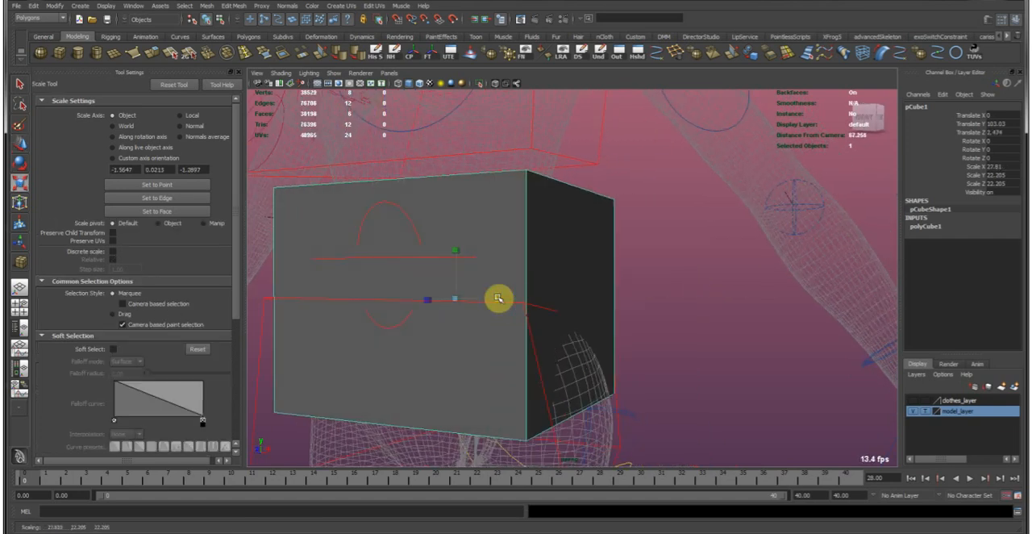
{"action": "key", "text": "w"}
{"action": "left_click_drag", "start_coordinate": [456, 267], "coordinate": [457, 311]}
{"action": "left_click_drag", "start_coordinate": [663, 289], "coordinate": [572, 281], "text": "alt"}
{"action": "middle_click_drag", "start_coordinate": [532, 325], "coordinate": [549, 310], "text": "alt"}
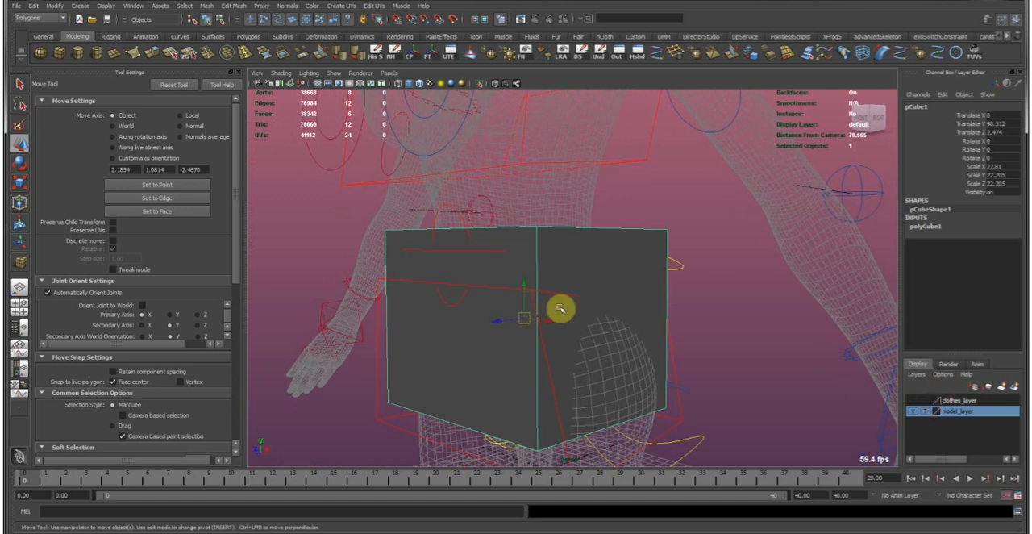
Delete the top and bottom faces of the cube so it becomes an open box around the hips.
{"action": "left_click_drag", "start_coordinate": [527, 191], "coordinate": [557, 274], "text": "alt"}
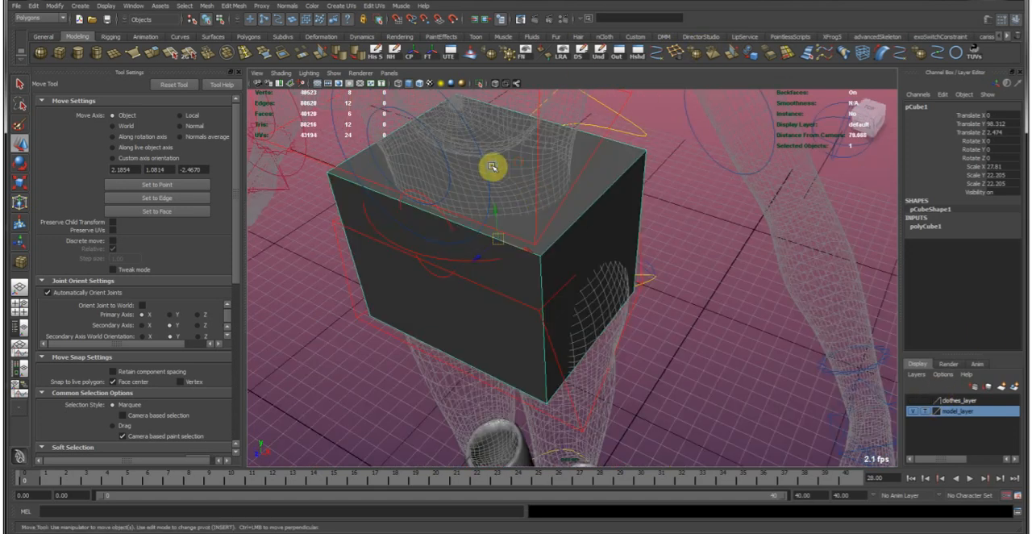
{"action": "right_click_drag", "start_coordinate": [493, 168], "coordinate": [496, 193]}
{"action": "left_click", "coordinate": [507, 162]}
{"action": "left_click_drag", "start_coordinate": [548, 350], "coordinate": [528, 283], "text": "alt"}
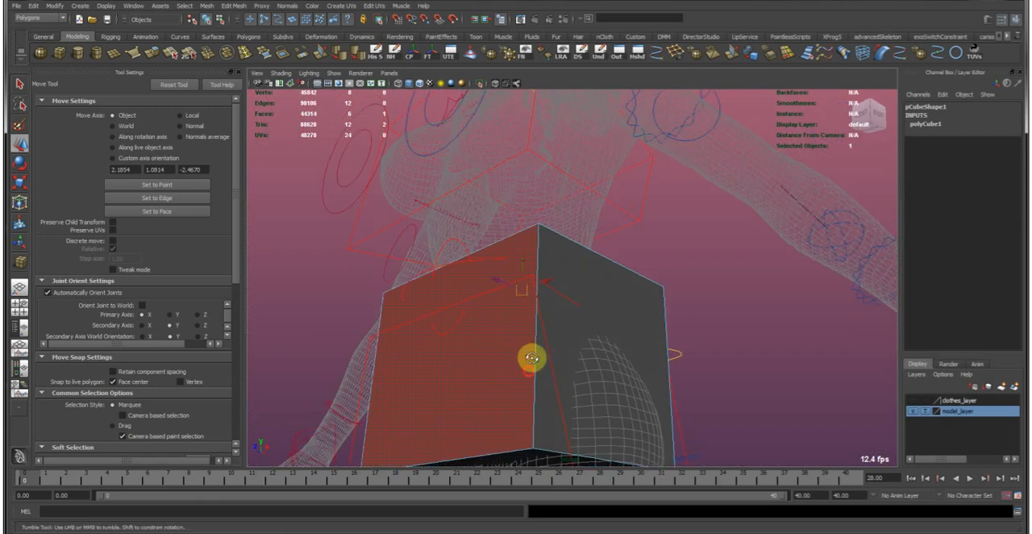
{"action": "left_click_drag", "start_coordinate": [530, 371], "coordinate": [525, 319], "text": "alt"}
{"action": "left_click", "coordinate": [538, 422], "text": "shift"}
{"action": "key", "text": "Delete"}
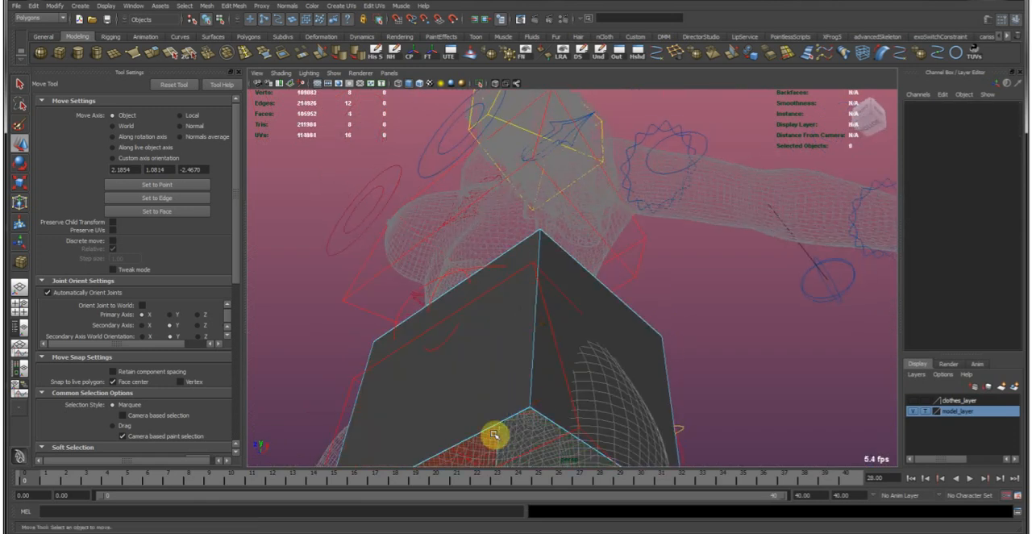
Smooth the open box to subdivide its walls.
{"action": "right_click_drag", "start_coordinate": [506, 309], "coordinate": [526, 291]}
{"action": "left_click", "coordinate": [476, 344]}
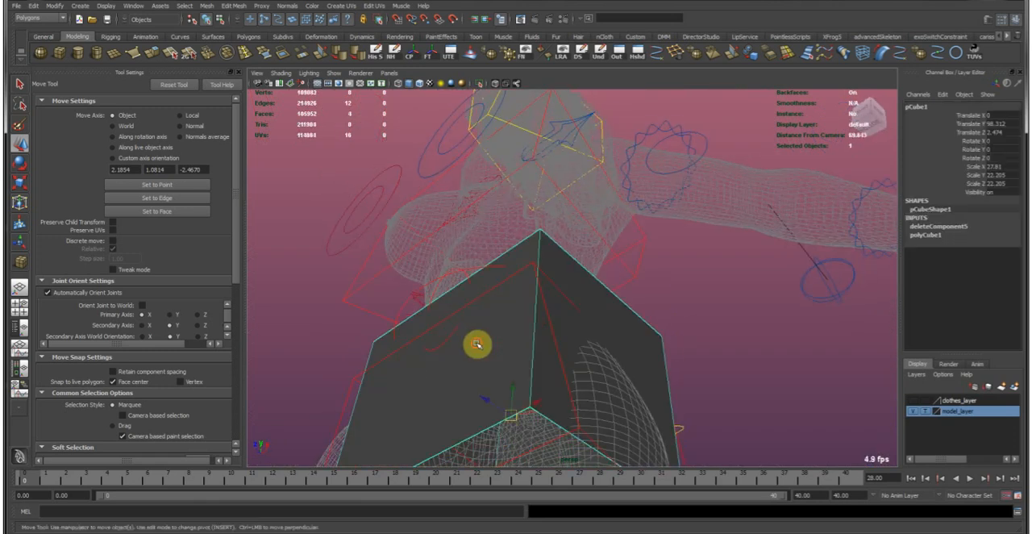
{"action": "left_click", "coordinate": [696, 55]}
Reduce the box's Y scale to about 19.6 and shift it to about 2.33 in Z.
{"action": "left_click_drag", "start_coordinate": [579, 166], "coordinate": [572, 264], "text": "alt"}
{"action": "left_click_drag", "start_coordinate": [638, 268], "coordinate": [588, 274], "text": "alt"}
{"action": "key", "text": "r"}
{"action": "mouse_move", "coordinate": [499, 342]}
{"action": "left_mouse_down"}
{"action": "mouse_move", "coordinate": [491, 320]}
{"action": "mouse_move", "coordinate": [491, 333]}
{"action": "left_mouse_up"}
{"action": "key", "text": "w"}
{"action": "left_click_drag", "start_coordinate": [499, 294], "coordinate": [590, 256], "text": "alt"}
In the side view, scale and shift the box's top row of vertices to follow the waist.
{"action": "key", "text": "space"}
{"action": "key", "text": "space"}
{"action": "right_click_drag", "start_coordinate": [562, 252], "coordinate": [629, 258], "text": "alt"}
{"action": "middle_click_drag", "start_coordinate": [516, 185], "coordinate": [608, 353], "text": "alt"}
{"action": "right_click_drag", "start_coordinate": [608, 352], "coordinate": [694, 343], "text": "alt"}
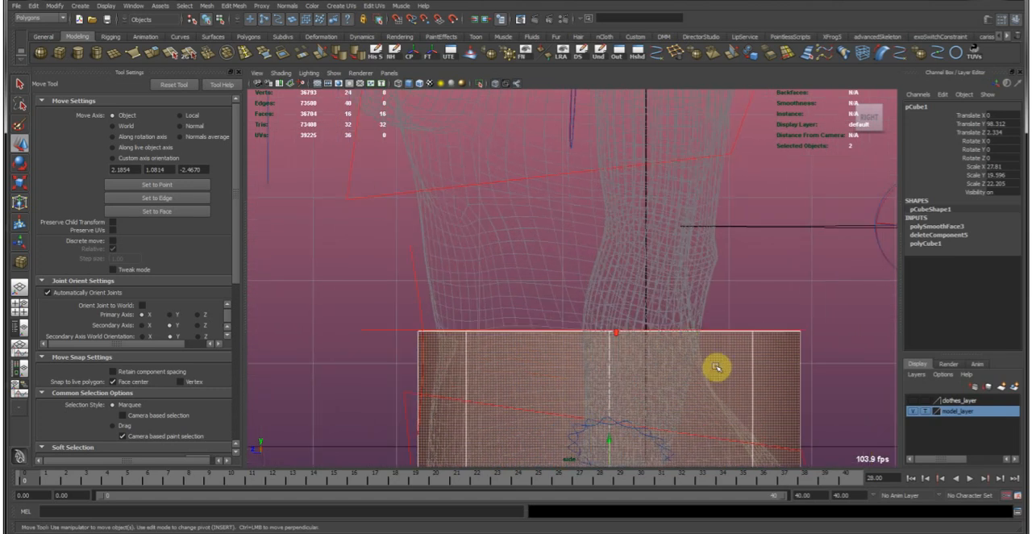
{"action": "middle_click_drag", "start_coordinate": [684, 318], "coordinate": [626, 237], "text": "alt"}
{"action": "right_click_drag", "start_coordinate": [694, 288], "coordinate": [639, 286]}
{"action": "left_click_drag", "start_coordinate": [345, 224], "coordinate": [782, 301]}
{"action": "key", "text": "r"}
{"action": "middle_click_drag", "start_coordinate": [669, 318], "coordinate": [587, 310]}
{"action": "key", "text": "w"}
{"action": "middle_click_drag", "start_coordinate": [600, 308], "coordinate": [559, 364]}
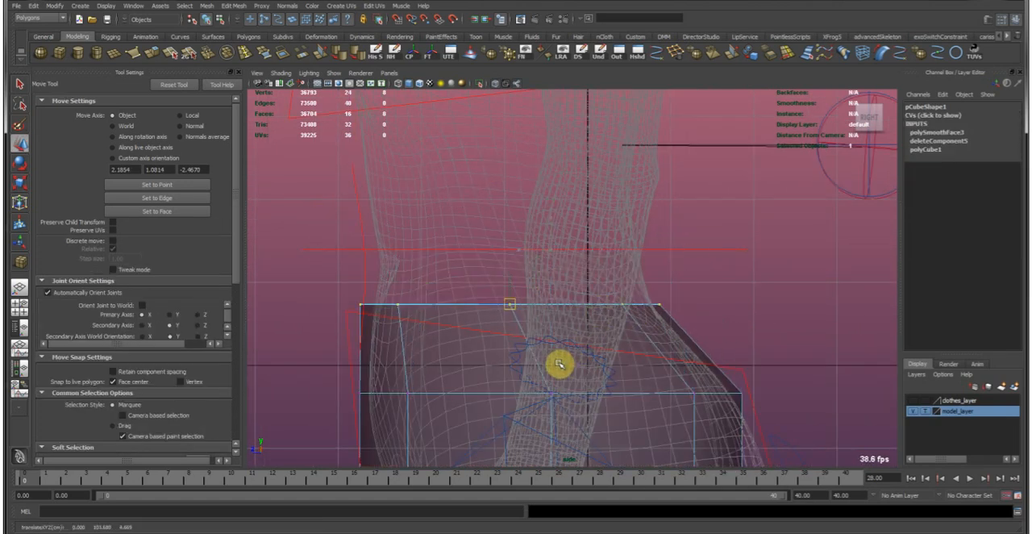
Scale and shift the middle and bottom vertex rows in the side view to follow the belly and buttocks.
{"action": "right_click_drag", "start_coordinate": [647, 399], "coordinate": [577, 365], "text": "alt"}
{"action": "middle_click_drag", "start_coordinate": [576, 362], "coordinate": [575, 283], "text": "alt"}
{"action": "left_click_drag", "start_coordinate": [367, 279], "coordinate": [820, 362]}
{"action": "middle_click_drag", "start_coordinate": [659, 341], "coordinate": [665, 364]}
{"action": "left_click_drag", "start_coordinate": [328, 364], "coordinate": [815, 434]}
{"action": "mouse_move", "coordinate": [651, 440]}
{"action": "middle_mouse_down"}
{"action": "mouse_move", "coordinate": [684, 466]}
{"action": "mouse_move", "coordinate": [677, 394]}
{"action": "mouse_move", "coordinate": [657, 439]}
{"action": "middle_mouse_up"}
{"action": "left_click_drag", "start_coordinate": [342, 210], "coordinate": [771, 296]}
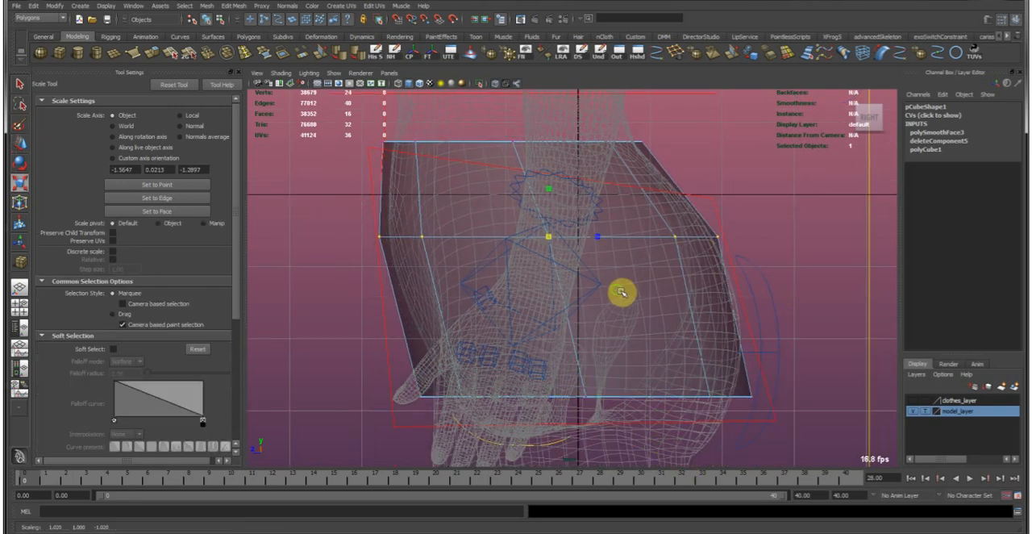
{"action": "mouse_move", "coordinate": [631, 293]}
{"action": "middle_mouse_down"}
{"action": "mouse_move", "coordinate": [650, 319]}
{"action": "mouse_move", "coordinate": [640, 309]}
{"action": "middle_mouse_up"}
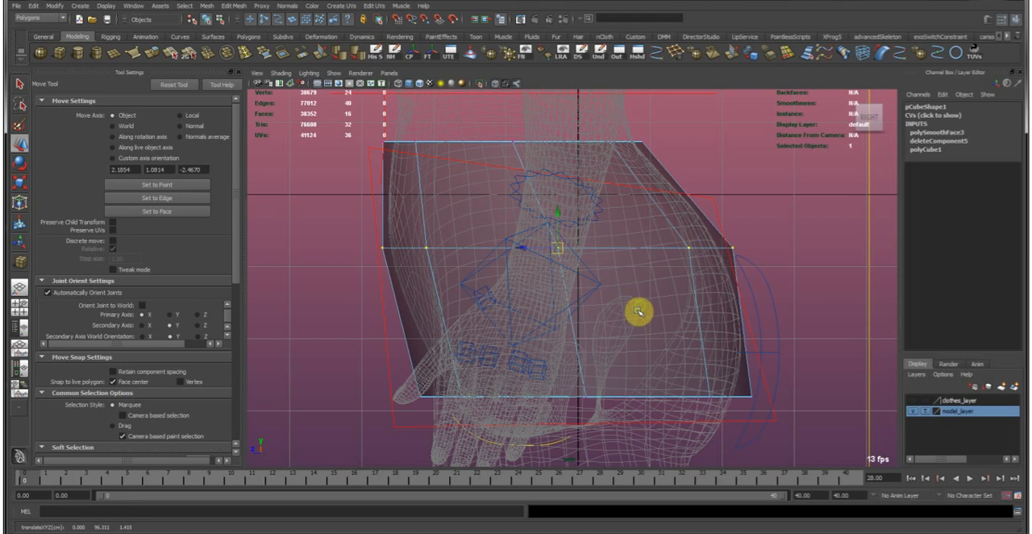
In the front view, scale the box's vertex rows to match the width of the hips and upper thighs.
{"action": "key", "text": "space"}
Return to the perspective view and examine how the box fits around the hips.
{"action": "key", "text": "space"}
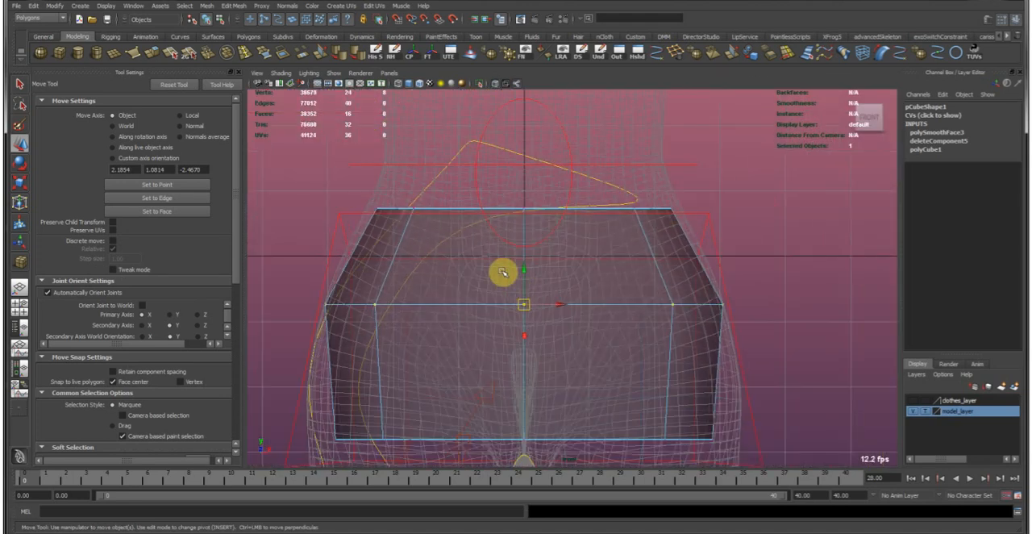
{"action": "key", "text": "r"}
{"action": "middle_click_drag", "start_coordinate": [473, 211], "coordinate": [387, 244]}
{"action": "middle_click_drag", "start_coordinate": [308, 265], "coordinate": [338, 263]}
{"action": "left_click_drag", "start_coordinate": [339, 264], "coordinate": [711, 370]}
{"action": "middle_click_drag", "start_coordinate": [632, 370], "coordinate": [633, 372]}
{"action": "right_click_drag", "start_coordinate": [659, 389], "coordinate": [604, 350], "text": "alt"}
{"action": "middle_click_drag", "start_coordinate": [604, 350], "coordinate": [567, 324], "text": "alt"}
{"action": "left_click_drag", "start_coordinate": [264, 382], "coordinate": [800, 428]}
{"action": "mouse_move", "coordinate": [723, 371]}
{"action": "middle_mouse_down"}
{"action": "mouse_move", "coordinate": [747, 382]}
{"action": "mouse_move", "coordinate": [709, 382]}
{"action": "middle_mouse_up"}
{"action": "key", "text": "space"}
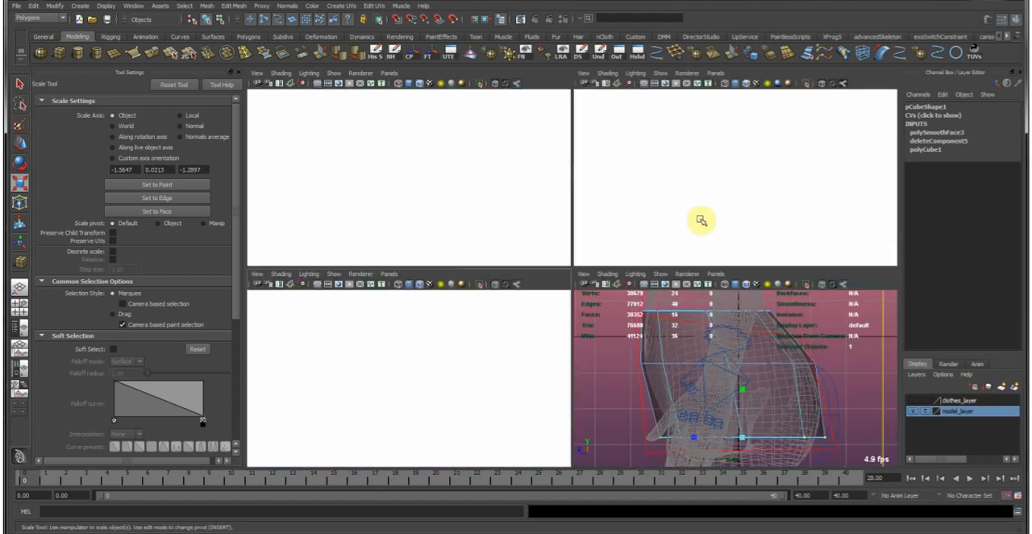
{"action": "key", "text": "space"}
{"action": "left_click_drag", "start_coordinate": [687, 241], "coordinate": [607, 244], "text": "alt"}
{"action": "right_click_drag", "start_coordinate": [508, 310], "coordinate": [609, 238]}
{"action": "left_click_drag", "start_coordinate": [605, 323], "coordinate": [532, 301], "text": "alt"}
{"action": "mouse_move", "coordinate": [578, 346]}
{"action": "left_mouse_down", "text": "alt"}
{"action": "mouse_move", "coordinate": [606, 346]}
{"action": "mouse_move", "coordinate": [588, 339]}
{"action": "left_mouse_up", "text": "alt"}
{"action": "left_click_drag", "start_coordinate": [540, 401], "coordinate": [567, 339], "text": "alt"}
{"action": "right_click_drag", "start_coordinate": [619, 355], "coordinate": [604, 346]}
{"action": "left_click_drag", "start_coordinate": [604, 346], "coordinate": [622, 373], "text": "alt"}
Using soft selection, raise the lower-edge vertices at the outer hip and front thigh to form a high side cut.
{"action": "left_click", "coordinate": [651, 400]}
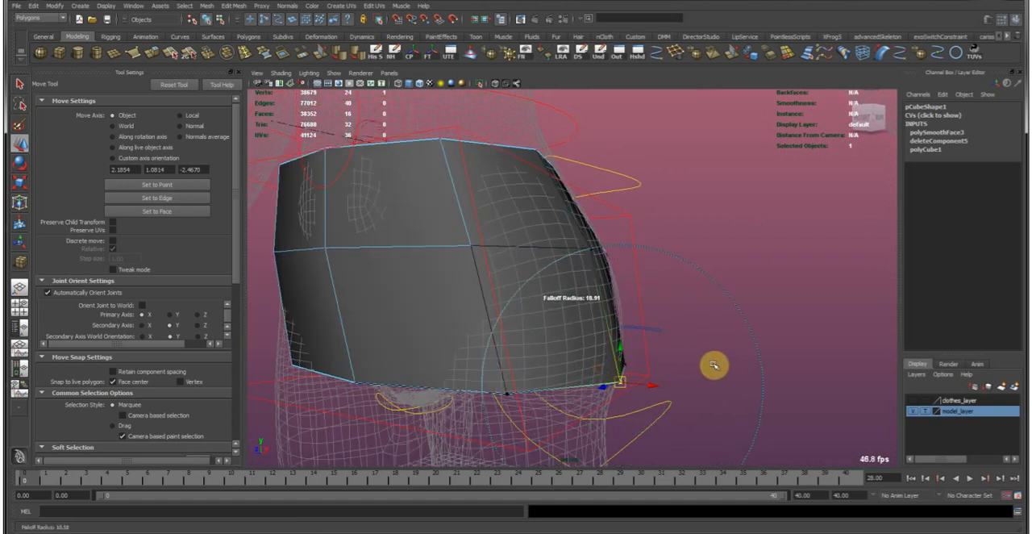
{"action": "left_click_drag", "start_coordinate": [750, 357], "coordinate": [752, 357]}
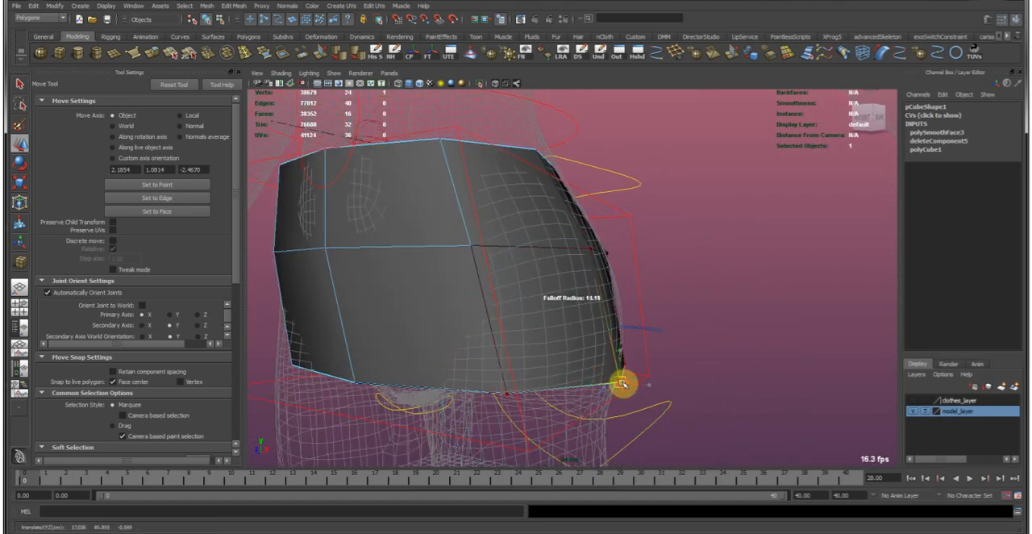
{"action": "left_click_drag", "start_coordinate": [620, 383], "coordinate": [613, 296]}
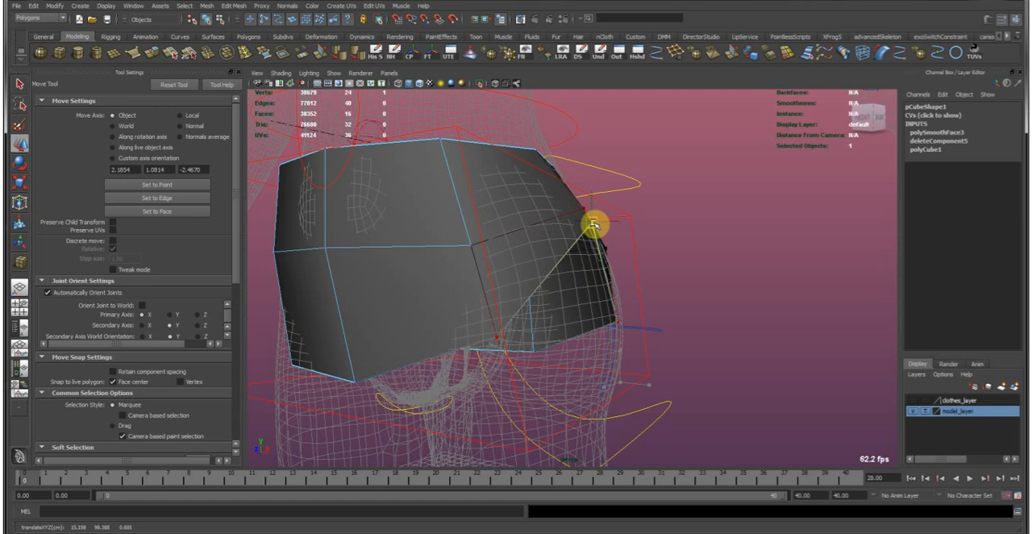
{"action": "left_click_drag", "start_coordinate": [506, 349], "coordinate": [488, 313]}
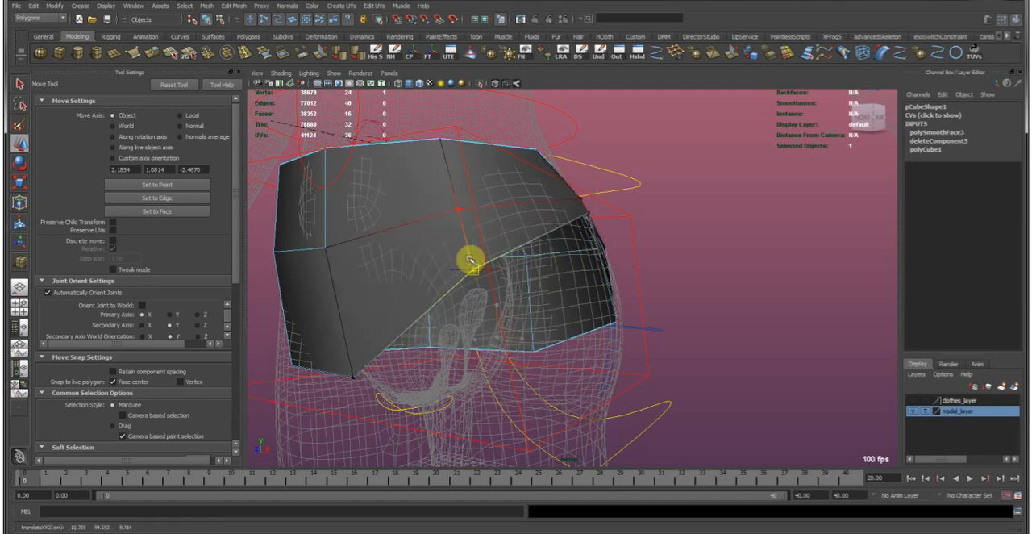
{"action": "left_click_drag", "start_coordinate": [471, 260], "coordinate": [512, 395], "text": "alt"}
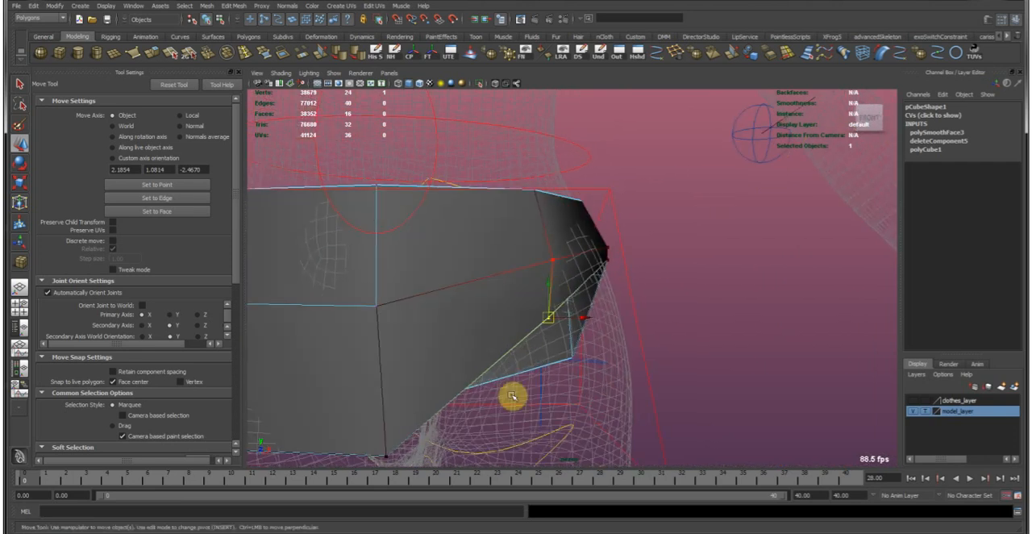
Reposition the vertices along the raised lower edge at the hip's side to fit the body.
{"action": "left_click_drag", "start_coordinate": [612, 371], "coordinate": [513, 347], "text": "alt"}
{"action": "mouse_move", "coordinate": [449, 309]}
{"action": "left_mouse_down", "text": "alt"}
{"action": "mouse_move", "coordinate": [460, 333]}
{"action": "mouse_move", "coordinate": [459, 302]}
{"action": "mouse_move", "coordinate": [493, 282]}
{"action": "mouse_move", "coordinate": [440, 297]}
{"action": "left_mouse_up", "text": "alt"}
{"action": "right_click_drag", "start_coordinate": [486, 307], "coordinate": [544, 282], "text": "alt"}
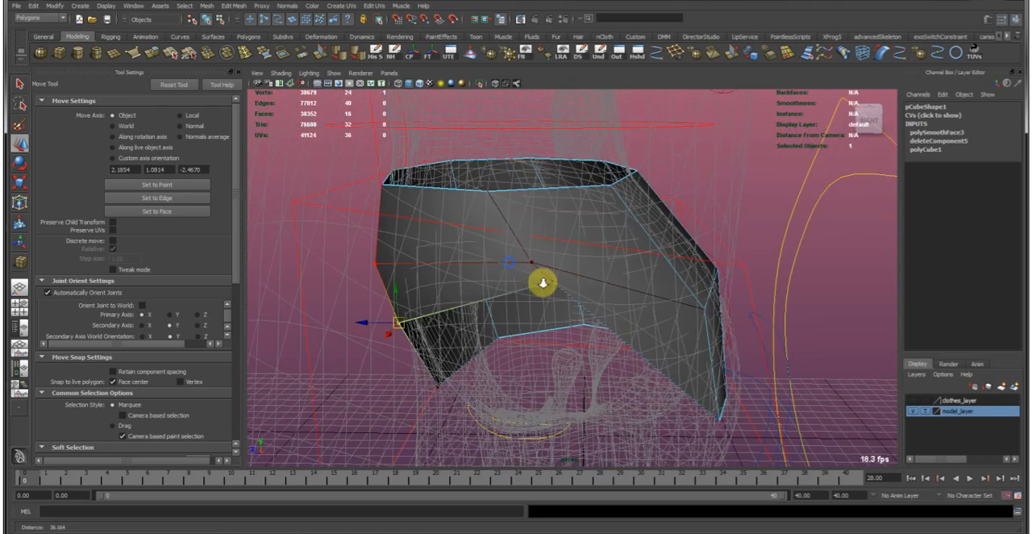
{"action": "left_click_drag", "start_coordinate": [524, 252], "coordinate": [565, 291]}
{"action": "middle_click_drag", "start_coordinate": [525, 282], "coordinate": [529, 286], "text": "alt"}
{"action": "mouse_move", "coordinate": [562, 277]}
{"action": "left_mouse_down"}
{"action": "mouse_move", "coordinate": [638, 271]}
{"action": "mouse_move", "coordinate": [548, 265]}
{"action": "left_mouse_up"}
{"action": "key", "text": "e"}
{"action": "key", "text": "w"}
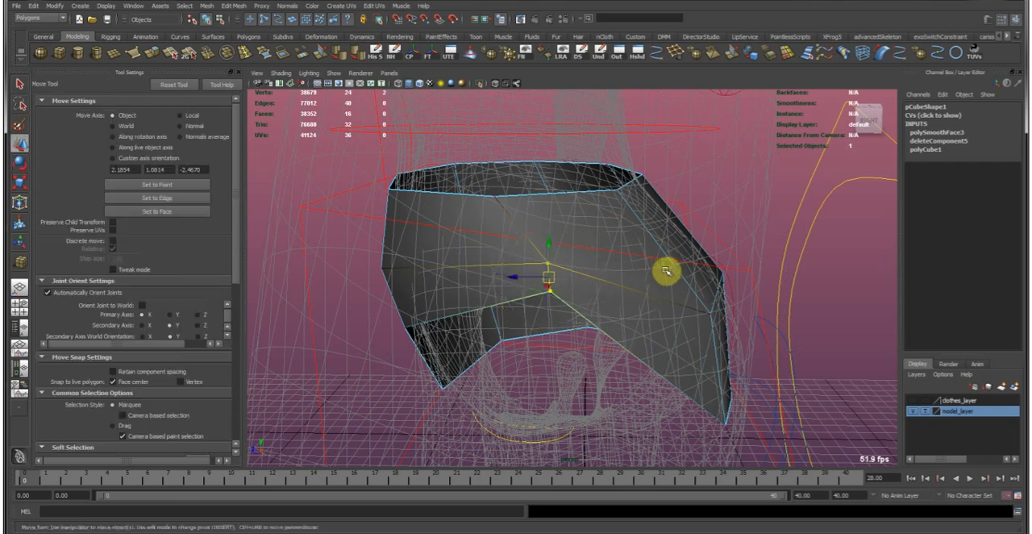
Set the soft selection falloff radius to 11.45 on the lower back vertex, and turn soft selection off.
{"action": "left_click_drag", "start_coordinate": [640, 269], "coordinate": [543, 330], "text": "alt"}
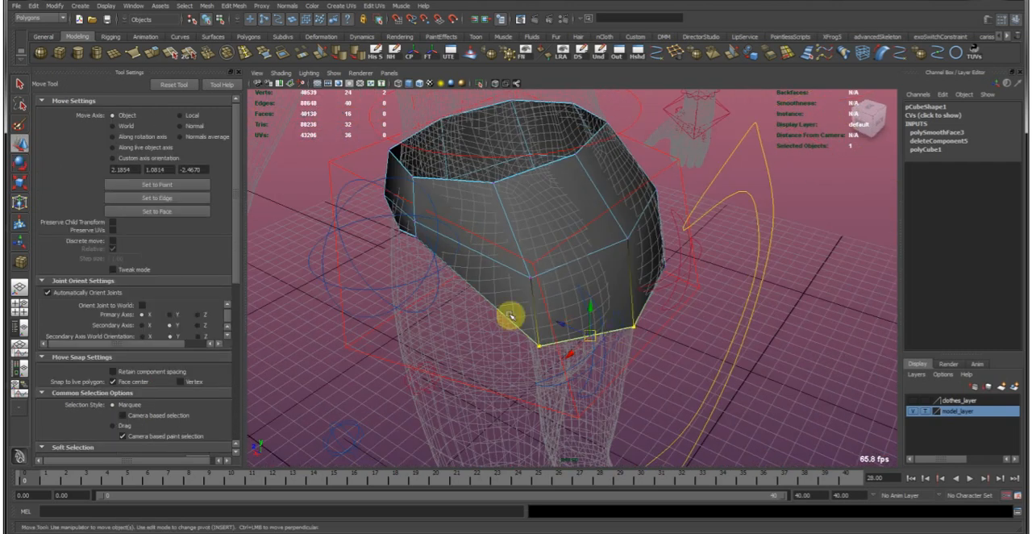
{"action": "middle_click_drag", "start_coordinate": [534, 326], "coordinate": [549, 355], "text": "alt"}
{"action": "right_click_drag", "start_coordinate": [548, 354], "coordinate": [562, 338], "text": "alt"}
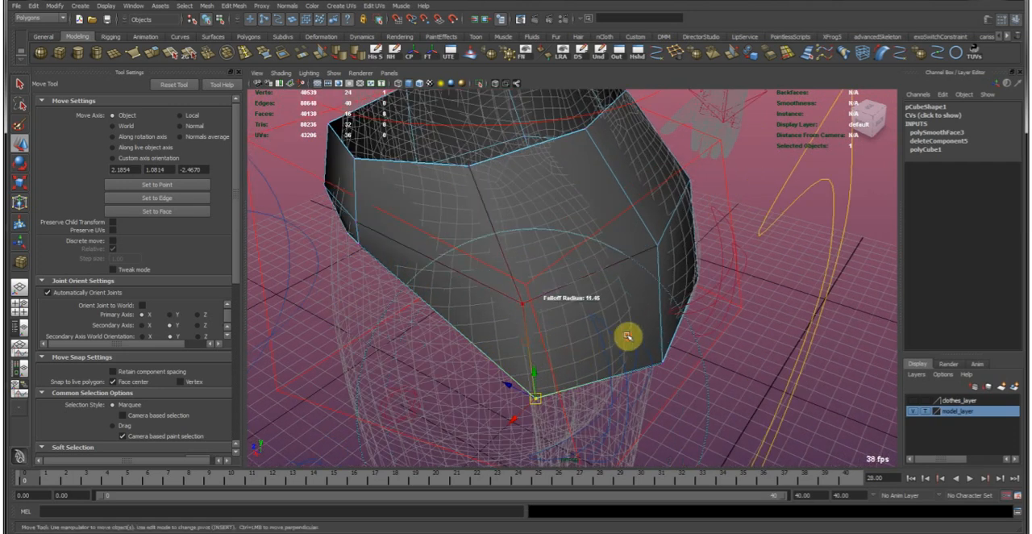
{"action": "left_click_drag", "start_coordinate": [534, 309], "coordinate": [363, 298], "text": "alt"}
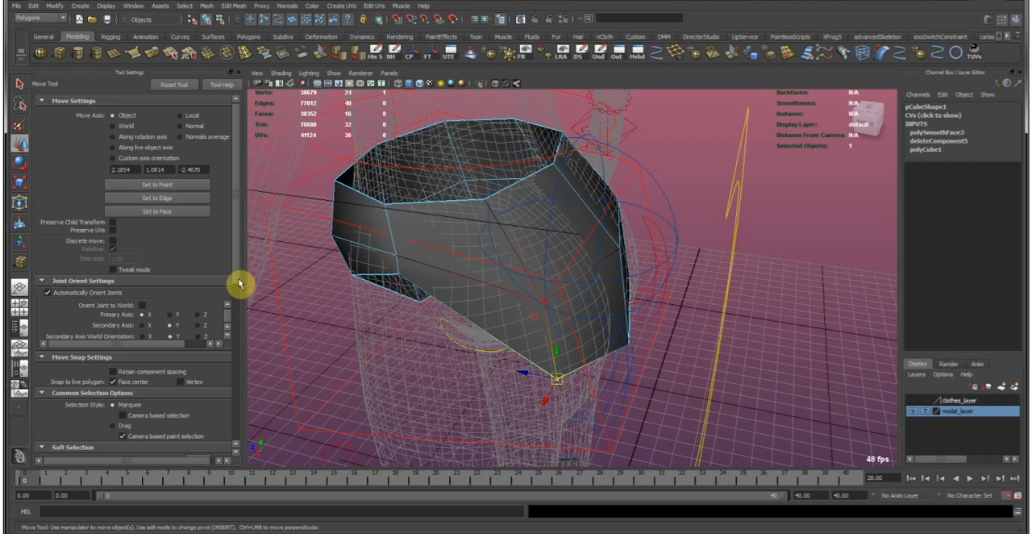
{"action": "scroll", "coordinate": [140, 295], "scroll_direction": "down", "scroll_amount": 5}
{"action": "left_click", "coordinate": [115, 269]}
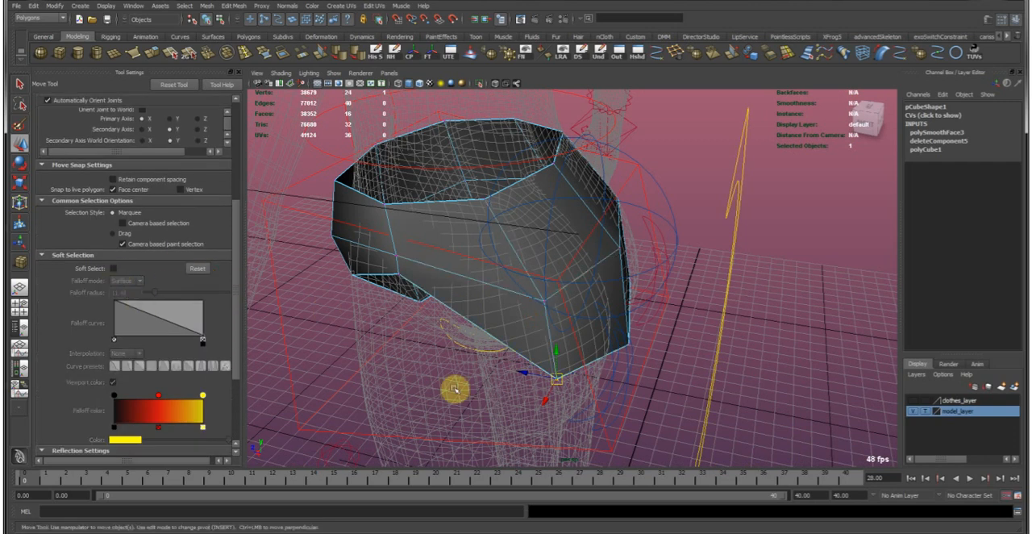
Turn on soft selection and reposition the vertices at the garment's back and outer hip to follow the body.
{"action": "left_click_drag", "start_coordinate": [482, 369], "coordinate": [586, 357], "text": "alt"}
{"action": "right_click_drag", "start_coordinate": [586, 358], "coordinate": [608, 382], "text": "alt"}
{"action": "left_click_drag", "start_coordinate": [608, 382], "coordinate": [420, 374], "text": "alt"}
{"action": "middle_click_drag", "start_coordinate": [419, 374], "coordinate": [480, 369], "text": "alt"}
{"action": "left_click_drag", "start_coordinate": [480, 369], "coordinate": [506, 395], "text": "alt"}
{"action": "key", "text": "b"}
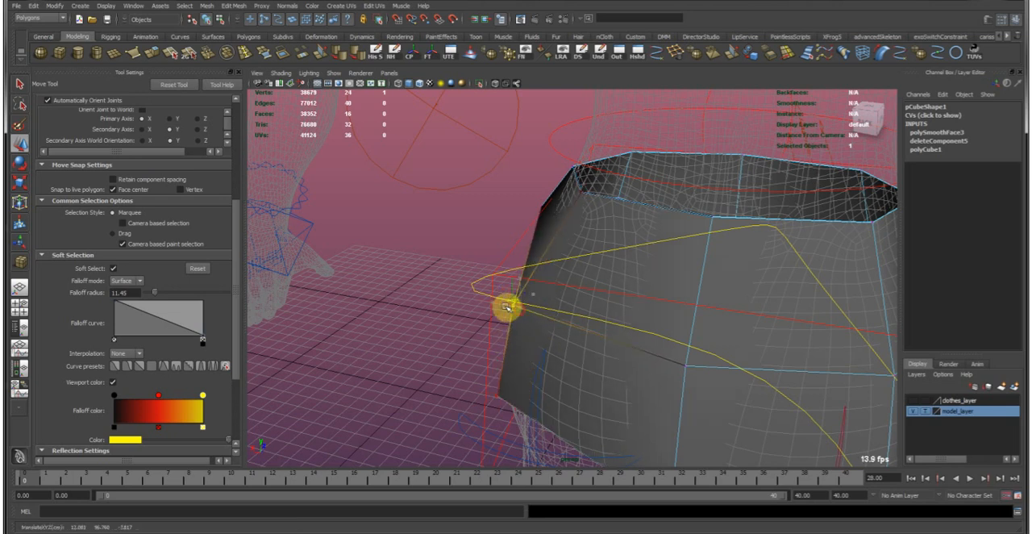
{"action": "left_click_drag", "start_coordinate": [502, 304], "coordinate": [652, 341], "text": "alt"}
{"action": "middle_click_drag", "start_coordinate": [684, 360], "coordinate": [650, 337]}
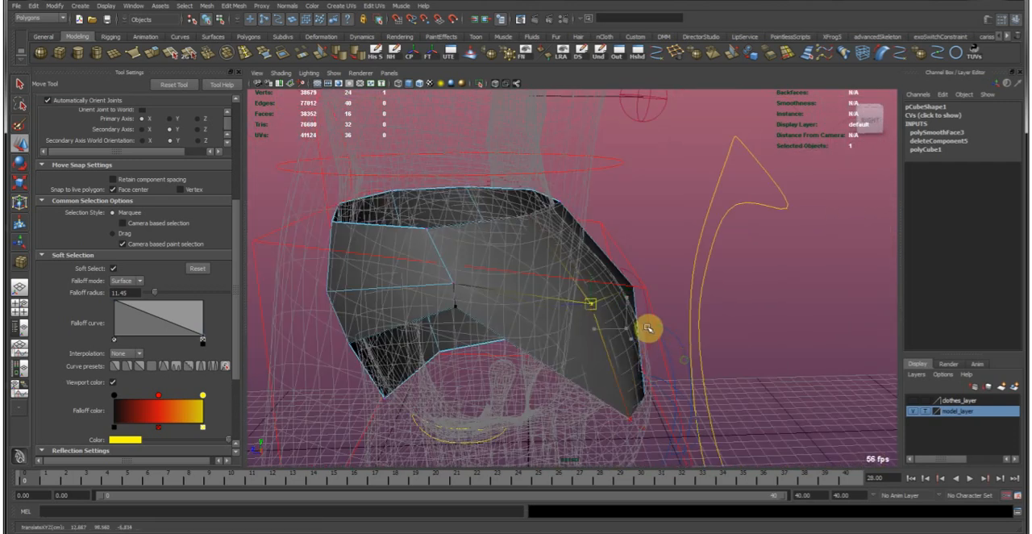
Set the soft selection falloff radius to 6.5 and move the side vertices outward to cover the hip.
{"action": "middle_click_drag", "start_coordinate": [699, 346], "coordinate": [665, 335]}
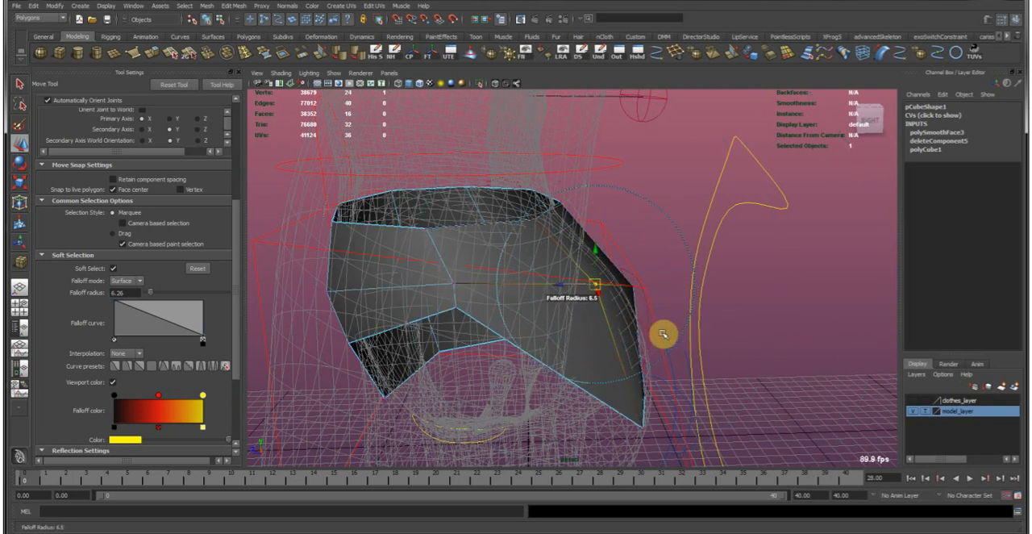
{"action": "left_click_drag", "start_coordinate": [631, 383], "coordinate": [673, 456]}
{"action": "middle_click_drag", "start_coordinate": [672, 423], "coordinate": [665, 401]}
{"action": "left_click_drag", "start_coordinate": [665, 402], "coordinate": [582, 398], "text": "alt"}
{"action": "middle_click_drag", "start_coordinate": [583, 398], "coordinate": [585, 422]}
{"action": "left_click_drag", "start_coordinate": [584, 421], "coordinate": [612, 467]}
{"action": "middle_click_drag", "start_coordinate": [626, 438], "coordinate": [605, 375]}
{"action": "left_click_drag", "start_coordinate": [601, 371], "coordinate": [498, 340], "text": "alt"}
Undo the stray selection of the hips control and set the soft selection falloff radius to 3.47.
{"action": "left_click", "coordinate": [484, 307]}
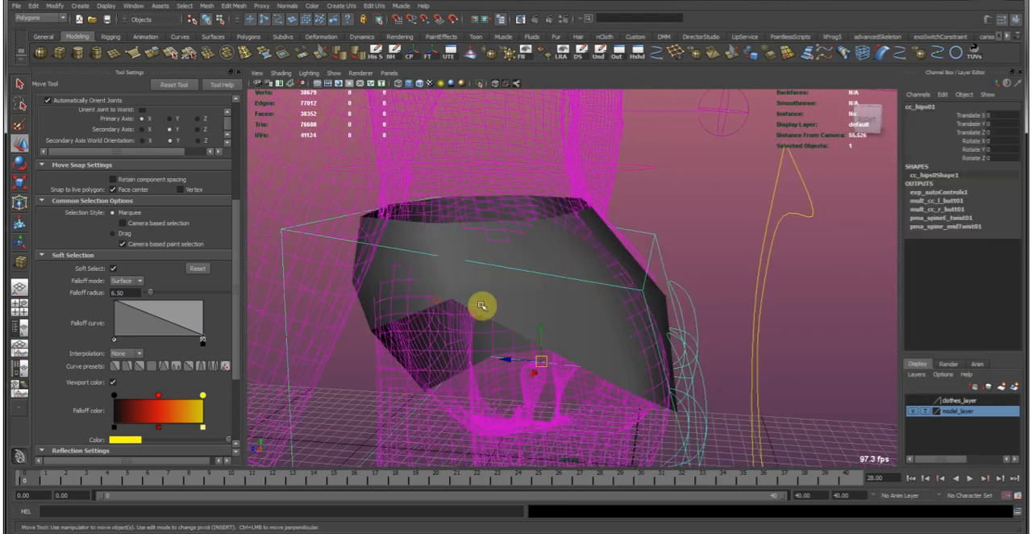
{"action": "key", "text": "b"}
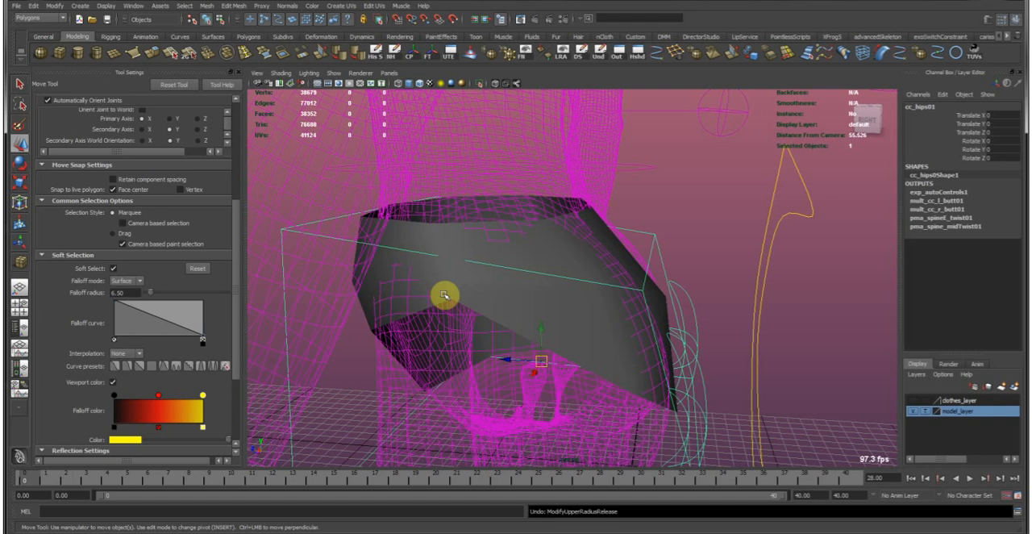
{"action": "key", "text": "ctrl+z"}
{"action": "key", "text": "ctrl+z"}
{"action": "left_click_drag", "start_coordinate": [445, 295], "coordinate": [530, 317]}
{"action": "key", "text": "b"}
{"action": "right_click_drag", "start_coordinate": [512, 317], "coordinate": [569, 292]}
{"action": "left_click_drag", "start_coordinate": [589, 369], "coordinate": [521, 267], "text": "alt"}
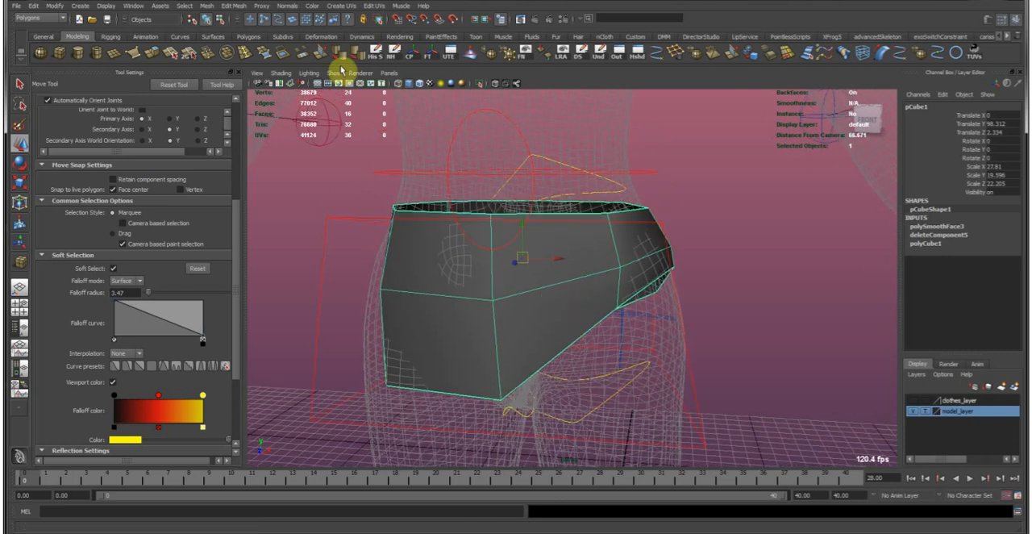
Insert vertical edge loops through the front, back and side panels of the hip garment.
{"action": "left_click", "coordinate": [260, 54]}
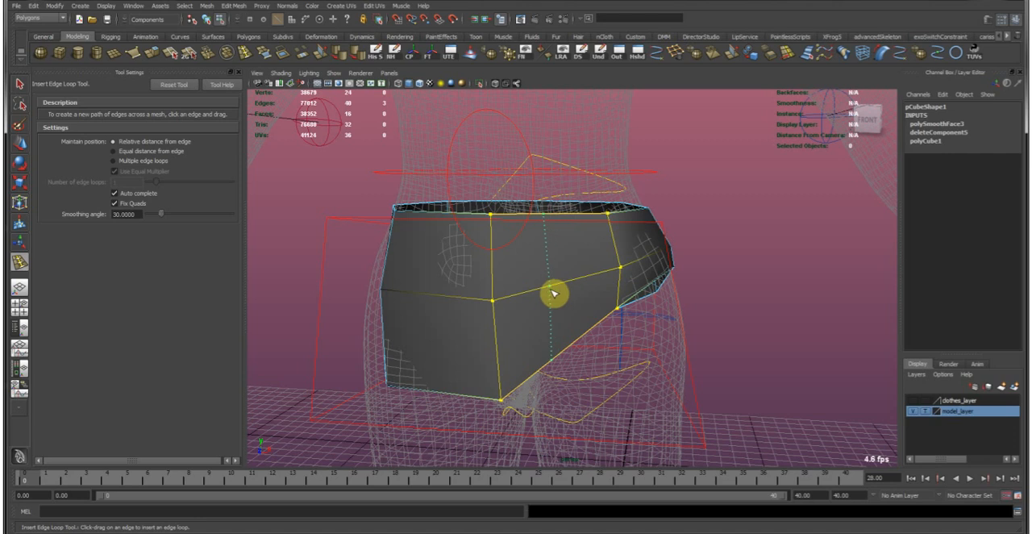
{"action": "left_click_drag", "start_coordinate": [552, 292], "coordinate": [549, 292]}
{"action": "key", "text": "w"}
{"action": "left_click_drag", "start_coordinate": [621, 320], "coordinate": [614, 339], "text": "alt"}
{"action": "key", "text": "g"}
{"action": "left_click_drag", "start_coordinate": [613, 231], "coordinate": [609, 304], "text": "alt"}
{"action": "left_click", "coordinate": [570, 228]}
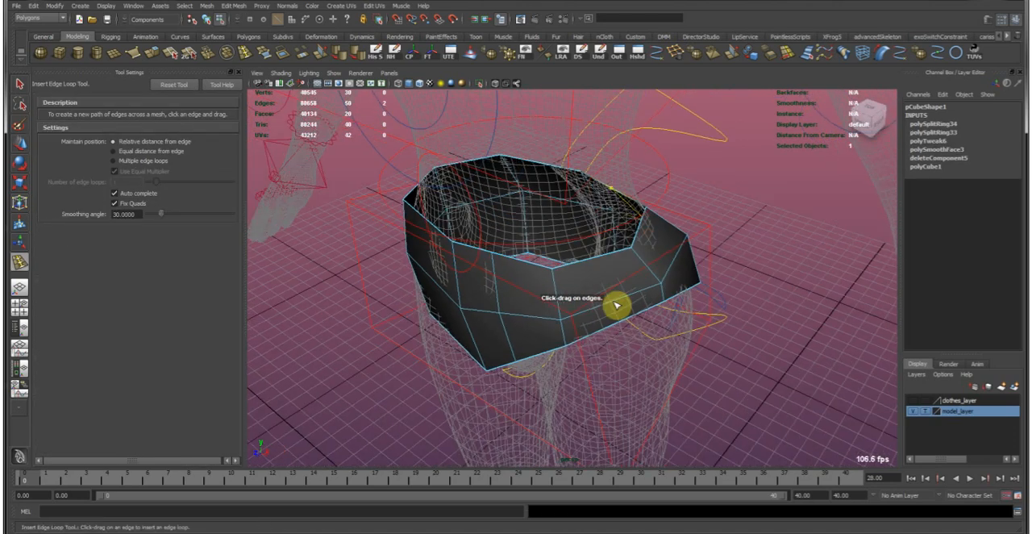
{"action": "left_click", "coordinate": [611, 304]}
{"action": "left_click_drag", "start_coordinate": [683, 261], "coordinate": [673, 256]}
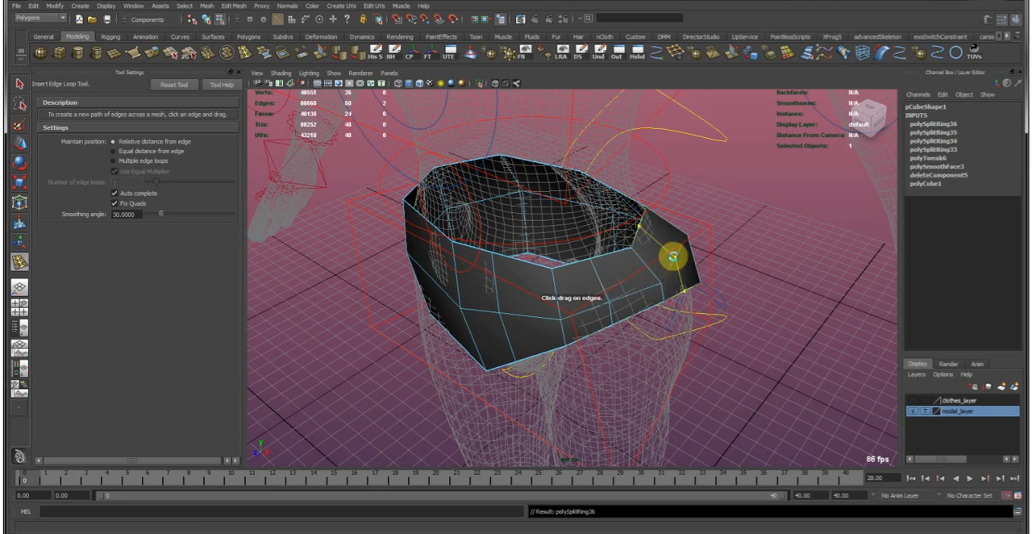
{"action": "left_click_drag", "start_coordinate": [643, 288], "coordinate": [534, 288], "text": "alt"}
Bridge the garment's front and back lower edges between the legs to form a crotch strip.
{"action": "key", "text": "w"}
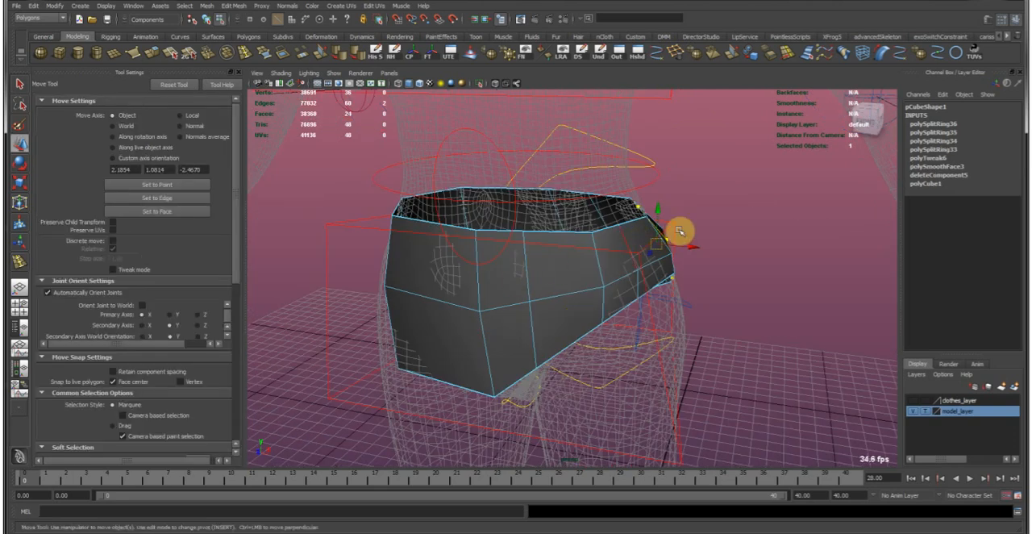
{"action": "left_click_drag", "start_coordinate": [577, 227], "coordinate": [575, 373], "text": "alt"}
{"action": "left_click", "coordinate": [579, 372], "text": "shift"}
{"action": "middle_click_drag", "start_coordinate": [592, 350], "coordinate": [542, 369], "text": "alt"}
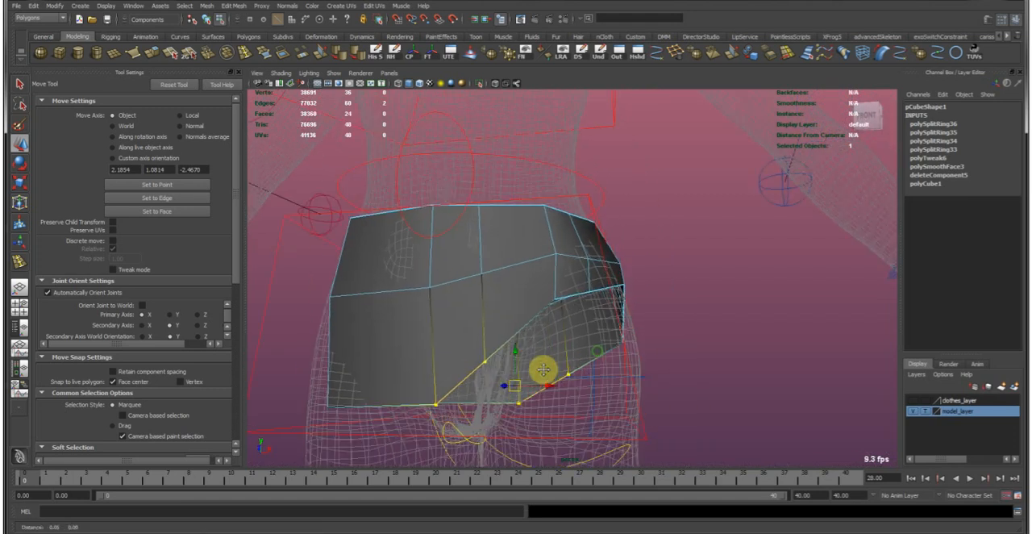
{"action": "left_click", "coordinate": [320, 54]}
{"action": "left_click_drag", "start_coordinate": [507, 320], "coordinate": [504, 364], "text": "alt"}
Insert an edge loop across the middle of the crotch strip and lower it beneath the body.
{"action": "key", "text": "y"}
{"action": "left_click", "coordinate": [545, 317]}
{"action": "key", "text": "w"}
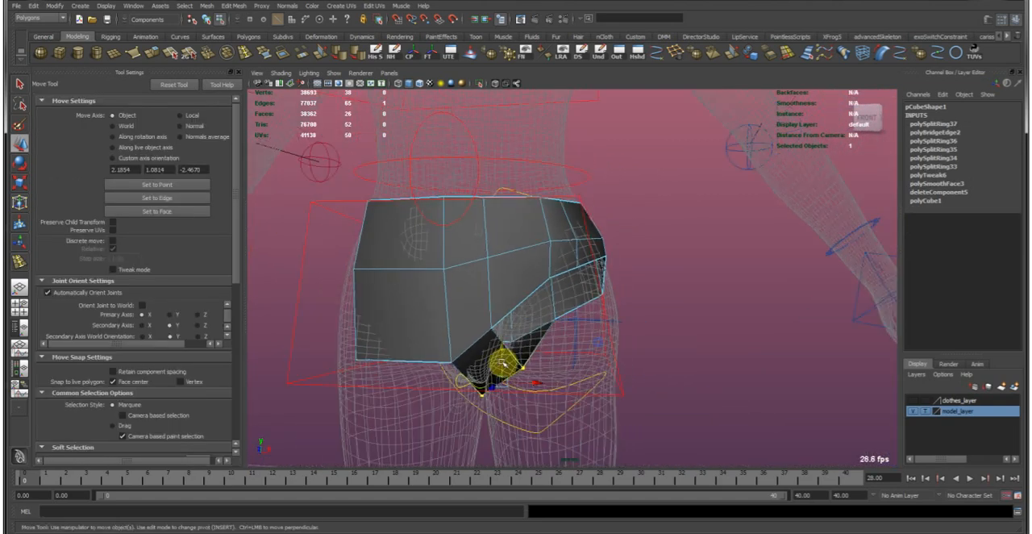
{"action": "key", "text": "e"}
{"action": "key", "text": "w"}
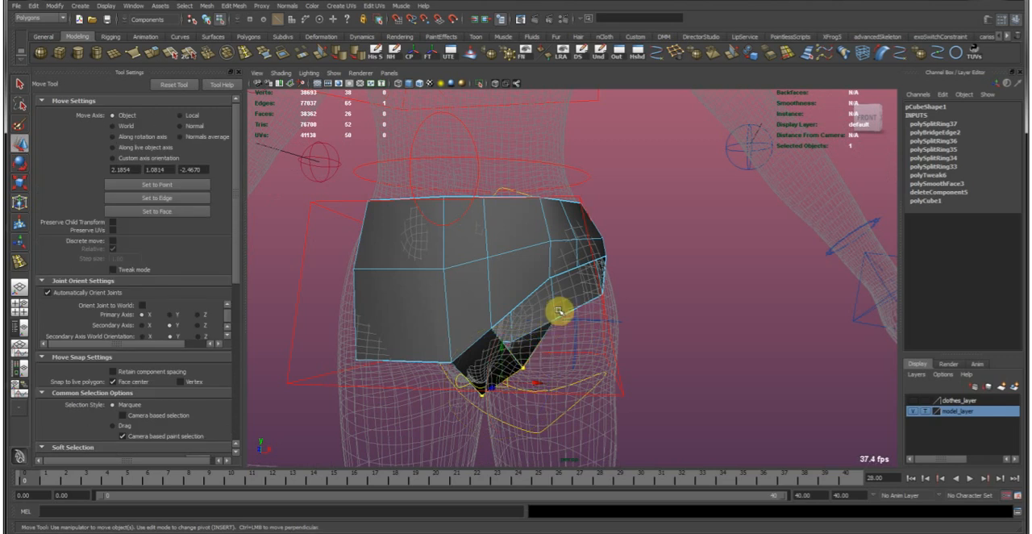
Rotate and move the leg-opening edges at the crotch toward the centre to narrow the strip.
{"action": "double_click", "coordinate": [571, 313]}
{"action": "right_click_drag", "start_coordinate": [628, 314], "coordinate": [572, 283], "text": "alt"}
{"action": "left_click_drag", "start_coordinate": [572, 283], "coordinate": [589, 281], "text": "alt"}
{"action": "middle_click_drag", "start_coordinate": [536, 325], "coordinate": [544, 279], "text": "alt"}
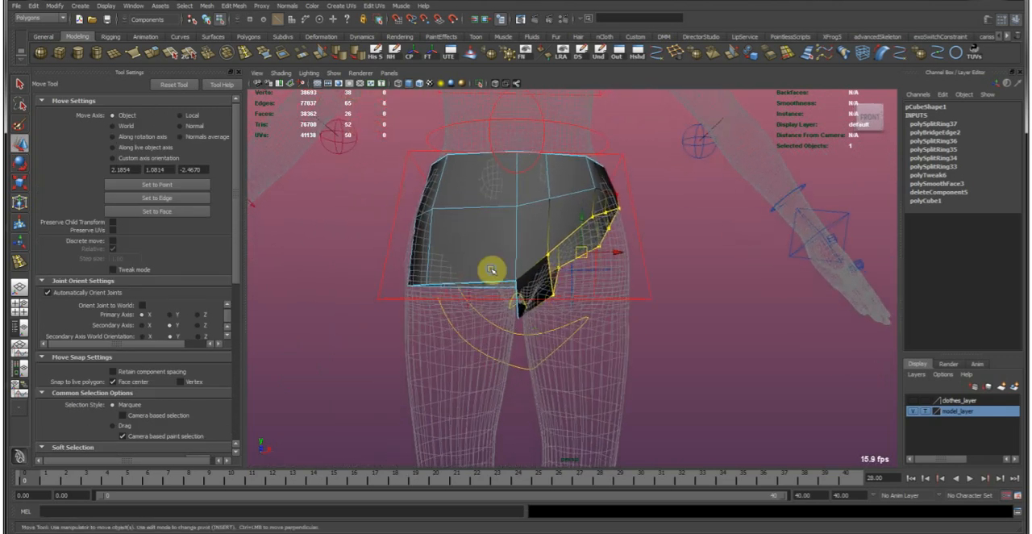
{"action": "right_click_drag", "start_coordinate": [544, 279], "coordinate": [571, 298], "text": "alt"}
{"action": "left_click_drag", "start_coordinate": [571, 298], "coordinate": [531, 301], "text": "alt"}
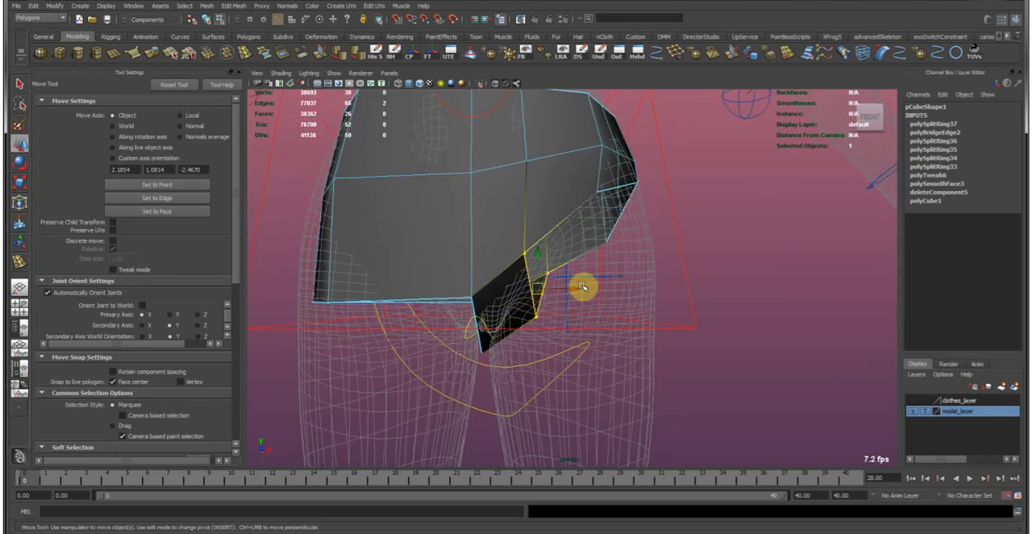
{"action": "key", "text": "e"}
{"action": "left_click_drag", "start_coordinate": [571, 256], "coordinate": [631, 253], "text": "alt"}
{"action": "left_click_drag", "start_coordinate": [631, 253], "coordinate": [506, 320], "text": "alt"}
{"action": "key", "text": "w"}
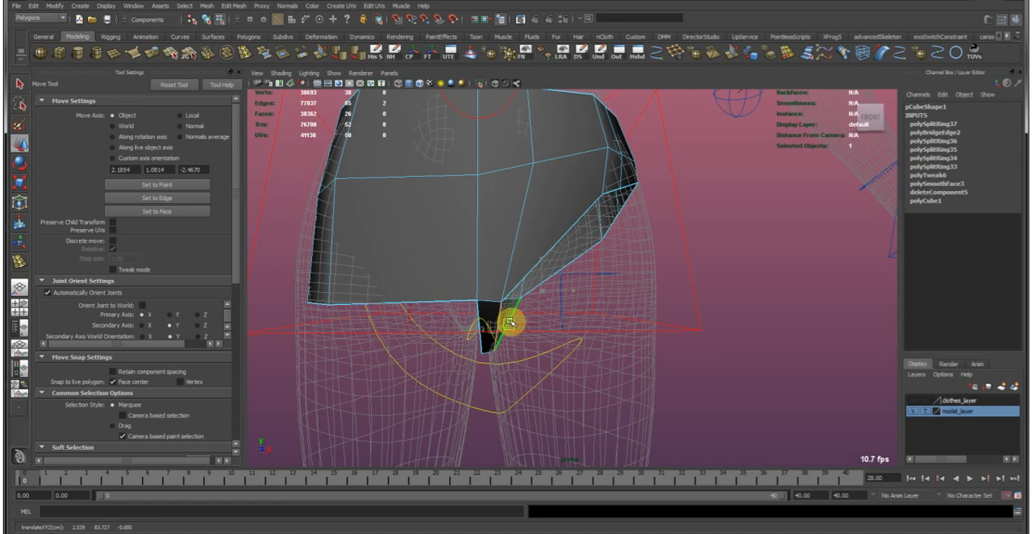
Move the upper front edge toward the centre line and insert a vertical edge loop between it and the hip.
{"action": "left_click_drag", "start_coordinate": [601, 233], "coordinate": [579, 292], "text": "alt"}
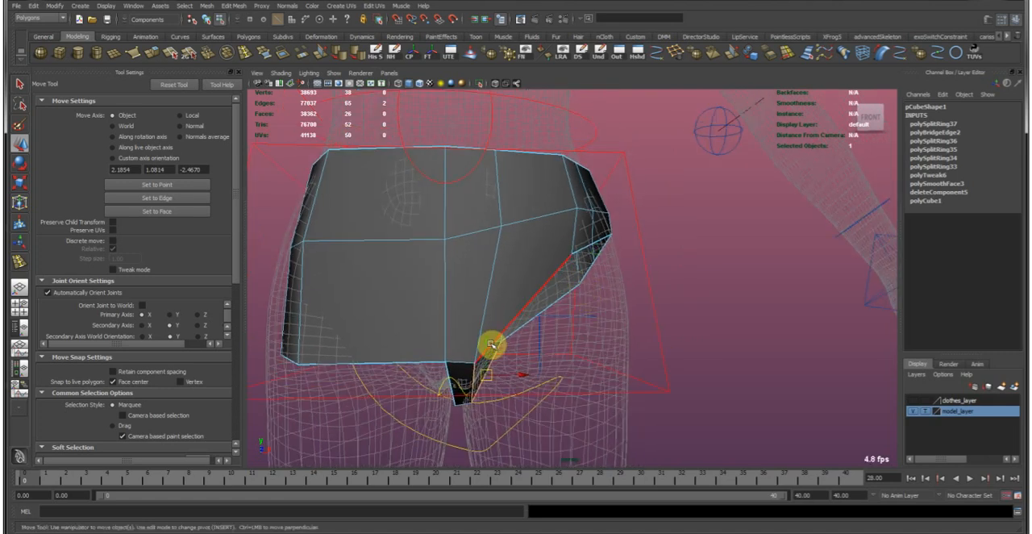
{"action": "left_click", "coordinate": [498, 212]}
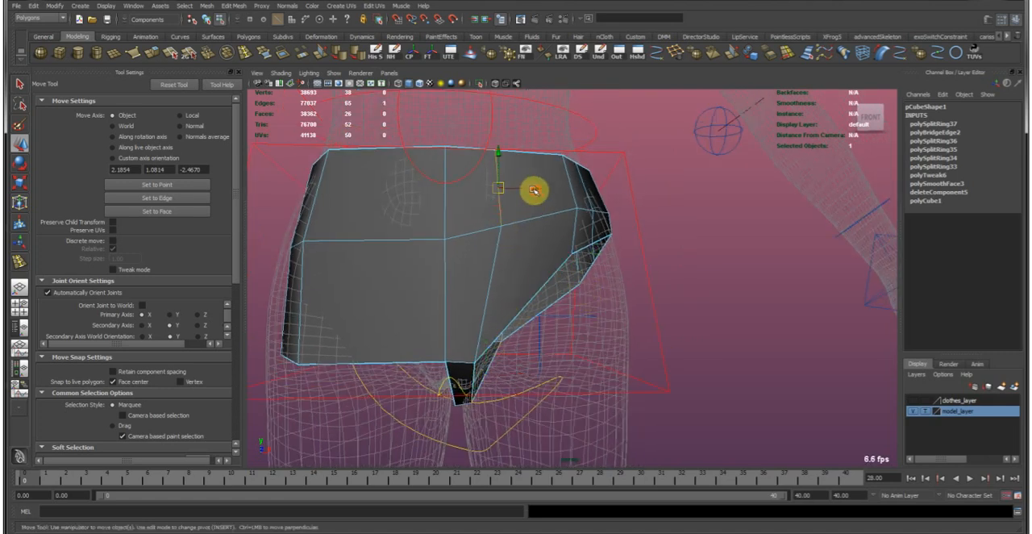
{"action": "left_click_drag", "start_coordinate": [512, 189], "coordinate": [493, 268], "text": "alt"}
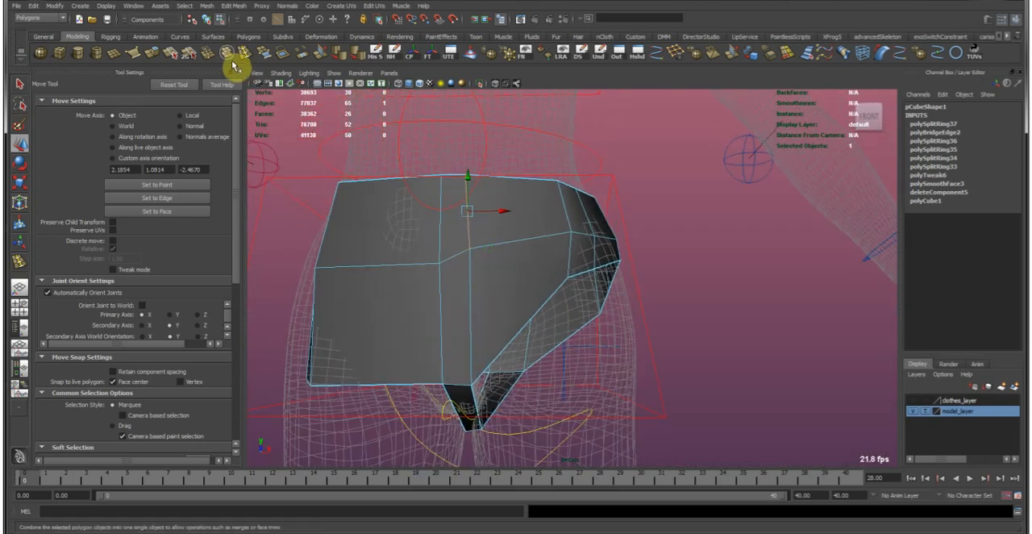
{"action": "key", "text": "y"}
{"action": "left_click", "coordinate": [519, 243]}
{"action": "key", "text": "w"}
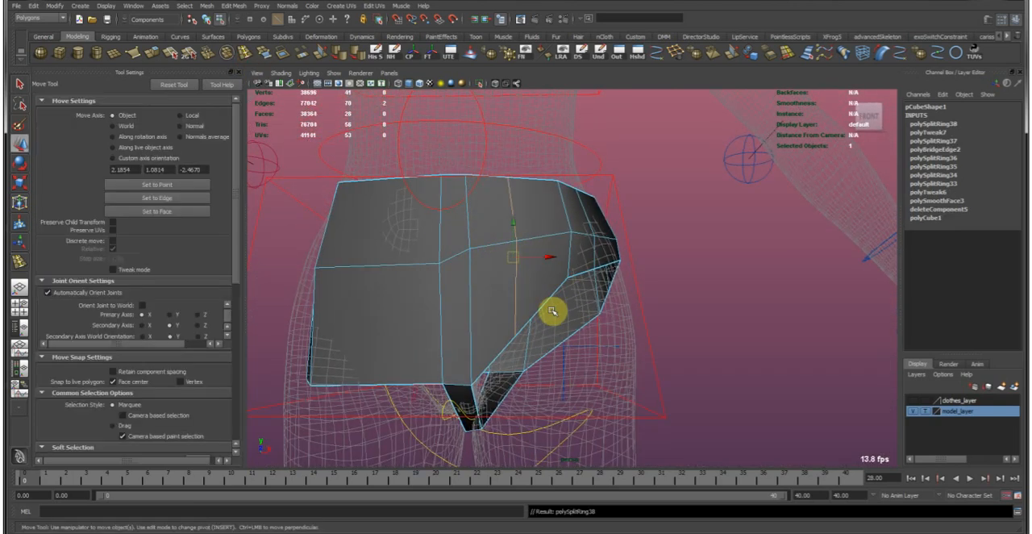
Reposition the front leg-opening vertices at the crotch and upper thigh to round the opening.
{"action": "left_click", "coordinate": [471, 382]}
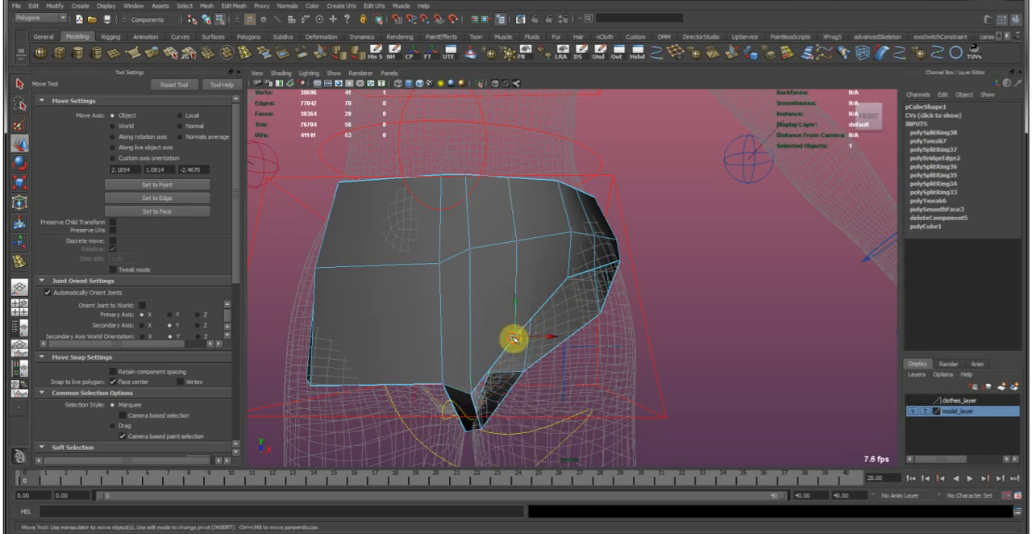
{"action": "left_click_drag", "start_coordinate": [604, 258], "coordinate": [590, 275], "text": "alt"}
{"action": "left_click_drag", "start_coordinate": [542, 339], "coordinate": [570, 338], "text": "alt"}
Insert a matching vertical edge loop in the back panel and move the rear leg-opening vertices outward.
{"action": "key", "text": "y"}
{"action": "left_click", "coordinate": [555, 342]}
{"action": "key", "text": "w"}
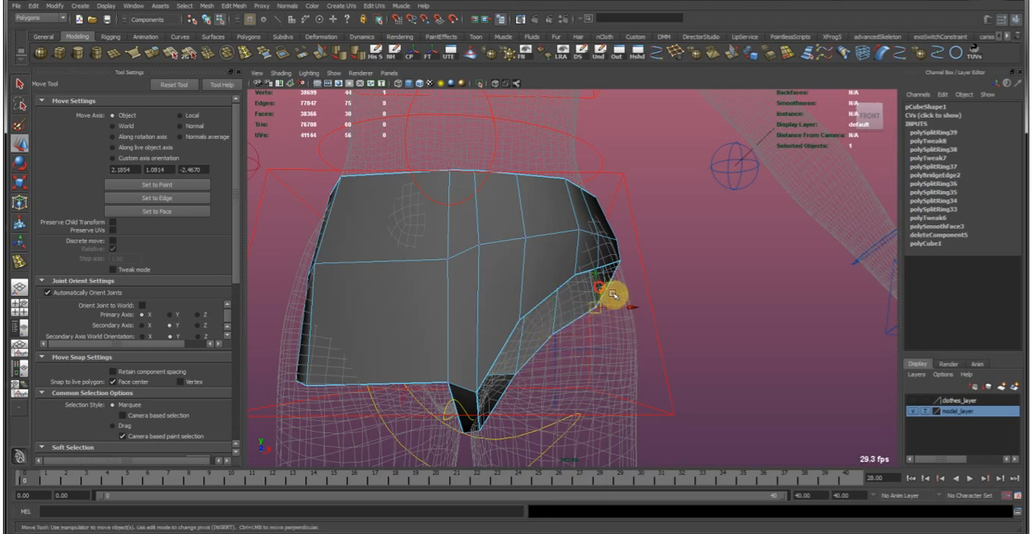
{"action": "left_click_drag", "start_coordinate": [610, 293], "coordinate": [643, 273], "text": "alt"}
{"action": "left_click_drag", "start_coordinate": [600, 353], "coordinate": [500, 394], "text": "alt"}
Insert edge loops along the crotch strip and adjust the new edges to fit between the legs.
{"action": "key", "text": "g"}
{"action": "left_click", "coordinate": [479, 406]}
{"action": "key", "text": "w"}
{"action": "left_click_drag", "start_coordinate": [516, 362], "coordinate": [523, 321], "text": "alt"}
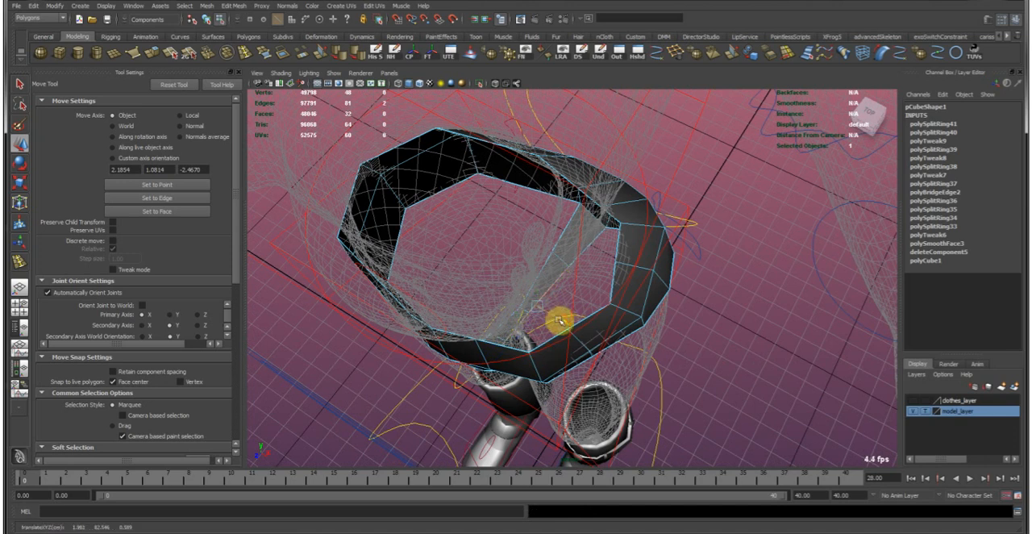
{"action": "left_click_drag", "start_coordinate": [561, 319], "coordinate": [566, 282], "text": "alt"}
Extrude the full leg-opening edge loop and pull it down the thigh to form a trouser leg.
{"action": "left_click_drag", "start_coordinate": [550, 237], "coordinate": [610, 255], "text": "alt"}
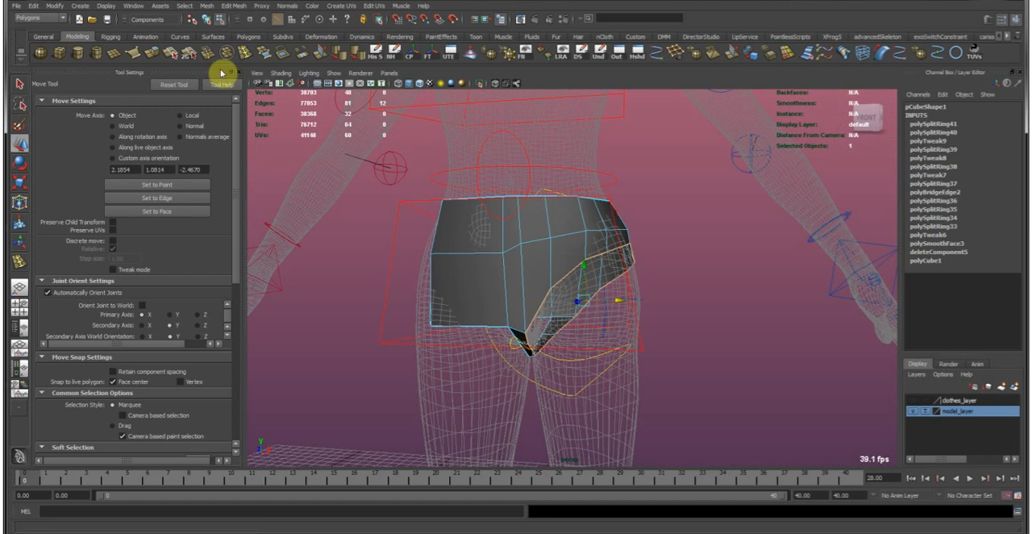
{"action": "left_click", "coordinate": [151, 55]}
{"action": "left_click_drag", "start_coordinate": [589, 364], "coordinate": [587, 288], "text": "alt"}
{"action": "left_click_drag", "start_coordinate": [573, 254], "coordinate": [613, 315], "text": "alt"}
{"action": "left_click_drag", "start_coordinate": [613, 314], "coordinate": [569, 231], "text": "alt"}
{"action": "left_click_drag", "start_coordinate": [607, 288], "coordinate": [619, 295]}
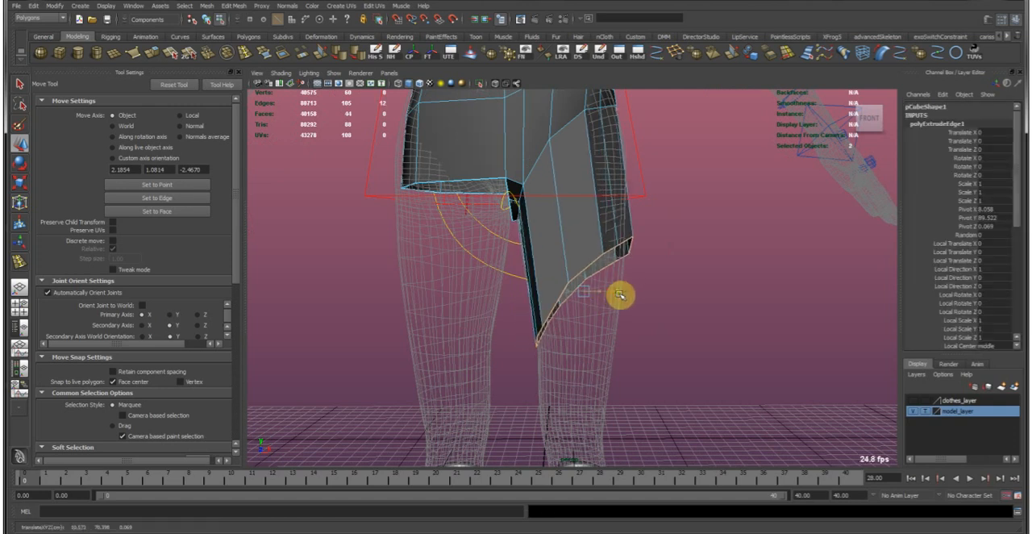
{"action": "left_click_drag", "start_coordinate": [616, 234], "coordinate": [594, 306], "text": "alt"}
Flatten the leg's hem by scaling it vertically and align it around the thigh.
{"action": "key", "text": "r"}
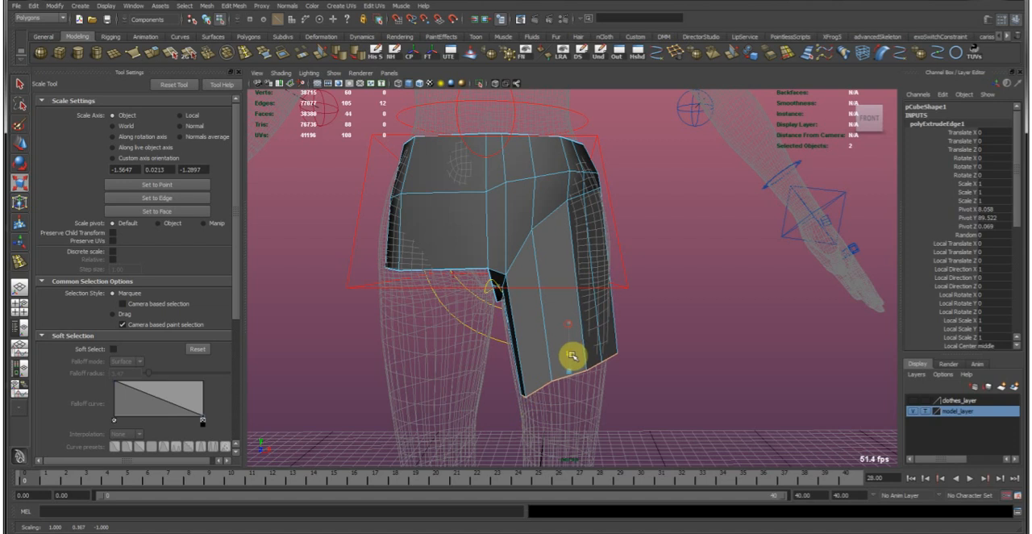
{"action": "key", "text": "w"}
{"action": "left_click_drag", "start_coordinate": [582, 373], "coordinate": [538, 352], "text": "alt"}
{"action": "key", "text": "r"}
{"action": "key", "text": "w"}
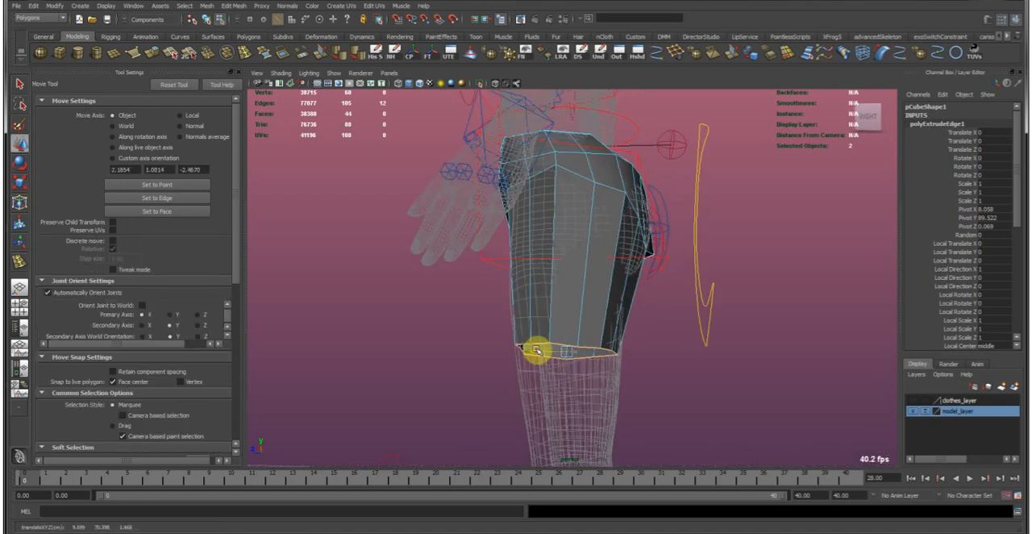
Scale and shift the leg's hem from the side and front so it surrounds the thigh closely.
{"action": "key", "text": "r"}
{"action": "key", "text": "w"}
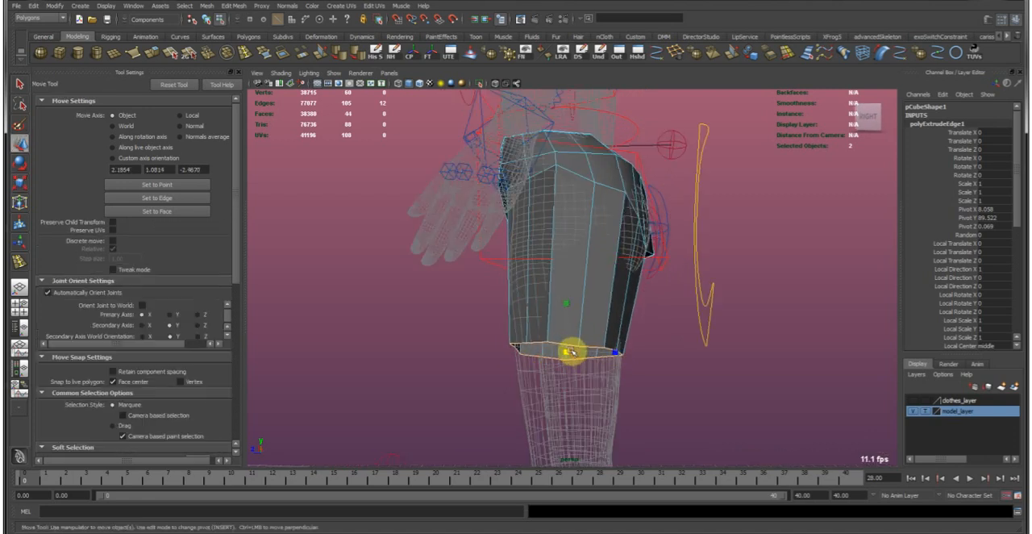
{"action": "left_click_drag", "start_coordinate": [562, 354], "coordinate": [604, 352], "text": "alt"}
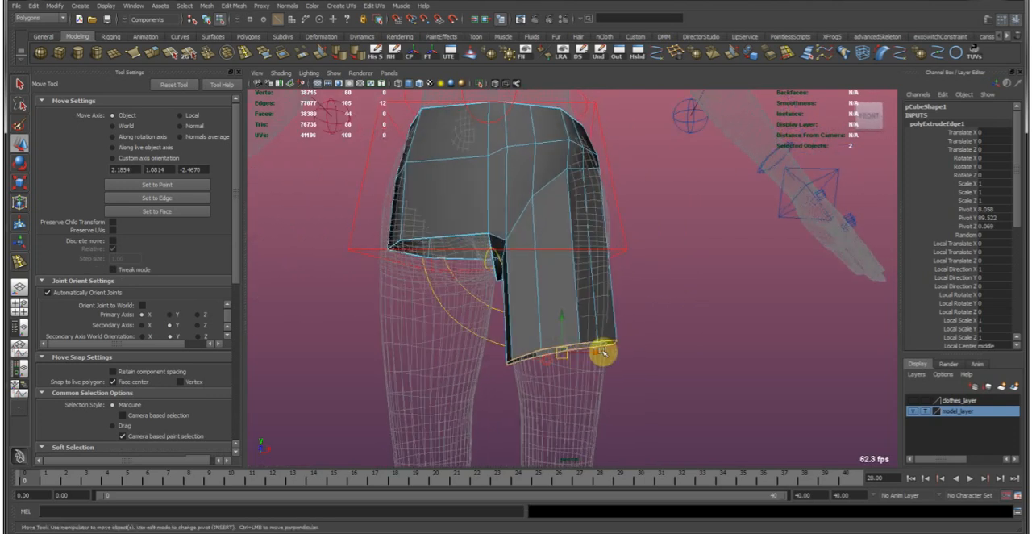
{"action": "key", "text": "r"}
{"action": "key", "text": "w"}
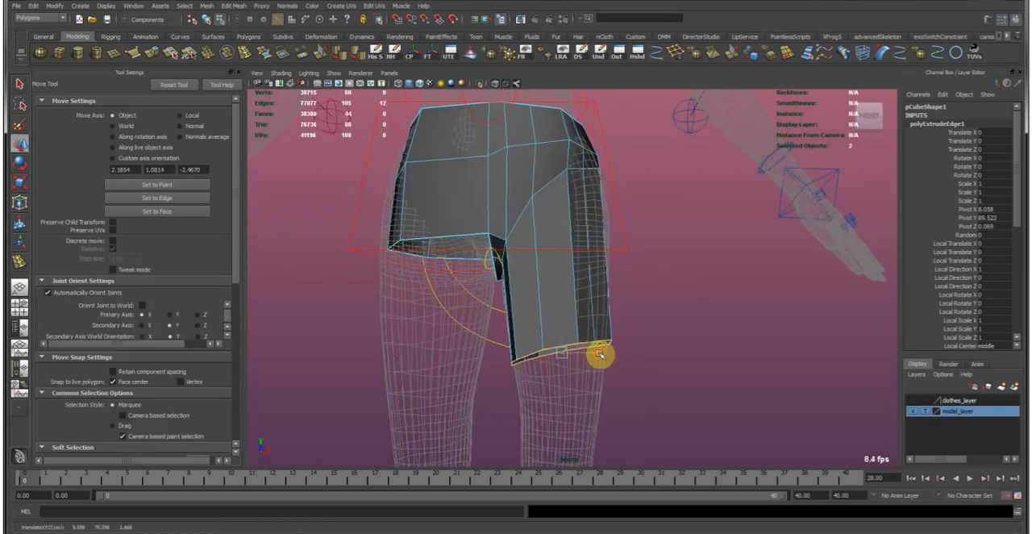
{"action": "left_click_drag", "start_coordinate": [604, 355], "coordinate": [615, 289], "text": "alt"}
Rotate and move the outer face of the trouser leg to follow the side of the thigh.
{"action": "left_click", "coordinate": [540, 315]}
{"action": "key", "text": "e"}
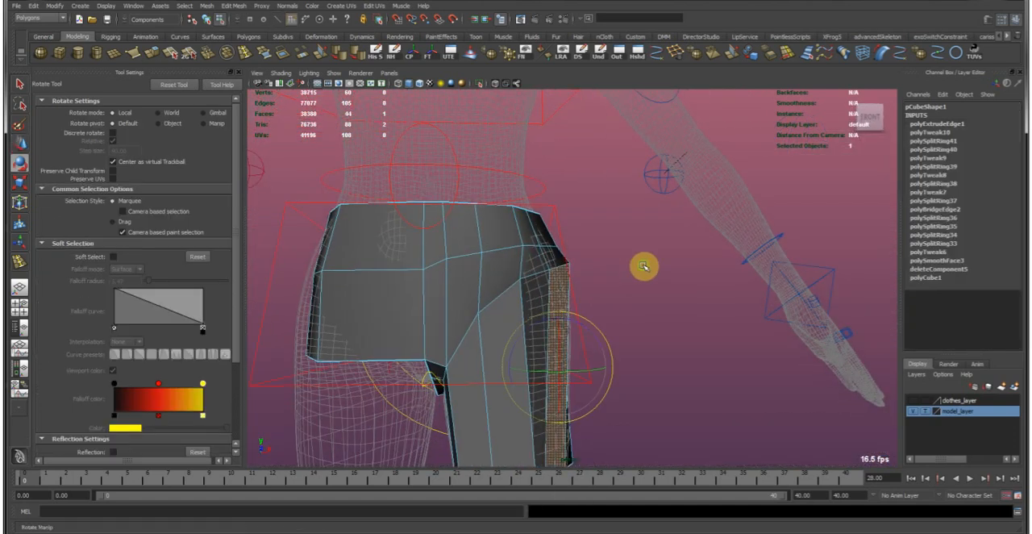
{"action": "key", "text": "w"}
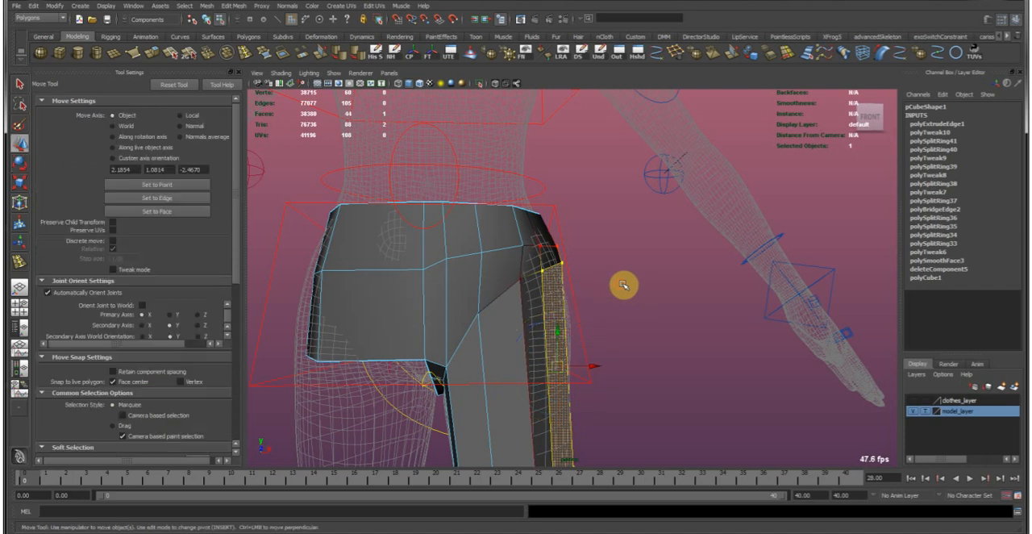
{"action": "left_click_drag", "start_coordinate": [605, 311], "coordinate": [538, 300], "text": "alt"}
{"action": "key", "text": "e"}
{"action": "key", "text": "w"}
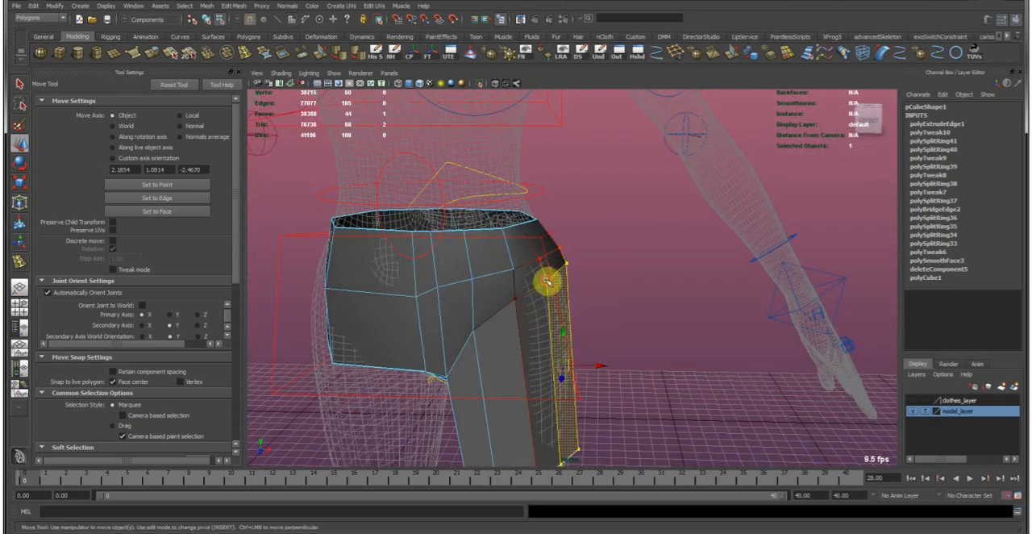
Pull the vertices at the top of the outer leg outward over the hip and reselect the whole garment.
{"action": "left_click", "coordinate": [546, 280]}
{"action": "left_click_drag", "start_coordinate": [586, 285], "coordinate": [519, 303], "text": "alt"}
{"action": "left_click", "coordinate": [520, 302]}
{"action": "key", "text": "ctrl+z"}
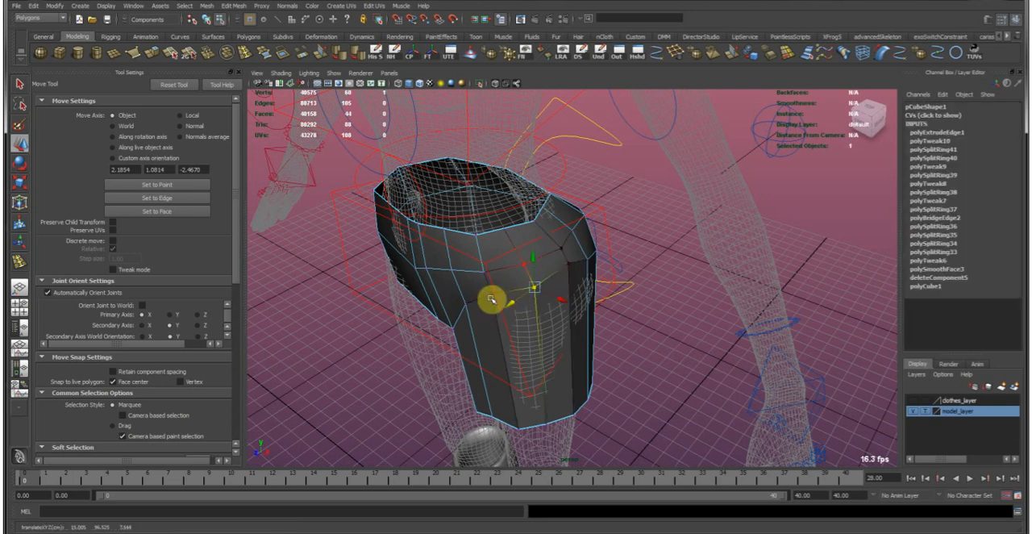
{"action": "left_click_drag", "start_coordinate": [523, 303], "coordinate": [538, 276], "text": "alt"}
{"action": "right_click_drag", "start_coordinate": [539, 277], "coordinate": [595, 235]}
{"action": "left_click", "coordinate": [624, 265]}
{"action": "left_click_drag", "start_coordinate": [676, 298], "coordinate": [581, 329], "text": "alt"}
{"action": "left_click", "coordinate": [548, 331]}
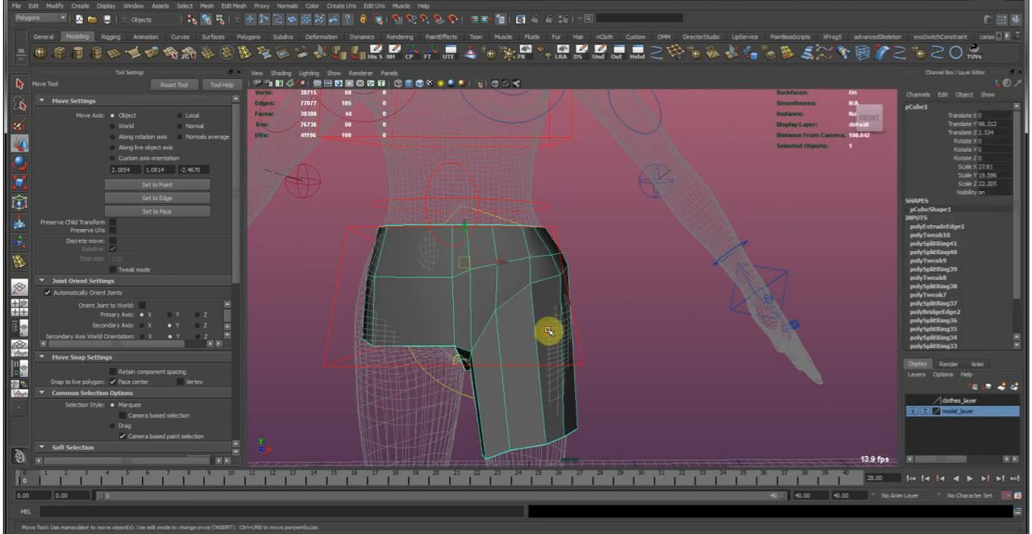
Delete the half of the hip garment that has no leg, up to the centre line.
{"action": "middle_click_drag", "start_coordinate": [518, 335], "coordinate": [553, 323], "text": "alt"}
{"action": "right_click_drag", "start_coordinate": [523, 281], "coordinate": [484, 272]}
{"action": "left_click_drag", "start_coordinate": [415, 195], "coordinate": [493, 346]}
{"action": "left_click_drag", "start_coordinate": [504, 268], "coordinate": [547, 280], "text": "alt"}
{"action": "left_click_drag", "start_coordinate": [650, 296], "coordinate": [613, 286], "text": "alt"}
Duplicate the remaining garment half and mirror the copy by setting its Scale X to -27.81.
{"action": "left_click", "coordinate": [615, 258]}
{"action": "left_click", "coordinate": [564, 277]}
{"action": "key", "text": "ctrl+d"}
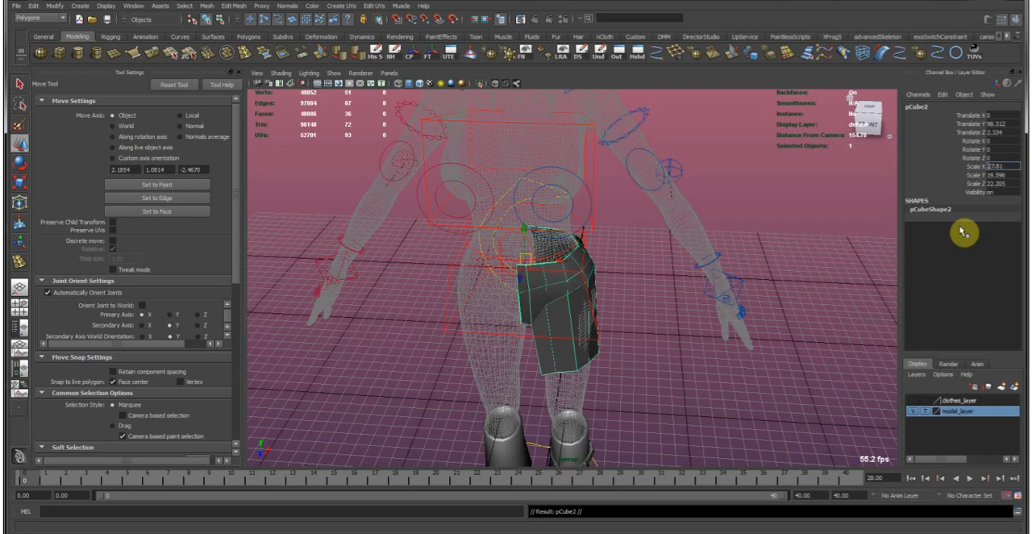
{"action": "type", "text": "-"}
{"action": "key", "text": "Return"}
{"action": "scroll", "coordinate": [524, 290], "scroll_direction": "up", "scroll_amount": 3}
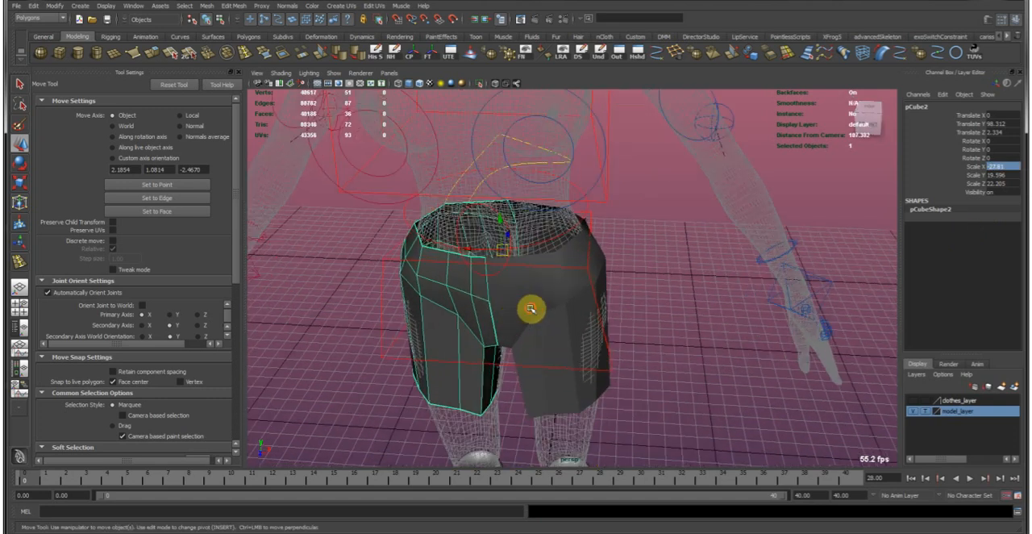
Select both halves of the shorts and combine them into one mesh.
{"action": "left_click", "coordinate": [528, 305], "text": "shift"}
{"action": "left_click", "coordinate": [207, 6]}
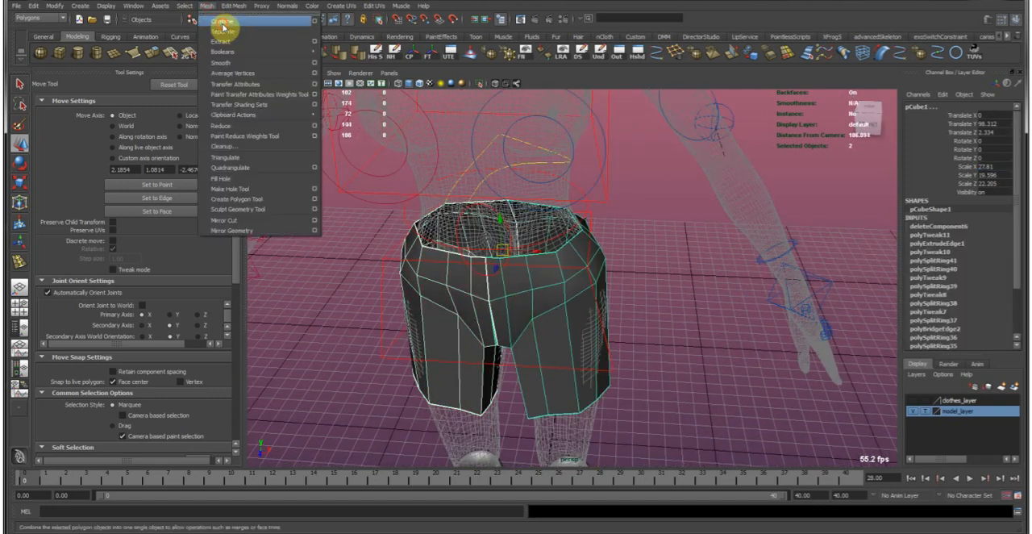
{"action": "left_click", "coordinate": [226, 19]}
{"action": "left_click_drag", "start_coordinate": [527, 274], "coordinate": [513, 263], "text": "alt"}
{"action": "right_click_drag", "start_coordinate": [509, 278], "coordinate": [511, 257]}
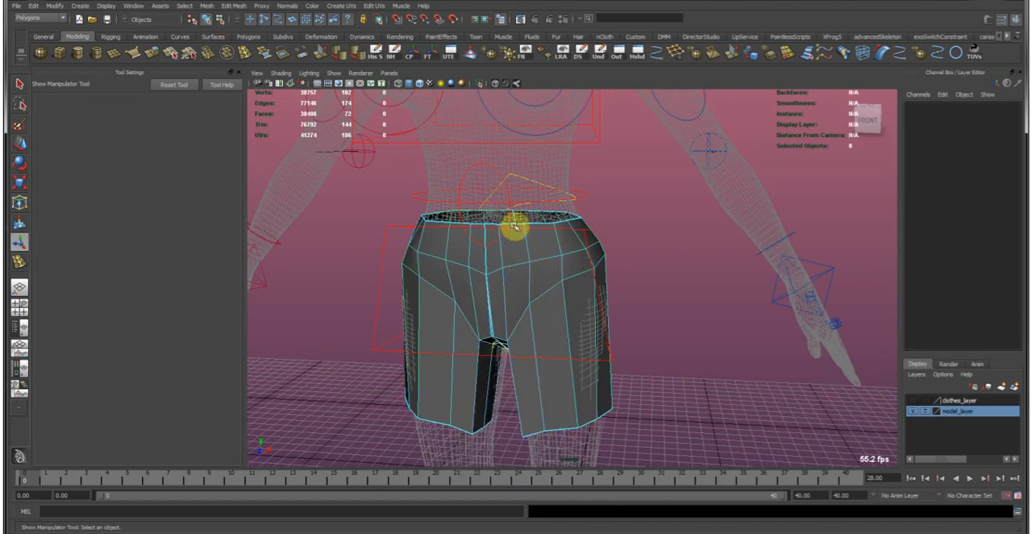
Select the border edges along the shorts' centre seam and merge them with a tolerance of 1.
{"action": "double_click", "coordinate": [514, 225]}
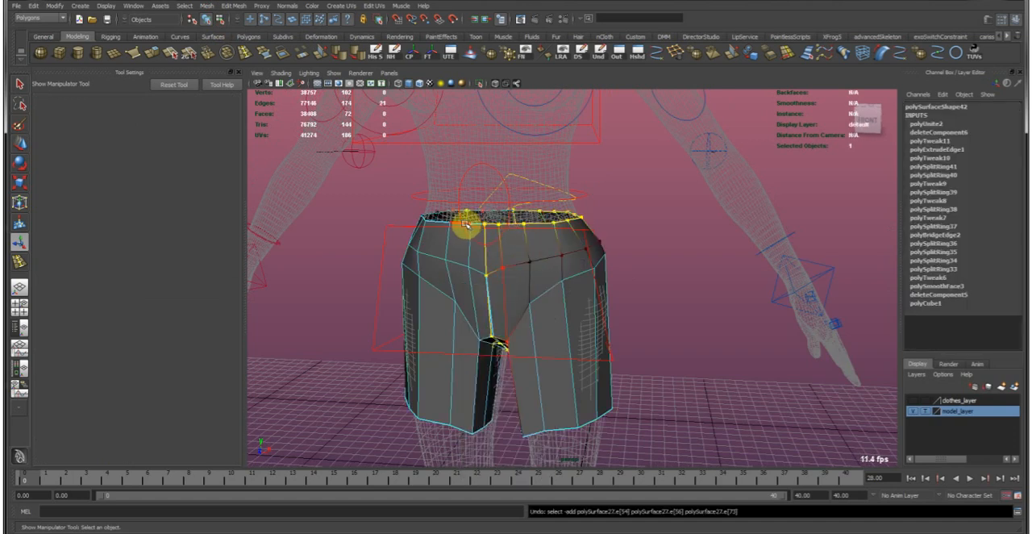
{"action": "double_click", "coordinate": [464, 224], "text": "shift"}
{"action": "mouse_move", "coordinate": [544, 249]}
{"action": "left_mouse_down", "text": "alt"}
{"action": "mouse_move", "coordinate": [567, 240]}
{"action": "mouse_move", "coordinate": [552, 237]}
{"action": "left_mouse_up", "text": "alt"}
{"action": "left_click_drag", "start_coordinate": [518, 201], "coordinate": [462, 240], "text": "alt"}
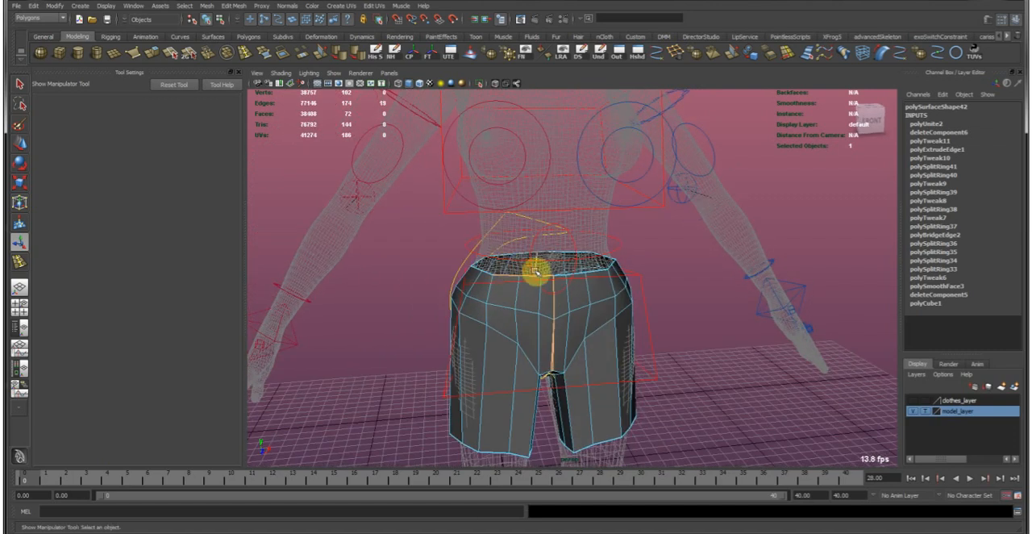
{"action": "left_click_drag", "start_coordinate": [538, 272], "coordinate": [485, 256], "text": "alt"}
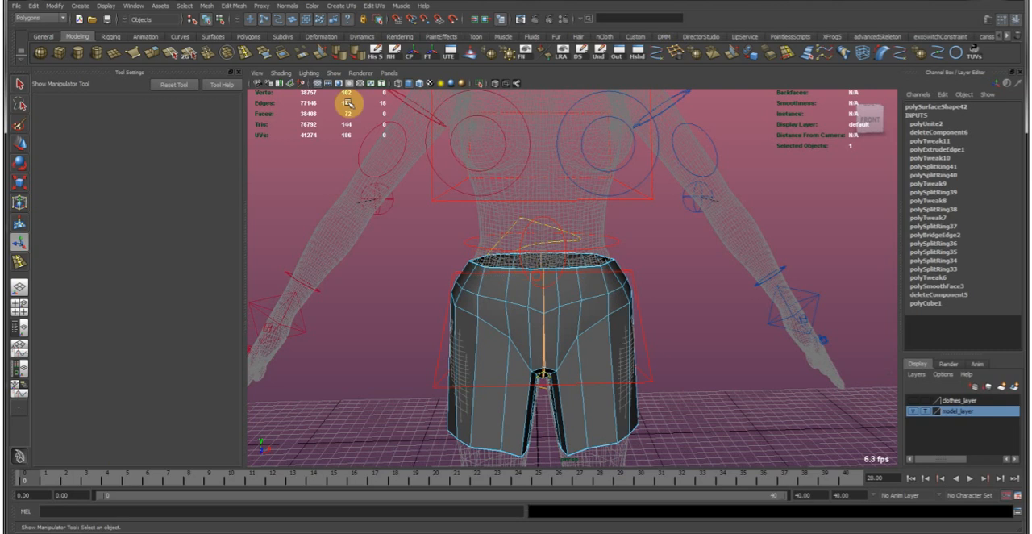
{"action": "left_click", "coordinate": [236, 6]}
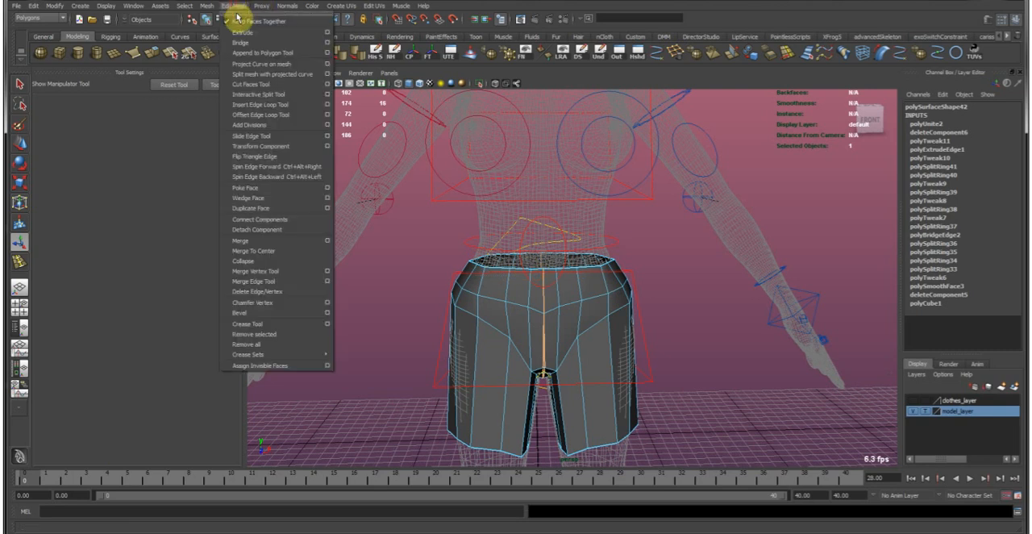
{"action": "left_click", "coordinate": [275, 243]}
{"action": "left_click", "coordinate": [943, 124]}
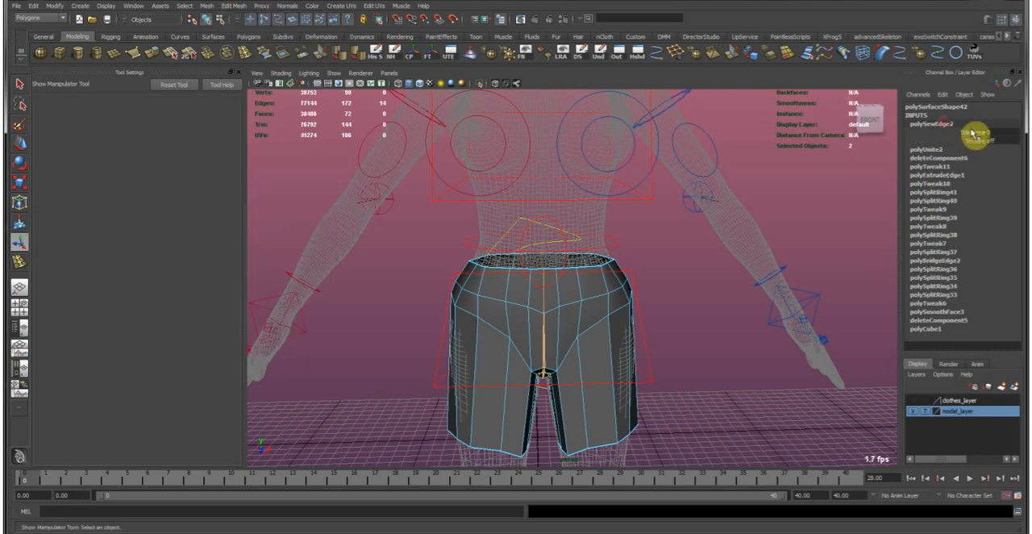
{"action": "left_click_drag", "start_coordinate": [608, 246], "coordinate": [611, 315], "text": "alt"}
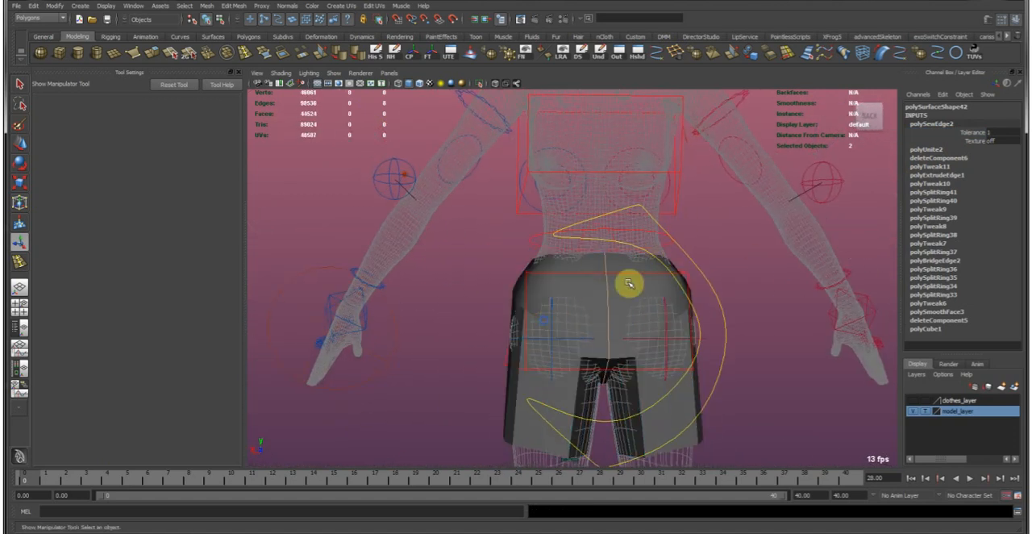
Soften the edges of the joined shorts so the surface shades smoothly across the seam.
{"action": "key", "text": "w"}
{"action": "left_click_drag", "start_coordinate": [464, 276], "coordinate": [521, 282], "text": "alt"}
{"action": "left_click", "coordinate": [337, 54]}
{"action": "left_click_drag", "start_coordinate": [410, 298], "coordinate": [714, 387], "text": "alt"}
{"action": "key", "text": "w"}
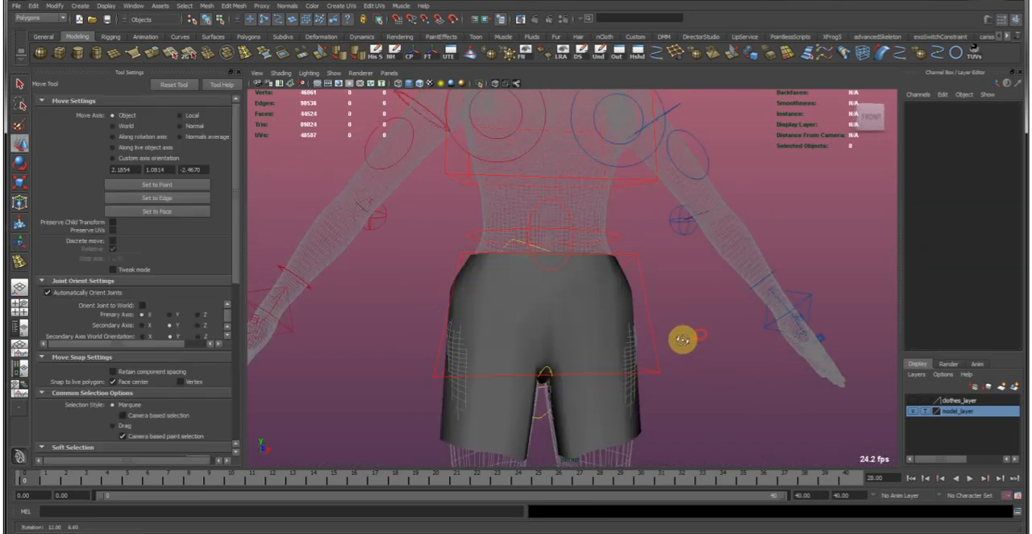
{"action": "left_click", "coordinate": [590, 334]}
{"action": "left_click_drag", "start_coordinate": [590, 335], "coordinate": [578, 312], "text": "alt"}
{"action": "scroll", "coordinate": [521, 281], "scroll_direction": "up", "scroll_amount": 5}
{"action": "left_click_drag", "start_coordinate": [557, 264], "coordinate": [520, 256], "text": "alt"}
Insert two edge loops around one leg of the shorts and another loop around the hips.
{"action": "left_click", "coordinate": [296, 51]}
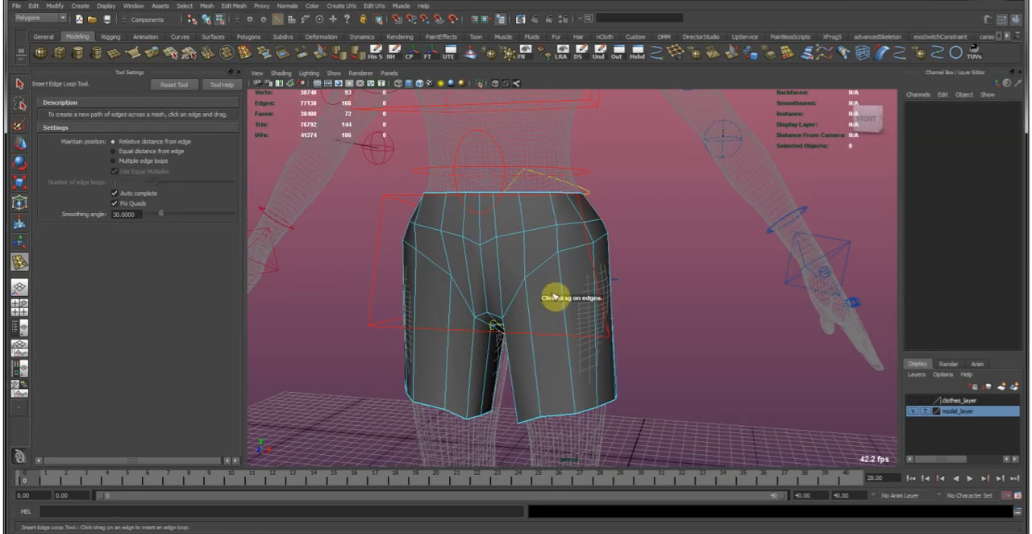
{"action": "left_click", "coordinate": [566, 304]}
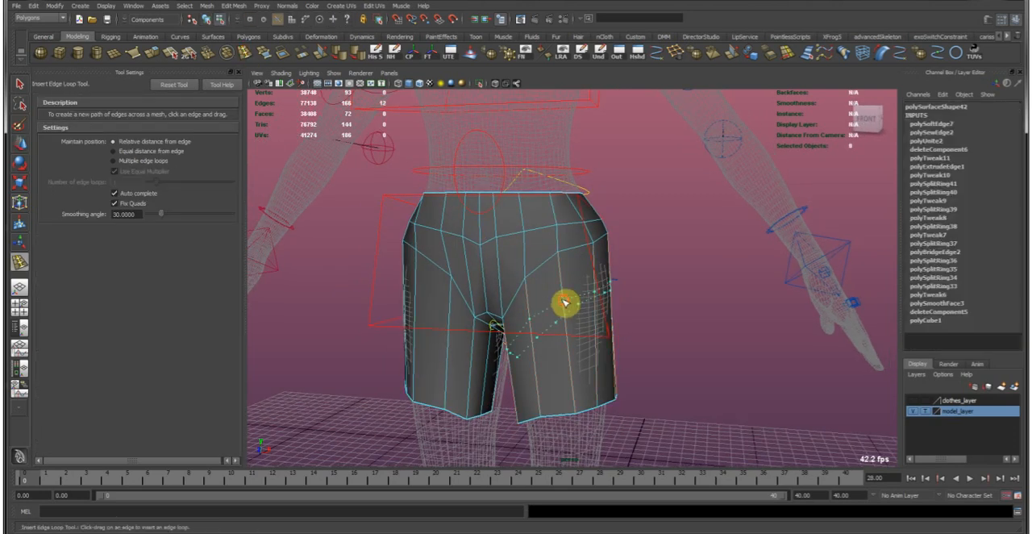
{"action": "left_click", "coordinate": [571, 348]}
{"action": "key", "text": "w"}
{"action": "scroll", "coordinate": [559, 281], "scroll_direction": "up", "scroll_amount": 2}
{"action": "key", "text": "F8"}
{"action": "left_click_drag", "start_coordinate": [537, 307], "coordinate": [553, 282], "text": "alt"}
{"action": "key", "text": "g"}
{"action": "left_click_drag", "start_coordinate": [496, 268], "coordinate": [458, 269]}
{"action": "key", "text": "w"}
{"action": "right_click_drag", "start_coordinate": [458, 269], "coordinate": [555, 166]}
{"action": "left_click_drag", "start_coordinate": [659, 292], "coordinate": [525, 301], "text": "alt"}
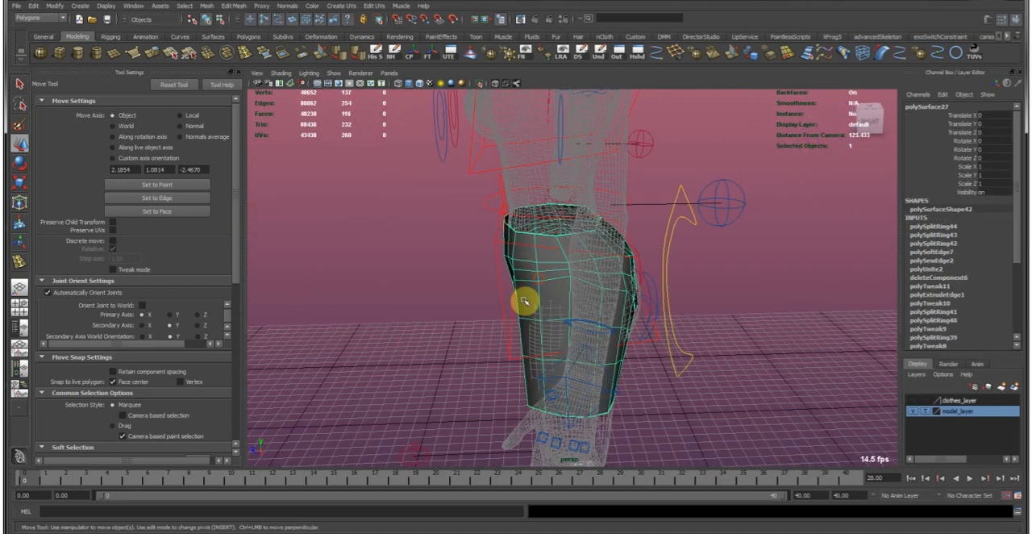
Delete the blocked-out shorts and show the detailed full-length trousers on the character.
{"action": "key", "text": "Delete"}
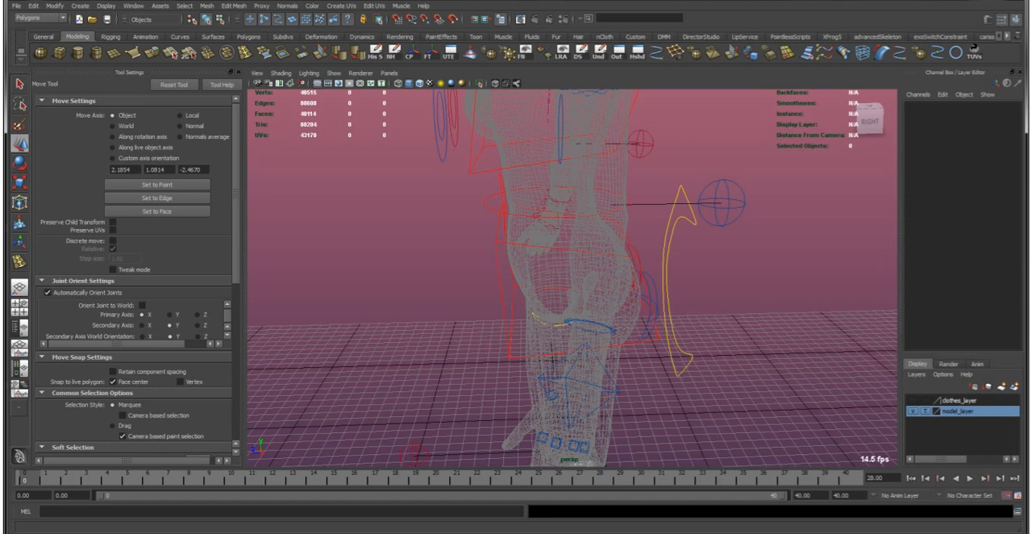
{"action": "left_click", "coordinate": [399, 298]}
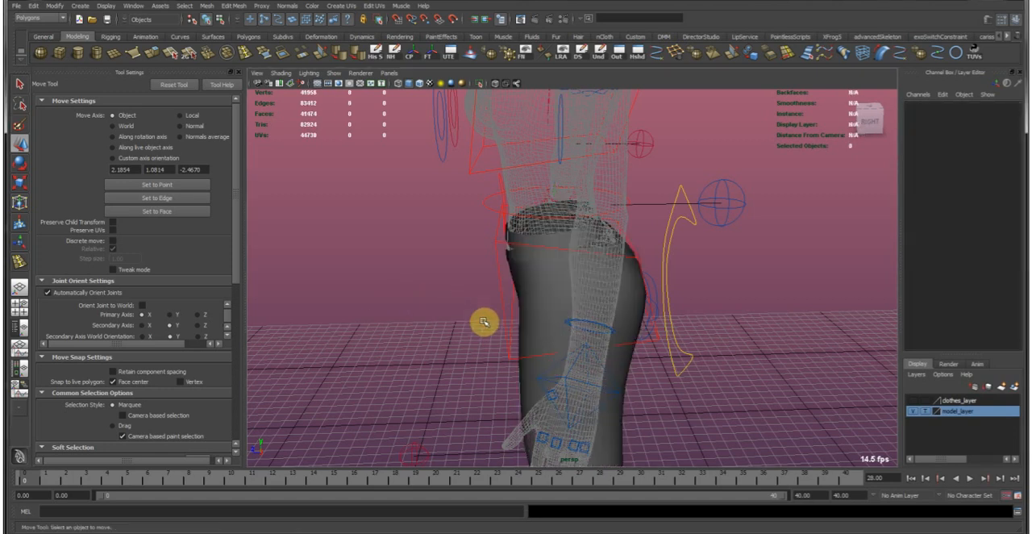
{"action": "left_click_drag", "start_coordinate": [463, 304], "coordinate": [589, 311], "text": "alt"}
{"action": "left_click", "coordinate": [579, 317]}
Examine the overall shape and fit of the full-length trousers from several sides.
{"action": "left_click_drag", "start_coordinate": [525, 339], "coordinate": [622, 376], "text": "alt"}
{"action": "right_click_drag", "start_coordinate": [622, 376], "coordinate": [581, 302], "text": "alt"}
{"action": "left_click_drag", "start_coordinate": [580, 302], "coordinate": [553, 295], "text": "alt"}
{"action": "right_click_drag", "start_coordinate": [654, 310], "coordinate": [589, 296], "text": "alt"}
{"action": "left_click_drag", "start_coordinate": [588, 297], "coordinate": [551, 295], "text": "alt"}
{"action": "right_click_drag", "start_coordinate": [551, 295], "coordinate": [654, 285], "text": "alt"}
{"action": "mouse_move", "coordinate": [654, 286]}
{"action": "left_mouse_down", "text": "alt"}
{"action": "mouse_move", "coordinate": [618, 307]}
{"action": "mouse_move", "coordinate": [588, 294]}
{"action": "mouse_move", "coordinate": [645, 300]}
{"action": "left_mouse_up", "text": "alt"}
{"action": "left_click", "coordinate": [645, 300]}
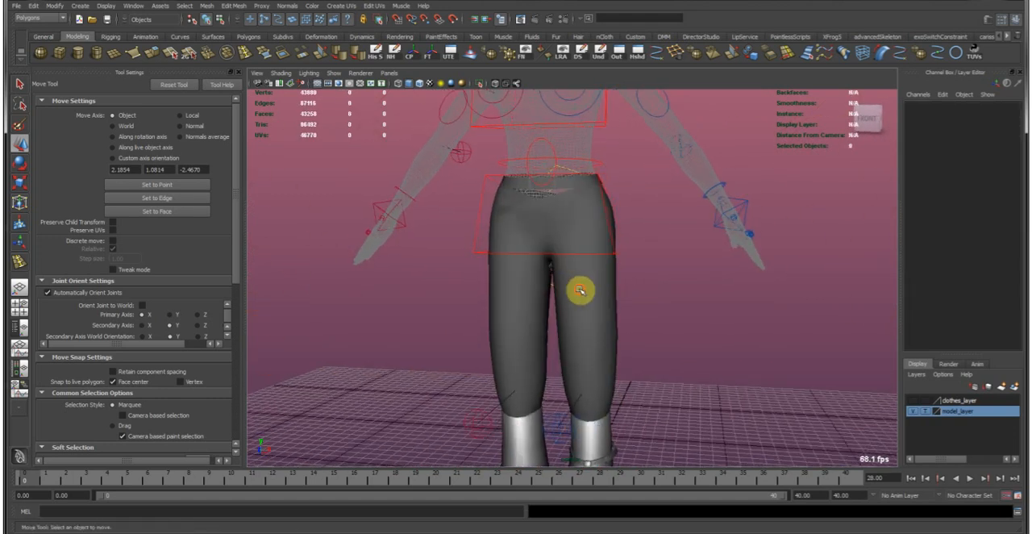
Examine the trousers' wireframe flow around the waist, hips and crotch.
{"action": "left_click", "coordinate": [581, 242]}
{"action": "left_click_drag", "start_coordinate": [580, 242], "coordinate": [673, 316], "text": "alt"}
{"action": "left_click_drag", "start_coordinate": [648, 366], "coordinate": [620, 299], "text": "alt"}
{"action": "right_click_drag", "start_coordinate": [620, 299], "coordinate": [586, 249], "text": "alt"}
{"action": "middle_click_drag", "start_coordinate": [535, 222], "coordinate": [528, 296], "text": "alt"}
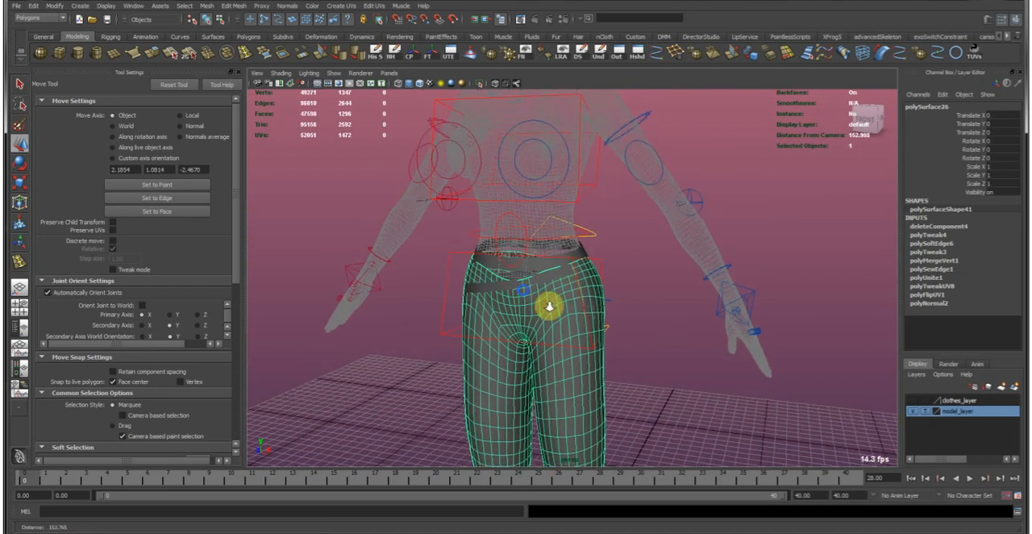
{"action": "right_click_drag", "start_coordinate": [527, 295], "coordinate": [634, 293], "text": "alt"}
{"action": "left_click_drag", "start_coordinate": [634, 293], "coordinate": [653, 283], "text": "alt"}
{"action": "left_click", "coordinate": [652, 283]}
{"action": "middle_click_drag", "start_coordinate": [600, 245], "coordinate": [617, 307], "text": "alt"}
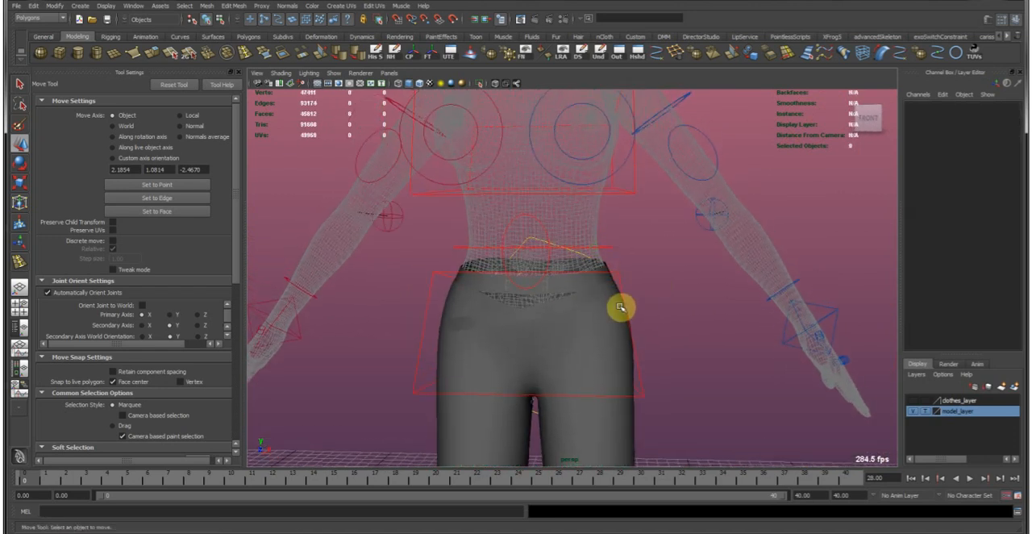
{"action": "right_click_drag", "start_coordinate": [618, 307], "coordinate": [586, 322], "text": "alt"}
Select an edge loop around the lower trouser legs for scaling, with soft selection at a 14.67 falloff radius and reflection across X.
{"action": "left_click", "coordinate": [589, 369]}
{"action": "middle_click_drag", "start_coordinate": [589, 368], "coordinate": [605, 221], "text": "alt"}
{"action": "left_click_drag", "start_coordinate": [638, 300], "coordinate": [633, 298], "text": "alt"}
{"action": "middle_click_drag", "start_coordinate": [626, 334], "coordinate": [553, 205], "text": "alt"}
{"action": "right_click_drag", "start_coordinate": [553, 205], "coordinate": [592, 328], "text": "alt"}
{"action": "left_click", "coordinate": [597, 325]}
{"action": "left_click", "coordinate": [582, 324]}
{"action": "double_click", "coordinate": [581, 324]}
{"action": "key", "text": "r"}
{"action": "key", "text": "b"}
{"action": "left_click_drag", "start_coordinate": [514, 329], "coordinate": [597, 334]}
{"action": "scroll", "coordinate": [142, 323], "scroll_direction": "down", "scroll_amount": 5}
{"action": "left_click", "coordinate": [113, 345]}
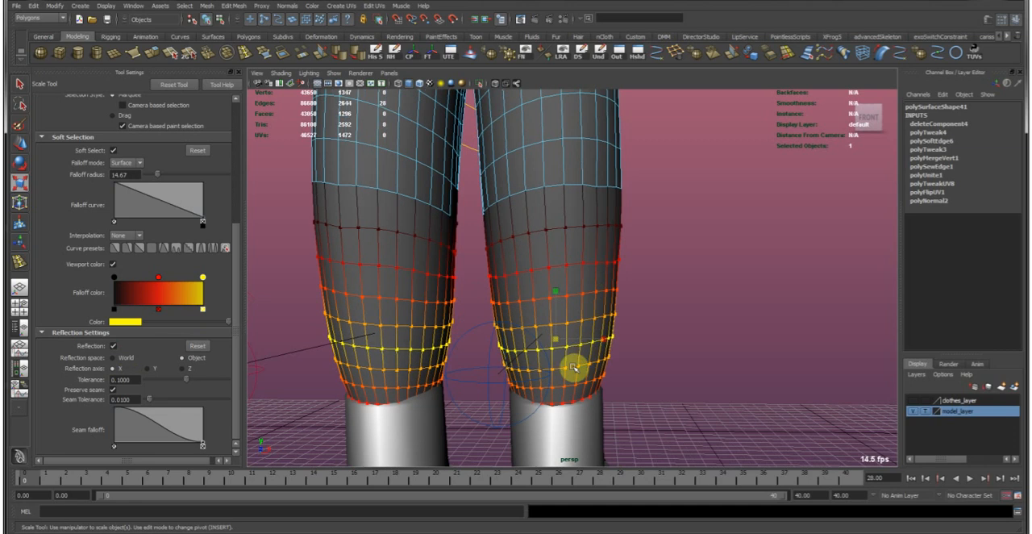
Try to taper the edge loops near the trouser cuffs into the boot tops with soft-selected scaling.
{"action": "left_click_drag", "start_coordinate": [576, 352], "coordinate": [549, 363], "text": "alt"}
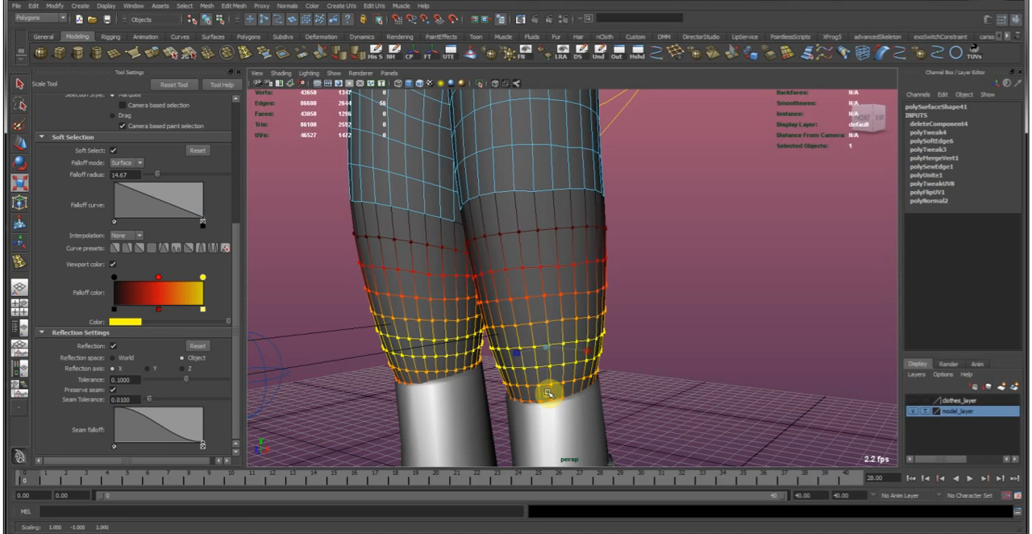
{"action": "left_click_drag", "start_coordinate": [547, 392], "coordinate": [536, 387]}
{"action": "left_click_drag", "start_coordinate": [572, 322], "coordinate": [600, 317], "text": "alt"}
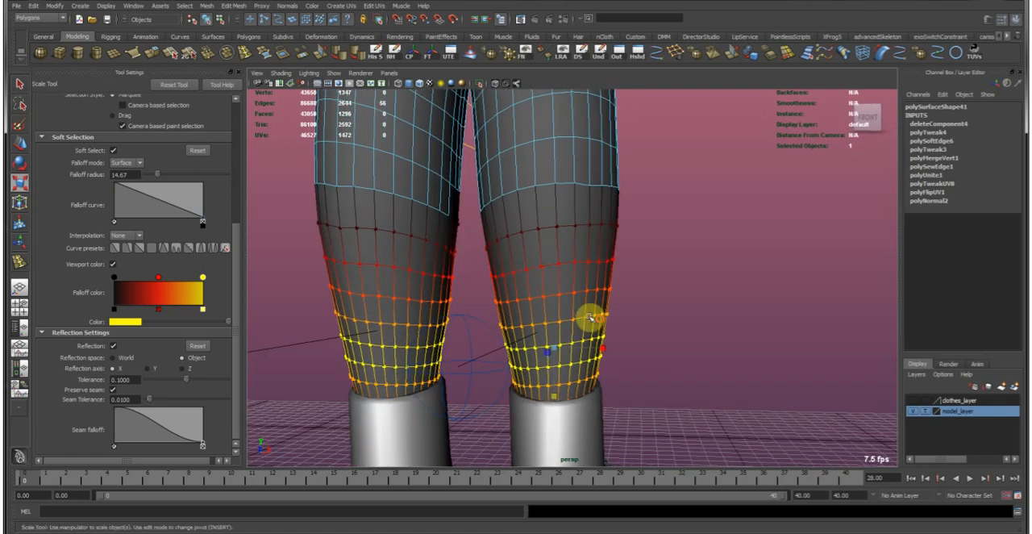
Try enlarging a mid-calf edge loop with soft-selected scaling, undoing each attempt.
{"action": "double_click", "coordinate": [551, 297]}
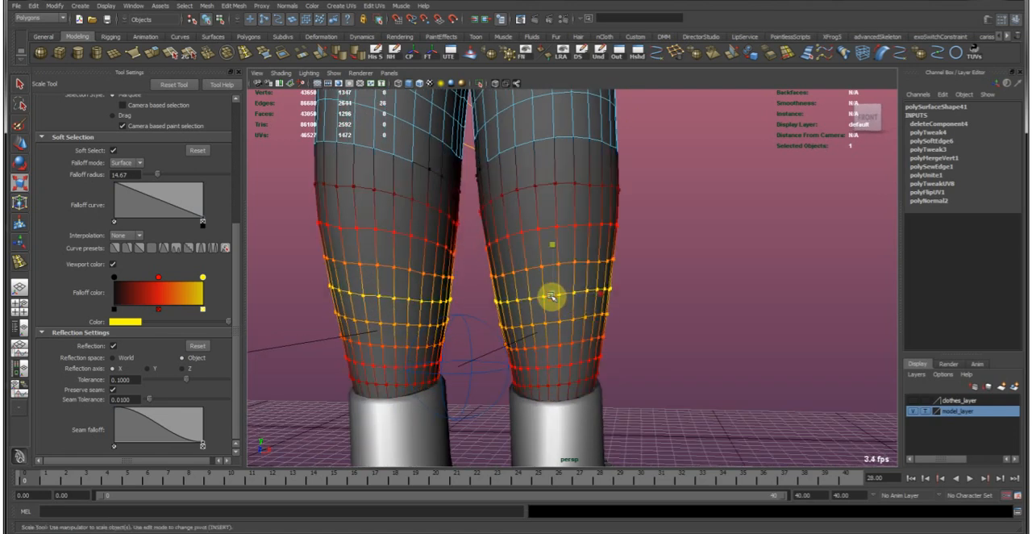
{"action": "left_click_drag", "start_coordinate": [560, 259], "coordinate": [556, 314], "text": "alt"}
{"action": "key", "text": "ctrl+z"}
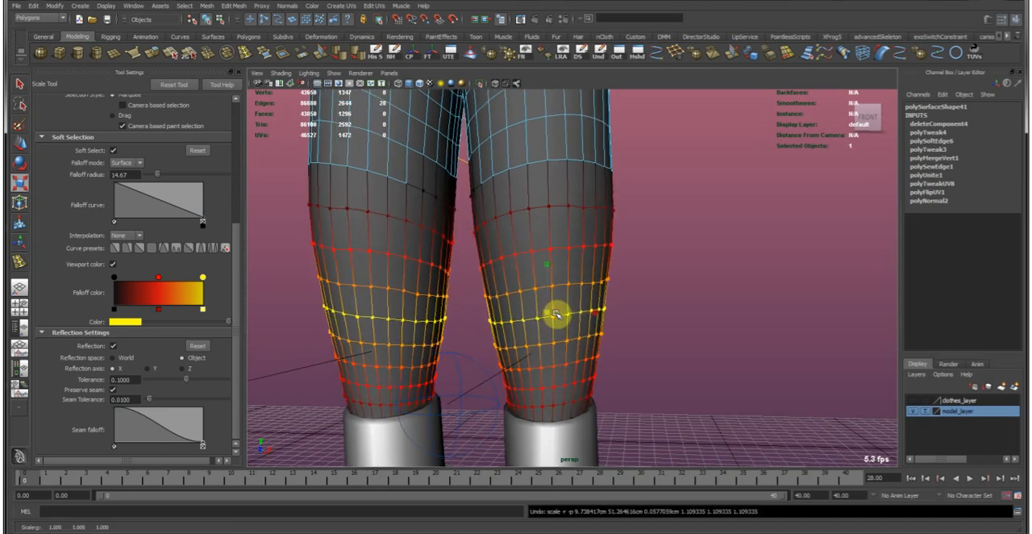
{"action": "mouse_move", "coordinate": [544, 312]}
{"action": "left_mouse_down"}
{"action": "mouse_move", "coordinate": [572, 309]}
{"action": "mouse_move", "coordinate": [541, 294]}
{"action": "left_mouse_up"}
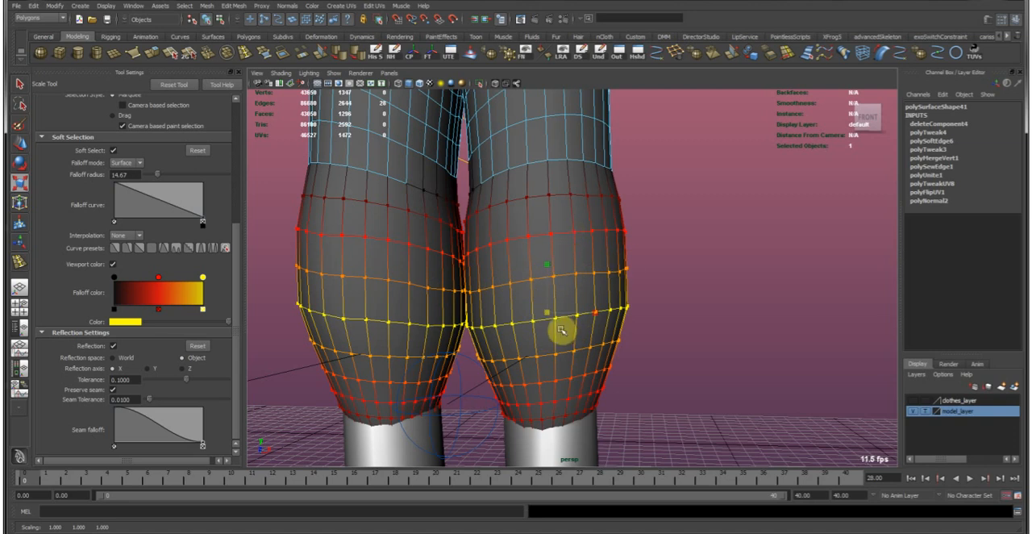
{"action": "key", "text": "ctrl+z"}
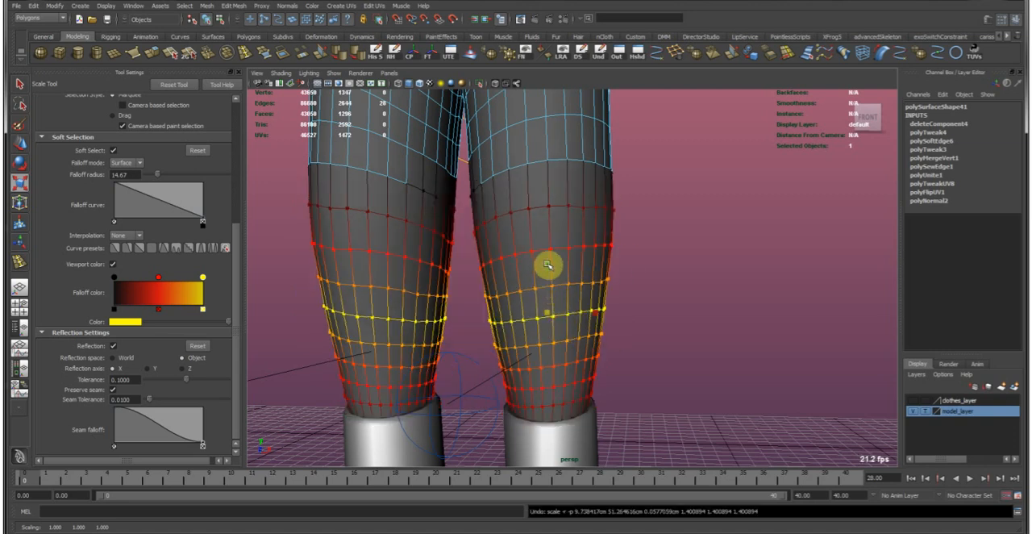
Try to bulge both calves outward and pull the widened area down towards the boots.
{"action": "left_click_drag", "start_coordinate": [548, 265], "coordinate": [541, 248]}
{"action": "key", "text": "w"}
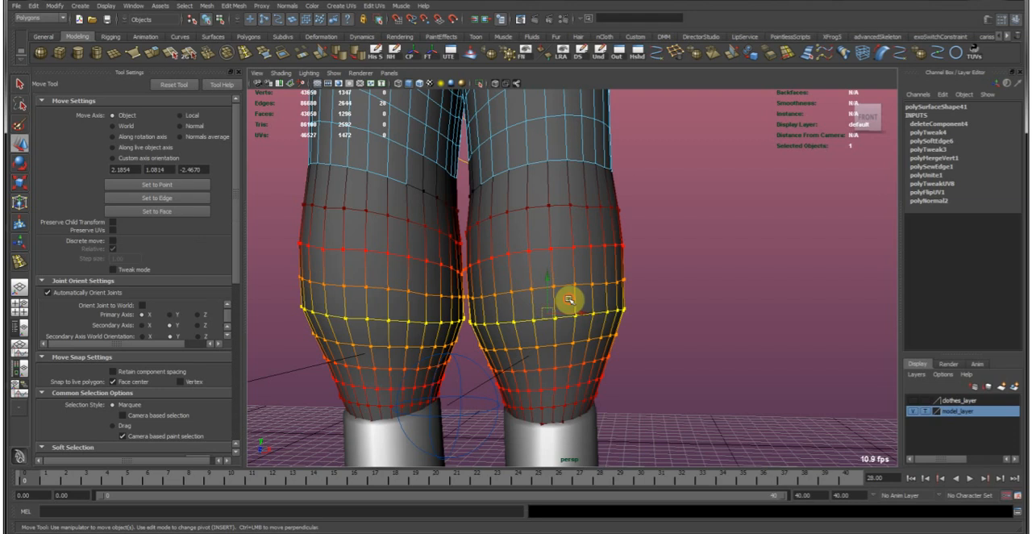
{"action": "left_click_drag", "start_coordinate": [567, 300], "coordinate": [573, 354]}
Try to lower the edge loop beneath the calf bulge, with soft selection off, to form an overhanging fold.
{"action": "double_click", "coordinate": [580, 355]}
{"action": "key", "text": "b"}
{"action": "key", "text": "r"}
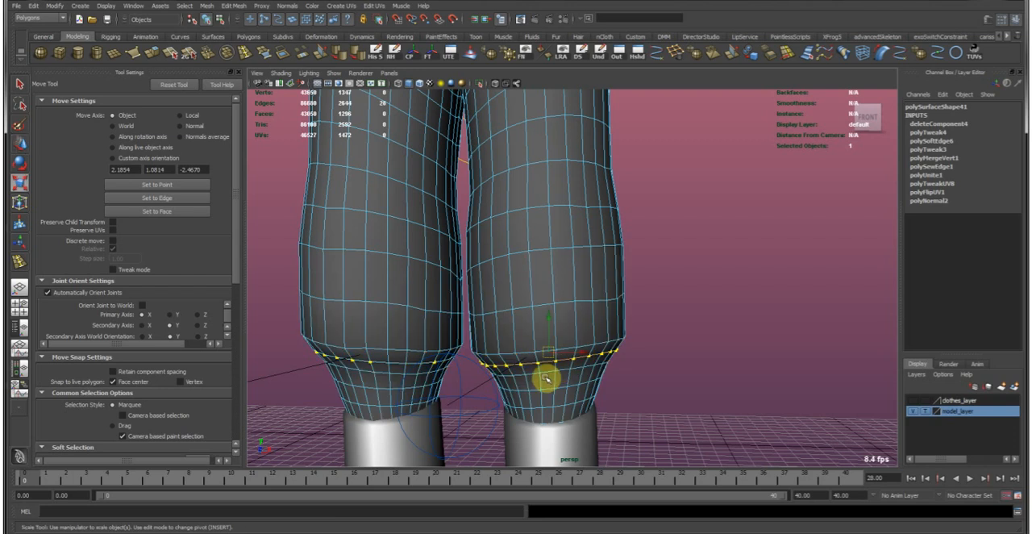
{"action": "key", "text": "w"}
{"action": "left_click_drag", "start_coordinate": [557, 383], "coordinate": [532, 365], "text": "alt"}
{"action": "left_click_drag", "start_coordinate": [454, 345], "coordinate": [558, 341], "text": "alt"}
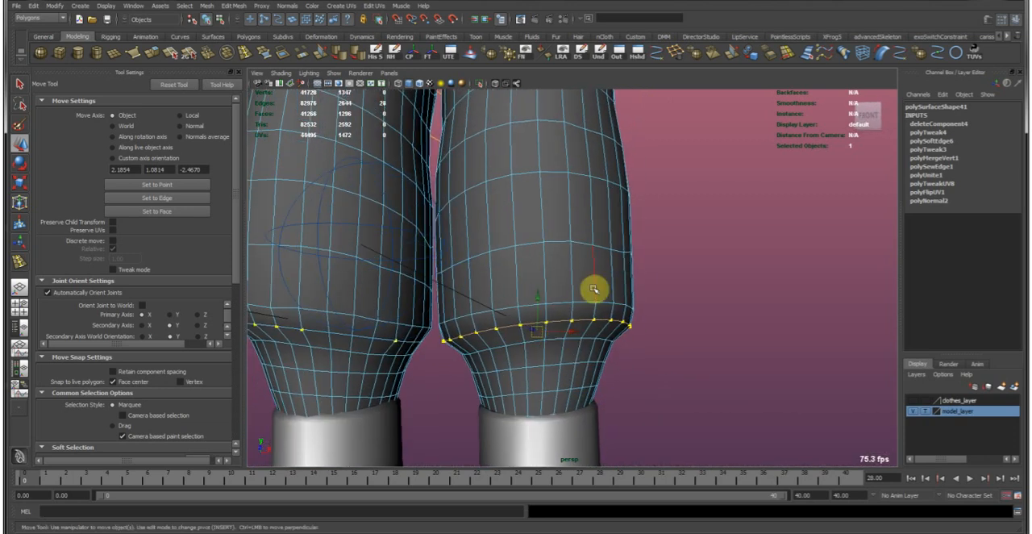
{"action": "left_click_drag", "start_coordinate": [593, 288], "coordinate": [606, 318], "text": "alt"}
{"action": "key", "text": "e"}
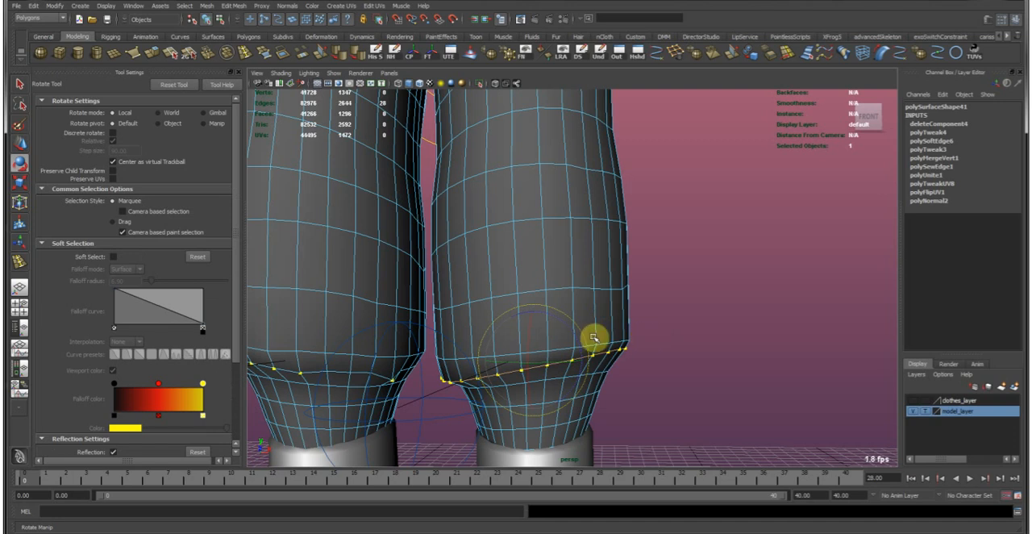
Undo the fold, calf bulge and cuff taper on the lower trouser legs.
{"action": "key", "text": "ctrl+z"}
{"action": "key", "text": "ctrl+z"}
{"action": "key", "text": "ctrl+z"}
{"action": "key", "text": "ctrl+z"}
{"action": "key", "text": "ctrl+z"}
{"action": "key", "text": "ctrl+z"}
{"action": "key", "text": "ctrl+z"}
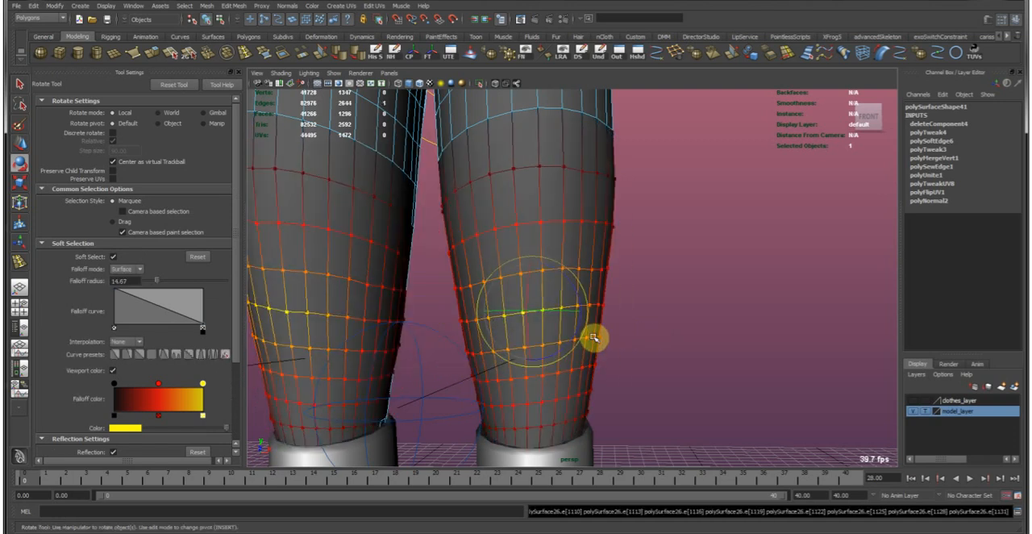
{"action": "key", "text": "ctrl+z"}
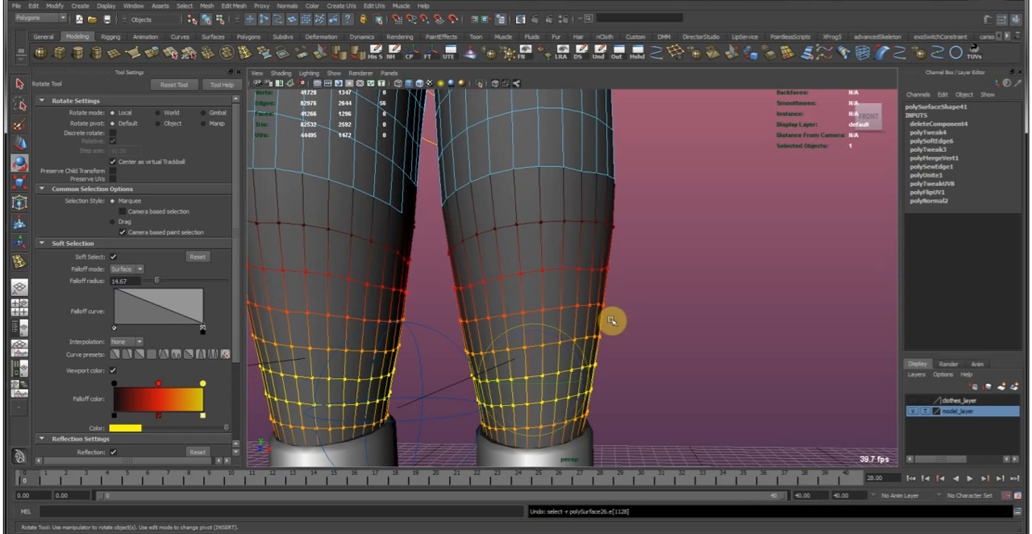
{"action": "key", "text": "ctrl+z"}
{"action": "key", "text": "ctrl+z"}
{"action": "key", "text": "ctrl+z"}
{"action": "key", "text": "ctrl+z"}
{"action": "key", "text": "ctrl+z"}
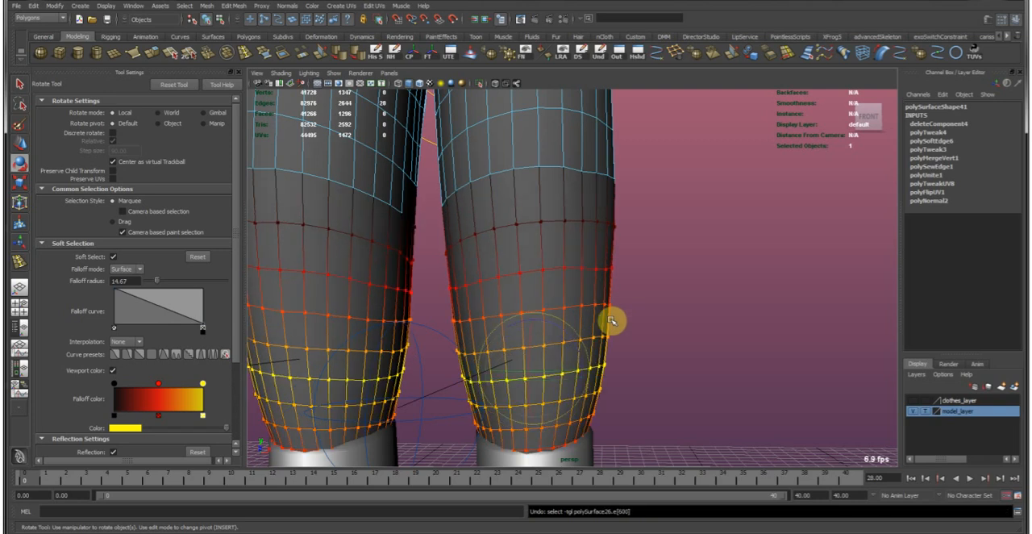
Return the trousers to object selection and examine the leg silhouette from the front and side.
{"action": "left_click", "coordinate": [721, 208]}
{"action": "key", "text": "w"}
{"action": "scroll", "coordinate": [684, 294], "scroll_direction": "down", "scroll_amount": 4}
{"action": "left_click", "coordinate": [570, 265]}
{"action": "middle_click_drag", "start_coordinate": [595, 320], "coordinate": [598, 400], "text": "alt"}
{"action": "right_click_drag", "start_coordinate": [649, 238], "coordinate": [618, 352], "text": "alt"}
{"action": "middle_click_drag", "start_coordinate": [585, 339], "coordinate": [582, 303], "text": "alt"}
{"action": "left_click_drag", "start_coordinate": [618, 305], "coordinate": [546, 309], "text": "alt"}
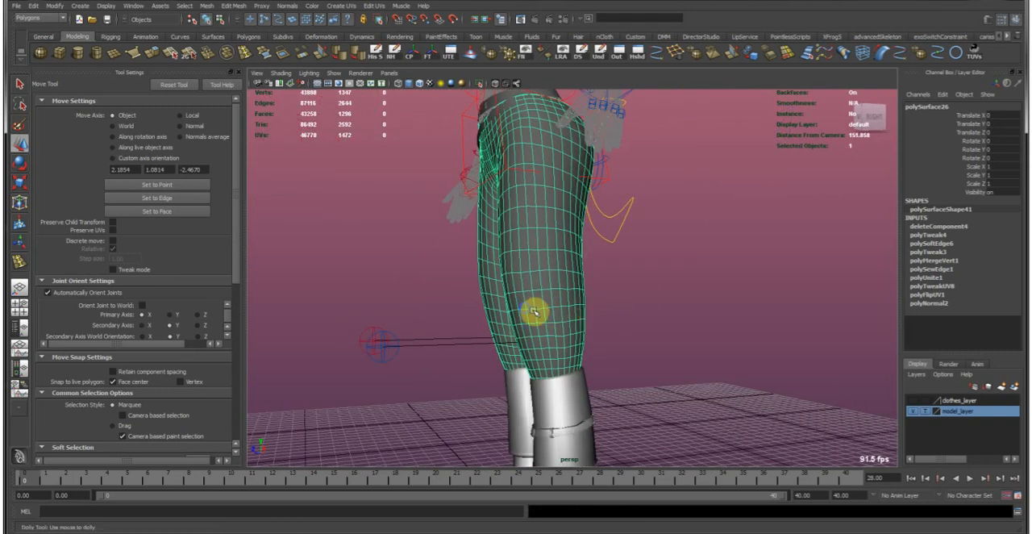
{"action": "right_click_drag", "start_coordinate": [534, 309], "coordinate": [563, 314], "text": "alt"}
{"action": "left_click_drag", "start_coordinate": [600, 317], "coordinate": [562, 252], "text": "alt"}
Relax the surface of the trousers' lower legs with the Sculpt Geometry tool, working around both legs, and deselect the trousers.
{"action": "left_click", "coordinate": [474, 60]}
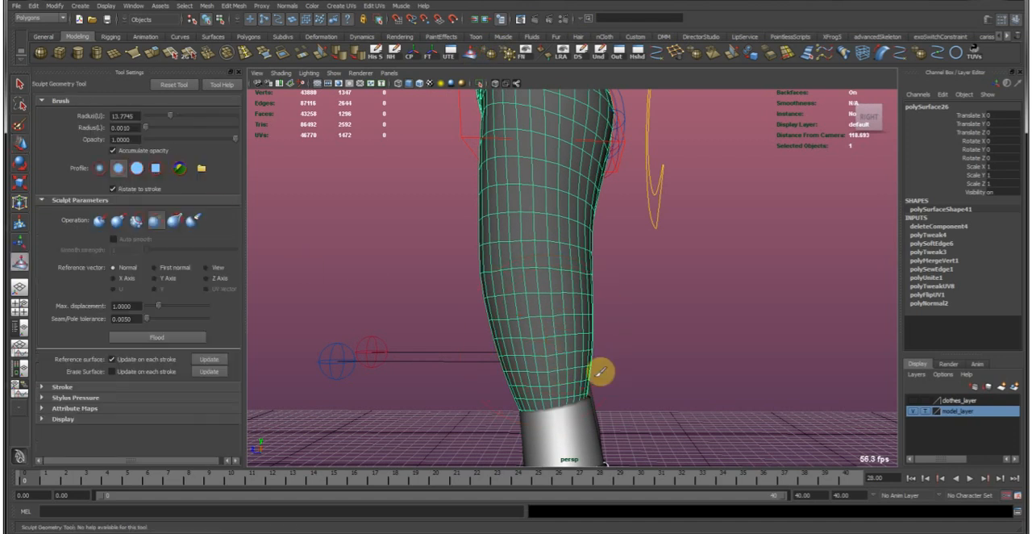
{"action": "mouse_move", "coordinate": [578, 339]}
{"action": "left_mouse_down", "text": "alt"}
{"action": "mouse_move", "coordinate": [714, 336]}
{"action": "mouse_move", "coordinate": [622, 341]}
{"action": "mouse_move", "coordinate": [590, 330]}
{"action": "left_mouse_up", "text": "alt"}
{"action": "scroll", "coordinate": [597, 342], "scroll_direction": "up", "scroll_amount": 3}
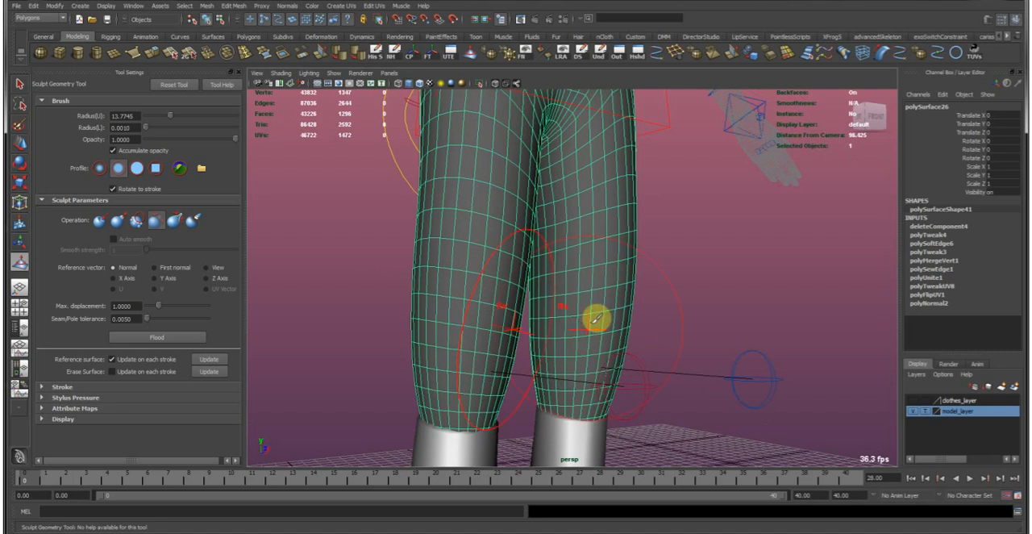
{"action": "left_click_drag", "start_coordinate": [562, 301], "coordinate": [617, 309], "text": "alt"}
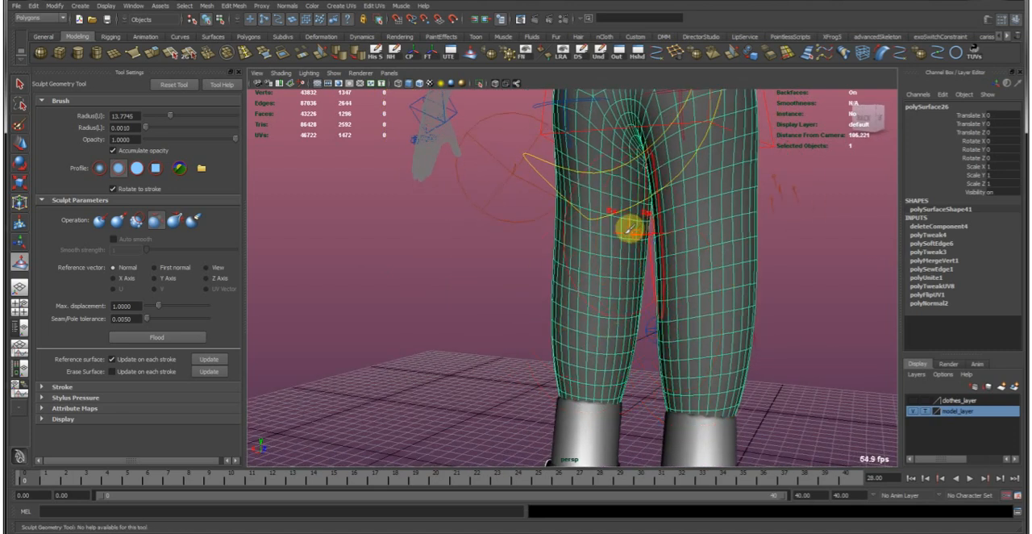
{"action": "mouse_move", "coordinate": [627, 218]}
{"action": "left_mouse_down", "text": "alt"}
{"action": "mouse_move", "coordinate": [627, 249]}
{"action": "mouse_move", "coordinate": [780, 300]}
{"action": "left_mouse_up", "text": "alt"}
{"action": "key", "text": "w"}
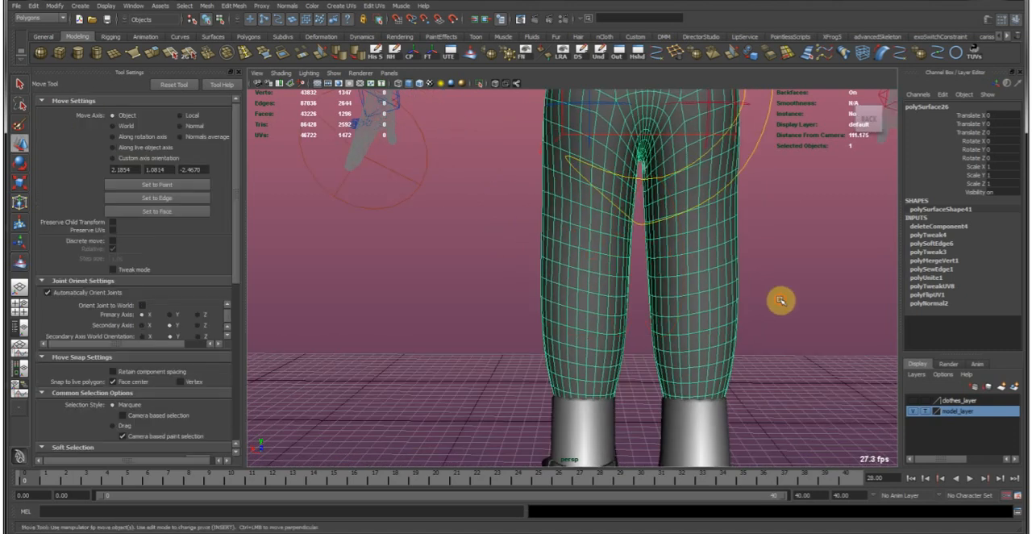
{"action": "left_click", "coordinate": [786, 303]}
Examine how the waistband and trousers sit around the hips from the front and back.
{"action": "middle_click_drag", "start_coordinate": [644, 255], "coordinate": [635, 192], "text": "alt"}
{"action": "right_click_drag", "start_coordinate": [636, 192], "coordinate": [618, 314], "text": "alt"}
{"action": "left_click_drag", "start_coordinate": [618, 314], "coordinate": [575, 260], "text": "alt"}
{"action": "right_click_drag", "start_coordinate": [575, 260], "coordinate": [656, 368], "text": "alt"}
{"action": "left_click", "coordinate": [599, 242]}
{"action": "left_click", "coordinate": [618, 293]}
{"action": "left_click_drag", "start_coordinate": [617, 293], "coordinate": [588, 333], "text": "alt"}
{"action": "middle_click_drag", "start_coordinate": [588, 333], "coordinate": [588, 334], "text": "alt"}
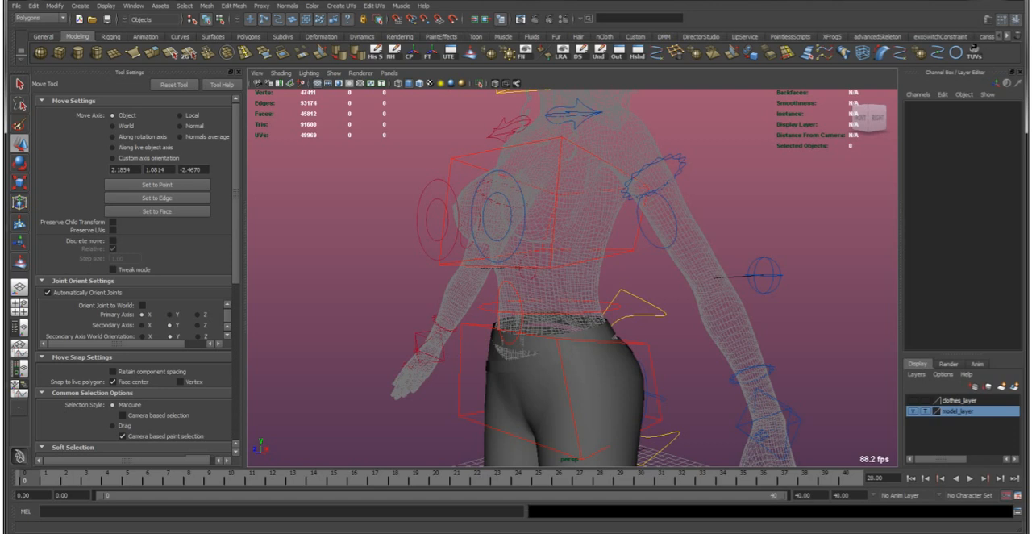
{"action": "left_click_drag", "start_coordinate": [528, 319], "coordinate": [540, 354], "text": "alt"}
{"action": "left_click", "coordinate": [542, 361]}
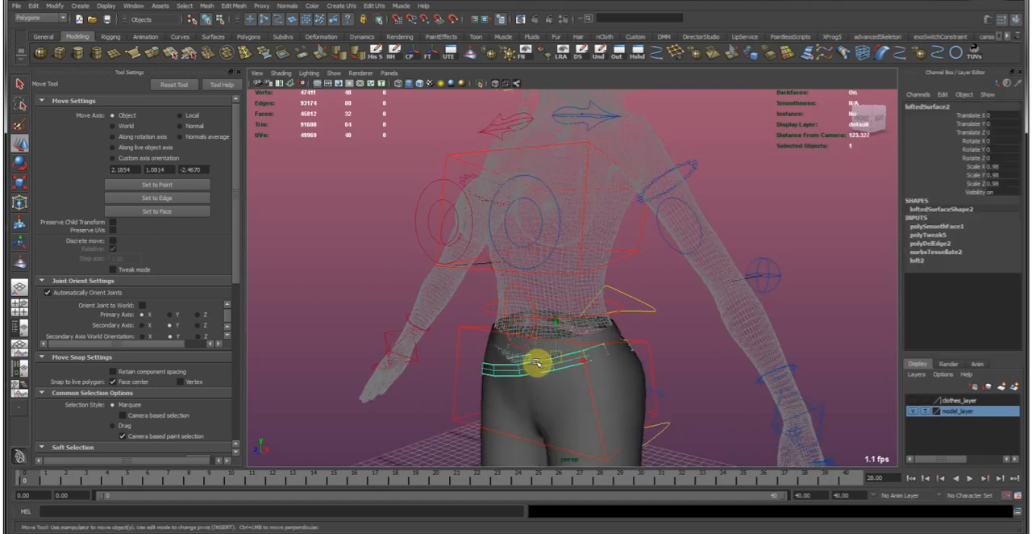
{"action": "left_click", "coordinate": [674, 321]}
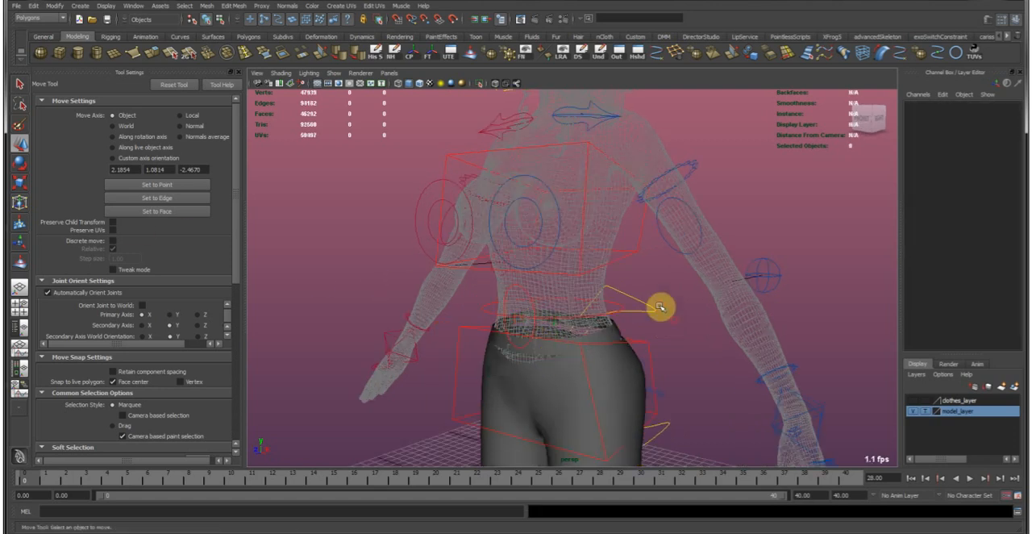
{"action": "middle_click_drag", "start_coordinate": [637, 247], "coordinate": [623, 332], "text": "alt"}
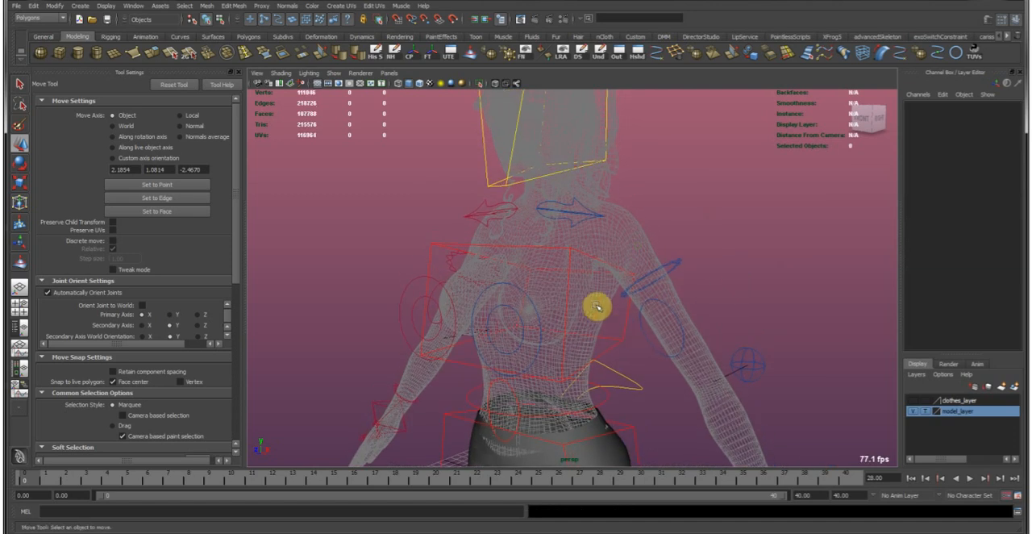
{"action": "left_click_drag", "start_coordinate": [597, 307], "coordinate": [493, 333], "text": "alt"}
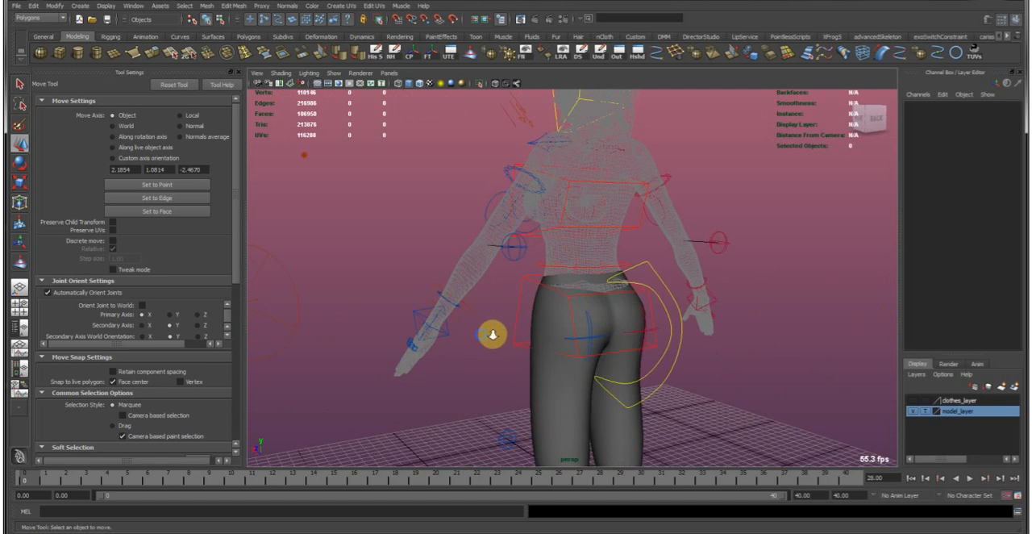
{"action": "right_click_drag", "start_coordinate": [493, 334], "coordinate": [620, 332], "text": "alt"}
{"action": "left_click_drag", "start_coordinate": [620, 332], "coordinate": [495, 336], "text": "alt"}
{"action": "right_click_drag", "start_coordinate": [495, 337], "coordinate": [546, 360], "text": "alt"}
Select the trousers' back waist edges and switch model_layer from template to reference display.
{"action": "left_click", "coordinate": [637, 359]}
{"action": "left_click_drag", "start_coordinate": [546, 360], "coordinate": [512, 328], "text": "alt"}
{"action": "right_click_drag", "start_coordinate": [511, 327], "coordinate": [710, 327], "text": "alt"}
{"action": "left_click_drag", "start_coordinate": [709, 327], "coordinate": [520, 327], "text": "alt"}
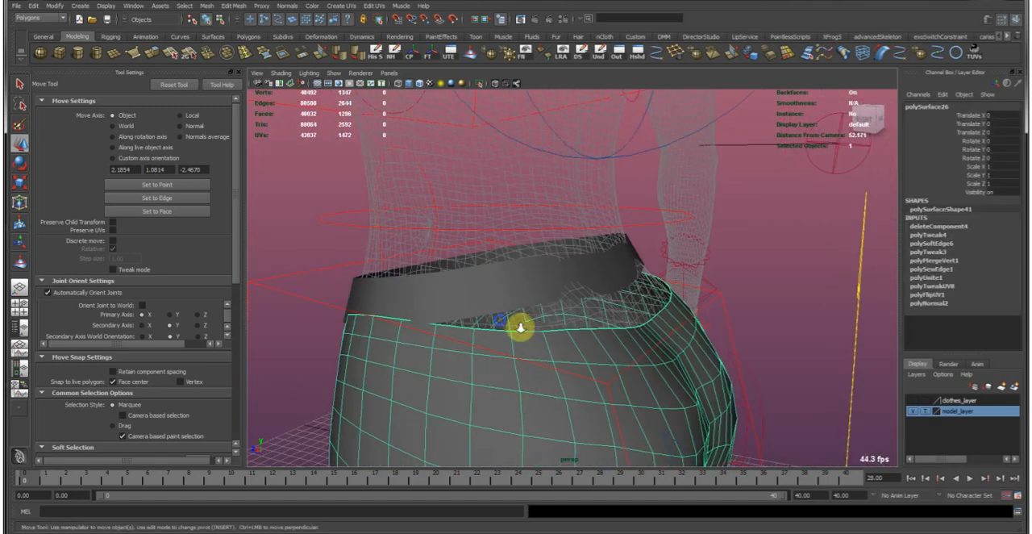
{"action": "right_click_drag", "start_coordinate": [520, 327], "coordinate": [500, 360], "text": "alt"}
{"action": "left_click", "coordinate": [456, 364]}
{"action": "left_click", "coordinate": [465, 367]}
{"action": "mouse_move", "coordinate": [537, 362]}
{"action": "left_mouse_down", "text": "alt"}
{"action": "mouse_move", "coordinate": [703, 329]}
{"action": "mouse_move", "coordinate": [777, 348]}
{"action": "mouse_move", "coordinate": [585, 329]}
{"action": "mouse_move", "coordinate": [613, 325]}
{"action": "mouse_move", "coordinate": [604, 318]}
{"action": "mouse_move", "coordinate": [635, 343]}
{"action": "mouse_move", "coordinate": [615, 355]}
{"action": "mouse_move", "coordinate": [449, 338]}
{"action": "left_mouse_up", "text": "alt"}
{"action": "double_click", "coordinate": [796, 336], "text": "shift"}
{"action": "left_click", "coordinate": [925, 411]}
{"action": "left_click_drag", "start_coordinate": [525, 373], "coordinate": [589, 330], "text": "alt"}
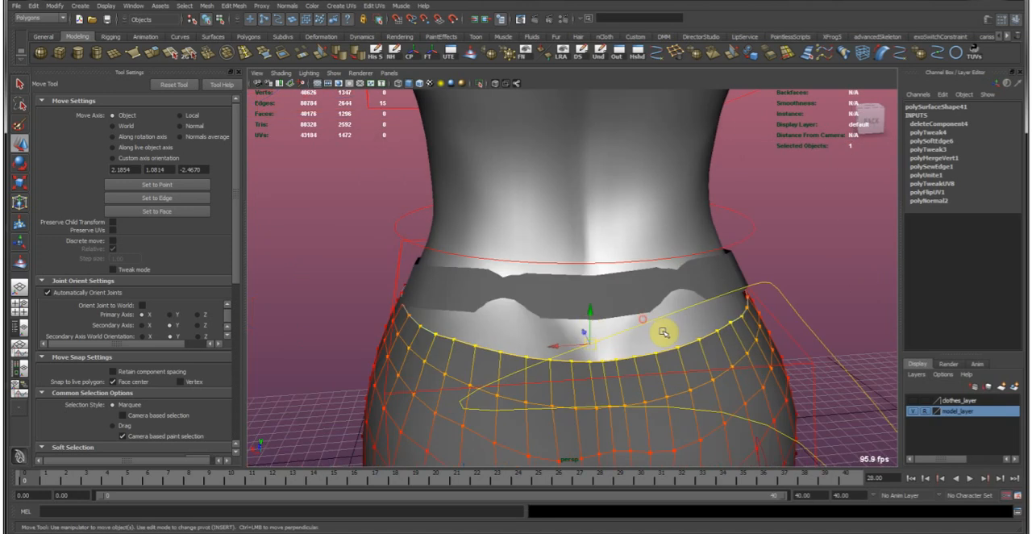
Raise the trousers' back and side waist edges with soft selection so they reach the waistband.
{"action": "left_click_drag", "start_coordinate": [484, 364], "coordinate": [668, 228], "text": "alt"}
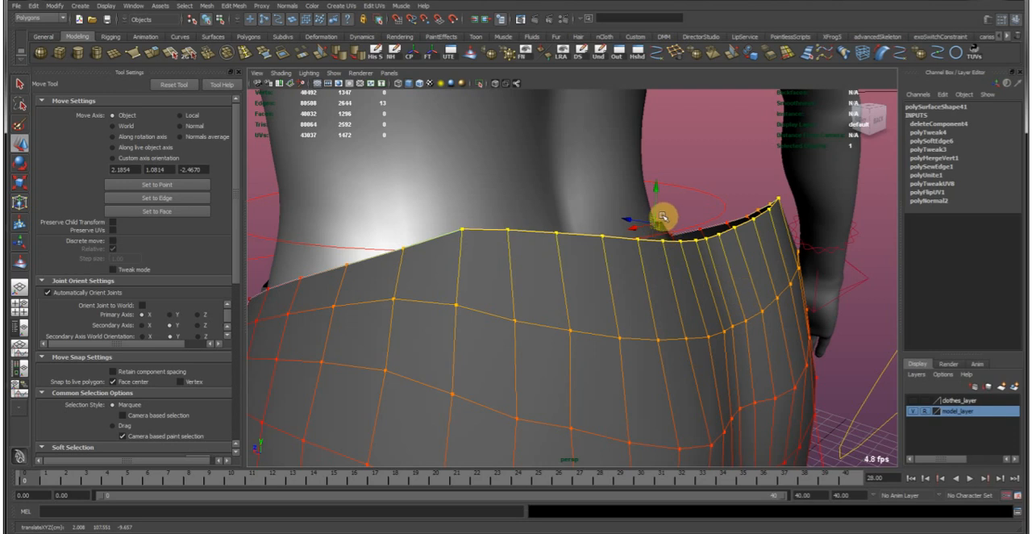
{"action": "left_click_drag", "start_coordinate": [739, 285], "coordinate": [526, 299], "text": "alt"}
{"action": "left_click_drag", "start_coordinate": [507, 262], "coordinate": [514, 302], "text": "alt"}
{"action": "right_click_drag", "start_coordinate": [514, 302], "coordinate": [521, 336], "text": "alt"}
{"action": "left_click_drag", "start_coordinate": [521, 336], "coordinate": [546, 304]}
{"action": "left_click_drag", "start_coordinate": [542, 294], "coordinate": [651, 304], "text": "alt"}
Shift the raised waist edges slightly in depth so they sit closer to the hips, and clear the selection.
{"action": "key", "text": "e"}
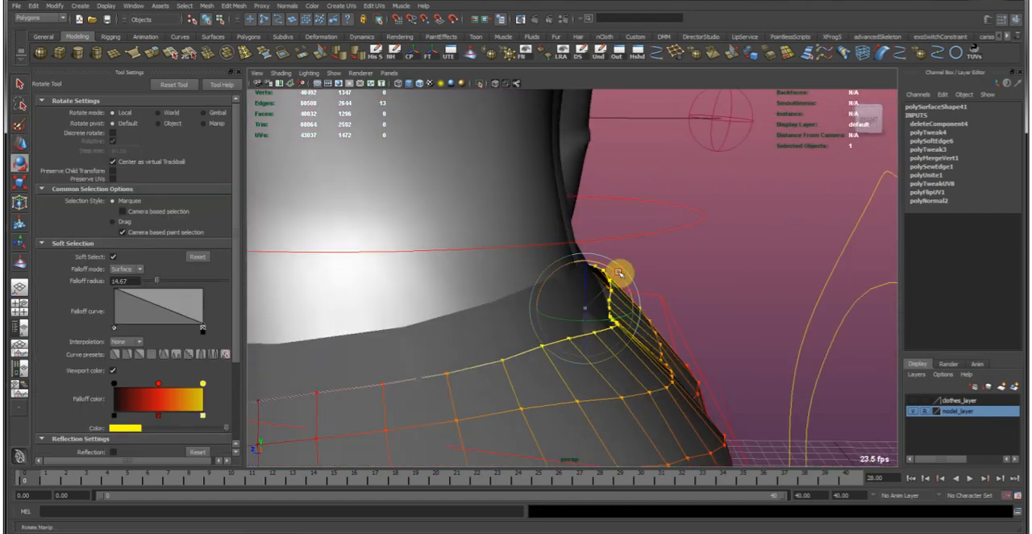
{"action": "key", "text": "w"}
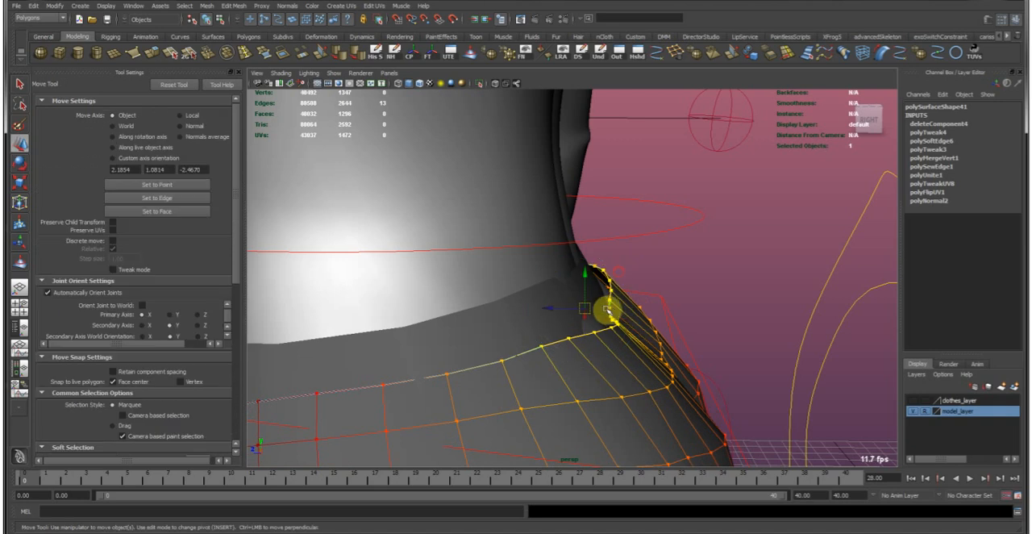
{"action": "mouse_move", "coordinate": [589, 307]}
{"action": "left_mouse_down"}
{"action": "mouse_move", "coordinate": [583, 302]}
{"action": "mouse_move", "coordinate": [595, 309]}
{"action": "left_mouse_up"}
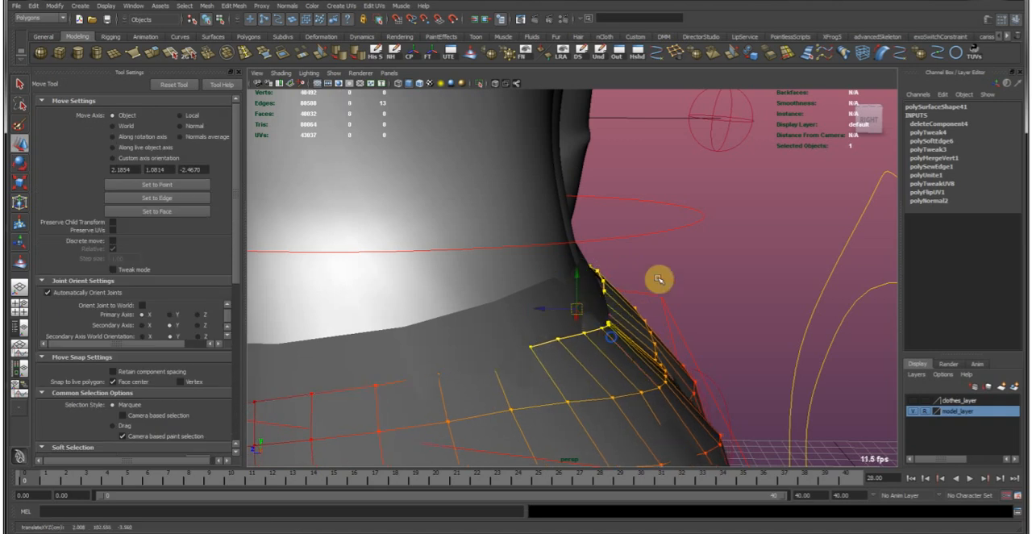
{"action": "left_click", "coordinate": [720, 329]}
Examine the adjusted waistline from the back, side and front of the character.
{"action": "left_click_drag", "start_coordinate": [720, 328], "coordinate": [476, 337], "text": "alt"}
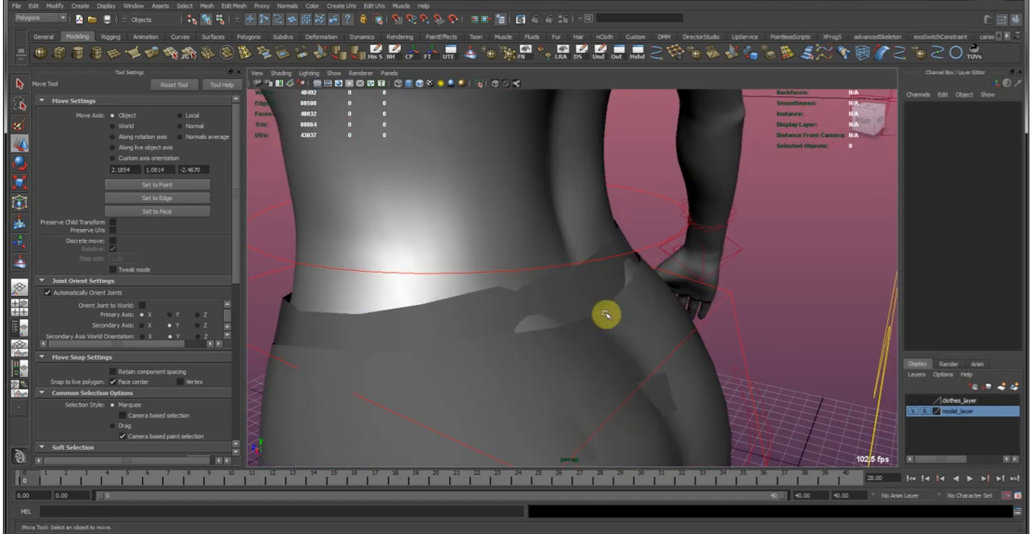
{"action": "left_click", "coordinate": [557, 295]}
{"action": "left_click_drag", "start_coordinate": [596, 325], "coordinate": [543, 309], "text": "alt"}
{"action": "left_click", "coordinate": [560, 331]}
{"action": "left_click", "coordinate": [615, 277]}
{"action": "left_click_drag", "start_coordinate": [615, 277], "coordinate": [648, 243], "text": "alt"}
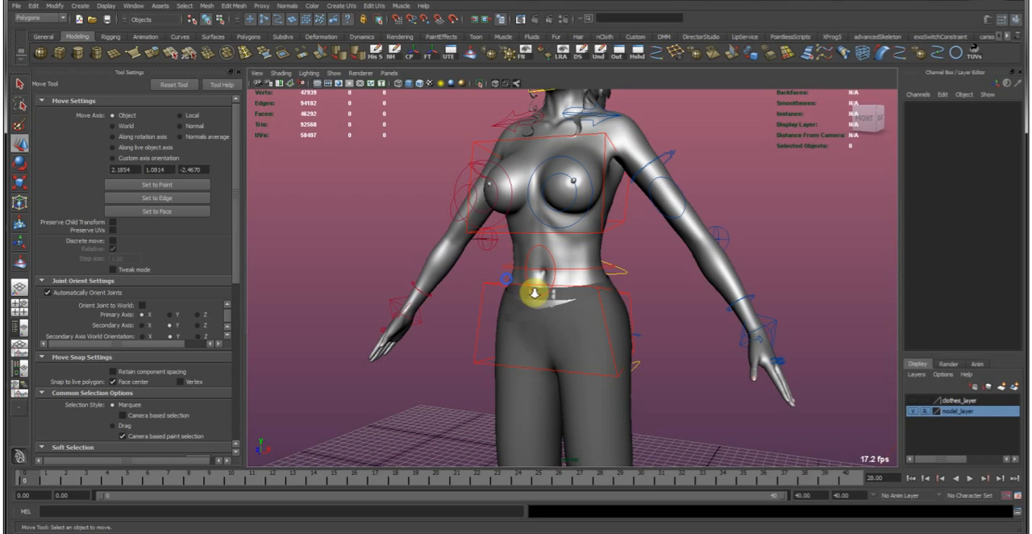
{"action": "right_click_drag", "start_coordinate": [535, 293], "coordinate": [569, 322], "text": "alt"}
Select the trousers' front waist edges below the navel and set the soft-selection falloff radius to about 5.97.
{"action": "left_click", "coordinate": [573, 360]}
{"action": "right_click_drag", "start_coordinate": [403, 262], "coordinate": [565, 290], "text": "alt"}
{"action": "middle_click_drag", "start_coordinate": [589, 282], "coordinate": [573, 348], "text": "alt"}
{"action": "right_click_drag", "start_coordinate": [448, 326], "coordinate": [438, 283]}
{"action": "left_click", "coordinate": [449, 317]}
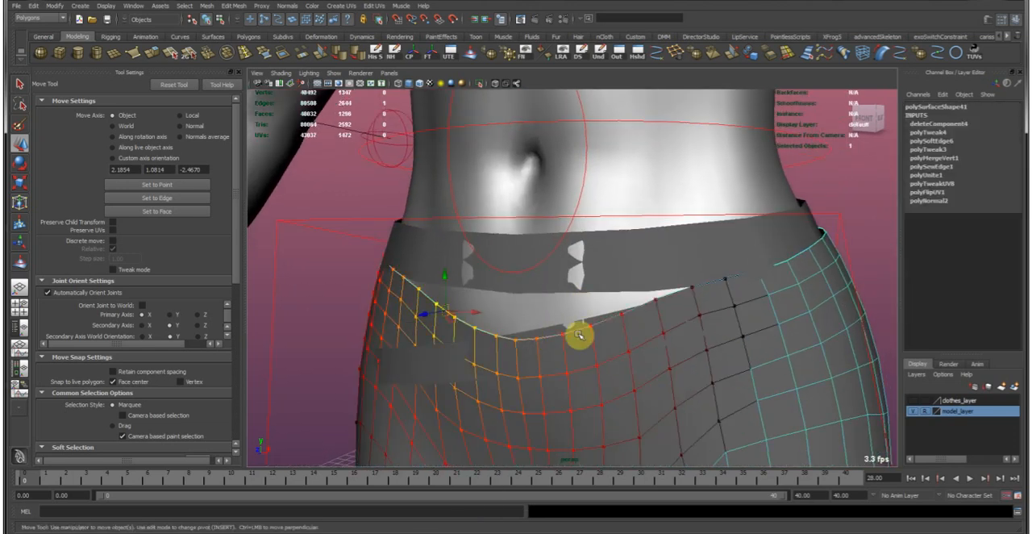
{"action": "double_click", "coordinate": [609, 320], "text": "shift"}
{"action": "middle_click_drag", "start_coordinate": [519, 289], "coordinate": [516, 334], "text": "alt"}
{"action": "left_click_drag", "start_coordinate": [517, 337], "coordinate": [544, 336], "text": "alt"}
{"action": "key", "text": "r"}
{"action": "key", "text": "b"}
{"action": "left_click_drag", "start_coordinate": [568, 371], "coordinate": [392, 345]}
Raise the trousers' front waist edges up under the waistband and even out their height with scaling.
{"action": "mouse_move", "coordinate": [530, 301]}
{"action": "left_mouse_down"}
{"action": "mouse_move", "coordinate": [524, 315]}
{"action": "mouse_move", "coordinate": [528, 305]}
{"action": "left_mouse_up"}
{"action": "key", "text": "w"}
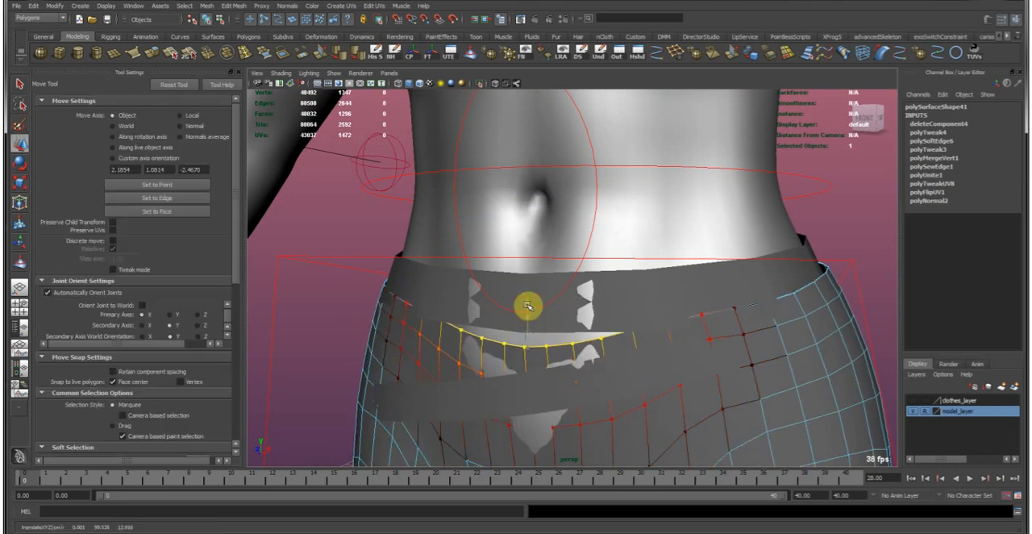
{"action": "key", "text": "e"}
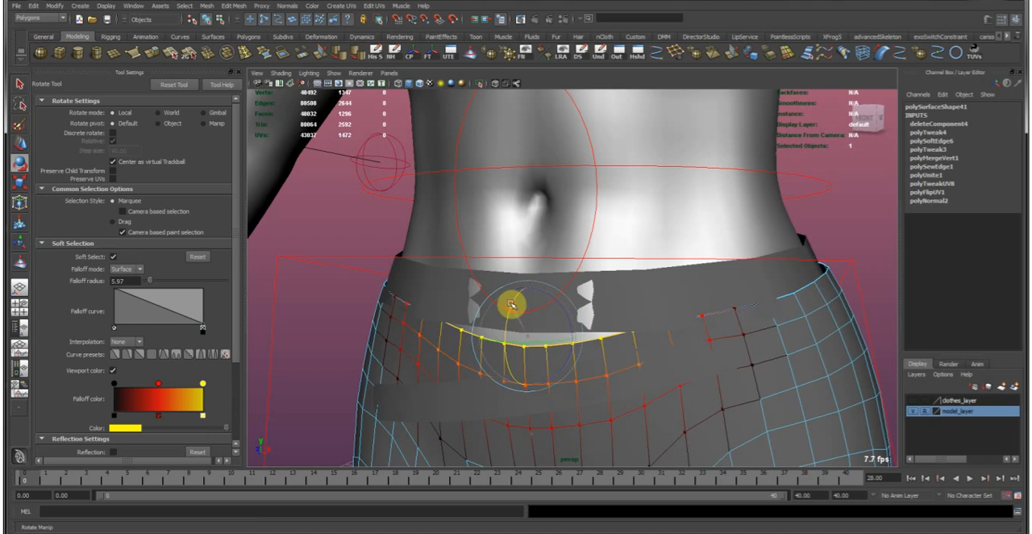
{"action": "left_click_drag", "start_coordinate": [527, 306], "coordinate": [527, 273]}
{"action": "key", "text": "w"}
{"action": "key", "text": "r"}
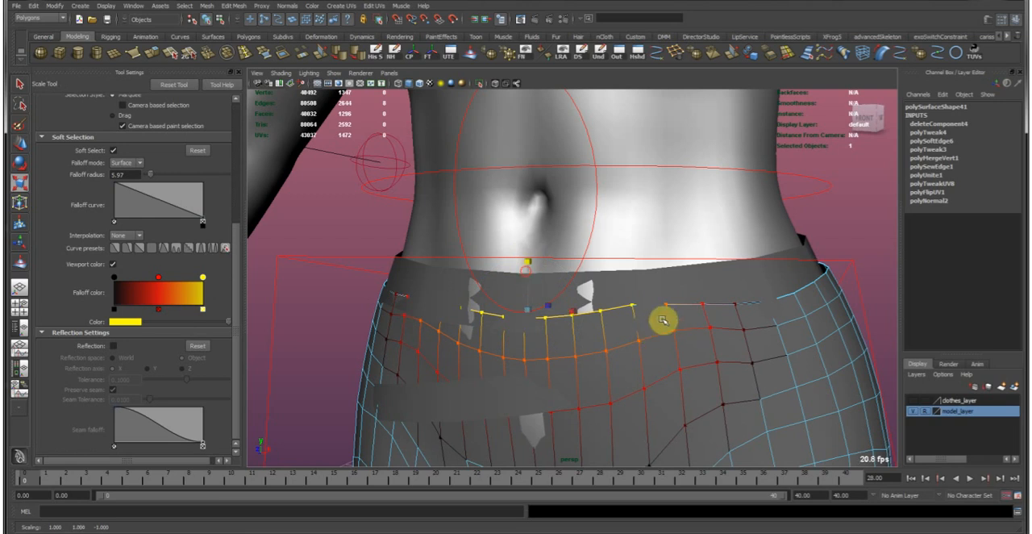
Enable X-axis reflection and adjust the waist edges on both sides of the navel symmetrically to smooth the front waistline.
{"action": "left_click", "coordinate": [669, 319]}
{"action": "key", "text": "w"}
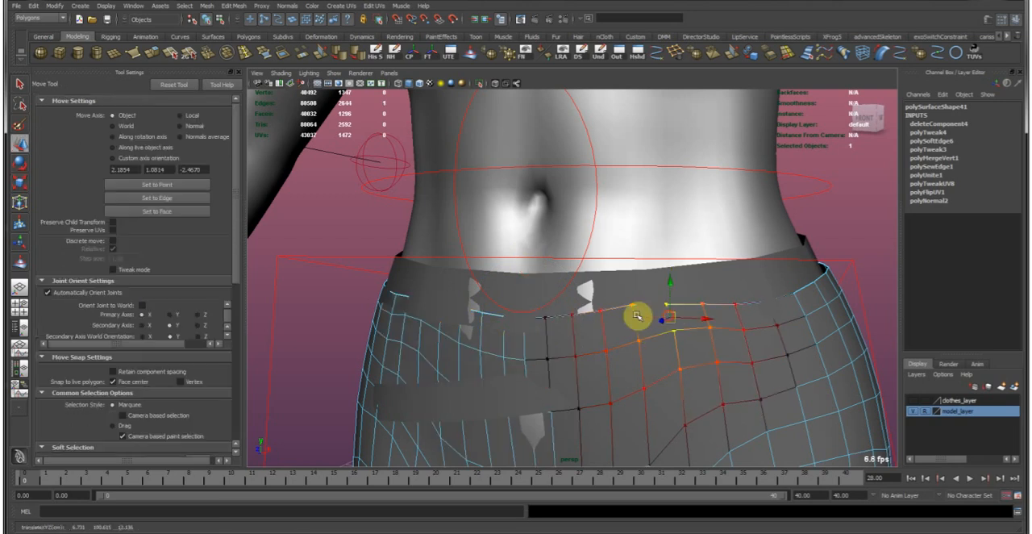
{"action": "scroll", "coordinate": [127, 329], "scroll_direction": "down", "scroll_amount": 3}
{"action": "scroll", "coordinate": [127, 329], "scroll_direction": "down", "scroll_amount": 5}
{"action": "left_click", "coordinate": [113, 346]}
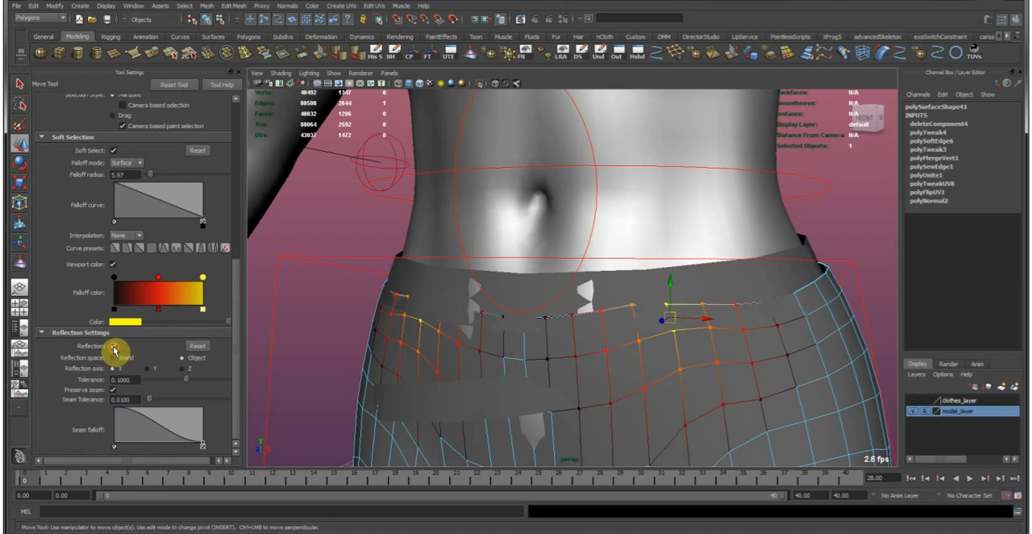
{"action": "left_click_drag", "start_coordinate": [674, 317], "coordinate": [676, 340]}
{"action": "right_click_drag", "start_coordinate": [722, 339], "coordinate": [546, 318], "text": "alt"}
{"action": "right_click_drag", "start_coordinate": [636, 354], "coordinate": [639, 260]}
{"action": "left_click", "coordinate": [776, 277]}
Create a polygon cube on the grid by the character's feet, undoing the misplaced attempt.
{"action": "left_click_drag", "start_coordinate": [639, 260], "coordinate": [652, 238], "text": "alt"}
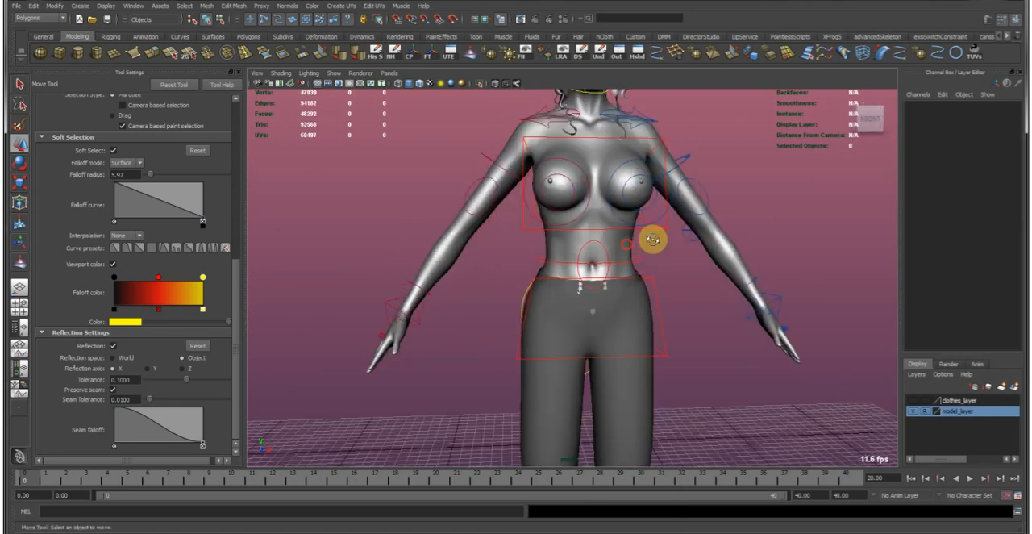
{"action": "middle_click_drag", "start_coordinate": [636, 225], "coordinate": [560, 329], "text": "alt"}
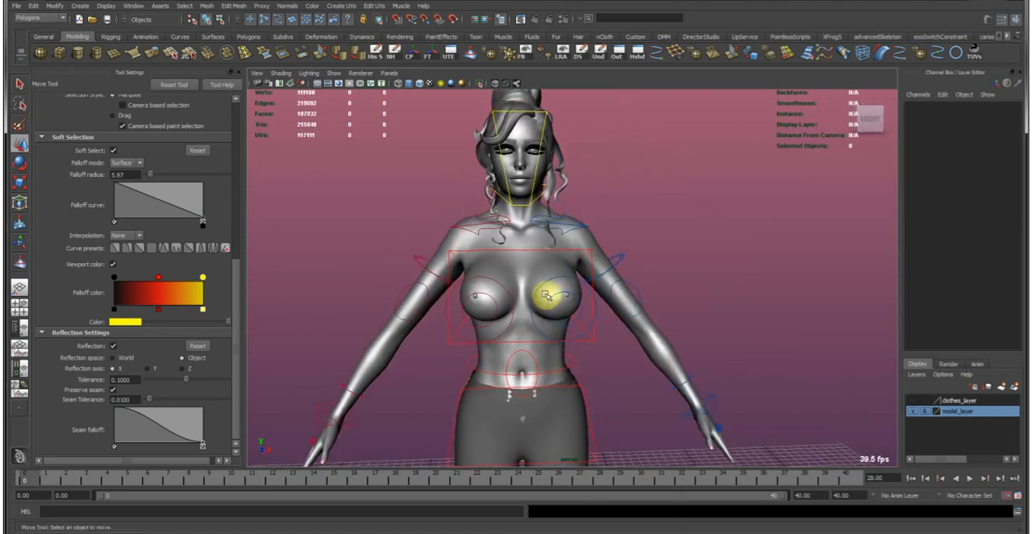
{"action": "left_click_drag", "start_coordinate": [549, 294], "coordinate": [471, 234], "text": "alt"}
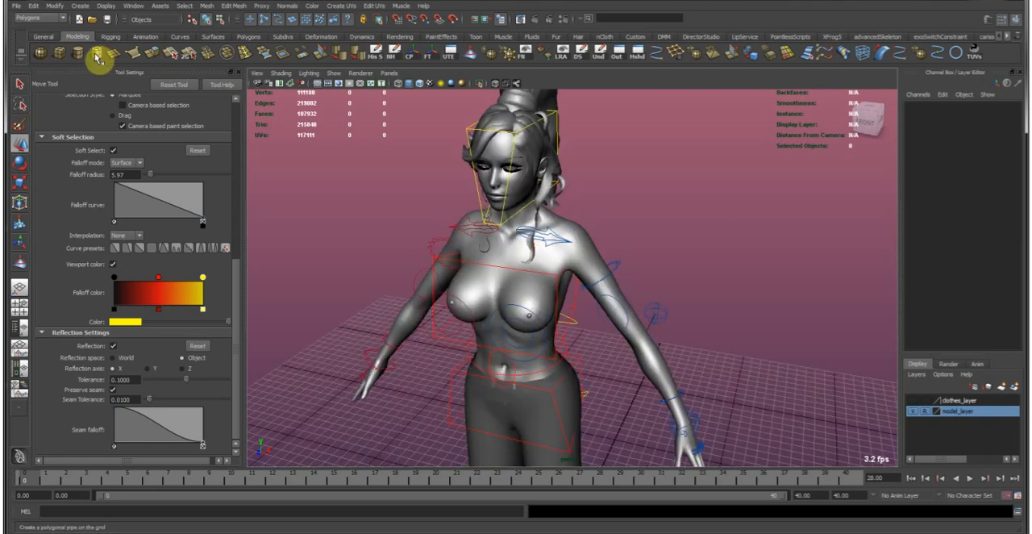
{"action": "left_click", "coordinate": [64, 55]}
{"action": "left_click_drag", "start_coordinate": [684, 306], "coordinate": [672, 394], "text": "alt"}
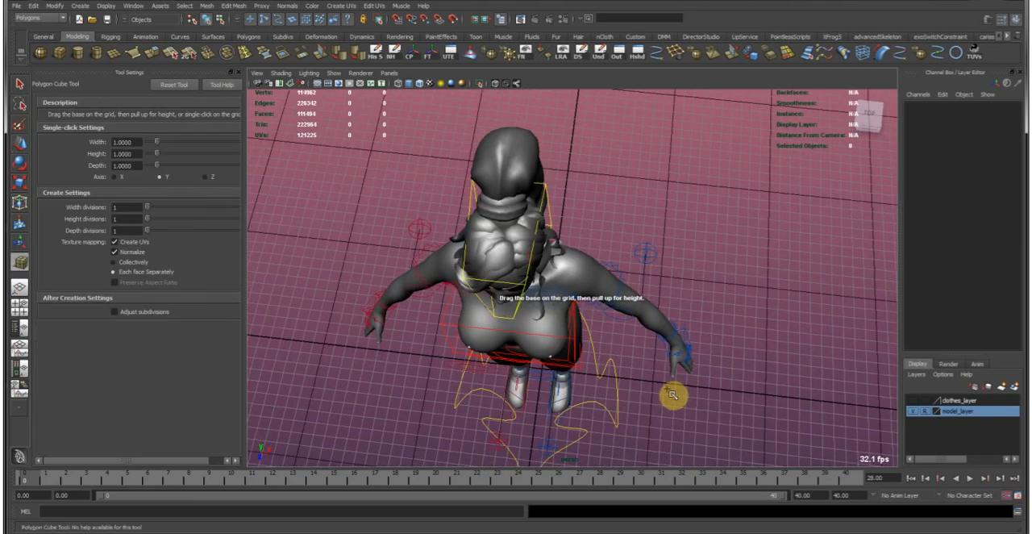
{"action": "left_click", "coordinate": [653, 381]}
{"action": "left_click_drag", "start_coordinate": [543, 370], "coordinate": [506, 206], "text": "alt"}
{"action": "left_click", "coordinate": [542, 437]}
{"action": "key", "text": "ctrl+z"}
{"action": "right_click_drag", "start_coordinate": [506, 212], "coordinate": [605, 323], "text": "alt"}
{"action": "left_click_drag", "start_coordinate": [605, 322], "coordinate": [551, 385], "text": "alt"}
{"action": "middle_click_drag", "start_coordinate": [573, 379], "coordinate": [576, 372]}
Scale the cube up to roughly the size of the character's torso.
{"action": "key", "text": "r"}
{"action": "middle_click_drag", "start_coordinate": [646, 376], "coordinate": [522, 346], "text": "alt"}
{"action": "middle_click_drag", "start_coordinate": [457, 341], "coordinate": [586, 375]}
{"action": "left_click_drag", "start_coordinate": [479, 334], "coordinate": [503, 338], "text": "alt"}
{"action": "middle_click_drag", "start_coordinate": [497, 338], "coordinate": [521, 337]}
{"action": "left_click_drag", "start_coordinate": [483, 313], "coordinate": [533, 324], "text": "alt"}
Move the cube up so it encloses the character's chest and shoulders.
{"action": "key", "text": "w"}
{"action": "left_click_drag", "start_coordinate": [484, 295], "coordinate": [453, 291]}
{"action": "left_click_drag", "start_coordinate": [452, 290], "coordinate": [702, 266], "text": "alt"}
{"action": "right_click_drag", "start_coordinate": [569, 277], "coordinate": [627, 269], "text": "alt"}
{"action": "mouse_move", "coordinate": [628, 268]}
{"action": "left_mouse_down"}
{"action": "mouse_move", "coordinate": [654, 283]}
{"action": "mouse_move", "coordinate": [626, 306]}
{"action": "mouse_move", "coordinate": [511, 302]}
{"action": "mouse_move", "coordinate": [594, 309]}
{"action": "mouse_move", "coordinate": [633, 274]}
{"action": "left_mouse_up"}
{"action": "left_click_drag", "start_coordinate": [685, 247], "coordinate": [664, 250], "text": "alt"}
{"action": "left_click_drag", "start_coordinate": [738, 233], "coordinate": [721, 231], "text": "alt"}
Turn off soft selection and reposition the cube's front face to fit the depth of the chest.
{"action": "left_click_drag", "start_coordinate": [487, 294], "coordinate": [589, 298], "text": "alt"}
{"action": "middle_click_drag", "start_coordinate": [590, 298], "coordinate": [539, 286], "text": "alt"}
{"action": "right_click_drag", "start_coordinate": [585, 274], "coordinate": [589, 302]}
{"action": "left_click", "coordinate": [609, 295]}
{"action": "key", "text": "b"}
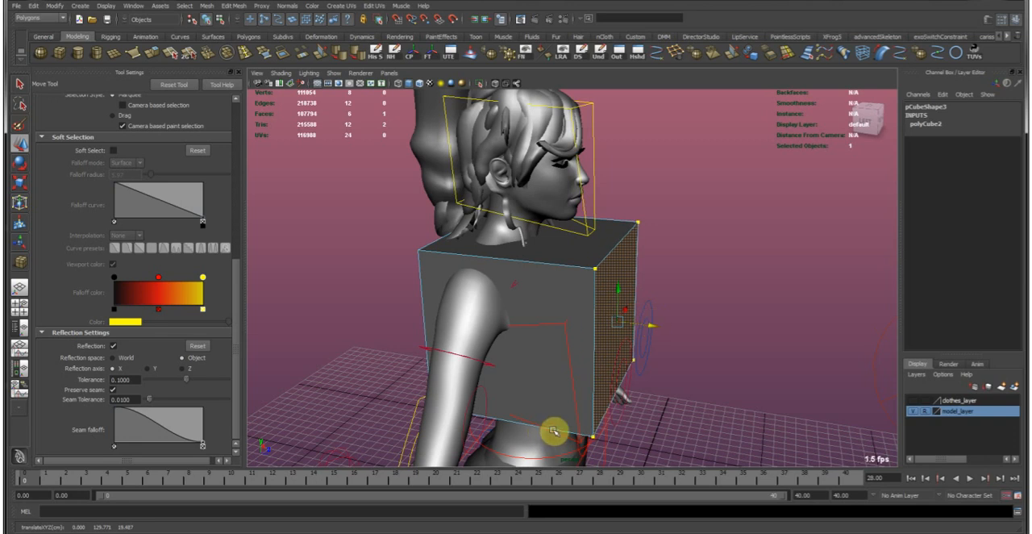
{"action": "right_click_drag", "start_coordinate": [561, 307], "coordinate": [627, 254]}
{"action": "left_click_drag", "start_coordinate": [627, 224], "coordinate": [403, 207], "text": "alt"}
Insert edge loops on the cube in front of and behind the shoulder, and at armpit and shoulder-top height.
{"action": "left_click", "coordinate": [229, 53]}
{"action": "left_click_drag", "start_coordinate": [589, 257], "coordinate": [473, 255]}
{"action": "left_click_drag", "start_coordinate": [474, 255], "coordinate": [519, 342], "text": "alt"}
{"action": "left_click", "coordinate": [519, 342]}
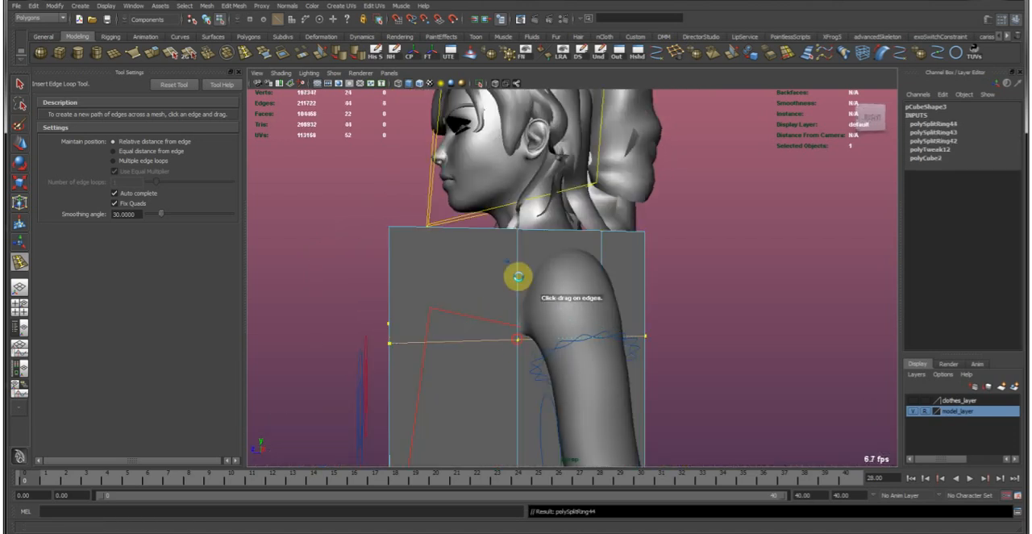
{"action": "left_click_drag", "start_coordinate": [520, 253], "coordinate": [520, 252]}
{"action": "left_click_drag", "start_coordinate": [520, 253], "coordinate": [613, 267], "text": "alt"}
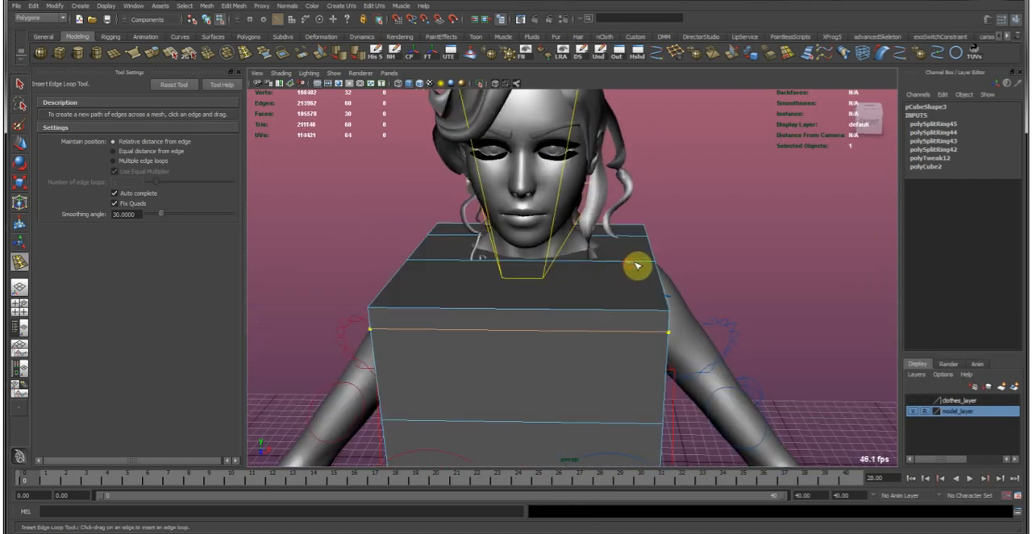
Insert a front-to-back edge loop near each side of the cube, just inside both shoulders.
{"action": "left_click_drag", "start_coordinate": [638, 260], "coordinate": [636, 263]}
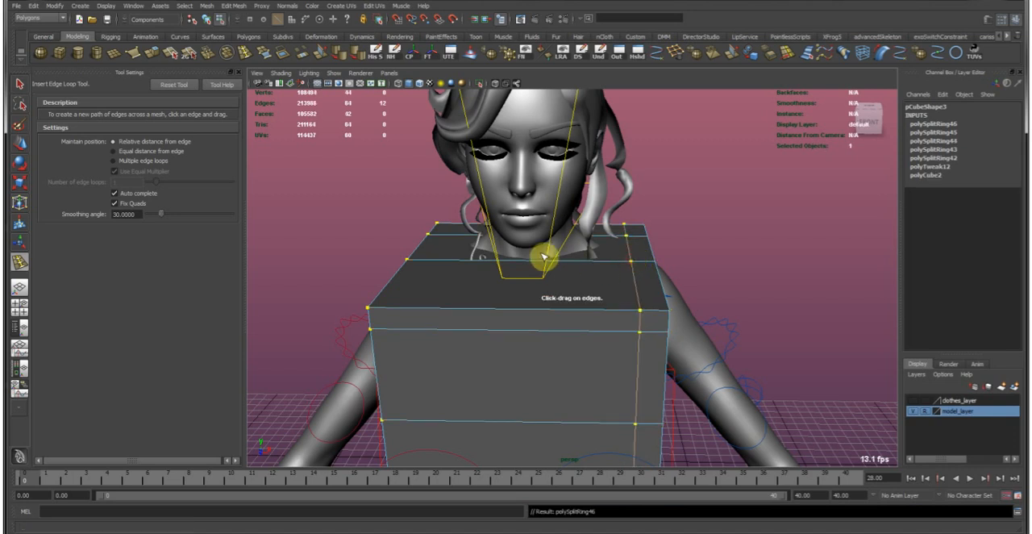
{"action": "left_click_drag", "start_coordinate": [567, 261], "coordinate": [518, 265], "text": "alt"}
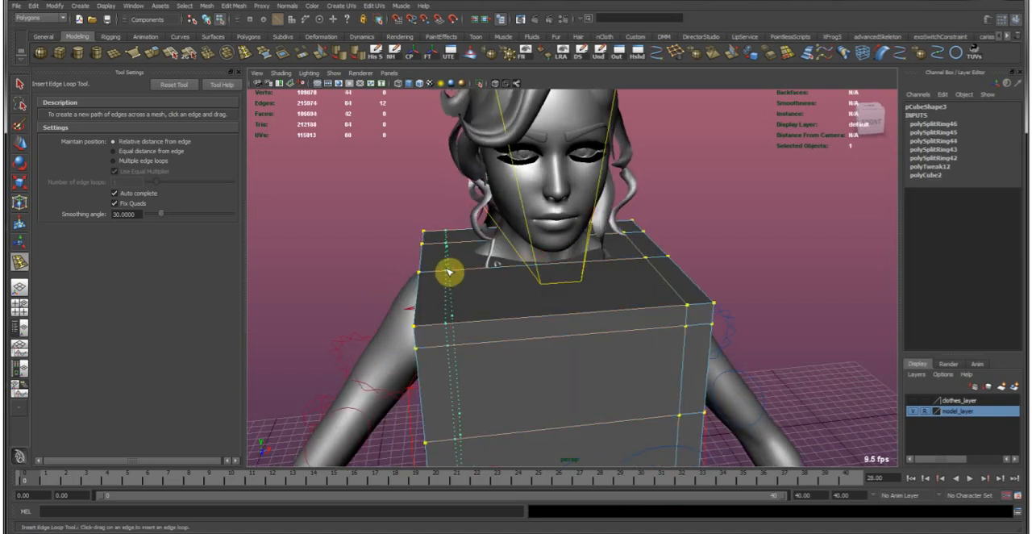
{"action": "left_click_drag", "start_coordinate": [446, 269], "coordinate": [447, 269]}
{"action": "left_click_drag", "start_coordinate": [448, 269], "coordinate": [537, 290], "text": "alt"}
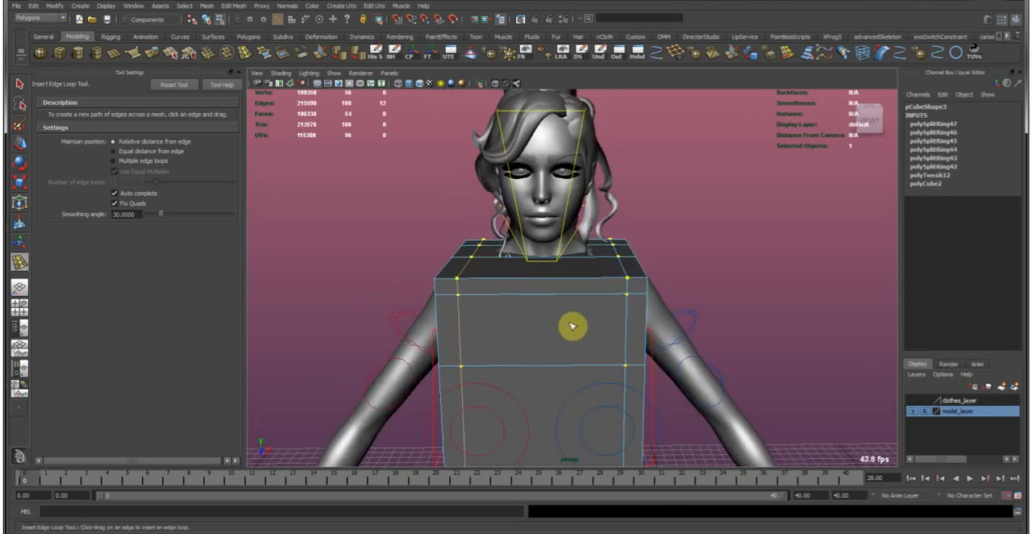
{"action": "left_click_drag", "start_coordinate": [572, 325], "coordinate": [442, 302], "text": "alt"}
Delete the cube's faces around the neck and at both shoulders to open the neck hole and armholes.
{"action": "key", "text": "w"}
{"action": "scroll", "coordinate": [528, 272], "scroll_direction": "up", "scroll_amount": 3}
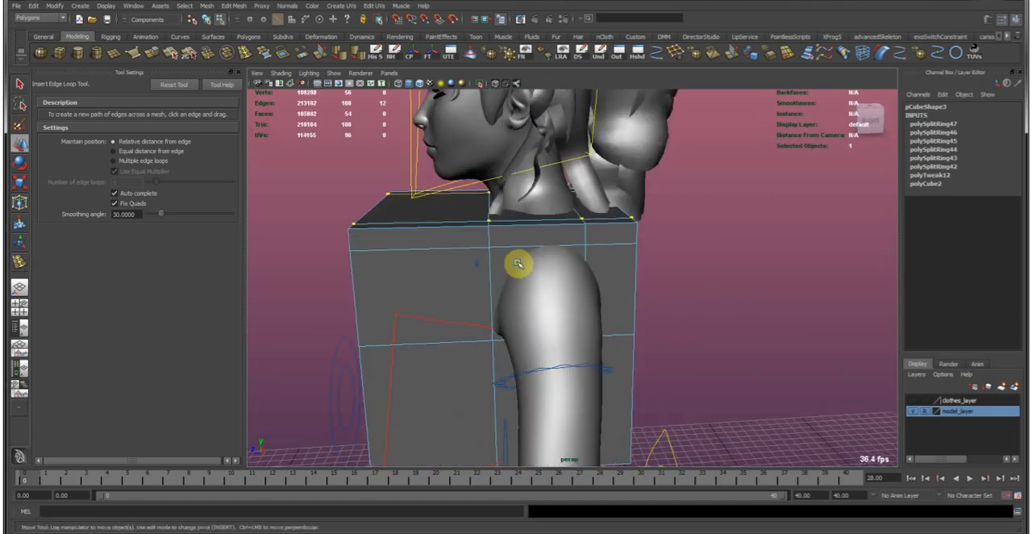
{"action": "left_click", "coordinate": [496, 268]}
{"action": "left_click_drag", "start_coordinate": [524, 215], "coordinate": [524, 274], "text": "alt"}
{"action": "scroll", "coordinate": [453, 274], "scroll_direction": "up", "scroll_amount": 2}
{"action": "left_click_drag", "start_coordinate": [453, 274], "coordinate": [460, 338], "text": "alt"}
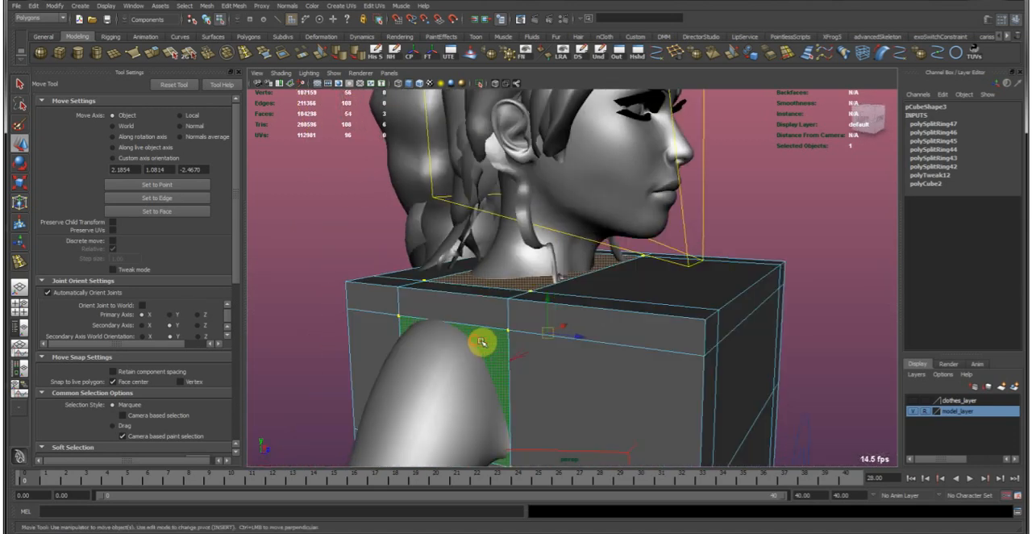
{"action": "left_click", "coordinate": [429, 348]}
{"action": "scroll", "coordinate": [566, 278], "scroll_direction": "down", "scroll_amount": 4}
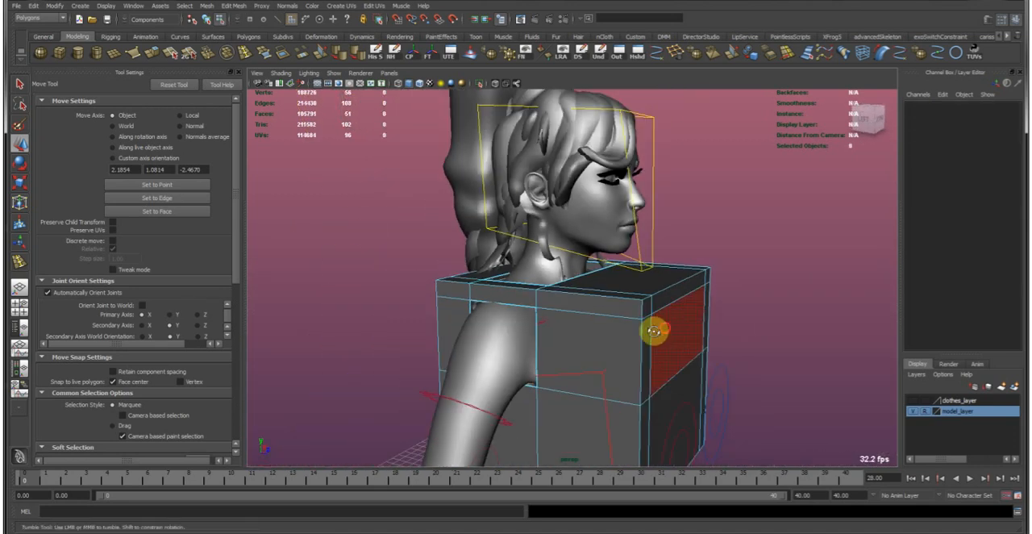
Insert a centred vertical edge loop down the middle of the cube using the Multiple edge loops setting.
{"action": "left_click_drag", "start_coordinate": [654, 330], "coordinate": [525, 350], "text": "alt"}
{"action": "right_click_drag", "start_coordinate": [526, 353], "coordinate": [602, 295]}
{"action": "left_click", "coordinate": [519, 318]}
{"action": "left_click_drag", "start_coordinate": [519, 319], "coordinate": [477, 250], "text": "alt"}
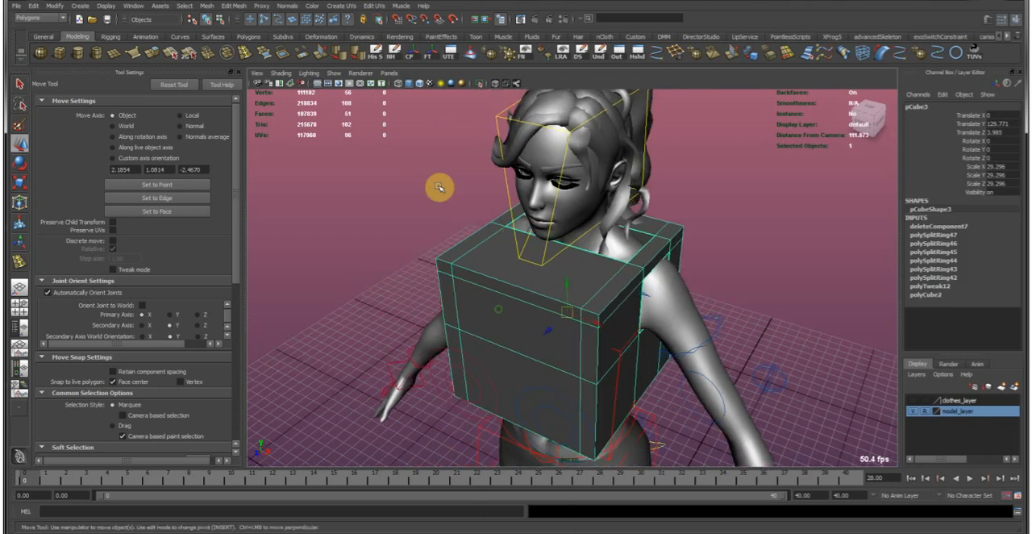
{"action": "left_click", "coordinate": [251, 53]}
{"action": "left_click", "coordinate": [133, 162]}
{"action": "left_click", "coordinate": [525, 289]}
{"action": "left_click_drag", "start_coordinate": [502, 281], "coordinate": [573, 260], "text": "alt"}
{"action": "key", "text": "w"}
{"action": "left_click_drag", "start_coordinate": [563, 382], "coordinate": [532, 346], "text": "alt"}
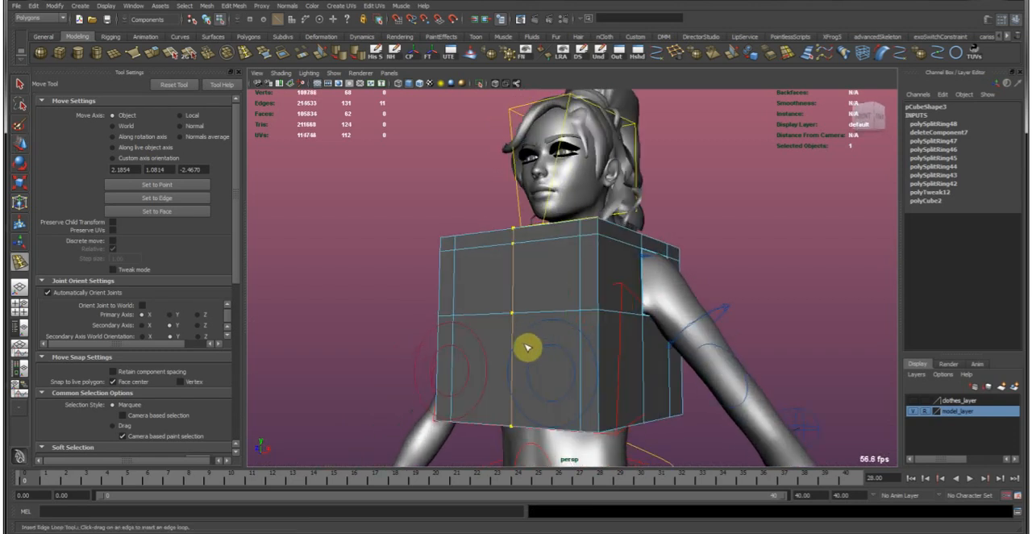
Insert a horizontal edge loop around the lower part of the cube, below armpit height.
{"action": "key", "text": "g"}
{"action": "left_click", "coordinate": [514, 365]}
{"action": "key", "text": "w"}
{"action": "mouse_move", "coordinate": [567, 318]}
{"action": "left_mouse_down", "text": "alt"}
{"action": "mouse_move", "coordinate": [565, 302]}
{"action": "mouse_move", "coordinate": [517, 317]}
{"action": "mouse_move", "coordinate": [564, 331]}
{"action": "left_mouse_up", "text": "alt"}
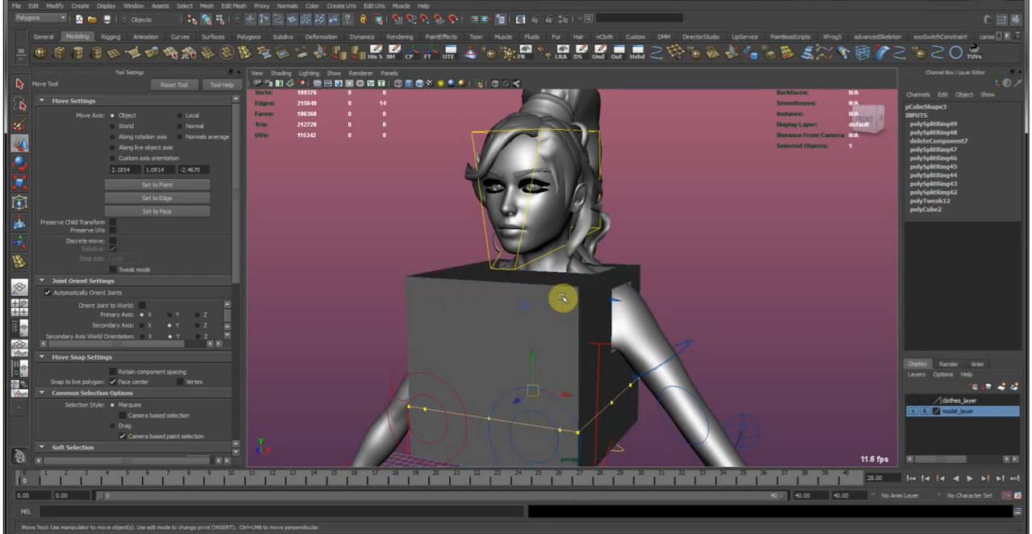
Round off the whole cube by repeatedly flooding it with the Sculpt Geometry Tool's Smooth operation.
{"action": "key", "text": "F8"}
{"action": "left_click_drag", "start_coordinate": [634, 285], "coordinate": [585, 297], "text": "alt"}
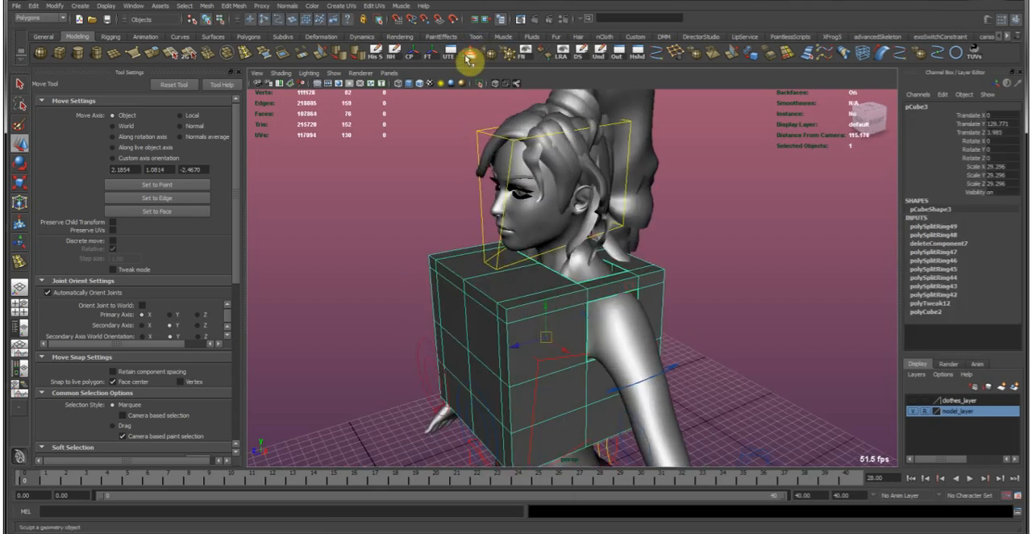
{"action": "left_click", "coordinate": [470, 58]}
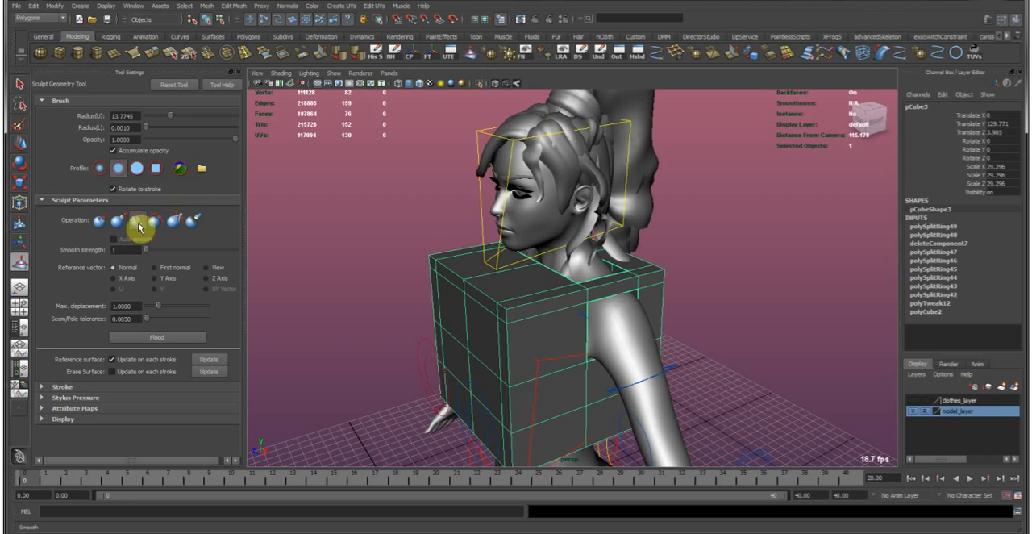
{"action": "left_click", "coordinate": [161, 339]}
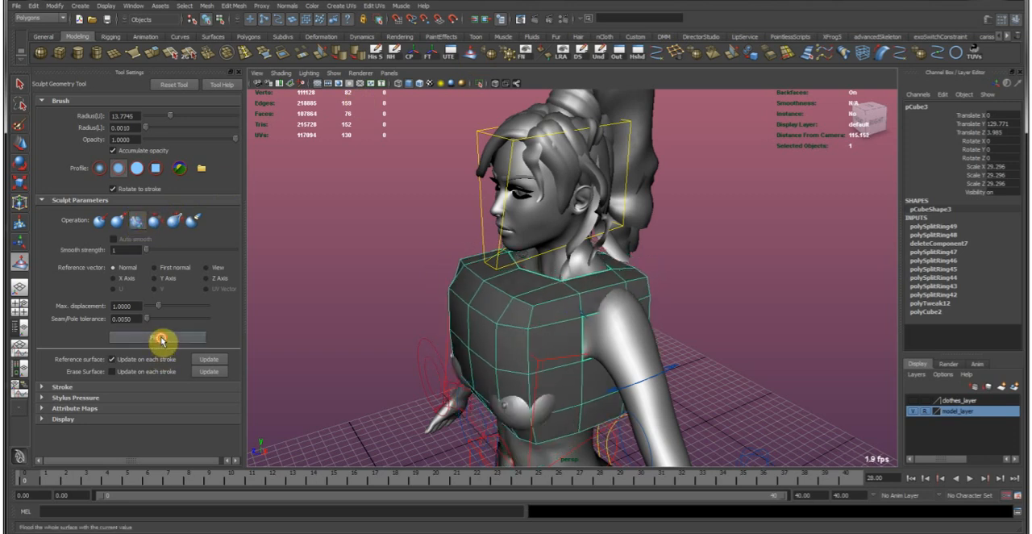
{"action": "left_click", "coordinate": [161, 340]}
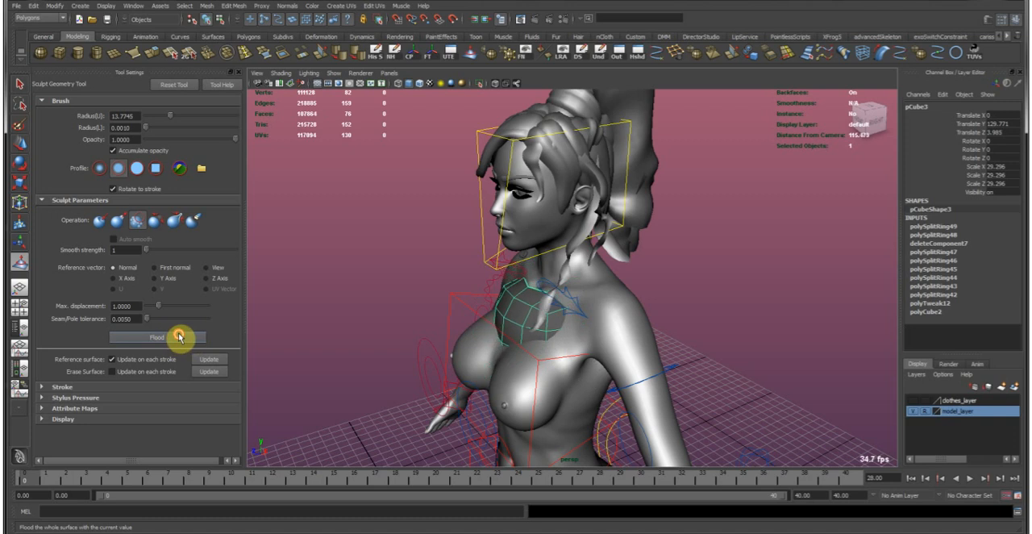
Scale the smoothed shape uniformly to 46.121 and move it in depth to Translate Z 2.27 around the torso.
{"action": "key", "text": "r"}
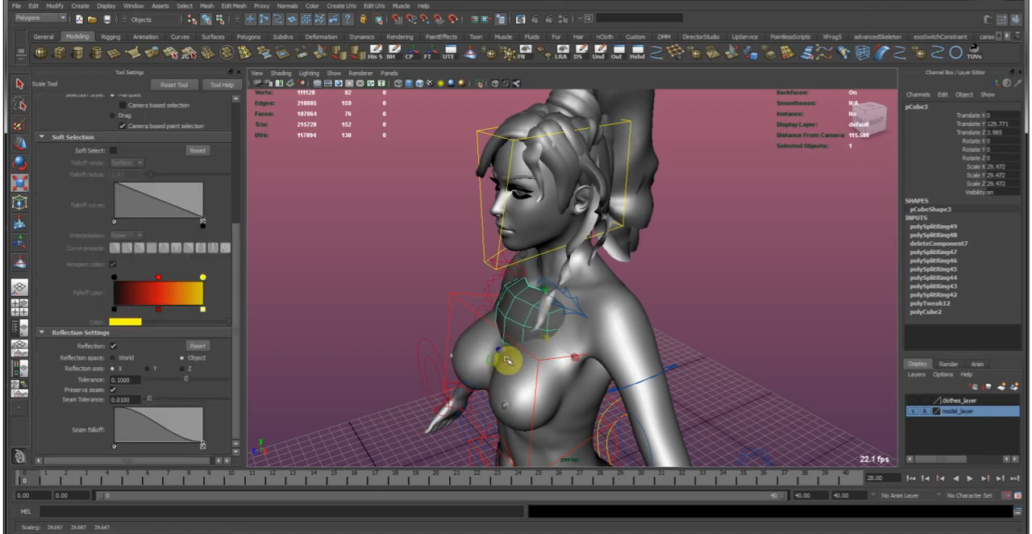
{"action": "left_click_drag", "start_coordinate": [531, 356], "coordinate": [479, 309]}
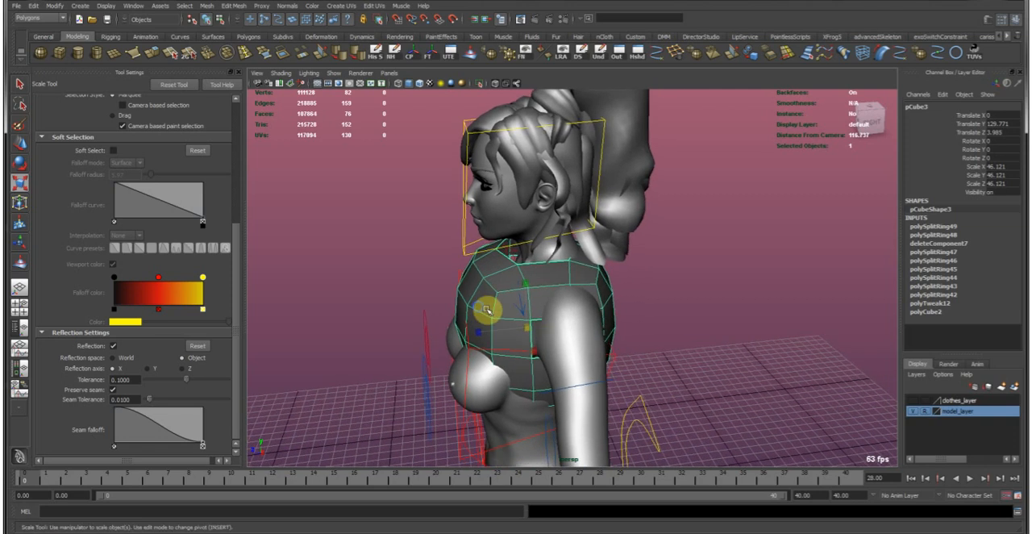
{"action": "right_click_drag", "start_coordinate": [479, 309], "coordinate": [508, 326], "text": "alt"}
{"action": "key", "text": "w"}
{"action": "left_click_drag", "start_coordinate": [479, 350], "coordinate": [452, 324]}
In the side view, pull the upper front vertices down with soft selection to follow the slope of the chest.
{"action": "key", "text": "space"}
{"action": "key", "text": "space"}
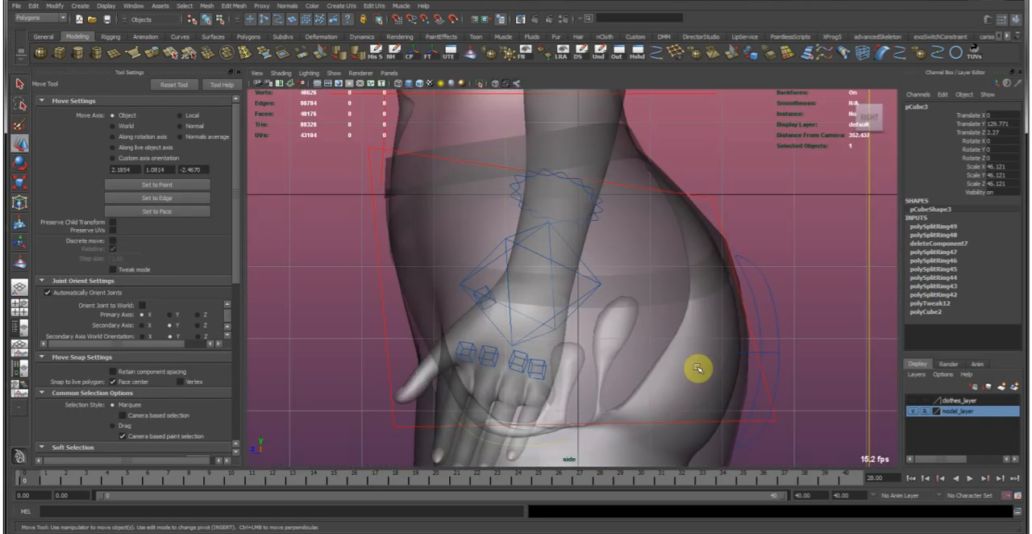
{"action": "middle_click_drag", "start_coordinate": [635, 173], "coordinate": [684, 313], "text": "alt"}
{"action": "right_click_drag", "start_coordinate": [684, 313], "coordinate": [673, 260], "text": "alt"}
{"action": "middle_click_drag", "start_coordinate": [673, 261], "coordinate": [663, 371], "text": "alt"}
{"action": "right_click_drag", "start_coordinate": [506, 257], "coordinate": [447, 251]}
{"action": "left_click_drag", "start_coordinate": [536, 324], "coordinate": [547, 328]}
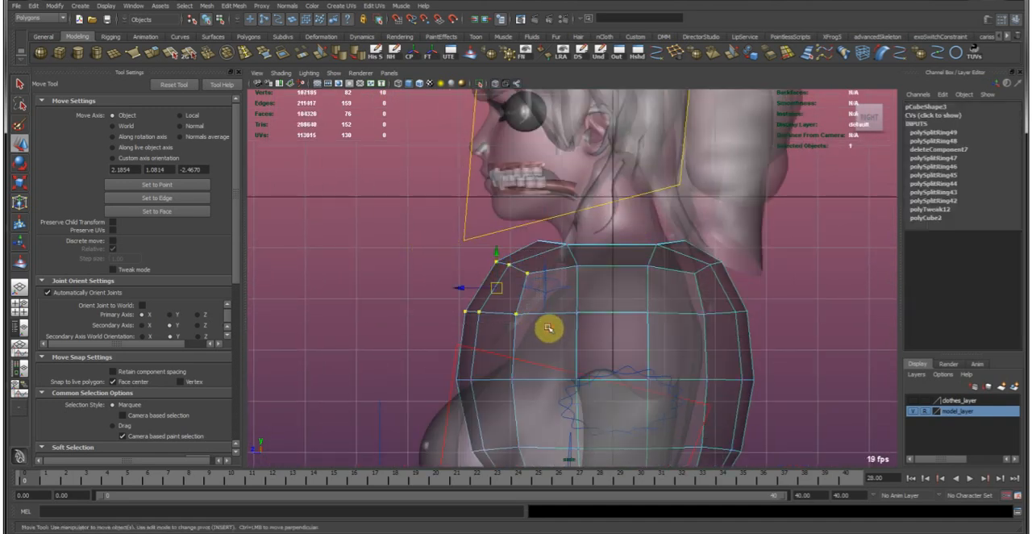
{"action": "left_click_drag", "start_coordinate": [498, 295], "coordinate": [502, 337]}
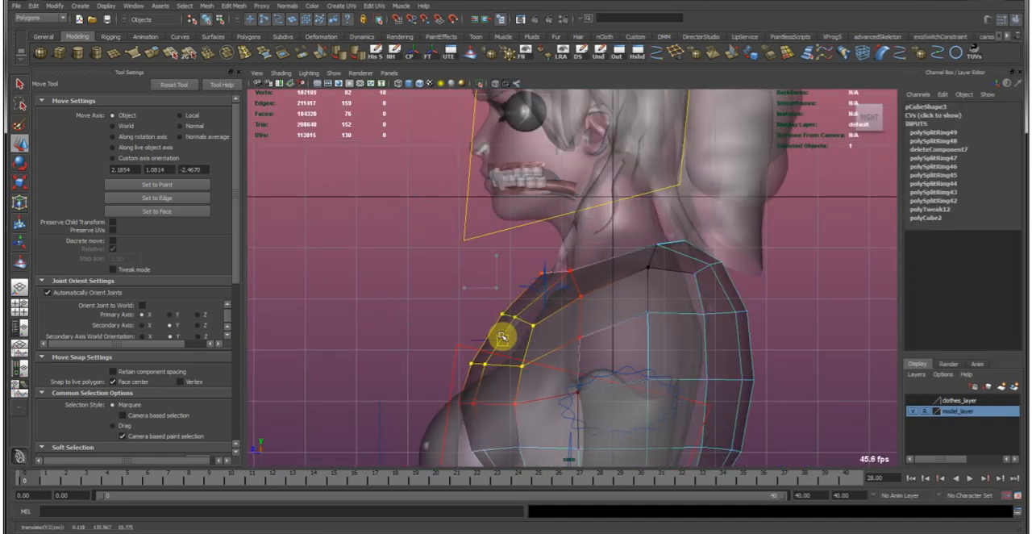
Shape the garment's front vertices around the bust and draw the lower front edge in beneath it.
{"action": "middle_click_drag", "start_coordinate": [501, 362], "coordinate": [509, 294], "text": "alt"}
{"action": "left_click_drag", "start_coordinate": [472, 361], "coordinate": [545, 422]}
{"action": "middle_click_drag", "start_coordinate": [551, 417], "coordinate": [529, 372], "text": "alt"}
{"action": "left_click_drag", "start_coordinate": [479, 338], "coordinate": [419, 386]}
{"action": "middle_click_drag", "start_coordinate": [504, 389], "coordinate": [499, 339], "text": "alt"}
{"action": "left_click_drag", "start_coordinate": [459, 338], "coordinate": [516, 409]}
{"action": "left_click_drag", "start_coordinate": [476, 361], "coordinate": [460, 398]}
{"action": "middle_click_drag", "start_coordinate": [637, 303], "coordinate": [578, 361], "text": "alt"}
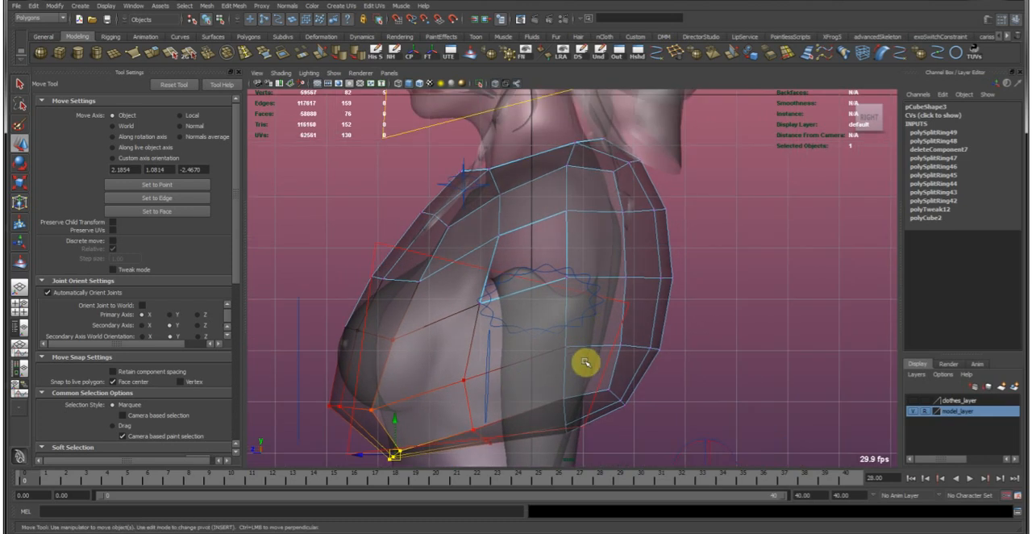
Move the garment's lower and middle back vertices inward to follow the character's back.
{"action": "left_click_drag", "start_coordinate": [610, 429], "coordinate": [670, 452]}
{"action": "left_click_drag", "start_coordinate": [601, 413], "coordinate": [573, 451]}
{"action": "left_click_drag", "start_coordinate": [593, 267], "coordinate": [727, 391]}
{"action": "left_click", "coordinate": [640, 327]}
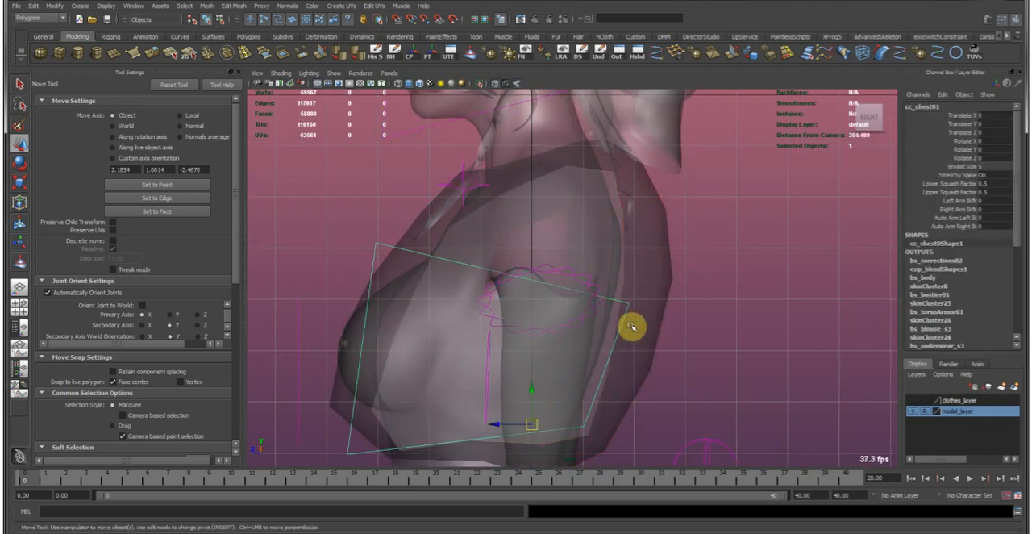
{"action": "key", "text": "ctrl+z"}
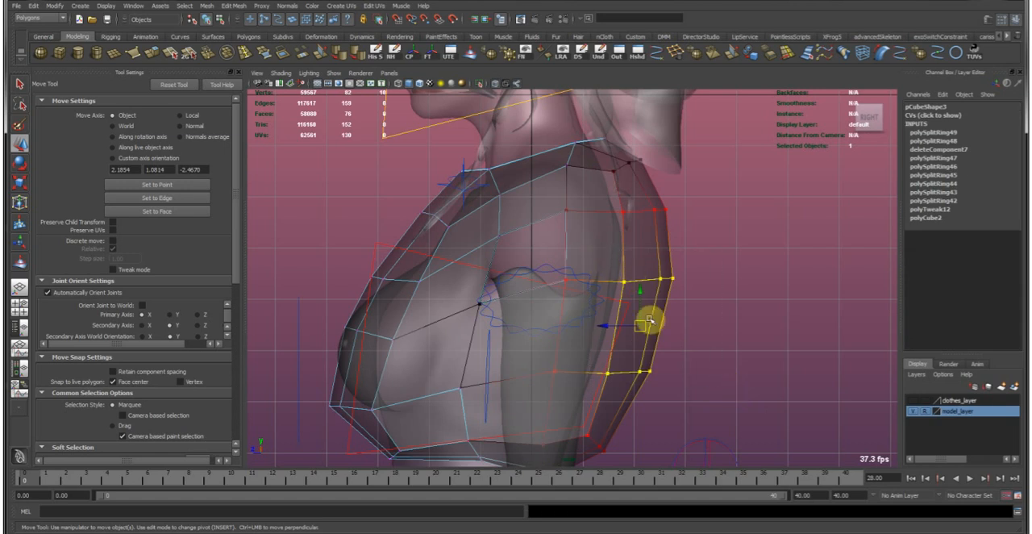
{"action": "left_click_drag", "start_coordinate": [634, 327], "coordinate": [609, 332]}
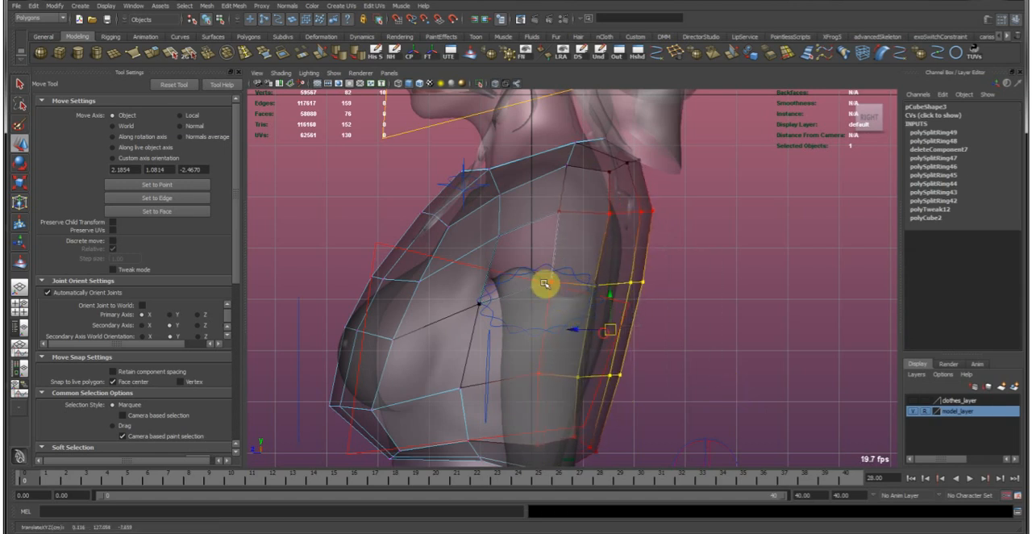
Reposition the armhole's corner vertices to fit the opening around the shoulder and armpit.
{"action": "left_click", "coordinate": [551, 280]}
{"action": "key", "text": "b"}
{"action": "mouse_move", "coordinate": [588, 288]}
{"action": "left_mouse_down"}
{"action": "mouse_move", "coordinate": [554, 289]}
{"action": "mouse_move", "coordinate": [597, 300]}
{"action": "left_mouse_up"}
{"action": "left_click", "coordinate": [556, 202]}
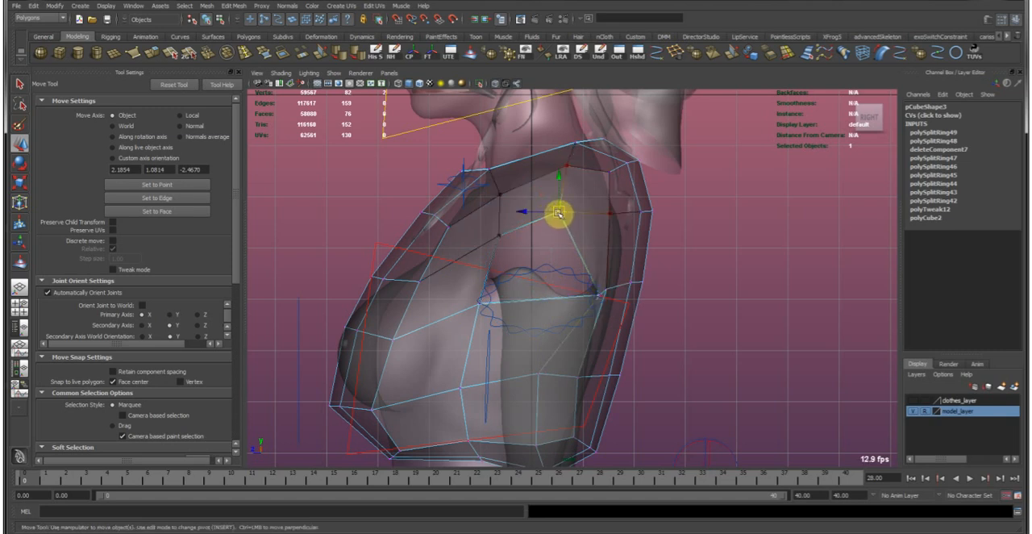
{"action": "left_click", "coordinate": [495, 215]}
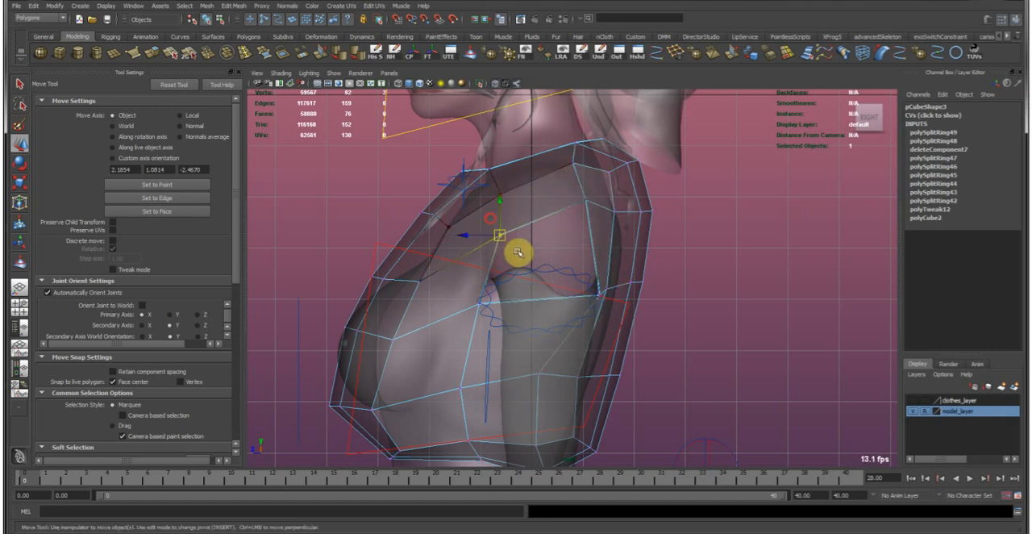
{"action": "left_click", "coordinate": [477, 302]}
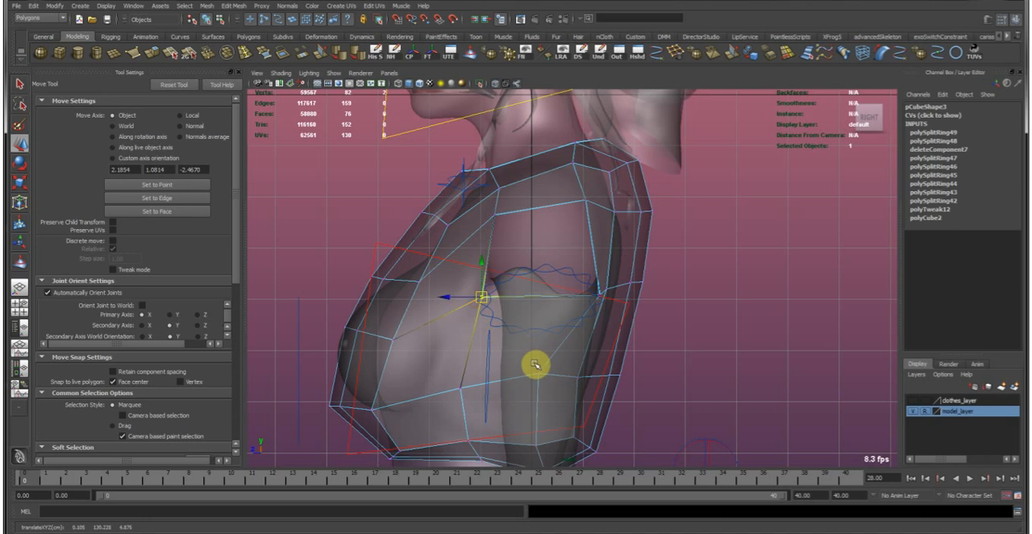
Shift the side vertices below the armhole backward and refine the rear armpit vertices.
{"action": "left_click", "coordinate": [562, 409]}
{"action": "key", "text": "e"}
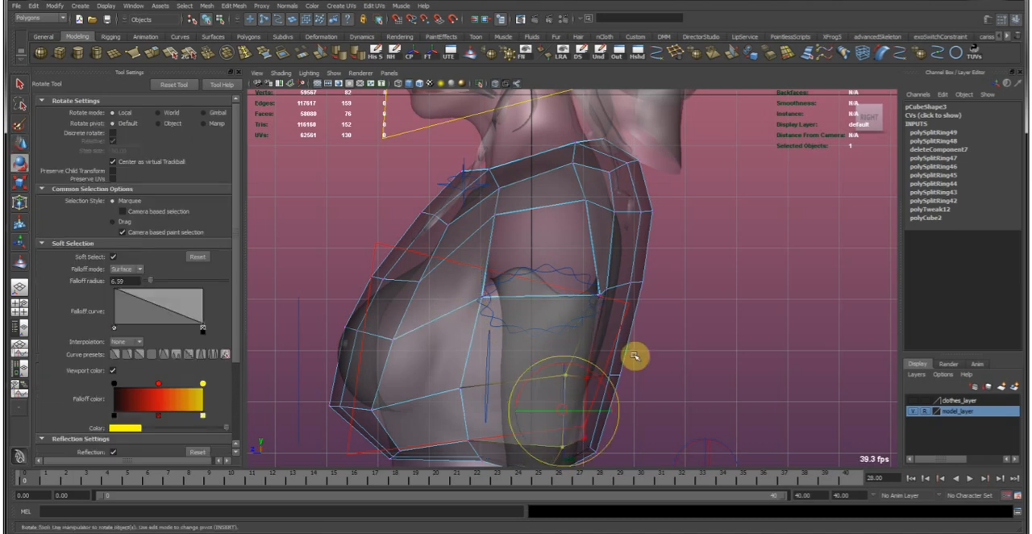
{"action": "key", "text": "w"}
{"action": "middle_click_drag", "start_coordinate": [638, 338], "coordinate": [556, 367], "text": "alt"}
{"action": "left_click_drag", "start_coordinate": [556, 367], "coordinate": [567, 377]}
{"action": "middle_click_drag", "start_coordinate": [562, 310], "coordinate": [558, 322], "text": "alt"}
{"action": "left_click_drag", "start_coordinate": [553, 295], "coordinate": [570, 320]}
{"action": "left_click_drag", "start_coordinate": [560, 308], "coordinate": [544, 393]}
{"action": "middle_click_drag", "start_coordinate": [499, 373], "coordinate": [484, 428], "text": "alt"}
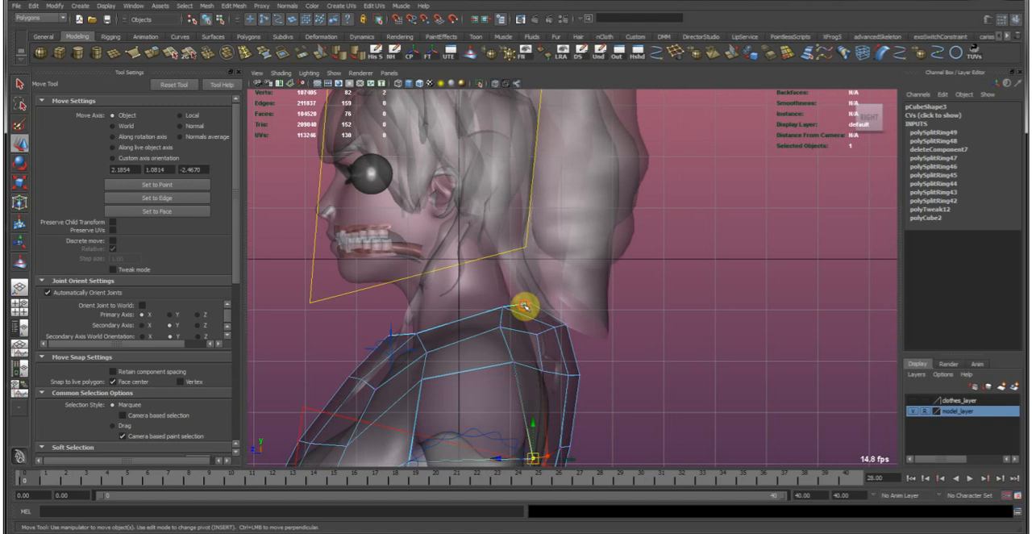
Adjust the upper-back vertices behind the neck and shoulder so they sit closer to the body.
{"action": "key", "text": "e"}
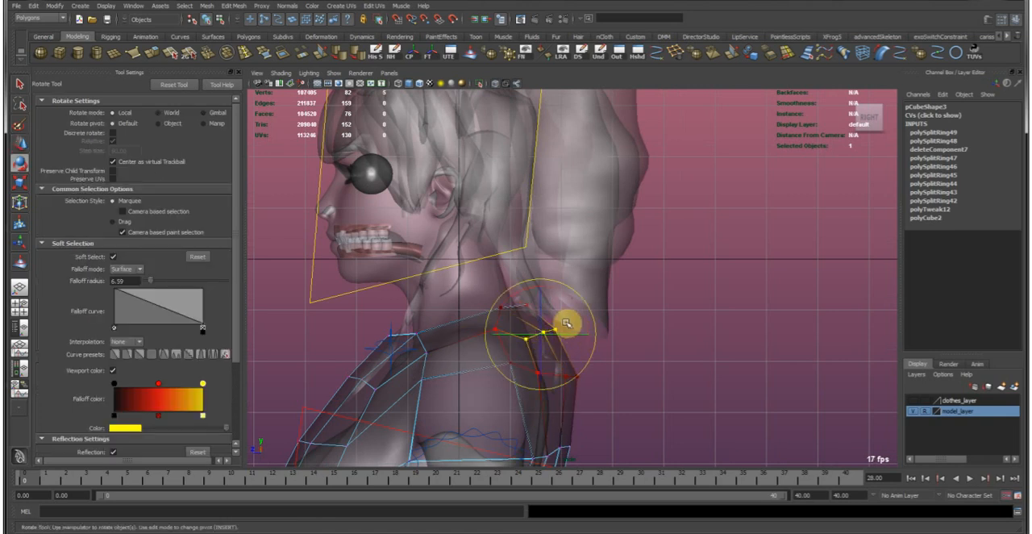
{"action": "key", "text": "r"}
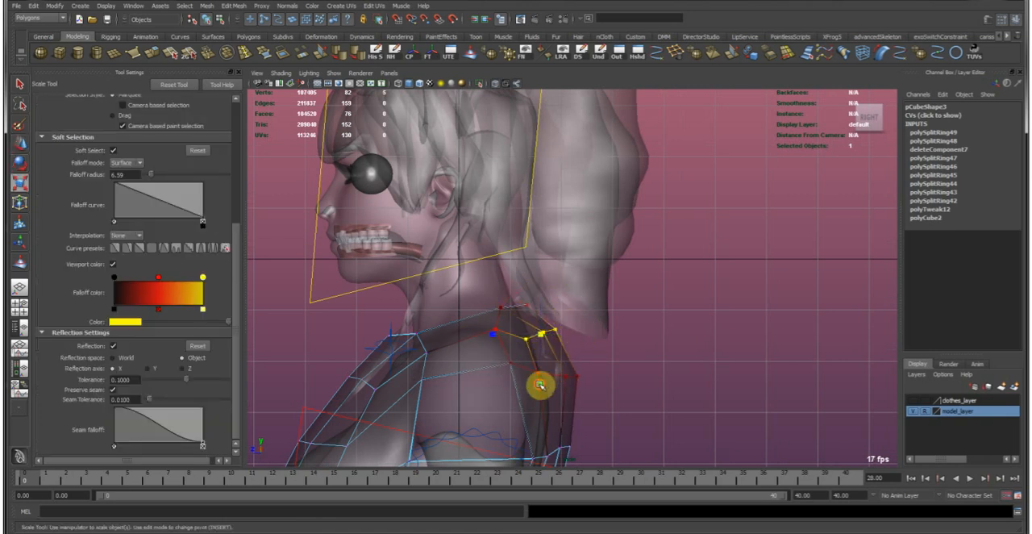
{"action": "left_click", "coordinate": [500, 333]}
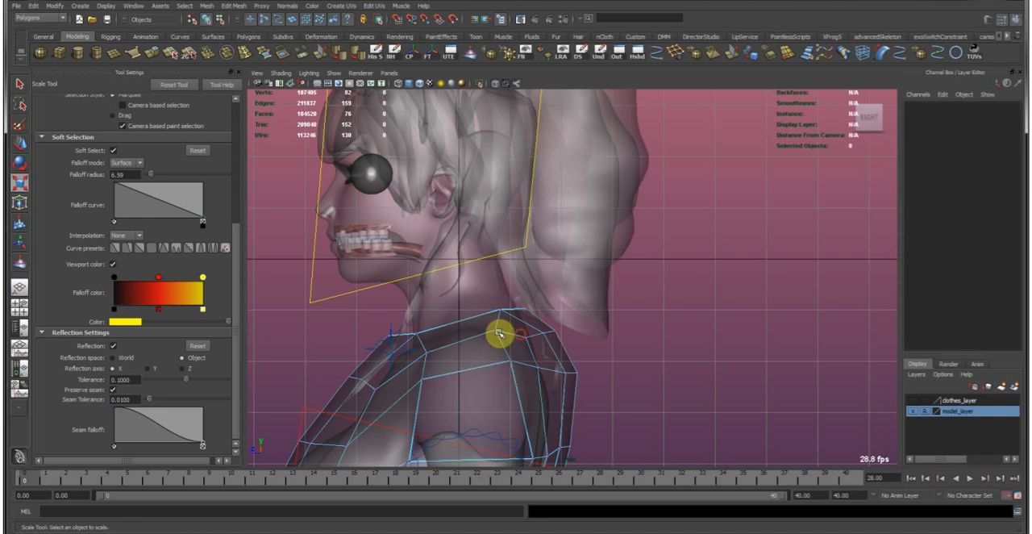
{"action": "left_click", "coordinate": [508, 334]}
{"action": "left_click_drag", "start_coordinate": [492, 334], "coordinate": [510, 333]}
{"action": "key", "text": "w"}
{"action": "left_click_drag", "start_coordinate": [541, 357], "coordinate": [555, 376]}
{"action": "right_click_drag", "start_coordinate": [591, 421], "coordinate": [564, 421], "text": "alt"}
{"action": "middle_click_drag", "start_coordinate": [564, 421], "coordinate": [537, 357], "text": "alt"}
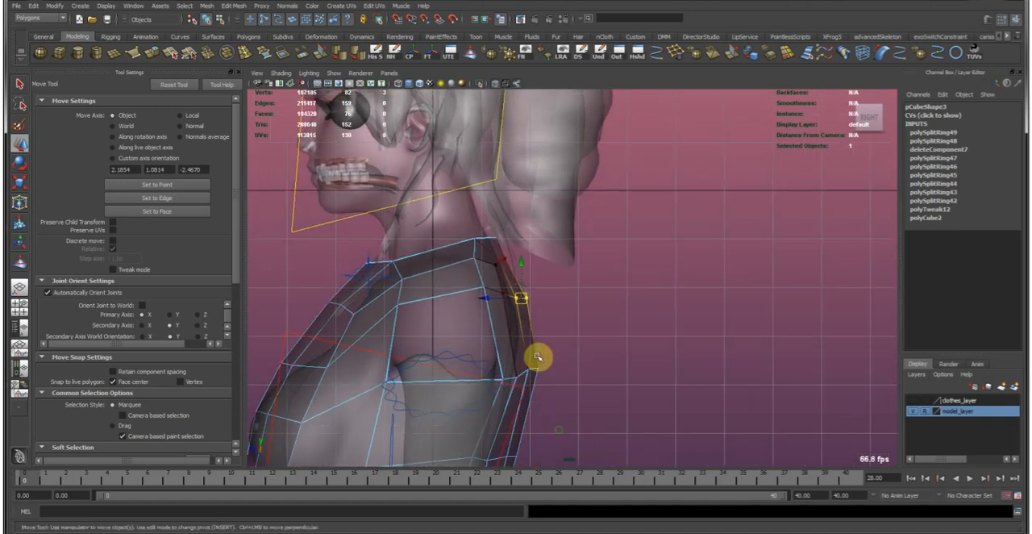
Fit the mid-back vertices to the body using soft selection with a falloff radius of 13.97.
{"action": "mouse_move", "coordinate": [536, 369]}
{"action": "left_mouse_down"}
{"action": "mouse_move", "coordinate": [563, 372]}
{"action": "mouse_move", "coordinate": [542, 367]}
{"action": "left_mouse_up"}
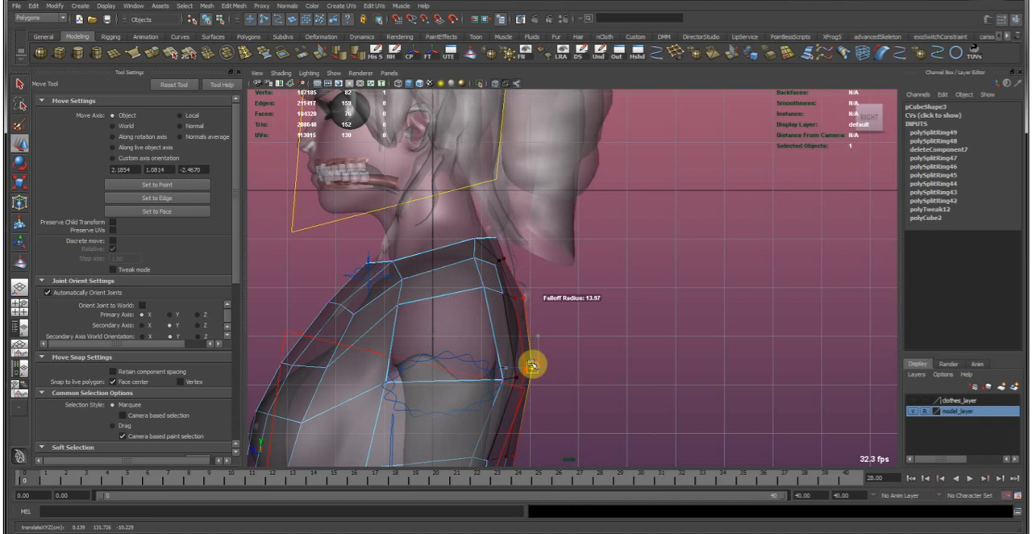
{"action": "middle_click_drag", "start_coordinate": [568, 446], "coordinate": [603, 316], "text": "alt"}
{"action": "mouse_move", "coordinate": [518, 386]}
{"action": "left_mouse_down"}
{"action": "mouse_move", "coordinate": [534, 406]}
{"action": "mouse_move", "coordinate": [518, 395]}
{"action": "left_mouse_up"}
Reposition the foremost lower bust vertices and the upper-chest vertices to refine the garment's front profile.
{"action": "middle_click_drag", "start_coordinate": [466, 358], "coordinate": [585, 409], "text": "alt"}
{"action": "left_click_drag", "start_coordinate": [390, 317], "coordinate": [405, 394]}
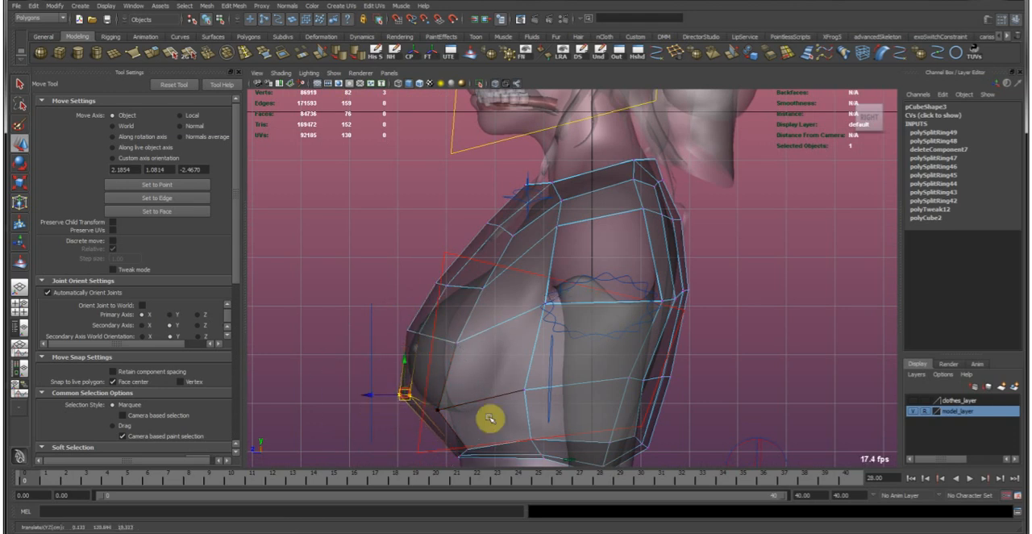
{"action": "right_click_drag", "start_coordinate": [473, 412], "coordinate": [493, 417], "text": "alt"}
{"action": "middle_click_drag", "start_coordinate": [493, 418], "coordinate": [487, 399], "text": "alt"}
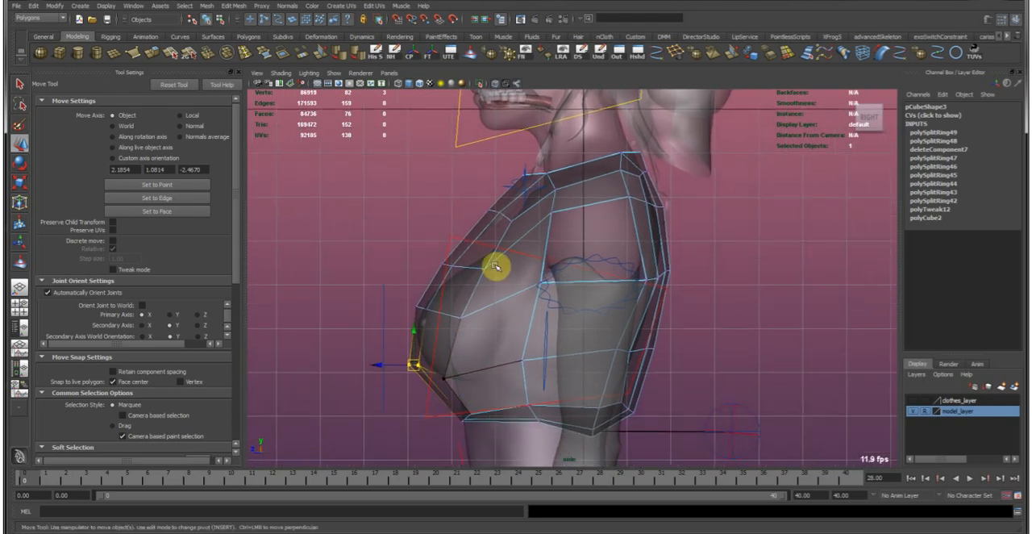
{"action": "middle_click_drag", "start_coordinate": [500, 229], "coordinate": [438, 301], "text": "alt"}
{"action": "left_click", "coordinate": [481, 313]}
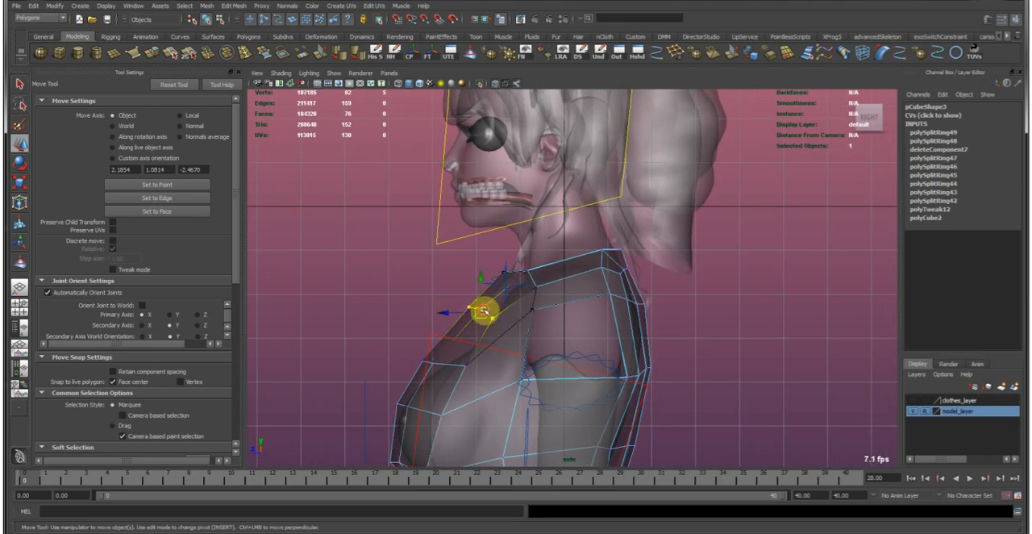
In the perspective view, delete the four faces at the centre of the upper chest to open a square neckline.
{"action": "key", "text": "space"}
{"action": "key", "text": "space"}
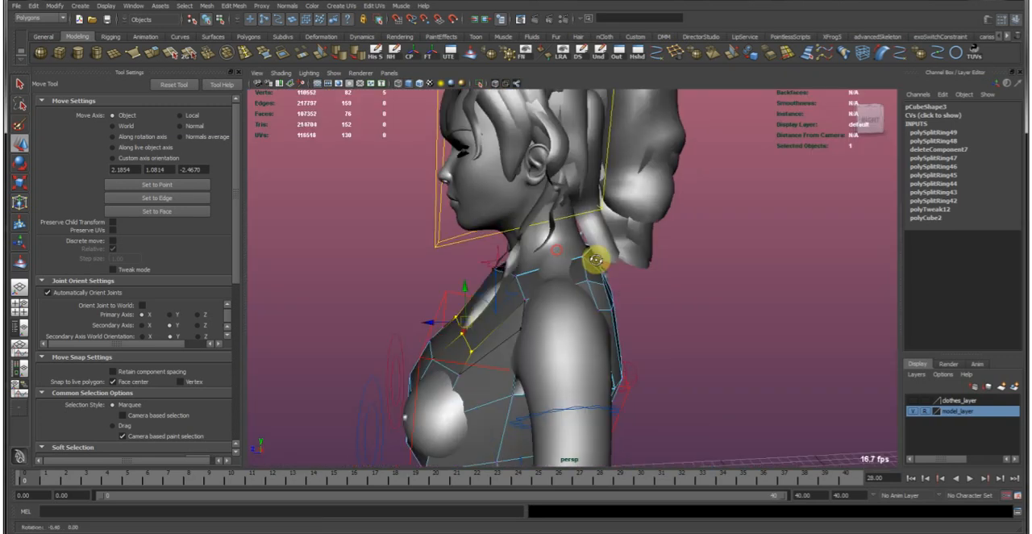
{"action": "left_click_drag", "start_coordinate": [595, 259], "coordinate": [514, 372], "text": "alt"}
{"action": "left_click", "coordinate": [468, 346]}
{"action": "left_click", "coordinate": [508, 351], "text": "shift"}
{"action": "left_click", "coordinate": [502, 394], "text": "shift"}
{"action": "left_click", "coordinate": [463, 398], "text": "shift"}
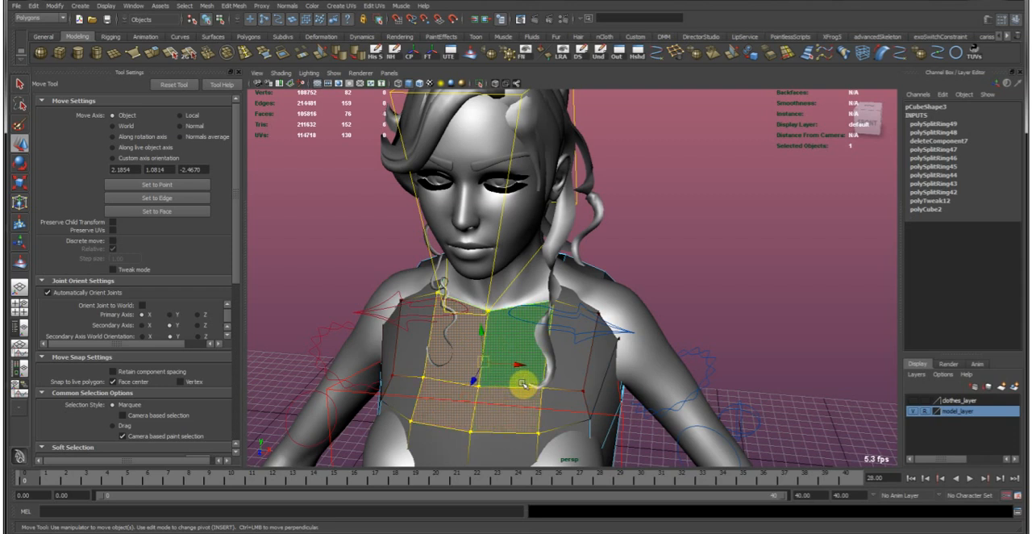
{"action": "key", "text": "Delete"}
{"action": "left_click", "coordinate": [675, 286]}
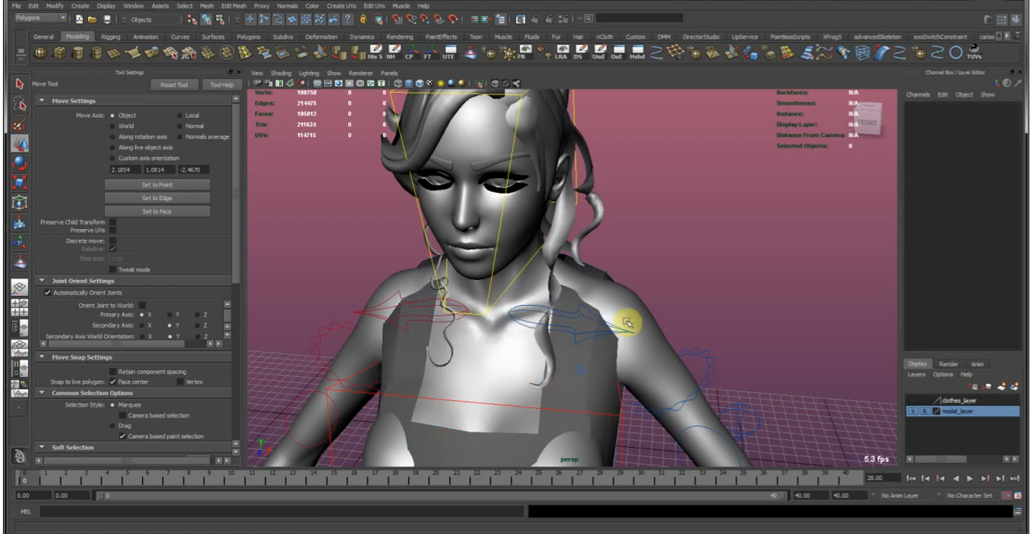
Reposition the garment's shoulder vertices at the top of the armhole to fit the body.
{"action": "left_click", "coordinate": [583, 361]}
{"action": "left_click_drag", "start_coordinate": [612, 340], "coordinate": [514, 319], "text": "alt"}
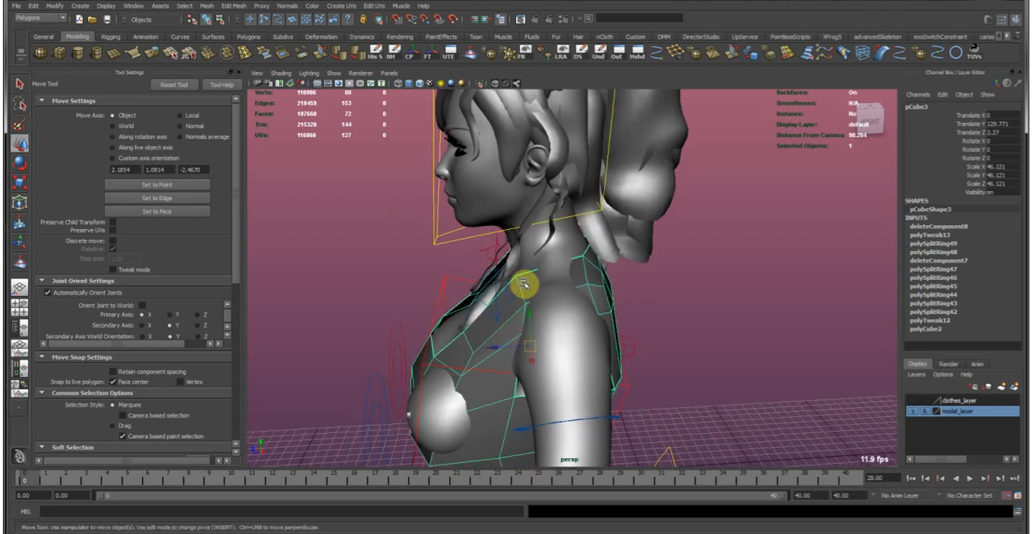
{"action": "right_click_drag", "start_coordinate": [525, 286], "coordinate": [526, 320]}
{"action": "left_click", "coordinate": [530, 290]}
{"action": "left_click_drag", "start_coordinate": [561, 290], "coordinate": [597, 329], "text": "alt"}
{"action": "mouse_move", "coordinate": [560, 296]}
{"action": "left_mouse_down", "text": "alt"}
{"action": "mouse_move", "coordinate": [575, 288]}
{"action": "mouse_move", "coordinate": [578, 249]}
{"action": "mouse_move", "coordinate": [581, 293]}
{"action": "mouse_move", "coordinate": [680, 302]}
{"action": "mouse_move", "coordinate": [647, 274]}
{"action": "mouse_move", "coordinate": [564, 292]}
{"action": "mouse_move", "coordinate": [583, 302]}
{"action": "mouse_move", "coordinate": [565, 295]}
{"action": "left_mouse_up", "text": "alt"}
{"action": "right_click_drag", "start_coordinate": [565, 295], "coordinate": [486, 212]}
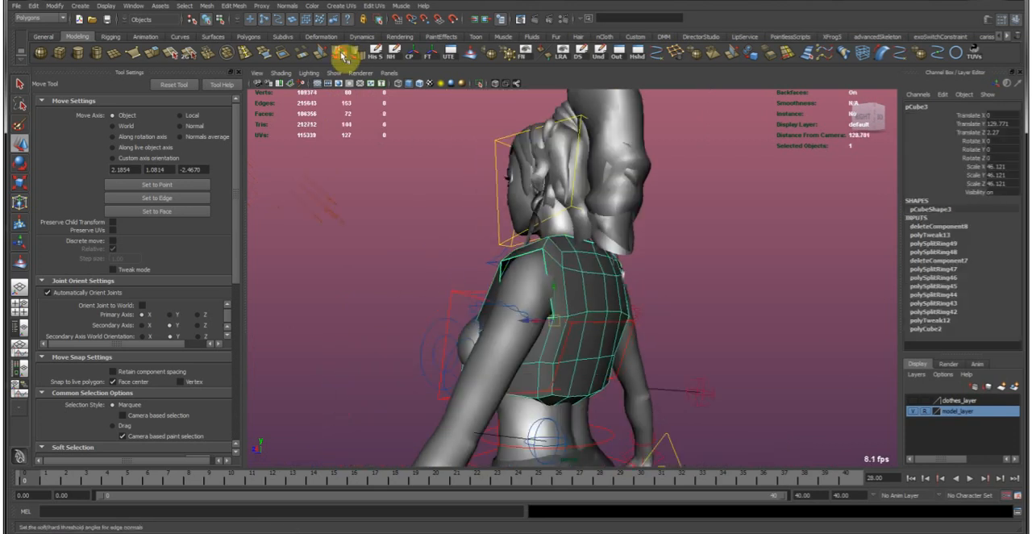
Soften the edge normals of the upper-body garment so its surface shades smoothly.
{"action": "left_click", "coordinate": [342, 55]}
{"action": "left_click", "coordinate": [371, 251]}
{"action": "key", "text": "w"}
{"action": "left_click_drag", "start_coordinate": [645, 300], "coordinate": [488, 308], "text": "alt"}
{"action": "left_click_drag", "start_coordinate": [603, 341], "coordinate": [903, 350], "text": "alt"}
In the front view, pull the garment's side vertices below the armholes and beside the bust inward toward the body contour.
{"action": "key", "text": "space"}
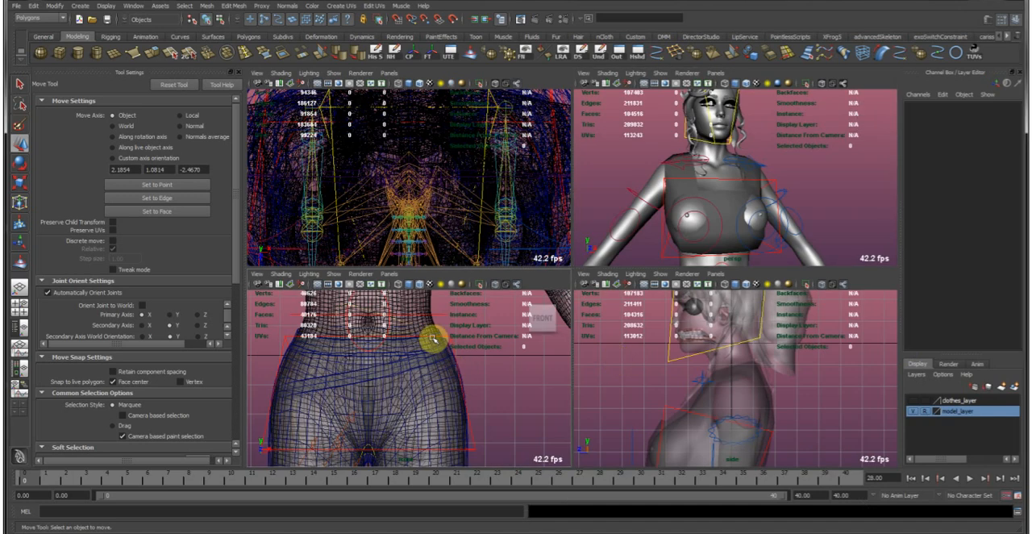
{"action": "key", "text": "space"}
{"action": "middle_click_drag", "start_coordinate": [555, 138], "coordinate": [525, 325], "text": "alt"}
{"action": "left_click", "coordinate": [571, 295]}
{"action": "right_click_drag", "start_coordinate": [573, 293], "coordinate": [593, 254], "text": "alt"}
{"action": "middle_click_drag", "start_coordinate": [582, 222], "coordinate": [531, 340], "text": "alt"}
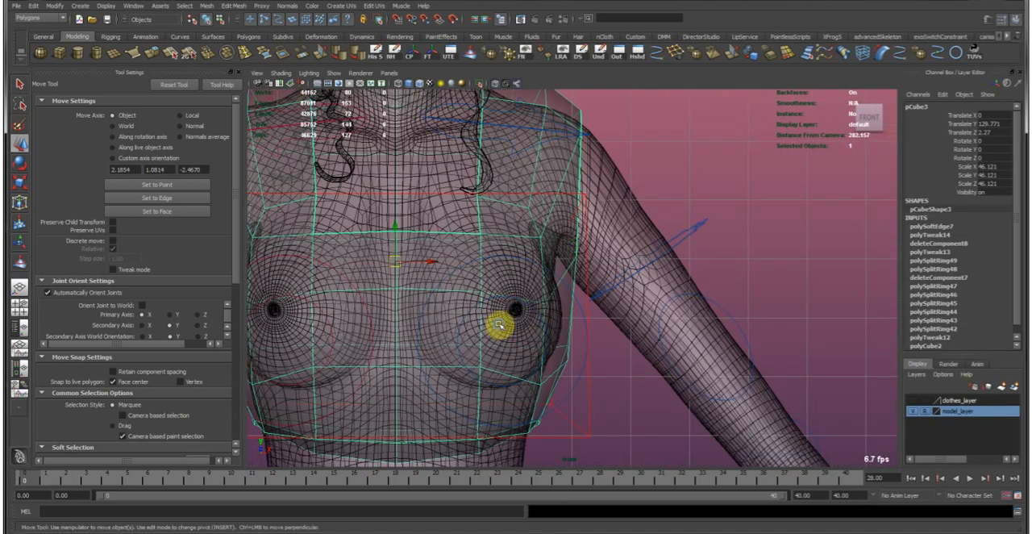
{"action": "left_click_drag", "start_coordinate": [530, 342], "coordinate": [553, 267], "text": "alt"}
{"action": "right_click_drag", "start_coordinate": [519, 266], "coordinate": [518, 265]}
{"action": "middle_click_drag", "start_coordinate": [546, 257], "coordinate": [517, 274], "text": "alt"}
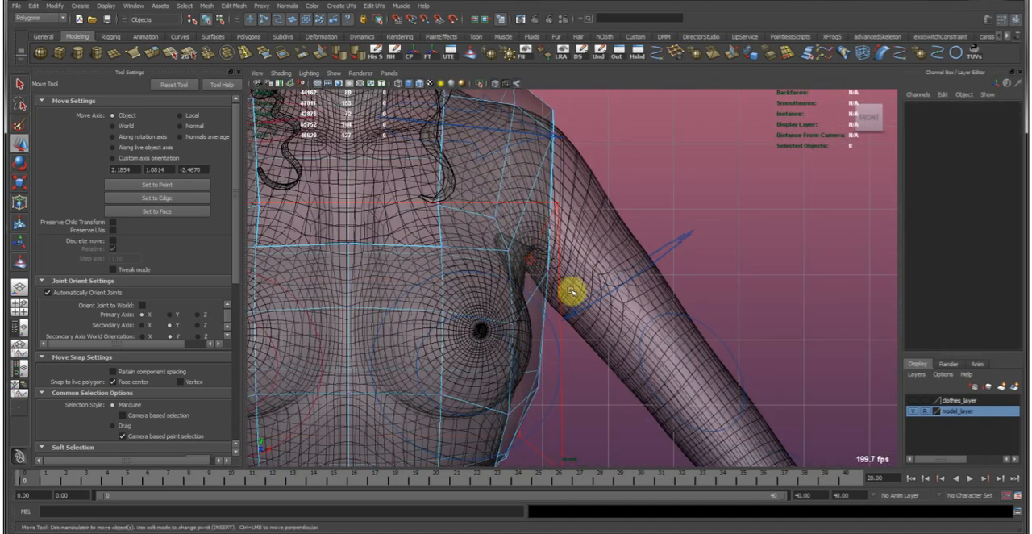
{"action": "left_click", "coordinate": [550, 270]}
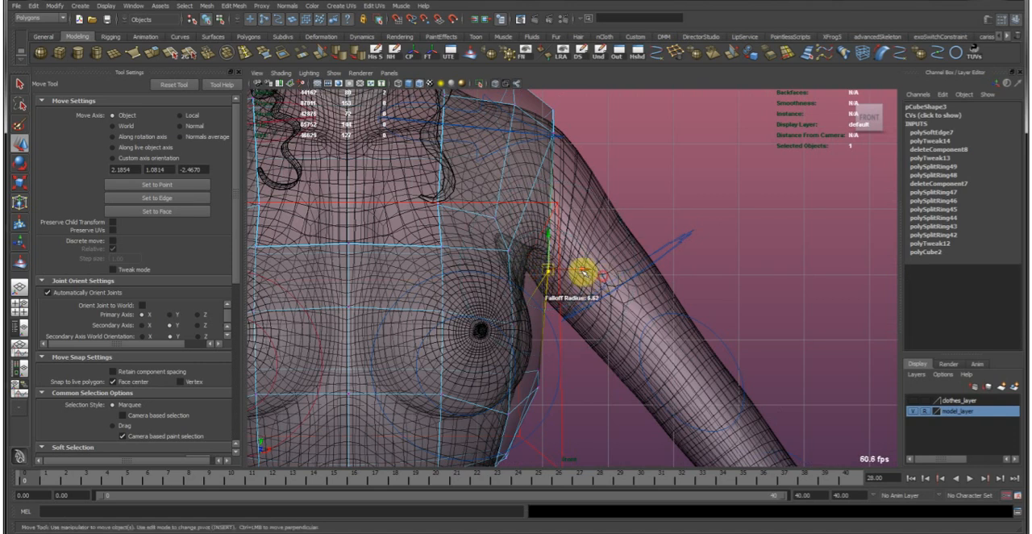
{"action": "middle_click_drag", "start_coordinate": [535, 325], "coordinate": [599, 359], "text": "alt"}
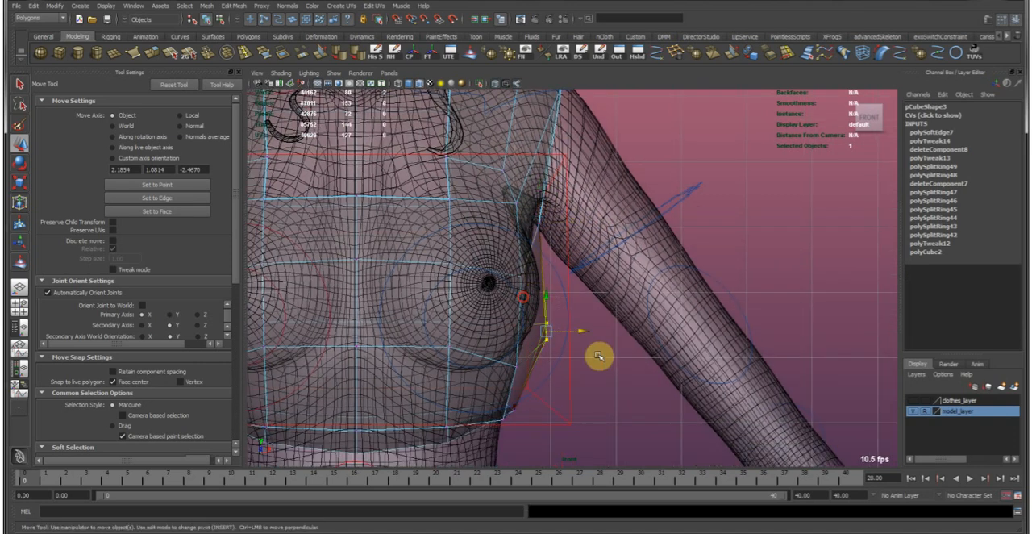
{"action": "left_click_drag", "start_coordinate": [488, 312], "coordinate": [617, 377]}
{"action": "middle_click_drag", "start_coordinate": [615, 376], "coordinate": [593, 372]}
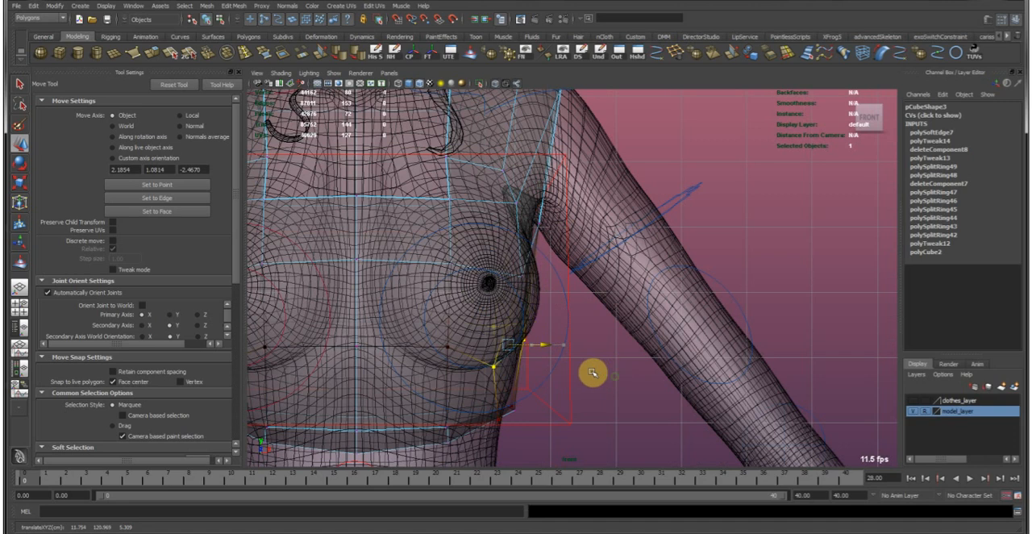
Fit the lower side vertices along the garment's bottom edge to the waist, and return to the perspective view.
{"action": "middle_click_drag", "start_coordinate": [537, 404], "coordinate": [567, 365], "text": "alt"}
{"action": "left_click_drag", "start_coordinate": [522, 353], "coordinate": [576, 396]}
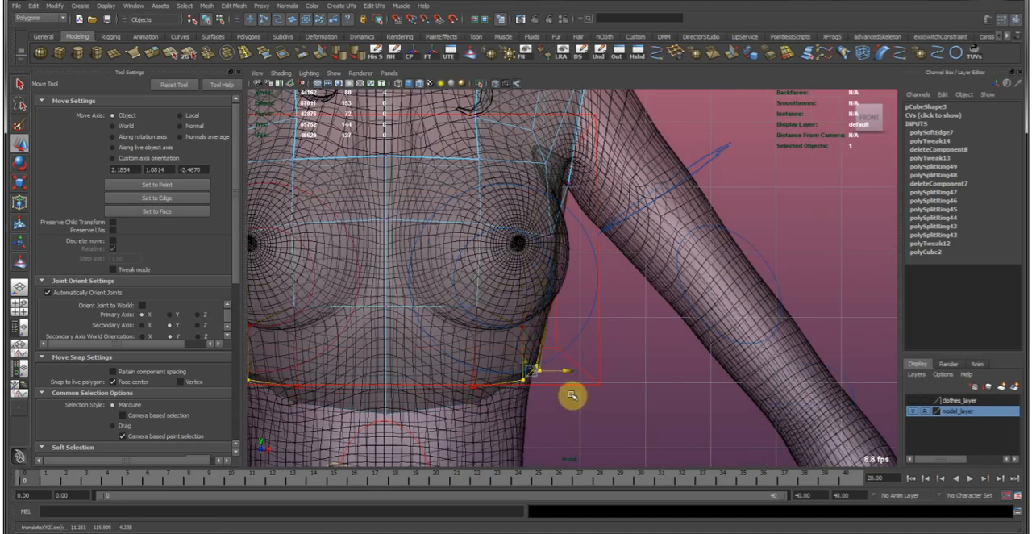
{"action": "middle_click_drag", "start_coordinate": [523, 389], "coordinate": [599, 458], "text": "alt"}
{"action": "right_click_drag", "start_coordinate": [599, 458], "coordinate": [576, 400], "text": "alt"}
{"action": "middle_click_drag", "start_coordinate": [478, 413], "coordinate": [493, 352], "text": "alt"}
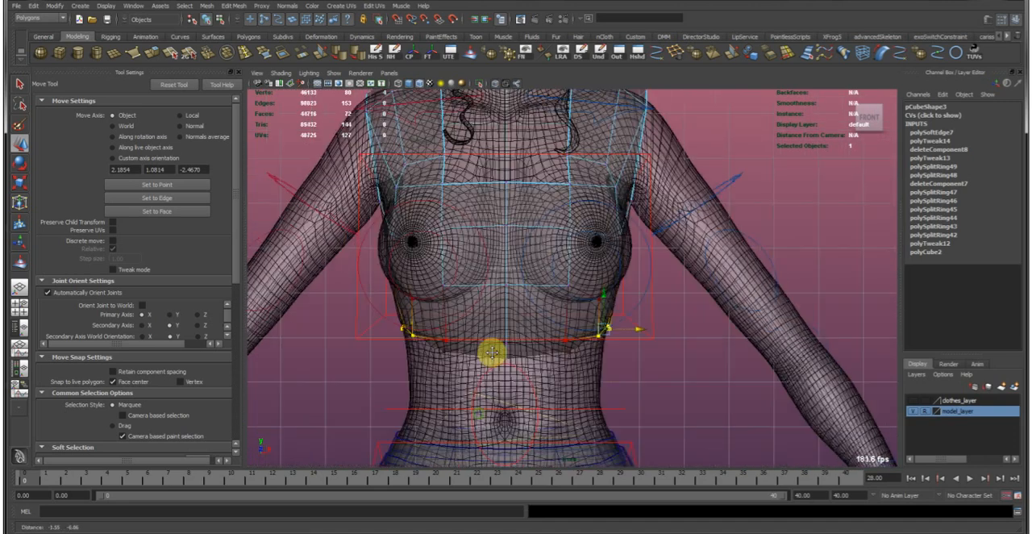
{"action": "key", "text": "space"}
{"action": "key", "text": "space"}
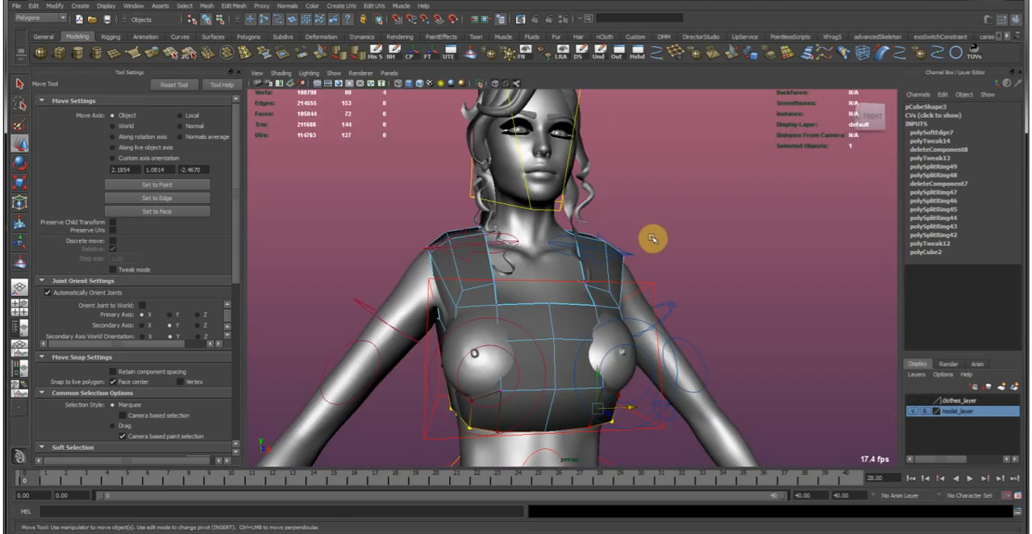
Return to object mode, and hide the model_layer and the rig's control curves to isolate the garments.
{"action": "key", "text": "F8"}
{"action": "left_click", "coordinate": [913, 413]}
{"action": "left_click_drag", "start_coordinate": [699, 300], "coordinate": [583, 258], "text": "alt"}
{"action": "middle_click_drag", "start_coordinate": [583, 259], "coordinate": [565, 299], "text": "alt"}
{"action": "right_click_drag", "start_coordinate": [565, 299], "coordinate": [563, 300], "text": "alt"}
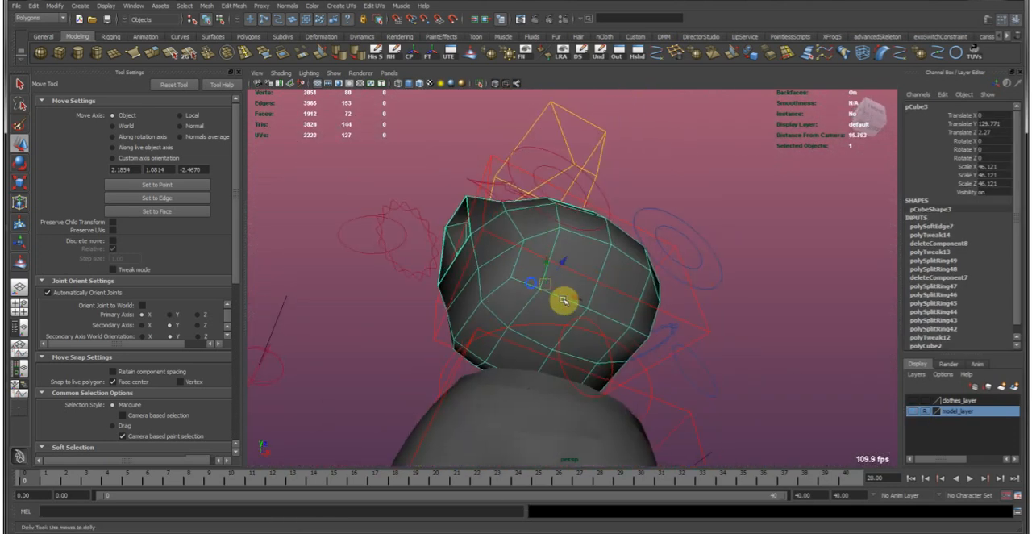
{"action": "left_click_drag", "start_coordinate": [564, 300], "coordinate": [458, 343], "text": "alt"}
{"action": "right_click_drag", "start_coordinate": [456, 345], "coordinate": [453, 357]}
{"action": "right_click_drag", "start_coordinate": [454, 311], "coordinate": [457, 331]}
{"action": "left_click", "coordinate": [346, 74]}
{"action": "left_click", "coordinate": [350, 115]}
Delete eight faces closing off the underside of the upper-body garment.
{"action": "left_click", "coordinate": [451, 367]}
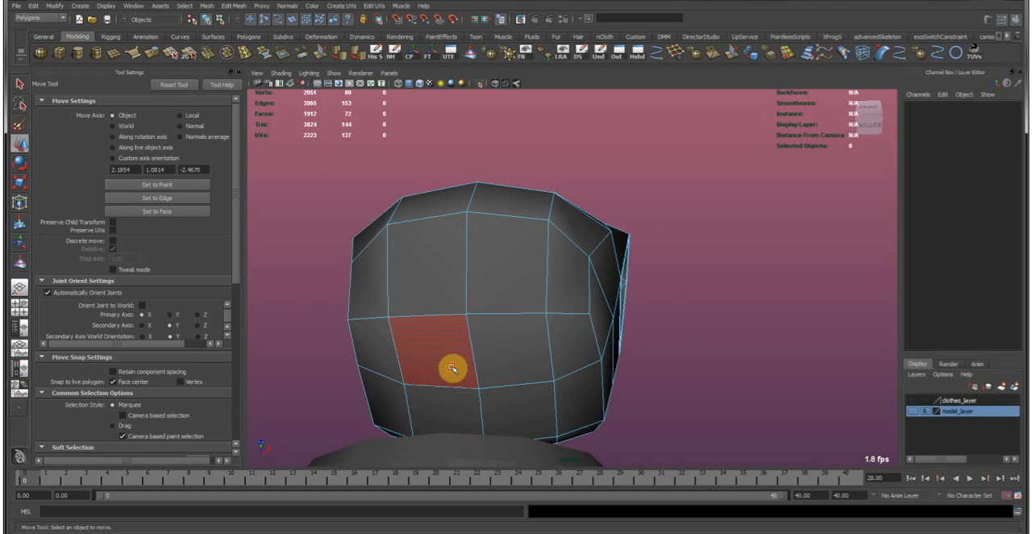
{"action": "left_click", "coordinate": [452, 368]}
{"action": "left_click", "coordinate": [490, 360], "text": "shift"}
{"action": "left_click", "coordinate": [493, 413], "text": "shift"}
{"action": "left_click", "coordinate": [459, 410], "text": "shift"}
{"action": "left_click_drag", "start_coordinate": [541, 370], "coordinate": [607, 291], "text": "alt"}
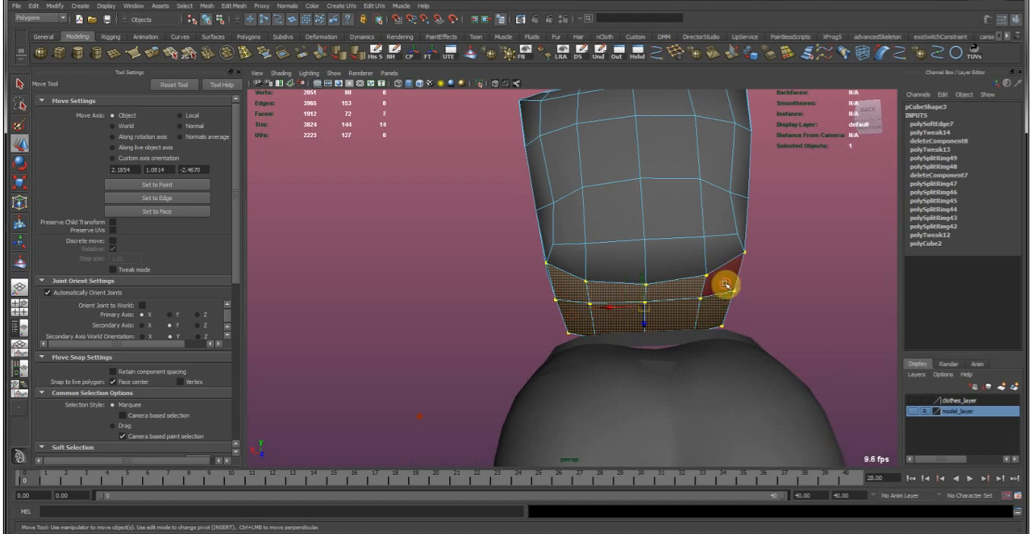
{"action": "left_click_drag", "start_coordinate": [721, 286], "coordinate": [730, 265], "text": "alt"}
{"action": "left_click", "coordinate": [655, 360]}
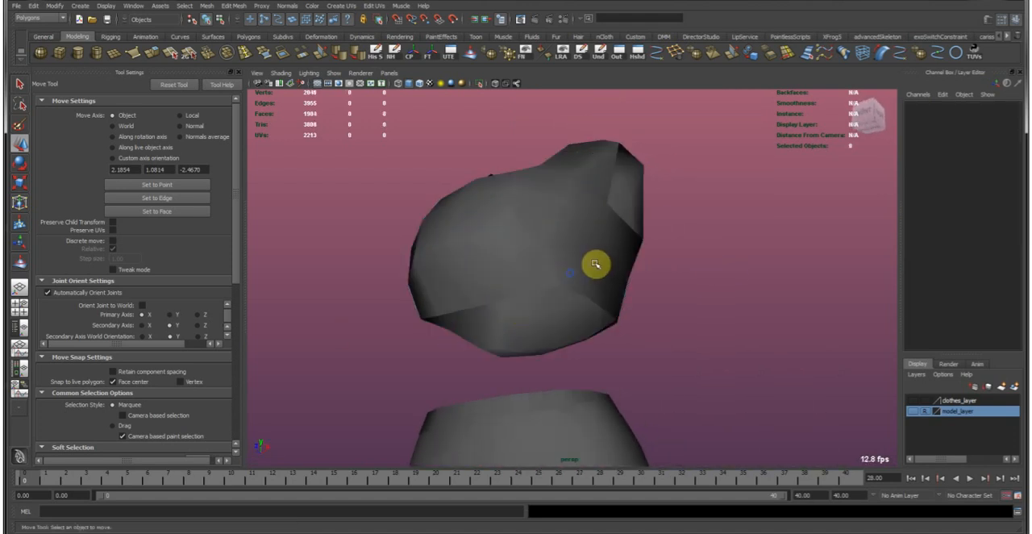
Delete the four leftover faces hanging below the garment's bottom edge to leave the waist fully open.
{"action": "left_click", "coordinate": [622, 270]}
{"action": "left_click_drag", "start_coordinate": [622, 270], "coordinate": [836, 264], "text": "alt"}
{"action": "scroll", "coordinate": [700, 322], "scroll_direction": "up", "scroll_amount": 5}
{"action": "left_click_drag", "start_coordinate": [701, 322], "coordinate": [502, 307], "text": "alt"}
{"action": "right_click_drag", "start_coordinate": [554, 304], "coordinate": [557, 322]}
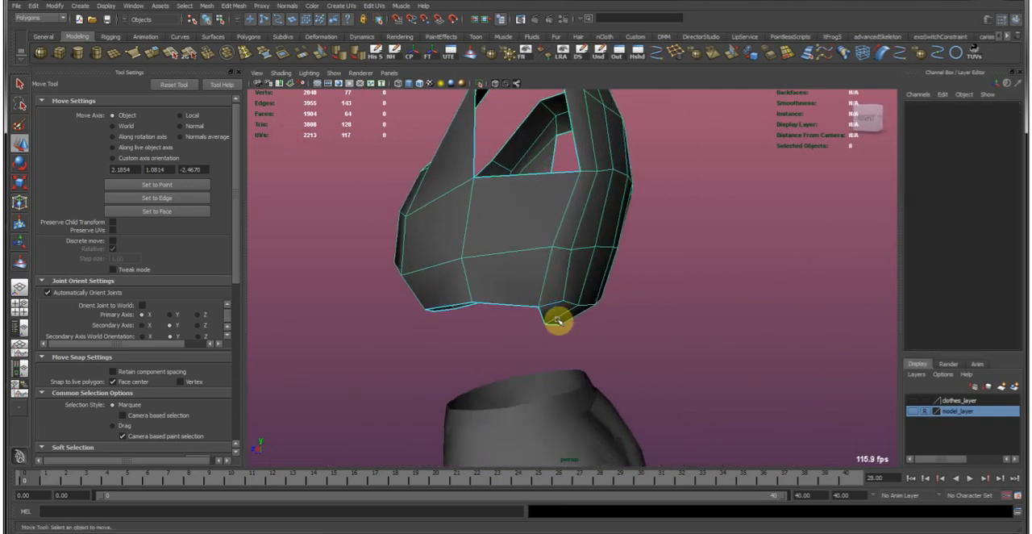
{"action": "left_click_drag", "start_coordinate": [557, 323], "coordinate": [539, 313], "text": "alt"}
{"action": "left_click_drag", "start_coordinate": [639, 338], "coordinate": [643, 338]}
{"action": "left_click_drag", "start_coordinate": [643, 339], "coordinate": [627, 250], "text": "alt"}
{"action": "key", "text": "Delete"}
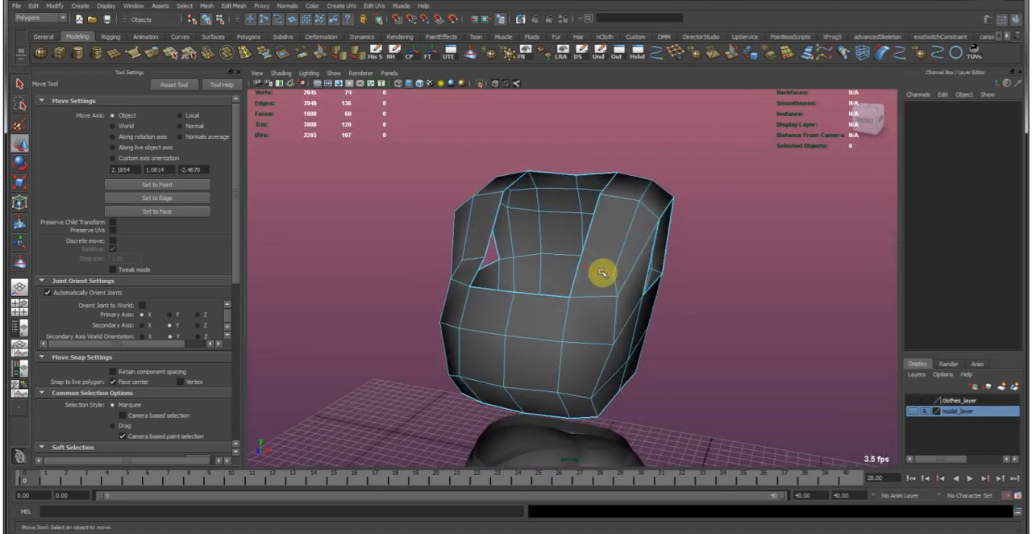
Select the edges running up the front straps, over the shoulders and down both sides of the back.
{"action": "left_click", "coordinate": [603, 273]}
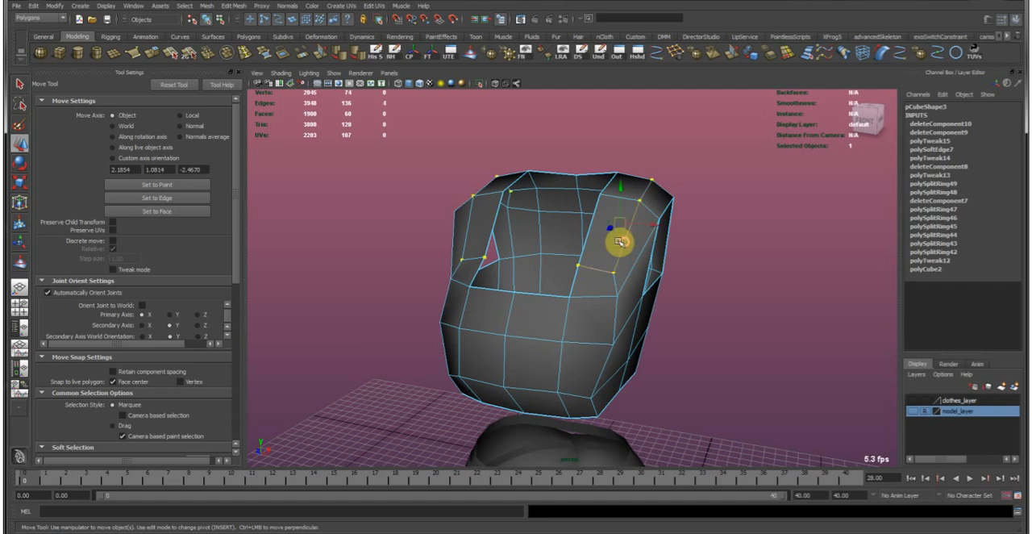
{"action": "left_click_drag", "start_coordinate": [472, 207], "coordinate": [553, 284], "text": "alt"}
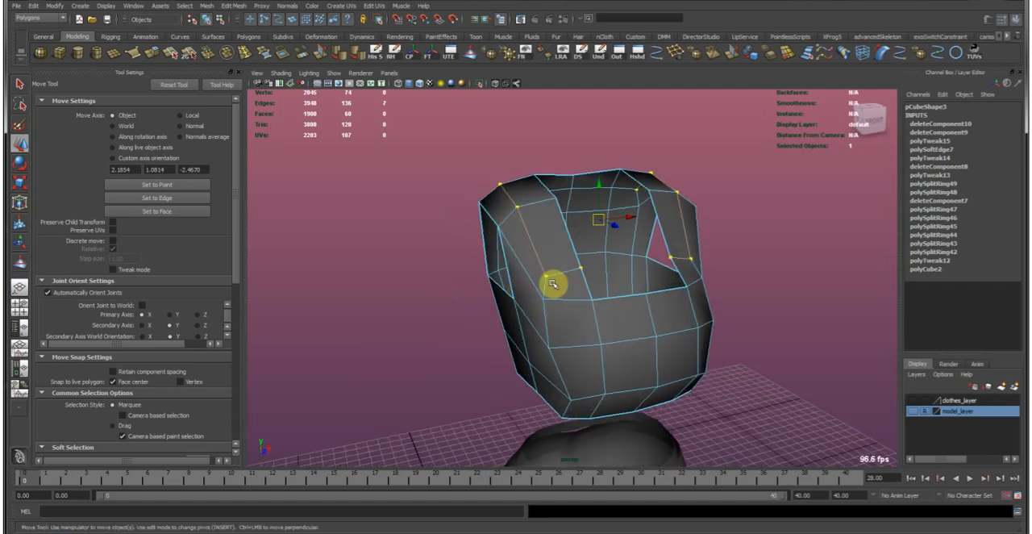
{"action": "left_click", "coordinate": [711, 265], "text": "shift"}
{"action": "left_click_drag", "start_coordinate": [695, 269], "coordinate": [524, 311], "text": "alt"}
{"action": "left_click", "coordinate": [494, 325], "text": "shift"}
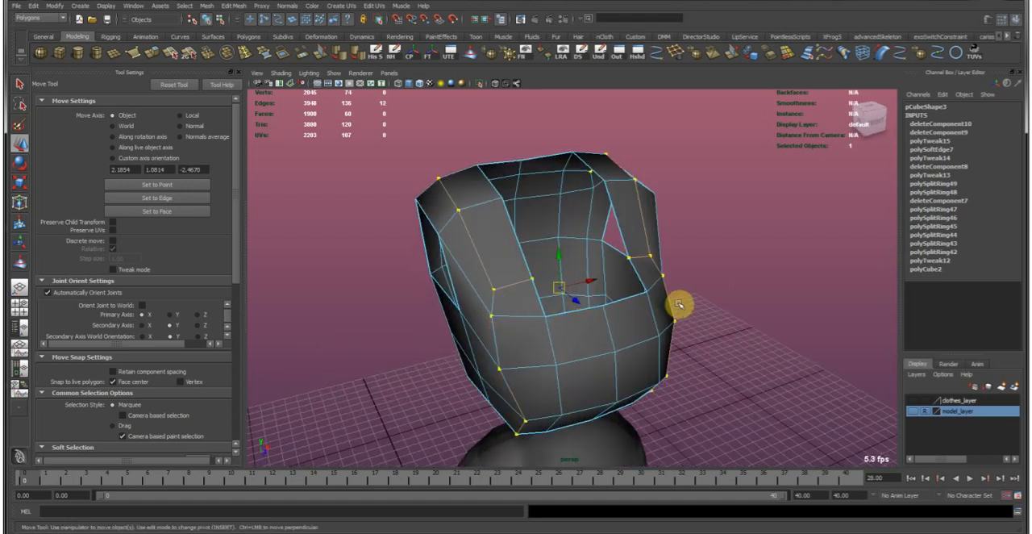
{"action": "left_click", "coordinate": [666, 295], "text": "shift"}
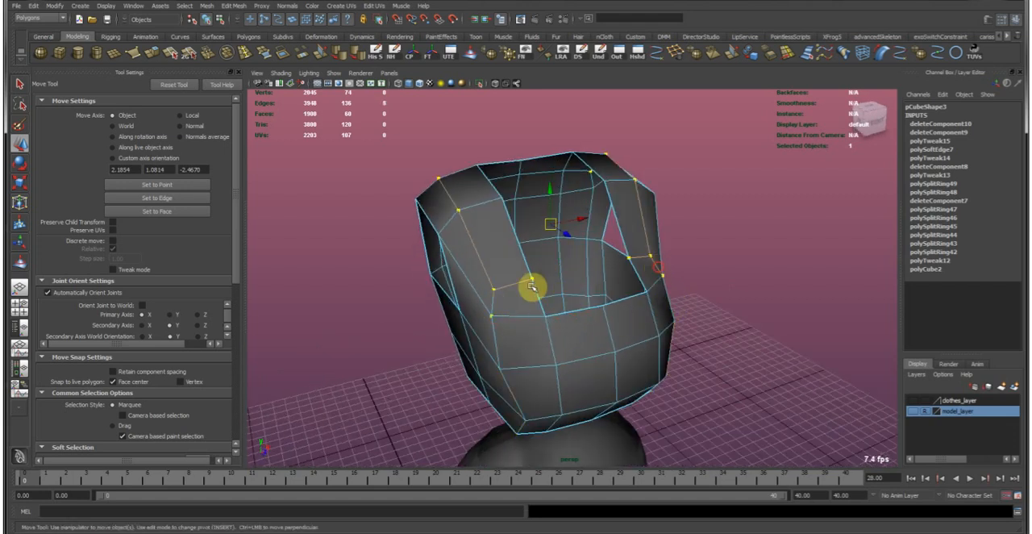
{"action": "left_click_drag", "start_coordinate": [544, 269], "coordinate": [675, 298], "text": "alt"}
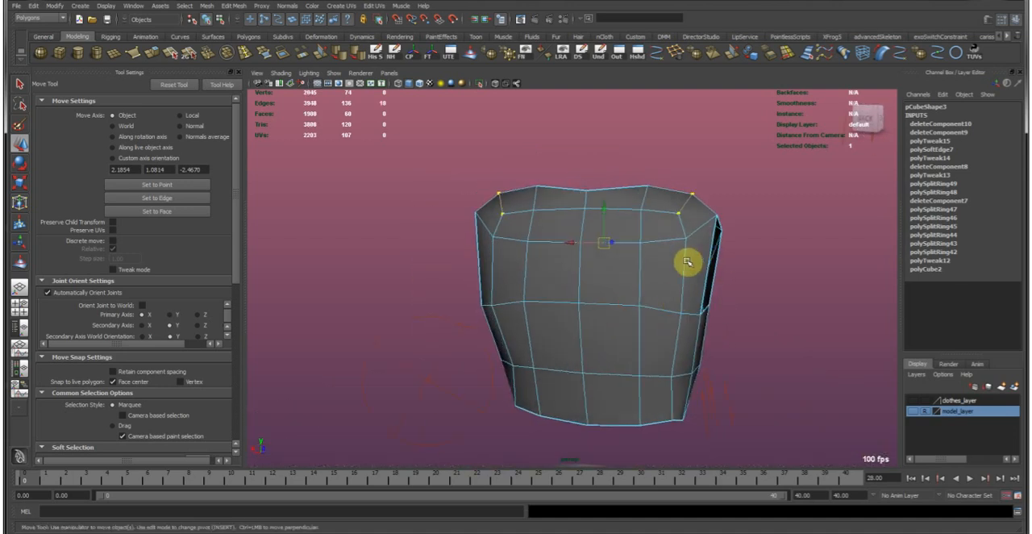
{"action": "double_click", "coordinate": [684, 261], "text": "shift"}
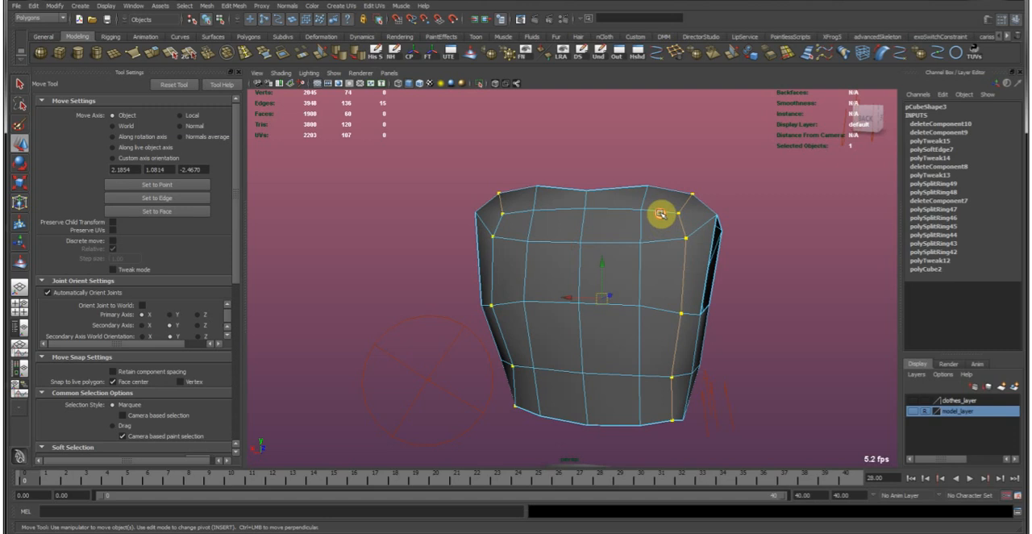
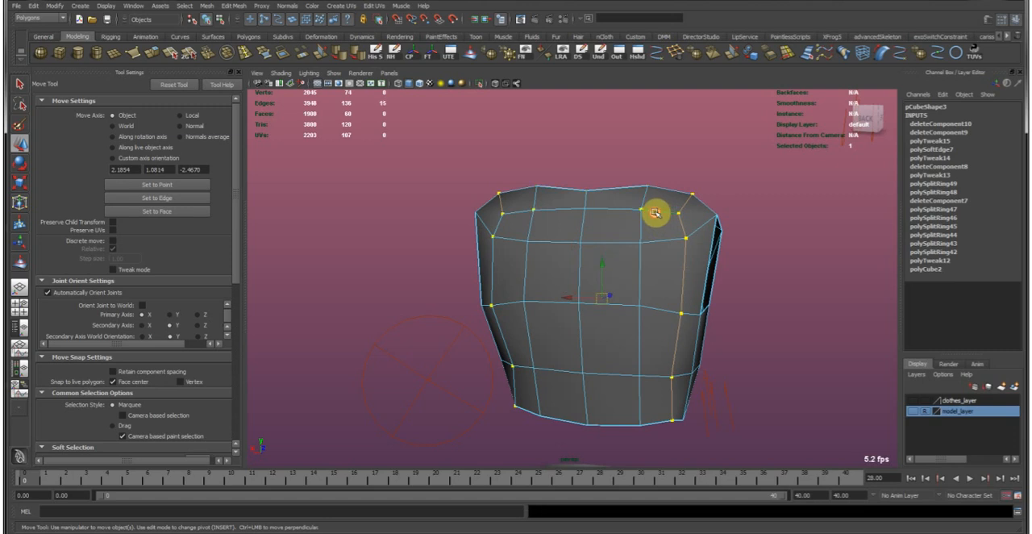
Delete the selected edges along the straps and back, along with the horizontal row of edges across the upper back.
{"action": "left_click", "coordinate": [680, 55]}
{"action": "left_click_drag", "start_coordinate": [482, 246], "coordinate": [705, 253], "text": "alt"}
{"action": "key", "text": "ctrl+Delete"}
{"action": "key", "text": "w"}
{"action": "left_click_drag", "start_coordinate": [691, 356], "coordinate": [525, 274], "text": "alt"}
Isolate the garment, insert a horizontal edge loop across its upper back, and adjust the loop's position.
{"action": "key", "text": "shift+i"}
{"action": "left_click", "coordinate": [244, 53]}
{"action": "left_click", "coordinate": [520, 285]}
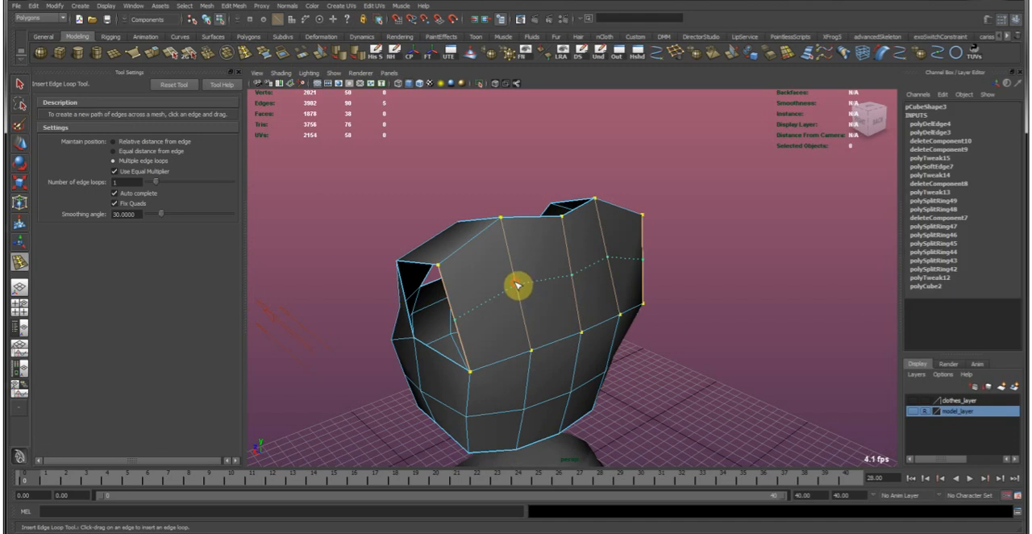
{"action": "key", "text": "w"}
{"action": "left_click_drag", "start_coordinate": [559, 272], "coordinate": [604, 242], "text": "alt"}
{"action": "key", "text": "g"}
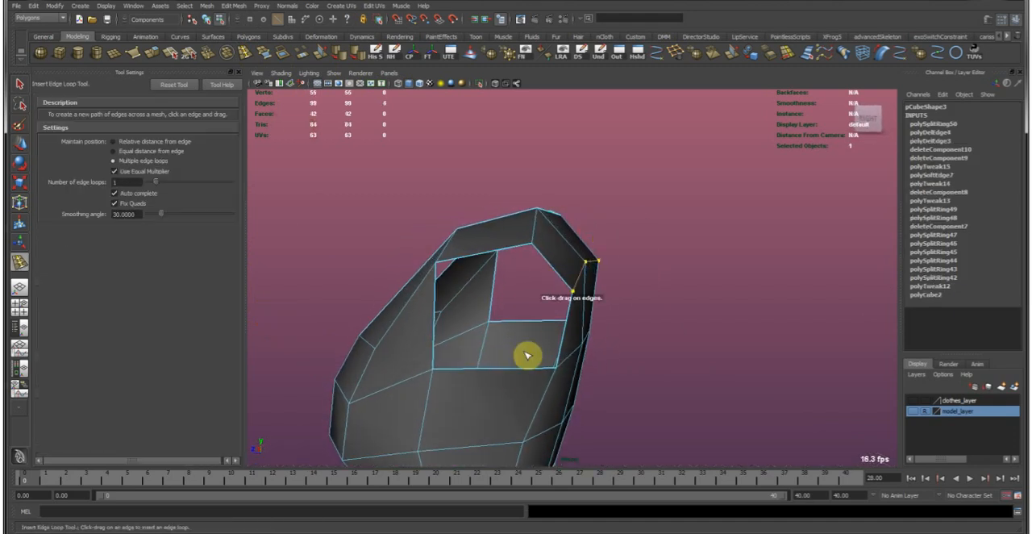
Insert a vertical edge loop below each armhole, and reposition the new side edges.
{"action": "left_click_drag", "start_coordinate": [498, 419], "coordinate": [546, 349], "text": "alt"}
{"action": "left_click", "coordinate": [542, 349]}
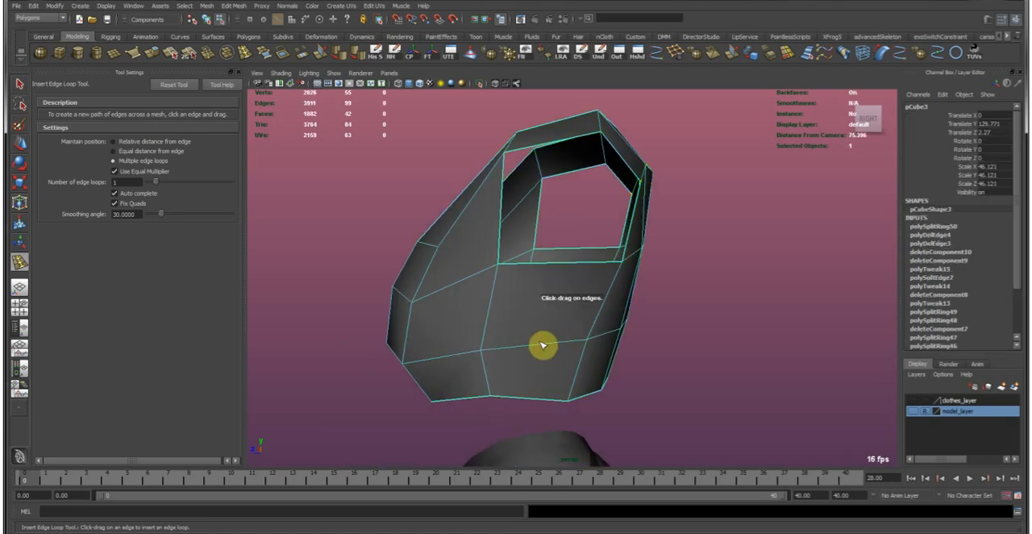
{"action": "left_click", "coordinate": [546, 348]}
{"action": "left_click_drag", "start_coordinate": [551, 283], "coordinate": [601, 325], "text": "alt"}
{"action": "left_click", "coordinate": [555, 288]}
{"action": "key", "text": "w"}
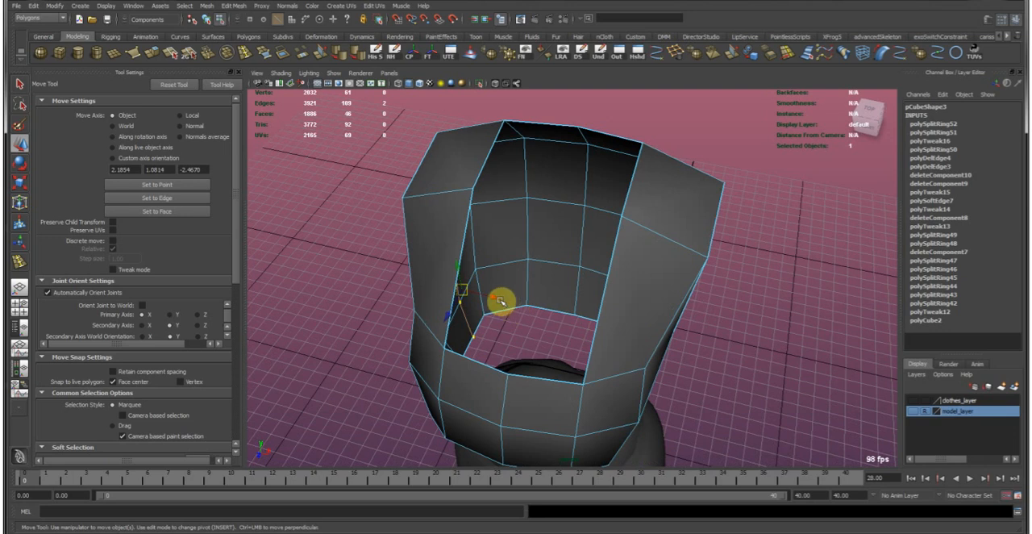
{"action": "left_click_drag", "start_coordinate": [498, 300], "coordinate": [590, 282], "text": "alt"}
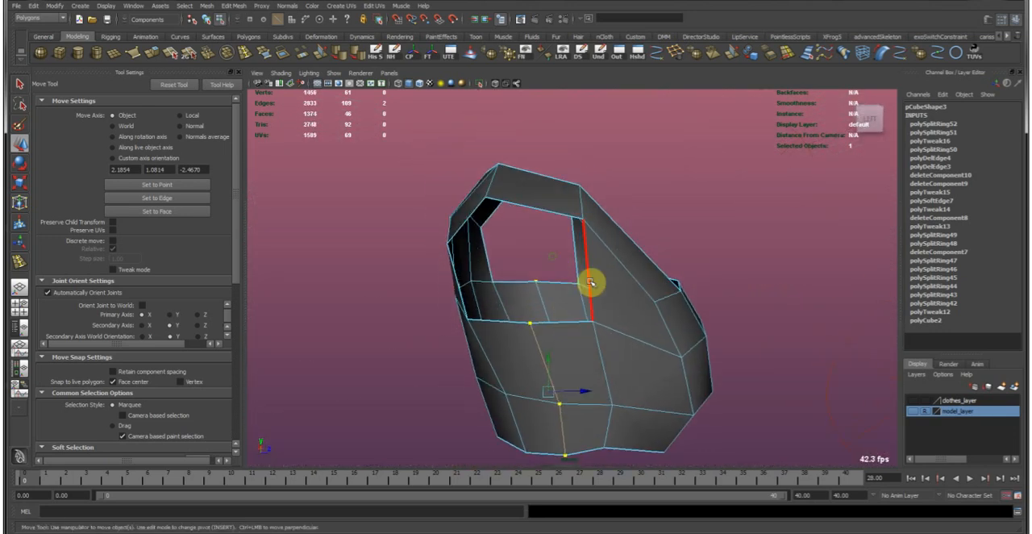
Insert more horizontal edge loops across the upper back and around the torso between the armholes and the waist.
{"action": "left_click_drag", "start_coordinate": [574, 233], "coordinate": [592, 315], "text": "alt"}
{"action": "right_click_drag", "start_coordinate": [591, 314], "coordinate": [529, 277], "text": "shift"}
{"action": "left_click", "coordinate": [525, 273]}
{"action": "left_click_drag", "start_coordinate": [525, 273], "coordinate": [500, 356], "text": "alt"}
{"action": "key", "text": "w"}
{"action": "key", "text": "y"}
{"action": "left_click", "coordinate": [581, 396]}
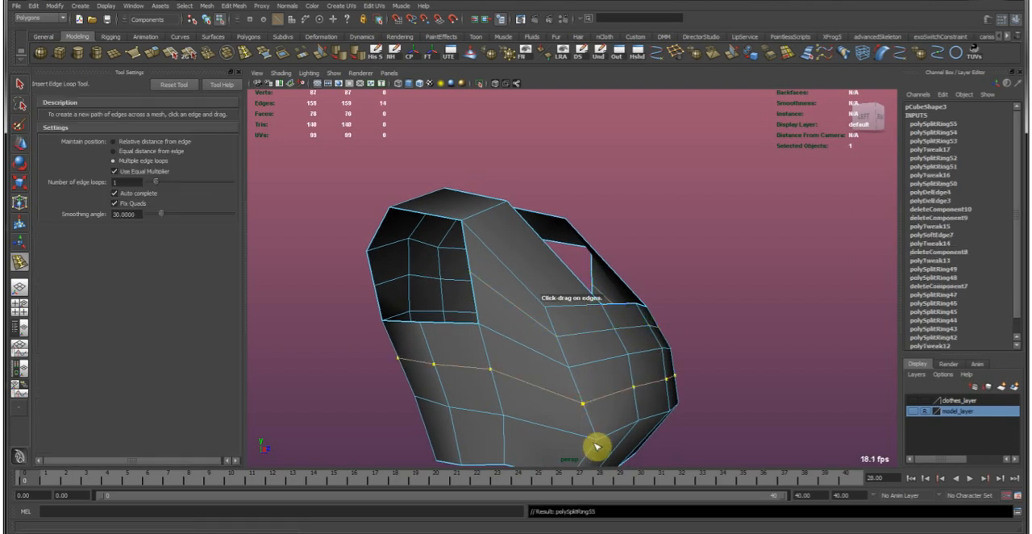
{"action": "left_click", "coordinate": [587, 457]}
Insert four vertical edge loops down the back and two down the front chest panel.
{"action": "left_click_drag", "start_coordinate": [560, 385], "coordinate": [654, 332], "text": "alt"}
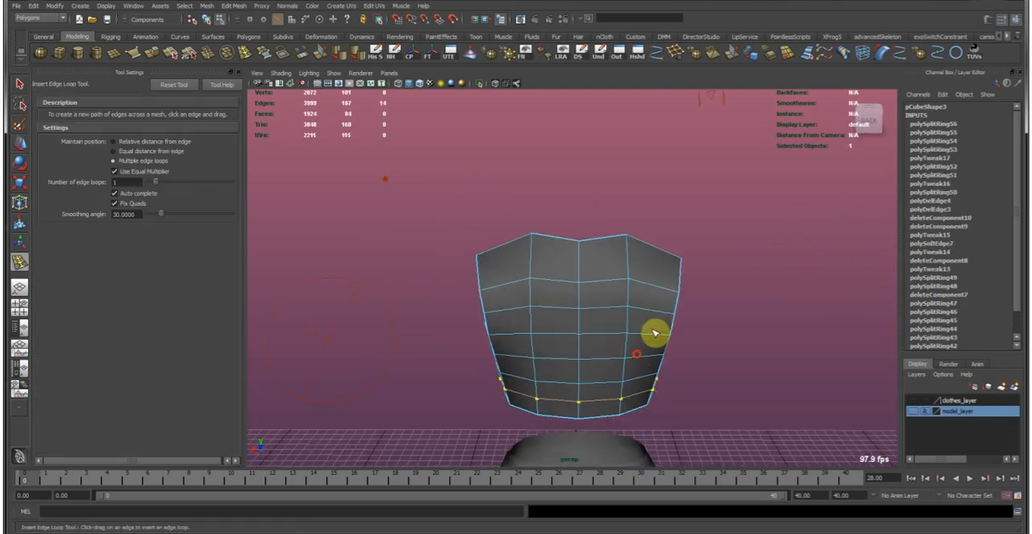
{"action": "left_click", "coordinate": [659, 286]}
{"action": "left_click", "coordinate": [507, 283]}
{"action": "left_click", "coordinate": [570, 284]}
{"action": "left_click", "coordinate": [597, 284]}
{"action": "left_click_drag", "start_coordinate": [549, 272], "coordinate": [599, 325], "text": "alt"}
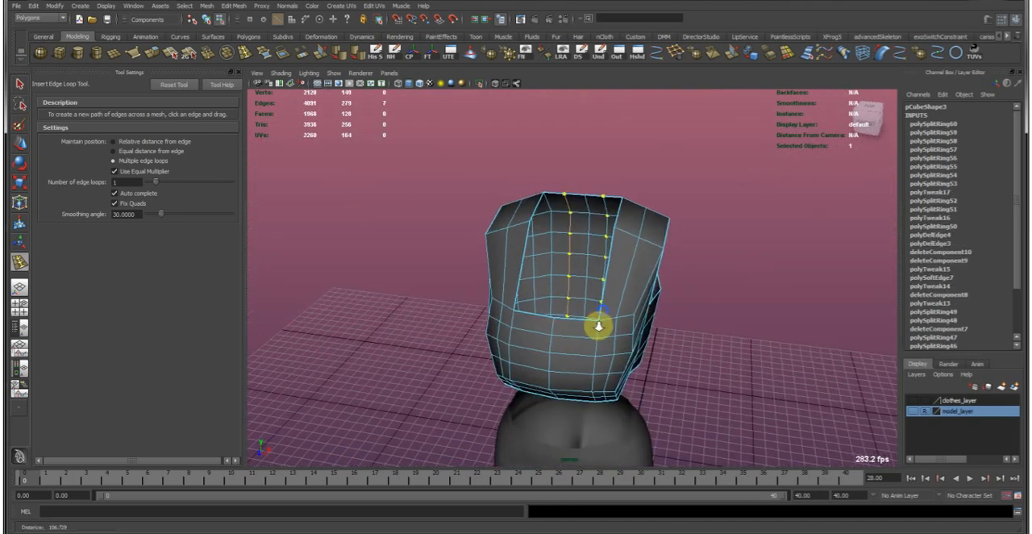
{"action": "left_click", "coordinate": [576, 340]}
{"action": "left_click", "coordinate": [546, 335]}
Insert a lengthwise edge loop along each shoulder strap, running down the front to the waist.
{"action": "left_click", "coordinate": [500, 272]}
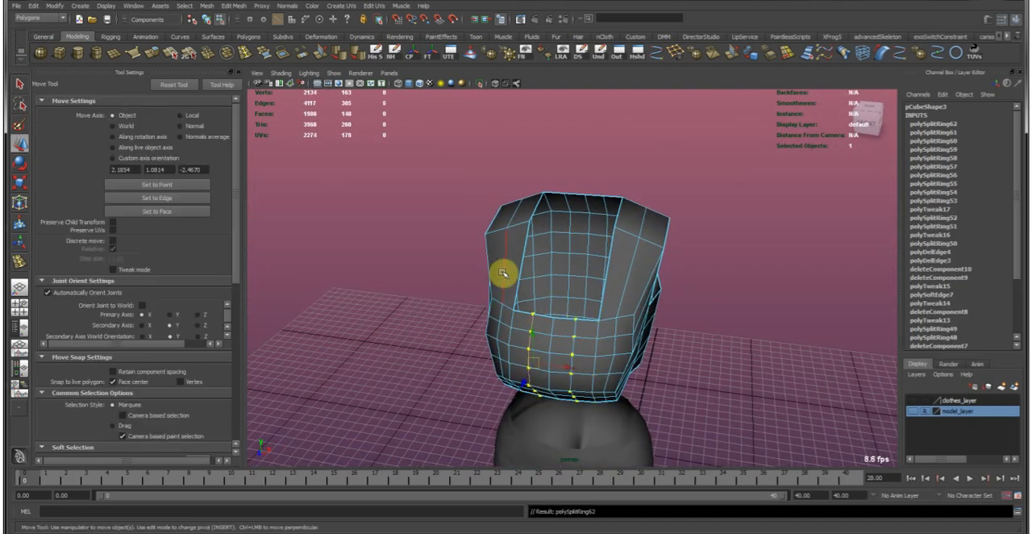
{"action": "left_click_drag", "start_coordinate": [491, 218], "coordinate": [587, 242], "text": "alt"}
{"action": "left_click_drag", "start_coordinate": [528, 266], "coordinate": [605, 292], "text": "alt"}
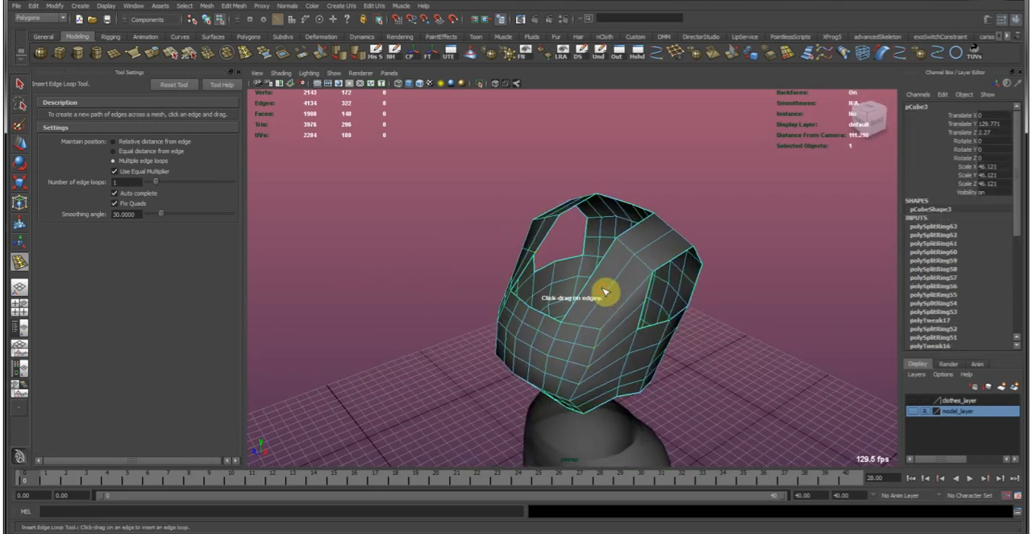
{"action": "left_click", "coordinate": [651, 300]}
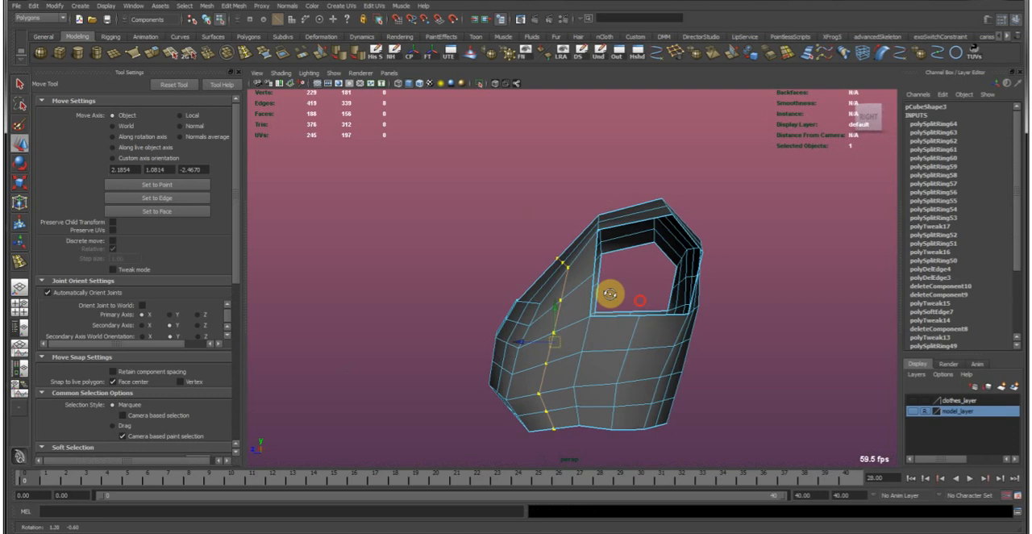
{"action": "left_click_drag", "start_coordinate": [626, 323], "coordinate": [583, 288], "text": "alt"}
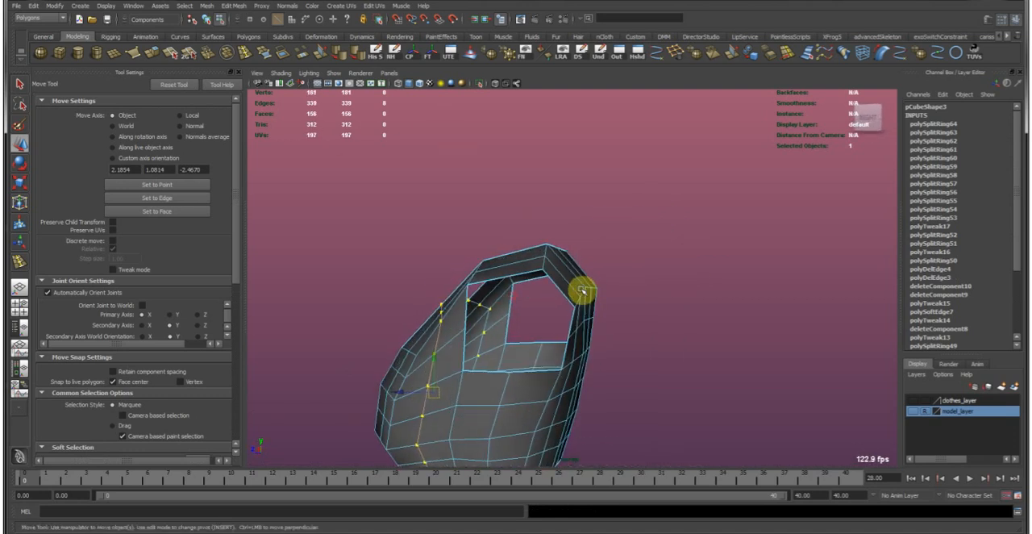
Insert further edge loops across the shoulder straps and the upper back.
{"action": "key", "text": "g"}
{"action": "left_click", "coordinate": [569, 278]}
{"action": "left_click", "coordinate": [515, 272]}
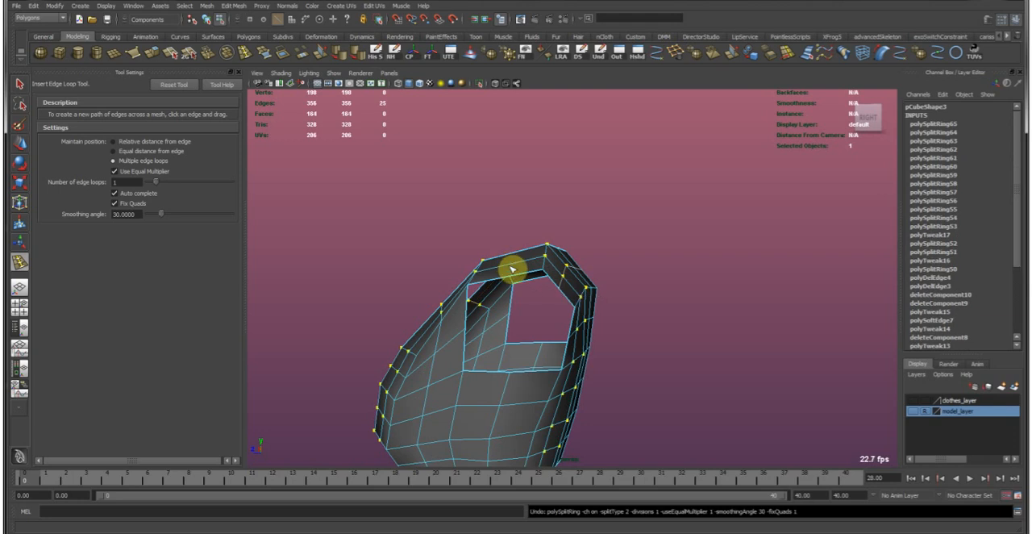
{"action": "left_click_drag", "start_coordinate": [502, 260], "coordinate": [479, 234], "text": "alt"}
{"action": "left_click", "coordinate": [666, 272]}
{"action": "key", "text": "g"}
{"action": "left_click", "coordinate": [529, 327]}
{"action": "left_click_drag", "start_coordinate": [526, 327], "coordinate": [606, 358], "text": "alt"}
Insert an edge loop across each front strap beside the neckline.
{"action": "left_click", "coordinate": [660, 400]}
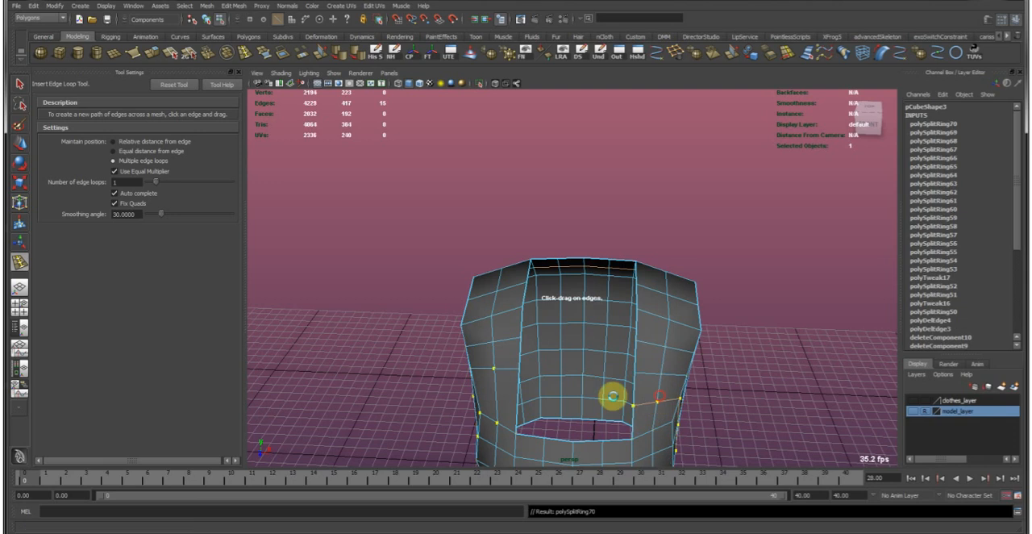
{"action": "left_click", "coordinate": [499, 396]}
{"action": "key", "text": "w"}
{"action": "left_click_drag", "start_coordinate": [652, 364], "coordinate": [525, 362], "text": "alt"}
{"action": "key", "text": "g"}
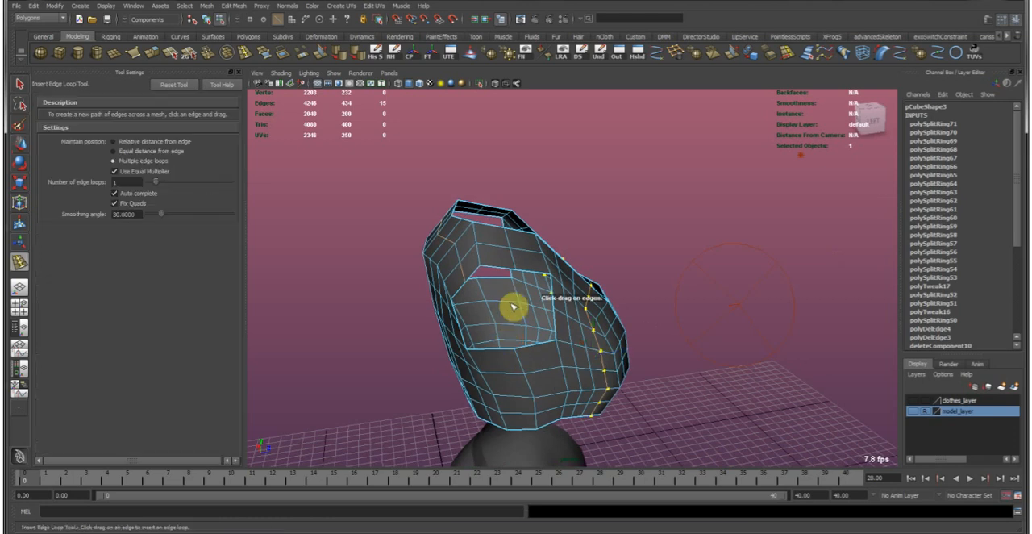
Insert two vertical edge loops below each armhole, down both sides of the garment.
{"action": "left_click", "coordinate": [509, 307]}
{"action": "left_click", "coordinate": [478, 304]}
{"action": "left_click", "coordinate": [505, 375]}
{"action": "left_click", "coordinate": [545, 371]}
{"action": "key", "text": "w"}
{"action": "right_click_drag", "start_coordinate": [475, 355], "coordinate": [517, 343]}
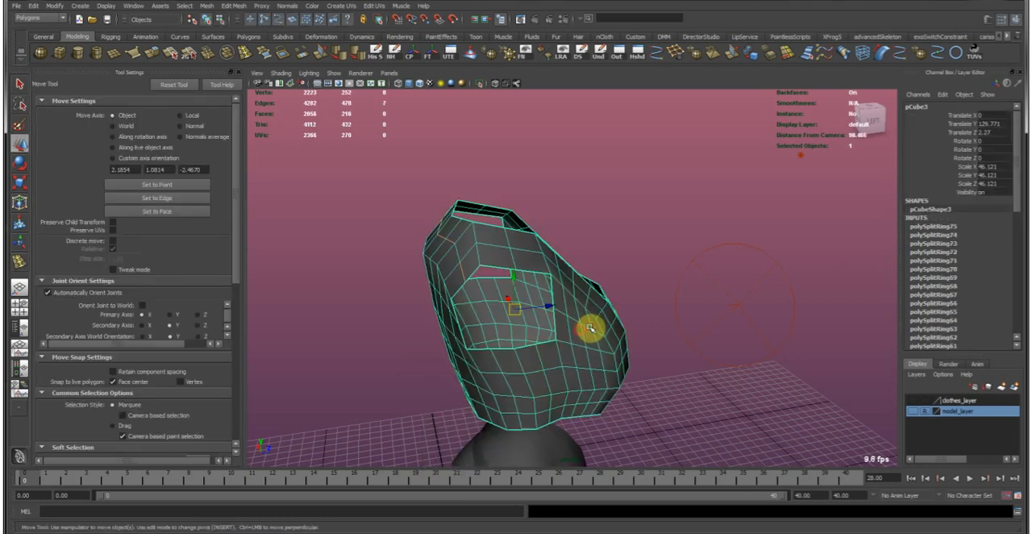
Examine the garment's denser edge layout from the back and the sides.
{"action": "left_click", "coordinate": [626, 267]}
{"action": "left_click_drag", "start_coordinate": [617, 280], "coordinate": [608, 317], "text": "alt"}
{"action": "left_click", "coordinate": [663, 279]}
{"action": "right_click_drag", "start_coordinate": [664, 279], "coordinate": [657, 278]}
{"action": "left_click_drag", "start_coordinate": [657, 278], "coordinate": [609, 279], "text": "alt"}
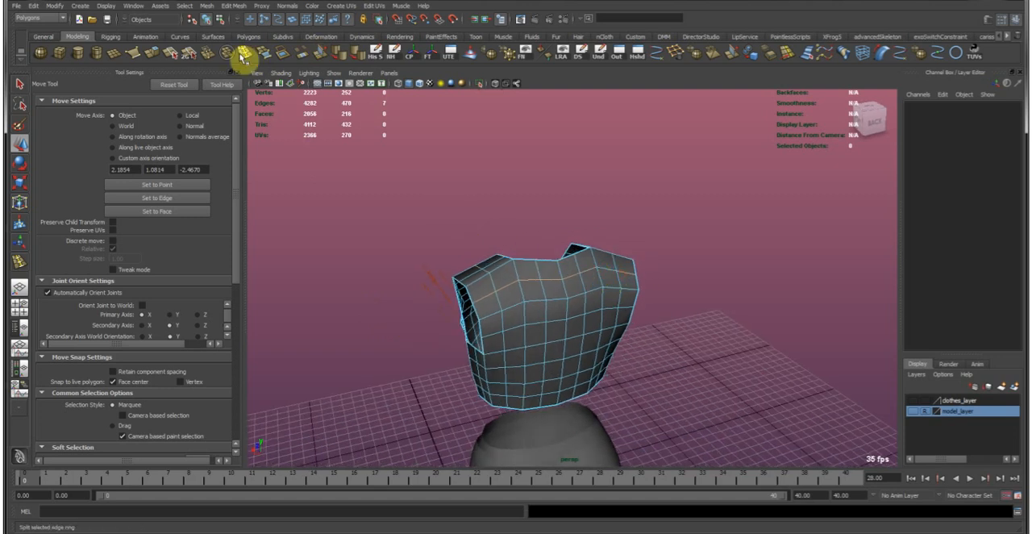
{"action": "left_click_drag", "start_coordinate": [509, 242], "coordinate": [576, 279], "text": "alt"}
{"action": "left_click_drag", "start_coordinate": [653, 377], "coordinate": [806, 441]}
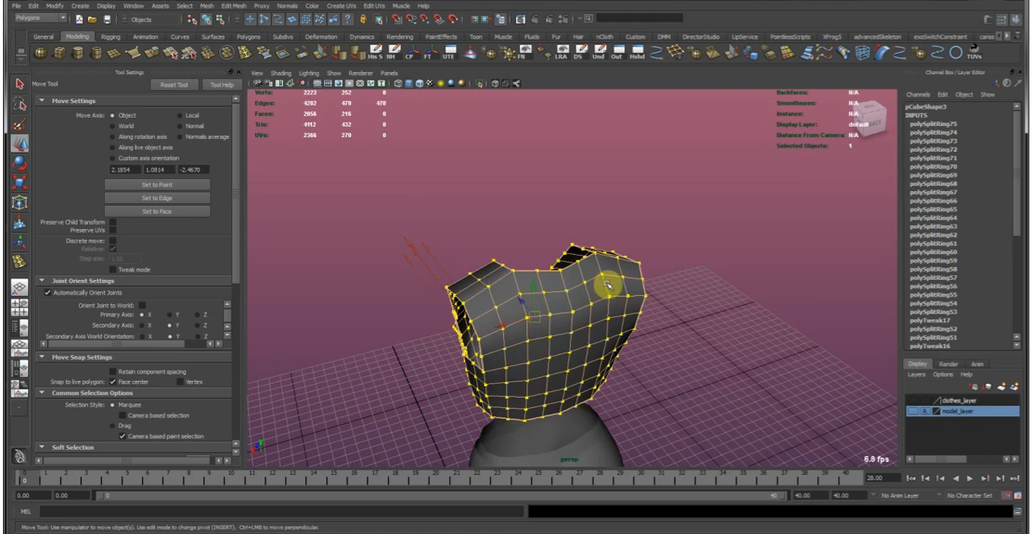
{"action": "left_click", "coordinate": [291, 159]}
{"action": "right_click_drag", "start_coordinate": [595, 313], "coordinate": [643, 267]}
{"action": "left_click", "coordinate": [629, 276]}
{"action": "left_click_drag", "start_coordinate": [654, 279], "coordinate": [551, 245], "text": "alt"}
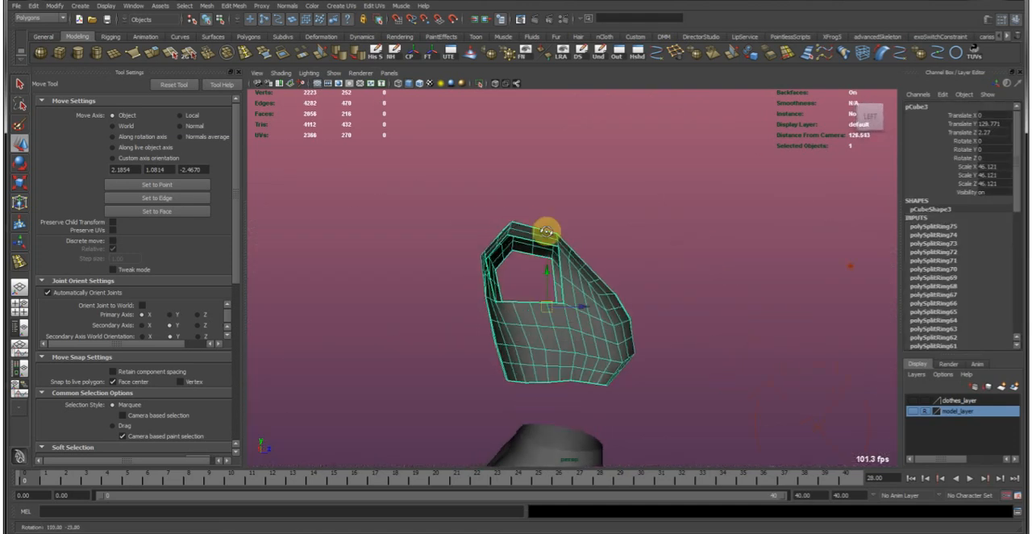
Reposition the edges across the back of the shoulders, and move the side edges below the armhole outward.
{"action": "right_click_drag", "start_coordinate": [551, 244], "coordinate": [709, 270], "text": "alt"}
{"action": "middle_click_drag", "start_coordinate": [564, 227], "coordinate": [580, 331], "text": "alt"}
{"action": "right_click_drag", "start_coordinate": [565, 318], "coordinate": [544, 258]}
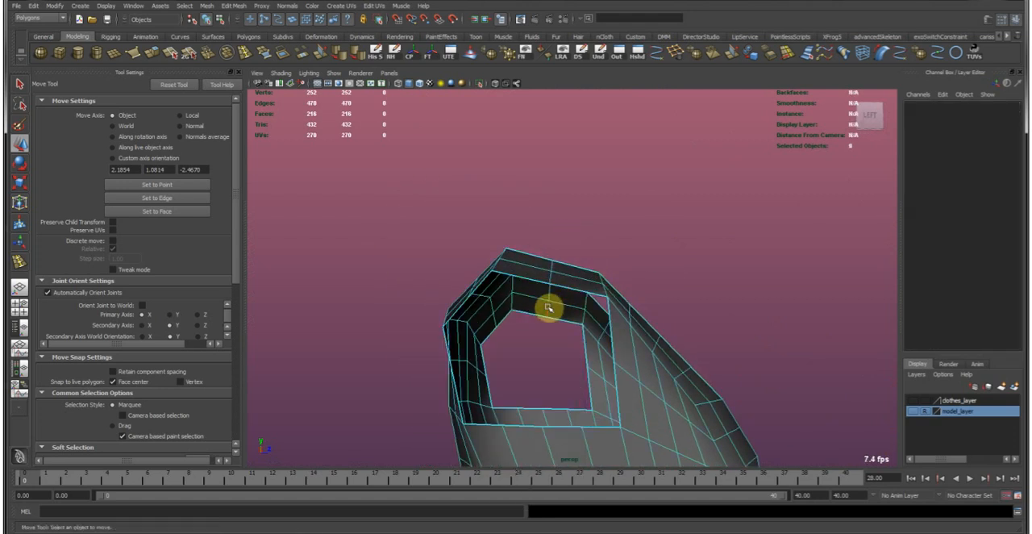
{"action": "left_click", "coordinate": [551, 300]}
{"action": "left_click_drag", "start_coordinate": [546, 253], "coordinate": [564, 265], "text": "alt"}
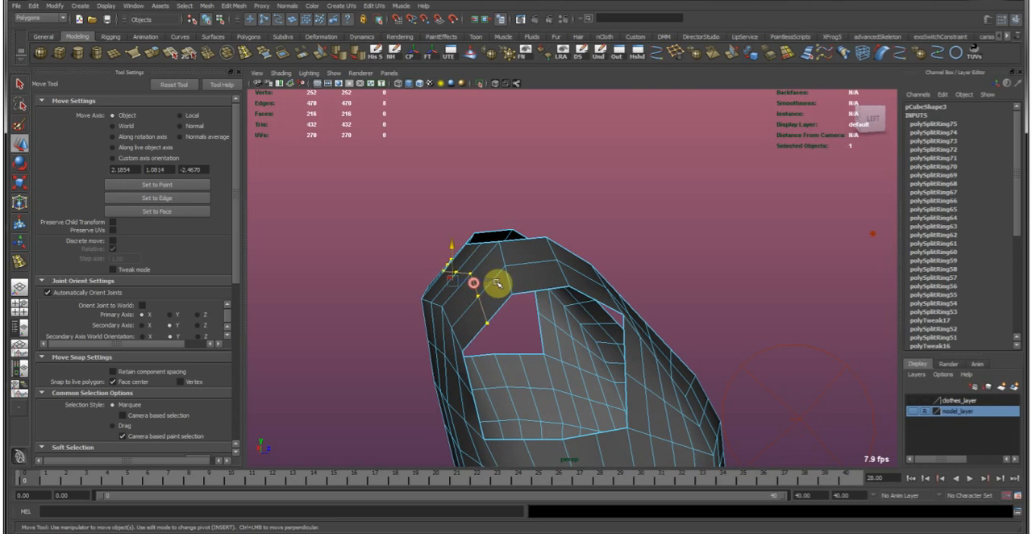
{"action": "left_click_drag", "start_coordinate": [497, 283], "coordinate": [492, 275], "text": "alt"}
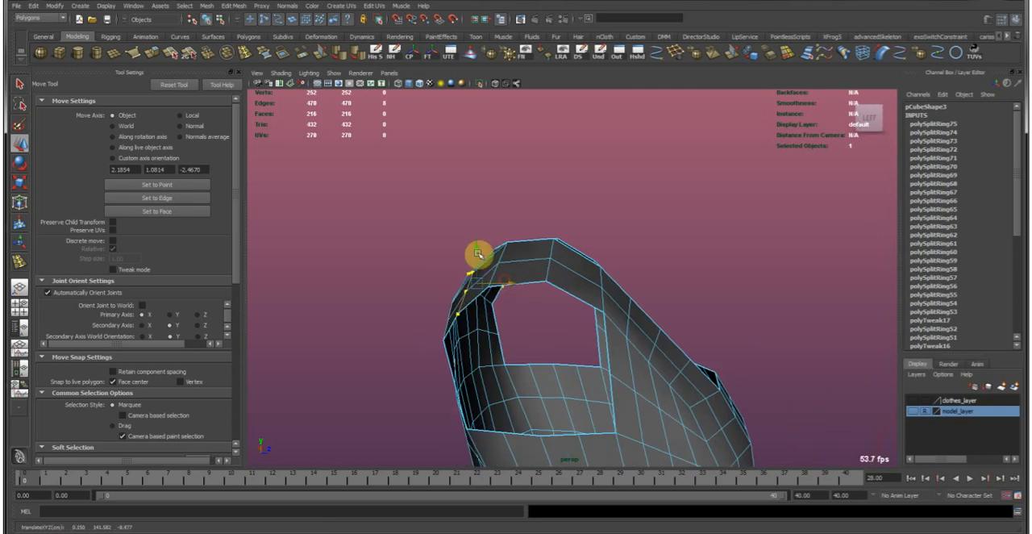
{"action": "left_click_drag", "start_coordinate": [674, 332], "coordinate": [554, 300], "text": "alt"}
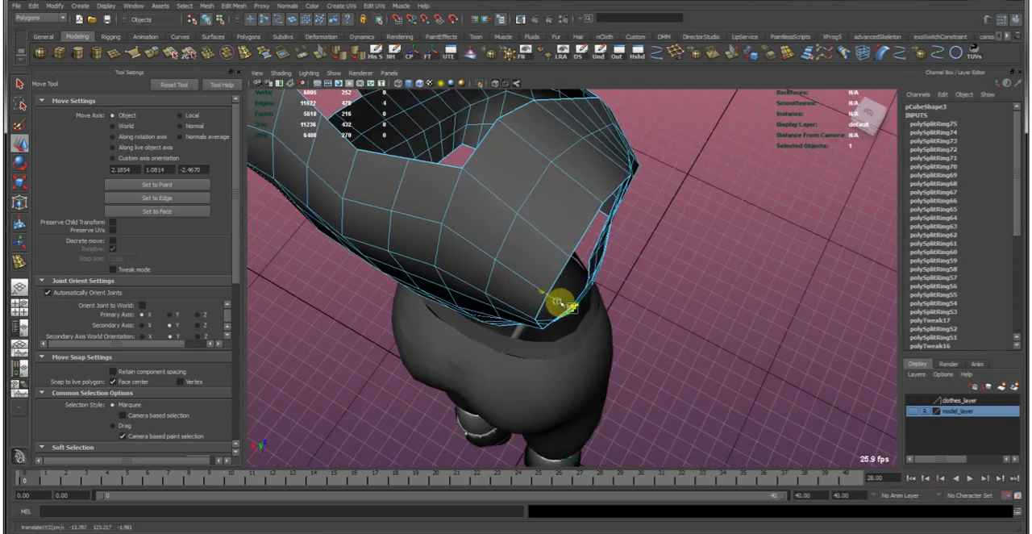
Show the model_layer, and pull the front chest faces outward over the bust with soft selection along the averaged normals.
{"action": "left_click", "coordinate": [916, 413]}
{"action": "left_click_drag", "start_coordinate": [759, 397], "coordinate": [509, 387], "text": "alt"}
{"action": "right_click_drag", "start_coordinate": [509, 387], "coordinate": [599, 334], "text": "alt"}
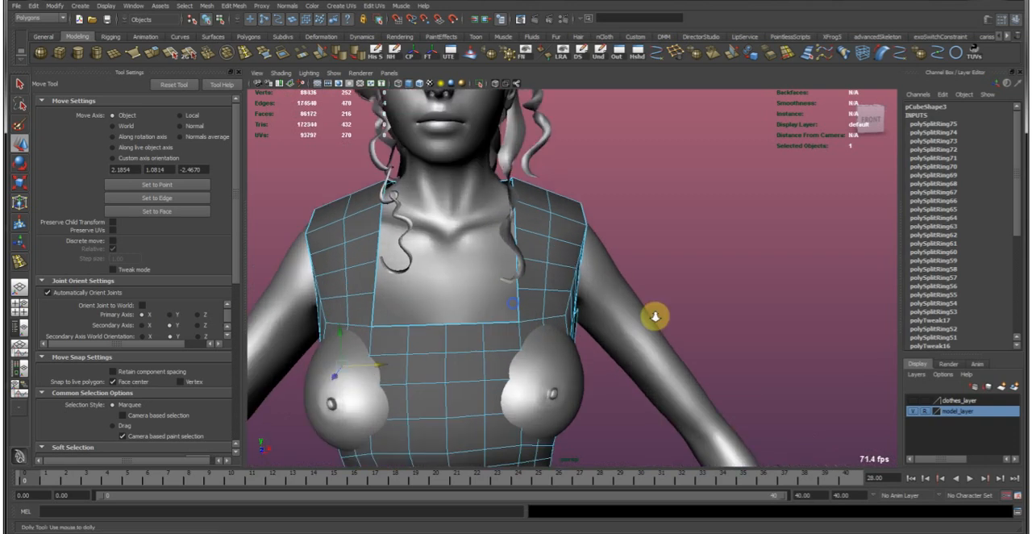
{"action": "left_click_drag", "start_coordinate": [599, 334], "coordinate": [604, 316], "text": "alt"}
{"action": "left_click_drag", "start_coordinate": [603, 378], "coordinate": [639, 347], "text": "alt"}
{"action": "key", "text": "b"}
{"action": "left_click_drag", "start_coordinate": [575, 333], "coordinate": [475, 330], "text": "alt"}
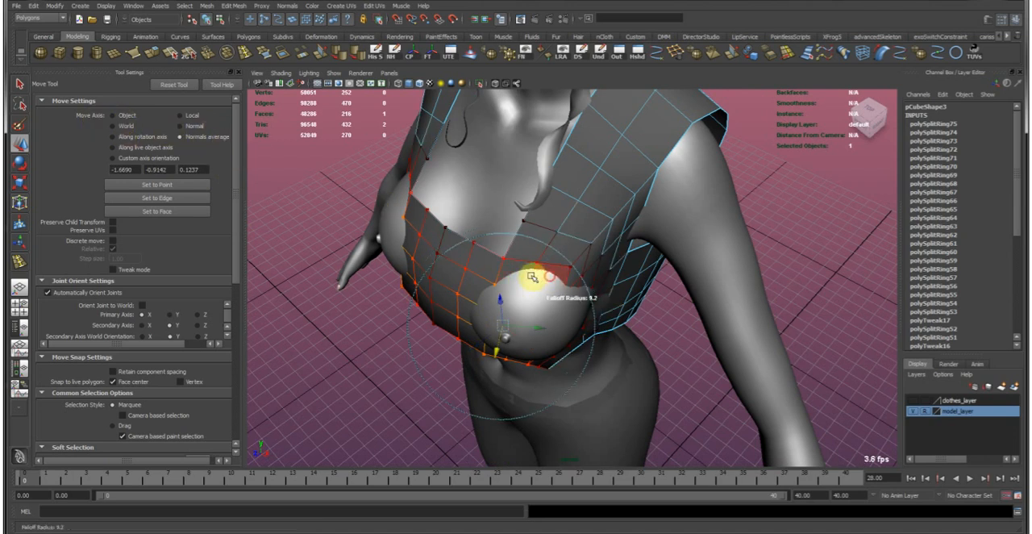
{"action": "left_click_drag", "start_coordinate": [484, 295], "coordinate": [563, 362], "text": "alt"}
Adjust the soft selection falloff, then move and rotate a face on the lower bust to fit the body.
{"action": "left_click", "coordinate": [539, 361]}
{"action": "key", "text": "b"}
{"action": "key", "text": "b"}
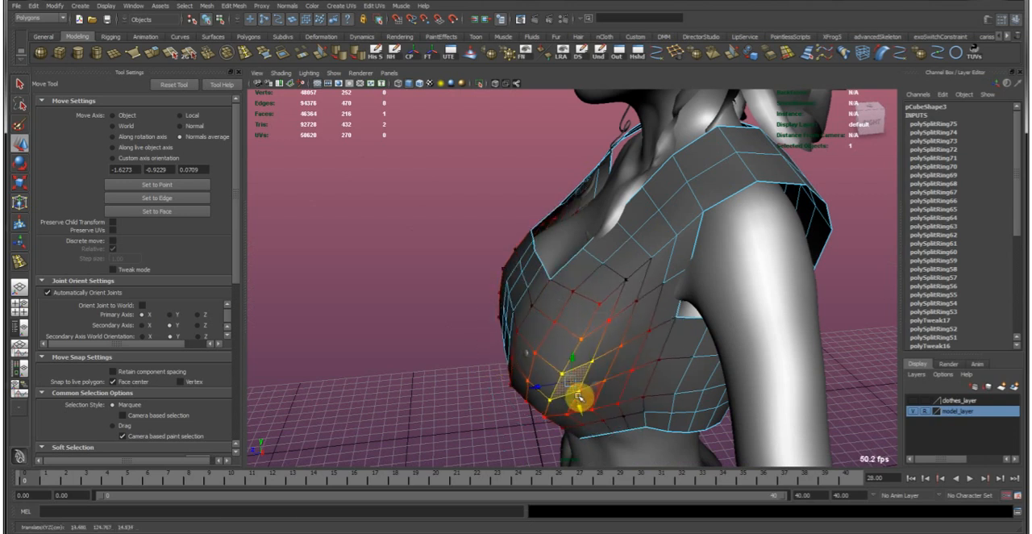
{"action": "key", "text": "e"}
{"action": "key", "text": "w"}
Pull the vertex at the front of the bust outward so the garment covers the body there.
{"action": "right_click", "coordinate": [536, 358]}
{"action": "left_click", "coordinate": [523, 351]}
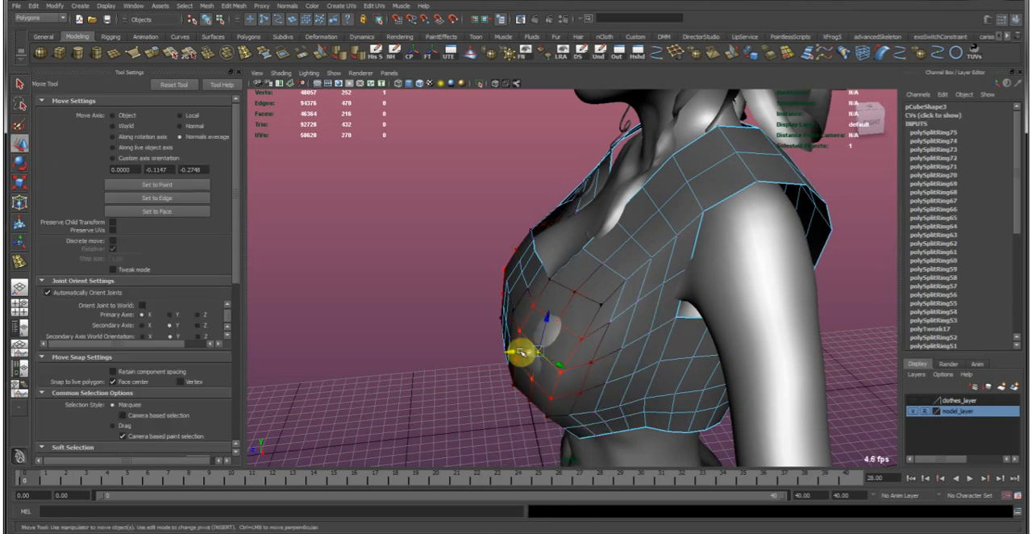
{"action": "right_click_drag", "start_coordinate": [619, 364], "coordinate": [542, 324], "text": "alt"}
{"action": "left_click_drag", "start_coordinate": [541, 324], "coordinate": [607, 288], "text": "alt"}
{"action": "right_click_drag", "start_coordinate": [529, 321], "coordinate": [613, 253]}
{"action": "left_click", "coordinate": [529, 334]}
Return to object mode, and show the rig's control curves around the character.
{"action": "left_click", "coordinate": [606, 379]}
{"action": "left_click_drag", "start_coordinate": [606, 379], "coordinate": [475, 288], "text": "alt"}
{"action": "left_click", "coordinate": [329, 79]}
{"action": "left_click", "coordinate": [357, 120]}
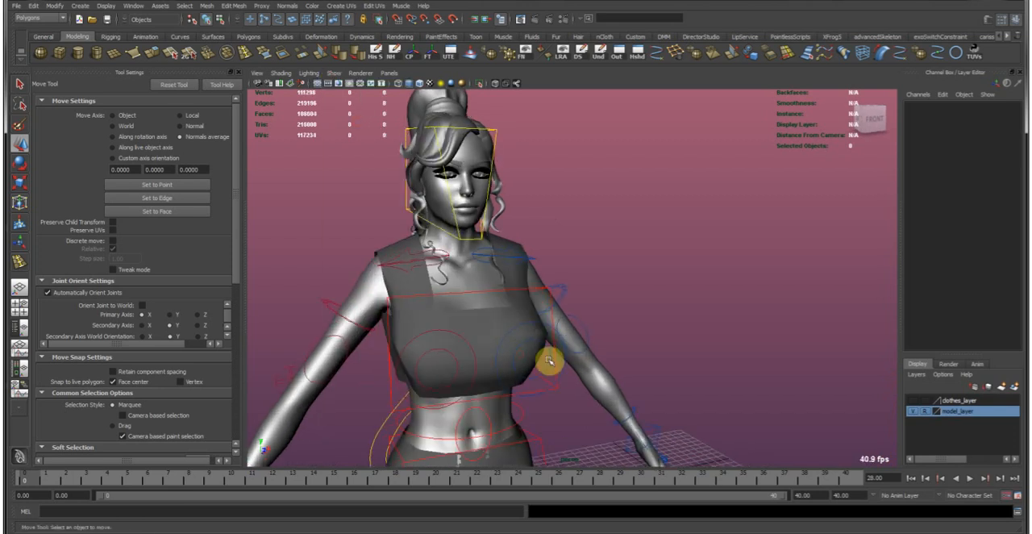
{"action": "left_click_drag", "start_coordinate": [479, 385], "coordinate": [598, 367], "text": "alt"}
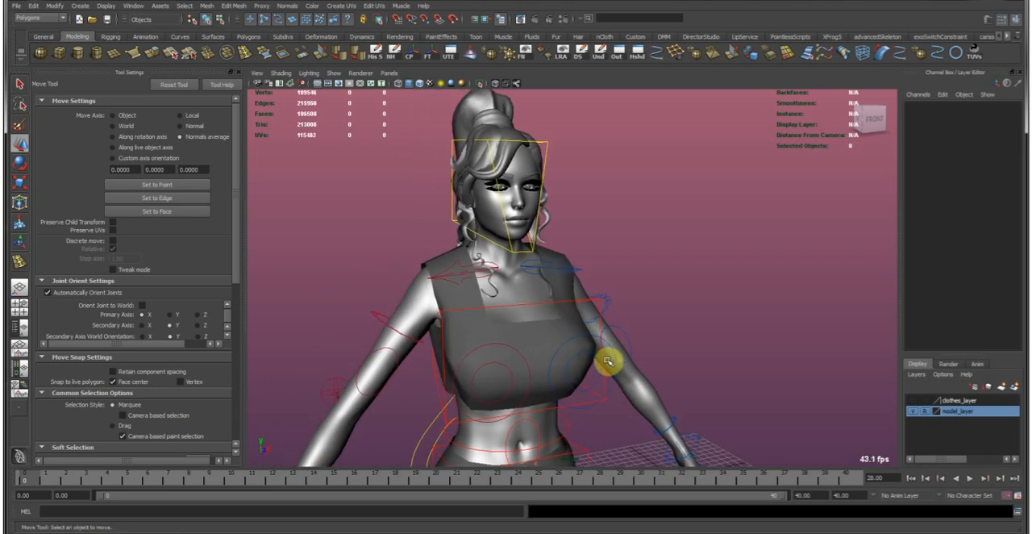
Select both nipple controls, go up to their parent offset groups, and move the groups 2.402 along Y.
{"action": "left_click", "coordinate": [337, 76]}
{"action": "left_click", "coordinate": [595, 375]}
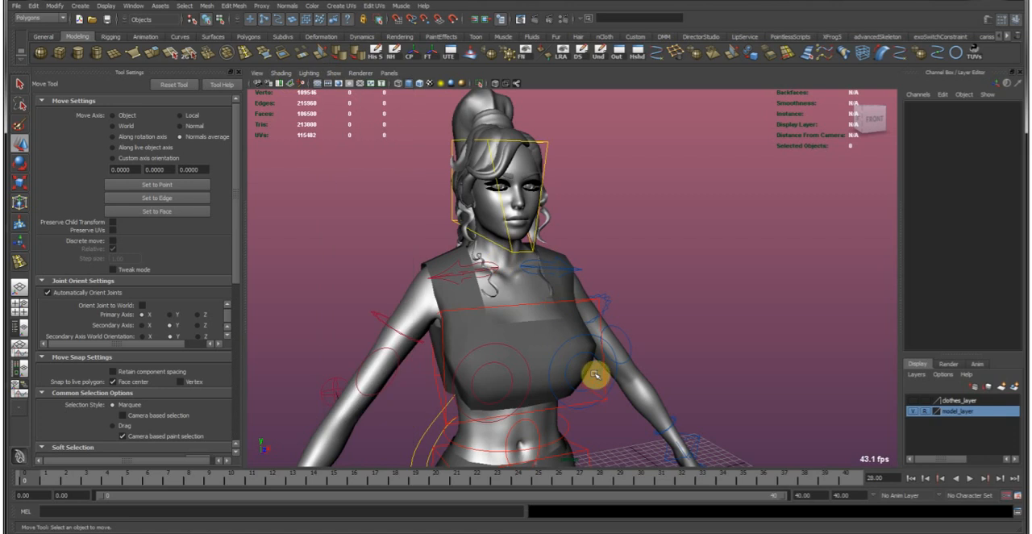
{"action": "left_click", "coordinate": [598, 377]}
{"action": "middle_click_drag", "start_coordinate": [518, 396], "coordinate": [559, 354], "text": "alt"}
{"action": "right_click_drag", "start_coordinate": [560, 354], "coordinate": [555, 337], "text": "alt"}
{"action": "left_click", "coordinate": [550, 336], "text": "shift"}
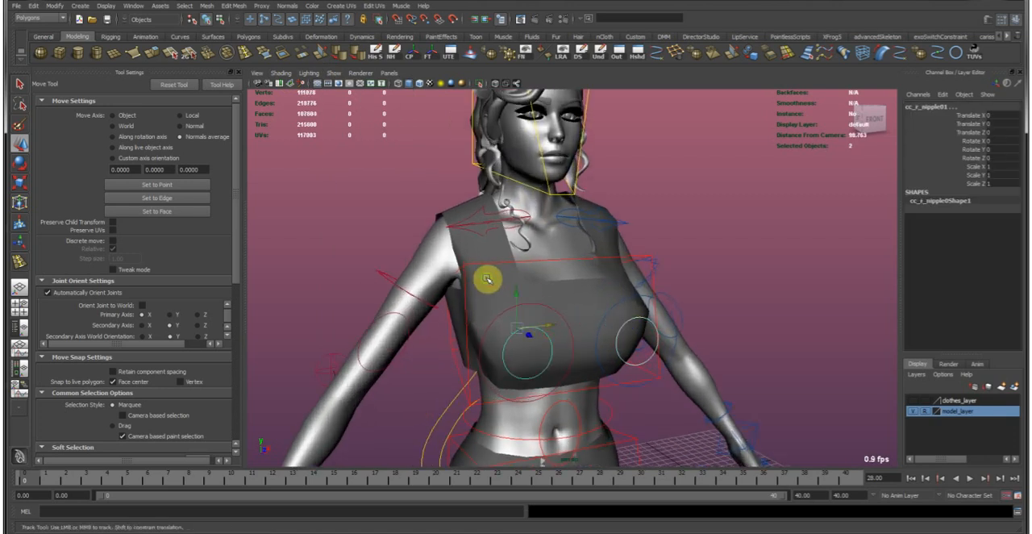
{"action": "middle_click_drag", "start_coordinate": [487, 278], "coordinate": [487, 305], "text": "alt"}
{"action": "key", "text": "Up"}
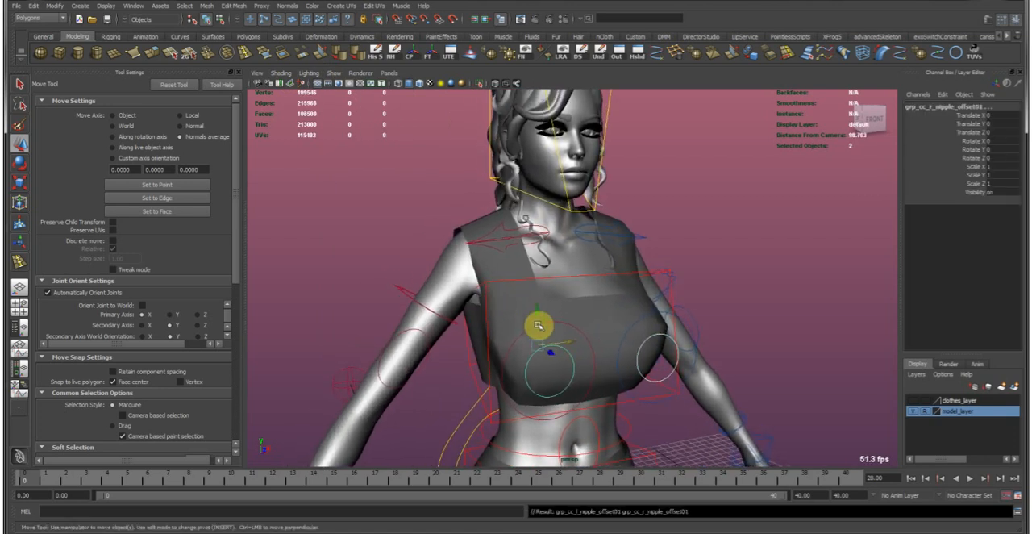
{"action": "left_click_drag", "start_coordinate": [537, 310], "coordinate": [558, 385]}
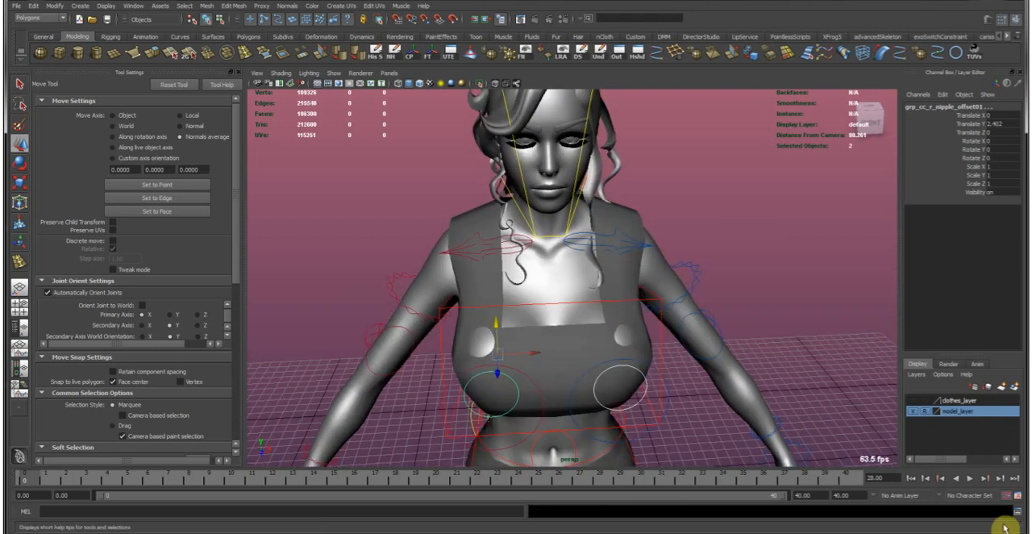
Source the script mirrorControl_v2_2.py from the project's scripts folder in the Script Editor.
{"action": "left_click", "coordinate": [1015, 511]}
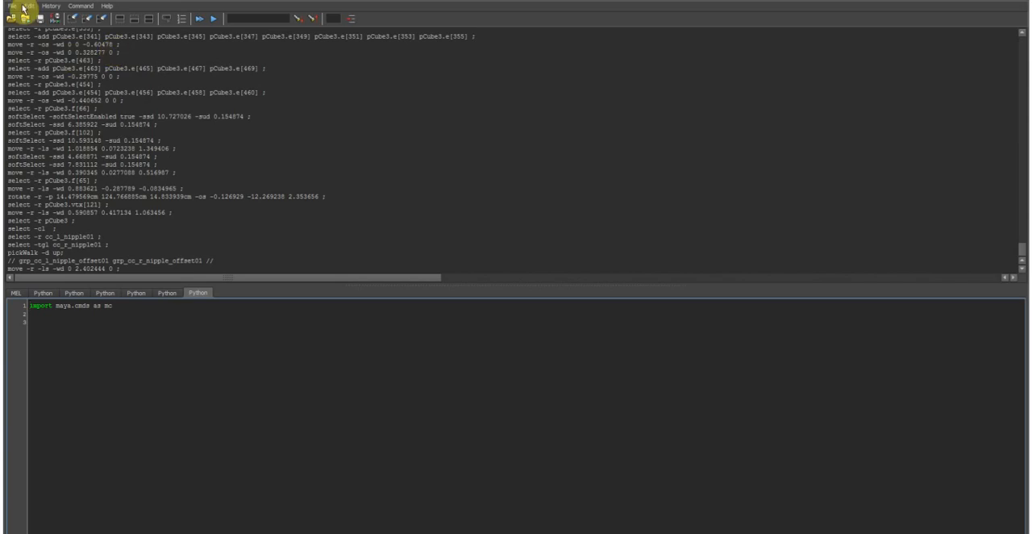
{"action": "left_click", "coordinate": [25, 6]}
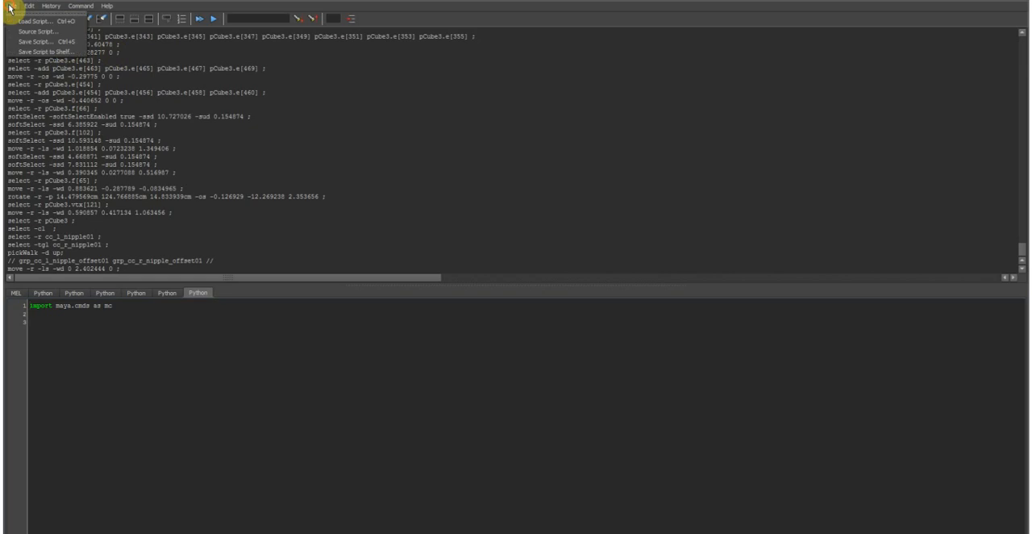
{"action": "left_click", "coordinate": [38, 33]}
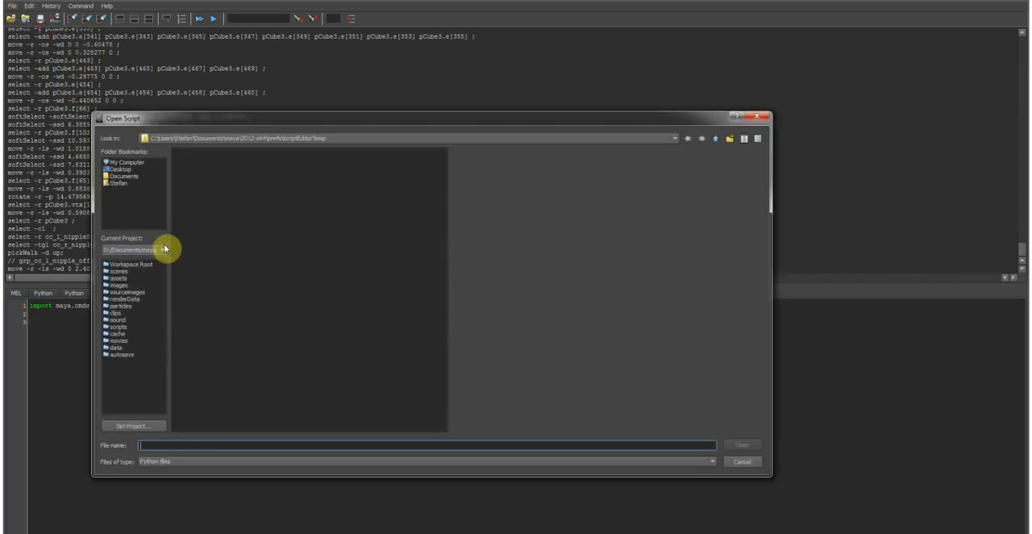
{"action": "left_click", "coordinate": [128, 326]}
{"action": "double_click", "coordinate": [226, 299]}
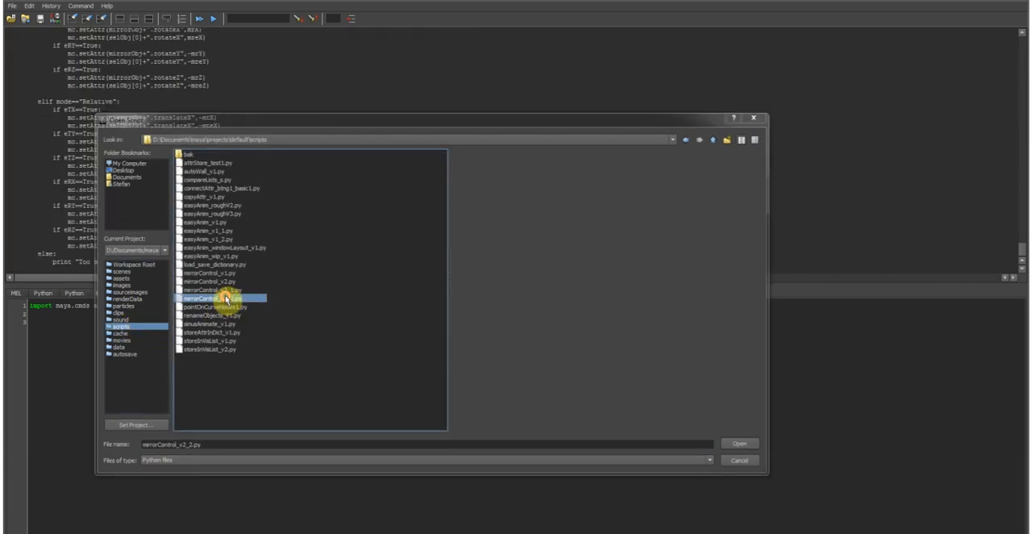
{"action": "left_click", "coordinate": [1023, 0]}
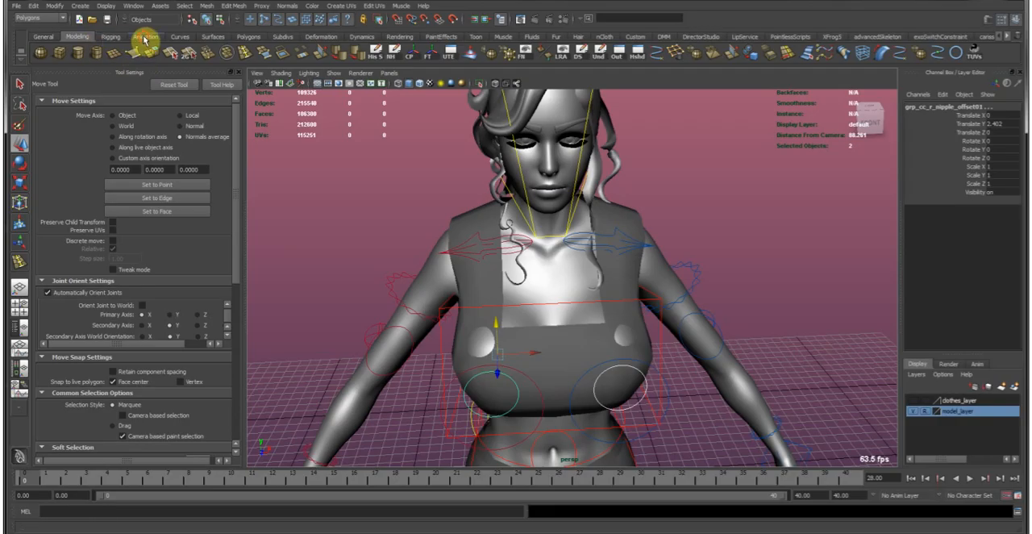
Launch the Mirror Controls tool and place its window where it does not cover the character.
{"action": "left_click", "coordinate": [146, 37]}
{"action": "left_click", "coordinate": [56, 54]}
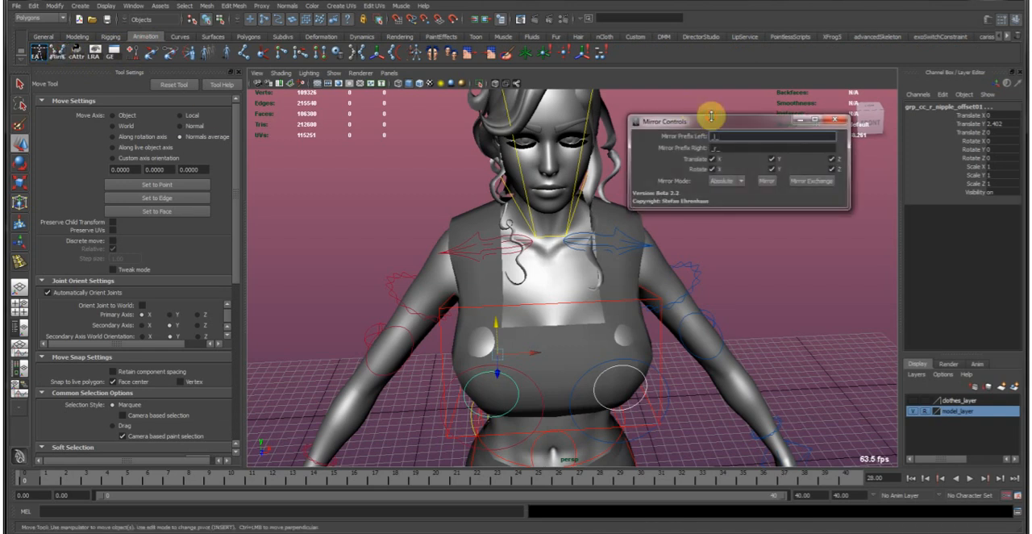
{"action": "left_click_drag", "start_coordinate": [716, 123], "coordinate": [219, 78]}
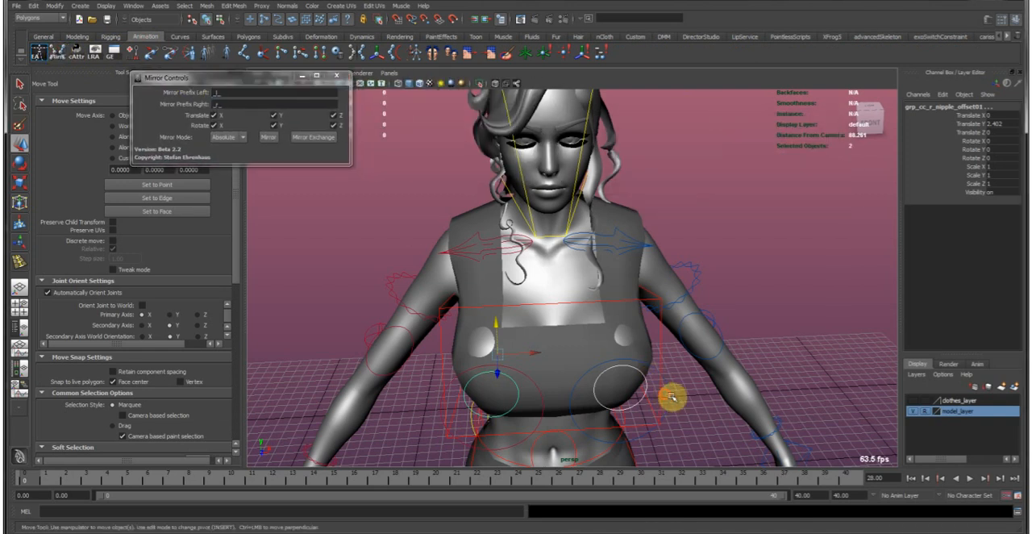
Move the left breast control's offset group to X -2.356 and mirror the position to the other side.
{"action": "left_click", "coordinate": [657, 407]}
{"action": "key", "text": "Up"}
{"action": "left_click_drag", "start_coordinate": [655, 409], "coordinate": [634, 396]}
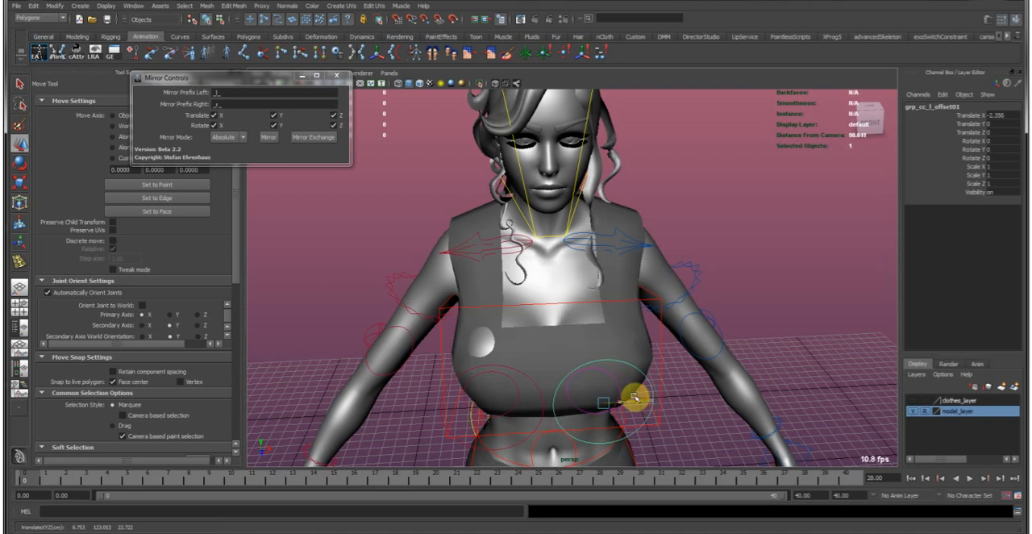
{"action": "right_click_drag", "start_coordinate": [564, 358], "coordinate": [608, 380], "text": "alt"}
{"action": "left_click_drag", "start_coordinate": [609, 384], "coordinate": [654, 378], "text": "alt"}
{"action": "left_click", "coordinate": [268, 137]}
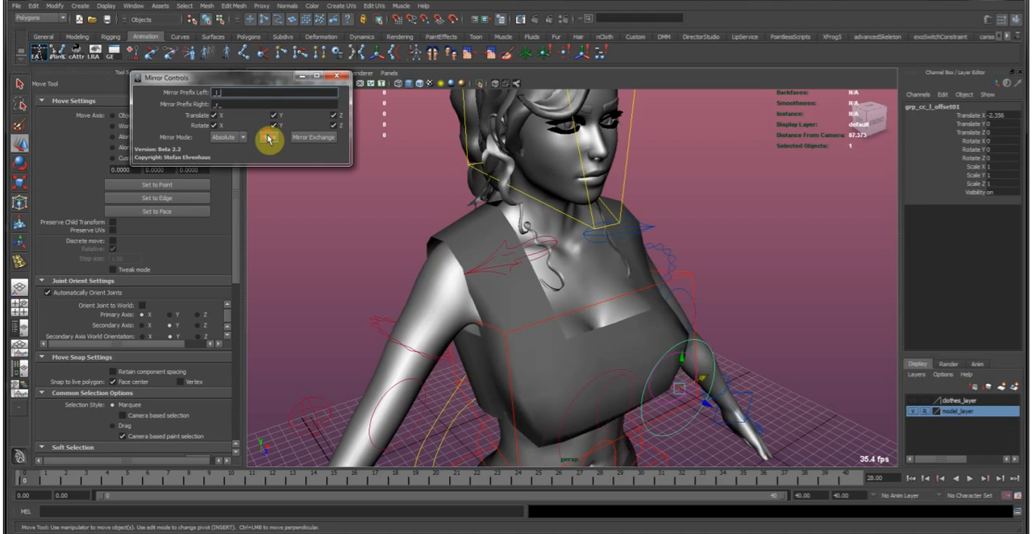
Move the left nipple control's offset group to -1.63, 3.574, -1, mirror it to the other side, and close Mirror Controls.
{"action": "left_click_drag", "start_coordinate": [454, 312], "coordinate": [555, 362], "text": "alt"}
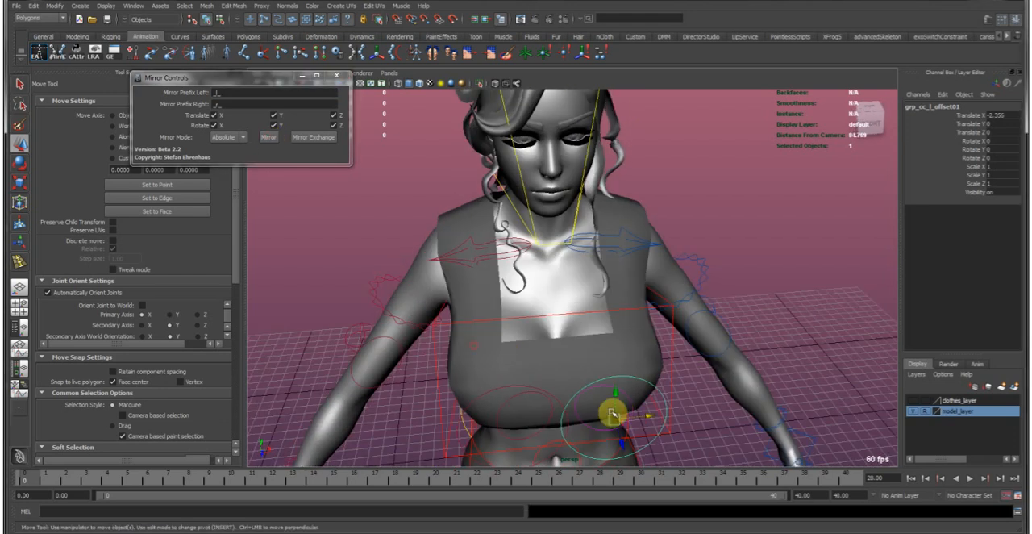
{"action": "left_click", "coordinate": [633, 409]}
{"action": "left_click_drag", "start_coordinate": [636, 410], "coordinate": [540, 373], "text": "alt"}
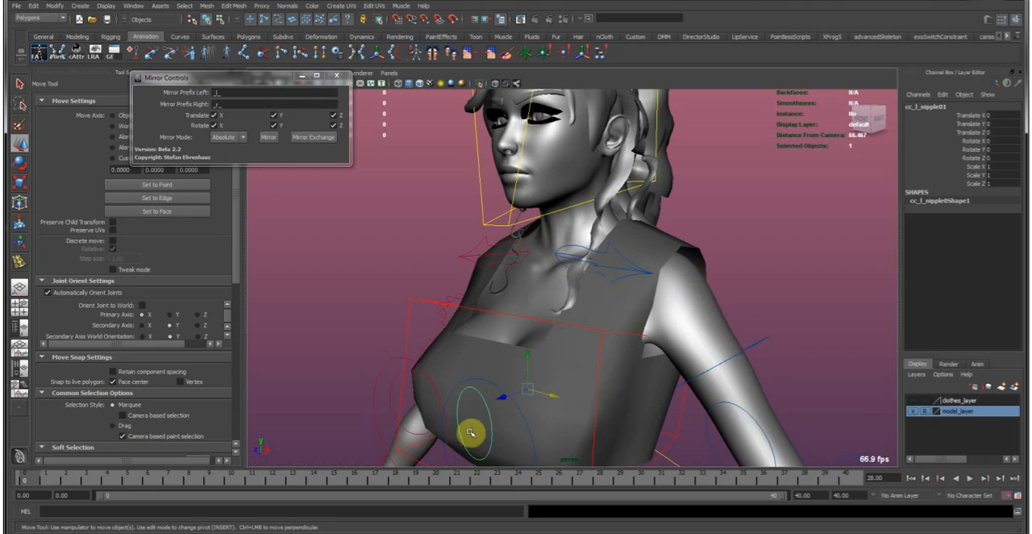
{"action": "key", "text": "Up"}
{"action": "left_click_drag", "start_coordinate": [537, 392], "coordinate": [562, 350], "text": "alt"}
{"action": "left_click", "coordinate": [268, 137]}
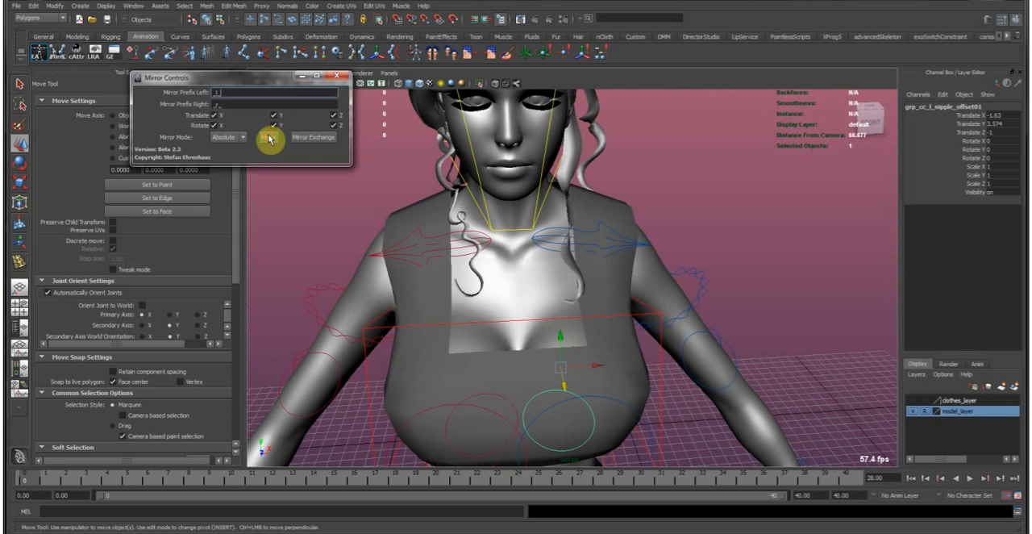
{"action": "left_click_drag", "start_coordinate": [551, 317], "coordinate": [509, 282], "text": "alt"}
{"action": "left_click", "coordinate": [339, 78]}
{"action": "left_click", "coordinate": [333, 219]}
In the side view, select the garment's vertices on the lower front of the bust and pull them inward with soft selection.
{"action": "right_click_drag", "start_coordinate": [615, 359], "coordinate": [558, 347], "text": "alt"}
{"action": "left_click_drag", "start_coordinate": [558, 348], "coordinate": [643, 340], "text": "alt"}
{"action": "key", "text": "space"}
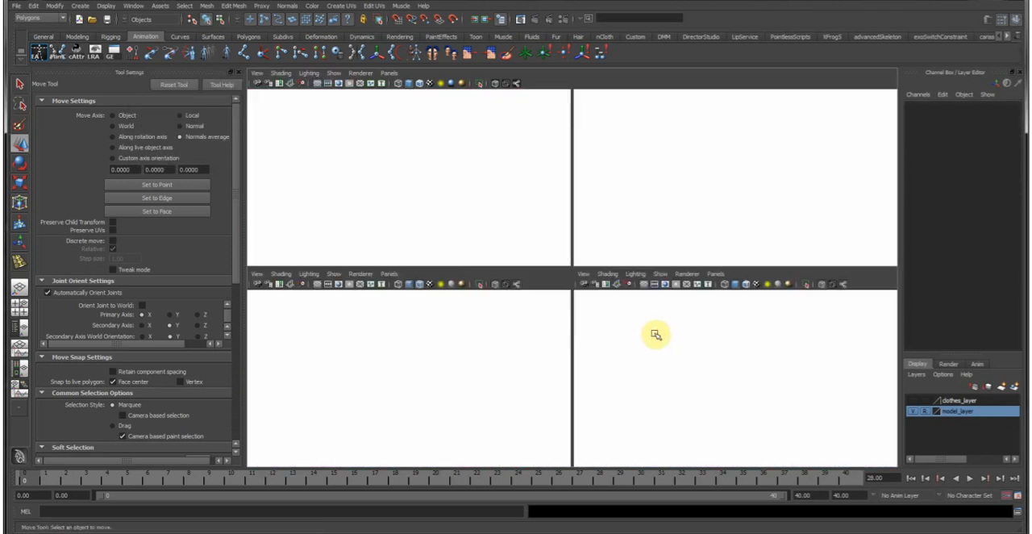
{"action": "key", "text": "space"}
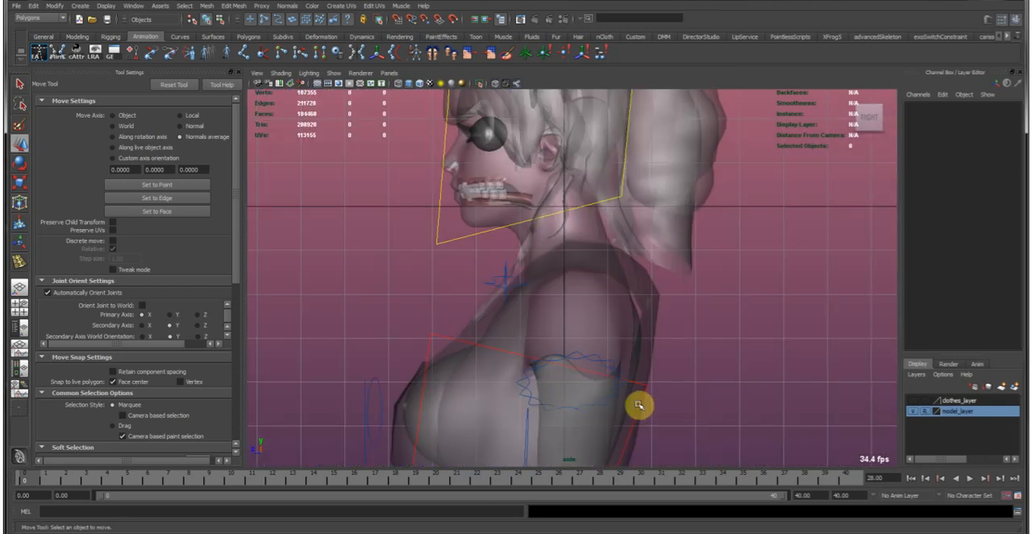
{"action": "left_click", "coordinate": [484, 317]}
{"action": "right_click_drag", "start_coordinate": [479, 318], "coordinate": [452, 333], "text": "alt"}
{"action": "right_click_drag", "start_coordinate": [452, 333], "coordinate": [408, 332]}
{"action": "middle_click_drag", "start_coordinate": [481, 343], "coordinate": [467, 325], "text": "alt"}
{"action": "left_click_drag", "start_coordinate": [400, 327], "coordinate": [455, 387]}
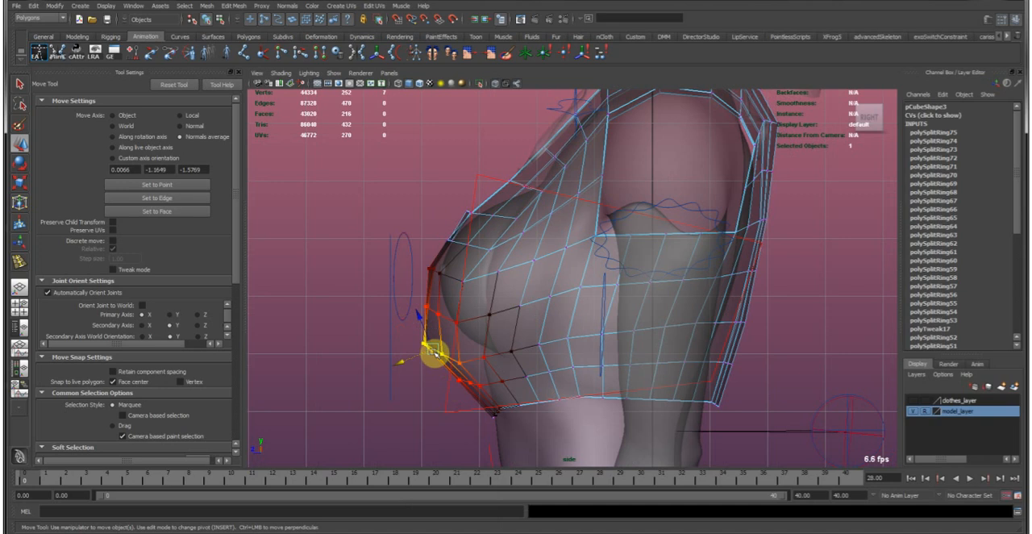
{"action": "left_click_drag", "start_coordinate": [435, 351], "coordinate": [518, 342]}
{"action": "key", "text": "e"}
{"action": "key", "text": "w"}
{"action": "middle_click_drag", "start_coordinate": [525, 362], "coordinate": [473, 394], "text": "alt"}
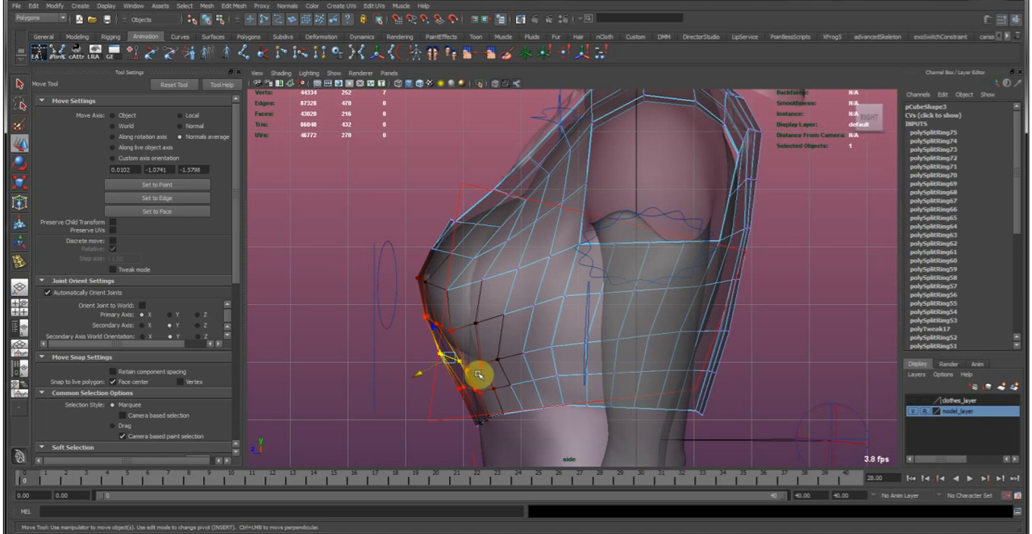
Select both breast controls, go up to their offset groups, and set the groups' X rotation to -5.
{"action": "left_click_drag", "start_coordinate": [353, 250], "coordinate": [379, 255]}
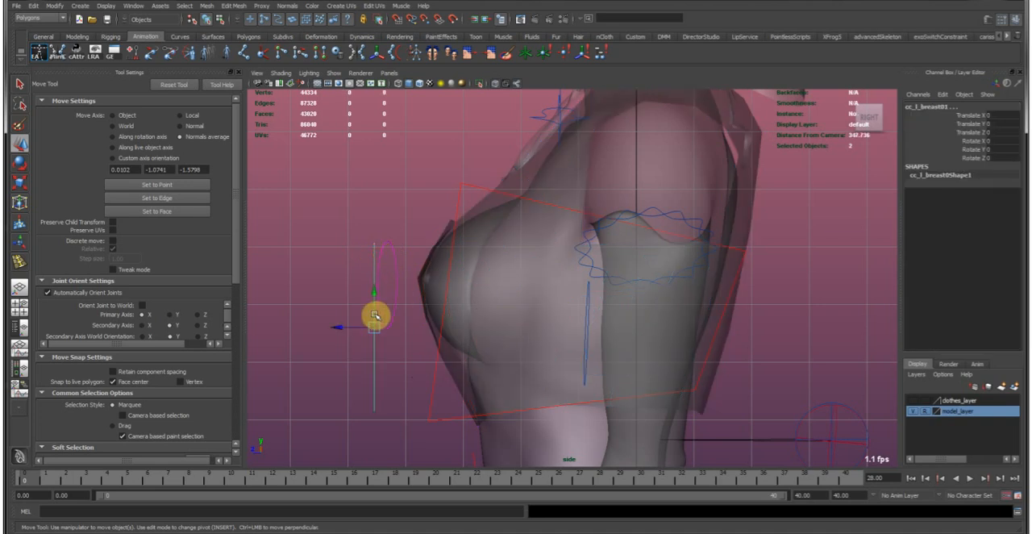
{"action": "key", "text": "Up"}
{"action": "key", "text": "e"}
{"action": "left_click_drag", "start_coordinate": [410, 309], "coordinate": [415, 300]}
{"action": "left_click", "coordinate": [992, 142]}
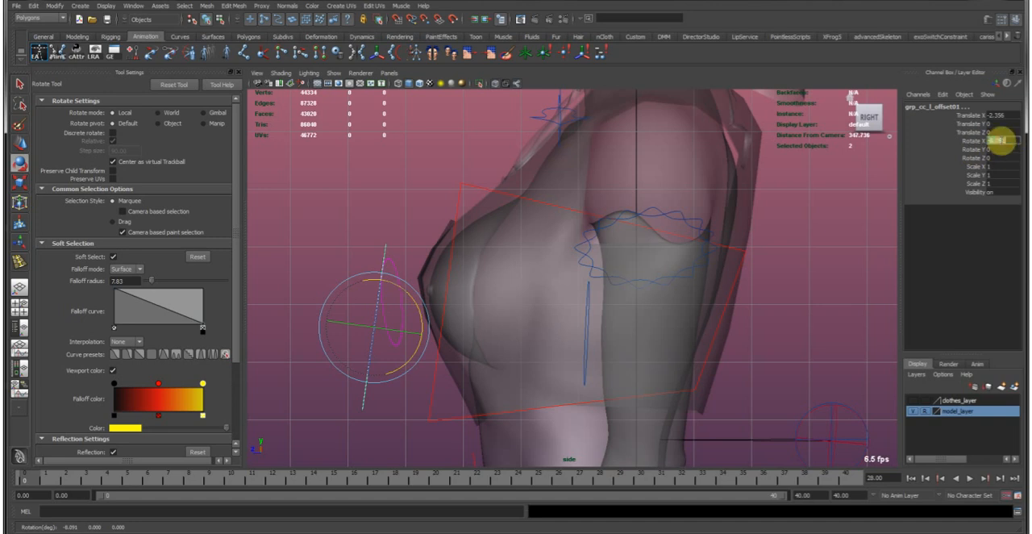
{"action": "type", "text": "-5"}
{"action": "key", "text": "Return"}
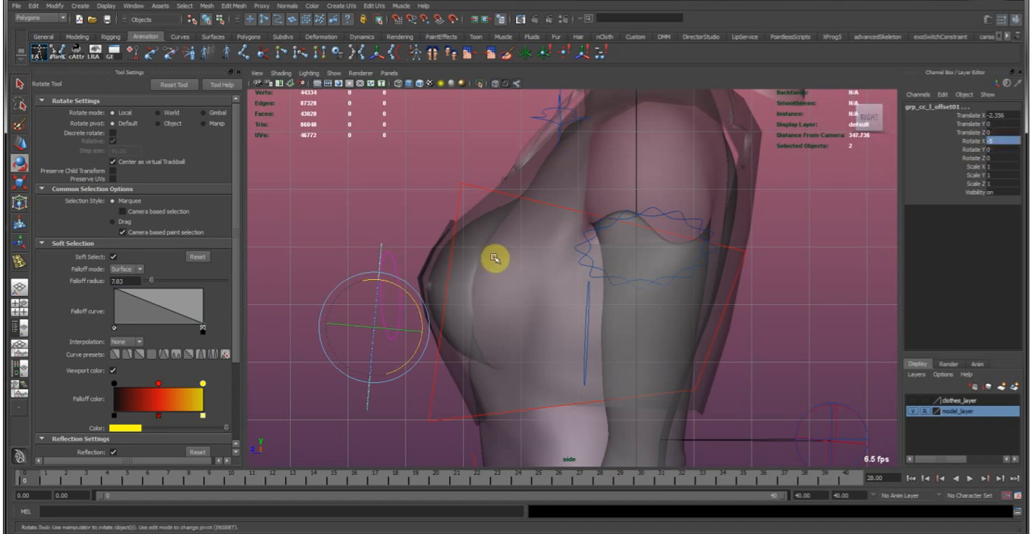
Select both nipple controls, go up to their offset groups, and set the groups' X rotation to 10.
{"action": "left_click_drag", "start_coordinate": [393, 276], "coordinate": [394, 277]}
{"action": "key", "text": "Up"}
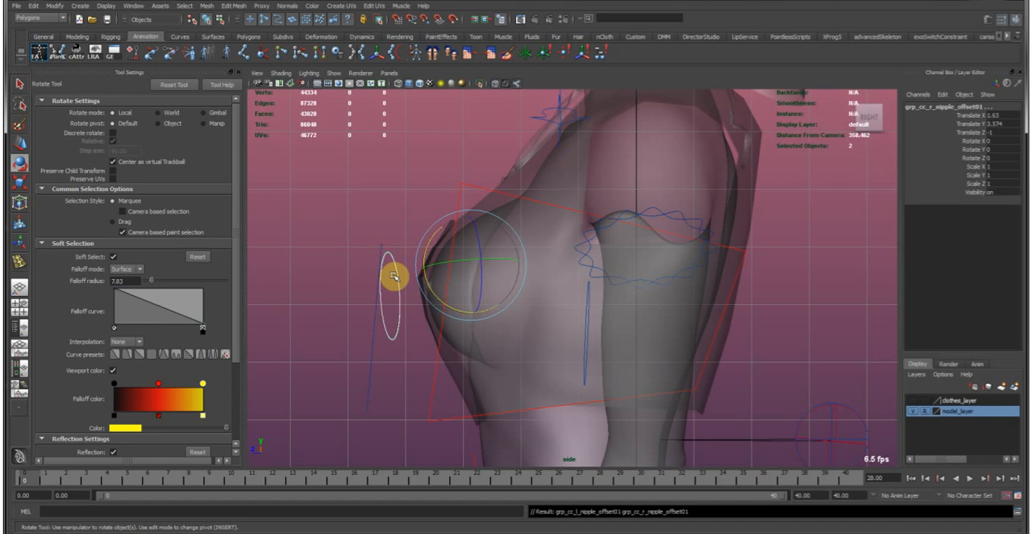
{"action": "middle_click_drag", "start_coordinate": [570, 296], "coordinate": [583, 268]}
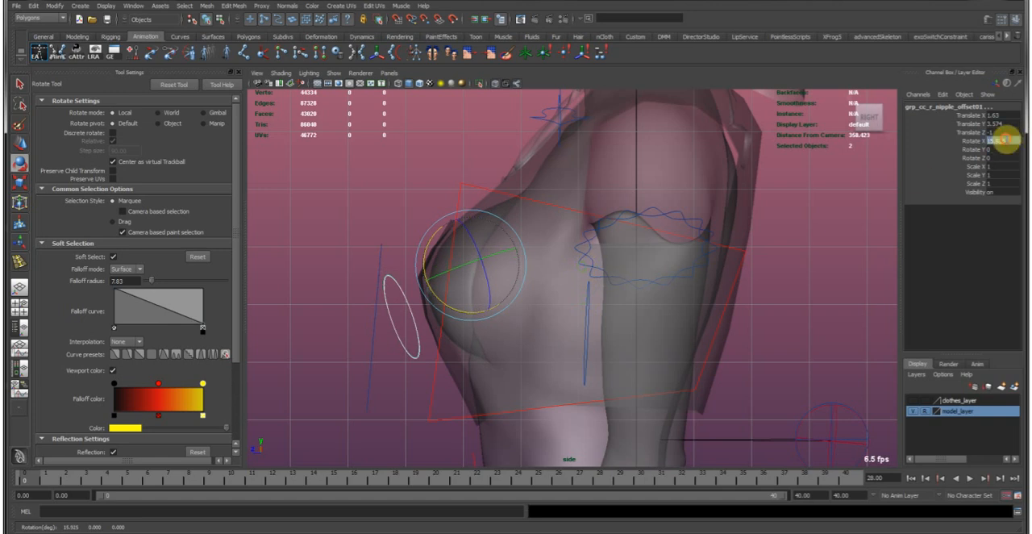
{"action": "type", "text": "0"}
{"action": "key", "text": "Return"}
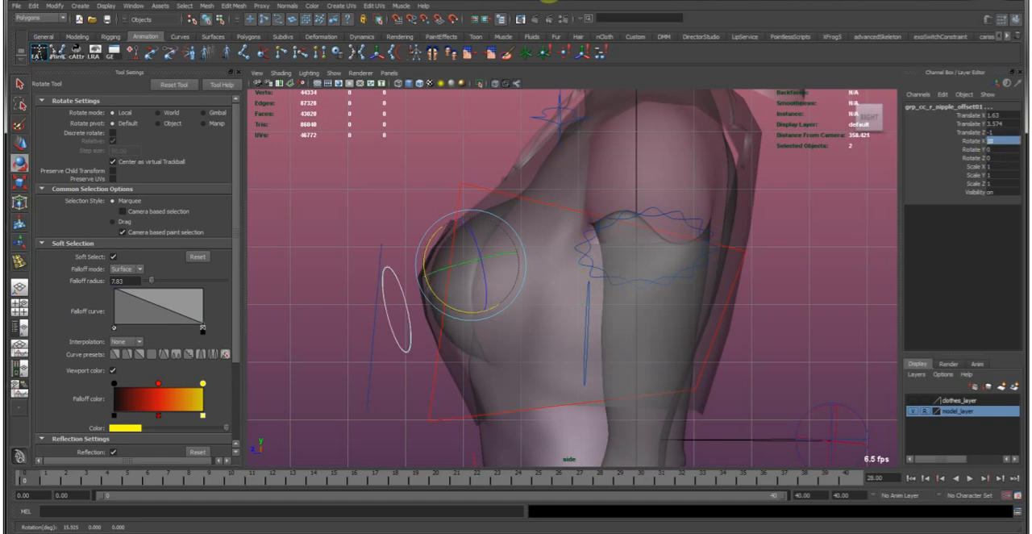
Push the garment's lower bust vertices further toward the body with soft selection, and shift the vertices at the bust's front tip.
{"action": "left_click", "coordinate": [427, 166]}
{"action": "key", "text": "w"}
{"action": "left_click", "coordinate": [455, 391]}
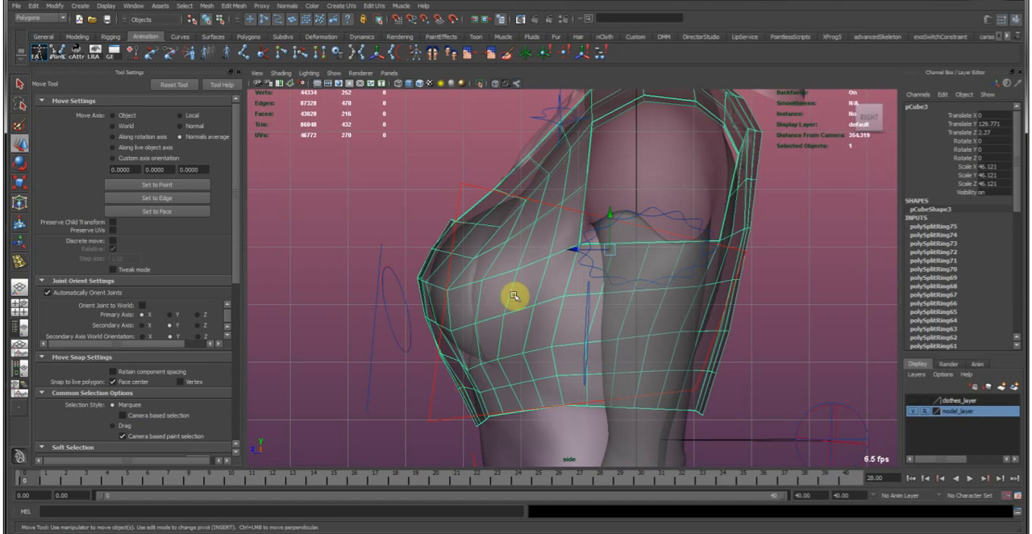
{"action": "middle_click_drag", "start_coordinate": [506, 284], "coordinate": [467, 282], "text": "alt"}
{"action": "middle_click_drag", "start_coordinate": [399, 337], "coordinate": [419, 316], "text": "alt"}
{"action": "right_click_drag", "start_coordinate": [420, 316], "coordinate": [429, 331], "text": "alt"}
{"action": "right_click_drag", "start_coordinate": [448, 331], "coordinate": [411, 330]}
{"action": "left_click_drag", "start_coordinate": [401, 321], "coordinate": [421, 330]}
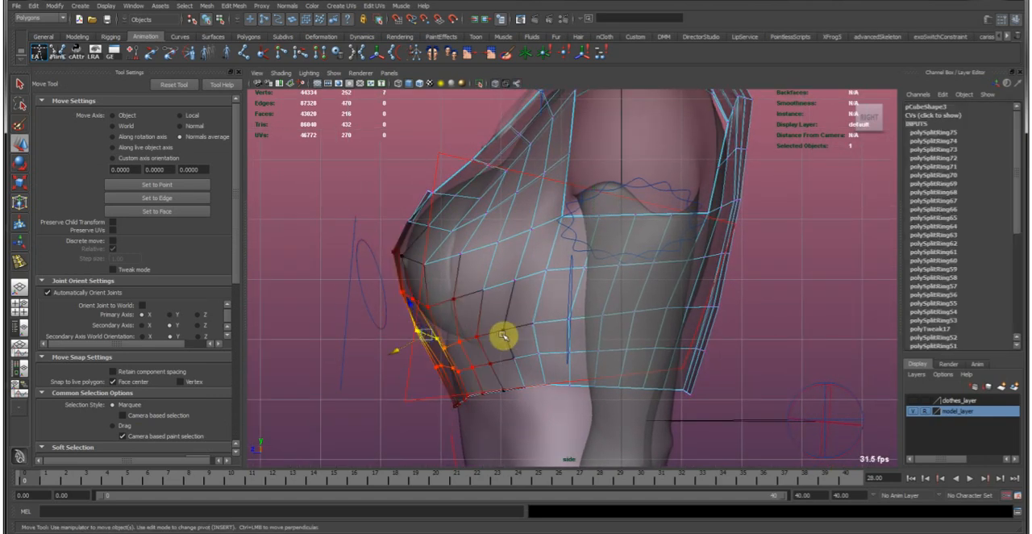
{"action": "key", "text": "e"}
{"action": "key", "text": "w"}
{"action": "middle_click_drag", "start_coordinate": [505, 304], "coordinate": [438, 336]}
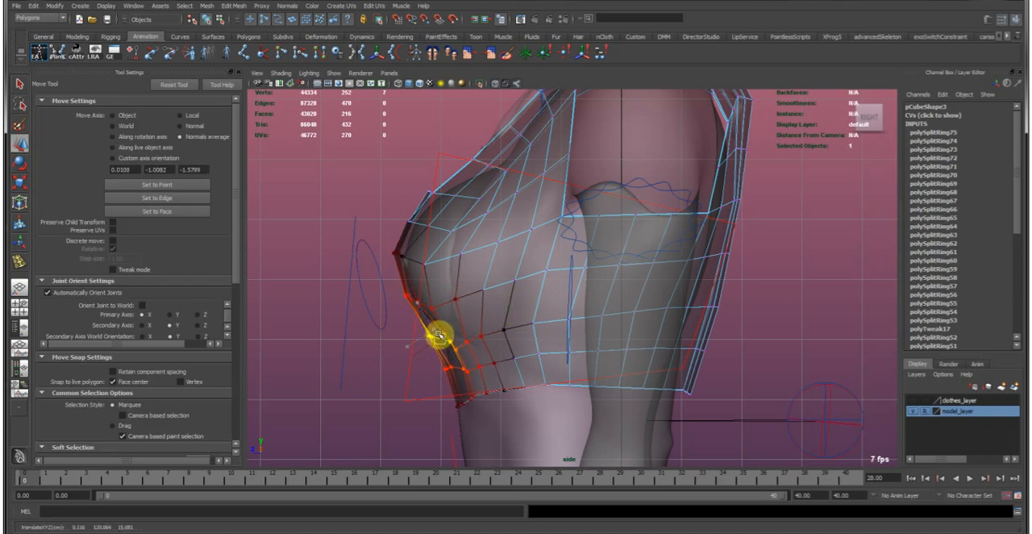
{"action": "left_click", "coordinate": [403, 253]}
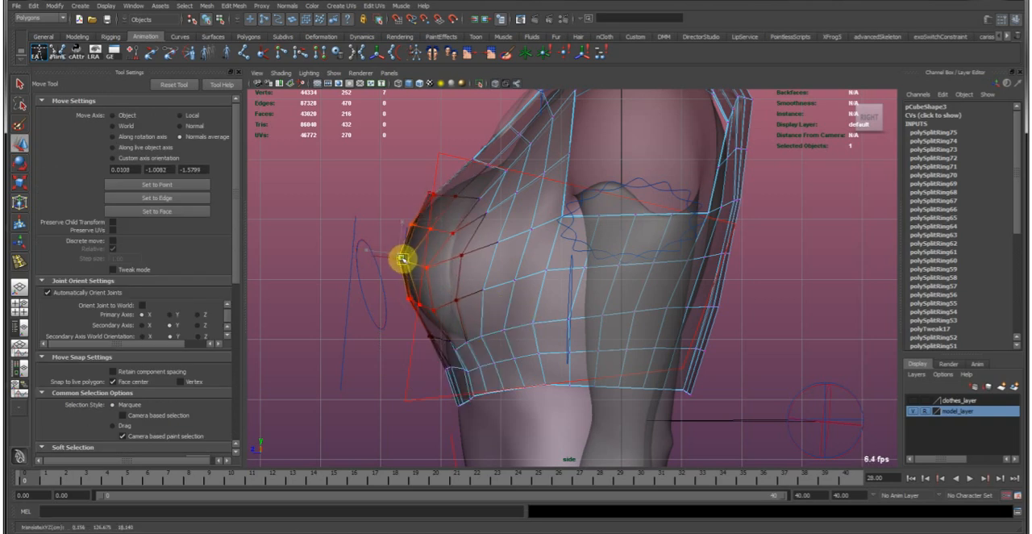
Turn off soft selection, select the garment's front hem vertices, and move them toward the body, switching the move axis to Object.
{"action": "left_click_drag", "start_coordinate": [434, 335], "coordinate": [463, 339], "text": "alt"}
{"action": "key", "text": "b"}
{"action": "key", "text": "e"}
{"action": "key", "text": "w"}
{"action": "middle_click_drag", "start_coordinate": [461, 337], "coordinate": [450, 329]}
{"action": "left_click", "coordinate": [123, 115]}
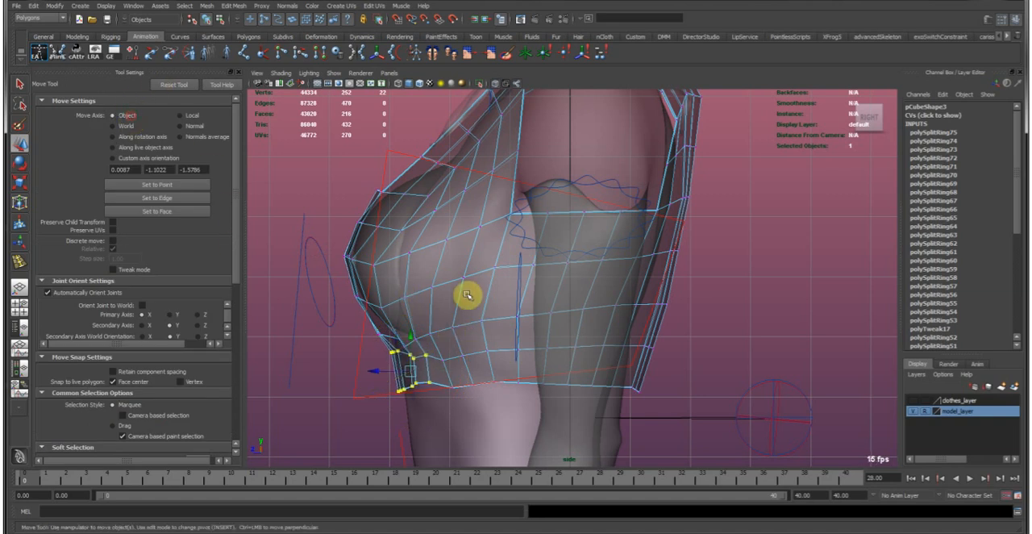
{"action": "key", "text": "b"}
{"action": "key", "text": "b"}
{"action": "middle_click_drag", "start_coordinate": [486, 293], "coordinate": [548, 268]}
Reposition individual garment vertices in the crease directly under the bust so they follow the body more closely.
{"action": "scroll", "coordinate": [457, 274], "scroll_direction": "up", "scroll_amount": 4}
{"action": "scroll", "coordinate": [495, 307], "scroll_direction": "up", "scroll_amount": 5}
{"action": "middle_click_drag", "start_coordinate": [431, 327], "coordinate": [490, 316], "text": "alt"}
{"action": "left_click_drag", "start_coordinate": [405, 316], "coordinate": [442, 317]}
{"action": "mouse_move", "coordinate": [492, 352]}
{"action": "left_mouse_down"}
{"action": "mouse_move", "coordinate": [511, 378]}
{"action": "mouse_move", "coordinate": [510, 338]}
{"action": "mouse_move", "coordinate": [482, 341]}
{"action": "left_mouse_up"}
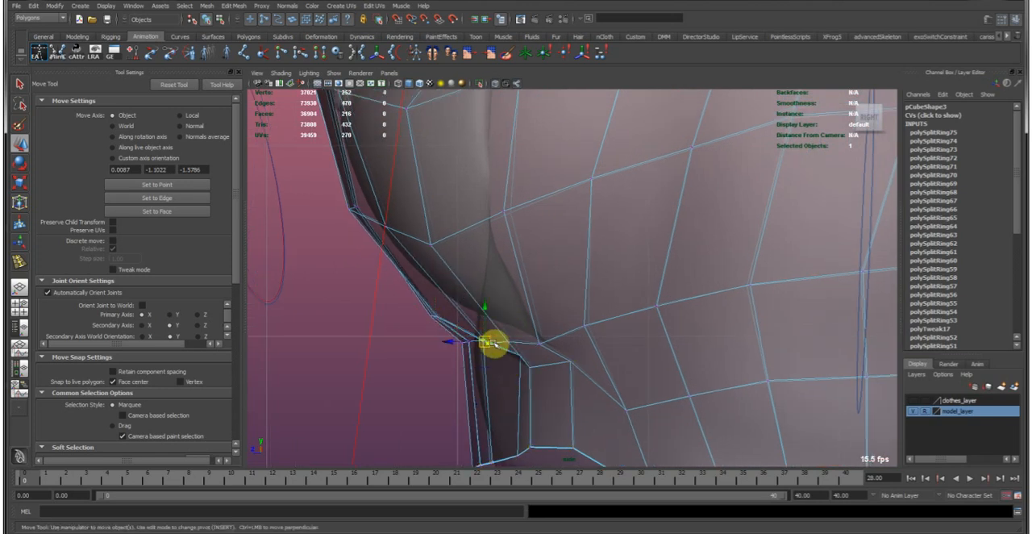
{"action": "left_click", "coordinate": [496, 330]}
{"action": "left_click", "coordinate": [483, 335]}
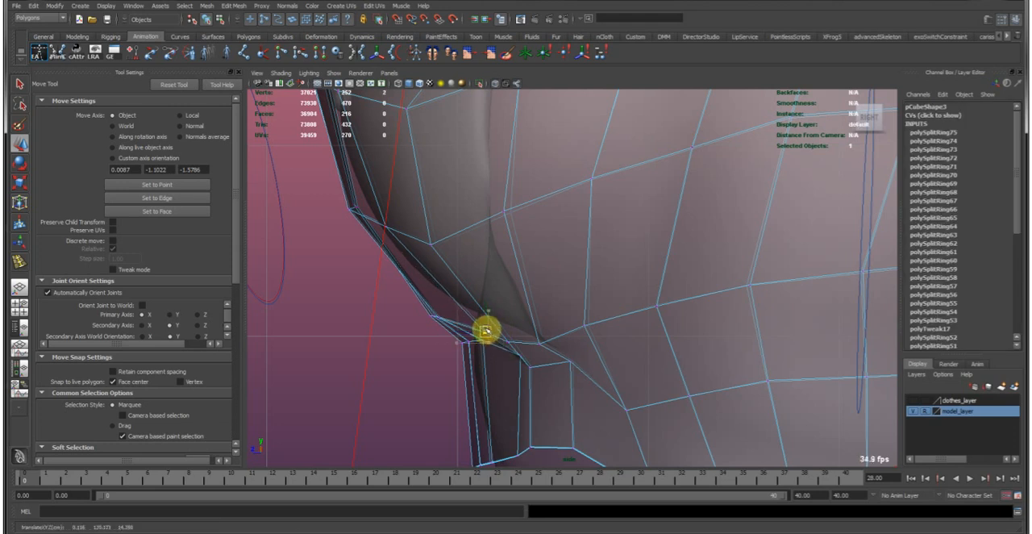
{"action": "left_click_drag", "start_coordinate": [480, 332], "coordinate": [582, 373]}
{"action": "left_click_drag", "start_coordinate": [571, 362], "coordinate": [565, 372]}
{"action": "right_click_drag", "start_coordinate": [563, 367], "coordinate": [536, 274], "text": "alt"}
{"action": "middle_click_drag", "start_coordinate": [592, 303], "coordinate": [579, 334], "text": "alt"}
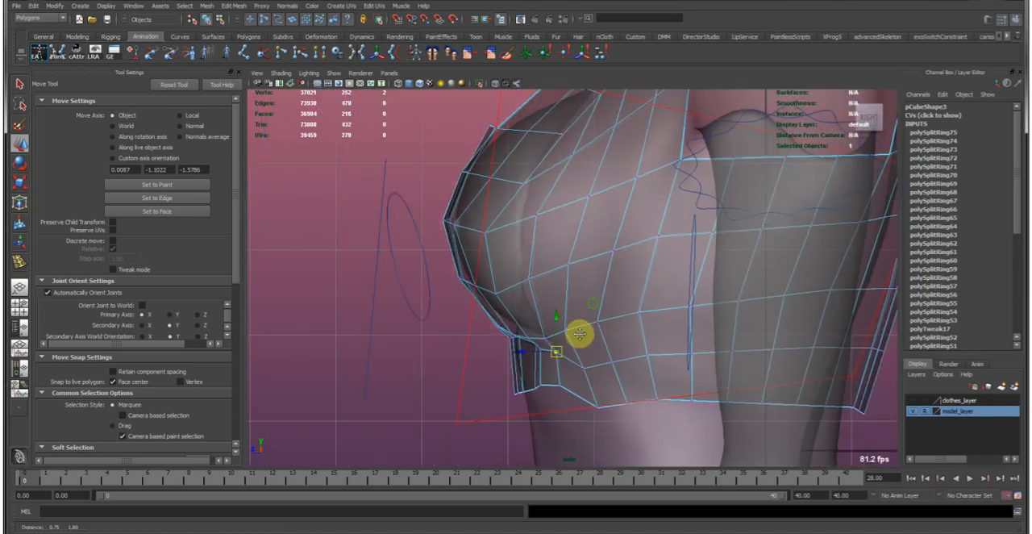
Shift the vertices along the underside and side of the bust to even out the garment's edge flow.
{"action": "left_click", "coordinate": [527, 333]}
{"action": "mouse_move", "coordinate": [523, 326]}
{"action": "left_mouse_down"}
{"action": "mouse_move", "coordinate": [561, 344]}
{"action": "mouse_move", "coordinate": [539, 334]}
{"action": "left_mouse_up"}
{"action": "left_click_drag", "start_coordinate": [492, 281], "coordinate": [489, 233]}
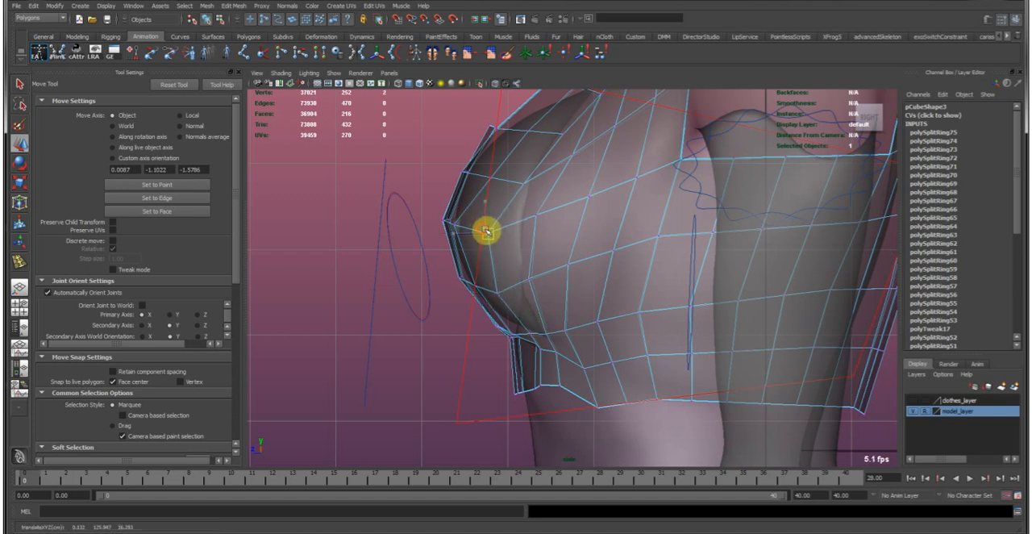
{"action": "left_click_drag", "start_coordinate": [523, 269], "coordinate": [539, 289]}
{"action": "left_click_drag", "start_coordinate": [530, 278], "coordinate": [532, 286]}
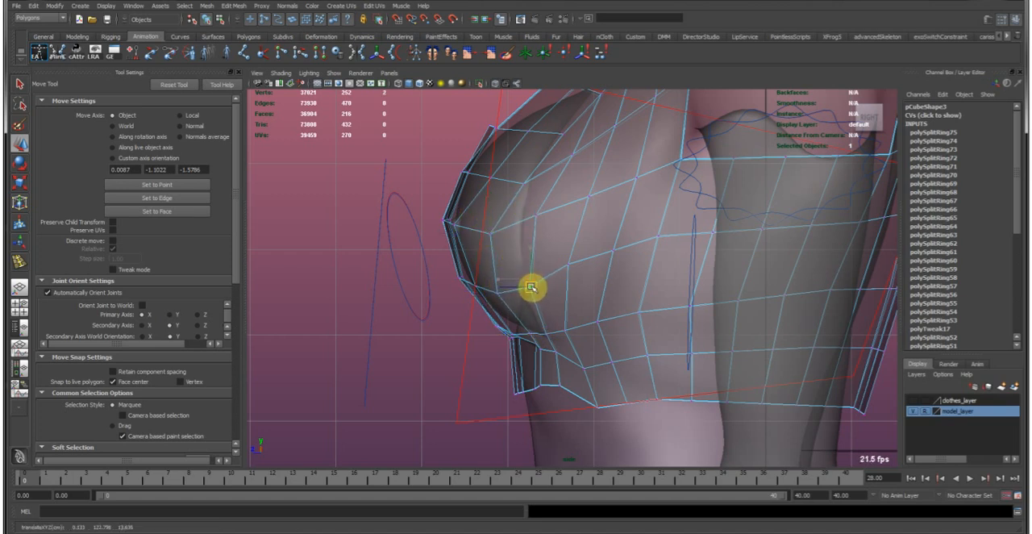
{"action": "left_click_drag", "start_coordinate": [555, 254], "coordinate": [566, 277]}
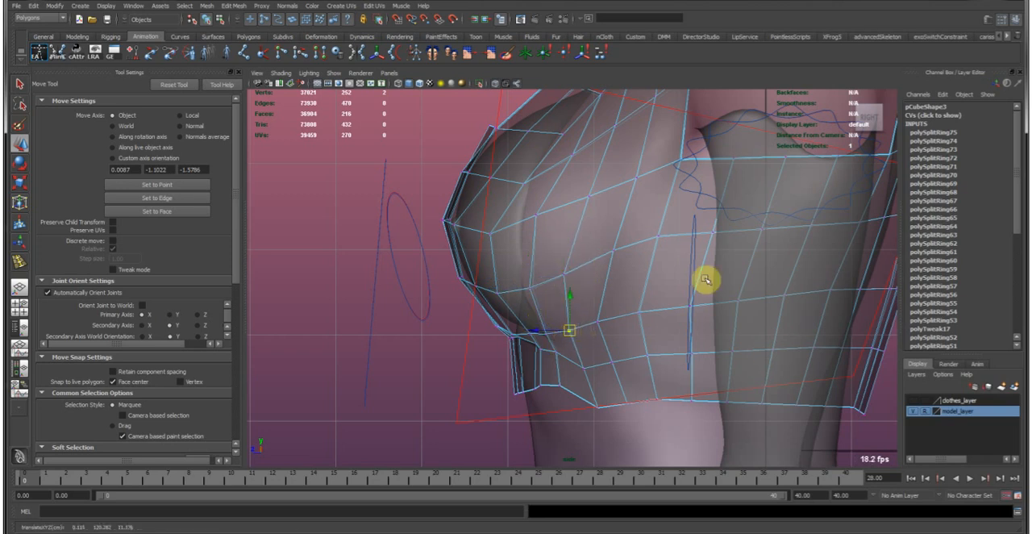
Return the garment to object mode and inspect its fit from several angles in the perspective view.
{"action": "right_click_drag", "start_coordinate": [677, 245], "coordinate": [594, 237], "text": "alt"}
{"action": "middle_click_drag", "start_coordinate": [606, 222], "coordinate": [592, 298], "text": "alt"}
{"action": "right_click_drag", "start_coordinate": [592, 298], "coordinate": [535, 286], "text": "alt"}
{"action": "right_click_drag", "start_coordinate": [534, 285], "coordinate": [594, 230]}
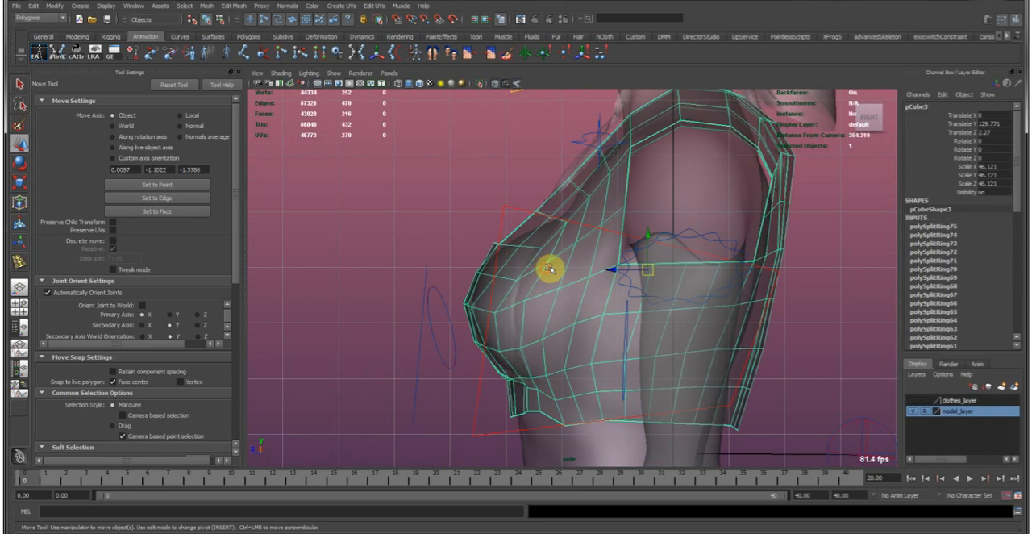
{"action": "key", "text": "space"}
{"action": "key", "text": "space"}
{"action": "left_click", "coordinate": [730, 281]}
{"action": "left_click_drag", "start_coordinate": [731, 281], "coordinate": [575, 320], "text": "alt"}
{"action": "left_click", "coordinate": [581, 311]}
{"action": "left_click", "coordinate": [691, 257]}
{"action": "left_click_drag", "start_coordinate": [676, 267], "coordinate": [624, 302], "text": "alt"}
{"action": "left_click", "coordinate": [572, 327]}
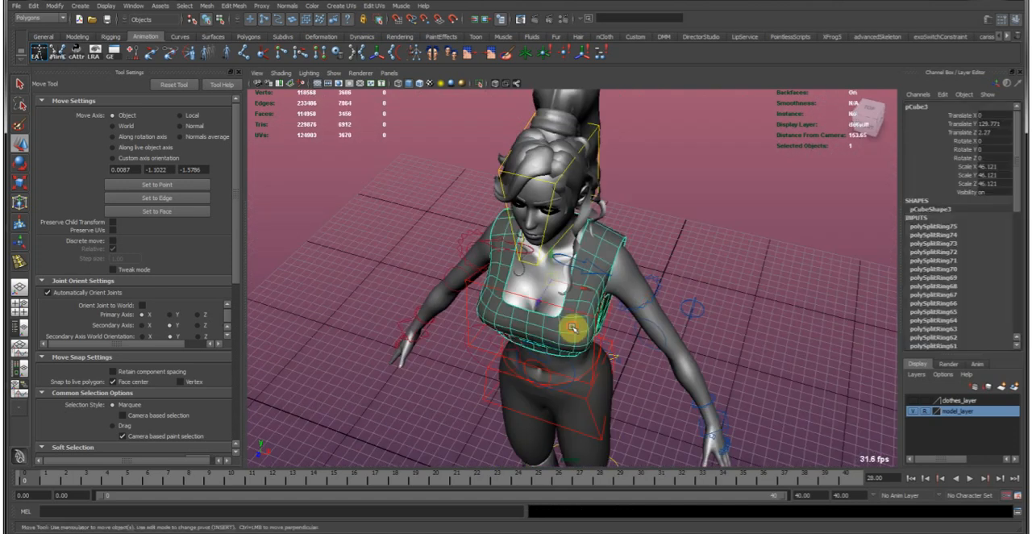
Turn on X-ray shading and frame the garment's outer bust corner from above.
{"action": "left_click_drag", "start_coordinate": [541, 306], "coordinate": [663, 326], "text": "alt"}
{"action": "scroll", "coordinate": [656, 322], "scroll_direction": "up", "scroll_amount": 5}
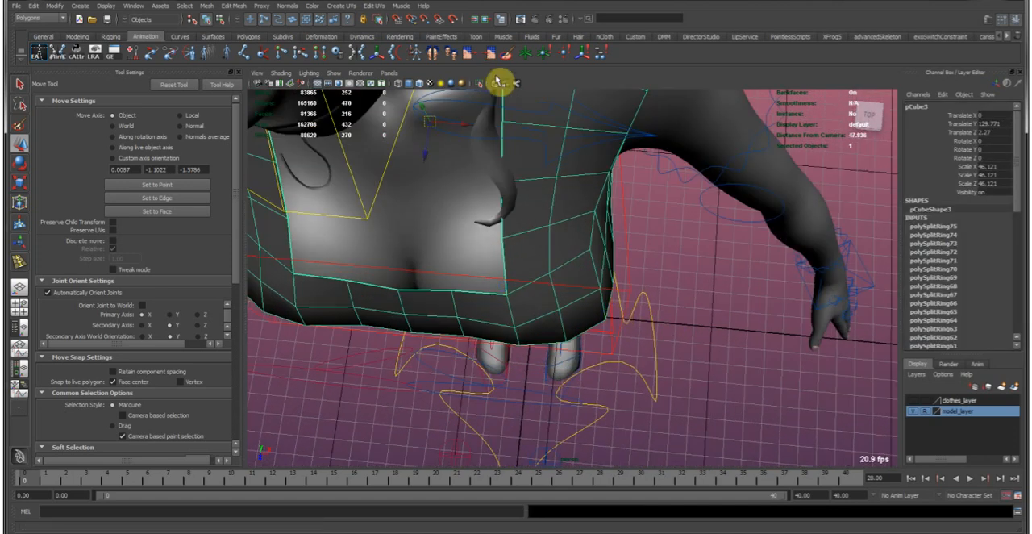
{"action": "left_click", "coordinate": [501, 86]}
{"action": "scroll", "coordinate": [569, 246], "scroll_direction": "up", "scroll_amount": 5}
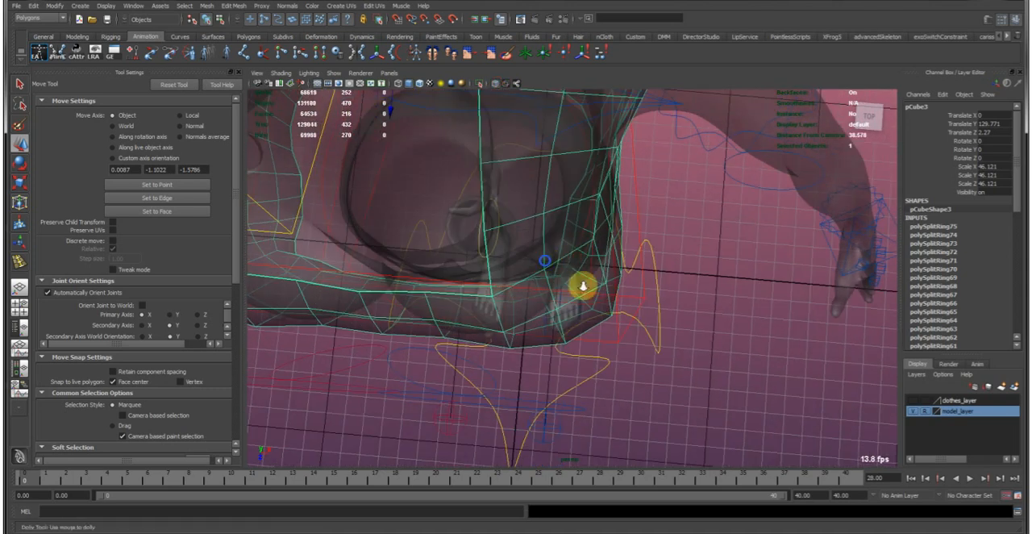
{"action": "right_click_drag", "start_coordinate": [590, 320], "coordinate": [622, 341]}
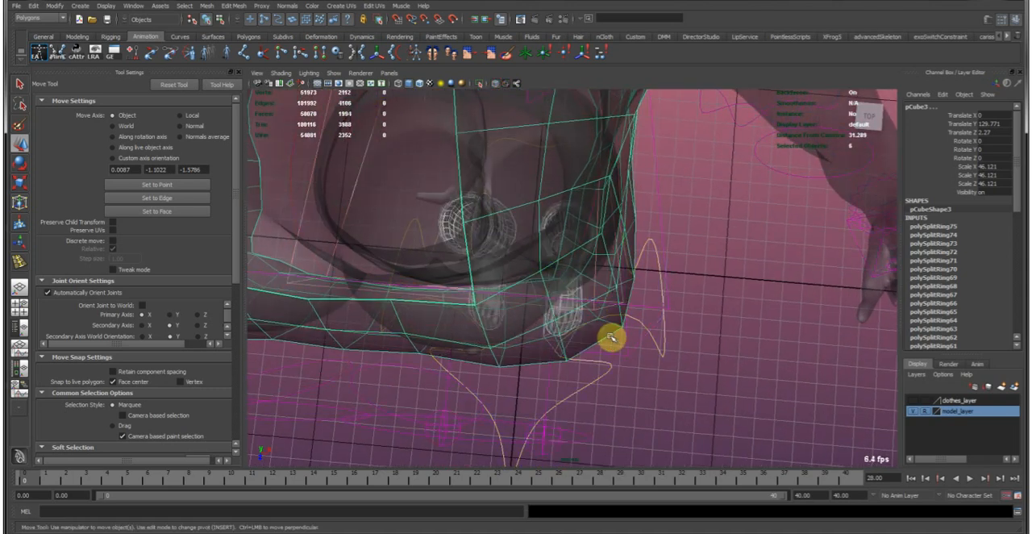
Set the viewport to show all object types, then hide NURBS curves and joints.
{"action": "left_click", "coordinate": [334, 73]}
{"action": "left_click", "coordinate": [369, 107]}
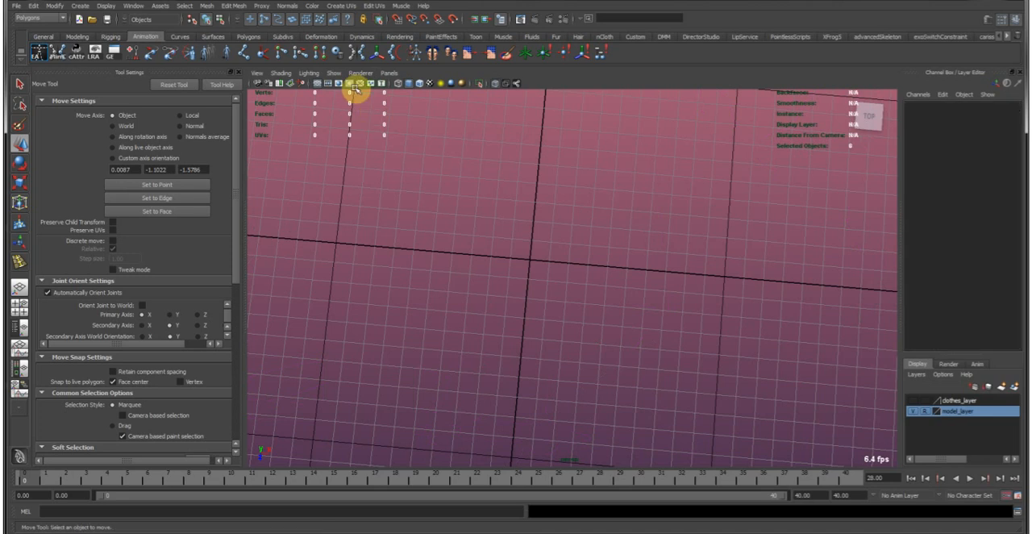
{"action": "left_click", "coordinate": [334, 74]}
{"action": "left_click", "coordinate": [352, 101]}
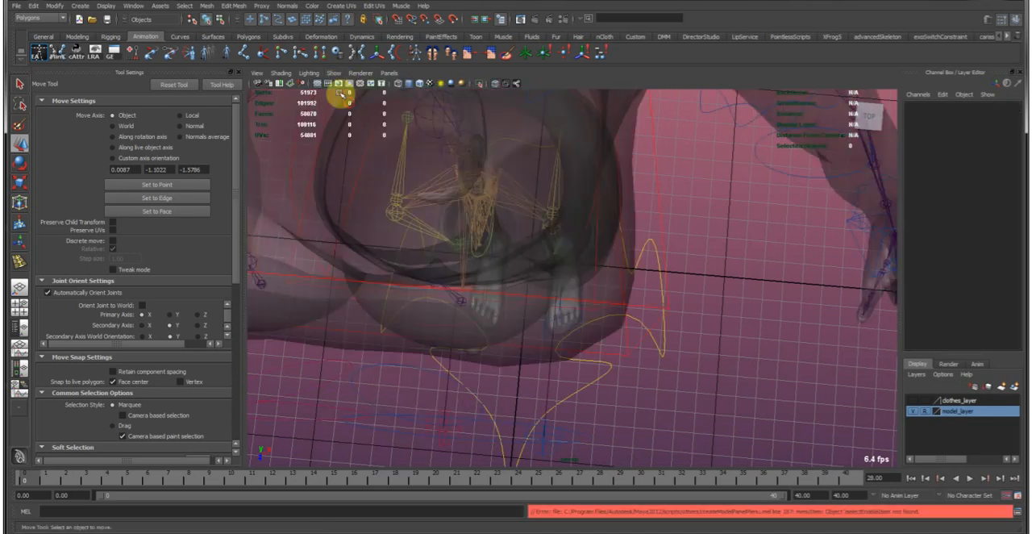
{"action": "left_click", "coordinate": [335, 73]}
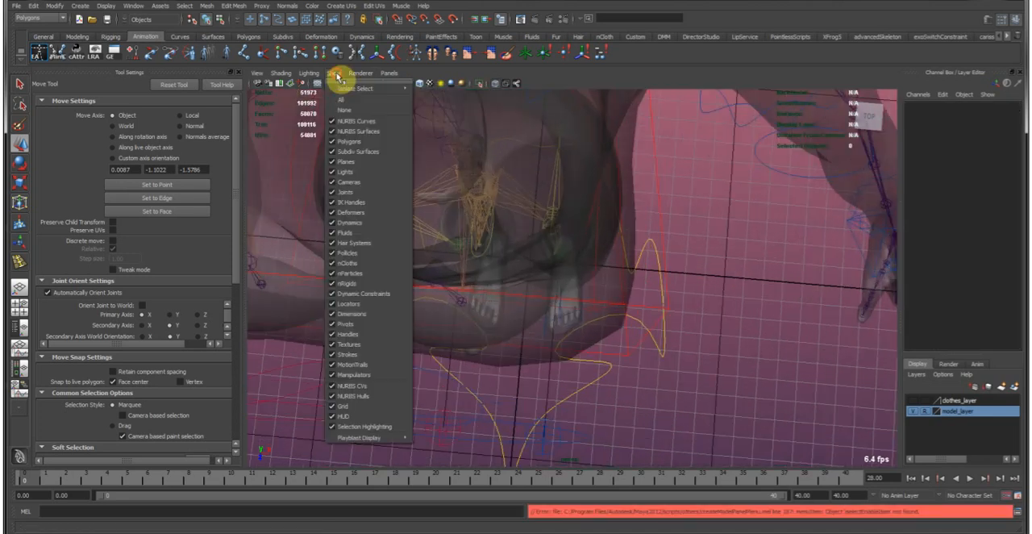
{"action": "left_click", "coordinate": [347, 119]}
{"action": "left_click", "coordinate": [336, 73]}
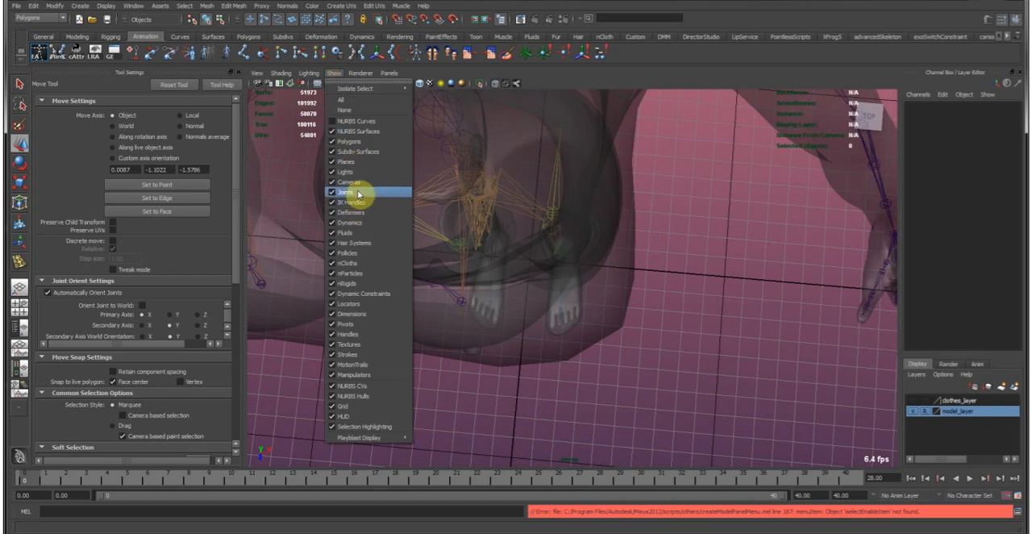
{"action": "left_click", "coordinate": [359, 187]}
{"action": "left_click", "coordinate": [334, 73]}
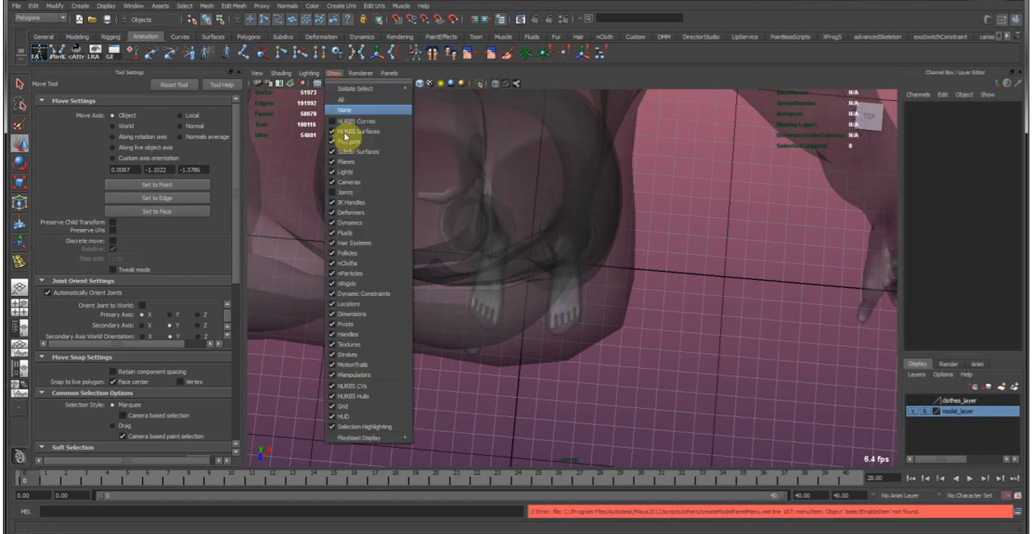
{"action": "left_click", "coordinate": [355, 173]}
Select the vertices at the garment's outer front bust corner and move them with soft selection to follow the body.
{"action": "left_click", "coordinate": [601, 307]}
{"action": "right_click_drag", "start_coordinate": [560, 295], "coordinate": [508, 306]}
{"action": "left_click_drag", "start_coordinate": [687, 394], "coordinate": [687, 394]}
{"action": "key", "text": "b"}
{"action": "mouse_move", "coordinate": [579, 341]}
{"action": "left_mouse_down"}
{"action": "mouse_move", "coordinate": [616, 345]}
{"action": "mouse_move", "coordinate": [572, 338]}
{"action": "left_mouse_up"}
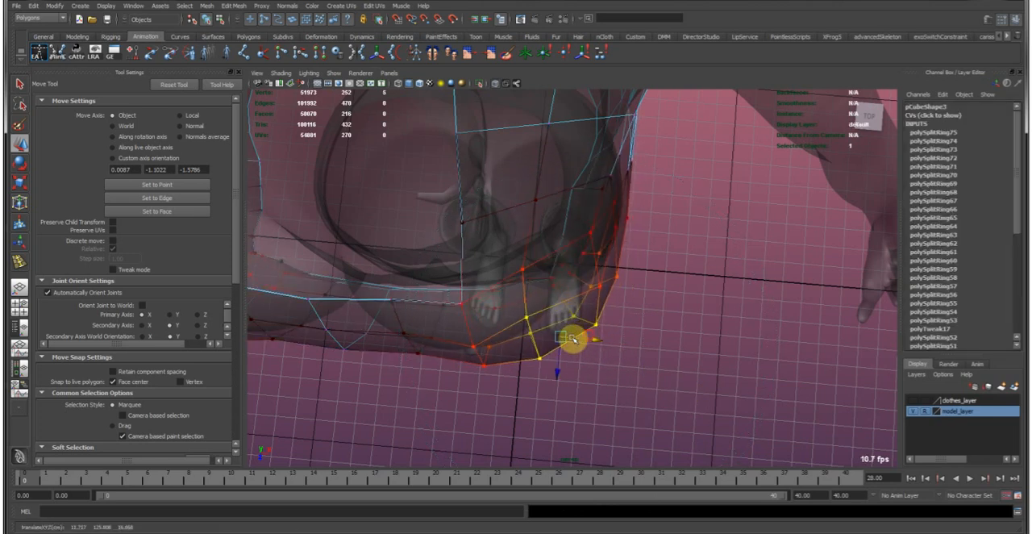
{"action": "left_click_drag", "start_coordinate": [559, 372], "coordinate": [554, 356]}
Reposition a vertex on the outer side of the bust with soft selection to fit the body's contour.
{"action": "left_click_drag", "start_coordinate": [562, 307], "coordinate": [592, 326], "text": "alt"}
{"action": "left_click_drag", "start_coordinate": [579, 289], "coordinate": [626, 351], "text": "alt"}
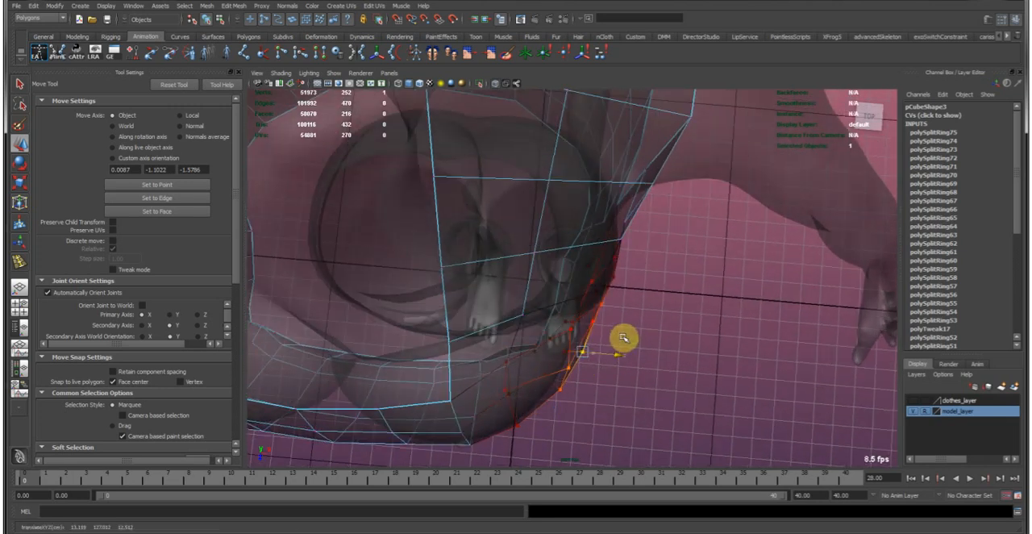
{"action": "key", "text": "w"}
{"action": "left_click_drag", "start_coordinate": [639, 313], "coordinate": [627, 212], "text": "alt"}
Turn off X-ray shading and return the garment to vertex editing in a side view of the bust.
{"action": "left_click", "coordinate": [499, 238]}
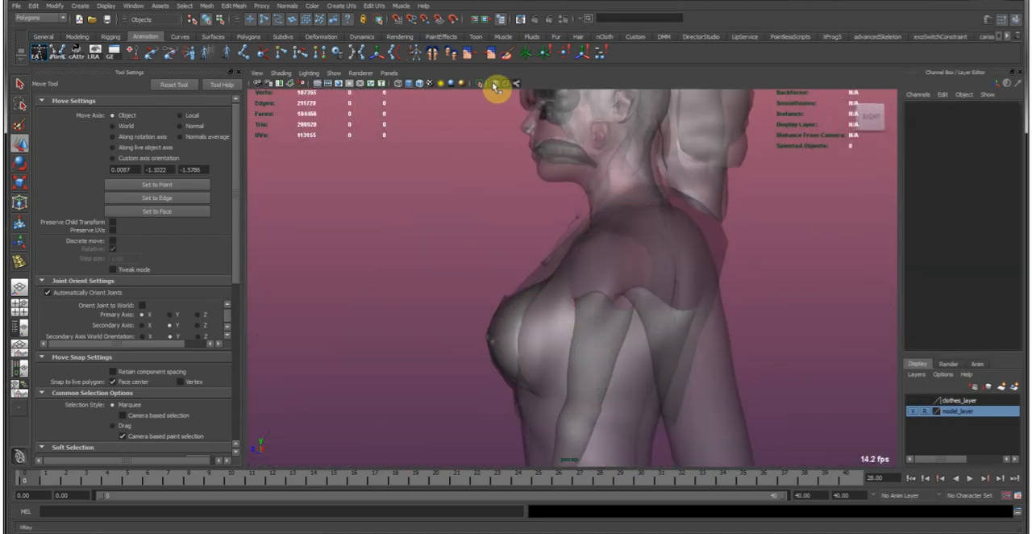
{"action": "left_click", "coordinate": [495, 87]}
{"action": "left_click_drag", "start_coordinate": [491, 287], "coordinate": [556, 335], "text": "alt"}
{"action": "left_click", "coordinate": [511, 293]}
{"action": "right_click_drag", "start_coordinate": [480, 250], "coordinate": [599, 288], "text": "alt"}
{"action": "right_click", "coordinate": [599, 262]}
{"action": "left_click", "coordinate": [517, 352]}
Set the move axis to Normals average and adjust soft-selected vertices on the front of the bust.
{"action": "left_click_drag", "start_coordinate": [574, 307], "coordinate": [548, 293], "text": "alt"}
{"action": "left_click_drag", "start_coordinate": [527, 334], "coordinate": [502, 309], "text": "alt"}
{"action": "left_click", "coordinate": [212, 138]}
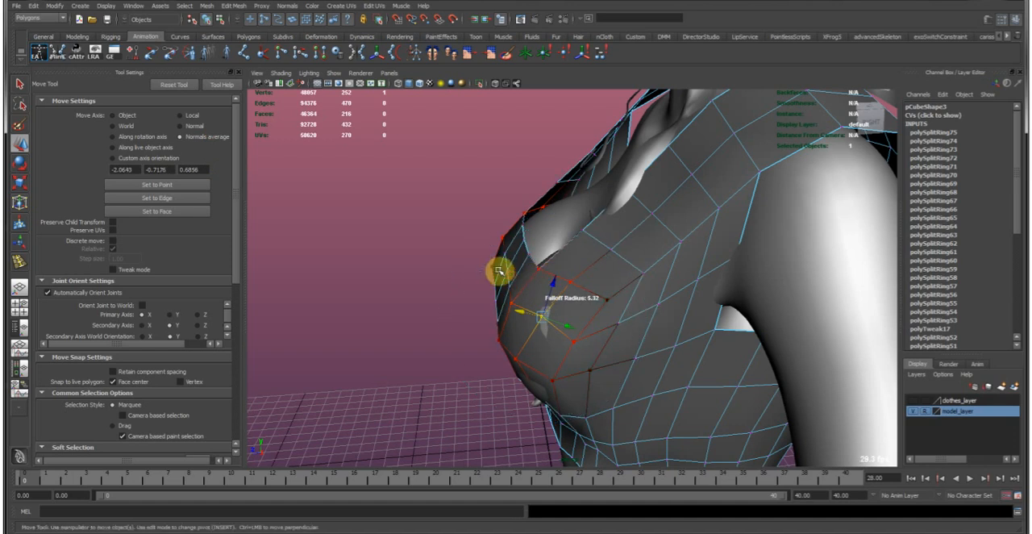
{"action": "left_click_drag", "start_coordinate": [494, 269], "coordinate": [489, 347], "text": "alt"}
{"action": "right_click_drag", "start_coordinate": [489, 347], "coordinate": [591, 285], "text": "alt"}
{"action": "left_click_drag", "start_coordinate": [591, 285], "coordinate": [486, 217], "text": "alt"}
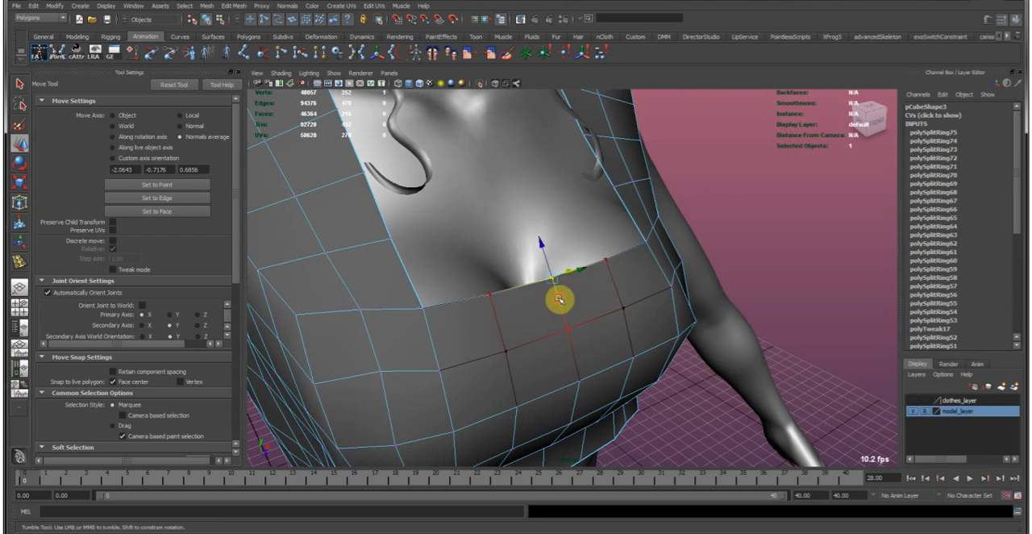
Lower the centre neckline vertex with soft selection to form a V-shaped neckline.
{"action": "left_click_drag", "start_coordinate": [556, 302], "coordinate": [559, 293], "text": "alt"}
{"action": "left_click_drag", "start_coordinate": [541, 240], "coordinate": [547, 283]}
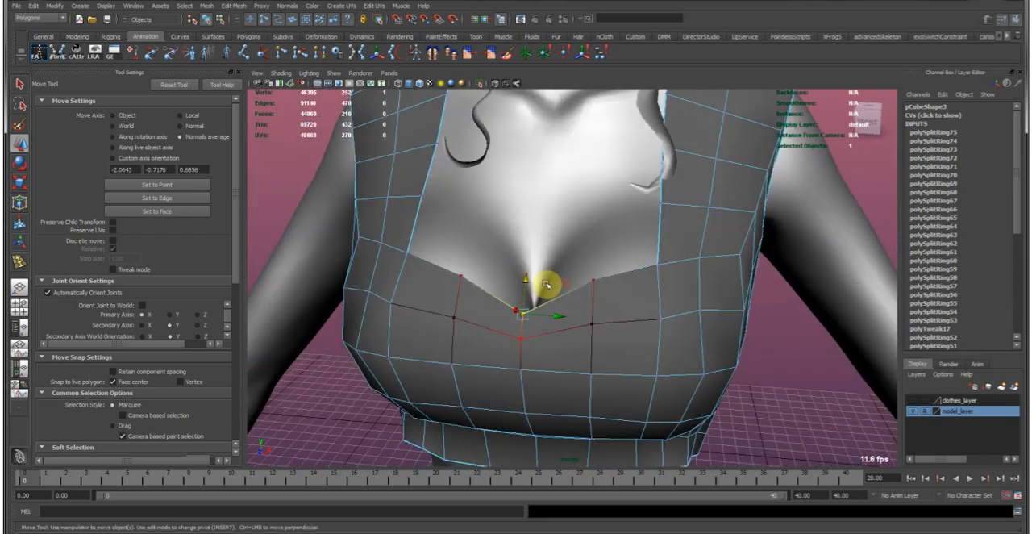
{"action": "mouse_move", "coordinate": [516, 329]}
{"action": "left_mouse_down"}
{"action": "mouse_move", "coordinate": [583, 295]}
{"action": "mouse_move", "coordinate": [533, 278]}
{"action": "mouse_move", "coordinate": [522, 313]}
{"action": "left_mouse_up"}
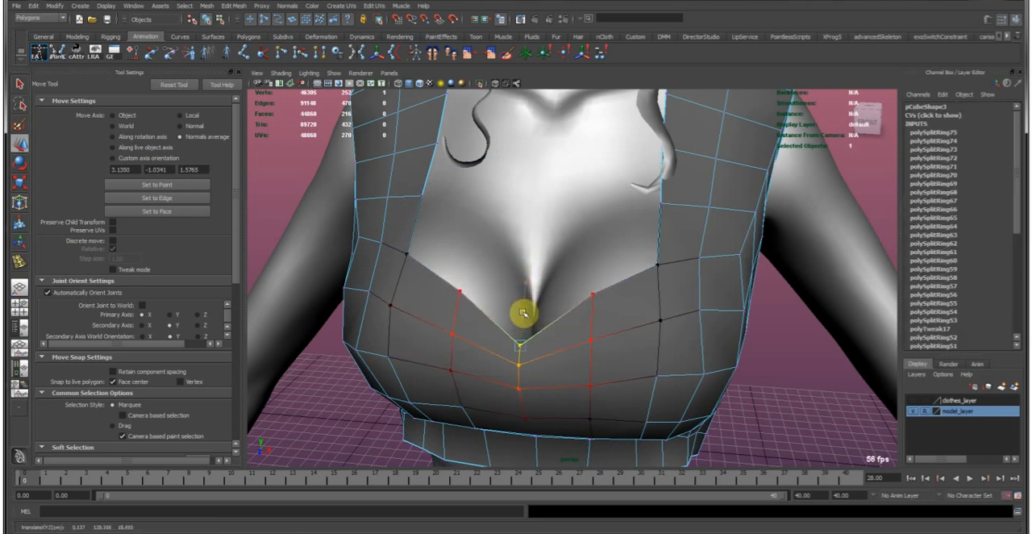
Adjust the neckline vertices on either side of the V, reducing the soft-selection falloff.
{"action": "left_click", "coordinate": [591, 289]}
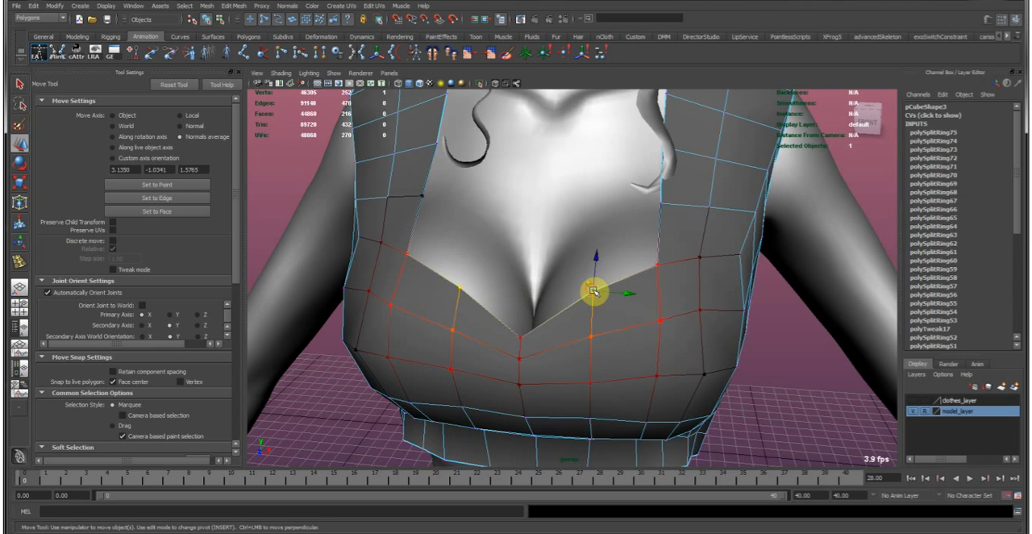
{"action": "mouse_move", "coordinate": [616, 295]}
{"action": "left_mouse_down"}
{"action": "mouse_move", "coordinate": [576, 292]}
{"action": "mouse_move", "coordinate": [604, 303]}
{"action": "left_mouse_up"}
{"action": "key", "text": "ctrl+z"}
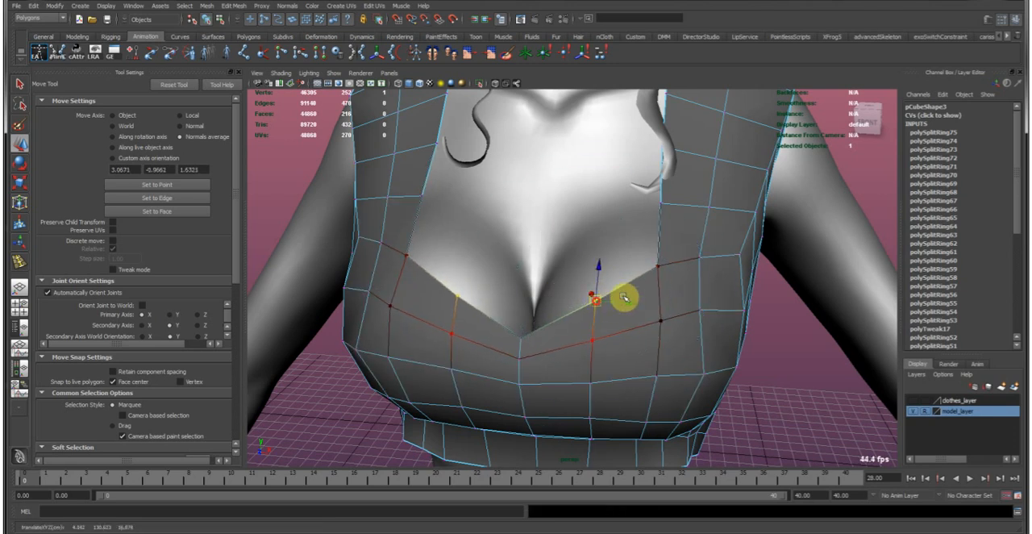
{"action": "left_click_drag", "start_coordinate": [659, 253], "coordinate": [555, 323], "text": "alt"}
Reposition the vertices along the inner edges of the shoulder straps near the neck.
{"action": "left_click_drag", "start_coordinate": [566, 284], "coordinate": [513, 270], "text": "alt"}
{"action": "left_click", "coordinate": [520, 256]}
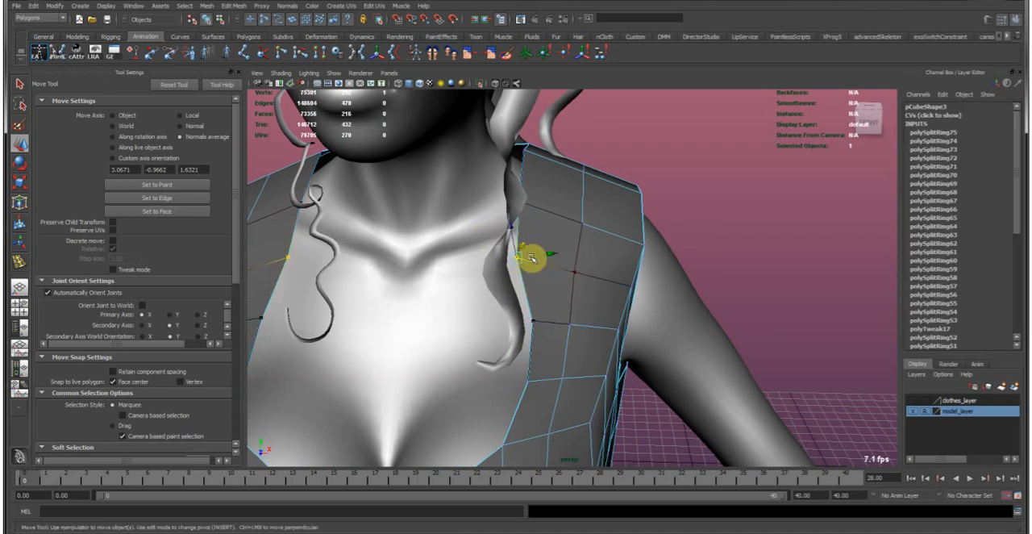
{"action": "left_click_drag", "start_coordinate": [532, 258], "coordinate": [532, 260]}
{"action": "middle_click_drag", "start_coordinate": [548, 243], "coordinate": [537, 297], "text": "alt"}
{"action": "left_click_drag", "start_coordinate": [537, 297], "coordinate": [548, 244], "text": "alt"}
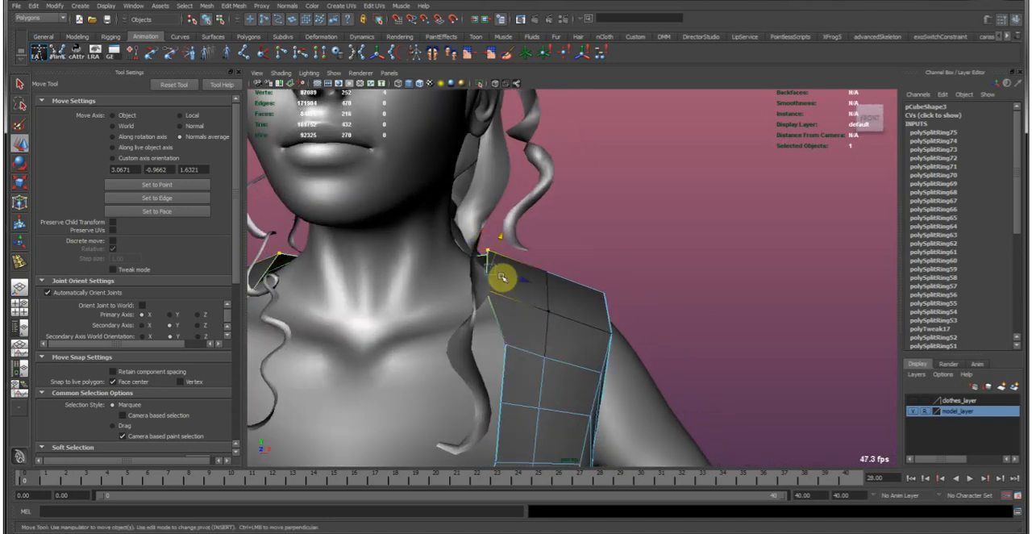
{"action": "left_click_drag", "start_coordinate": [548, 288], "coordinate": [547, 288]}
{"action": "scroll", "coordinate": [463, 277], "scroll_direction": "down", "scroll_amount": 6}
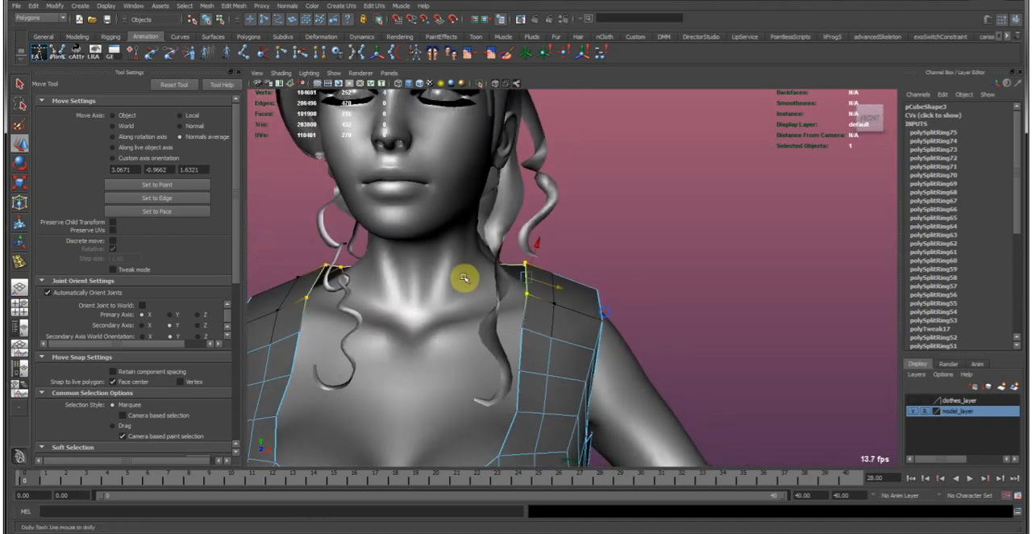
Return the garment to object mode and inspect the reshaped neckline and straps from several angles.
{"action": "left_click_drag", "start_coordinate": [463, 318], "coordinate": [560, 339], "text": "alt"}
{"action": "right_click_drag", "start_coordinate": [560, 339], "coordinate": [563, 311]}
{"action": "right_click_drag", "start_coordinate": [630, 259], "coordinate": [661, 322]}
{"action": "left_click_drag", "start_coordinate": [662, 323], "coordinate": [535, 382], "text": "alt"}
{"action": "middle_click_drag", "start_coordinate": [428, 343], "coordinate": [479, 242], "text": "alt"}
{"action": "right_click_drag", "start_coordinate": [479, 242], "coordinate": [596, 306], "text": "alt"}
{"action": "mouse_move", "coordinate": [608, 311]}
{"action": "left_mouse_down", "text": "alt"}
{"action": "mouse_move", "coordinate": [654, 315]}
{"action": "mouse_move", "coordinate": [613, 311]}
{"action": "left_mouse_up", "text": "alt"}
{"action": "right_click_drag", "start_coordinate": [505, 299], "coordinate": [572, 335], "text": "alt"}
{"action": "mouse_move", "coordinate": [566, 333]}
{"action": "left_mouse_down", "text": "alt"}
{"action": "mouse_move", "coordinate": [547, 358]}
{"action": "mouse_move", "coordinate": [569, 348]}
{"action": "left_mouse_up", "text": "alt"}
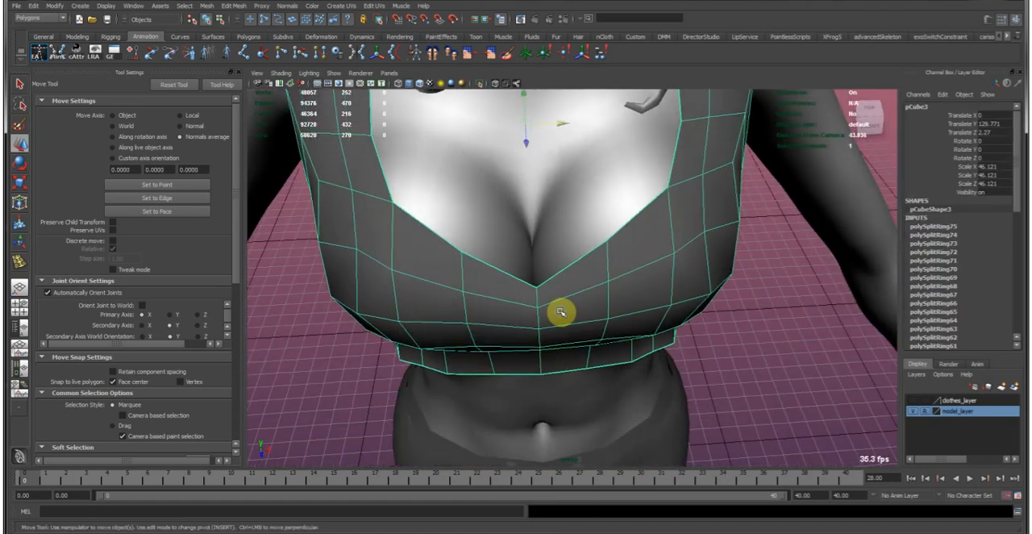
Select the vertices at the middle of the garment's front hem and move them to even out the lower edge.
{"action": "right_click_drag", "start_coordinate": [560, 311], "coordinate": [518, 300]}
{"action": "left_click_drag", "start_coordinate": [519, 276], "coordinate": [596, 278], "text": "alt"}
{"action": "left_click_drag", "start_coordinate": [597, 316], "coordinate": [598, 281], "text": "alt"}
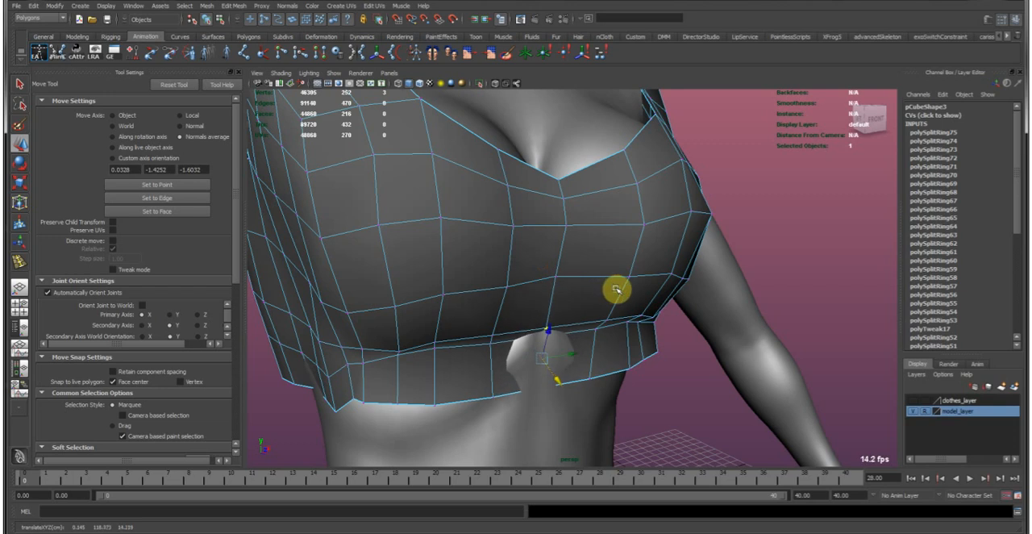
{"action": "left_click_drag", "start_coordinate": [609, 333], "coordinate": [541, 293], "text": "alt"}
{"action": "left_click", "coordinate": [602, 257]}
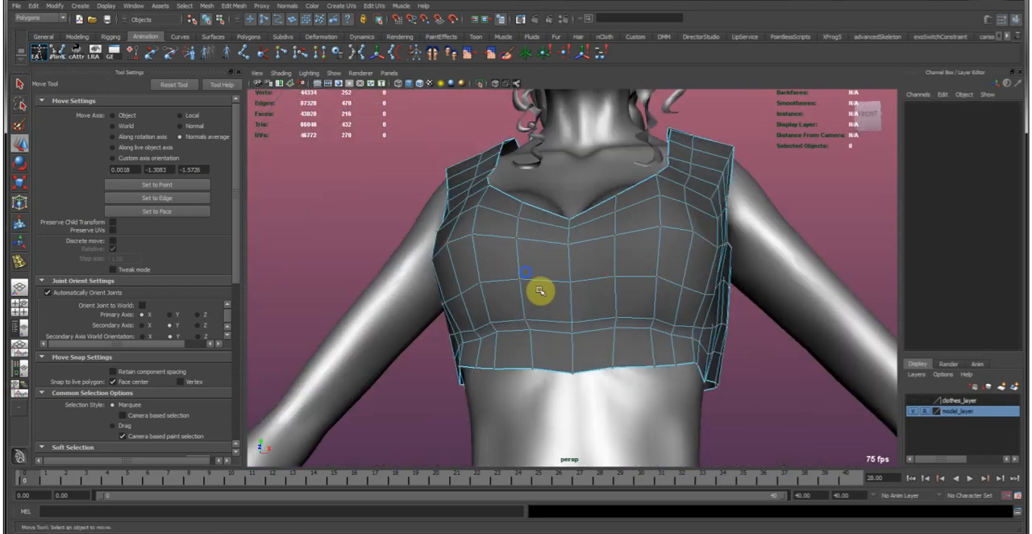
Reposition the vertices in the crease under the bust to refine the transition into the lower band.
{"action": "right_click_drag", "start_coordinate": [541, 293], "coordinate": [570, 340], "text": "alt"}
{"action": "left_click_drag", "start_coordinate": [568, 331], "coordinate": [596, 336]}
{"action": "right_click_drag", "start_coordinate": [573, 334], "coordinate": [533, 336]}
{"action": "left_click_drag", "start_coordinate": [557, 329], "coordinate": [579, 360]}
{"action": "left_click_drag", "start_coordinate": [563, 334], "coordinate": [596, 336], "text": "alt"}
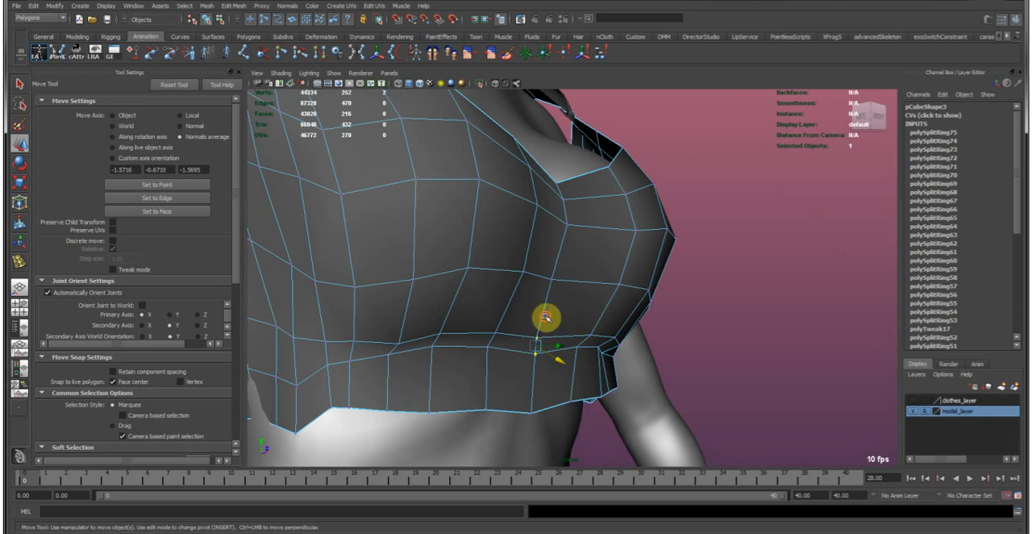
{"action": "left_click_drag", "start_coordinate": [546, 304], "coordinate": [529, 337], "text": "alt"}
{"action": "right_click_drag", "start_coordinate": [538, 319], "coordinate": [595, 229]}
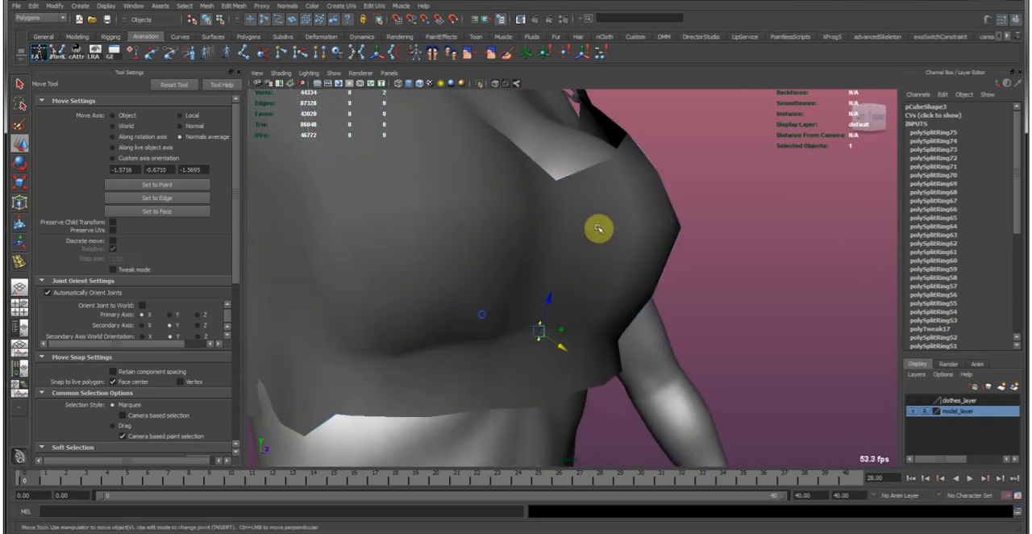
Display the garment with smooth mesh preview.
{"action": "left_click", "coordinate": [599, 229]}
{"action": "key", "text": "3"}
{"action": "left_click", "coordinate": [755, 235]}
{"action": "left_click", "coordinate": [638, 273]}
Adjust individual vertices across the front and underside of the bust on the smoothed garment to even its curvature.
{"action": "right_click_drag", "start_coordinate": [502, 233], "coordinate": [477, 236]}
{"action": "left_click", "coordinate": [464, 286]}
{"action": "left_click_drag", "start_coordinate": [476, 288], "coordinate": [499, 314], "text": "alt"}
{"action": "left_click", "coordinate": [475, 298]}
{"action": "key", "text": "b"}
{"action": "left_click", "coordinate": [496, 236]}
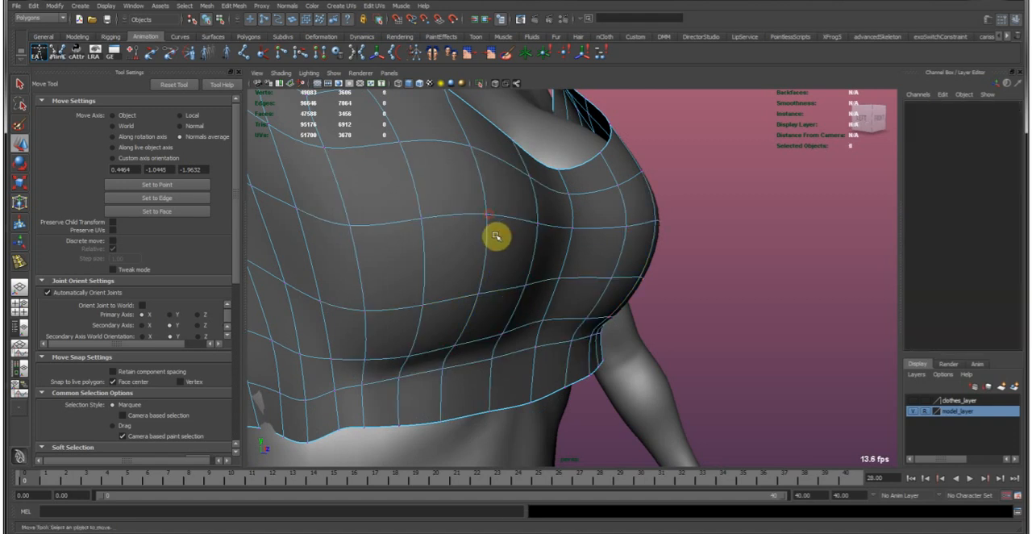
{"action": "left_click", "coordinate": [487, 215]}
{"action": "left_click_drag", "start_coordinate": [543, 248], "coordinate": [472, 235]}
Return the smoothed garment to object mode and examine its fit around the chest and armhole from several angles.
{"action": "key", "text": "F8"}
{"action": "left_click", "coordinate": [709, 244]}
{"action": "left_click_drag", "start_coordinate": [709, 243], "coordinate": [629, 244], "text": "alt"}
{"action": "scroll", "coordinate": [519, 240], "scroll_direction": "down", "scroll_amount": 5}
{"action": "left_click_drag", "start_coordinate": [519, 245], "coordinate": [618, 263], "text": "alt"}
{"action": "scroll", "coordinate": [607, 296], "scroll_direction": "up", "scroll_amount": 6}
{"action": "left_click", "coordinate": [575, 301]}
{"action": "middle_click_drag", "start_coordinate": [609, 282], "coordinate": [584, 246], "text": "alt"}
{"action": "left_click_drag", "start_coordinate": [556, 267], "coordinate": [525, 272], "text": "alt"}
{"action": "right_click_drag", "start_coordinate": [525, 272], "coordinate": [643, 302], "text": "alt"}
{"action": "left_click_drag", "start_coordinate": [643, 302], "coordinate": [670, 289], "text": "alt"}
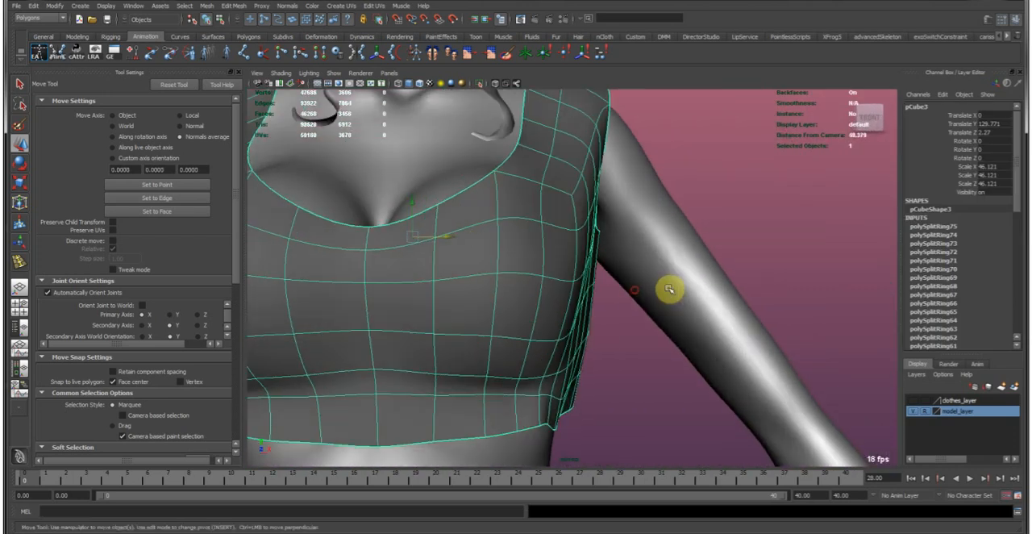
Select an edge at the outer corner under the bust and move it with soft selection to reshape the side.
{"action": "right_click_drag", "start_coordinate": [538, 360], "coordinate": [533, 379]}
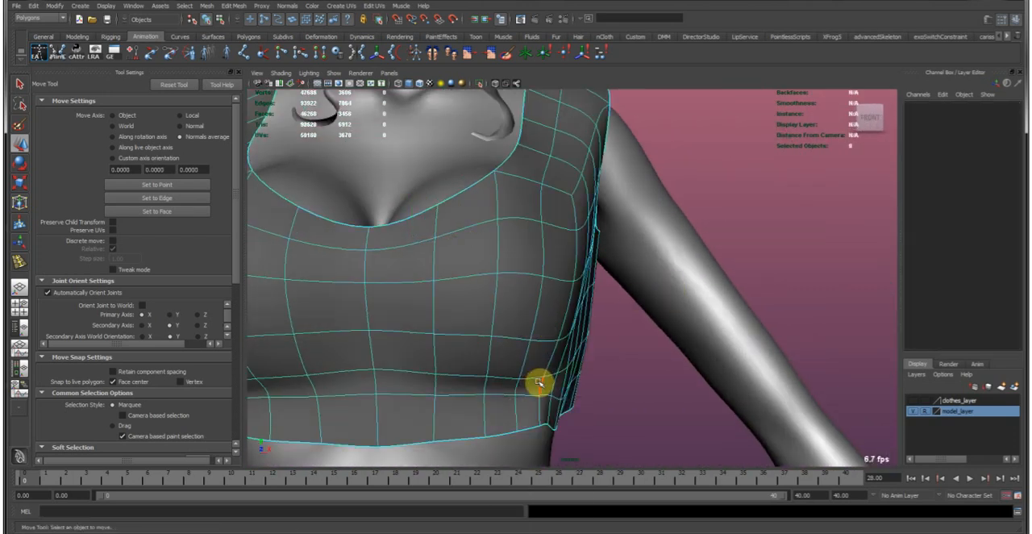
{"action": "double_click", "coordinate": [534, 379]}
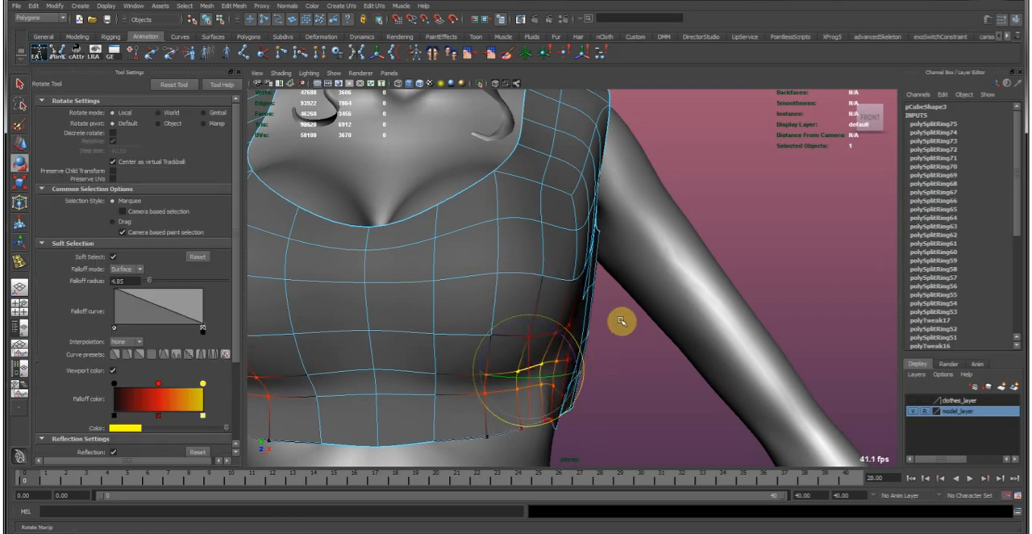
{"action": "key", "text": "w"}
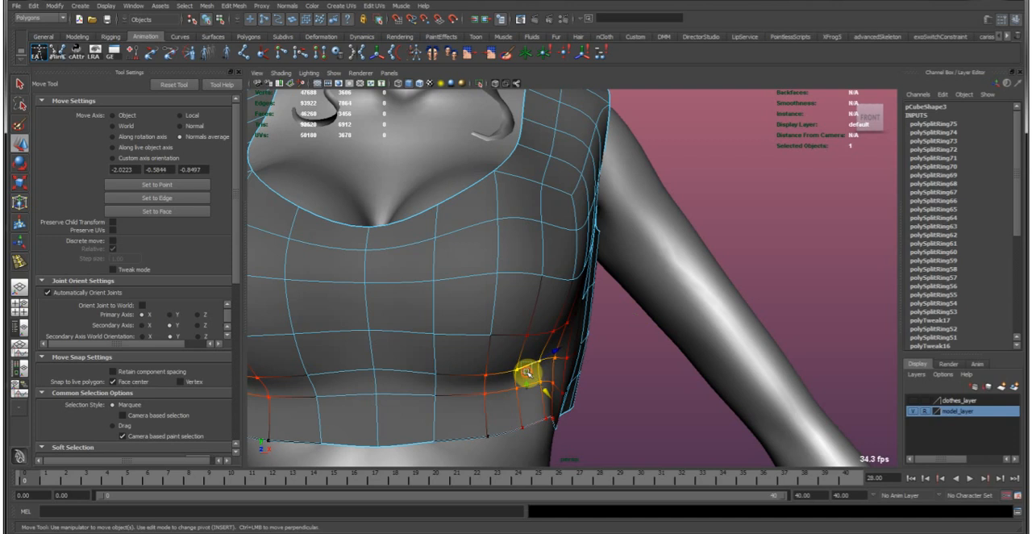
{"action": "key", "text": "e"}
{"action": "key", "text": "w"}
{"action": "left_click_drag", "start_coordinate": [559, 357], "coordinate": [513, 331], "text": "alt"}
{"action": "right_click_drag", "start_coordinate": [514, 331], "coordinate": [551, 301]}
{"action": "left_click", "coordinate": [635, 398]}
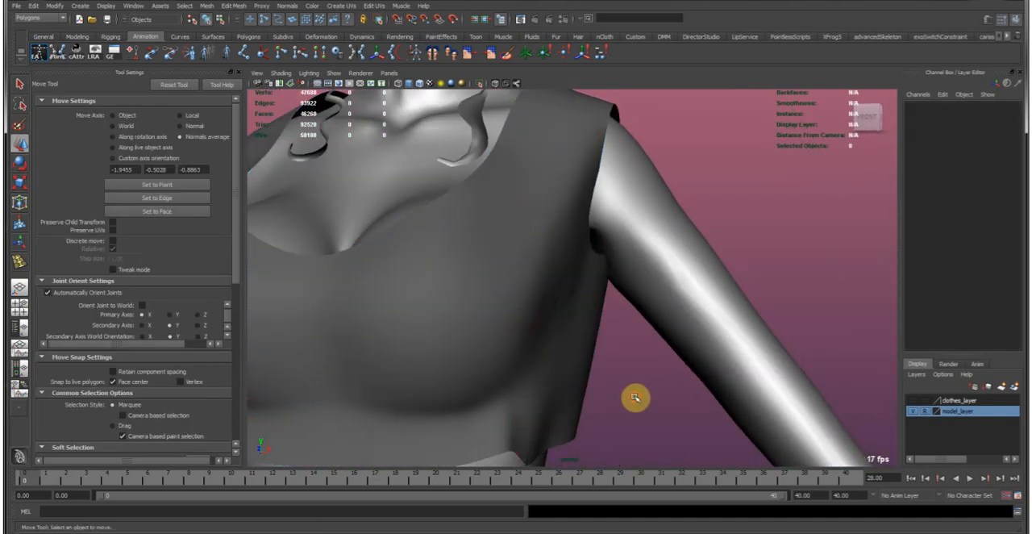
Select the faces down both lower sides of the garment's back and move them to refit the sides to the torso.
{"action": "right_click_drag", "start_coordinate": [661, 391], "coordinate": [481, 255], "text": "alt"}
{"action": "left_click_drag", "start_coordinate": [481, 254], "coordinate": [534, 316], "text": "alt"}
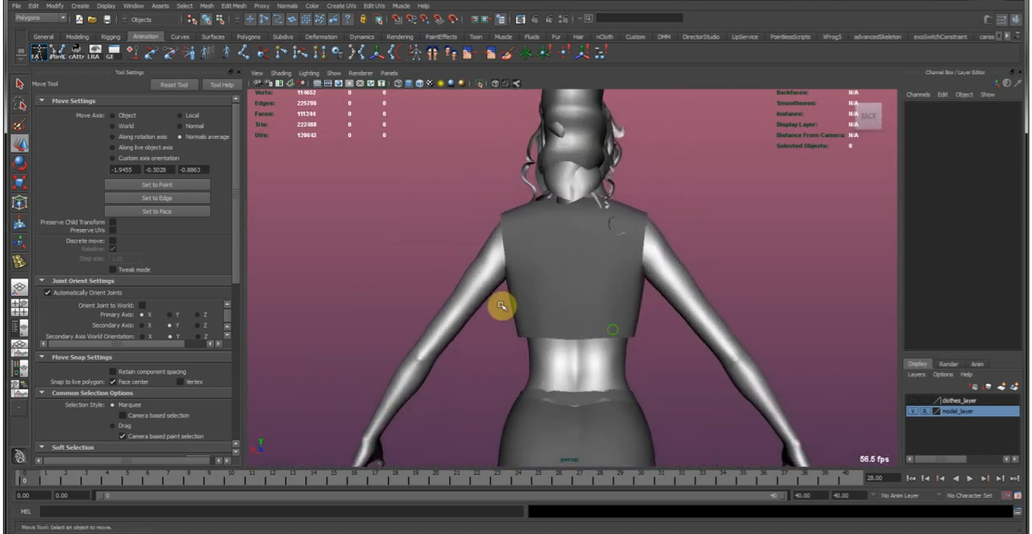
{"action": "left_click", "coordinate": [511, 298]}
{"action": "right_click_drag", "start_coordinate": [511, 297], "coordinate": [545, 319], "text": "alt"}
{"action": "right_click_drag", "start_coordinate": [478, 300], "coordinate": [477, 327]}
{"action": "left_click", "coordinate": [455, 312]}
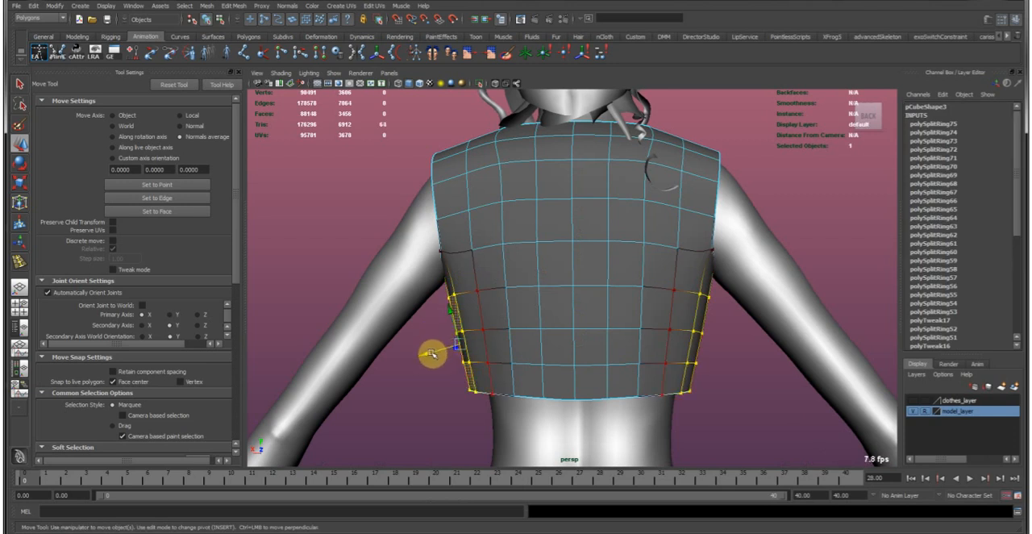
{"action": "left_click_drag", "start_coordinate": [447, 353], "coordinate": [431, 330], "text": "alt"}
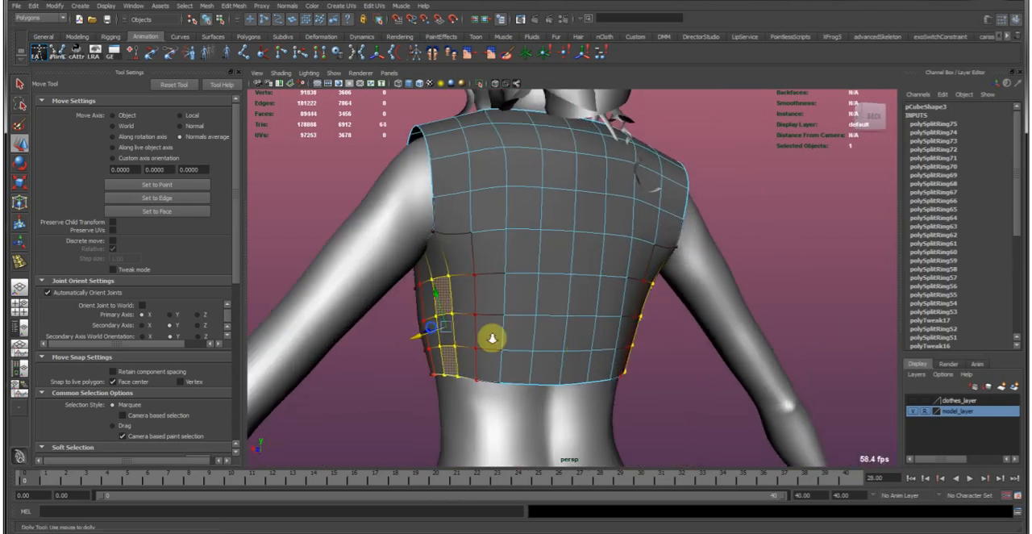
{"action": "right_click_drag", "start_coordinate": [430, 329], "coordinate": [498, 331], "text": "alt"}
{"action": "middle_click_drag", "start_coordinate": [498, 331], "coordinate": [477, 310], "text": "alt"}
{"action": "left_click_drag", "start_coordinate": [471, 311], "coordinate": [546, 304], "text": "alt"}
Move the hem points at the outer corner under the bust with soft selection to refit the side to the body.
{"action": "key", "text": "b"}
{"action": "scroll", "coordinate": [546, 304], "scroll_direction": "up", "scroll_amount": 5}
{"action": "left_click_drag", "start_coordinate": [487, 274], "coordinate": [571, 228], "text": "alt"}
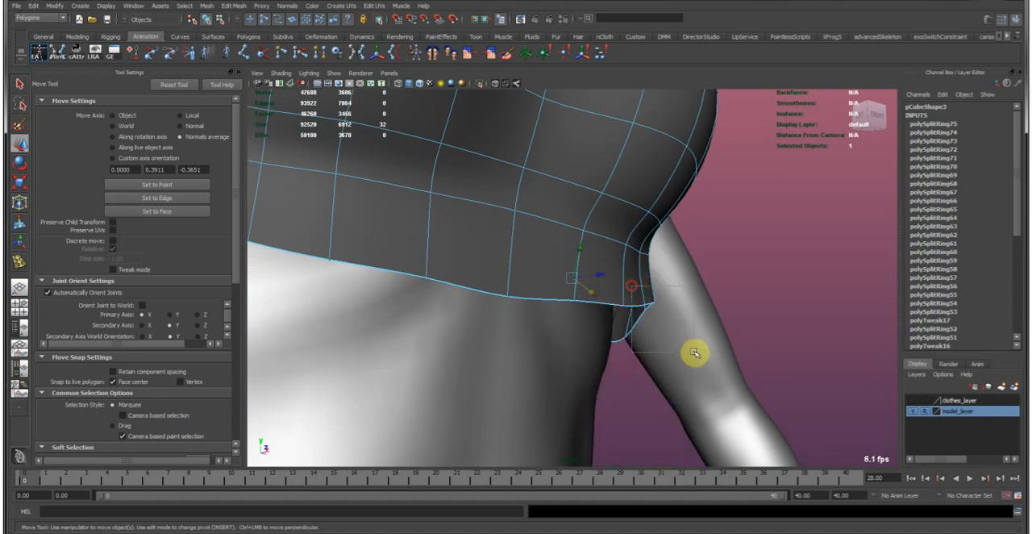
{"action": "left_click_drag", "start_coordinate": [632, 286], "coordinate": [680, 339]}
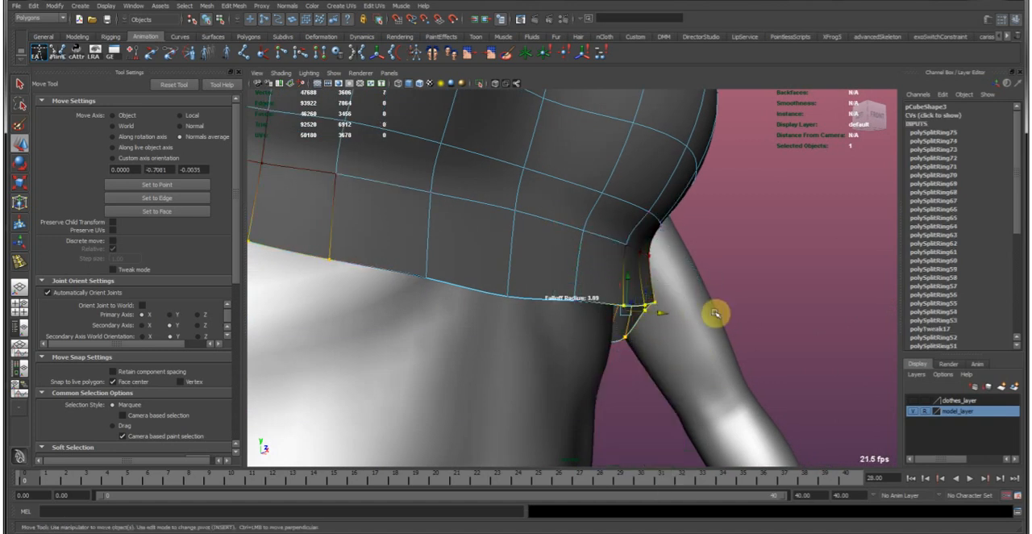
{"action": "key", "text": "e"}
{"action": "left_click_drag", "start_coordinate": [691, 285], "coordinate": [720, 292], "text": "alt"}
{"action": "key", "text": "w"}
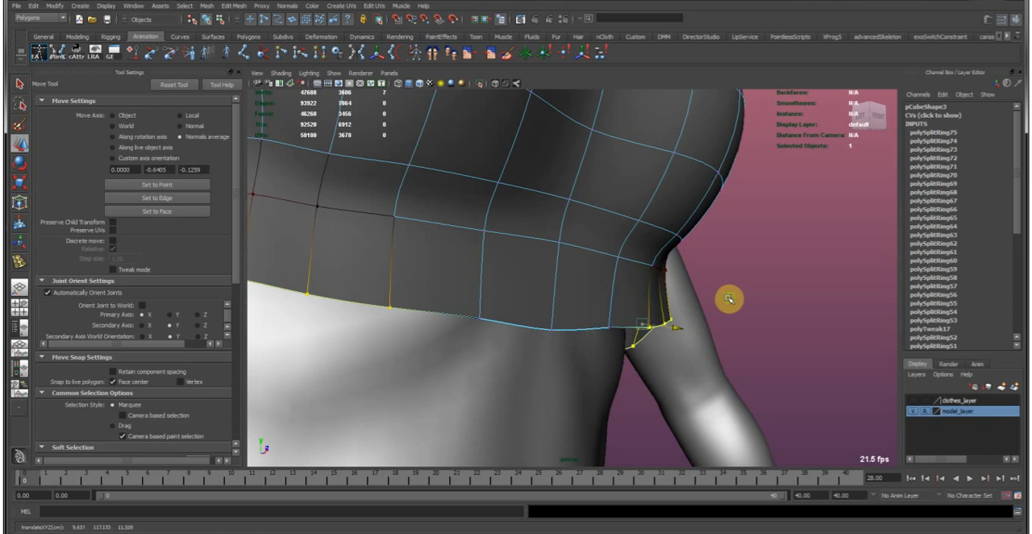
{"action": "right_click_drag", "start_coordinate": [611, 297], "coordinate": [655, 235]}
{"action": "left_click_drag", "start_coordinate": [728, 249], "coordinate": [569, 275], "text": "alt"}
Return the garment to object mode and examine the fit of its side, lower hem and armhole.
{"action": "left_click", "coordinate": [634, 286]}
{"action": "left_click", "coordinate": [462, 267]}
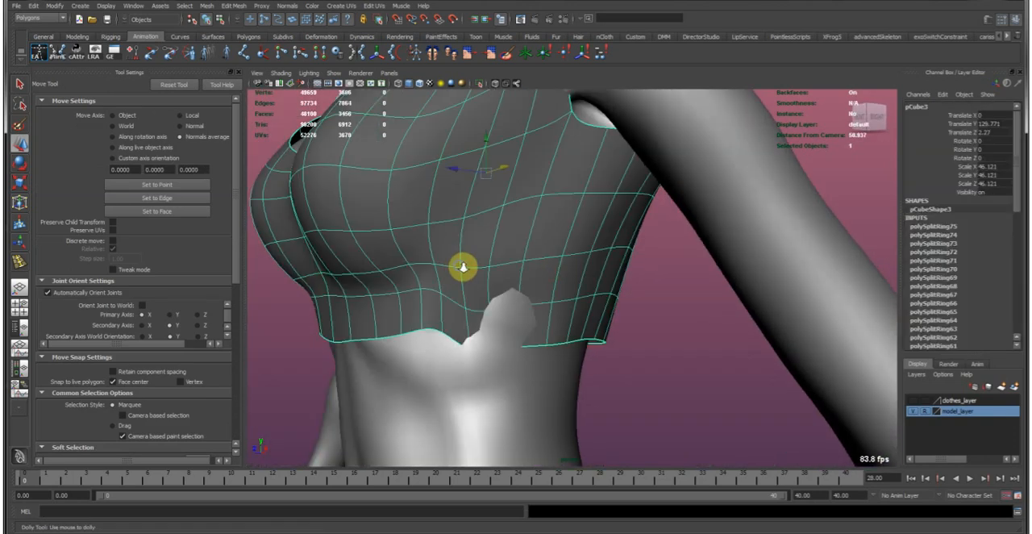
{"action": "left_click_drag", "start_coordinate": [462, 267], "coordinate": [540, 291], "text": "alt"}
{"action": "right_click_drag", "start_coordinate": [540, 289], "coordinate": [529, 259]}
{"action": "left_click_drag", "start_coordinate": [454, 315], "coordinate": [462, 335], "text": "alt"}
{"action": "left_click_drag", "start_coordinate": [487, 369], "coordinate": [488, 371]}
{"action": "left_click_drag", "start_coordinate": [488, 371], "coordinate": [592, 306], "text": "alt"}
{"action": "left_click", "coordinate": [489, 385]}
{"action": "key", "text": "ctrl+z"}
{"action": "left_click_drag", "start_coordinate": [613, 232], "coordinate": [650, 243], "text": "alt"}
{"action": "middle_click_drag", "start_coordinate": [650, 244], "coordinate": [556, 265], "text": "alt"}
{"action": "left_click_drag", "start_coordinate": [555, 266], "coordinate": [486, 303], "text": "alt"}
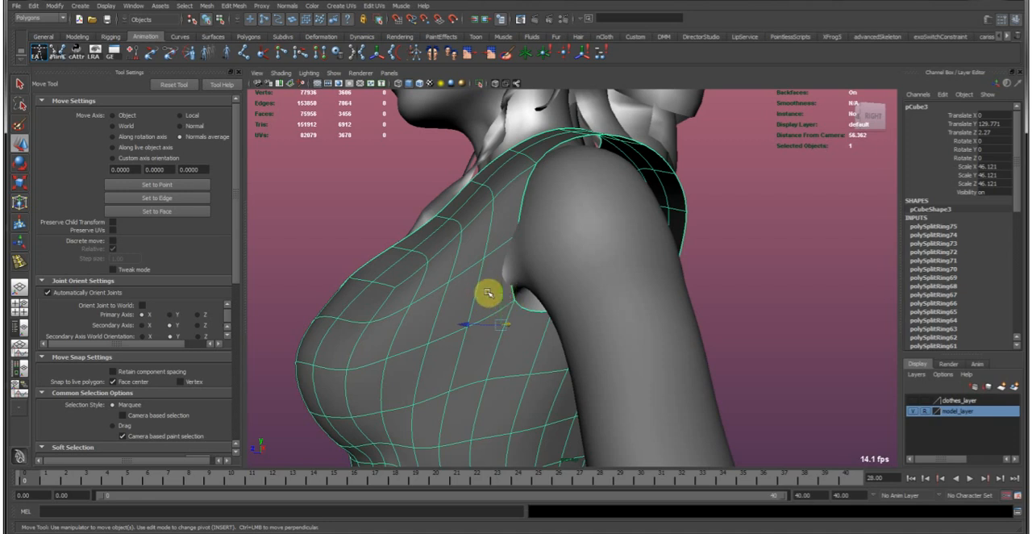
Lower the armhole's underarm edge with soft selection and reposition the vertex along the front of the armhole.
{"action": "right_click_drag", "start_coordinate": [523, 324], "coordinate": [529, 305]}
{"action": "left_click", "coordinate": [534, 310]}
{"action": "key", "text": "b"}
{"action": "left_click_drag", "start_coordinate": [539, 311], "coordinate": [562, 315]}
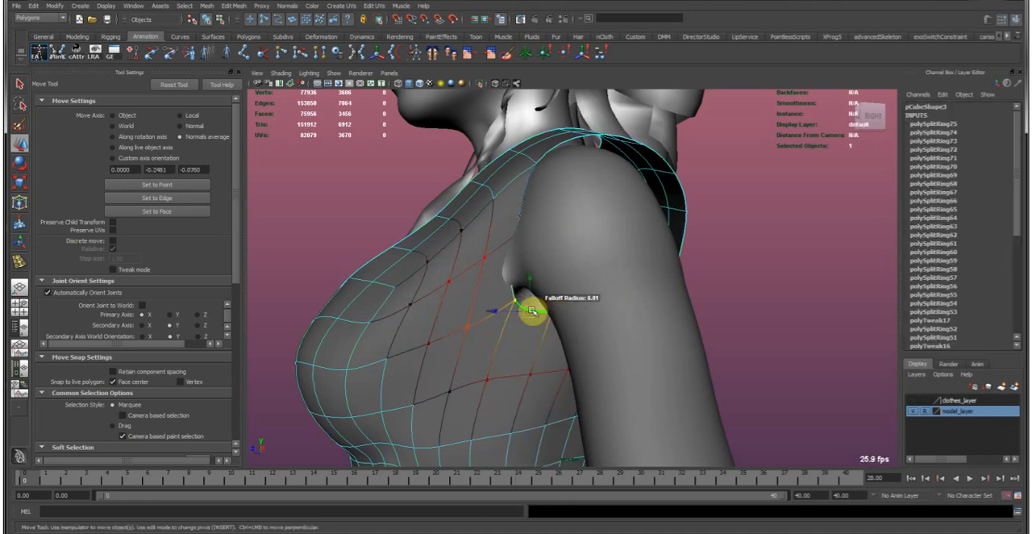
{"action": "left_click", "coordinate": [514, 241]}
{"action": "left_click_drag", "start_coordinate": [514, 242], "coordinate": [517, 249], "text": "alt"}
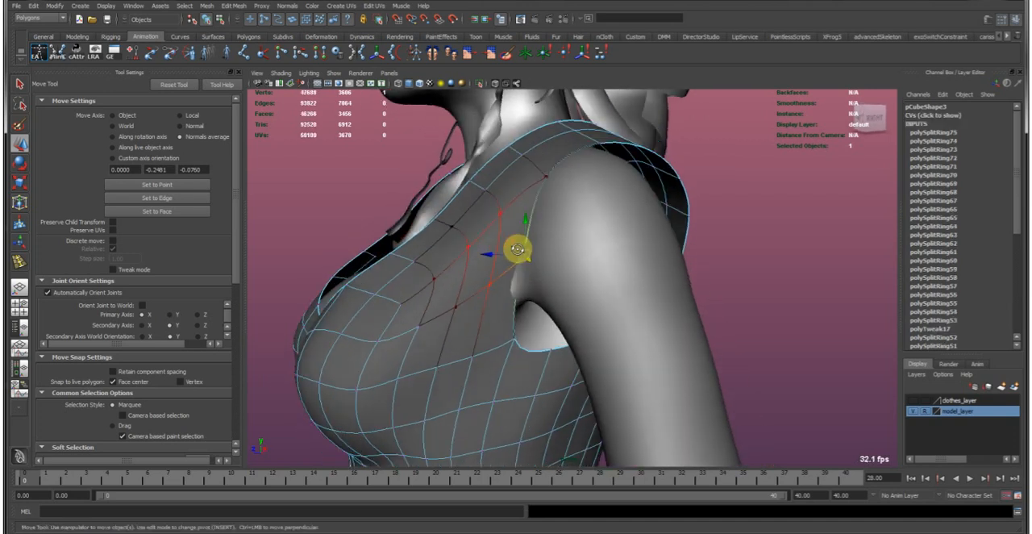
{"action": "left_click_drag", "start_coordinate": [493, 288], "coordinate": [496, 287]}
{"action": "left_click_drag", "start_coordinate": [496, 287], "coordinate": [492, 260], "text": "alt"}
Display the garment unsmoothed, select the centre edges along the shoulder straps and scale them with soft selection.
{"action": "key", "text": "1"}
{"action": "middle_click_drag", "start_coordinate": [491, 242], "coordinate": [474, 323], "text": "alt"}
{"action": "mouse_move", "coordinate": [479, 251]}
{"action": "left_mouse_down", "text": "alt"}
{"action": "mouse_move", "coordinate": [484, 266]}
{"action": "mouse_move", "coordinate": [491, 230]}
{"action": "mouse_move", "coordinate": [479, 253]}
{"action": "mouse_move", "coordinate": [557, 281]}
{"action": "mouse_move", "coordinate": [498, 251]}
{"action": "left_mouse_up", "text": "alt"}
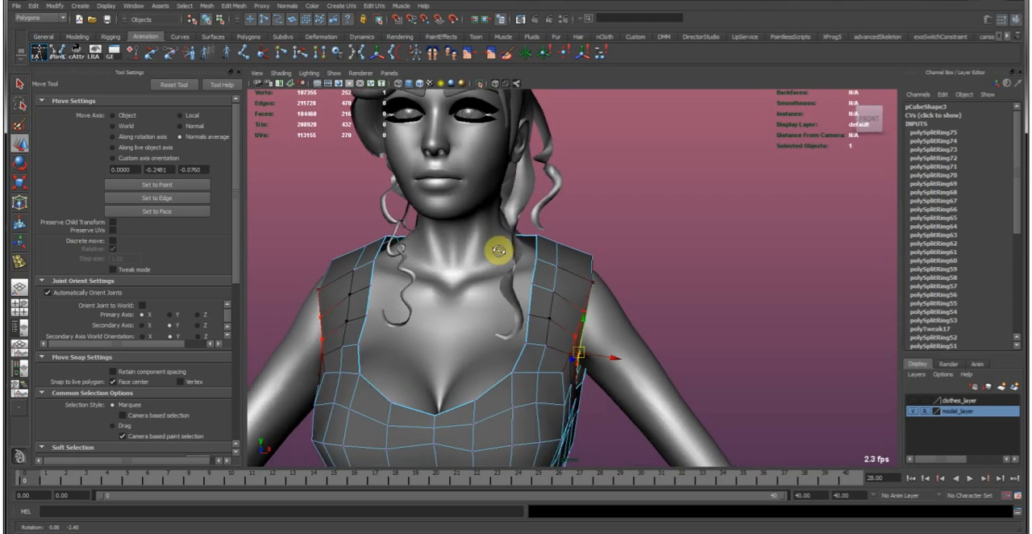
{"action": "mouse_move", "coordinate": [522, 343]}
{"action": "left_mouse_down", "text": "alt"}
{"action": "mouse_move", "coordinate": [516, 329]}
{"action": "mouse_move", "coordinate": [505, 333]}
{"action": "left_mouse_up", "text": "alt"}
{"action": "left_click_drag", "start_coordinate": [505, 243], "coordinate": [521, 302], "text": "alt"}
{"action": "right_click_drag", "start_coordinate": [513, 332], "coordinate": [500, 355]}
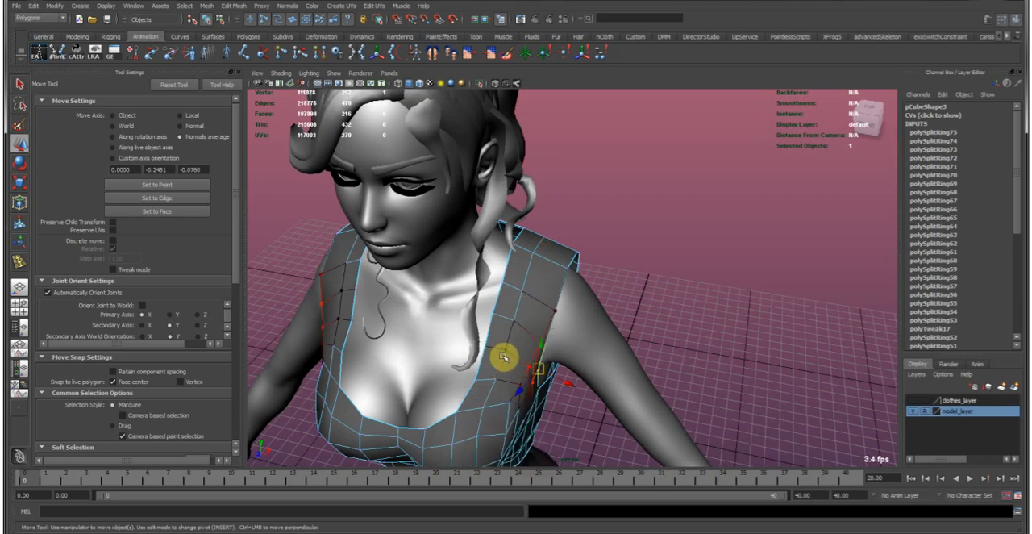
{"action": "double_click", "coordinate": [503, 356]}
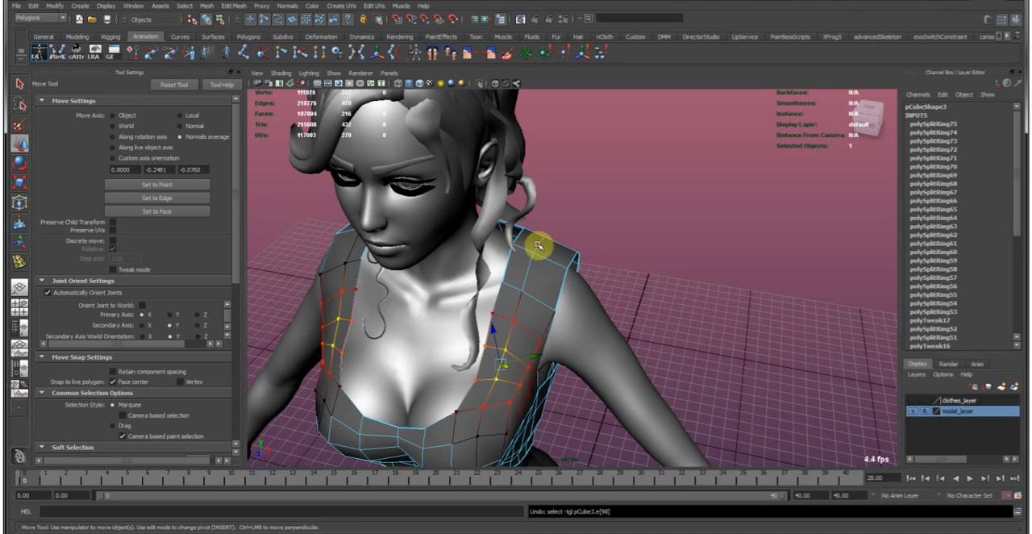
{"action": "double_click", "coordinate": [536, 249]}
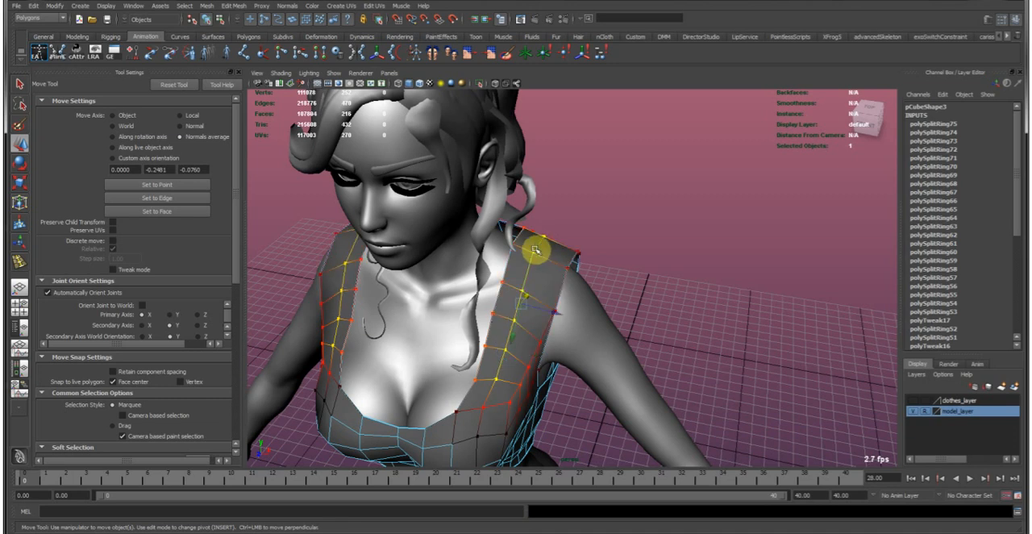
{"action": "key", "text": "b"}
{"action": "right_click_drag", "start_coordinate": [541, 255], "coordinate": [599, 309], "text": "ctrl"}
{"action": "key", "text": "r"}
{"action": "left_click_drag", "start_coordinate": [599, 309], "coordinate": [606, 285], "text": "alt"}
Turn off soft selection and move the strap's selected faces along their averaged normals to fit the shoulder.
{"action": "scroll", "coordinate": [196, 189], "scroll_direction": "up", "scroll_amount": 4}
{"action": "scroll", "coordinate": [198, 178], "scroll_direction": "up", "scroll_amount": 1}
{"action": "left_click", "coordinate": [212, 137]}
{"action": "left_click_drag", "start_coordinate": [500, 278], "coordinate": [530, 282], "text": "alt"}
{"action": "key", "text": "e"}
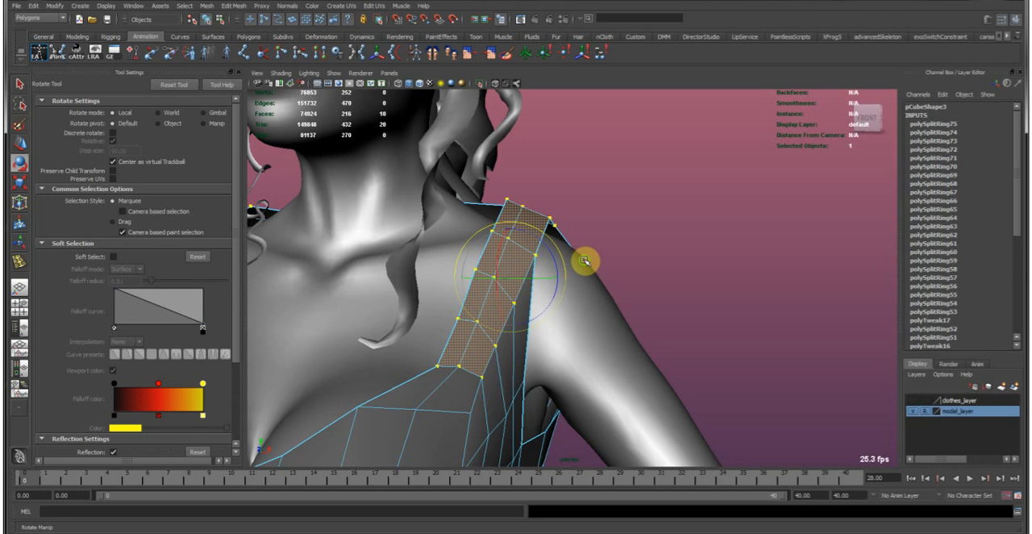
{"action": "key", "text": "w"}
{"action": "left_click_drag", "start_coordinate": [588, 261], "coordinate": [514, 234], "text": "alt"}
{"action": "middle_click_drag", "start_coordinate": [513, 234], "coordinate": [536, 252]}
{"action": "left_click_drag", "start_coordinate": [403, 307], "coordinate": [529, 261], "text": "alt"}
{"action": "mouse_move", "coordinate": [599, 292]}
{"action": "left_mouse_down", "text": "alt"}
{"action": "mouse_move", "coordinate": [562, 282]}
{"action": "mouse_move", "coordinate": [511, 290]}
{"action": "mouse_move", "coordinate": [535, 325]}
{"action": "mouse_move", "coordinate": [473, 302]}
{"action": "mouse_move", "coordinate": [437, 302]}
{"action": "mouse_move", "coordinate": [546, 279]}
{"action": "mouse_move", "coordinate": [539, 322]}
{"action": "mouse_move", "coordinate": [618, 327]}
{"action": "mouse_move", "coordinate": [574, 322]}
{"action": "mouse_move", "coordinate": [585, 299]}
{"action": "left_mouse_up", "text": "alt"}
Rotate and move the shoulder-top face of the strap with soft selection to follow the shoulder.
{"action": "left_click", "coordinate": [550, 266]}
{"action": "key", "text": "b"}
{"action": "key", "text": "e"}
{"action": "left_click_drag", "start_coordinate": [585, 298], "coordinate": [638, 309]}
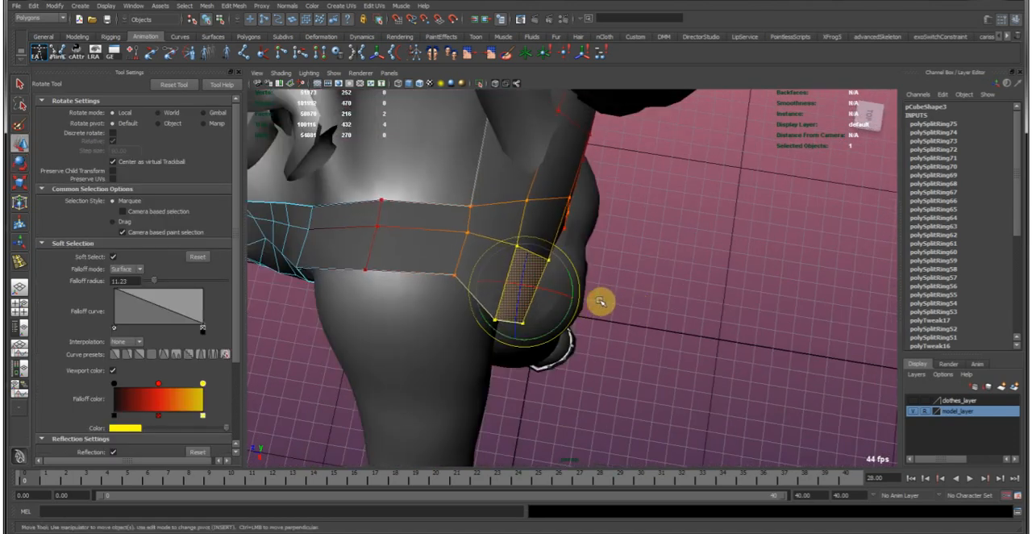
{"action": "key", "text": "w"}
{"action": "left_click_drag", "start_coordinate": [568, 302], "coordinate": [542, 266]}
{"action": "right_click_drag", "start_coordinate": [535, 316], "coordinate": [476, 337]}
Move individual vertices along the back of the armhole and shoulder blade to even the mesh flow.
{"action": "left_click", "coordinate": [491, 354]}
{"action": "left_click_drag", "start_coordinate": [492, 355], "coordinate": [548, 329], "text": "alt"}
{"action": "key", "text": "e"}
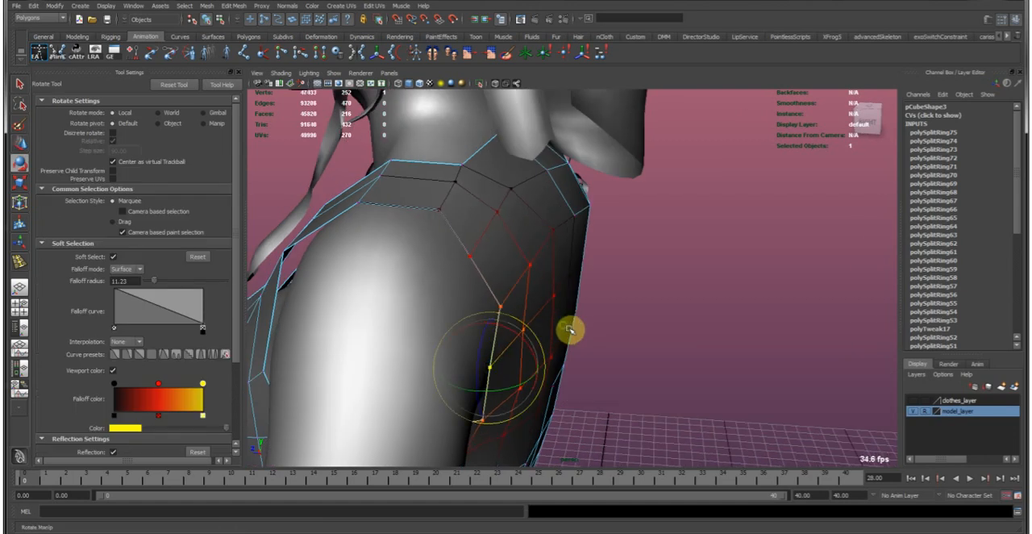
{"action": "key", "text": "w"}
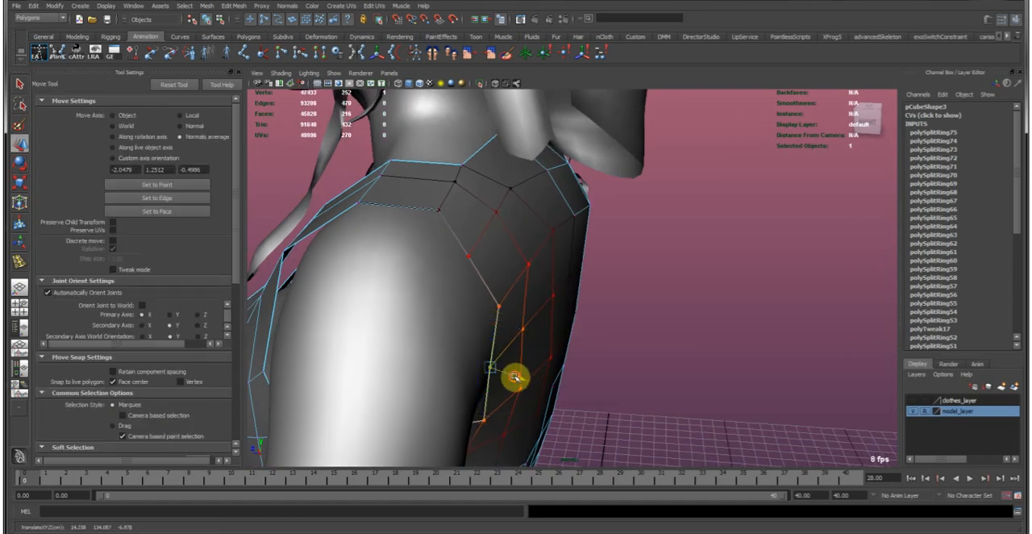
{"action": "left_click_drag", "start_coordinate": [514, 376], "coordinate": [519, 377]}
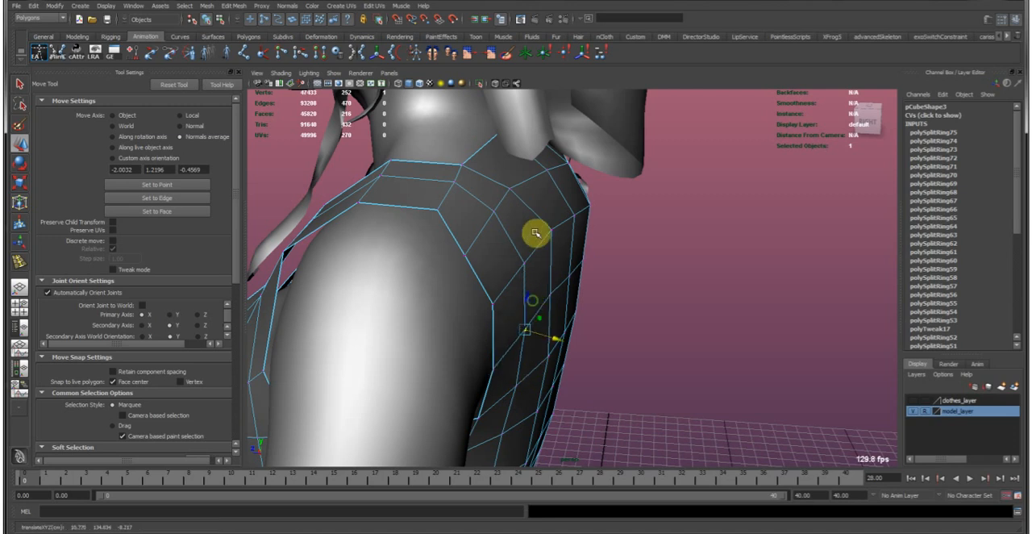
{"action": "left_click_drag", "start_coordinate": [536, 233], "coordinate": [525, 223], "text": "alt"}
Delete the top row of faces behind the neck to lower the garment's back neckline.
{"action": "mouse_move", "coordinate": [605, 249]}
{"action": "left_mouse_down", "text": "alt"}
{"action": "mouse_move", "coordinate": [627, 302]}
{"action": "mouse_move", "coordinate": [517, 265]}
{"action": "mouse_move", "coordinate": [634, 288]}
{"action": "mouse_move", "coordinate": [452, 329]}
{"action": "left_mouse_up", "text": "alt"}
{"action": "left_click", "coordinate": [553, 251]}
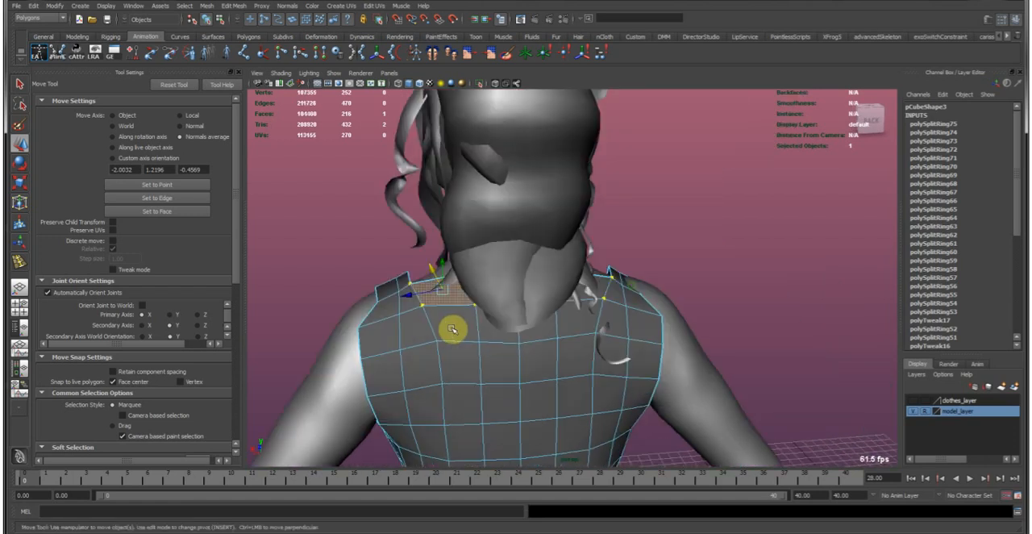
{"action": "left_click", "coordinate": [578, 288], "text": "shift"}
{"action": "left_click", "coordinate": [572, 313], "text": "shift"}
{"action": "left_click", "coordinate": [496, 321], "text": "shift"}
{"action": "left_click", "coordinate": [470, 323], "text": "shift"}
{"action": "left_click_drag", "start_coordinate": [538, 292], "coordinate": [455, 287], "text": "alt"}
{"action": "key", "text": "Delete"}
Select the edges of the rear armhole and reposition the vertices beneath the arm.
{"action": "left_click_drag", "start_coordinate": [373, 366], "coordinate": [375, 313], "text": "alt"}
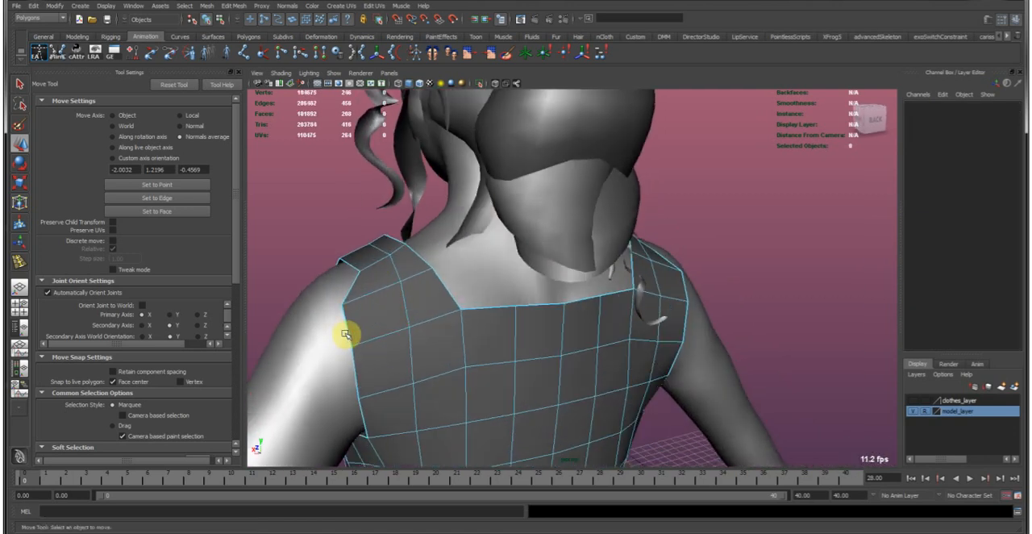
{"action": "left_click", "coordinate": [347, 331]}
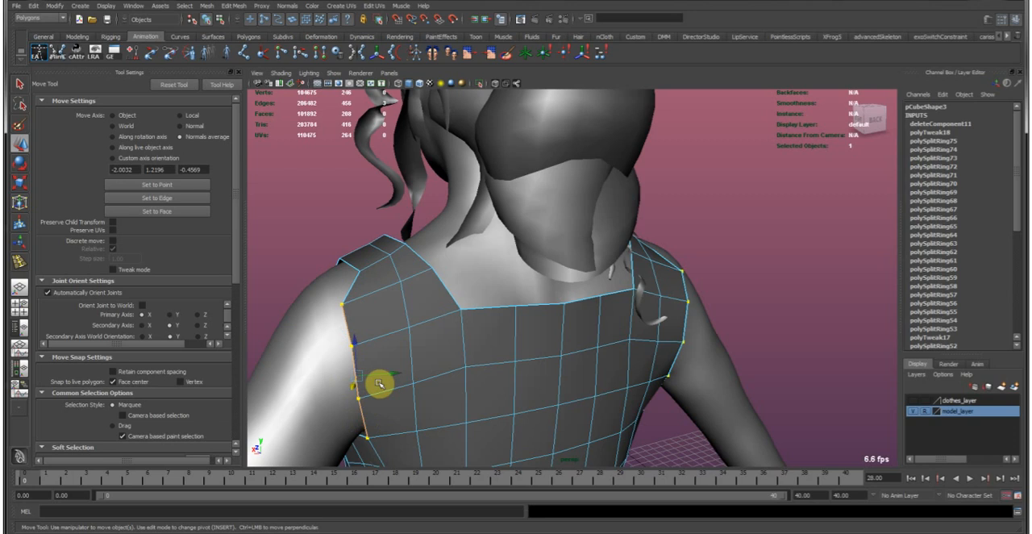
{"action": "left_click_drag", "start_coordinate": [444, 385], "coordinate": [546, 260], "text": "alt"}
{"action": "key", "text": "e"}
{"action": "key", "text": "w"}
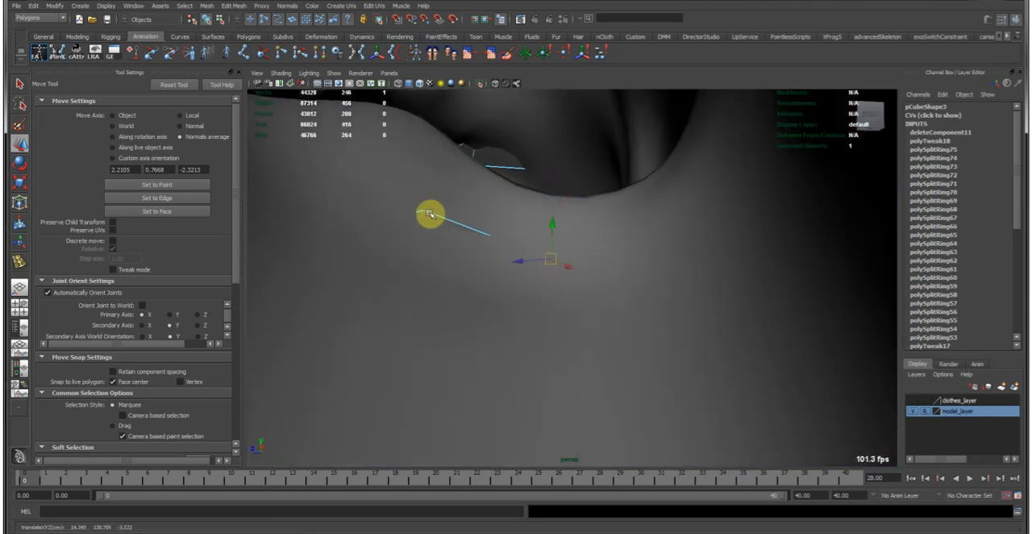
{"action": "left_click_drag", "start_coordinate": [425, 211], "coordinate": [422, 216]}
{"action": "left_click_drag", "start_coordinate": [457, 316], "coordinate": [657, 288], "text": "alt"}
{"action": "left_click_drag", "start_coordinate": [725, 299], "coordinate": [566, 286], "text": "alt"}
Convert the underarm faces to vertices and move them along their normals with a wide soft-selection falloff.
{"action": "right_click", "coordinate": [532, 310]}
{"action": "left_click", "coordinate": [526, 331]}
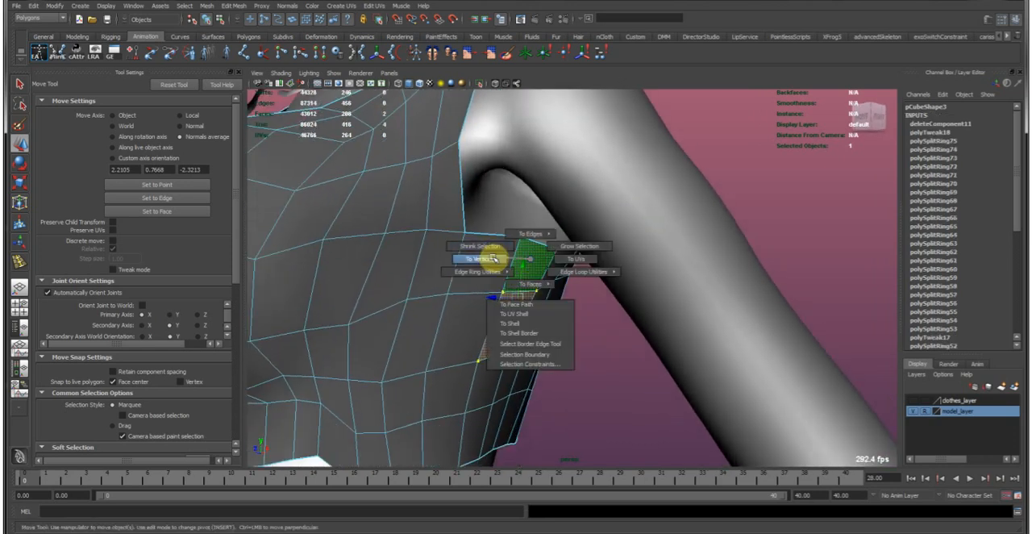
{"action": "left_click", "coordinate": [191, 127]}
{"action": "key", "text": "b"}
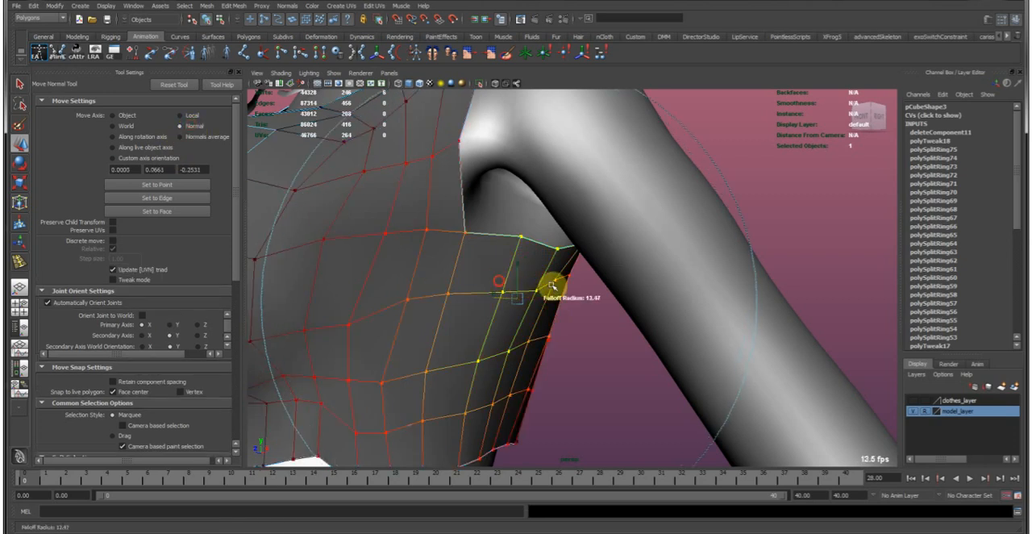
{"action": "left_click_drag", "start_coordinate": [487, 293], "coordinate": [565, 277], "text": "alt"}
{"action": "left_click_drag", "start_coordinate": [574, 310], "coordinate": [491, 293]}
{"action": "left_click_drag", "start_coordinate": [573, 284], "coordinate": [631, 295], "text": "alt"}
{"action": "left_click_drag", "start_coordinate": [556, 263], "coordinate": [605, 297], "text": "alt"}
{"action": "middle_click_drag", "start_coordinate": [634, 304], "coordinate": [597, 273], "text": "alt"}
{"action": "right_click_drag", "start_coordinate": [565, 266], "coordinate": [584, 275], "text": "alt"}
{"action": "left_click_drag", "start_coordinate": [583, 275], "coordinate": [444, 233], "text": "alt"}
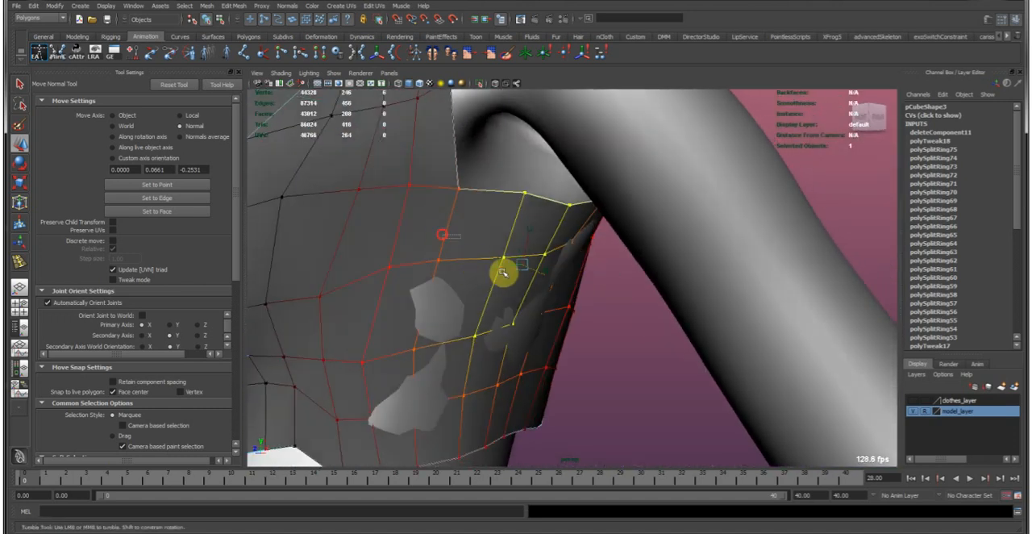
{"action": "left_click_drag", "start_coordinate": [604, 275], "coordinate": [625, 292], "text": "alt"}
{"action": "right_click_drag", "start_coordinate": [625, 292], "coordinate": [582, 224], "text": "alt"}
{"action": "middle_click_drag", "start_coordinate": [582, 222], "coordinate": [538, 261], "text": "alt"}
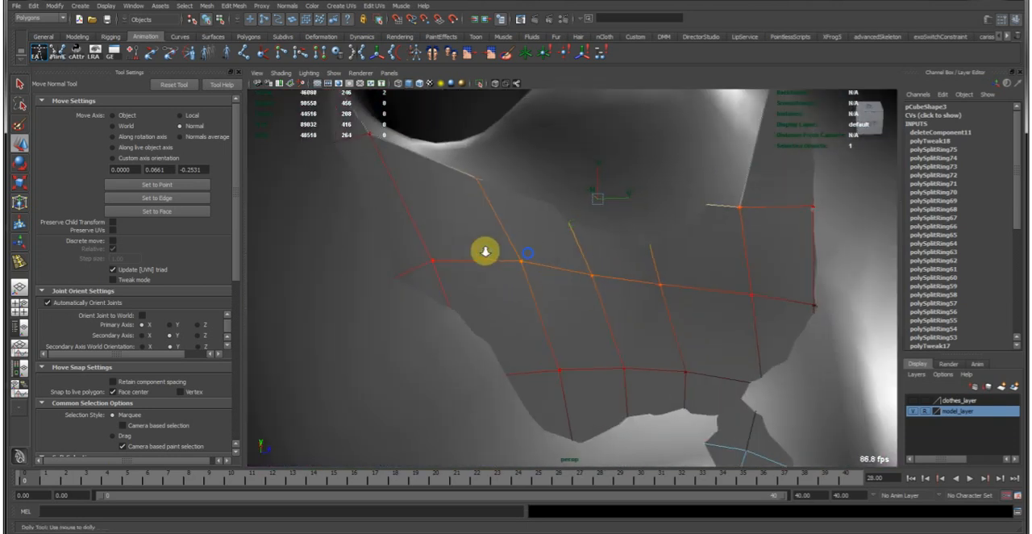
Adjust the vertices hidden inside the body under the arm along their normals with a small soft-selection falloff.
{"action": "left_click_drag", "start_coordinate": [485, 252], "coordinate": [491, 242], "text": "alt"}
{"action": "left_click_drag", "start_coordinate": [393, 129], "coordinate": [462, 198]}
{"action": "key", "text": "b"}
{"action": "middle_click_drag", "start_coordinate": [495, 247], "coordinate": [530, 305]}
{"action": "left_click_drag", "start_coordinate": [521, 270], "coordinate": [556, 295]}
{"action": "middle_click_drag", "start_coordinate": [571, 300], "coordinate": [556, 297]}
{"action": "key", "text": "b"}
{"action": "left_click_drag", "start_coordinate": [580, 301], "coordinate": [528, 293]}
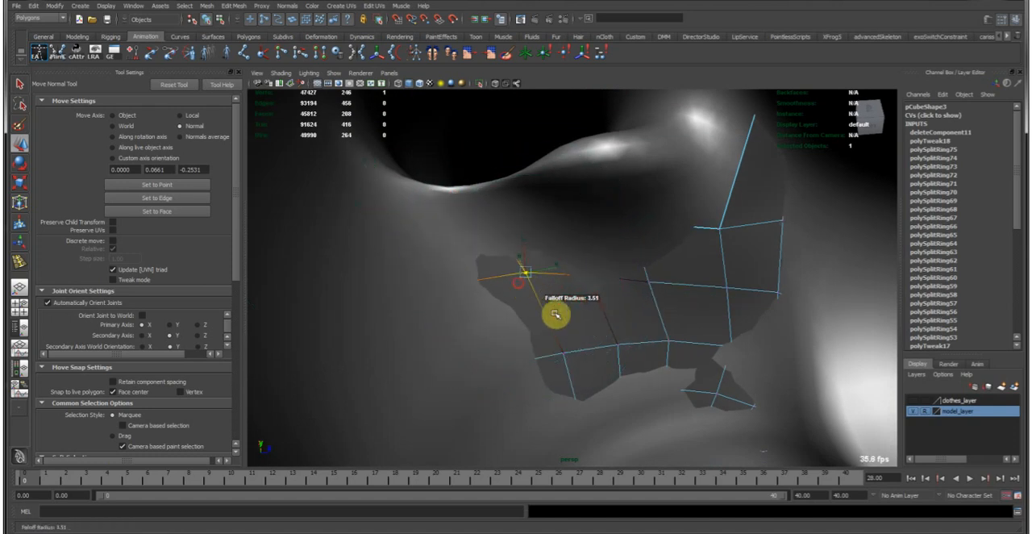
{"action": "middle_click_drag", "start_coordinate": [560, 315], "coordinate": [555, 314]}
{"action": "left_click_drag", "start_coordinate": [531, 324], "coordinate": [649, 370]}
{"action": "middle_click_drag", "start_coordinate": [646, 367], "coordinate": [639, 361]}
{"action": "left_click_drag", "start_coordinate": [656, 366], "coordinate": [704, 404]}
Move the remaining sunken vertices around the front of the armpit outward from the body surface.
{"action": "middle_click_drag", "start_coordinate": [658, 365], "coordinate": [620, 315]}
{"action": "left_click_drag", "start_coordinate": [637, 296], "coordinate": [643, 300]}
{"action": "middle_click_drag", "start_coordinate": [642, 300], "coordinate": [634, 291]}
{"action": "left_click_drag", "start_coordinate": [672, 277], "coordinate": [690, 303]}
{"action": "middle_click_drag", "start_coordinate": [667, 306], "coordinate": [660, 292]}
{"action": "left_click_drag", "start_coordinate": [655, 214], "coordinate": [691, 246]}
{"action": "middle_click_drag", "start_coordinate": [674, 265], "coordinate": [669, 253]}
{"action": "left_click_drag", "start_coordinate": [604, 309], "coordinate": [684, 375]}
{"action": "left_click_drag", "start_coordinate": [625, 365], "coordinate": [635, 156], "text": "alt"}
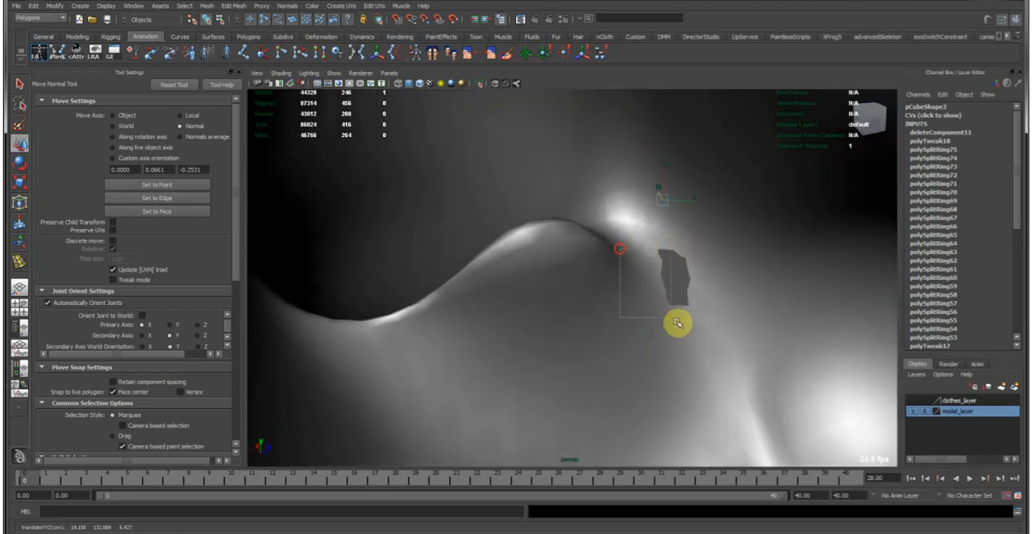
{"action": "left_click_drag", "start_coordinate": [677, 323], "coordinate": [648, 295]}
{"action": "left_click", "coordinate": [679, 354]}
Set the move axis to Object and move the strap's top and rear points to follow the back of the shoulder.
{"action": "left_click_drag", "start_coordinate": [666, 346], "coordinate": [551, 247], "text": "alt"}
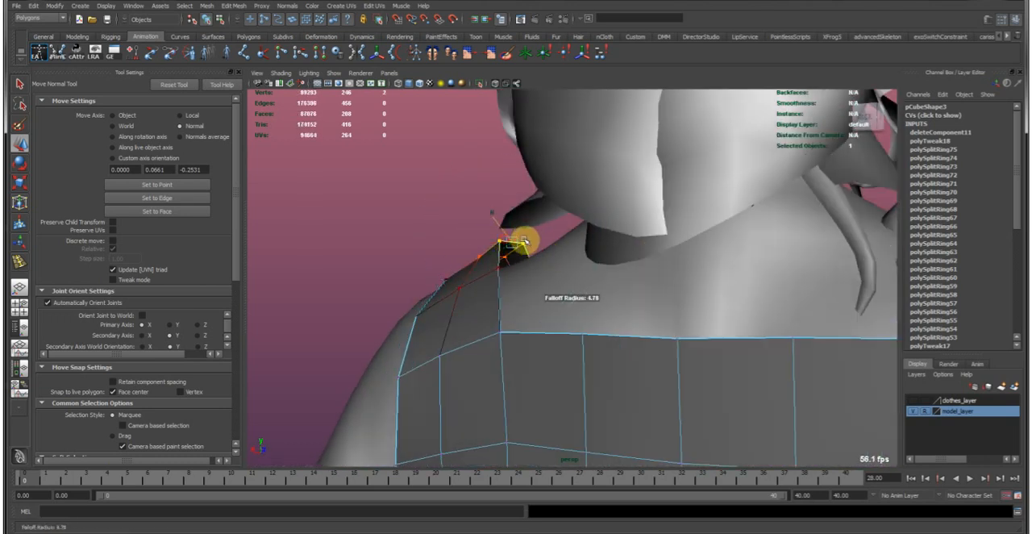
{"action": "key", "text": "w"}
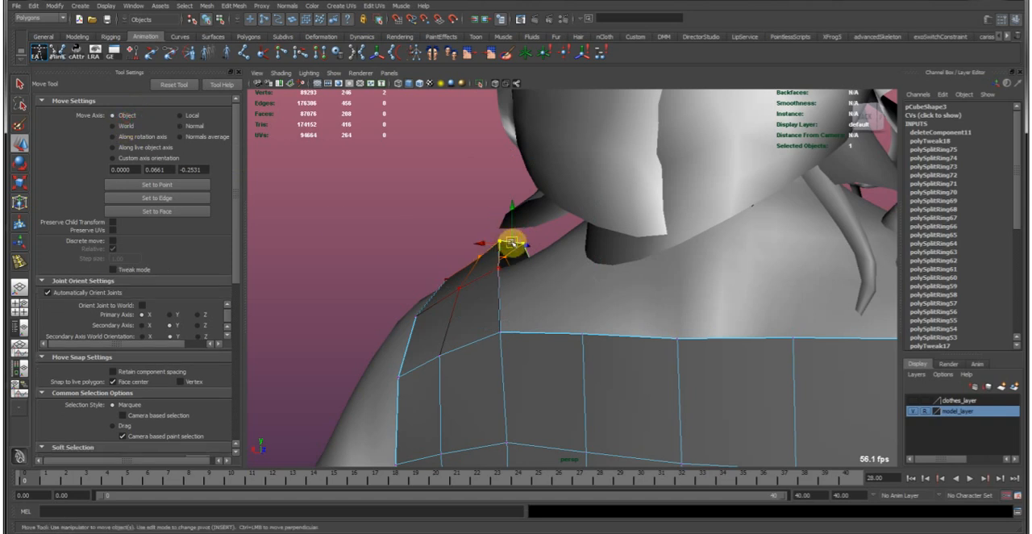
{"action": "left_click_drag", "start_coordinate": [503, 261], "coordinate": [581, 277], "text": "alt"}
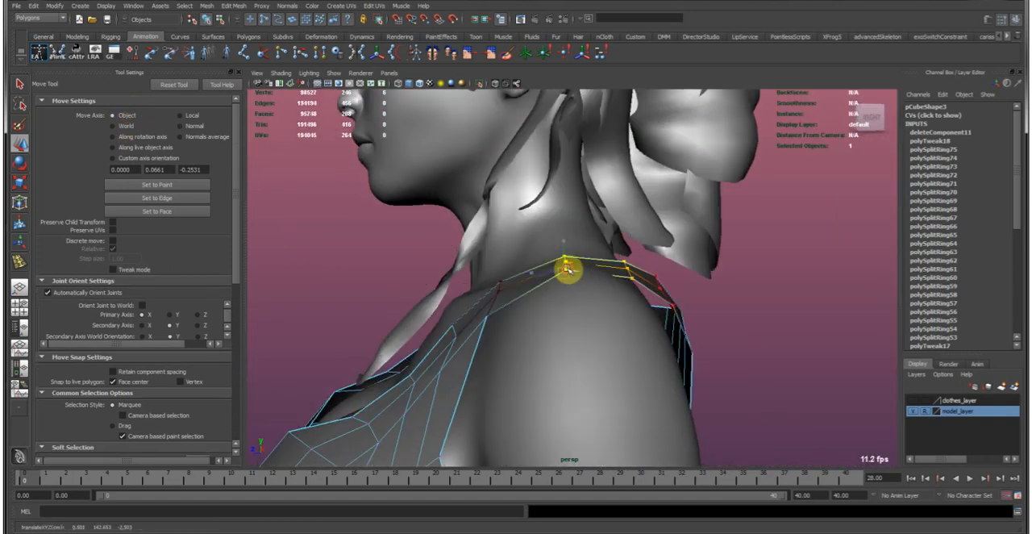
{"action": "left_click_drag", "start_coordinate": [705, 312], "coordinate": [556, 233], "text": "alt"}
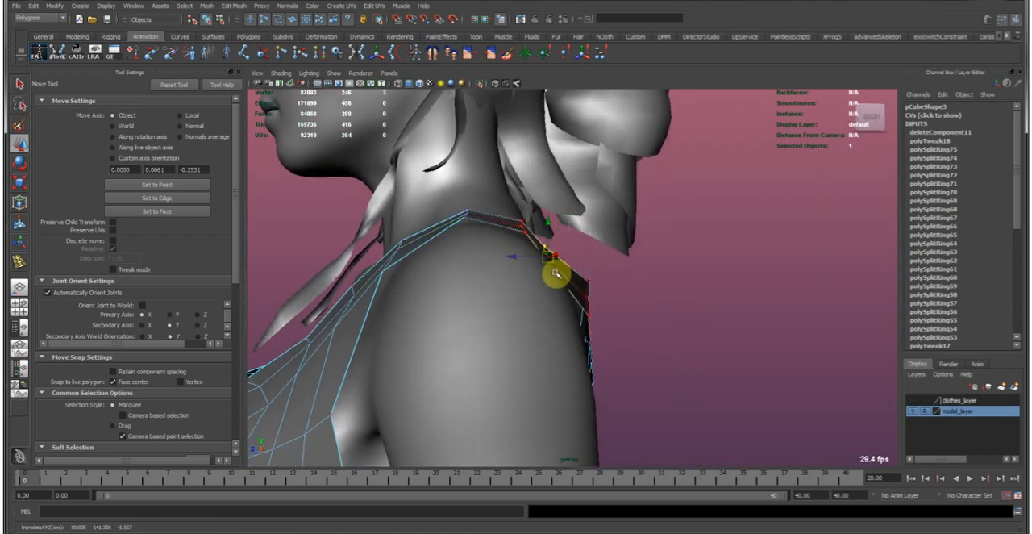
{"action": "left_click_drag", "start_coordinate": [623, 320], "coordinate": [540, 284], "text": "alt"}
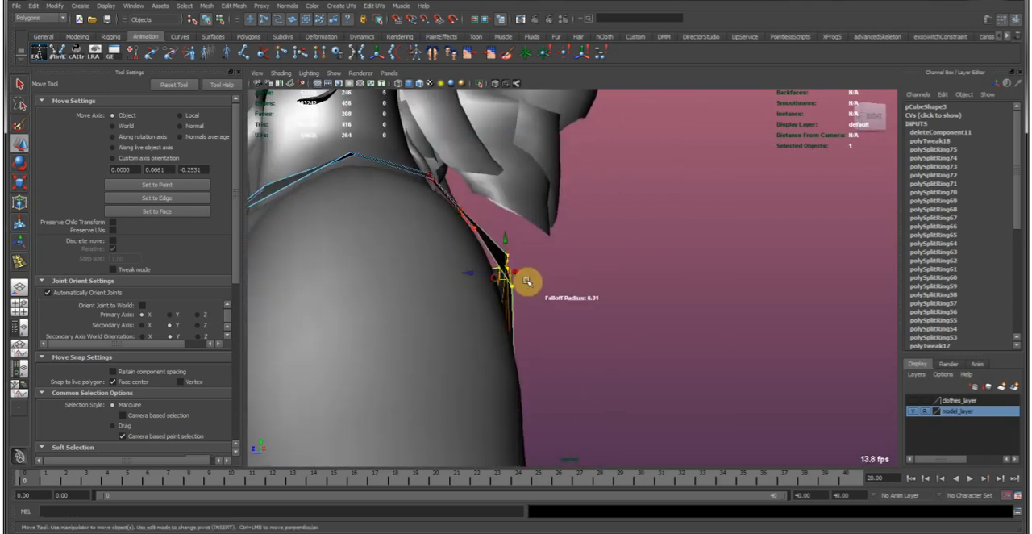
{"action": "key", "text": "e"}
{"action": "key", "text": "w"}
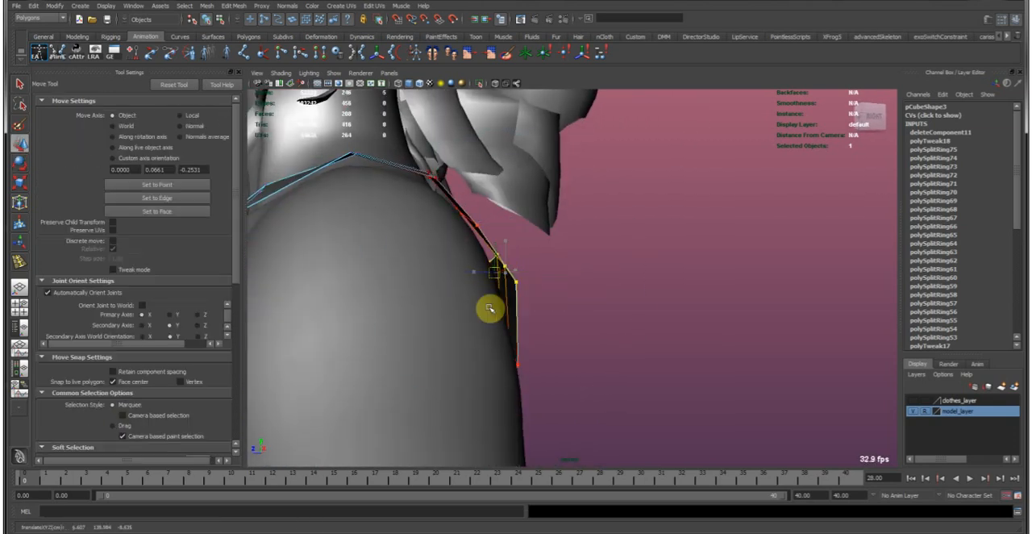
{"action": "left_click_drag", "start_coordinate": [490, 308], "coordinate": [538, 283], "text": "alt"}
Leave component editing and examine the garment on the whole figure and around its side.
{"action": "right_click_drag", "start_coordinate": [538, 283], "coordinate": [363, 267], "text": "alt"}
{"action": "right_click_drag", "start_coordinate": [606, 329], "coordinate": [682, 284]}
{"action": "left_click", "coordinate": [756, 263]}
{"action": "right_click_drag", "start_coordinate": [827, 287], "coordinate": [628, 249], "text": "alt"}
{"action": "left_click_drag", "start_coordinate": [628, 249], "coordinate": [581, 299], "text": "alt"}
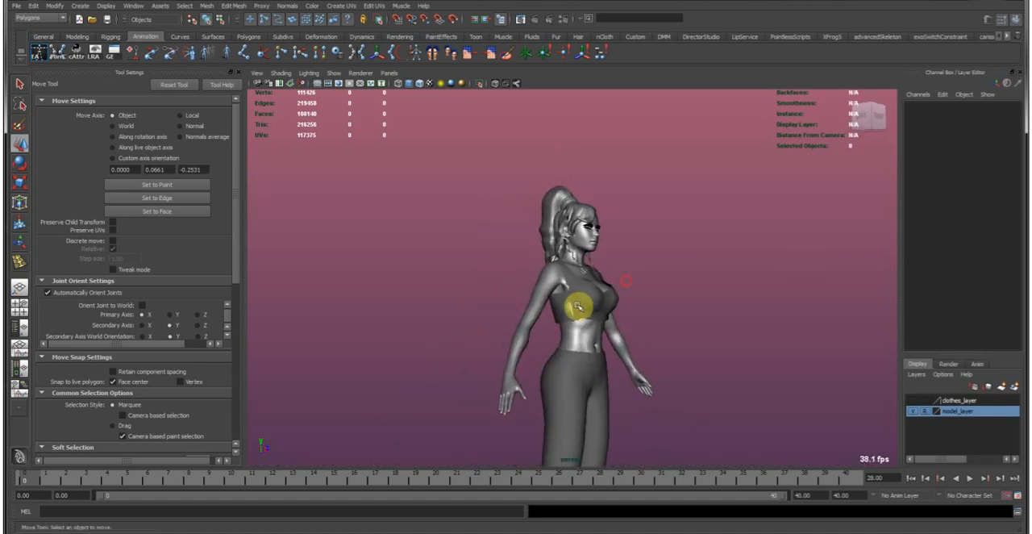
{"action": "left_click", "coordinate": [580, 302]}
{"action": "right_click_drag", "start_coordinate": [581, 323], "coordinate": [772, 329], "text": "alt"}
{"action": "left_click_drag", "start_coordinate": [772, 330], "coordinate": [530, 293], "text": "alt"}
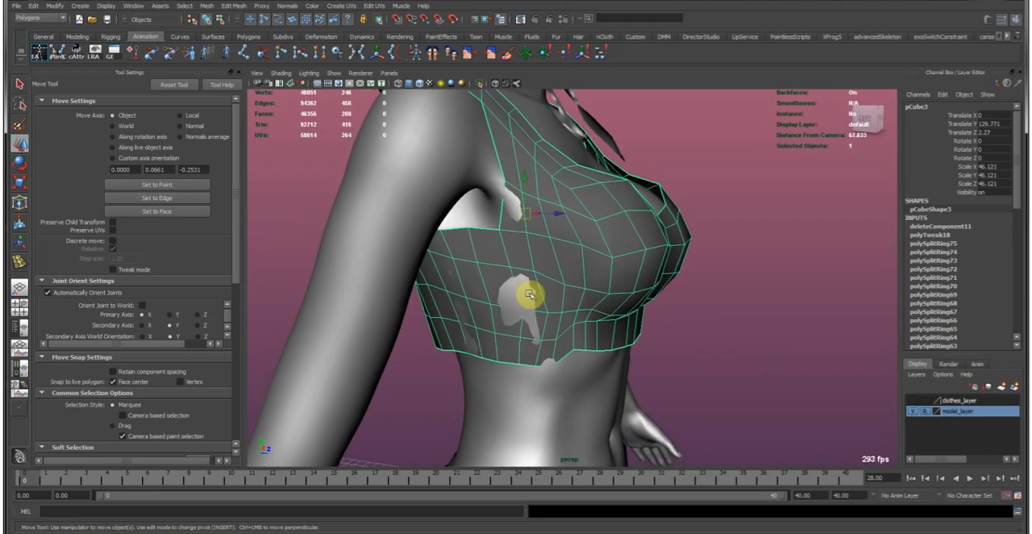
Flatten the garment's bottom hem edge loop by scaling it vertically, and shift it slightly toward the front of the body.
{"action": "left_click_drag", "start_coordinate": [606, 289], "coordinate": [508, 292], "text": "alt"}
{"action": "right_click_drag", "start_coordinate": [507, 291], "coordinate": [560, 301], "text": "alt"}
{"action": "left_click_drag", "start_coordinate": [560, 302], "coordinate": [493, 283], "text": "alt"}
{"action": "right_click_drag", "start_coordinate": [493, 283], "coordinate": [535, 295], "text": "alt"}
{"action": "right_click_drag", "start_coordinate": [536, 295], "coordinate": [535, 207]}
{"action": "double_click", "coordinate": [563, 320]}
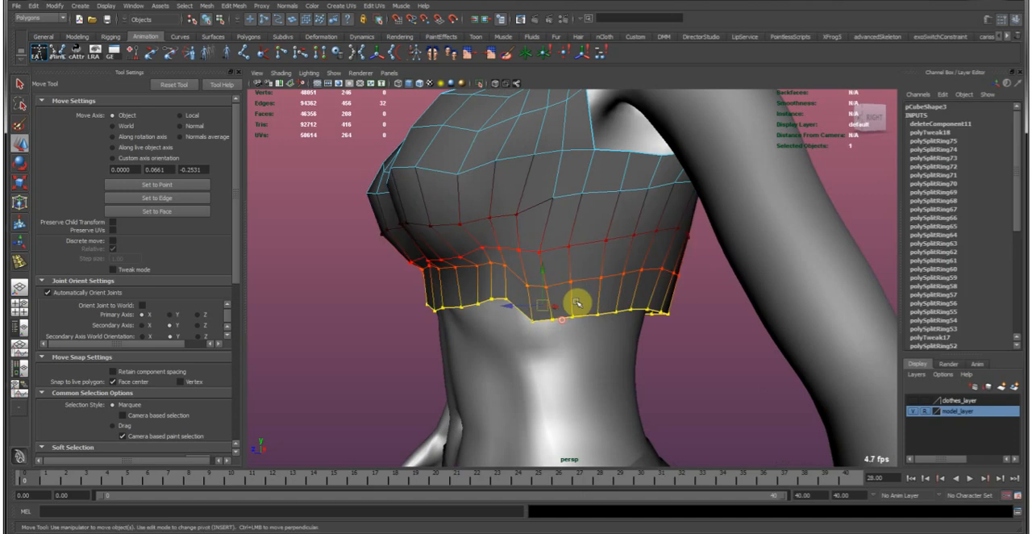
{"action": "key", "text": "r"}
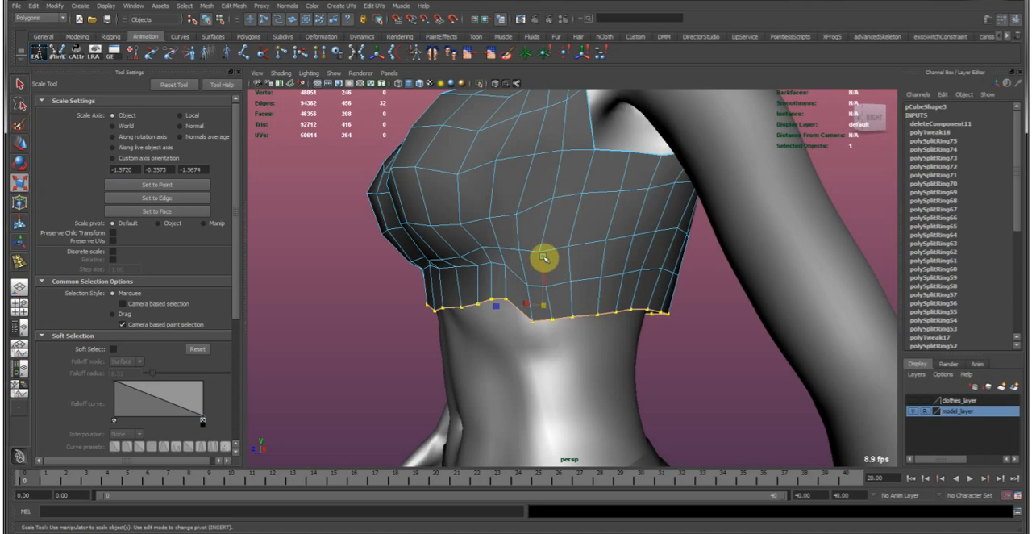
{"action": "left_click_drag", "start_coordinate": [538, 304], "coordinate": [622, 284], "text": "alt"}
{"action": "key", "text": "w"}
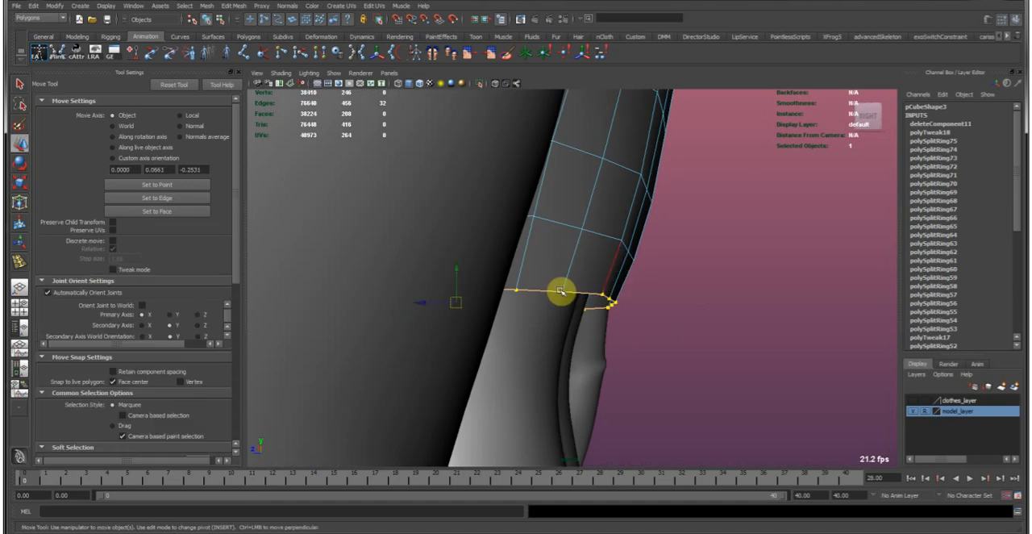
{"action": "left_click_drag", "start_coordinate": [427, 303], "coordinate": [422, 303]}
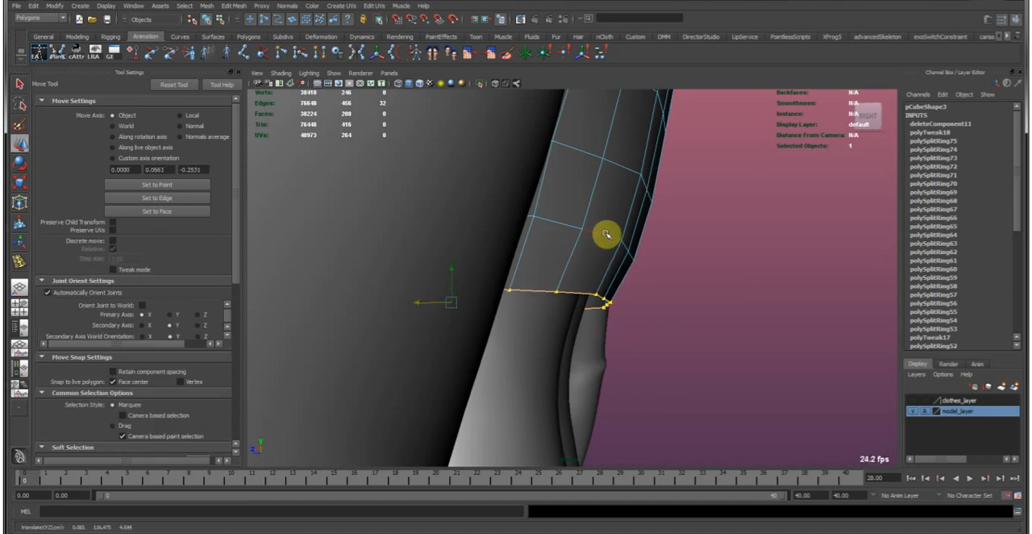
With soft selection enabled, move the side and rear edges of the row above the hem away from the body.
{"action": "left_click_drag", "start_coordinate": [484, 234], "coordinate": [509, 207], "text": "alt"}
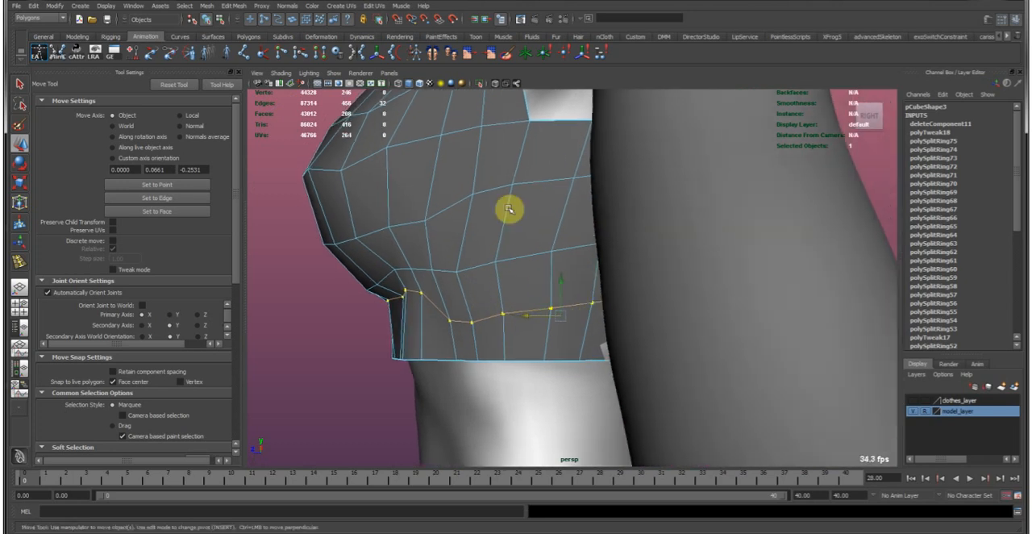
{"action": "left_click_drag", "start_coordinate": [624, 367], "coordinate": [606, 334], "text": "alt"}
{"action": "key", "text": "ctrl+z"}
{"action": "key", "text": "b"}
{"action": "left_click_drag", "start_coordinate": [485, 229], "coordinate": [615, 343], "text": "ctrl"}
{"action": "middle_click_drag", "start_coordinate": [616, 344], "coordinate": [606, 340]}
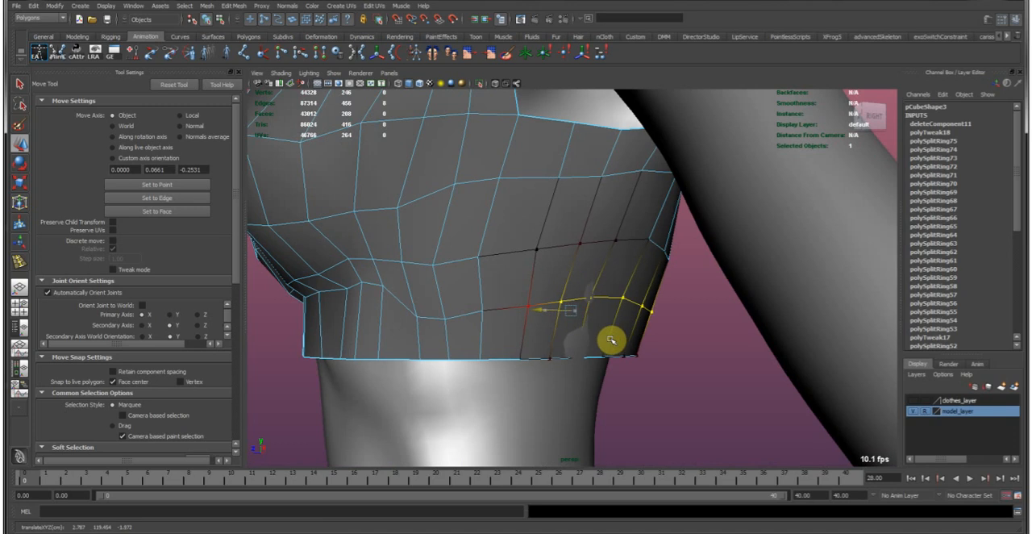
Reposition the edges above the hem at the rear side and across the back to cover the protruding body surface.
{"action": "left_click_drag", "start_coordinate": [526, 271], "coordinate": [618, 338], "text": "ctrl"}
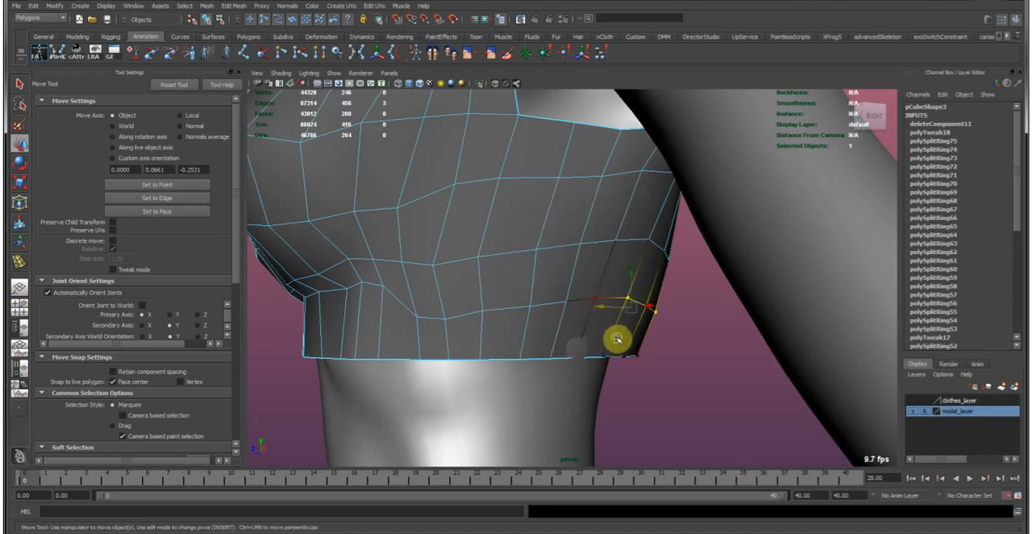
{"action": "left_click_drag", "start_coordinate": [597, 286], "coordinate": [636, 312]}
{"action": "mouse_move", "coordinate": [617, 344]}
{"action": "left_mouse_down", "text": "alt"}
{"action": "mouse_move", "coordinate": [604, 341]}
{"action": "mouse_move", "coordinate": [645, 325]}
{"action": "mouse_move", "coordinate": [664, 339]}
{"action": "mouse_move", "coordinate": [584, 342]}
{"action": "mouse_move", "coordinate": [617, 360]}
{"action": "left_mouse_up", "text": "alt"}
{"action": "key", "text": "ctrl+z"}
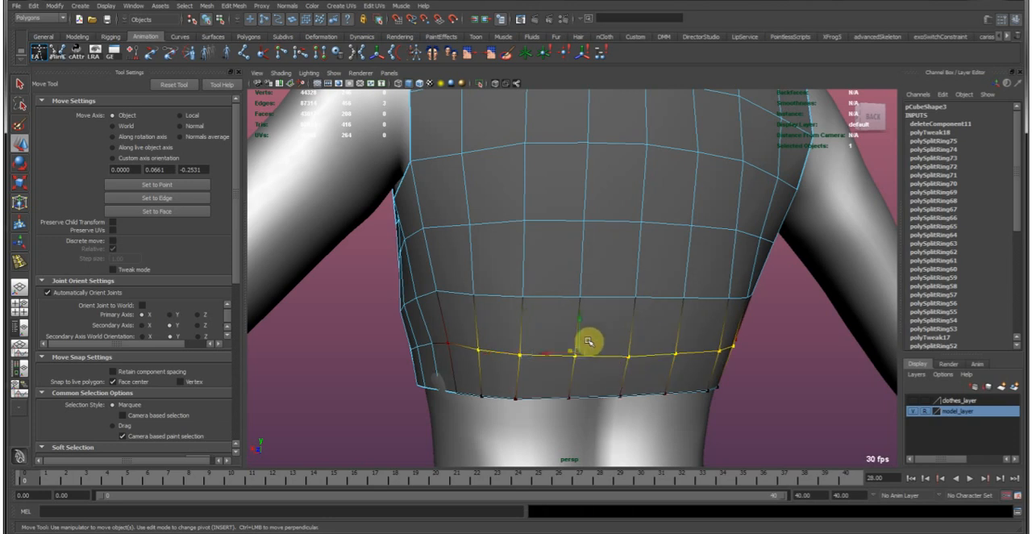
{"action": "left_click_drag", "start_coordinate": [587, 341], "coordinate": [650, 333], "text": "alt"}
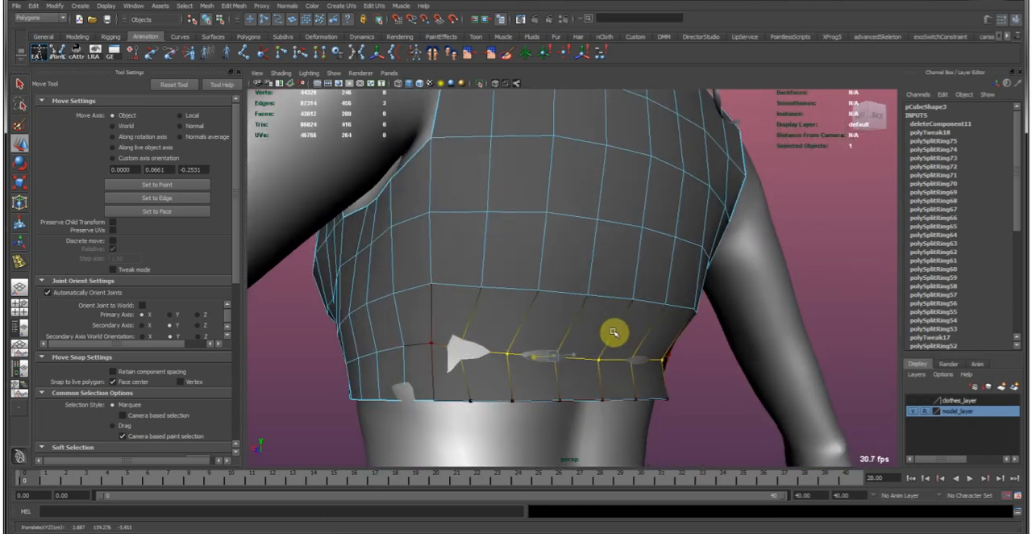
{"action": "left_click_drag", "start_coordinate": [628, 331], "coordinate": [593, 321], "text": "alt"}
Adjust the soft-selected hem edges at the lower back to follow the waist.
{"action": "left_click_drag", "start_coordinate": [632, 357], "coordinate": [661, 370], "text": "alt"}
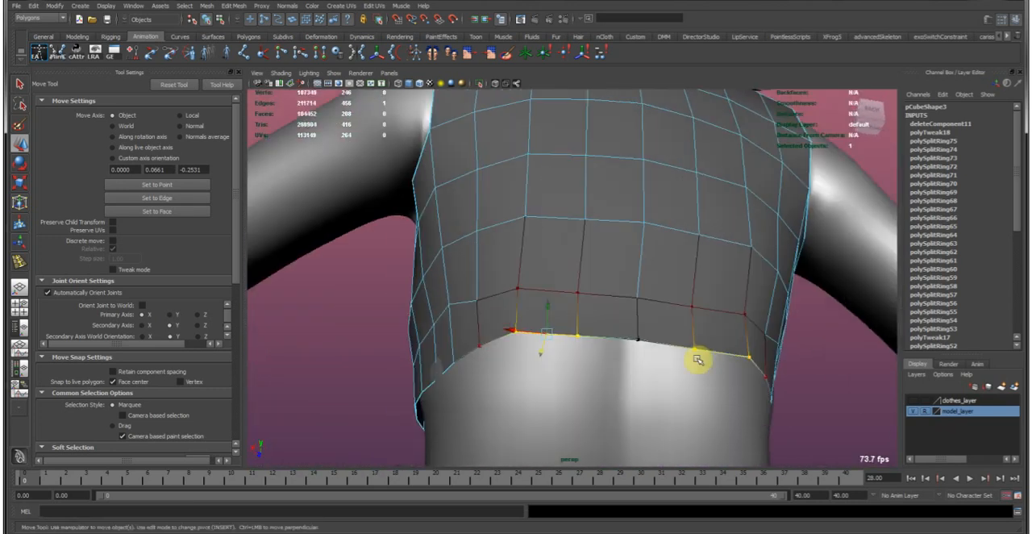
{"action": "left_click_drag", "start_coordinate": [718, 314], "coordinate": [547, 343], "text": "alt"}
{"action": "right_click_drag", "start_coordinate": [489, 326], "coordinate": [489, 350]}
{"action": "left_click", "coordinate": [489, 342]}
{"action": "left_click_drag", "start_coordinate": [604, 339], "coordinate": [623, 321], "text": "alt"}
Select the central faces of the garment's back and adjust their position to follow the spine's profile.
{"action": "key", "text": "e"}
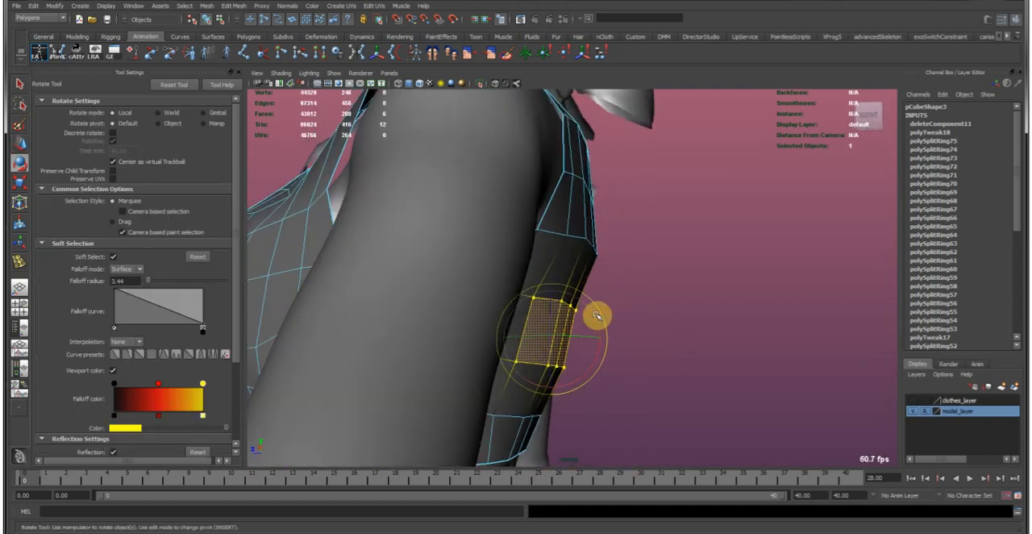
{"action": "key", "text": "w"}
{"action": "left_click_drag", "start_coordinate": [553, 334], "coordinate": [648, 303], "text": "alt"}
{"action": "left_click_drag", "start_coordinate": [565, 305], "coordinate": [598, 294], "text": "alt"}
{"action": "key", "text": "e"}
{"action": "key", "text": "w"}
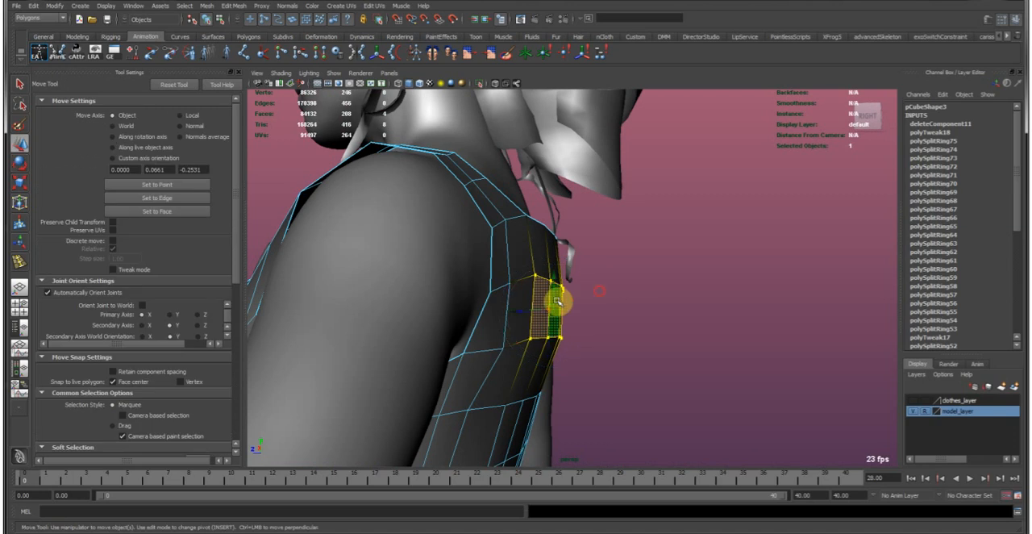
Examine the garment's back profile, underarm and hem against the body in the side view.
{"action": "key", "text": "space"}
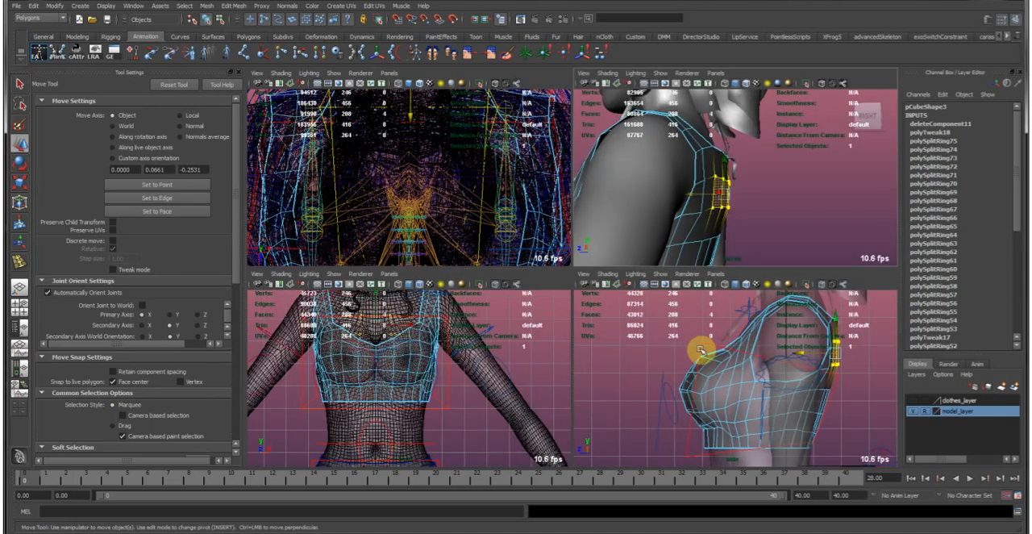
{"action": "key", "text": "space"}
{"action": "right_click_drag", "start_coordinate": [764, 400], "coordinate": [479, 298], "text": "alt"}
{"action": "middle_click_drag", "start_coordinate": [535, 383], "coordinate": [588, 401], "text": "alt"}
{"action": "right_click_drag", "start_coordinate": [588, 401], "coordinate": [661, 334], "text": "alt"}
{"action": "middle_click_drag", "start_coordinate": [661, 334], "coordinate": [579, 369], "text": "alt"}
{"action": "right_click_drag", "start_coordinate": [520, 374], "coordinate": [586, 318], "text": "alt"}
{"action": "middle_click_drag", "start_coordinate": [519, 381], "coordinate": [566, 155], "text": "alt"}
{"action": "middle_click_drag", "start_coordinate": [537, 389], "coordinate": [580, 253], "text": "alt"}
{"action": "right_click_drag", "start_coordinate": [580, 253], "coordinate": [524, 253], "text": "alt"}
{"action": "right_click_drag", "start_coordinate": [592, 354], "coordinate": [438, 200], "text": "alt"}
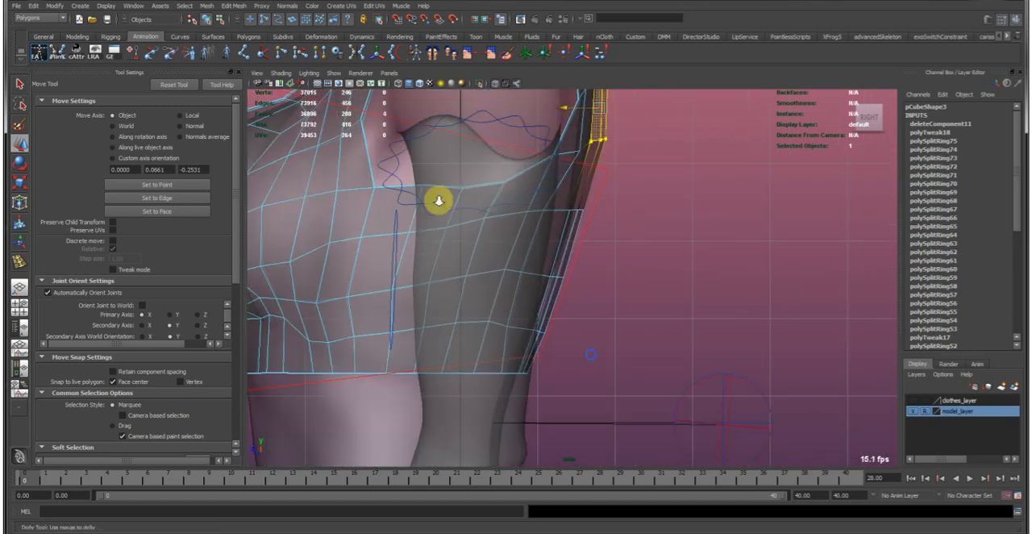
{"action": "middle_click_drag", "start_coordinate": [548, 201], "coordinate": [538, 311], "text": "alt"}
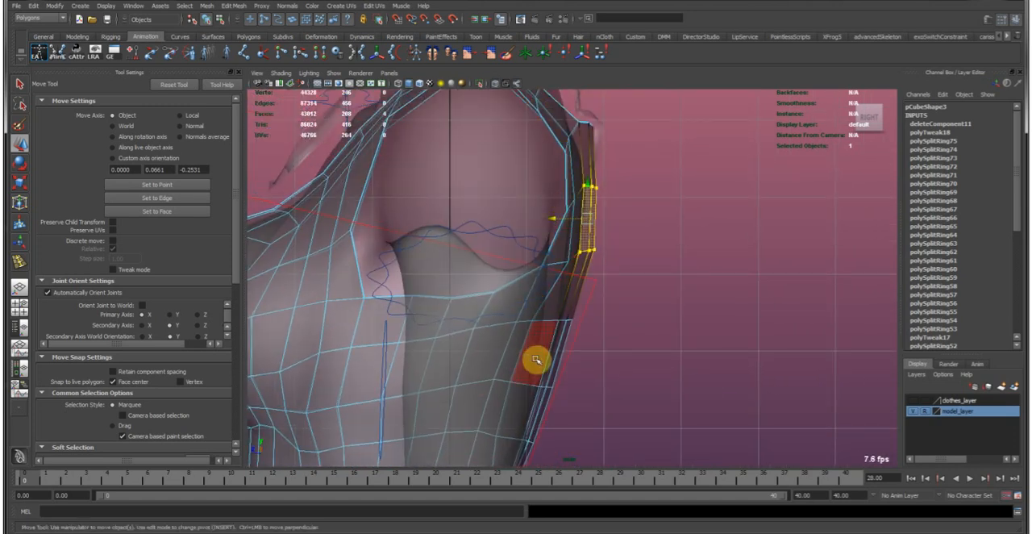
Return to the perspective view, examine the garment's back and sides, and deselect it to check the whole figure.
{"action": "key", "text": "space"}
{"action": "key", "text": "space"}
{"action": "left_click_drag", "start_coordinate": [643, 253], "coordinate": [573, 227], "text": "alt"}
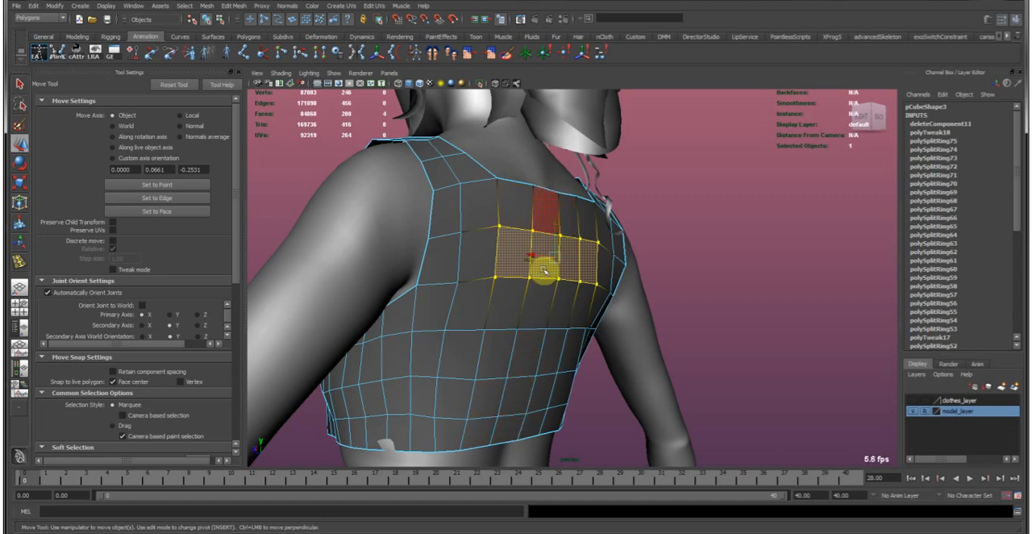
{"action": "left_click_drag", "start_coordinate": [513, 251], "coordinate": [502, 232], "text": "alt"}
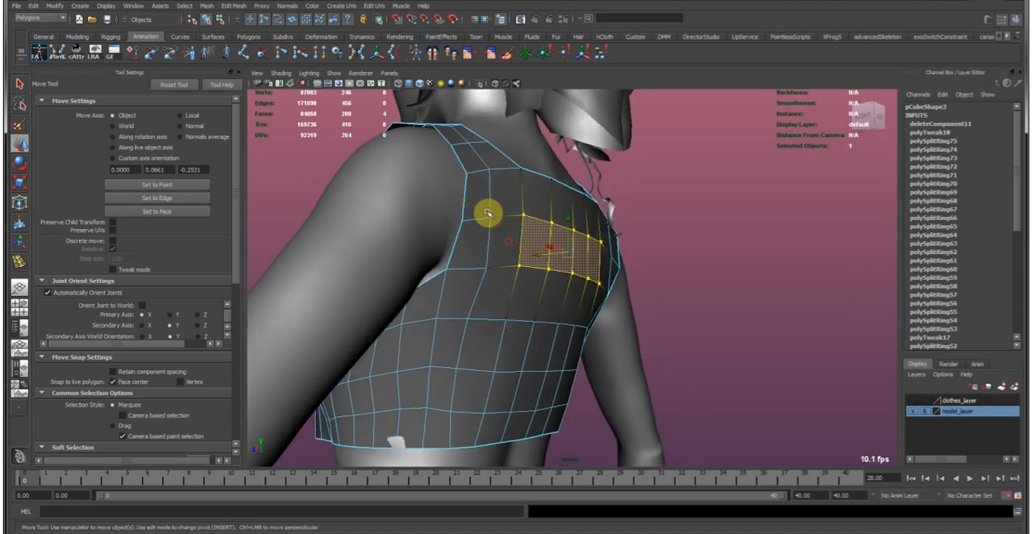
{"action": "left_click_drag", "start_coordinate": [439, 359], "coordinate": [454, 260], "text": "alt"}
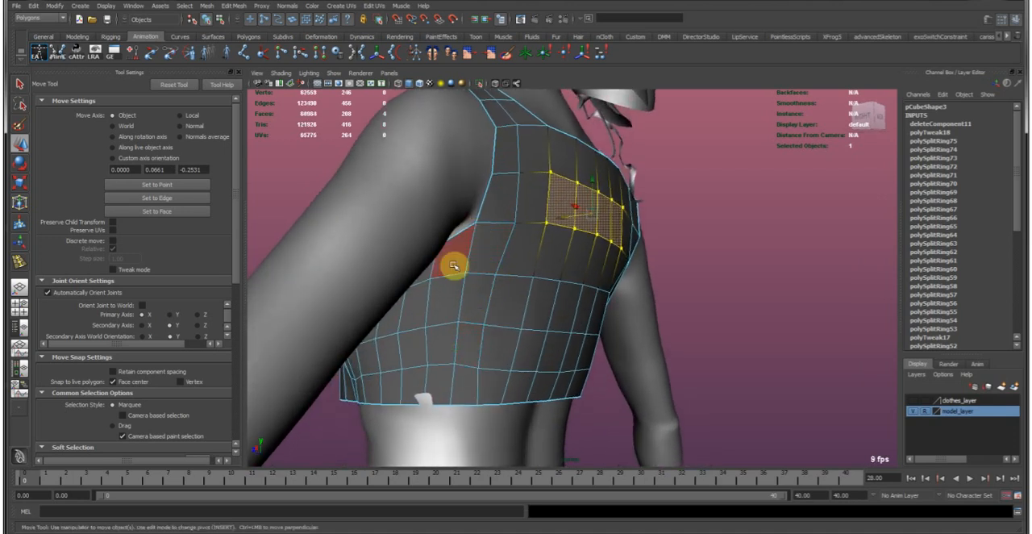
{"action": "left_click_drag", "start_coordinate": [444, 363], "coordinate": [574, 272], "text": "alt"}
{"action": "left_click_drag", "start_coordinate": [637, 273], "coordinate": [556, 320], "text": "alt"}
{"action": "left_click_drag", "start_coordinate": [491, 362], "coordinate": [518, 370], "text": "alt"}
{"action": "middle_click_drag", "start_coordinate": [438, 411], "coordinate": [511, 333], "text": "alt"}
{"action": "right_click_drag", "start_coordinate": [506, 304], "coordinate": [443, 315]}
{"action": "left_click", "coordinate": [490, 357]}
{"action": "left_click_drag", "start_coordinate": [495, 360], "coordinate": [463, 358], "text": "alt"}
{"action": "right_click_drag", "start_coordinate": [586, 304], "coordinate": [548, 234], "text": "alt"}
{"action": "left_click_drag", "start_coordinate": [549, 234], "coordinate": [493, 232], "text": "alt"}
{"action": "mouse_move", "coordinate": [494, 232]}
{"action": "middle_mouse_down", "text": "alt"}
{"action": "mouse_move", "coordinate": [514, 229]}
{"action": "mouse_move", "coordinate": [505, 233]}
{"action": "middle_mouse_up", "text": "alt"}
{"action": "left_click_drag", "start_coordinate": [558, 234], "coordinate": [486, 257], "text": "alt"}
{"action": "right_click_drag", "start_coordinate": [470, 261], "coordinate": [505, 256], "text": "alt"}
{"action": "left_click_drag", "start_coordinate": [549, 242], "coordinate": [616, 266], "text": "alt"}
{"action": "right_click_drag", "start_coordinate": [621, 269], "coordinate": [500, 271], "text": "alt"}
{"action": "left_click_drag", "start_coordinate": [391, 243], "coordinate": [624, 328], "text": "alt"}
{"action": "left_click", "coordinate": [705, 245]}
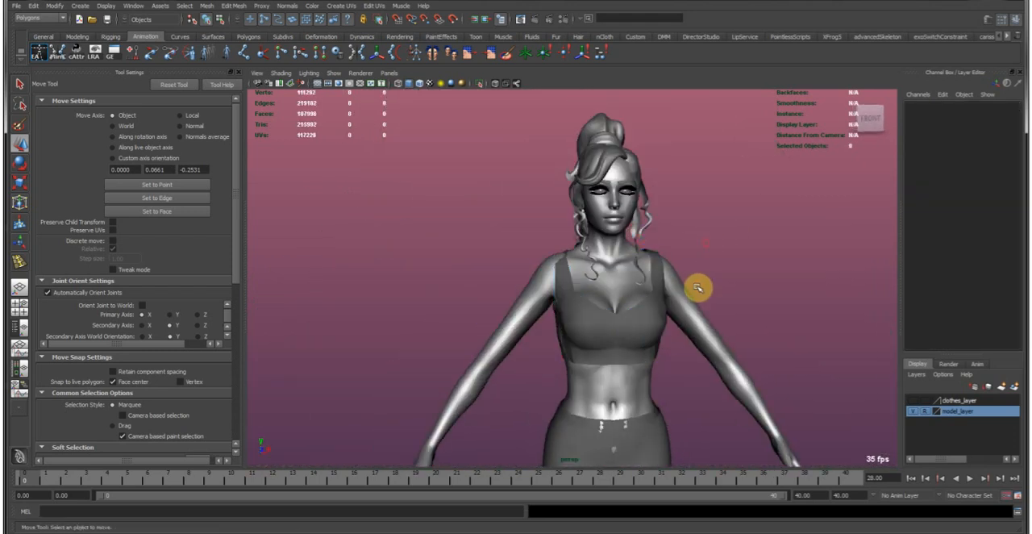
{"action": "middle_click_drag", "start_coordinate": [687, 325], "coordinate": [652, 278], "text": "alt"}
{"action": "left_click_drag", "start_coordinate": [652, 278], "coordinate": [643, 258], "text": "alt"}
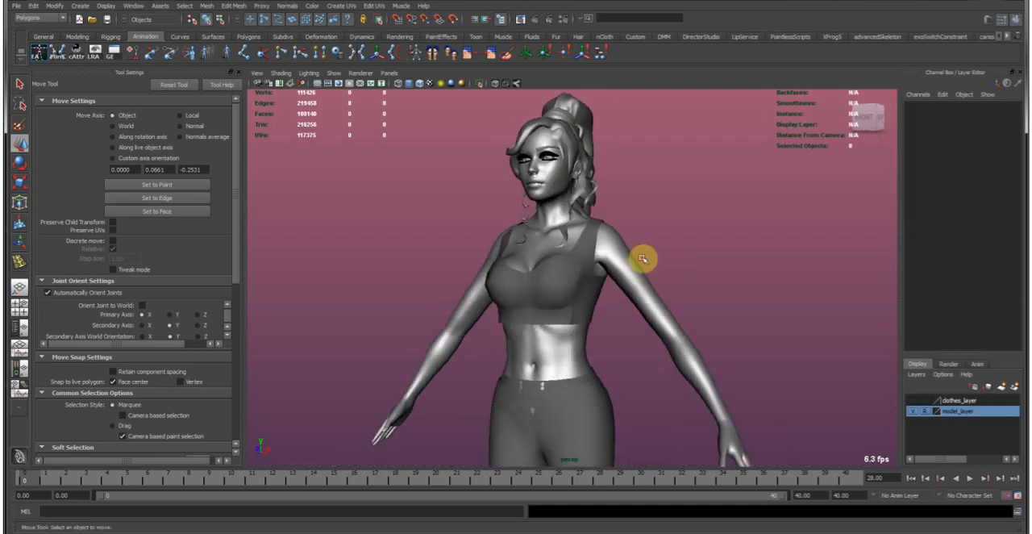
Select the garment's bottom hem edge loop and extrude it.
{"action": "right_click_drag", "start_coordinate": [476, 275], "coordinate": [583, 312], "text": "alt"}
{"action": "left_click", "coordinate": [582, 313]}
{"action": "middle_click_drag", "start_coordinate": [581, 330], "coordinate": [570, 307], "text": "alt"}
{"action": "right_click_drag", "start_coordinate": [423, 297], "coordinate": [494, 292], "text": "alt"}
{"action": "double_click", "coordinate": [500, 320]}
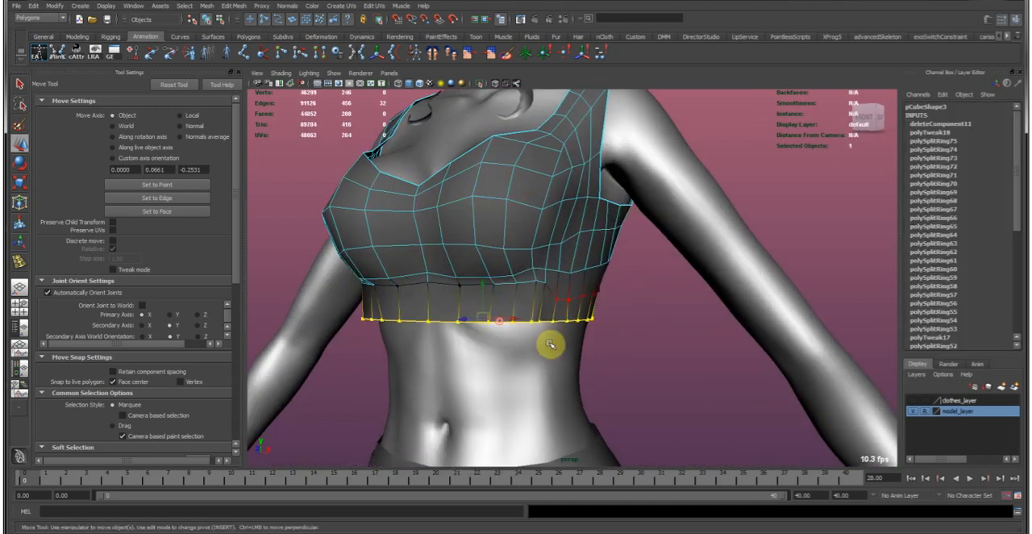
{"action": "left_click", "coordinate": [75, 36]}
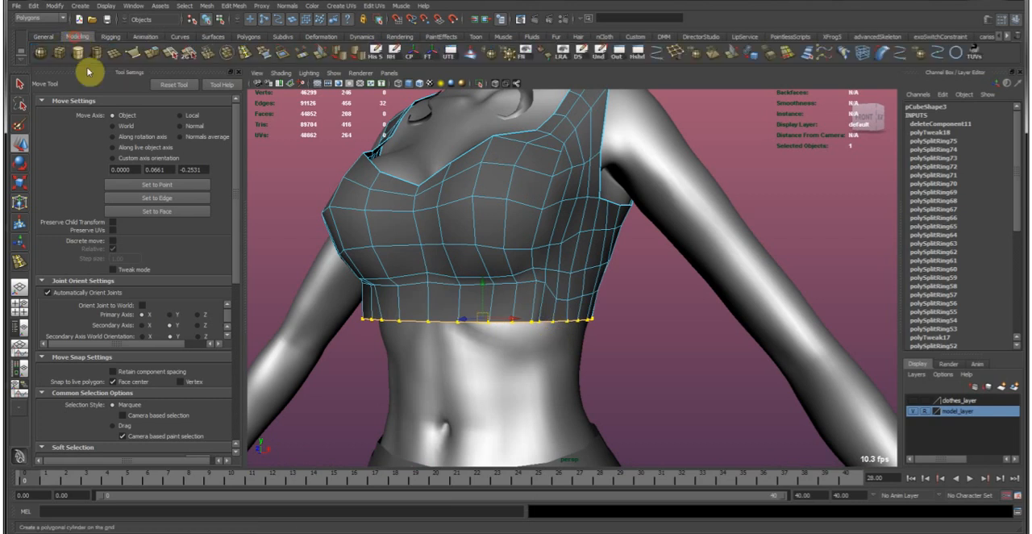
{"action": "middle_click_drag", "start_coordinate": [518, 296], "coordinate": [474, 279], "text": "alt"}
{"action": "key", "text": "w"}
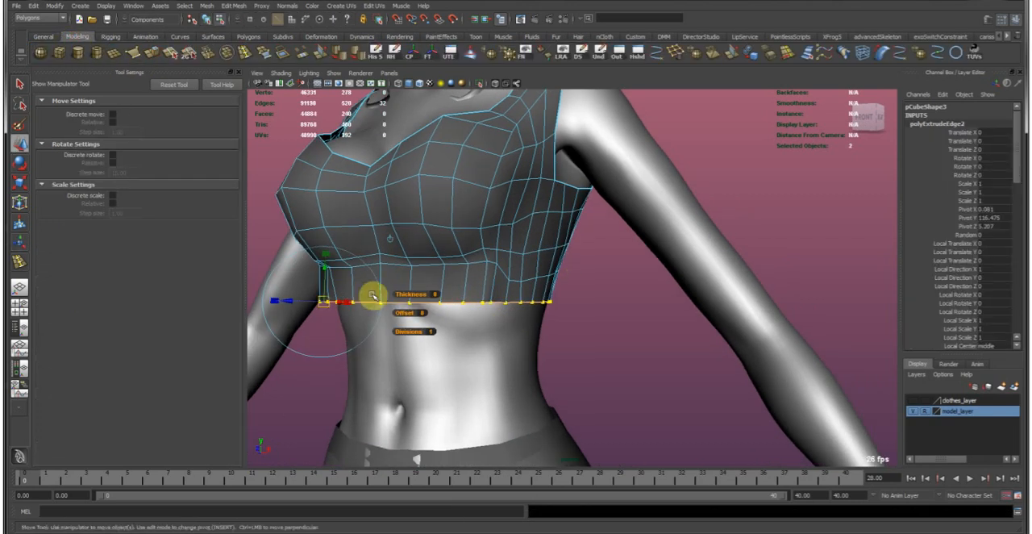
{"action": "scroll", "coordinate": [134, 355], "scroll_direction": "down", "scroll_amount": 8}
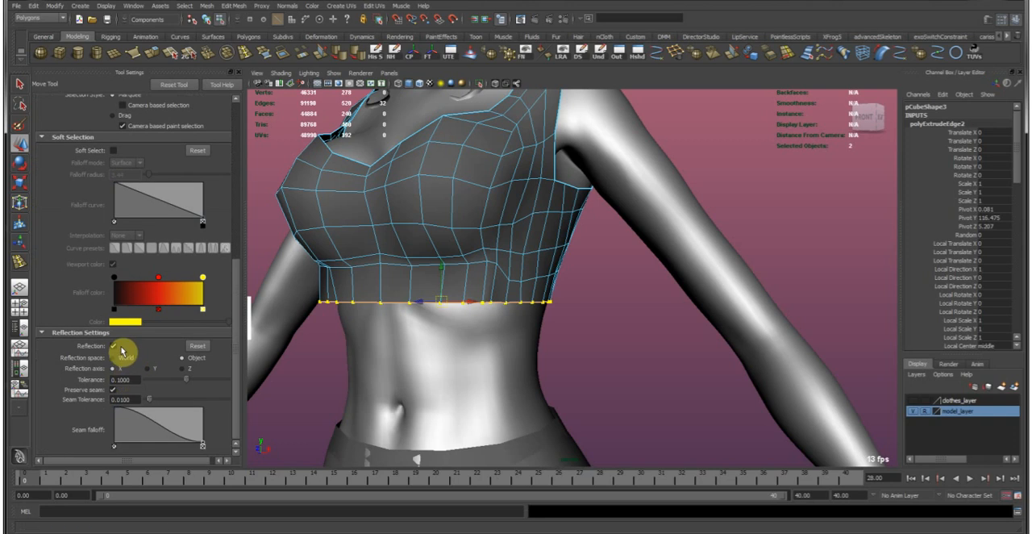
{"action": "left_click", "coordinate": [113, 346]}
{"action": "left_click_drag", "start_coordinate": [443, 271], "coordinate": [443, 321]}
{"action": "key", "text": "ctrl+z"}
{"action": "key", "text": "ctrl+z"}
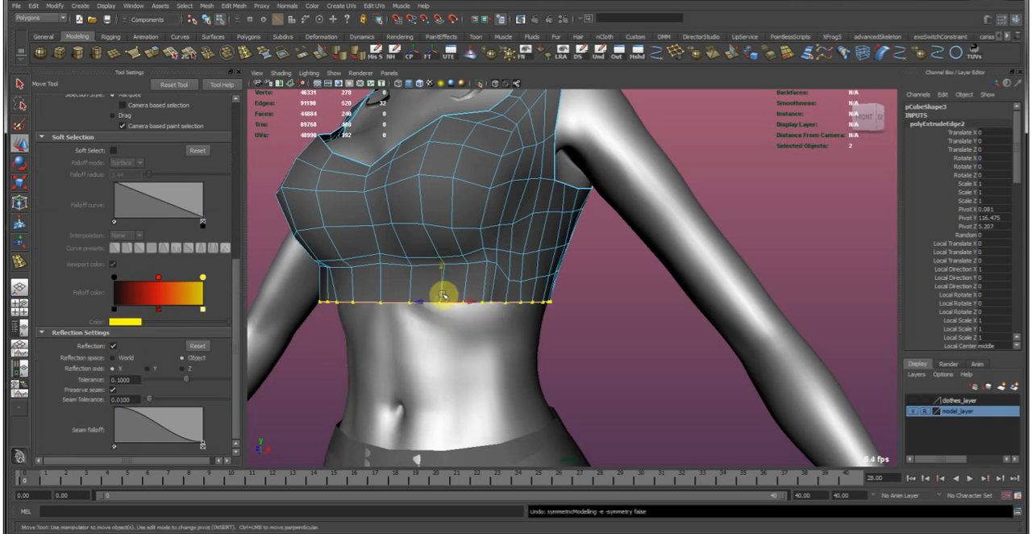
{"action": "left_click_drag", "start_coordinate": [443, 271], "coordinate": [428, 313]}
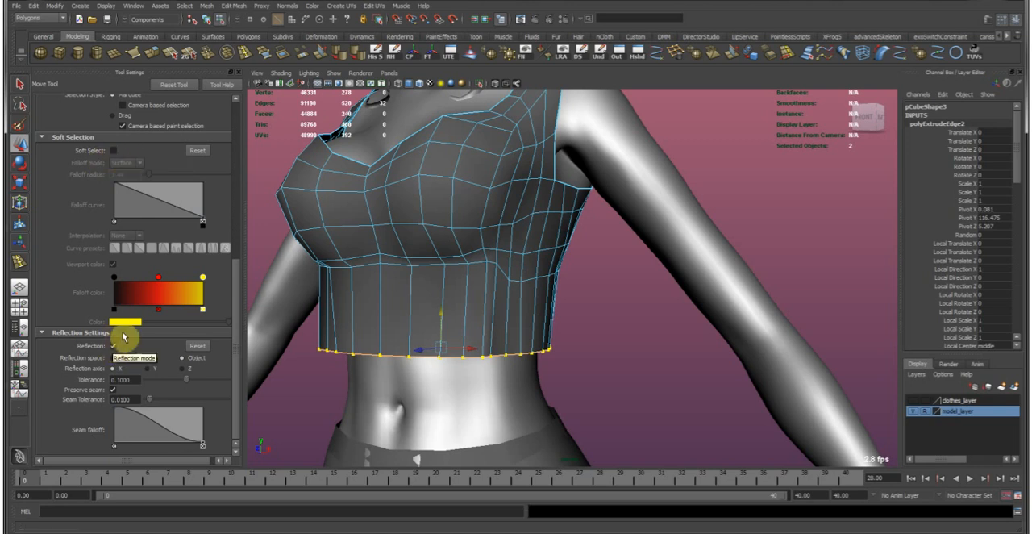
{"action": "key", "text": "ctrl+z"}
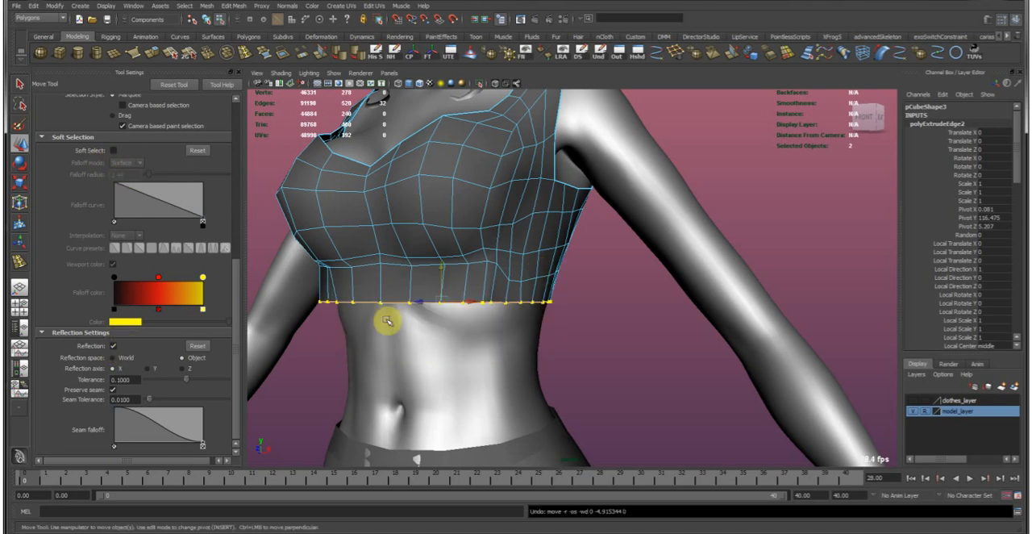
Turn off reflection and move the extruded hem edges down to lengthen the top by about 5 cm.
{"action": "left_click", "coordinate": [114, 345]}
{"action": "middle_click_drag", "start_coordinate": [412, 237], "coordinate": [400, 292]}
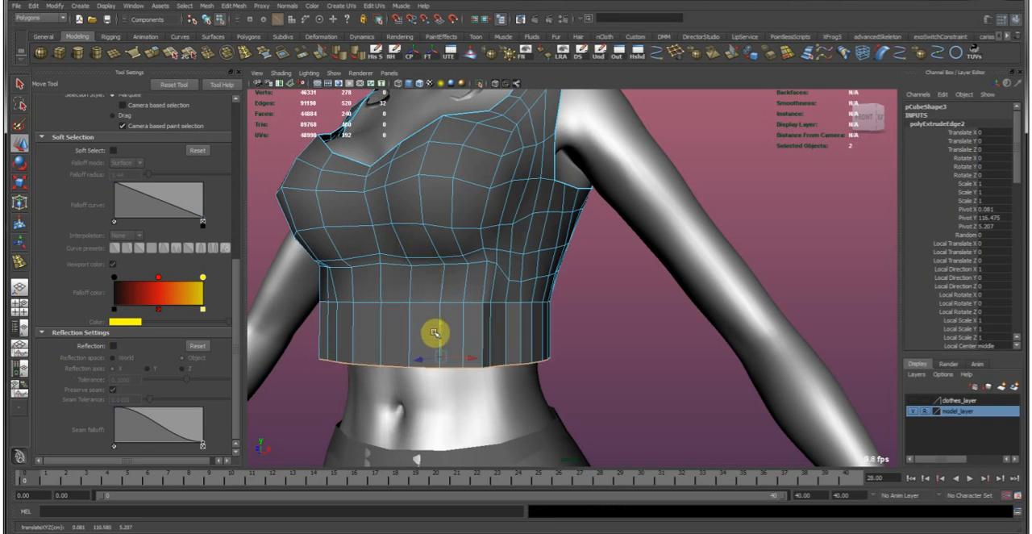
{"action": "middle_click_drag", "start_coordinate": [465, 339], "coordinate": [498, 288], "text": "alt"}
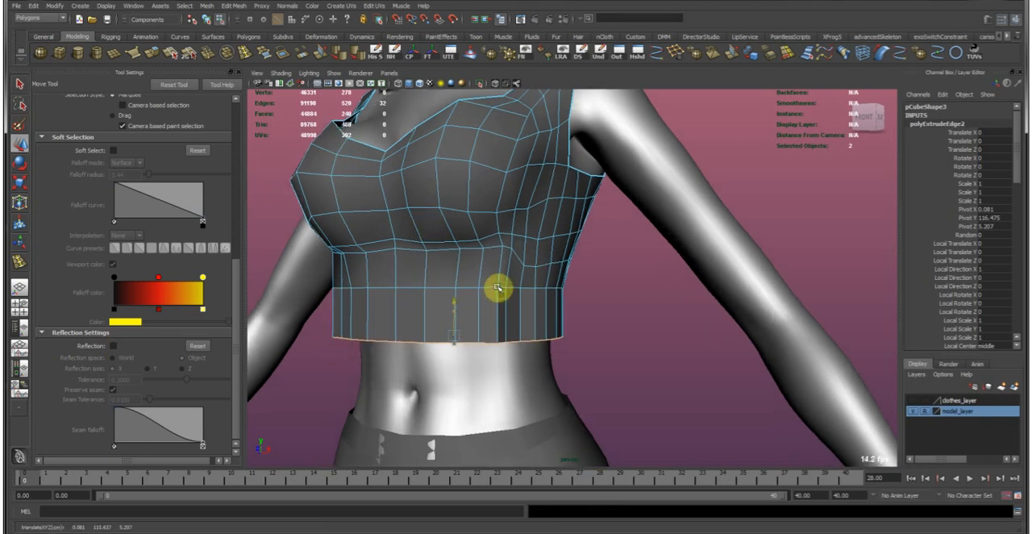
{"action": "left_click", "coordinate": [152, 51]}
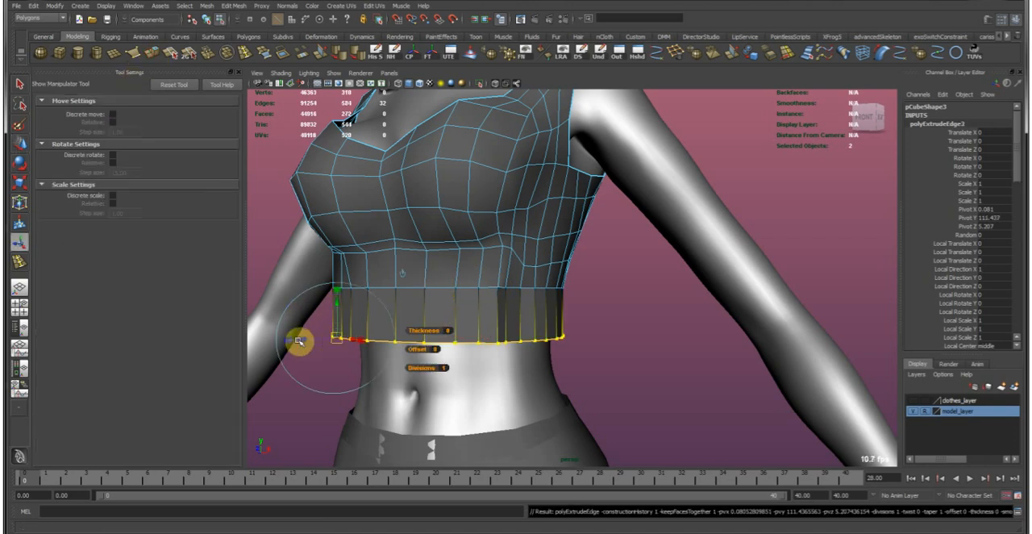
{"action": "left_click_drag", "start_coordinate": [305, 338], "coordinate": [269, 345]}
{"action": "left_click_drag", "start_coordinate": [317, 323], "coordinate": [296, 321], "text": "alt"}
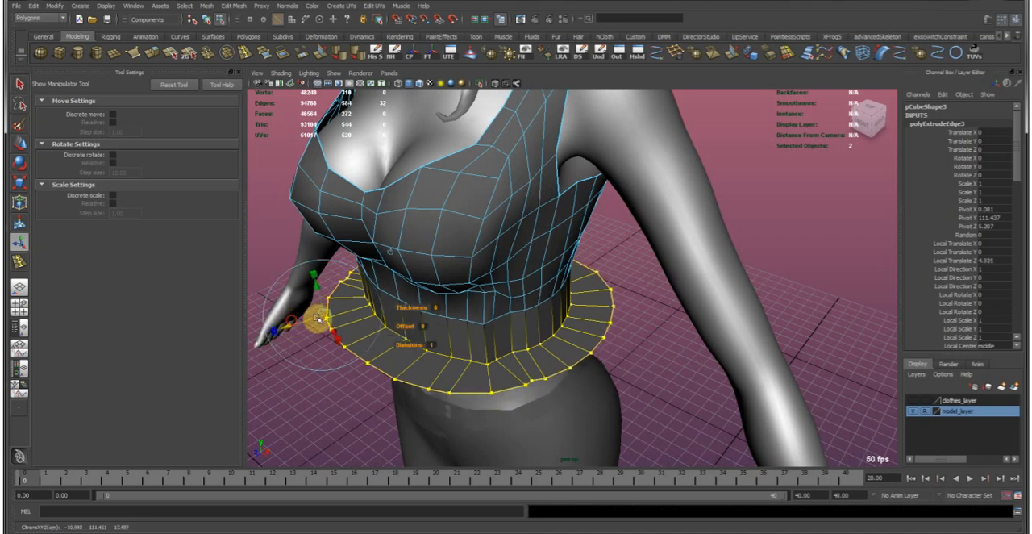
{"action": "key", "text": "w"}
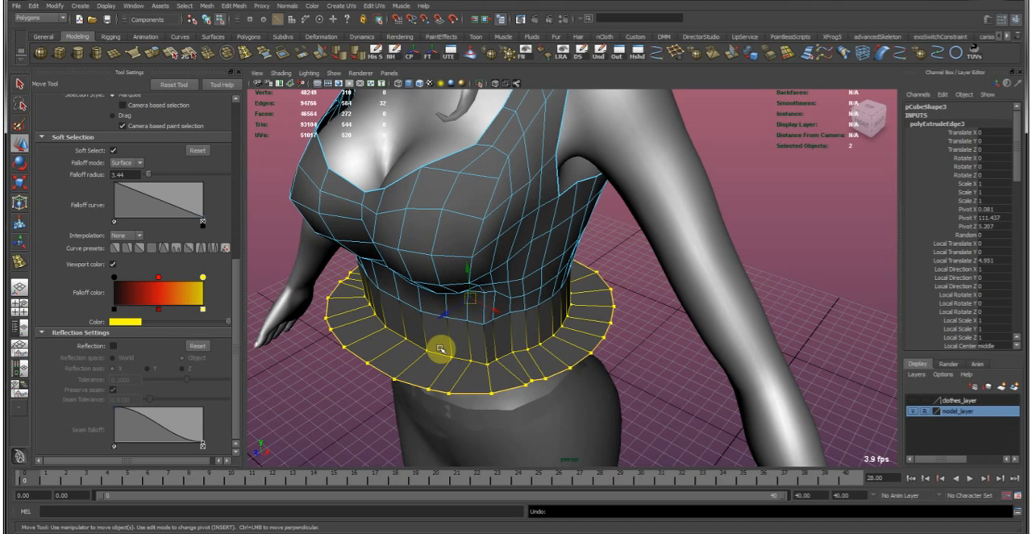
{"action": "key", "text": "ctrl+z"}
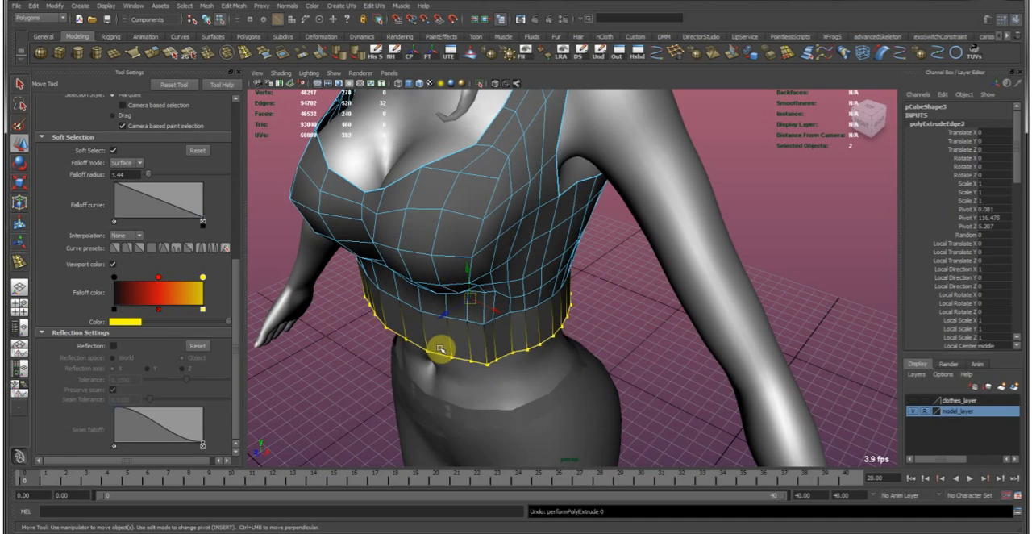
Turn off soft selection and examine the lengthened hem from the front, side and back of the torso.
{"action": "left_click_drag", "start_coordinate": [520, 346], "coordinate": [518, 328], "text": "alt"}
{"action": "key", "text": "b"}
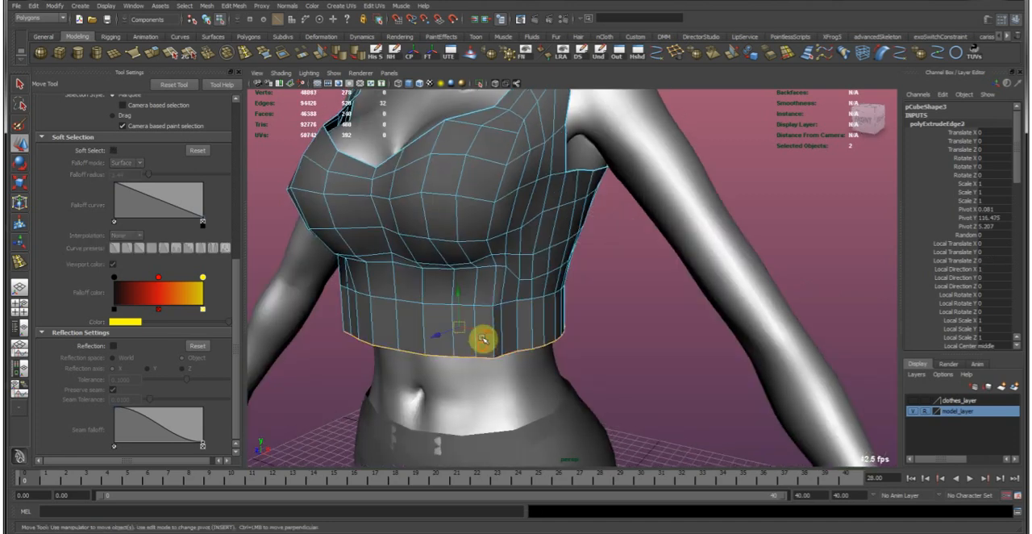
{"action": "left_click_drag", "start_coordinate": [458, 356], "coordinate": [476, 306], "text": "alt"}
{"action": "left_click_drag", "start_coordinate": [456, 315], "coordinate": [486, 322], "text": "alt"}
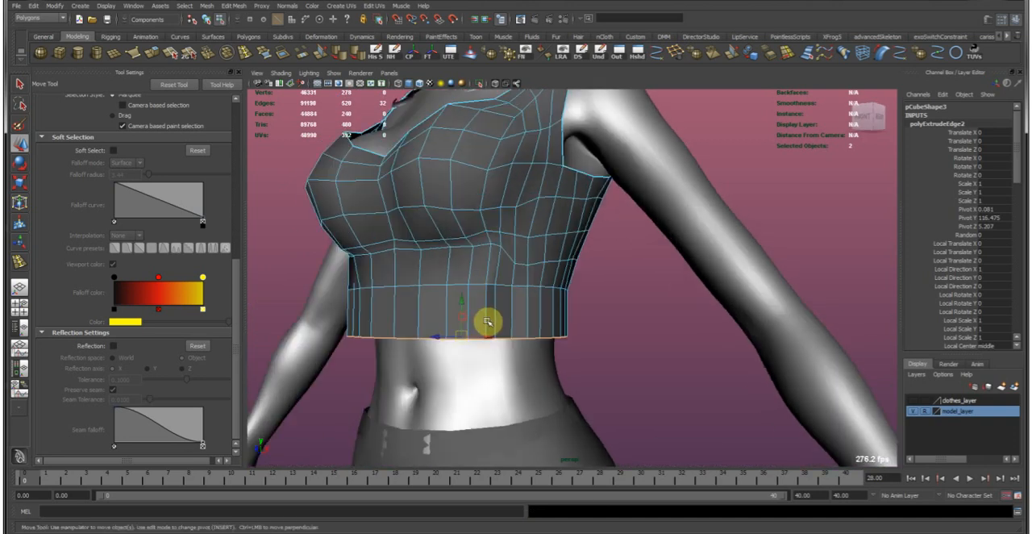
{"action": "middle_click_drag", "start_coordinate": [417, 348], "coordinate": [443, 327], "text": "alt"}
{"action": "right_click_drag", "start_coordinate": [445, 328], "coordinate": [488, 328], "text": "alt"}
{"action": "middle_click_drag", "start_coordinate": [499, 329], "coordinate": [517, 328], "text": "alt"}
{"action": "left_click_drag", "start_coordinate": [481, 327], "coordinate": [779, 341], "text": "alt"}
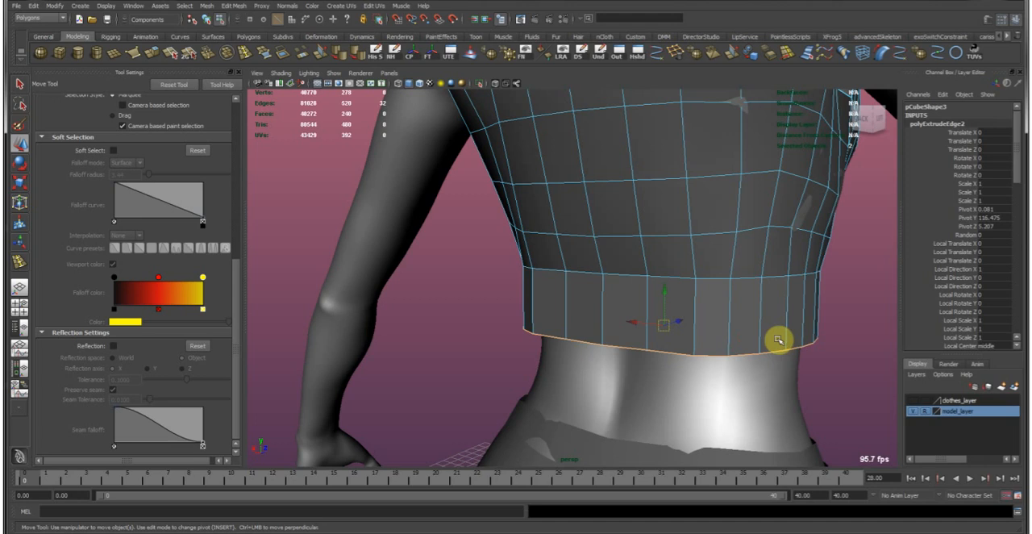
Scale the selected hem edge loop along its width to fit it around the waist.
{"action": "middle_click_drag", "start_coordinate": [646, 331], "coordinate": [529, 321], "text": "alt"}
{"action": "right_click_drag", "start_coordinate": [520, 321], "coordinate": [548, 320], "text": "alt"}
{"action": "left_click_drag", "start_coordinate": [548, 320], "coordinate": [516, 279], "text": "alt"}
{"action": "key", "text": "r"}
{"action": "mouse_move", "coordinate": [593, 346]}
{"action": "middle_mouse_down"}
{"action": "mouse_move", "coordinate": [562, 343]}
{"action": "mouse_move", "coordinate": [576, 338]}
{"action": "middle_mouse_up"}
{"action": "left_click_drag", "start_coordinate": [576, 338], "coordinate": [520, 319], "text": "alt"}
{"action": "middle_click_drag", "start_coordinate": [516, 316], "coordinate": [516, 317]}
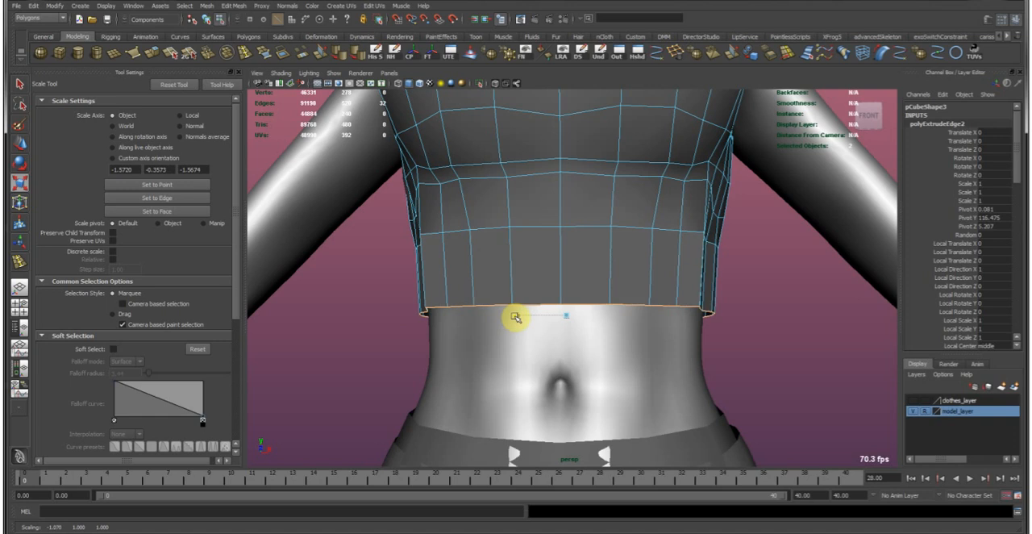
Extrude the hem edge loop again and move the new edges down about 6 cm toward the trousers.
{"action": "scroll", "coordinate": [531, 336], "scroll_direction": "down", "scroll_amount": 4}
{"action": "key", "text": "w"}
{"action": "key", "text": "g"}
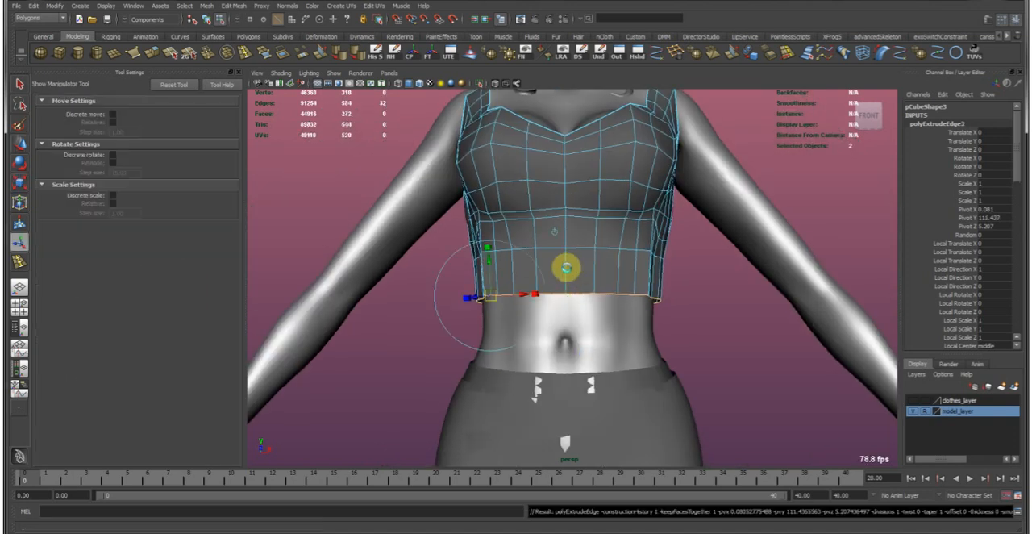
{"action": "key", "text": "w"}
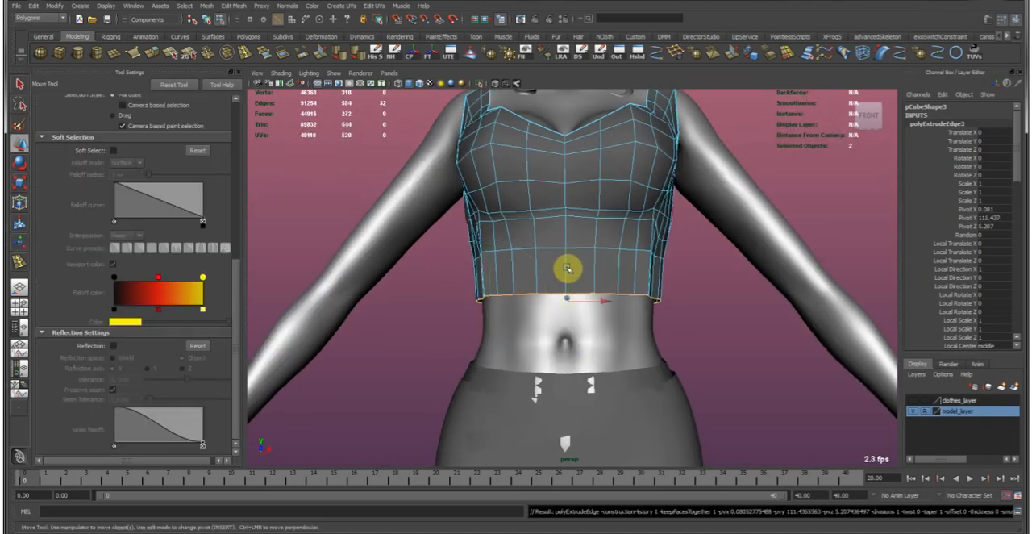
{"action": "middle_click_drag", "start_coordinate": [567, 265], "coordinate": [570, 292]}
{"action": "left_click_drag", "start_coordinate": [573, 312], "coordinate": [598, 330], "text": "alt"}
Adjust the new hem loop's rotation, position and scale to follow the slope of the waist.
{"action": "key", "text": "e"}
{"action": "key", "text": "w"}
{"action": "key", "text": "r"}
{"action": "key", "text": "w"}
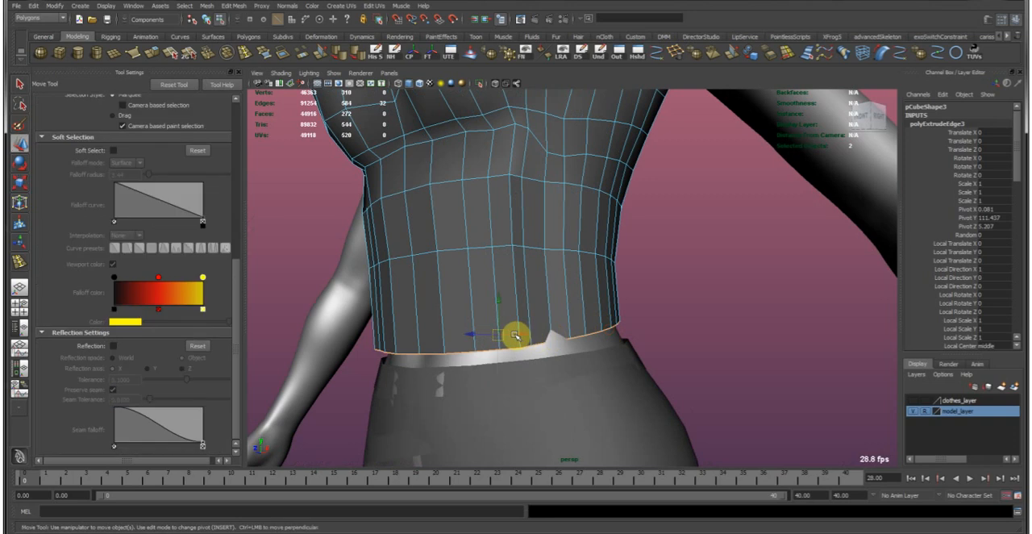
Extrude the hem edge loop once more, lower it to the trousers' waistband, and scale it around the body.
{"action": "key", "text": "ctrl+e"}
{"action": "key", "text": "w"}
{"action": "left_click_drag", "start_coordinate": [504, 299], "coordinate": [505, 300], "text": "alt"}
{"action": "middle_click_drag", "start_coordinate": [500, 302], "coordinate": [497, 308]}
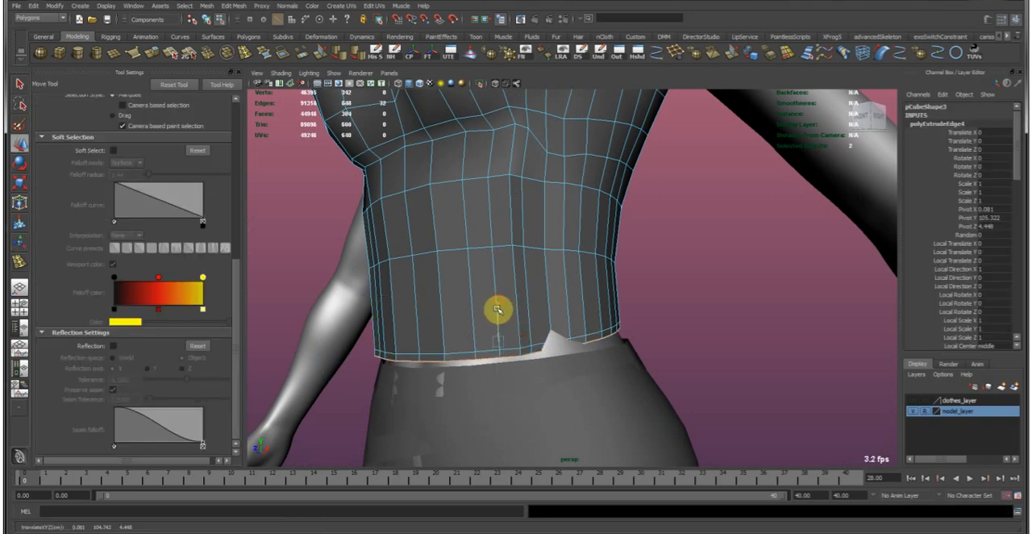
{"action": "left_click_drag", "start_coordinate": [498, 320], "coordinate": [661, 309], "text": "alt"}
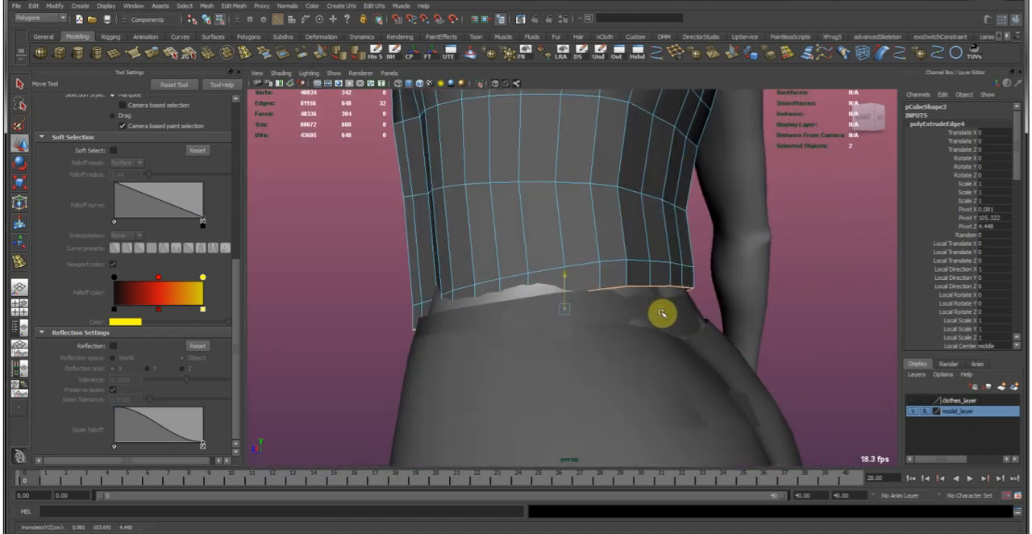
{"action": "left_click_drag", "start_coordinate": [539, 314], "coordinate": [588, 228], "text": "alt"}
{"action": "key", "text": "r"}
{"action": "key", "text": "w"}
Return to object mode, soften the garment's edges, and save the scene.
{"action": "key", "text": "F8"}
{"action": "left_click", "coordinate": [657, 210]}
{"action": "left_click_drag", "start_coordinate": [656, 210], "coordinate": [680, 299], "text": "alt"}
{"action": "right_click_drag", "start_coordinate": [680, 300], "coordinate": [521, 253], "text": "alt"}
{"action": "left_click", "coordinate": [539, 253]}
{"action": "left_click", "coordinate": [339, 175]}
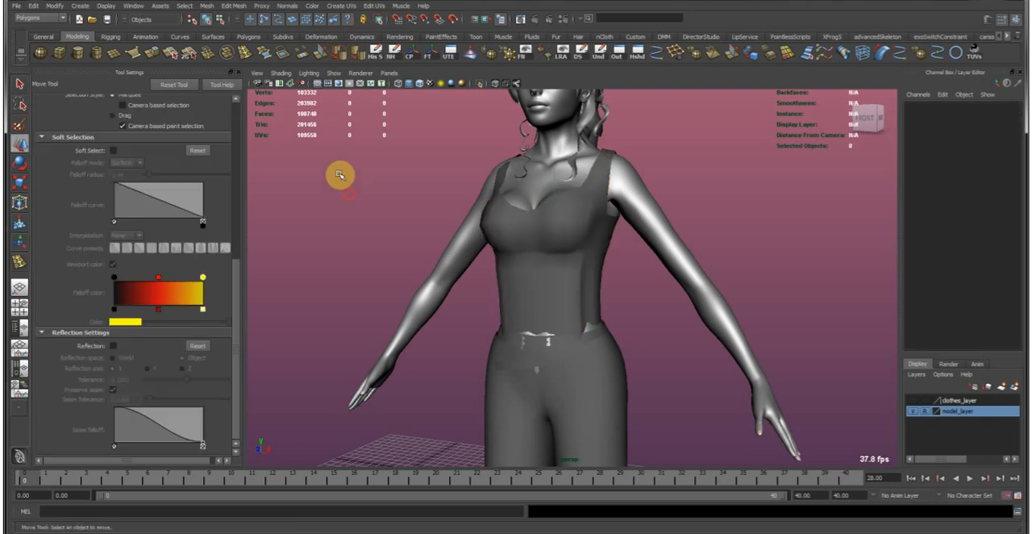
{"action": "right_click_drag", "start_coordinate": [639, 306], "coordinate": [561, 274], "text": "alt"}
{"action": "left_click_drag", "start_coordinate": [563, 274], "coordinate": [603, 273], "text": "alt"}
{"action": "key", "text": "ctrl+s"}
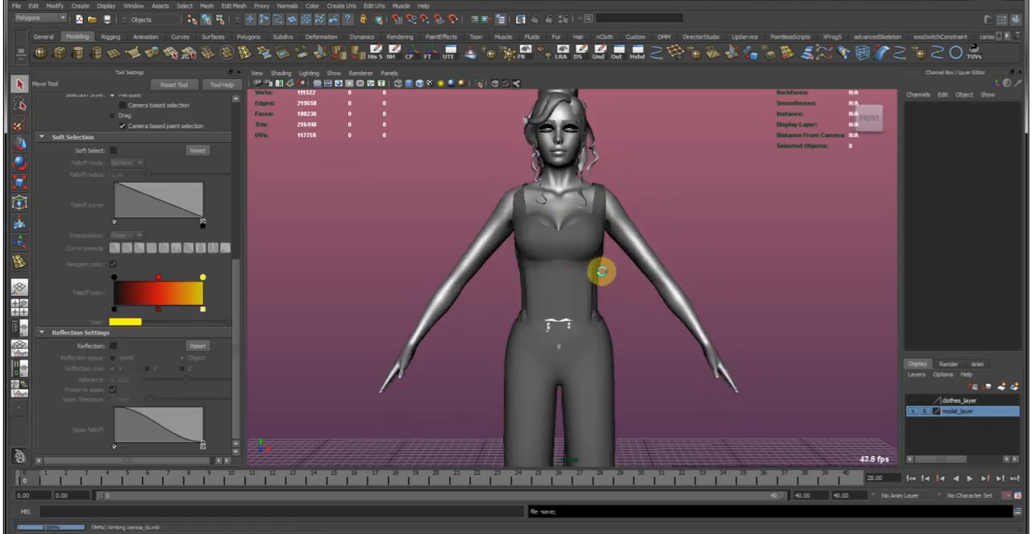
Select the garment and relax its mesh around the waist and sides with the Sculpt Geometry Tool.
{"action": "left_click_drag", "start_coordinate": [512, 271], "coordinate": [590, 295], "text": "alt"}
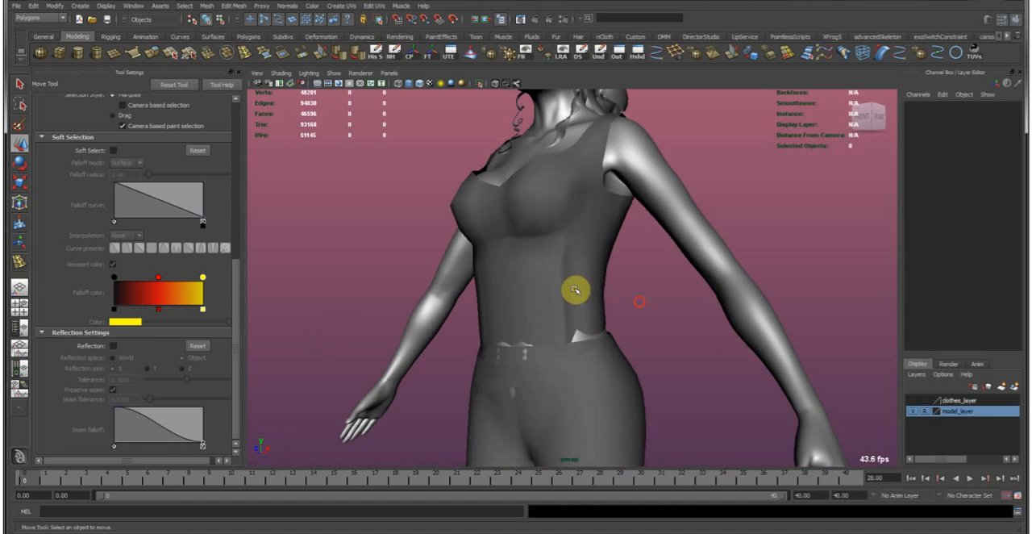
{"action": "left_click", "coordinate": [557, 271]}
{"action": "middle_click_drag", "start_coordinate": [557, 270], "coordinate": [532, 272], "text": "alt"}
{"action": "right_click_drag", "start_coordinate": [532, 271], "coordinate": [742, 318], "text": "alt"}
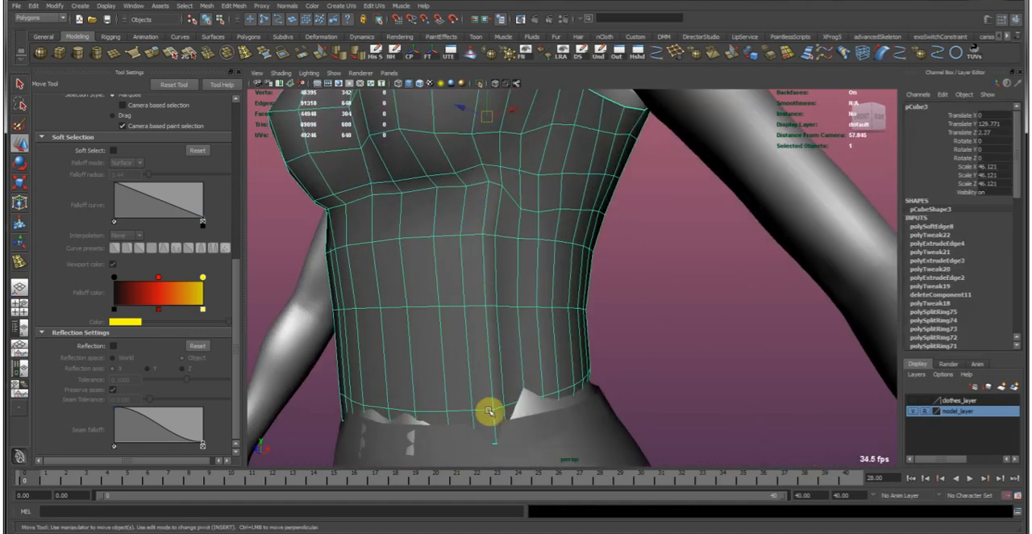
{"action": "left_click", "coordinate": [468, 55]}
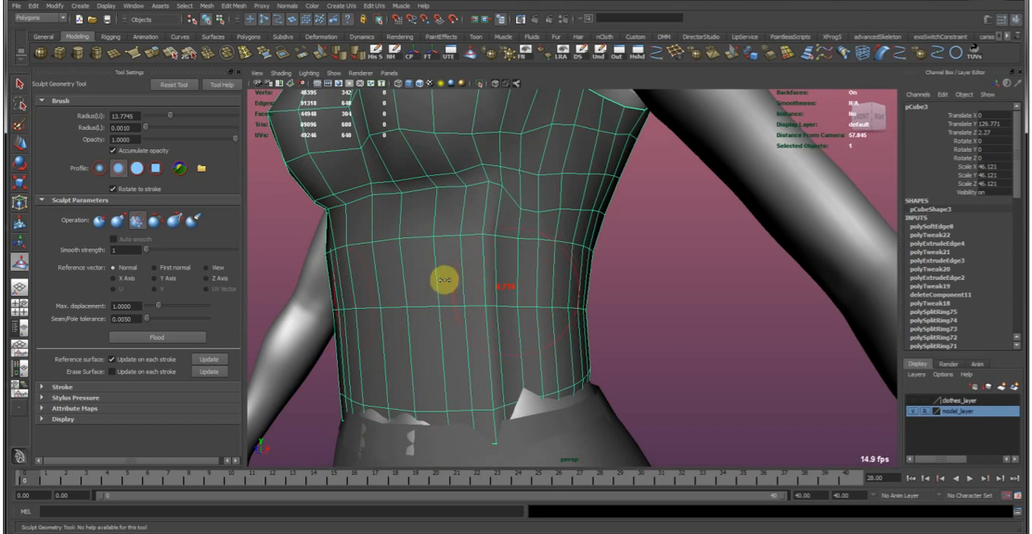
{"action": "left_click", "coordinate": [161, 223]}
{"action": "mouse_move", "coordinate": [494, 314]}
{"action": "left_mouse_down"}
{"action": "mouse_move", "coordinate": [488, 242]}
{"action": "mouse_move", "coordinate": [463, 258]}
{"action": "mouse_move", "coordinate": [588, 258]}
{"action": "mouse_move", "coordinate": [503, 295]}
{"action": "mouse_move", "coordinate": [498, 347]}
{"action": "mouse_move", "coordinate": [477, 323]}
{"action": "mouse_move", "coordinate": [338, 306]}
{"action": "mouse_move", "coordinate": [371, 379]}
{"action": "left_mouse_up"}
{"action": "mouse_move", "coordinate": [703, 319]}
{"action": "left_mouse_down"}
{"action": "mouse_move", "coordinate": [622, 329]}
{"action": "mouse_move", "coordinate": [438, 294]}
{"action": "mouse_move", "coordinate": [387, 313]}
{"action": "mouse_move", "coordinate": [453, 273]}
{"action": "left_mouse_up"}
{"action": "mouse_move", "coordinate": [756, 256]}
{"action": "left_mouse_down", "text": "alt"}
{"action": "mouse_move", "coordinate": [648, 260]}
{"action": "mouse_move", "coordinate": [690, 265]}
{"action": "left_mouse_up", "text": "alt"}
{"action": "mouse_move", "coordinate": [690, 265]}
{"action": "left_mouse_down"}
{"action": "mouse_move", "coordinate": [570, 295]}
{"action": "mouse_move", "coordinate": [567, 365]}
{"action": "mouse_move", "coordinate": [698, 202]}
{"action": "mouse_move", "coordinate": [696, 226]}
{"action": "left_mouse_up"}
{"action": "middle_click_drag", "start_coordinate": [696, 226], "coordinate": [655, 342], "text": "alt"}
{"action": "left_click_drag", "start_coordinate": [587, 356], "coordinate": [584, 151]}
{"action": "left_click_drag", "start_coordinate": [610, 411], "coordinate": [739, 272], "text": "alt"}
{"action": "right_click_drag", "start_coordinate": [739, 272], "coordinate": [606, 251], "text": "alt"}
{"action": "left_click_drag", "start_coordinate": [606, 251], "coordinate": [625, 248], "text": "alt"}
{"action": "mouse_move", "coordinate": [508, 281]}
{"action": "right_mouse_down", "text": "alt"}
{"action": "mouse_move", "coordinate": [554, 321]}
{"action": "mouse_move", "coordinate": [562, 301]}
{"action": "right_mouse_up", "text": "alt"}
{"action": "key", "text": "w"}
Select the garment's bottom border edges, convert the selection to the lowest ring of faces, and delete them.
{"action": "left_click_drag", "start_coordinate": [580, 232], "coordinate": [603, 232], "text": "alt"}
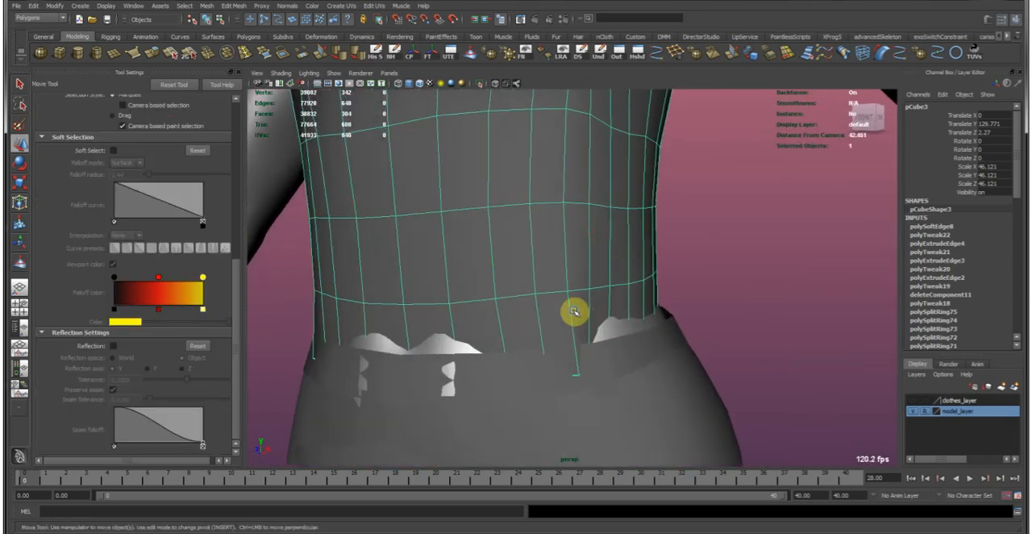
{"action": "right_click_drag", "start_coordinate": [574, 312], "coordinate": [575, 276]}
{"action": "left_click", "coordinate": [571, 373]}
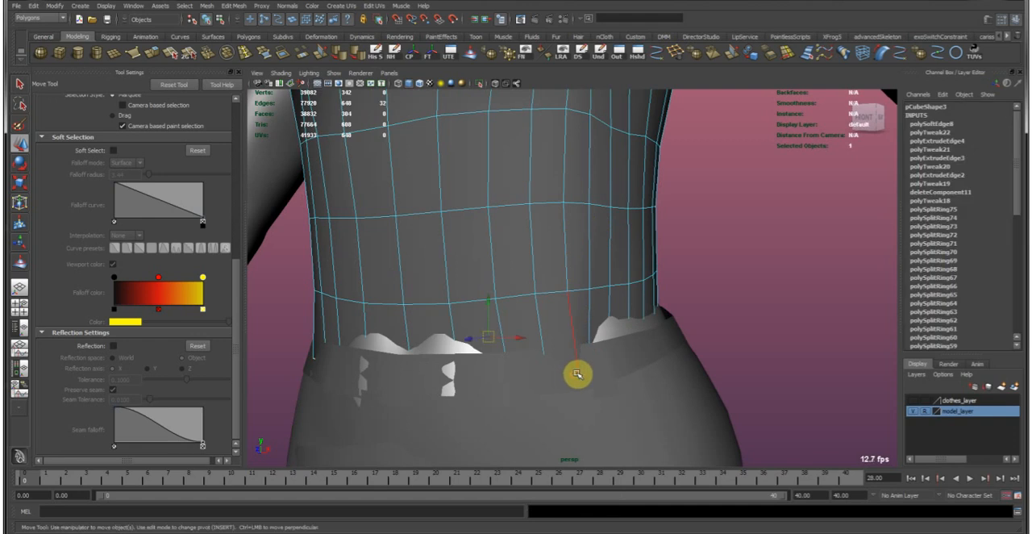
{"action": "right_click", "coordinate": [563, 243], "text": "ctrl"}
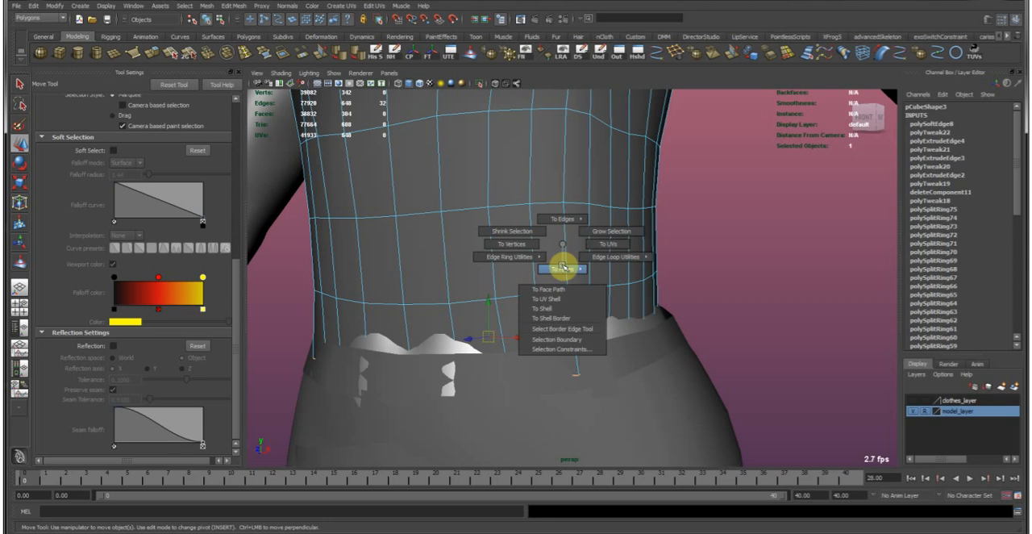
{"action": "left_click", "coordinate": [556, 289]}
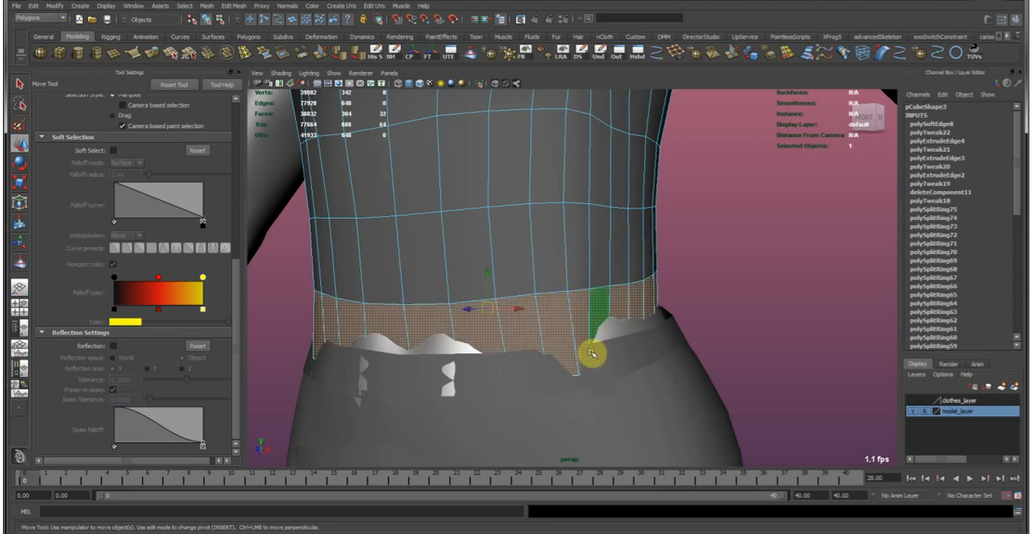
{"action": "key", "text": "Delete"}
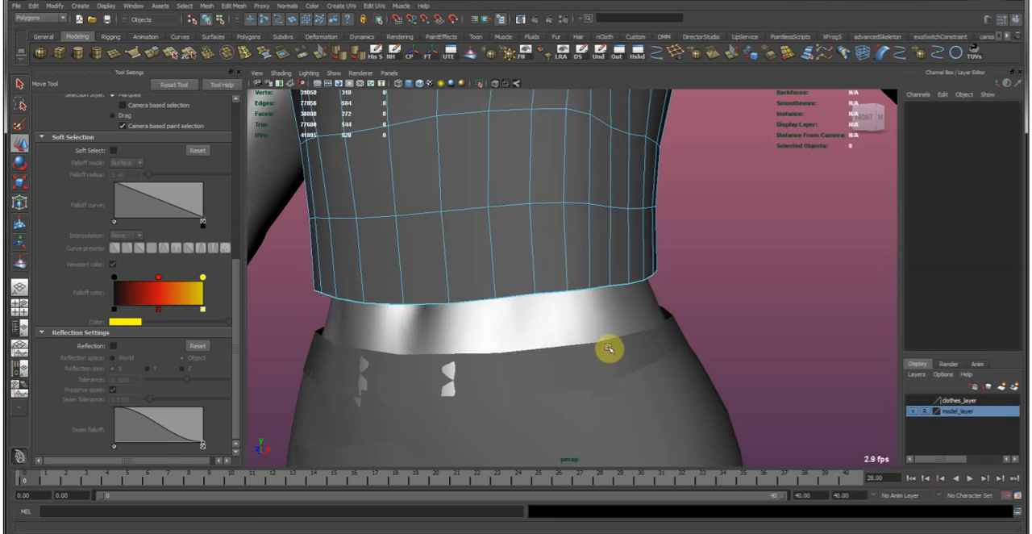
{"action": "left_click", "coordinate": [499, 259]}
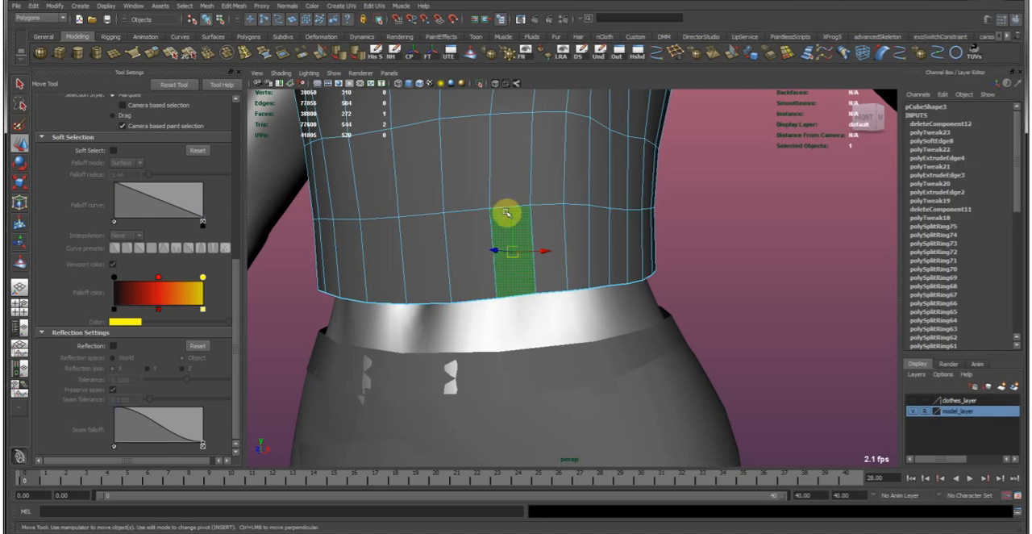
{"action": "double_click", "coordinate": [472, 235], "text": "shift"}
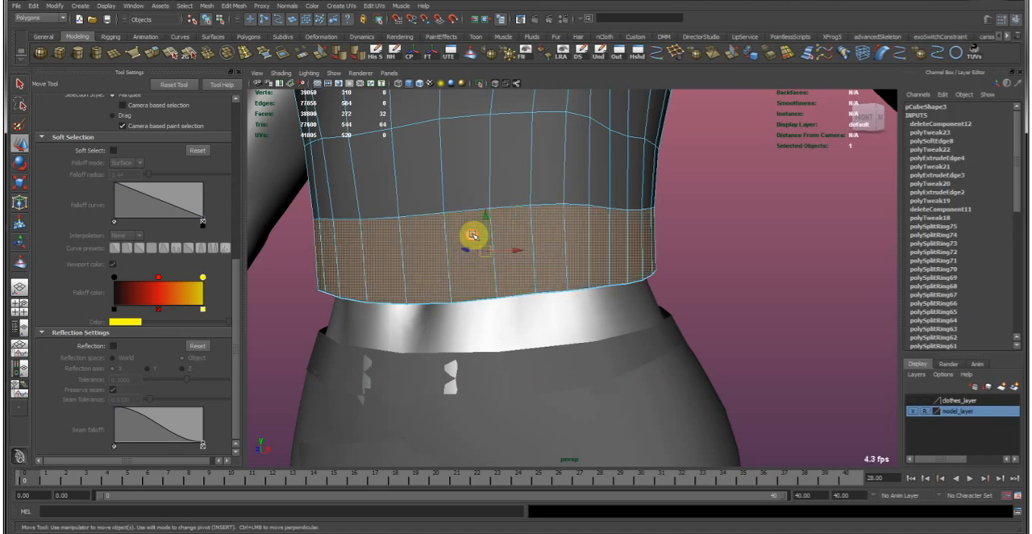
{"action": "right_click_drag", "start_coordinate": [594, 243], "coordinate": [528, 240], "text": "alt"}
{"action": "middle_click_drag", "start_coordinate": [527, 239], "coordinate": [533, 262], "text": "alt"}
{"action": "right_click_drag", "start_coordinate": [539, 256], "coordinate": [555, 230]}
{"action": "left_click_drag", "start_coordinate": [616, 283], "coordinate": [606, 233], "text": "alt"}
{"action": "left_click_drag", "start_coordinate": [546, 259], "coordinate": [517, 283], "text": "alt"}
{"action": "right_click_drag", "start_coordinate": [517, 282], "coordinate": [530, 189]}
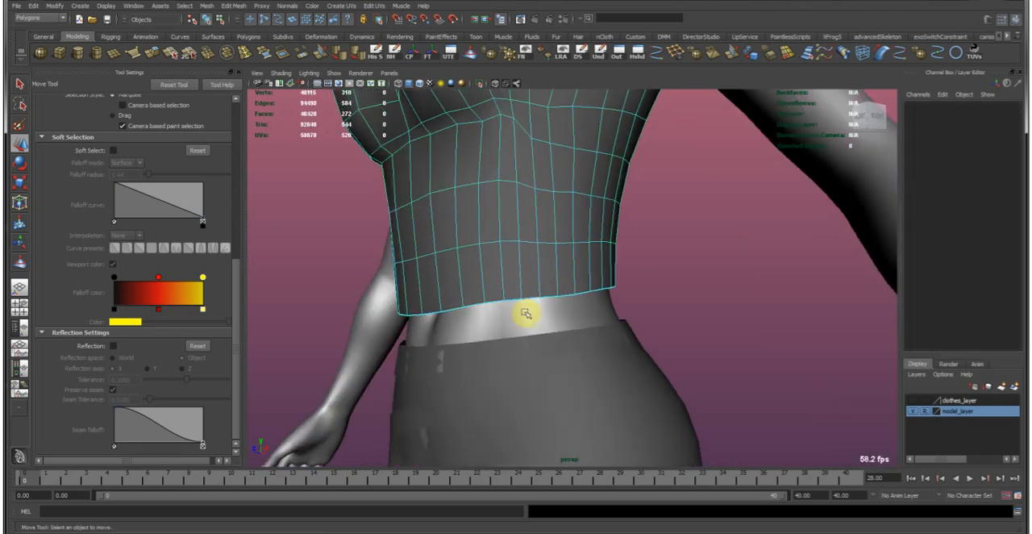
Extrude the garment's bottom edge loop, move it down to the trousers' waistband, and scale it to the body.
{"action": "double_click", "coordinate": [531, 298]}
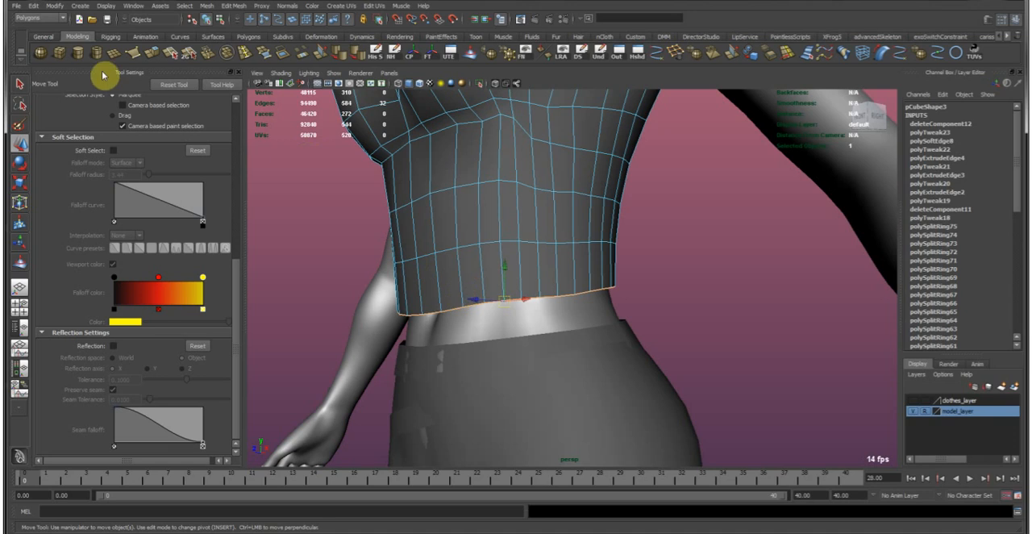
{"action": "left_click", "coordinate": [160, 55]}
{"action": "key", "text": "w"}
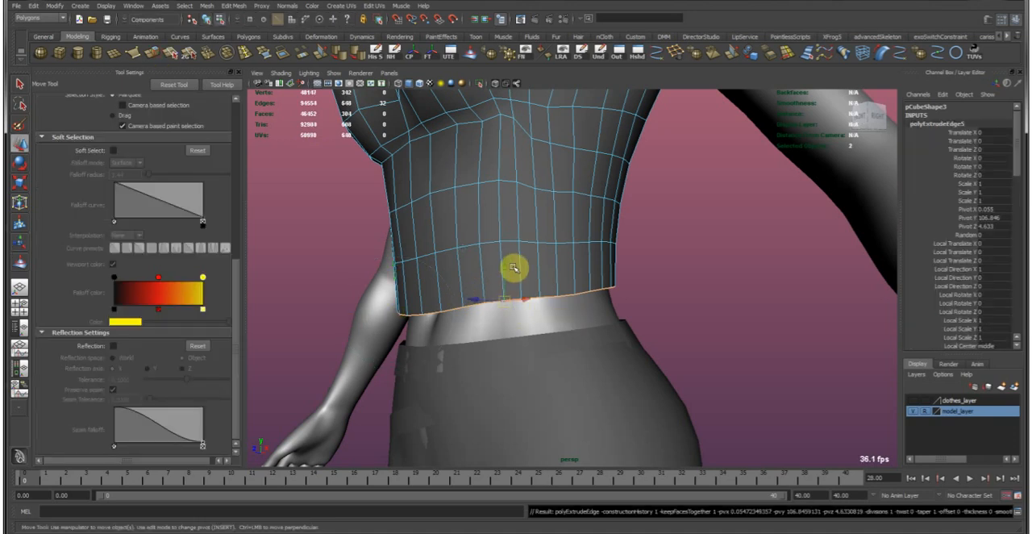
{"action": "left_click_drag", "start_coordinate": [505, 266], "coordinate": [562, 341]}
{"action": "key", "text": "r"}
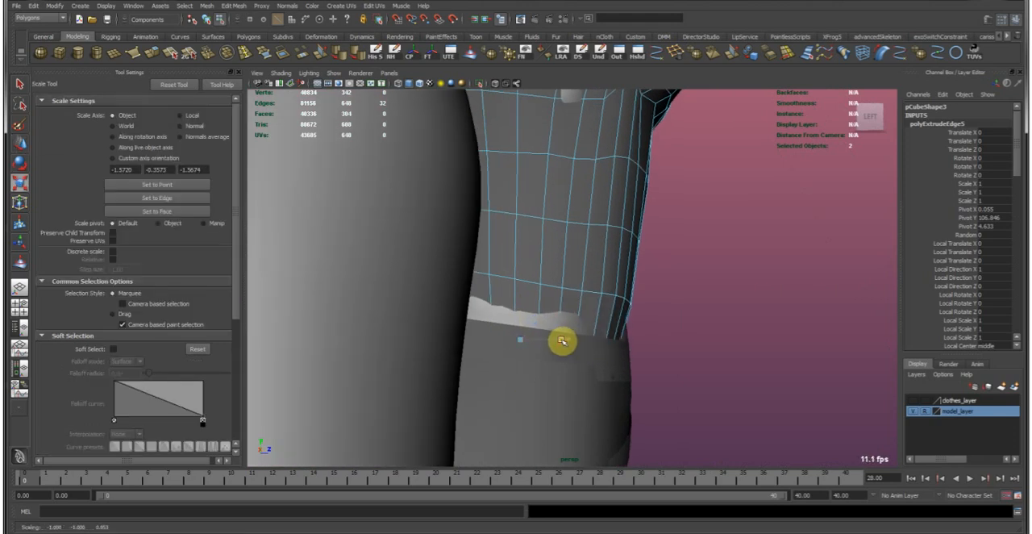
Soften the garment's edges in object mode and save the scene.
{"action": "key", "text": "w"}
{"action": "key", "text": "F8"}
{"action": "left_click", "coordinate": [666, 250]}
{"action": "left_click", "coordinate": [551, 192]}
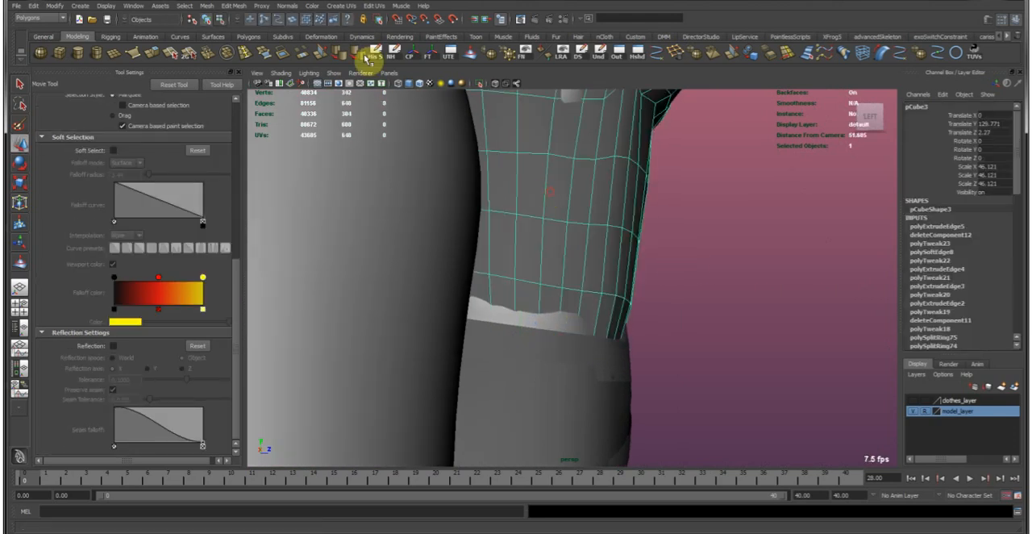
{"action": "key", "text": "Delete"}
{"action": "key", "text": "ctrl+s"}
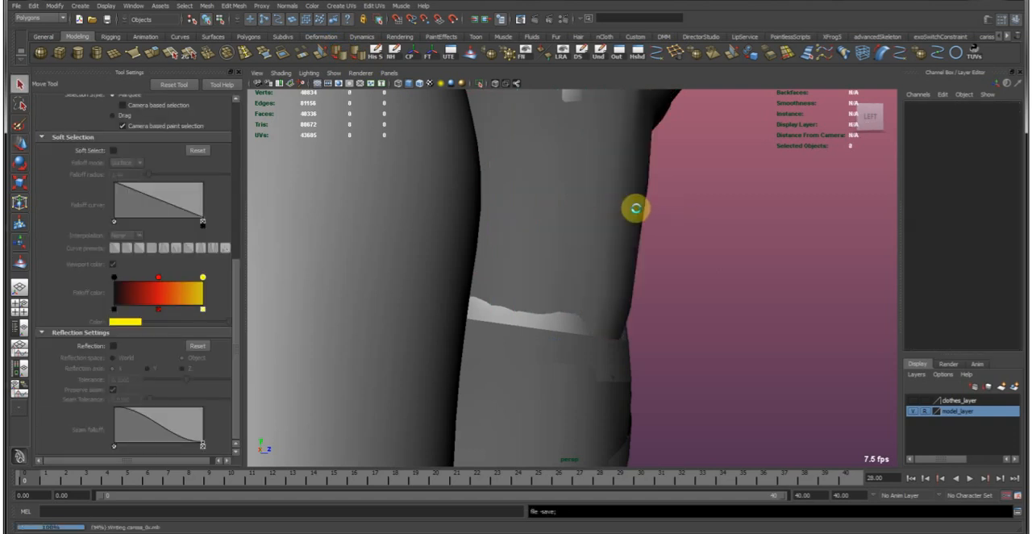
Select the garment and delete its construction history.
{"action": "key", "text": "q"}
{"action": "left_click", "coordinate": [493, 150]}
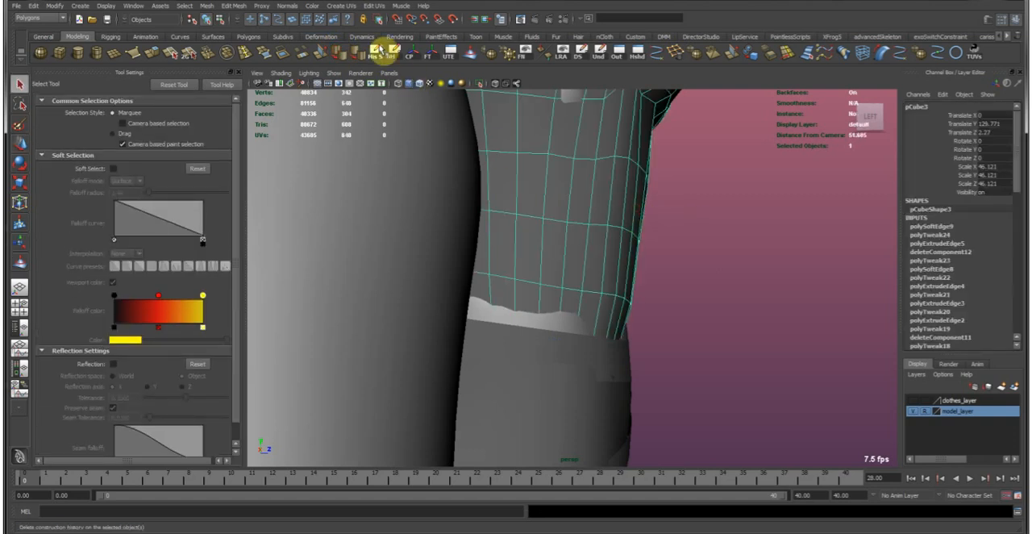
{"action": "left_click", "coordinate": [378, 51]}
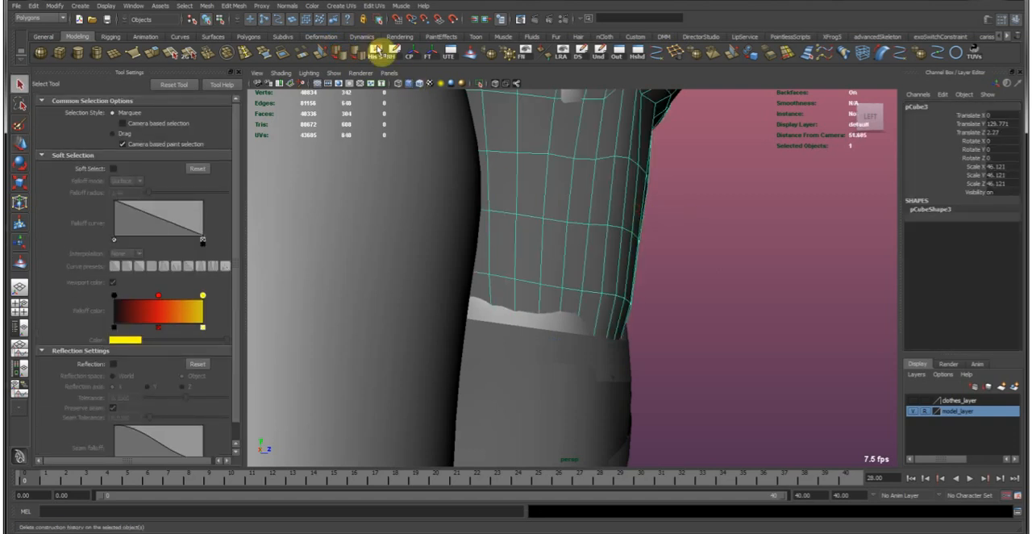
Examine the garment's overall fit, edge flow under the bust, and hem from the front and side.
{"action": "left_click", "coordinate": [793, 291]}
{"action": "key", "text": "w"}
{"action": "right_click_drag", "start_coordinate": [809, 283], "coordinate": [726, 207], "text": "alt"}
{"action": "left_click_drag", "start_coordinate": [726, 207], "coordinate": [608, 223], "text": "alt"}
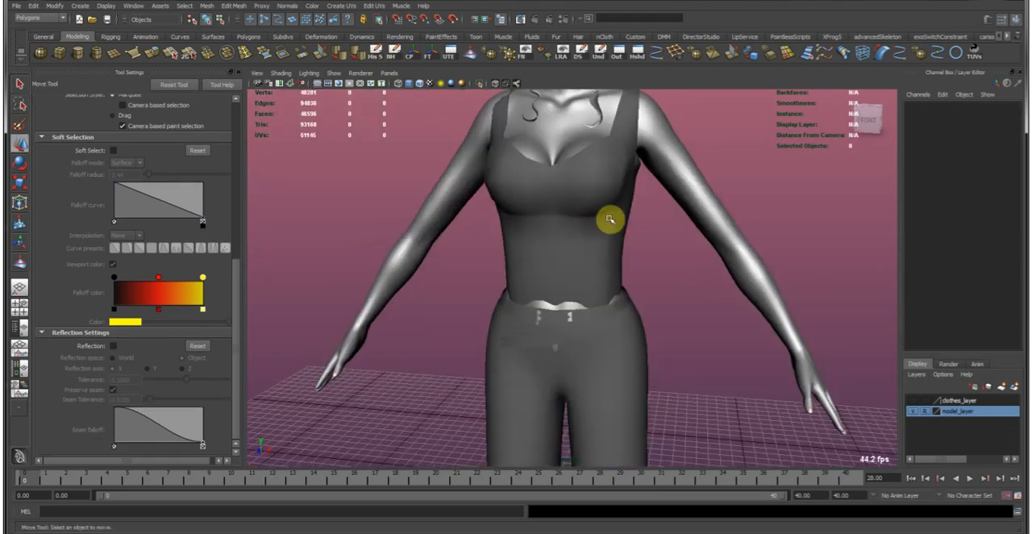
{"action": "middle_click_drag", "start_coordinate": [606, 225], "coordinate": [610, 281], "text": "alt"}
{"action": "left_click_drag", "start_coordinate": [611, 280], "coordinate": [629, 272], "text": "alt"}
{"action": "left_click", "coordinate": [578, 281]}
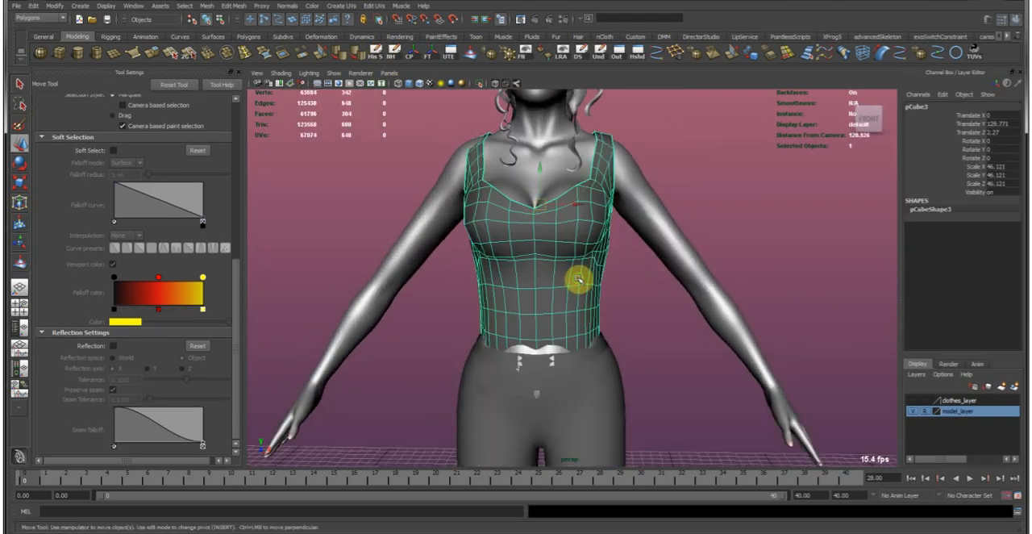
{"action": "middle_click_drag", "start_coordinate": [663, 276], "coordinate": [670, 308], "text": "alt"}
{"action": "right_click_drag", "start_coordinate": [670, 309], "coordinate": [601, 283], "text": "alt"}
{"action": "left_click_drag", "start_coordinate": [601, 283], "coordinate": [517, 293], "text": "alt"}
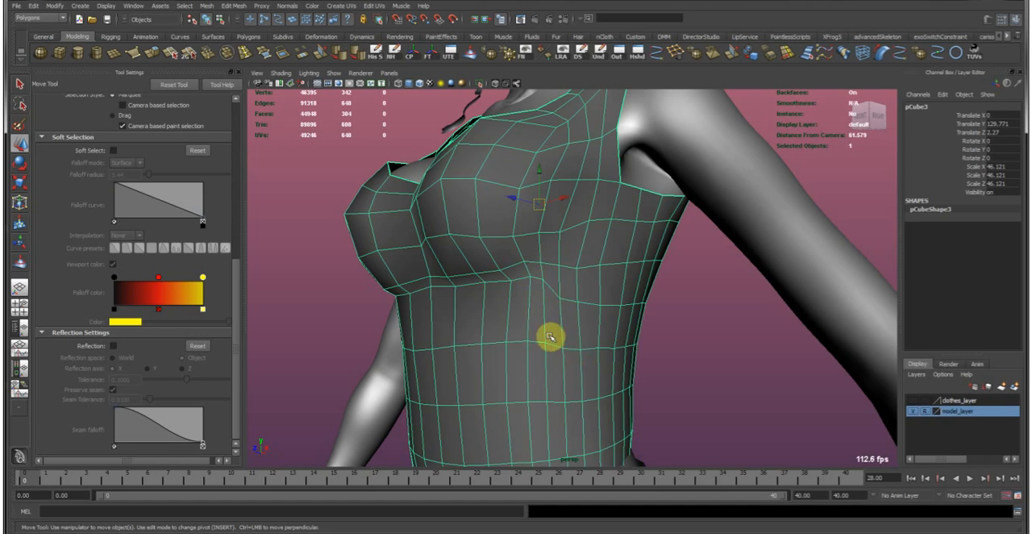
{"action": "left_click_drag", "start_coordinate": [553, 324], "coordinate": [574, 315], "text": "alt"}
{"action": "right_click_drag", "start_coordinate": [643, 291], "coordinate": [497, 244], "text": "alt"}
{"action": "left_click_drag", "start_coordinate": [498, 244], "coordinate": [447, 258], "text": "alt"}
{"action": "right_click_drag", "start_coordinate": [448, 257], "coordinate": [545, 329], "text": "alt"}
{"action": "middle_click_drag", "start_coordinate": [545, 329], "coordinate": [538, 306], "text": "alt"}
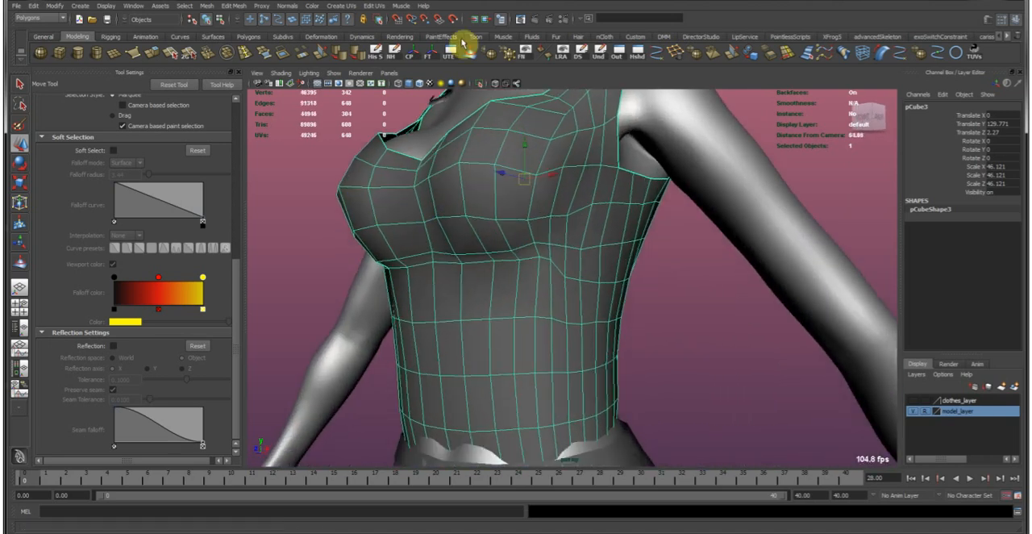
Smooth the garment's mesh across the waist and under the bust with the Sculpt Geometry Tool, enlarging the brush radius to about 5.12.
{"action": "left_click", "coordinate": [471, 57]}
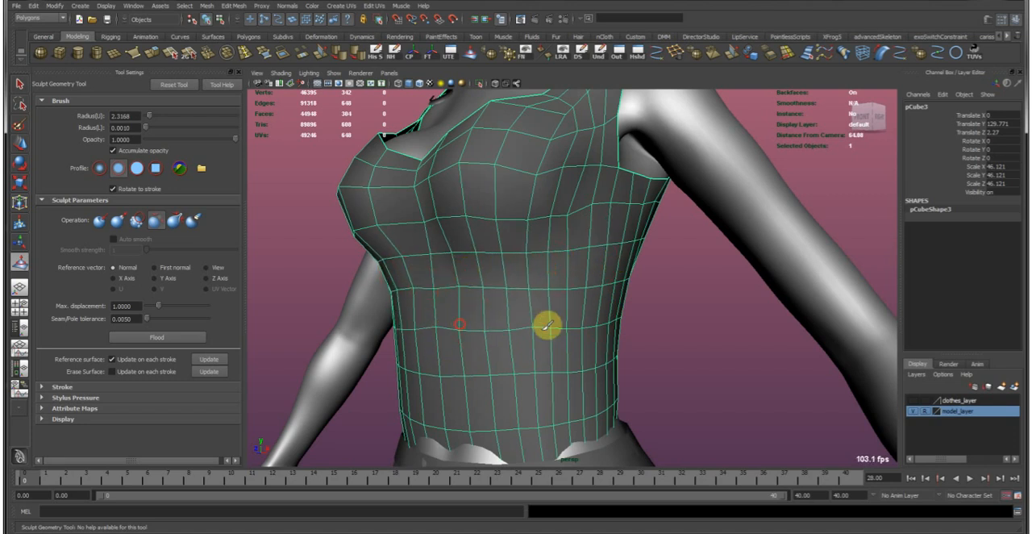
{"action": "left_click_drag", "start_coordinate": [640, 300], "coordinate": [486, 298], "text": "alt"}
{"action": "mouse_move", "coordinate": [546, 258]}
{"action": "left_mouse_down", "text": "alt"}
{"action": "mouse_move", "coordinate": [576, 274]}
{"action": "mouse_move", "coordinate": [535, 330]}
{"action": "left_mouse_up", "text": "alt"}
{"action": "left_click_drag", "start_coordinate": [497, 289], "coordinate": [454, 364]}
{"action": "mouse_move", "coordinate": [444, 309]}
{"action": "left_mouse_down", "text": "alt"}
{"action": "mouse_move", "coordinate": [479, 299]}
{"action": "mouse_move", "coordinate": [558, 314]}
{"action": "left_mouse_up", "text": "alt"}
{"action": "left_click_drag", "start_coordinate": [544, 346], "coordinate": [493, 330], "text": "alt"}
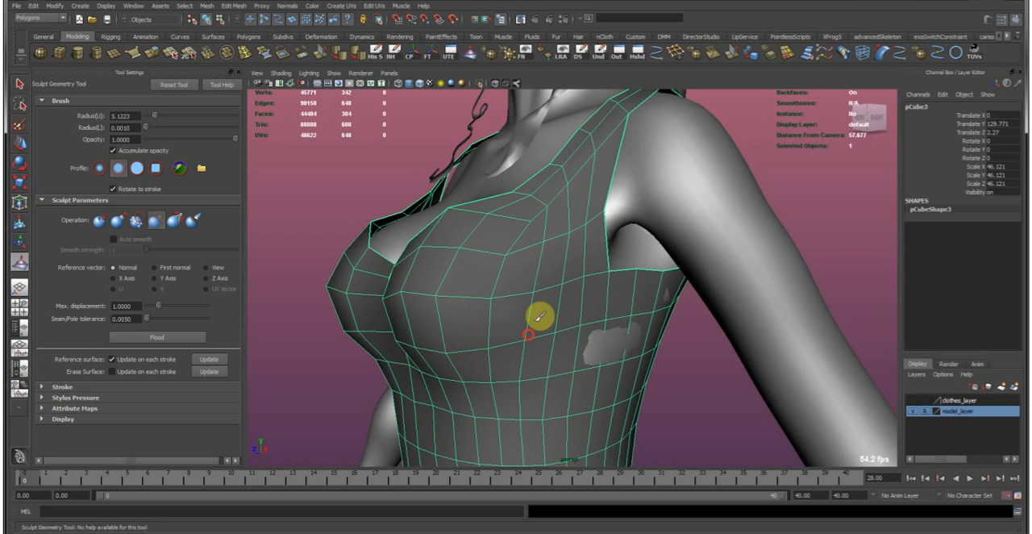
{"action": "left_click_drag", "start_coordinate": [472, 216], "coordinate": [686, 233], "text": "alt"}
{"action": "middle_click_drag", "start_coordinate": [687, 233], "coordinate": [508, 325], "text": "alt"}
{"action": "right_click_drag", "start_coordinate": [508, 325], "coordinate": [600, 316], "text": "alt"}
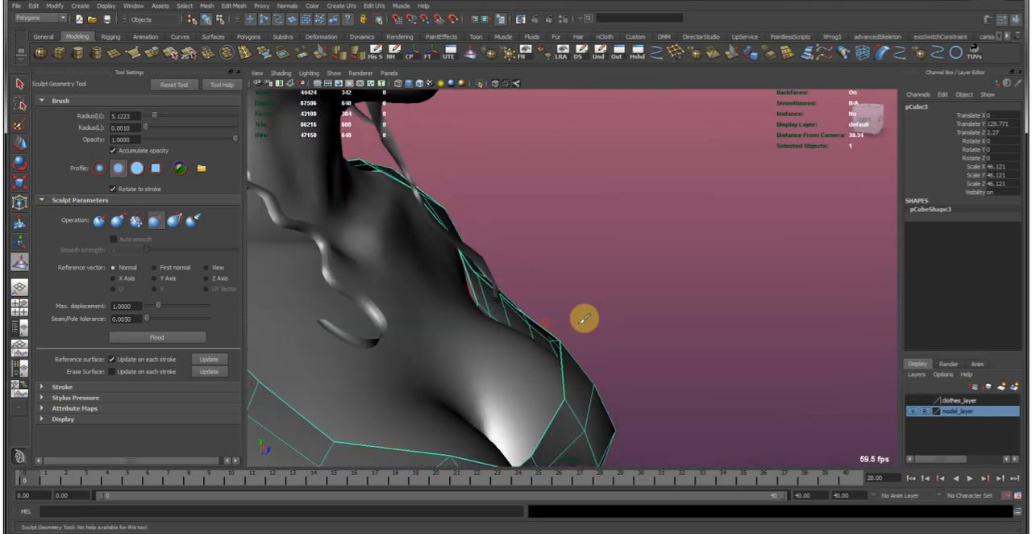
{"action": "key", "text": "w"}
{"action": "mouse_move", "coordinate": [572, 350]}
{"action": "left_mouse_down", "text": "alt"}
{"action": "mouse_move", "coordinate": [567, 276]}
{"action": "mouse_move", "coordinate": [620, 278]}
{"action": "mouse_move", "coordinate": [525, 269]}
{"action": "mouse_move", "coordinate": [557, 275]}
{"action": "mouse_move", "coordinate": [500, 212]}
{"action": "mouse_move", "coordinate": [550, 289]}
{"action": "mouse_move", "coordinate": [295, 285]}
{"action": "mouse_move", "coordinate": [510, 270]}
{"action": "mouse_move", "coordinate": [557, 233]}
{"action": "mouse_move", "coordinate": [611, 237]}
{"action": "mouse_move", "coordinate": [553, 260]}
{"action": "mouse_move", "coordinate": [578, 276]}
{"action": "mouse_move", "coordinate": [509, 291]}
{"action": "mouse_move", "coordinate": [594, 315]}
{"action": "mouse_move", "coordinate": [693, 318]}
{"action": "mouse_move", "coordinate": [566, 289]}
{"action": "mouse_move", "coordinate": [586, 308]}
{"action": "left_mouse_up", "text": "alt"}
{"action": "left_click", "coordinate": [601, 274]}
Examine the garment's fit on the torso from the front, side and back.
{"action": "key", "text": "f"}
{"action": "right_click_drag", "start_coordinate": [695, 342], "coordinate": [421, 153], "text": "alt"}
{"action": "left_click_drag", "start_coordinate": [696, 259], "coordinate": [588, 269], "text": "alt"}
{"action": "right_click_drag", "start_coordinate": [682, 336], "coordinate": [601, 222], "text": "alt"}
{"action": "left_click_drag", "start_coordinate": [671, 293], "coordinate": [596, 286], "text": "alt"}
{"action": "left_click_drag", "start_coordinate": [615, 294], "coordinate": [647, 302], "text": "alt"}
{"action": "key", "text": "3"}
{"action": "left_click", "coordinate": [446, 305]}
{"action": "right_click_drag", "start_coordinate": [648, 301], "coordinate": [606, 272], "text": "alt"}
{"action": "left_click_drag", "start_coordinate": [606, 272], "coordinate": [506, 275], "text": "alt"}
{"action": "right_click_drag", "start_coordinate": [507, 274], "coordinate": [493, 245], "text": "alt"}
{"action": "left_click_drag", "start_coordinate": [493, 244], "coordinate": [597, 258], "text": "alt"}
{"action": "right_click_drag", "start_coordinate": [597, 258], "coordinate": [564, 295], "text": "alt"}
Delete the garment's faces on the character's right half, up to the centre line.
{"action": "left_click", "coordinate": [541, 300]}
{"action": "mouse_move", "coordinate": [565, 295]}
{"action": "left_mouse_down", "text": "alt"}
{"action": "mouse_move", "coordinate": [543, 298]}
{"action": "mouse_move", "coordinate": [552, 306]}
{"action": "left_mouse_up", "text": "alt"}
{"action": "mouse_move", "coordinate": [543, 290]}
{"action": "right_mouse_down"}
{"action": "mouse_move", "coordinate": [549, 309]}
{"action": "mouse_move", "coordinate": [529, 279]}
{"action": "right_mouse_up"}
{"action": "left_click_drag", "start_coordinate": [472, 159], "coordinate": [548, 413]}
{"action": "left_click_drag", "start_coordinate": [489, 256], "coordinate": [611, 260], "text": "alt"}
{"action": "key", "text": "b"}
{"action": "key", "text": "Delete"}
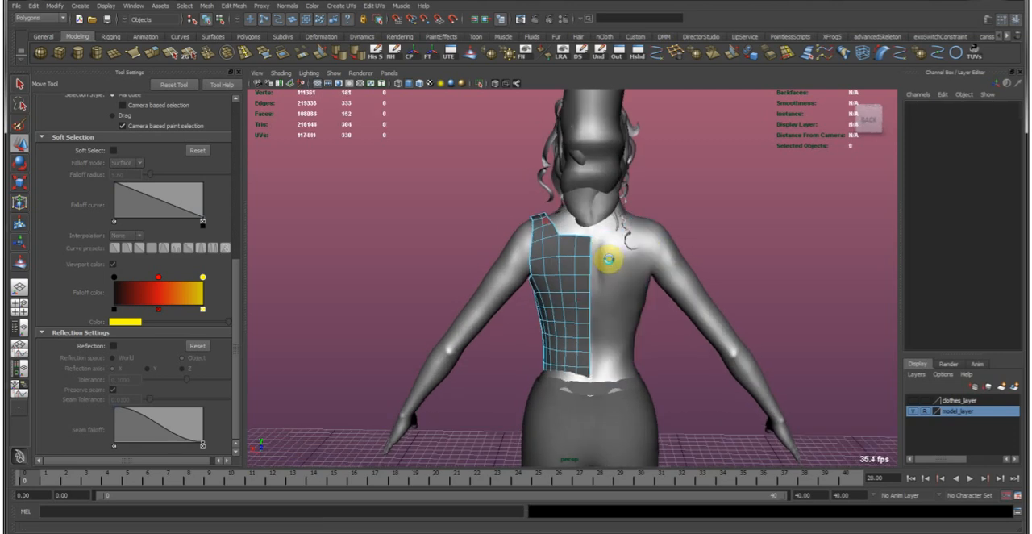
Duplicate the remaining garment half and mirror it across the body by making its Scale X negative.
{"action": "right_click_drag", "start_coordinate": [613, 261], "coordinate": [652, 215]}
{"action": "left_click", "coordinate": [575, 266]}
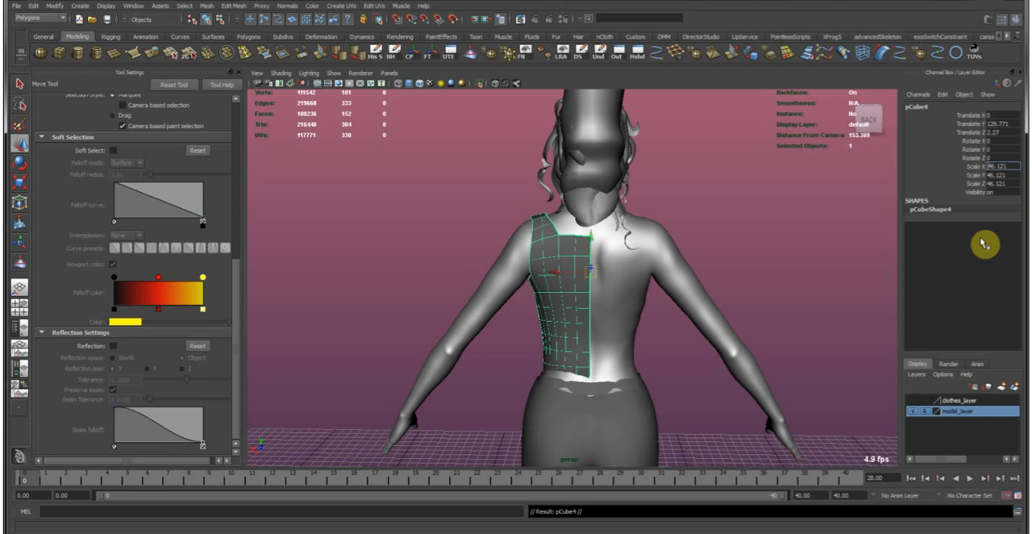
{"action": "type", "text": "-"}
{"action": "key", "text": "Return"}
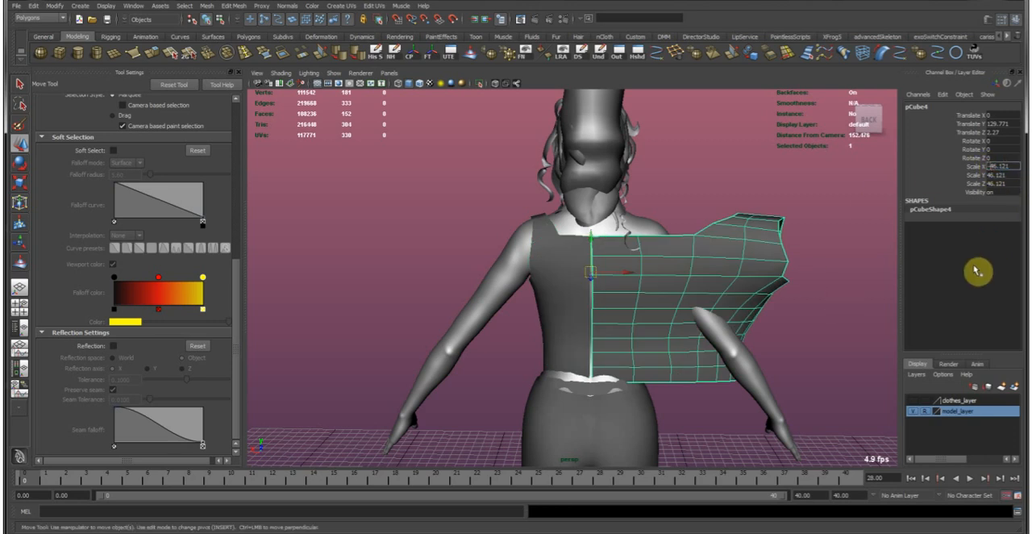
{"action": "key", "text": "Return"}
Select both garment halves and combine them into one mesh.
{"action": "left_click_drag", "start_coordinate": [881, 353], "coordinate": [536, 322], "text": "alt"}
{"action": "right_click_drag", "start_coordinate": [543, 222], "coordinate": [560, 315], "text": "alt"}
{"action": "left_click", "coordinate": [564, 314], "text": "shift"}
{"action": "left_click", "coordinate": [206, 6]}
{"action": "left_click", "coordinate": [220, 20]}
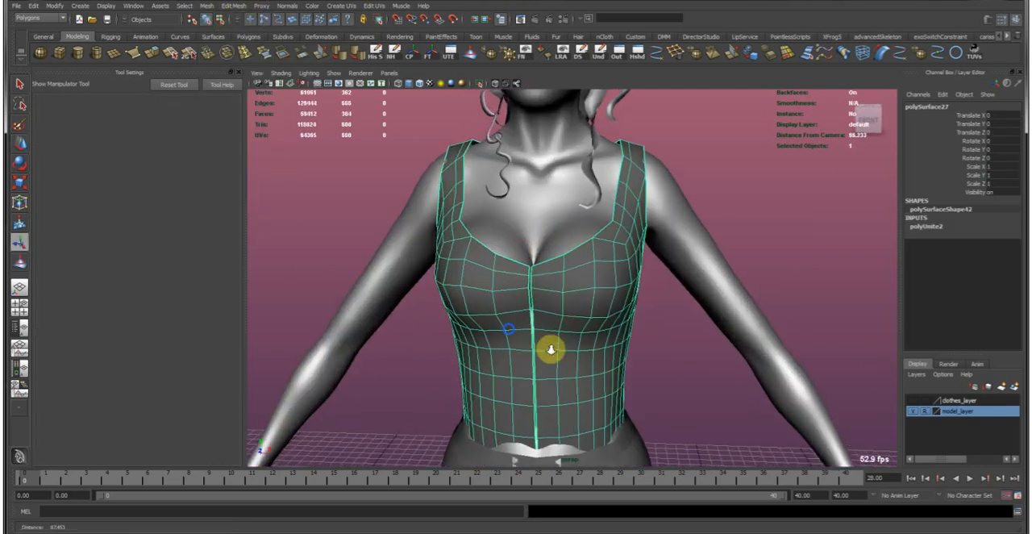
Select only the border edges along the garment's centre seam on the front and back.
{"action": "right_click_drag", "start_coordinate": [548, 350], "coordinate": [556, 228], "text": "alt"}
{"action": "left_click", "coordinate": [536, 264]}
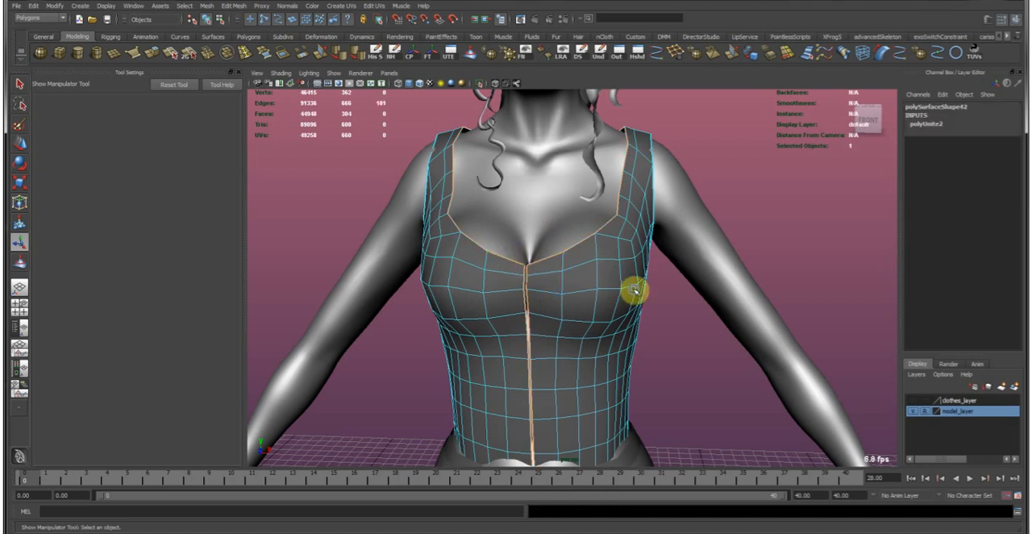
{"action": "right_click_drag", "start_coordinate": [633, 290], "coordinate": [547, 227], "text": "alt"}
{"action": "left_click_drag", "start_coordinate": [602, 208], "coordinate": [603, 198], "text": "alt"}
{"action": "left_click_drag", "start_coordinate": [558, 174], "coordinate": [716, 501], "text": "ctrl"}
{"action": "left_click_drag", "start_coordinate": [433, 287], "coordinate": [661, 289], "text": "alt"}
{"action": "left_click_drag", "start_coordinate": [578, 207], "coordinate": [625, 199], "text": "alt"}
{"action": "left_click_drag", "start_coordinate": [614, 331], "coordinate": [617, 350], "text": "alt"}
{"action": "middle_click_drag", "start_coordinate": [621, 348], "coordinate": [606, 241], "text": "alt"}
Hide model_layer to check the seam edge selection from the back and above, and show the layer again.
{"action": "left_click", "coordinate": [480, 84]}
{"action": "left_click", "coordinate": [480, 85]}
{"action": "left_click", "coordinate": [914, 413]}
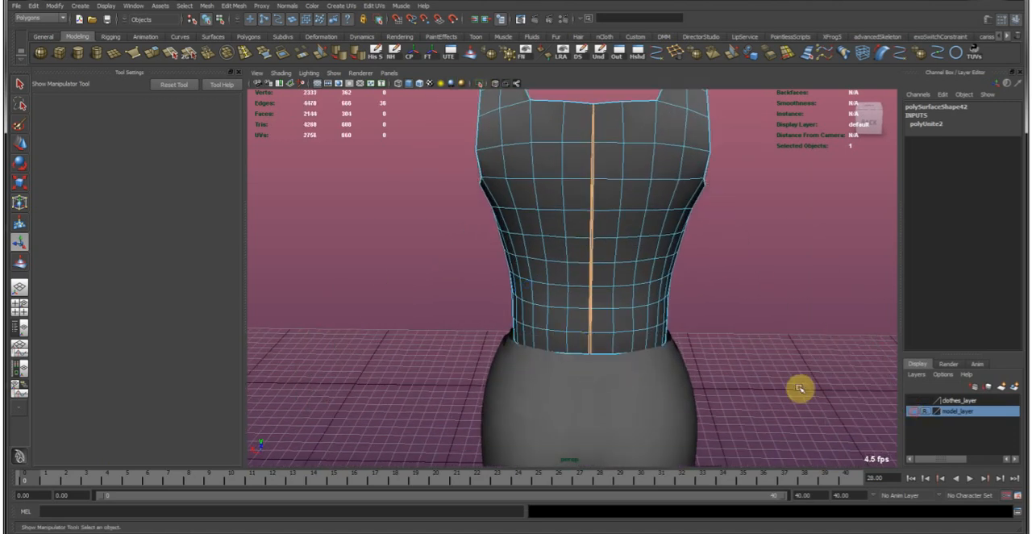
{"action": "left_click_drag", "start_coordinate": [799, 387], "coordinate": [643, 387], "text": "alt"}
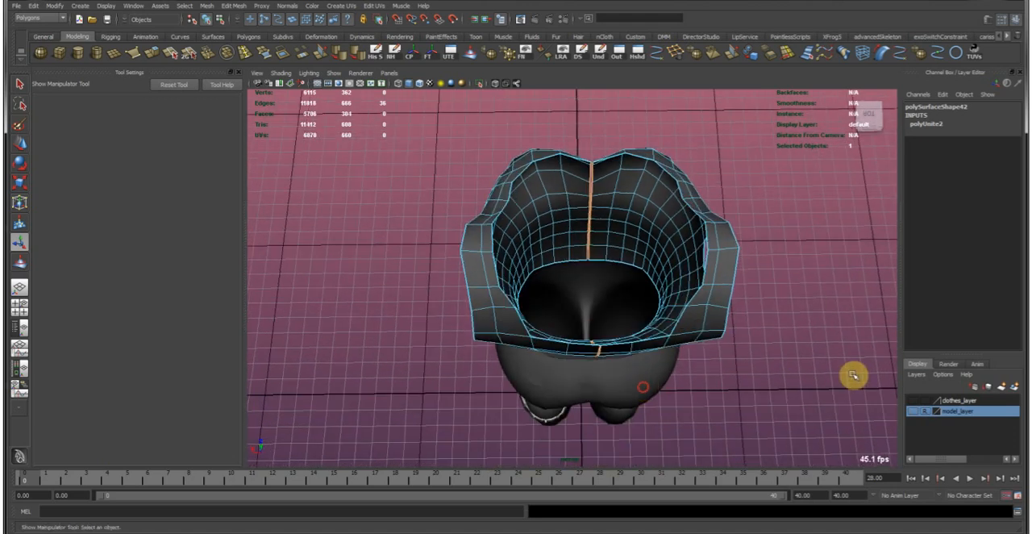
{"action": "left_click", "coordinate": [915, 413]}
{"action": "left_click_drag", "start_coordinate": [693, 311], "coordinate": [643, 168], "text": "alt"}
{"action": "middle_click_drag", "start_coordinate": [643, 168], "coordinate": [591, 411], "text": "alt"}
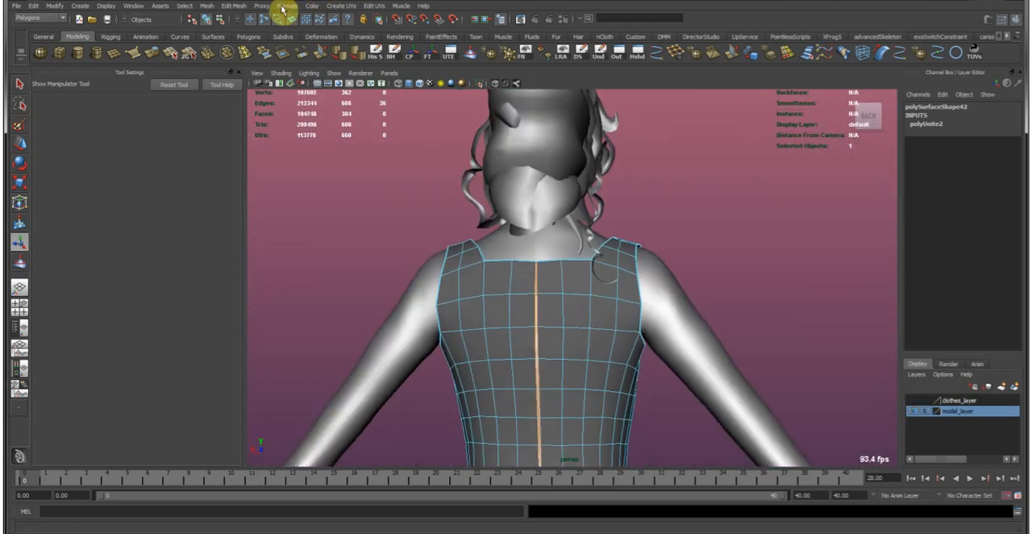
Sew the selected centre seam edges together and set the sew tolerance to 1.
{"action": "left_click", "coordinate": [232, 7]}
{"action": "left_click", "coordinate": [297, 242]}
{"action": "right_click_drag", "start_coordinate": [525, 341], "coordinate": [663, 230], "text": "alt"}
{"action": "left_click", "coordinate": [935, 123]}
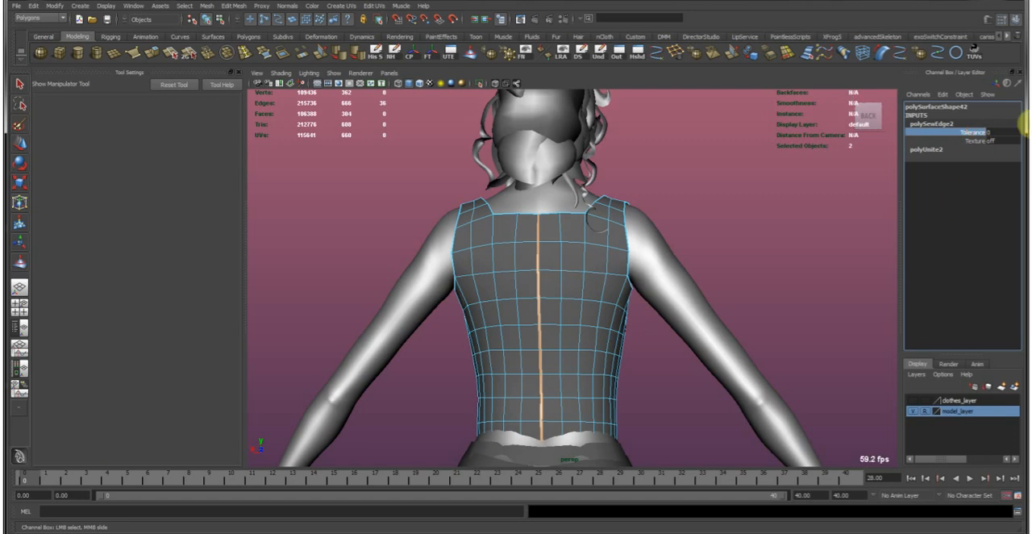
{"action": "middle_click_drag", "start_coordinate": [524, 338], "coordinate": [752, 325]}
{"action": "left_click_drag", "start_coordinate": [669, 339], "coordinate": [505, 325], "text": "alt"}
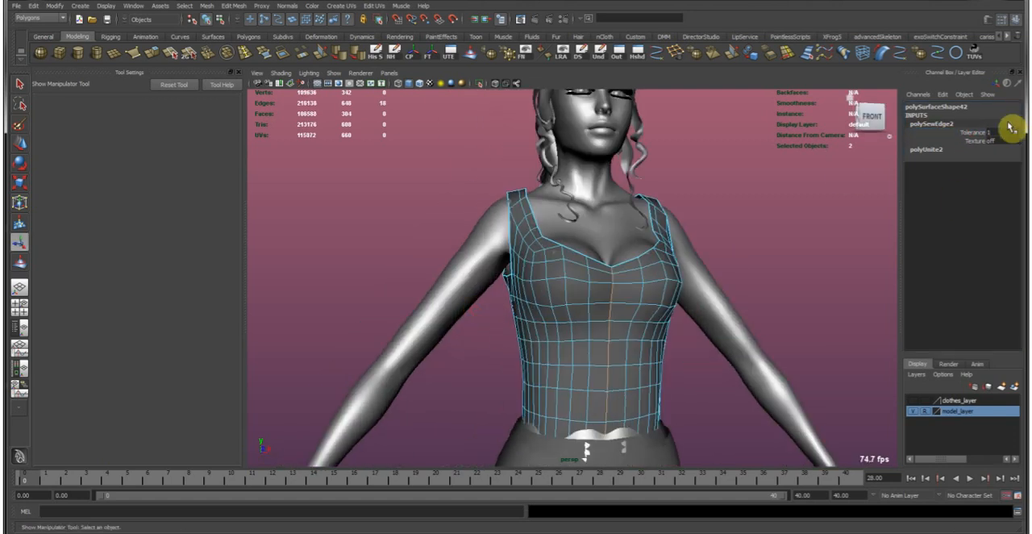
{"action": "key", "text": "Return"}
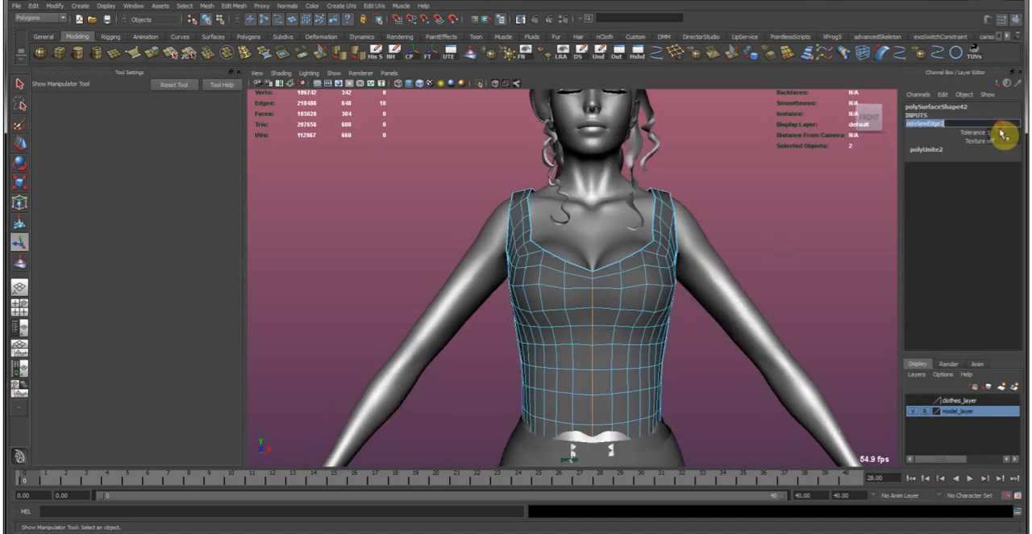
Try a sew tolerance of 2 for the centre seam and restore it to 1.
{"action": "left_click", "coordinate": [1002, 134]}
{"action": "type", "text": "2"}
{"action": "key", "text": "Return"}
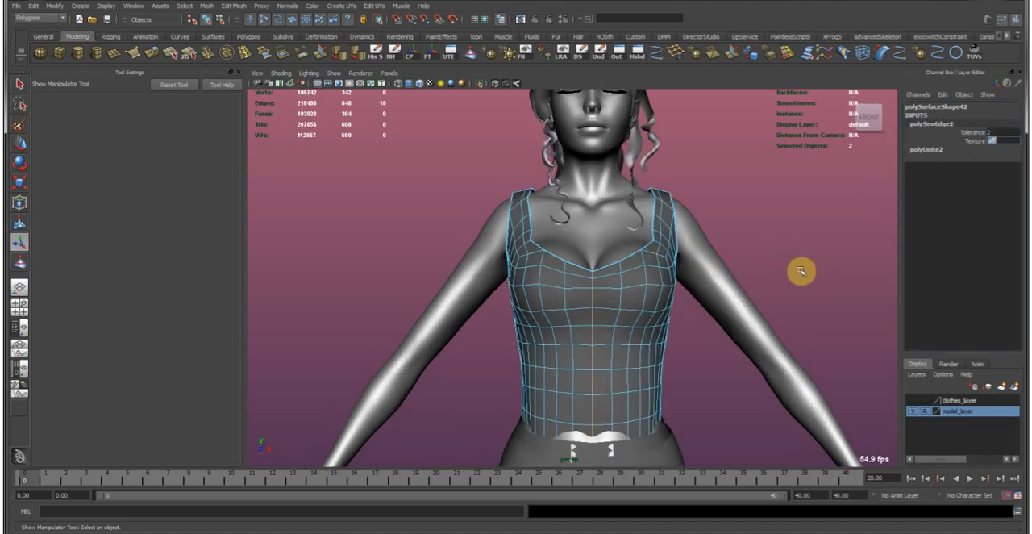
{"action": "left_click_drag", "start_coordinate": [786, 284], "coordinate": [707, 308], "text": "alt"}
{"action": "left_click", "coordinate": [984, 133]}
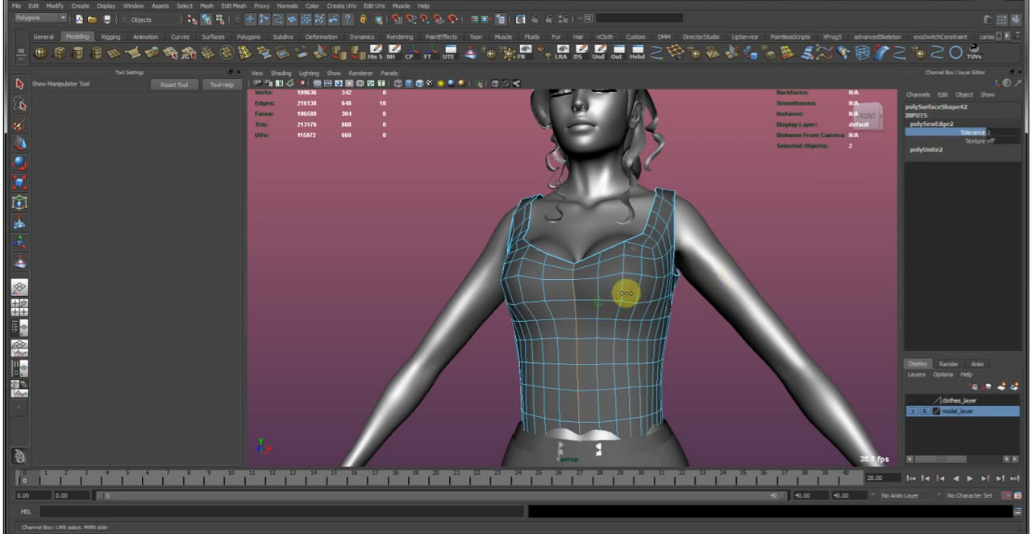
Soft-select the garment's side face below the armhole with a falloff radius of 7.60 and try moving it.
{"action": "middle_click_drag", "start_coordinate": [530, 357], "coordinate": [516, 323], "text": "alt"}
{"action": "right_click_drag", "start_coordinate": [512, 313], "coordinate": [551, 311], "text": "alt"}
{"action": "left_click_drag", "start_coordinate": [628, 271], "coordinate": [610, 263], "text": "alt"}
{"action": "right_click_drag", "start_coordinate": [610, 263], "coordinate": [619, 234], "text": "alt"}
{"action": "left_click_drag", "start_coordinate": [620, 234], "coordinate": [580, 228], "text": "alt"}
{"action": "right_click_drag", "start_coordinate": [581, 228], "coordinate": [586, 262]}
{"action": "left_click", "coordinate": [640, 269]}
{"action": "key", "text": "w"}
{"action": "key", "text": "b"}
{"action": "left_click_drag", "start_coordinate": [638, 269], "coordinate": [510, 265]}
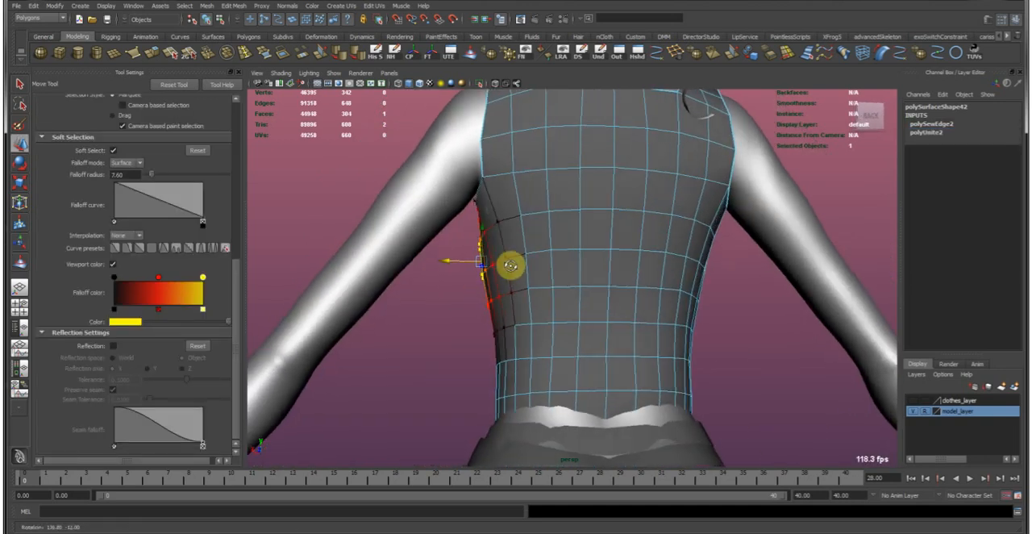
Undo the last side face move and enable reflection across the X axis for symmetrical editing.
{"action": "key", "text": "e"}
{"action": "left_click_drag", "start_coordinate": [604, 237], "coordinate": [602, 248], "text": "alt"}
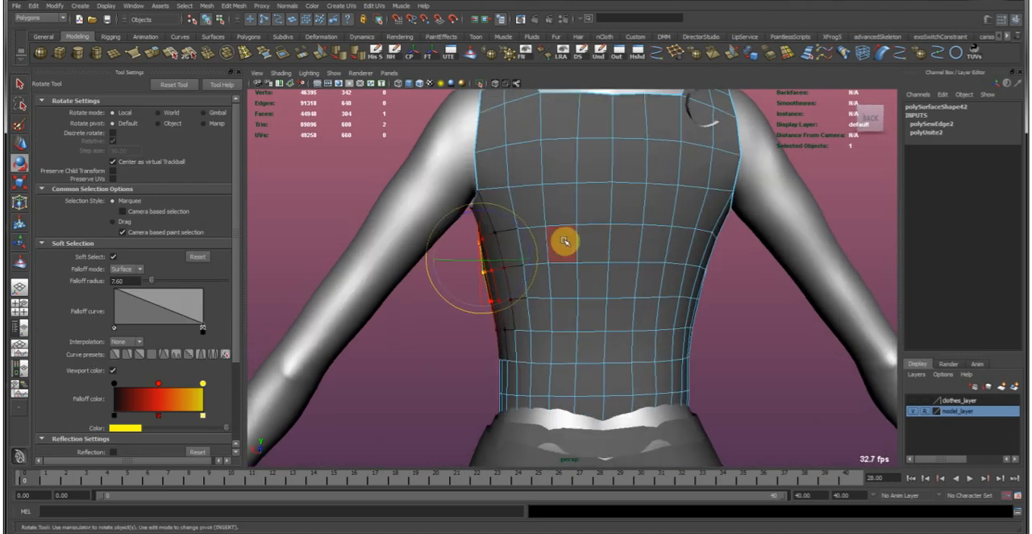
{"action": "scroll", "coordinate": [86, 293], "scroll_direction": "down", "scroll_amount": 3}
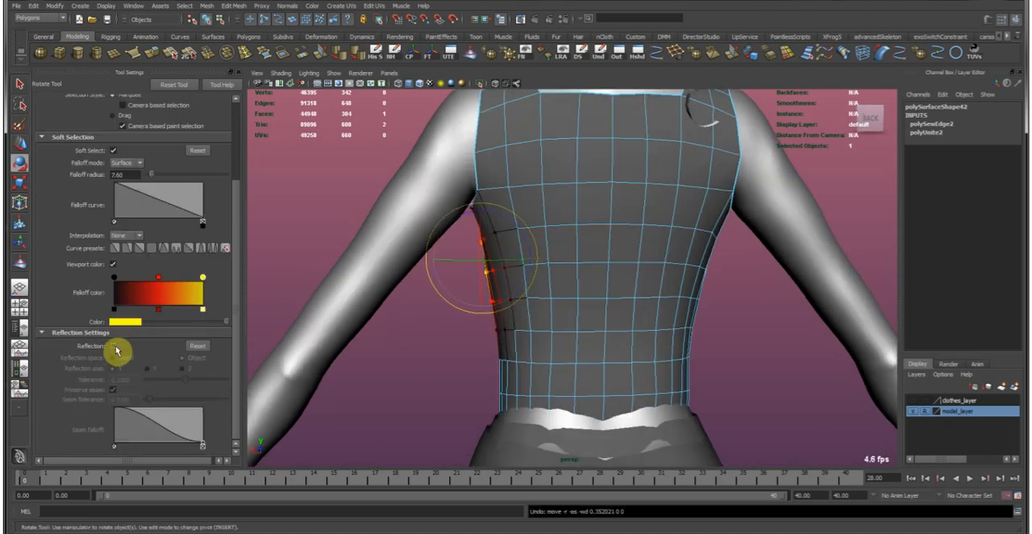
{"action": "left_click", "coordinate": [114, 345]}
{"action": "key", "text": "w"}
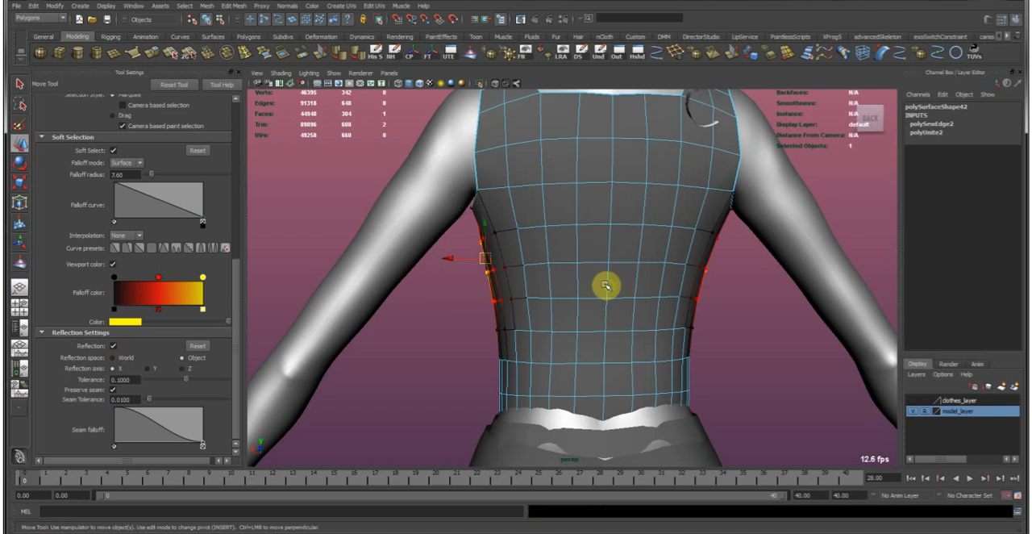
{"action": "left_click_drag", "start_coordinate": [564, 307], "coordinate": [698, 265], "text": "alt"}
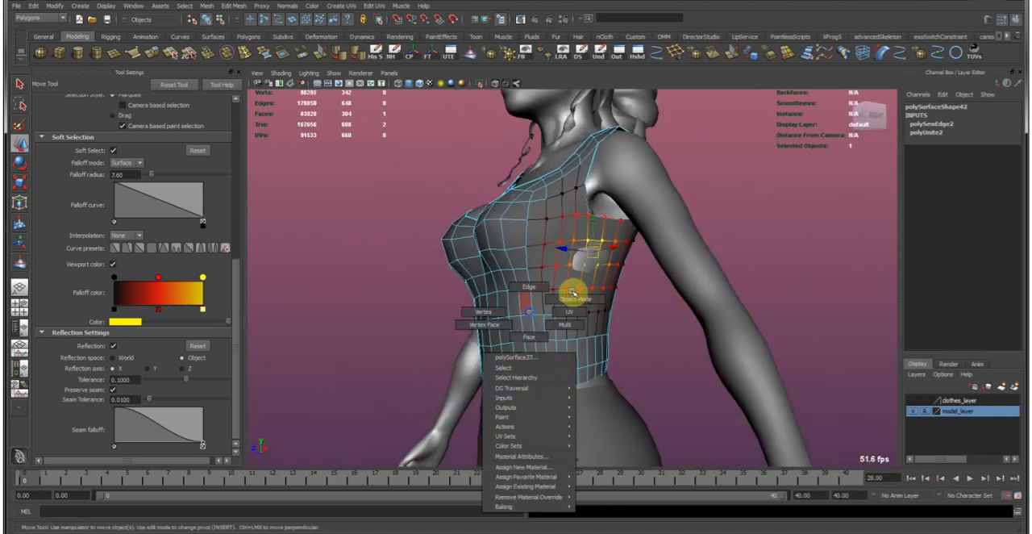
Return the garment to object mode and soften its edges.
{"action": "right_click_drag", "start_coordinate": [530, 314], "coordinate": [574, 281]}
{"action": "left_click", "coordinate": [659, 330]}
{"action": "right_click_drag", "start_coordinate": [658, 332], "coordinate": [484, 302], "text": "alt"}
{"action": "left_click_drag", "start_coordinate": [484, 302], "coordinate": [569, 298], "text": "alt"}
{"action": "left_click", "coordinate": [570, 301]}
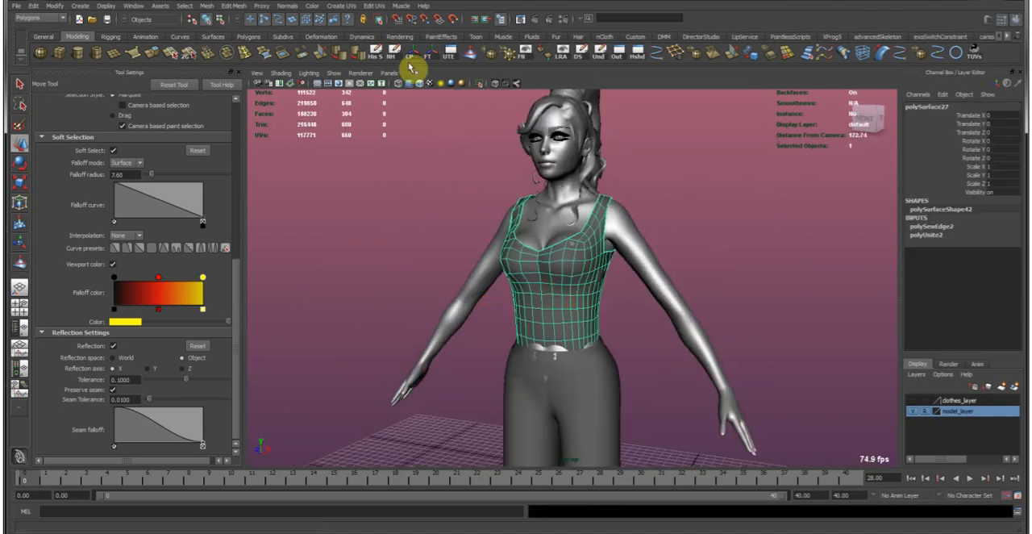
{"action": "left_click", "coordinate": [340, 55]}
{"action": "key", "text": "ctrl+z"}
{"action": "key", "text": "ctrl+z"}
Show the selected garment in the front view with X-ray shading over the body.
{"action": "left_click_drag", "start_coordinate": [458, 234], "coordinate": [629, 240], "text": "alt"}
{"action": "right_click_drag", "start_coordinate": [629, 239], "coordinate": [604, 215], "text": "alt"}
{"action": "right_click_drag", "start_coordinate": [473, 237], "coordinate": [595, 289], "text": "alt"}
{"action": "key", "text": "space"}
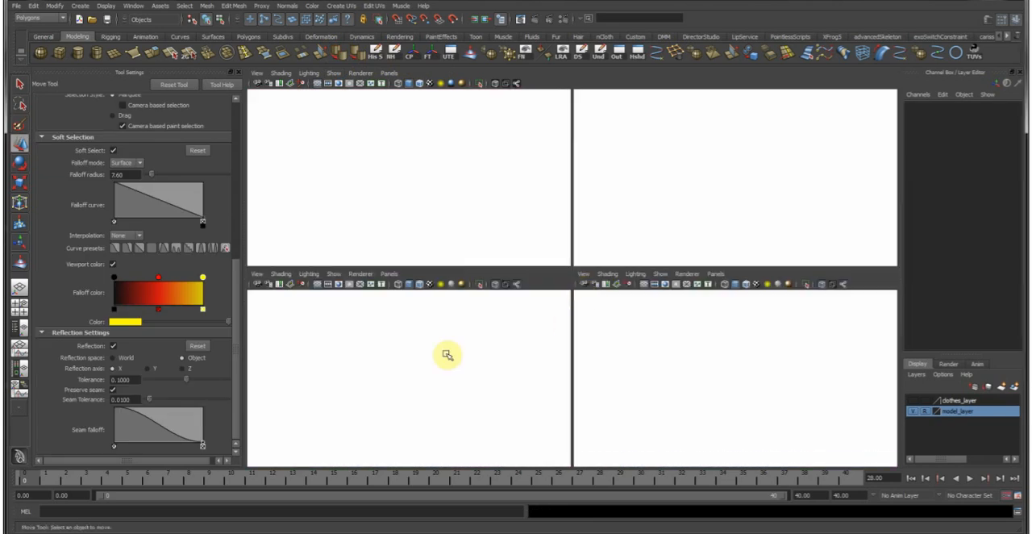
{"action": "key", "text": "space"}
{"action": "left_click", "coordinate": [574, 379]}
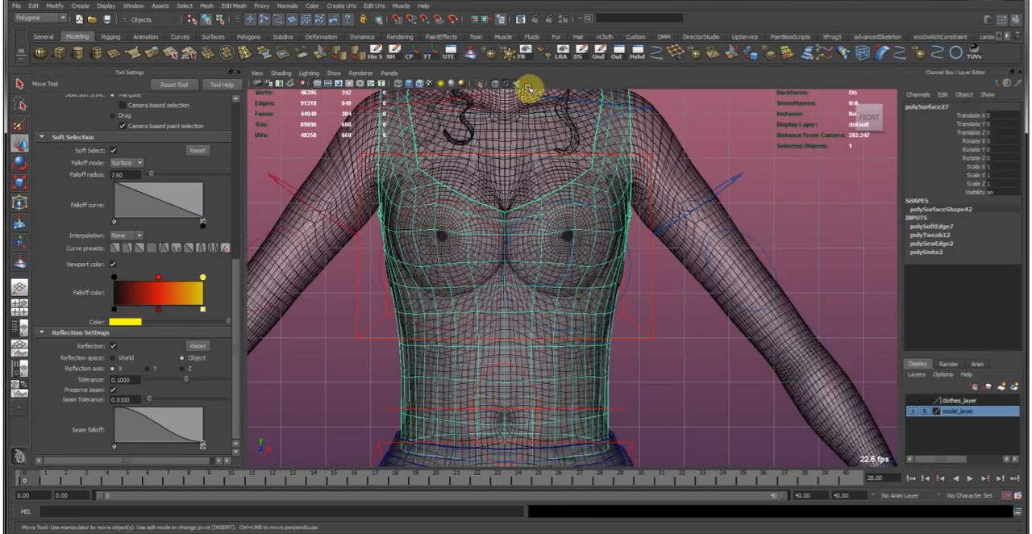
{"action": "left_click", "coordinate": [499, 86]}
{"action": "left_click", "coordinate": [499, 86]}
{"action": "left_click", "coordinate": [498, 85]}
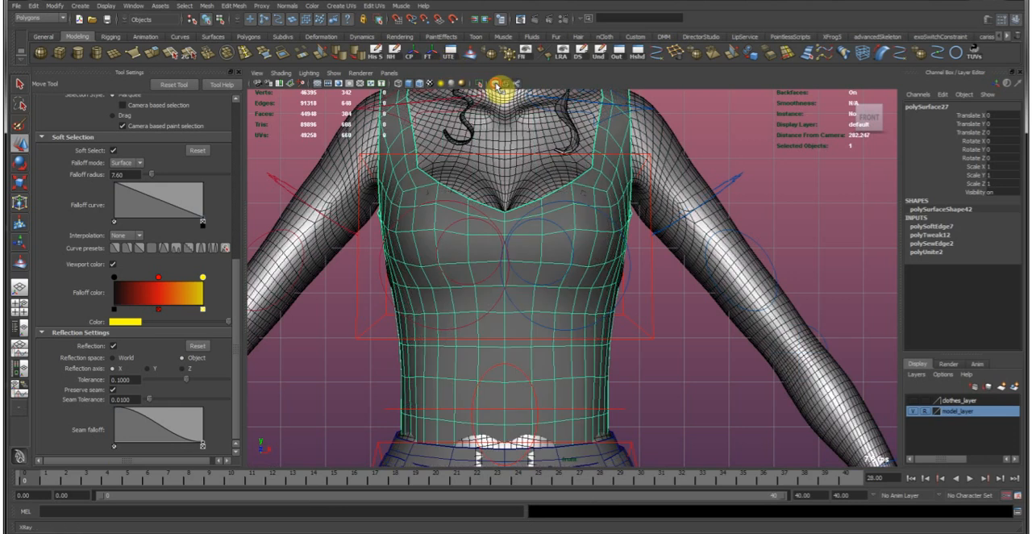
{"action": "left_click", "coordinate": [497, 85]}
Soft-select the garment's side vertices at the waist with a falloff radius of 6.19 and move them inward toward the body.
{"action": "scroll", "coordinate": [638, 348], "scroll_direction": "up", "scroll_amount": 2}
{"action": "mouse_move", "coordinate": [624, 403]}
{"action": "middle_mouse_down", "text": "alt"}
{"action": "mouse_move", "coordinate": [597, 288]}
{"action": "mouse_move", "coordinate": [567, 286]}
{"action": "middle_mouse_up", "text": "alt"}
{"action": "scroll", "coordinate": [573, 265], "scroll_direction": "up", "scroll_amount": 5}
{"action": "scroll", "coordinate": [569, 287], "scroll_direction": "up", "scroll_amount": 3}
{"action": "right_click_drag", "start_coordinate": [583, 302], "coordinate": [567, 296]}
{"action": "left_click_drag", "start_coordinate": [570, 274], "coordinate": [598, 295]}
{"action": "key", "text": "b"}
{"action": "middle_click_drag", "start_coordinate": [625, 299], "coordinate": [614, 294]}
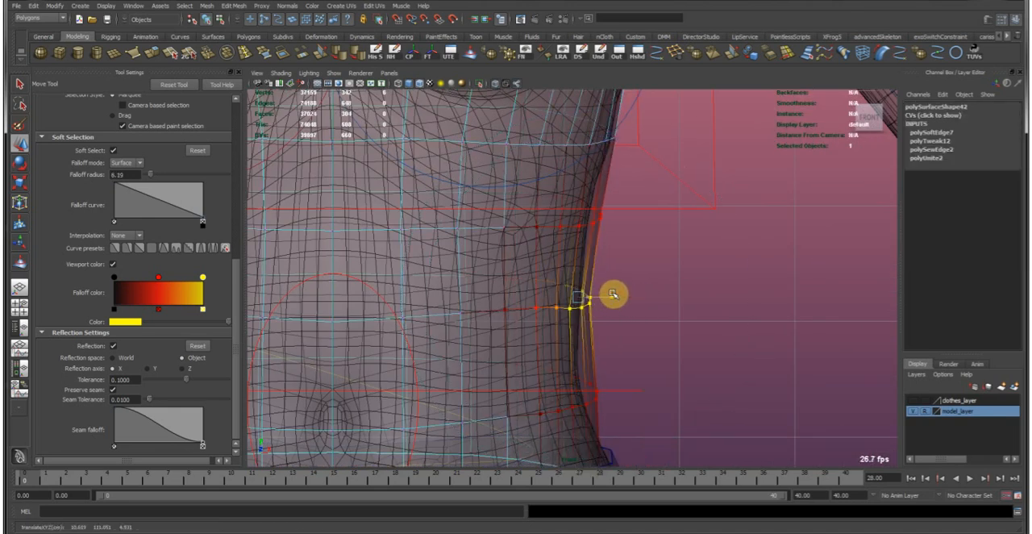
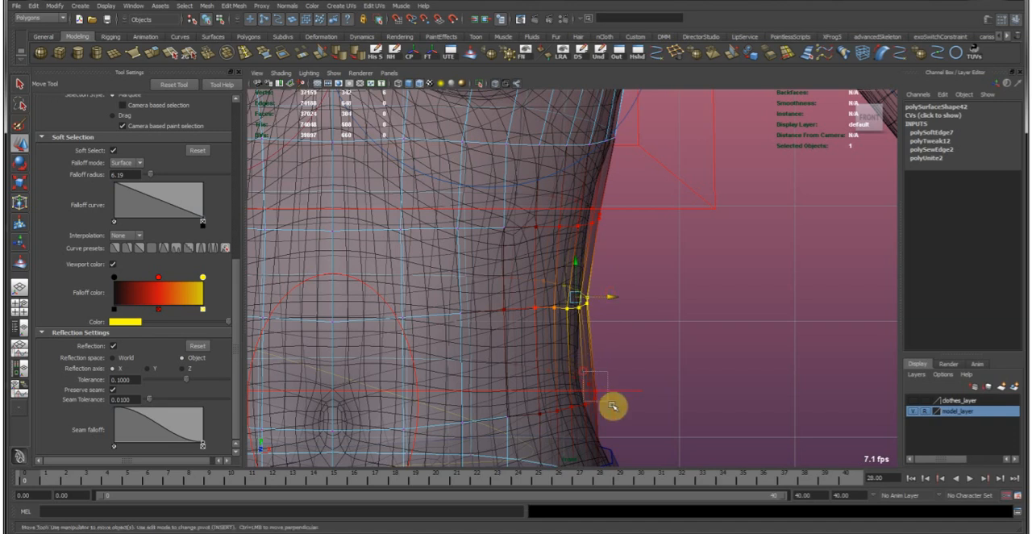
{"action": "key", "text": "e"}
{"action": "left_click_drag", "start_coordinate": [627, 396], "coordinate": [663, 368], "text": "alt"}
{"action": "key", "text": "ctrl+z"}
{"action": "key", "text": "ctrl+z"}
{"action": "key", "text": "ctrl+z"}
{"action": "key", "text": "ctrl+z"}
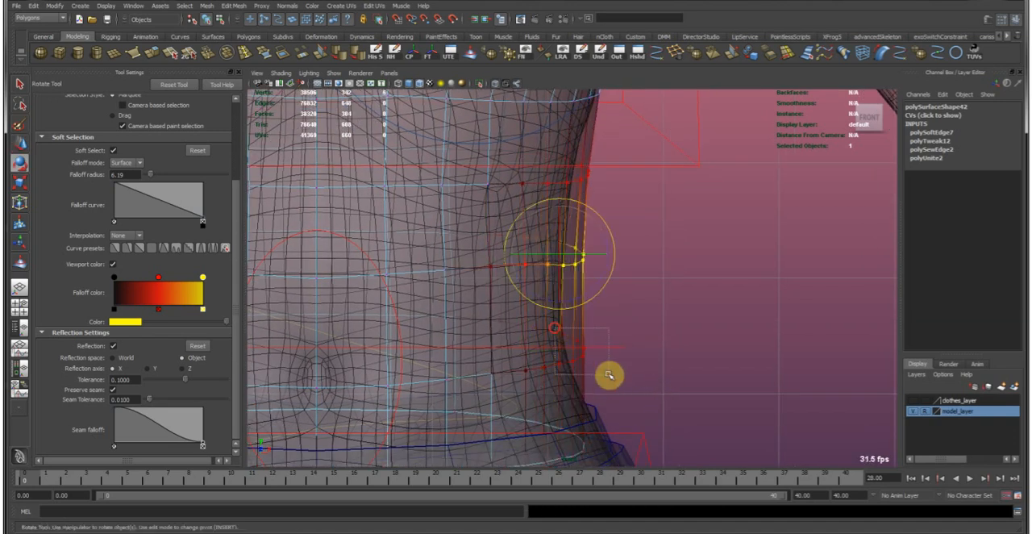
{"action": "key", "text": "ctrl+z"}
{"action": "key", "text": "ctrl+z"}
Soft-select the garment's side vertices at the lower waist and above the hip and move them toward the body outline.
{"action": "key", "text": "w"}
{"action": "middle_click_drag", "start_coordinate": [658, 316], "coordinate": [696, 327]}
{"action": "key", "text": "w"}
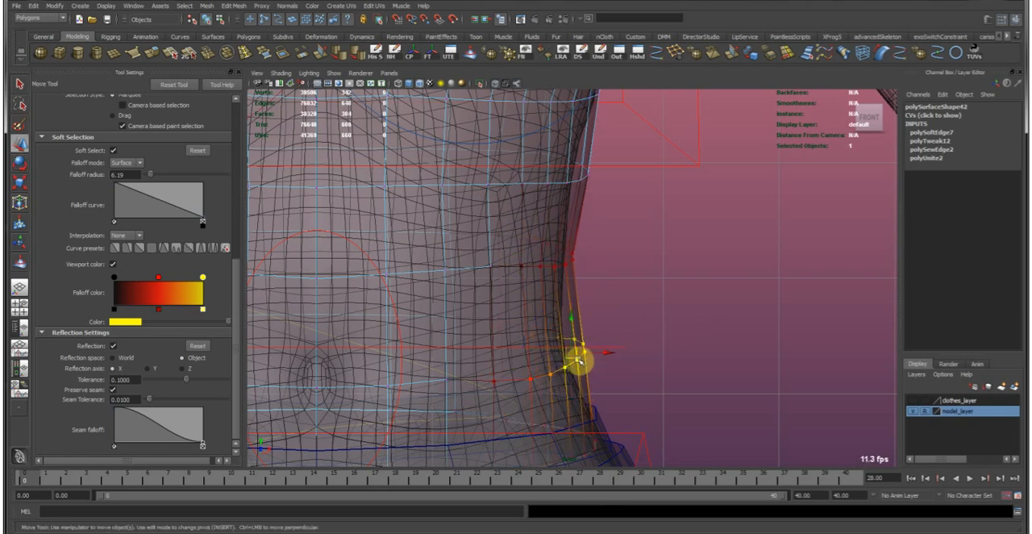
{"action": "left_click_drag", "start_coordinate": [575, 410], "coordinate": [618, 454]}
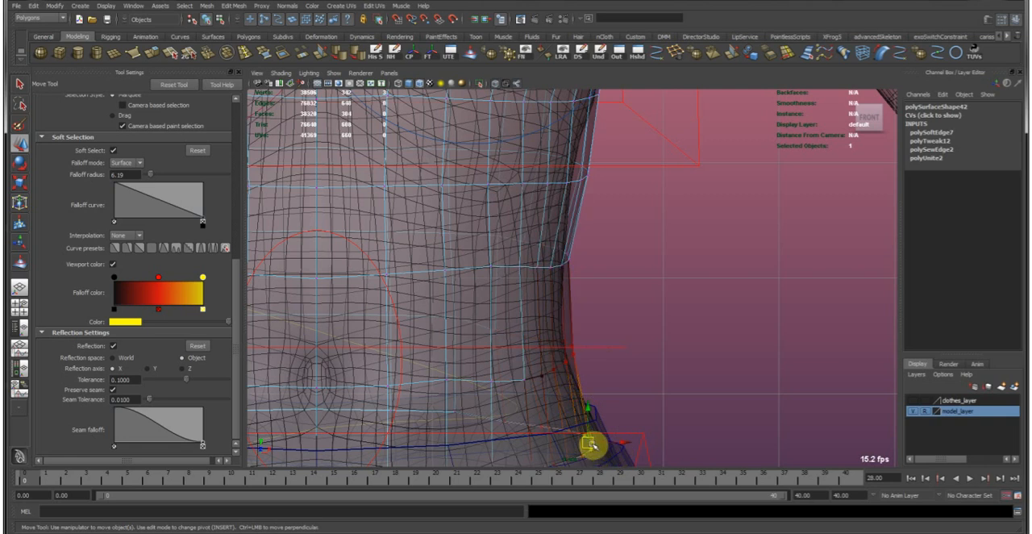
Reduce the soft-selection falloff radius to 3.81 and fit the garment's side vertices between bust and waist to the body.
{"action": "left_click", "coordinate": [568, 260]}
{"action": "left_click_drag", "start_coordinate": [574, 213], "coordinate": [563, 244], "text": "alt"}
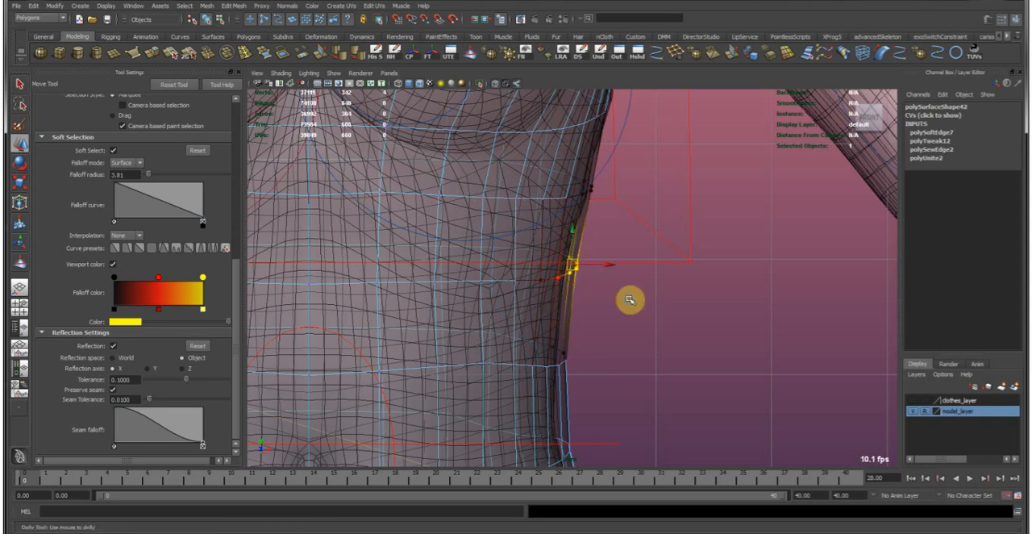
{"action": "right_click_drag", "start_coordinate": [629, 300], "coordinate": [465, 227], "text": "alt"}
{"action": "right_click_drag", "start_coordinate": [523, 295], "coordinate": [564, 262]}
{"action": "left_click", "coordinate": [648, 329]}
{"action": "right_click_drag", "start_coordinate": [654, 335], "coordinate": [383, 220], "text": "alt"}
{"action": "left_click", "coordinate": [466, 260]}
Examine the garment's fit around the chest, shoulders and back in the shaded perspective view.
{"action": "key", "text": "space"}
{"action": "key", "text": "space"}
{"action": "left_click", "coordinate": [670, 309]}
{"action": "mouse_move", "coordinate": [654, 320]}
{"action": "left_mouse_down", "text": "alt"}
{"action": "mouse_move", "coordinate": [610, 279]}
{"action": "mouse_move", "coordinate": [405, 266]}
{"action": "mouse_move", "coordinate": [421, 275]}
{"action": "left_mouse_up", "text": "alt"}
{"action": "middle_click_drag", "start_coordinate": [540, 260], "coordinate": [530, 325], "text": "alt"}
{"action": "right_click_drag", "start_coordinate": [445, 281], "coordinate": [636, 309], "text": "alt"}
{"action": "left_click_drag", "start_coordinate": [634, 301], "coordinate": [540, 290], "text": "alt"}
{"action": "middle_click_drag", "start_coordinate": [641, 301], "coordinate": [574, 278], "text": "alt"}
{"action": "right_click_drag", "start_coordinate": [574, 278], "coordinate": [622, 311], "text": "alt"}
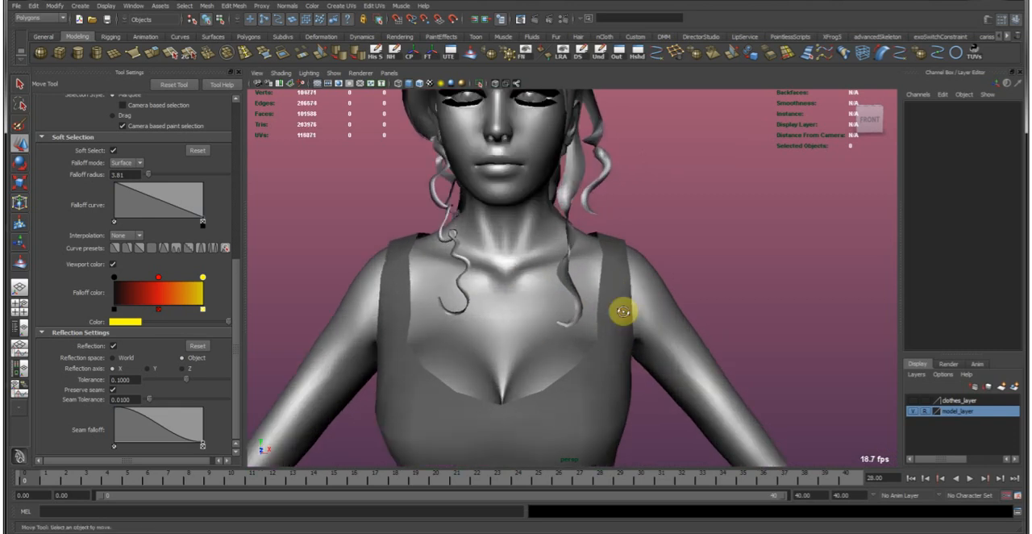
{"action": "left_click_drag", "start_coordinate": [622, 311], "coordinate": [564, 322], "text": "alt"}
{"action": "left_click", "coordinate": [599, 339]}
{"action": "middle_click_drag", "start_coordinate": [599, 339], "coordinate": [548, 283], "text": "alt"}
{"action": "right_click_drag", "start_coordinate": [548, 283], "coordinate": [643, 305], "text": "alt"}
{"action": "left_click_drag", "start_coordinate": [644, 305], "coordinate": [591, 329], "text": "alt"}
Select the border edges around one armhole of the garment, with soft selection and reflection turned off.
{"action": "left_click", "coordinate": [594, 305]}
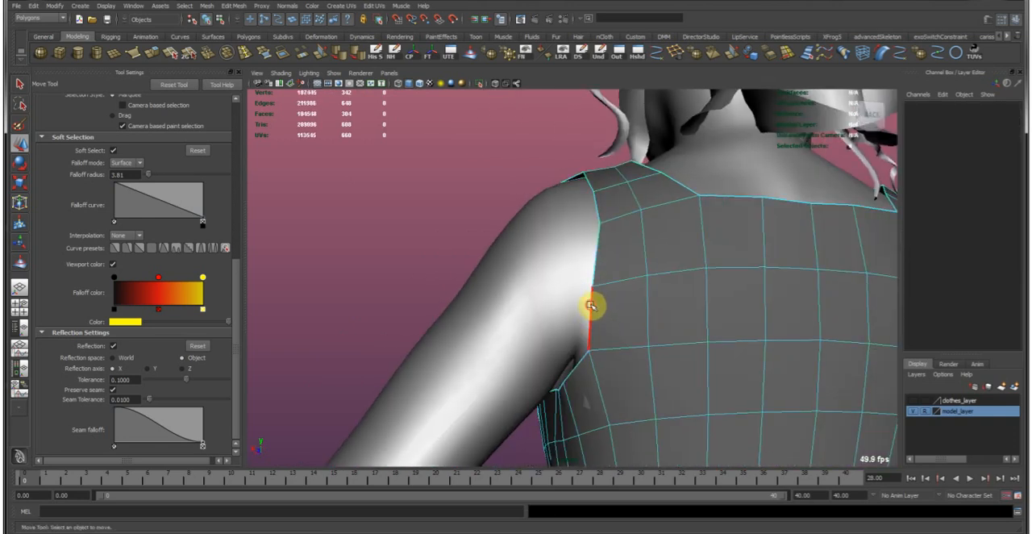
{"action": "left_click", "coordinate": [591, 305]}
{"action": "left_click_drag", "start_coordinate": [503, 270], "coordinate": [576, 332], "text": "alt"}
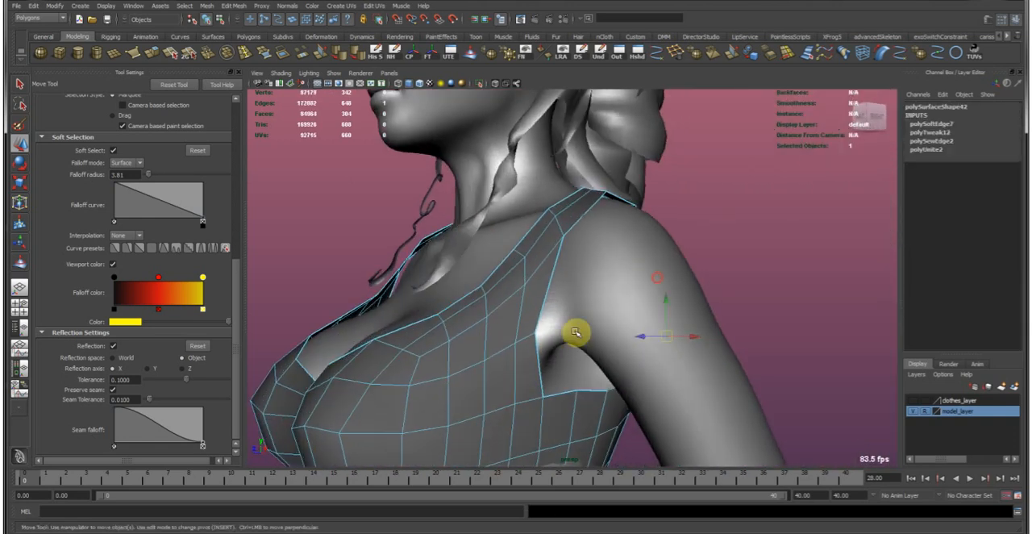
{"action": "double_click", "coordinate": [539, 362]}
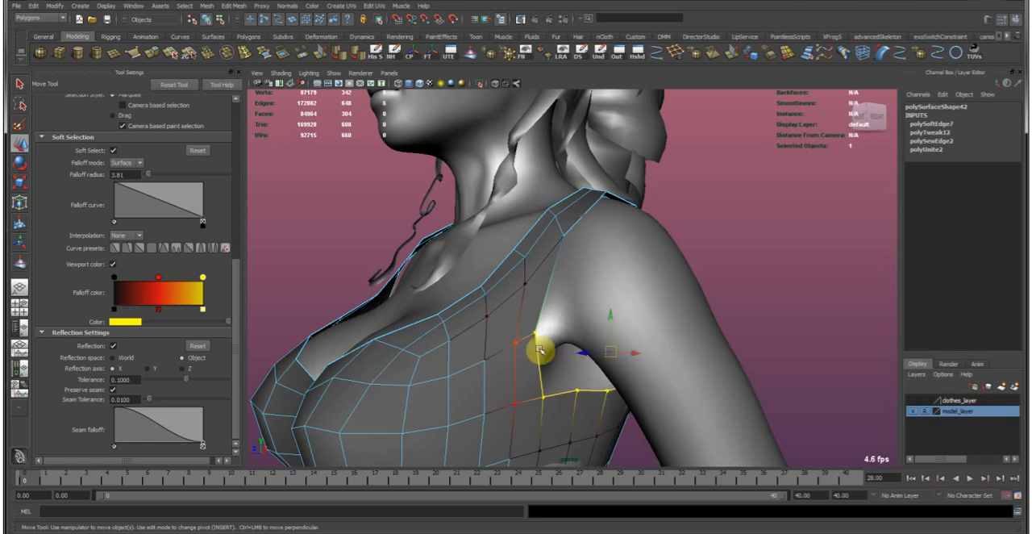
{"action": "key", "text": "b"}
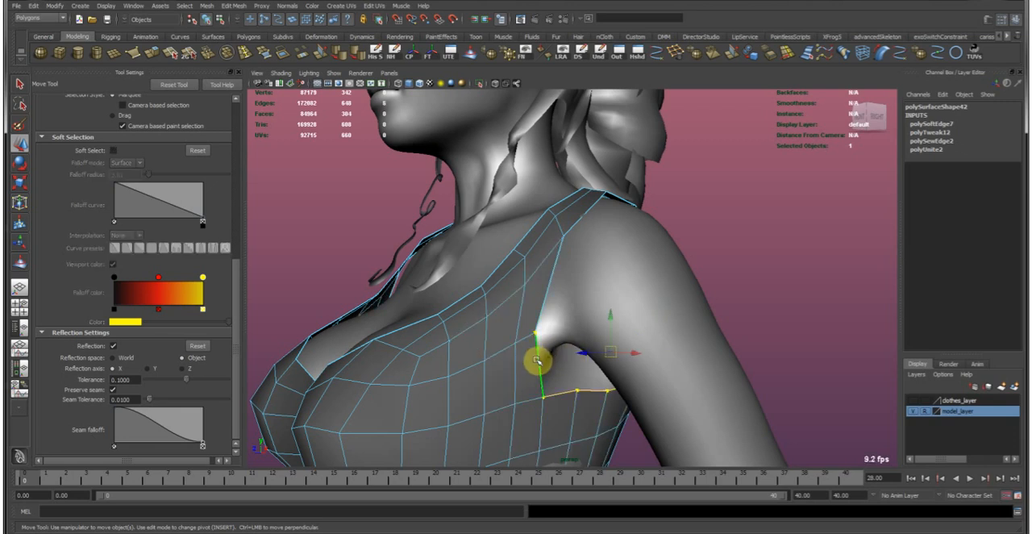
{"action": "left_click_drag", "start_coordinate": [538, 362], "coordinate": [508, 369], "text": "alt"}
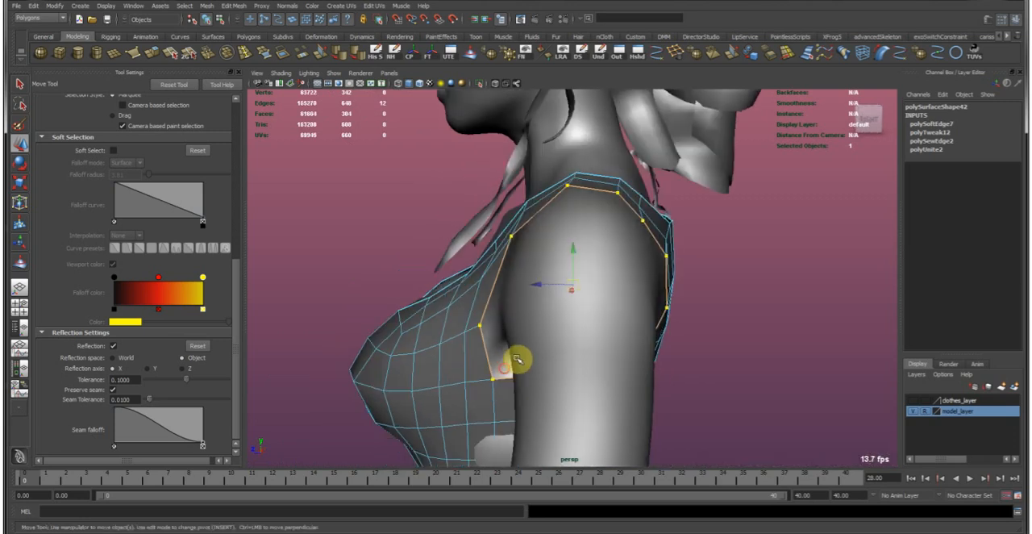
{"action": "left_click_drag", "start_coordinate": [637, 370], "coordinate": [558, 357], "text": "alt"}
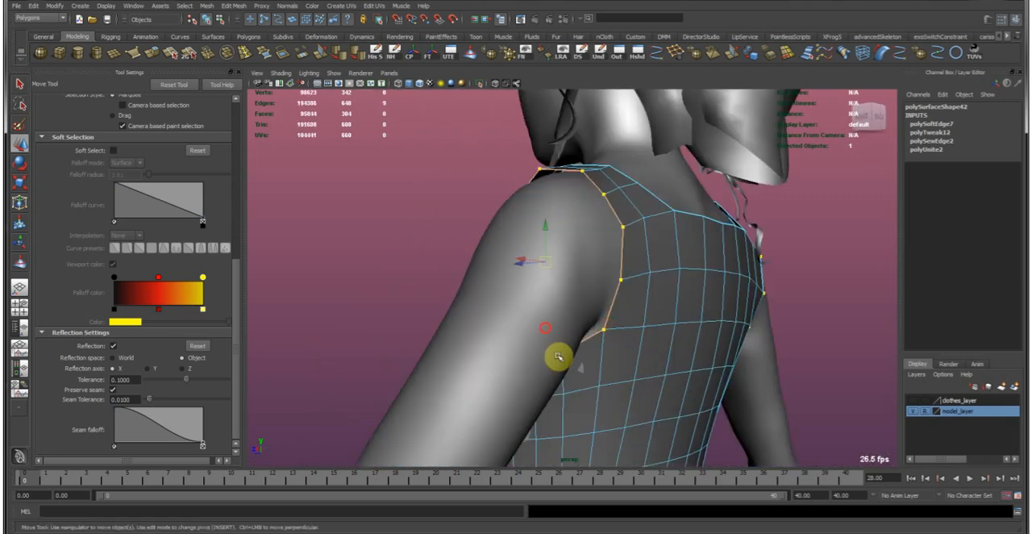
{"action": "left_click_drag", "start_coordinate": [530, 324], "coordinate": [634, 299], "text": "alt"}
{"action": "right_click_drag", "start_coordinate": [634, 300], "coordinate": [473, 189], "text": "alt"}
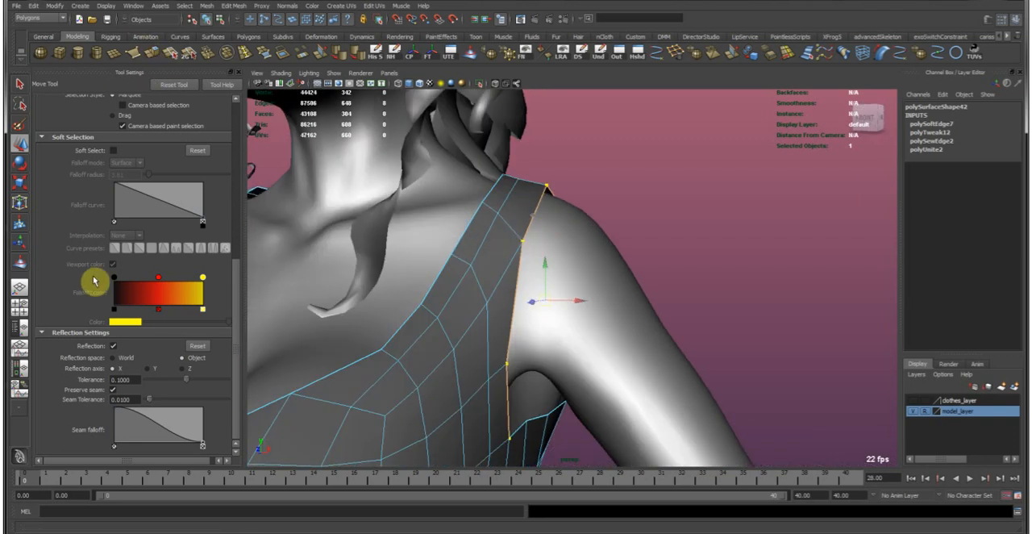
{"action": "left_click", "coordinate": [114, 346]}
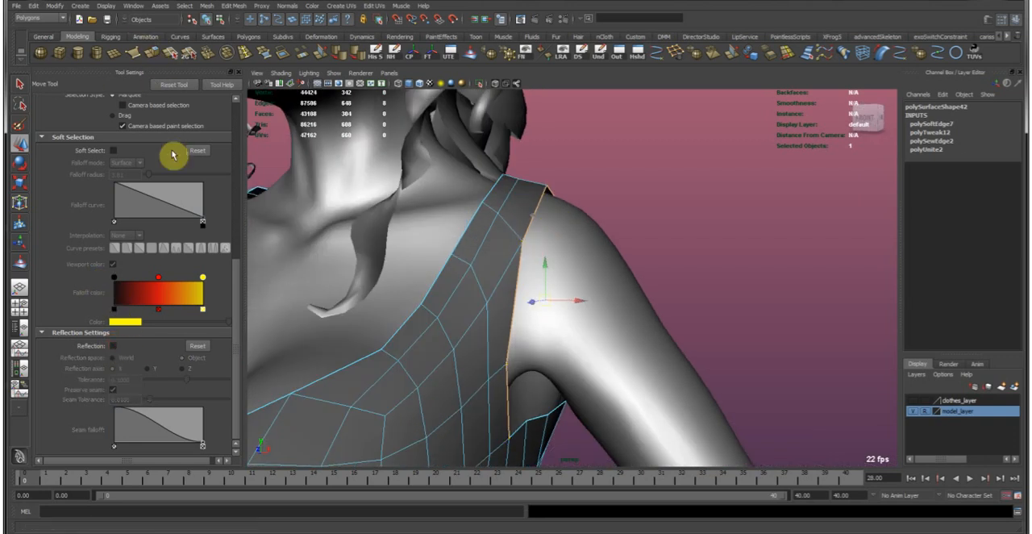
{"action": "right_click_drag", "start_coordinate": [604, 265], "coordinate": [533, 233], "text": "alt"}
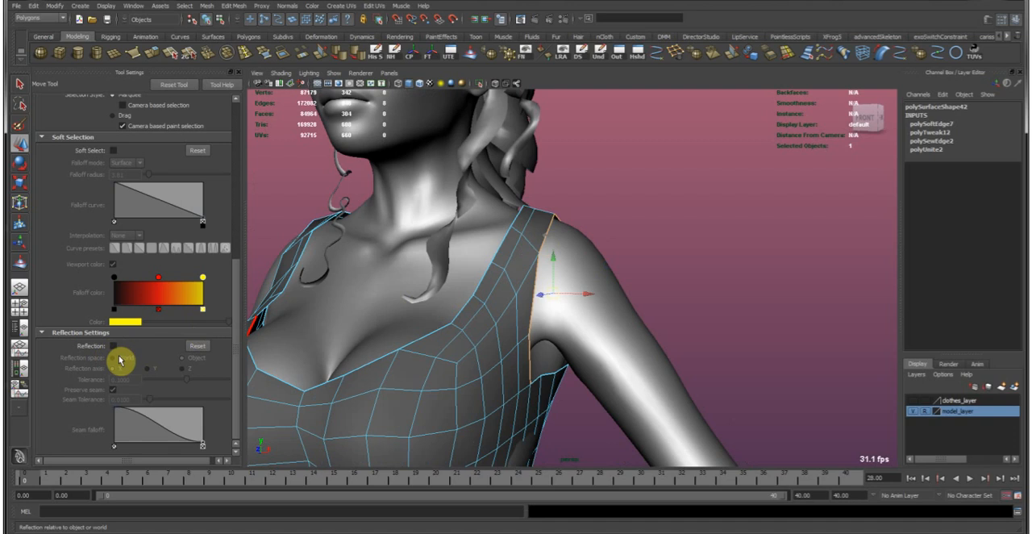
{"action": "middle_click_drag", "start_coordinate": [541, 329], "coordinate": [511, 276], "text": "alt"}
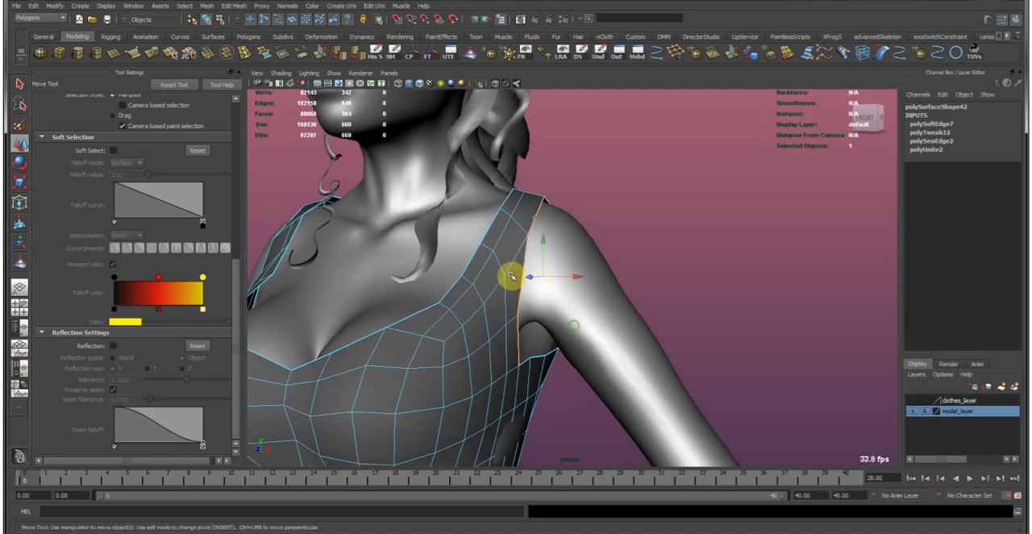
Extrude the armhole's border edges and move them outward over the upper arm to form a short sleeve.
{"action": "left_click", "coordinate": [154, 58]}
{"action": "left_click_drag", "start_coordinate": [582, 333], "coordinate": [627, 344], "text": "alt"}
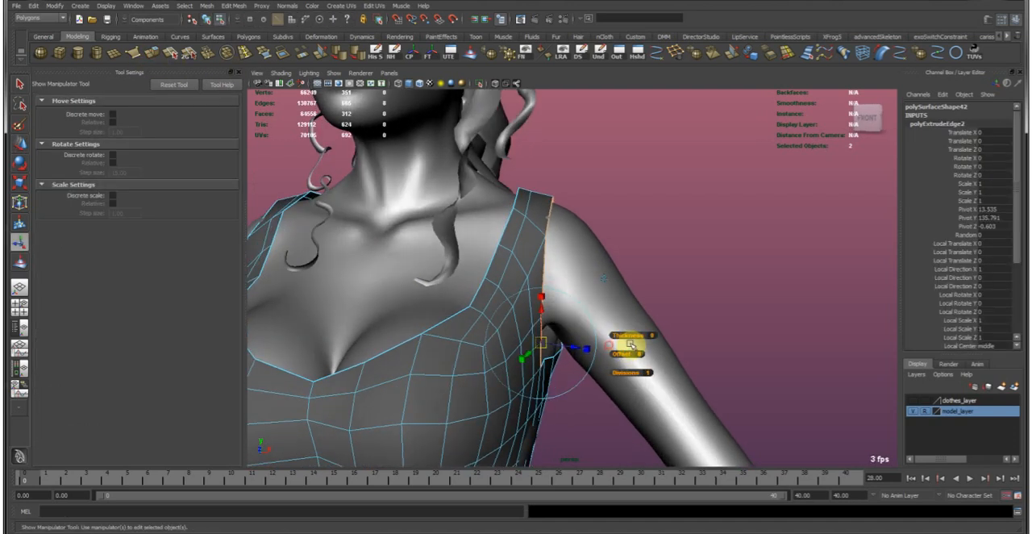
{"action": "middle_click_drag", "start_coordinate": [553, 341], "coordinate": [512, 337], "text": "alt"}
{"action": "right_click_drag", "start_coordinate": [512, 337], "coordinate": [540, 323], "text": "alt"}
{"action": "left_click_drag", "start_coordinate": [540, 323], "coordinate": [604, 324], "text": "alt"}
{"action": "middle_click_drag", "start_coordinate": [603, 324], "coordinate": [571, 311], "text": "alt"}
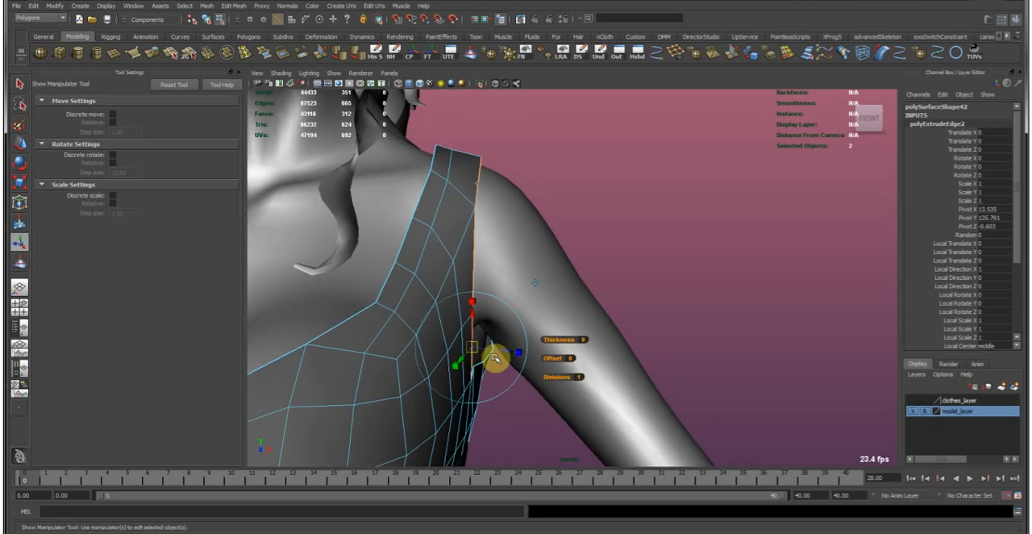
{"action": "left_click_drag", "start_coordinate": [503, 348], "coordinate": [677, 256], "text": "alt"}
{"action": "key", "text": "w"}
{"action": "middle_click_drag", "start_coordinate": [677, 257], "coordinate": [668, 258]}
{"action": "left_click_drag", "start_coordinate": [639, 257], "coordinate": [561, 229], "text": "alt"}
{"action": "right_click_drag", "start_coordinate": [477, 323], "coordinate": [397, 321]}
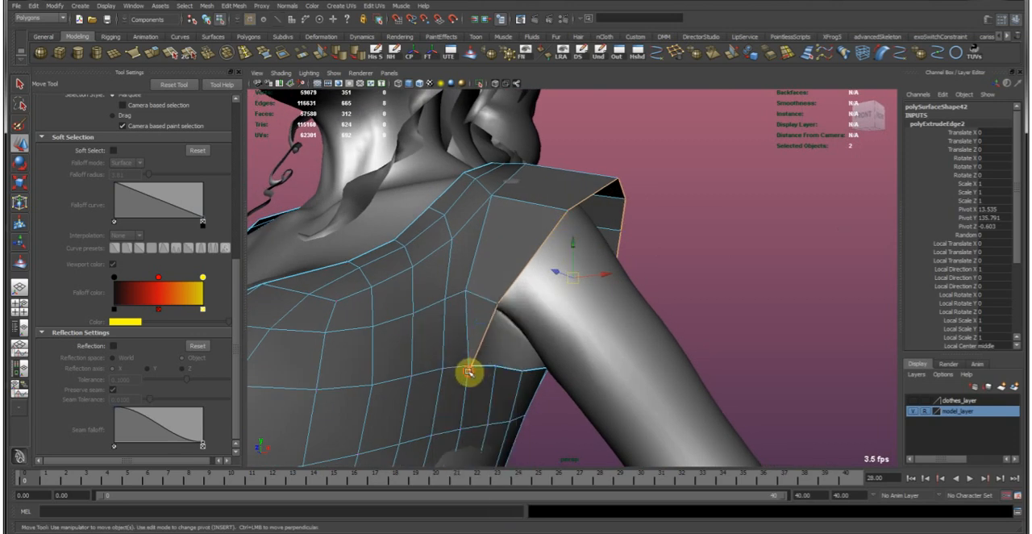
Move the sleeve's border vertices at the front armpit and shoulder so the opening wraps around the upper arm.
{"action": "left_click", "coordinate": [469, 372]}
{"action": "left_click_drag", "start_coordinate": [486, 338], "coordinate": [445, 287], "text": "alt"}
{"action": "middle_click_drag", "start_coordinate": [444, 288], "coordinate": [474, 311], "text": "alt"}
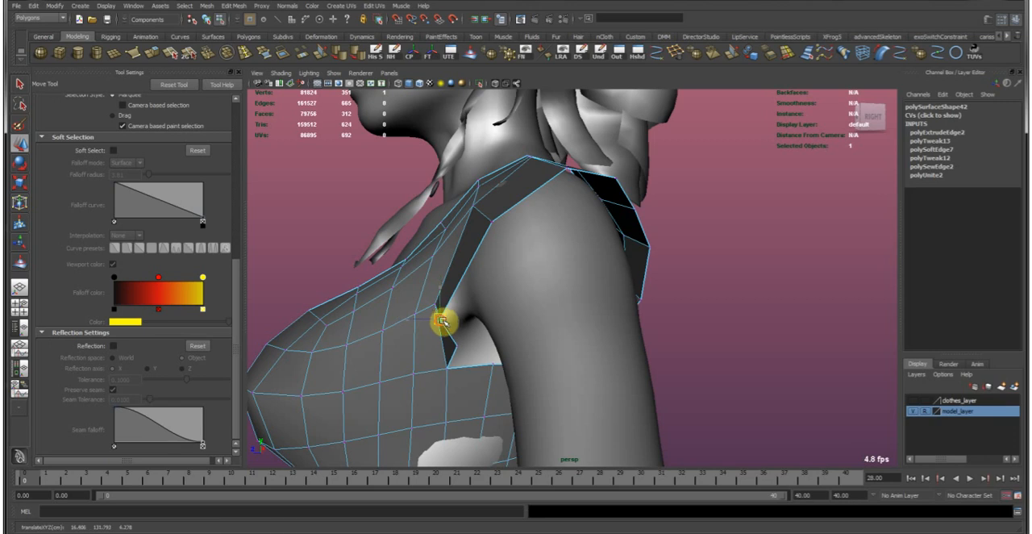
{"action": "left_click_drag", "start_coordinate": [463, 323], "coordinate": [565, 202], "text": "alt"}
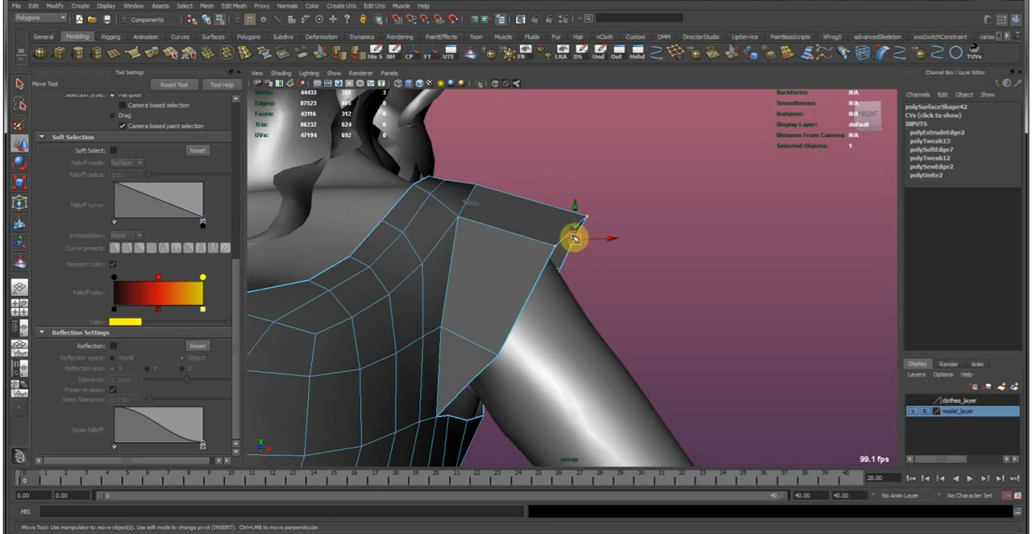
{"action": "left_click_drag", "start_coordinate": [572, 251], "coordinate": [562, 271], "text": "alt"}
{"action": "left_click_drag", "start_coordinate": [568, 259], "coordinate": [480, 332], "text": "alt"}
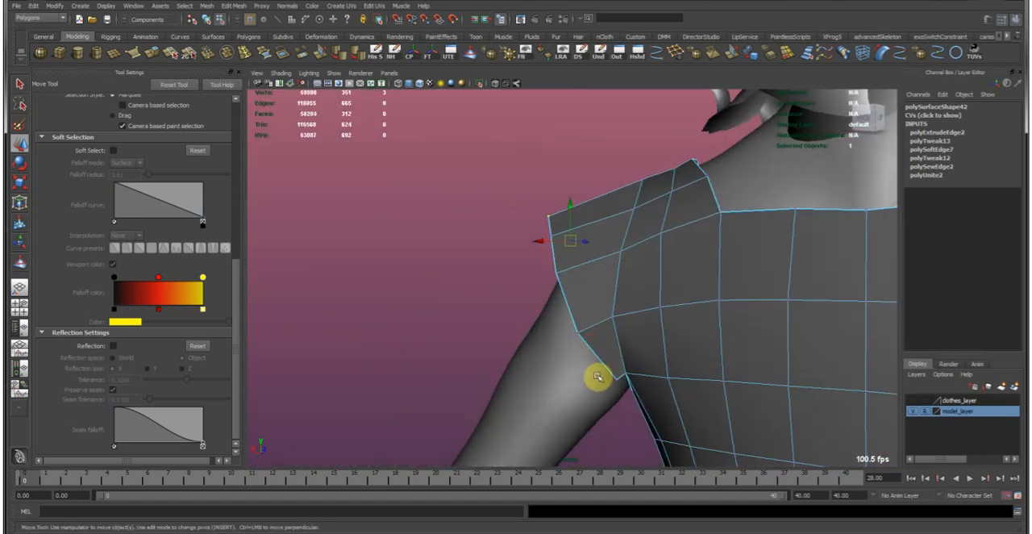
{"action": "left_click_drag", "start_coordinate": [561, 324], "coordinate": [610, 277], "text": "alt"}
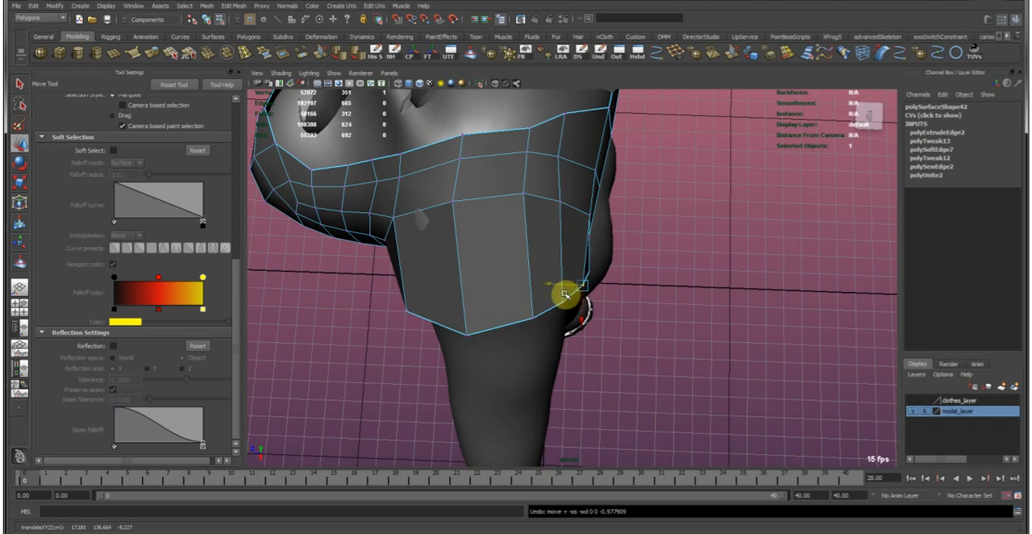
{"action": "left_click_drag", "start_coordinate": [542, 312], "coordinate": [633, 220], "text": "alt"}
Examine the extruded sleeve's shape around the shoulder and arm in object mode.
{"action": "key", "text": "F8"}
{"action": "left_click", "coordinate": [684, 280]}
{"action": "scroll", "coordinate": [683, 279], "scroll_direction": "down", "scroll_amount": 5}
{"action": "left_click_drag", "start_coordinate": [682, 270], "coordinate": [637, 234], "text": "alt"}
{"action": "left_click", "coordinate": [556, 288]}
{"action": "scroll", "coordinate": [571, 268], "scroll_direction": "down", "scroll_amount": 2}
{"action": "left_click_drag", "start_coordinate": [574, 262], "coordinate": [345, 258], "text": "alt"}
{"action": "right_click_drag", "start_coordinate": [346, 258], "coordinate": [594, 285], "text": "alt"}
{"action": "right_click_drag", "start_coordinate": [424, 267], "coordinate": [593, 329], "text": "alt"}
{"action": "left_click_drag", "start_coordinate": [593, 329], "coordinate": [521, 272], "text": "alt"}
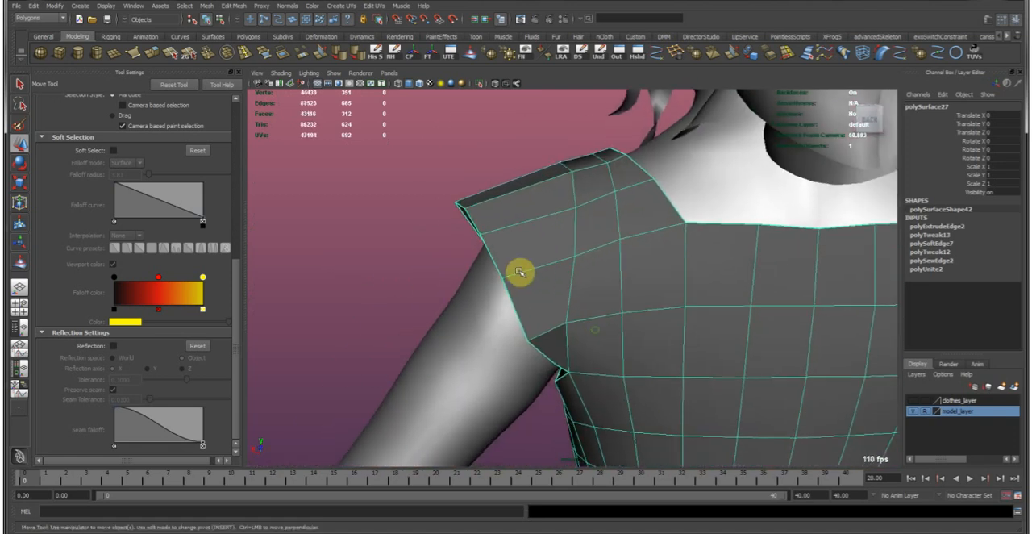
{"action": "middle_click_drag", "start_coordinate": [589, 299], "coordinate": [578, 237], "text": "alt"}
{"action": "right_click_drag", "start_coordinate": [579, 237], "coordinate": [569, 297], "text": "alt"}
{"action": "left_click_drag", "start_coordinate": [570, 298], "coordinate": [524, 287], "text": "alt"}
Delete the two extra sleeve-border vertices at the front and back of the underarm.
{"action": "left_click", "coordinate": [494, 318]}
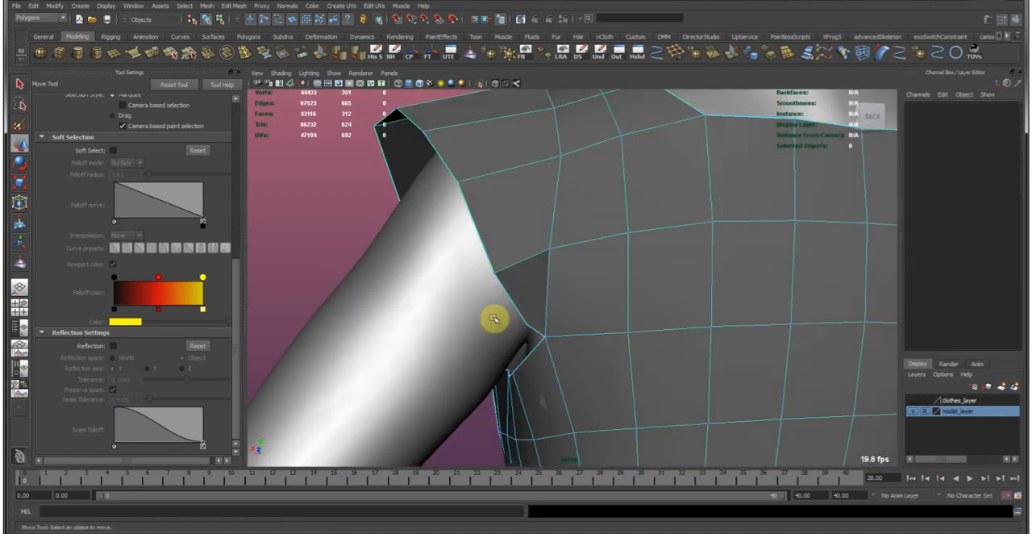
{"action": "left_click", "coordinate": [525, 323]}
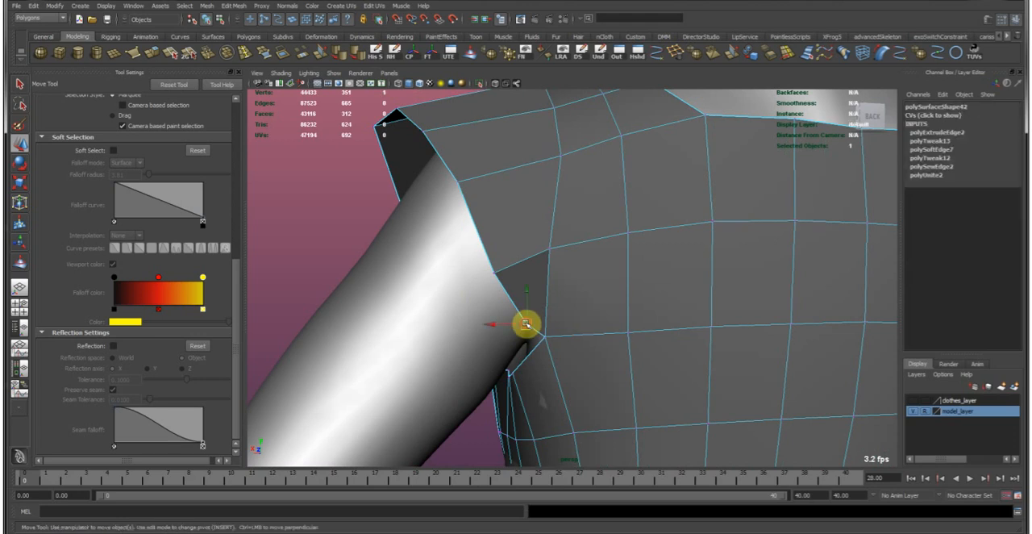
{"action": "right_click_drag", "start_coordinate": [525, 325], "coordinate": [403, 267], "text": "alt"}
{"action": "left_click_drag", "start_coordinate": [403, 267], "coordinate": [569, 265], "text": "alt"}
{"action": "right_click_drag", "start_coordinate": [569, 266], "coordinate": [571, 353], "text": "alt"}
{"action": "left_click_drag", "start_coordinate": [571, 353], "coordinate": [592, 350], "text": "alt"}
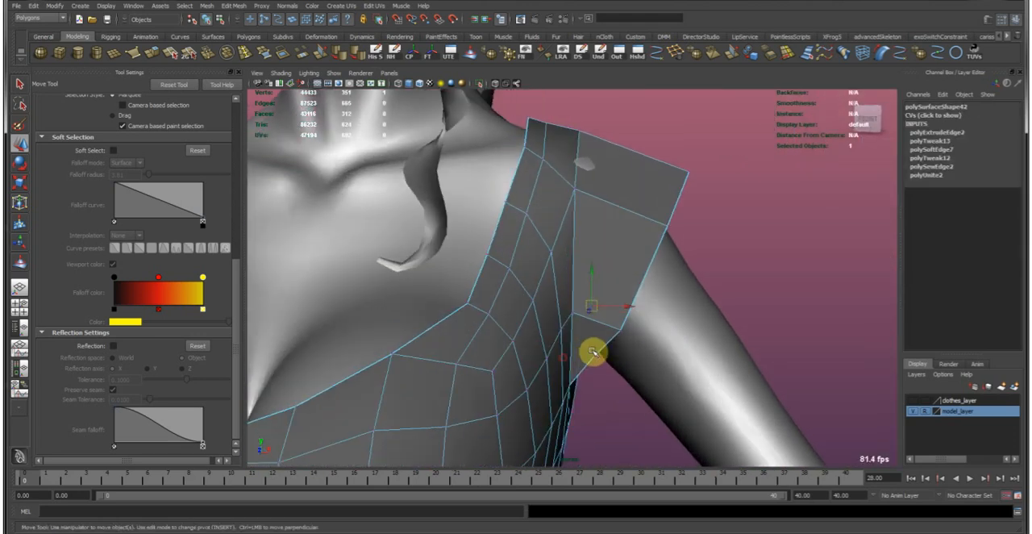
{"action": "left_click", "coordinate": [629, 406]}
{"action": "middle_click_drag", "start_coordinate": [562, 148], "coordinate": [522, 200], "text": "alt"}
{"action": "right_click_drag", "start_coordinate": [537, 239], "coordinate": [598, 199]}
{"action": "left_click", "coordinate": [555, 259]}
{"action": "middle_click_drag", "start_coordinate": [550, 379], "coordinate": [541, 372], "text": "alt"}
{"action": "left_click_drag", "start_coordinate": [667, 328], "coordinate": [496, 308], "text": "alt"}
Insert one edge loop around the middle of the sleeve.
{"action": "scroll", "coordinate": [450, 209], "scroll_direction": "up", "scroll_amount": 3}
{"action": "left_click", "coordinate": [246, 55]}
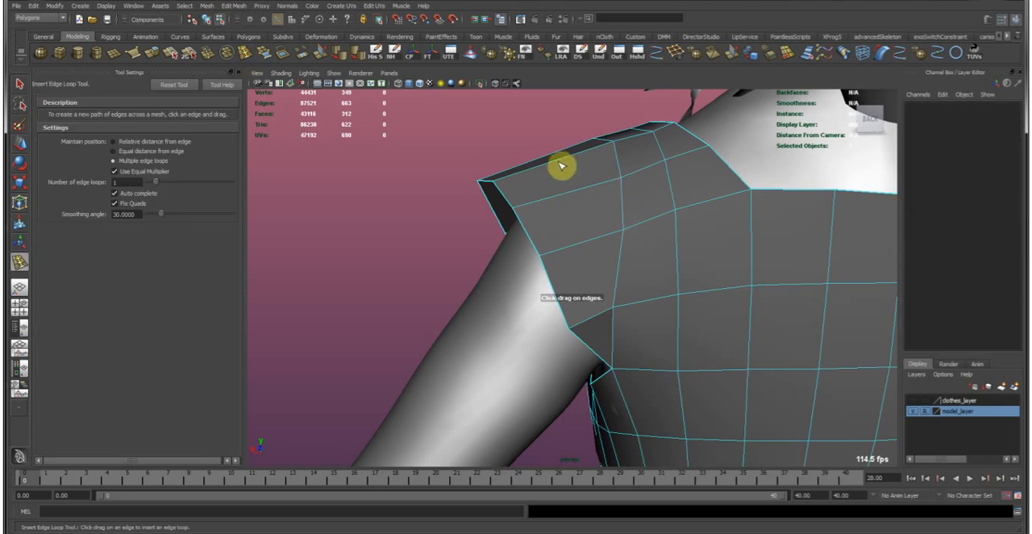
{"action": "left_click", "coordinate": [557, 163]}
{"action": "left_click_drag", "start_coordinate": [673, 201], "coordinate": [463, 284], "text": "alt"}
Move and rotate the sleeve's border edges to fit the opening around the upper arm.
{"action": "key", "text": "w"}
{"action": "left_click_drag", "start_coordinate": [346, 247], "coordinate": [613, 264], "text": "alt"}
{"action": "left_click_drag", "start_coordinate": [543, 309], "coordinate": [640, 303], "text": "alt"}
{"action": "key", "text": "e"}
{"action": "left_click_drag", "start_coordinate": [684, 231], "coordinate": [526, 311]}
{"action": "key", "text": "w"}
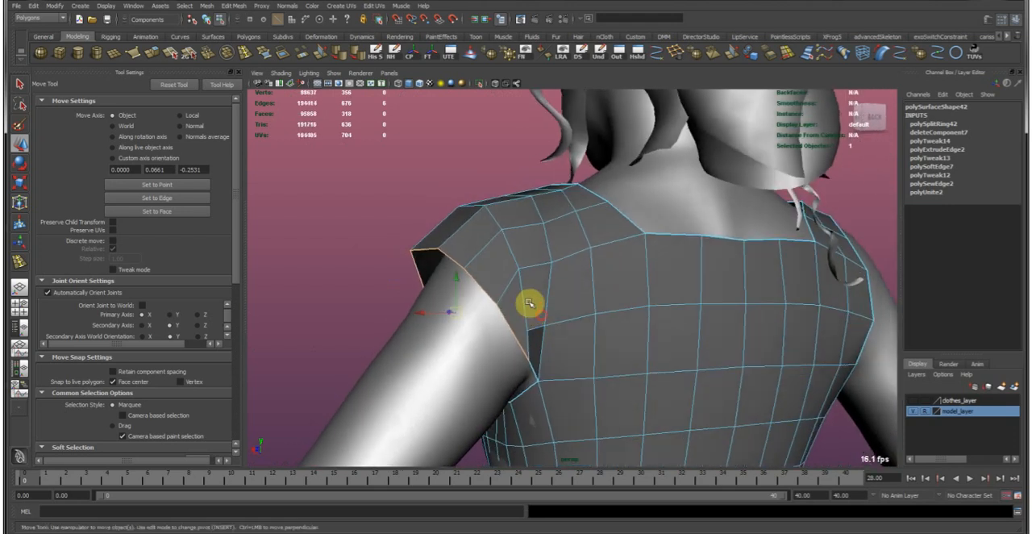
Reposition the sleeve vertices at the back of the shoulder and armpit to even out the mesh.
{"action": "left_click", "coordinate": [519, 268]}
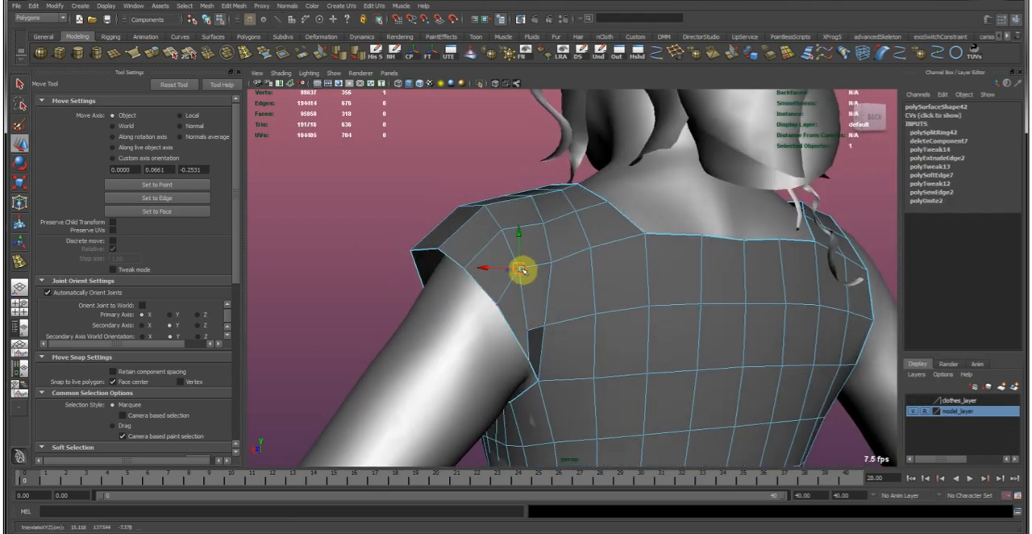
{"action": "left_click_drag", "start_coordinate": [520, 274], "coordinate": [552, 343]}
{"action": "left_click", "coordinate": [558, 340], "text": "shift"}
{"action": "key", "text": "ctrl+z"}
{"action": "left_click_drag", "start_coordinate": [566, 323], "coordinate": [444, 339]}
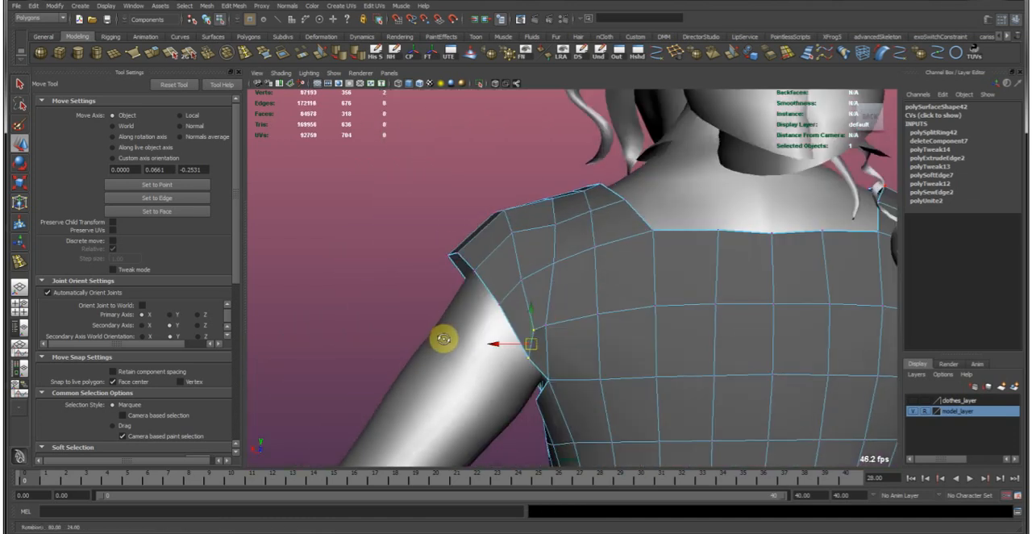
{"action": "left_click_drag", "start_coordinate": [681, 316], "coordinate": [540, 258], "text": "alt"}
{"action": "left_click_drag", "start_coordinate": [479, 287], "coordinate": [471, 294]}
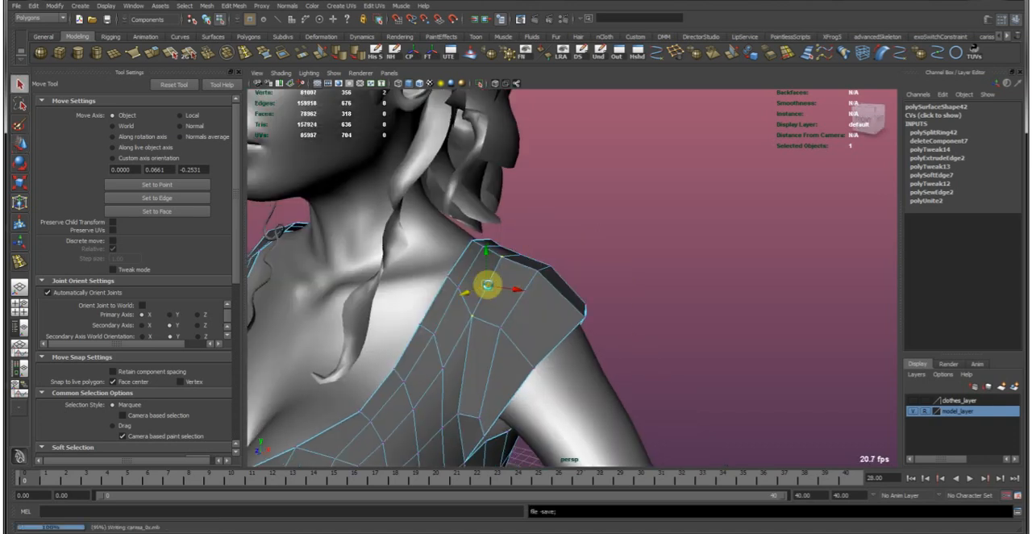
Adjust the vertices at the front of the shoulder where the sleeve joins the strap.
{"action": "key", "text": "w"}
{"action": "scroll", "coordinate": [523, 301], "scroll_direction": "down", "scroll_amount": 3}
{"action": "left_click_drag", "start_coordinate": [516, 297], "coordinate": [362, 292], "text": "alt"}
{"action": "left_click_drag", "start_coordinate": [592, 282], "coordinate": [504, 272], "text": "alt"}
{"action": "right_click_drag", "start_coordinate": [556, 273], "coordinate": [595, 252]}
Return the garment to object mode and soften its edges with the new sleeve included.
{"action": "left_click", "coordinate": [575, 212]}
{"action": "left_click_drag", "start_coordinate": [648, 295], "coordinate": [532, 250], "text": "alt"}
{"action": "left_click", "coordinate": [601, 283]}
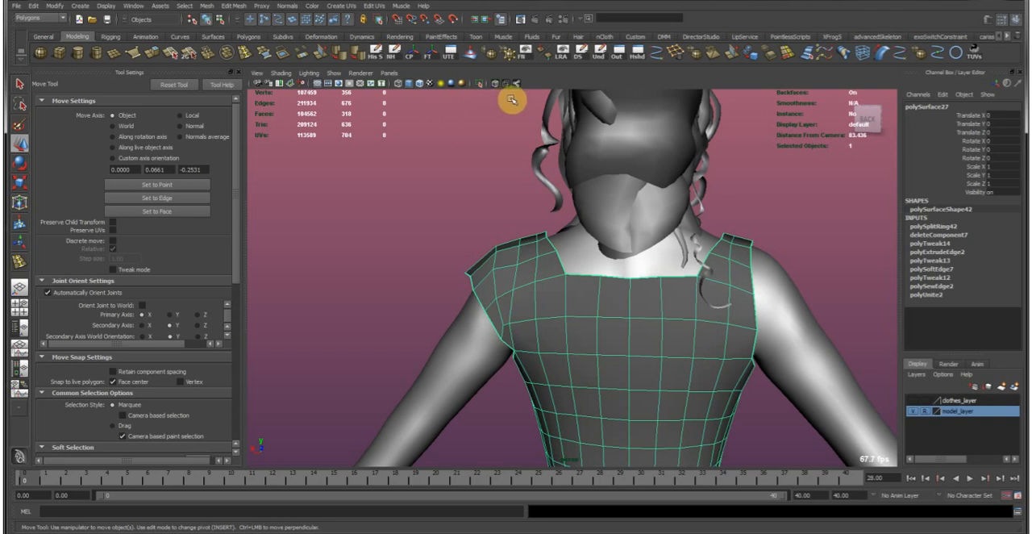
{"action": "left_click_drag", "start_coordinate": [502, 198], "coordinate": [546, 175], "text": "alt"}
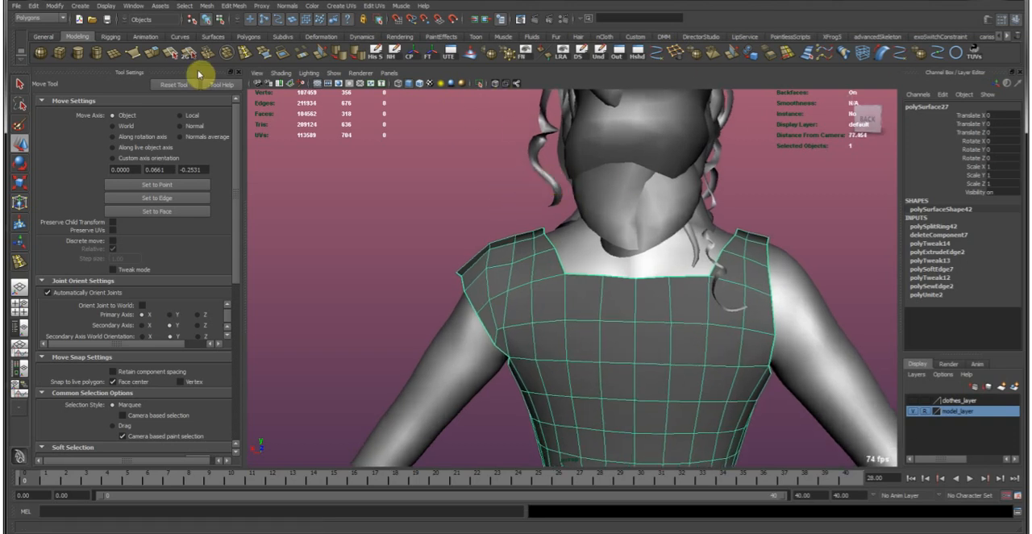
{"action": "left_click_drag", "start_coordinate": [494, 258], "coordinate": [414, 157], "text": "alt"}
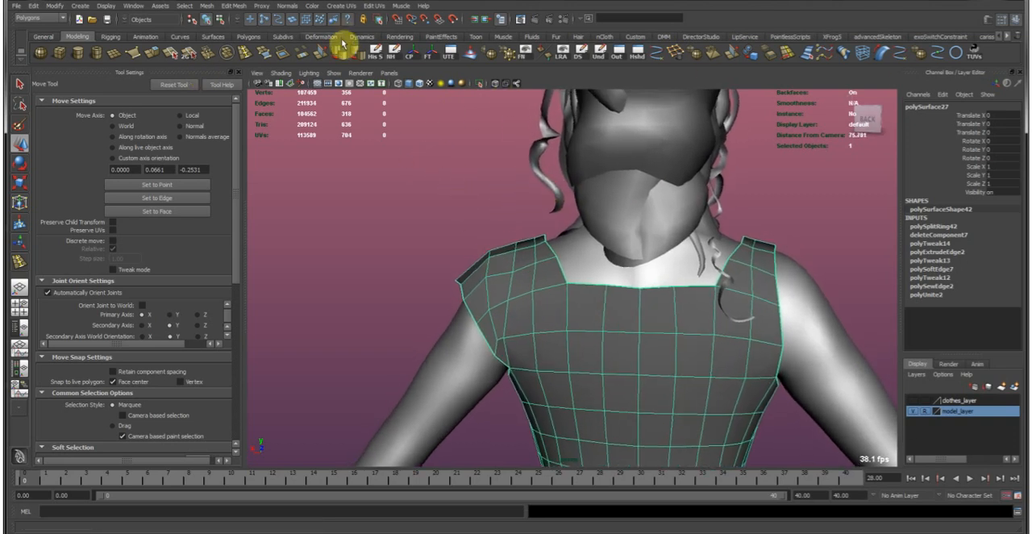
{"action": "left_click", "coordinate": [340, 51]}
{"action": "left_click", "coordinate": [454, 267]}
Pull the side faces below the armpit outward with soft selection so the garment covers the body poking through.
{"action": "key", "text": "w"}
{"action": "left_click_drag", "start_coordinate": [492, 318], "coordinate": [641, 291], "text": "alt"}
{"action": "left_click", "coordinate": [659, 288]}
{"action": "left_click", "coordinate": [737, 320]}
{"action": "left_click_drag", "start_coordinate": [737, 320], "coordinate": [637, 253], "text": "alt"}
{"action": "right_click_drag", "start_coordinate": [638, 254], "coordinate": [650, 258], "text": "alt"}
{"action": "left_click", "coordinate": [585, 283]}
{"action": "right_click_drag", "start_coordinate": [527, 279], "coordinate": [613, 304], "text": "alt"}
{"action": "left_click_drag", "start_coordinate": [613, 304], "coordinate": [532, 352], "text": "alt"}
{"action": "right_click_drag", "start_coordinate": [532, 305], "coordinate": [594, 329], "text": "alt"}
{"action": "right_click_drag", "start_coordinate": [588, 262], "coordinate": [590, 287]}
{"action": "left_click", "coordinate": [595, 322]}
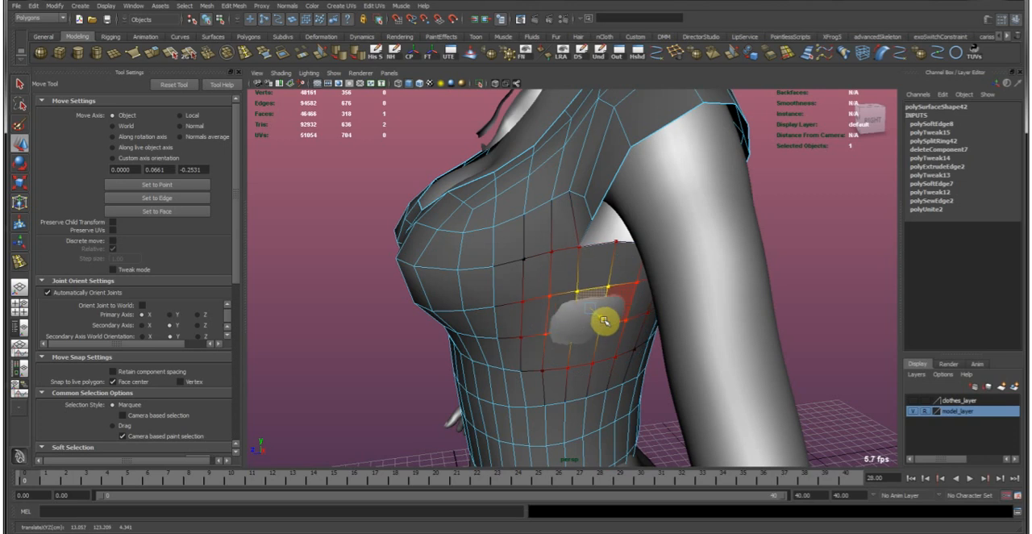
{"action": "mouse_move", "coordinate": [605, 322]}
{"action": "left_mouse_down", "text": "alt"}
{"action": "mouse_move", "coordinate": [708, 316]}
{"action": "mouse_move", "coordinate": [616, 320]}
{"action": "left_mouse_up", "text": "alt"}
{"action": "left_click", "coordinate": [682, 319]}
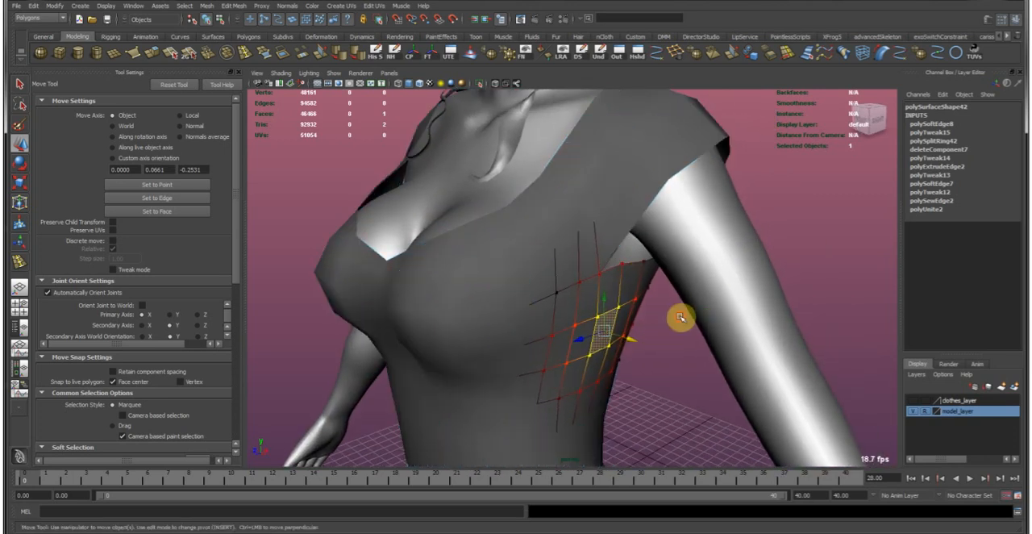
Adjust the armhole vertices under the arm with a small soft-selection falloff, at the front and the back.
{"action": "left_click_drag", "start_coordinate": [680, 361], "coordinate": [581, 240], "text": "alt"}
{"action": "left_click", "coordinate": [562, 221]}
{"action": "right_click_drag", "start_coordinate": [562, 221], "coordinate": [541, 330], "text": "alt"}
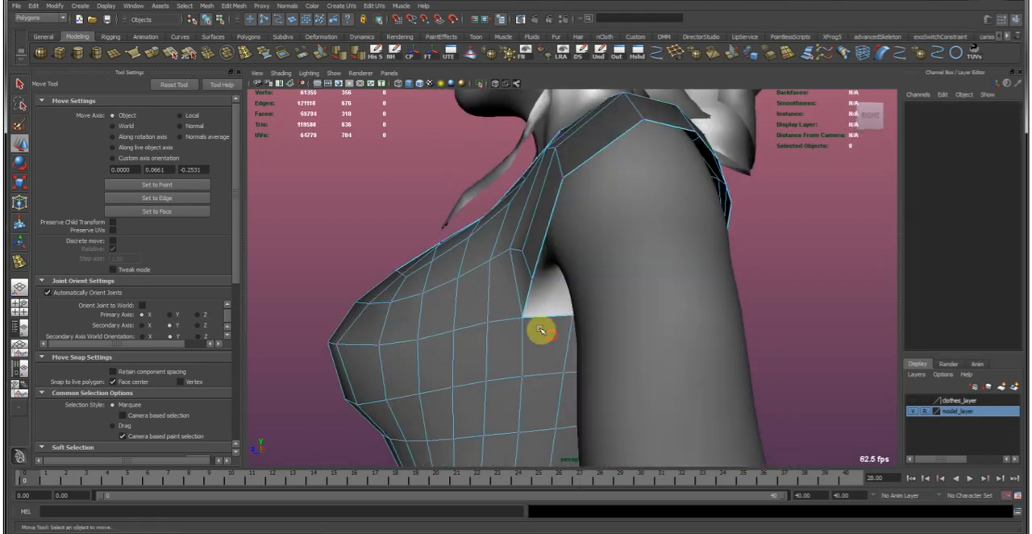
{"action": "left_click", "coordinate": [522, 318]}
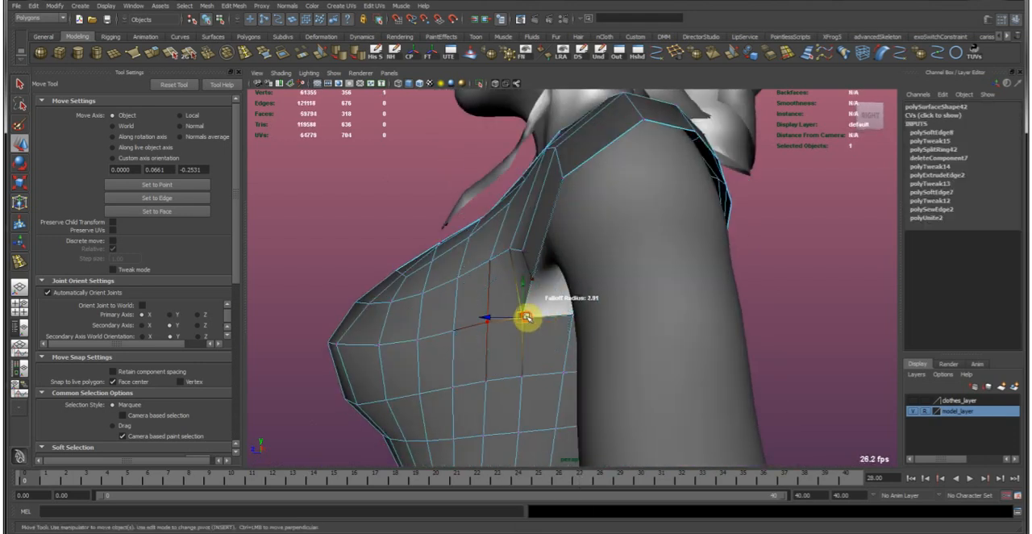
{"action": "left_click_drag", "start_coordinate": [547, 304], "coordinate": [481, 334], "text": "alt"}
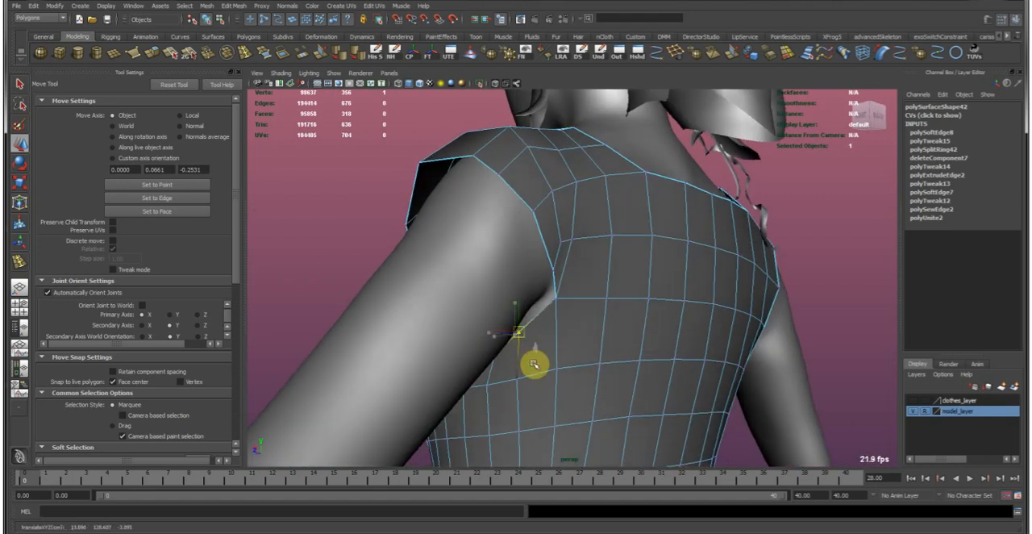
{"action": "right_click_drag", "start_coordinate": [551, 332], "coordinate": [636, 253]}
{"action": "left_click", "coordinate": [394, 217]}
Examine the sleeved garment's silhouette from the back and the front.
{"action": "right_click_drag", "start_coordinate": [699, 277], "coordinate": [544, 209], "text": "alt"}
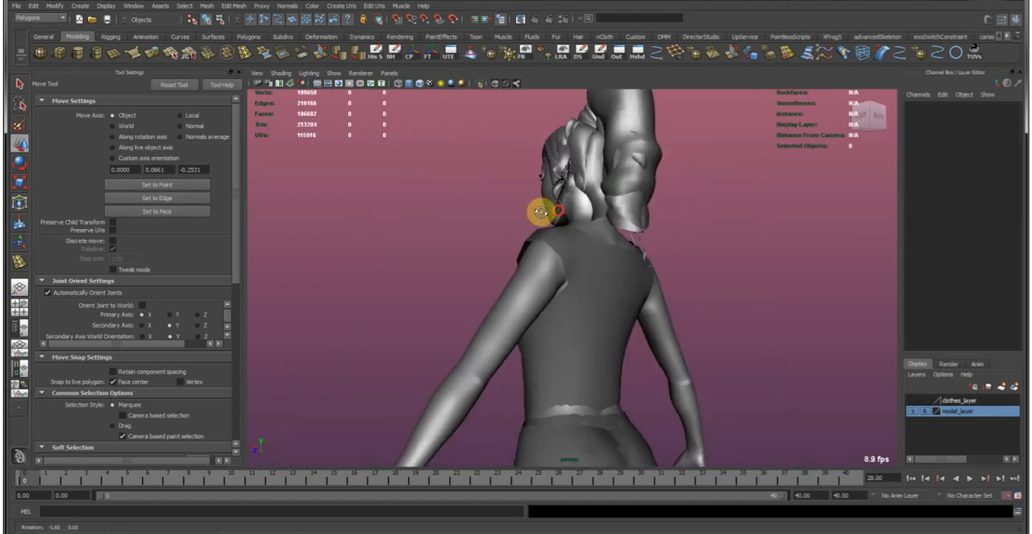
{"action": "left_click_drag", "start_coordinate": [543, 209], "coordinate": [626, 200], "text": "alt"}
{"action": "middle_click_drag", "start_coordinate": [617, 198], "coordinate": [616, 212], "text": "alt"}
{"action": "right_click_drag", "start_coordinate": [616, 212], "coordinate": [657, 274], "text": "alt"}
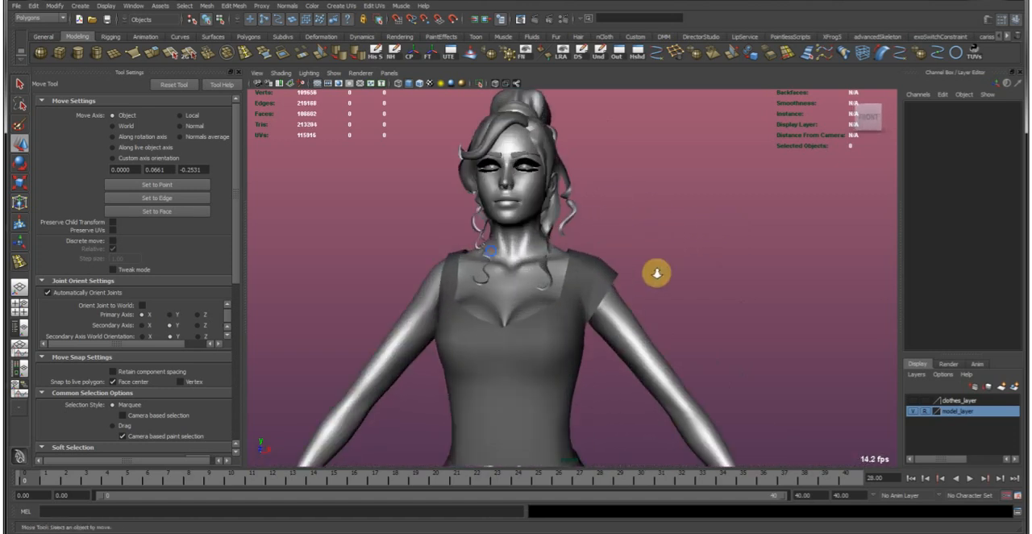
{"action": "left_click_drag", "start_coordinate": [620, 281], "coordinate": [638, 282], "text": "alt"}
{"action": "right_click_drag", "start_coordinate": [637, 282], "coordinate": [580, 273], "text": "alt"}
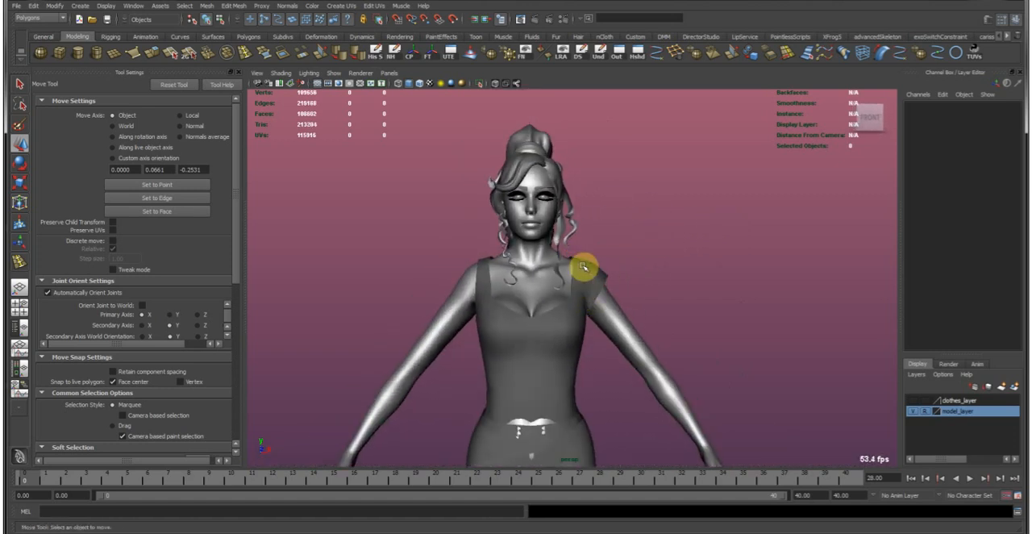
{"action": "middle_click_drag", "start_coordinate": [483, 264], "coordinate": [488, 258], "text": "alt"}
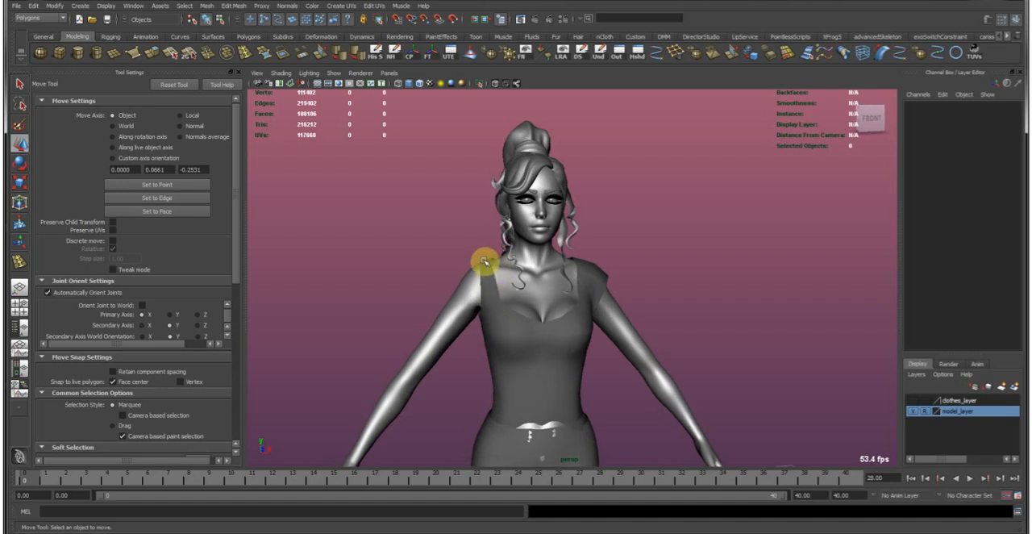
{"action": "left_click_drag", "start_coordinate": [500, 258], "coordinate": [506, 321], "text": "alt"}
Reposition individual vertices at the back of the armhole and on the front of the shoulder to even out the mesh.
{"action": "left_click_drag", "start_coordinate": [447, 263], "coordinate": [406, 276], "text": "alt"}
{"action": "right_click_drag", "start_coordinate": [406, 277], "coordinate": [473, 307], "text": "alt"}
{"action": "left_click_drag", "start_coordinate": [473, 306], "coordinate": [471, 306], "text": "alt"}
{"action": "left_click", "coordinate": [542, 300]}
{"action": "right_click_drag", "start_coordinate": [468, 267], "coordinate": [554, 323], "text": "alt"}
{"action": "right_click_drag", "start_coordinate": [553, 322], "coordinate": [517, 318]}
{"action": "left_click", "coordinate": [540, 329]}
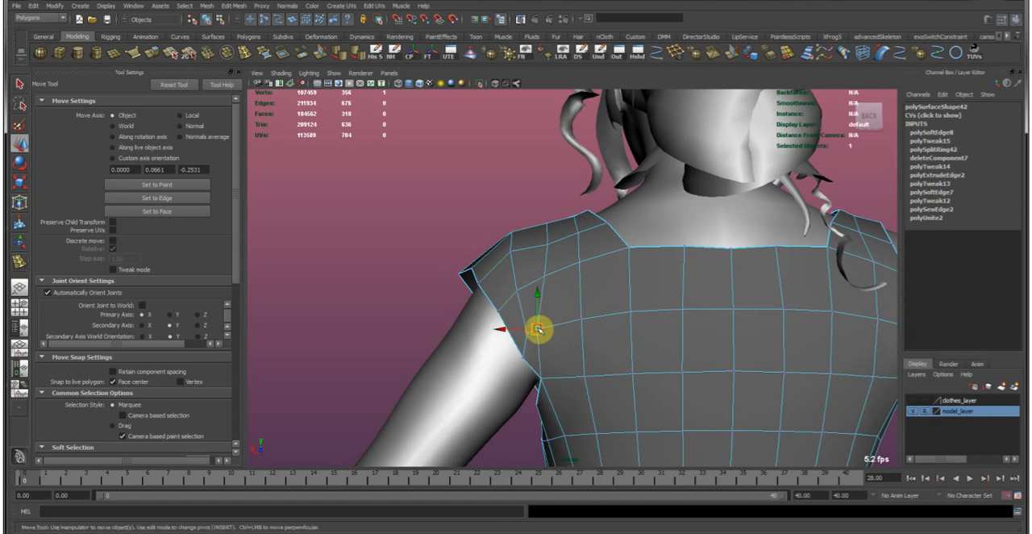
{"action": "left_click_drag", "start_coordinate": [502, 233], "coordinate": [629, 290], "text": "alt"}
{"action": "right_click_drag", "start_coordinate": [629, 290], "coordinate": [639, 295], "text": "alt"}
{"action": "left_click_drag", "start_coordinate": [639, 295], "coordinate": [535, 342], "text": "alt"}
{"action": "left_click", "coordinate": [562, 271]}
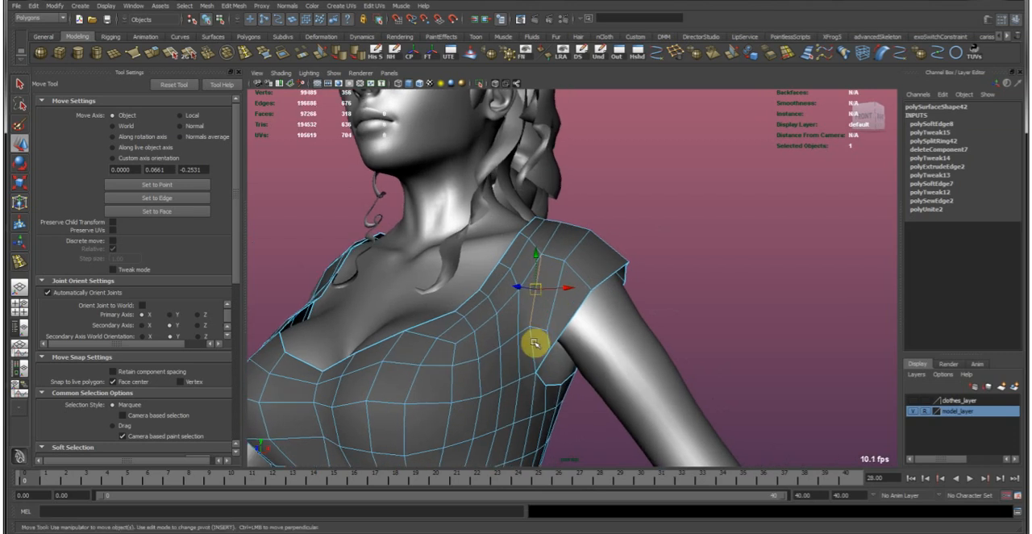
Return the garment to object mode and soften its edges after the shoulder adjustments.
{"action": "right_click_drag", "start_coordinate": [528, 346], "coordinate": [589, 260]}
{"action": "left_click", "coordinate": [346, 54]}
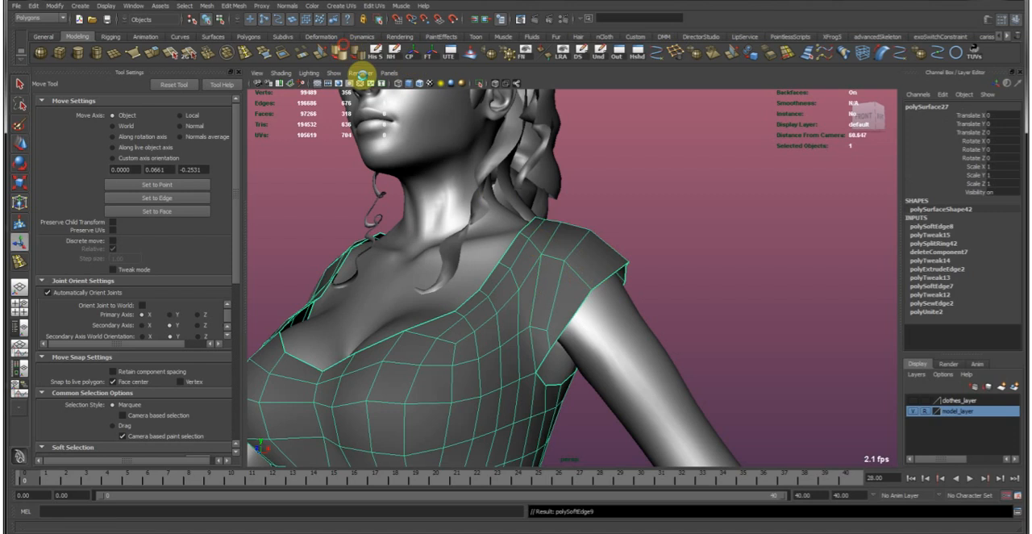
{"action": "left_click", "coordinate": [642, 265]}
{"action": "key", "text": "w"}
{"action": "left_click_drag", "start_coordinate": [581, 293], "coordinate": [645, 299], "text": "alt"}
{"action": "right_click_drag", "start_coordinate": [646, 300], "coordinate": [540, 265], "text": "alt"}
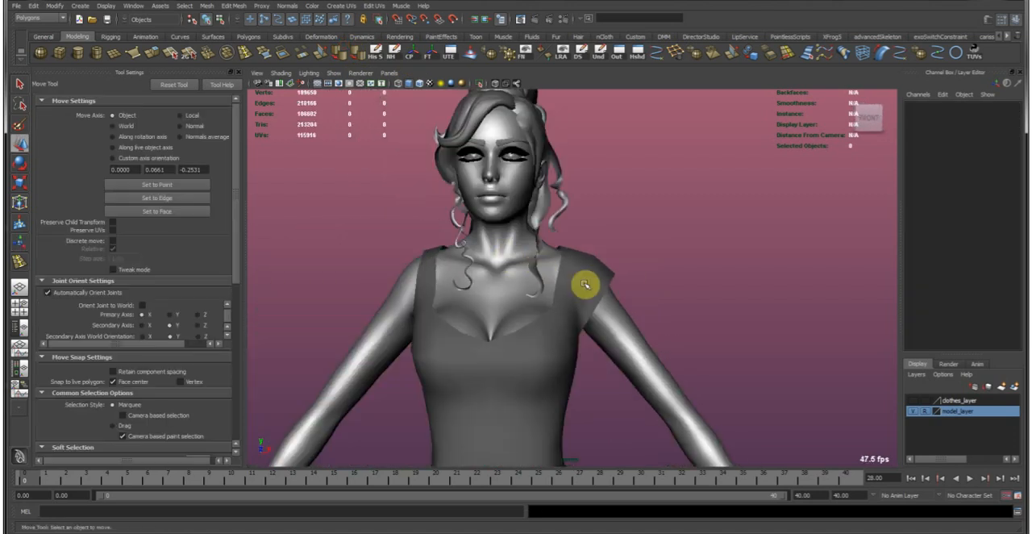
Try to extrude three border edges on one half of the front neckline slightly off the garment surface.
{"action": "right_click_drag", "start_coordinate": [582, 300], "coordinate": [582, 319], "text": "alt"}
{"action": "middle_click_drag", "start_coordinate": [548, 373], "coordinate": [554, 331], "text": "alt"}
{"action": "left_click", "coordinate": [567, 331]}
{"action": "right_click_drag", "start_coordinate": [489, 301], "coordinate": [564, 339], "text": "alt"}
{"action": "right_click_drag", "start_coordinate": [501, 356], "coordinate": [502, 326]}
{"action": "left_click", "coordinate": [484, 336]}
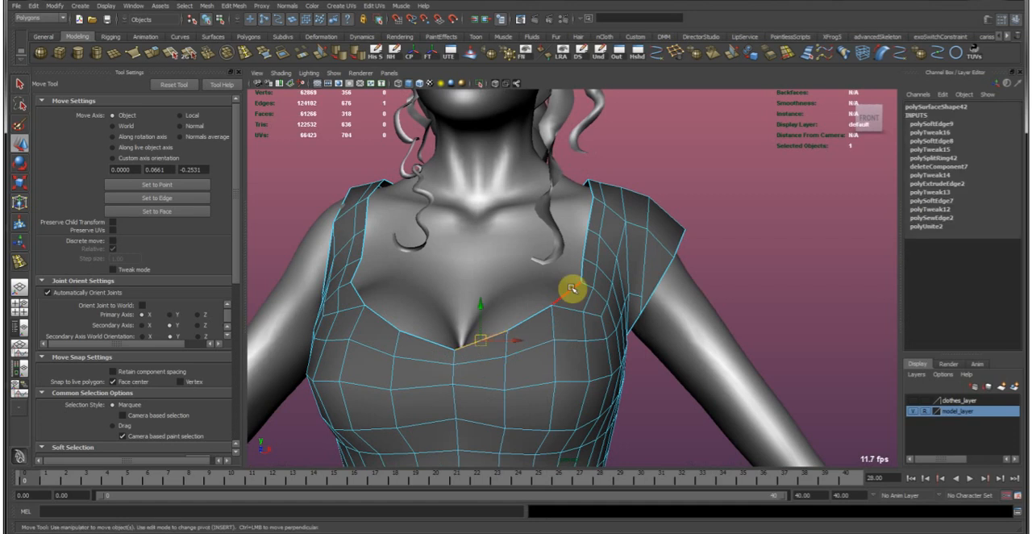
{"action": "right_click_drag", "start_coordinate": [573, 289], "coordinate": [643, 249], "text": "alt"}
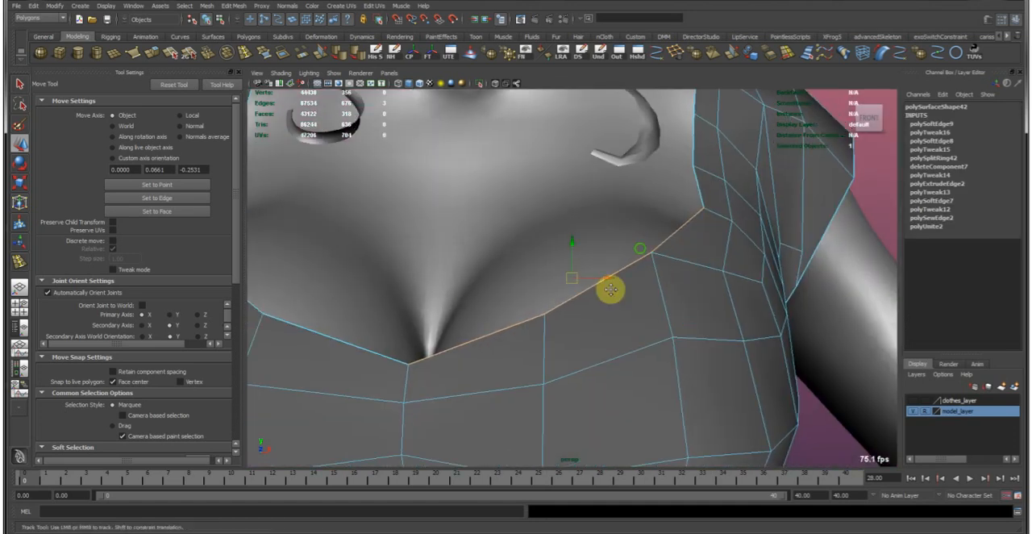
{"action": "left_click_drag", "start_coordinate": [538, 257], "coordinate": [530, 274], "text": "alt"}
{"action": "right_click_drag", "start_coordinate": [530, 275], "coordinate": [504, 276], "text": "alt"}
{"action": "left_click_drag", "start_coordinate": [504, 277], "coordinate": [575, 275], "text": "alt"}
{"action": "middle_click_drag", "start_coordinate": [565, 297], "coordinate": [550, 324], "text": "alt"}
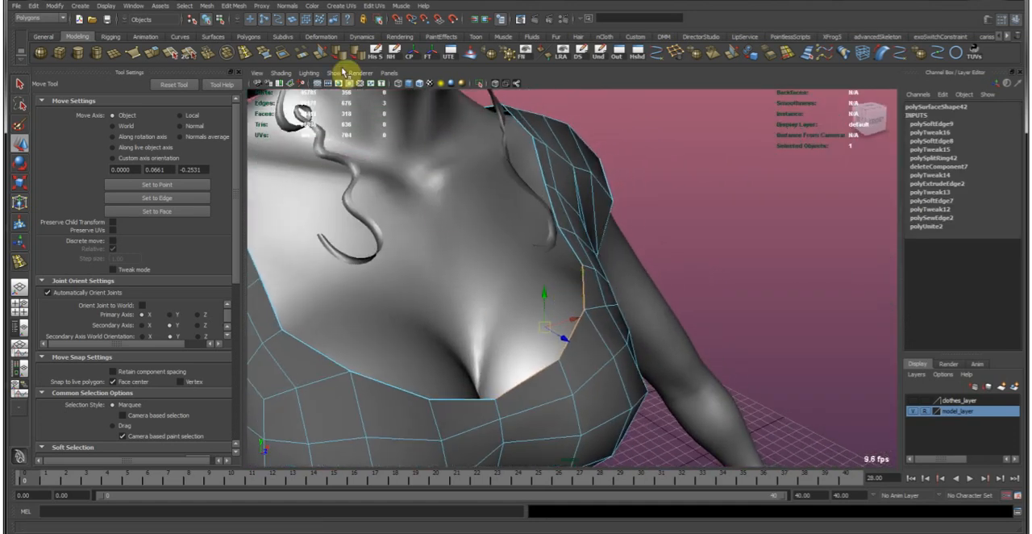
{"action": "left_click", "coordinate": [154, 53]}
{"action": "left_click_drag", "start_coordinate": [463, 328], "coordinate": [618, 403], "text": "alt"}
{"action": "left_click_drag", "start_coordinate": [587, 347], "coordinate": [618, 300], "text": "alt"}
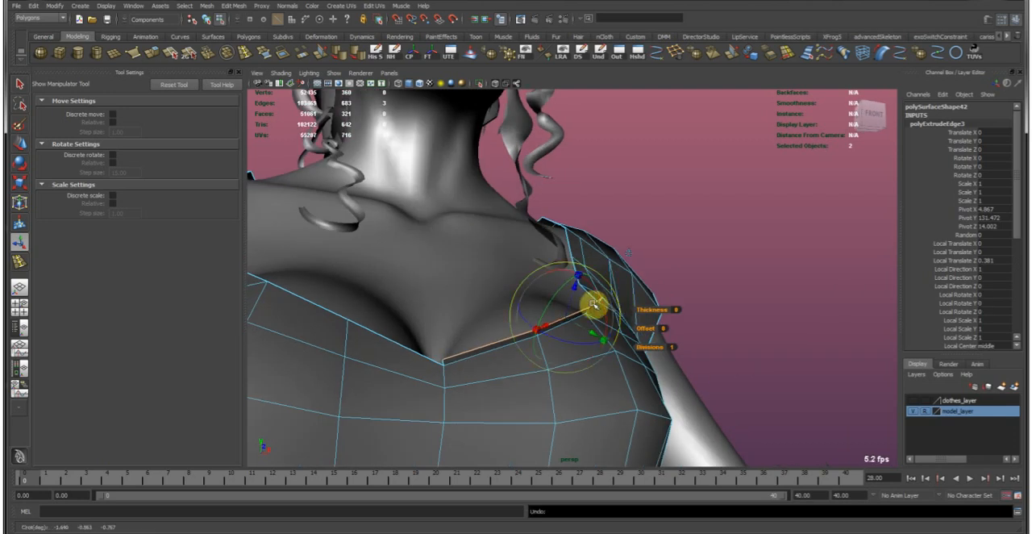
Try a second extrusion of the same neckline edges down over the chest to form a trim band.
{"action": "key", "text": "w"}
{"action": "mouse_move", "coordinate": [562, 317]}
{"action": "left_mouse_down", "text": "alt"}
{"action": "mouse_move", "coordinate": [492, 322]}
{"action": "mouse_move", "coordinate": [555, 350]}
{"action": "mouse_move", "coordinate": [556, 314]}
{"action": "mouse_move", "coordinate": [535, 265]}
{"action": "mouse_move", "coordinate": [558, 309]}
{"action": "left_mouse_up", "text": "alt"}
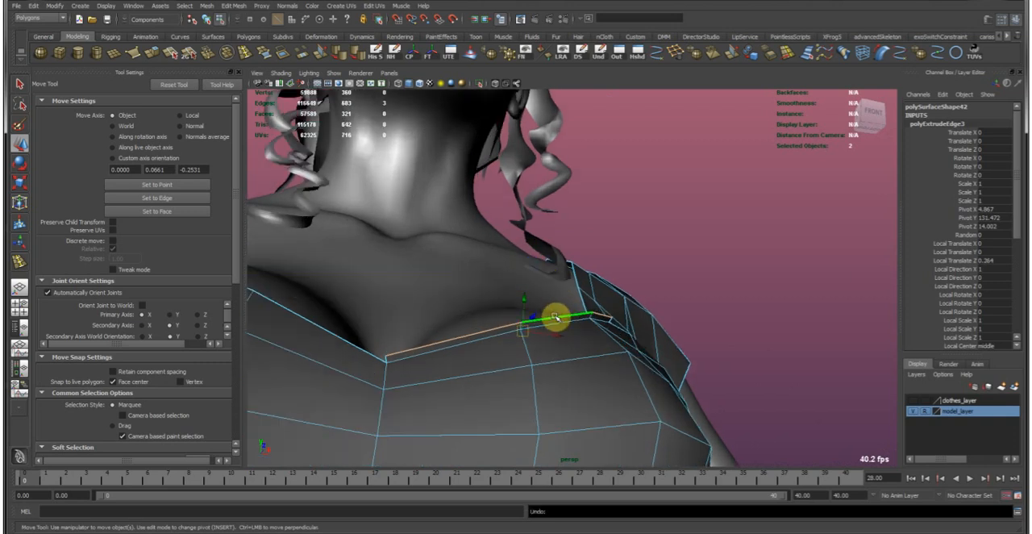
{"action": "key", "text": "ctrl+e"}
{"action": "left_click_drag", "start_coordinate": [556, 317], "coordinate": [577, 346], "text": "alt"}
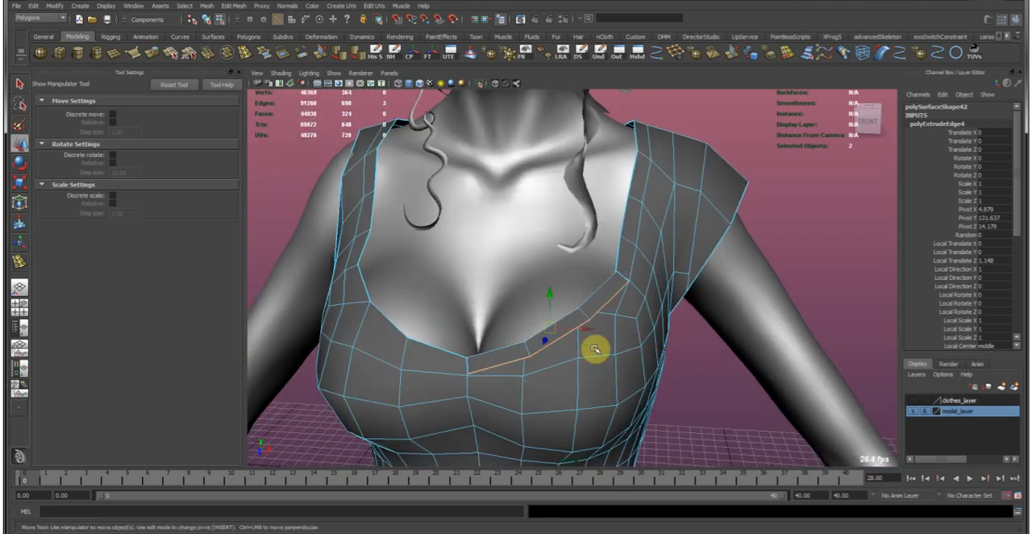
{"action": "key", "text": "w"}
{"action": "right_click_drag", "start_coordinate": [597, 344], "coordinate": [688, 289]}
{"action": "left_click", "coordinate": [700, 383]}
{"action": "right_click_drag", "start_coordinate": [732, 386], "coordinate": [572, 330], "text": "alt"}
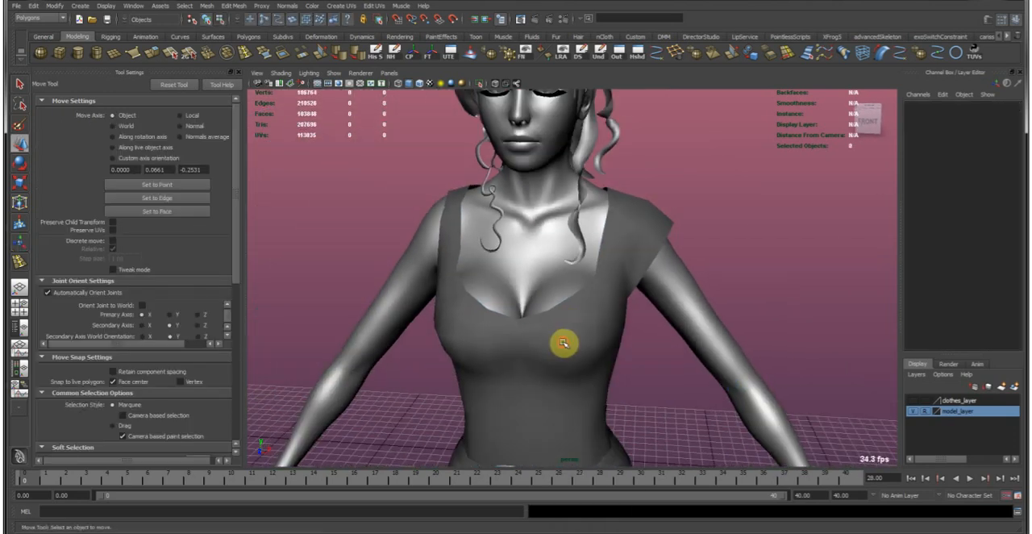
Soften the garment's edges with the partial neckline trim included.
{"action": "left_click", "coordinate": [571, 327]}
{"action": "left_click", "coordinate": [346, 54]}
{"action": "left_click", "coordinate": [333, 228]}
{"action": "key", "text": "w"}
Examine the partial neckline trim from the front and from above the shoulder.
{"action": "right_click_drag", "start_coordinate": [670, 392], "coordinate": [538, 329], "text": "alt"}
{"action": "left_click_drag", "start_coordinate": [538, 329], "coordinate": [504, 313], "text": "alt"}
{"action": "right_click_drag", "start_coordinate": [504, 313], "coordinate": [607, 345], "text": "alt"}
{"action": "left_click_drag", "start_coordinate": [606, 345], "coordinate": [578, 304], "text": "alt"}
{"action": "right_click_drag", "start_coordinate": [499, 298], "coordinate": [643, 290], "text": "alt"}
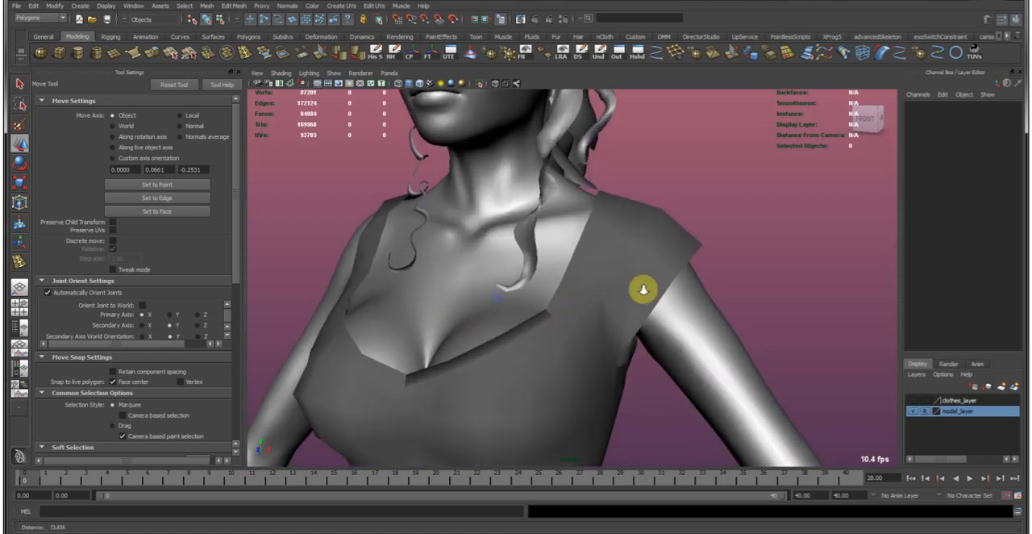
{"action": "left_click_drag", "start_coordinate": [643, 290], "coordinate": [609, 276], "text": "alt"}
{"action": "left_click_drag", "start_coordinate": [650, 166], "coordinate": [712, 233], "text": "alt"}
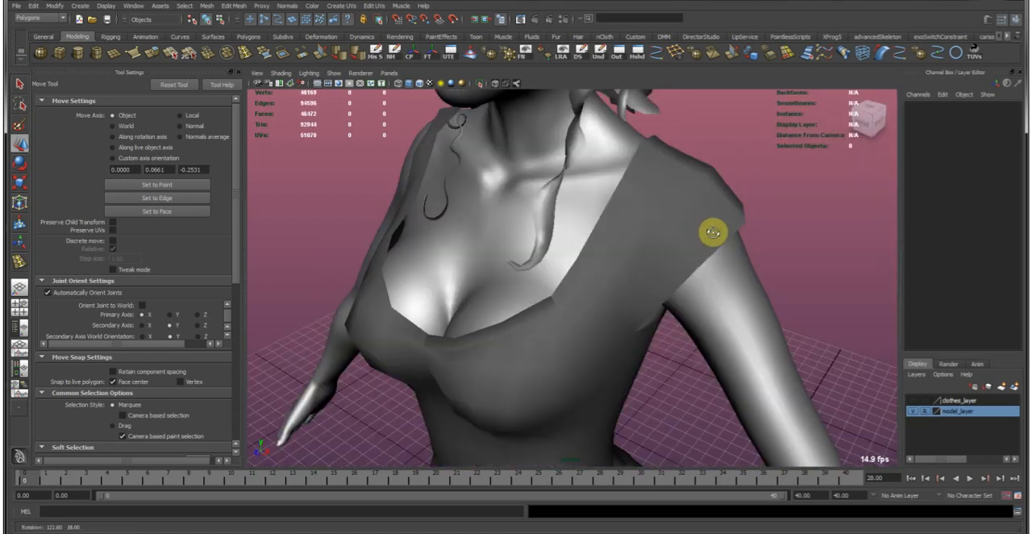
{"action": "left_click", "coordinate": [613, 282]}
{"action": "mouse_move", "coordinate": [620, 299]}
{"action": "left_mouse_down", "text": "alt"}
{"action": "mouse_move", "coordinate": [643, 275]}
{"action": "mouse_move", "coordinate": [615, 279]}
{"action": "mouse_move", "coordinate": [627, 286]}
{"action": "left_mouse_up", "text": "alt"}
Undo the edge softening and both extrusions of the partial neckline trim.
{"action": "key", "text": "z"}
{"action": "key", "text": "z"}
{"action": "key", "text": "z"}
{"action": "key", "text": "z"}
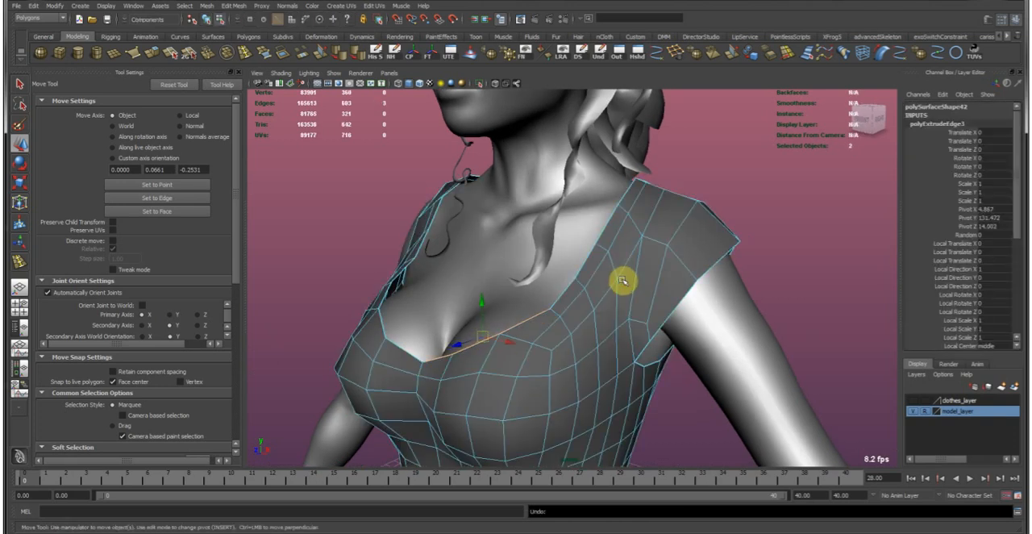
{"action": "key", "text": "z"}
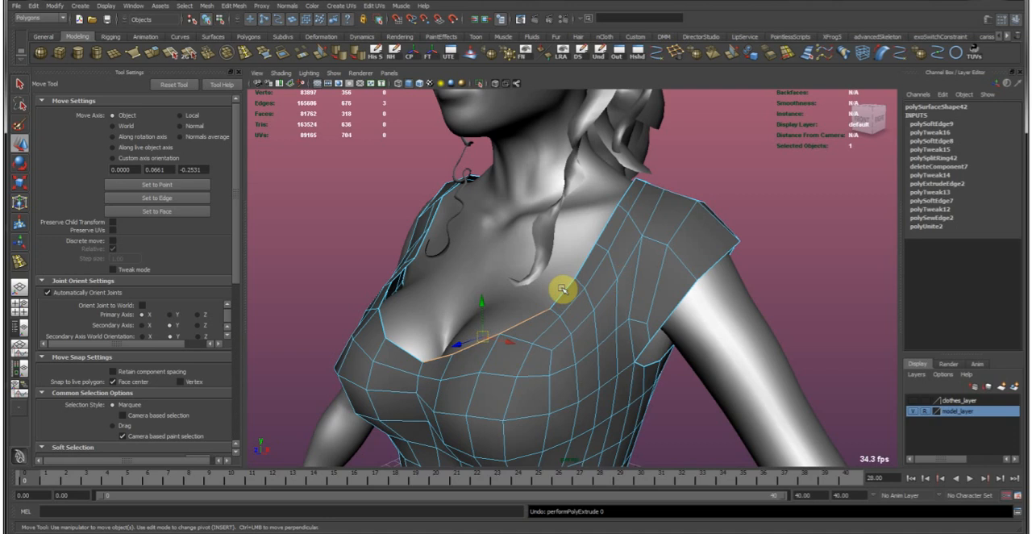
Select the complete border edge loop of the neckline and extrude it outward by about 0.1 in local Z.
{"action": "scroll", "coordinate": [575, 299], "scroll_direction": "down", "scroll_amount": 3}
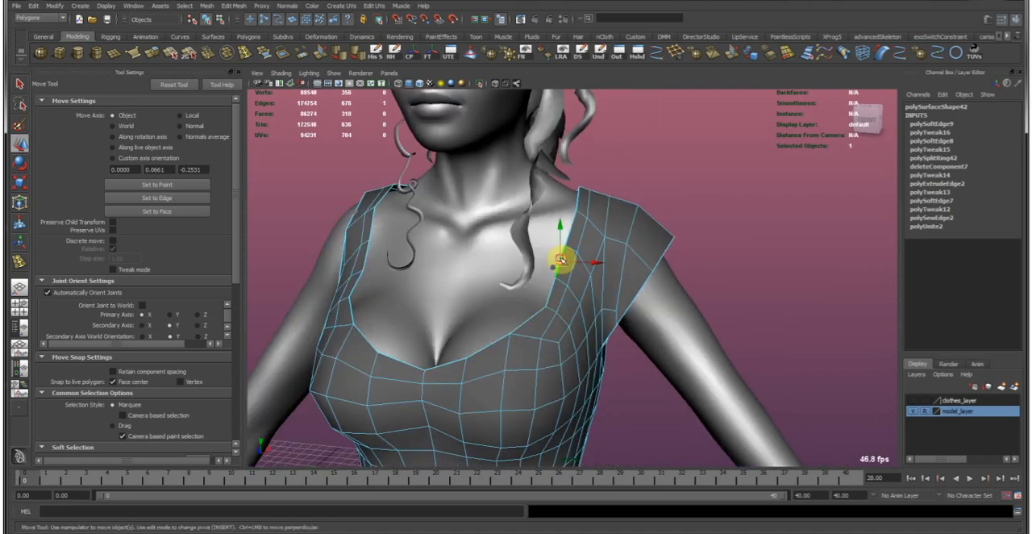
{"action": "middle_click_drag", "start_coordinate": [528, 234], "coordinate": [539, 240], "text": "alt"}
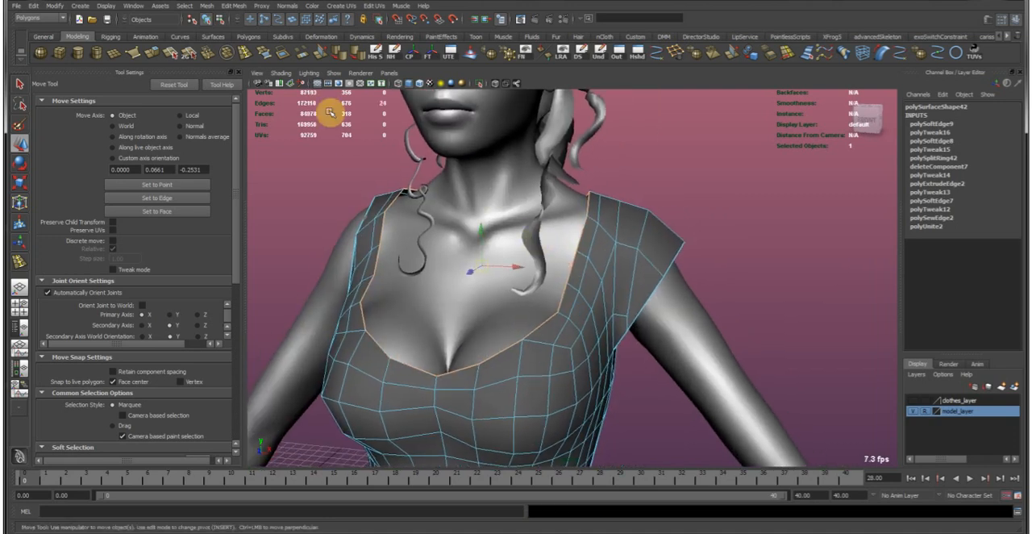
{"action": "left_click", "coordinate": [162, 54]}
{"action": "left_click_drag", "start_coordinate": [296, 353], "coordinate": [374, 222], "text": "alt"}
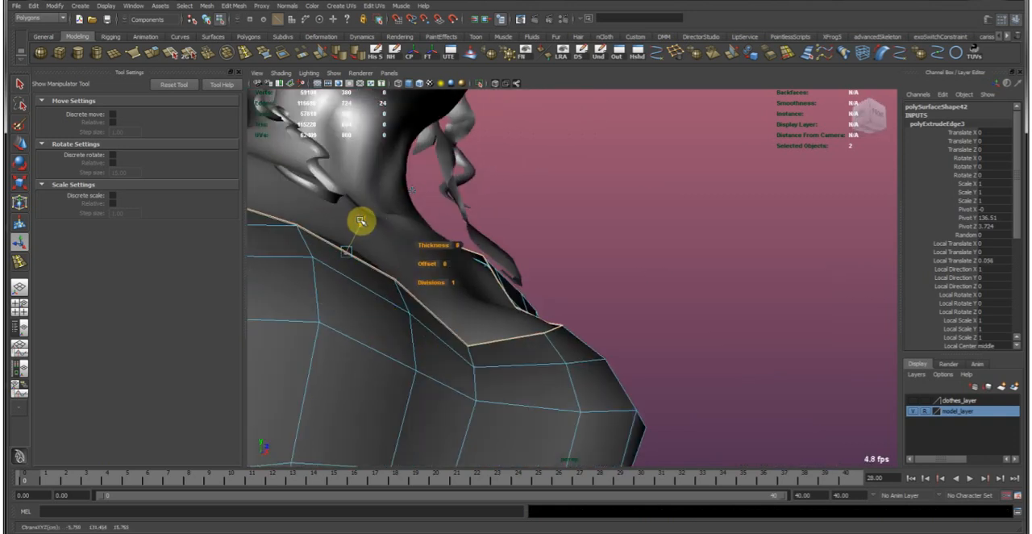
Extrude the neckline loop again, back over the garment surface, to form a trim band about 1.2 wide.
{"action": "key", "text": "g"}
{"action": "left_click_drag", "start_coordinate": [500, 257], "coordinate": [364, 362], "text": "alt"}
{"action": "middle_click_drag", "start_coordinate": [364, 362], "coordinate": [431, 319], "text": "alt"}
{"action": "right_click_drag", "start_coordinate": [427, 322], "coordinate": [414, 340], "text": "alt"}
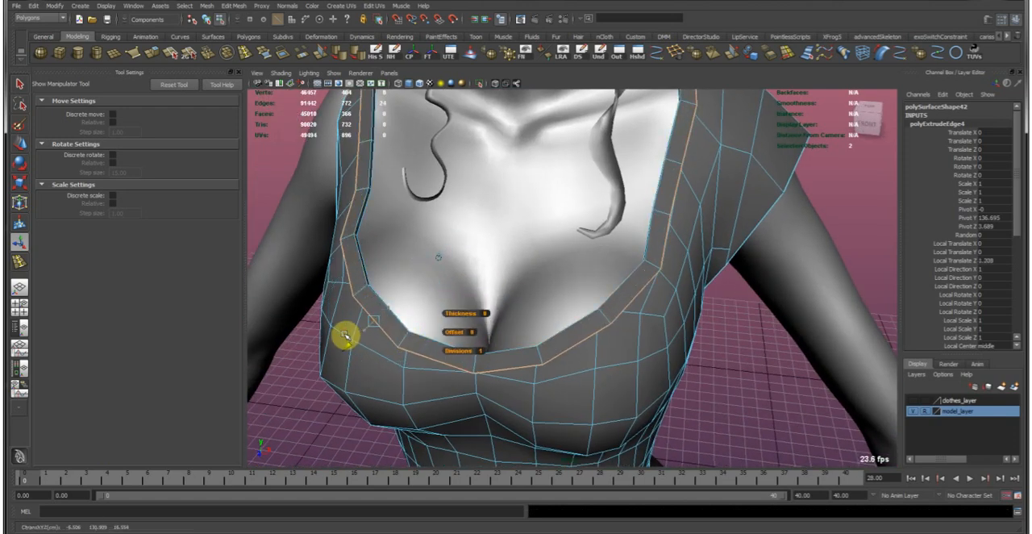
{"action": "middle_click_drag", "start_coordinate": [387, 279], "coordinate": [457, 327], "text": "alt"}
Narrow the neckline trim band to a local Z extrusion of about 0.8, checking it all around.
{"action": "right_click_drag", "start_coordinate": [583, 278], "coordinate": [564, 231], "text": "alt"}
{"action": "left_click_drag", "start_coordinate": [564, 230], "coordinate": [642, 208], "text": "alt"}
{"action": "right_click_drag", "start_coordinate": [643, 207], "coordinate": [621, 224], "text": "alt"}
{"action": "left_click_drag", "start_coordinate": [621, 224], "coordinate": [583, 198], "text": "alt"}
{"action": "right_click_drag", "start_coordinate": [583, 198], "coordinate": [589, 262], "text": "alt"}
{"action": "left_click_drag", "start_coordinate": [589, 262], "coordinate": [546, 288], "text": "alt"}
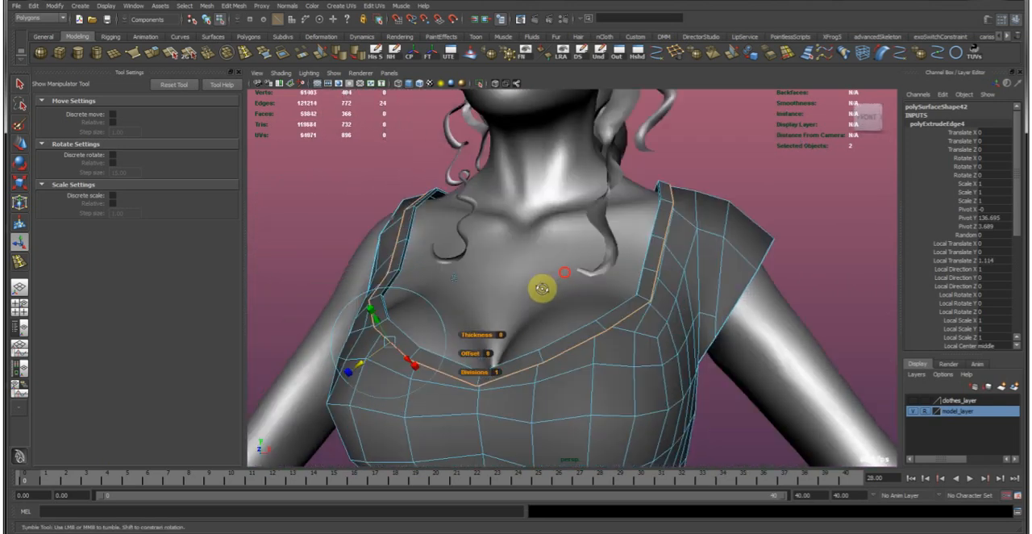
{"action": "middle_click_drag", "start_coordinate": [541, 288], "coordinate": [537, 292]}
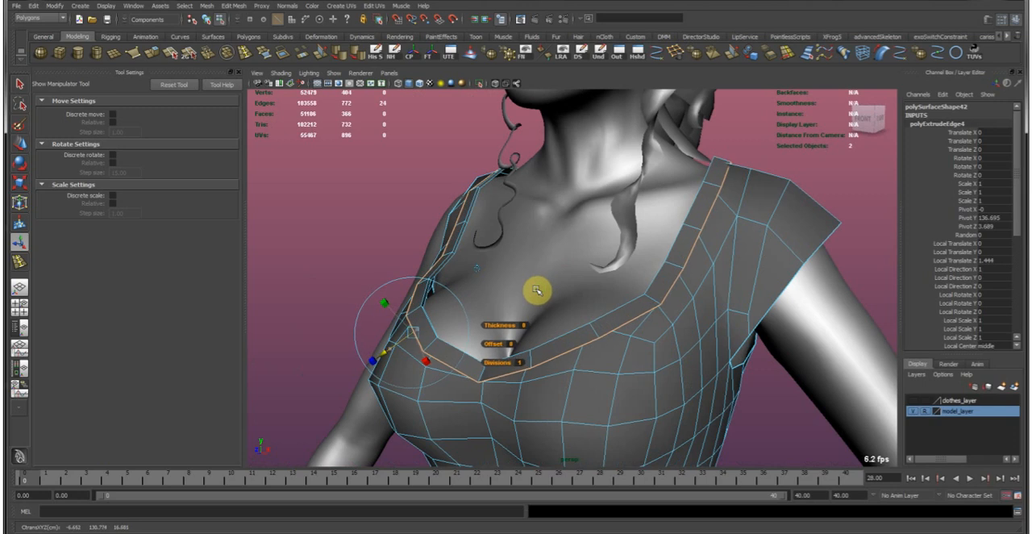
{"action": "left_click_drag", "start_coordinate": [556, 269], "coordinate": [606, 260], "text": "alt"}
{"action": "middle_click_drag", "start_coordinate": [602, 249], "coordinate": [601, 237]}
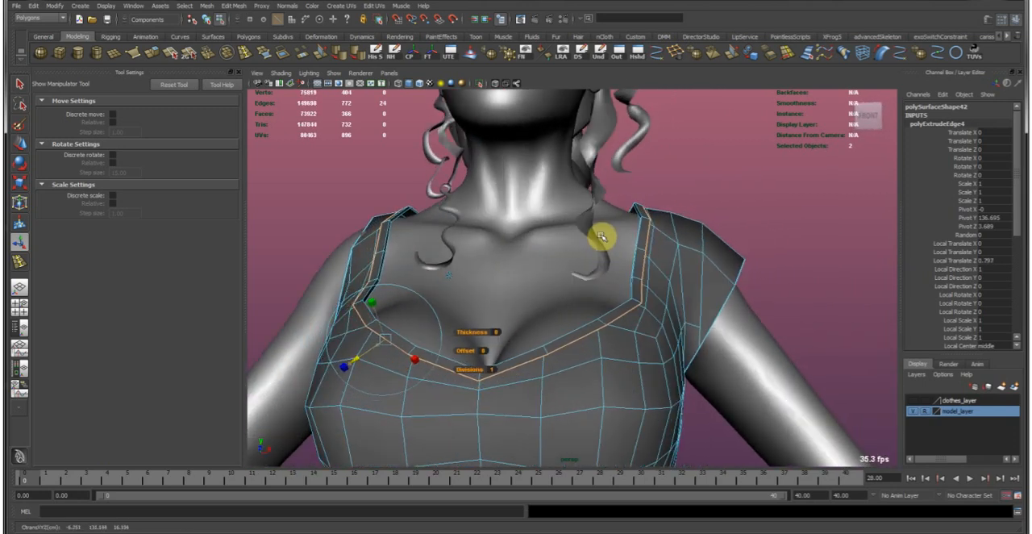
{"action": "left_click_drag", "start_coordinate": [603, 239], "coordinate": [621, 245], "text": "alt"}
Return the garment to object mode and soften its edges with the full neckline trim included.
{"action": "key", "text": "w"}
{"action": "right_click_drag", "start_coordinate": [638, 242], "coordinate": [666, 207]}
{"action": "left_click", "coordinate": [692, 204]}
{"action": "left_click", "coordinate": [805, 208]}
{"action": "left_click_drag", "start_coordinate": [666, 207], "coordinate": [706, 195], "text": "alt"}
{"action": "left_click", "coordinate": [650, 244]}
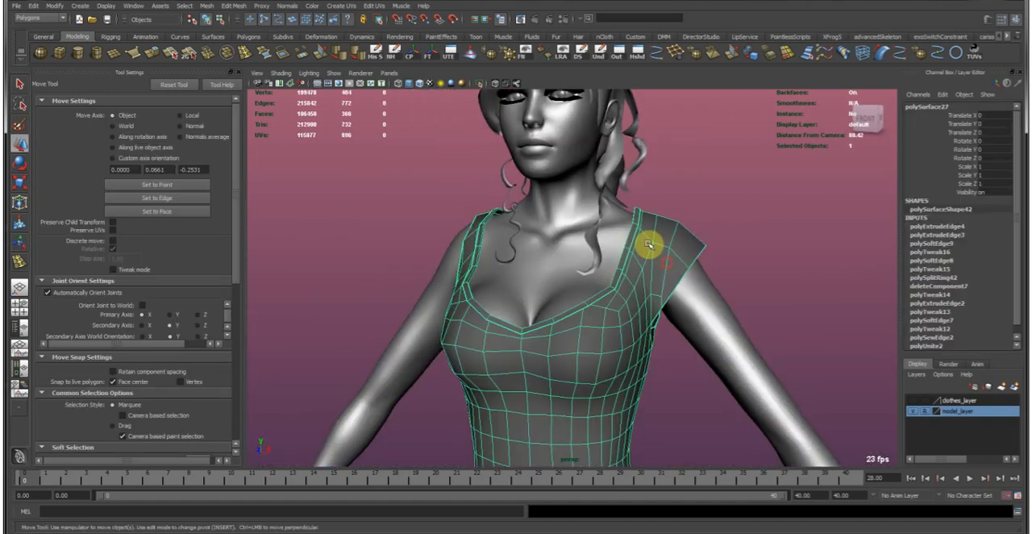
{"action": "left_click", "coordinate": [360, 53]}
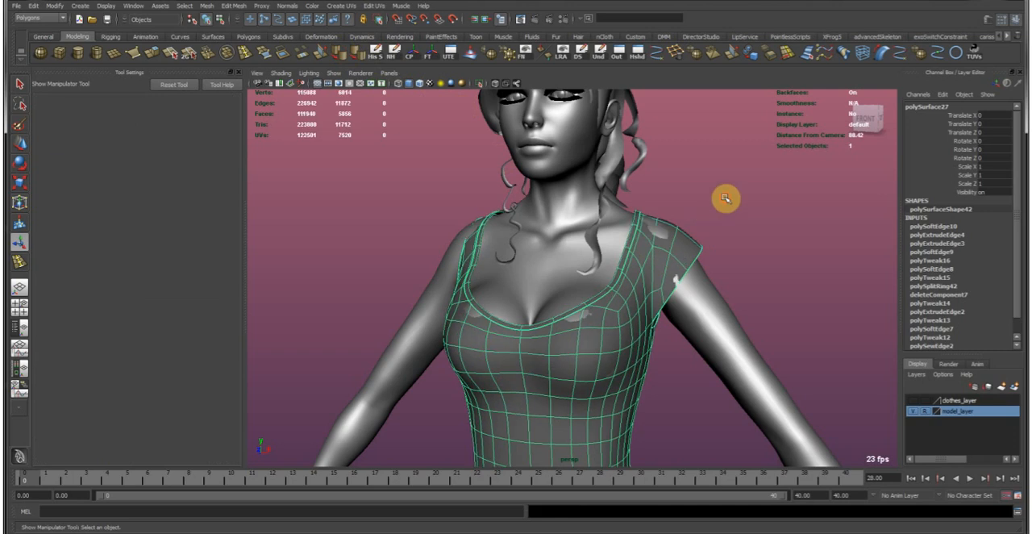
{"action": "key", "text": "w"}
{"action": "left_click", "coordinate": [726, 254]}
Examine the trimmed garment on the whole figure, and select it for further editing.
{"action": "left_click_drag", "start_coordinate": [726, 254], "coordinate": [533, 263], "text": "alt"}
{"action": "left_click_drag", "start_coordinate": [627, 254], "coordinate": [559, 272], "text": "alt"}
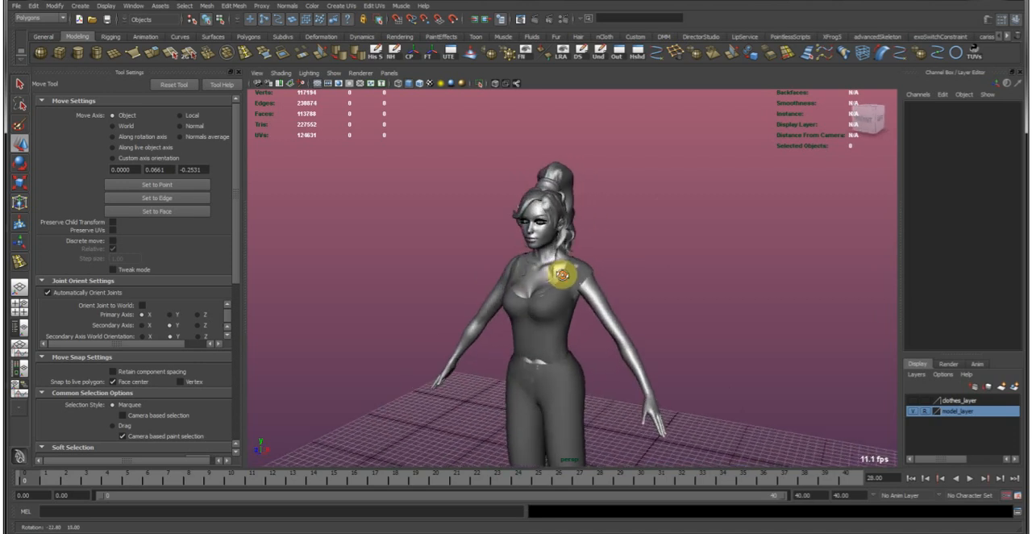
{"action": "right_click_drag", "start_coordinate": [559, 271], "coordinate": [715, 285], "text": "alt"}
{"action": "left_click_drag", "start_coordinate": [714, 285], "coordinate": [521, 332], "text": "alt"}
{"action": "left_click", "coordinate": [524, 332]}
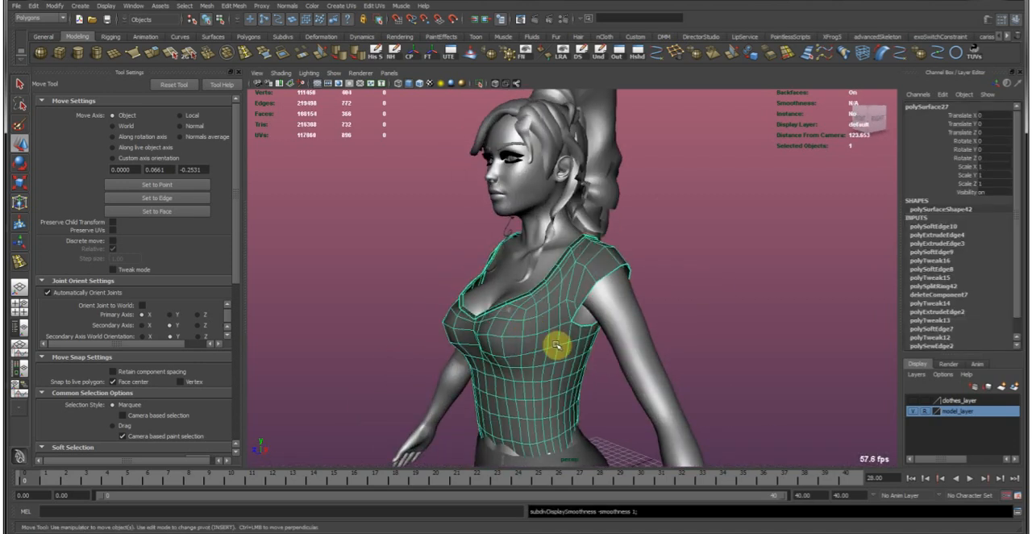
Delete the faces of the garment's sleeveless half and clear the construction history of the remaining sleeved half.
{"action": "left_click", "coordinate": [617, 390]}
{"action": "left_click", "coordinate": [560, 352]}
{"action": "left_click_drag", "start_coordinate": [606, 339], "coordinate": [631, 329], "text": "alt"}
{"action": "right_click_drag", "start_coordinate": [630, 329], "coordinate": [500, 309], "text": "alt"}
{"action": "left_click_drag", "start_coordinate": [500, 309], "coordinate": [599, 296], "text": "alt"}
{"action": "left_click_drag", "start_coordinate": [582, 330], "coordinate": [561, 275], "text": "alt"}
{"action": "scroll", "coordinate": [565, 278], "scroll_direction": "down", "scroll_amount": 3}
{"action": "right_click_drag", "start_coordinate": [593, 282], "coordinate": [596, 302]}
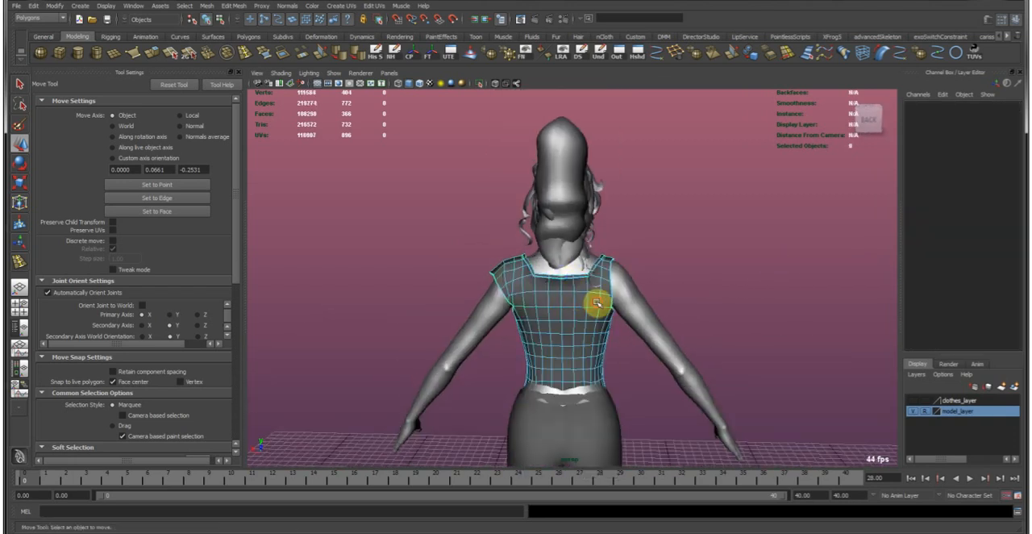
{"action": "left_click_drag", "start_coordinate": [596, 303], "coordinate": [586, 268], "text": "alt"}
{"action": "left_click_drag", "start_coordinate": [709, 453], "coordinate": [709, 453]}
{"action": "left_click_drag", "start_coordinate": [609, 317], "coordinate": [464, 311], "text": "alt"}
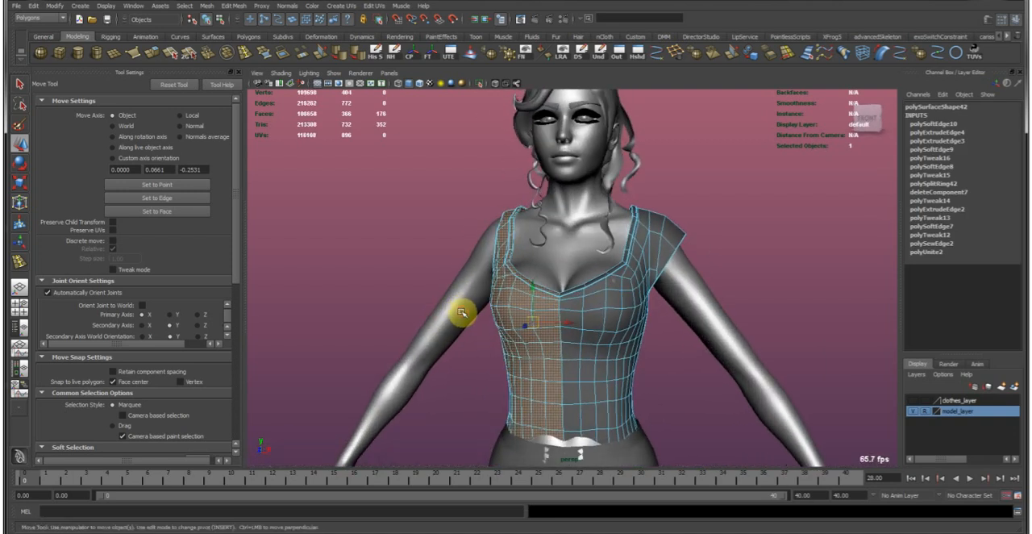
{"action": "key", "text": "Delete"}
{"action": "key", "text": "F8"}
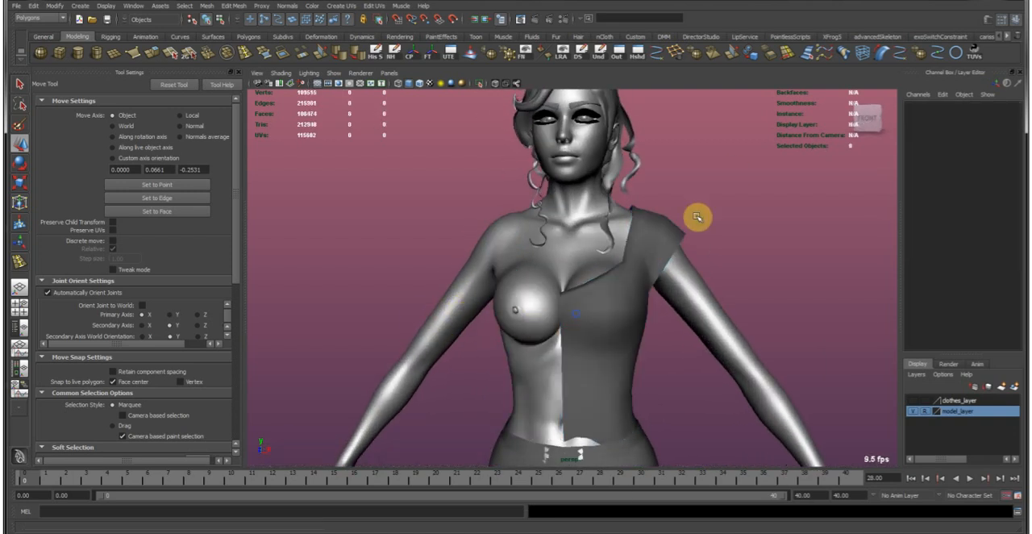
{"action": "left_click", "coordinate": [655, 236]}
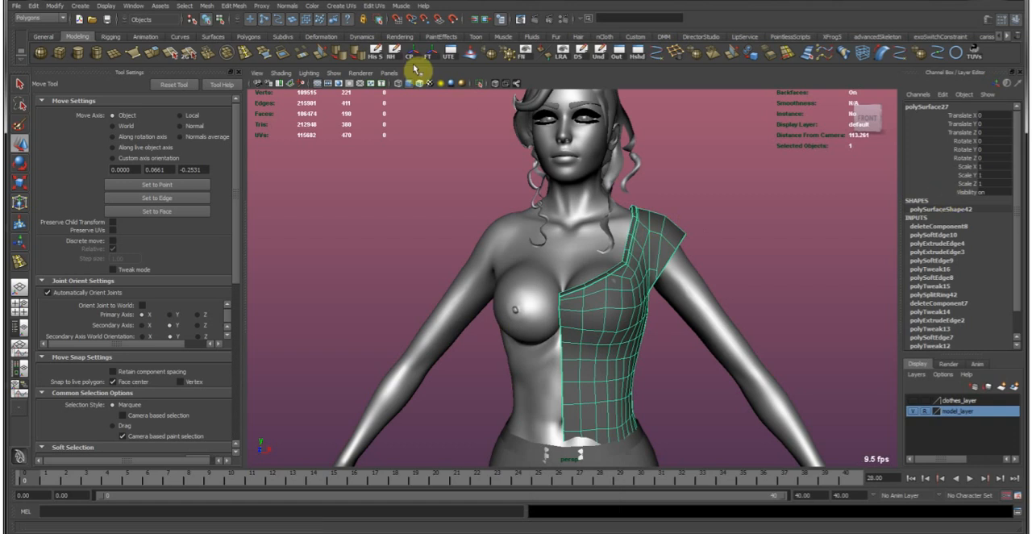
{"action": "left_click", "coordinate": [376, 51]}
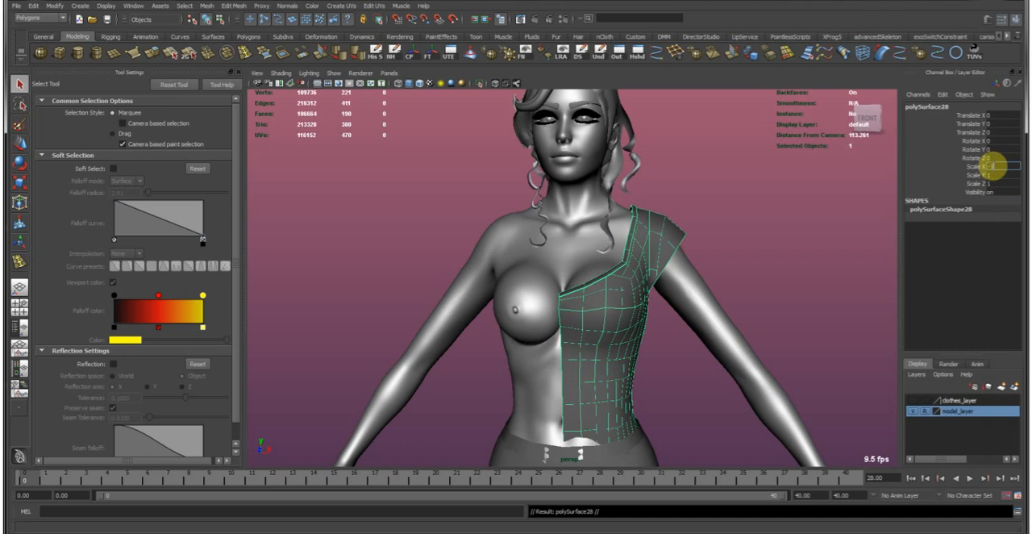
Mirror a duplicate of the sleeved garment half across the body with a Scale X of -1.
{"action": "key", "text": "Return"}
{"action": "left_click", "coordinate": [702, 272]}
{"action": "key", "text": "w"}
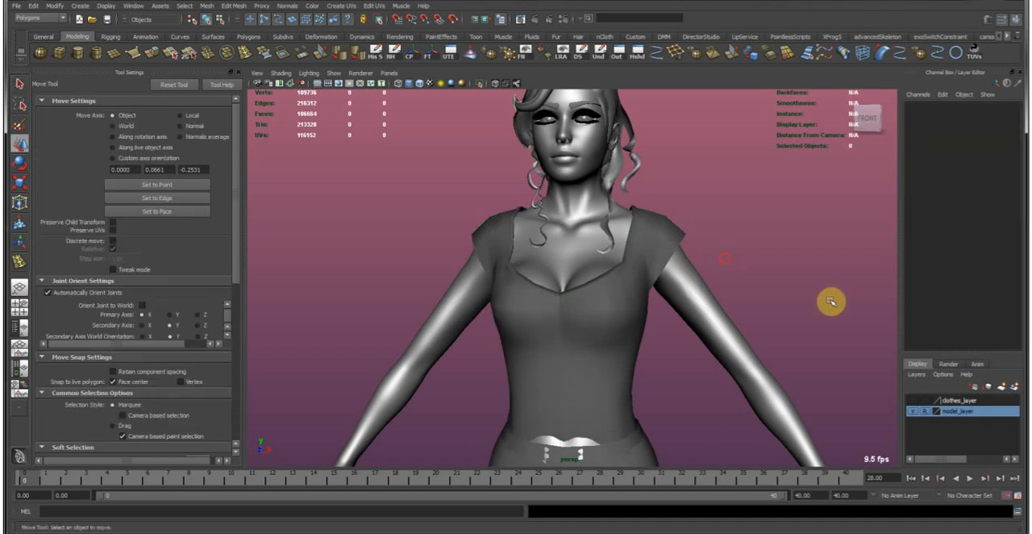
Examine the mirrored garment on the figure from the front, sides and back.
{"action": "right_click_drag", "start_coordinate": [831, 302], "coordinate": [721, 261], "text": "alt"}
{"action": "left_click_drag", "start_coordinate": [790, 260], "coordinate": [728, 260], "text": "alt"}
{"action": "right_click_drag", "start_coordinate": [766, 307], "coordinate": [573, 267], "text": "alt"}
{"action": "left_click_drag", "start_coordinate": [573, 267], "coordinate": [820, 259], "text": "alt"}
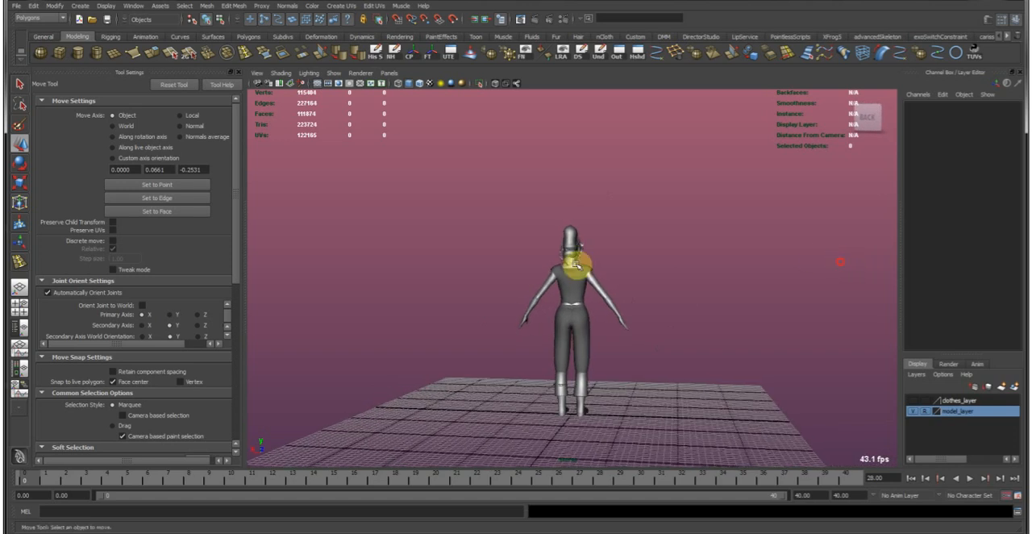
{"action": "right_click_drag", "start_coordinate": [461, 270], "coordinate": [769, 314], "text": "alt"}
{"action": "left_click_drag", "start_coordinate": [690, 302], "coordinate": [475, 300], "text": "alt"}
{"action": "right_click_drag", "start_coordinate": [562, 314], "coordinate": [647, 290], "text": "alt"}
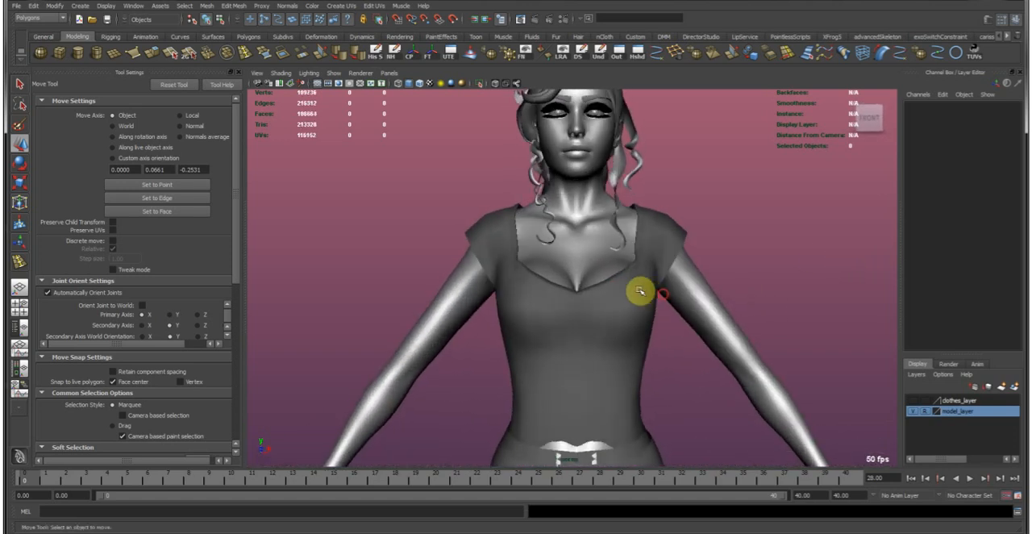
Compare the two garment halves and delete the mirrored copy.
{"action": "left_click", "coordinate": [647, 291]}
{"action": "left_click_drag", "start_coordinate": [703, 299], "coordinate": [517, 336], "text": "alt"}
{"action": "left_click", "coordinate": [518, 335], "text": "shift"}
{"action": "middle_click_drag", "start_coordinate": [562, 339], "coordinate": [527, 242], "text": "alt"}
{"action": "mouse_move", "coordinate": [527, 242]}
{"action": "right_mouse_down", "text": "alt"}
{"action": "mouse_move", "coordinate": [539, 255]}
{"action": "mouse_move", "coordinate": [524, 259]}
{"action": "right_mouse_up", "text": "alt"}
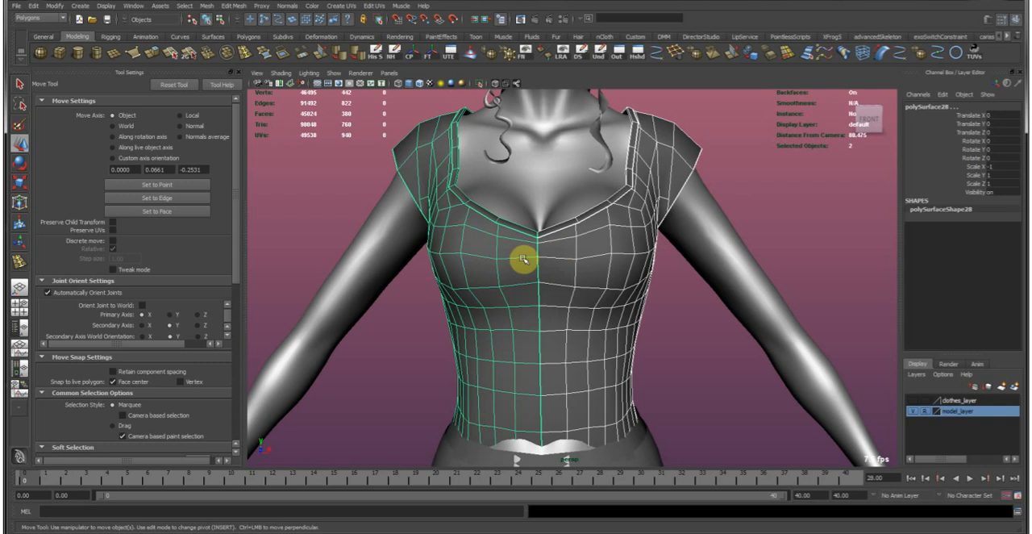
{"action": "left_click", "coordinate": [572, 292], "text": "shift"}
{"action": "key", "text": "Delete"}
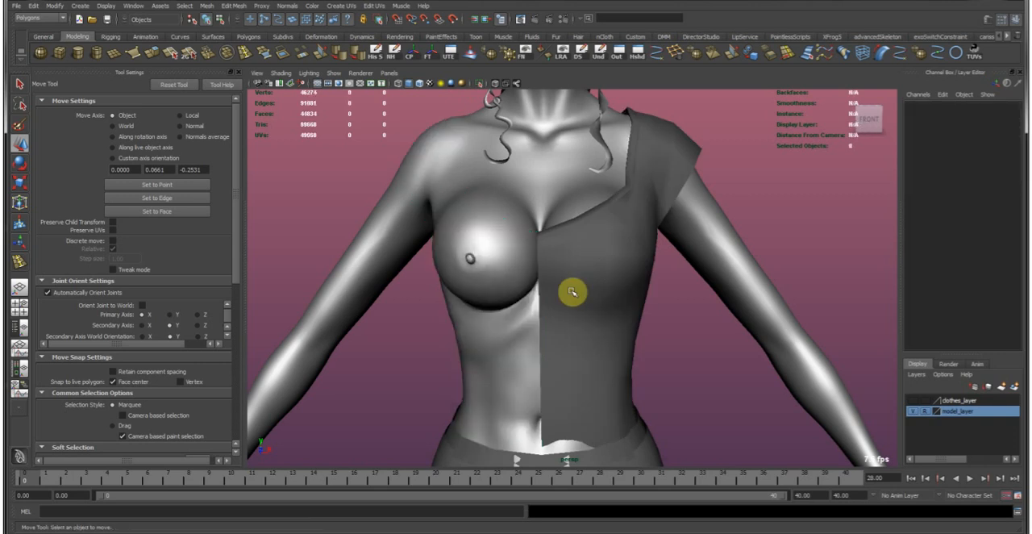
Duplicate the remaining sleeved garment half and set the copy's Scale X to -1 to complete the garment.
{"action": "left_click", "coordinate": [572, 292]}
{"action": "left_click_drag", "start_coordinate": [637, 219], "coordinate": [609, 235], "text": "alt"}
{"action": "key", "text": "ctrl+d"}
{"action": "left_click", "coordinate": [990, 166]}
{"action": "key", "text": "Return"}
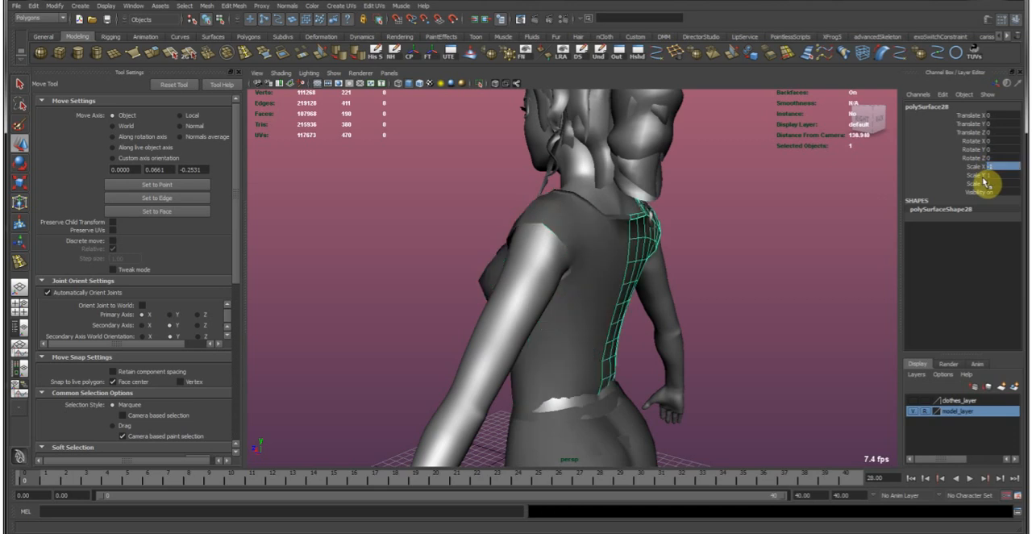
{"action": "left_click", "coordinate": [868, 198]}
Examine the completed garment from several angles and inspect its neckline with wireframe displayed over the shading.
{"action": "left_click_drag", "start_coordinate": [624, 274], "coordinate": [493, 344], "text": "alt"}
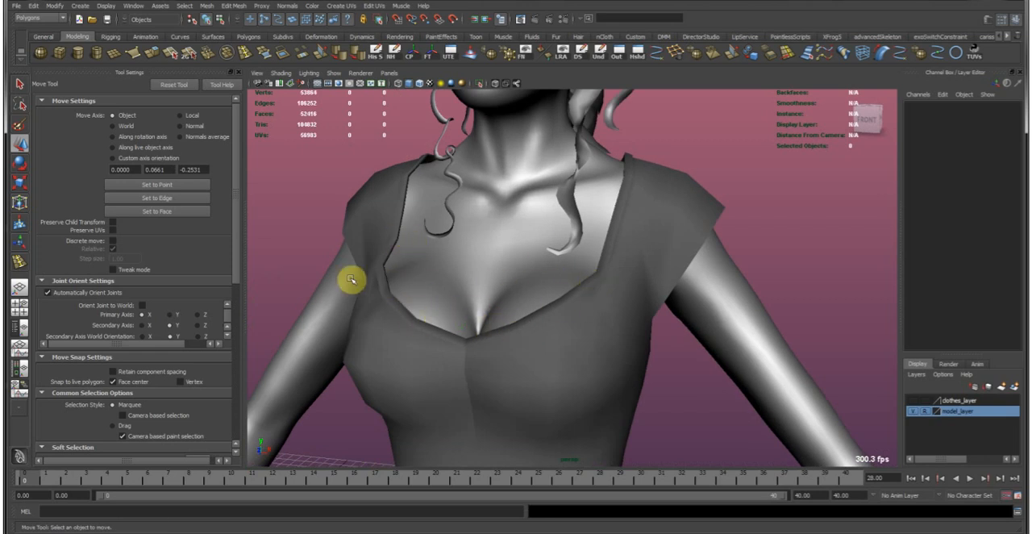
{"action": "left_click_drag", "start_coordinate": [404, 285], "coordinate": [414, 316], "text": "alt"}
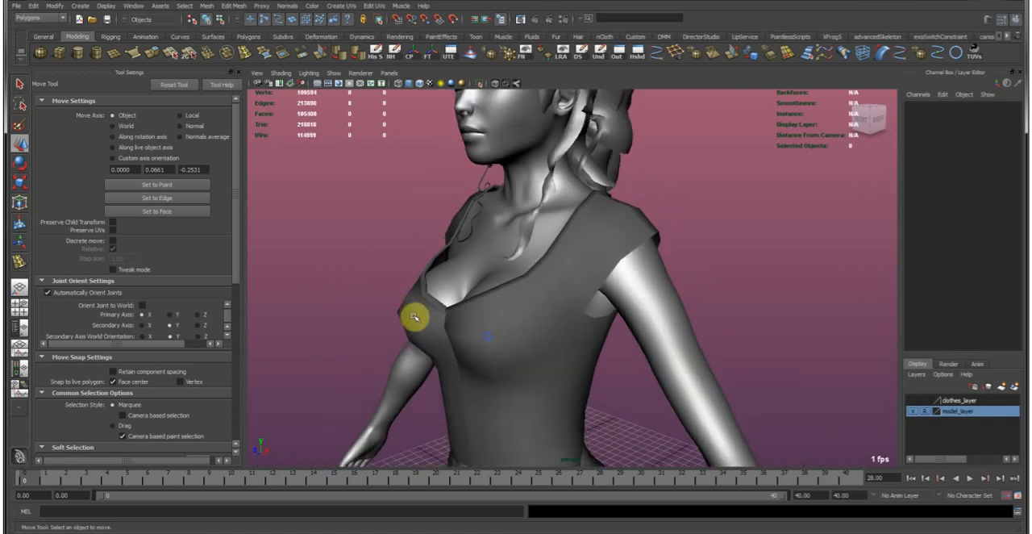
{"action": "left_click_drag", "start_coordinate": [537, 314], "coordinate": [503, 313], "text": "alt"}
{"action": "left_click_drag", "start_coordinate": [616, 306], "coordinate": [590, 305], "text": "alt"}
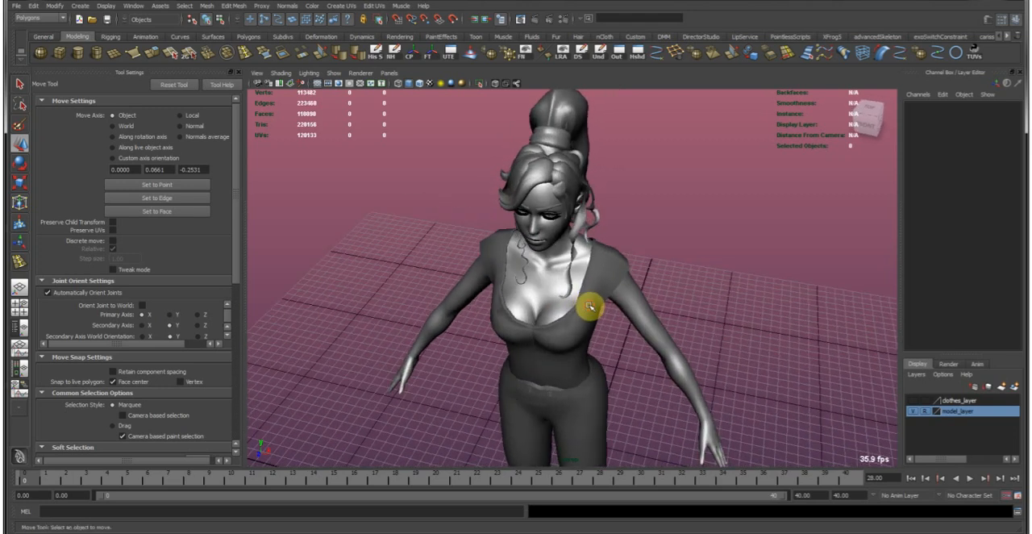
{"action": "scroll", "coordinate": [557, 104], "scroll_direction": "up", "scroll_amount": 4}
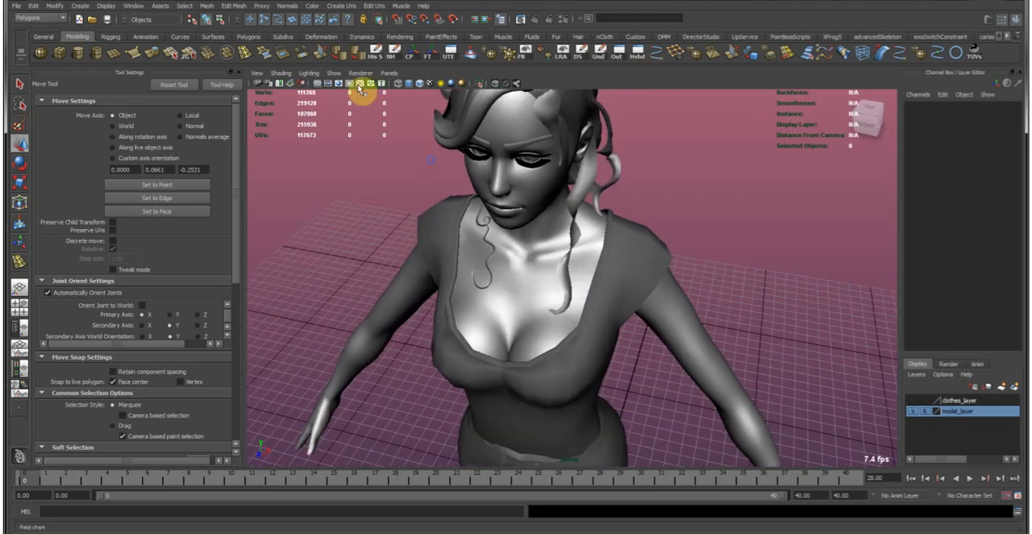
{"action": "left_click", "coordinate": [421, 86]}
{"action": "mouse_move", "coordinate": [537, 269]}
{"action": "left_mouse_down", "text": "alt"}
{"action": "mouse_move", "coordinate": [618, 246]}
{"action": "mouse_move", "coordinate": [610, 310]}
{"action": "mouse_move", "coordinate": [564, 341]}
{"action": "mouse_move", "coordinate": [537, 276]}
{"action": "mouse_move", "coordinate": [663, 219]}
{"action": "left_mouse_up", "text": "alt"}
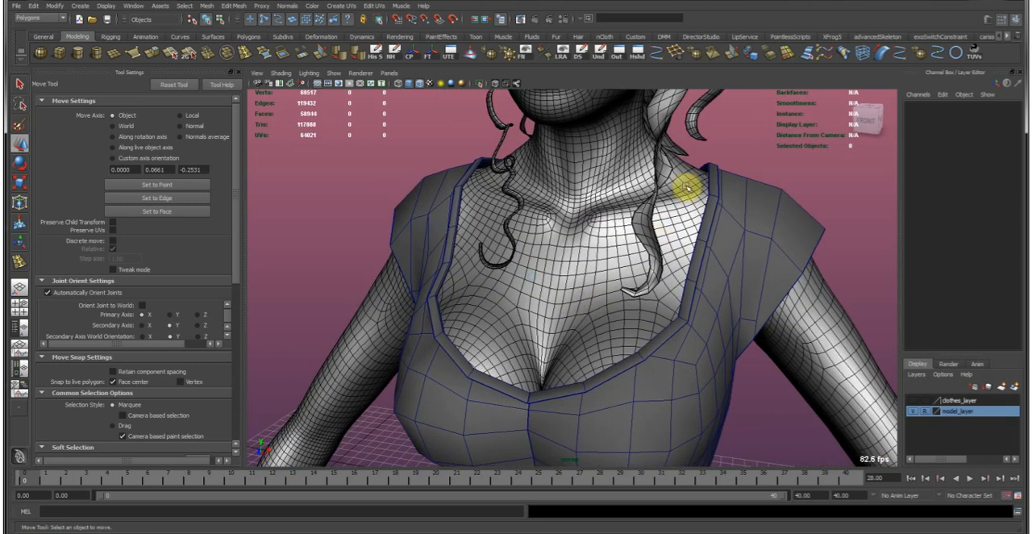
{"action": "left_click_drag", "start_coordinate": [767, 143], "coordinate": [868, 81], "text": "alt"}
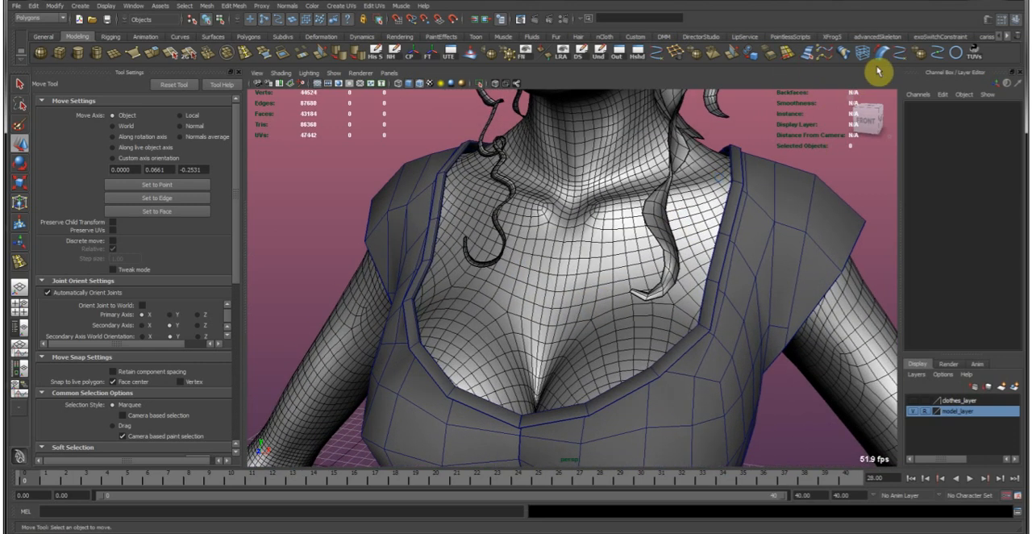
Hide model_layer and draw a cubic EP curve across the lower front of the neckline from the trim.
{"action": "left_click", "coordinate": [904, 54]}
{"action": "left_click_drag", "start_coordinate": [633, 350], "coordinate": [579, 348], "text": "alt"}
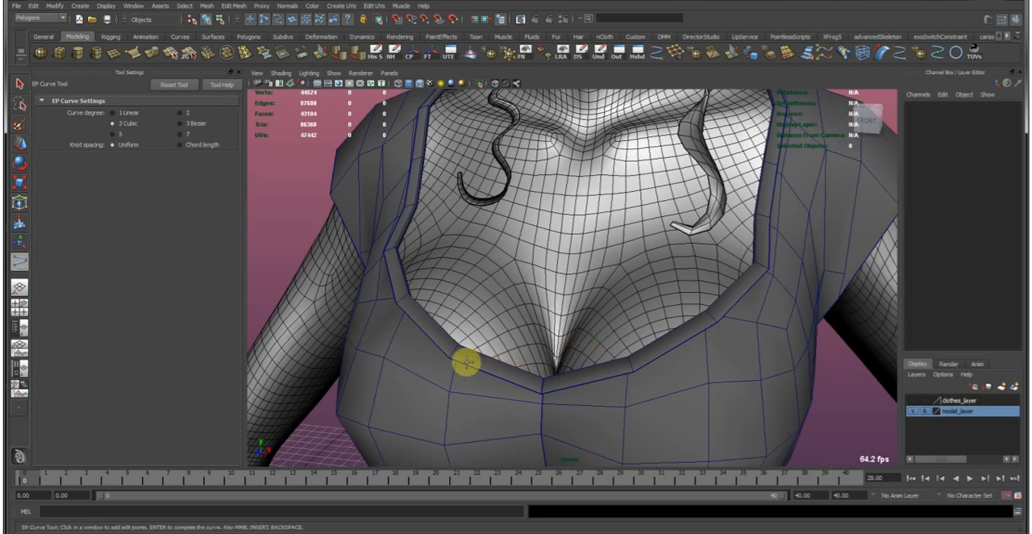
{"action": "left_click", "coordinate": [914, 411]}
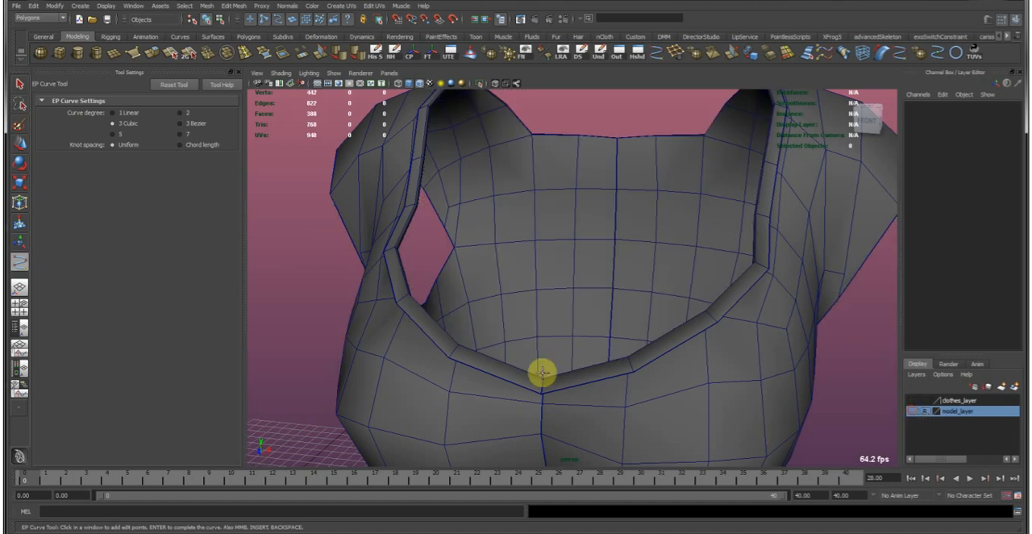
{"action": "left_click", "coordinate": [449, 357]}
{"action": "left_click_drag", "start_coordinate": [545, 346], "coordinate": [443, 329], "text": "alt"}
{"action": "right_click_drag", "start_coordinate": [443, 330], "coordinate": [561, 346], "text": "alt"}
{"action": "middle_click_drag", "start_coordinate": [617, 341], "coordinate": [619, 349], "text": "alt"}
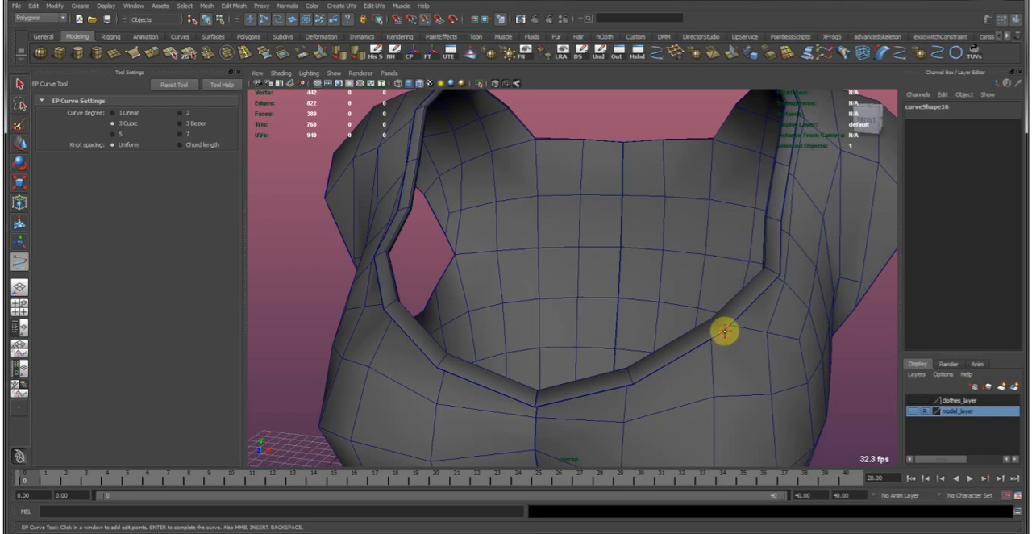
Turn on NURBS curve display in the viewport and undo the last curve-drawing action.
{"action": "scroll", "coordinate": [733, 335], "scroll_direction": "down", "scroll_amount": 5}
{"action": "left_click_drag", "start_coordinate": [612, 318], "coordinate": [666, 340], "text": "alt"}
{"action": "scroll", "coordinate": [488, 264], "scroll_direction": "up", "scroll_amount": 3}
{"action": "left_click", "coordinate": [334, 73]}
{"action": "left_click", "coordinate": [354, 120]}
{"action": "scroll", "coordinate": [565, 298], "scroll_direction": "up", "scroll_amount": 4}
{"action": "key", "text": "ctrl+z"}
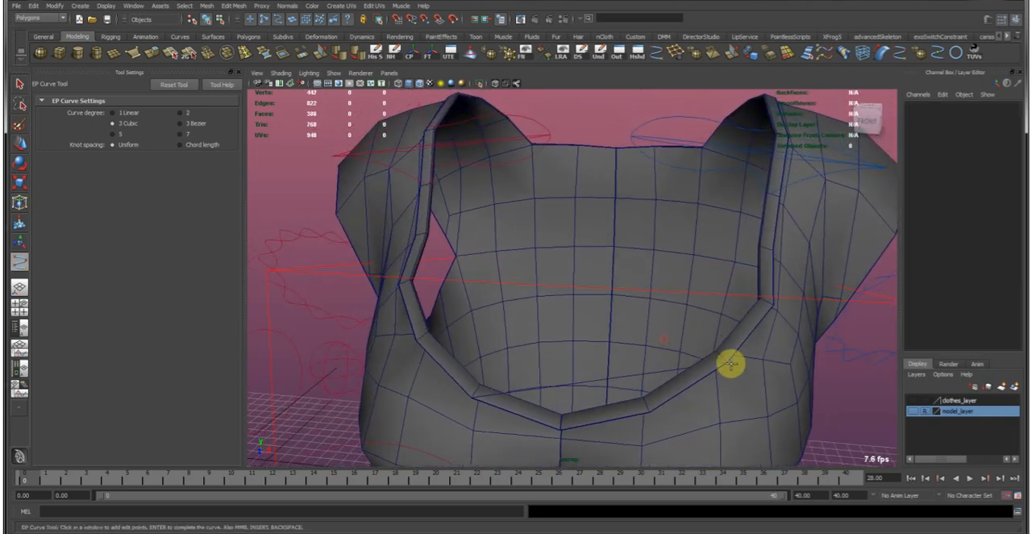
Draw a second EP curve across the neckline between the two sides of the trim, higher than the first.
{"action": "left_click", "coordinate": [728, 362]}
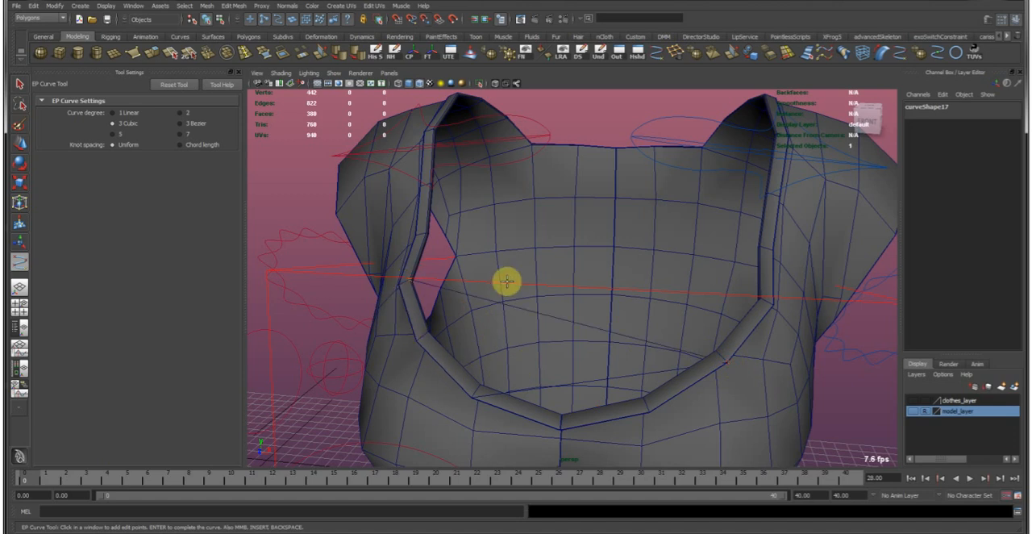
{"action": "key", "text": "g"}
{"action": "left_click_drag", "start_coordinate": [540, 322], "coordinate": [684, 353], "text": "alt"}
{"action": "key", "text": "w"}
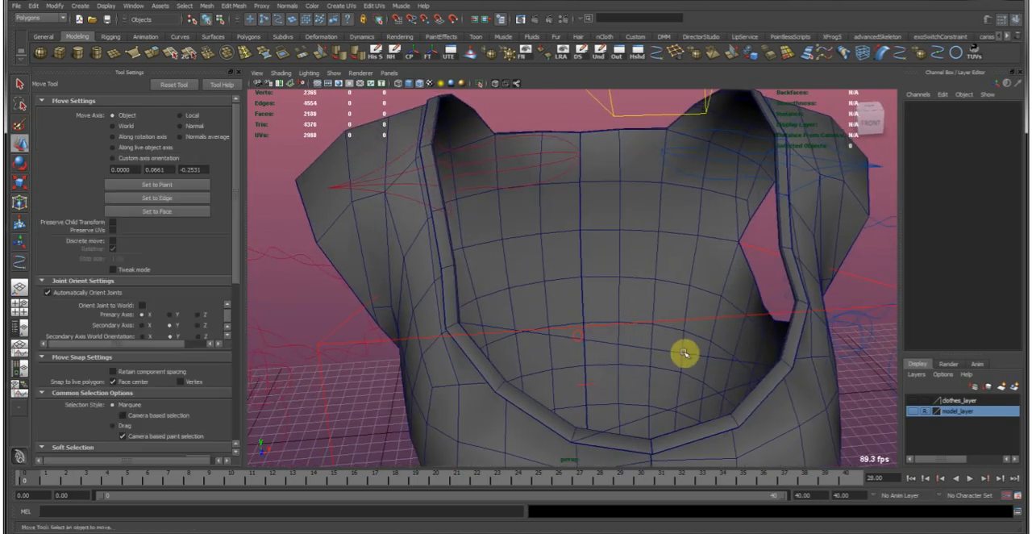
Check both neckline curves and create a NURBS circle on the grid beside the garment as the tube profile.
{"action": "left_click", "coordinate": [684, 353]}
{"action": "left_click_drag", "start_coordinate": [728, 389], "coordinate": [815, 366], "text": "alt"}
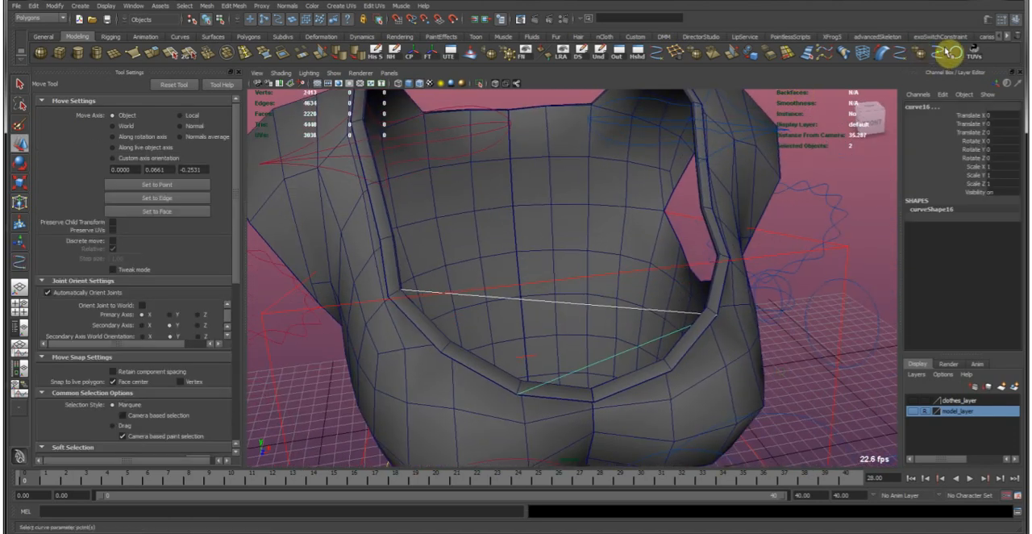
{"action": "left_click", "coordinate": [956, 56]}
{"action": "left_click_drag", "start_coordinate": [845, 227], "coordinate": [761, 380], "text": "alt"}
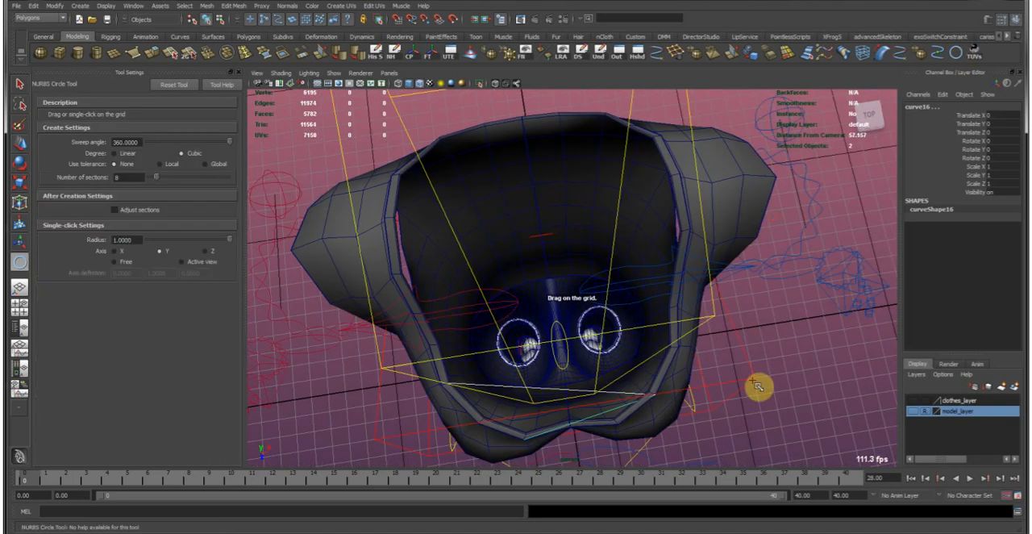
{"action": "left_click", "coordinate": [758, 325]}
Extrude the circle along the upper neckline curve as a polygon tube, using At path, Component pivot and Profile normal.
{"action": "left_click_drag", "start_coordinate": [735, 331], "coordinate": [546, 250], "text": "alt"}
{"action": "left_click", "coordinate": [517, 212], "text": "shift"}
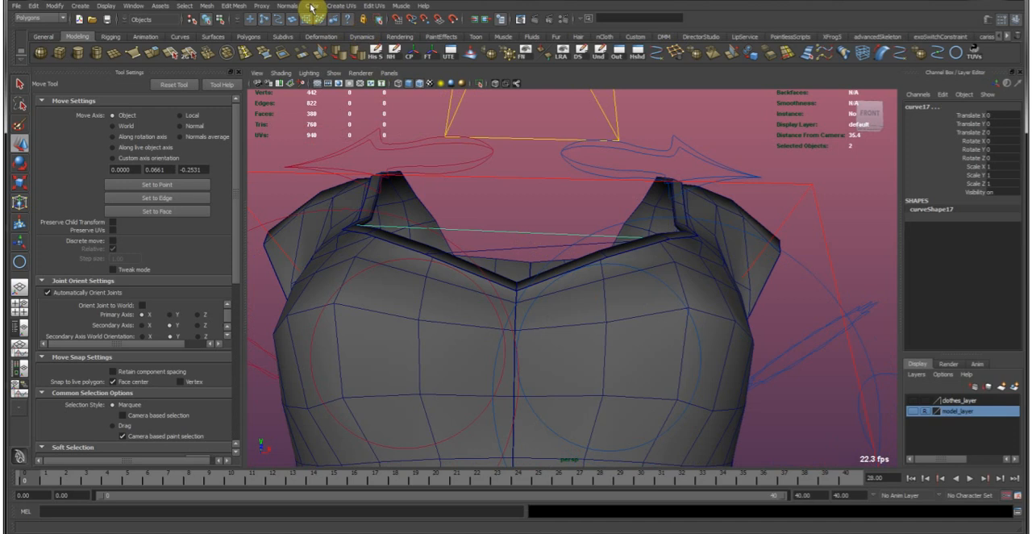
{"action": "key", "text": "F4"}
{"action": "left_click", "coordinate": [226, 5]}
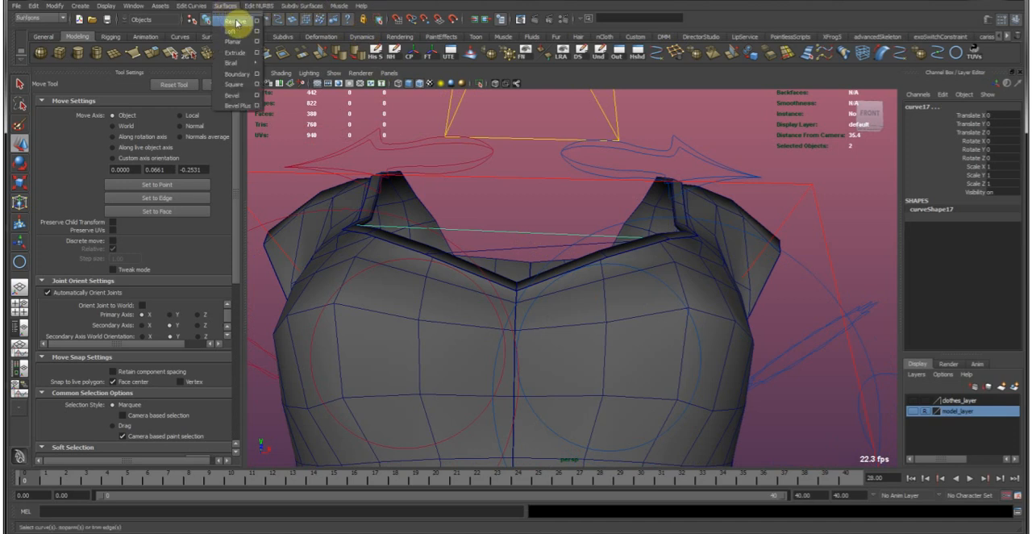
{"action": "left_click", "coordinate": [256, 52]}
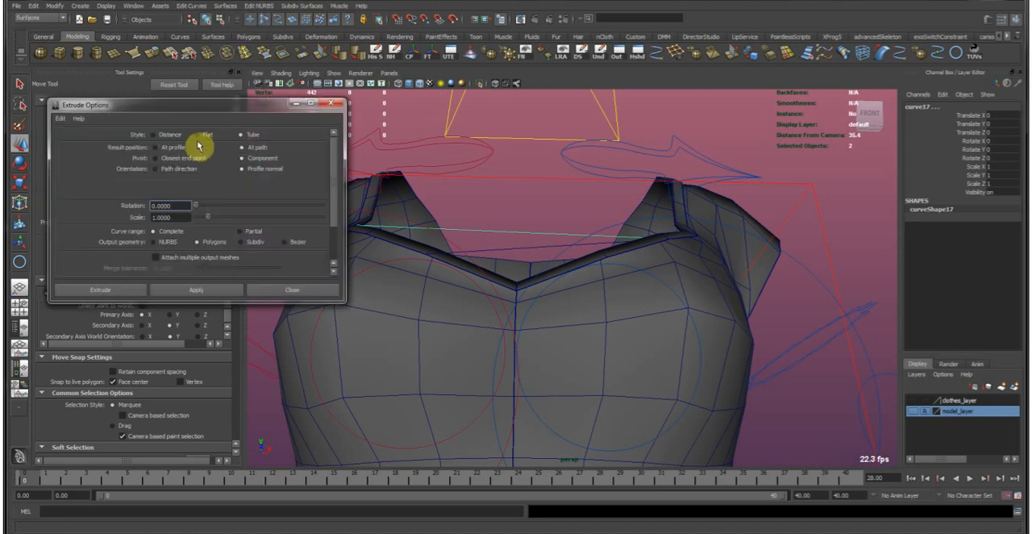
{"action": "scroll", "coordinate": [270, 246], "scroll_direction": "down", "scroll_amount": 3}
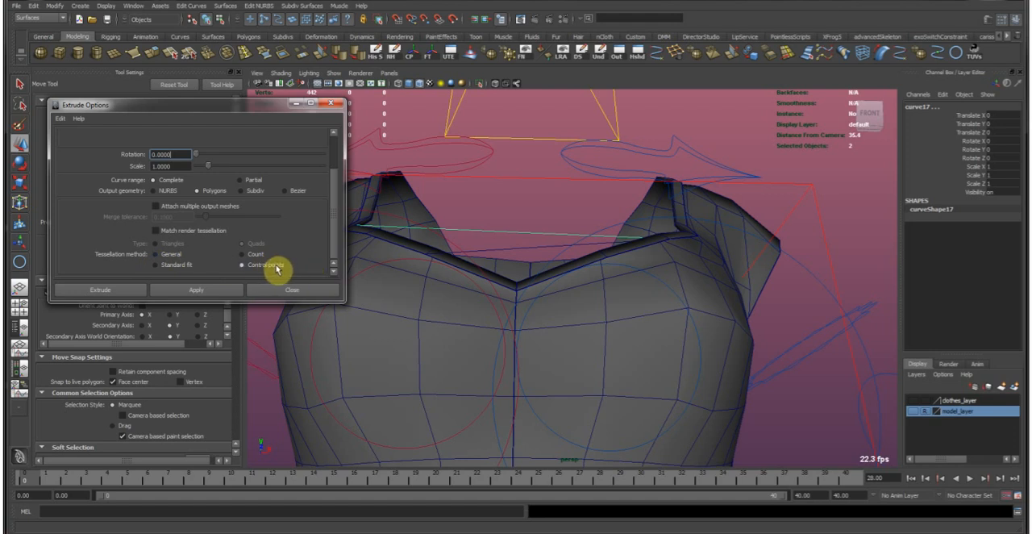
{"action": "scroll", "coordinate": [282, 258], "scroll_direction": "up", "scroll_amount": 3}
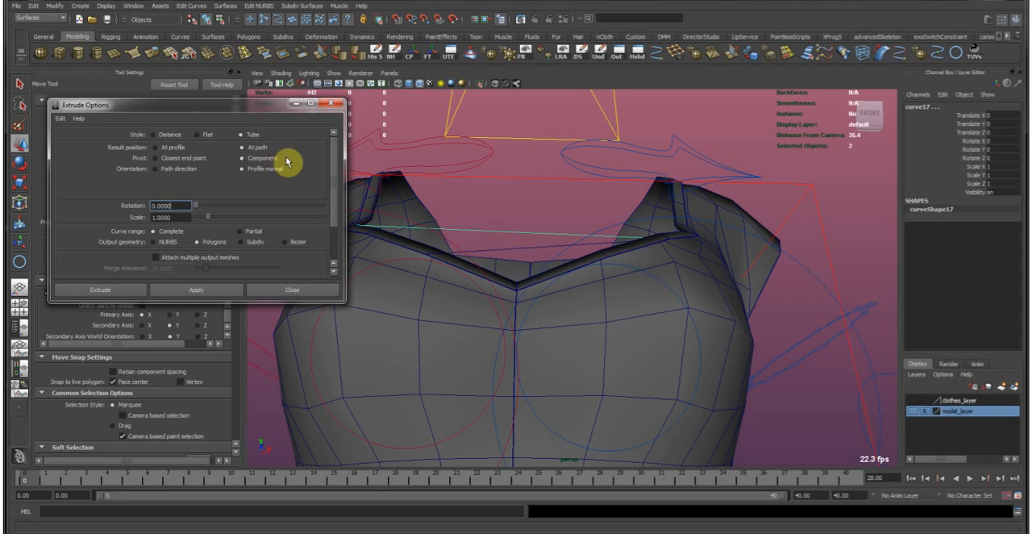
{"action": "left_click", "coordinate": [127, 292]}
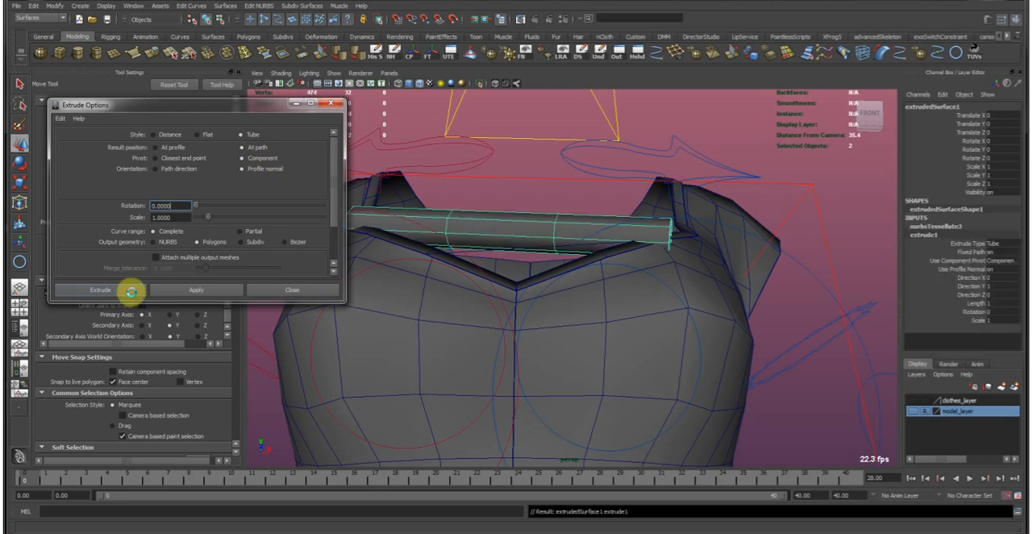
Thin the neckline tube by setting the profile circle's Scale X, Y and Z to 0.25.
{"action": "left_click_drag", "start_coordinate": [557, 223], "coordinate": [533, 249], "text": "alt"}
{"action": "left_click_drag", "start_coordinate": [502, 330], "coordinate": [698, 330], "text": "alt"}
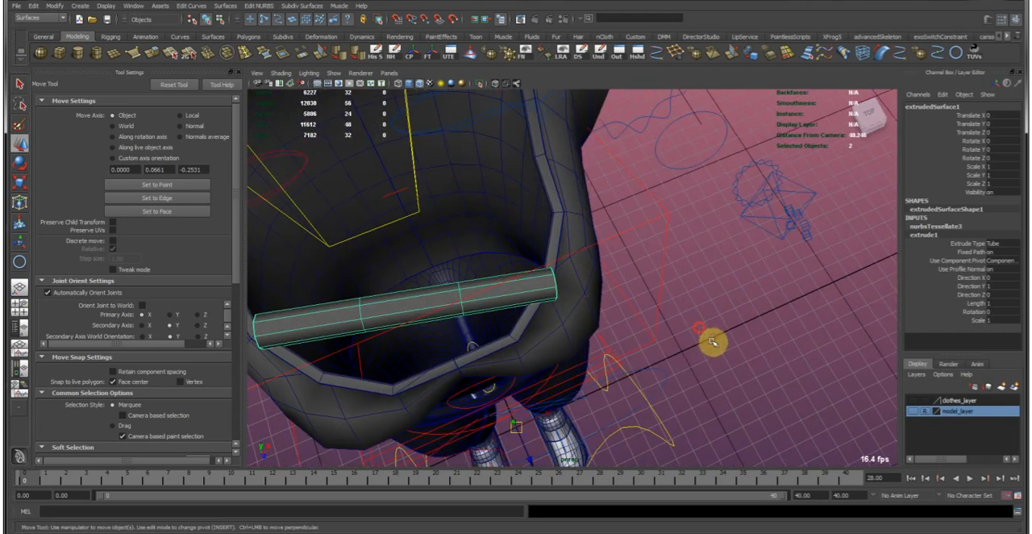
{"action": "left_click", "coordinate": [720, 345]}
{"action": "key", "text": "r"}
{"action": "middle_click_drag", "start_coordinate": [754, 357], "coordinate": [749, 354]}
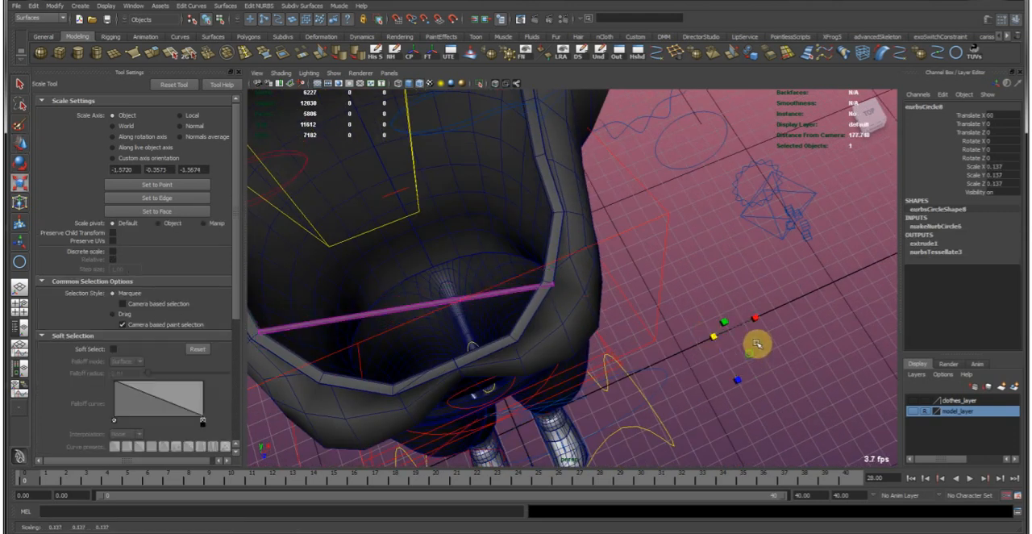
{"action": "left_click_drag", "start_coordinate": [1008, 180], "coordinate": [1009, 183]}
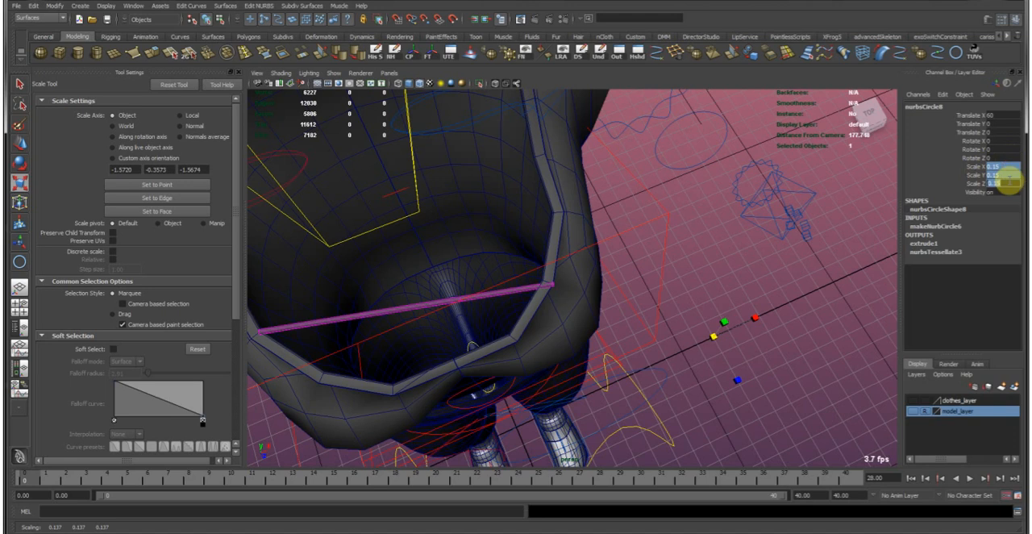
{"action": "type", "text": "0.25"}
{"action": "key", "text": "Return"}
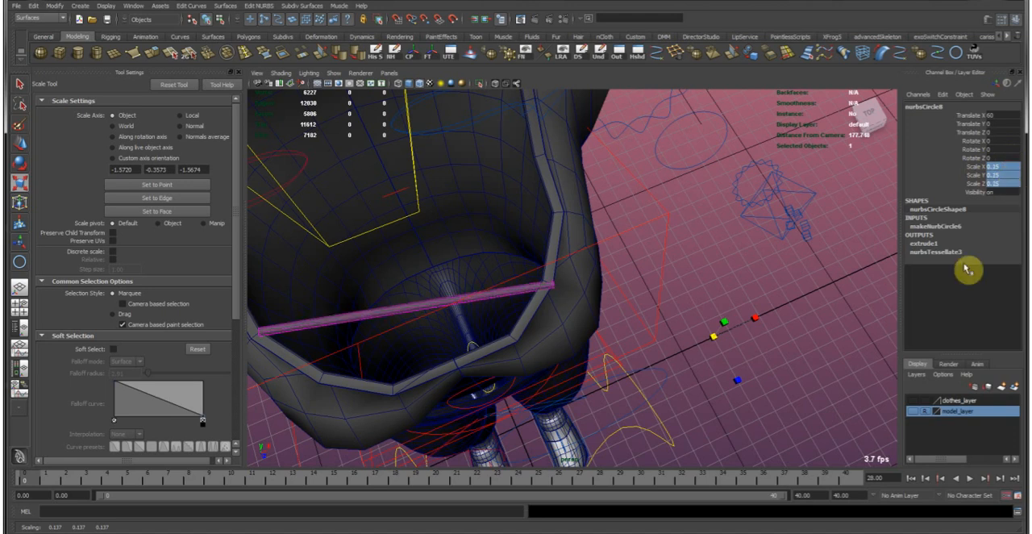
Extrude the circle profile along the lower neckline curve to form the second polygon lace tube.
{"action": "left_click_drag", "start_coordinate": [683, 304], "coordinate": [728, 375]}
{"action": "left_click_drag", "start_coordinate": [710, 357], "coordinate": [657, 326], "text": "alt"}
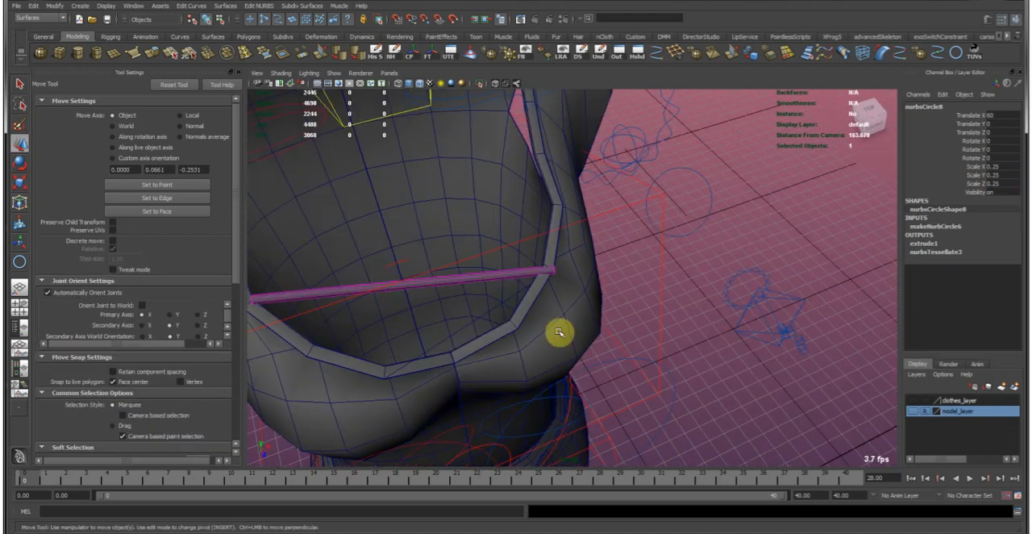
{"action": "mouse_move", "coordinate": [500, 322]}
{"action": "left_mouse_down", "text": "alt"}
{"action": "mouse_move", "coordinate": [575, 275]}
{"action": "mouse_move", "coordinate": [436, 275]}
{"action": "mouse_move", "coordinate": [492, 306]}
{"action": "left_mouse_up", "text": "alt"}
{"action": "left_click", "coordinate": [574, 271], "text": "shift"}
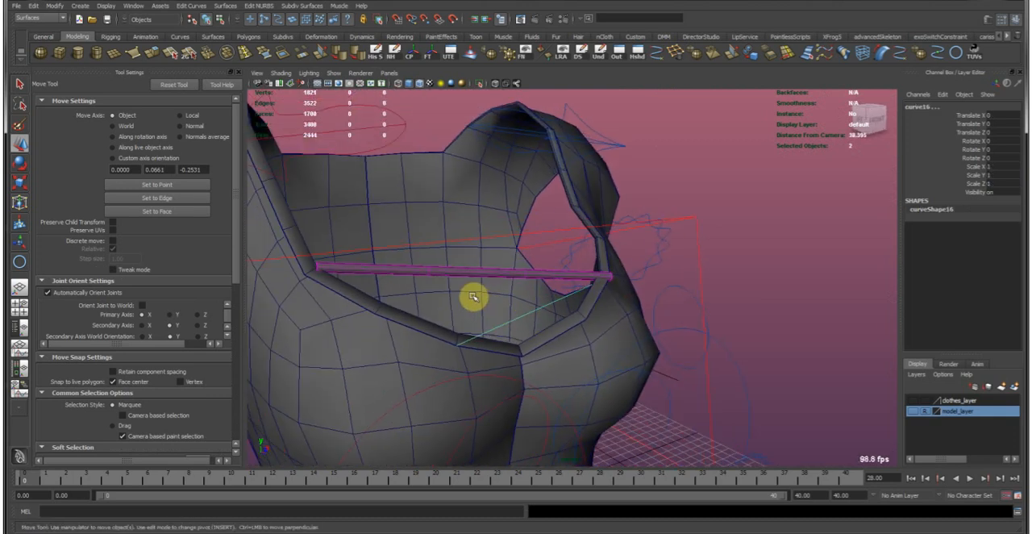
{"action": "key", "text": "g"}
{"action": "left_click_drag", "start_coordinate": [656, 307], "coordinate": [577, 307], "text": "alt"}
{"action": "left_click", "coordinate": [761, 357]}
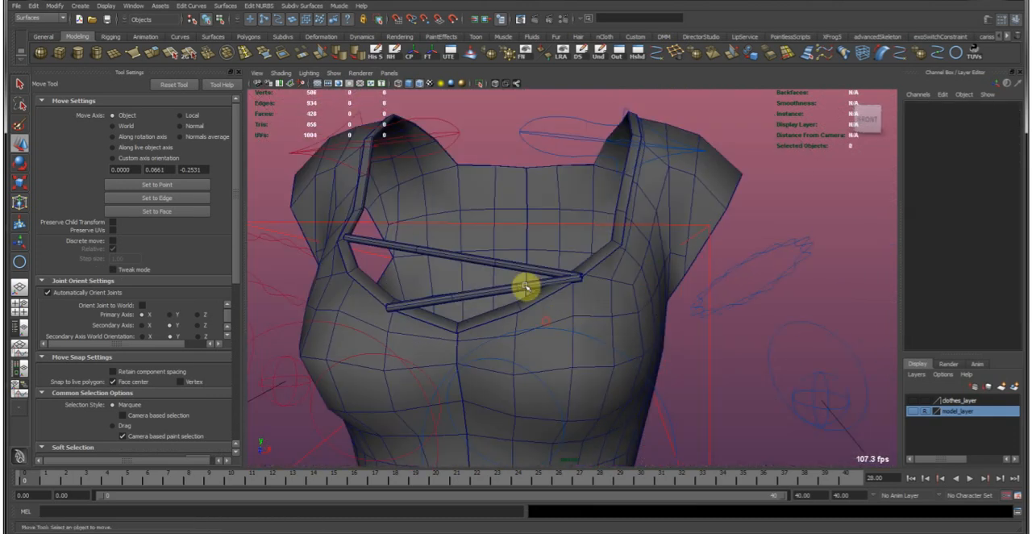
Duplicate both lace tubes and mirror the copies across the neckline by setting Scale X to -1.
{"action": "left_click_drag", "start_coordinate": [509, 277], "coordinate": [564, 307], "text": "alt"}
{"action": "left_click", "coordinate": [538, 315]}
{"action": "left_click", "coordinate": [543, 288], "text": "shift"}
{"action": "left_click_drag", "start_coordinate": [558, 256], "coordinate": [542, 211], "text": "alt"}
{"action": "middle_click_drag", "start_coordinate": [527, 200], "coordinate": [530, 209], "text": "alt"}
{"action": "right_click_drag", "start_coordinate": [540, 239], "coordinate": [460, 221], "text": "alt"}
{"action": "mouse_move", "coordinate": [460, 221]}
{"action": "left_mouse_down", "text": "alt"}
{"action": "mouse_move", "coordinate": [461, 235]}
{"action": "mouse_move", "coordinate": [459, 216]}
{"action": "left_mouse_up", "text": "alt"}
{"action": "right_click_drag", "start_coordinate": [459, 215], "coordinate": [601, 267], "text": "alt"}
{"action": "key", "text": "ctrl+d"}
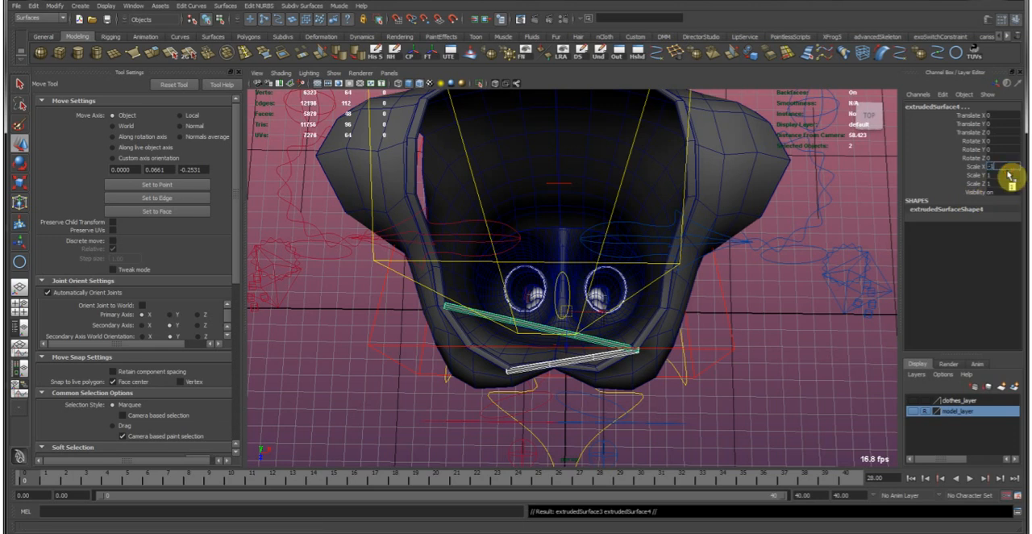
{"action": "left_click_drag", "start_coordinate": [728, 465], "coordinate": [760, 342], "text": "alt"}
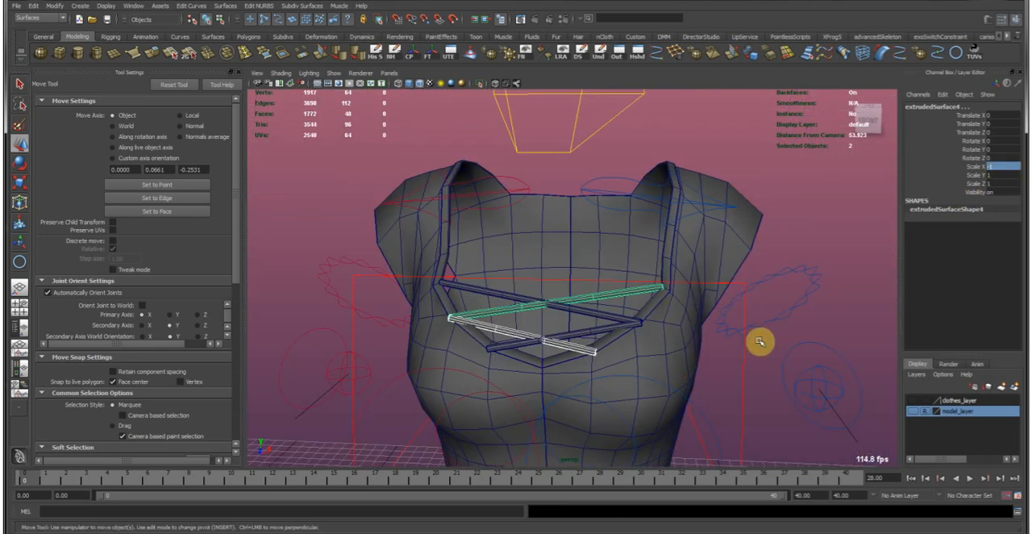
{"action": "left_click", "coordinate": [764, 343]}
Show the model layer and turn off wireframe on shaded to check the laces against the body.
{"action": "left_click", "coordinate": [918, 415]}
{"action": "left_click_drag", "start_coordinate": [804, 392], "coordinate": [654, 355], "text": "alt"}
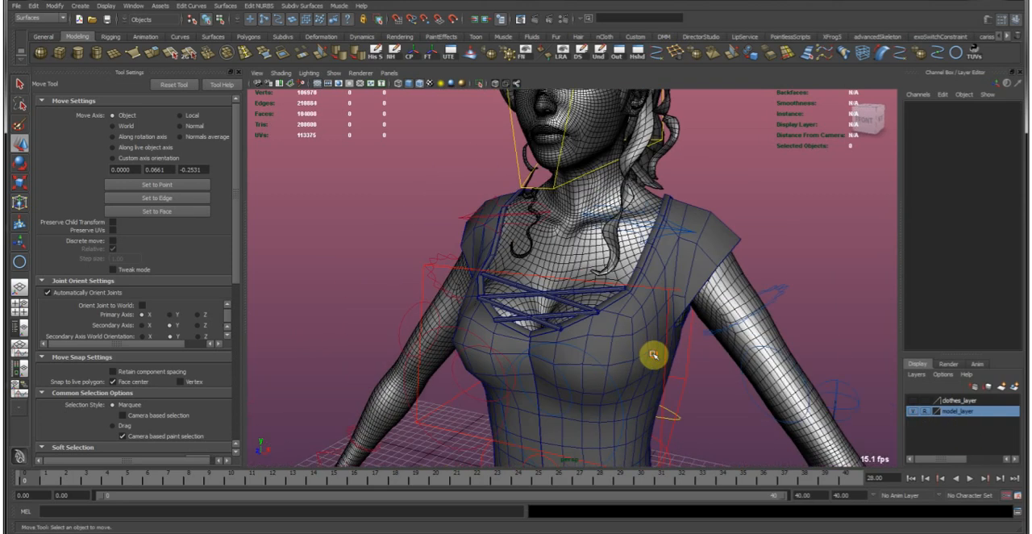
{"action": "left_click", "coordinate": [418, 86]}
{"action": "scroll", "coordinate": [530, 228], "scroll_direction": "down", "scroll_amount": 5}
{"action": "mouse_move", "coordinate": [530, 228]}
{"action": "left_mouse_down", "text": "alt"}
{"action": "mouse_move", "coordinate": [557, 224]}
{"action": "mouse_move", "coordinate": [490, 223]}
{"action": "mouse_move", "coordinate": [554, 244]}
{"action": "left_mouse_up", "text": "alt"}
{"action": "left_click_drag", "start_coordinate": [648, 298], "coordinate": [618, 350], "text": "alt"}
{"action": "scroll", "coordinate": [675, 307], "scroll_direction": "up", "scroll_amount": 5}
Delete the construction history of all four lace tubes across the neckline.
{"action": "left_click", "coordinate": [548, 350]}
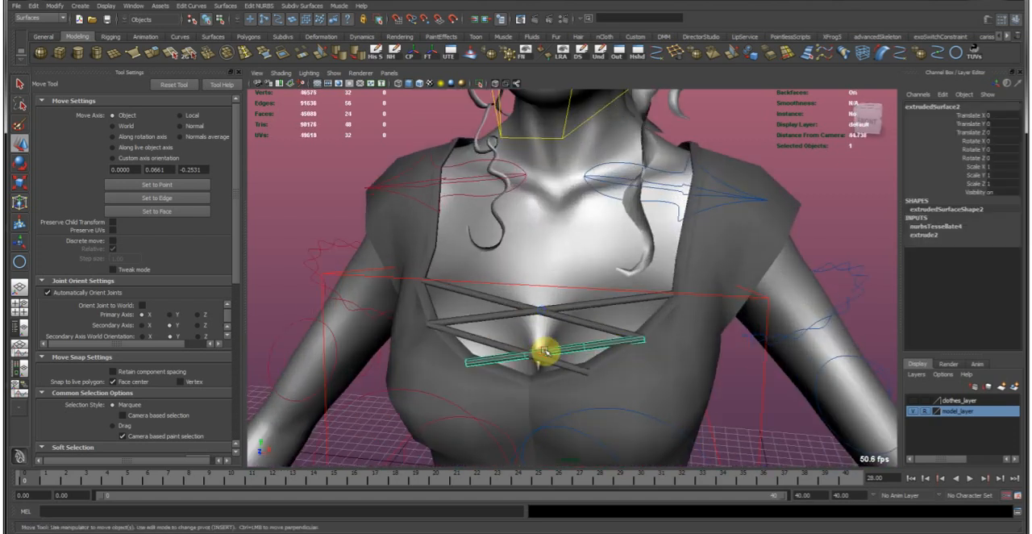
{"action": "scroll", "coordinate": [560, 358], "scroll_direction": "up", "scroll_amount": 8}
{"action": "left_click", "coordinate": [581, 318]}
{"action": "middle_click_drag", "start_coordinate": [588, 272], "coordinate": [629, 331], "text": "alt"}
{"action": "right_click_drag", "start_coordinate": [629, 331], "coordinate": [558, 321], "text": "alt"}
{"action": "left_click", "coordinate": [603, 320], "text": "shift"}
{"action": "left_click_drag", "start_coordinate": [630, 304], "coordinate": [529, 276], "text": "alt"}
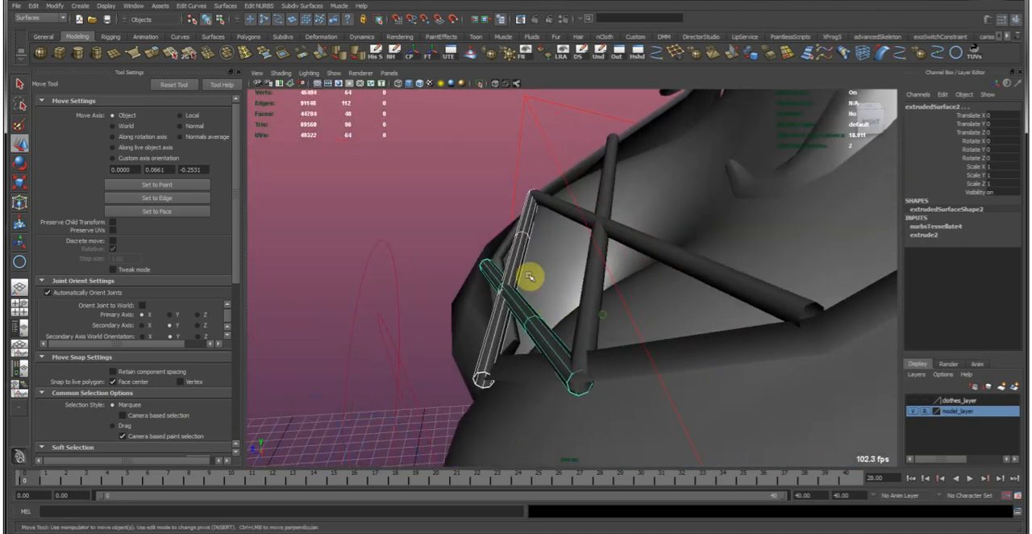
{"action": "left_click", "coordinate": [594, 238], "text": "shift"}
{"action": "left_click", "coordinate": [620, 229]}
{"action": "left_click", "coordinate": [602, 206], "text": "shift"}
{"action": "left_click", "coordinate": [518, 267], "text": "shift"}
{"action": "left_click", "coordinate": [530, 312], "text": "shift"}
{"action": "left_click_drag", "start_coordinate": [617, 258], "coordinate": [560, 140], "text": "alt"}
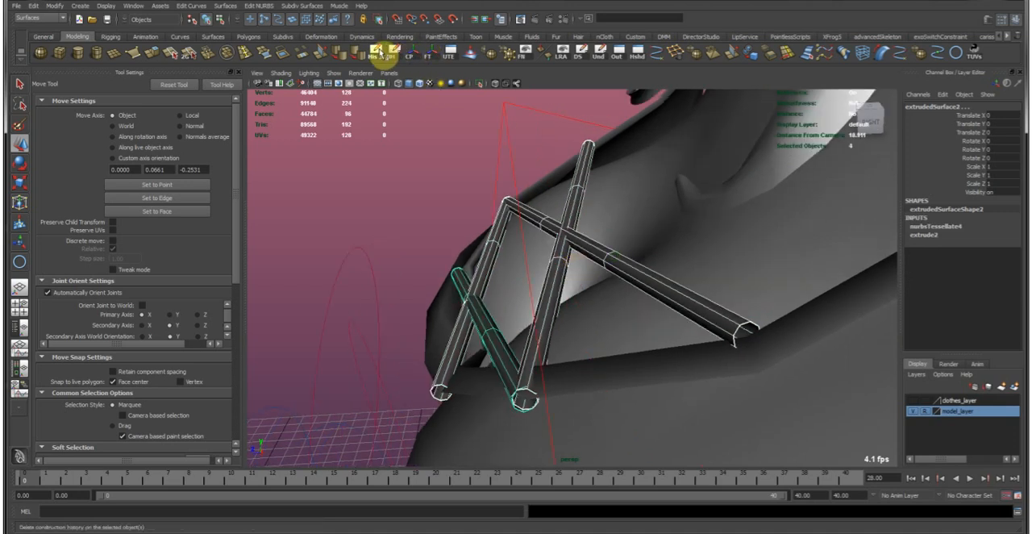
{"action": "left_click", "coordinate": [375, 51]}
Center the pivots of the four lace tubes and move them slightly back along Z towards the neckline trim.
{"action": "left_click_drag", "start_coordinate": [701, 365], "coordinate": [697, 406], "text": "alt"}
{"action": "left_click_drag", "start_coordinate": [517, 355], "coordinate": [513, 268], "text": "alt"}
{"action": "middle_click_drag", "start_coordinate": [512, 268], "coordinate": [483, 279], "text": "alt"}
{"action": "left_click", "coordinate": [417, 56]}
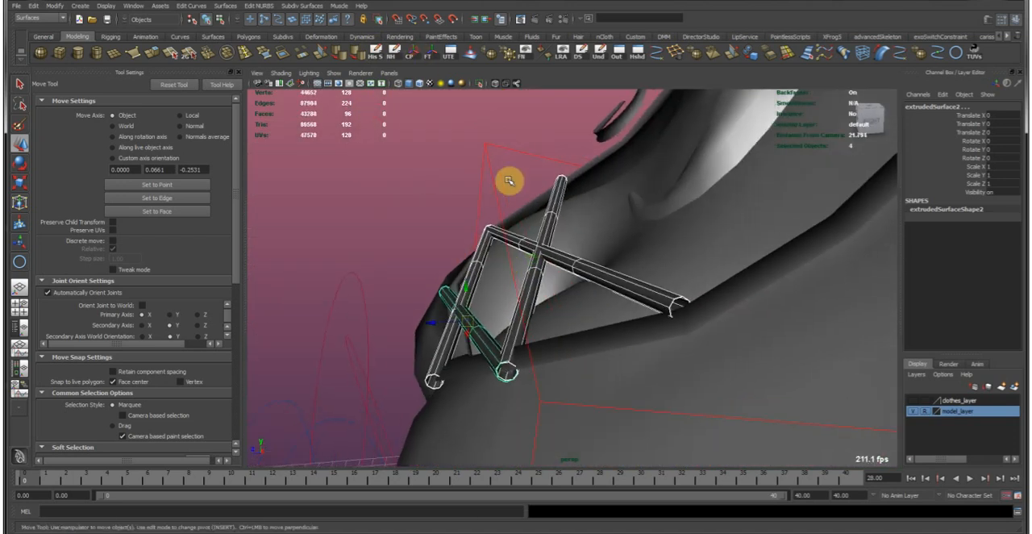
{"action": "left_click_drag", "start_coordinate": [432, 322], "coordinate": [702, 352]}
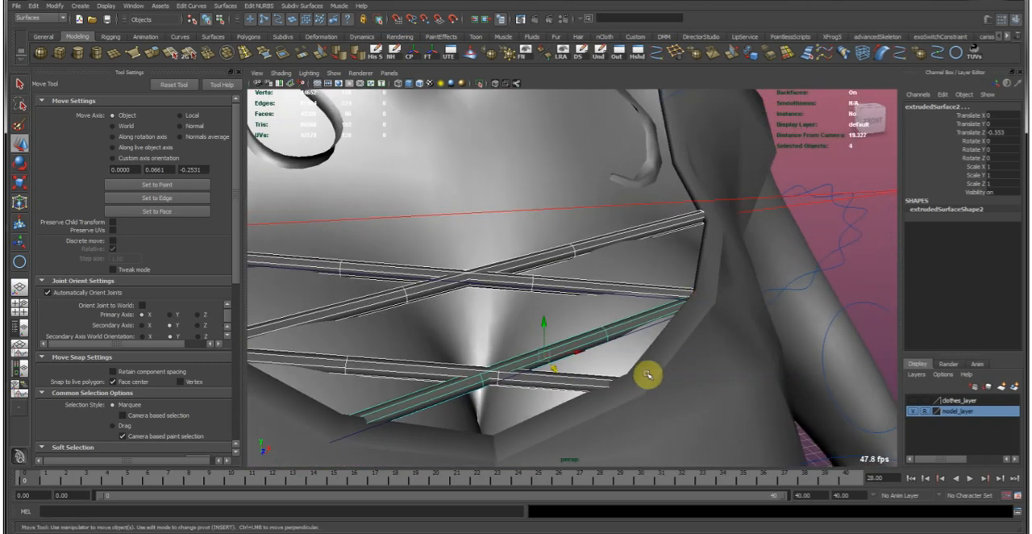
{"action": "right_click_drag", "start_coordinate": [706, 199], "coordinate": [592, 281], "text": "alt"}
Delete the leftover path curves lying across the neckline.
{"action": "left_click", "coordinate": [717, 381]}
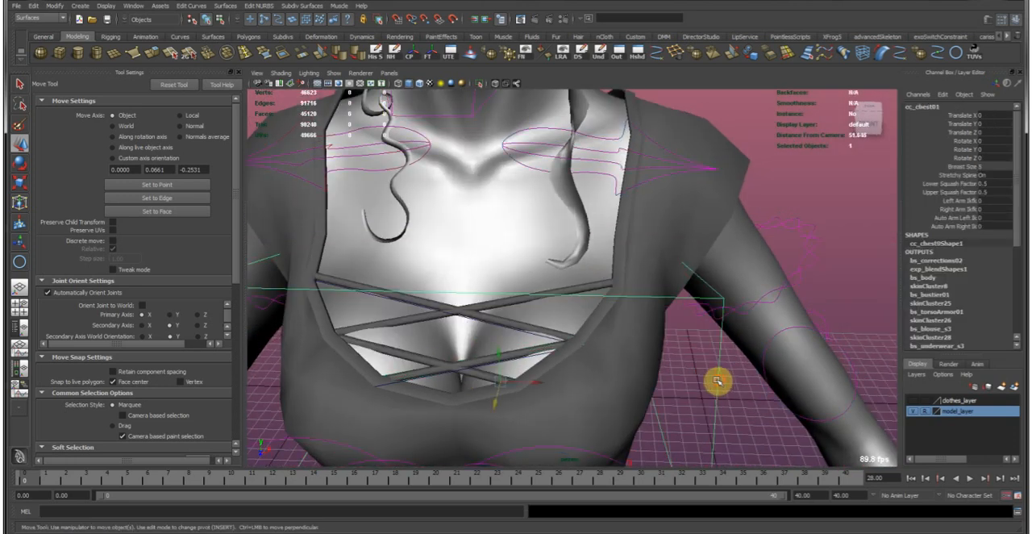
{"action": "left_click", "coordinate": [691, 385]}
{"action": "left_click_drag", "start_coordinate": [692, 385], "coordinate": [655, 362], "text": "alt"}
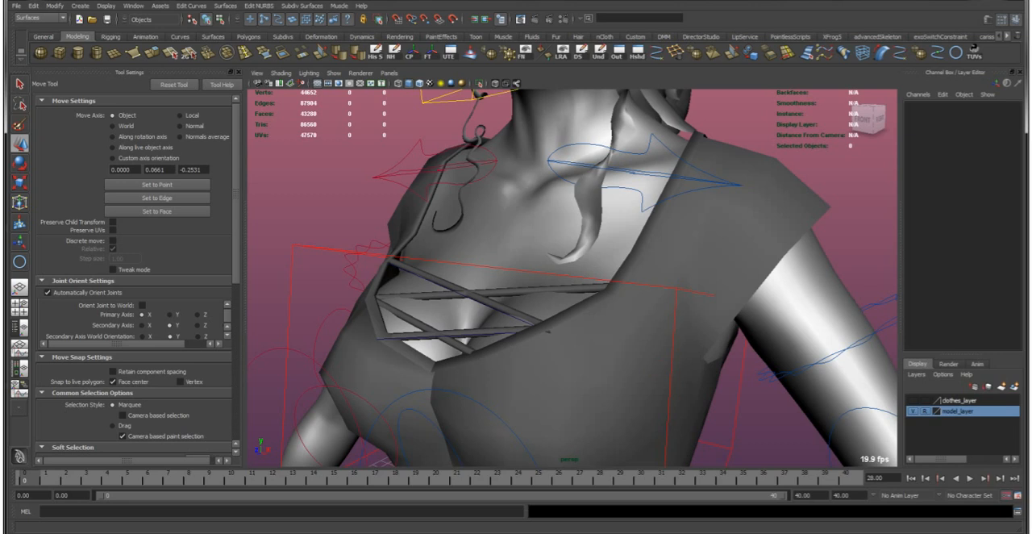
{"action": "left_click_drag", "start_coordinate": [568, 345], "coordinate": [546, 299]}
{"action": "key", "text": "Delete"}
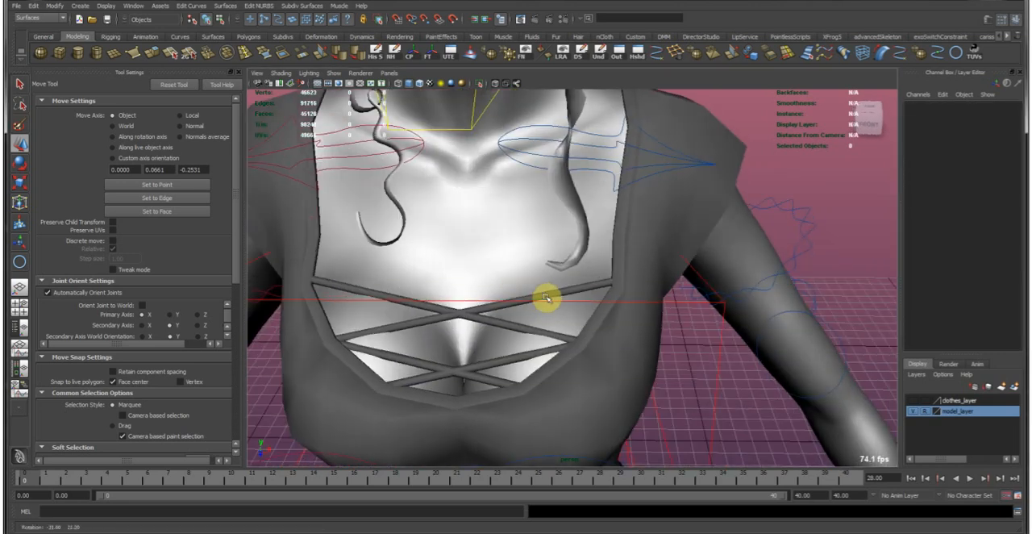
Examine the outfit on the full figure and up close around the waist and belts.
{"action": "right_click_drag", "start_coordinate": [738, 286], "coordinate": [701, 236], "text": "alt"}
{"action": "left_click_drag", "start_coordinate": [636, 241], "coordinate": [616, 261], "text": "alt"}
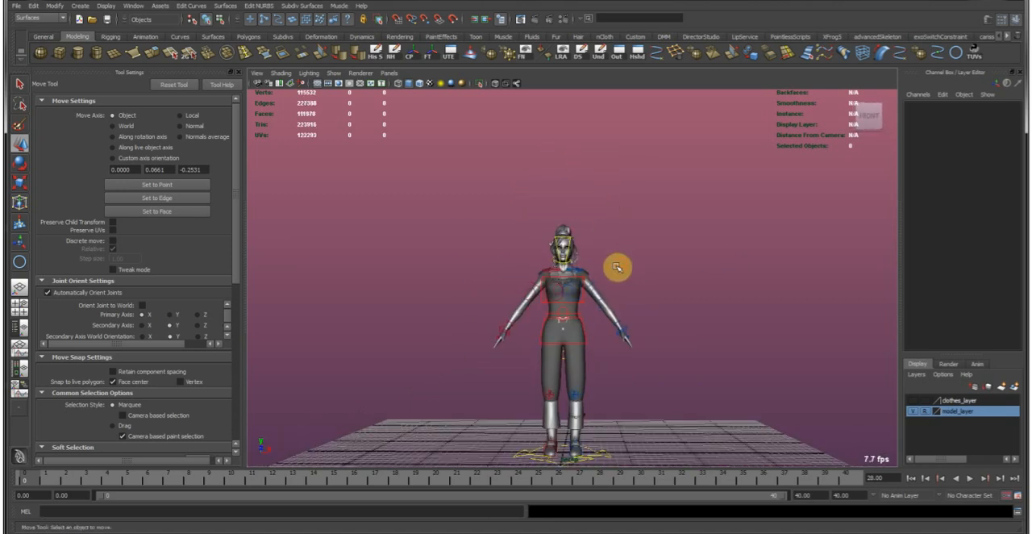
{"action": "right_click_drag", "start_coordinate": [599, 259], "coordinate": [767, 337], "text": "alt"}
{"action": "left_click_drag", "start_coordinate": [767, 336], "coordinate": [739, 341], "text": "alt"}
{"action": "middle_click_drag", "start_coordinate": [736, 322], "coordinate": [637, 333], "text": "alt"}
{"action": "left_click_drag", "start_coordinate": [700, 327], "coordinate": [516, 305], "text": "alt"}
{"action": "right_click_drag", "start_coordinate": [516, 305], "coordinate": [433, 229], "text": "alt"}
{"action": "left_click_drag", "start_coordinate": [434, 229], "coordinate": [656, 228], "text": "alt"}
{"action": "right_click_drag", "start_coordinate": [656, 228], "coordinate": [981, 323], "text": "alt"}
Clear the history and freeze the transforms of both hip belts, and save the scene.
{"action": "left_click", "coordinate": [600, 306]}
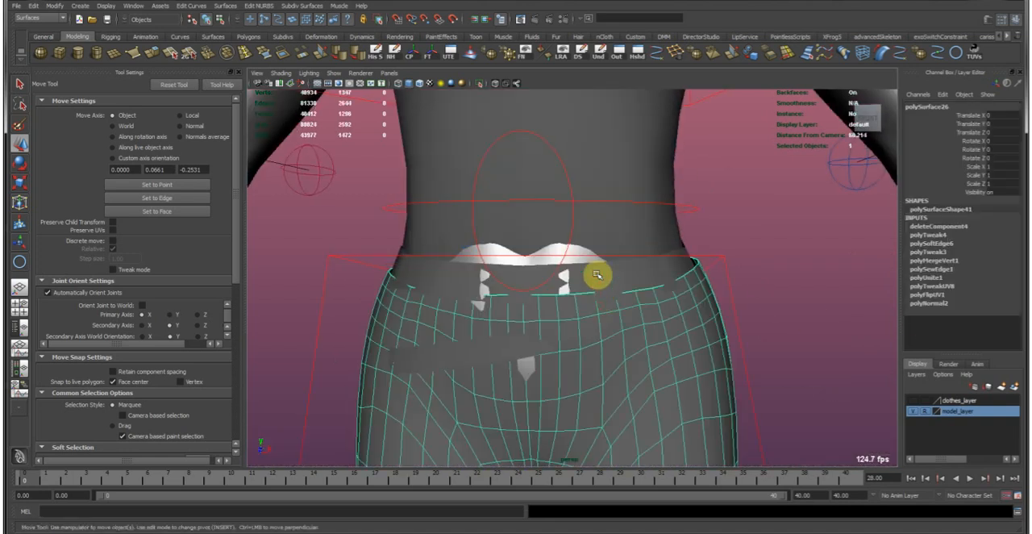
{"action": "left_click", "coordinate": [595, 279]}
{"action": "left_click", "coordinate": [525, 339], "text": "shift"}
{"action": "middle_click_drag", "start_coordinate": [525, 339], "coordinate": [560, 315], "text": "alt"}
{"action": "right_click_drag", "start_coordinate": [560, 315], "coordinate": [525, 277], "text": "alt"}
{"action": "left_click_drag", "start_coordinate": [525, 277], "coordinate": [501, 110], "text": "alt"}
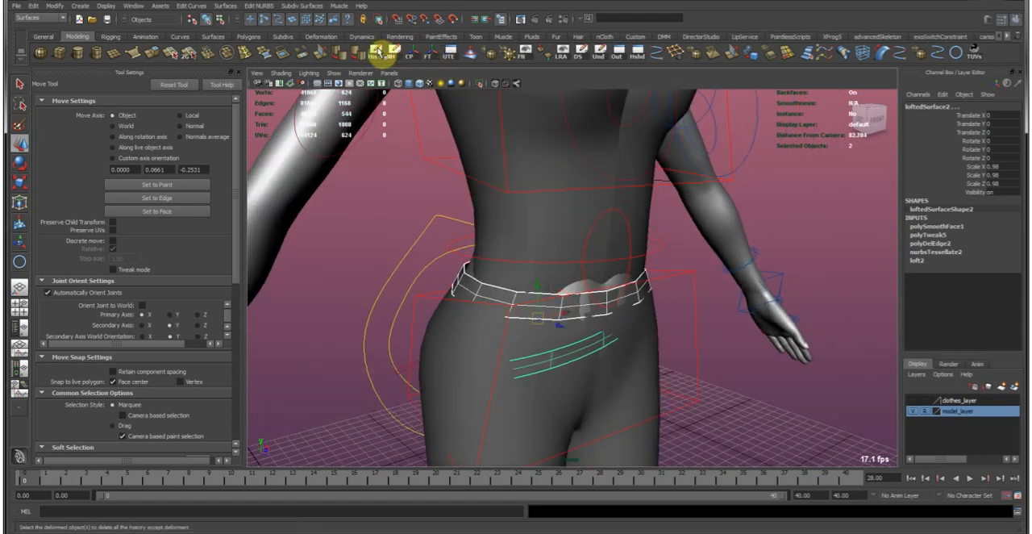
{"action": "left_click", "coordinate": [412, 53]}
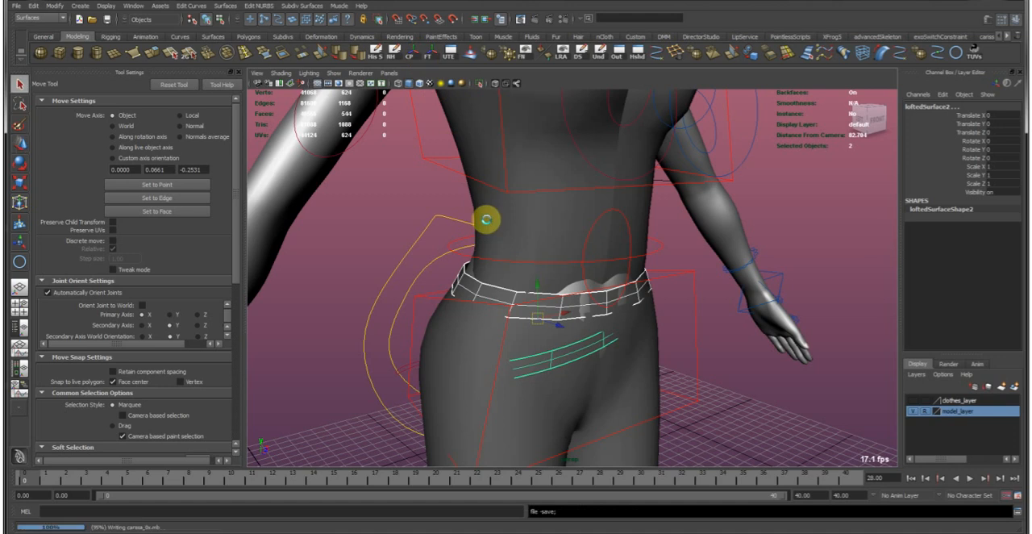
{"action": "left_click_drag", "start_coordinate": [420, 101], "coordinate": [636, 313], "text": "alt"}
{"action": "left_click", "coordinate": [150, 56]}
{"action": "key", "text": "ctrl+z"}
{"action": "key", "text": "ctrl+z"}
Extrude all faces of the lower slanted belt outward, with a Local Translate Z of 0.365.
{"action": "key", "text": "F8"}
{"action": "left_click_drag", "start_coordinate": [516, 331], "coordinate": [590, 341], "text": "alt"}
{"action": "key", "text": "g"}
{"action": "key", "text": "1"}
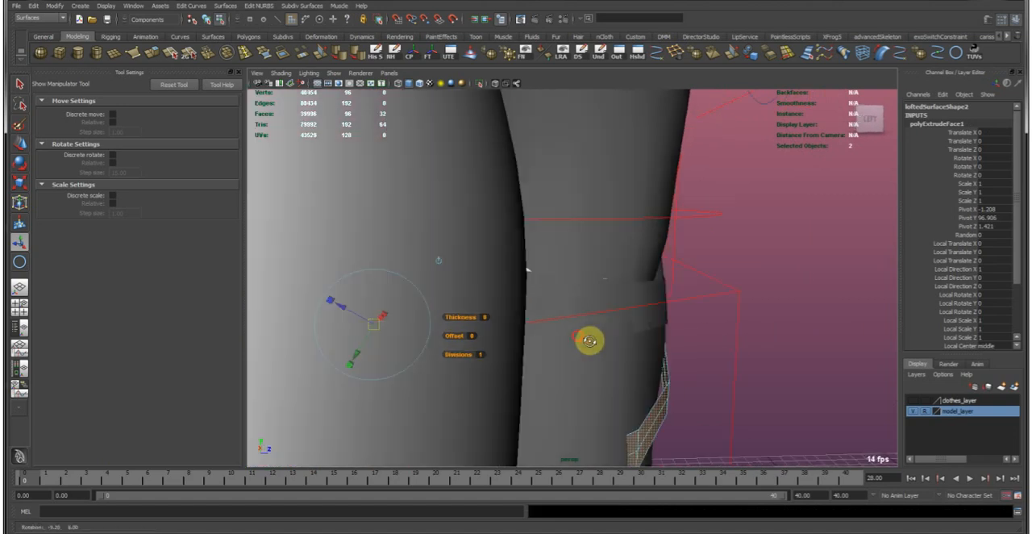
{"action": "left_click_drag", "start_coordinate": [526, 335], "coordinate": [559, 297], "text": "alt"}
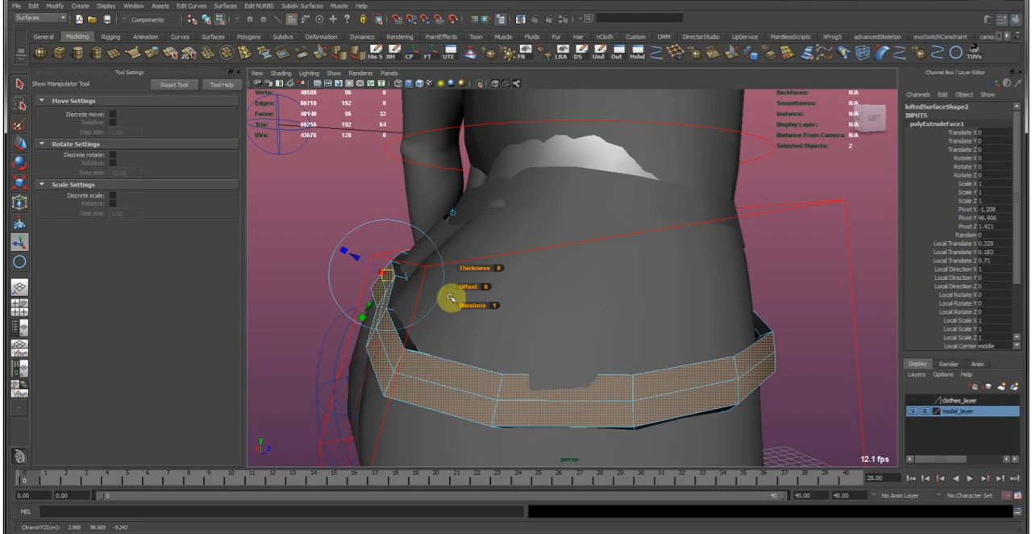
{"action": "key", "text": "ctrl+z"}
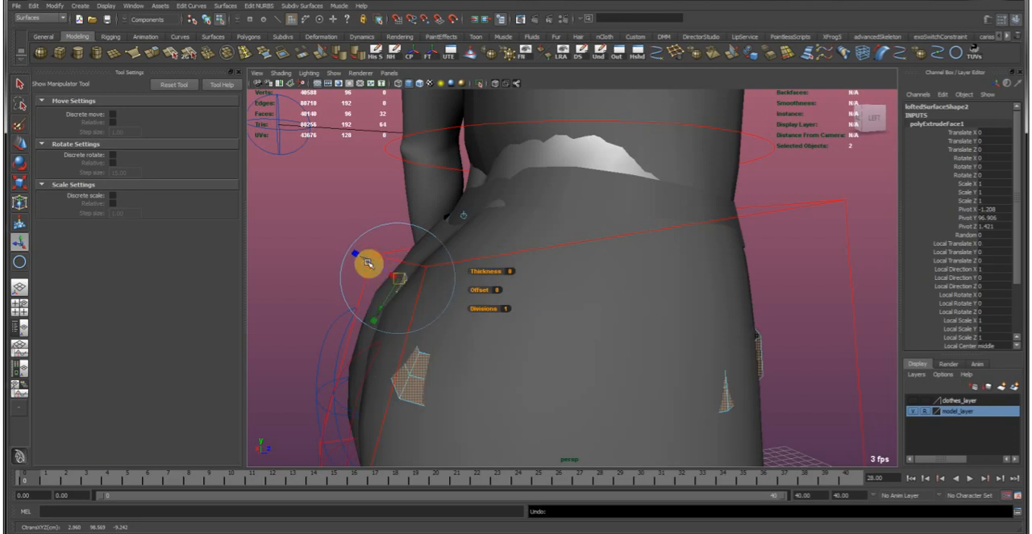
{"action": "left_click_drag", "start_coordinate": [368, 263], "coordinate": [355, 257]}
{"action": "left_click_drag", "start_coordinate": [561, 314], "coordinate": [586, 295], "text": "alt"}
{"action": "middle_click_drag", "start_coordinate": [586, 295], "coordinate": [549, 277]}
{"action": "left_click_drag", "start_coordinate": [549, 277], "coordinate": [661, 320], "text": "alt"}
Extrude all faces of the upper waist belt.
{"action": "key", "text": "w"}
{"action": "left_click", "coordinate": [718, 272]}
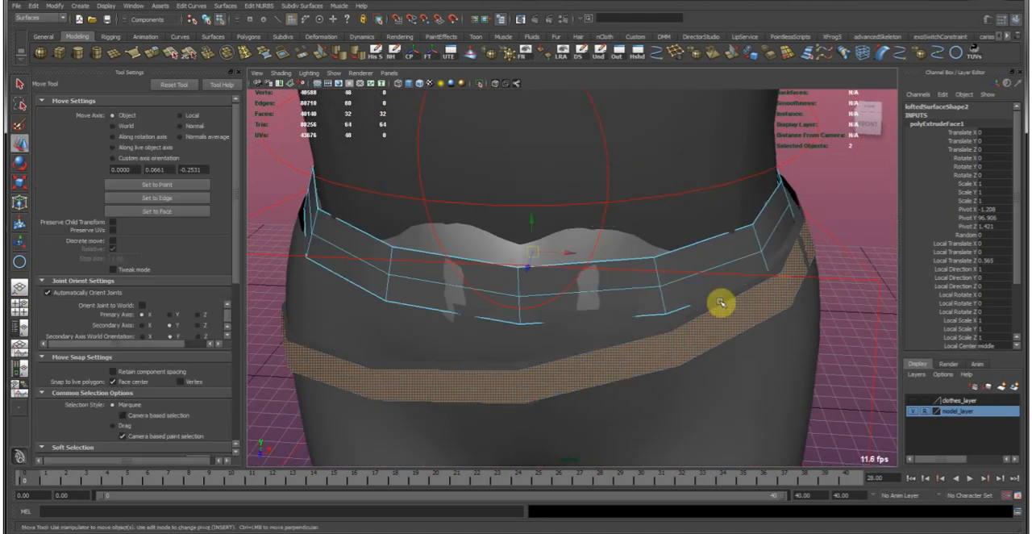
{"action": "right_click", "coordinate": [720, 303]}
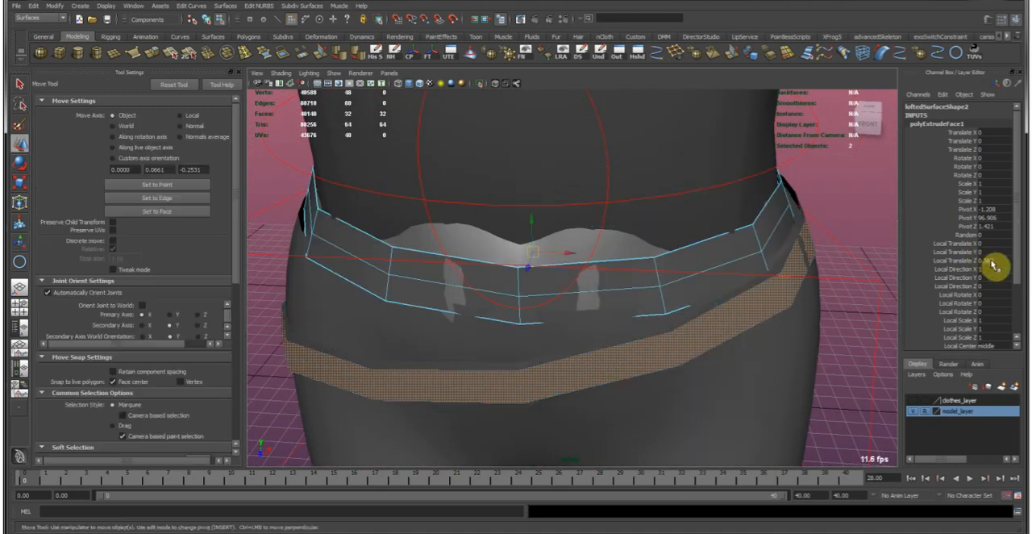
{"action": "left_click_drag", "start_coordinate": [705, 317], "coordinate": [610, 283], "text": "alt"}
{"action": "right_click_drag", "start_coordinate": [621, 272], "coordinate": [820, 269]}
{"action": "left_click", "coordinate": [655, 269]}
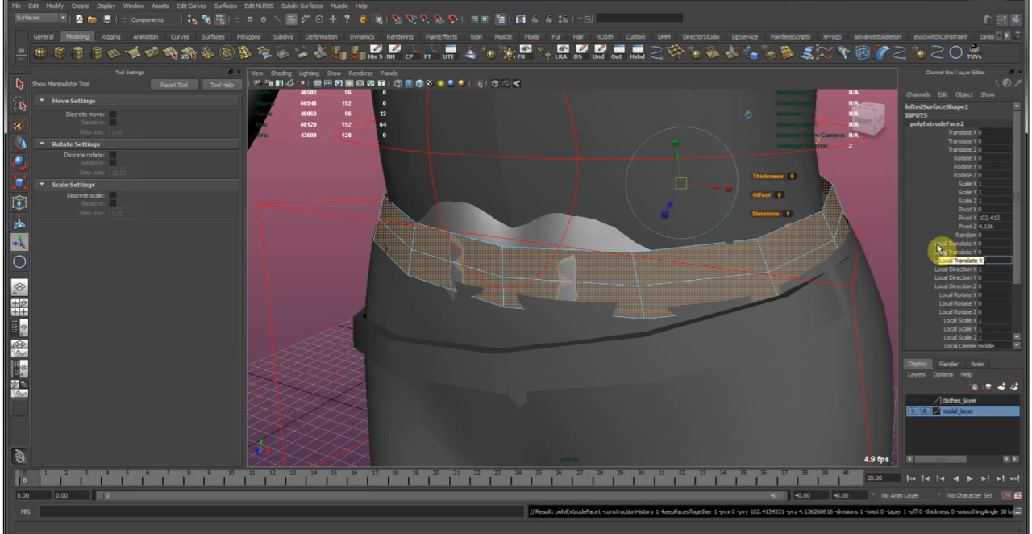
{"action": "key", "text": "Return"}
Set the upper belt extrusion's Local Translate Z to -0.365 and return to object mode.
{"action": "left_click_drag", "start_coordinate": [638, 331], "coordinate": [565, 327], "text": "alt"}
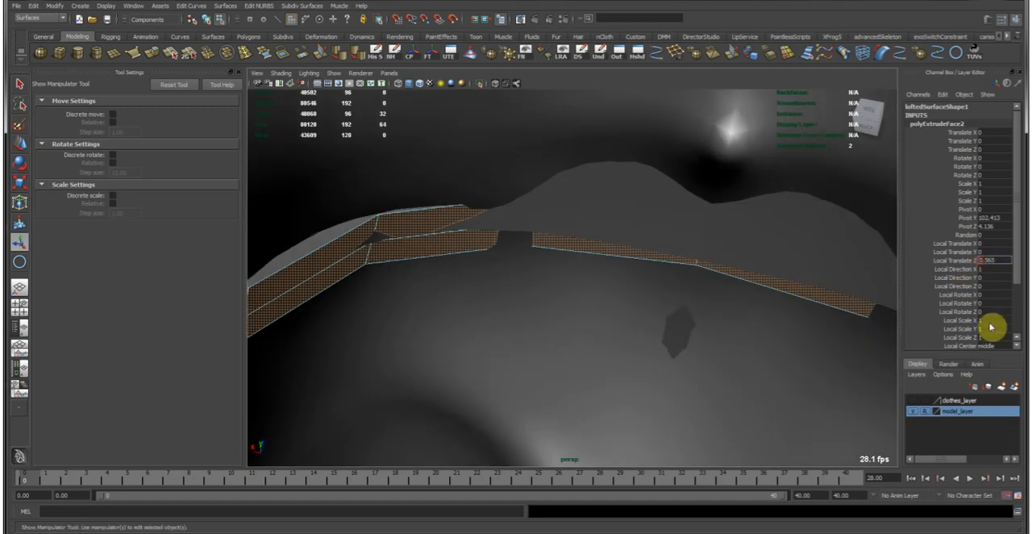
{"action": "type", "text": "-0.365"}
{"action": "key", "text": "Return"}
{"action": "right_click_drag", "start_coordinate": [541, 337], "coordinate": [481, 243], "text": "alt"}
{"action": "left_click_drag", "start_coordinate": [533, 242], "coordinate": [754, 228], "text": "alt"}
{"action": "left_click_drag", "start_coordinate": [700, 281], "coordinate": [667, 293], "text": "alt"}
{"action": "key", "text": "F8"}
{"action": "left_click", "coordinate": [760, 223]}
{"action": "key", "text": "w"}
{"action": "right_click_drag", "start_coordinate": [777, 282], "coordinate": [600, 224], "text": "alt"}
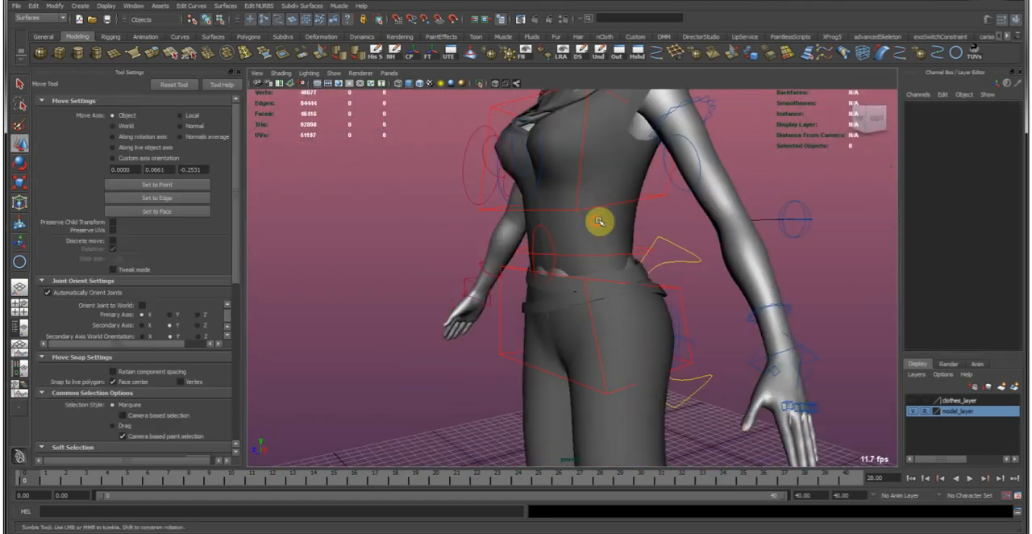
Soften the edges of both hip belts.
{"action": "left_click_drag", "start_coordinate": [599, 224], "coordinate": [658, 214], "text": "alt"}
{"action": "right_click_drag", "start_coordinate": [535, 299], "coordinate": [736, 272], "text": "alt"}
{"action": "left_click", "coordinate": [677, 288]}
{"action": "left_click", "coordinate": [712, 295], "text": "shift"}
{"action": "left_click_drag", "start_coordinate": [728, 259], "coordinate": [727, 264], "text": "alt"}
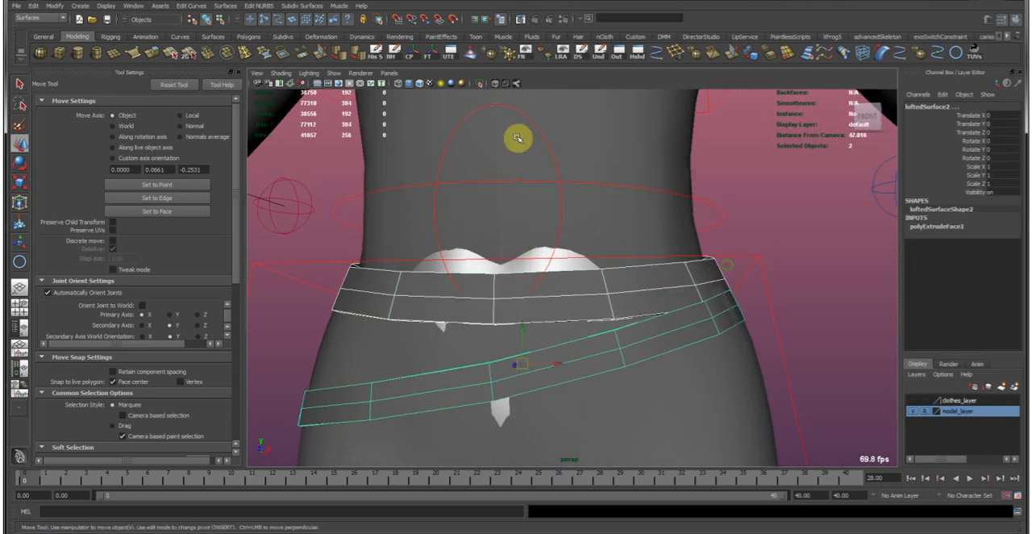
{"action": "left_click", "coordinate": [338, 55]}
{"action": "left_click", "coordinate": [770, 230]}
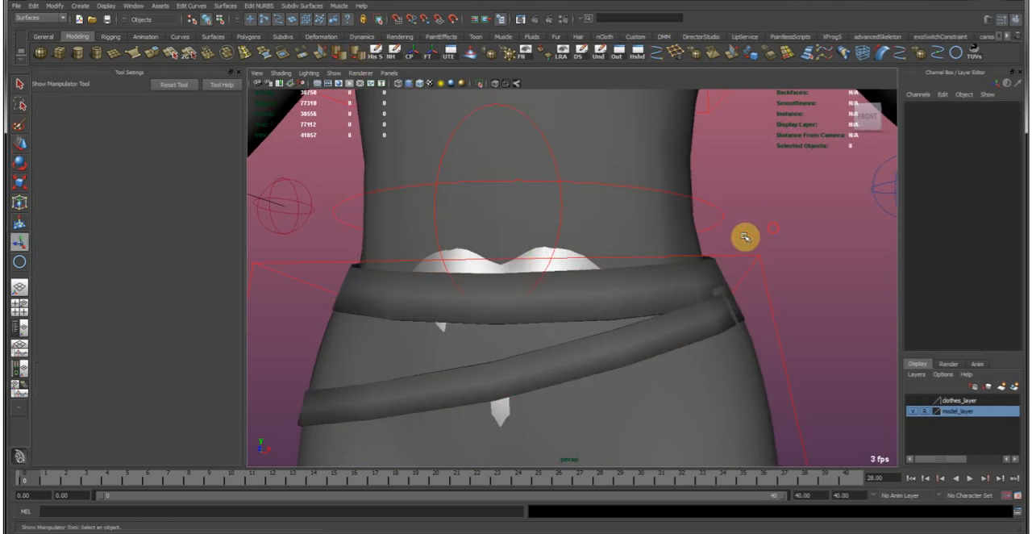
Check the belts around the hips, select both of them and save the scene.
{"action": "key", "text": "w"}
{"action": "right_click_drag", "start_coordinate": [744, 237], "coordinate": [434, 269], "text": "alt"}
{"action": "left_click_drag", "start_coordinate": [434, 269], "coordinate": [438, 304], "text": "alt"}
{"action": "right_click_drag", "start_coordinate": [438, 305], "coordinate": [713, 344], "text": "alt"}
{"action": "left_click_drag", "start_coordinate": [713, 344], "coordinate": [624, 329], "text": "alt"}
{"action": "left_click", "coordinate": [615, 313]}
{"action": "right_click_drag", "start_coordinate": [614, 313], "coordinate": [687, 336], "text": "alt"}
{"action": "left_click_drag", "start_coordinate": [686, 336], "coordinate": [601, 306], "text": "alt"}
{"action": "left_click", "coordinate": [600, 307], "text": "shift"}
{"action": "left_click_drag", "start_coordinate": [672, 311], "coordinate": [581, 314], "text": "alt"}
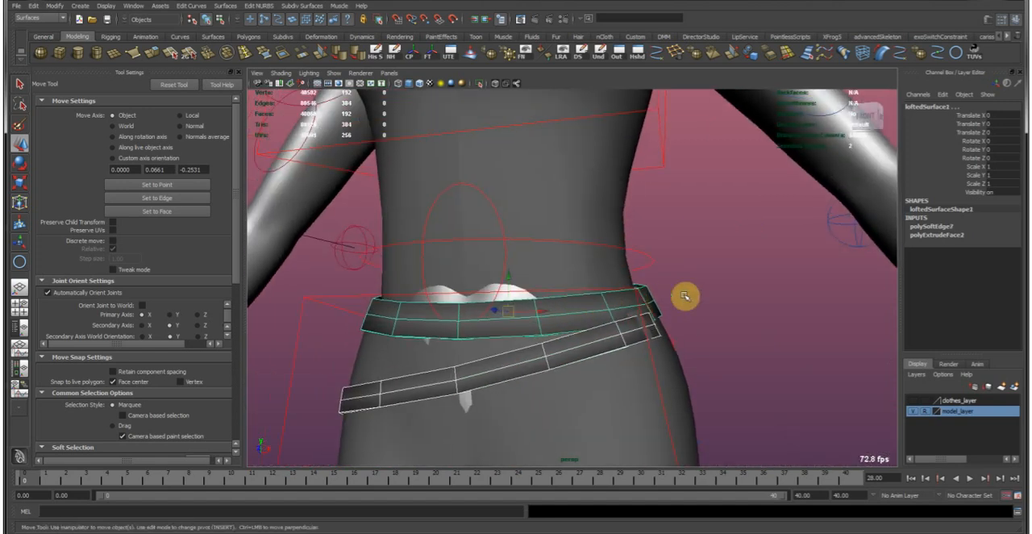
{"action": "key", "text": "ctrl+s"}
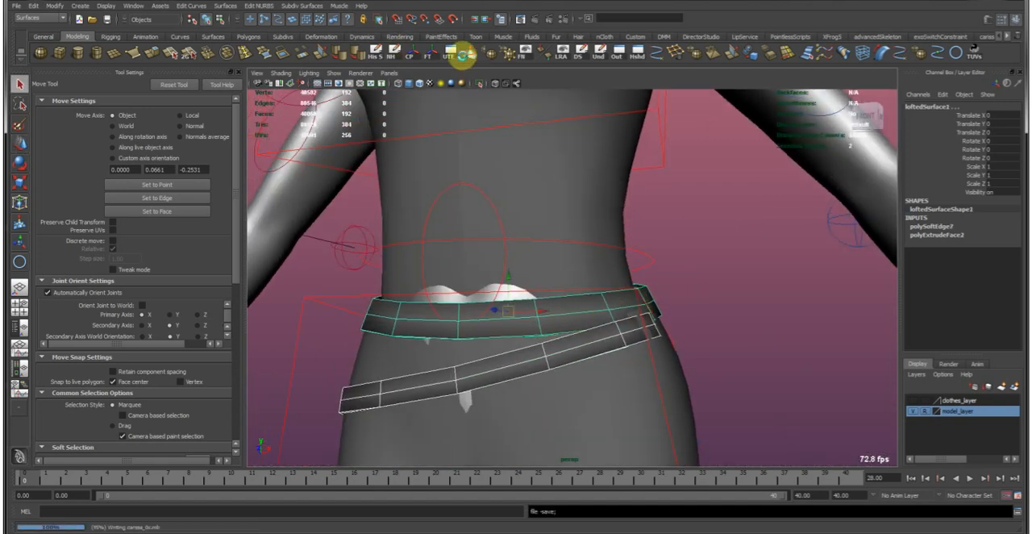
Open the UV Texture Editor for the two belts and display their UV shells shaded.
{"action": "key", "text": "q"}
{"action": "left_click", "coordinate": [449, 55]}
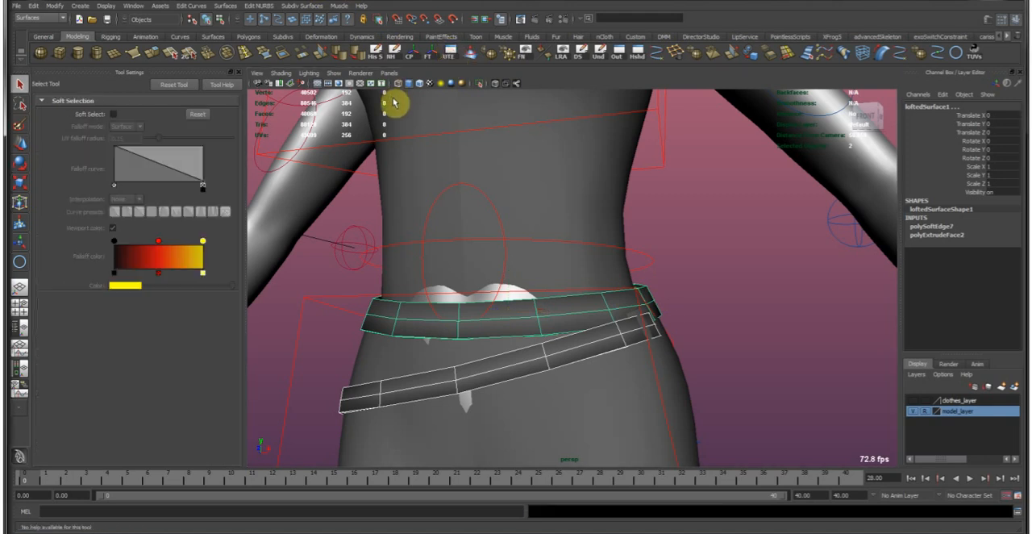
{"action": "left_click_drag", "start_coordinate": [2, 233], "coordinate": [605, 2]}
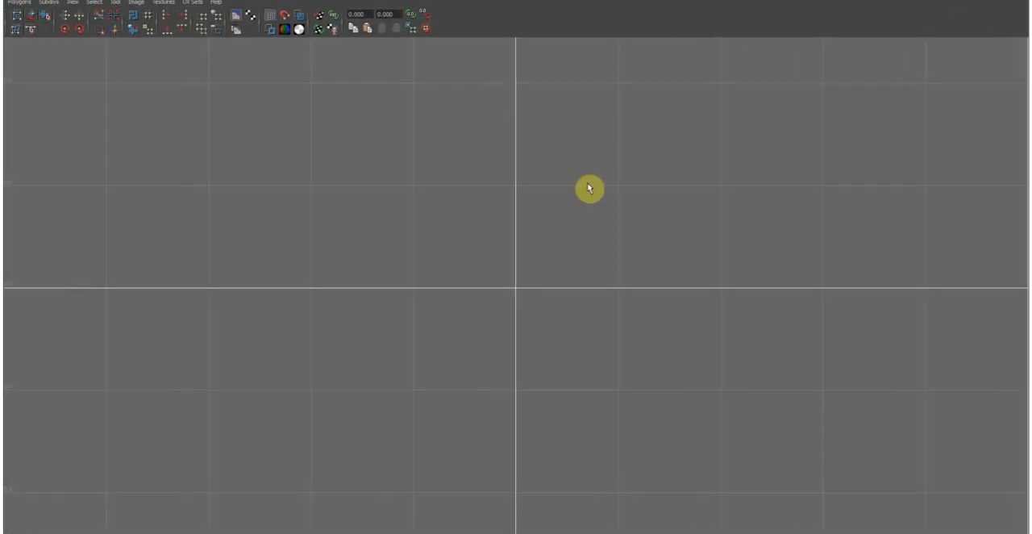
{"action": "right_click_drag", "start_coordinate": [578, 202], "coordinate": [500, 273], "text": "alt"}
{"action": "scroll", "coordinate": [522, 233], "scroll_direction": "down", "scroll_amount": 6}
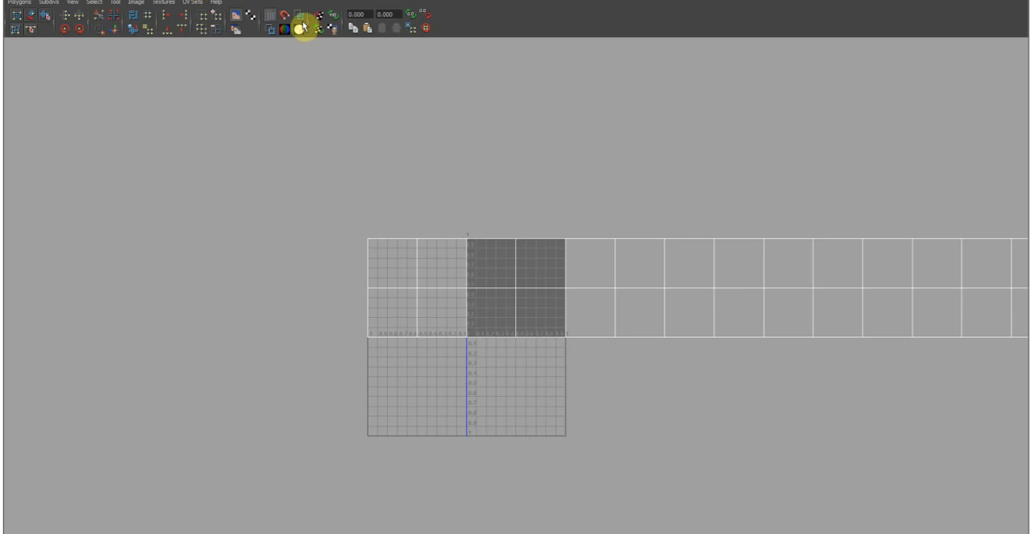
{"action": "left_click", "coordinate": [300, 17]}
{"action": "scroll", "coordinate": [648, 290], "scroll_direction": "down", "scroll_amount": 3}
{"action": "middle_click_drag", "start_coordinate": [699, 253], "coordinate": [559, 296], "text": "alt"}
Shrink the UV Texture Editor window so the belts in the viewport can be seen beside their UV layout.
{"action": "mouse_move", "coordinate": [918, 1]}
{"action": "left_mouse_down"}
{"action": "mouse_move", "coordinate": [786, 236]}
{"action": "mouse_move", "coordinate": [754, 202]}
{"action": "mouse_move", "coordinate": [460, 235]}
{"action": "mouse_move", "coordinate": [323, 295]}
{"action": "mouse_move", "coordinate": [286, 353]}
{"action": "mouse_move", "coordinate": [258, 354]}
{"action": "mouse_move", "coordinate": [816, 92]}
{"action": "mouse_move", "coordinate": [946, 45]}
{"action": "left_mouse_up"}
{"action": "middle_click_drag", "start_coordinate": [420, 305], "coordinate": [388, 299], "text": "alt"}
{"action": "left_click_drag", "start_coordinate": [428, 282], "coordinate": [389, 290], "text": "alt"}
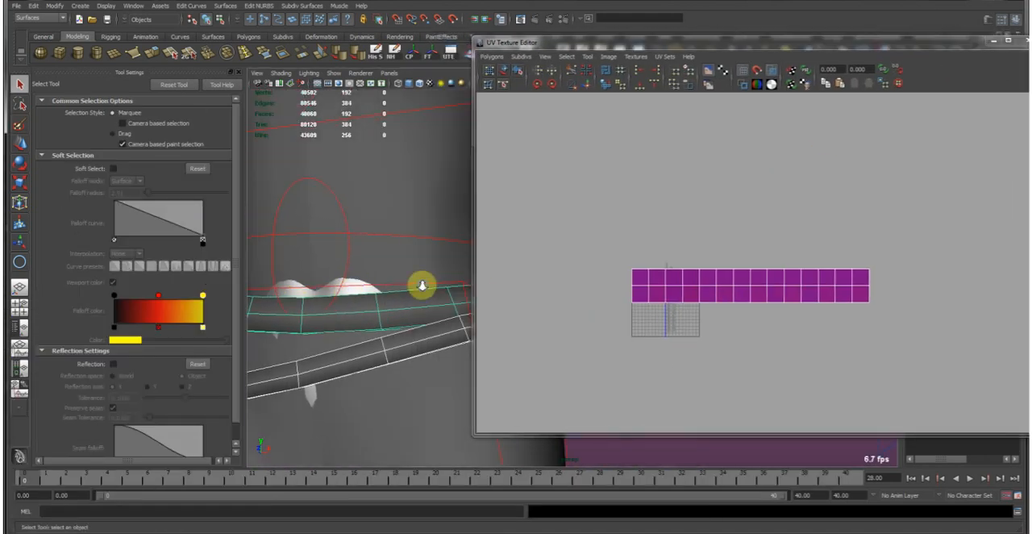
{"action": "right_click_drag", "start_coordinate": [390, 290], "coordinate": [391, 260], "text": "alt"}
{"action": "mouse_move", "coordinate": [391, 261]}
{"action": "left_mouse_down", "text": "alt"}
{"action": "mouse_move", "coordinate": [428, 265]}
{"action": "mouse_move", "coordinate": [391, 260]}
{"action": "left_mouse_up", "text": "alt"}
{"action": "scroll", "coordinate": [671, 309], "scroll_direction": "up", "scroll_amount": 3}
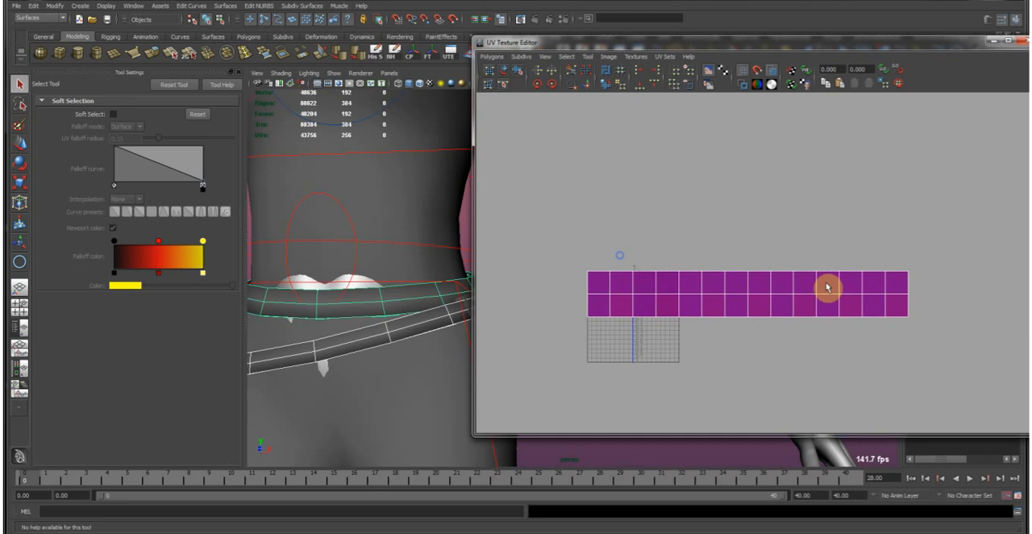
Try to separate the lower belt's UVs along the vertical edges at the end of its UV strip.
{"action": "left_click", "coordinate": [353, 345]}
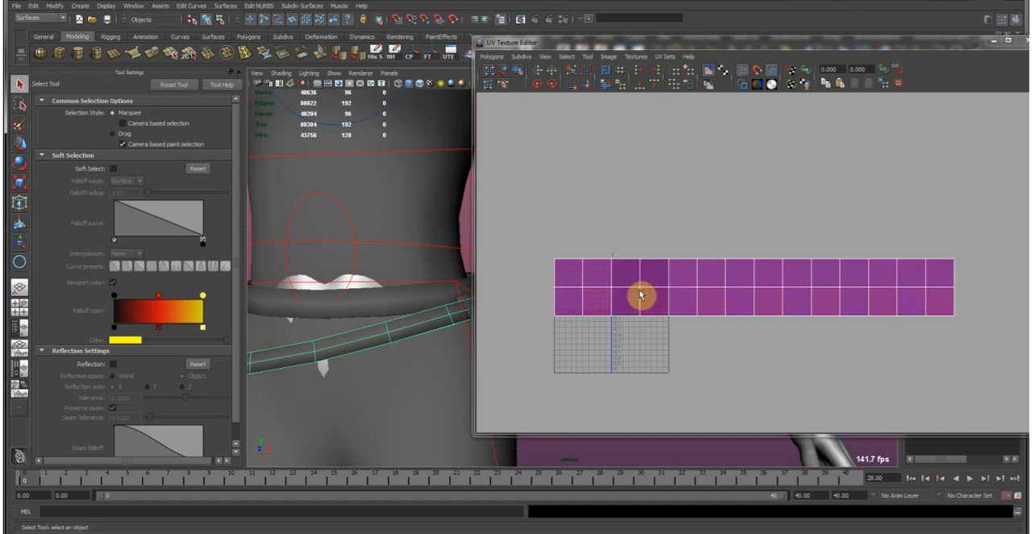
{"action": "right_click_drag", "start_coordinate": [572, 303], "coordinate": [569, 282], "text": "alt"}
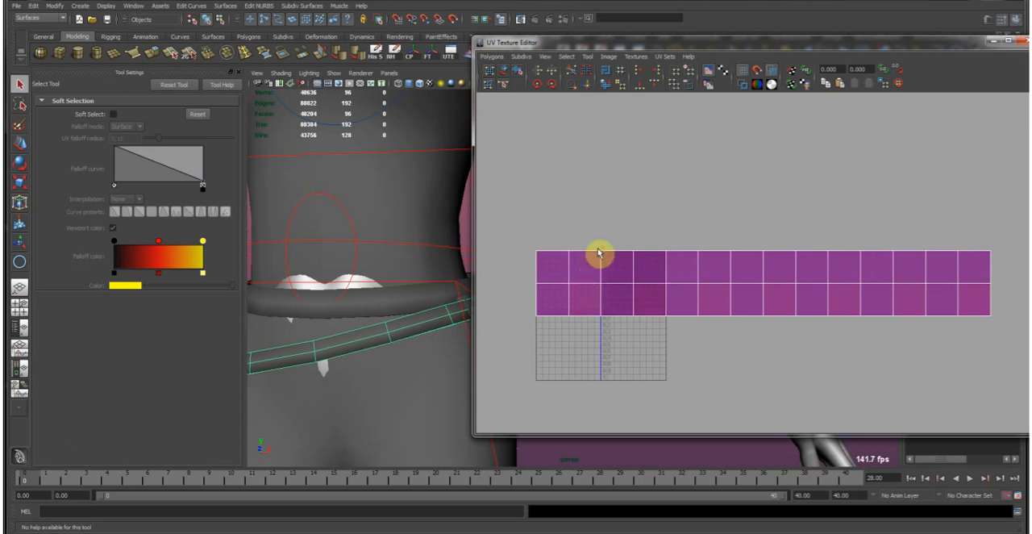
{"action": "right_click_drag", "start_coordinate": [596, 262], "coordinate": [593, 242]}
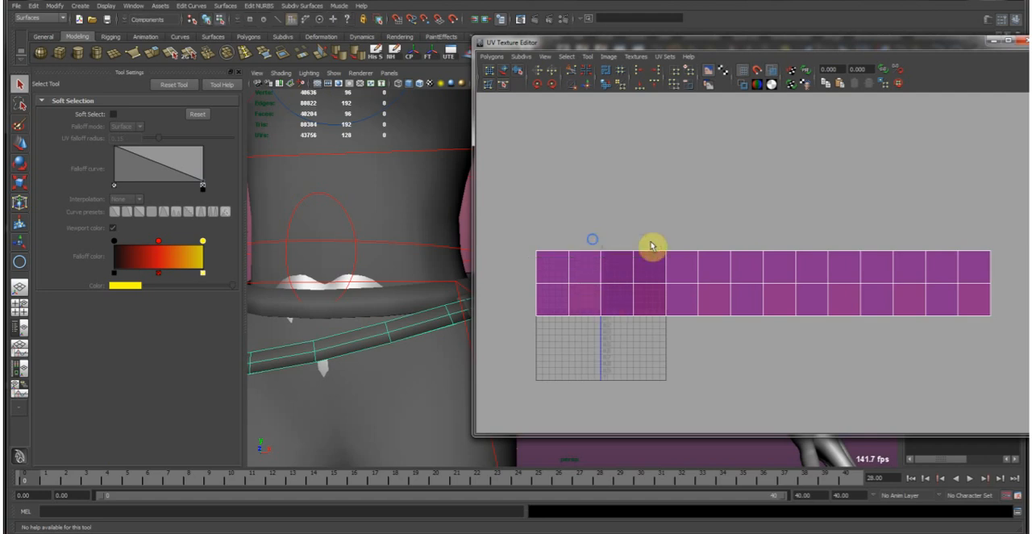
{"action": "left_click_drag", "start_coordinate": [970, 230], "coordinate": [1009, 338]}
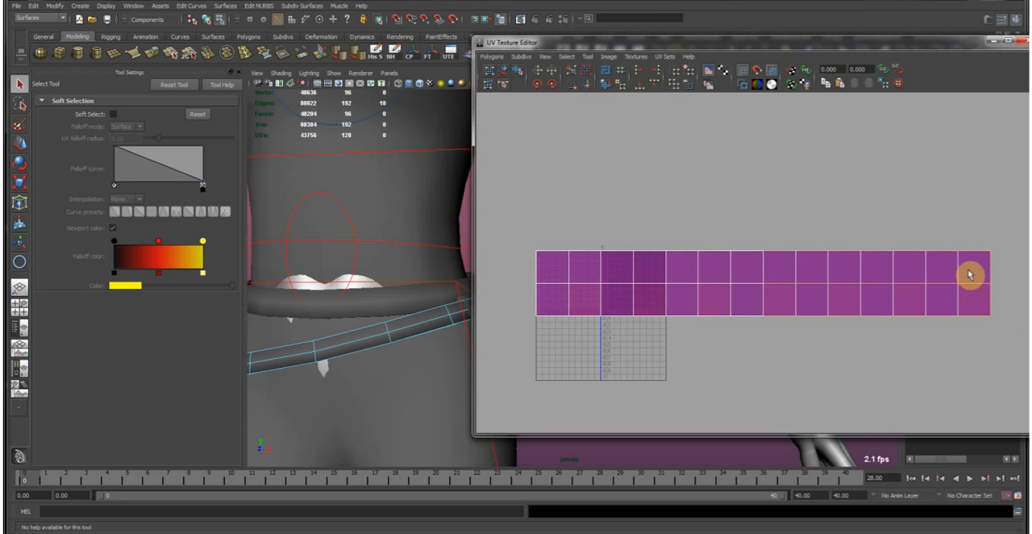
{"action": "left_click_drag", "start_coordinate": [976, 200], "coordinate": [568, 404]}
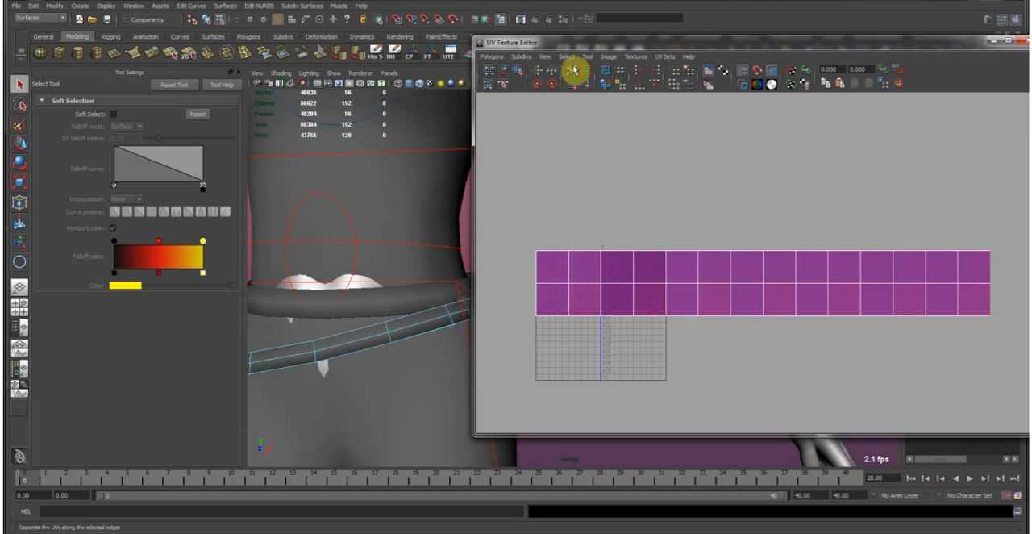
{"action": "right_click_drag", "start_coordinate": [546, 258], "coordinate": [562, 262]}
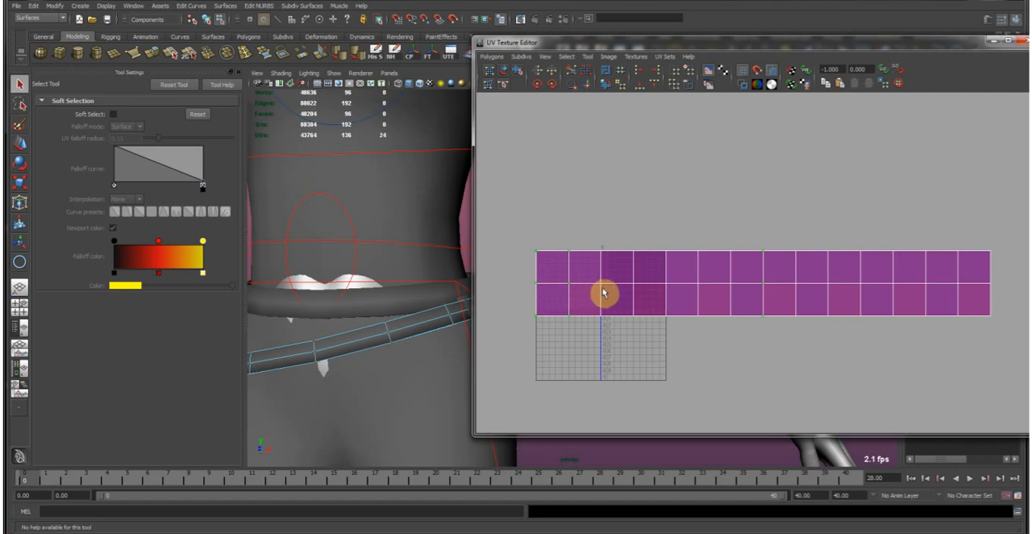
Try to move the separated end UVs one tile beyond the opposite end of the lower belt's UV strip.
{"action": "scroll", "coordinate": [709, 298], "scroll_direction": "down", "scroll_amount": 3}
{"action": "middle_click_drag", "start_coordinate": [689, 296], "coordinate": [698, 301], "text": "alt"}
{"action": "left_click_drag", "start_coordinate": [573, 330], "coordinate": [602, 345], "text": "ctrl"}
{"action": "key", "text": "w"}
{"action": "middle_click_drag", "start_coordinate": [770, 301], "coordinate": [673, 307], "text": "alt"}
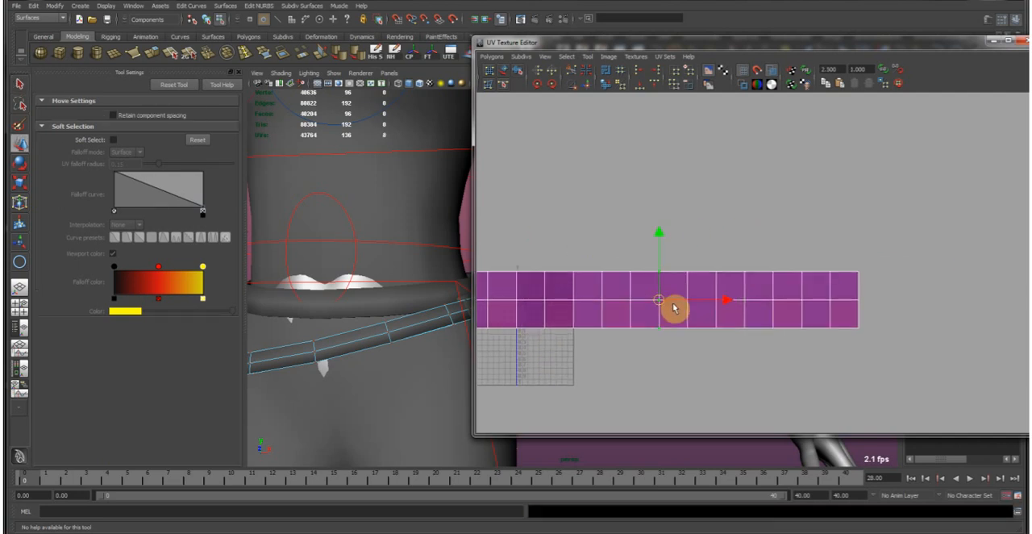
{"action": "left_click_drag", "start_coordinate": [729, 301], "coordinate": [955, 299]}
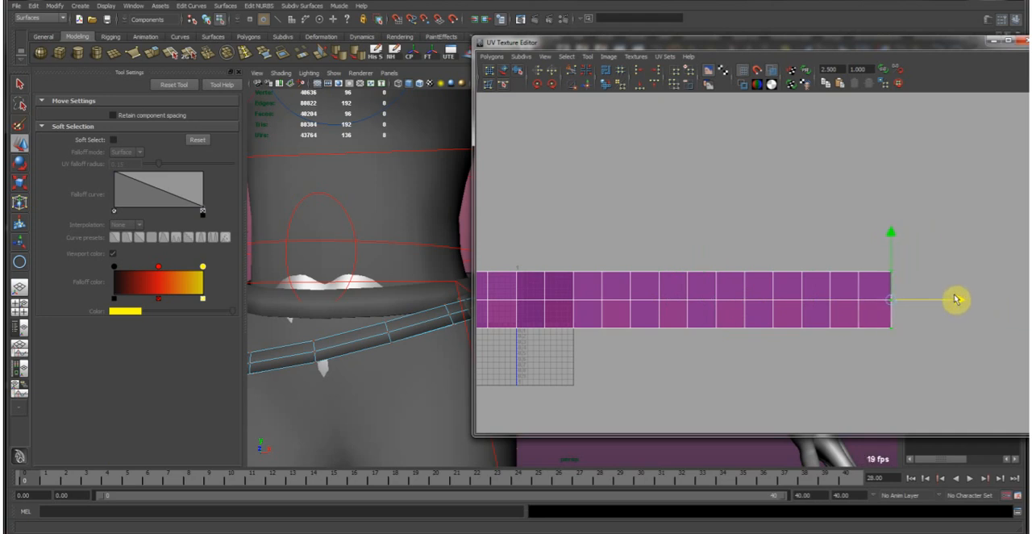
Try to cut the UVs again along the end edges of the extended belt strip.
{"action": "right_click_drag", "start_coordinate": [933, 293], "coordinate": [825, 310], "text": "alt"}
{"action": "middle_click_drag", "start_coordinate": [641, 338], "coordinate": [679, 349], "text": "alt"}
{"action": "left_click_drag", "start_coordinate": [525, 254], "coordinate": [558, 348]}
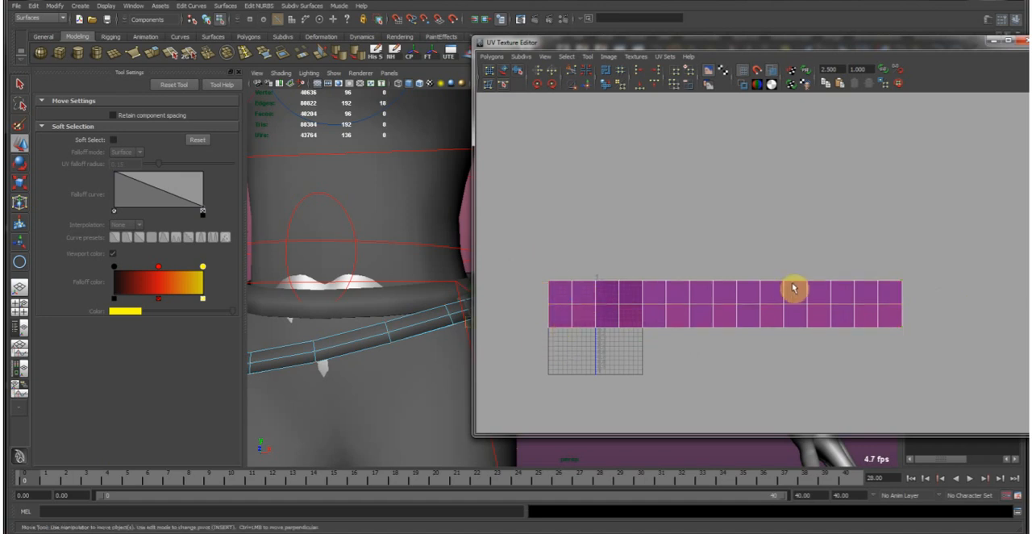
{"action": "left_click_drag", "start_coordinate": [558, 252], "coordinate": [968, 362]}
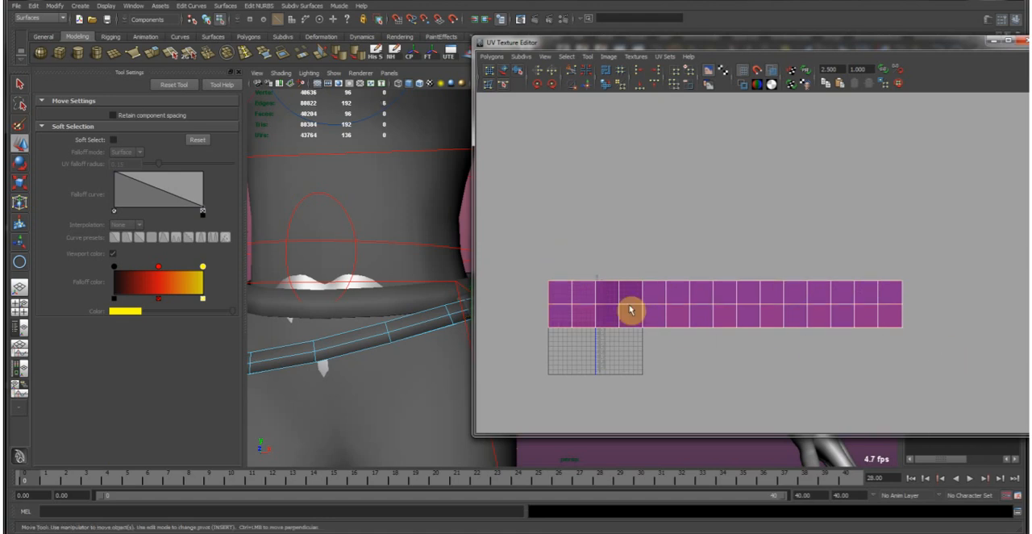
{"action": "left_click", "coordinate": [572, 71]}
Try to shift the newly cut end UVs horizontally to add one more tile to the belt strip.
{"action": "right_click_drag", "start_coordinate": [632, 274], "coordinate": [671, 258]}
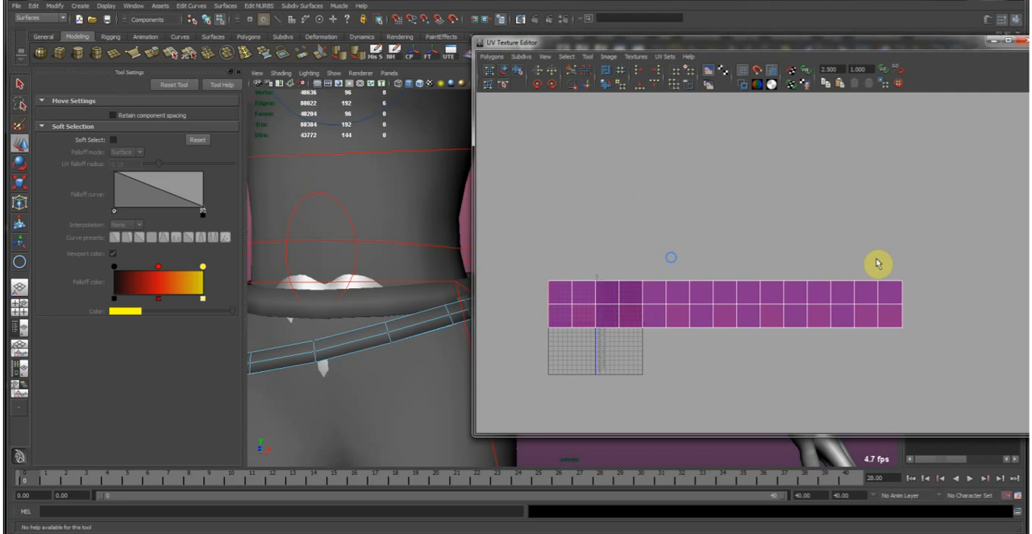
{"action": "left_click_drag", "start_coordinate": [893, 262], "coordinate": [928, 352]}
{"action": "key", "text": "shift+period"}
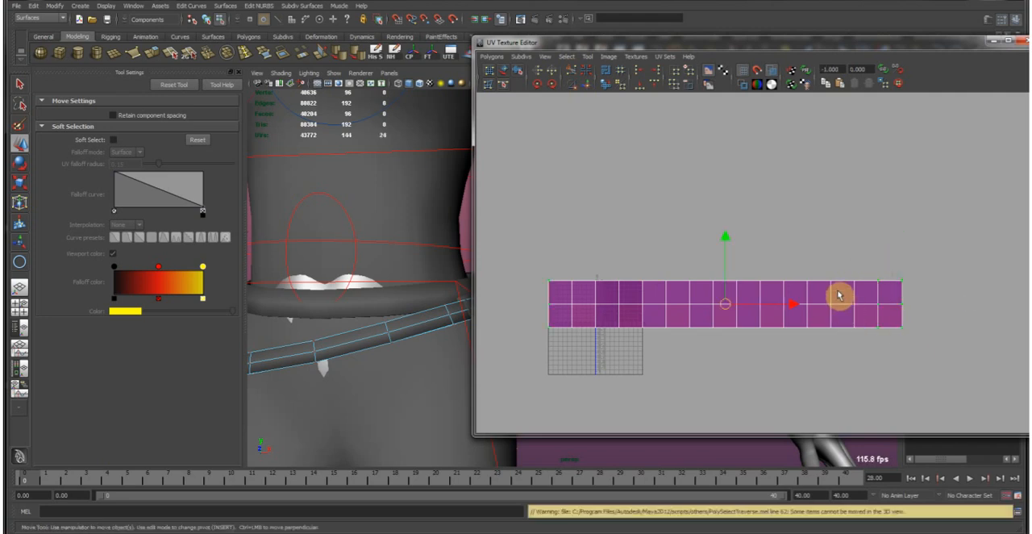
{"action": "left_click_drag", "start_coordinate": [858, 249], "coordinate": [926, 349], "text": "ctrl"}
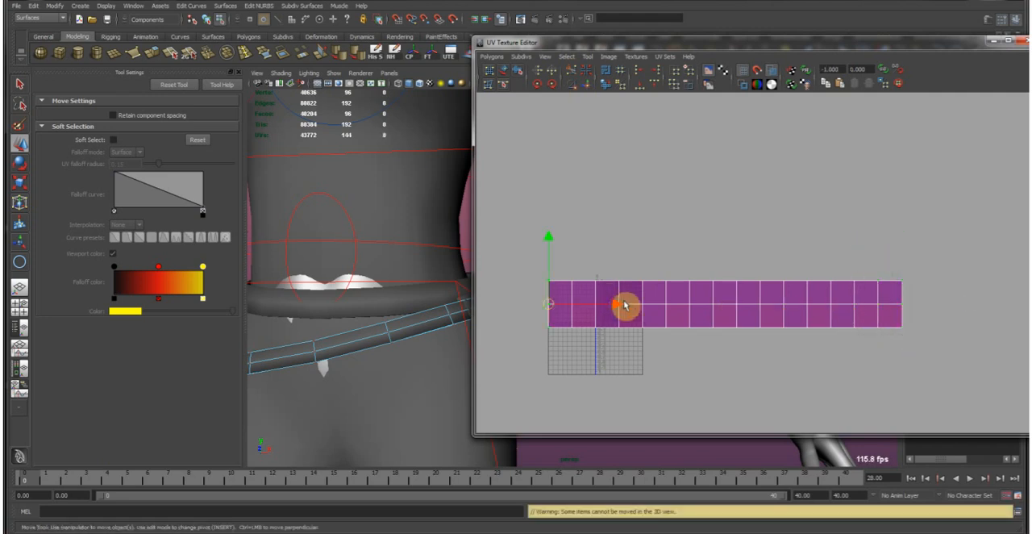
{"action": "left_click_drag", "start_coordinate": [614, 307], "coordinate": [998, 319]}
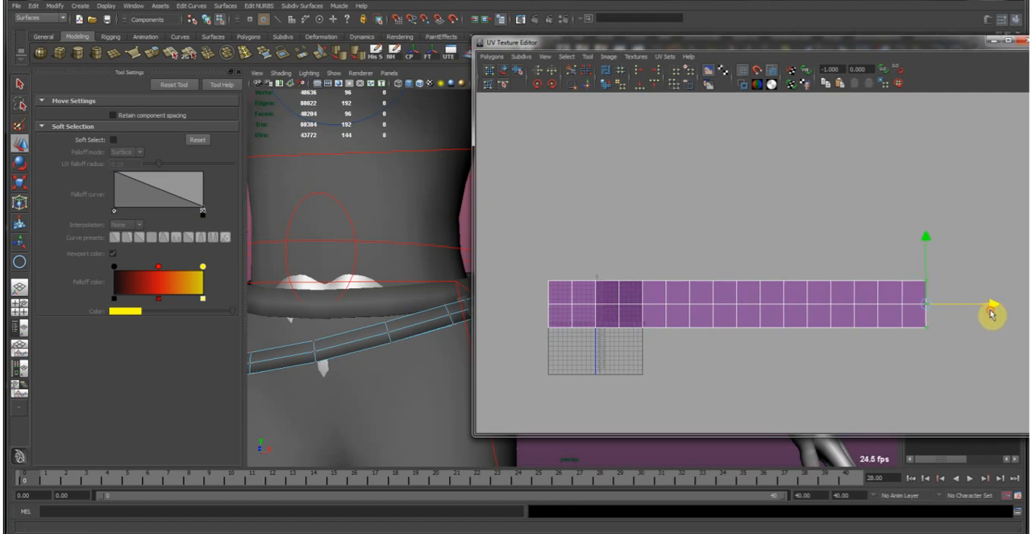
Undo all the UV cuts and moves made on the lower belt.
{"action": "mouse_move", "coordinate": [392, 323]}
{"action": "left_mouse_down", "text": "alt"}
{"action": "mouse_move", "coordinate": [427, 330]}
{"action": "mouse_move", "coordinate": [413, 306]}
{"action": "mouse_move", "coordinate": [381, 322]}
{"action": "mouse_move", "coordinate": [484, 315]}
{"action": "mouse_move", "coordinate": [385, 315]}
{"action": "mouse_move", "coordinate": [391, 342]}
{"action": "mouse_move", "coordinate": [359, 314]}
{"action": "mouse_move", "coordinate": [405, 341]}
{"action": "mouse_move", "coordinate": [369, 357]}
{"action": "mouse_move", "coordinate": [352, 308]}
{"action": "mouse_move", "coordinate": [412, 311]}
{"action": "mouse_move", "coordinate": [388, 336]}
{"action": "left_mouse_up", "text": "alt"}
{"action": "key", "text": "F8"}
{"action": "left_click", "coordinate": [414, 338]}
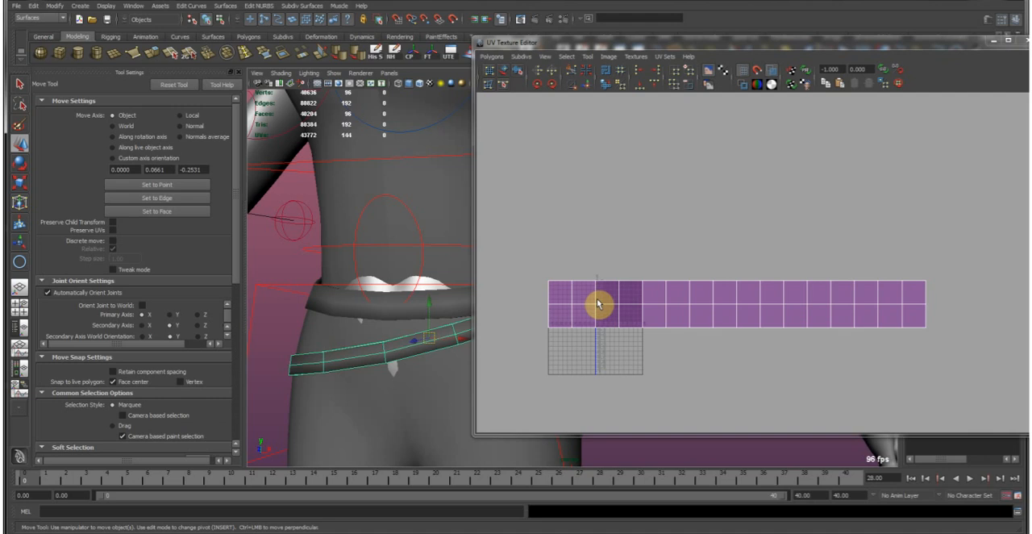
{"action": "key", "text": "ctrl+z"}
{"action": "key", "text": "ctrl+z"}
{"action": "key", "text": "ctrl+z"}
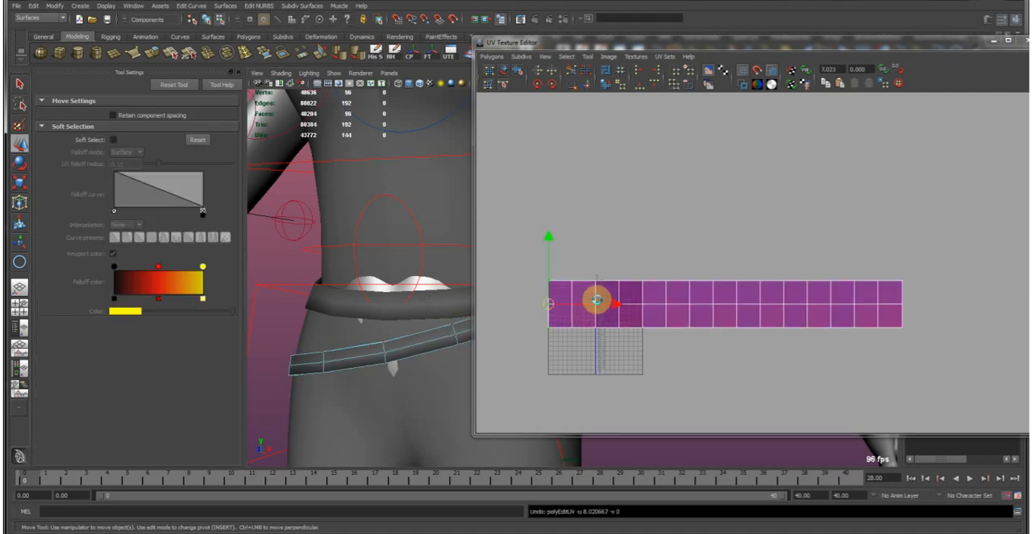
{"action": "key", "text": "ctrl+z"}
{"action": "key", "text": "ctrl+z"}
{"action": "key", "text": "ctrl+z"}
{"action": "key", "text": "ctrl+z"}
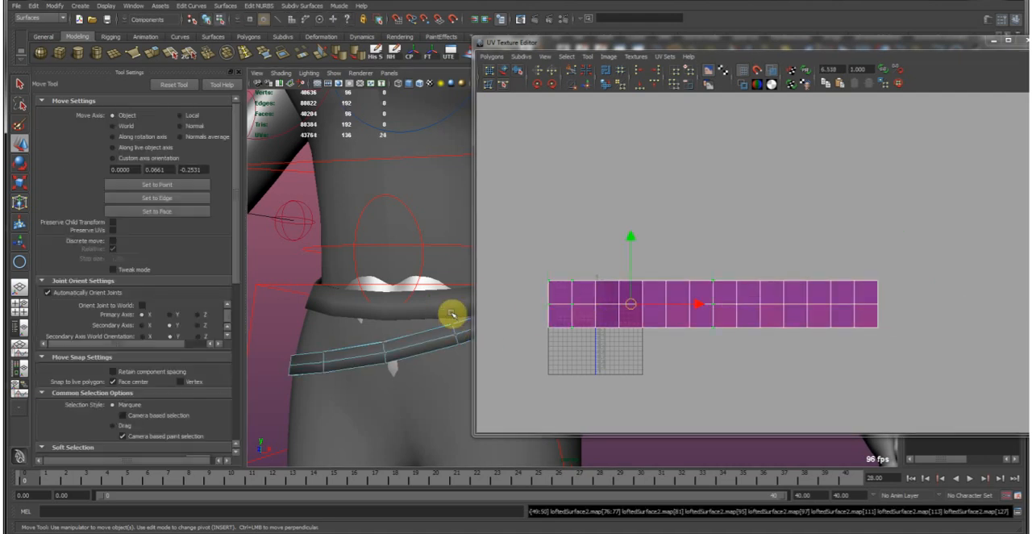
{"action": "key", "text": "ctrl+z"}
{"action": "key", "text": "ctrl+z"}
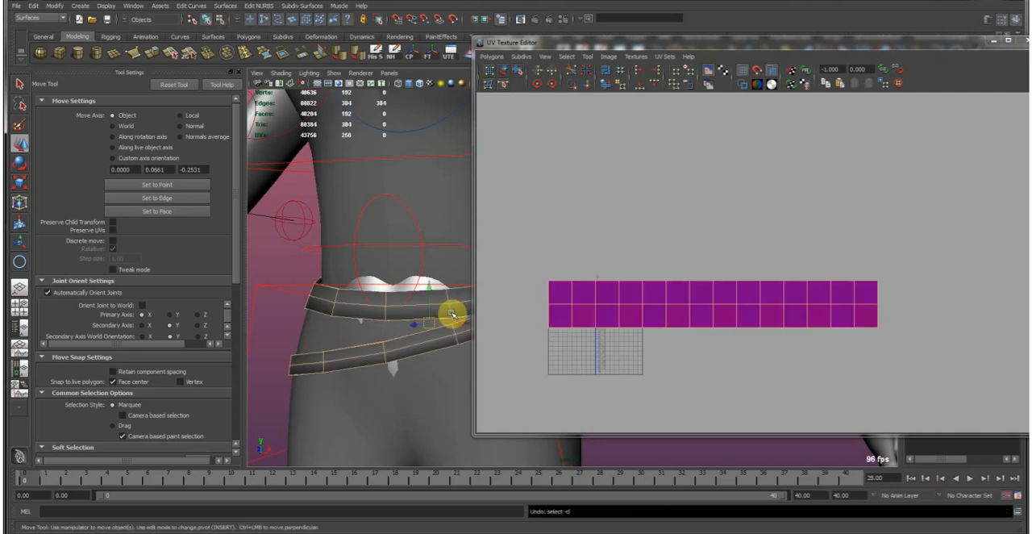
Undo the edge softening and the thickness extrusions of both hip belts.
{"action": "key", "text": "ctrl+z"}
{"action": "key", "text": "ctrl+z"}
{"action": "key", "text": "ctrl+z"}
{"action": "key", "text": "ctrl+z"}
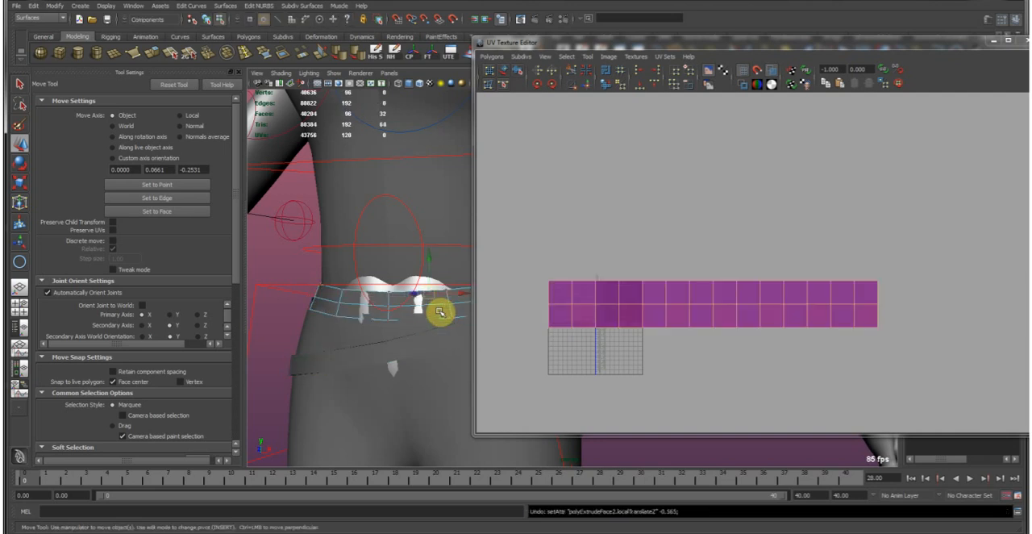
{"action": "key", "text": "ctrl+z"}
{"action": "key", "text": "ctrl+z"}
{"action": "key", "text": "ctrl+z"}
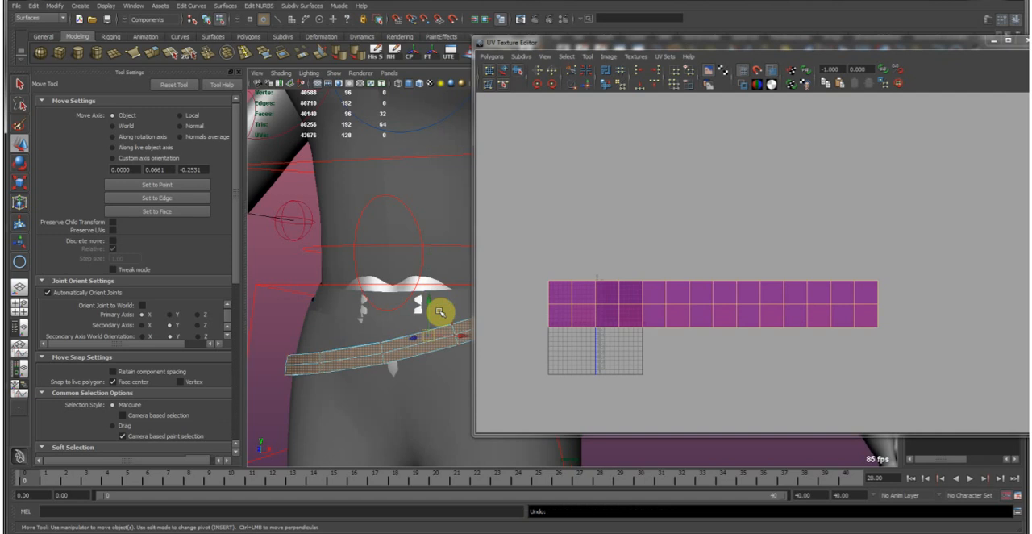
{"action": "key", "text": "ctrl+z"}
{"action": "key", "text": "ctrl+z"}
{"action": "key", "text": "ctrl+z"}
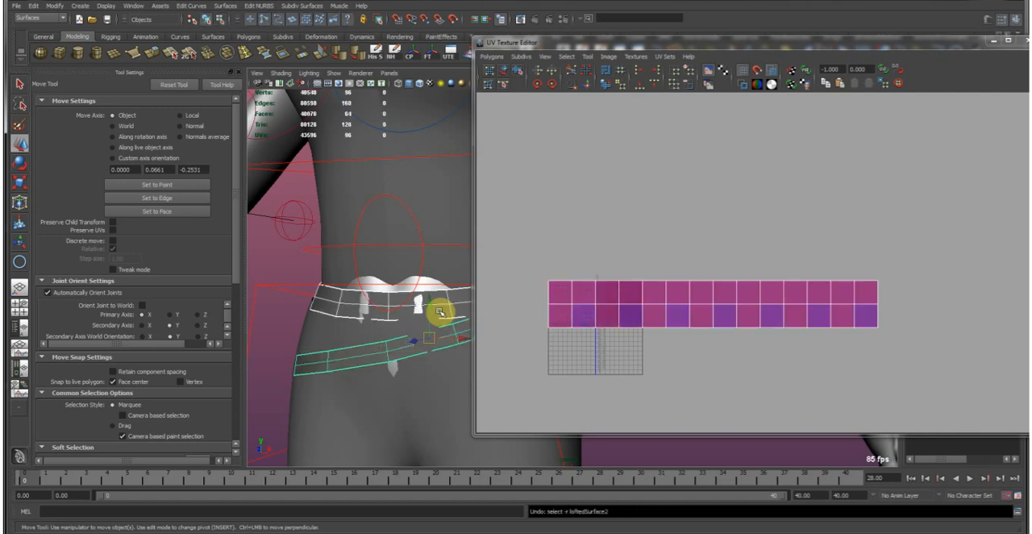
Select the lower belt alone and select the edges at the ends of its UV strip.
{"action": "left_click", "coordinate": [369, 353]}
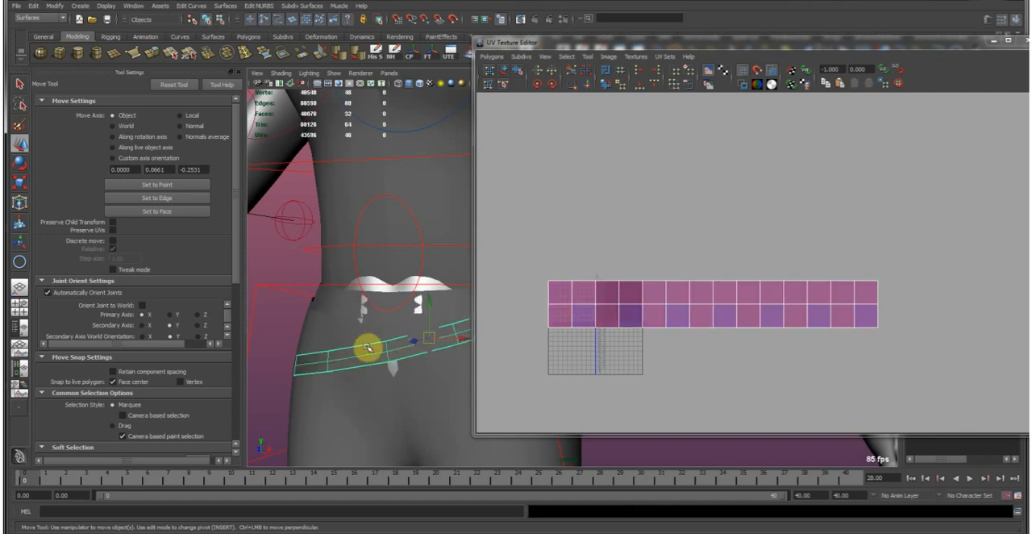
{"action": "left_click_drag", "start_coordinate": [382, 350], "coordinate": [396, 327], "text": "alt"}
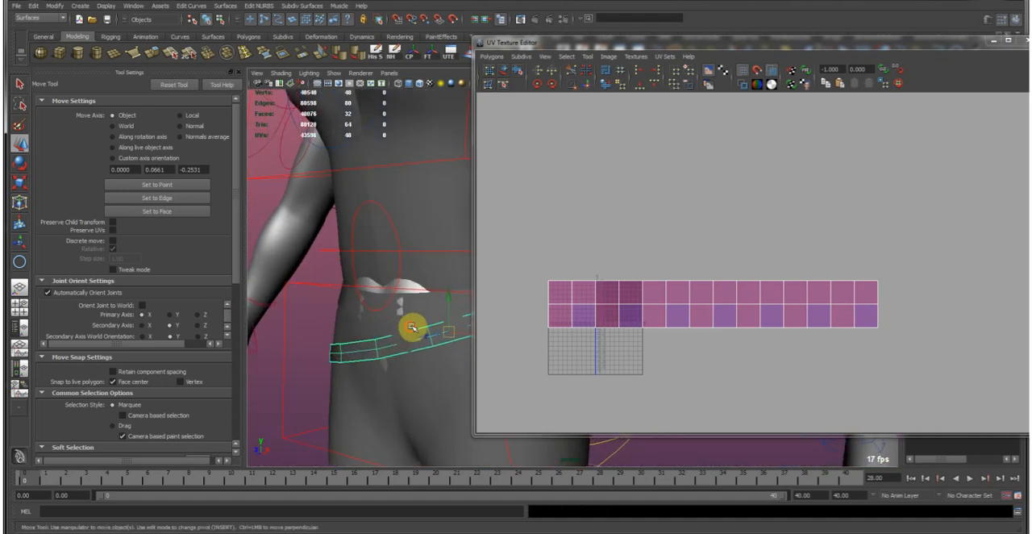
{"action": "right_click_drag", "start_coordinate": [717, 306], "coordinate": [844, 276]}
{"action": "left_click_drag", "start_coordinate": [862, 258], "coordinate": [899, 350]}
{"action": "right_click_drag", "start_coordinate": [829, 288], "coordinate": [836, 260]}
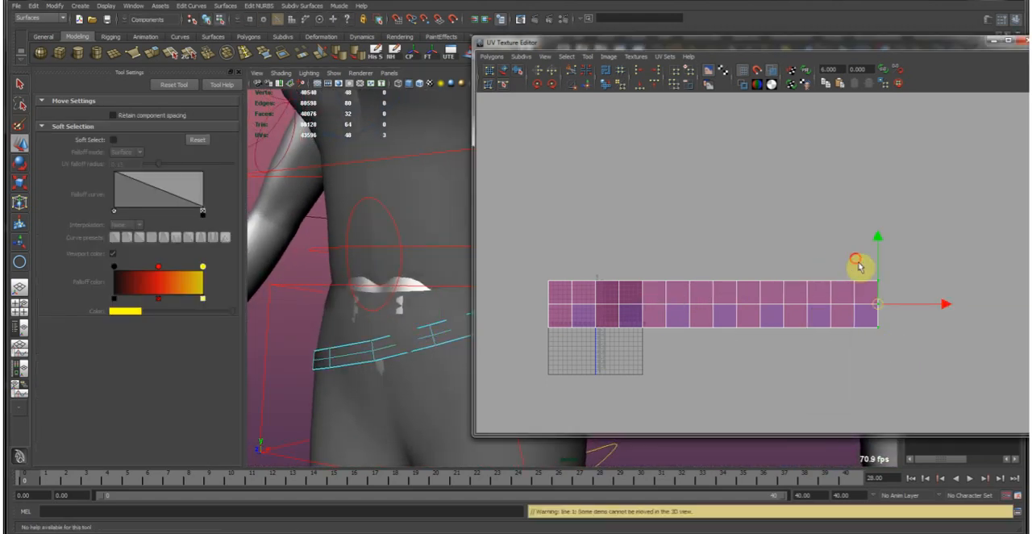
{"action": "left_click", "coordinate": [908, 338]}
{"action": "left_click_drag", "start_coordinate": [864, 267], "coordinate": [898, 350]}
{"action": "left_click_drag", "start_coordinate": [541, 250], "coordinate": [561, 369]}
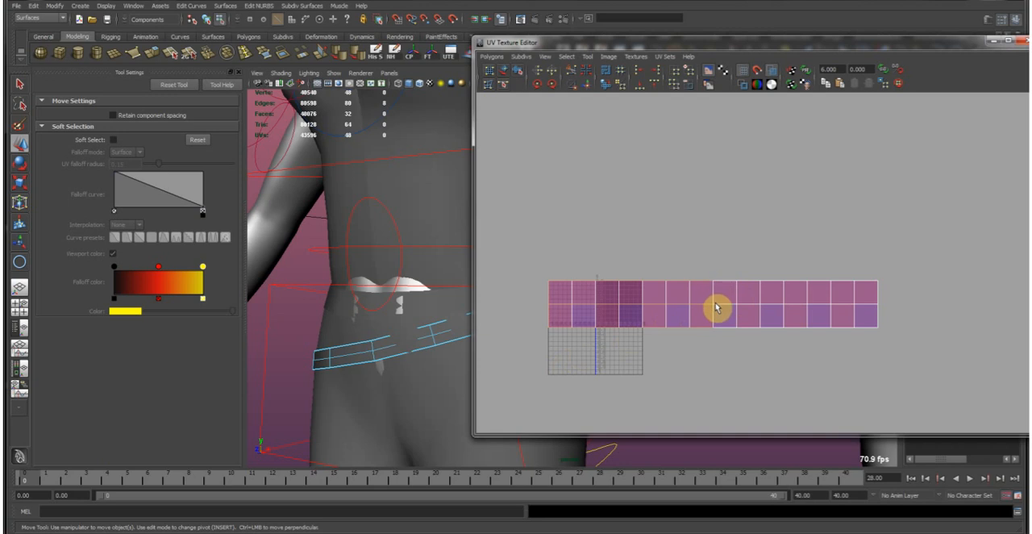
Examine where the selected UV edges lie on the lower belt around the hips.
{"action": "left_click_drag", "start_coordinate": [375, 350], "coordinate": [360, 321], "text": "alt"}
{"action": "left_click", "coordinate": [365, 301], "text": "shift"}
{"action": "left_click", "coordinate": [380, 288], "text": "shift"}
{"action": "key", "text": "ctrl+z"}
{"action": "key", "text": "ctrl+z"}
{"action": "left_click_drag", "start_coordinate": [362, 350], "coordinate": [385, 332], "text": "alt"}
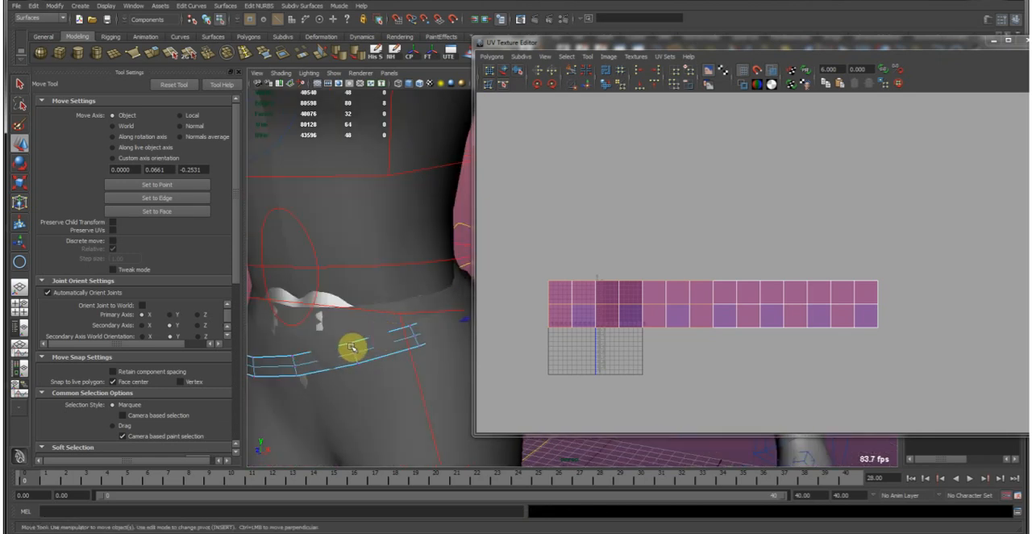
{"action": "middle_click_drag", "start_coordinate": [609, 304], "coordinate": [590, 306], "text": "alt"}
{"action": "right_click_drag", "start_coordinate": [589, 304], "coordinate": [583, 252]}
{"action": "left_click_drag", "start_coordinate": [515, 257], "coordinate": [541, 360]}
{"action": "left_click", "coordinate": [473, 333]}
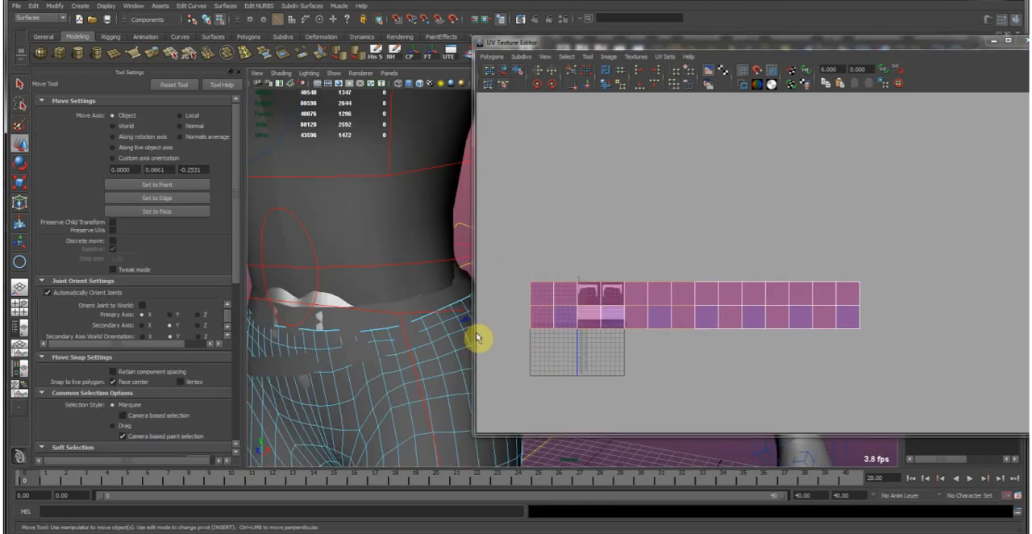
{"action": "key", "text": "ctrl+z"}
Enlarge and reposition the UV Texture Editor window so the whole belt UV strip is in view.
{"action": "left_click_drag", "start_coordinate": [475, 328], "coordinate": [217, 326]}
{"action": "middle_click_drag", "start_coordinate": [417, 326], "coordinate": [497, 255], "text": "alt"}
{"action": "right_click_drag", "start_coordinate": [498, 255], "coordinate": [871, 319], "text": "alt"}
{"action": "middle_click_drag", "start_coordinate": [585, 276], "coordinate": [705, 305], "text": "alt"}
{"action": "left_click_drag", "start_coordinate": [266, 346], "coordinate": [279, 428]}
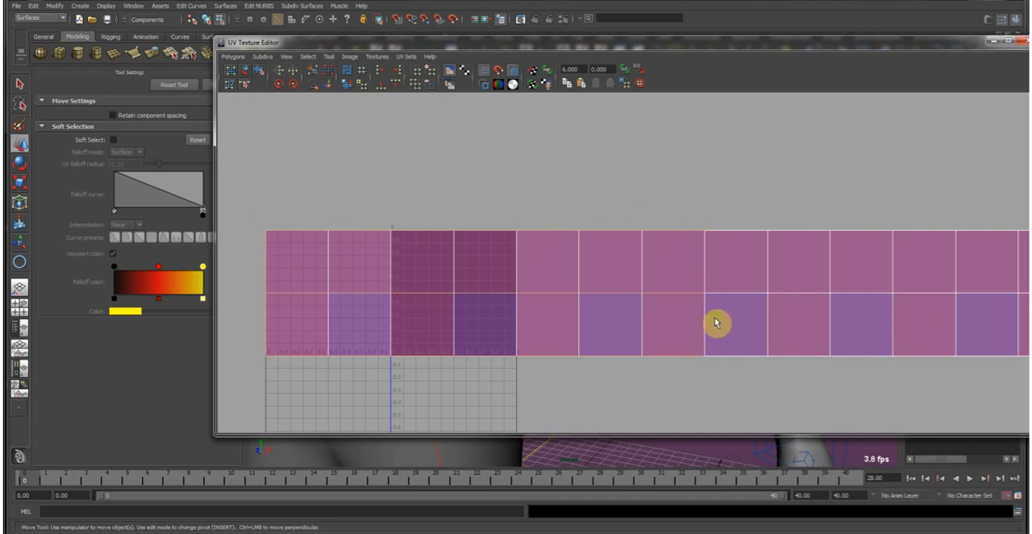
{"action": "middle_click_drag", "start_coordinate": [716, 330], "coordinate": [622, 301], "text": "alt"}
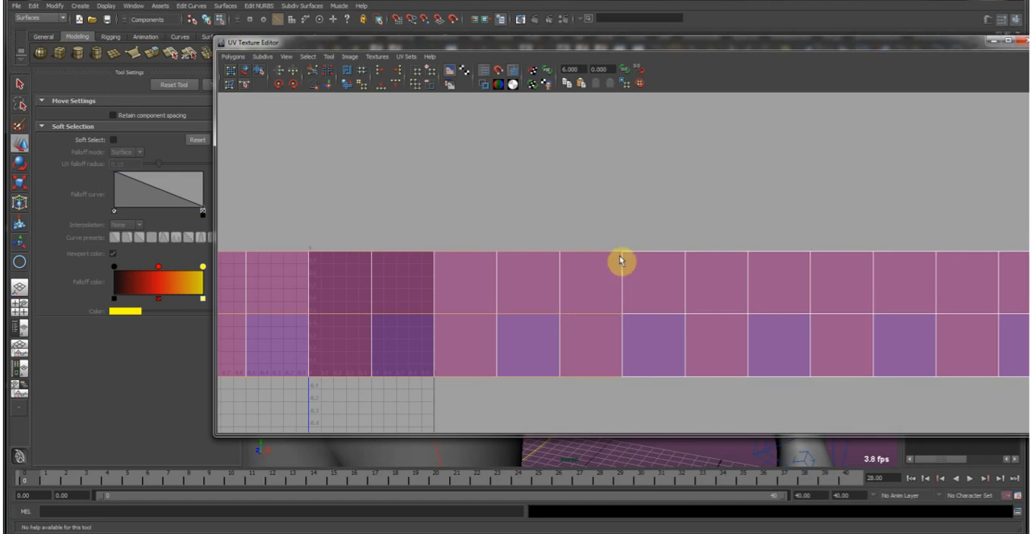
{"action": "scroll", "coordinate": [622, 298], "scroll_direction": "down", "scroll_amount": 3}
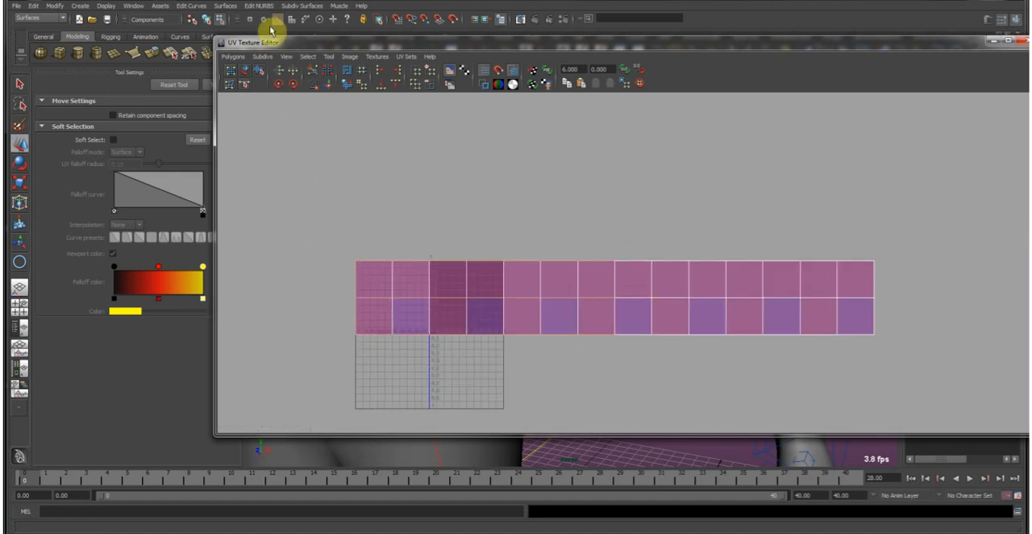
{"action": "left_click_drag", "start_coordinate": [279, 40], "coordinate": [257, 39]}
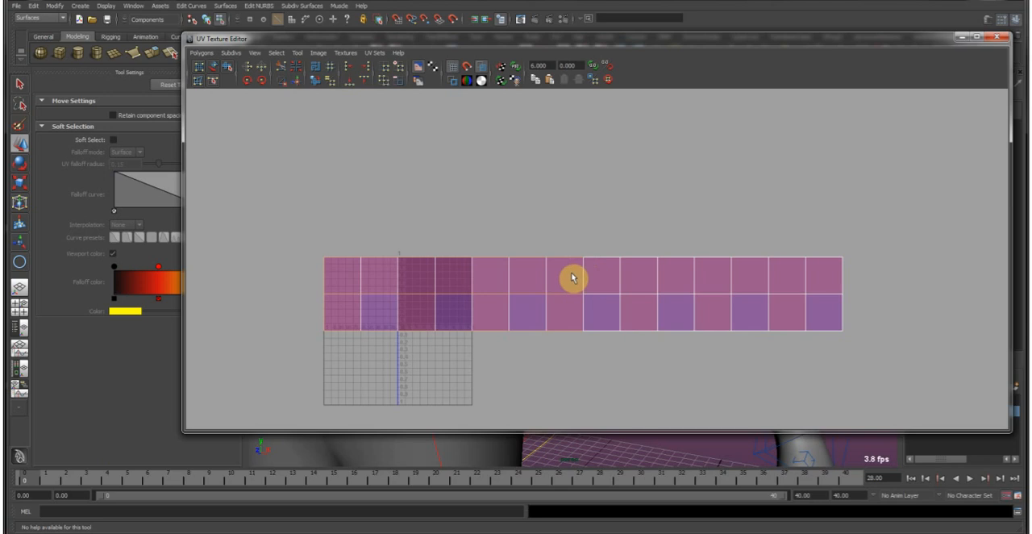
Reduce the selection to the strip's vertical end edges and separate the lower belt's UVs along them.
{"action": "left_click_drag", "start_coordinate": [825, 235], "coordinate": [876, 365]}
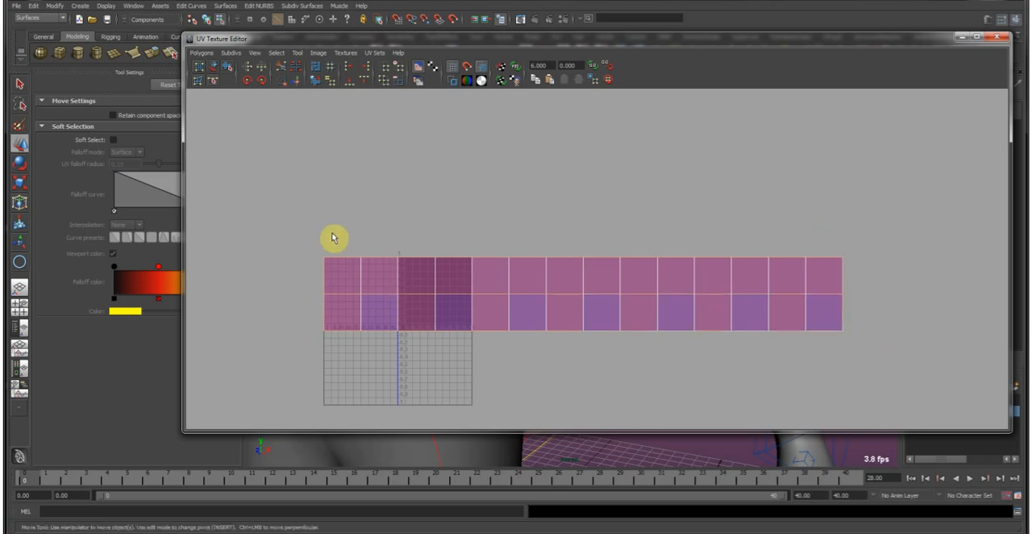
{"action": "left_click_drag", "start_coordinate": [338, 224], "coordinate": [818, 399]}
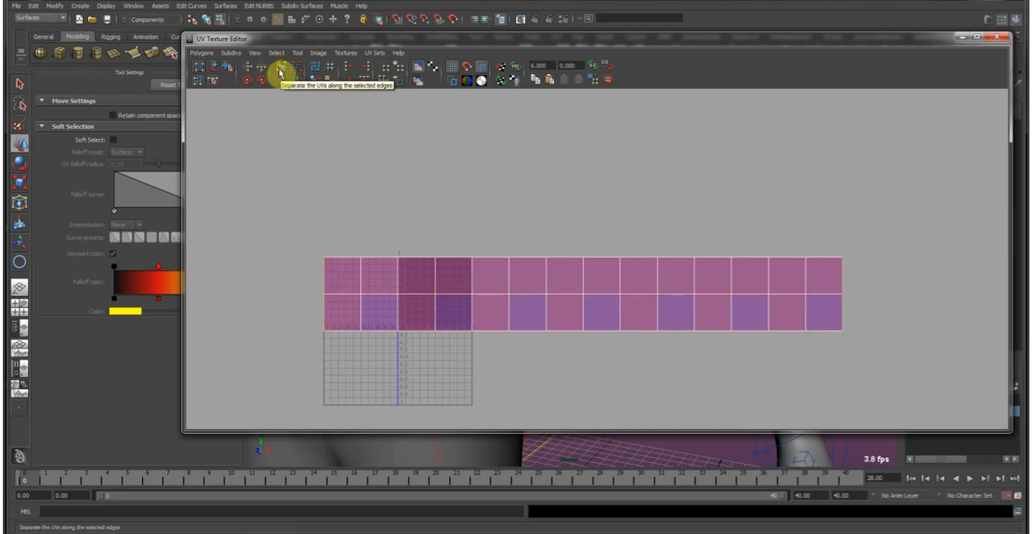
{"action": "right_click_drag", "start_coordinate": [325, 249], "coordinate": [320, 207]}
{"action": "left_click_drag", "start_coordinate": [333, 223], "coordinate": [894, 416]}
{"action": "right_click", "coordinate": [318, 250]}
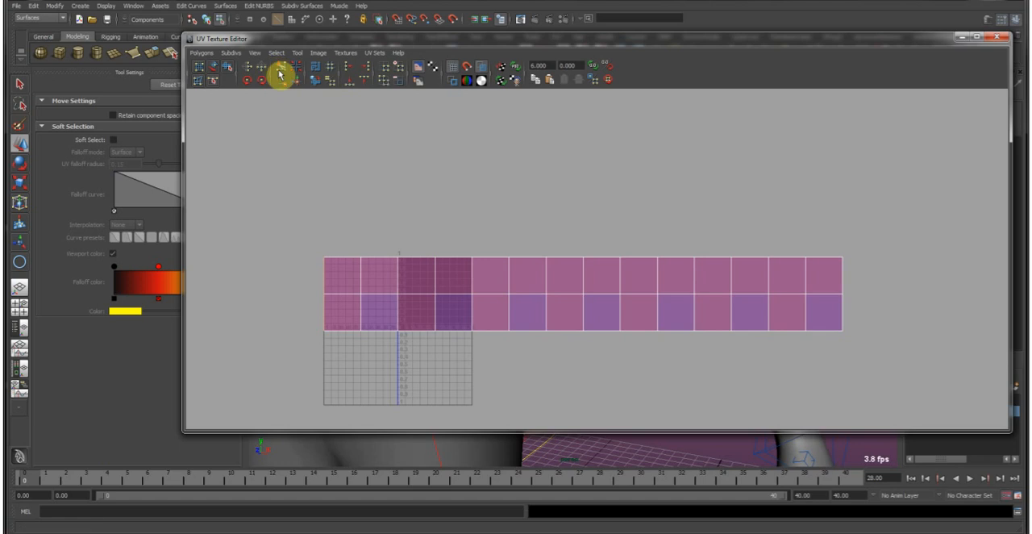
Move the detached end UVs horizontally to extend the lower belt's strip by one tile at its far end.
{"action": "right_click", "coordinate": [322, 257]}
{"action": "left_click_drag", "start_coordinate": [779, 237], "coordinate": [886, 357]}
{"action": "left_click_drag", "start_coordinate": [696, 233], "coordinate": [892, 365]}
{"action": "left_click_drag", "start_coordinate": [661, 293], "coordinate": [953, 320]}
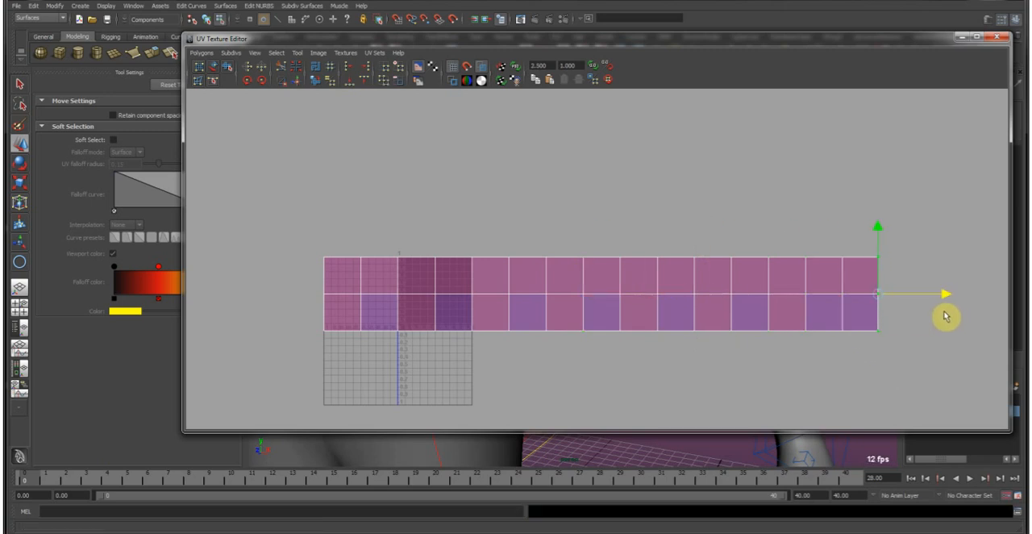
Select the stray end UVs of the lower belt and move them horizontally one tile beyond the strip's opposite end.
{"action": "right_click_drag", "start_coordinate": [560, 278], "coordinate": [511, 276]}
{"action": "left_click", "coordinate": [927, 381]}
{"action": "left_click_drag", "start_coordinate": [285, 198], "coordinate": [624, 389]}
{"action": "left_click_drag", "start_coordinate": [779, 231], "coordinate": [862, 346]}
{"action": "left_click", "coordinate": [285, 66]}
{"action": "right_click_drag", "start_coordinate": [289, 196], "coordinate": [296, 217]}
{"action": "left_click_drag", "start_coordinate": [342, 372], "coordinate": [340, 371]}
{"action": "left_click_drag", "start_coordinate": [286, 214], "coordinate": [363, 347], "text": "ctrl"}
{"action": "left_click_drag", "start_coordinate": [947, 295], "coordinate": [350, 300]}
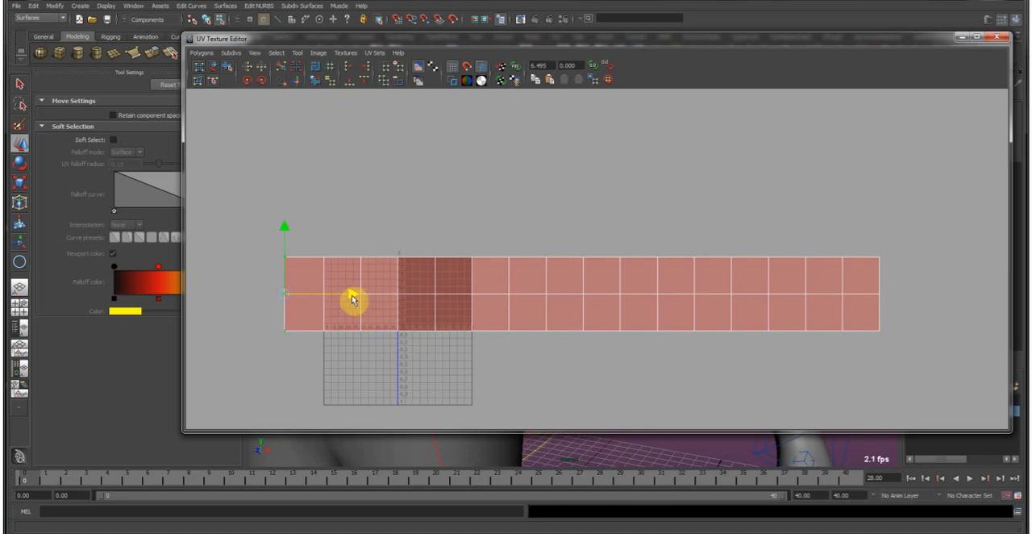
{"action": "right_click_drag", "start_coordinate": [560, 277], "coordinate": [591, 276]}
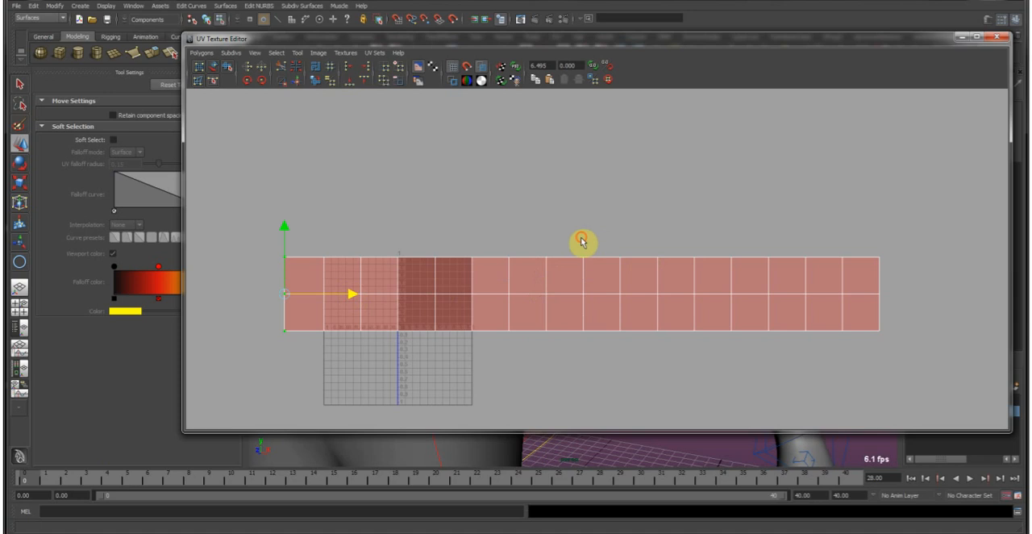
{"action": "left_click_drag", "start_coordinate": [571, 242], "coordinate": [645, 321]}
{"action": "right_click_drag", "start_coordinate": [549, 297], "coordinate": [582, 313], "text": "ctrl"}
{"action": "key", "text": "r"}
{"action": "middle_click_drag", "start_coordinate": [624, 330], "coordinate": [581, 331]}
{"action": "key", "text": "ctrl+z"}
Select the edge bordering the strip's new end tile and move and sew its UVs together.
{"action": "right_click_drag", "start_coordinate": [380, 307], "coordinate": [355, 290]}
{"action": "left_click", "coordinate": [323, 307], "text": "shift"}
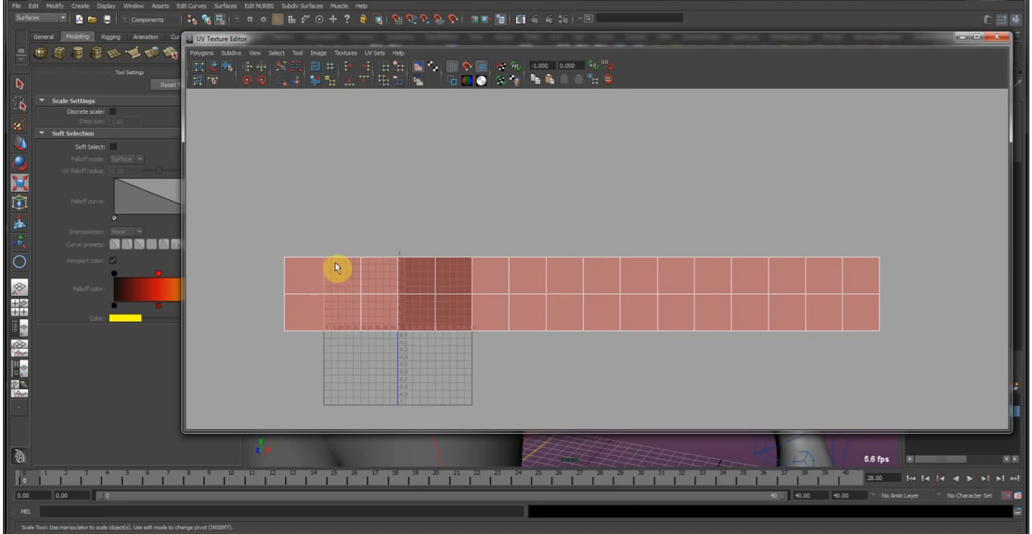
{"action": "left_click", "coordinate": [296, 81]}
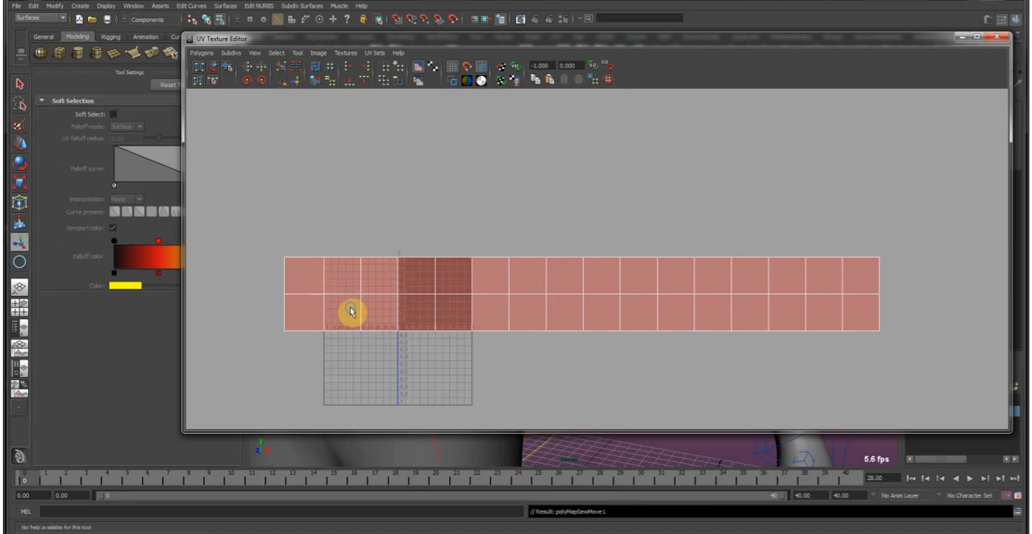
Scale the lower belt's whole UV strip down uniformly and place it inside the 0 to 1 texture space.
{"action": "right_click_drag", "start_coordinate": [364, 302], "coordinate": [478, 250], "text": "ctrl"}
{"action": "key", "text": "r"}
{"action": "middle_click_drag", "start_coordinate": [525, 343], "coordinate": [469, 334]}
{"action": "key", "text": "w"}
{"action": "middle_click_drag", "start_coordinate": [568, 334], "coordinate": [433, 352]}
{"action": "key", "text": "r"}
{"action": "key", "text": "w"}
{"action": "key", "text": "r"}
{"action": "key", "text": "w"}
{"action": "key", "text": "f"}
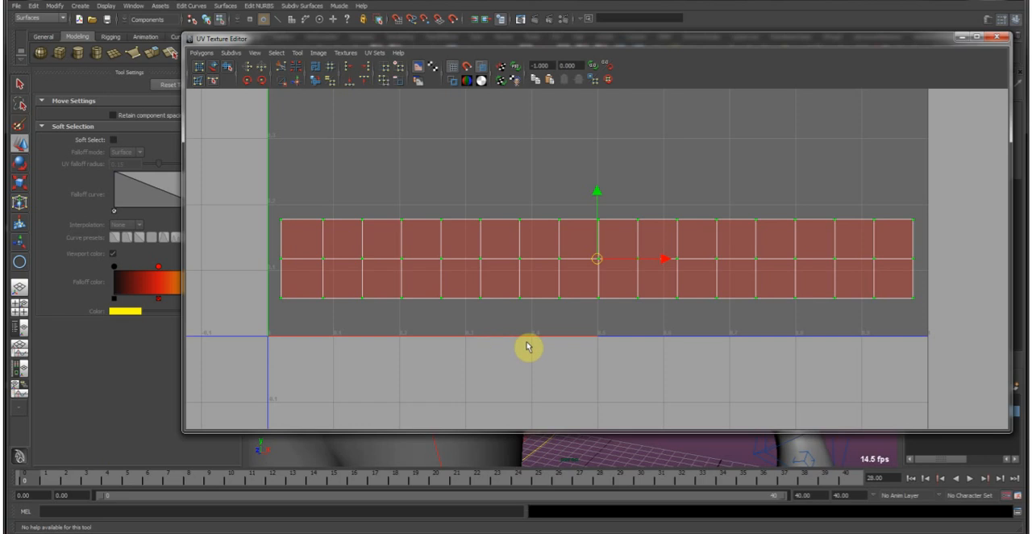
Select the lower belt as an object and place a smaller UV Texture Editor window beside the hips in the viewport.
{"action": "left_click_drag", "start_coordinate": [952, 40], "coordinate": [0, 137]}
{"action": "left_click_drag", "start_coordinate": [571, 266], "coordinate": [501, 314], "text": "alt"}
{"action": "right_click_drag", "start_coordinate": [498, 319], "coordinate": [520, 307]}
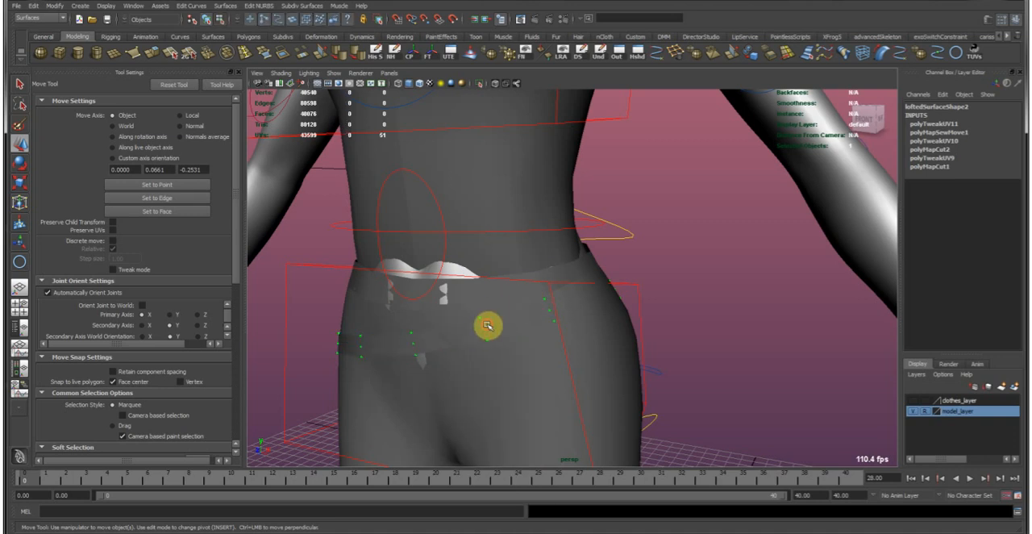
{"action": "left_click", "coordinate": [488, 324]}
{"action": "middle_click_drag", "start_coordinate": [443, 292], "coordinate": [497, 296], "text": "alt"}
{"action": "right_click_drag", "start_coordinate": [431, 334], "coordinate": [502, 321], "text": "alt"}
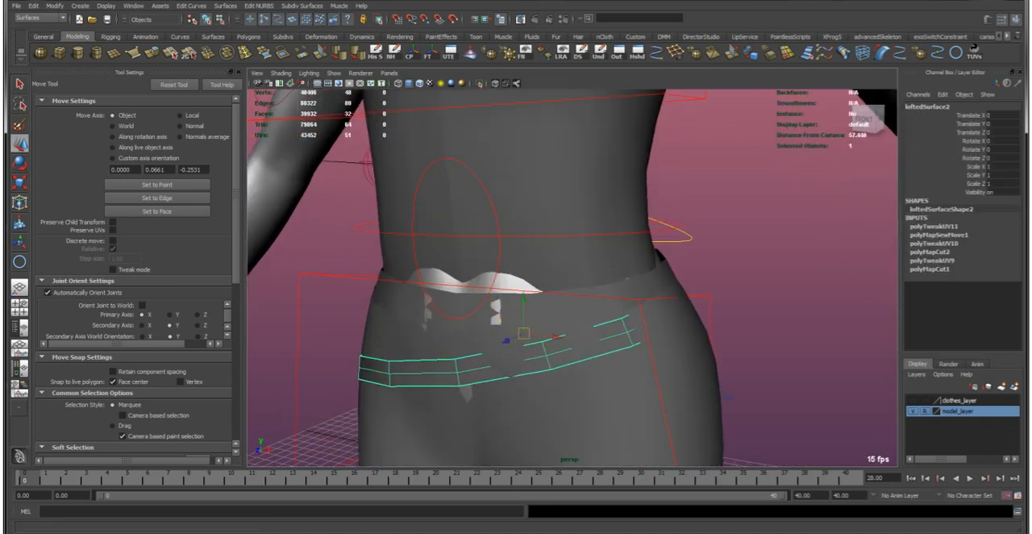
{"action": "left_click_drag", "start_coordinate": [1031, 85], "coordinate": [734, 7]}
{"action": "left_click_drag", "start_coordinate": [838, 395], "coordinate": [546, 479]}
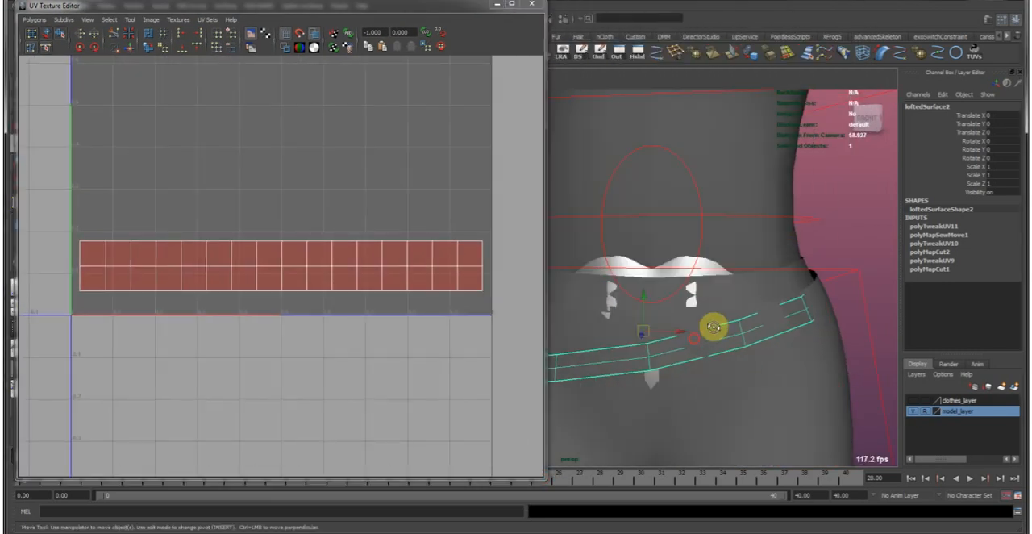
Compare the repaired UV strip of the lower belt with the UVs of the upper belt.
{"action": "left_click", "coordinate": [601, 304]}
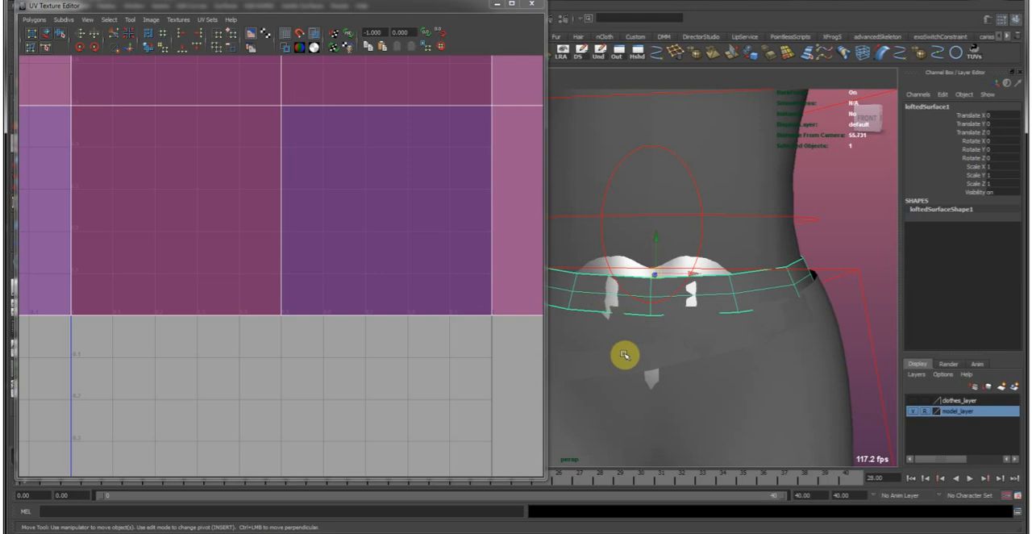
{"action": "left_click", "coordinate": [638, 350], "text": "shift"}
{"action": "key", "text": "f"}
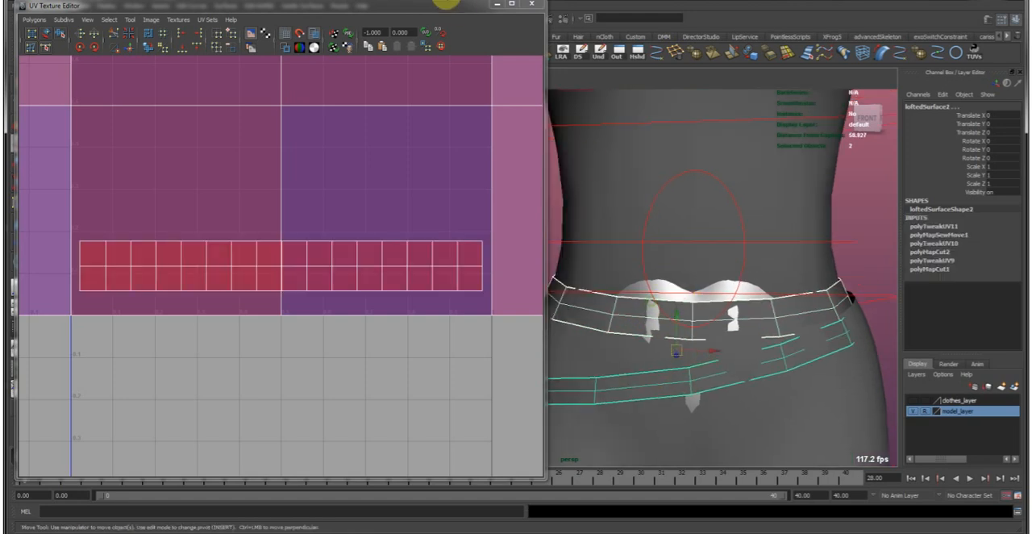
{"action": "left_click_drag", "start_coordinate": [413, 49], "coordinate": [382, 145]}
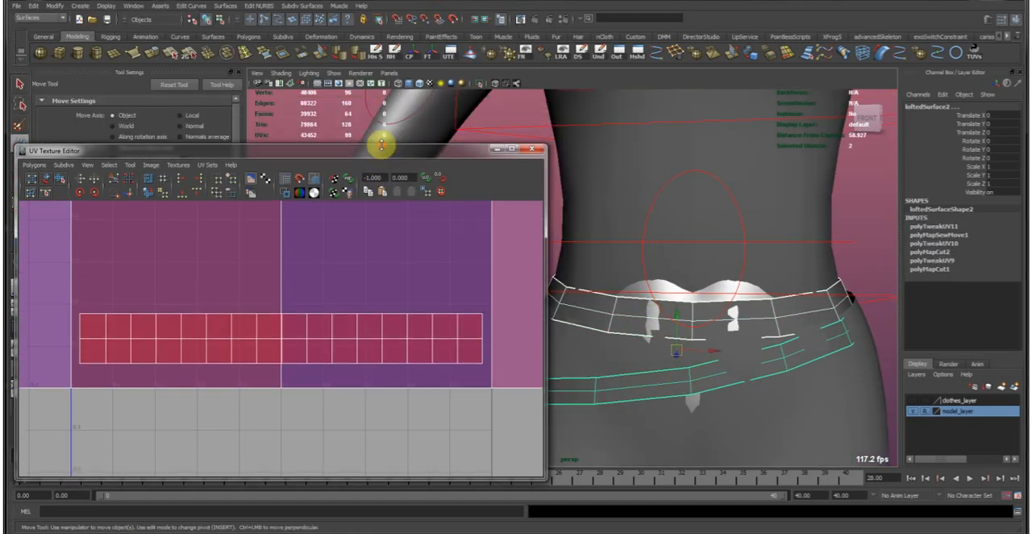
{"action": "left_click", "coordinate": [621, 379]}
{"action": "left_click", "coordinate": [618, 310]}
Select the lower belt followed by the upper belt and open the Transfer Attributes options.
{"action": "left_click", "coordinate": [631, 384]}
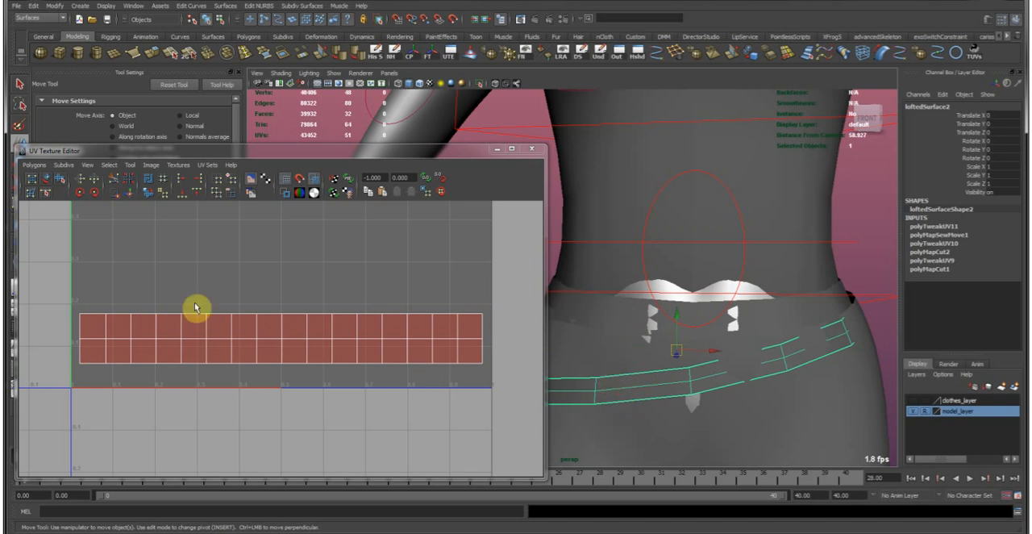
{"action": "left_click", "coordinate": [617, 299], "text": "shift"}
{"action": "middle_click_drag", "start_coordinate": [617, 299], "coordinate": [617, 327], "text": "alt"}
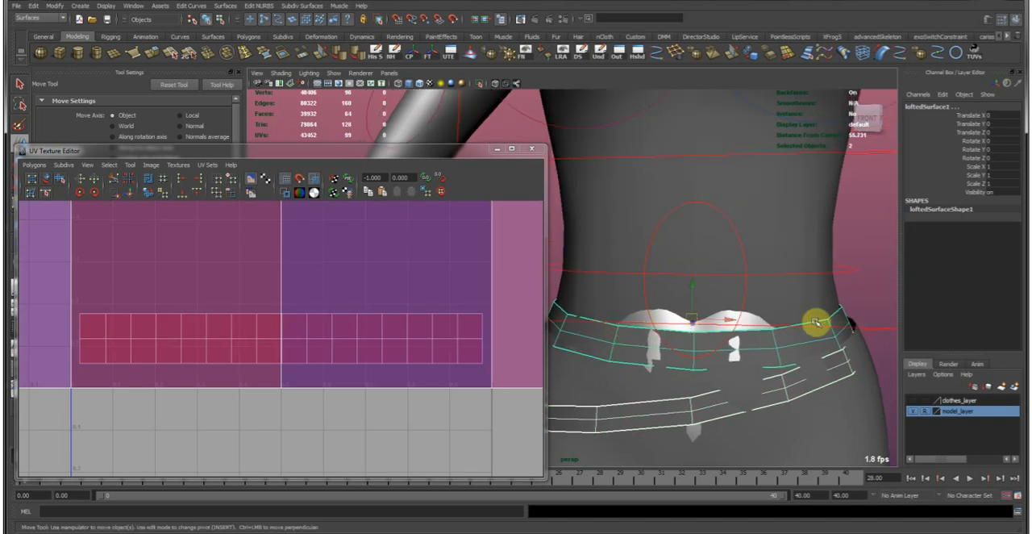
{"action": "key", "text": "F3"}
{"action": "left_click", "coordinate": [206, 7]}
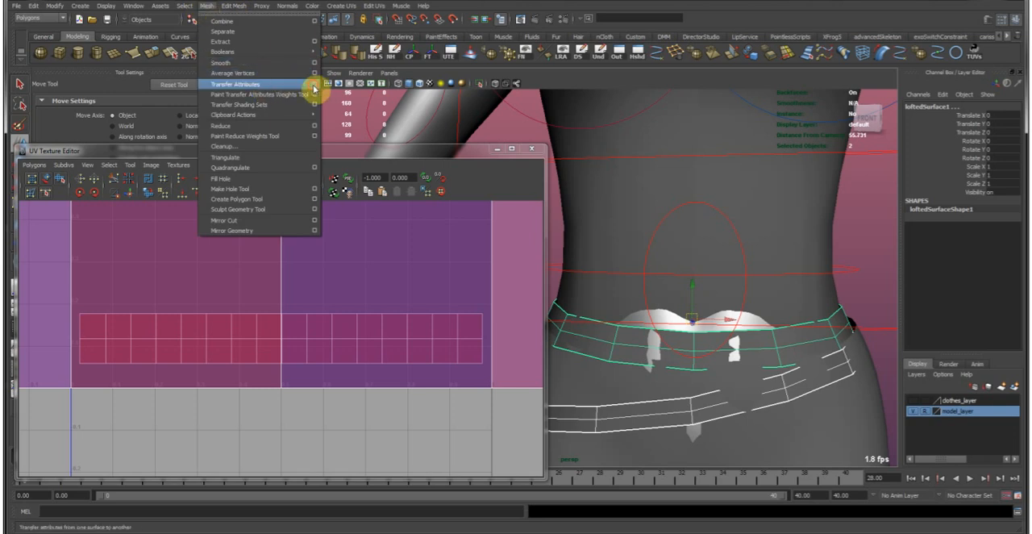
{"action": "left_click", "coordinate": [314, 87]}
{"action": "left_click_drag", "start_coordinate": [258, 108], "coordinate": [389, 85]}
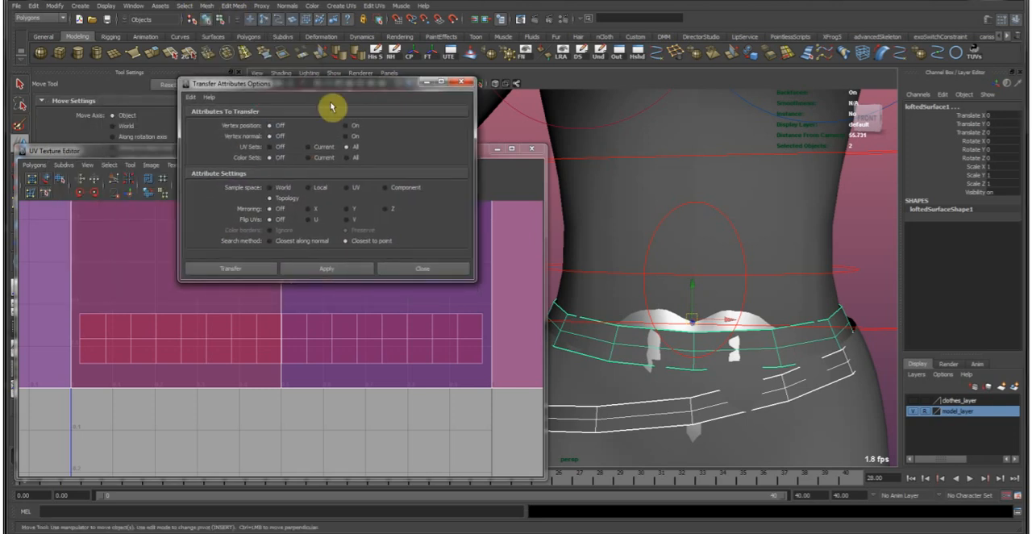
Reset the attribute transfer settings with UV Sets on All, and check the UV set names of both belts.
{"action": "left_click", "coordinate": [190, 97]}
{"action": "left_click", "coordinate": [213, 118]}
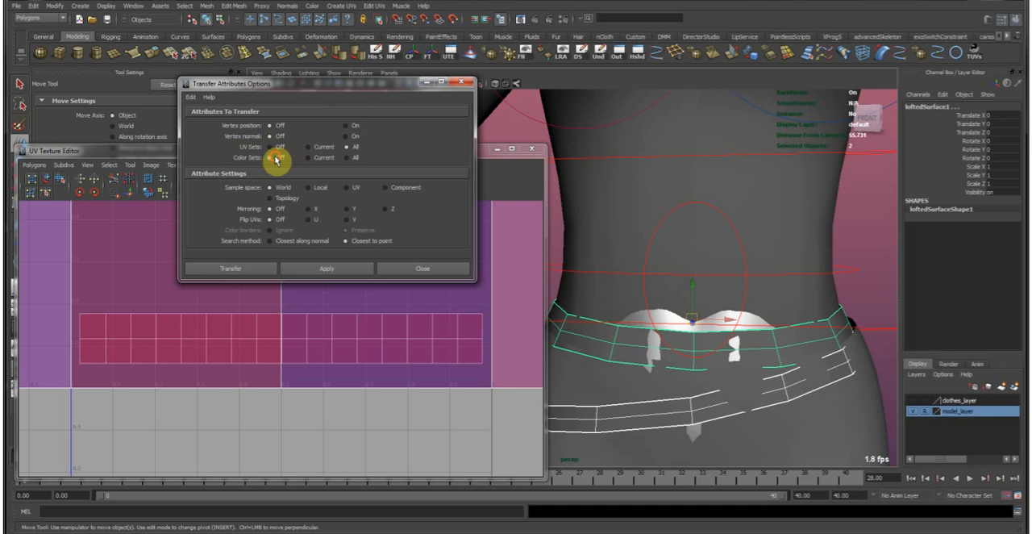
{"action": "left_click", "coordinate": [348, 148]}
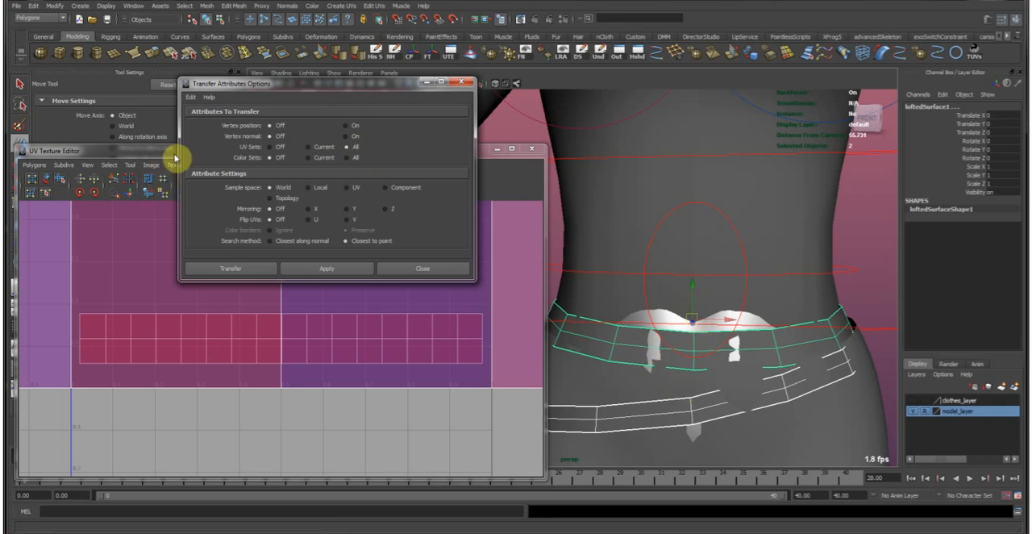
{"action": "left_click_drag", "start_coordinate": [309, 86], "coordinate": [320, 237]}
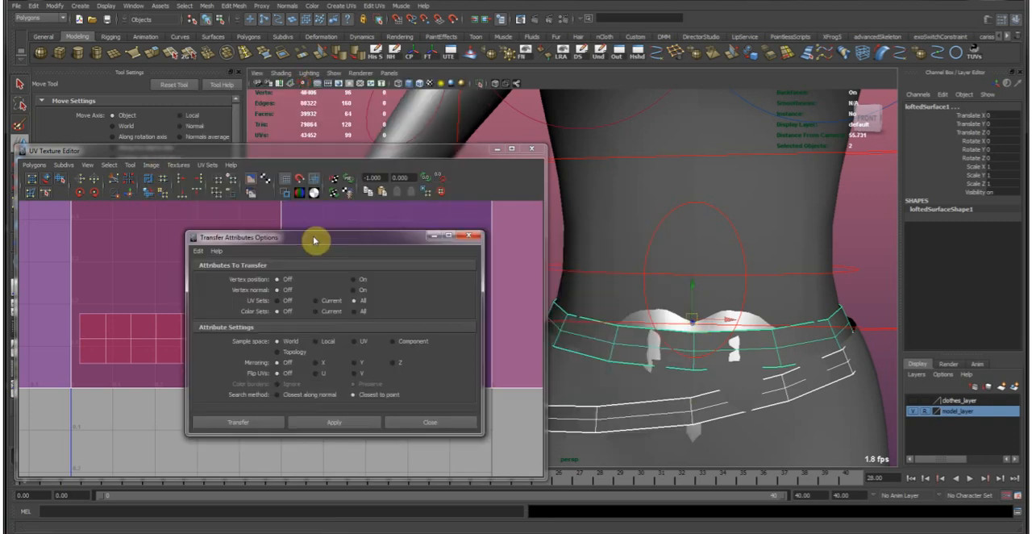
{"action": "left_click", "coordinate": [212, 167]}
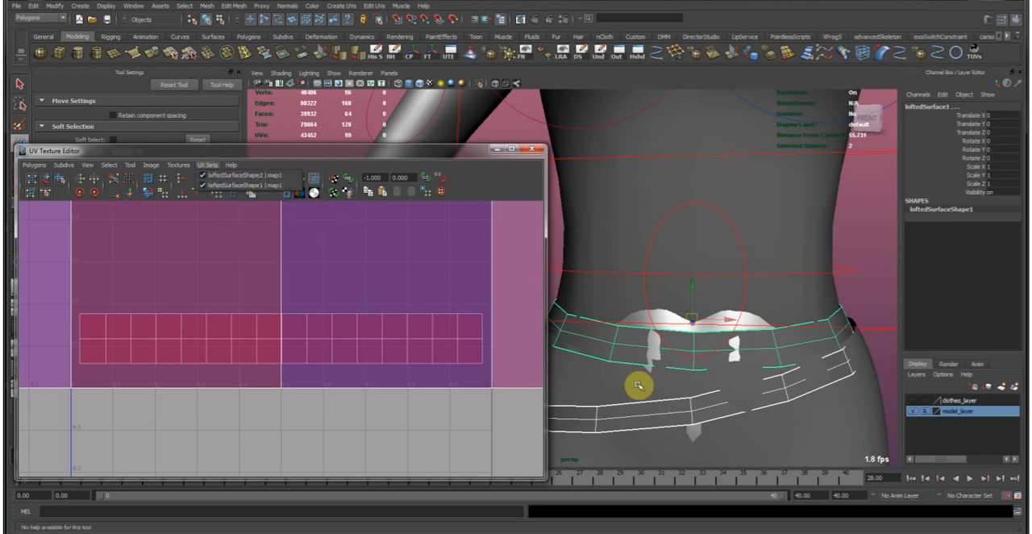
{"action": "left_click", "coordinate": [438, 152]}
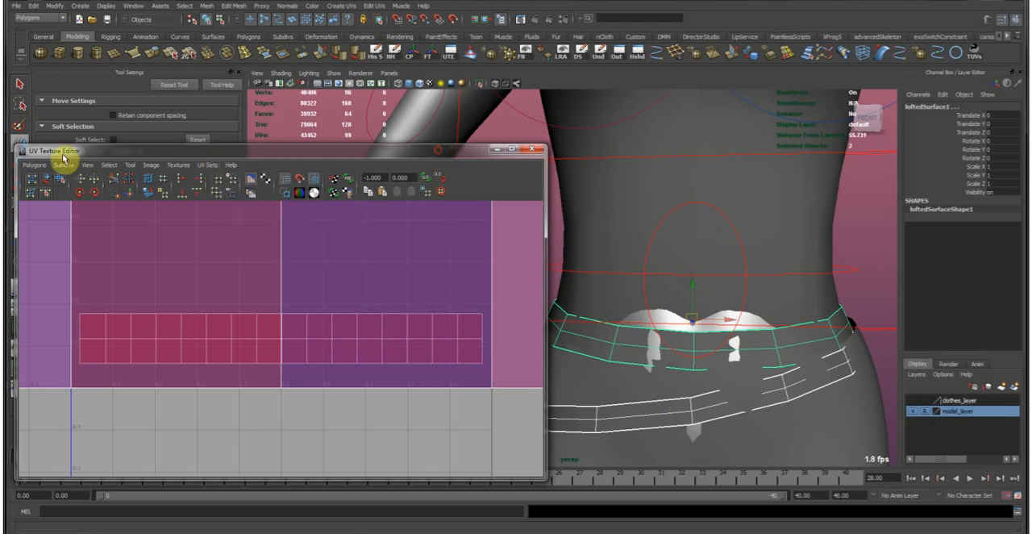
Transfer all UV sets from the lower belt to the upper belt using the Topology sample space.
{"action": "left_click_drag", "start_coordinate": [433, 148], "coordinate": [10, 154]}
{"action": "left_click_drag", "start_coordinate": [367, 244], "coordinate": [429, 134]}
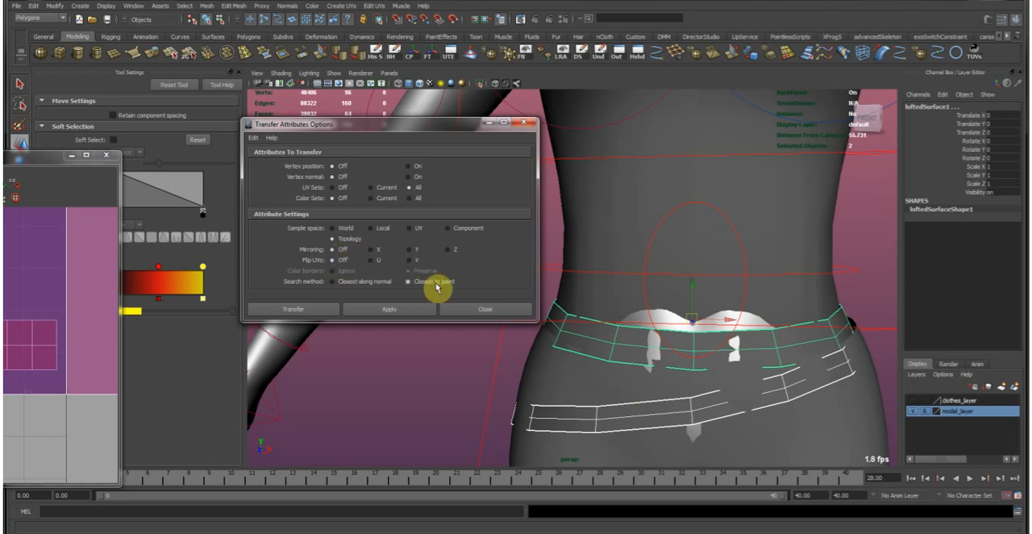
{"action": "left_click", "coordinate": [329, 310]}
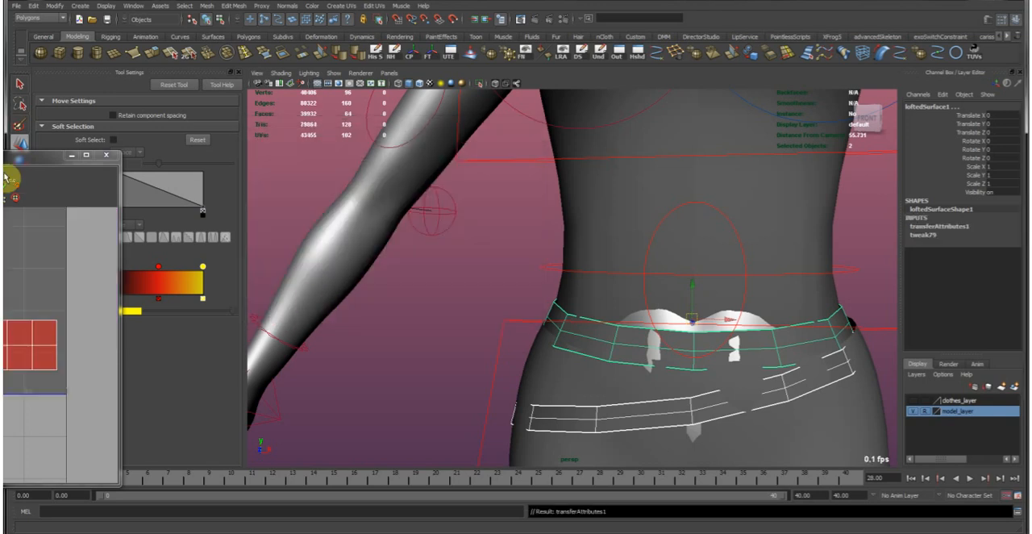
Bring the UV Texture Editor back beside the hips and examine the transferred UV strip.
{"action": "left_click_drag", "start_coordinate": [29, 167], "coordinate": [455, 139]}
{"action": "scroll", "coordinate": [306, 239], "scroll_direction": "down", "scroll_amount": 3}
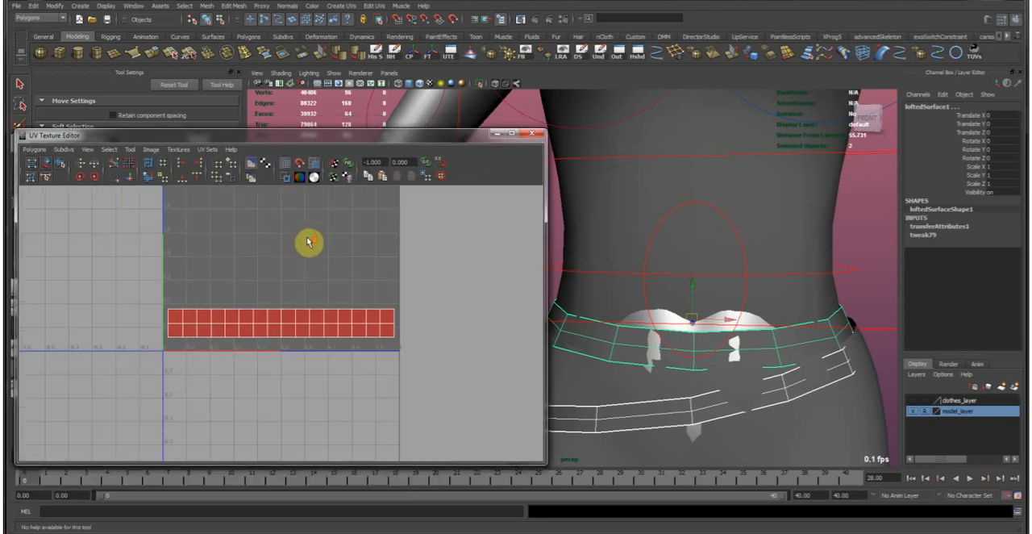
{"action": "middle_click_drag", "start_coordinate": [324, 267], "coordinate": [327, 291], "text": "alt"}
{"action": "middle_click_drag", "start_coordinate": [288, 251], "coordinate": [289, 200], "text": "alt"}
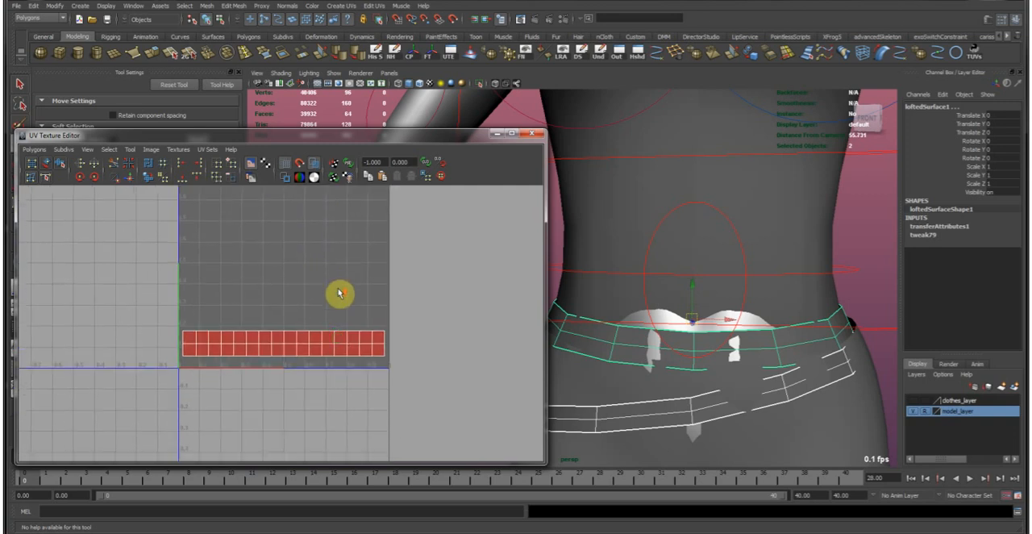
{"action": "right_click_drag", "start_coordinate": [339, 294], "coordinate": [404, 341], "text": "alt"}
Select the upper and lower belts alternately and together to compare their UV layouts.
{"action": "left_click", "coordinate": [601, 348]}
{"action": "left_click", "coordinate": [618, 419]}
{"action": "left_click", "coordinate": [619, 341]}
{"action": "left_click", "coordinate": [613, 419]}
{"action": "left_click", "coordinate": [612, 336]}
{"action": "left_click", "coordinate": [616, 415]}
{"action": "left_click", "coordinate": [616, 343]}
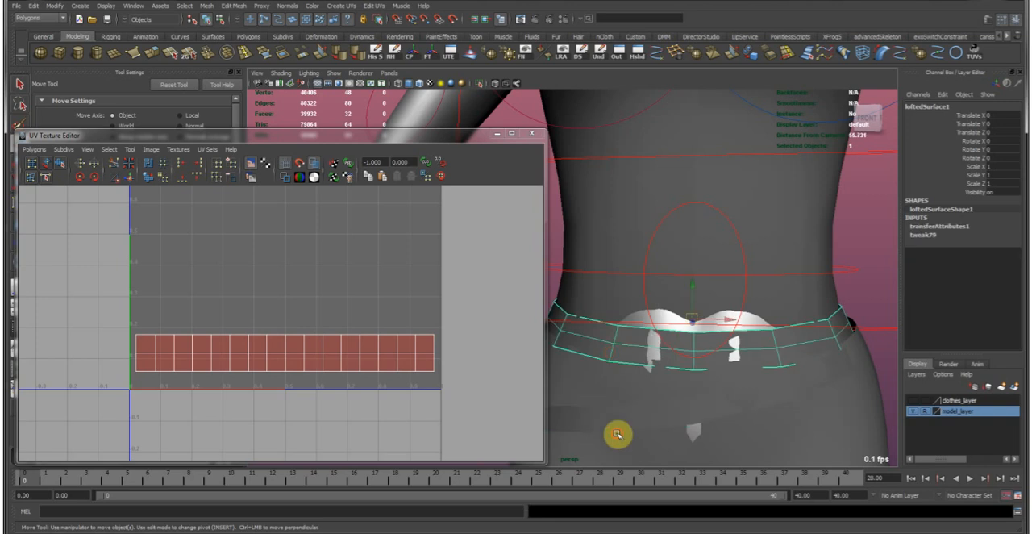
{"action": "left_click", "coordinate": [618, 438]}
{"action": "left_click", "coordinate": [616, 366]}
{"action": "left_click", "coordinate": [622, 420]}
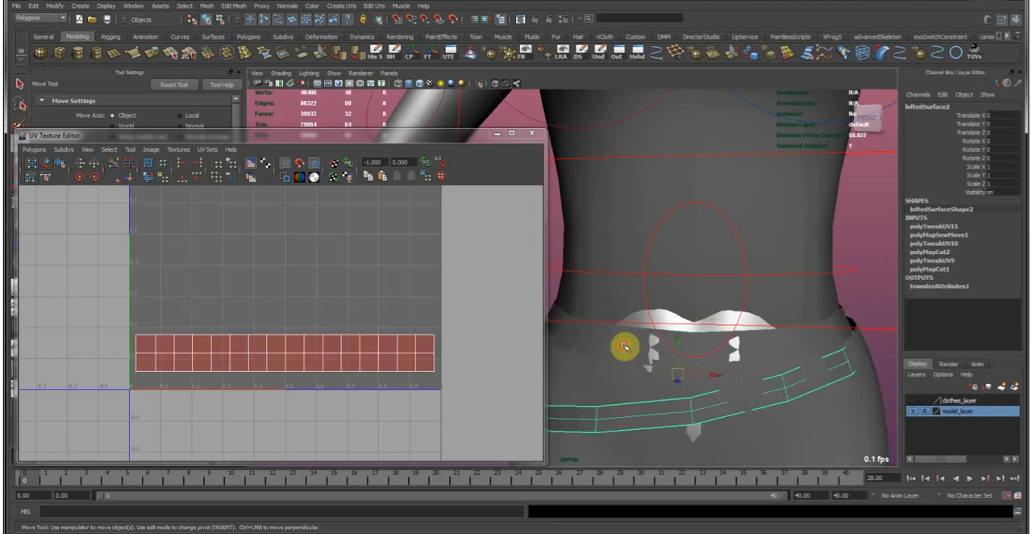
{"action": "left_click", "coordinate": [622, 345]}
{"action": "left_click", "coordinate": [649, 396], "text": "shift"}
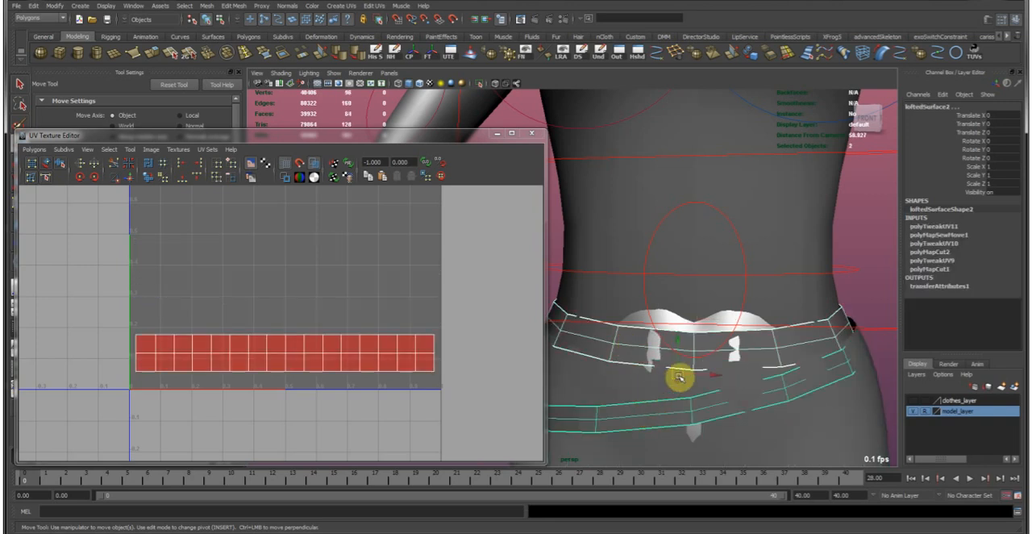
Extrude the lower belt's faces outward along local Z to give the belt thickness.
{"action": "left_click_drag", "start_coordinate": [450, 134], "coordinate": [0, 130]}
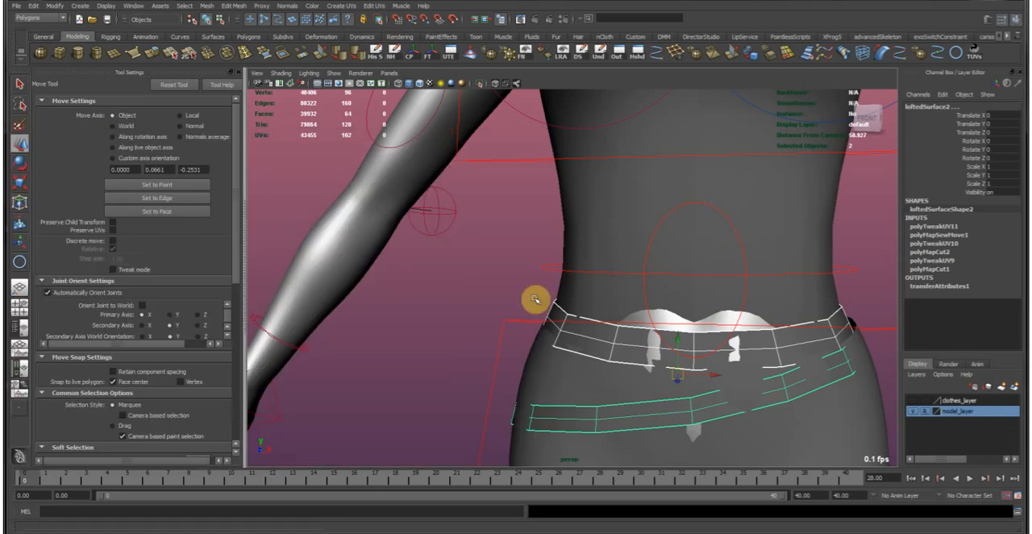
{"action": "left_click", "coordinate": [621, 419]}
{"action": "middle_click_drag", "start_coordinate": [670, 400], "coordinate": [558, 312], "text": "alt"}
{"action": "left_click_drag", "start_coordinate": [559, 312], "coordinate": [539, 265], "text": "alt"}
{"action": "left_click", "coordinate": [145, 65]}
{"action": "mouse_move", "coordinate": [773, 268]}
{"action": "left_mouse_down"}
{"action": "mouse_move", "coordinate": [778, 260]}
{"action": "mouse_move", "coordinate": [773, 266]}
{"action": "left_mouse_up"}
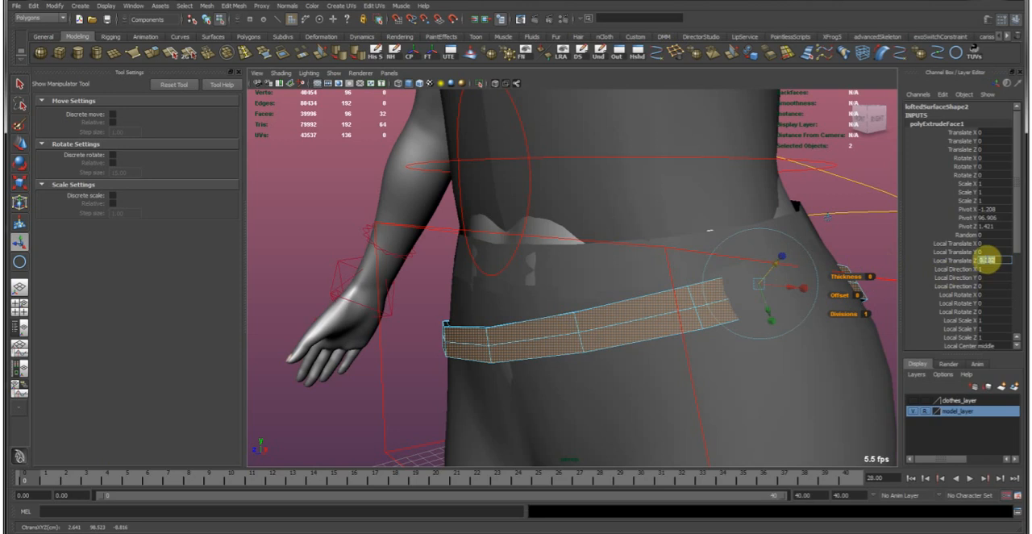
{"action": "key", "text": "Return"}
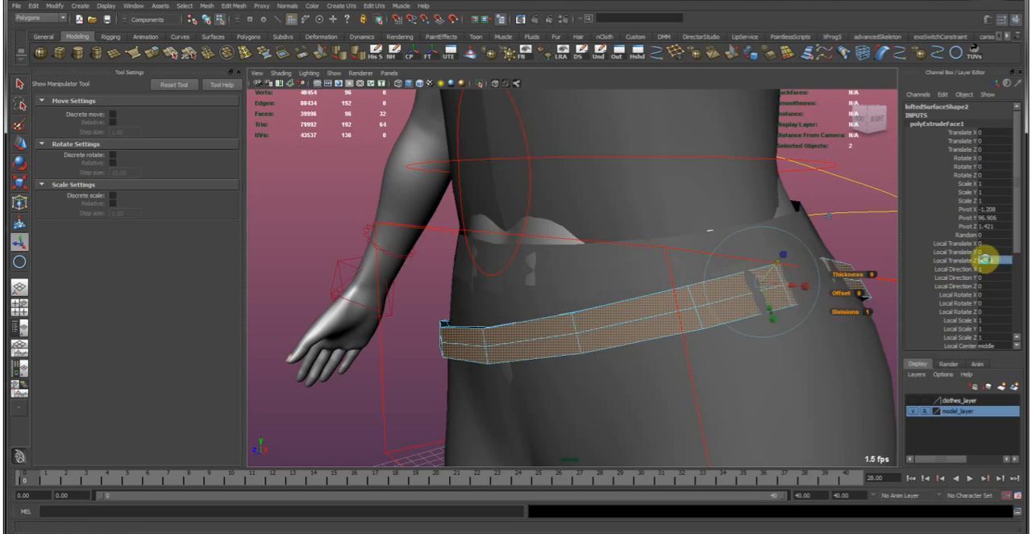
Examine the thickened lower belt as an object, along its middle edge loop and in face selection.
{"action": "left_click_drag", "start_coordinate": [653, 409], "coordinate": [611, 307], "text": "alt"}
{"action": "key", "text": "F8"}
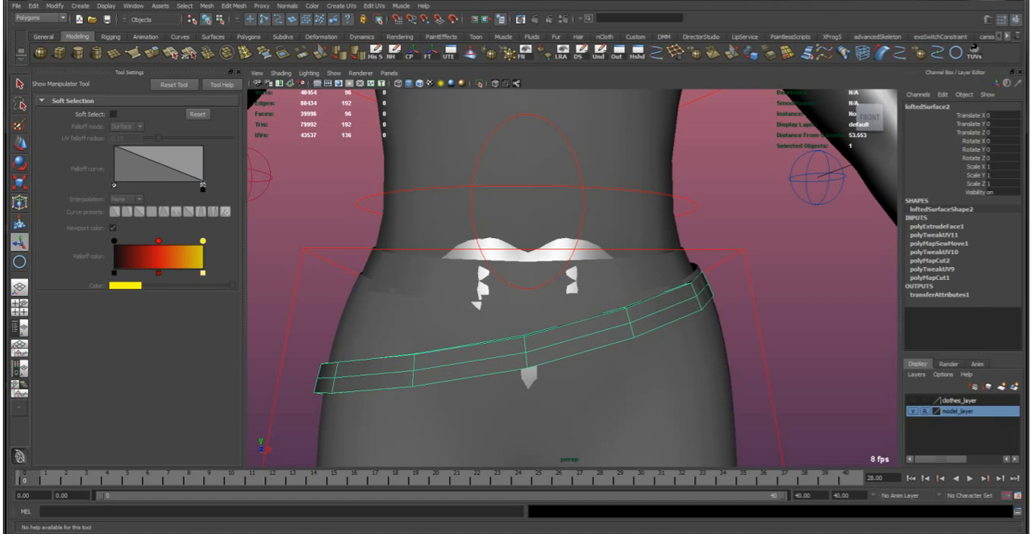
{"action": "left_click_drag", "start_coordinate": [527, 339], "coordinate": [533, 350], "text": "alt"}
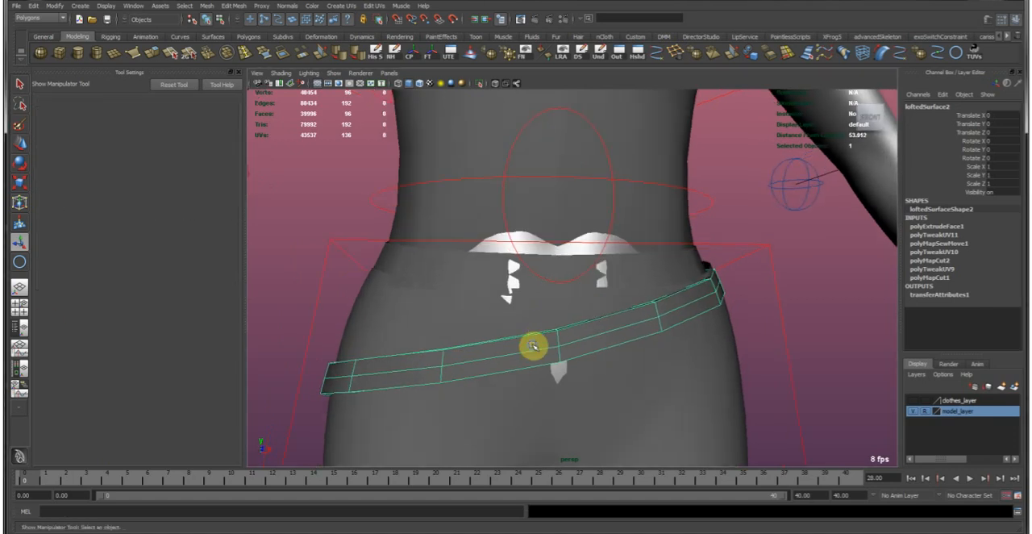
{"action": "right_click_drag", "start_coordinate": [532, 347], "coordinate": [527, 324]}
{"action": "left_click", "coordinate": [540, 349]}
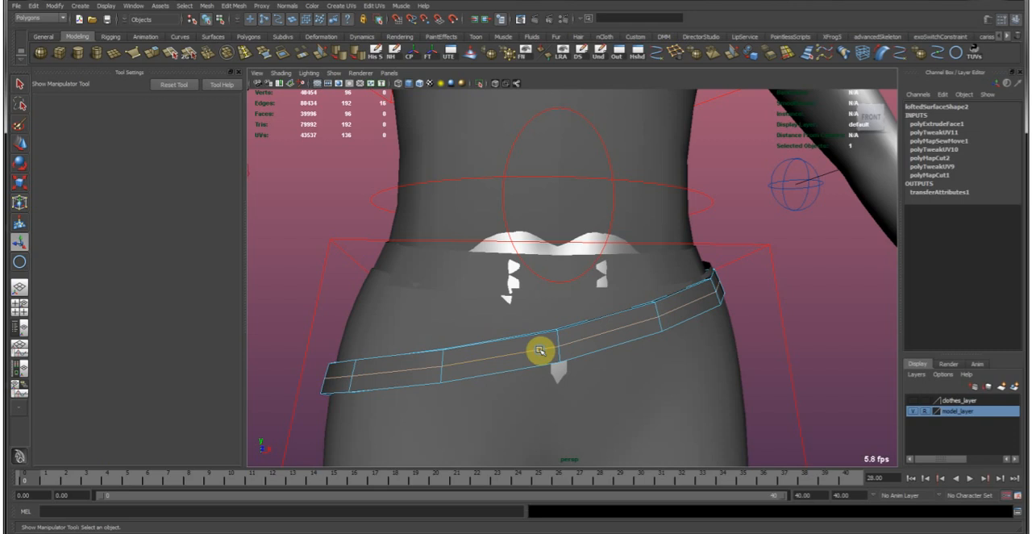
{"action": "right_click", "coordinate": [539, 350], "text": "ctrl"}
{"action": "right_click_drag", "start_coordinate": [540, 350], "coordinate": [553, 393], "text": "ctrl"}
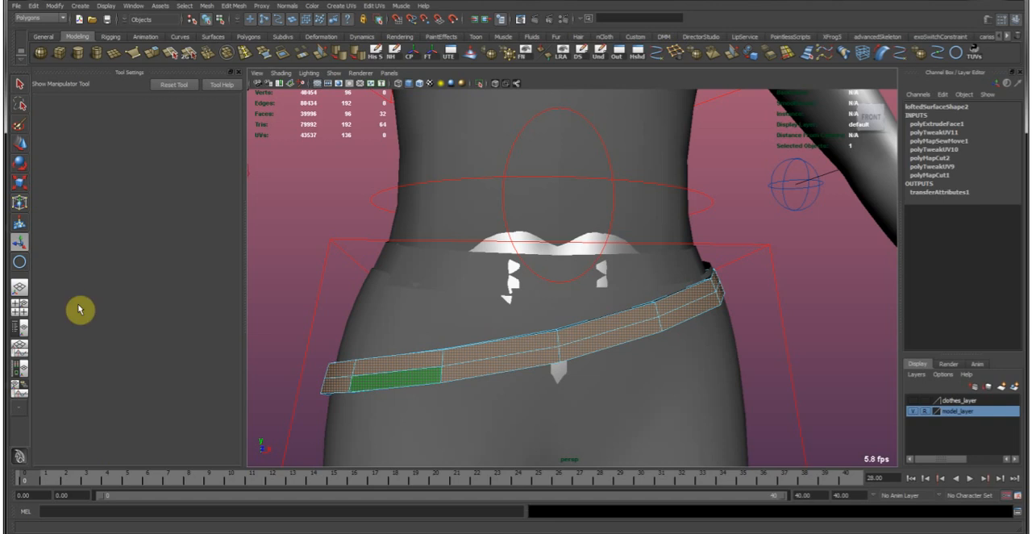
Cut the UVs along the thickened lower belt's bottom inner edge loop using the UV Texture Editor.
{"action": "left_click", "coordinate": [317, 337]}
{"action": "left_click_drag", "start_coordinate": [518, 309], "coordinate": [478, 317], "text": "alt"}
{"action": "double_click", "coordinate": [615, 272]}
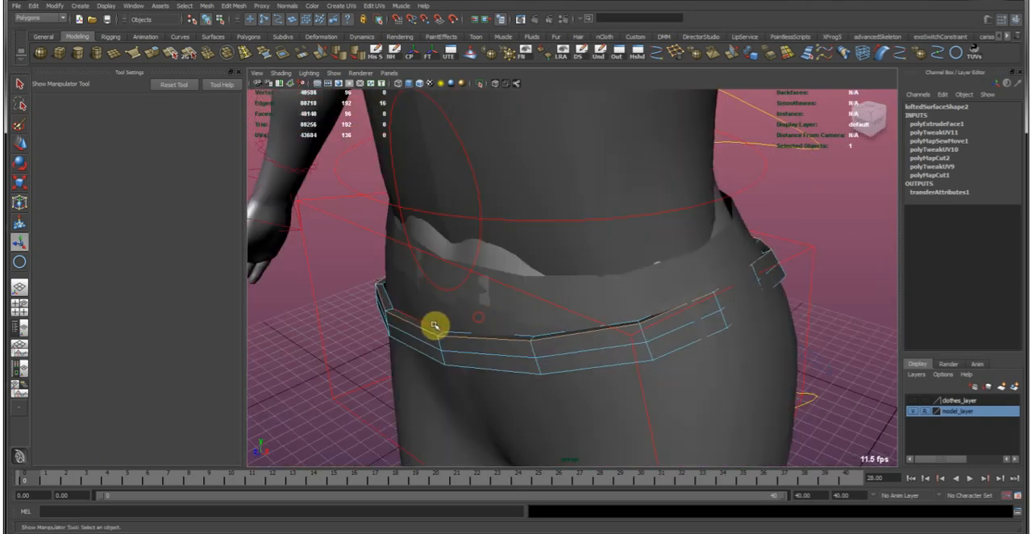
{"action": "middle_click_drag", "start_coordinate": [436, 324], "coordinate": [484, 309], "text": "alt"}
{"action": "right_click_drag", "start_coordinate": [496, 309], "coordinate": [550, 341], "text": "alt"}
{"action": "left_click_drag", "start_coordinate": [550, 339], "coordinate": [492, 285], "text": "alt"}
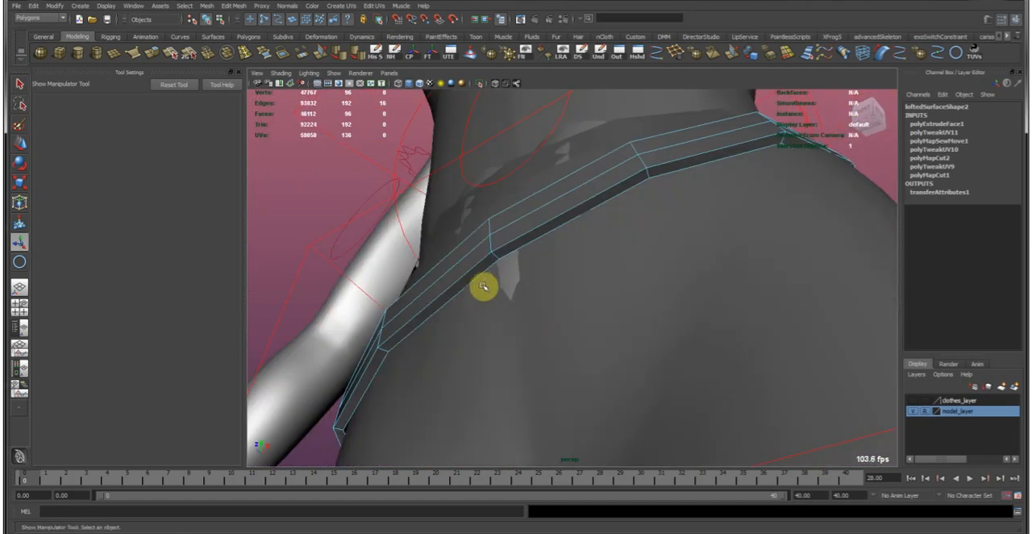
{"action": "left_click_drag", "start_coordinate": [516, 233], "coordinate": [470, 298], "text": "alt"}
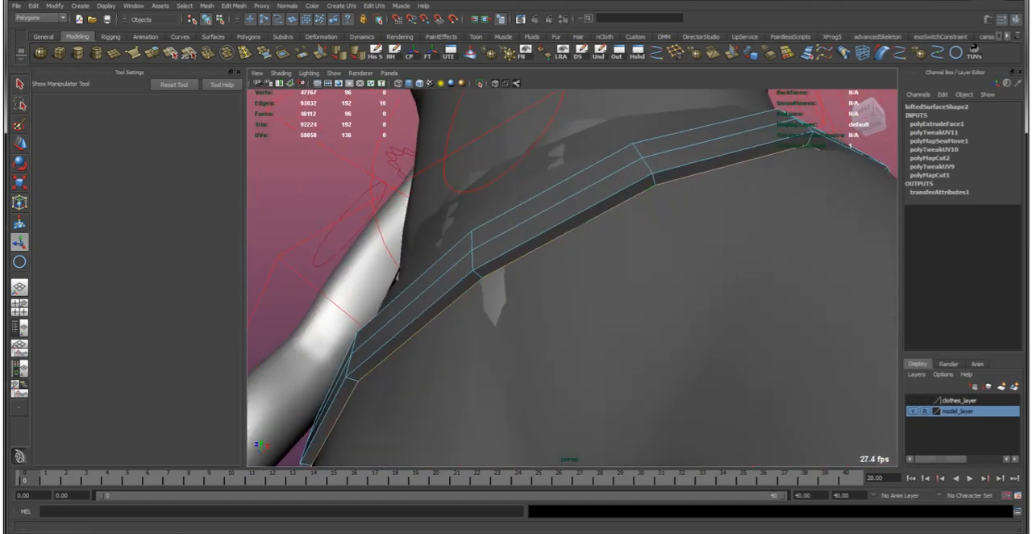
{"action": "left_click_drag", "start_coordinate": [401, 306], "coordinate": [444, 308], "text": "alt"}
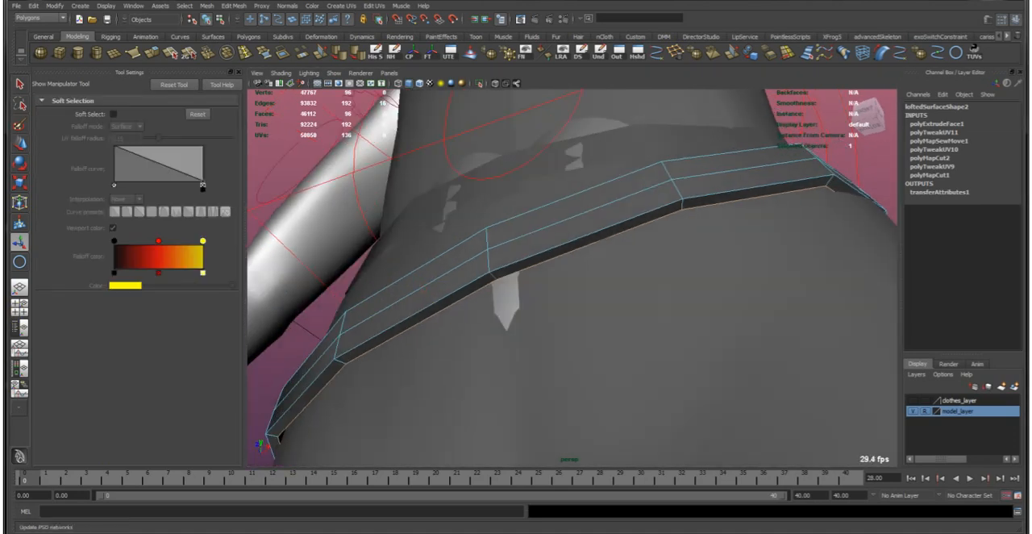
{"action": "left_click_drag", "start_coordinate": [363, 145], "coordinate": [594, 103]}
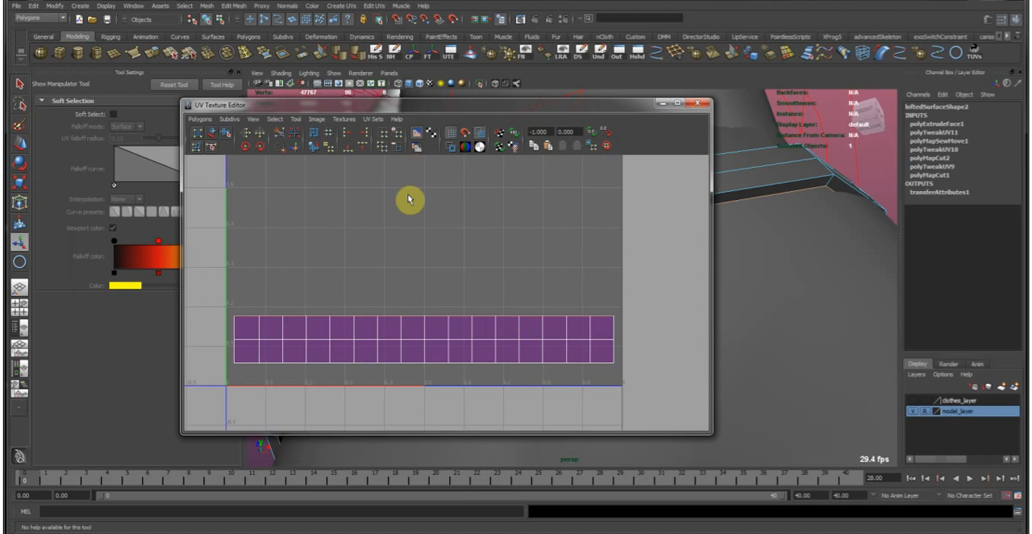
{"action": "left_click", "coordinate": [279, 136]}
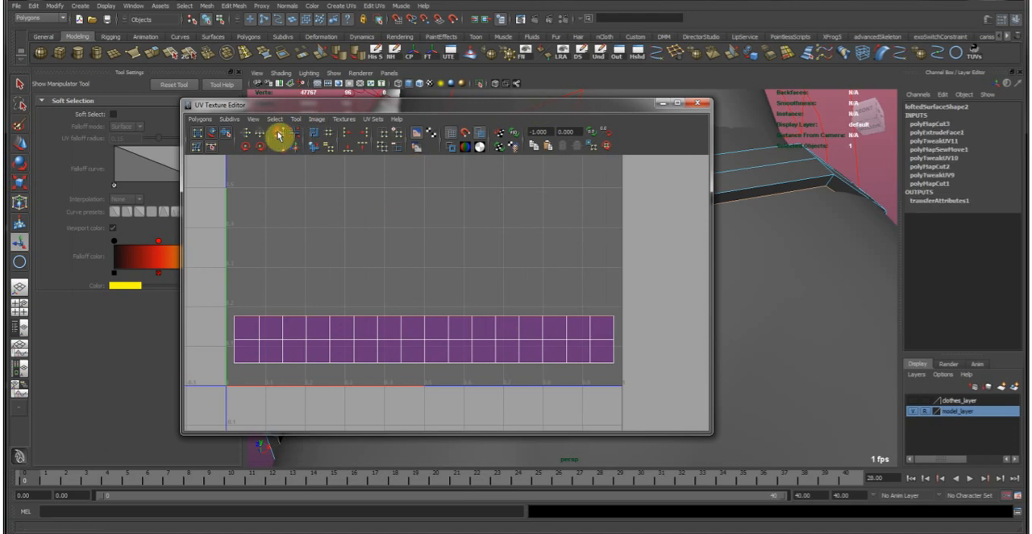
Select the belt strip's lower and upper UV rows to check how the extruded sides overlap.
{"action": "right_click_drag", "start_coordinate": [239, 335], "coordinate": [231, 357]}
{"action": "left_click_drag", "start_coordinate": [641, 368], "coordinate": [651, 323]}
{"action": "left_click_drag", "start_coordinate": [221, 348], "coordinate": [668, 378]}
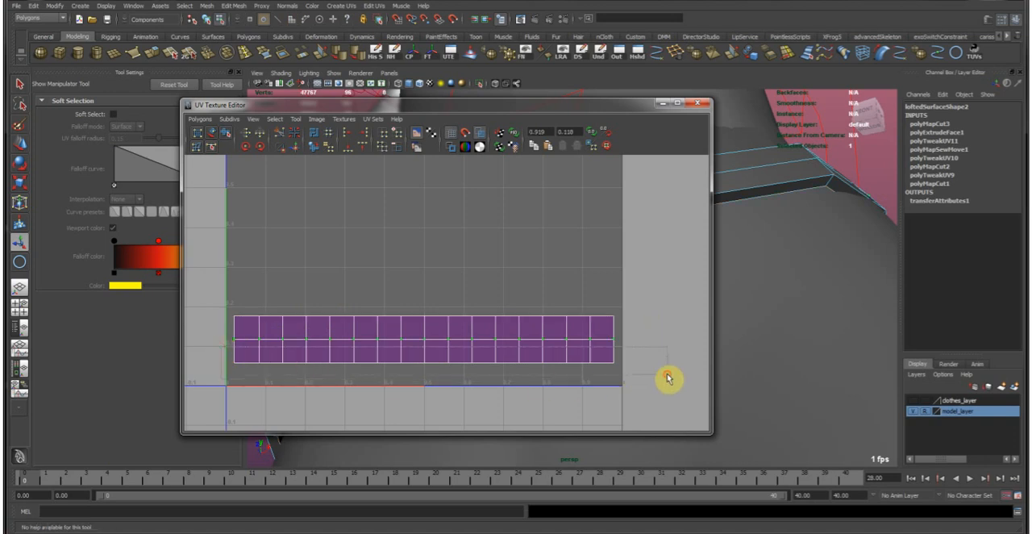
{"action": "left_click_drag", "start_coordinate": [214, 283], "coordinate": [657, 323]}
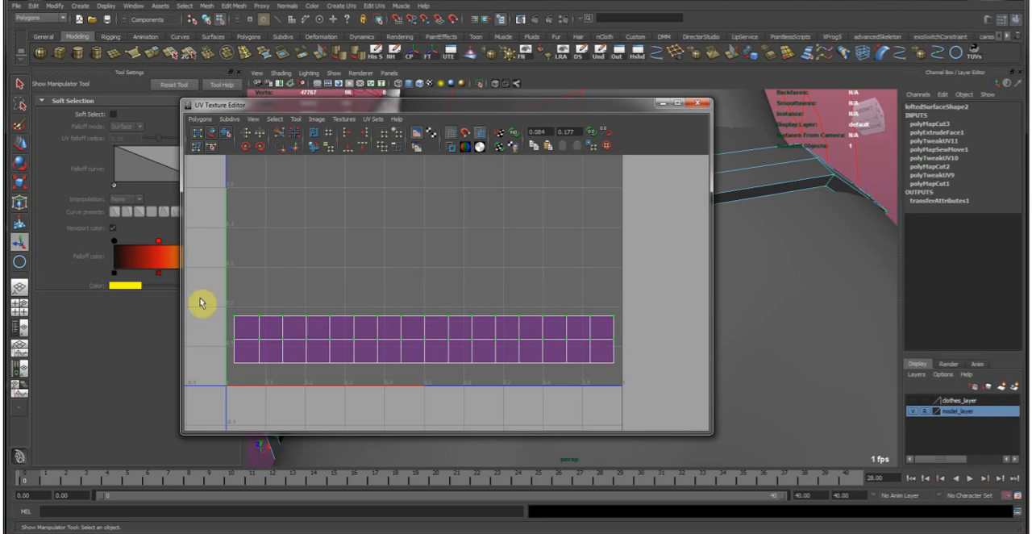
Convert the belt's top edge loop to UVs and shift that row downward below the strip, checking the rows by expanding the selection.
{"action": "left_click_drag", "start_coordinate": [554, 101], "coordinate": [509, 310]}
{"action": "mouse_move", "coordinate": [592, 221]}
{"action": "left_mouse_down", "text": "alt"}
{"action": "mouse_move", "coordinate": [603, 229]}
{"action": "mouse_move", "coordinate": [570, 233]}
{"action": "mouse_move", "coordinate": [585, 235]}
{"action": "mouse_move", "coordinate": [562, 218]}
{"action": "mouse_move", "coordinate": [578, 214]}
{"action": "left_mouse_up", "text": "alt"}
{"action": "left_click_drag", "start_coordinate": [534, 307], "coordinate": [425, 120]}
{"action": "right_click", "coordinate": [271, 266], "text": "ctrl"}
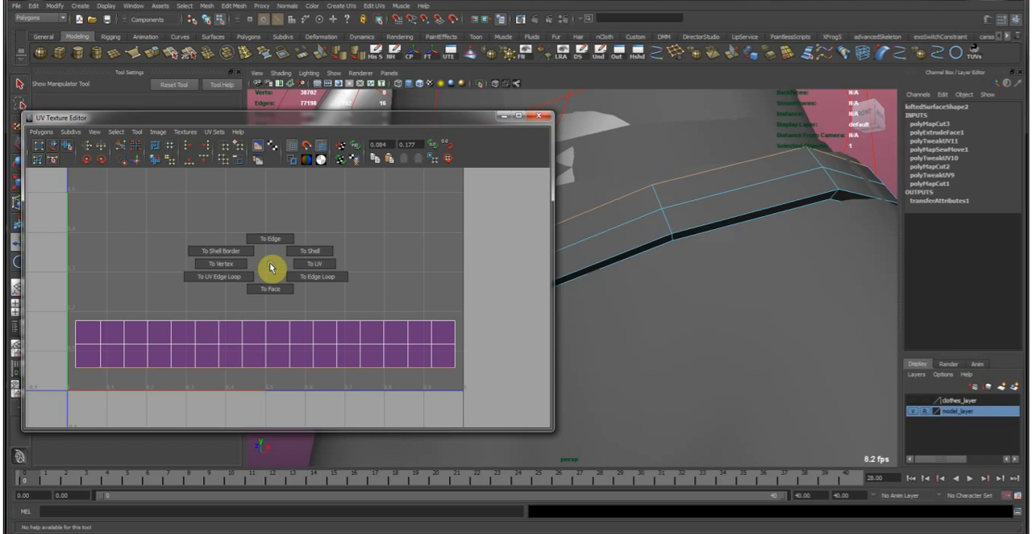
{"action": "right_click_drag", "start_coordinate": [271, 266], "coordinate": [307, 264], "text": "ctrl"}
{"action": "key", "text": "w"}
{"action": "left_click_drag", "start_coordinate": [267, 321], "coordinate": [265, 343]}
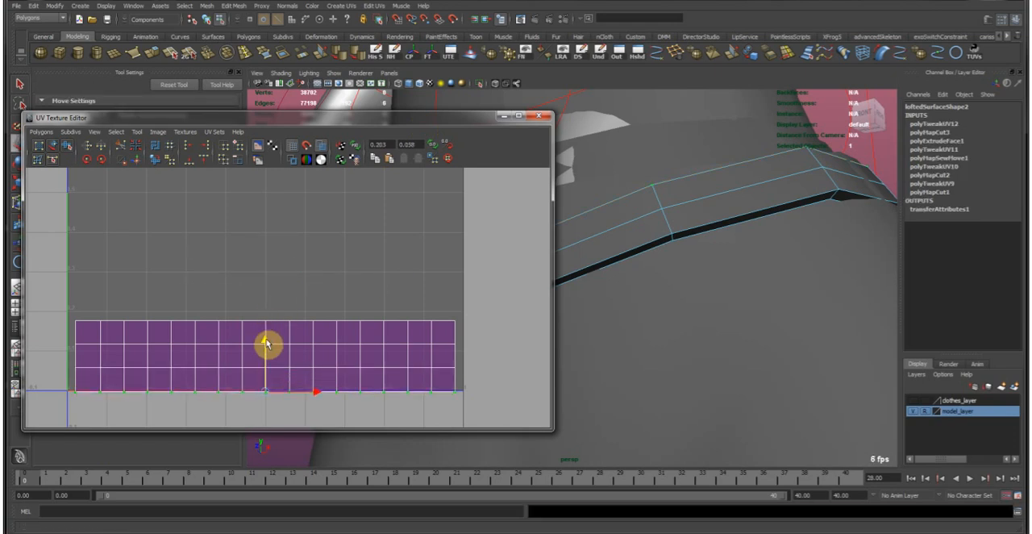
{"action": "key", "text": "shift+period"}
{"action": "left_click_drag", "start_coordinate": [35, 308], "coordinate": [484, 373], "text": "shift"}
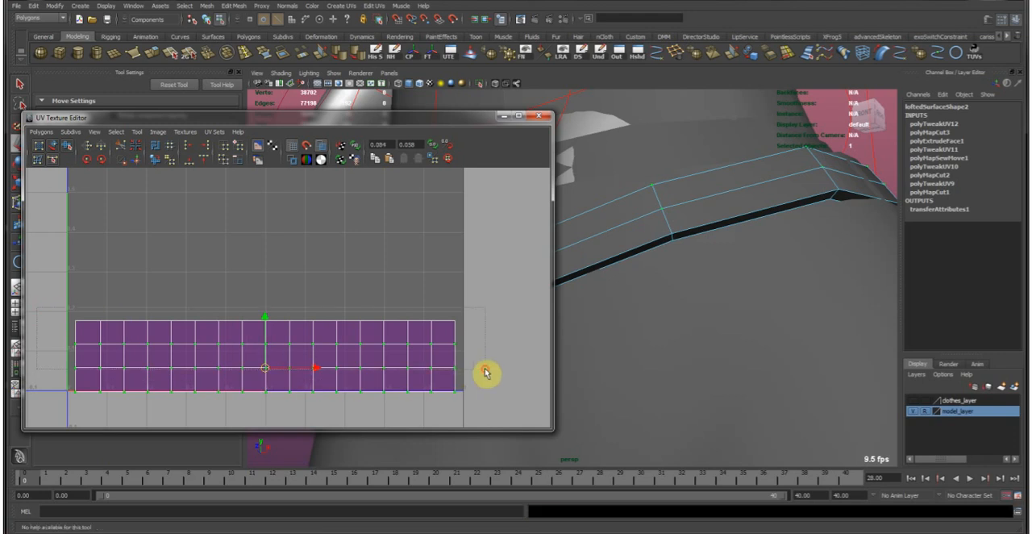
Convert the belt's bottom inner edge loop and its neighbouring loop to UVs, shifting each row upward to unfold the bottom side.
{"action": "left_click_drag", "start_coordinate": [662, 212], "coordinate": [684, 237], "text": "alt"}
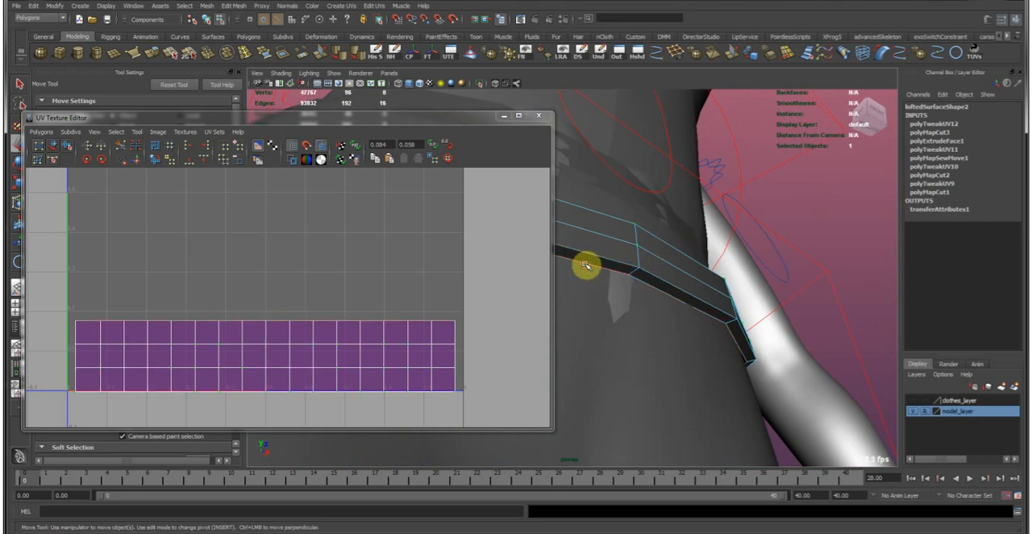
{"action": "right_click_drag", "start_coordinate": [290, 300], "coordinate": [340, 301], "text": "ctrl"}
{"action": "left_click_drag", "start_coordinate": [271, 273], "coordinate": [261, 253]}
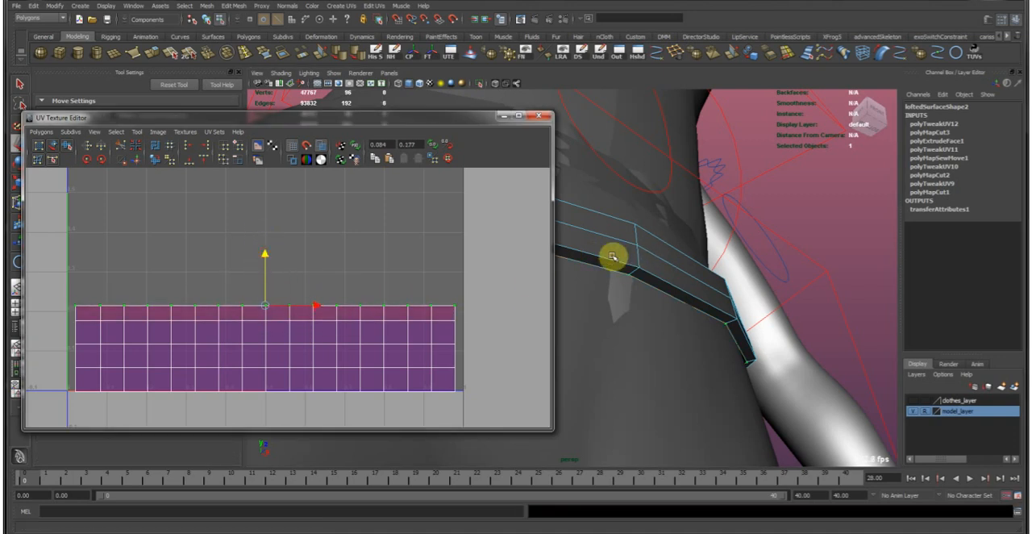
{"action": "double_click", "coordinate": [603, 258]}
{"action": "right_click_drag", "start_coordinate": [249, 276], "coordinate": [285, 274], "text": "ctrl"}
{"action": "left_click_drag", "start_coordinate": [268, 289], "coordinate": [265, 236]}
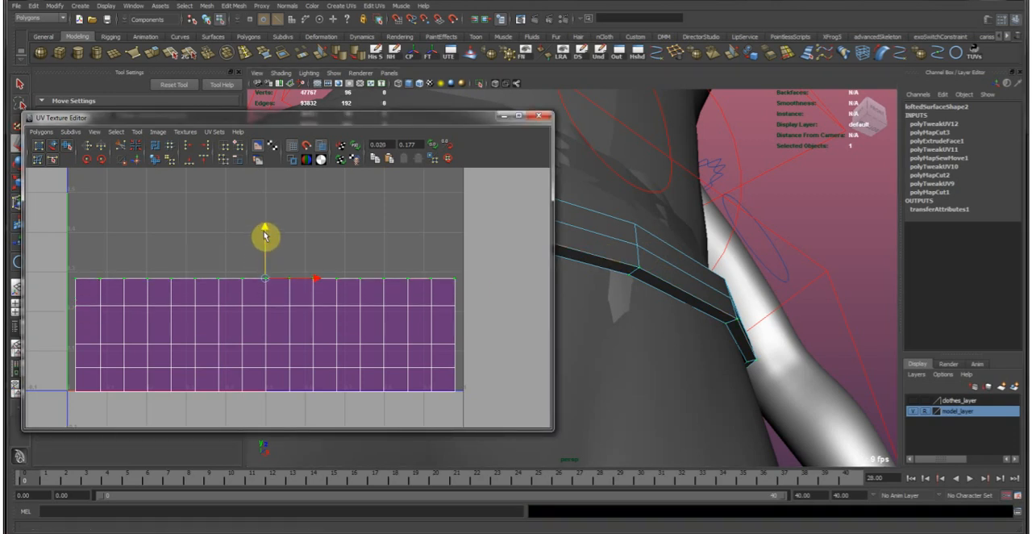
Unfold the belt's remaining overlapping edge loop upward as UVs and adjust the height of the strip's top row.
{"action": "left_click_drag", "start_coordinate": [702, 253], "coordinate": [692, 292], "text": "alt"}
{"action": "double_click", "coordinate": [679, 291]}
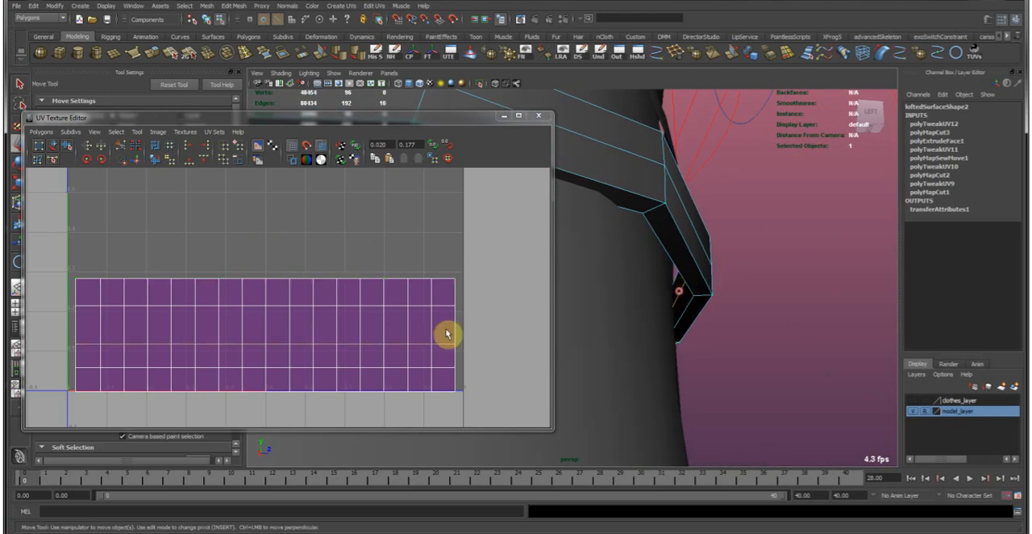
{"action": "right_click_drag", "start_coordinate": [284, 334], "coordinate": [283, 333], "text": "ctrl"}
{"action": "right_click_drag", "start_coordinate": [283, 332], "coordinate": [326, 330], "text": "ctrl"}
{"action": "left_click_drag", "start_coordinate": [270, 292], "coordinate": [246, 271]}
{"action": "left_click", "coordinate": [472, 296]}
{"action": "left_click_drag", "start_coordinate": [64, 266], "coordinate": [491, 288]}
{"action": "left_click_drag", "start_coordinate": [261, 226], "coordinate": [260, 230]}
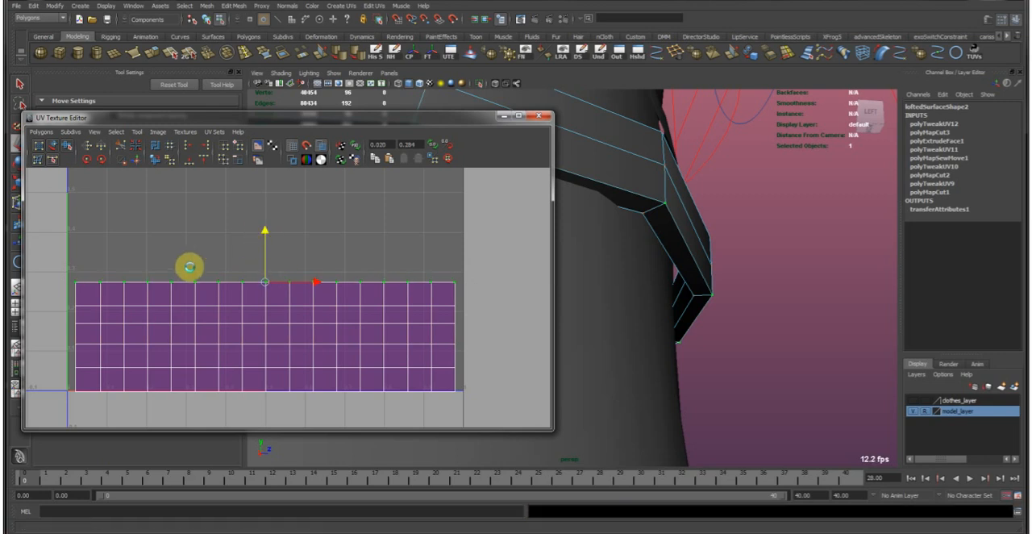
Select the vertical border edges at the left end of the unfolded belt UV strip.
{"action": "left_click_drag", "start_coordinate": [50, 273], "coordinate": [81, 293]}
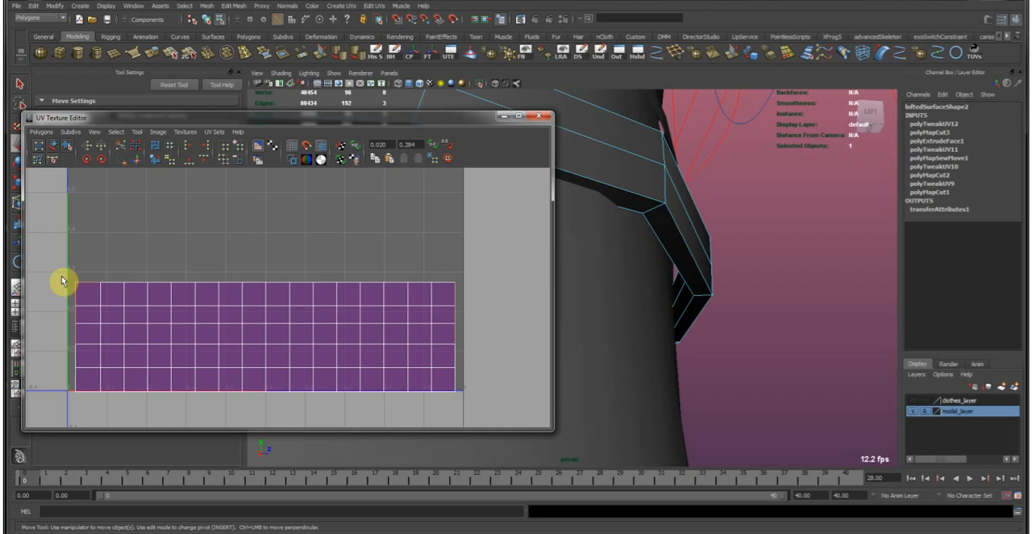
{"action": "left_click", "coordinate": [65, 294]}
{"action": "left_click_drag", "start_coordinate": [93, 292], "coordinate": [92, 292]}
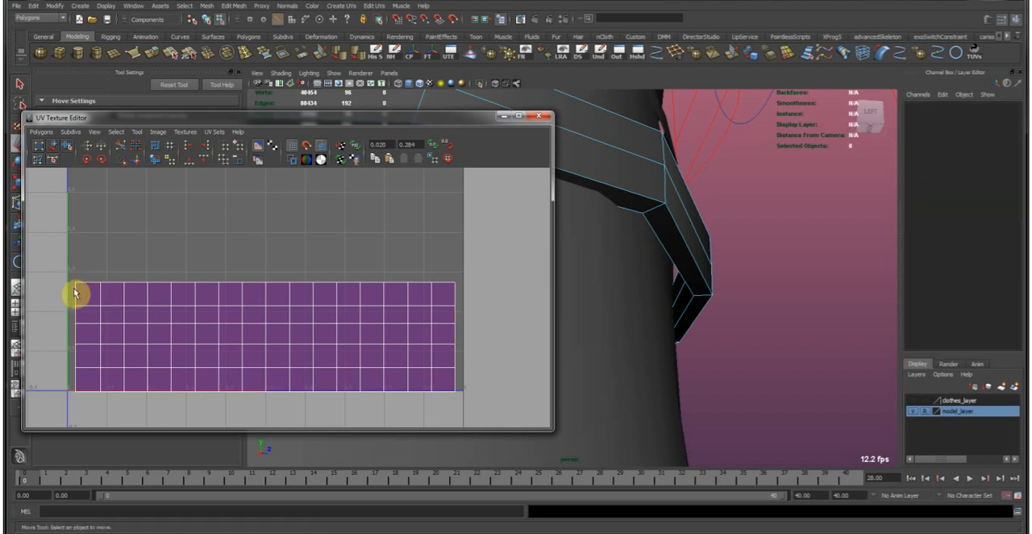
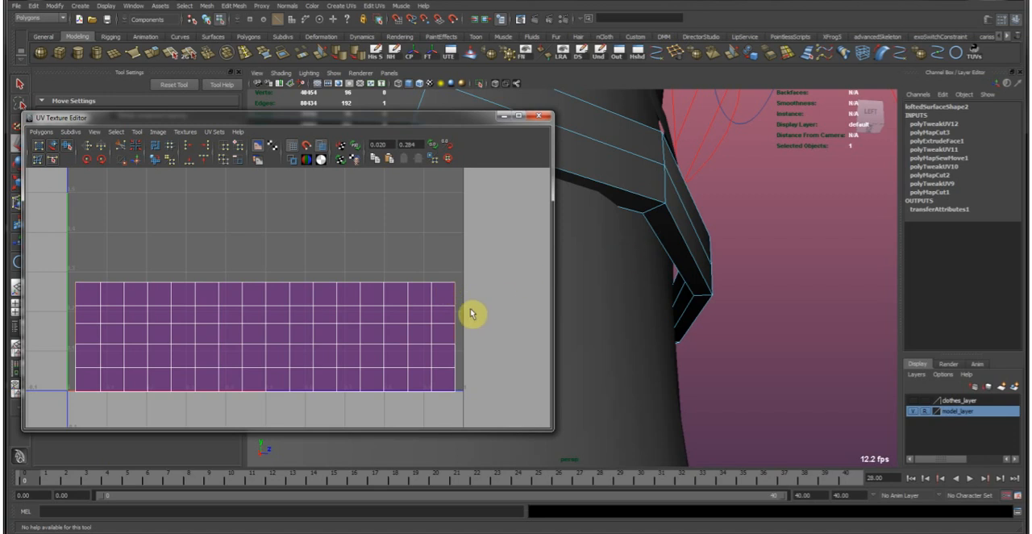
Select the belt's top edge loop and move the bottom UV row of the strip slightly upward.
{"action": "left_click_drag", "start_coordinate": [643, 227], "coordinate": [674, 302], "text": "alt"}
{"action": "key", "text": "F8"}
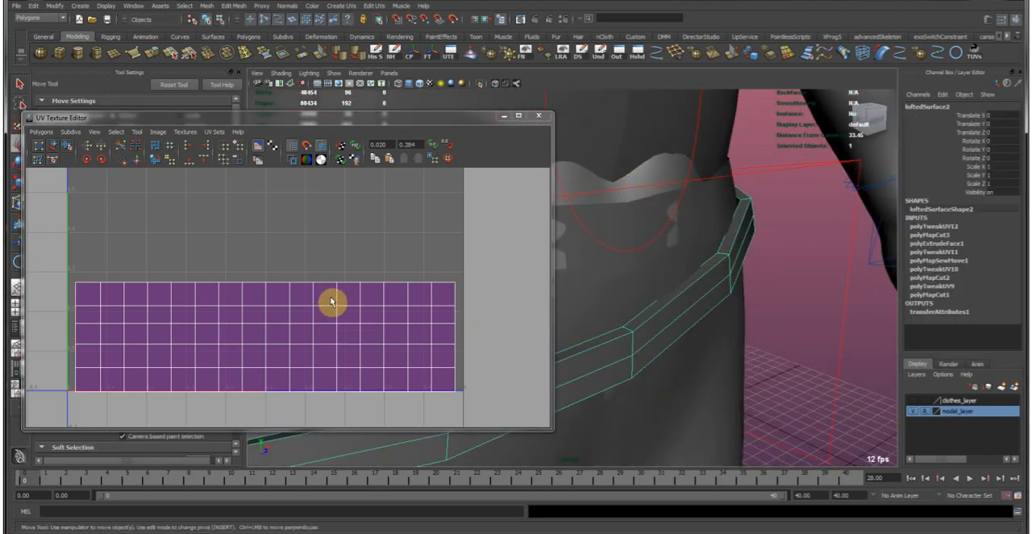
{"action": "right_click_drag", "start_coordinate": [179, 287], "coordinate": [179, 263]}
{"action": "left_click_drag", "start_coordinate": [694, 289], "coordinate": [790, 266], "text": "alt"}
{"action": "left_click", "coordinate": [632, 321]}
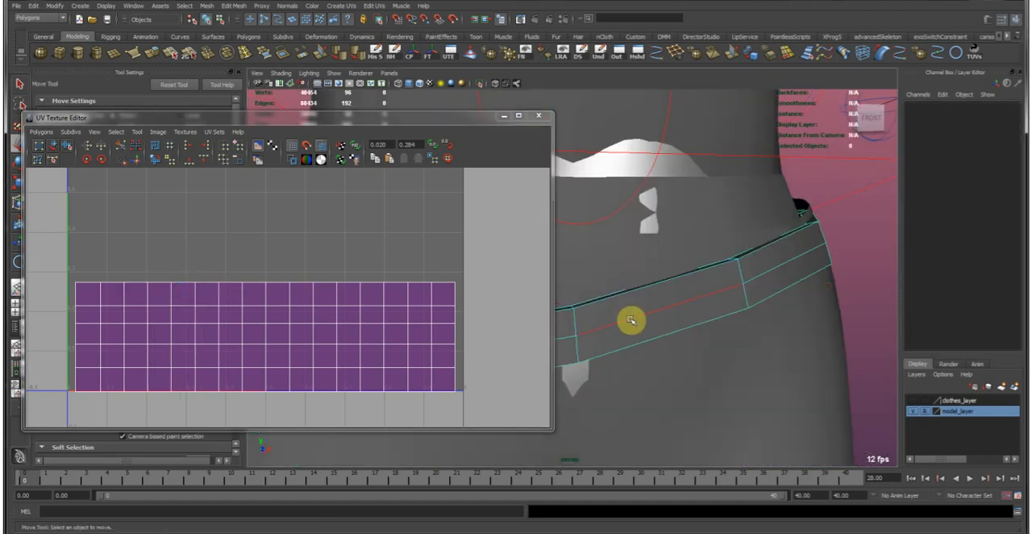
{"action": "left_click", "coordinate": [631, 292]}
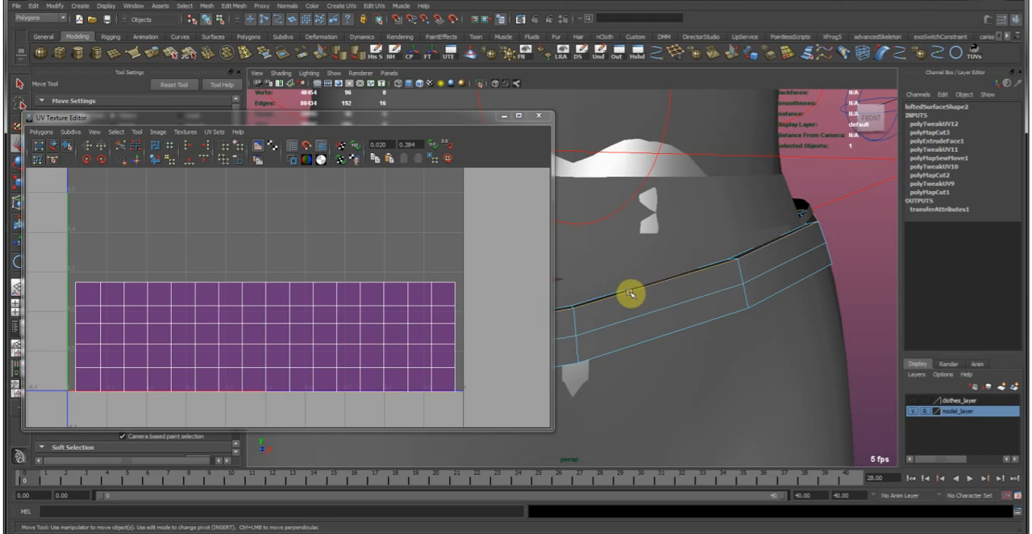
{"action": "right_click_drag", "start_coordinate": [206, 352], "coordinate": [249, 345]}
{"action": "mouse_move", "coordinate": [263, 347]}
{"action": "left_mouse_down"}
{"action": "mouse_move", "coordinate": [264, 322]}
{"action": "mouse_move", "coordinate": [272, 341]}
{"action": "left_mouse_up"}
Select the belt's middle outer edge loop and a lower strip row in turn to match UV rows with the belt's edges.
{"action": "double_click", "coordinate": [677, 305]}
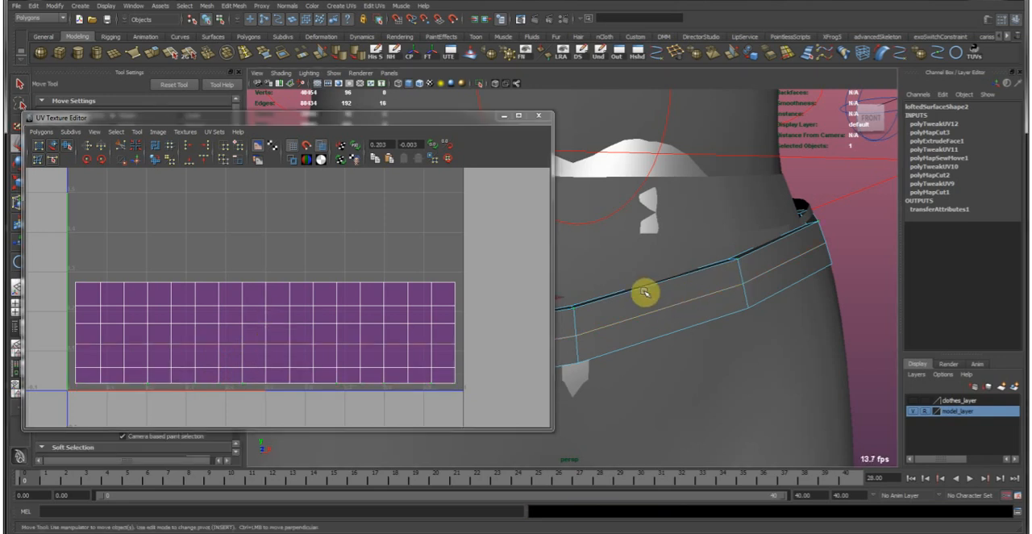
{"action": "double_click", "coordinate": [642, 317]}
{"action": "right_click", "coordinate": [417, 372]}
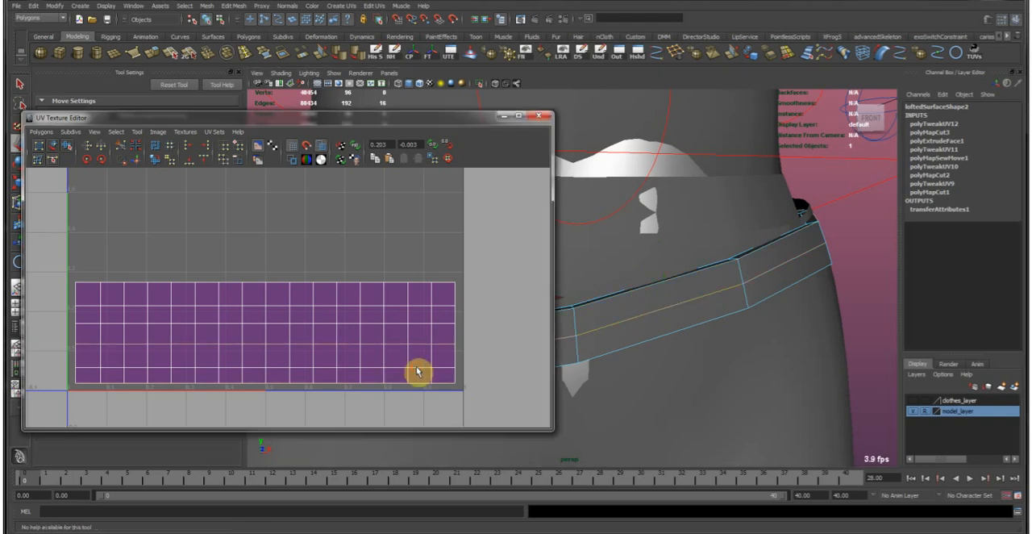
{"action": "right_click_drag", "start_coordinate": [421, 371], "coordinate": [421, 350]}
{"action": "left_click", "coordinate": [422, 373]}
{"action": "key", "text": "f"}
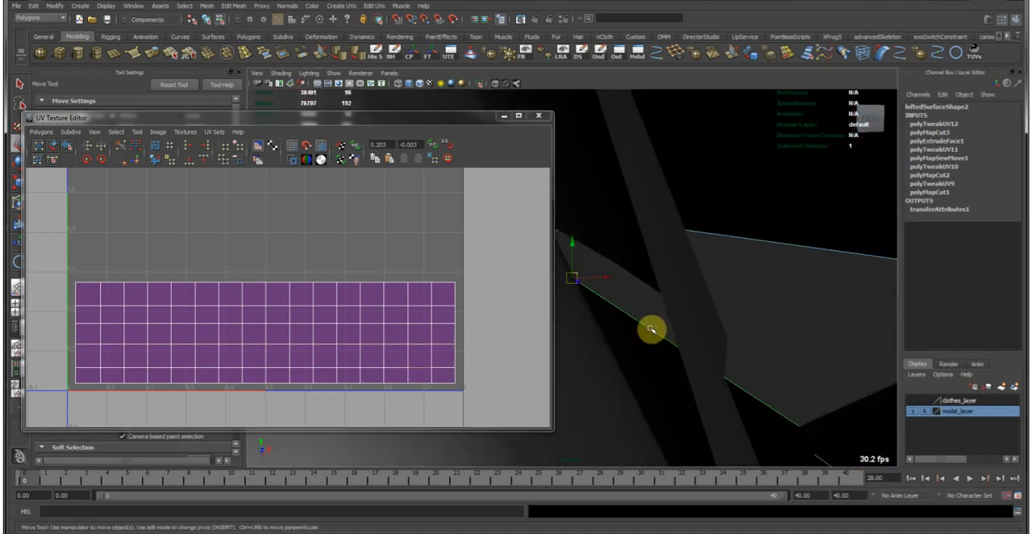
Convert the belt's top edge loop to UVs and shift that row upward within the strip.
{"action": "scroll", "coordinate": [727, 297], "scroll_direction": "down", "scroll_amount": 5}
{"action": "left_click_drag", "start_coordinate": [641, 325], "coordinate": [750, 262], "text": "alt"}
{"action": "middle_click_drag", "start_coordinate": [671, 267], "coordinate": [744, 265], "text": "alt"}
{"action": "right_click", "coordinate": [670, 300], "text": "ctrl"}
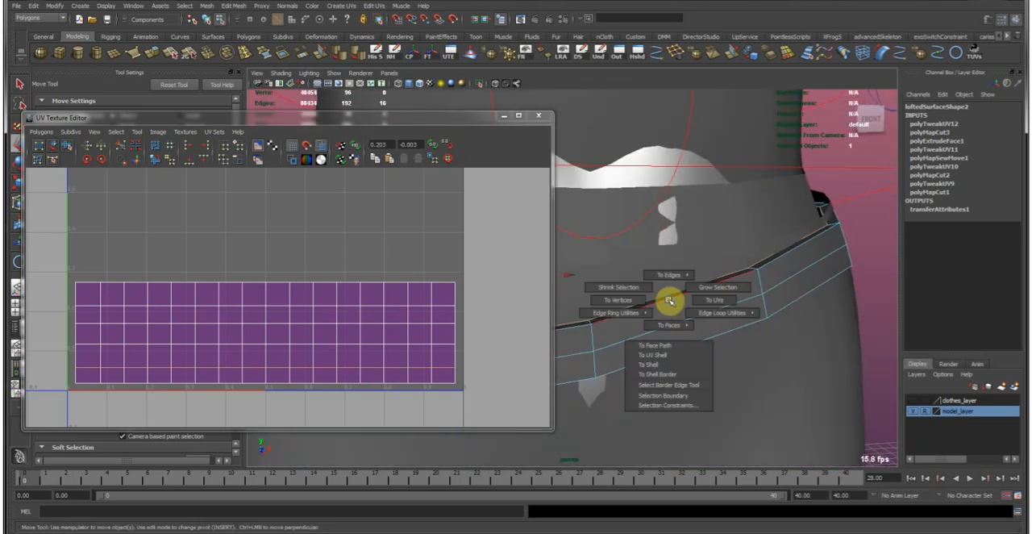
{"action": "right_click_drag", "start_coordinate": [414, 315], "coordinate": [437, 326], "text": "ctrl"}
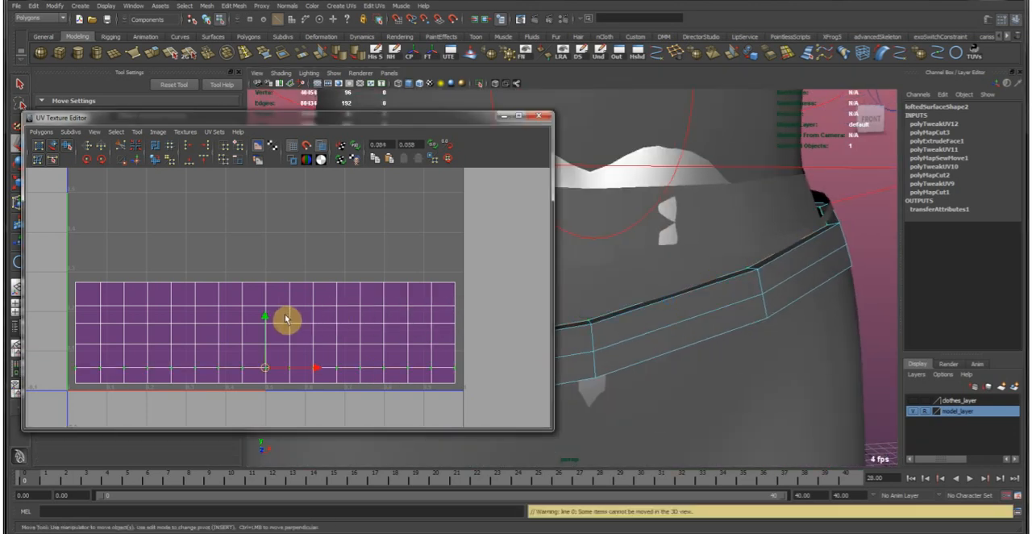
{"action": "left_click_drag", "start_coordinate": [266, 320], "coordinate": [255, 288]}
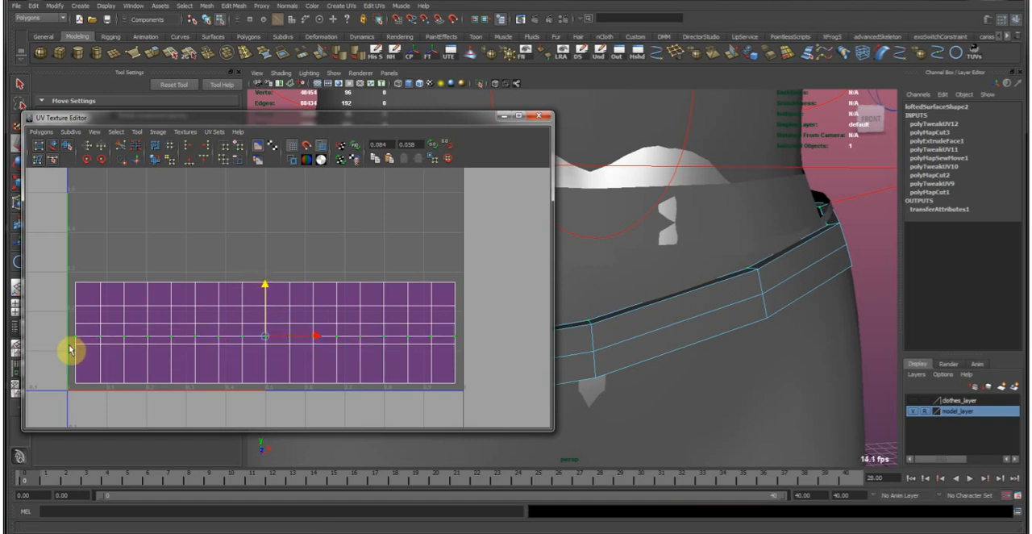
Return to object mode, select the lower belt and isolate it in the viewport.
{"action": "left_click_drag", "start_coordinate": [51, 344], "coordinate": [396, 348]}
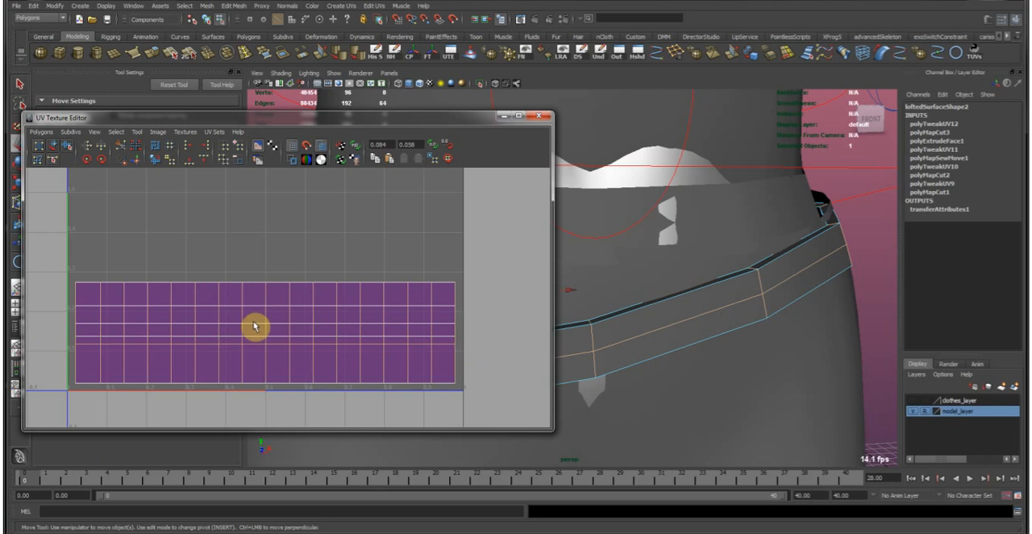
{"action": "left_click_drag", "start_coordinate": [656, 302], "coordinate": [738, 295], "text": "alt"}
{"action": "right_click_drag", "start_coordinate": [734, 292], "coordinate": [816, 245]}
{"action": "left_click", "coordinate": [727, 273]}
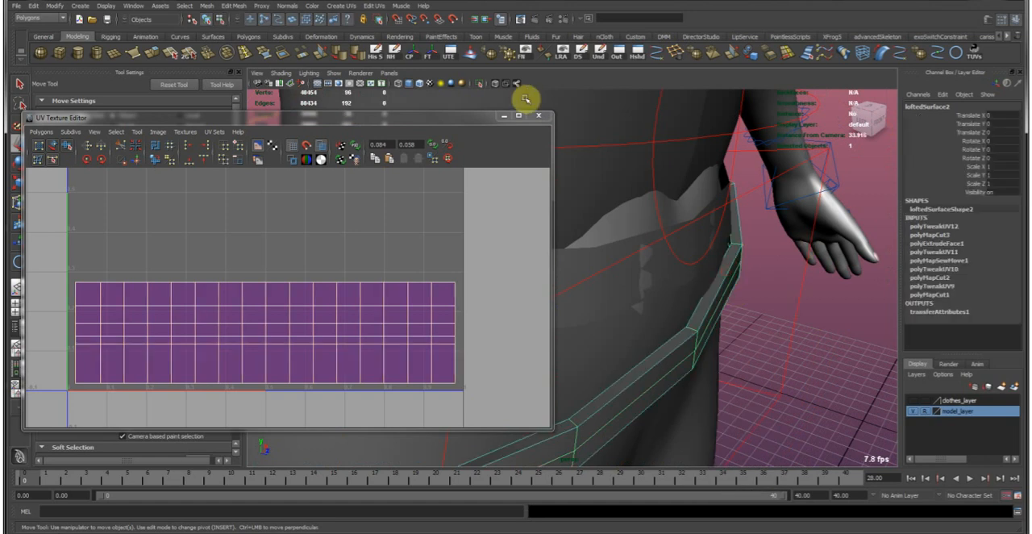
{"action": "key", "text": "f"}
{"action": "right_click_drag", "start_coordinate": [750, 237], "coordinate": [675, 212], "text": "alt"}
{"action": "left_click", "coordinate": [479, 84]}
Select the belt's lower edge loop and cut the UVs along it.
{"action": "left_click_drag", "start_coordinate": [675, 268], "coordinate": [846, 280], "text": "alt"}
{"action": "right_click_drag", "start_coordinate": [622, 290], "coordinate": [708, 308], "text": "alt"}
{"action": "middle_click_drag", "start_coordinate": [689, 297], "coordinate": [664, 333], "text": "alt"}
{"action": "right_click_drag", "start_coordinate": [368, 306], "coordinate": [405, 284]}
{"action": "left_click", "coordinate": [663, 295]}
{"action": "left_click_drag", "start_coordinate": [664, 295], "coordinate": [618, 286], "text": "alt"}
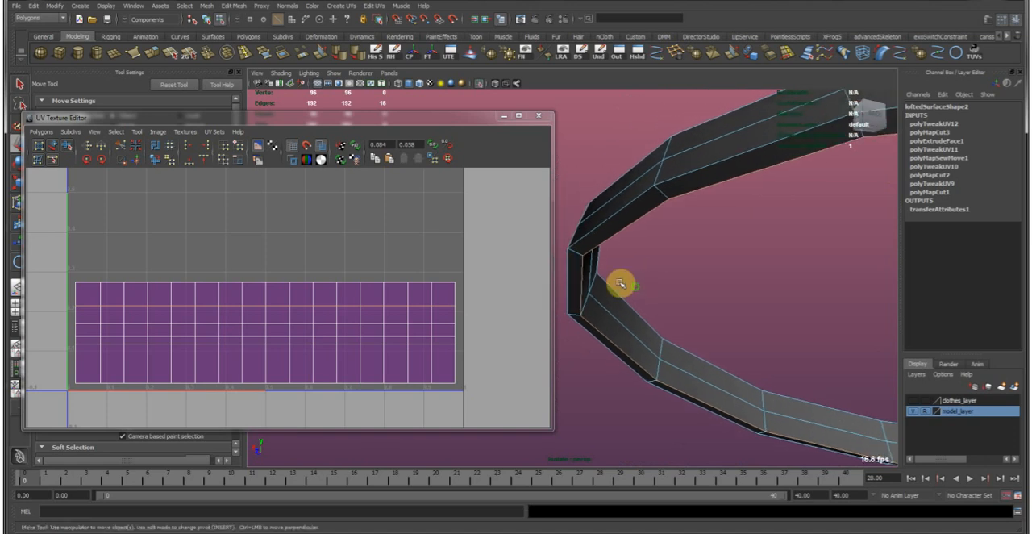
{"action": "left_click", "coordinate": [118, 146]}
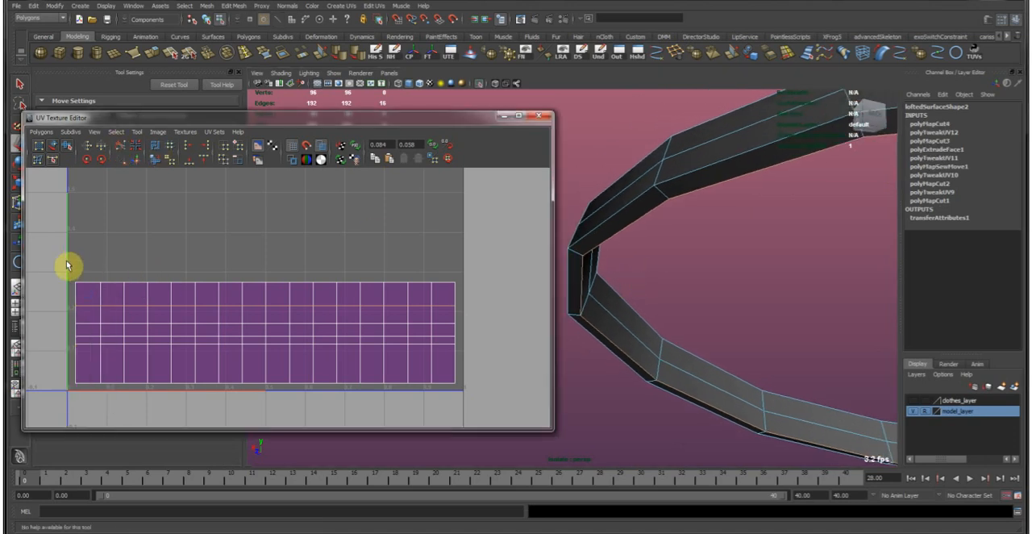
Move the larger separated UV shell upward, clear of the two-row shell.
{"action": "left_click_drag", "start_coordinate": [85, 286], "coordinate": [90, 287]}
{"action": "right_click_drag", "start_coordinate": [92, 286], "coordinate": [145, 260], "text": "ctrl"}
{"action": "left_click_drag", "start_coordinate": [263, 284], "coordinate": [269, 177]}
{"action": "middle_click_drag", "start_coordinate": [278, 213], "coordinate": [295, 248], "text": "alt"}
{"action": "middle_click_drag", "start_coordinate": [283, 279], "coordinate": [288, 287], "text": "alt"}
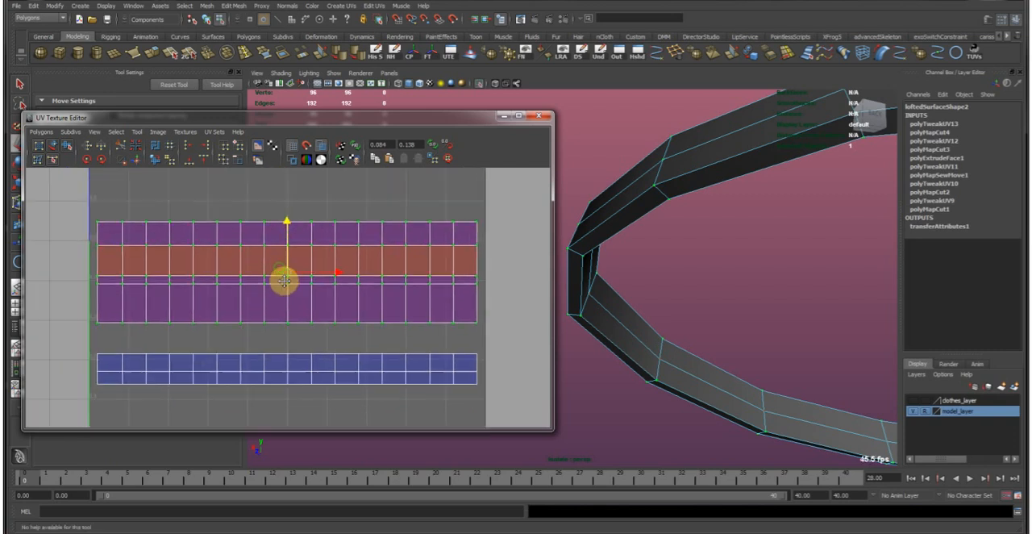
{"action": "left_click", "coordinate": [131, 343]}
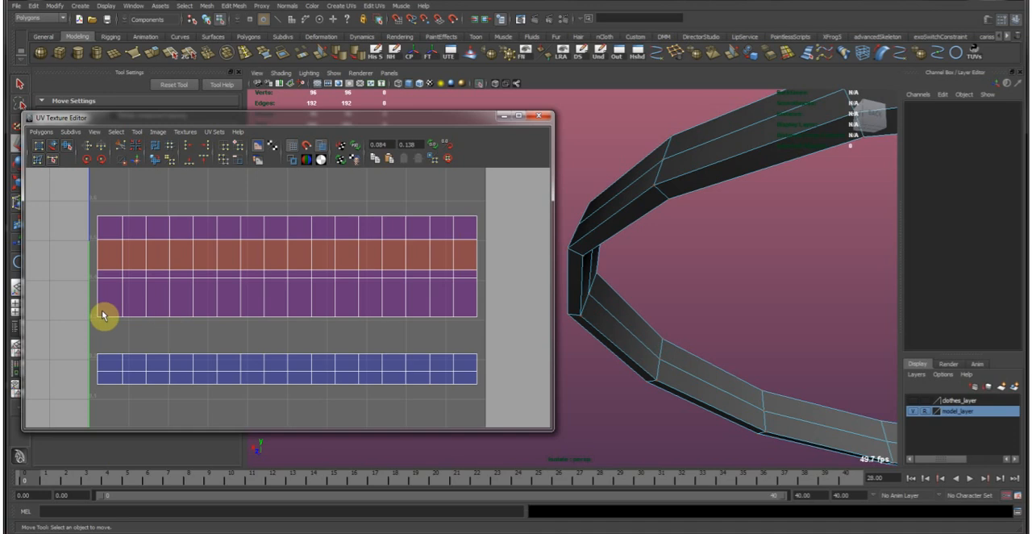
Select the edge loop along the belt's lower border and convert it to UVs.
{"action": "left_click_drag", "start_coordinate": [569, 307], "coordinate": [495, 286], "text": "alt"}
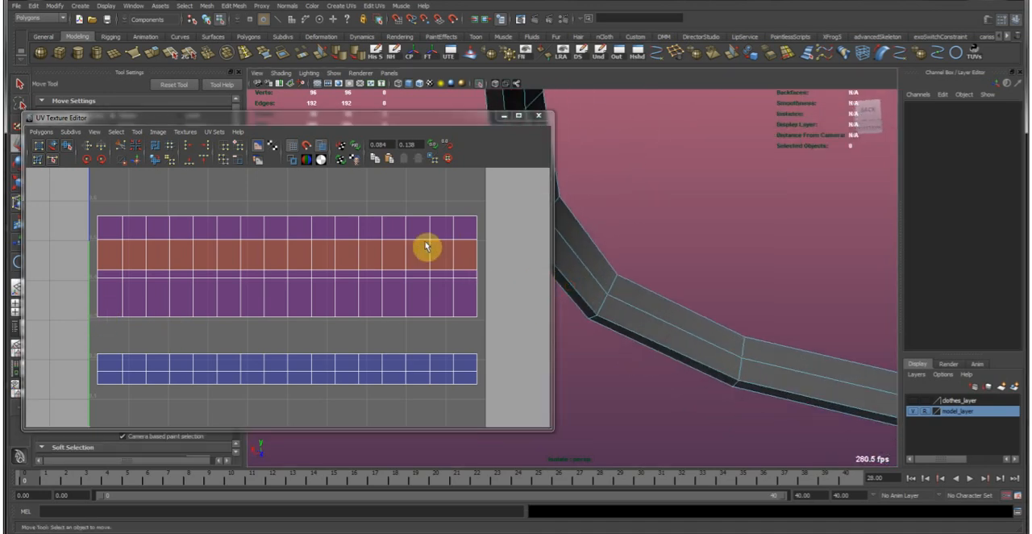
{"action": "right_click_drag", "start_coordinate": [578, 264], "coordinate": [569, 214]}
{"action": "double_click", "coordinate": [573, 257]}
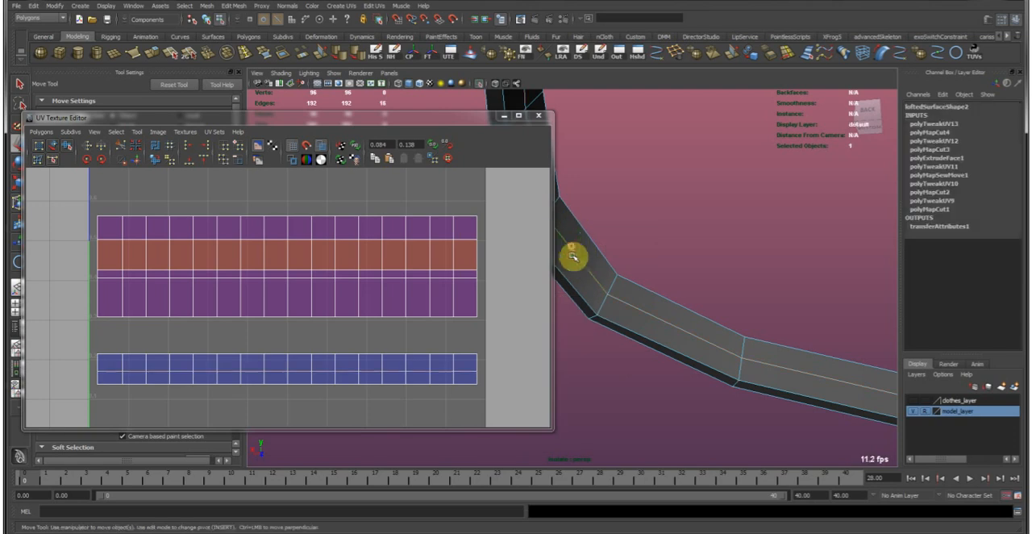
{"action": "double_click", "coordinate": [568, 292]}
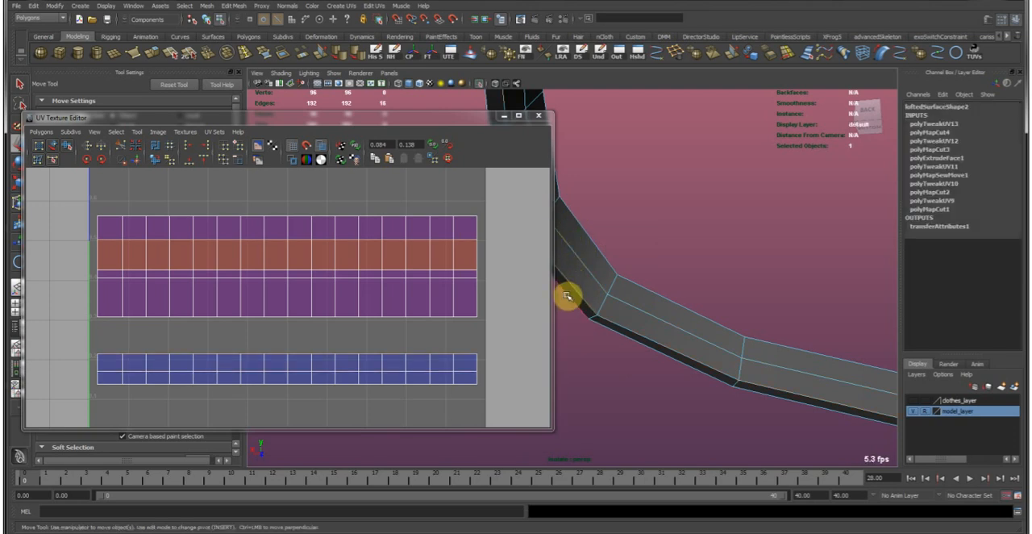
{"action": "right_click_drag", "start_coordinate": [347, 265], "coordinate": [395, 264]}
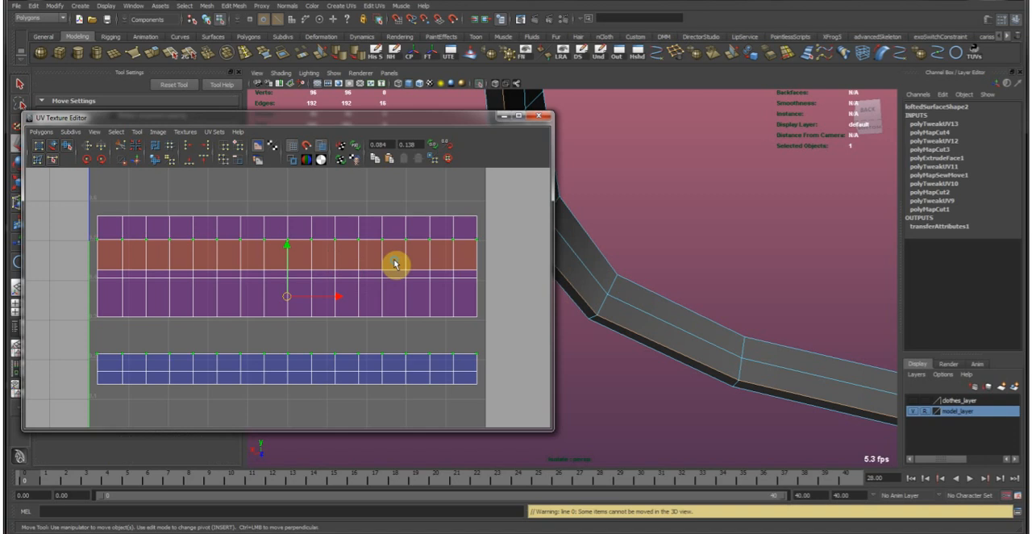
Reposition the upper shell's UV rows vertically to unfold its overlapping faces.
{"action": "right_click_drag", "start_coordinate": [357, 333], "coordinate": [182, 335]}
{"action": "left_click_drag", "start_coordinate": [74, 331], "coordinate": [501, 404], "text": "ctrl"}
{"action": "left_click_drag", "start_coordinate": [288, 193], "coordinate": [288, 139]}
{"action": "middle_click_drag", "start_coordinate": [256, 246], "coordinate": [273, 289], "text": "alt"}
{"action": "left_click_drag", "start_coordinate": [302, 194], "coordinate": [310, 292]}
{"action": "key", "text": "r"}
{"action": "key", "text": "w"}
{"action": "left_click_drag", "start_coordinate": [301, 211], "coordinate": [293, 336]}
{"action": "middle_click_drag", "start_coordinate": [293, 334], "coordinate": [298, 310], "text": "alt"}
{"action": "mouse_move", "coordinate": [306, 308]}
{"action": "left_mouse_down"}
{"action": "mouse_move", "coordinate": [313, 188]}
{"action": "mouse_move", "coordinate": [292, 302]}
{"action": "mouse_move", "coordinate": [307, 302]}
{"action": "mouse_move", "coordinate": [322, 184]}
{"action": "mouse_move", "coordinate": [304, 301]}
{"action": "left_mouse_up"}
Expand the UV selection to the whole upper shell and move it above the two-row shell.
{"action": "key", "text": "shift+period"}
{"action": "left_click", "coordinate": [312, 295]}
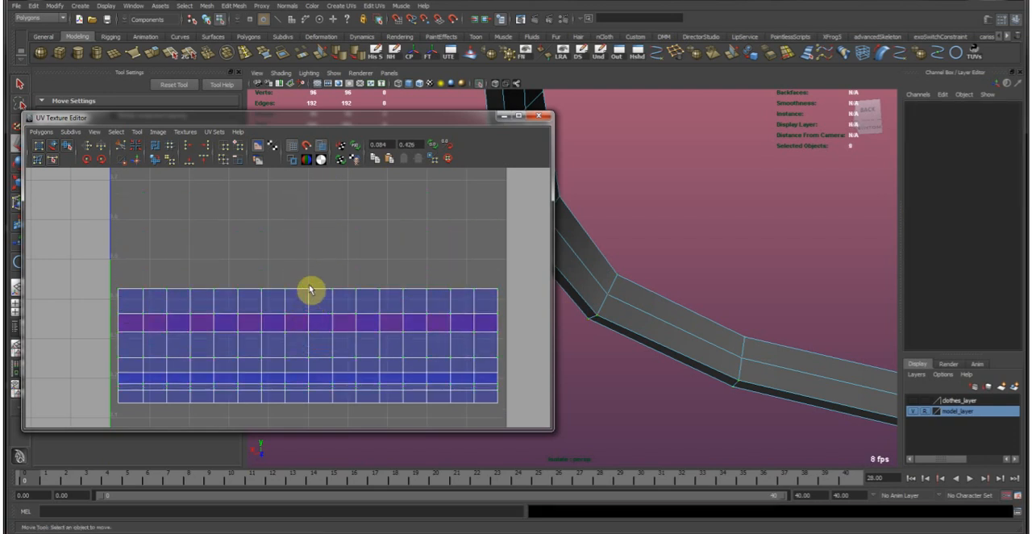
{"action": "key", "text": "ctrl+z"}
{"action": "left_click_drag", "start_coordinate": [308, 293], "coordinate": [309, 249]}
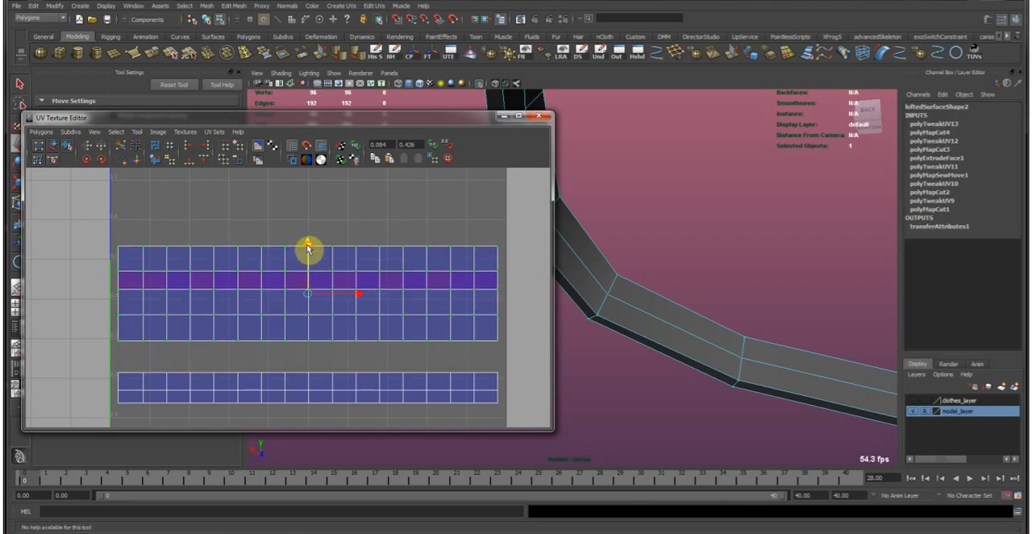
Flip the upper shell's reversed second row by scaling its two UV rows vertically, and move them into even spacing.
{"action": "left_click", "coordinate": [126, 293]}
{"action": "left_click_drag", "start_coordinate": [111, 261], "coordinate": [438, 298]}
{"action": "left_click_drag", "start_coordinate": [524, 294], "coordinate": [524, 294]}
{"action": "key", "text": "r"}
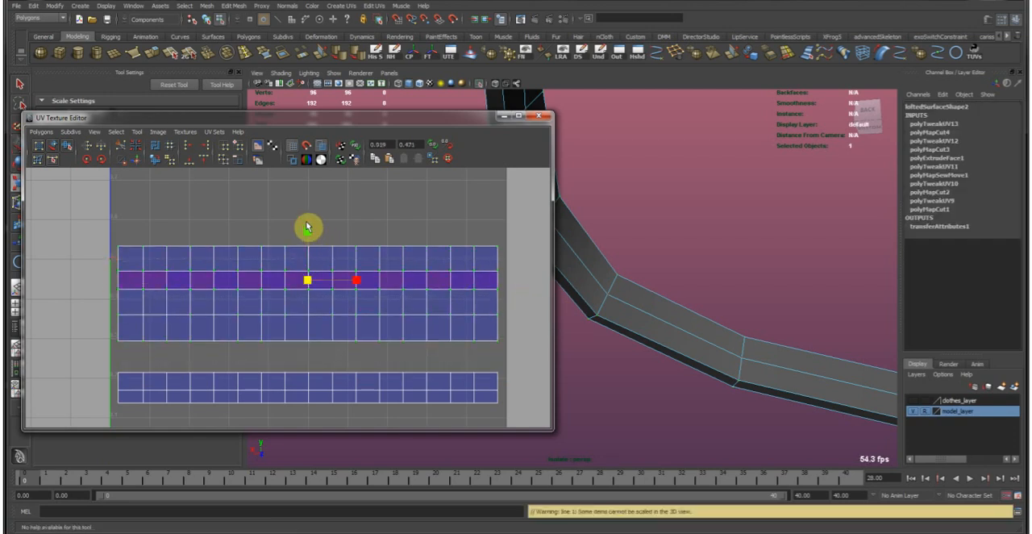
{"action": "left_click_drag", "start_coordinate": [308, 280], "coordinate": [309, 340]}
{"action": "key", "text": "w"}
{"action": "right_click_drag", "start_coordinate": [202, 305], "coordinate": [203, 280]}
Select the upper shell's bottom border edges and move and sew the two-row shell to them.
{"action": "left_click_drag", "start_coordinate": [130, 332], "coordinate": [485, 346]}
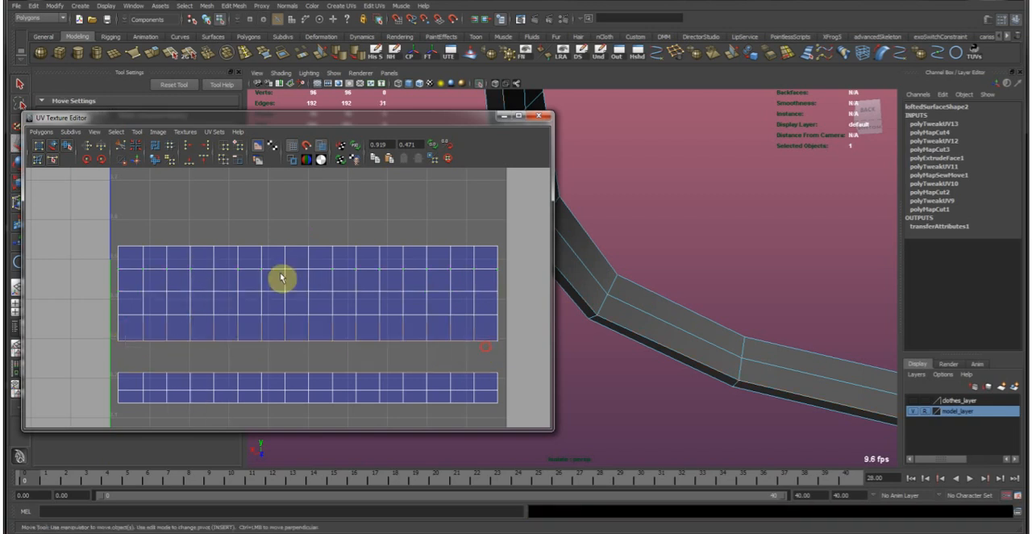
{"action": "left_click", "coordinate": [137, 160]}
{"action": "right_click_drag", "start_coordinate": [753, 292], "coordinate": [548, 200], "text": "alt"}
{"action": "left_click_drag", "start_coordinate": [834, 268], "coordinate": [638, 278], "text": "alt"}
{"action": "middle_click_drag", "start_coordinate": [631, 285], "coordinate": [712, 297], "text": "alt"}
{"action": "left_click_drag", "start_coordinate": [712, 297], "coordinate": [609, 262], "text": "alt"}
Select a few edges near the strip's right end, frame them on the belt, and bring back the hidden character.
{"action": "left_click", "coordinate": [459, 246]}
{"action": "left_click_drag", "start_coordinate": [448, 234], "coordinate": [466, 250]}
{"action": "key", "text": "f"}
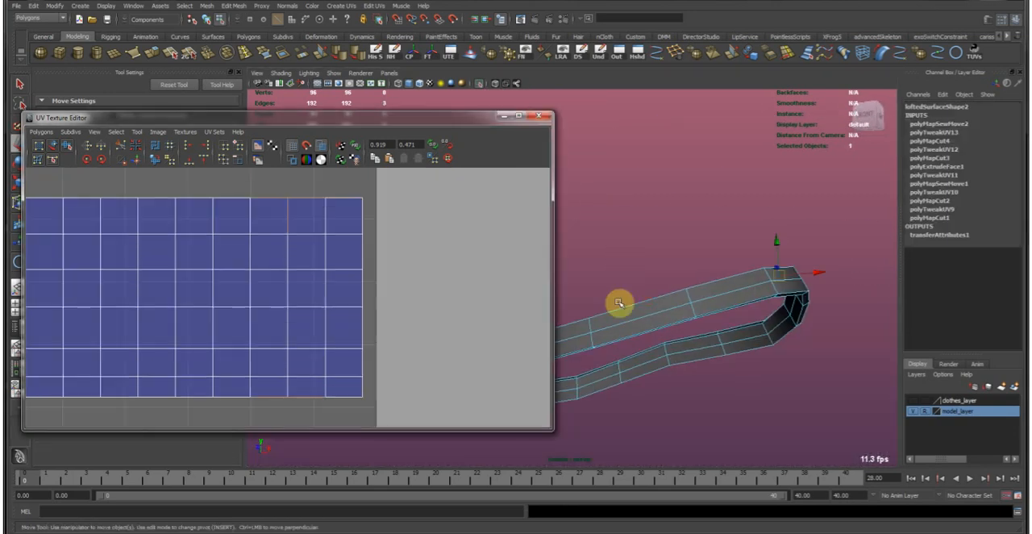
{"action": "left_click_drag", "start_coordinate": [803, 300], "coordinate": [806, 347], "text": "alt"}
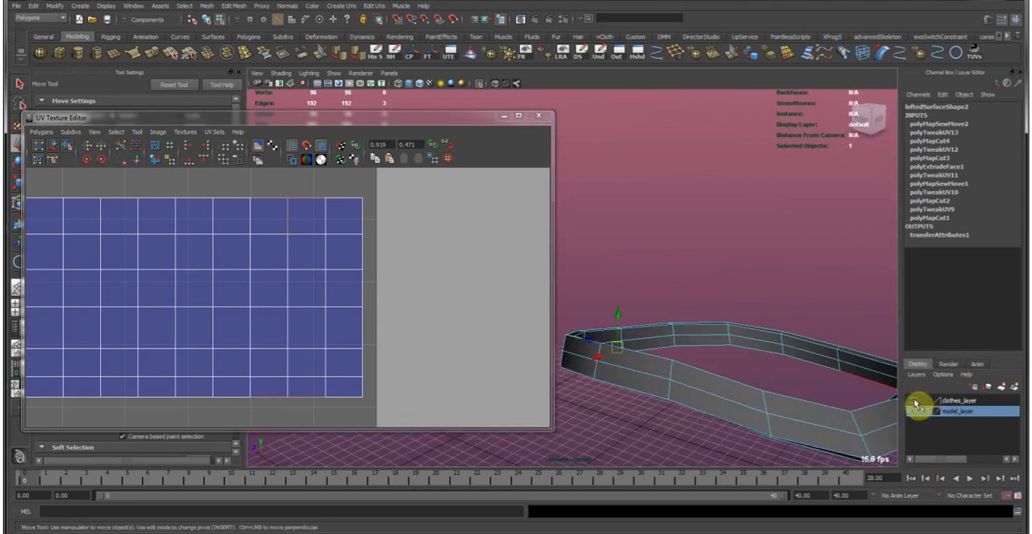
{"action": "left_click_drag", "start_coordinate": [485, 90], "coordinate": [555, 254], "text": "alt"}
Cut the strip along the edge loop above its bottom two rows, then move and sew those rows onto the opposite border.
{"action": "left_click_drag", "start_coordinate": [647, 306], "coordinate": [608, 343], "text": "alt"}
{"action": "double_click", "coordinate": [604, 341]}
{"action": "middle_click_drag", "start_coordinate": [608, 329], "coordinate": [760, 319], "text": "alt"}
{"action": "right_click_drag", "start_coordinate": [401, 364], "coordinate": [242, 319], "text": "alt"}
{"action": "middle_click_drag", "start_coordinate": [125, 259], "coordinate": [270, 284], "text": "alt"}
{"action": "left_click", "coordinate": [127, 146]}
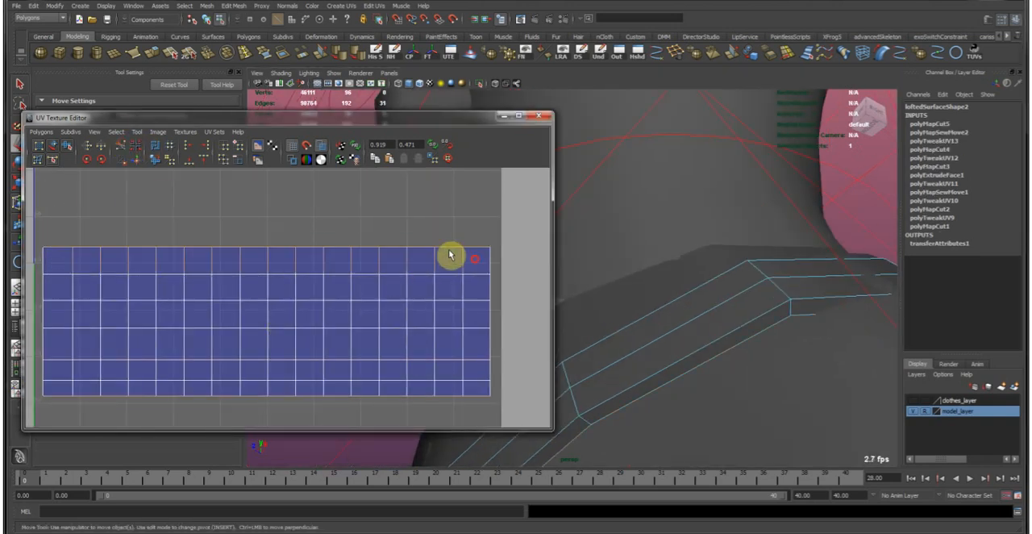
{"action": "left_click", "coordinate": [136, 160]}
Select edges on the strip's bottom border and the belt's front edge loops to check how the rows correspond.
{"action": "right_click_drag", "start_coordinate": [387, 283], "coordinate": [304, 277], "text": "alt"}
{"action": "left_click", "coordinate": [112, 334]}
{"action": "left_click_drag", "start_coordinate": [737, 314], "coordinate": [562, 328], "text": "alt"}
{"action": "right_click_drag", "start_coordinate": [278, 276], "coordinate": [322, 275]}
{"action": "mouse_move", "coordinate": [576, 325]}
{"action": "left_mouse_down", "text": "alt"}
{"action": "mouse_move", "coordinate": [696, 320]}
{"action": "mouse_move", "coordinate": [705, 332]}
{"action": "mouse_move", "coordinate": [681, 360]}
{"action": "mouse_move", "coordinate": [674, 302]}
{"action": "left_mouse_up", "text": "alt"}
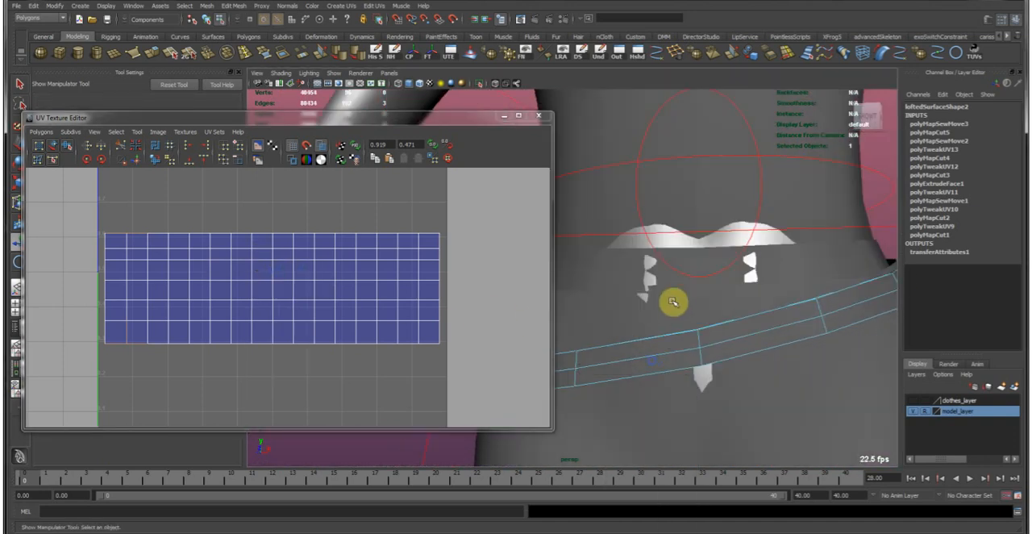
{"action": "double_click", "coordinate": [661, 354]}
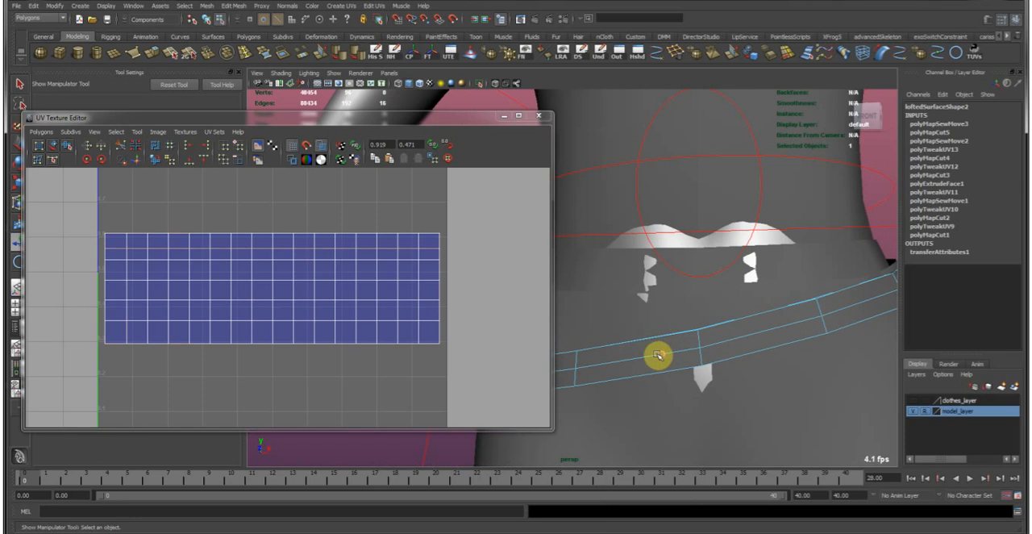
{"action": "double_click", "coordinate": [653, 357]}
{"action": "left_click_drag", "start_coordinate": [728, 323], "coordinate": [678, 339], "text": "alt"}
{"action": "middle_click_drag", "start_coordinate": [678, 339], "coordinate": [695, 335], "text": "alt"}
{"action": "key", "text": "w"}
{"action": "right_click_drag", "start_coordinate": [103, 337], "coordinate": [103, 314]}
{"action": "left_click_drag", "start_coordinate": [98, 330], "coordinate": [469, 359]}
{"action": "left_click_drag", "start_coordinate": [86, 331], "coordinate": [471, 356]}
{"action": "left_click_drag", "start_coordinate": [282, 295], "coordinate": [262, 290]}
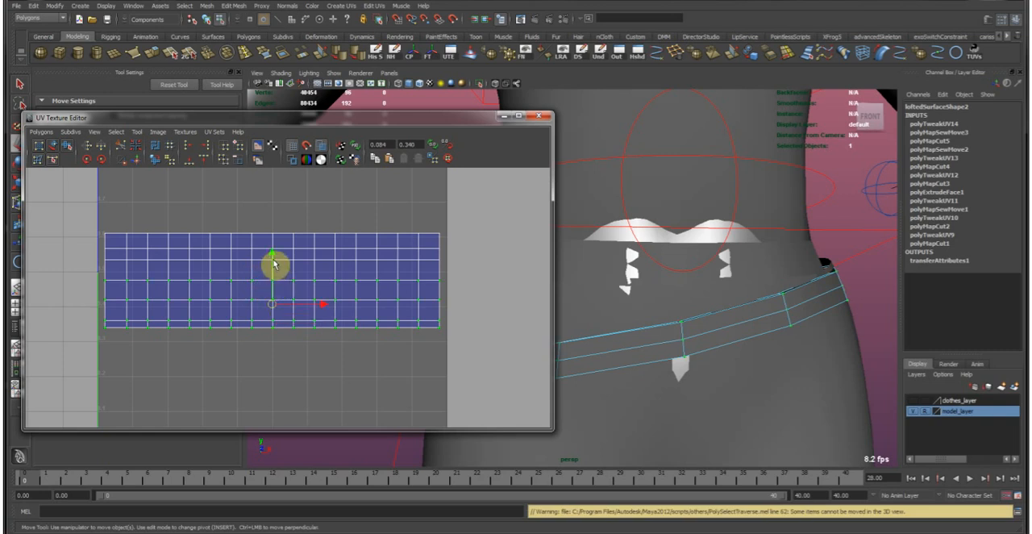
{"action": "key", "text": "ctrl+z"}
Move the strip's bottom UV row upward, then expand the selection row by row and adjust the spacing of the rows above.
{"action": "left_click_drag", "start_coordinate": [91, 334], "coordinate": [466, 351]}
{"action": "left_click_drag", "start_coordinate": [271, 297], "coordinate": [268, 278]}
{"action": "key", "text": "shift+period"}
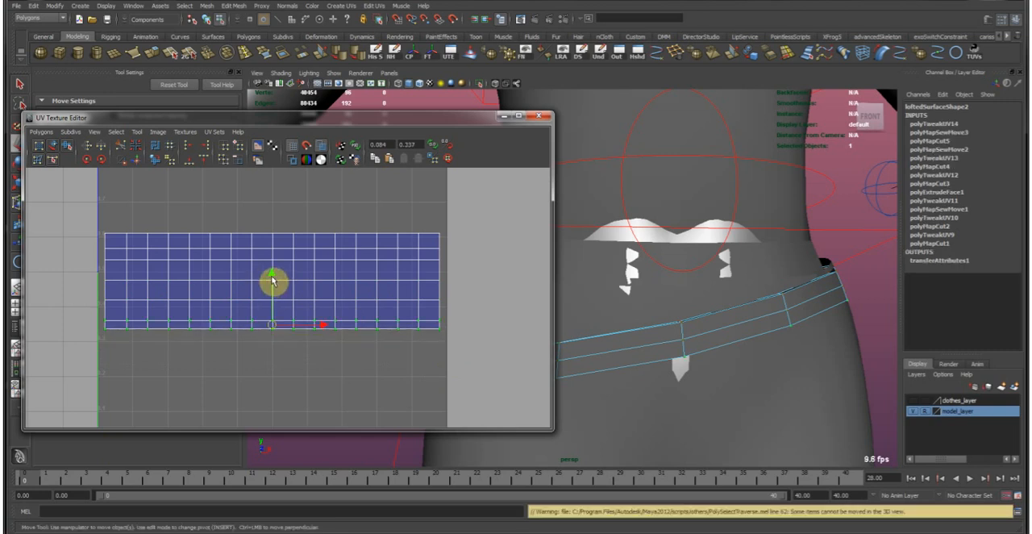
{"action": "key", "text": "shift+period"}
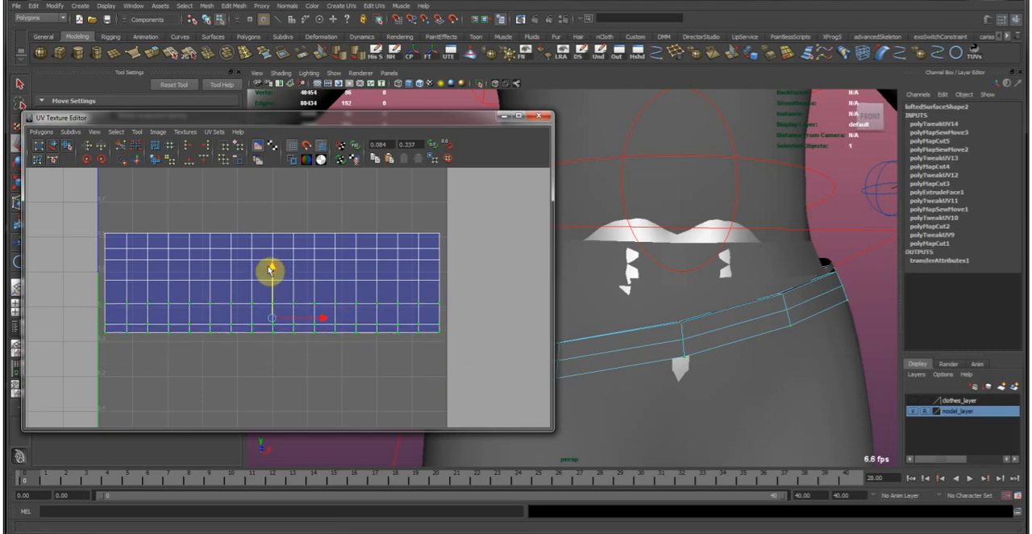
{"action": "mouse_move", "coordinate": [273, 258]}
{"action": "left_mouse_down"}
{"action": "mouse_move", "coordinate": [271, 241]}
{"action": "mouse_move", "coordinate": [273, 251]}
{"action": "left_mouse_up"}
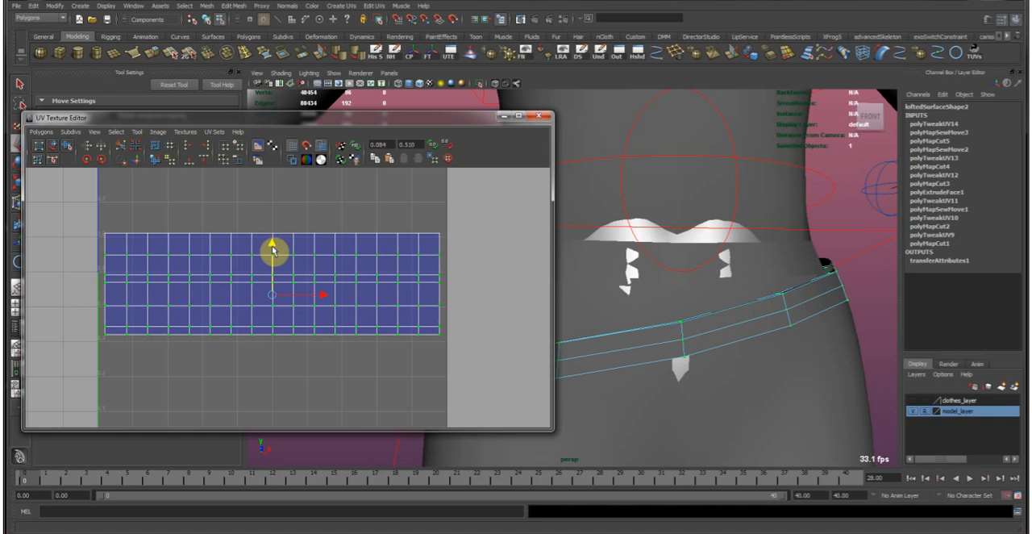
Return to object mode with the lower belt selected and save the scene.
{"action": "left_click", "coordinate": [244, 391]}
{"action": "right_click_drag", "start_coordinate": [737, 303], "coordinate": [707, 307], "text": "alt"}
{"action": "left_click", "coordinate": [707, 306]}
{"action": "right_click_drag", "start_coordinate": [748, 278], "coordinate": [656, 256], "text": "alt"}
{"action": "middle_click_drag", "start_coordinate": [656, 256], "coordinate": [718, 284], "text": "alt"}
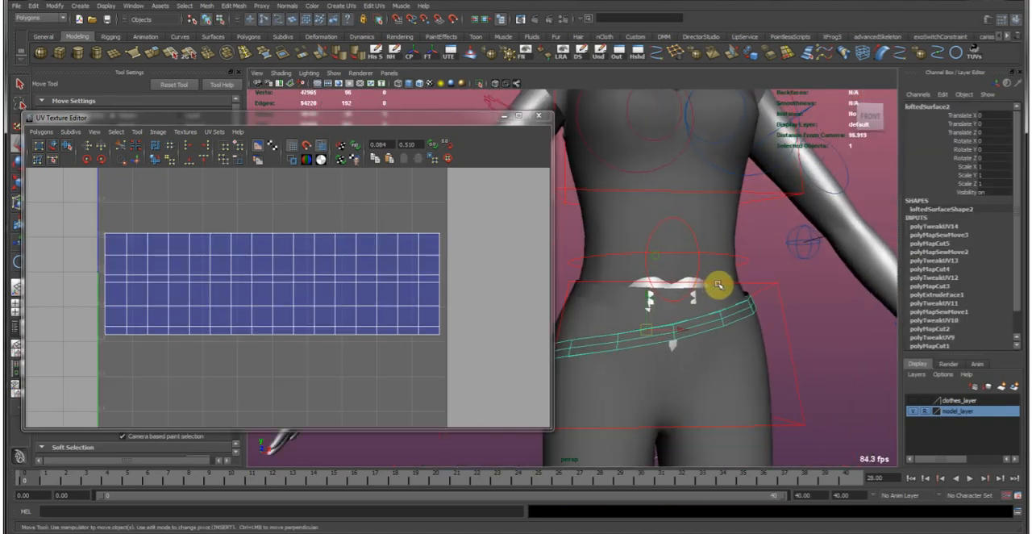
{"action": "left_click", "coordinate": [376, 50]}
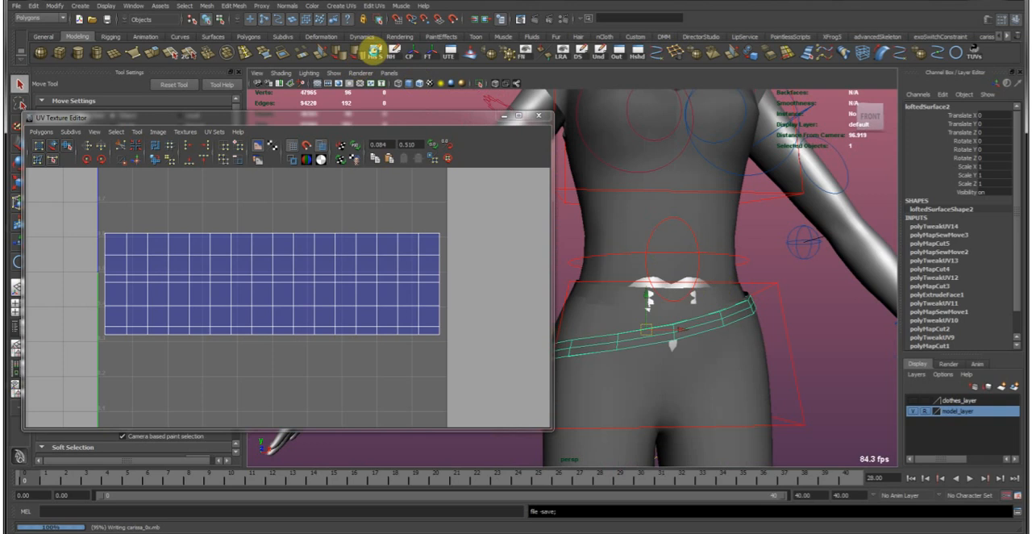
{"action": "left_click", "coordinate": [376, 52]}
Select the upper hip belt and move the UV Texture Editor window away from the viewport.
{"action": "left_click_drag", "start_coordinate": [671, 249], "coordinate": [637, 295], "text": "alt"}
{"action": "right_click_drag", "start_coordinate": [637, 294], "coordinate": [737, 275], "text": "alt"}
{"action": "left_click", "coordinate": [671, 310]}
{"action": "left_click_drag", "start_coordinate": [490, 118], "coordinate": [1, 142]}
{"action": "right_click_drag", "start_coordinate": [677, 276], "coordinate": [701, 275], "text": "alt"}
{"action": "left_click_drag", "start_coordinate": [702, 278], "coordinate": [741, 294], "text": "alt"}
{"action": "middle_click_drag", "start_coordinate": [626, 277], "coordinate": [412, 270], "text": "alt"}
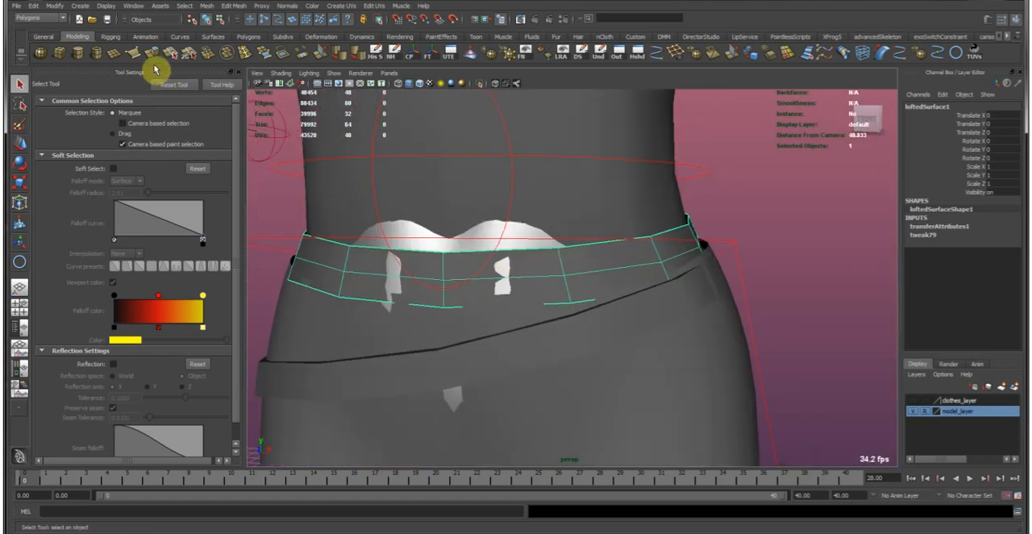
Extrude all faces of the upper hip belt to give it thickness, and return to object mode.
{"action": "left_click", "coordinate": [150, 56]}
{"action": "middle_click_drag", "start_coordinate": [537, 231], "coordinate": [610, 258], "text": "alt"}
{"action": "left_click_drag", "start_coordinate": [612, 257], "coordinate": [517, 266], "text": "alt"}
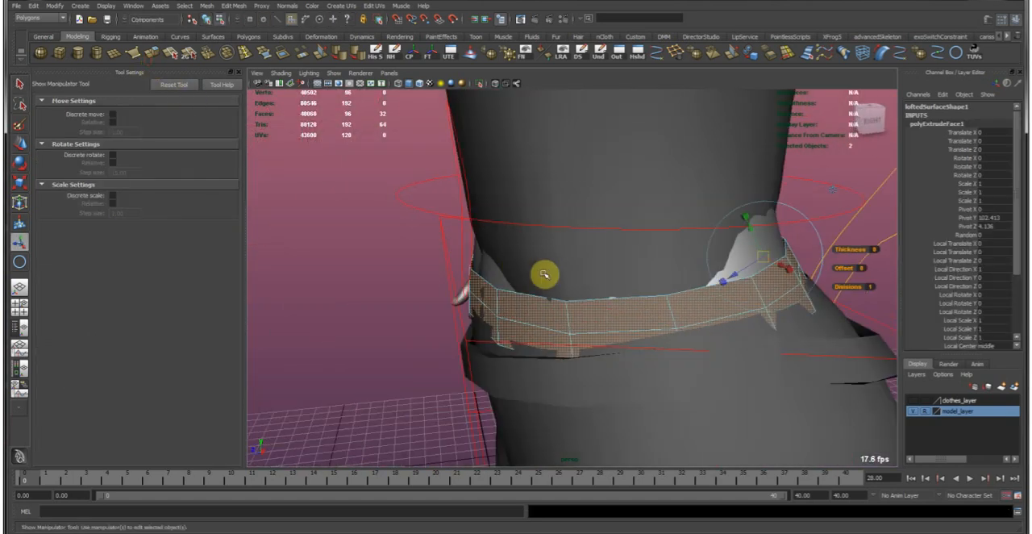
{"action": "mouse_move", "coordinate": [795, 269]}
{"action": "left_mouse_down", "text": "alt"}
{"action": "mouse_move", "coordinate": [660, 271]}
{"action": "mouse_move", "coordinate": [680, 269]}
{"action": "mouse_move", "coordinate": [505, 301]}
{"action": "mouse_move", "coordinate": [733, 281]}
{"action": "mouse_move", "coordinate": [807, 258]}
{"action": "left_mouse_up", "text": "alt"}
{"action": "key", "text": "F8"}
{"action": "left_click", "coordinate": [810, 283]}
{"action": "key", "text": "w"}
{"action": "right_click_drag", "start_coordinate": [804, 302], "coordinate": [686, 276], "text": "alt"}
{"action": "left_click_drag", "start_coordinate": [687, 276], "coordinate": [539, 279], "text": "alt"}
{"action": "left_click", "coordinate": [539, 278]}
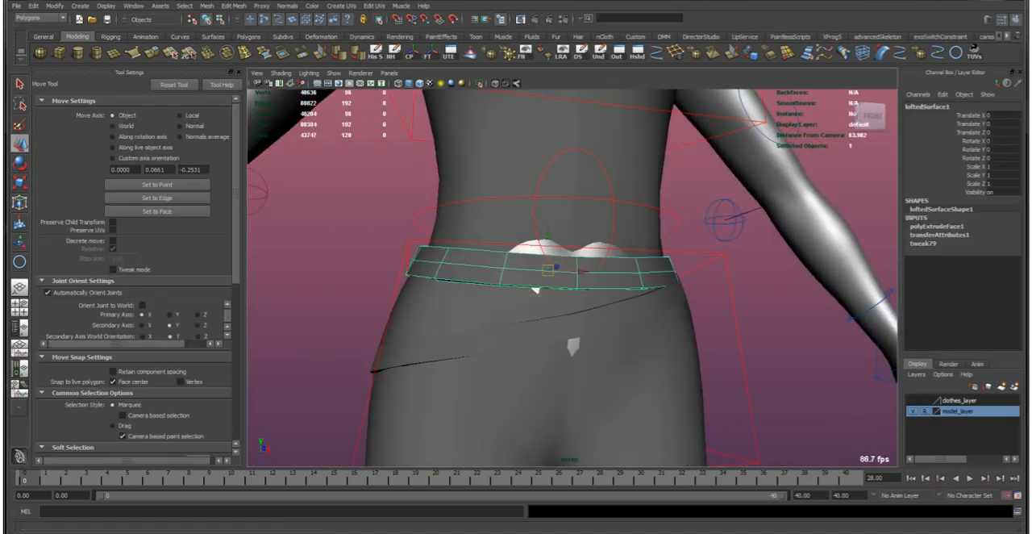
Open the UV Texture Editor to view the upper belt's UVs beside the model.
{"action": "left_click", "coordinate": [448, 53]}
{"action": "left_click_drag", "start_coordinate": [470, 76], "coordinate": [462, 47]}
{"action": "right_click_drag", "start_coordinate": [470, 214], "coordinate": [368, 229], "text": "alt"}
{"action": "middle_click_drag", "start_coordinate": [616, 325], "coordinate": [735, 363], "text": "alt"}
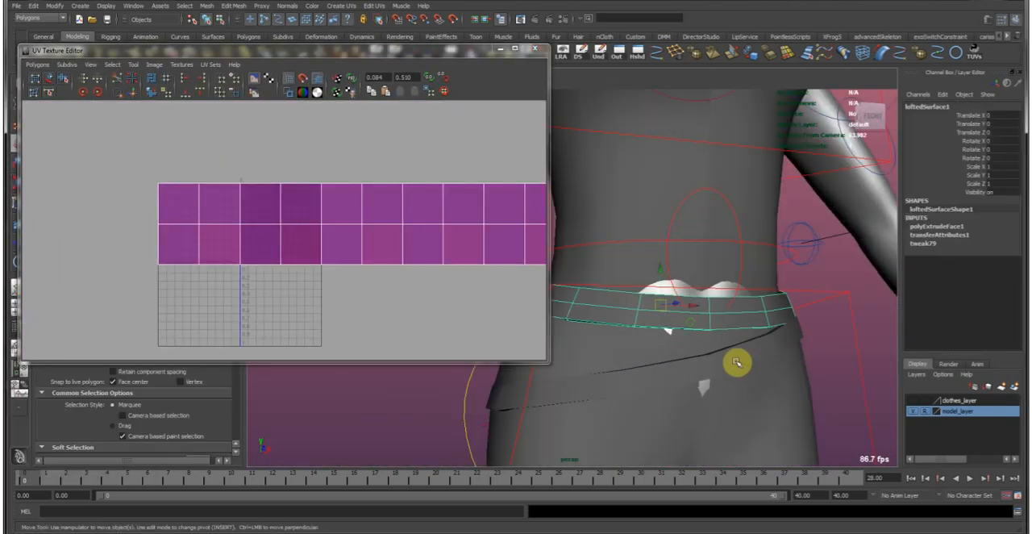
Transfer all UV sets from the lower belt to the upper belt using Transfer Attributes with Topology sample space.
{"action": "left_click", "coordinate": [697, 367]}
{"action": "left_click_drag", "start_coordinate": [750, 350], "coordinate": [646, 329], "text": "alt"}
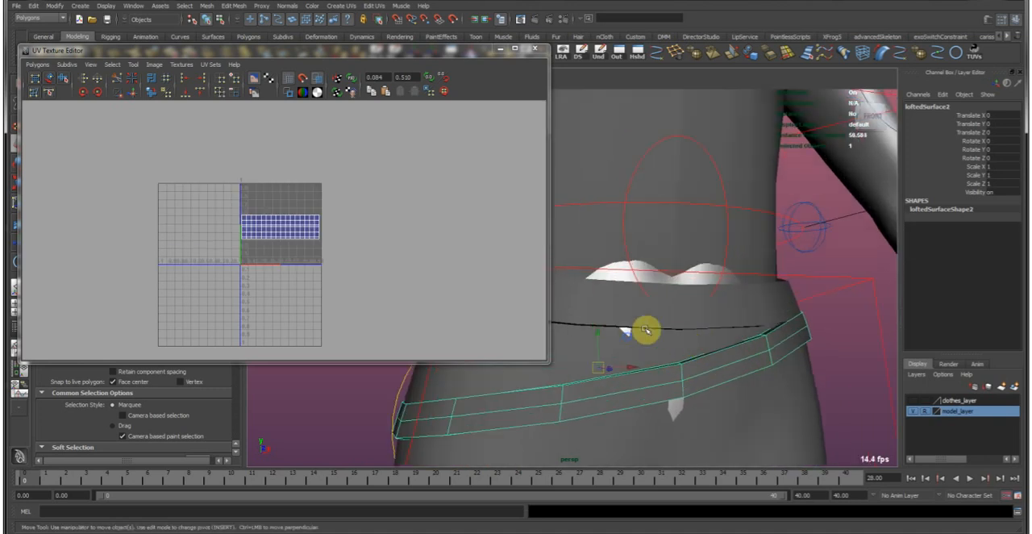
{"action": "left_click", "coordinate": [625, 308]}
{"action": "left_click_drag", "start_coordinate": [474, 50], "coordinate": [445, 145]}
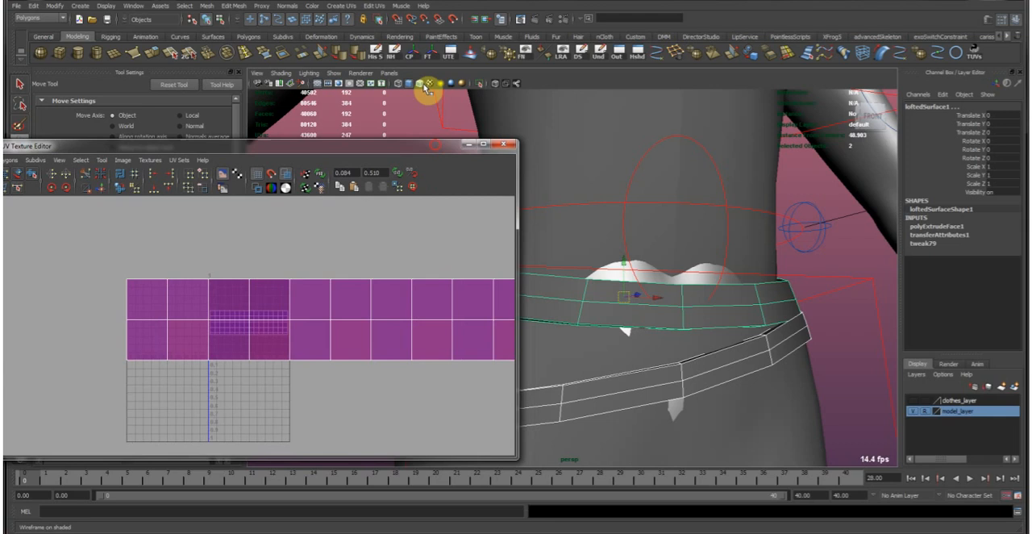
{"action": "left_click", "coordinate": [206, 5]}
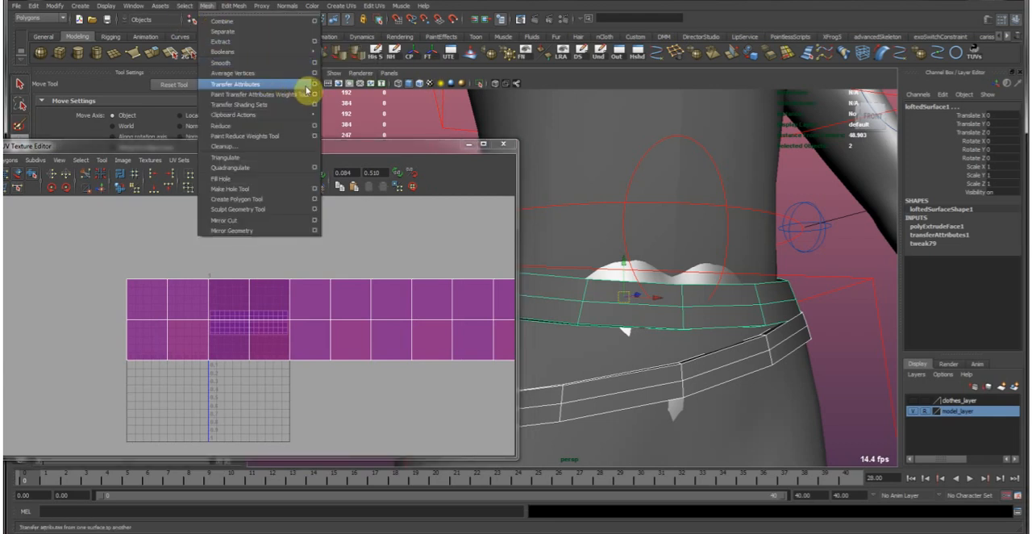
{"action": "left_click", "coordinate": [314, 85]}
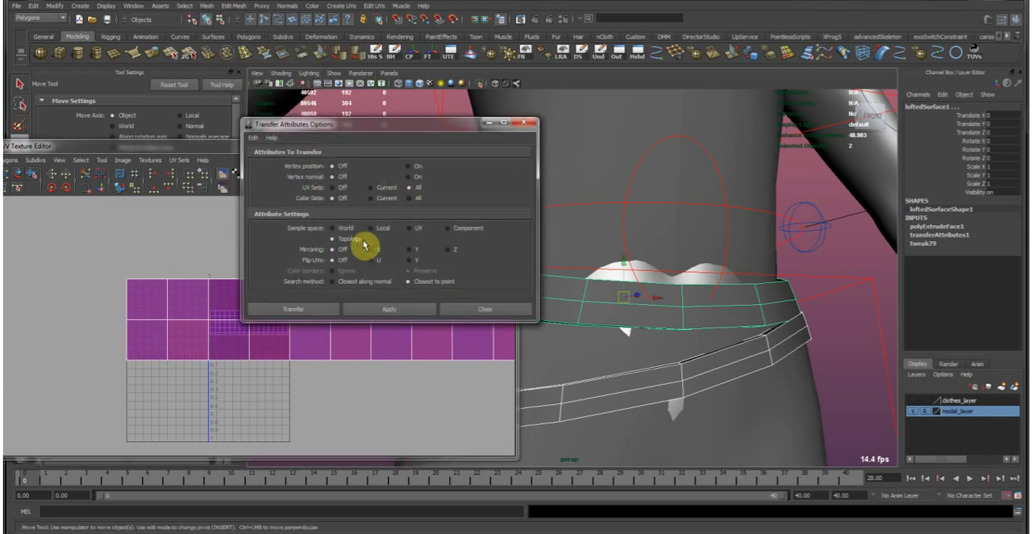
{"action": "left_click", "coordinate": [295, 311]}
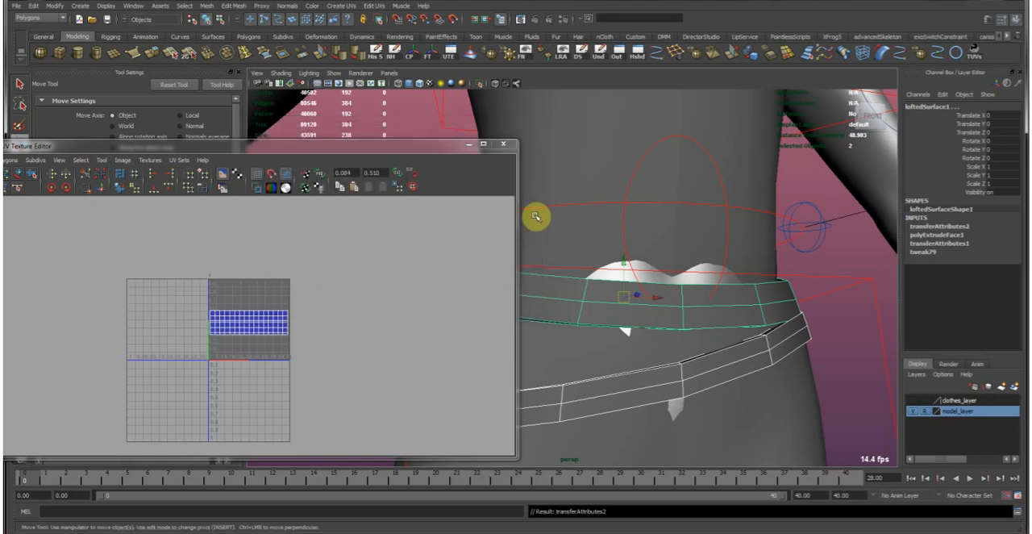
Delete the construction history of the belts and move the UV Texture Editor off the viewport.
{"action": "left_click", "coordinate": [601, 391]}
{"action": "left_click", "coordinate": [594, 299]}
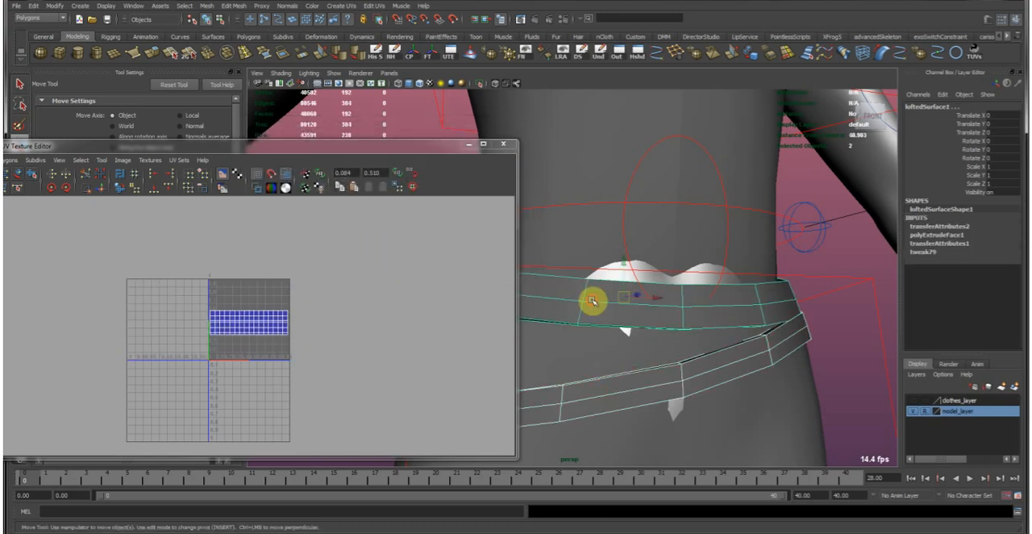
{"action": "left_click", "coordinate": [374, 63]}
{"action": "left_click", "coordinate": [410, 126]}
{"action": "left_click_drag", "start_coordinate": [438, 147], "coordinate": [1, 104]}
{"action": "scroll", "coordinate": [333, 167], "scroll_direction": "down", "scroll_amount": 5}
{"action": "left_click_drag", "start_coordinate": [334, 166], "coordinate": [586, 281], "text": "alt"}
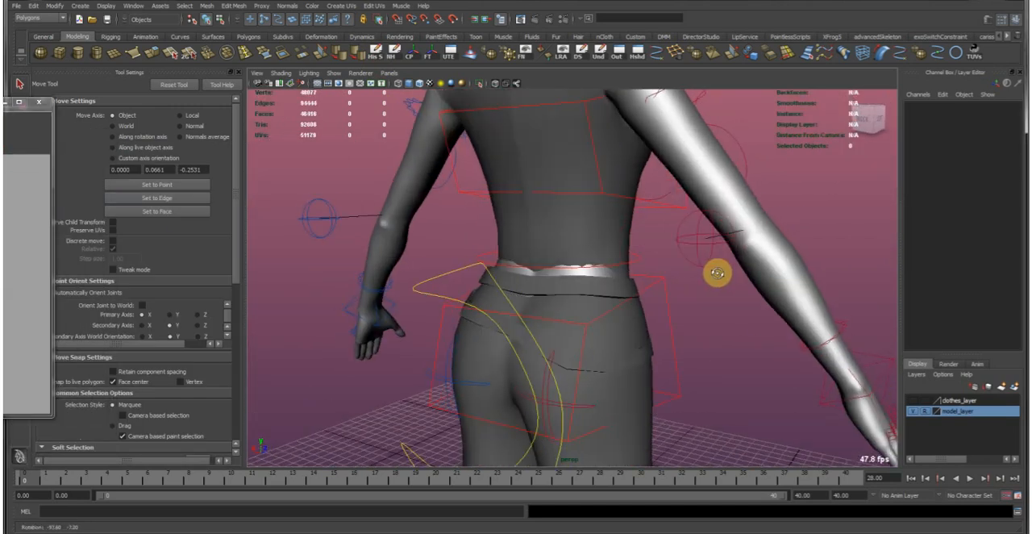
{"action": "scroll", "coordinate": [582, 290], "scroll_direction": "up", "scroll_amount": 3}
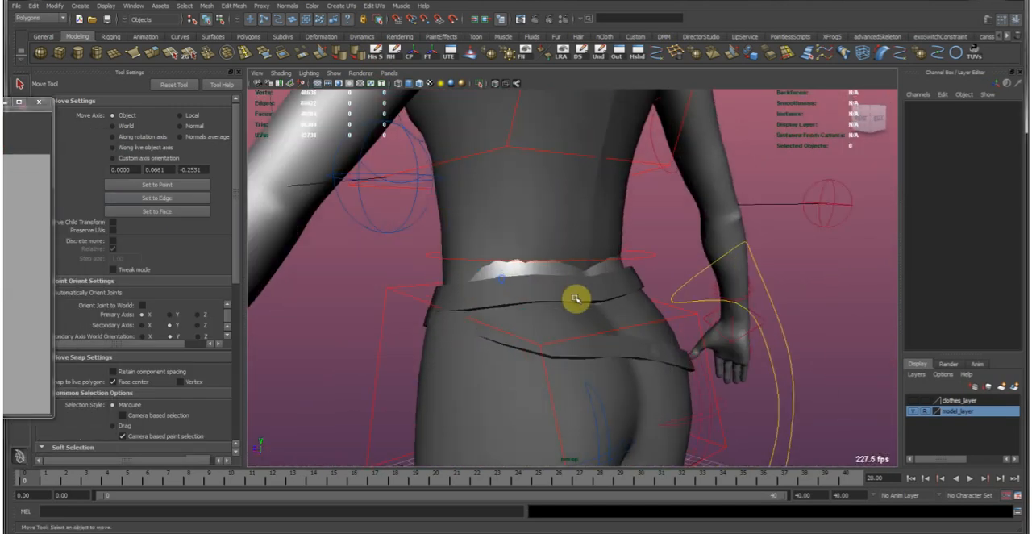
Select both hip belts and soften their edge normals.
{"action": "left_click", "coordinate": [582, 301]}
{"action": "left_click", "coordinate": [626, 354], "text": "shift"}
{"action": "left_click_drag", "start_coordinate": [438, 287], "coordinate": [668, 299], "text": "alt"}
{"action": "middle_click_drag", "start_coordinate": [593, 264], "coordinate": [500, 258], "text": "alt"}
{"action": "scroll", "coordinate": [470, 215], "scroll_direction": "up", "scroll_amount": 3}
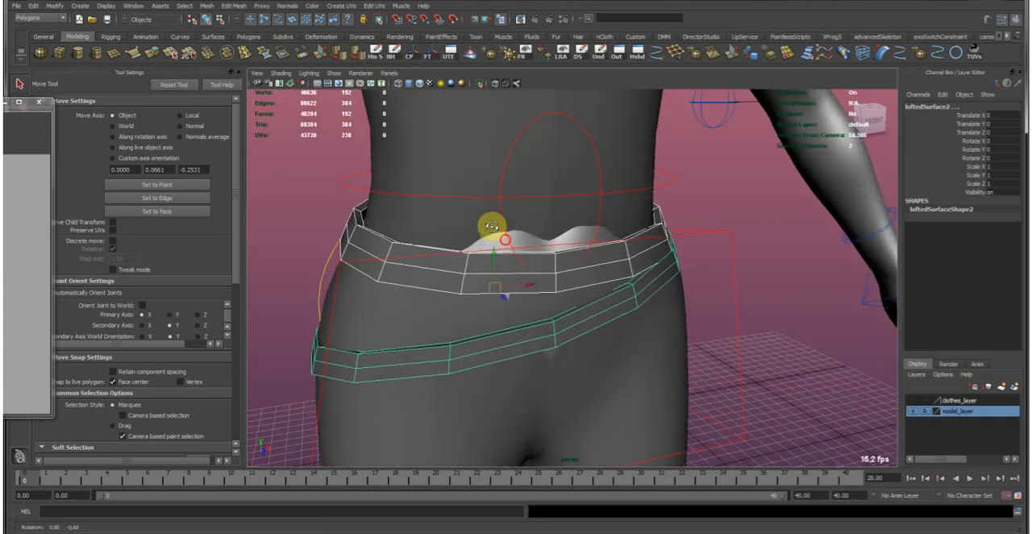
{"action": "left_click_drag", "start_coordinate": [491, 228], "coordinate": [515, 234], "text": "alt"}
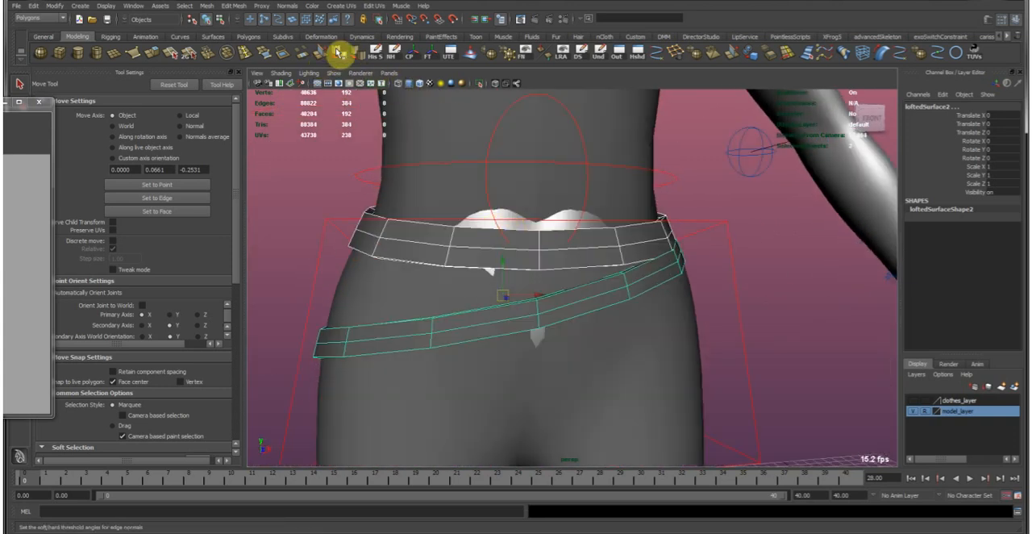
{"action": "left_click", "coordinate": [337, 52]}
{"action": "left_click", "coordinate": [807, 300]}
{"action": "right_click_drag", "start_coordinate": [678, 267], "coordinate": [776, 299], "text": "alt"}
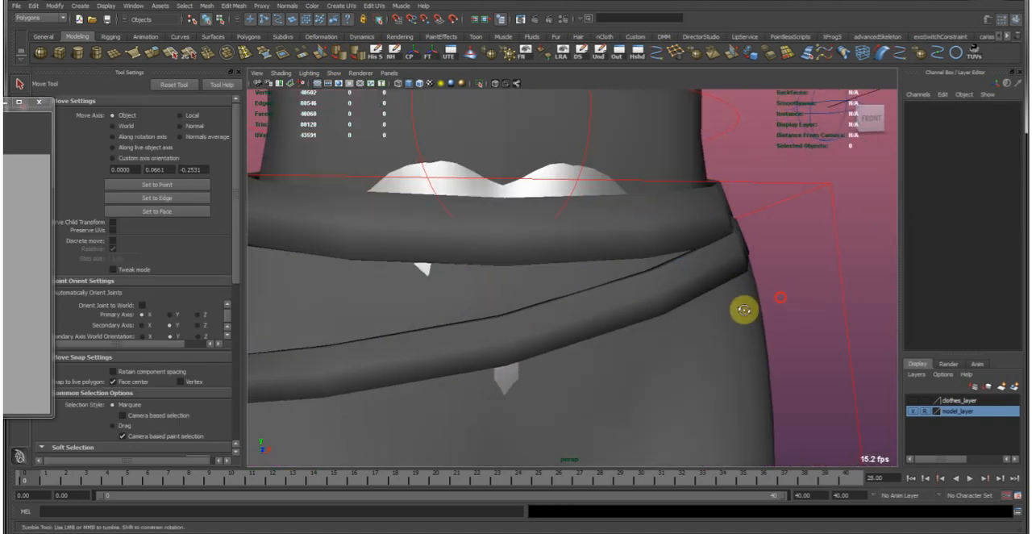
{"action": "left_click_drag", "start_coordinate": [777, 299], "coordinate": [612, 304], "text": "alt"}
Insert two evenly spaced edge loops along both the upper and lower rims of the upper belt.
{"action": "left_click", "coordinate": [565, 272]}
{"action": "left_click", "coordinate": [460, 263]}
{"action": "middle_click_drag", "start_coordinate": [460, 263], "coordinate": [567, 321], "text": "alt"}
{"action": "right_click_drag", "start_coordinate": [567, 321], "coordinate": [659, 320], "text": "alt"}
{"action": "left_click_drag", "start_coordinate": [659, 320], "coordinate": [549, 322], "text": "alt"}
{"action": "right_click_drag", "start_coordinate": [549, 322], "coordinate": [574, 345], "text": "alt"}
{"action": "left_click_drag", "start_coordinate": [574, 345], "coordinate": [525, 299], "text": "alt"}
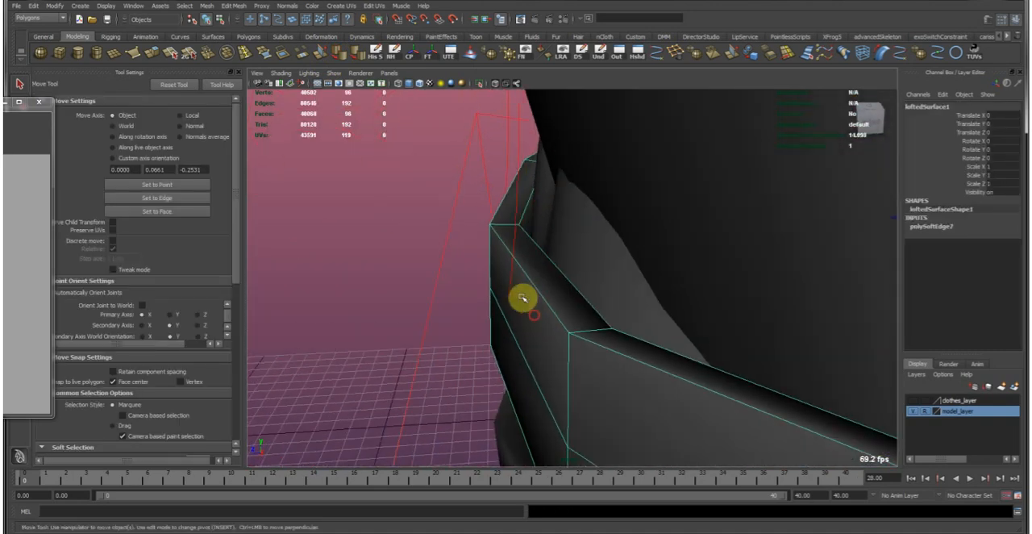
{"action": "left_click", "coordinate": [245, 53]}
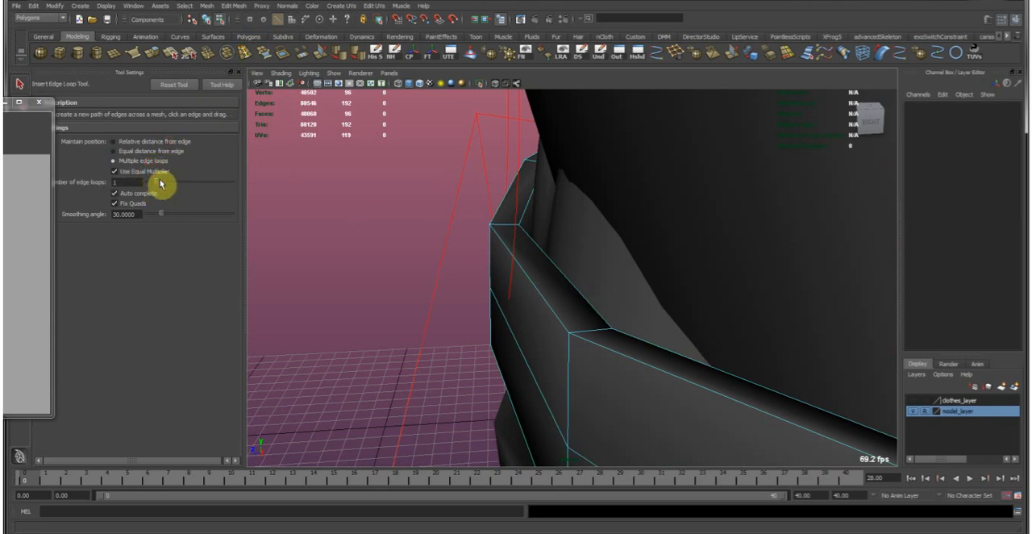
{"action": "left_click", "coordinate": [509, 230]}
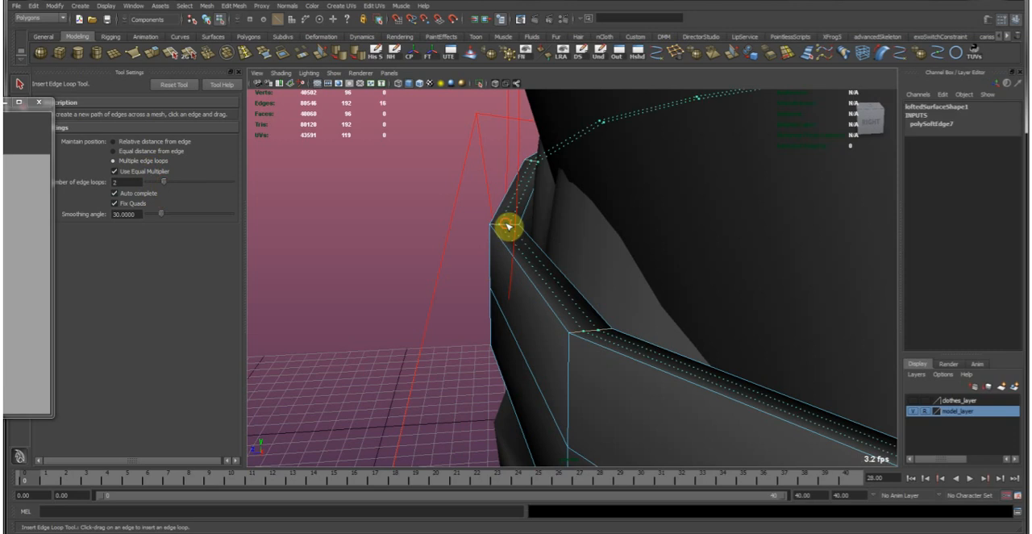
{"action": "left_click_drag", "start_coordinate": [509, 228], "coordinate": [518, 277], "text": "alt"}
{"action": "left_click", "coordinate": [497, 276]}
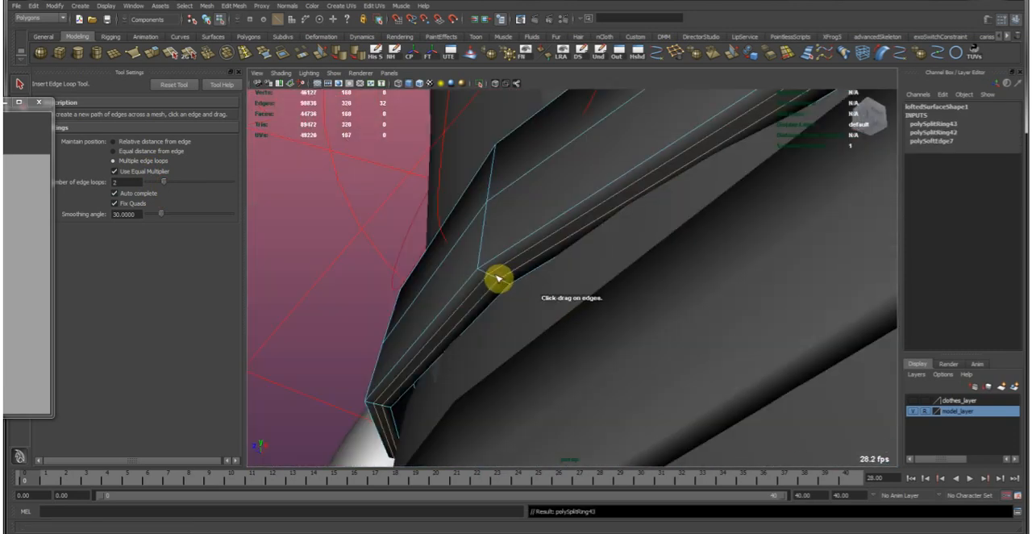
Set the edge loop count to 1 and insert one loop in each of the upper belt's two front bands.
{"action": "key", "text": "w"}
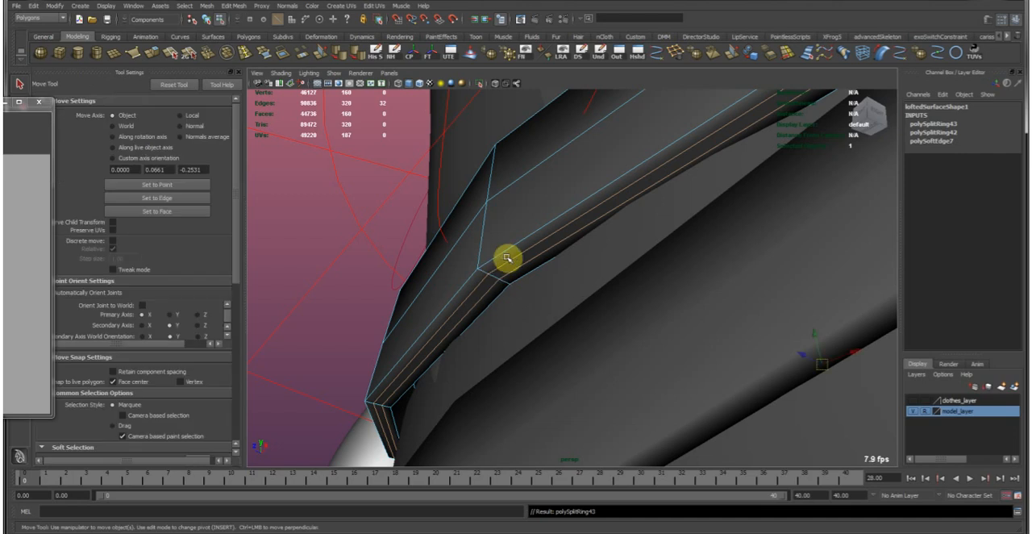
{"action": "left_click_drag", "start_coordinate": [500, 254], "coordinate": [485, 251], "text": "alt"}
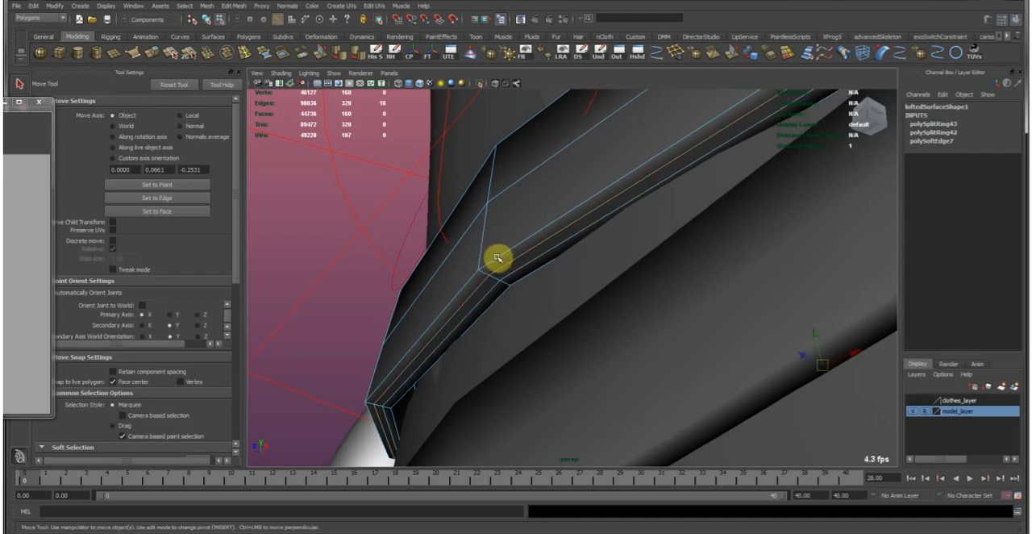
{"action": "key", "text": "g"}
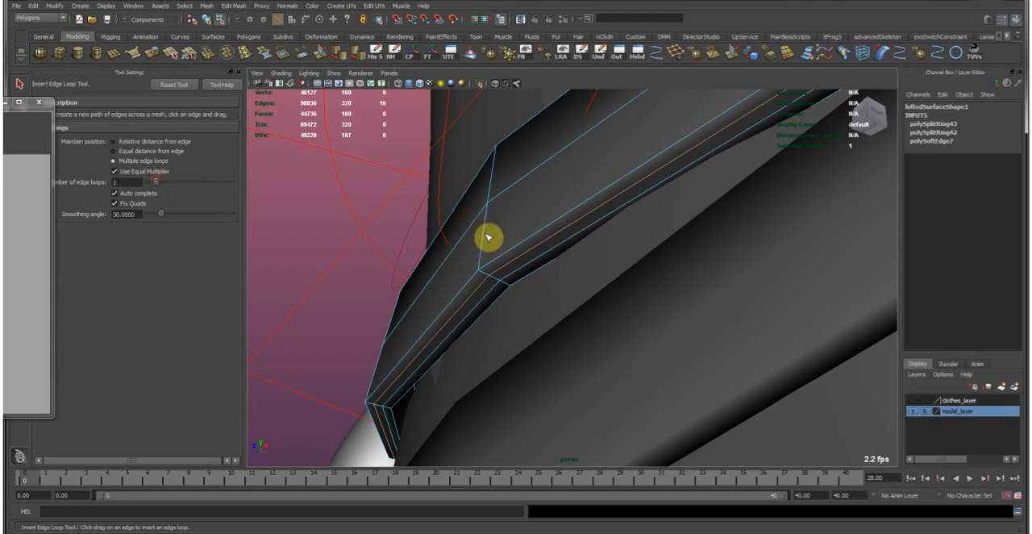
{"action": "left_click", "coordinate": [484, 237]}
{"action": "left_click", "coordinate": [494, 179]}
Insert a single edge loop in each of the lower belt's two front bands.
{"action": "left_click_drag", "start_coordinate": [705, 242], "coordinate": [607, 278], "text": "alt"}
{"action": "left_click", "coordinate": [606, 404]}
{"action": "left_click", "coordinate": [582, 405]}
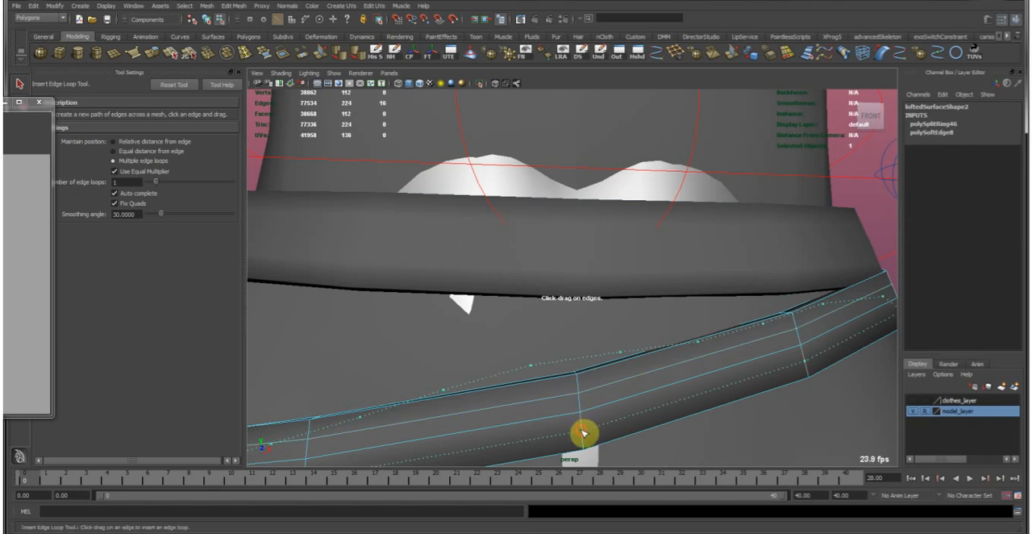
{"action": "left_click", "coordinate": [584, 433]}
Set the edge loop count to 2 and insert loops along both the upper and lower rims of the lower belt.
{"action": "middle_click_drag", "start_coordinate": [600, 384], "coordinate": [551, 267], "text": "alt"}
{"action": "left_click_drag", "start_coordinate": [551, 267], "coordinate": [691, 284], "text": "alt"}
{"action": "right_click_drag", "start_coordinate": [502, 242], "coordinate": [217, 223], "text": "alt"}
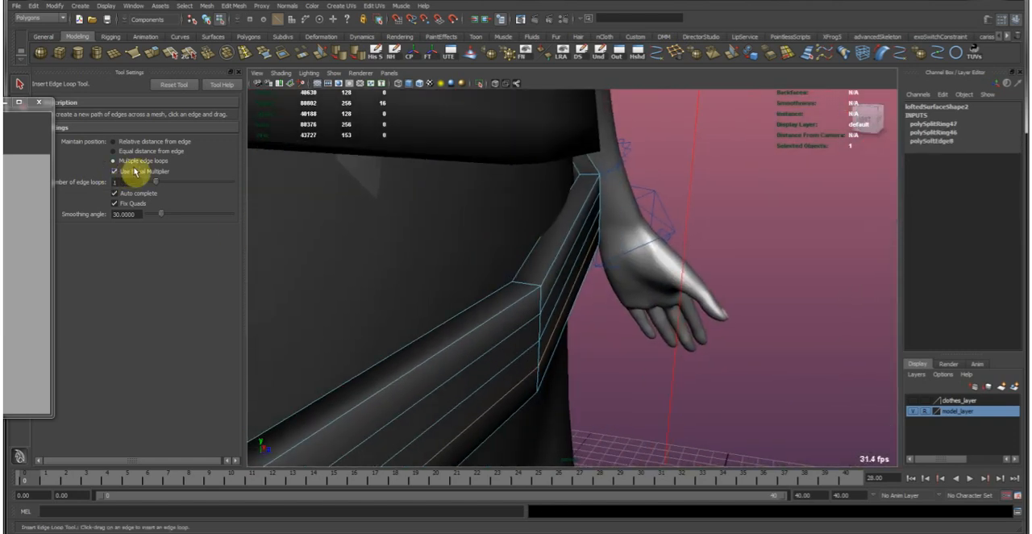
{"action": "left_click", "coordinate": [532, 284]}
{"action": "left_click_drag", "start_coordinate": [557, 310], "coordinate": [575, 284], "text": "alt"}
{"action": "left_click", "coordinate": [516, 342]}
Convert the lower belt's outer corner edge loops to vertices and move them along their normals to round the profile.
{"action": "left_click_drag", "start_coordinate": [686, 316], "coordinate": [571, 256], "text": "alt"}
{"action": "key", "text": "w"}
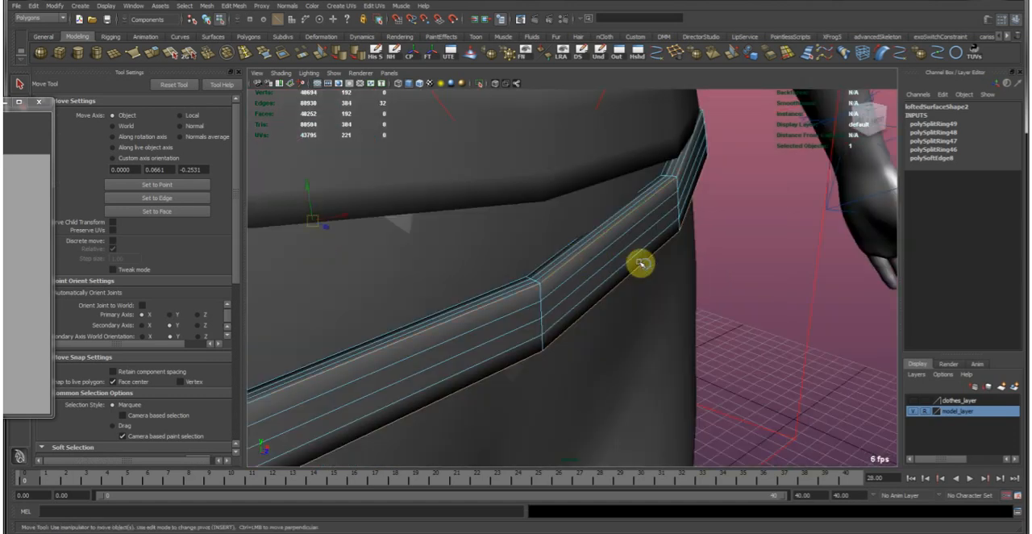
{"action": "left_click_drag", "start_coordinate": [641, 262], "coordinate": [714, 226], "text": "alt"}
{"action": "right_click_drag", "start_coordinate": [714, 225], "coordinate": [527, 230], "text": "alt"}
{"action": "right_click", "coordinate": [574, 312], "text": "shift"}
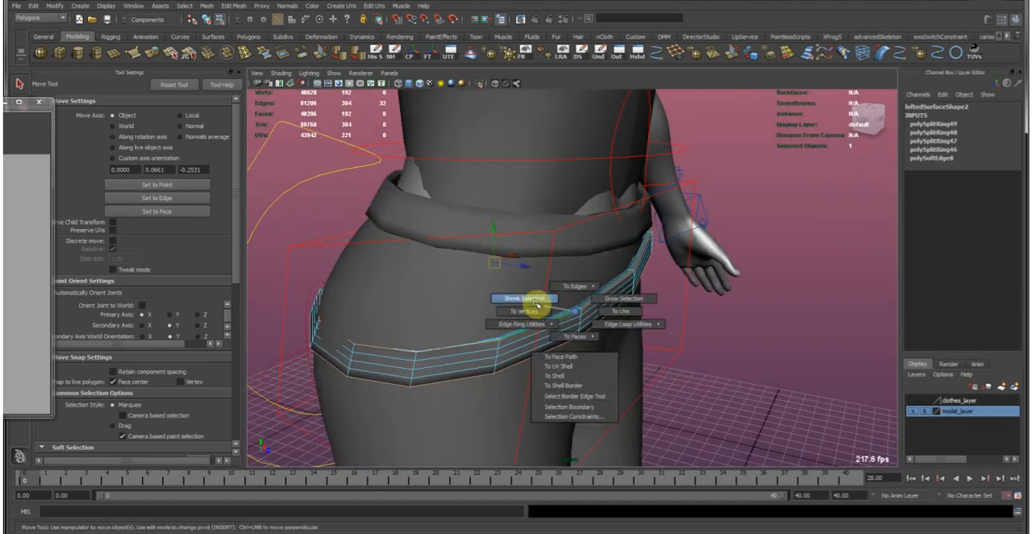
{"action": "left_click", "coordinate": [539, 311]}
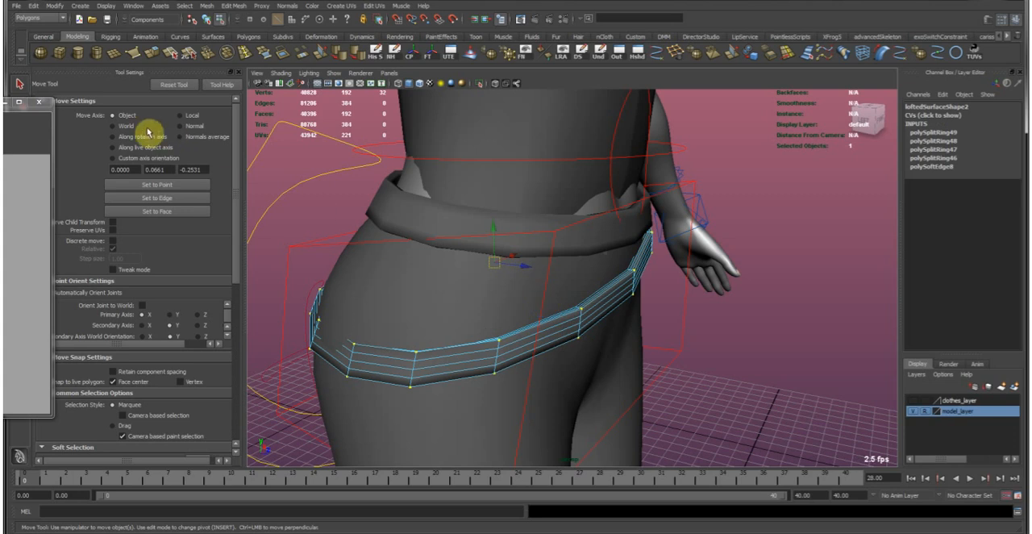
{"action": "left_click", "coordinate": [180, 126]}
{"action": "right_click_drag", "start_coordinate": [524, 232], "coordinate": [686, 240], "text": "alt"}
{"action": "left_click_drag", "start_coordinate": [687, 240], "coordinate": [555, 253], "text": "alt"}
{"action": "right_click_drag", "start_coordinate": [554, 253], "coordinate": [656, 275], "text": "alt"}
{"action": "mouse_move", "coordinate": [590, 225]}
{"action": "right_mouse_down", "text": "alt"}
{"action": "mouse_move", "coordinate": [711, 255]}
{"action": "mouse_move", "coordinate": [675, 236]}
{"action": "right_mouse_up", "text": "alt"}
{"action": "left_click_drag", "start_coordinate": [674, 235], "coordinate": [675, 240]}
Check the lower belt's inner edge against the body, then return to object mode and clear the selection.
{"action": "left_click_drag", "start_coordinate": [740, 295], "coordinate": [634, 345], "text": "alt"}
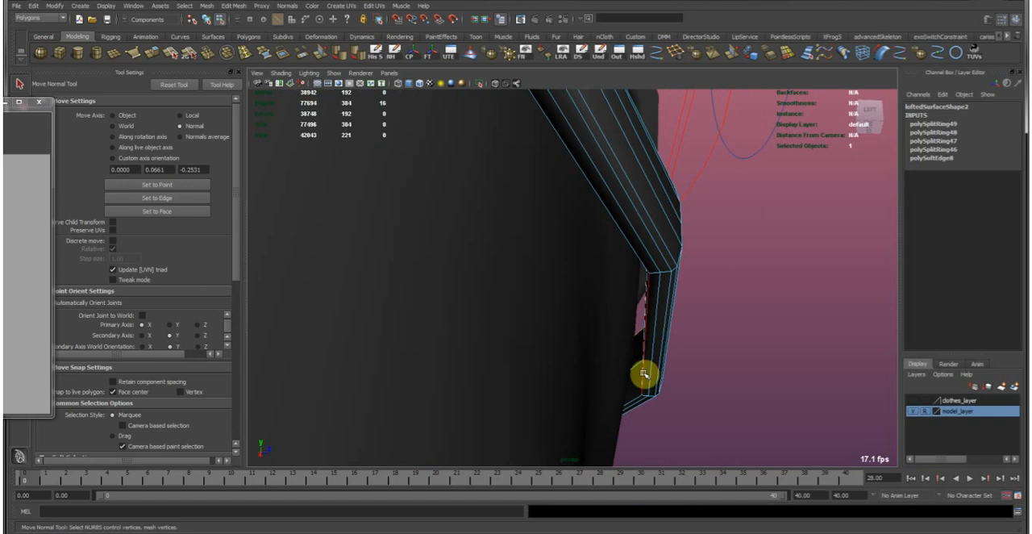
{"action": "left_click", "coordinate": [646, 373]}
{"action": "left_click_drag", "start_coordinate": [647, 331], "coordinate": [702, 267], "text": "alt"}
{"action": "key", "text": "F8"}
{"action": "left_click", "coordinate": [709, 257]}
{"action": "right_click_drag", "start_coordinate": [709, 257], "coordinate": [331, 233], "text": "alt"}
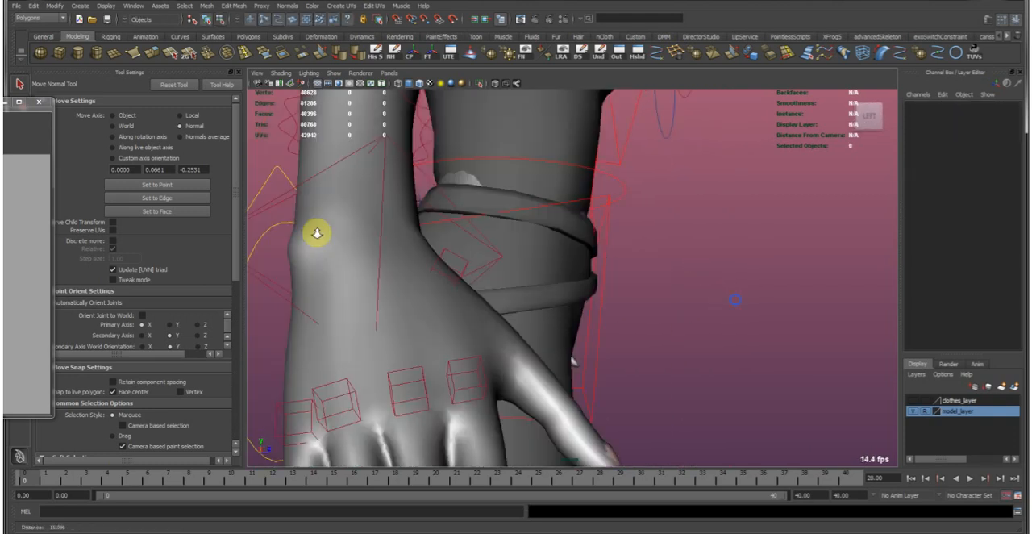
Select the upper belt and switch it to component mode.
{"action": "left_click_drag", "start_coordinate": [527, 260], "coordinate": [379, 270], "text": "alt"}
{"action": "left_click", "coordinate": [518, 296]}
{"action": "middle_click_drag", "start_coordinate": [530, 299], "coordinate": [502, 327], "text": "alt"}
{"action": "right_click_drag", "start_coordinate": [501, 327], "coordinate": [705, 274], "text": "alt"}
{"action": "left_click_drag", "start_coordinate": [704, 274], "coordinate": [473, 277], "text": "alt"}
{"action": "left_click", "coordinate": [489, 290]}
{"action": "right_click_drag", "start_coordinate": [473, 276], "coordinate": [556, 297], "text": "alt"}
{"action": "left_click_drag", "start_coordinate": [556, 297], "coordinate": [449, 307], "text": "alt"}
{"action": "key", "text": "F8"}
Select the upper belt's four corner edge loops, inner and outer, and convert the selection to vertices.
{"action": "double_click", "coordinate": [454, 309]}
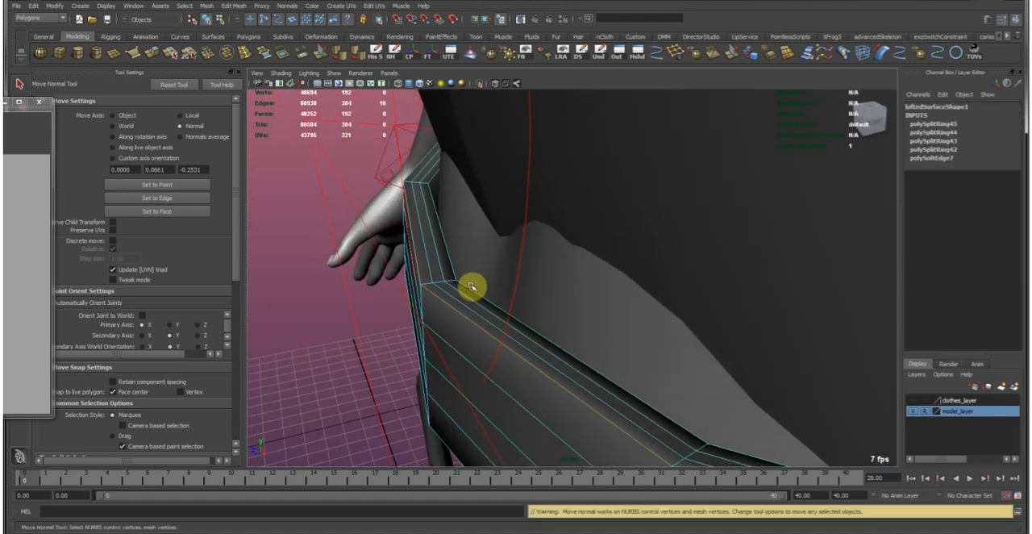
{"action": "double_click", "coordinate": [470, 289], "text": "shift"}
{"action": "left_click_drag", "start_coordinate": [484, 315], "coordinate": [459, 249], "text": "alt"}
{"action": "double_click", "coordinate": [451, 301], "text": "shift"}
{"action": "key", "text": "ctrl+z"}
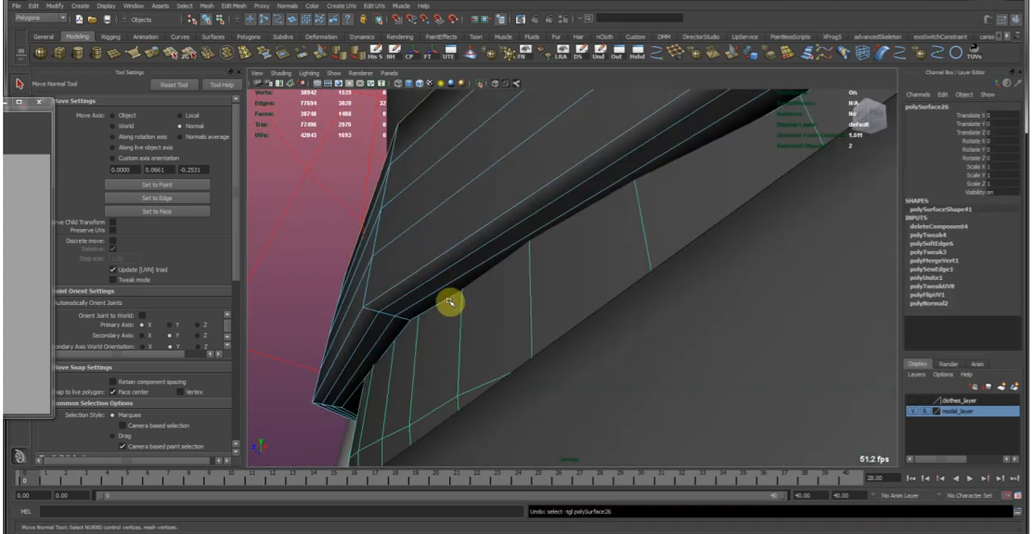
{"action": "key", "text": "ctrl+z"}
{"action": "double_click", "coordinate": [445, 301], "text": "shift"}
{"action": "double_click", "coordinate": [428, 265], "text": "shift"}
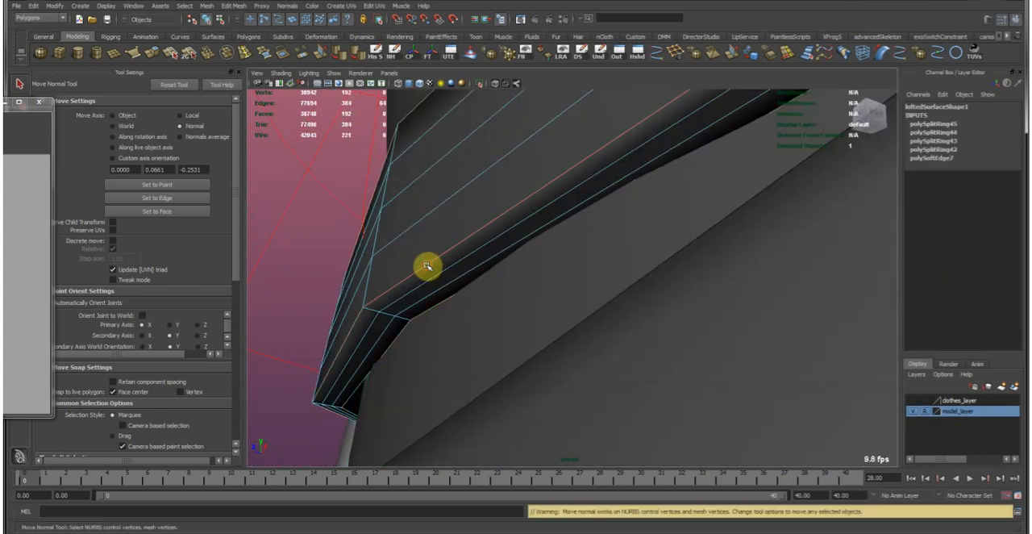
{"action": "right_click", "coordinate": [460, 191], "text": "ctrl"}
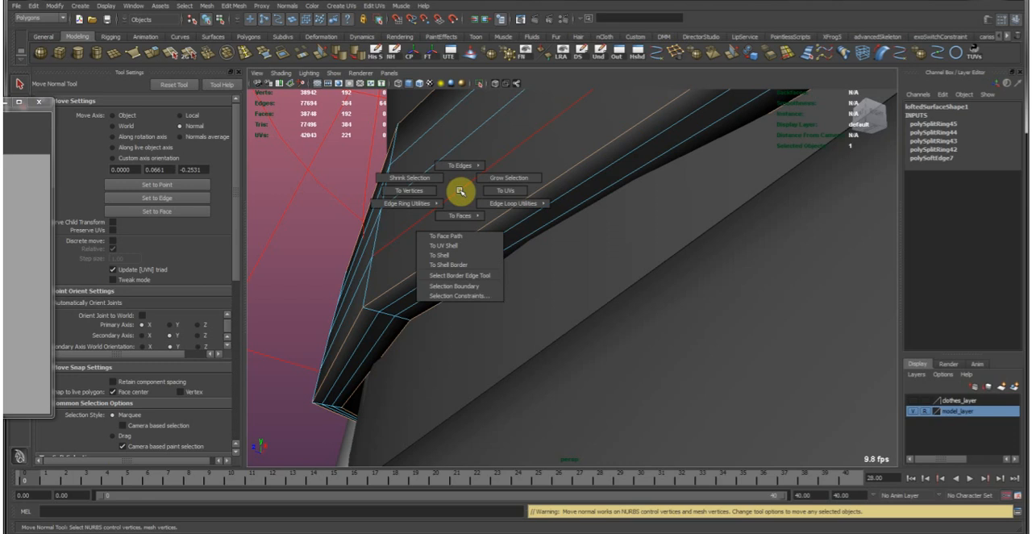
{"action": "left_click", "coordinate": [419, 190]}
Move the upper belt's corner-loop vertices along their normals to round its profile, then clear the selection.
{"action": "left_click_drag", "start_coordinate": [422, 189], "coordinate": [195, 155], "text": "alt"}
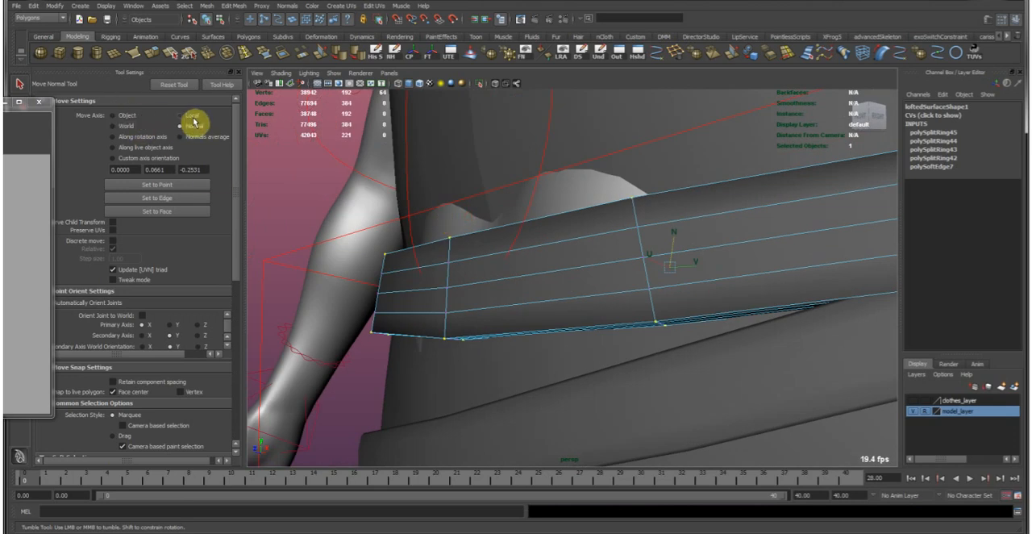
{"action": "left_click_drag", "start_coordinate": [675, 302], "coordinate": [532, 249], "text": "alt"}
{"action": "right_click_drag", "start_coordinate": [532, 249], "coordinate": [620, 159], "text": "alt"}
{"action": "left_click_drag", "start_coordinate": [630, 161], "coordinate": [650, 161], "text": "alt"}
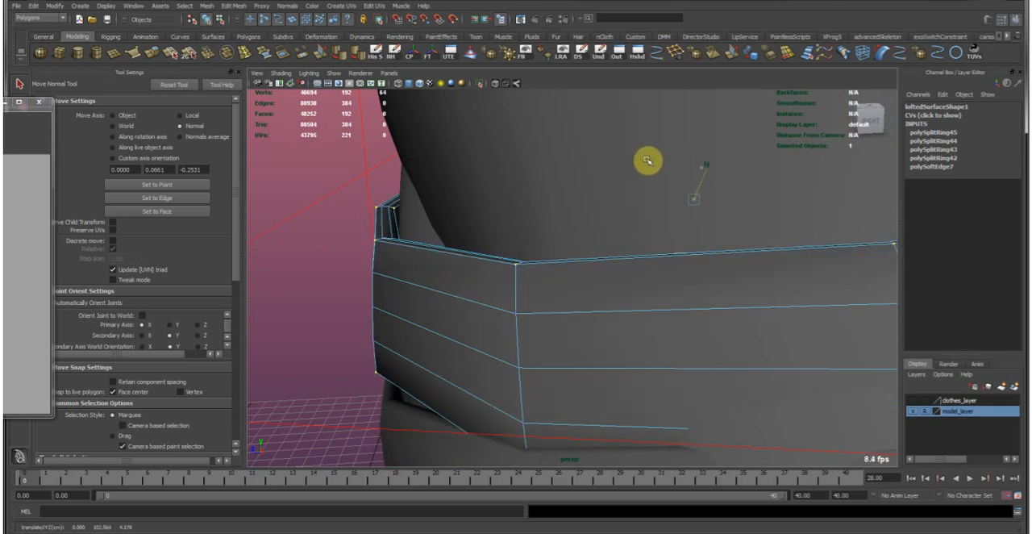
{"action": "left_click_drag", "start_coordinate": [595, 182], "coordinate": [686, 198], "text": "alt"}
{"action": "right_click_drag", "start_coordinate": [686, 198], "coordinate": [677, 204], "text": "alt"}
{"action": "left_click_drag", "start_coordinate": [676, 204], "coordinate": [702, 199], "text": "alt"}
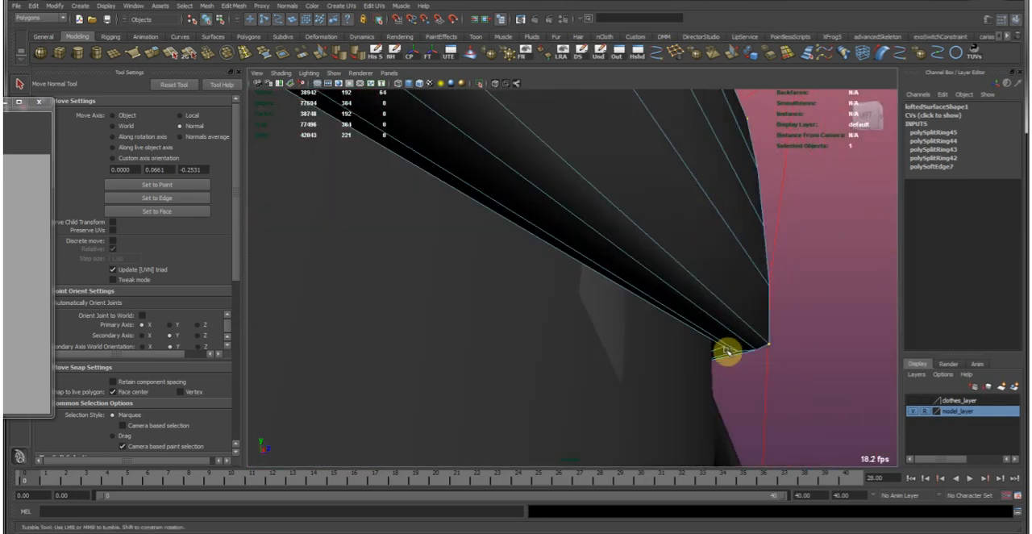
{"action": "left_click_drag", "start_coordinate": [755, 352], "coordinate": [691, 302], "text": "alt"}
{"action": "right_click_drag", "start_coordinate": [691, 301], "coordinate": [707, 235], "text": "alt"}
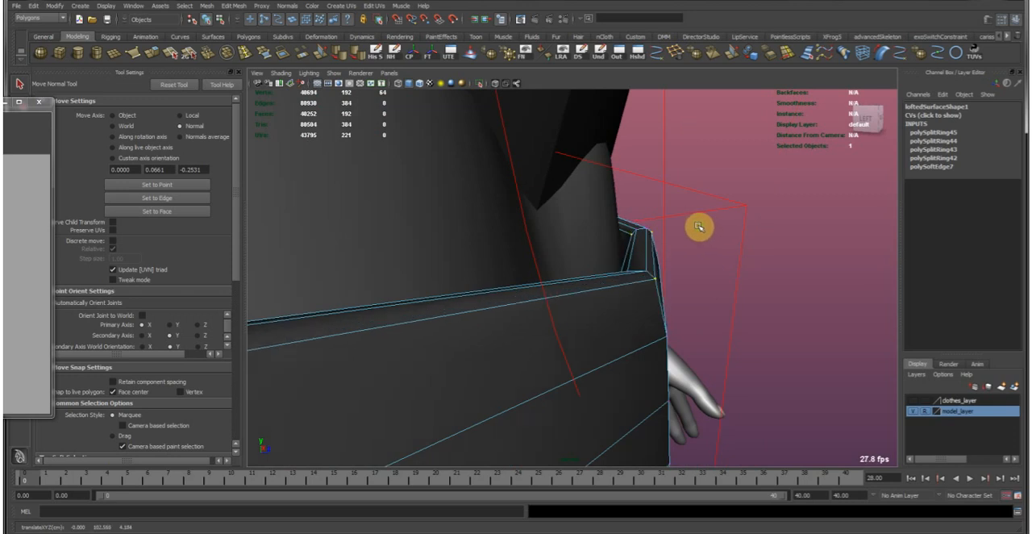
{"action": "right_click_drag", "start_coordinate": [658, 277], "coordinate": [677, 273]}
{"action": "left_click", "coordinate": [702, 272]}
Examine how both hip belts sit against the trousers all around the hips.
{"action": "right_click_drag", "start_coordinate": [753, 298], "coordinate": [633, 288], "text": "alt"}
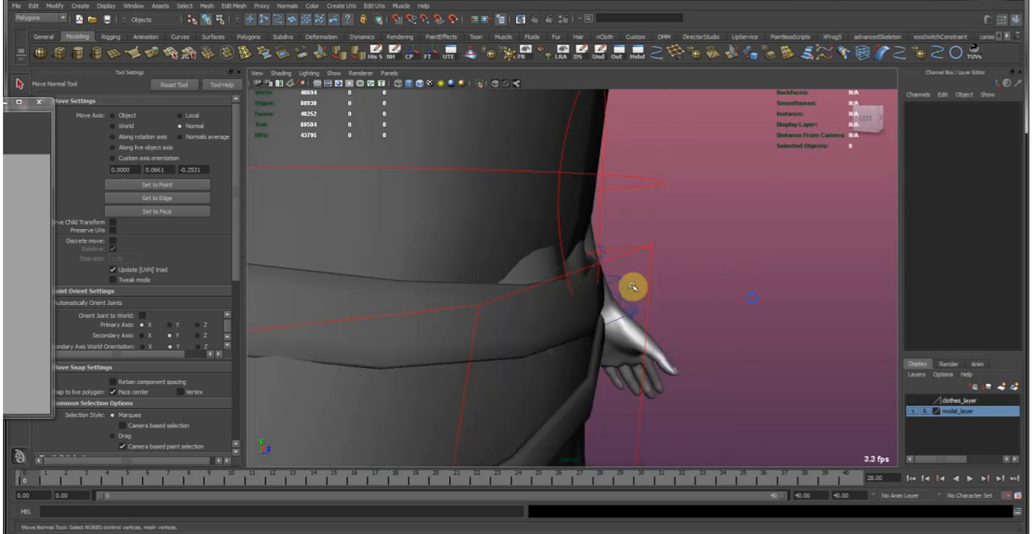
{"action": "left_click_drag", "start_coordinate": [634, 288], "coordinate": [525, 277], "text": "alt"}
{"action": "left_click", "coordinate": [525, 282]}
{"action": "right_click_drag", "start_coordinate": [739, 299], "coordinate": [669, 283], "text": "alt"}
{"action": "left_click_drag", "start_coordinate": [668, 283], "coordinate": [786, 272], "text": "alt"}
{"action": "left_click", "coordinate": [791, 270]}
{"action": "right_click_drag", "start_coordinate": [796, 268], "coordinate": [537, 231], "text": "alt"}
{"action": "left_click_drag", "start_coordinate": [537, 231], "coordinate": [459, 234], "text": "alt"}
{"action": "right_click_drag", "start_coordinate": [459, 235], "coordinate": [700, 324], "text": "alt"}
{"action": "left_click", "coordinate": [700, 342]}
{"action": "right_click_drag", "start_coordinate": [617, 316], "coordinate": [702, 320], "text": "alt"}
{"action": "left_click_drag", "start_coordinate": [597, 318], "coordinate": [686, 350], "text": "alt"}
{"action": "middle_click_drag", "start_coordinate": [686, 350], "coordinate": [602, 323], "text": "alt"}
Soft-select the trouser faces at the lower belt with a falloff radius of 8.14 and set the move axis to normals average.
{"action": "right_click_drag", "start_coordinate": [599, 349], "coordinate": [599, 374]}
{"action": "left_click", "coordinate": [550, 295]}
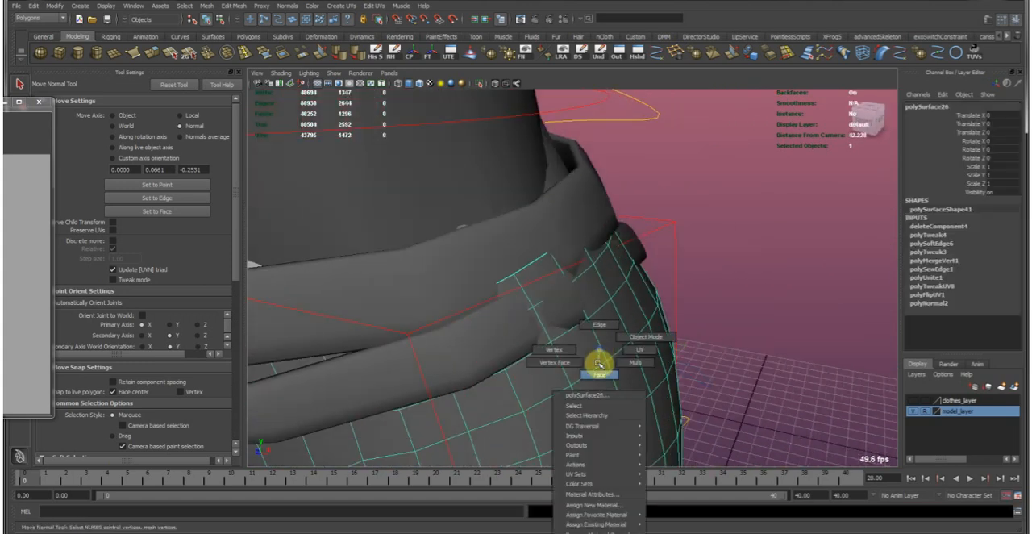
{"action": "key", "text": "b"}
{"action": "left_click_drag", "start_coordinate": [577, 296], "coordinate": [582, 304]}
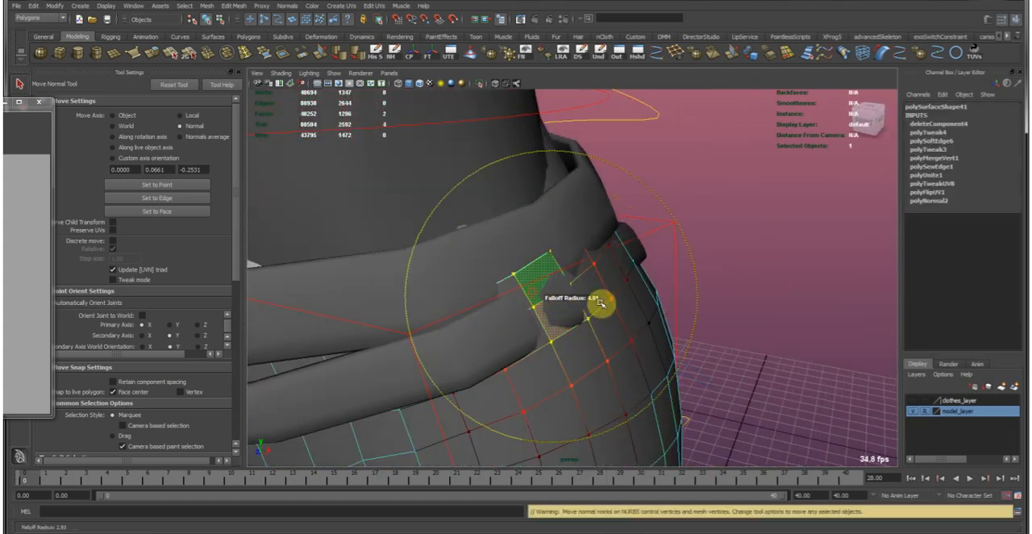
{"action": "left_click", "coordinate": [199, 137]}
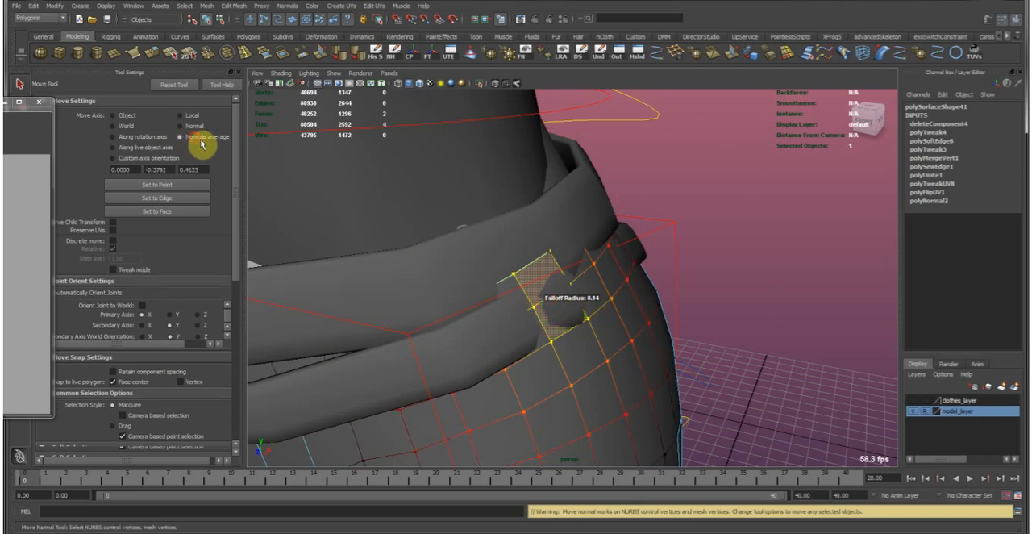
Turn on reflection for the Move tool and select the front trouser faces where the body pokes through between the belts.
{"action": "key", "text": "f"}
{"action": "scroll", "coordinate": [147, 380], "scroll_direction": "down", "scroll_amount": 5}
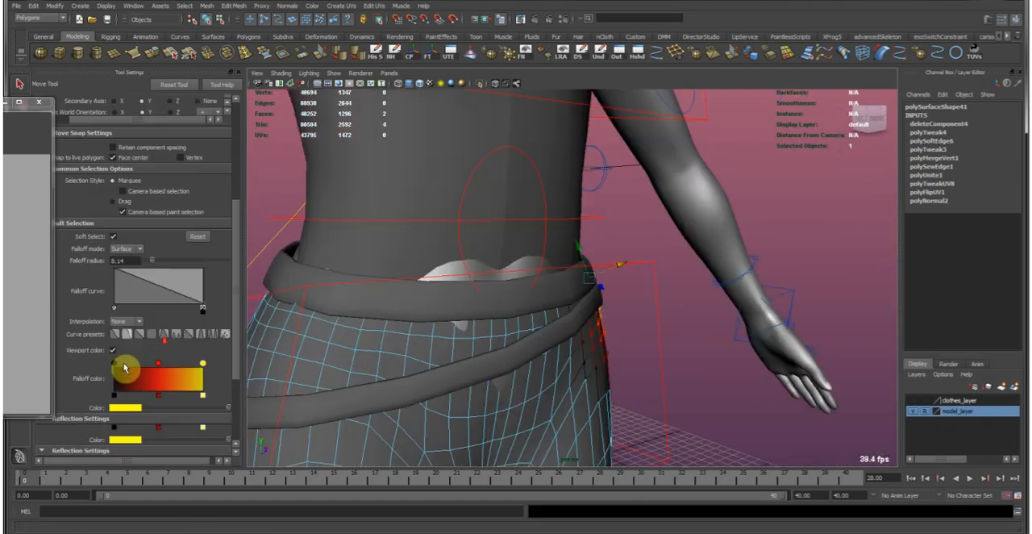
{"action": "scroll", "coordinate": [121, 376], "scroll_direction": "down", "scroll_amount": 2}
{"action": "left_click", "coordinate": [114, 345]}
{"action": "left_click_drag", "start_coordinate": [701, 218], "coordinate": [560, 286], "text": "alt"}
{"action": "left_click", "coordinate": [620, 288]}
{"action": "middle_click_drag", "start_coordinate": [662, 242], "coordinate": [486, 335], "text": "alt"}
{"action": "left_click", "coordinate": [421, 230]}
{"action": "left_click_drag", "start_coordinate": [420, 230], "coordinate": [533, 268], "text": "alt"}
With reflection off and a soft-selection falloff radius of 5.05, pull the front trouser faces outward over the body.
{"action": "key", "text": "b"}
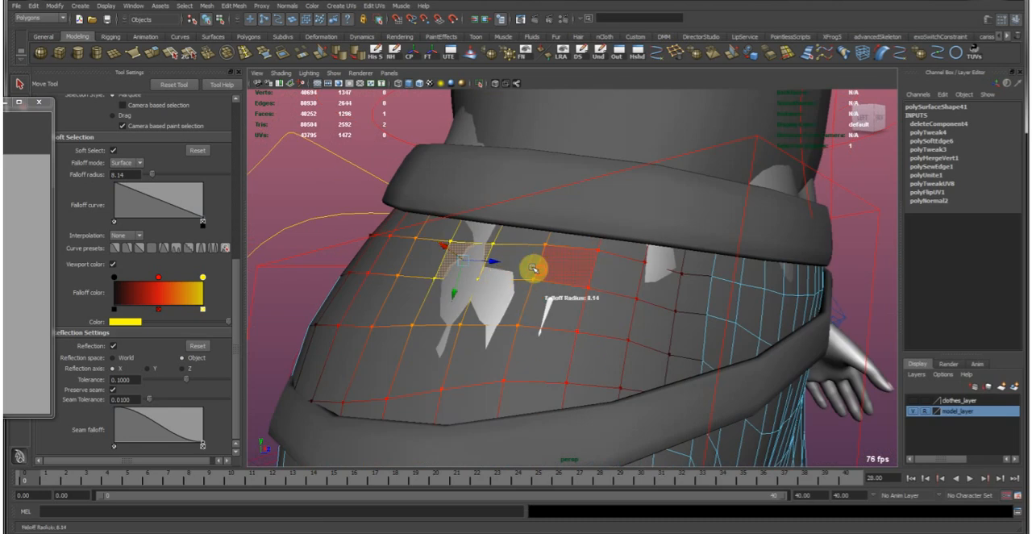
{"action": "left_click_drag", "start_coordinate": [405, 333], "coordinate": [522, 343], "text": "alt"}
{"action": "middle_click_drag", "start_coordinate": [560, 325], "coordinate": [460, 320], "text": "alt"}
{"action": "right_click_drag", "start_coordinate": [565, 307], "coordinate": [472, 281], "text": "alt"}
{"action": "left_click_drag", "start_coordinate": [602, 277], "coordinate": [404, 279], "text": "alt"}
{"action": "middle_click_drag", "start_coordinate": [714, 279], "coordinate": [492, 242], "text": "alt"}
{"action": "right_click_drag", "start_coordinate": [656, 282], "coordinate": [475, 226], "text": "alt"}
{"action": "left_click_drag", "start_coordinate": [452, 257], "coordinate": [582, 271], "text": "alt"}
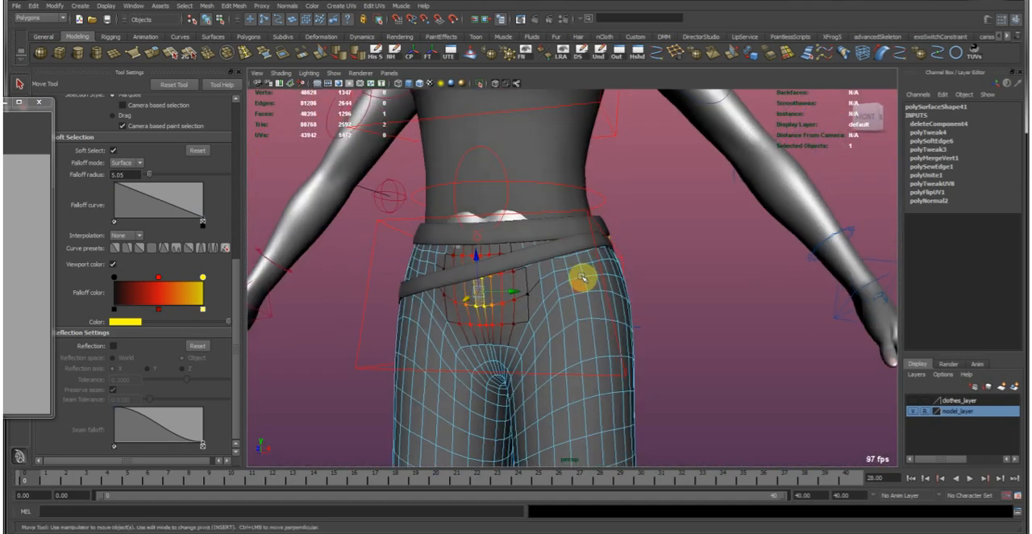
Adjust the trouser faces at the side of the hips beneath the belts, then clear the selection.
{"action": "left_click_drag", "start_coordinate": [660, 292], "coordinate": [578, 337], "text": "alt"}
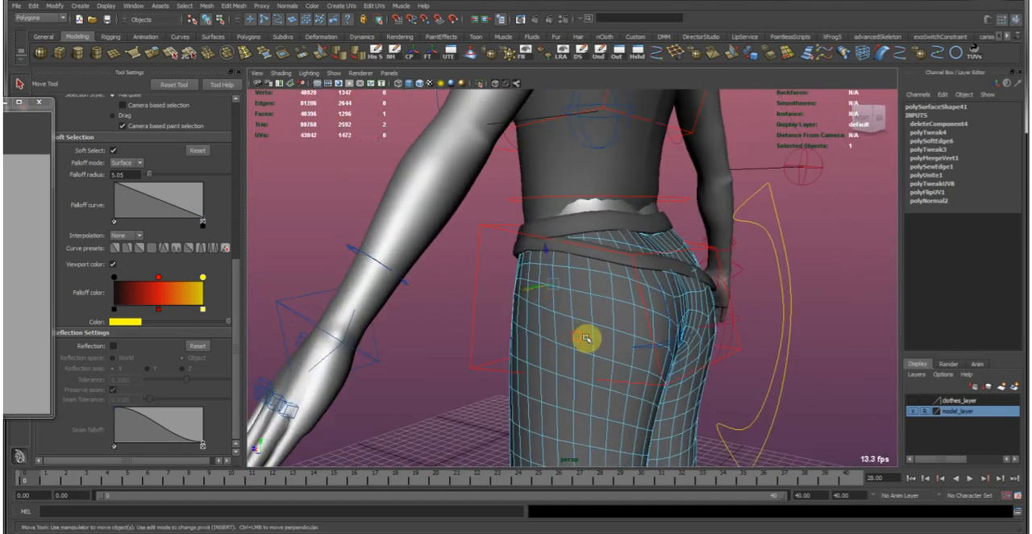
{"action": "right_click_drag", "start_coordinate": [531, 285], "coordinate": [560, 315], "text": "alt"}
{"action": "right_click_drag", "start_coordinate": [527, 325], "coordinate": [528, 347]}
{"action": "left_click", "coordinate": [527, 329]}
{"action": "left_click_drag", "start_coordinate": [590, 319], "coordinate": [440, 267], "text": "alt"}
{"action": "right_click_drag", "start_coordinate": [528, 328], "coordinate": [561, 294]}
{"action": "left_click", "coordinate": [431, 260]}
Hide the rig's control curves in the perspective view, leaving no object selected.
{"action": "scroll", "coordinate": [486, 230], "scroll_direction": "down", "scroll_amount": 5}
{"action": "left_click_drag", "start_coordinate": [486, 231], "coordinate": [675, 231], "text": "alt"}
{"action": "right_click_drag", "start_coordinate": [675, 231], "coordinate": [561, 215], "text": "alt"}
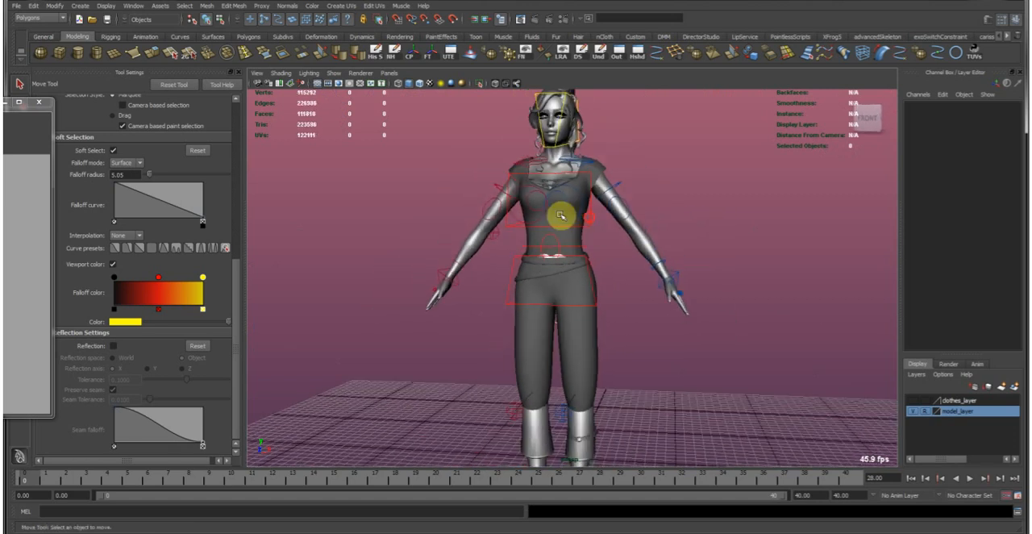
{"action": "scroll", "coordinate": [561, 215], "scroll_direction": "up", "scroll_amount": 5}
{"action": "left_click", "coordinate": [334, 72]}
{"action": "left_click", "coordinate": [353, 121]}
{"action": "left_click", "coordinate": [605, 266]}
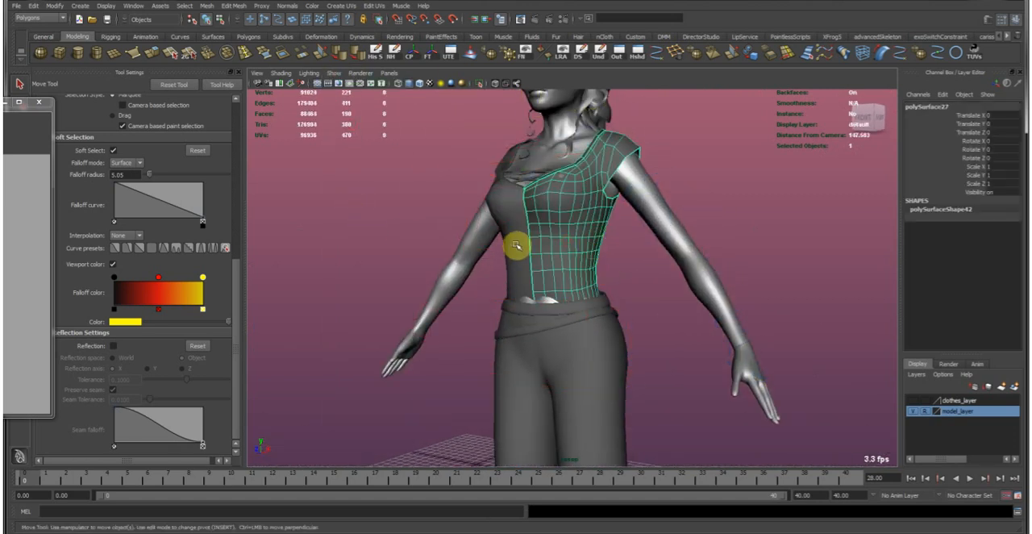
{"action": "left_click", "coordinate": [645, 297]}
Turn on smooth mesh preview for both hip belts and clear the selection.
{"action": "left_click_drag", "start_coordinate": [645, 296], "coordinate": [403, 257], "text": "alt"}
{"action": "right_click_drag", "start_coordinate": [403, 256], "coordinate": [652, 276], "text": "alt"}
{"action": "left_click", "coordinate": [555, 275]}
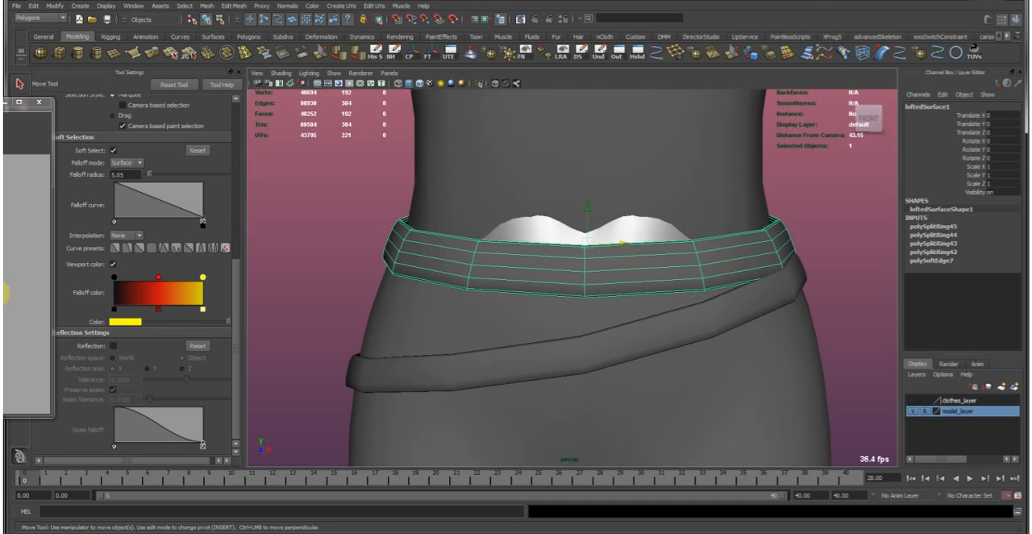
{"action": "left_click", "coordinate": [534, 344], "text": "shift"}
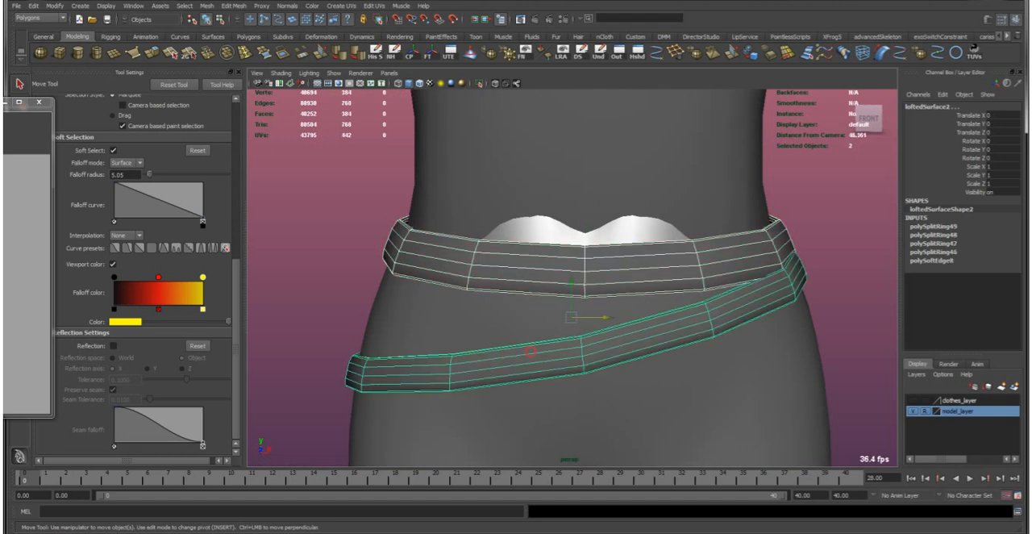
{"action": "left_click", "coordinate": [491, 272]}
{"action": "left_click", "coordinate": [472, 365]}
{"action": "left_click", "coordinate": [597, 296]}
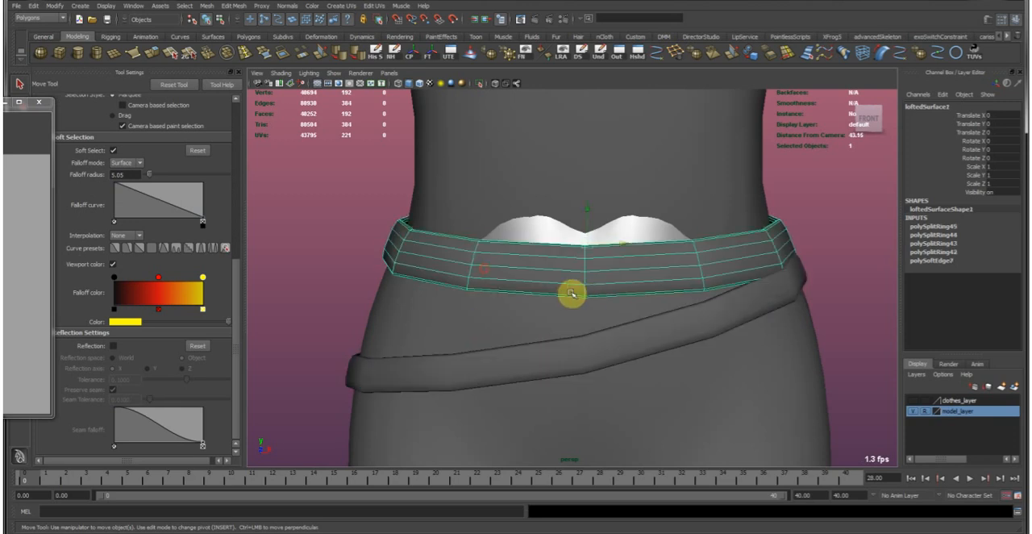
{"action": "left_click", "coordinate": [348, 274]}
{"action": "left_click_drag", "start_coordinate": [499, 283], "coordinate": [578, 295], "text": "alt"}
{"action": "left_click", "coordinate": [579, 290]}
{"action": "left_click", "coordinate": [594, 375], "text": "shift"}
{"action": "key", "text": "3"}
{"action": "left_click", "coordinate": [298, 262]}
Examine the smoothed belts from the front, side and back for places where the trousers cut through them.
{"action": "left_click_drag", "start_coordinate": [496, 305], "coordinate": [580, 302], "text": "alt"}
{"action": "right_click_drag", "start_coordinate": [675, 304], "coordinate": [586, 239], "text": "alt"}
{"action": "left_click_drag", "start_coordinate": [585, 239], "coordinate": [718, 253], "text": "alt"}
{"action": "left_click_drag", "start_coordinate": [480, 274], "coordinate": [643, 274], "text": "alt"}
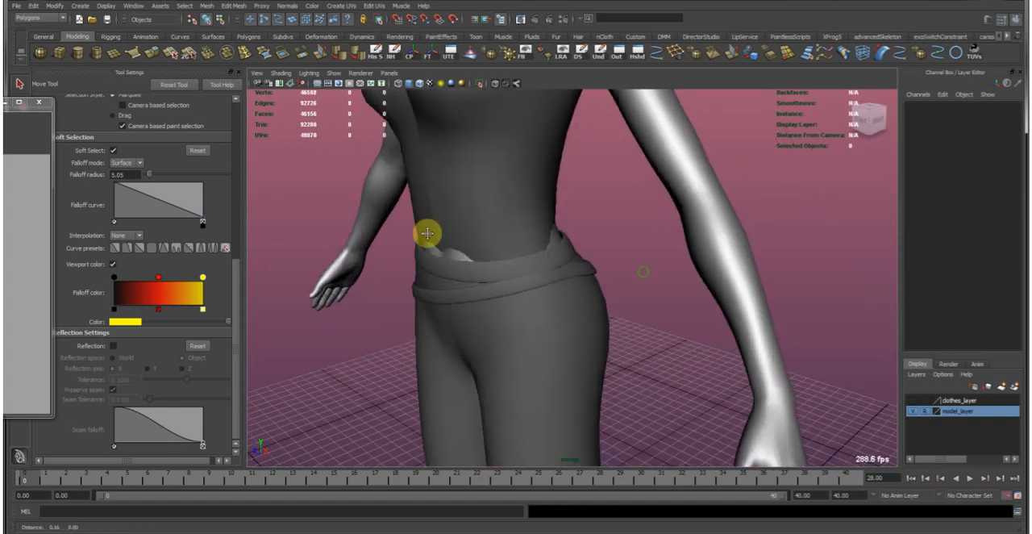
{"action": "left_click_drag", "start_coordinate": [426, 234], "coordinate": [565, 236], "text": "alt"}
{"action": "right_click_drag", "start_coordinate": [564, 235], "coordinate": [648, 237], "text": "alt"}
{"action": "middle_click_drag", "start_coordinate": [513, 253], "coordinate": [638, 209], "text": "alt"}
{"action": "left_click_drag", "start_coordinate": [638, 209], "coordinate": [585, 316], "text": "alt"}
{"action": "left_click", "coordinate": [580, 295]}
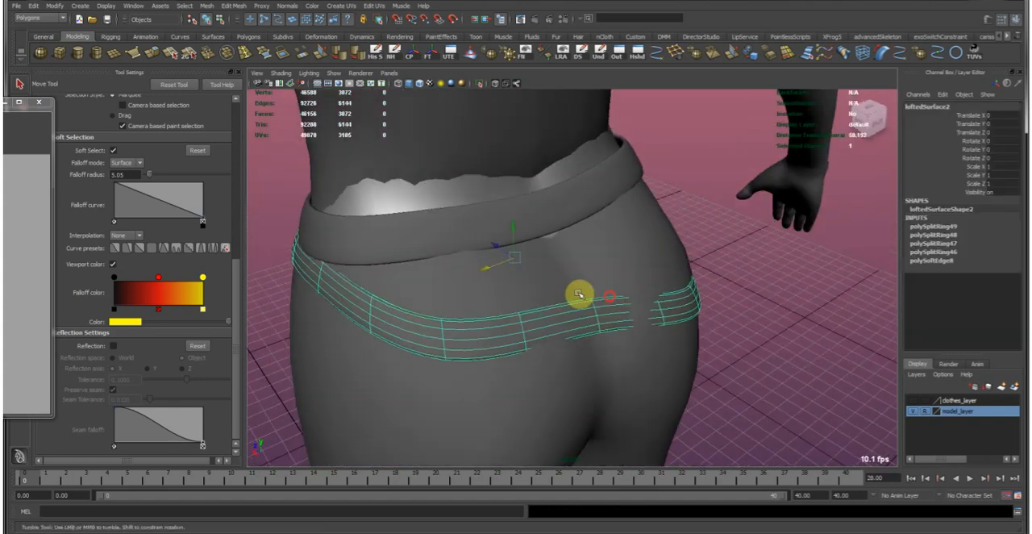
{"action": "scroll", "coordinate": [562, 289], "scroll_direction": "up", "scroll_amount": 2}
{"action": "left_click_drag", "start_coordinate": [756, 269], "coordinate": [612, 317], "text": "alt"}
{"action": "right_click_drag", "start_coordinate": [612, 317], "coordinate": [678, 311], "text": "alt"}
{"action": "left_click_drag", "start_coordinate": [678, 311], "coordinate": [558, 296], "text": "alt"}
{"action": "left_click", "coordinate": [781, 356]}
Soft-move the trousers' edges at the back of the waist to close the gap beneath the upper belt.
{"action": "right_click_drag", "start_coordinate": [496, 278], "coordinate": [496, 260]}
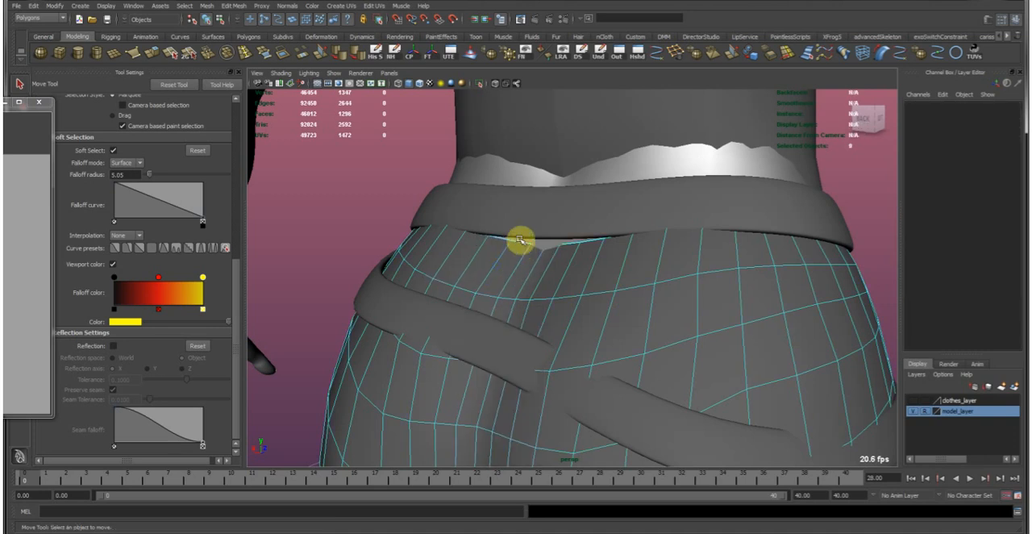
{"action": "left_click", "coordinate": [520, 242]}
{"action": "left_click_drag", "start_coordinate": [571, 243], "coordinate": [546, 281], "text": "alt"}
{"action": "key", "text": "r"}
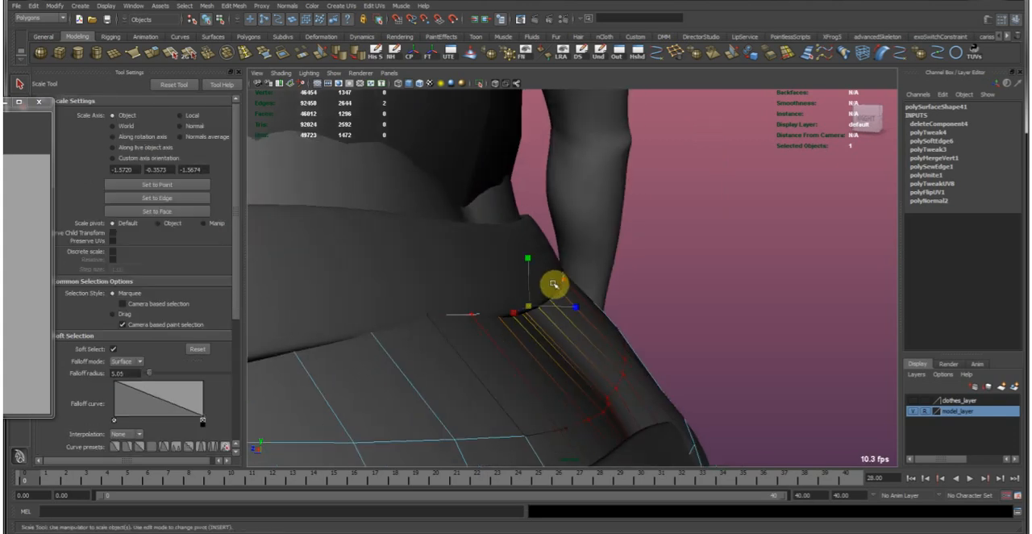
{"action": "key", "text": "w"}
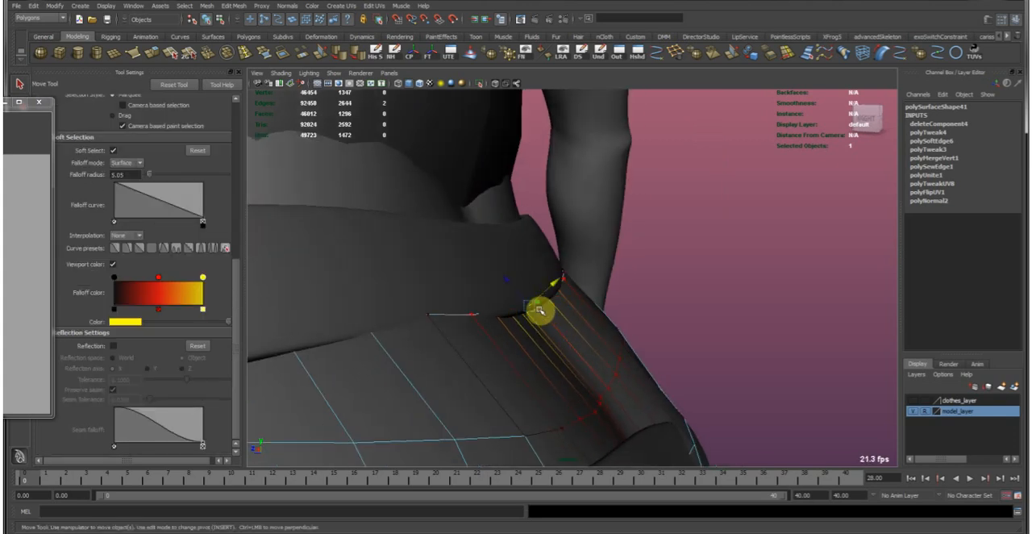
{"action": "left_click_drag", "start_coordinate": [517, 298], "coordinate": [406, 324], "text": "alt"}
{"action": "middle_click_drag", "start_coordinate": [419, 313], "coordinate": [523, 278]}
{"action": "right_click_drag", "start_coordinate": [602, 298], "coordinate": [449, 212], "text": "alt"}
{"action": "left_click_drag", "start_coordinate": [449, 213], "coordinate": [566, 225], "text": "alt"}
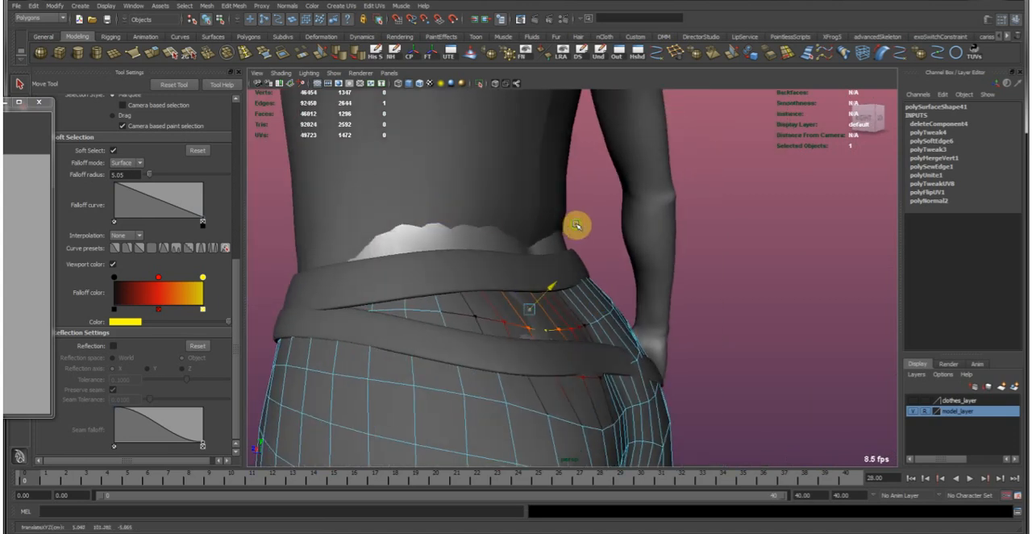
Reposition the trouser edges along the lower belt at the back so the surface stops cutting through the belt.
{"action": "key", "text": "e"}
{"action": "left_click_drag", "start_coordinate": [630, 268], "coordinate": [542, 394], "text": "alt"}
{"action": "left_click", "coordinate": [546, 387]}
{"action": "key", "text": "w"}
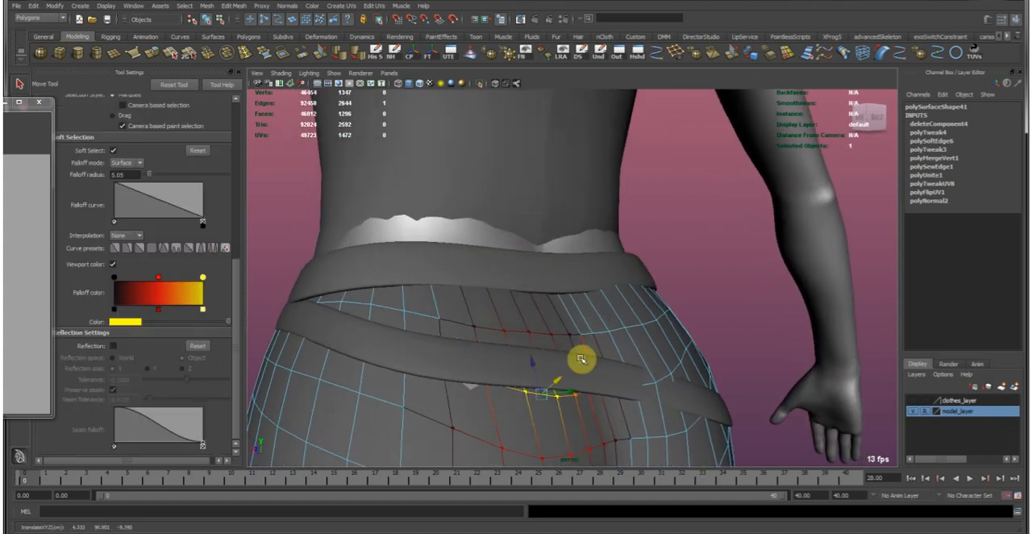
{"action": "left_click", "coordinate": [471, 370]}
{"action": "key", "text": "ctrl+z"}
{"action": "double_click", "coordinate": [470, 385], "text": "shift"}
{"action": "left_click_drag", "start_coordinate": [470, 383], "coordinate": [493, 382], "text": "alt"}
{"action": "left_click_drag", "start_coordinate": [180, 515], "coordinate": [179, 516], "text": "ctrl"}
{"action": "left_click_drag", "start_coordinate": [465, 396], "coordinate": [486, 389], "text": "alt"}
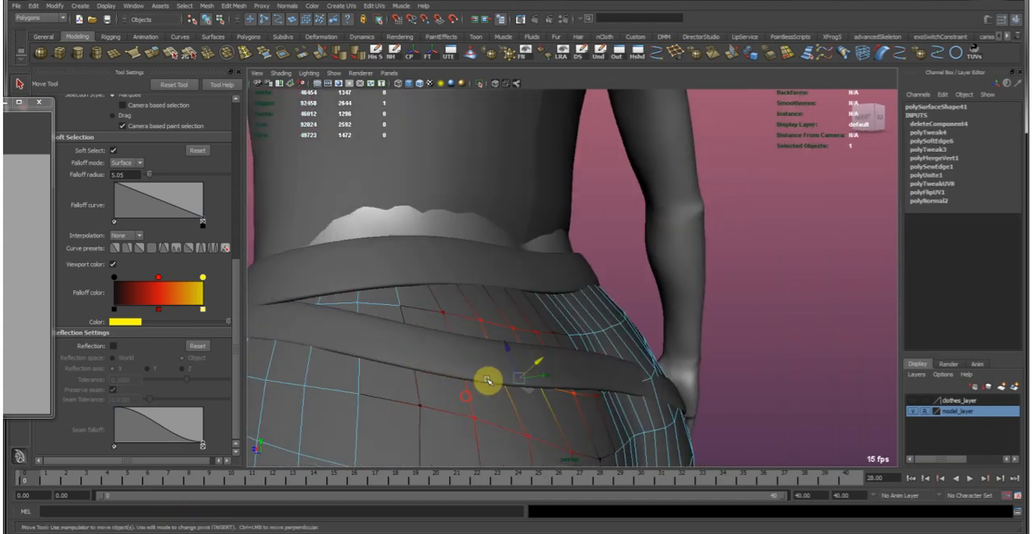
Adjust the trouser edges where they cover the lower belt near the back of the hip, then clear the selection.
{"action": "left_click", "coordinate": [605, 274]}
{"action": "left_click_drag", "start_coordinate": [675, 326], "coordinate": [546, 293], "text": "alt"}
{"action": "left_click", "coordinate": [474, 249]}
{"action": "left_click", "coordinate": [539, 324]}
{"action": "left_click", "coordinate": [547, 342]}
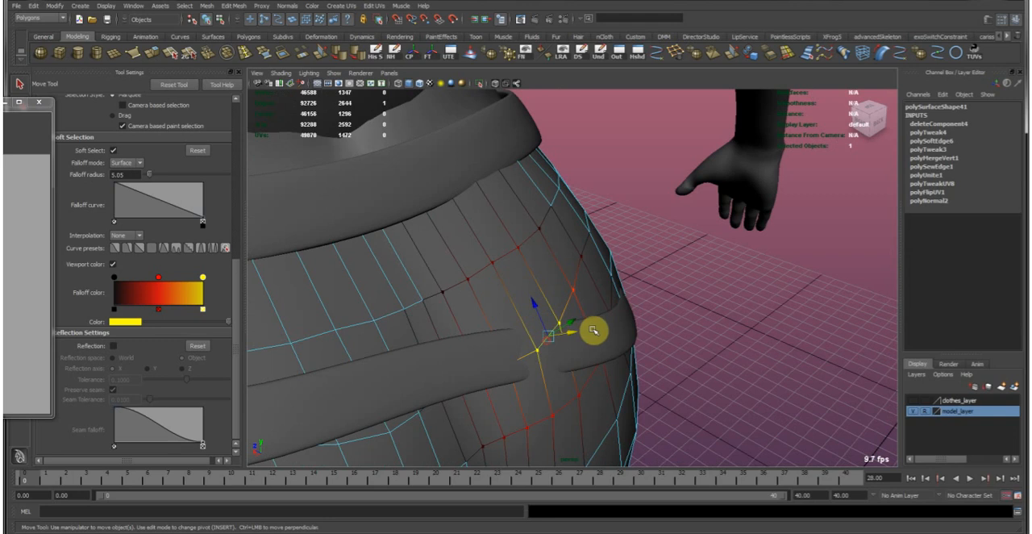
{"action": "left_click_drag", "start_coordinate": [603, 333], "coordinate": [600, 333]}
{"action": "right_click_drag", "start_coordinate": [585, 278], "coordinate": [555, 272]}
{"action": "left_click", "coordinate": [569, 300]}
{"action": "left_click_drag", "start_coordinate": [578, 299], "coordinate": [524, 351], "text": "alt"}
{"action": "right_click_drag", "start_coordinate": [590, 246], "coordinate": [618, 232]}
{"action": "left_click", "coordinate": [617, 232]}
Examine the whole clothed character from several sides, ending at the chest.
{"action": "right_click_drag", "start_coordinate": [720, 299], "coordinate": [493, 214], "text": "alt"}
{"action": "left_click_drag", "start_coordinate": [493, 215], "coordinate": [767, 210], "text": "alt"}
{"action": "right_click_drag", "start_coordinate": [767, 211], "coordinate": [581, 180], "text": "alt"}
{"action": "left_click_drag", "start_coordinate": [580, 180], "coordinate": [463, 288], "text": "alt"}
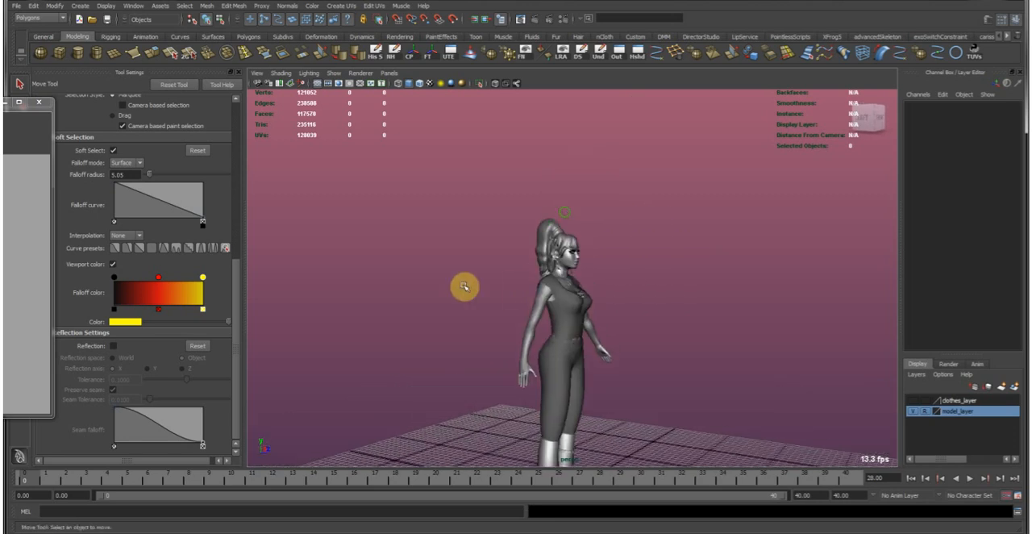
{"action": "right_click_drag", "start_coordinate": [463, 287], "coordinate": [853, 352], "text": "alt"}
{"action": "middle_click_drag", "start_coordinate": [854, 352], "coordinate": [775, 221], "text": "alt"}
{"action": "right_click_drag", "start_coordinate": [496, 276], "coordinate": [663, 334], "text": "alt"}
Select the shirt's half mesh and bring its chest up close in the maximized side view.
{"action": "left_click", "coordinate": [657, 322]}
{"action": "middle_click_drag", "start_coordinate": [750, 318], "coordinate": [666, 281], "text": "alt"}
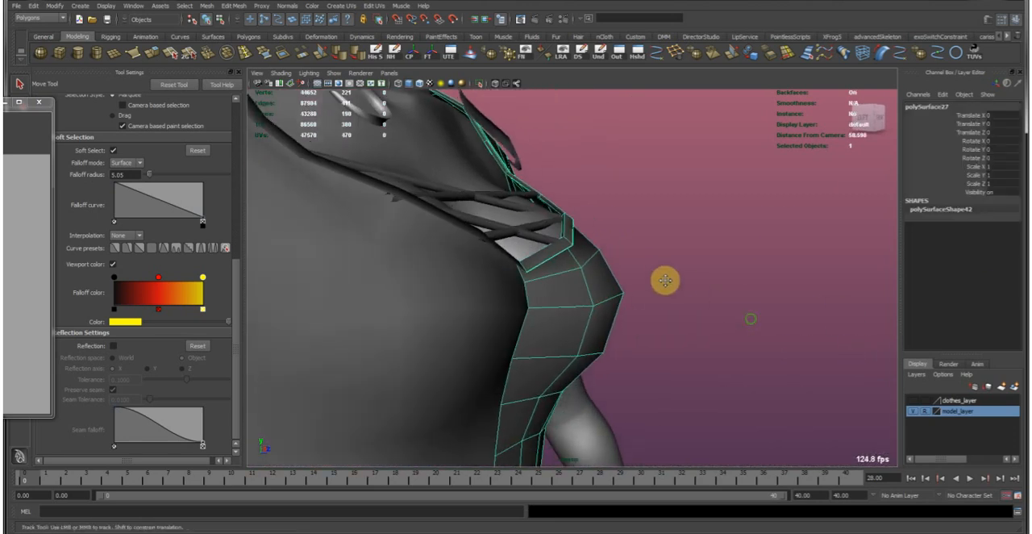
{"action": "right_click_drag", "start_coordinate": [666, 282], "coordinate": [605, 263], "text": "alt"}
{"action": "left_click_drag", "start_coordinate": [663, 267], "coordinate": [454, 260], "text": "alt"}
{"action": "key", "text": "space"}
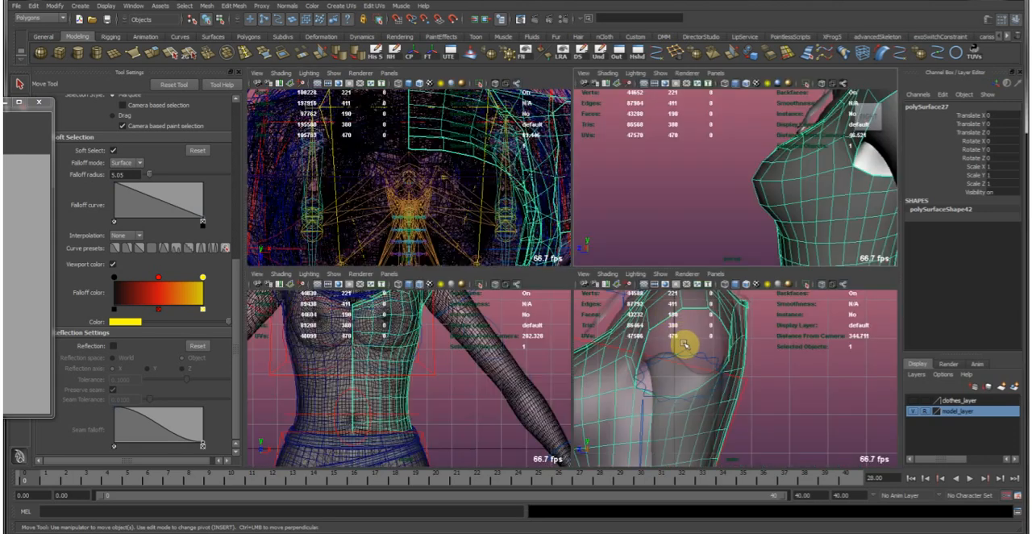
{"action": "key", "text": "space"}
{"action": "middle_click_drag", "start_coordinate": [422, 375], "coordinate": [742, 379], "text": "alt"}
{"action": "right_click_drag", "start_coordinate": [492, 319], "coordinate": [617, 351], "text": "alt"}
{"action": "middle_click_drag", "start_coordinate": [492, 360], "coordinate": [472, 316], "text": "alt"}
Turn soft selection off and move the shirt's front vertices at and above the bust's tip to flatten the pointed profile.
{"action": "left_click", "coordinate": [368, 277]}
{"action": "left_click_drag", "start_coordinate": [418, 316], "coordinate": [425, 314]}
{"action": "key", "text": "b"}
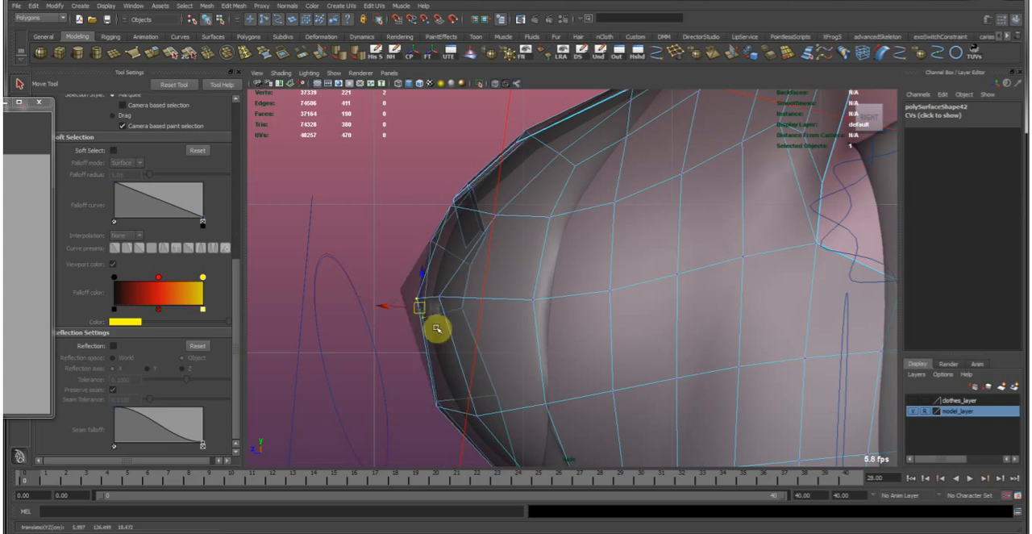
{"action": "middle_click_drag", "start_coordinate": [452, 372], "coordinate": [446, 349], "text": "alt"}
{"action": "left_click", "coordinate": [433, 229]}
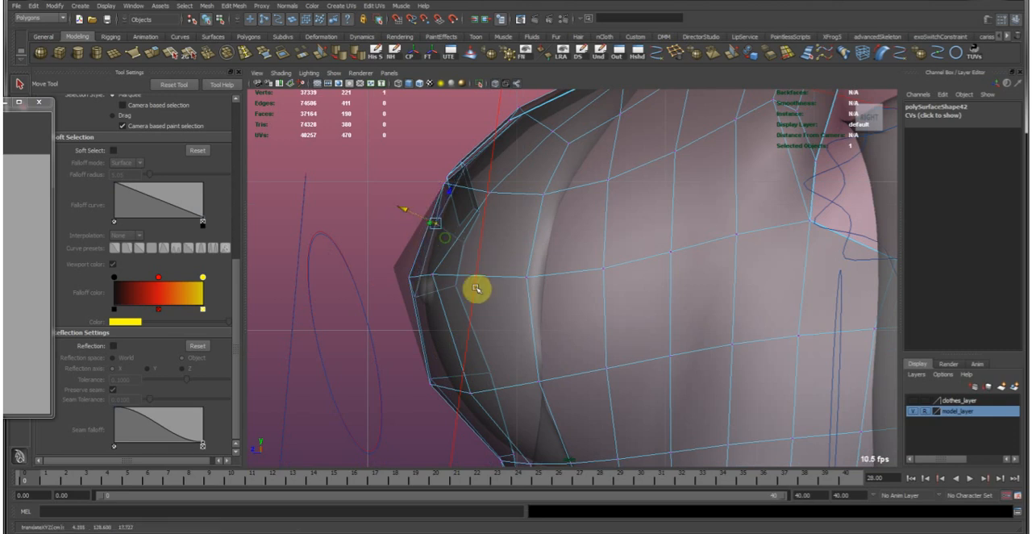
Reposition the shirt's vertices on the underside of the bust to refine its side profile.
{"action": "middle_click_drag", "start_coordinate": [446, 347], "coordinate": [397, 329], "text": "alt"}
{"action": "middle_click_drag", "start_coordinate": [433, 394], "coordinate": [422, 346]}
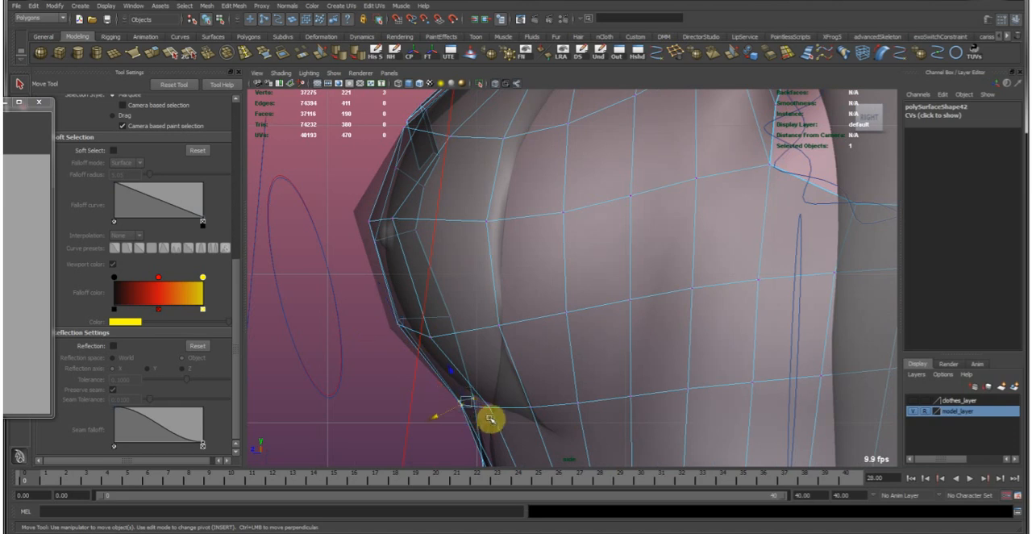
{"action": "middle_click_drag", "start_coordinate": [432, 383], "coordinate": [428, 392]}
{"action": "middle_click_drag", "start_coordinate": [513, 397], "coordinate": [479, 354], "text": "alt"}
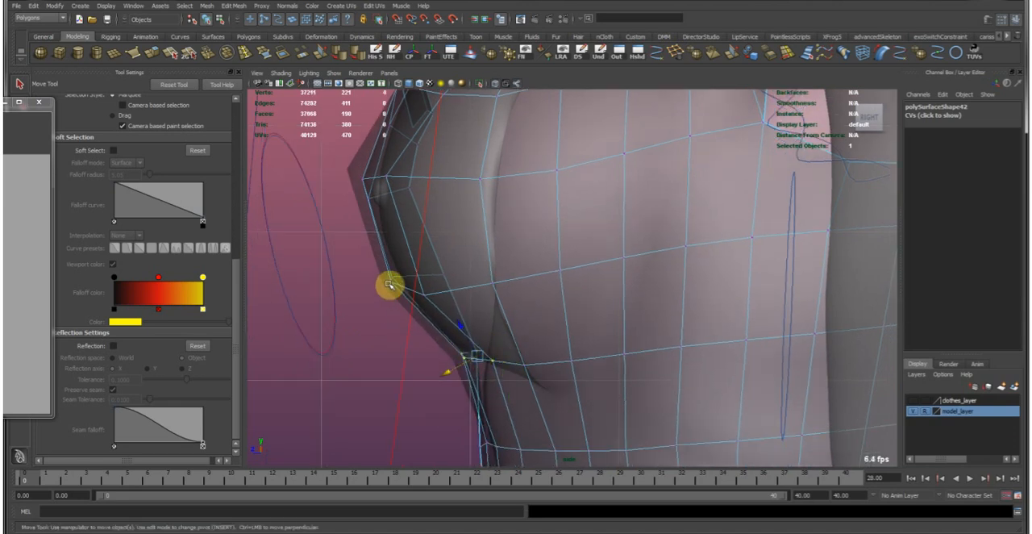
{"action": "right_click_drag", "start_coordinate": [487, 304], "coordinate": [528, 292]}
Try to insert two equally spaced edge loops through the shirt mesh at the chest.
{"action": "key", "text": "space"}
{"action": "left_click_drag", "start_coordinate": [769, 187], "coordinate": [835, 178], "text": "alt"}
{"action": "right_click_drag", "start_coordinate": [801, 179], "coordinate": [809, 196], "text": "alt"}
{"action": "middle_click_drag", "start_coordinate": [809, 196], "coordinate": [820, 214], "text": "alt"}
{"action": "right_click_drag", "start_coordinate": [763, 188], "coordinate": [702, 173], "text": "alt"}
{"action": "left_click_drag", "start_coordinate": [702, 173], "coordinate": [661, 200], "text": "alt"}
{"action": "left_click", "coordinate": [261, 53]}
{"action": "key", "text": "ctrl+z"}
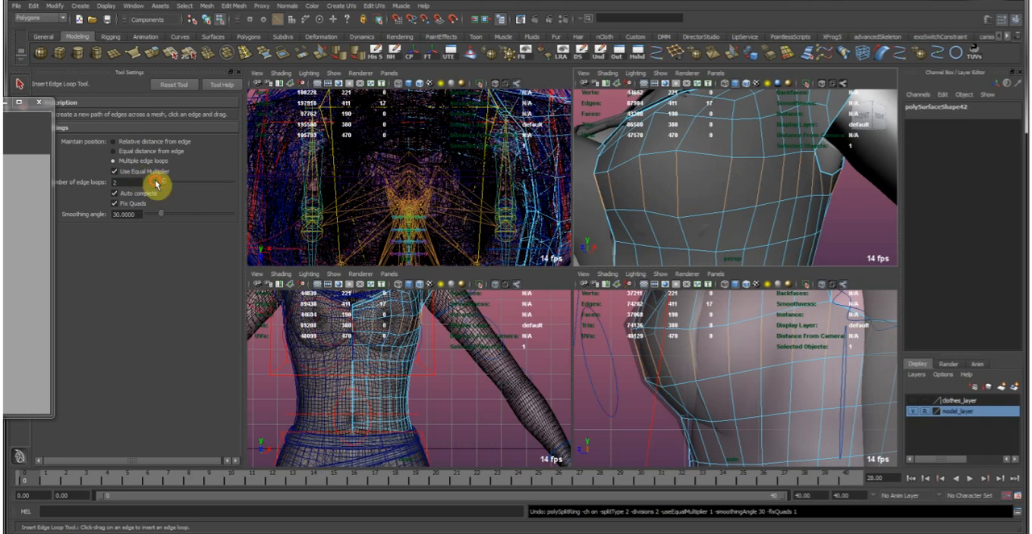
Set the number of edge loops to 1 and insert three separate loops through the shirt mesh at the chest.
{"action": "left_click", "coordinate": [644, 185]}
{"action": "left_click", "coordinate": [685, 226]}
{"action": "left_click", "coordinate": [646, 140]}
{"action": "left_click", "coordinate": [646, 140]}
{"action": "left_click_drag", "start_coordinate": [771, 160], "coordinate": [696, 164], "text": "alt"}
{"action": "right_click_drag", "start_coordinate": [696, 164], "coordinate": [733, 185], "text": "alt"}
In the maximized side view, move the new vertices at the front of the shirt's bust to round its profile.
{"action": "key", "text": "space"}
{"action": "key", "text": "space"}
{"action": "key", "text": "space"}
{"action": "middle_click_drag", "start_coordinate": [532, 323], "coordinate": [529, 239], "text": "alt"}
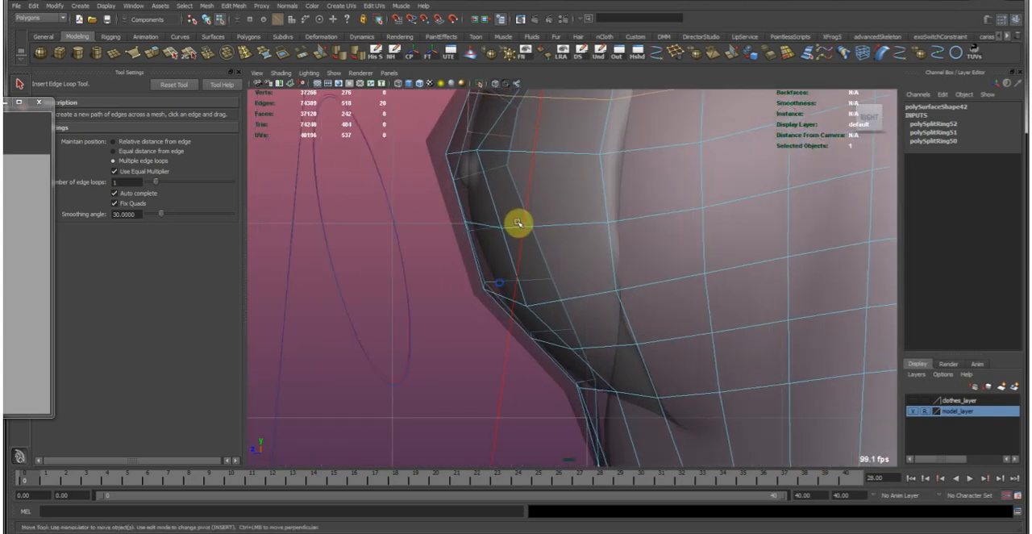
{"action": "key", "text": "w"}
{"action": "right_click_drag", "start_coordinate": [489, 195], "coordinate": [424, 195]}
{"action": "left_click_drag", "start_coordinate": [438, 259], "coordinate": [544, 305]}
{"action": "left_click_drag", "start_coordinate": [479, 284], "coordinate": [474, 286]}
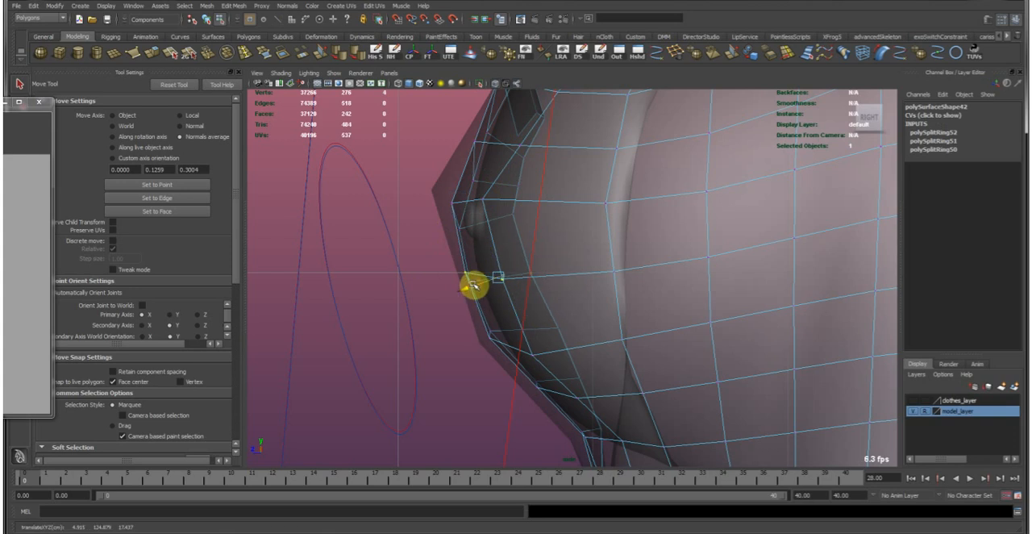
{"action": "middle_click_drag", "start_coordinate": [474, 214], "coordinate": [486, 331], "text": "alt"}
{"action": "left_click_drag", "start_coordinate": [455, 262], "coordinate": [472, 272]}
{"action": "left_click_drag", "start_coordinate": [542, 310], "coordinate": [542, 309]}
Reposition the shirt's front vertex just above the bust's tip, undoing the trial moves on the neighbouring vertices.
{"action": "middle_click_drag", "start_coordinate": [529, 256], "coordinate": [543, 263]}
{"action": "key", "text": "ctrl+z"}
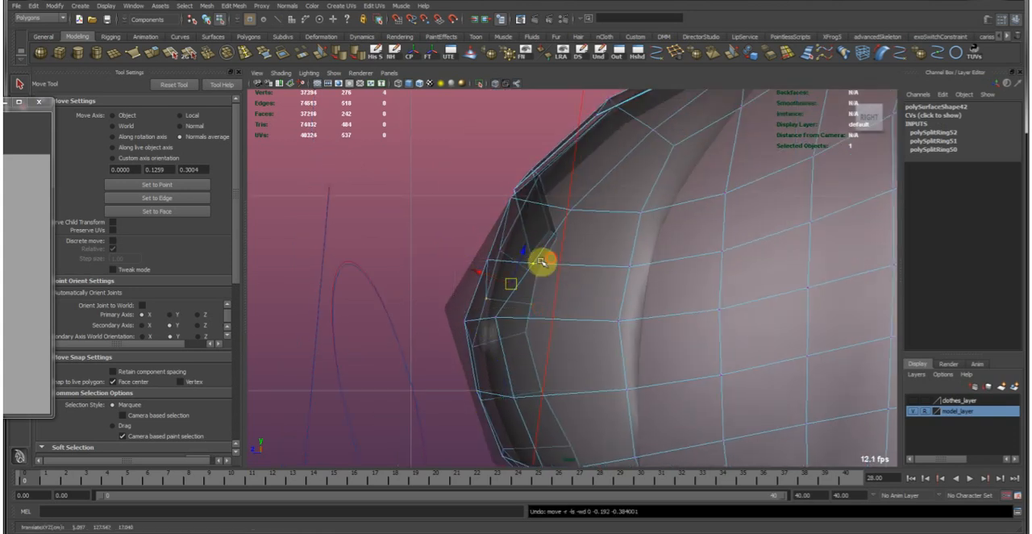
{"action": "left_click_drag", "start_coordinate": [539, 278], "coordinate": [574, 292]}
{"action": "key", "text": "ctrl+z"}
{"action": "middle_click_drag", "start_coordinate": [574, 292], "coordinate": [562, 291]}
{"action": "left_click_drag", "start_coordinate": [480, 251], "coordinate": [498, 276]}
{"action": "middle_click_drag", "start_coordinate": [509, 294], "coordinate": [503, 292]}
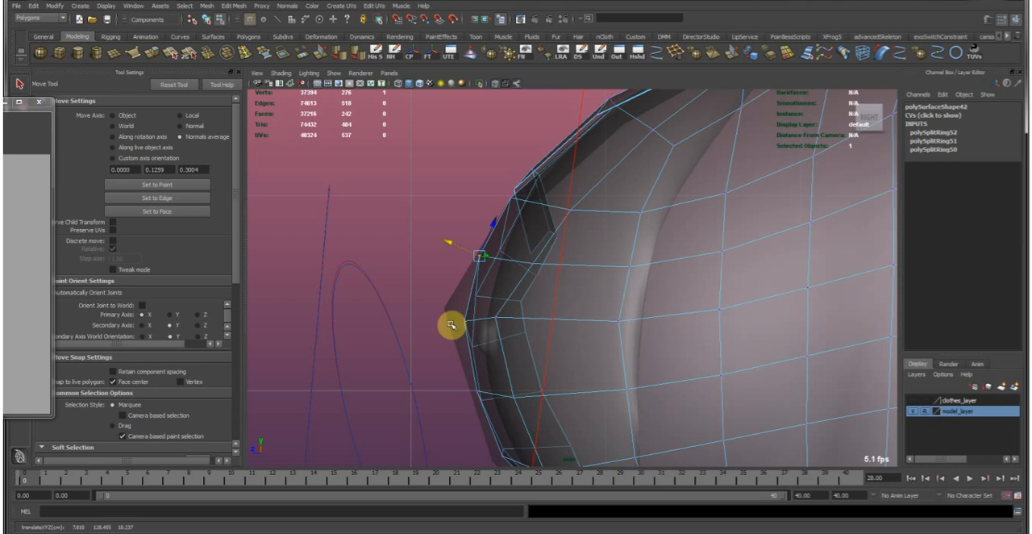
Adjust the shirt's vertices along the lower front of the bust and at the crease beneath it.
{"action": "right_click_drag", "start_coordinate": [587, 385], "coordinate": [527, 335], "text": "alt"}
{"action": "middle_click_drag", "start_coordinate": [527, 335], "coordinate": [472, 247], "text": "alt"}
{"action": "right_click_drag", "start_coordinate": [473, 247], "coordinate": [493, 362], "text": "alt"}
{"action": "middle_click_drag", "start_coordinate": [521, 372], "coordinate": [486, 341], "text": "alt"}
{"action": "left_click_drag", "start_coordinate": [451, 315], "coordinate": [546, 344]}
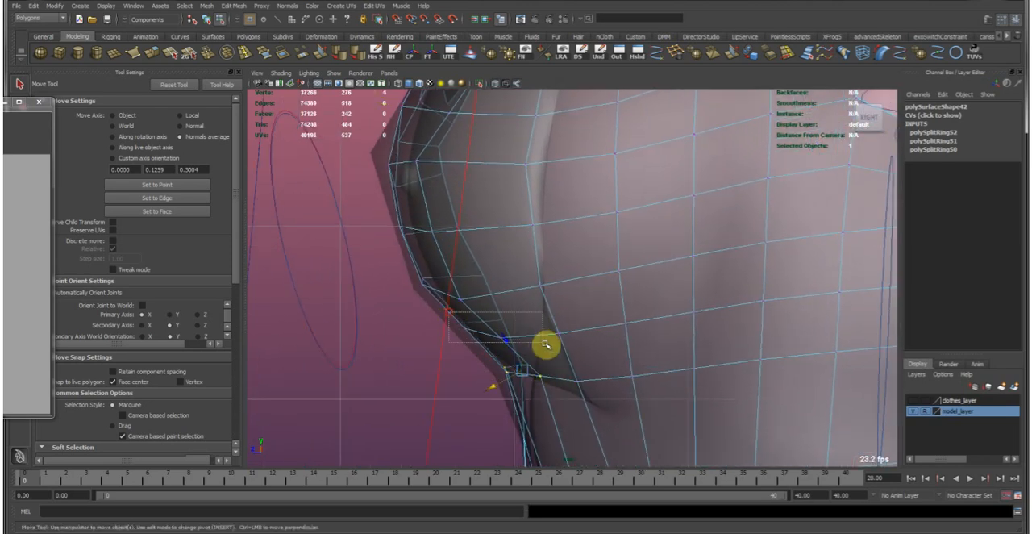
{"action": "middle_click_drag", "start_coordinate": [549, 346], "coordinate": [538, 347]}
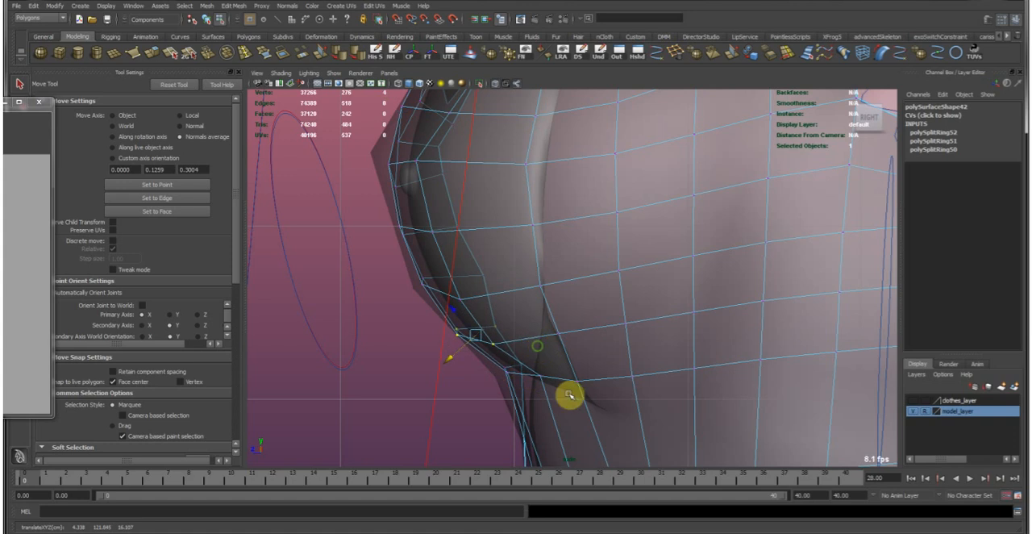
{"action": "left_click_drag", "start_coordinate": [497, 360], "coordinate": [555, 387]}
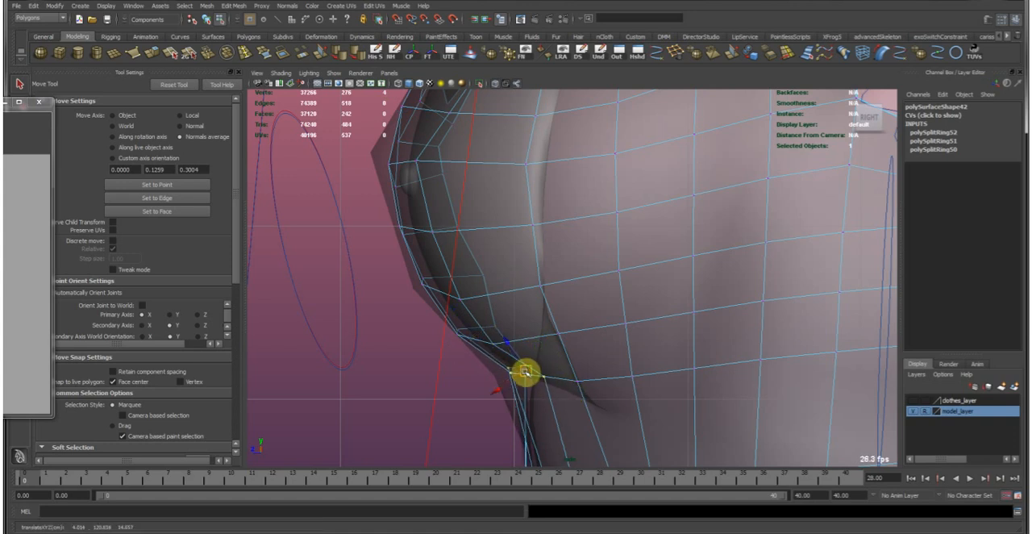
{"action": "scroll", "coordinate": [564, 368], "scroll_direction": "down", "scroll_amount": 5}
Insert one edge loop through the shirt just below the bust and slide it up close to the crease.
{"action": "key", "text": "F8"}
{"action": "left_click_drag", "start_coordinate": [638, 278], "coordinate": [355, 145], "text": "alt"}
{"action": "left_click", "coordinate": [249, 53]}
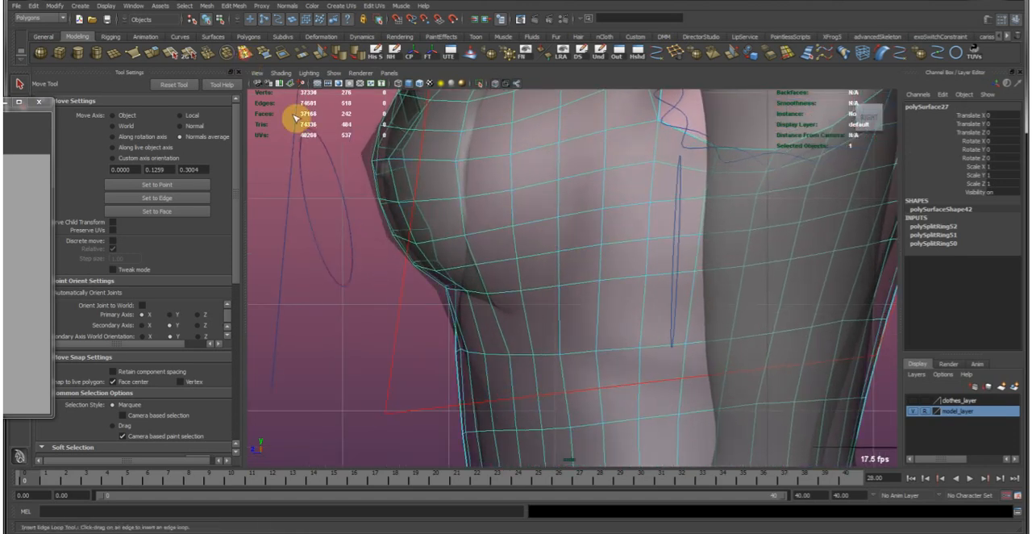
{"action": "left_click", "coordinate": [495, 325]}
{"action": "left_click_drag", "start_coordinate": [453, 302], "coordinate": [553, 317], "text": "alt"}
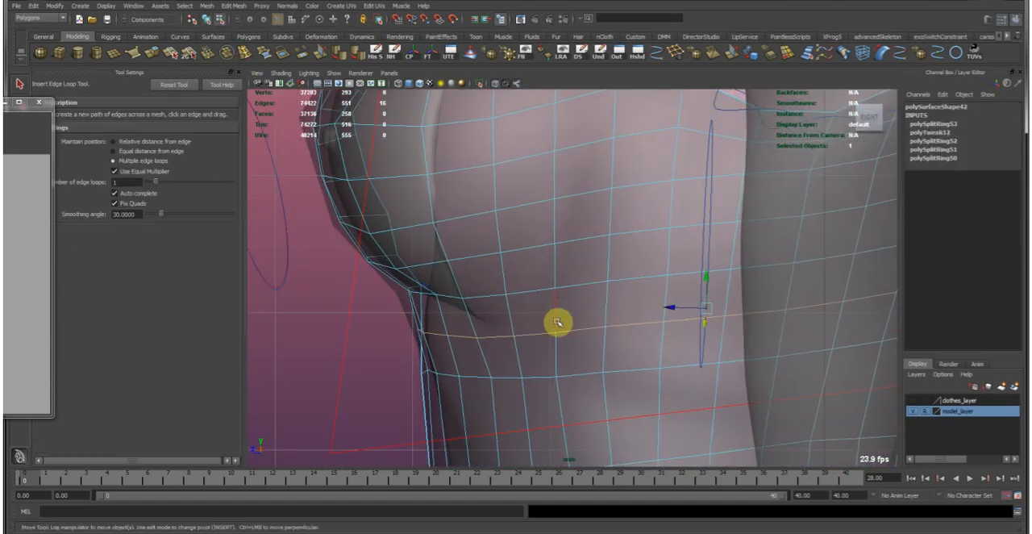
{"action": "key", "text": "w"}
{"action": "middle_click_drag", "start_coordinate": [634, 313], "coordinate": [667, 293]}
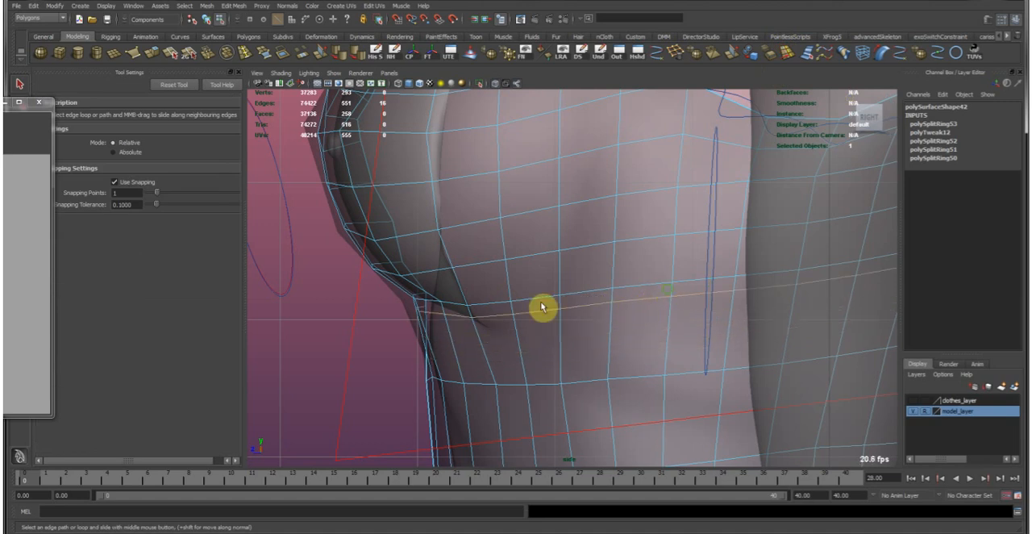
{"action": "key", "text": "w"}
Select the front edges of the loop beneath the bust and move them together to shape the crease.
{"action": "middle_click_drag", "start_coordinate": [438, 309], "coordinate": [532, 291], "text": "alt"}
{"action": "right_click_drag", "start_coordinate": [425, 264], "coordinate": [500, 331], "text": "alt"}
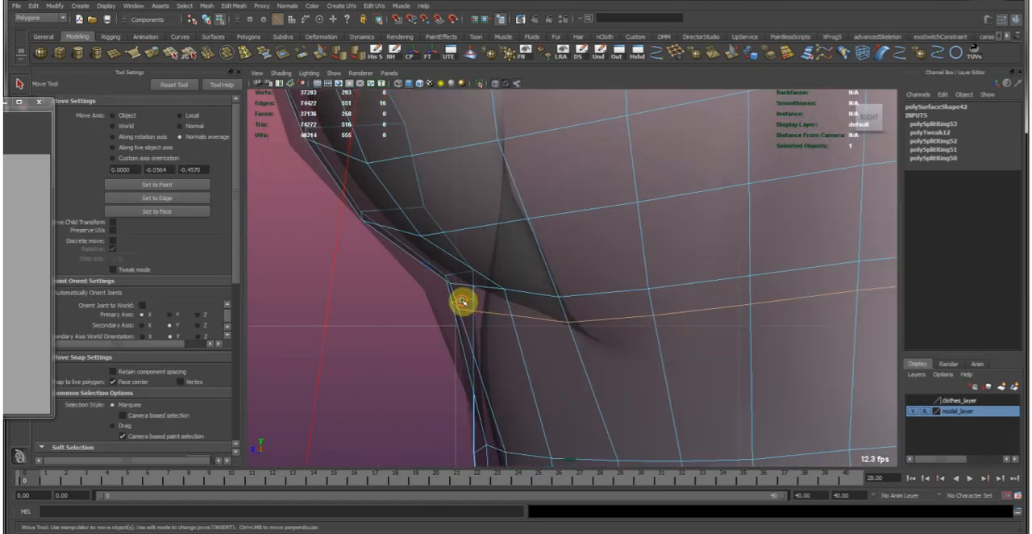
{"action": "middle_click_drag", "start_coordinate": [582, 320], "coordinate": [535, 325], "text": "alt"}
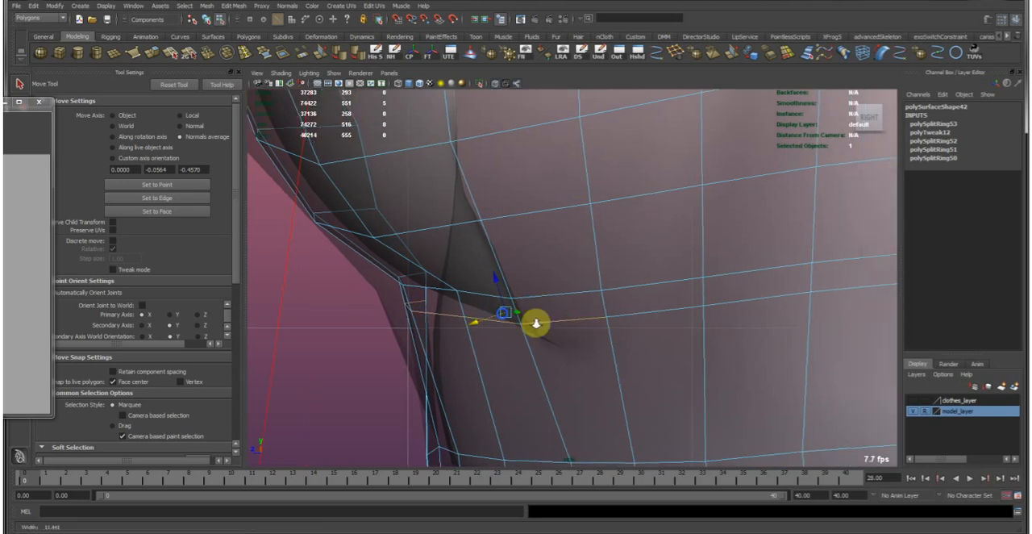
{"action": "right_click_drag", "start_coordinate": [535, 325], "coordinate": [544, 328], "text": "alt"}
{"action": "left_click_drag", "start_coordinate": [500, 314], "coordinate": [530, 299]}
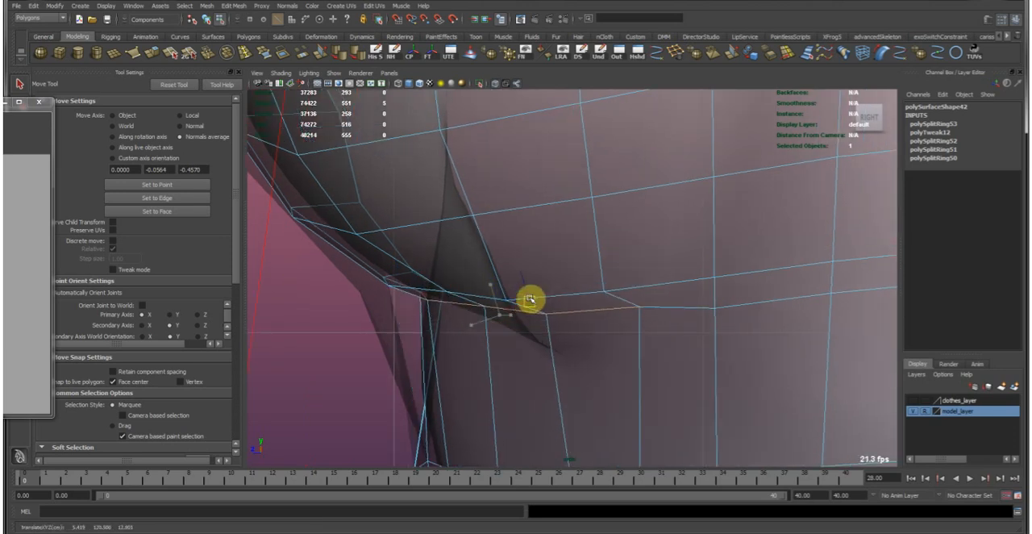
{"action": "middle_click_drag", "start_coordinate": [563, 367], "coordinate": [460, 373], "text": "alt"}
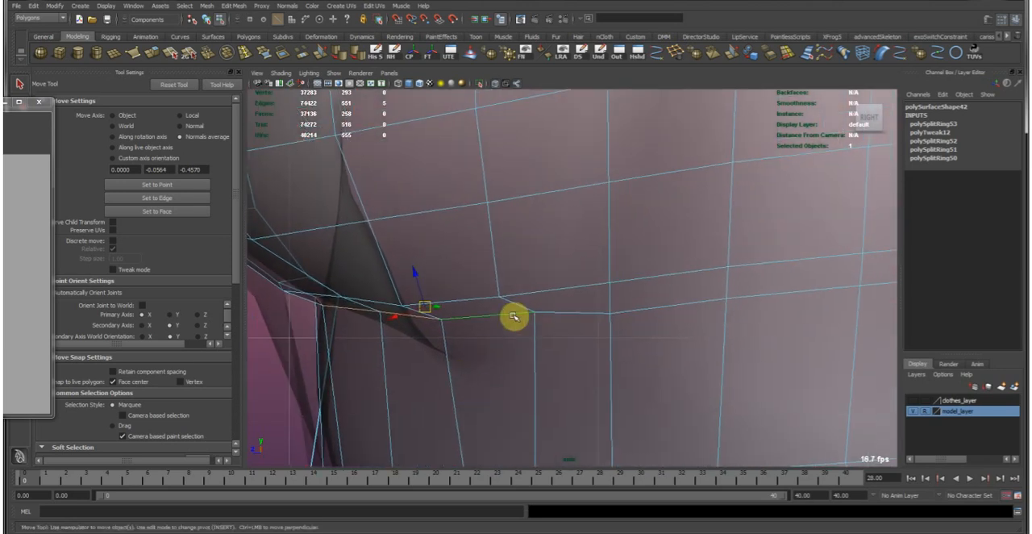
Reposition individual edges along the underbust crease, set the Move tool's axis to Object and return to object selection.
{"action": "left_click", "coordinate": [511, 314]}
{"action": "key", "text": "e"}
{"action": "key", "text": "w"}
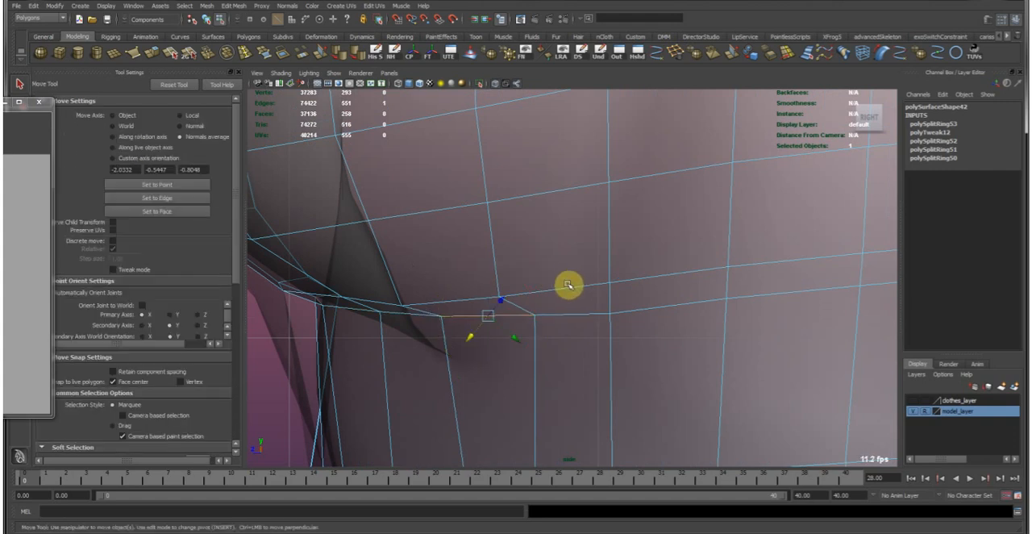
{"action": "middle_click_drag", "start_coordinate": [647, 217], "coordinate": [615, 244]}
{"action": "right_click_drag", "start_coordinate": [383, 311], "coordinate": [319, 308]}
{"action": "left_click", "coordinate": [383, 314]}
{"action": "left_click_drag", "start_coordinate": [383, 313], "coordinate": [376, 322]}
{"action": "right_click_drag", "start_coordinate": [642, 340], "coordinate": [550, 285], "text": "alt"}
{"action": "middle_click_drag", "start_coordinate": [594, 289], "coordinate": [423, 326], "text": "alt"}
{"action": "right_click_drag", "start_coordinate": [454, 293], "coordinate": [484, 265]}
{"action": "left_click", "coordinate": [476, 272]}
Maximize the perspective view and set up the Sculpt Geometry Tool on the shirt half with a brush radius of 2.1792.
{"action": "key", "text": "space"}
{"action": "key", "text": "space"}
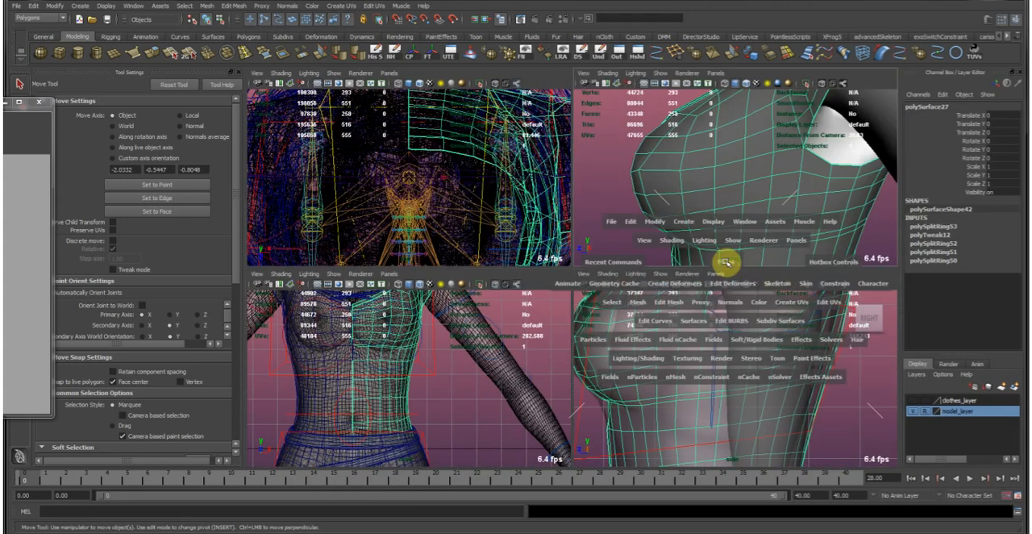
{"action": "right_click_drag", "start_coordinate": [647, 283], "coordinate": [525, 154], "text": "alt"}
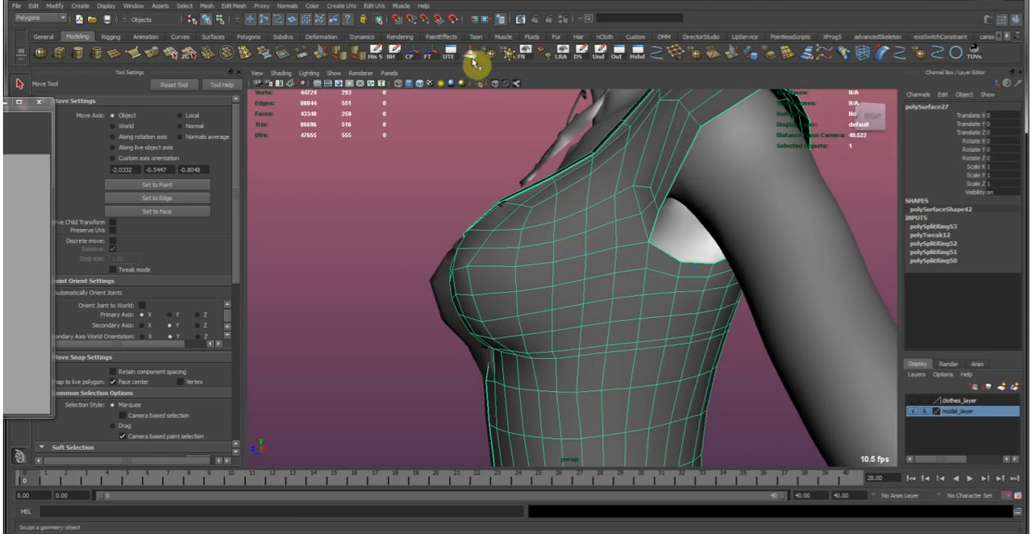
{"action": "left_click", "coordinate": [473, 60]}
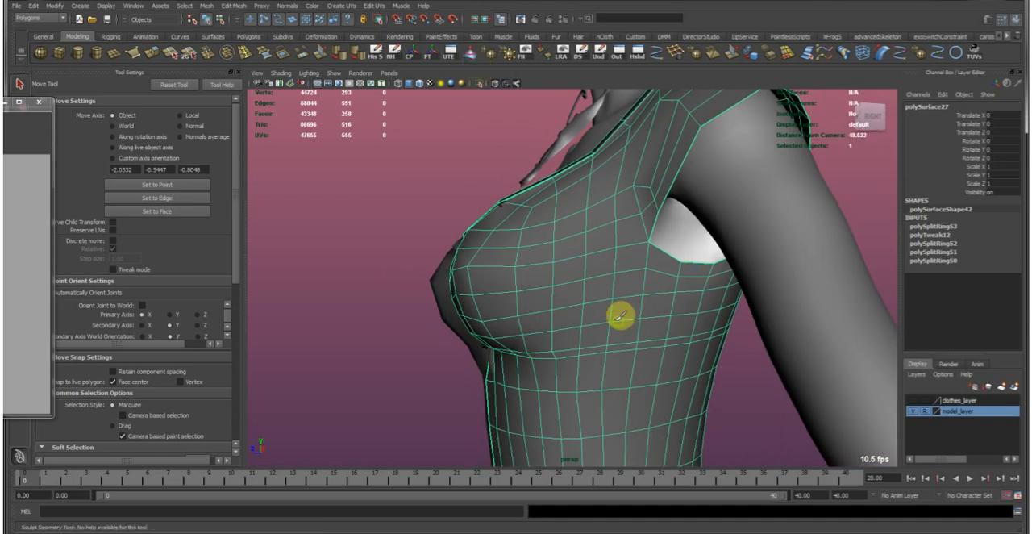
{"action": "middle_click_drag", "start_coordinate": [618, 315], "coordinate": [544, 268], "text": "alt"}
{"action": "right_click_drag", "start_coordinate": [542, 267], "coordinate": [573, 299], "text": "alt"}
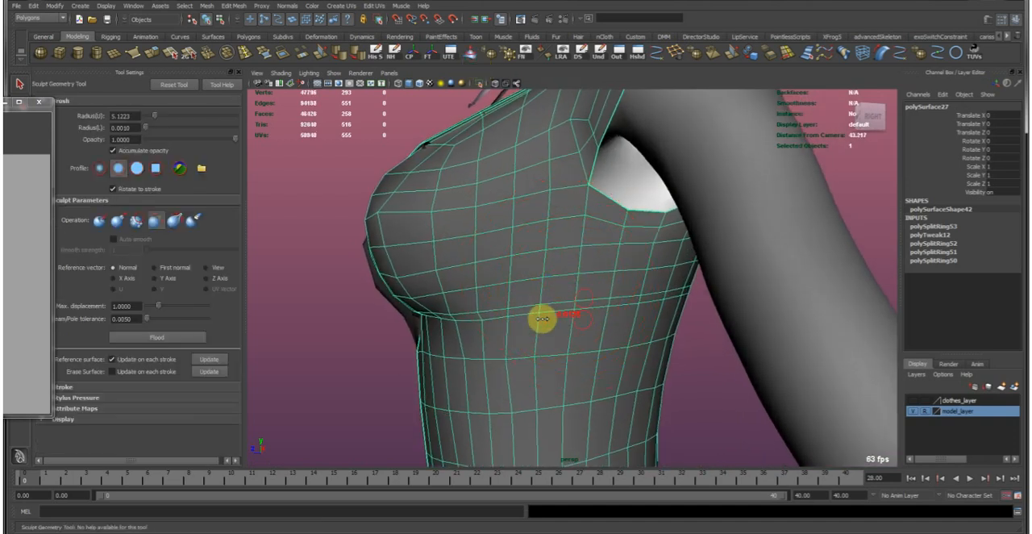
{"action": "mouse_move", "coordinate": [588, 315]}
{"action": "left_mouse_down", "text": "alt"}
{"action": "mouse_move", "coordinate": [628, 314]}
{"action": "mouse_move", "coordinate": [597, 320]}
{"action": "left_mouse_up", "text": "alt"}
Turn off the sculpt stroke's reflection and brush the shirt's side beneath the bust to smooth it.
{"action": "left_click", "coordinate": [65, 387]}
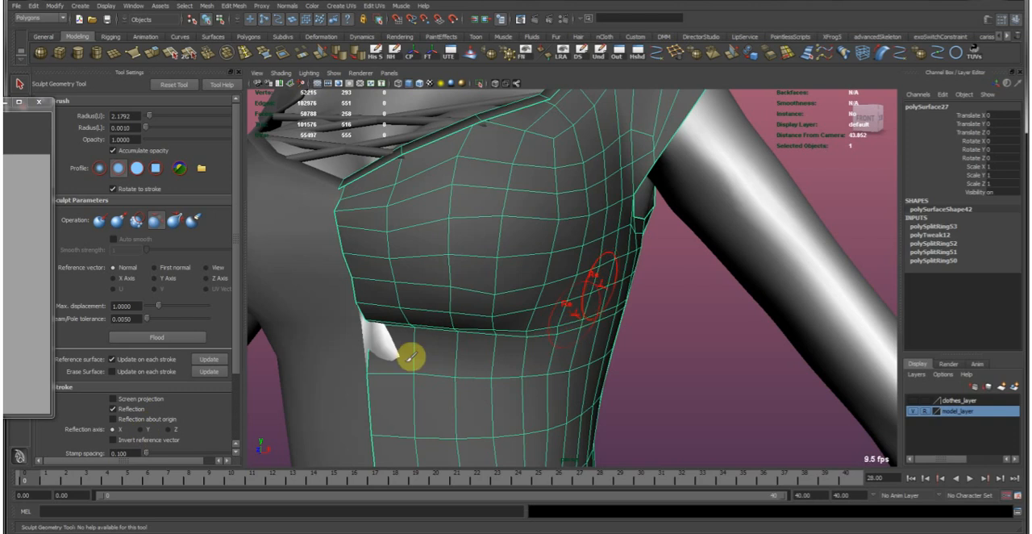
{"action": "left_click", "coordinate": [113, 409]}
{"action": "left_click_drag", "start_coordinate": [664, 272], "coordinate": [524, 314], "text": "alt"}
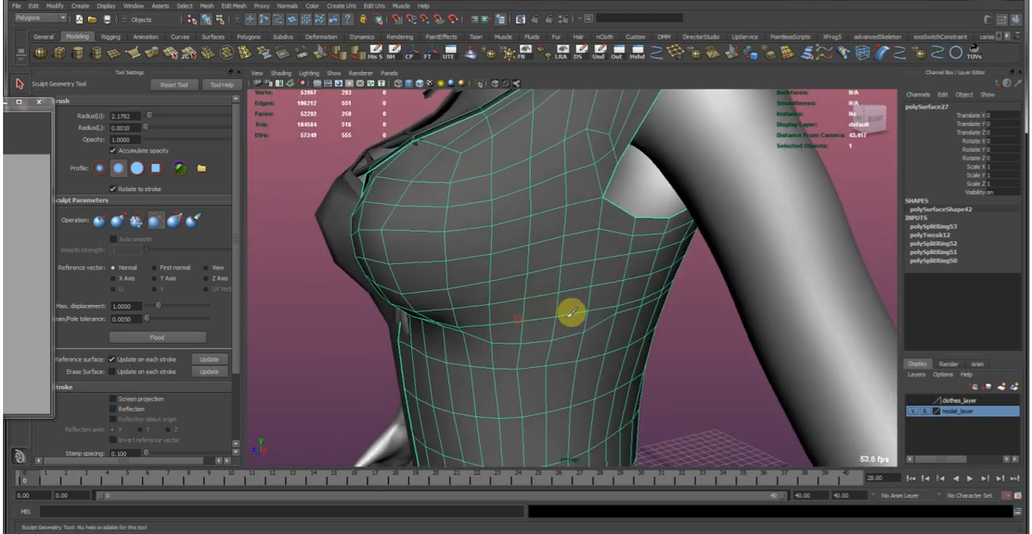
{"action": "mouse_move", "coordinate": [641, 297]}
{"action": "left_mouse_down", "text": "alt"}
{"action": "mouse_move", "coordinate": [652, 282]}
{"action": "mouse_move", "coordinate": [645, 299]}
{"action": "left_mouse_up", "text": "alt"}
Delete the outdated opposite half of the shirt, keeping only the newly shaped half.
{"action": "key", "text": "w"}
{"action": "left_click", "coordinate": [365, 210]}
{"action": "mouse_move", "coordinate": [351, 298]}
{"action": "left_mouse_down", "text": "alt"}
{"action": "mouse_move", "coordinate": [568, 294]}
{"action": "mouse_move", "coordinate": [666, 278]}
{"action": "left_mouse_up", "text": "alt"}
{"action": "right_click_drag", "start_coordinate": [664, 279], "coordinate": [442, 259], "text": "alt"}
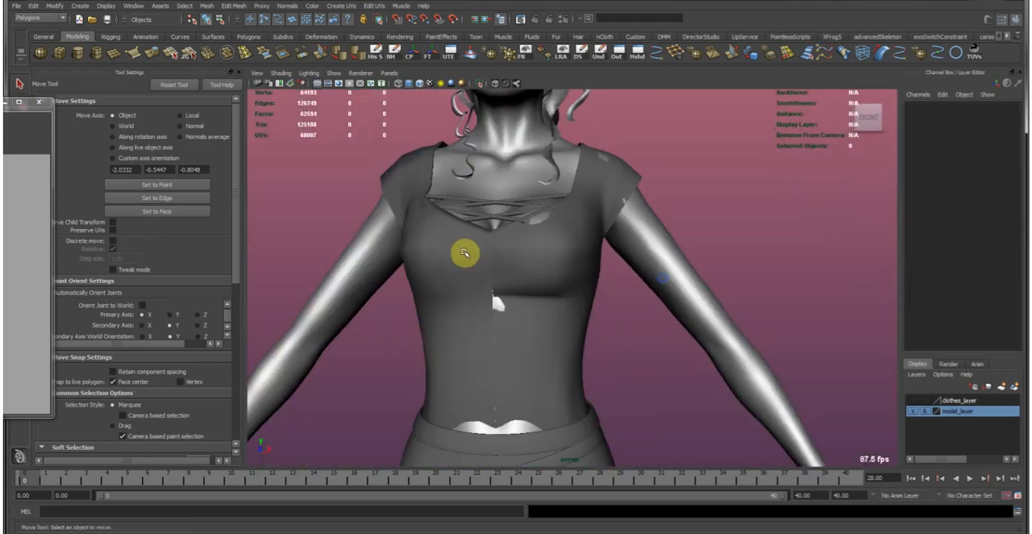
{"action": "middle_click_drag", "start_coordinate": [660, 252], "coordinate": [669, 271], "text": "alt"}
{"action": "right_click_drag", "start_coordinate": [685, 263], "coordinate": [576, 260], "text": "alt"}
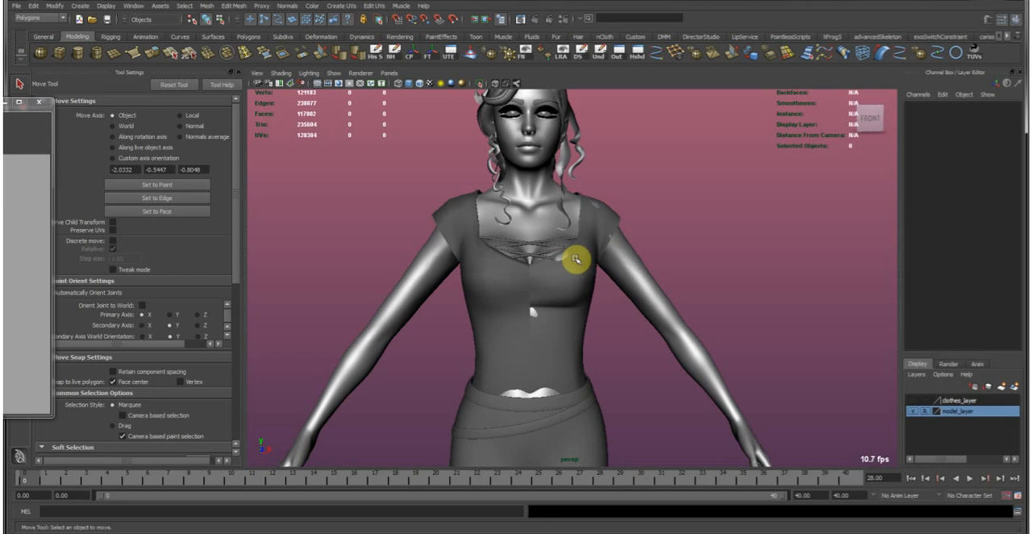
{"action": "left_click", "coordinate": [494, 292]}
{"action": "key", "text": "Delete"}
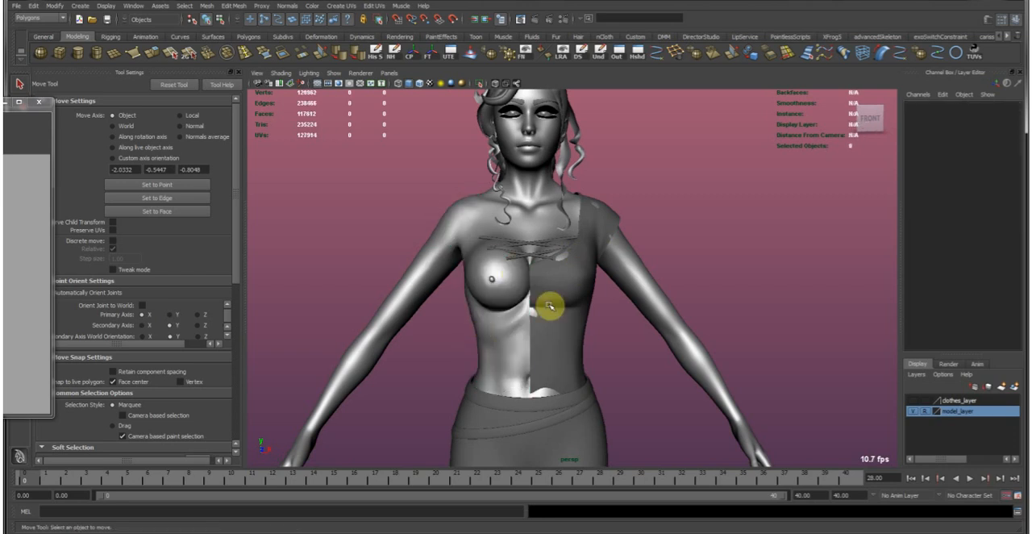
Duplicate the reshaped shirt half and mirror the copy with a Scale X of -1.
{"action": "key", "text": "ctrl+z"}
{"action": "left_click", "coordinate": [983, 166]}
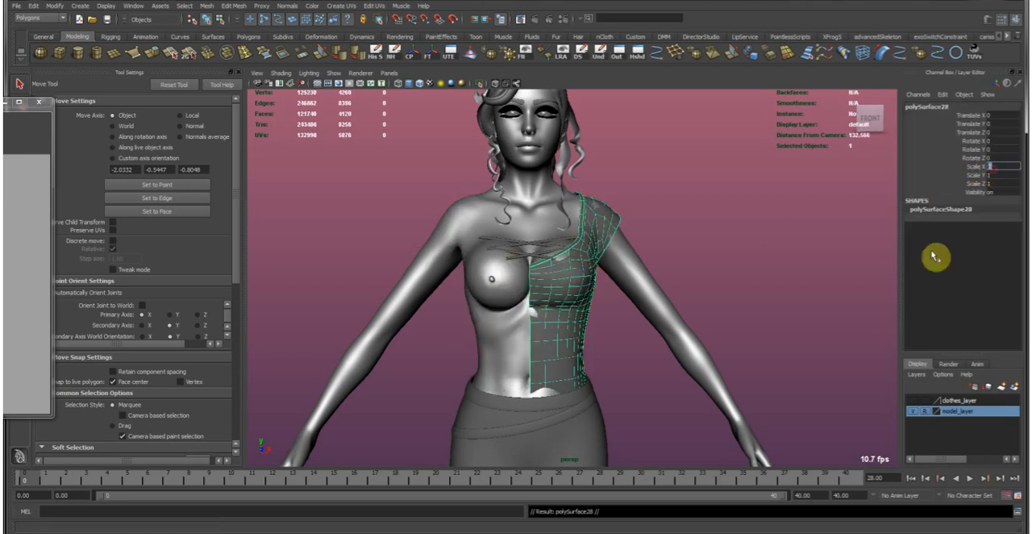
{"action": "type", "text": "-1"}
{"action": "key", "text": "Return"}
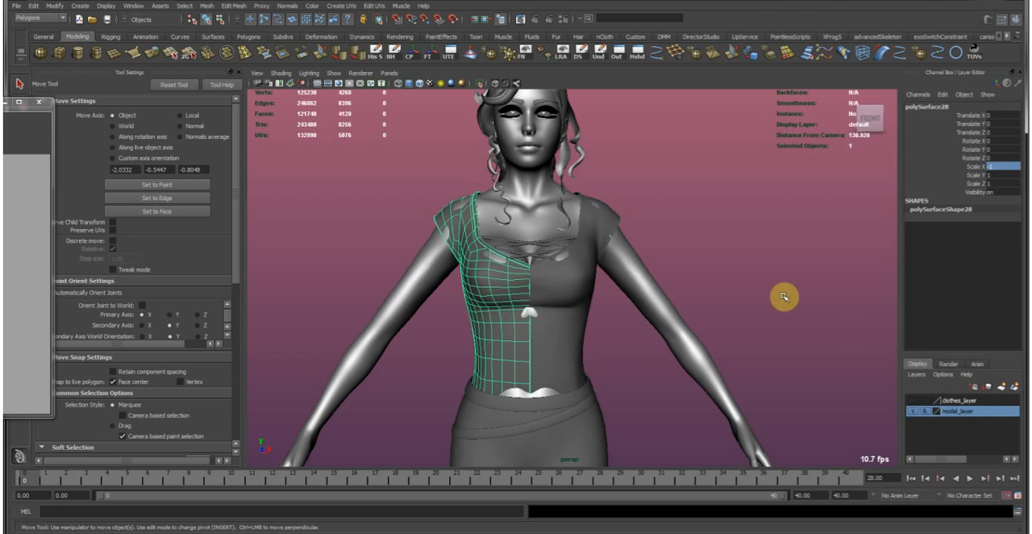
Examine the mirrored shirt from several angles, closing in on the underside of the bust.
{"action": "left_click", "coordinate": [702, 292]}
{"action": "left_click_drag", "start_coordinate": [702, 292], "coordinate": [525, 291], "text": "alt"}
{"action": "left_click_drag", "start_coordinate": [638, 327], "coordinate": [464, 333], "text": "alt"}
{"action": "right_click_drag", "start_coordinate": [462, 330], "coordinate": [737, 392], "text": "alt"}
{"action": "left_click_drag", "start_coordinate": [737, 392], "coordinate": [601, 397], "text": "alt"}
{"action": "left_click", "coordinate": [600, 396]}
{"action": "middle_click_drag", "start_coordinate": [599, 395], "coordinate": [611, 344], "text": "alt"}
{"action": "right_click_drag", "start_coordinate": [498, 314], "coordinate": [678, 367], "text": "alt"}
{"action": "middle_click_drag", "start_coordinate": [569, 304], "coordinate": [554, 329], "text": "alt"}
Move edges in the crease beneath the bust on the original shirt half, turning soft selection on for a gradual falloff.
{"action": "key", "text": "1"}
{"action": "left_click_drag", "start_coordinate": [566, 314], "coordinate": [528, 337], "text": "alt"}
{"action": "right_click_drag", "start_coordinate": [463, 339], "coordinate": [462, 313]}
{"action": "left_click", "coordinate": [461, 342]}
{"action": "middle_click_drag", "start_coordinate": [462, 346], "coordinate": [462, 379], "text": "alt"}
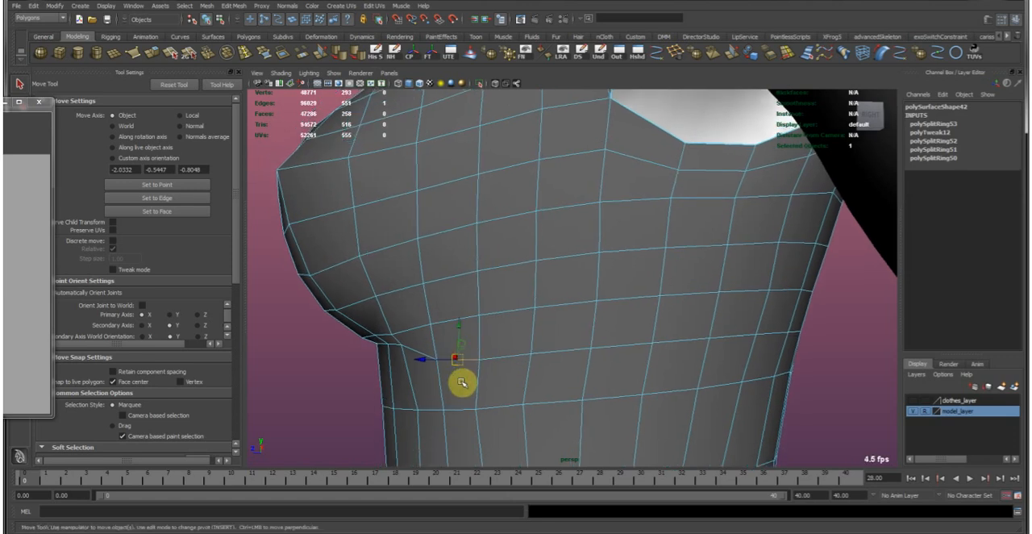
{"action": "key", "text": "b"}
{"action": "left_click_drag", "start_coordinate": [454, 351], "coordinate": [425, 352]}
{"action": "middle_click_drag", "start_coordinate": [487, 323], "coordinate": [493, 360], "text": "alt"}
{"action": "middle_click_drag", "start_coordinate": [540, 382], "coordinate": [542, 382]}
{"action": "left_click_drag", "start_coordinate": [504, 358], "coordinate": [412, 380], "text": "alt"}
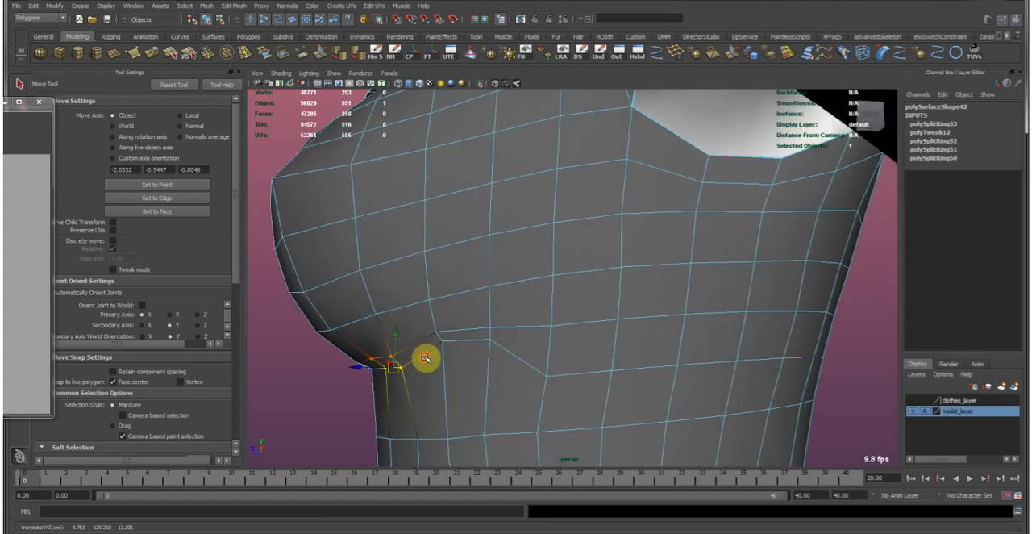
Reselect the shirt half's inner crease edge beneath the bust and reposition it with soft selection.
{"action": "key", "text": "F8"}
{"action": "left_click", "coordinate": [433, 350]}
{"action": "right_click_drag", "start_coordinate": [433, 350], "coordinate": [400, 355]}
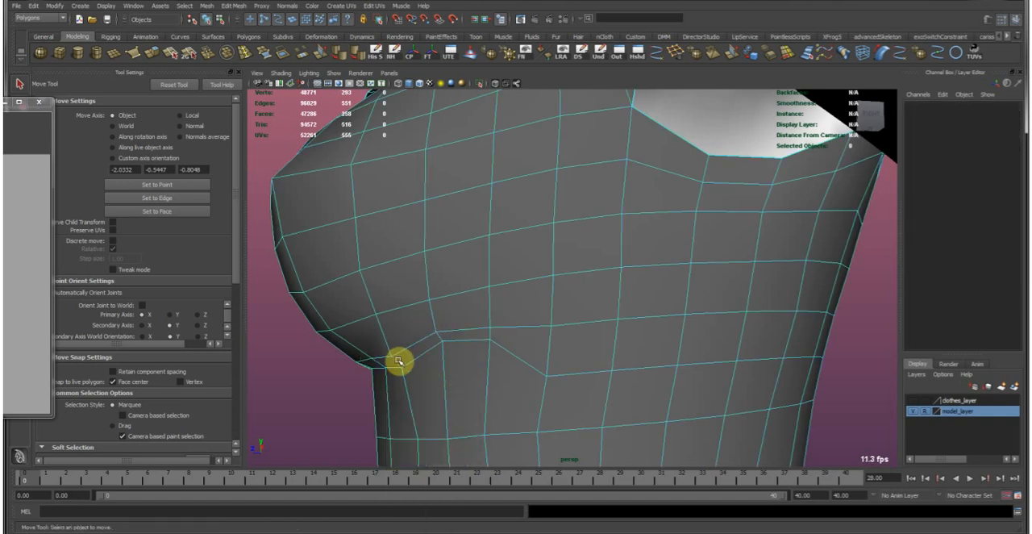
{"action": "left_click", "coordinate": [398, 360]}
{"action": "left_click_drag", "start_coordinate": [404, 344], "coordinate": [726, 331], "text": "alt"}
{"action": "right_click_drag", "start_coordinate": [726, 331], "coordinate": [562, 267], "text": "alt"}
{"action": "left_click_drag", "start_coordinate": [562, 267], "coordinate": [617, 266], "text": "alt"}
{"action": "right_click_drag", "start_coordinate": [548, 258], "coordinate": [626, 284], "text": "alt"}
{"action": "left_click_drag", "start_coordinate": [626, 284], "coordinate": [570, 334], "text": "alt"}
{"action": "key", "text": "e"}
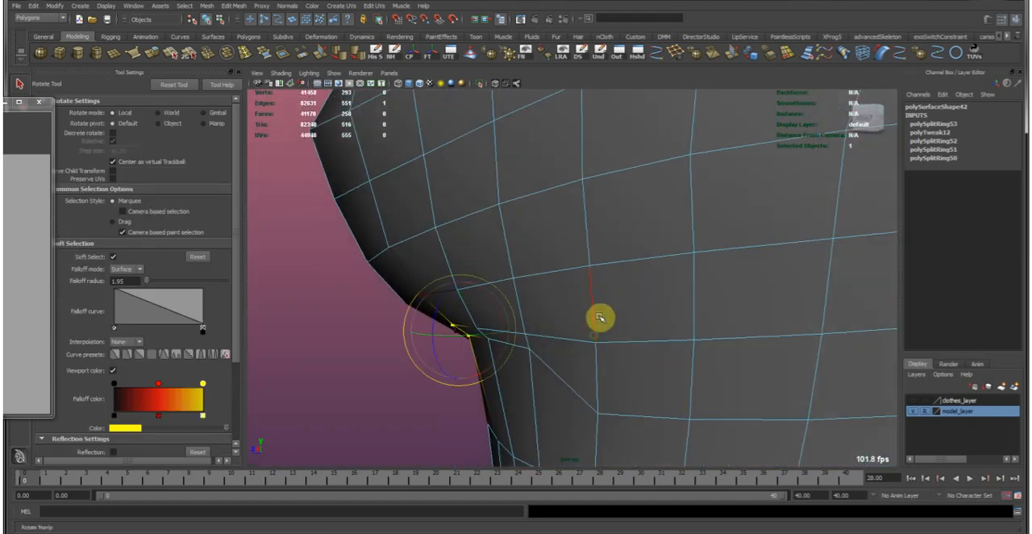
{"action": "key", "text": "w"}
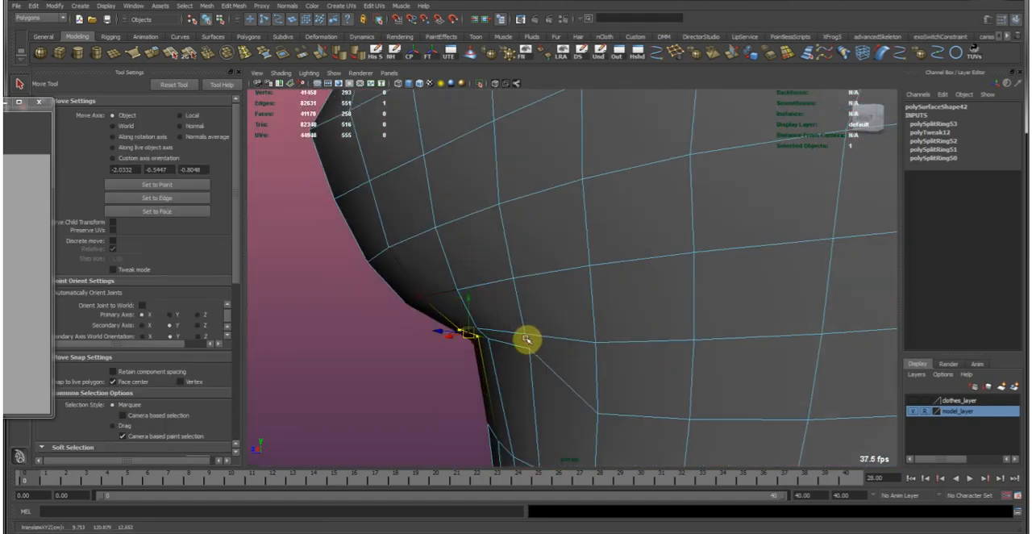
Examine the underbust crease from several sides and turn on X-ray shading to compare the shirt with the body.
{"action": "left_click_drag", "start_coordinate": [572, 281], "coordinate": [682, 305], "text": "alt"}
{"action": "middle_click_drag", "start_coordinate": [686, 302], "coordinate": [615, 245], "text": "alt"}
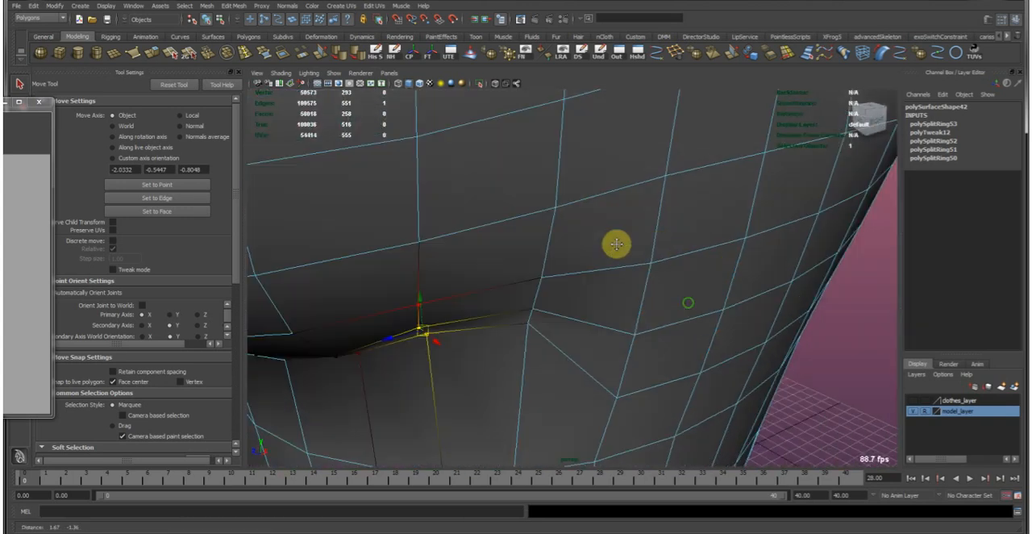
{"action": "right_click_drag", "start_coordinate": [686, 270], "coordinate": [629, 281], "text": "alt"}
{"action": "middle_click_drag", "start_coordinate": [650, 270], "coordinate": [495, 312], "text": "alt"}
{"action": "left_click_drag", "start_coordinate": [482, 322], "coordinate": [589, 305], "text": "alt"}
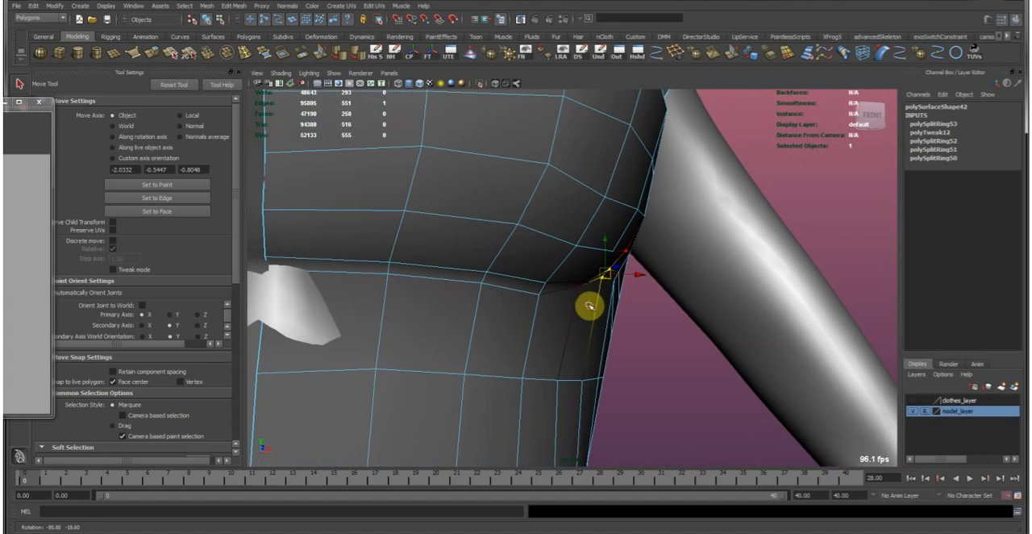
{"action": "left_click", "coordinate": [498, 86]}
{"action": "left_click_drag", "start_coordinate": [556, 185], "coordinate": [608, 299], "text": "alt"}
{"action": "middle_click_drag", "start_coordinate": [608, 299], "coordinate": [451, 353], "text": "alt"}
{"action": "left_click_drag", "start_coordinate": [451, 352], "coordinate": [509, 346], "text": "alt"}
{"action": "right_click_drag", "start_coordinate": [508, 346], "coordinate": [580, 292]}
{"action": "left_click", "coordinate": [575, 297]}
{"action": "mouse_move", "coordinate": [574, 297]}
{"action": "left_mouse_down", "text": "alt"}
{"action": "mouse_move", "coordinate": [552, 297]}
{"action": "mouse_move", "coordinate": [546, 279]}
{"action": "left_mouse_up", "text": "alt"}
Relax the shirt half's mesh beneath the bust and around the side and back with the Sculpt Geometry Tool at radius 4.5076.
{"action": "left_click", "coordinate": [491, 51]}
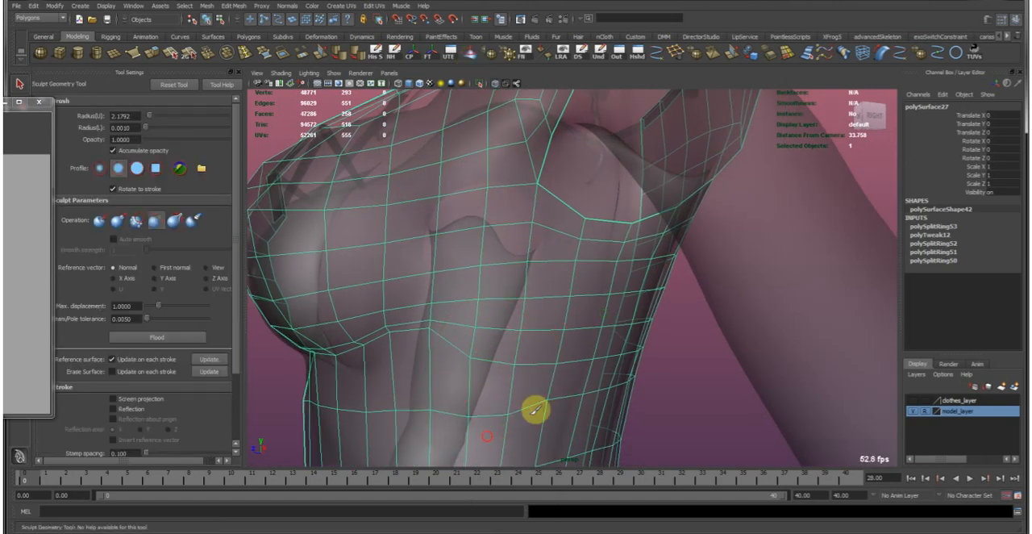
{"action": "mouse_move", "coordinate": [565, 374]}
{"action": "left_mouse_down"}
{"action": "mouse_move", "coordinate": [631, 359]}
{"action": "mouse_move", "coordinate": [564, 407]}
{"action": "left_mouse_up"}
{"action": "right_click_drag", "start_coordinate": [651, 424], "coordinate": [576, 414], "text": "alt"}
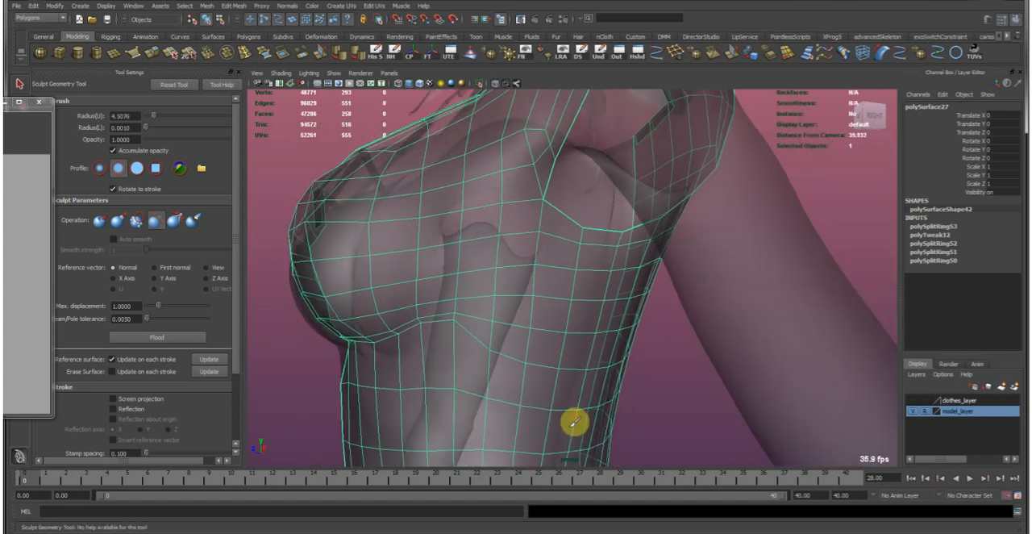
{"action": "left_click_drag", "start_coordinate": [669, 387], "coordinate": [546, 391], "text": "alt"}
{"action": "right_click_drag", "start_coordinate": [670, 400], "coordinate": [595, 402], "text": "alt"}
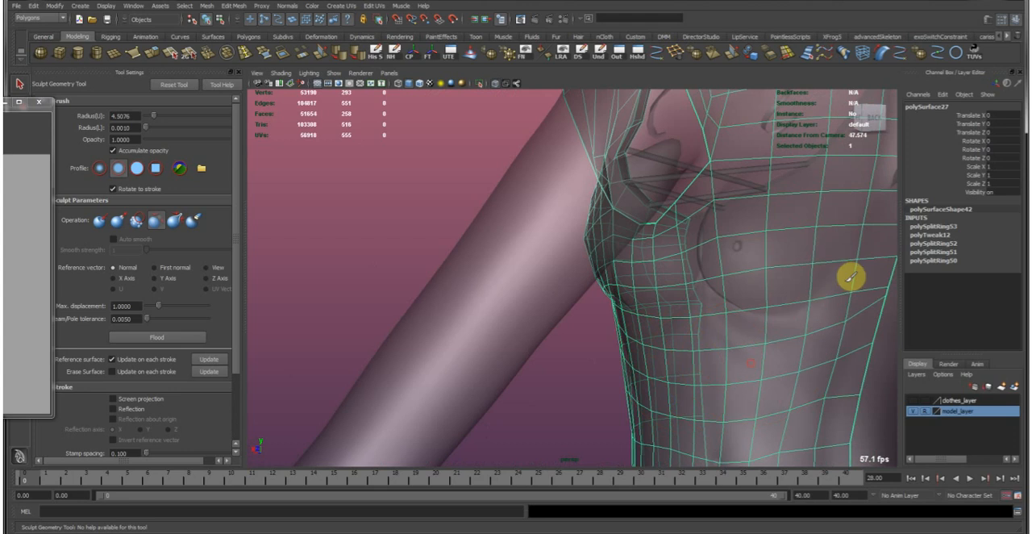
{"action": "right_click_drag", "start_coordinate": [823, 396], "coordinate": [712, 387], "text": "alt"}
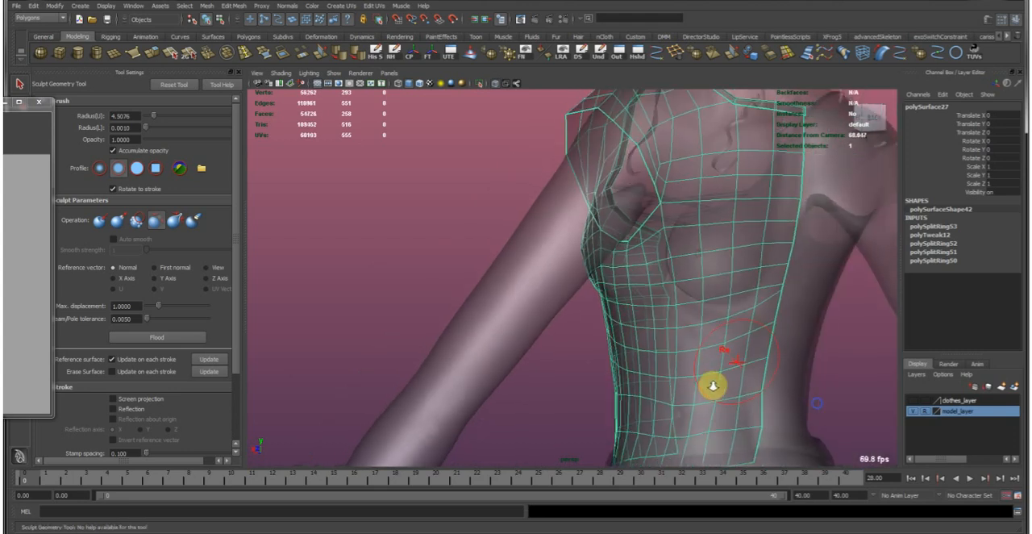
{"action": "left_click_drag", "start_coordinate": [591, 393], "coordinate": [718, 393], "text": "alt"}
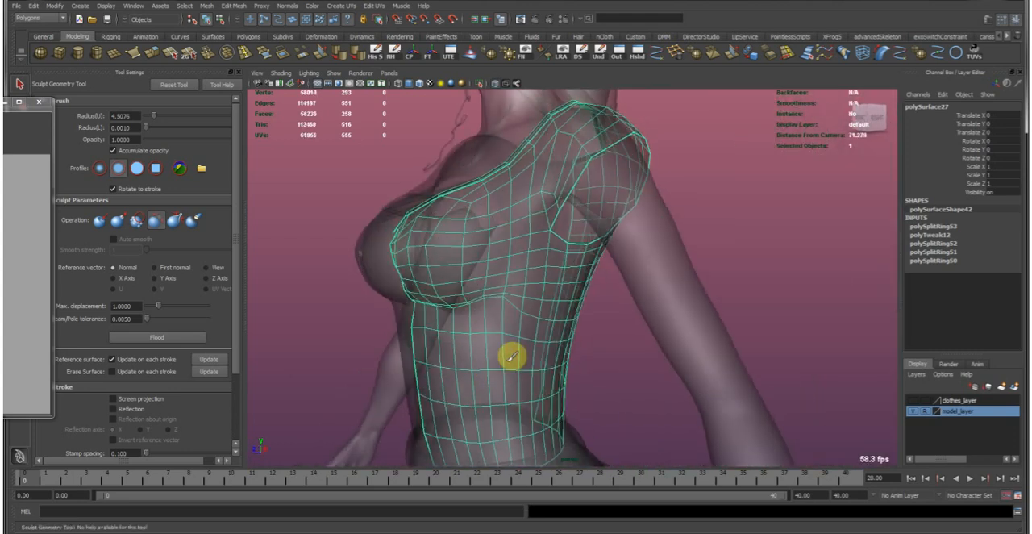
{"action": "left_click_drag", "start_coordinate": [431, 349], "coordinate": [501, 351], "text": "alt"}
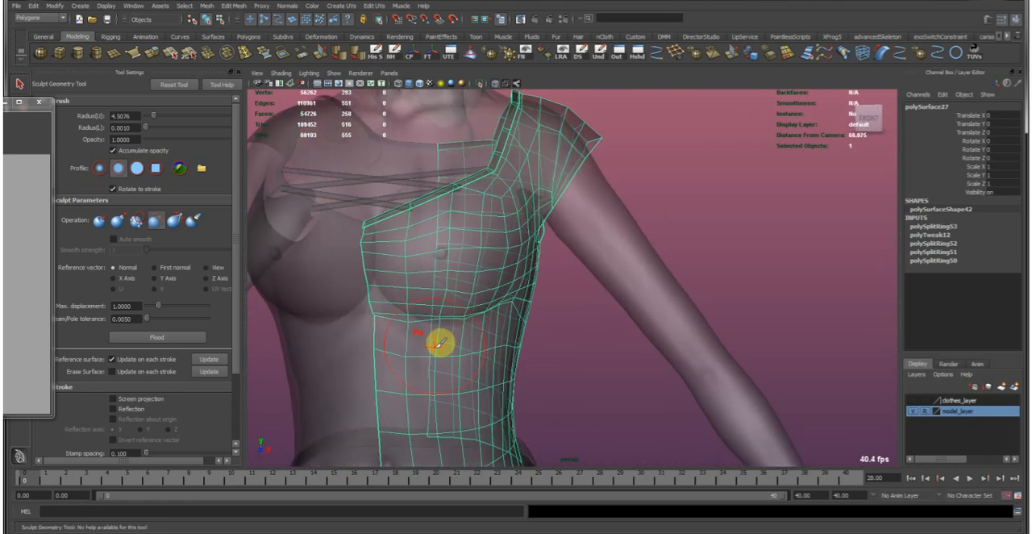
{"action": "left_click_drag", "start_coordinate": [378, 408], "coordinate": [586, 396], "text": "alt"}
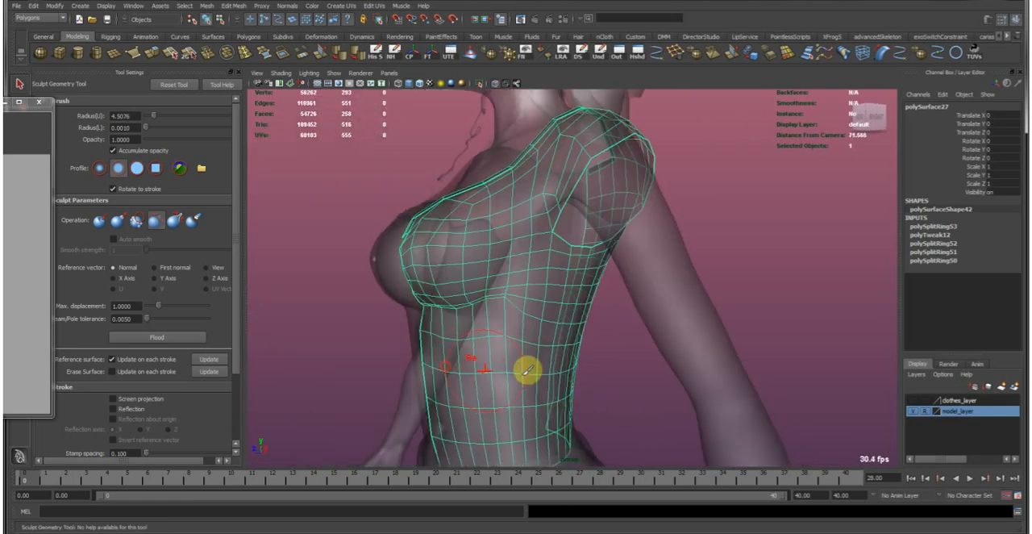
Turn off X-ray shading and show the shirt half with smooth mesh preview.
{"action": "key", "text": "w"}
{"action": "left_click", "coordinate": [618, 387]}
{"action": "left_click", "coordinate": [498, 85]}
{"action": "left_click", "coordinate": [536, 261]}
{"action": "key", "text": "3"}
{"action": "left_click", "coordinate": [634, 364]}
Examine the smoothed shirt from the front and sides, checking the bust and underbust crease.
{"action": "right_click_drag", "start_coordinate": [640, 363], "coordinate": [542, 307], "text": "alt"}
{"action": "left_click_drag", "start_coordinate": [542, 307], "coordinate": [610, 315], "text": "alt"}
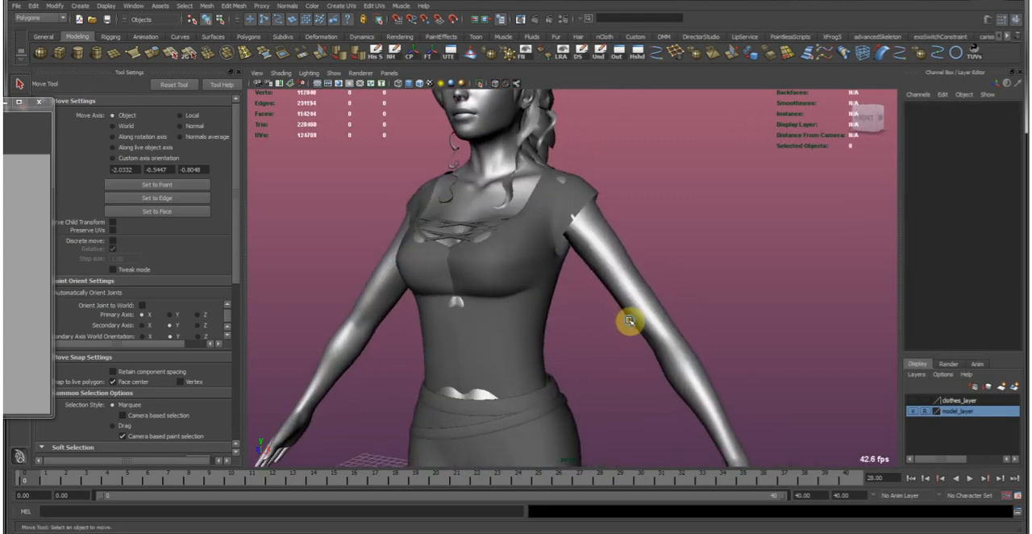
{"action": "right_click_drag", "start_coordinate": [610, 315], "coordinate": [502, 271], "text": "alt"}
{"action": "left_click_drag", "start_coordinate": [503, 272], "coordinate": [686, 337], "text": "alt"}
{"action": "right_click_drag", "start_coordinate": [686, 337], "coordinate": [640, 297], "text": "alt"}
{"action": "left_click_drag", "start_coordinate": [640, 297], "coordinate": [455, 277], "text": "alt"}
{"action": "right_click_drag", "start_coordinate": [456, 278], "coordinate": [650, 313], "text": "alt"}
{"action": "left_click", "coordinate": [650, 313]}
Reposition the inner edge of the underbust crease on the original shirt half.
{"action": "middle_click_drag", "start_coordinate": [650, 314], "coordinate": [590, 332], "text": "alt"}
{"action": "right_click_drag", "start_coordinate": [590, 332], "coordinate": [645, 339], "text": "alt"}
{"action": "right_click_drag", "start_coordinate": [557, 341], "coordinate": [483, 336]}
{"action": "left_click_drag", "start_coordinate": [464, 316], "coordinate": [476, 368]}
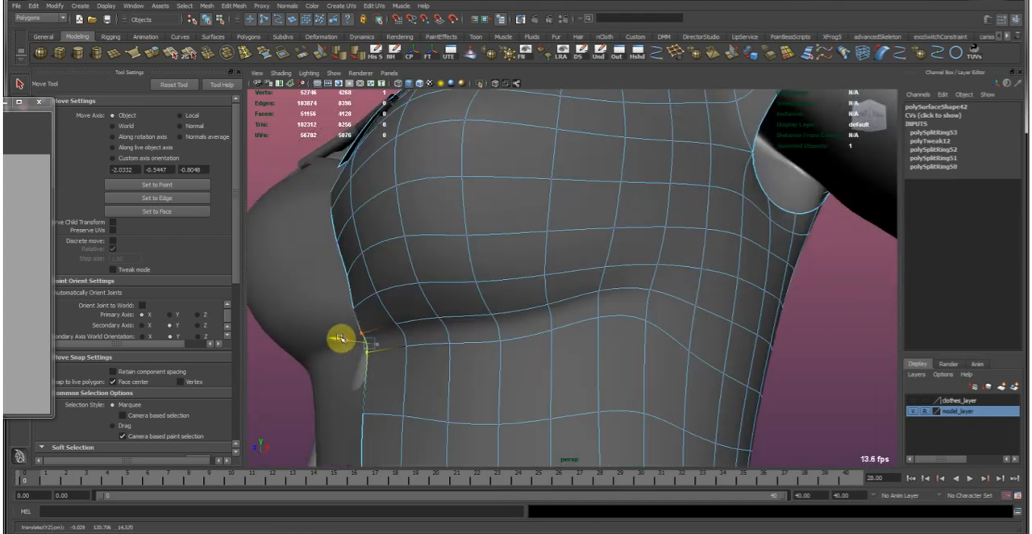
Replace the mirrored shirt half with a fresh duplicate of the reshaped original, setting its Scale X to -1.
{"action": "key", "text": "F8"}
{"action": "left_click", "coordinate": [312, 392]}
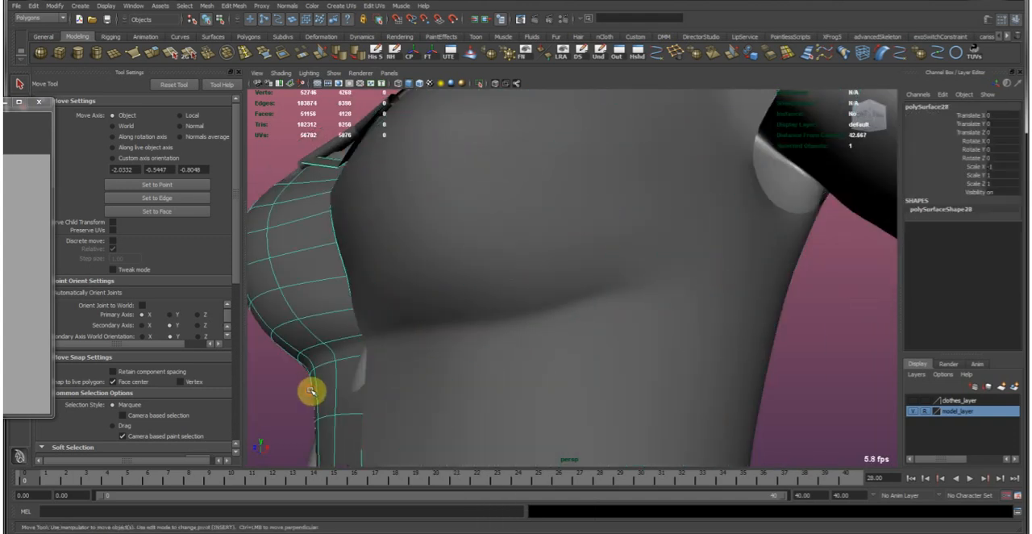
{"action": "left_click", "coordinate": [468, 336]}
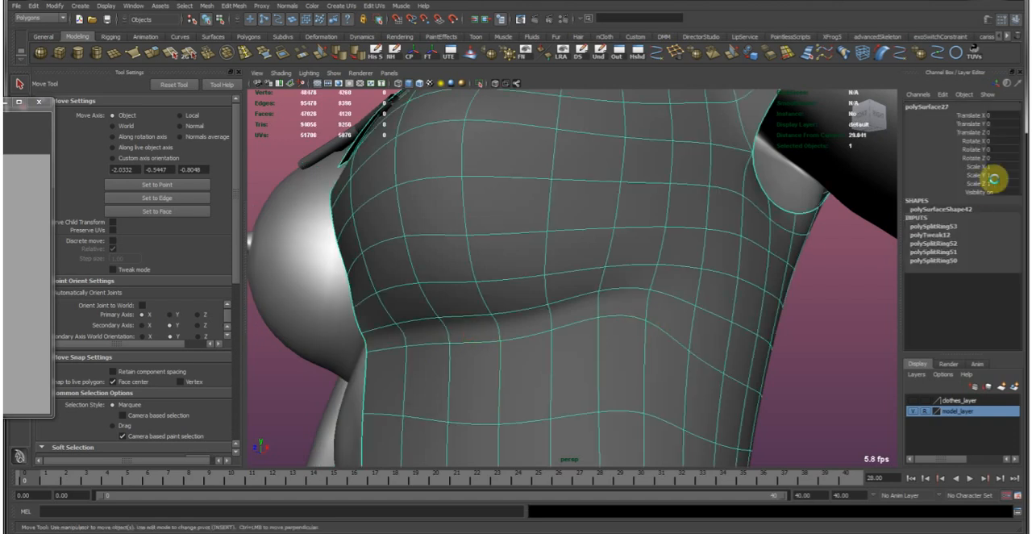
{"action": "key", "text": "Return"}
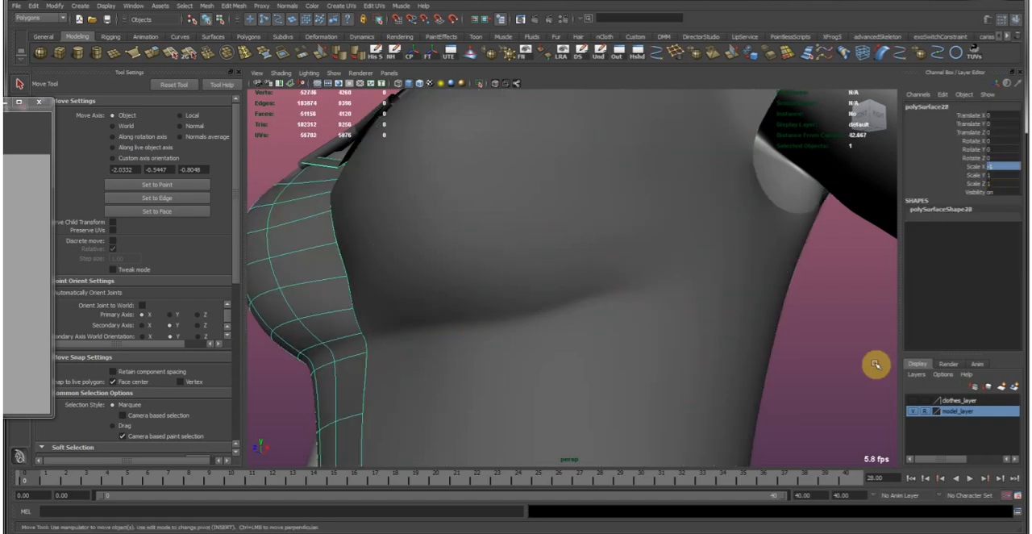
{"action": "left_click", "coordinate": [833, 390]}
Examine the full clothed character from all sides to check the silhouette of the mirrored shirt.
{"action": "right_click_drag", "start_coordinate": [832, 380], "coordinate": [592, 202], "text": "alt"}
{"action": "left_click_drag", "start_coordinate": [592, 203], "coordinate": [630, 235], "text": "alt"}
{"action": "left_click_drag", "start_coordinate": [684, 284], "coordinate": [619, 323], "text": "alt"}
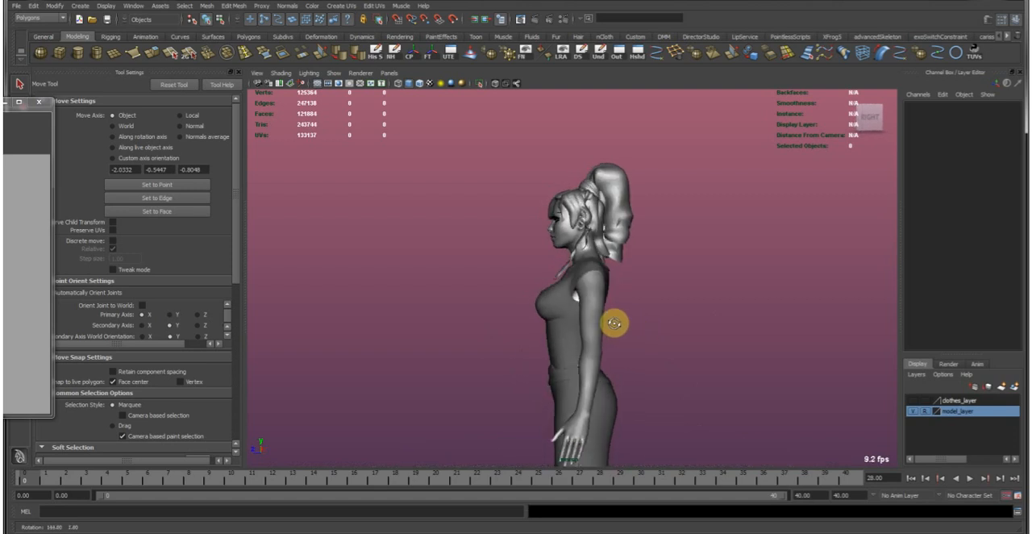
{"action": "right_click_drag", "start_coordinate": [595, 327], "coordinate": [546, 318], "text": "alt"}
{"action": "left_click_drag", "start_coordinate": [546, 317], "coordinate": [694, 306], "text": "alt"}
{"action": "right_click_drag", "start_coordinate": [693, 306], "coordinate": [781, 373], "text": "alt"}
{"action": "left_click_drag", "start_coordinate": [781, 372], "coordinate": [731, 408], "text": "alt"}
{"action": "right_click_drag", "start_coordinate": [730, 408], "coordinate": [557, 270], "text": "alt"}
{"action": "left_click_drag", "start_coordinate": [557, 270], "coordinate": [546, 281], "text": "alt"}
{"action": "middle_click_drag", "start_coordinate": [616, 337], "coordinate": [634, 314], "text": "alt"}
{"action": "right_click_drag", "start_coordinate": [634, 311], "coordinate": [592, 279], "text": "alt"}
{"action": "left_click_drag", "start_coordinate": [592, 279], "coordinate": [626, 297], "text": "alt"}
{"action": "right_click_drag", "start_coordinate": [554, 304], "coordinate": [671, 304], "text": "alt"}
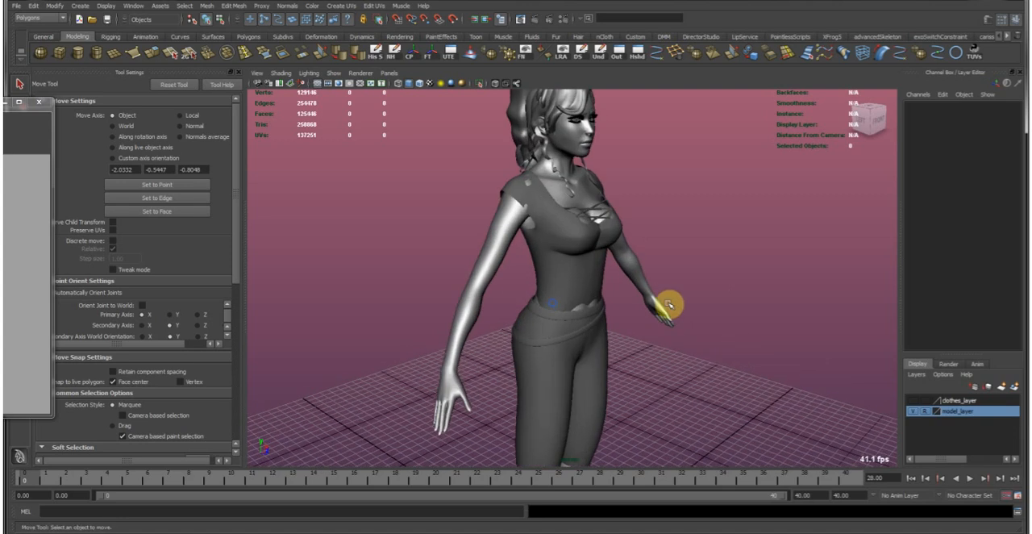
Examine the trousers and the two belts around the hips from different angles.
{"action": "middle_click_drag", "start_coordinate": [670, 304], "coordinate": [686, 384], "text": "alt"}
{"action": "left_click_drag", "start_coordinate": [579, 360], "coordinate": [492, 343], "text": "alt"}
{"action": "right_click_drag", "start_coordinate": [493, 343], "coordinate": [542, 359], "text": "alt"}
{"action": "middle_click_drag", "start_coordinate": [580, 406], "coordinate": [580, 271], "text": "alt"}
{"action": "left_click_drag", "start_coordinate": [581, 270], "coordinate": [627, 270], "text": "alt"}
{"action": "middle_click_drag", "start_coordinate": [627, 270], "coordinate": [625, 326], "text": "alt"}
{"action": "left_click_drag", "start_coordinate": [625, 325], "coordinate": [551, 336], "text": "alt"}
{"action": "right_click_drag", "start_coordinate": [551, 336], "coordinate": [734, 342], "text": "alt"}
{"action": "left_click_drag", "start_coordinate": [733, 343], "coordinate": [689, 271], "text": "alt"}
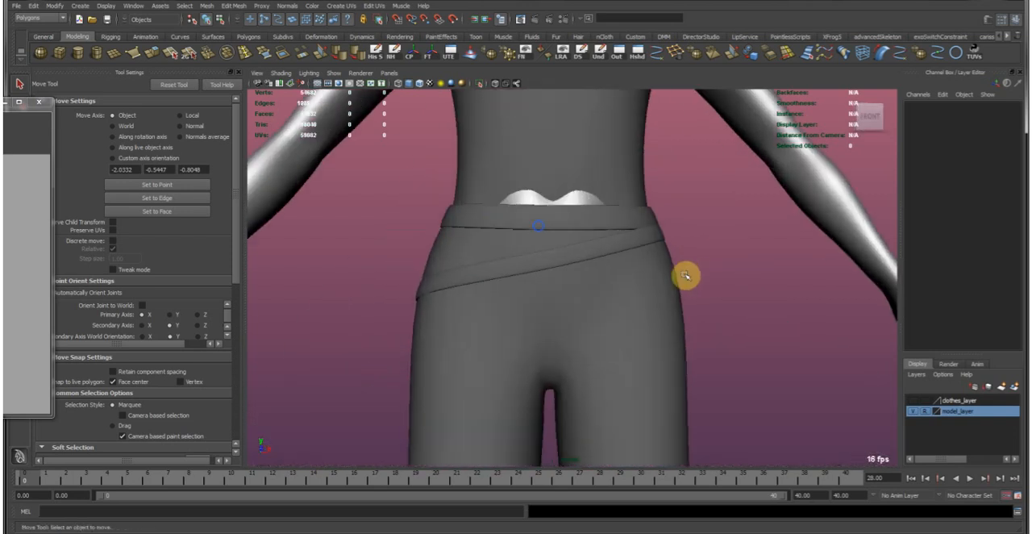
{"action": "right_click_drag", "start_coordinate": [688, 272], "coordinate": [639, 326], "text": "alt"}
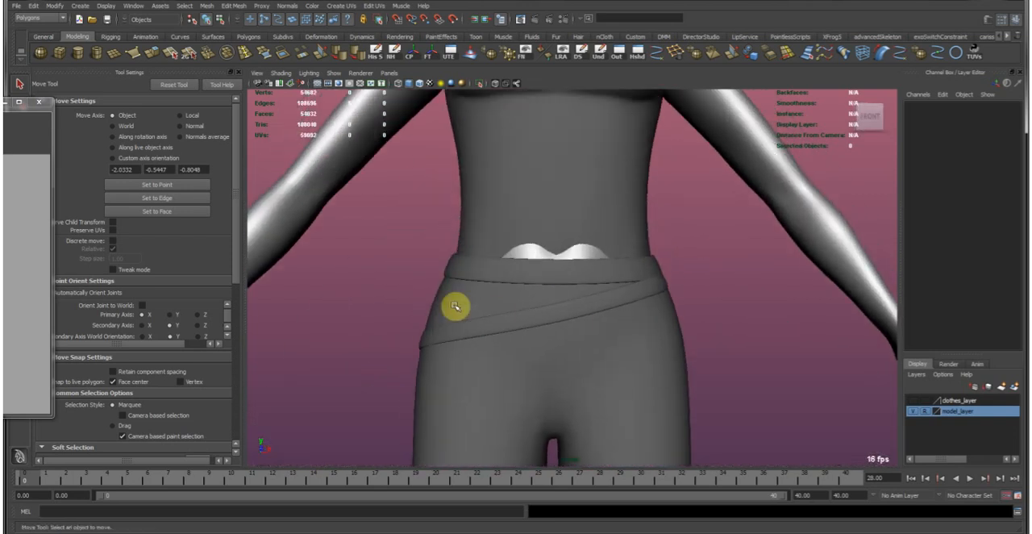
Slide the upper inner edge loop of the waist belt closer to the belt's top edge.
{"action": "right_click_drag", "start_coordinate": [500, 315], "coordinate": [581, 285], "text": "alt"}
{"action": "left_click_drag", "start_coordinate": [581, 286], "coordinate": [558, 295], "text": "alt"}
{"action": "left_click", "coordinate": [556, 295]}
{"action": "right_click_drag", "start_coordinate": [438, 274], "coordinate": [549, 310], "text": "alt"}
{"action": "mouse_move", "coordinate": [549, 310]}
{"action": "left_mouse_down", "text": "alt"}
{"action": "mouse_move", "coordinate": [505, 304]}
{"action": "mouse_move", "coordinate": [556, 300]}
{"action": "left_mouse_up", "text": "alt"}
{"action": "left_click", "coordinate": [550, 384], "text": "shift"}
{"action": "right_click_drag", "start_coordinate": [631, 343], "coordinate": [503, 299], "text": "alt"}
{"action": "left_click_drag", "start_coordinate": [435, 278], "coordinate": [527, 288], "text": "alt"}
{"action": "left_click", "coordinate": [342, 343]}
{"action": "right_click_drag", "start_coordinate": [438, 290], "coordinate": [500, 297], "text": "alt"}
{"action": "left_click", "coordinate": [502, 297]}
{"action": "left_click_drag", "start_coordinate": [543, 309], "coordinate": [506, 307], "text": "alt"}
{"action": "right_click_drag", "start_coordinate": [425, 283], "coordinate": [457, 290], "text": "alt"}
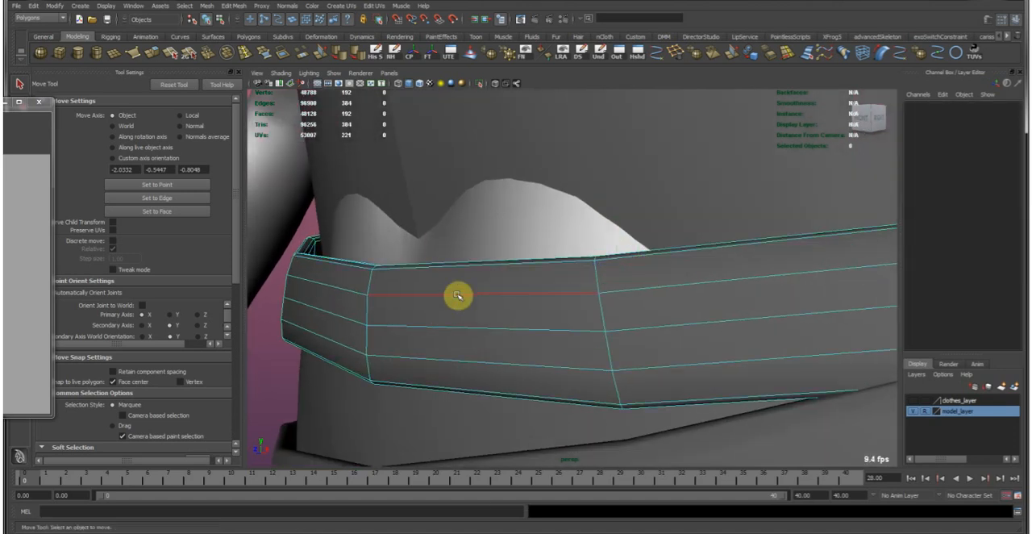
{"action": "double_click", "coordinate": [458, 296]}
{"action": "double_click", "coordinate": [442, 360], "text": "shift"}
{"action": "mouse_move", "coordinate": [581, 343]}
{"action": "left_mouse_down", "text": "alt"}
{"action": "mouse_move", "coordinate": [576, 323]}
{"action": "mouse_move", "coordinate": [572, 331]}
{"action": "left_mouse_up", "text": "alt"}
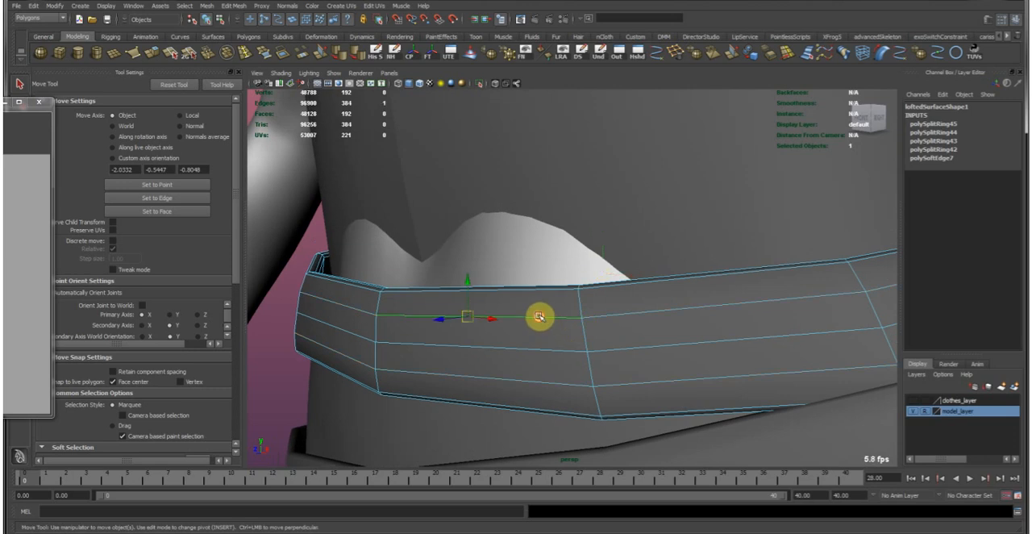
{"action": "double_click", "coordinate": [540, 316]}
{"action": "left_click", "coordinate": [801, 64]}
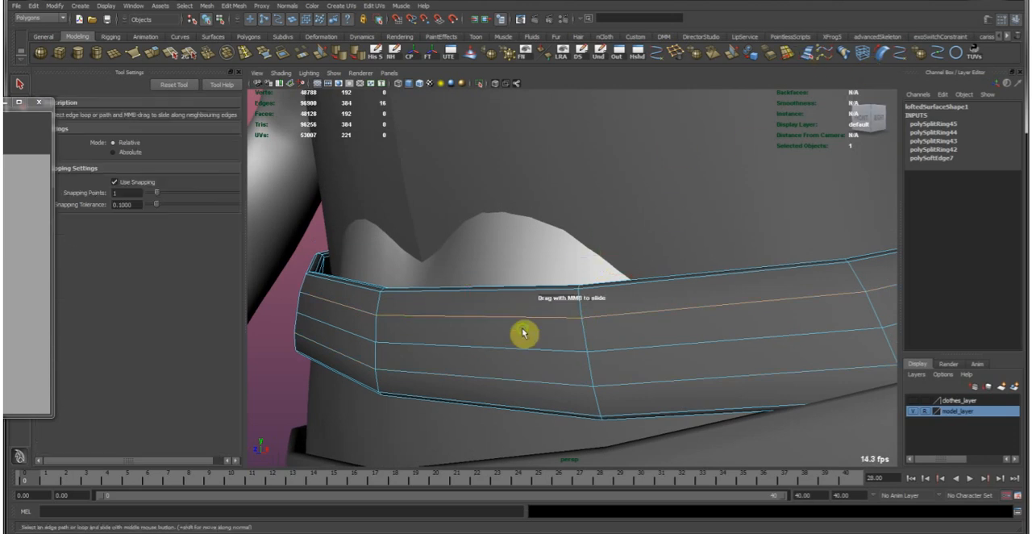
{"action": "middle_click_drag", "start_coordinate": [533, 331], "coordinate": [488, 379]}
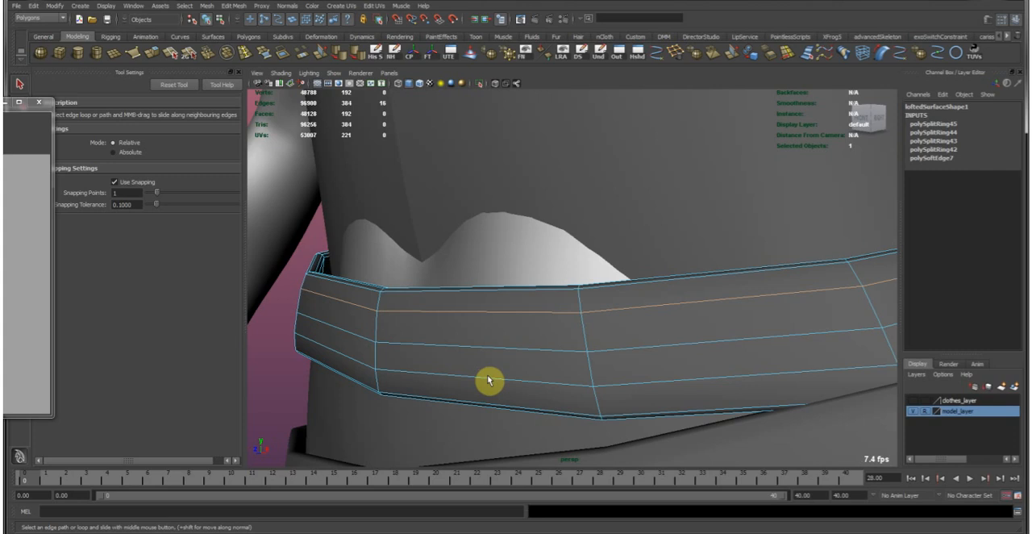
Slide the waist belt's lower inner edge loop closer to its bottom edge and keep both inner loops selected.
{"action": "left_click", "coordinate": [488, 379]}
{"action": "middle_click_drag", "start_coordinate": [545, 350], "coordinate": [511, 343]}
{"action": "key", "text": "w"}
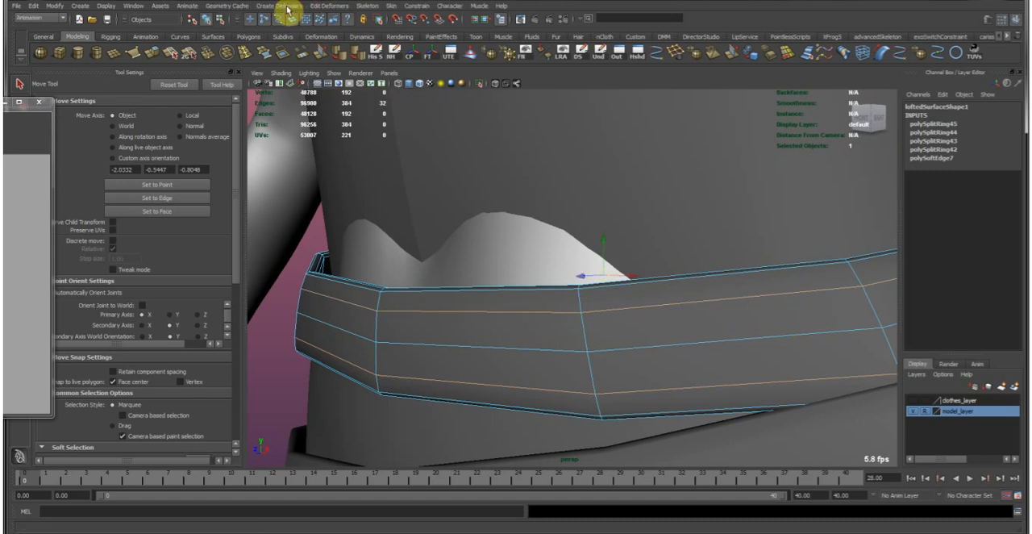
Bevel the waist belt's two selected edge loops with 2 segments and an offset of 0.25.
{"action": "left_click", "coordinate": [240, 6]}
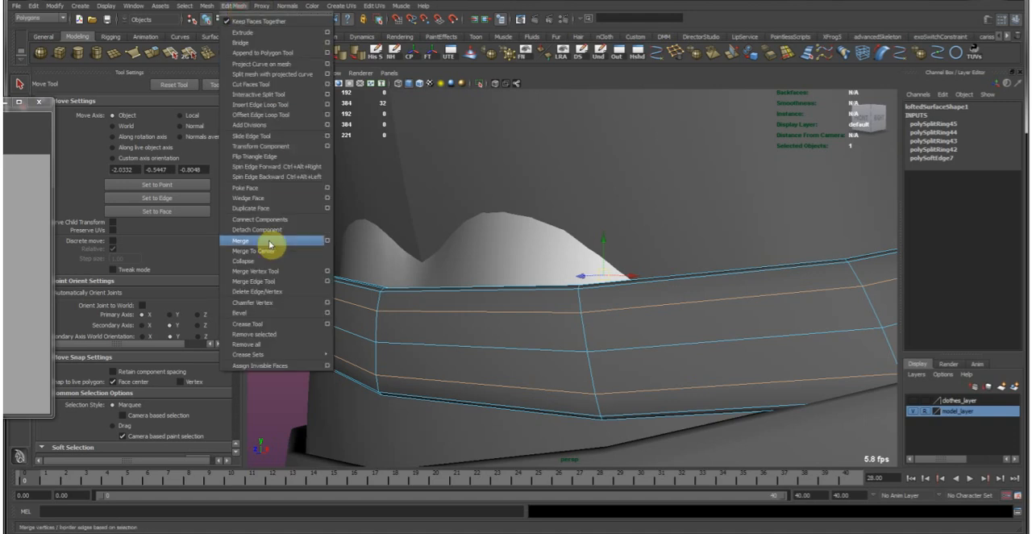
{"action": "left_click", "coordinate": [327, 316]}
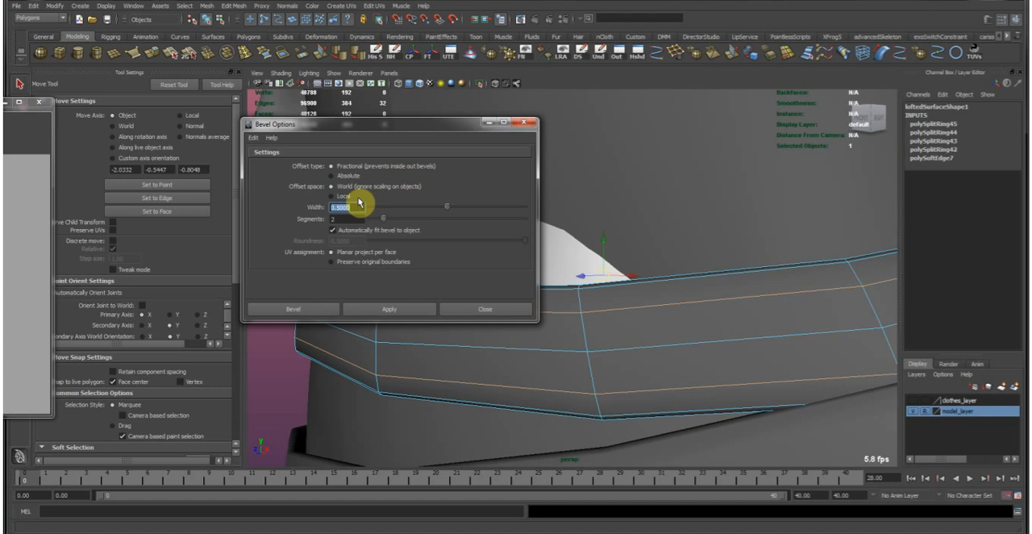
{"action": "left_click", "coordinate": [323, 307]}
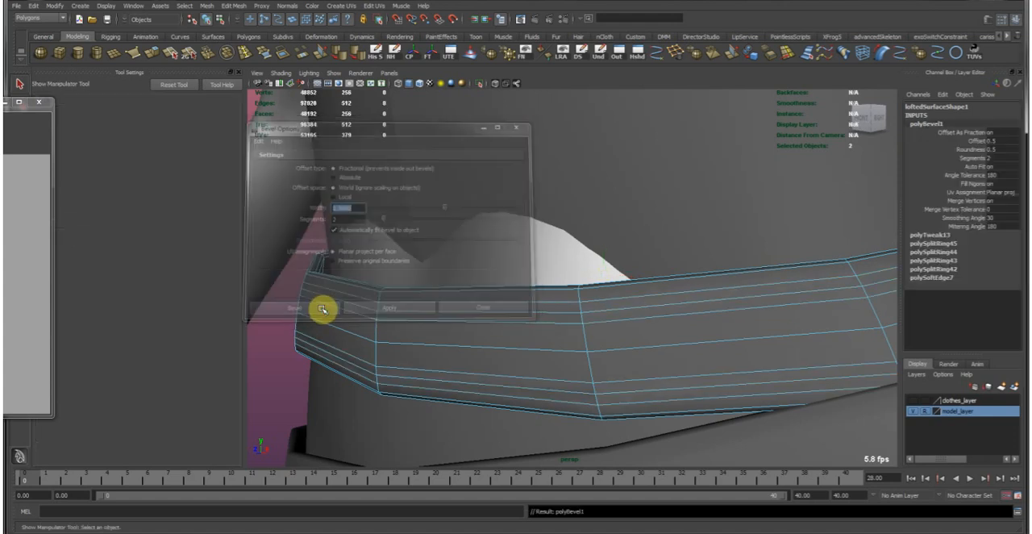
{"action": "left_click", "coordinate": [1003, 141]}
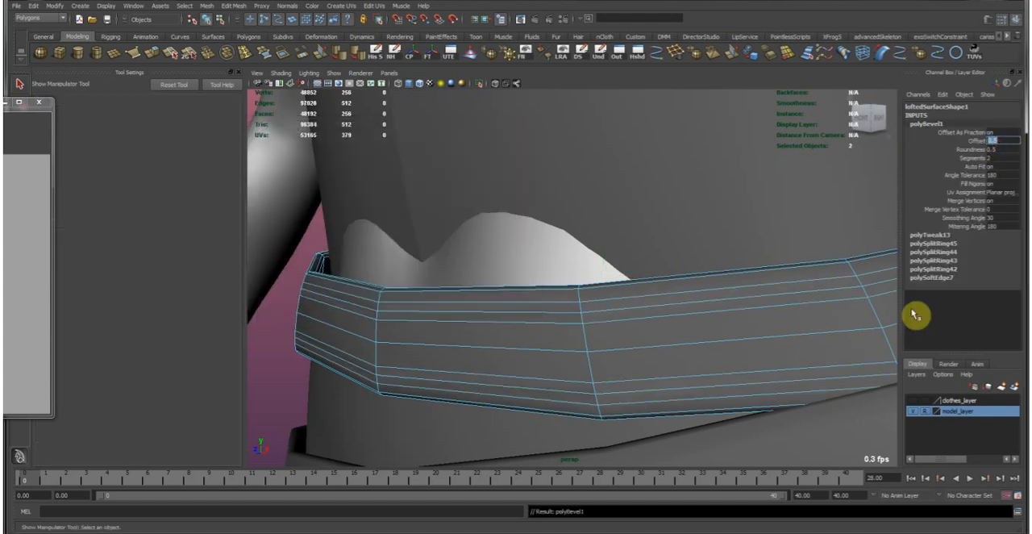
{"action": "type", "text": "0.3"}
{"action": "key", "text": "Return"}
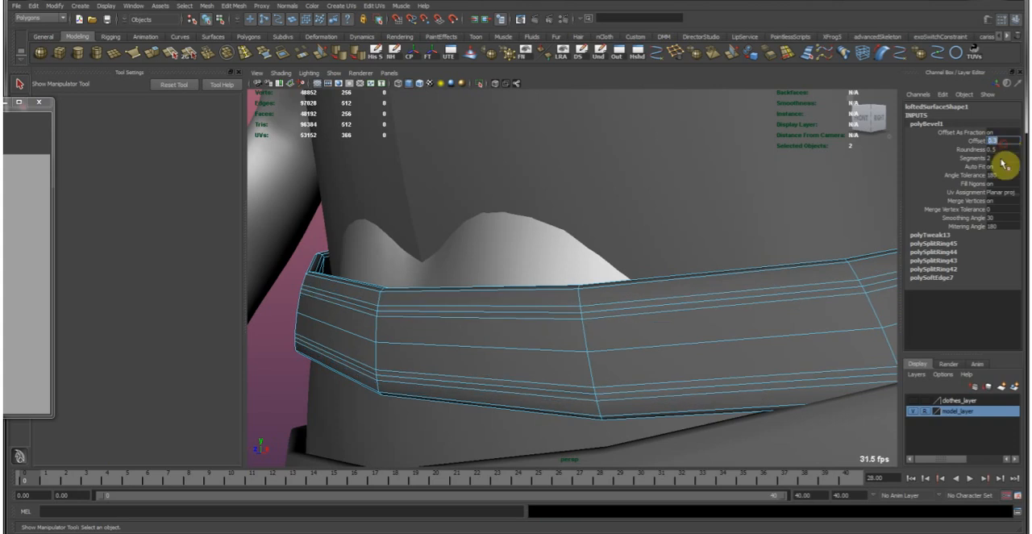
{"action": "key", "text": "Return"}
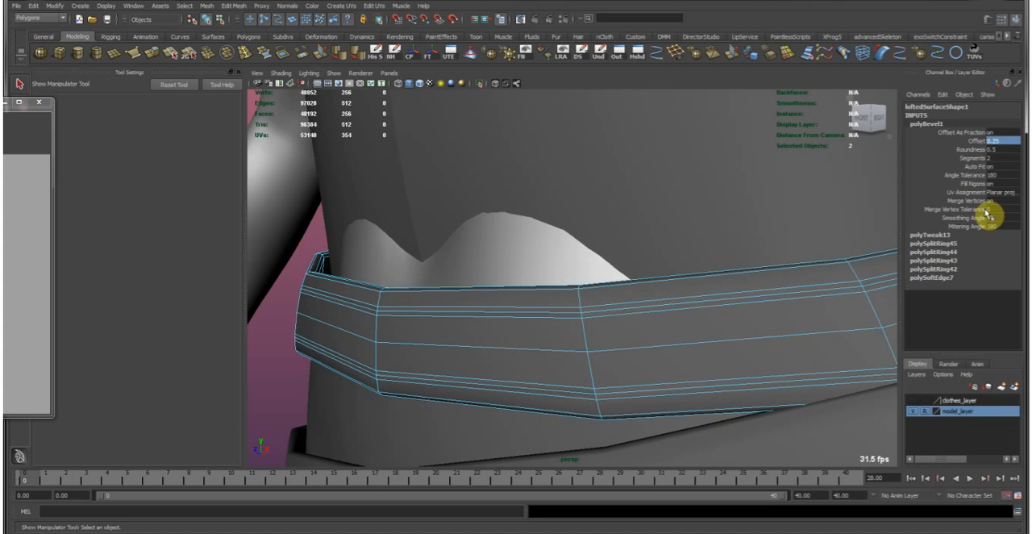
Select the middle loop of each bevel on the waist belt and move their vertices inward along the normals to form grooves.
{"action": "double_click", "coordinate": [473, 386]}
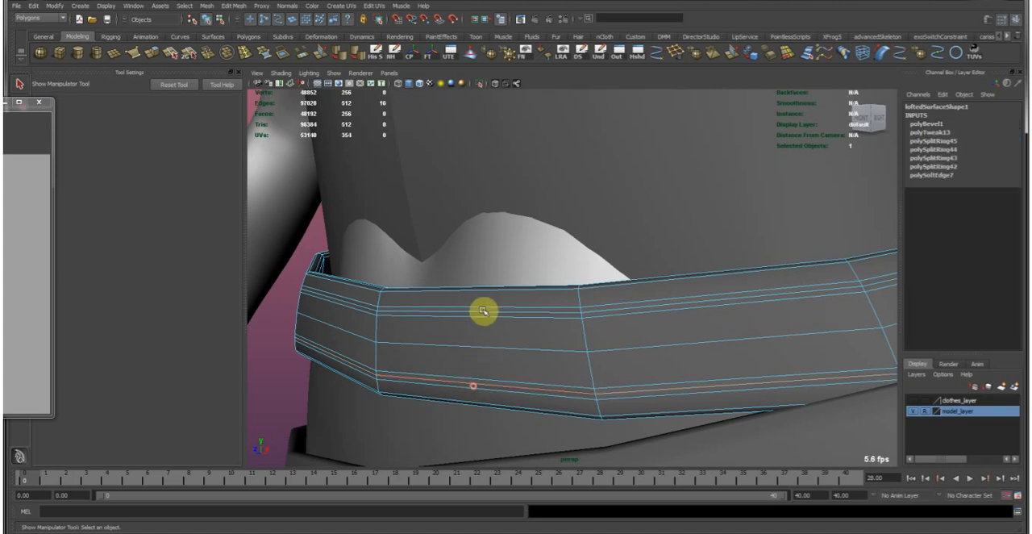
{"action": "double_click", "coordinate": [484, 314], "text": "shift"}
{"action": "right_click_drag", "start_coordinate": [489, 315], "coordinate": [651, 288], "text": "alt"}
{"action": "left_click_drag", "start_coordinate": [651, 286], "coordinate": [596, 285], "text": "alt"}
{"action": "middle_click_drag", "start_coordinate": [371, 336], "coordinate": [495, 323], "text": "alt"}
{"action": "right_click_drag", "start_coordinate": [495, 323], "coordinate": [556, 297], "text": "alt"}
{"action": "left_click_drag", "start_coordinate": [556, 297], "coordinate": [513, 293], "text": "alt"}
{"action": "right_click_drag", "start_coordinate": [463, 269], "coordinate": [436, 270], "text": "ctrl"}
{"action": "key", "text": "w"}
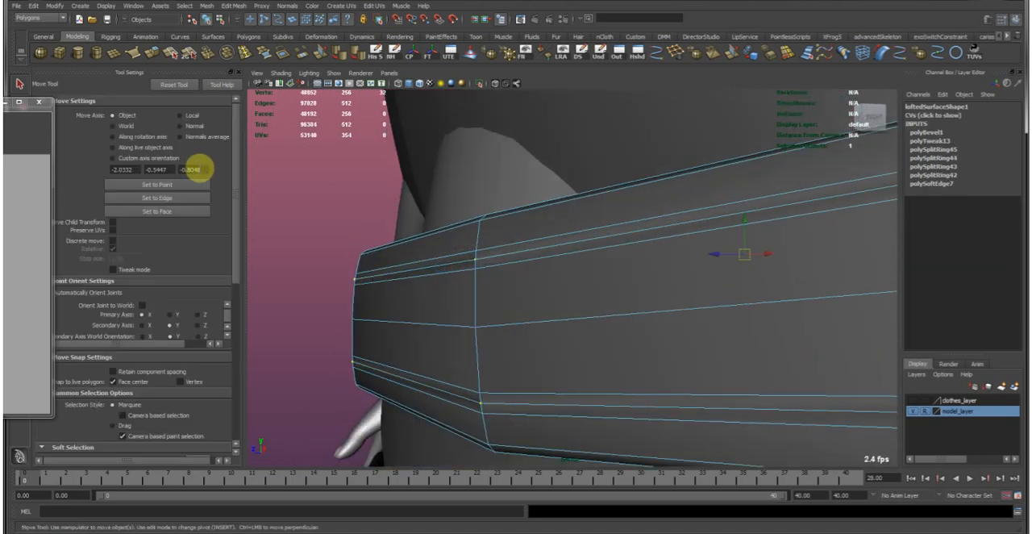
{"action": "left_click", "coordinate": [187, 128]}
{"action": "middle_click_drag", "start_coordinate": [435, 287], "coordinate": [435, 288]}
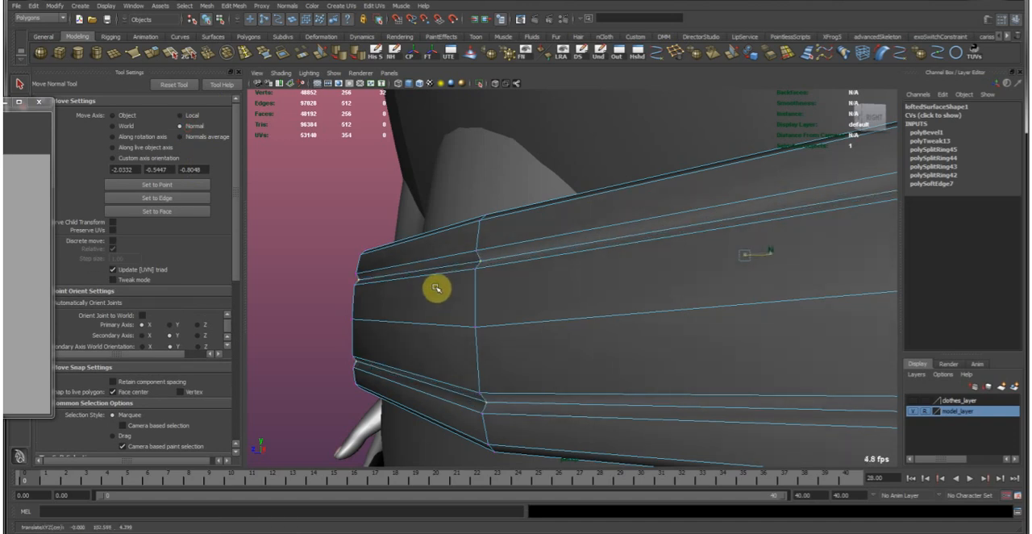
{"action": "right_click_drag", "start_coordinate": [414, 288], "coordinate": [449, 253]}
Preview the waist belt smoothed, inspect its grooves up close, and return it to the unsmoothed display.
{"action": "key", "text": "3"}
{"action": "left_click", "coordinate": [316, 213]}
{"action": "left_click_drag", "start_coordinate": [662, 314], "coordinate": [583, 250], "text": "alt"}
{"action": "left_click_drag", "start_coordinate": [646, 246], "coordinate": [554, 277], "text": "alt"}
{"action": "mouse_move", "coordinate": [479, 303]}
{"action": "left_mouse_down", "text": "alt"}
{"action": "mouse_move", "coordinate": [564, 265]}
{"action": "mouse_move", "coordinate": [513, 266]}
{"action": "mouse_move", "coordinate": [599, 295]}
{"action": "mouse_move", "coordinate": [561, 288]}
{"action": "mouse_move", "coordinate": [461, 309]}
{"action": "left_mouse_up", "text": "alt"}
{"action": "left_click", "coordinate": [482, 306]}
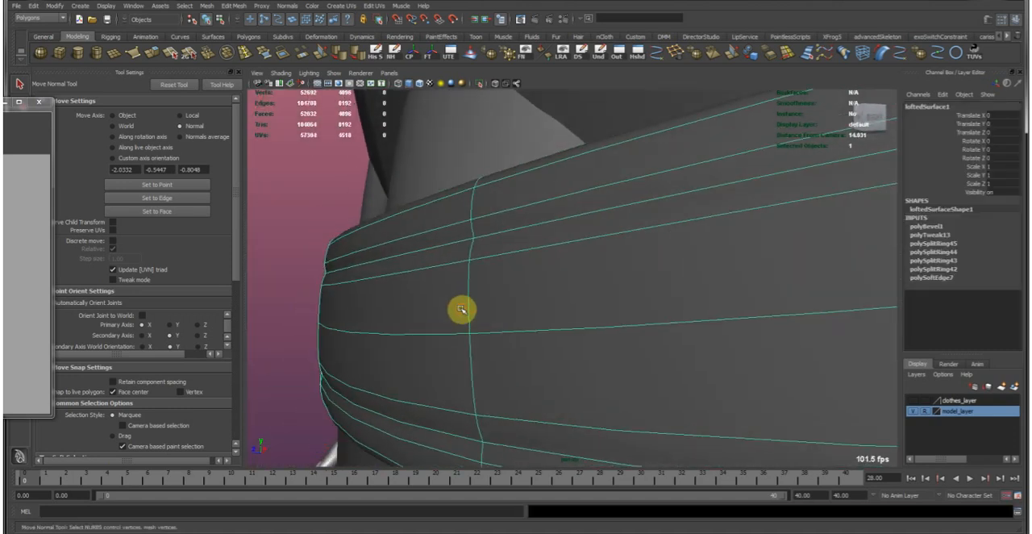
{"action": "key", "text": "1"}
{"action": "left_click", "coordinate": [353, 198]}
{"action": "scroll", "coordinate": [486, 263], "scroll_direction": "down", "scroll_amount": 5}
{"action": "left_click_drag", "start_coordinate": [486, 262], "coordinate": [517, 300], "text": "alt"}
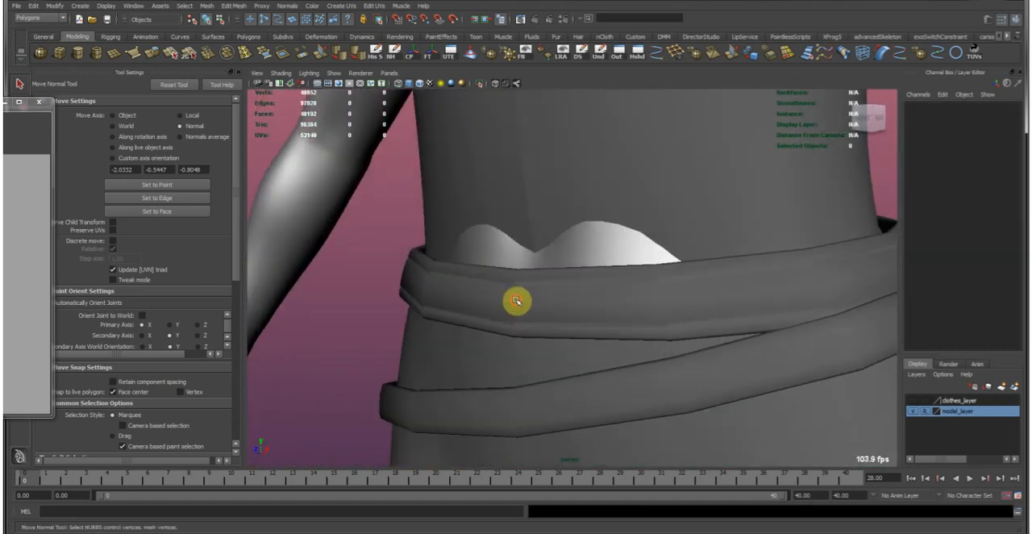
Delete the waist belt's construction history.
{"action": "left_click", "coordinate": [516, 301]}
{"action": "left_click", "coordinate": [371, 51]}
{"action": "left_click", "coordinate": [353, 255]}
Slide the upper inner edge loop of the diagonal hip belt closer to that belt's top edge.
{"action": "left_click_drag", "start_coordinate": [661, 359], "coordinate": [640, 302], "text": "alt"}
{"action": "left_click", "coordinate": [583, 339]}
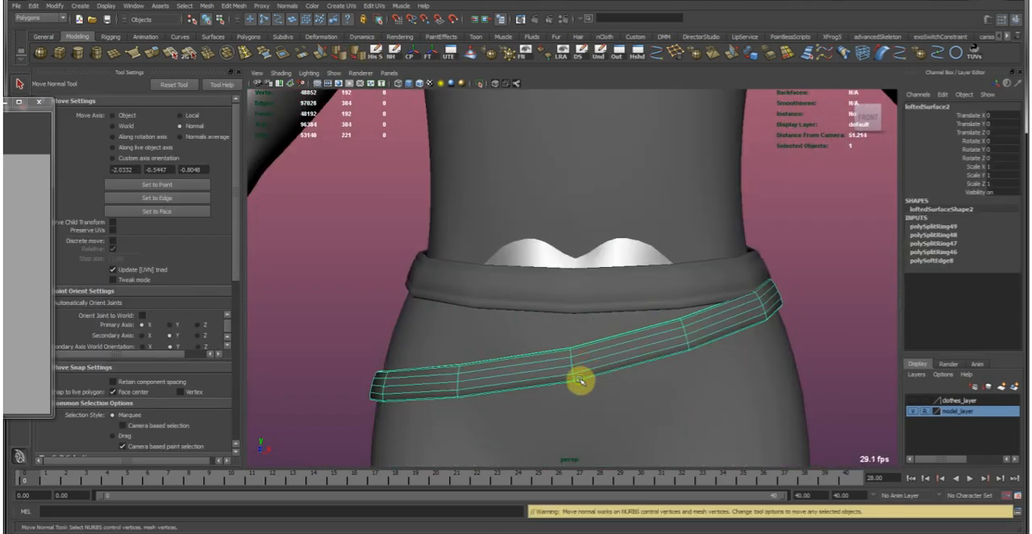
{"action": "left_click_drag", "start_coordinate": [581, 379], "coordinate": [567, 304], "text": "alt"}
{"action": "right_click_drag", "start_coordinate": [567, 304], "coordinate": [706, 317], "text": "alt"}
{"action": "left_click_drag", "start_coordinate": [705, 318], "coordinate": [583, 263], "text": "alt"}
{"action": "key", "text": "F10"}
{"action": "double_click", "coordinate": [571, 333]}
{"action": "right_click_drag", "start_coordinate": [583, 263], "coordinate": [645, 250], "text": "alt"}
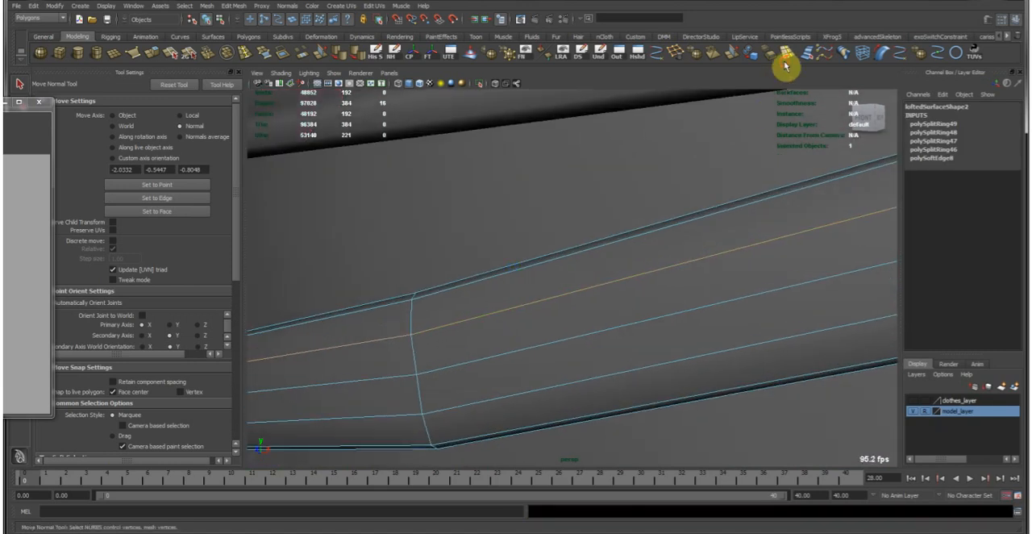
{"action": "left_click_drag", "start_coordinate": [708, 230], "coordinate": [613, 276], "text": "alt"}
{"action": "left_click_drag", "start_coordinate": [561, 254], "coordinate": [597, 312], "text": "alt"}
{"action": "middle_click_drag", "start_coordinate": [586, 308], "coordinate": [613, 308]}
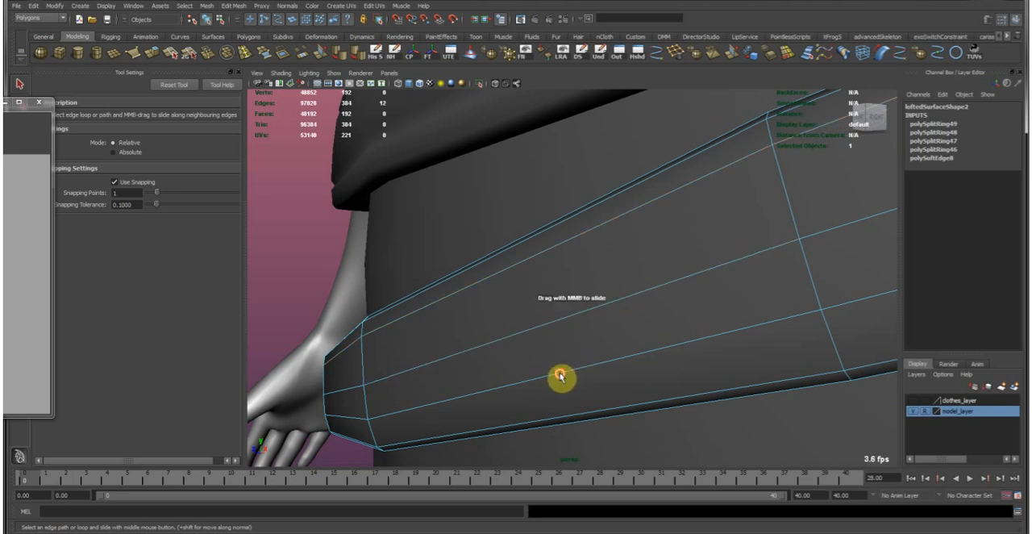
Slide the hip belt's lower inner edge loop toward its bottom edge, and bevel both inner loops with an offset of 0.3.
{"action": "middle_click_drag", "start_coordinate": [557, 365], "coordinate": [582, 371]}
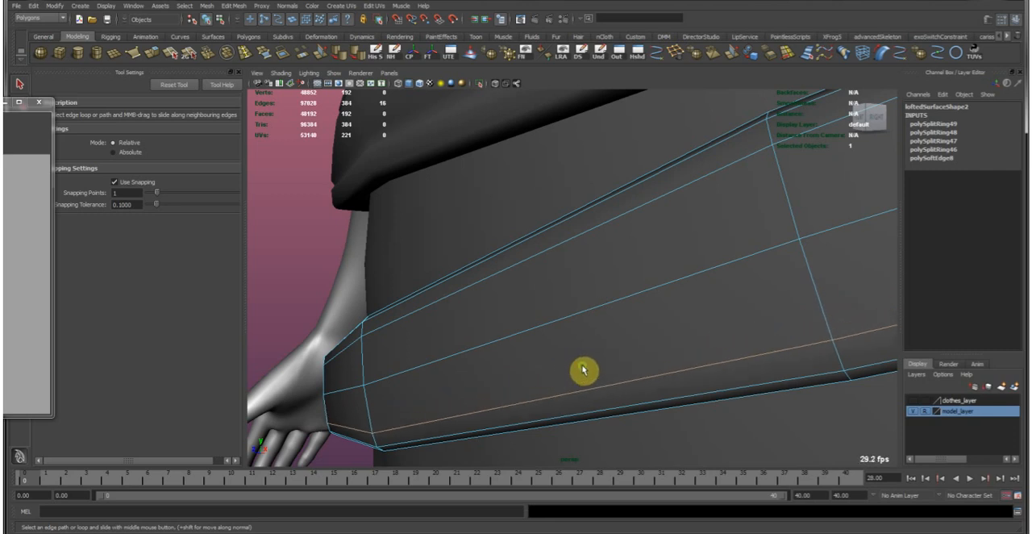
{"action": "key", "text": "w"}
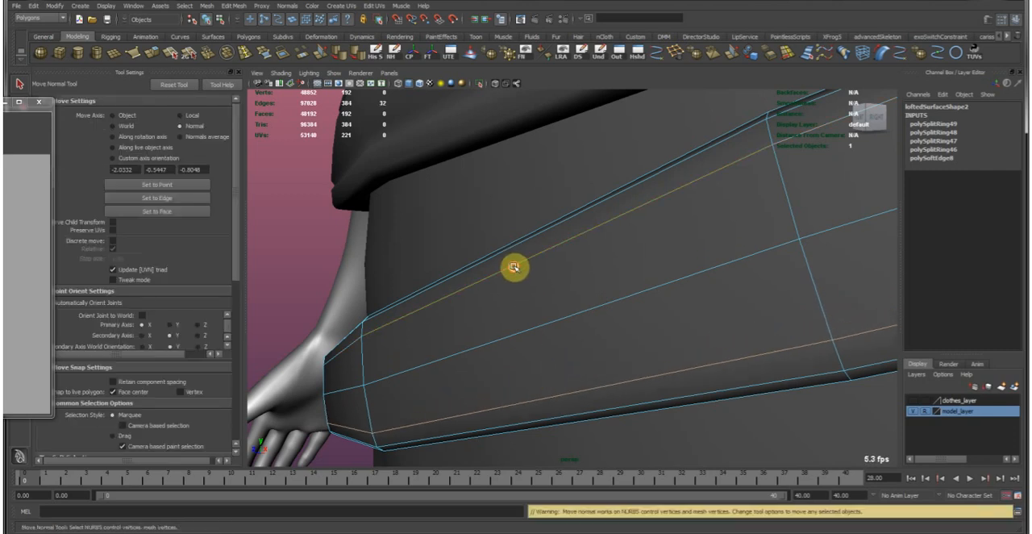
{"action": "left_click", "coordinate": [238, 7]}
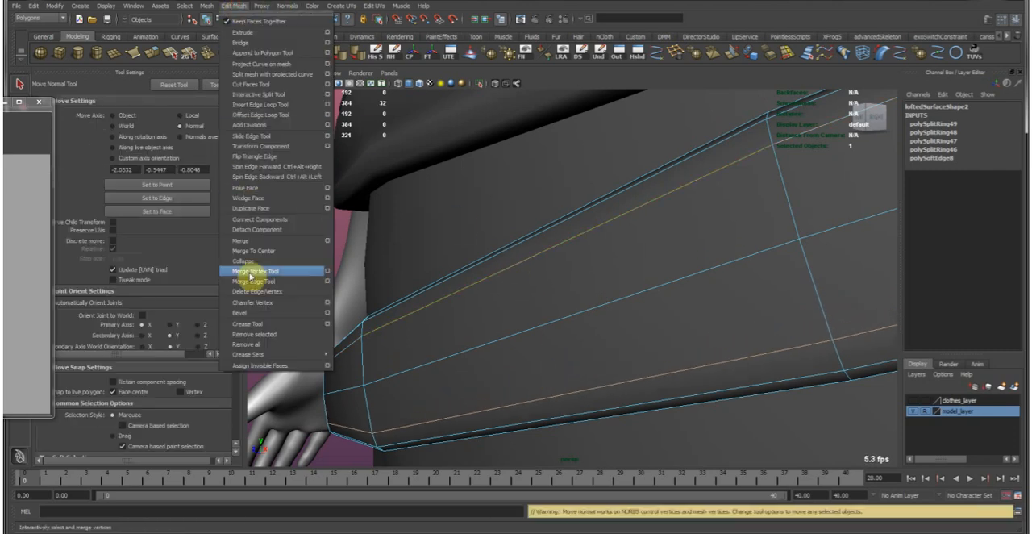
{"action": "left_click", "coordinate": [269, 320]}
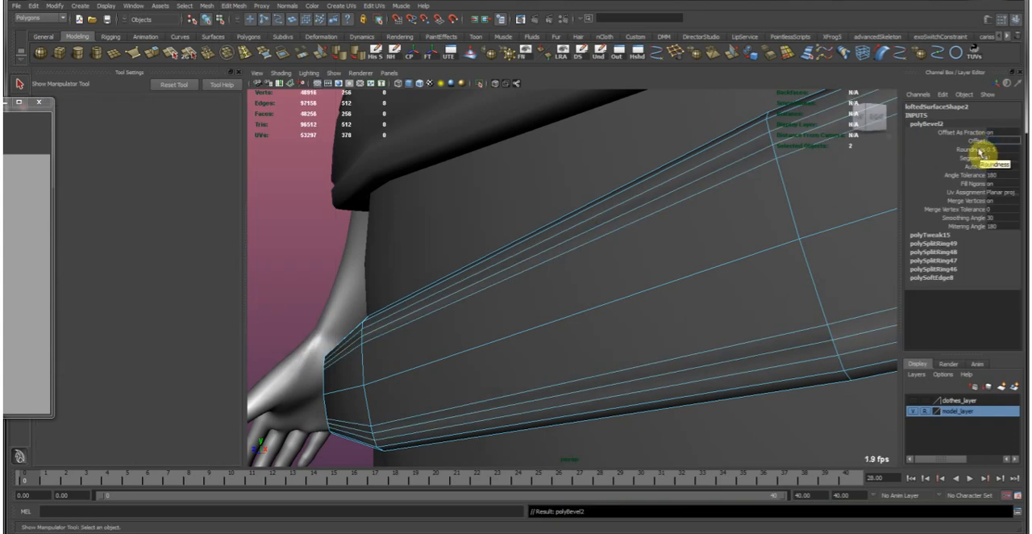
{"action": "type", "text": "0.3"}
{"action": "key", "text": "Return"}
Select the middle loop of each bevel on the hip belt and move their vertices inward along the normals to form grooves.
{"action": "right_click_drag", "start_coordinate": [695, 272], "coordinate": [456, 256], "text": "alt"}
{"action": "left_click_drag", "start_coordinate": [456, 256], "coordinate": [504, 257], "text": "alt"}
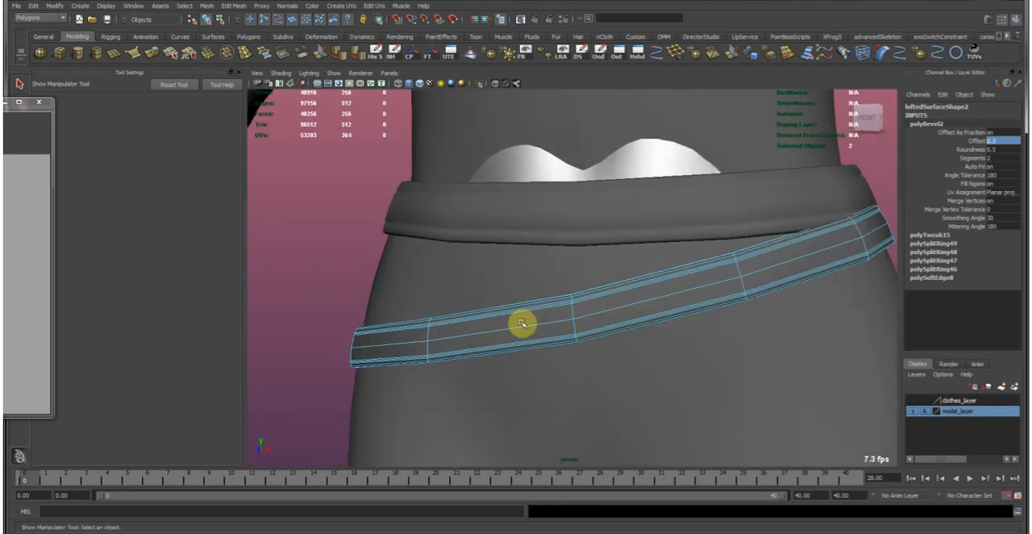
{"action": "right_click_drag", "start_coordinate": [538, 327], "coordinate": [597, 337], "text": "alt"}
{"action": "left_click_drag", "start_coordinate": [597, 336], "coordinate": [453, 368], "text": "alt"}
{"action": "left_click_drag", "start_coordinate": [514, 358], "coordinate": [629, 284], "text": "alt"}
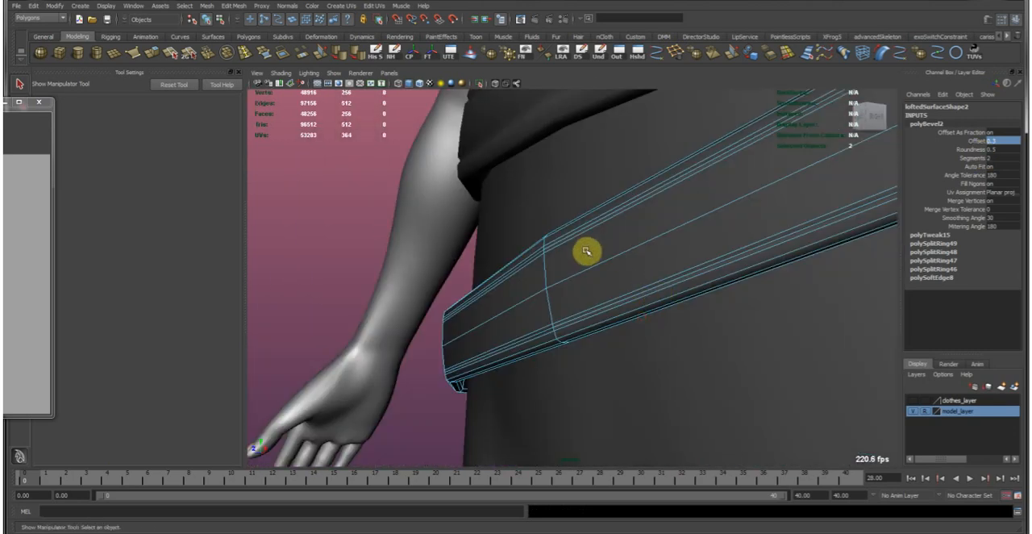
{"action": "middle_click_drag", "start_coordinate": [551, 275], "coordinate": [560, 298], "text": "alt"}
{"action": "left_click_drag", "start_coordinate": [559, 298], "coordinate": [529, 331], "text": "alt"}
{"action": "left_click_drag", "start_coordinate": [598, 292], "coordinate": [635, 279], "text": "alt"}
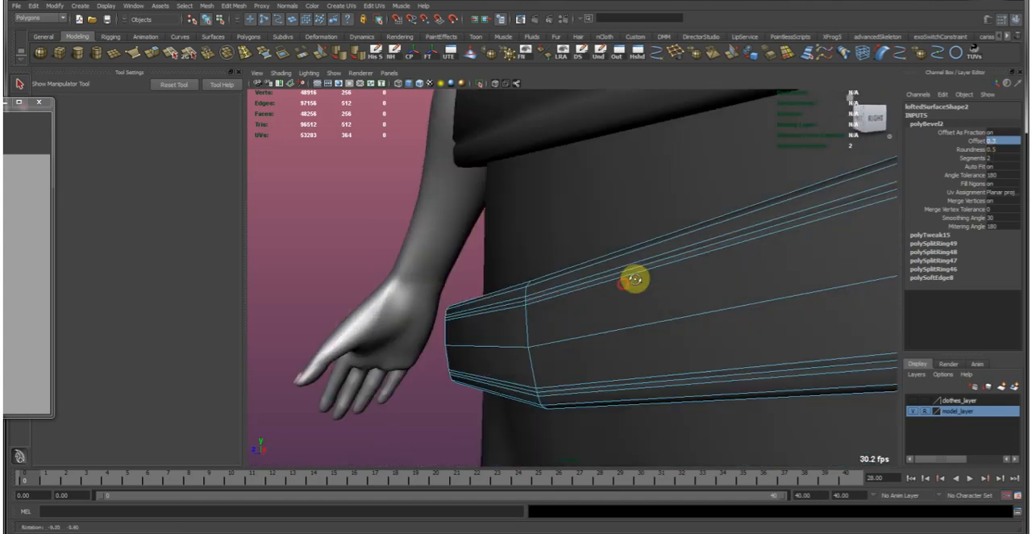
{"action": "double_click", "coordinate": [515, 303]}
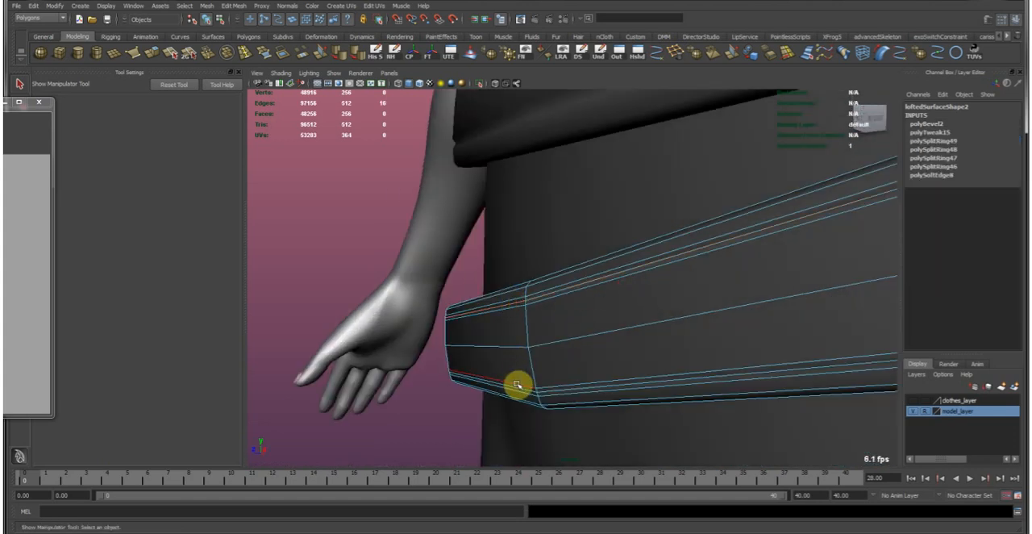
{"action": "left_click_drag", "start_coordinate": [458, 336], "coordinate": [496, 345], "text": "alt"}
{"action": "right_click_drag", "start_coordinate": [494, 296], "coordinate": [443, 293], "text": "shift"}
{"action": "key", "text": "w"}
{"action": "right_click_drag", "start_coordinate": [367, 277], "coordinate": [401, 309], "text": "alt"}
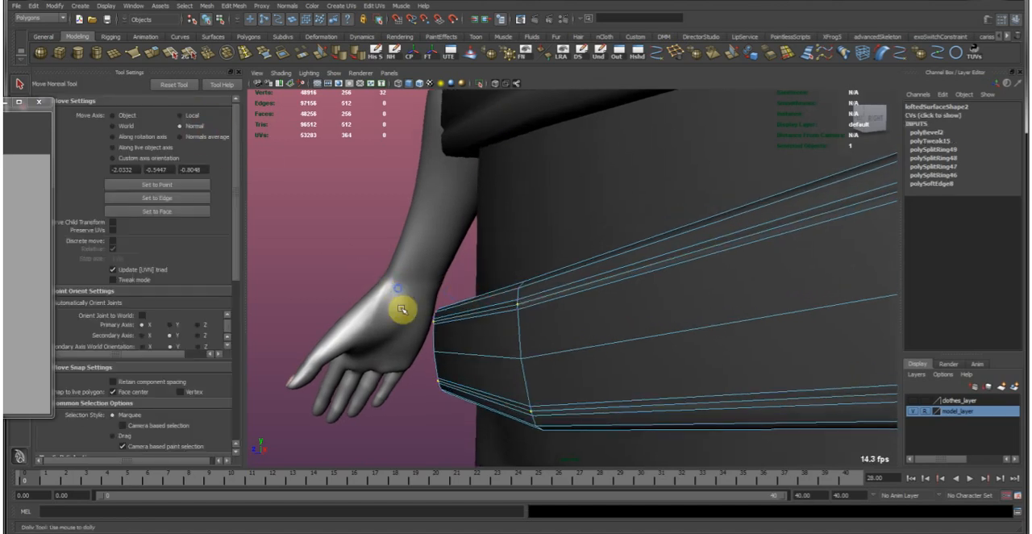
{"action": "middle_click_drag", "start_coordinate": [402, 309], "coordinate": [404, 309]}
{"action": "right_click_drag", "start_coordinate": [446, 344], "coordinate": [475, 315]}
Soften the hip belt's edges and preview the belt smoothed from the front.
{"action": "left_click", "coordinate": [473, 319]}
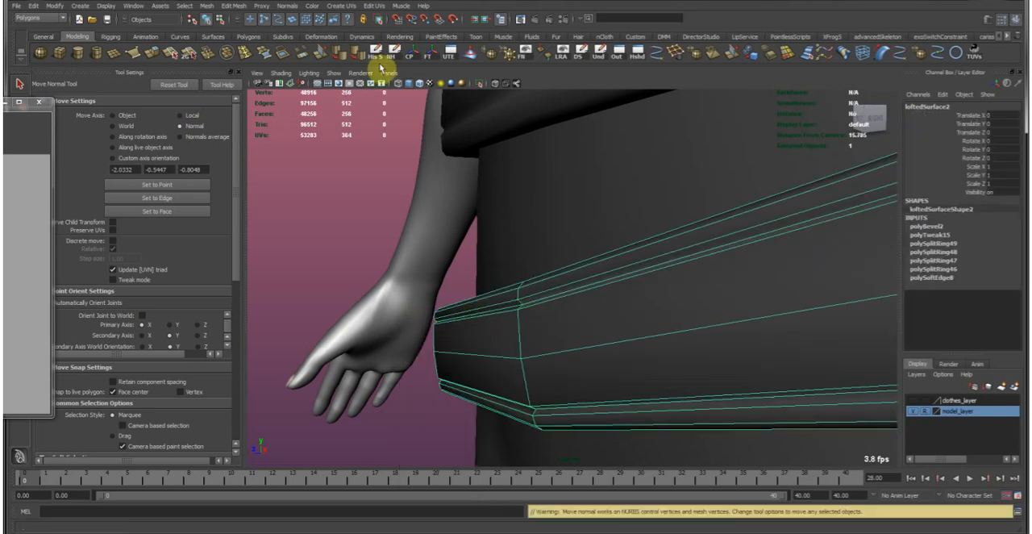
{"action": "left_click", "coordinate": [347, 52]}
{"action": "left_click", "coordinate": [458, 377]}
{"action": "left_click", "coordinate": [465, 287]}
{"action": "key", "text": "w"}
{"action": "left_click_drag", "start_coordinate": [466, 286], "coordinate": [742, 252], "text": "alt"}
{"action": "middle_click_drag", "start_coordinate": [742, 252], "coordinate": [763, 323], "text": "alt"}
{"action": "right_click_drag", "start_coordinate": [763, 322], "coordinate": [783, 250], "text": "alt"}
{"action": "left_click", "coordinate": [717, 238]}
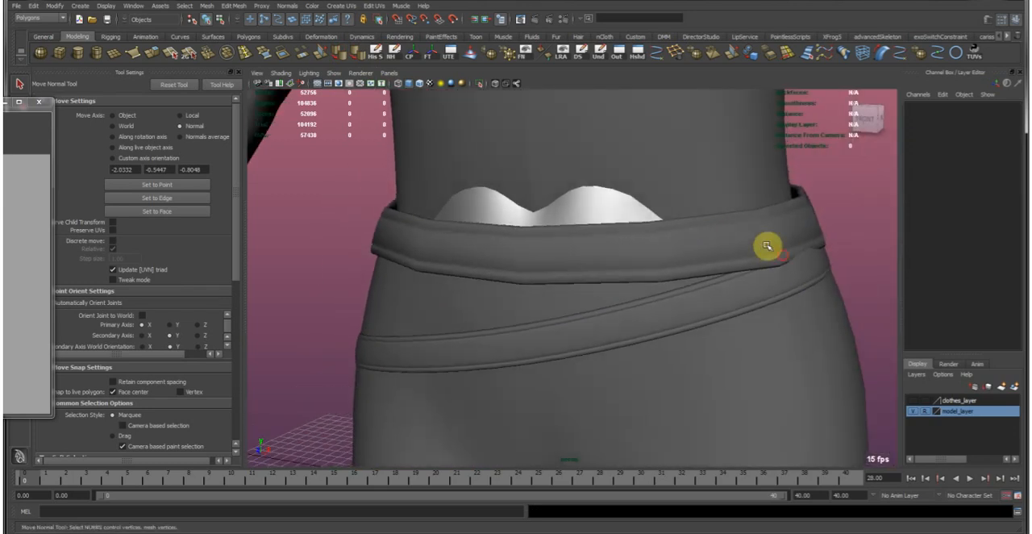
Preview the waist belt smoothed, examine its grooves up close at the side, and return it to the unsmoothed display.
{"action": "key", "text": "3"}
{"action": "left_click", "coordinate": [851, 176]}
{"action": "right_click_drag", "start_coordinate": [852, 175], "coordinate": [604, 256], "text": "alt"}
{"action": "left_click", "coordinate": [604, 256]}
{"action": "right_click_drag", "start_coordinate": [431, 295], "coordinate": [571, 303], "text": "alt"}
{"action": "left_click_drag", "start_coordinate": [571, 296], "coordinate": [489, 272], "text": "alt"}
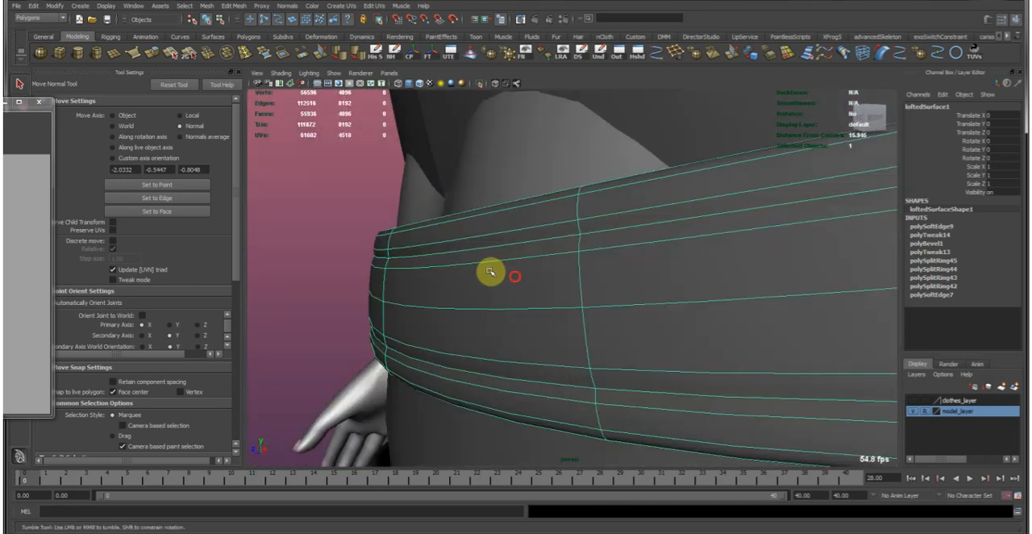
{"action": "key", "text": "1"}
{"action": "right_click_drag", "start_coordinate": [392, 258], "coordinate": [413, 244]}
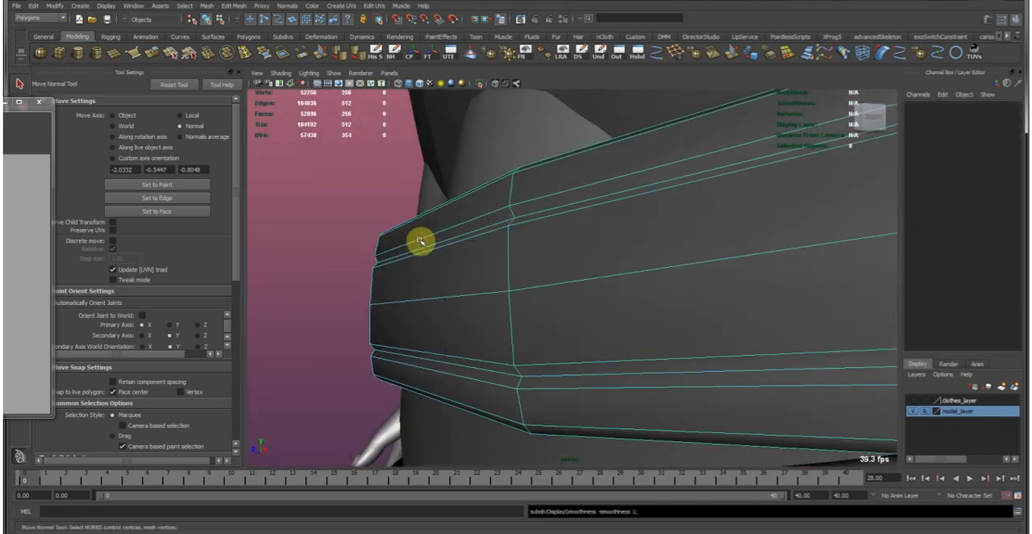
{"action": "left_click", "coordinate": [422, 239]}
{"action": "double_click", "coordinate": [414, 256], "text": "shift"}
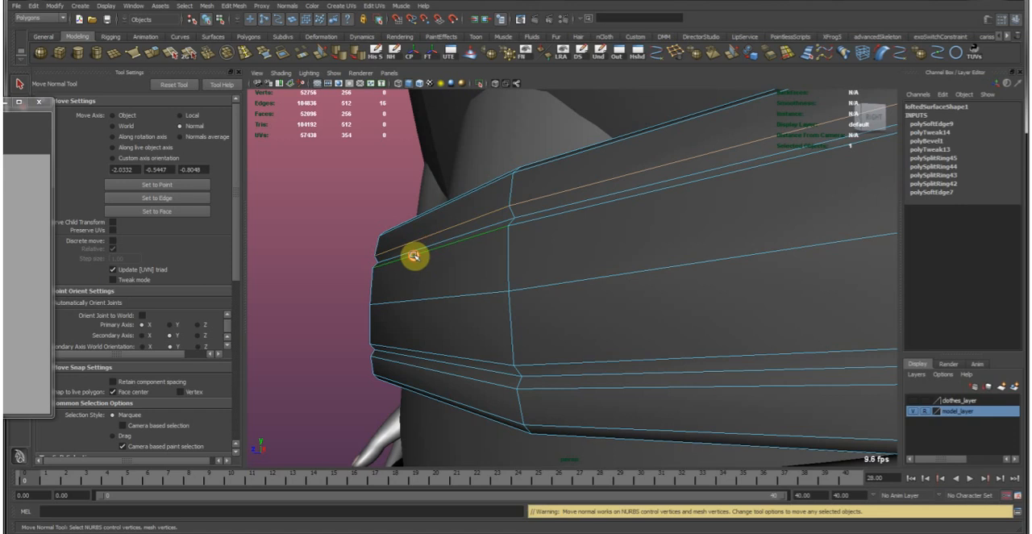
{"action": "double_click", "coordinate": [432, 355], "text": "shift"}
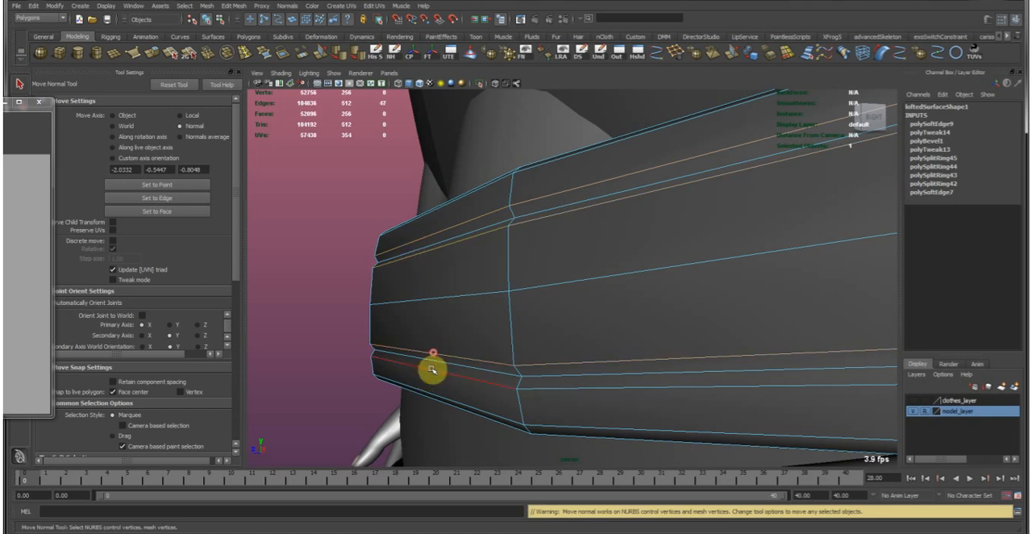
{"action": "left_click_drag", "start_coordinate": [430, 367], "coordinate": [480, 352], "text": "alt"}
{"action": "right_click_drag", "start_coordinate": [487, 304], "coordinate": [569, 240]}
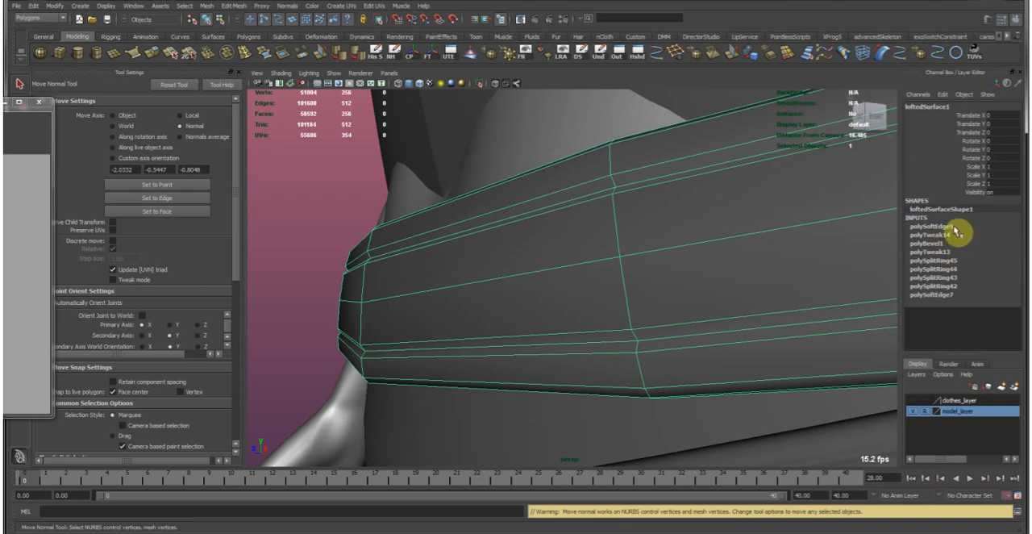
Set the offset of the waist belt's groove bevel to 0.175.
{"action": "left_click", "coordinate": [950, 243]}
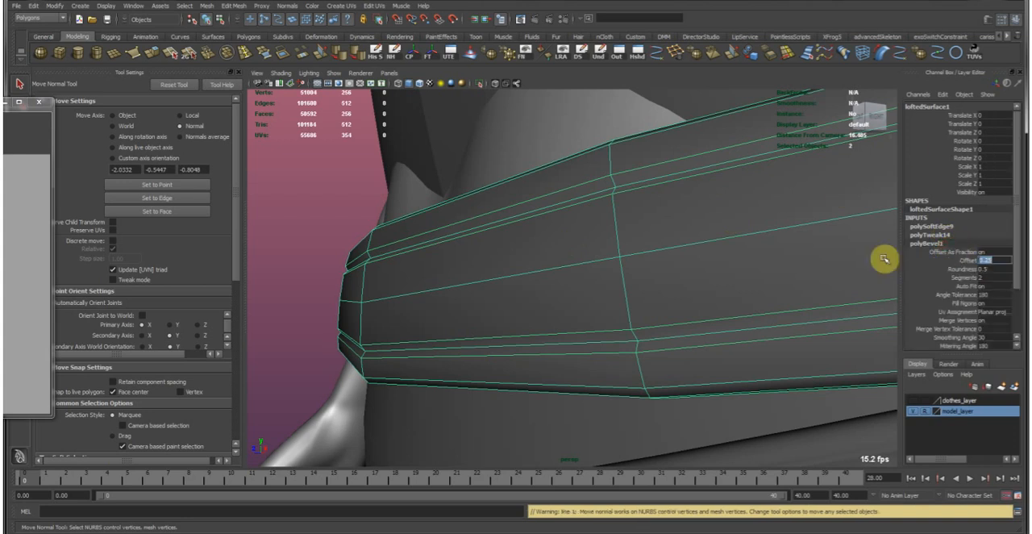
{"action": "key", "text": "Return"}
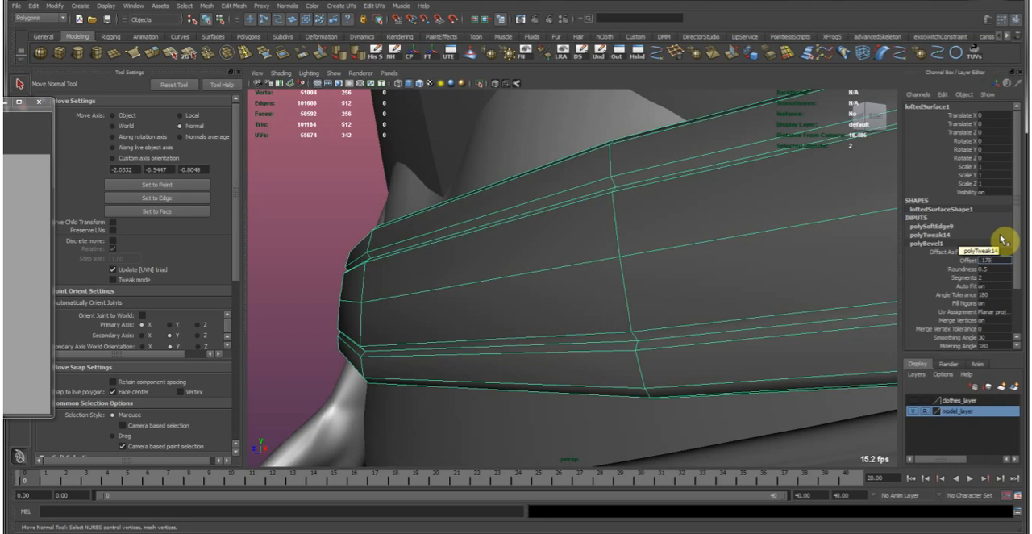
{"action": "type", "text": ".175"}
{"action": "key", "text": "Return"}
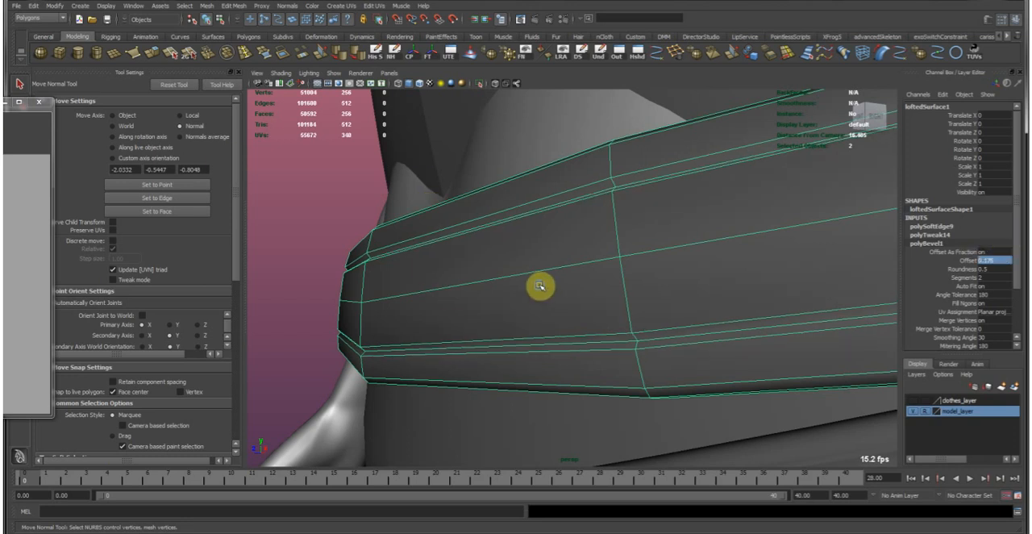
Preview the waist belt smoothed and examine both belts' grooves up close and against the full figure.
{"action": "right_click_drag", "start_coordinate": [541, 285], "coordinate": [524, 280], "text": "alt"}
{"action": "key", "text": "3"}
{"action": "left_click", "coordinate": [354, 208]}
{"action": "right_click_drag", "start_coordinate": [744, 306], "coordinate": [539, 243], "text": "alt"}
{"action": "left_click_drag", "start_coordinate": [538, 243], "coordinate": [657, 273], "text": "alt"}
{"action": "right_click_drag", "start_coordinate": [812, 278], "coordinate": [580, 217], "text": "alt"}
{"action": "left_click_drag", "start_coordinate": [580, 217], "coordinate": [599, 202], "text": "alt"}
{"action": "right_click_drag", "start_coordinate": [599, 203], "coordinate": [556, 234], "text": "alt"}
{"action": "mouse_move", "coordinate": [556, 235]}
{"action": "left_mouse_down", "text": "alt"}
{"action": "mouse_move", "coordinate": [323, 242]}
{"action": "mouse_move", "coordinate": [425, 247]}
{"action": "mouse_move", "coordinate": [552, 234]}
{"action": "left_mouse_up", "text": "alt"}
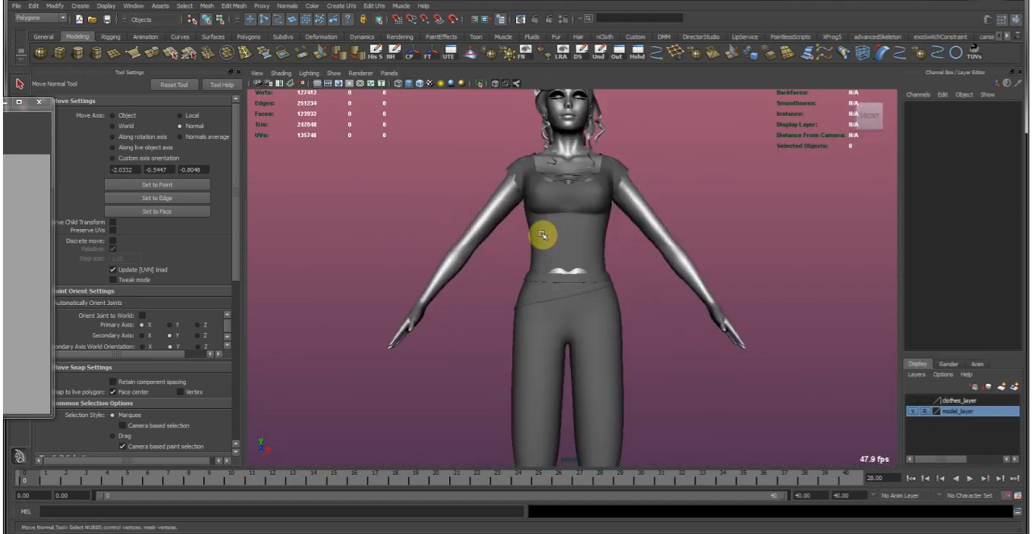
{"action": "right_click_drag", "start_coordinate": [530, 171], "coordinate": [753, 305], "text": "alt"}
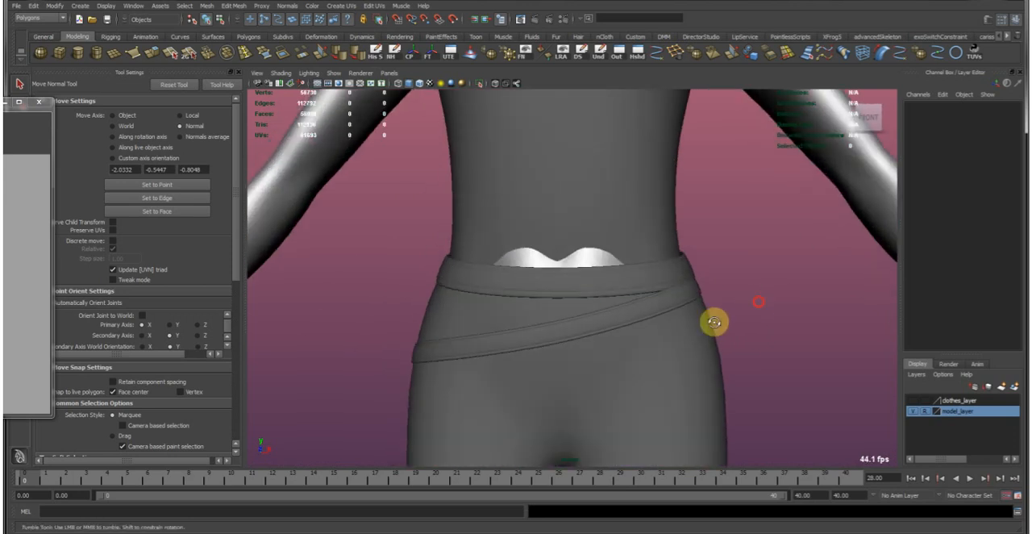
{"action": "left_click_drag", "start_coordinate": [753, 306], "coordinate": [713, 322], "text": "alt"}
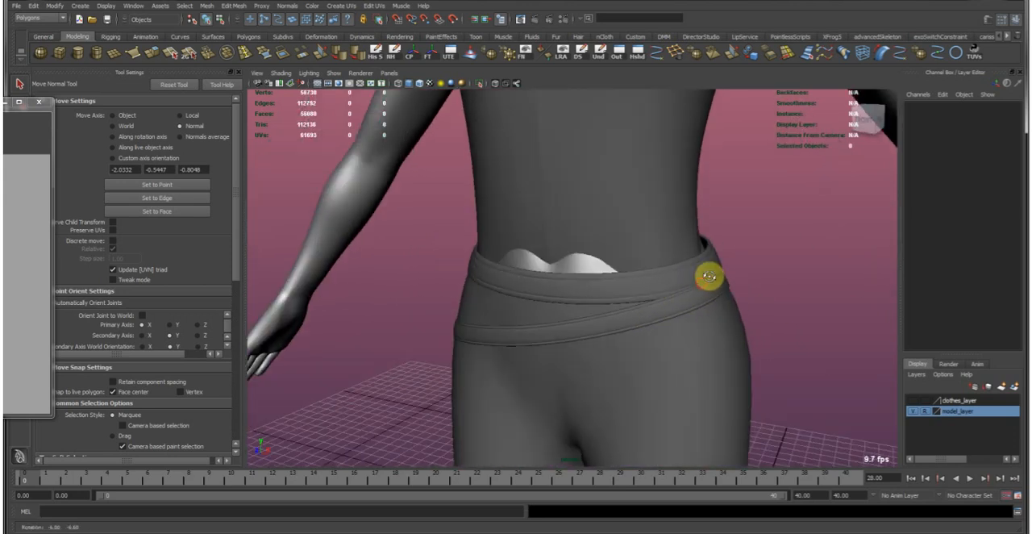
Return the waist belt and the hip belt to the unsmoothed display.
{"action": "left_click", "coordinate": [705, 282]}
{"action": "key", "text": "1"}
{"action": "left_click", "coordinate": [709, 296]}
{"action": "key", "text": "1"}
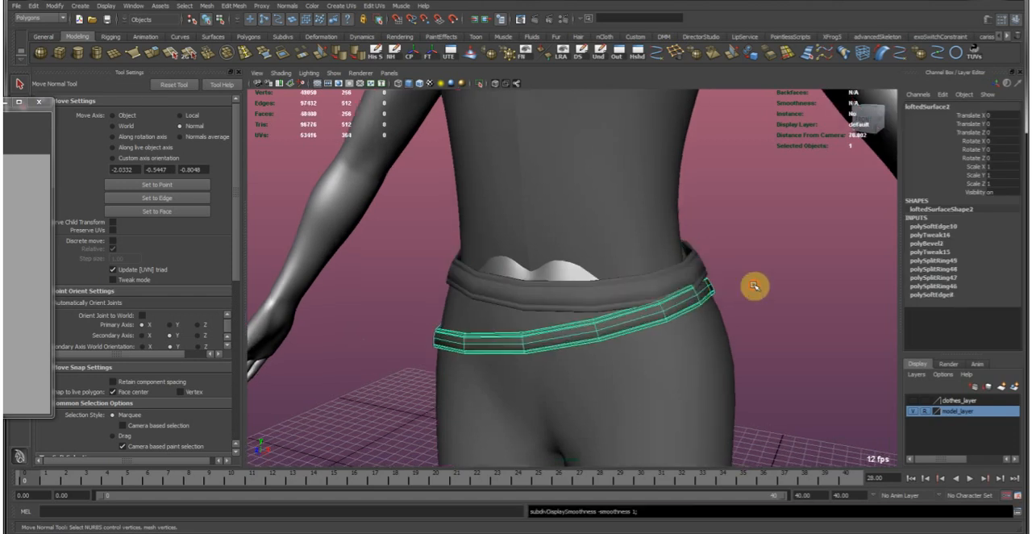
{"action": "left_click", "coordinate": [756, 287]}
Select both halves of the shirt and combine them into a single mesh.
{"action": "right_click_drag", "start_coordinate": [820, 336], "coordinate": [694, 319], "text": "alt"}
{"action": "left_click_drag", "start_coordinate": [693, 319], "coordinate": [647, 265], "text": "alt"}
{"action": "right_click_drag", "start_coordinate": [681, 288], "coordinate": [476, 271], "text": "alt"}
{"action": "right_click_drag", "start_coordinate": [416, 246], "coordinate": [809, 352], "text": "alt"}
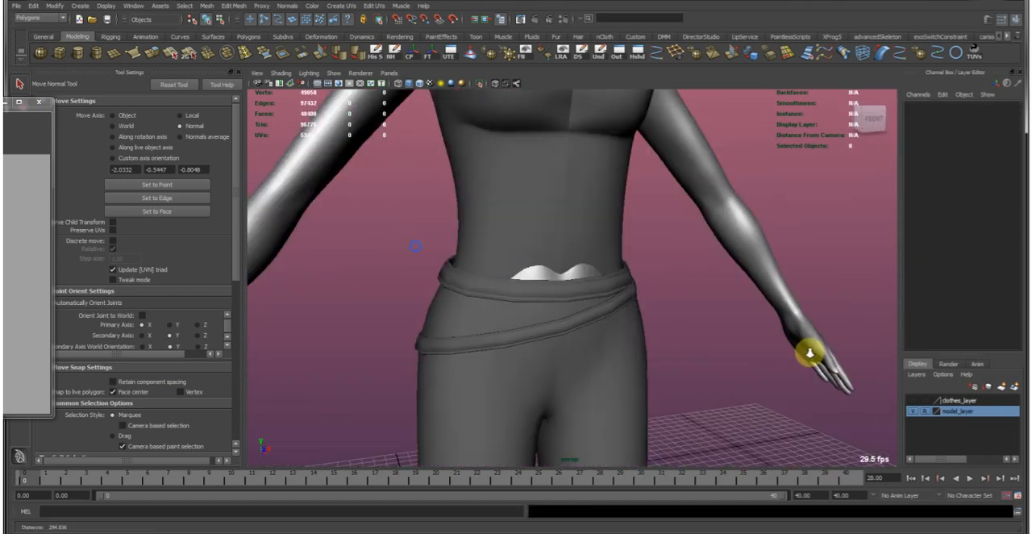
{"action": "left_click_drag", "start_coordinate": [809, 352], "coordinate": [588, 239], "text": "alt"}
{"action": "left_click", "coordinate": [588, 240]}
{"action": "middle_click_drag", "start_coordinate": [546, 229], "coordinate": [589, 262], "text": "alt"}
{"action": "right_click_drag", "start_coordinate": [479, 276], "coordinate": [606, 326], "text": "alt"}
{"action": "left_click_drag", "start_coordinate": [606, 326], "coordinate": [657, 316], "text": "alt"}
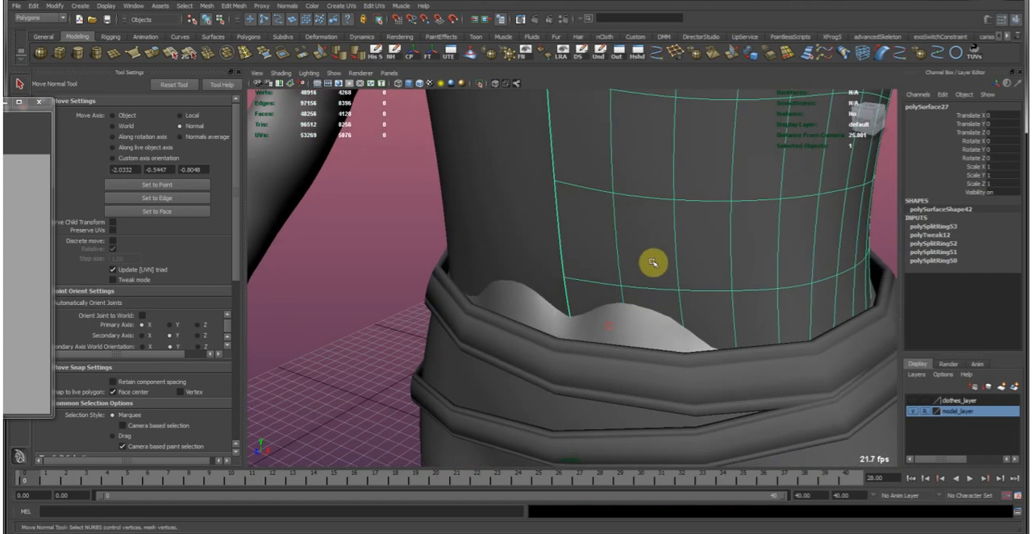
{"action": "middle_click_drag", "start_coordinate": [701, 268], "coordinate": [606, 272], "text": "alt"}
{"action": "left_click", "coordinate": [464, 229], "text": "shift"}
{"action": "right_click_drag", "start_coordinate": [629, 241], "coordinate": [548, 193], "text": "alt"}
{"action": "middle_click_drag", "start_coordinate": [549, 194], "coordinate": [557, 213], "text": "alt"}
{"action": "right_click_drag", "start_coordinate": [556, 213], "coordinate": [484, 174], "text": "alt"}
{"action": "middle_click_drag", "start_coordinate": [520, 171], "coordinate": [530, 223], "text": "alt"}
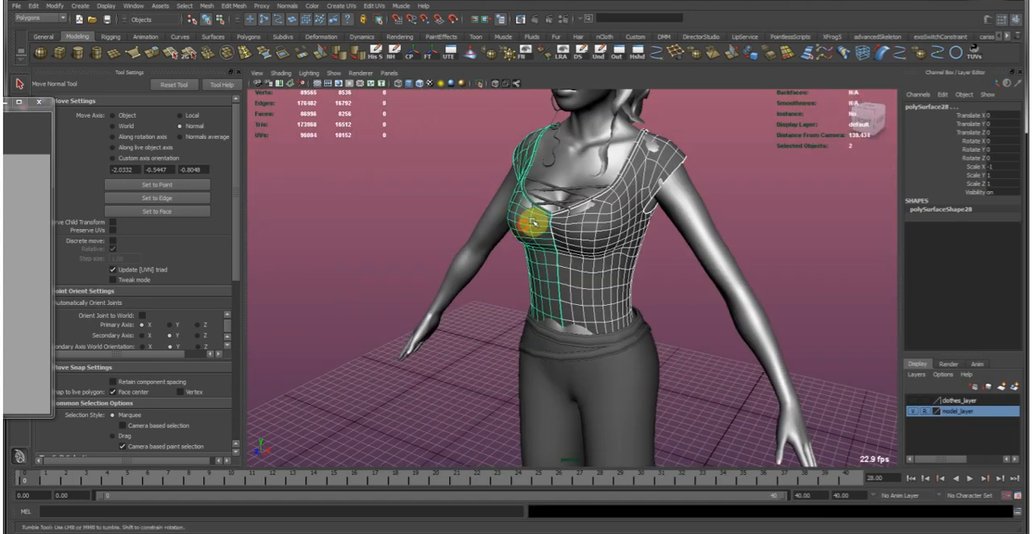
{"action": "left_click_drag", "start_coordinate": [530, 224], "coordinate": [512, 170], "text": "alt"}
{"action": "left_click", "coordinate": [210, 7]}
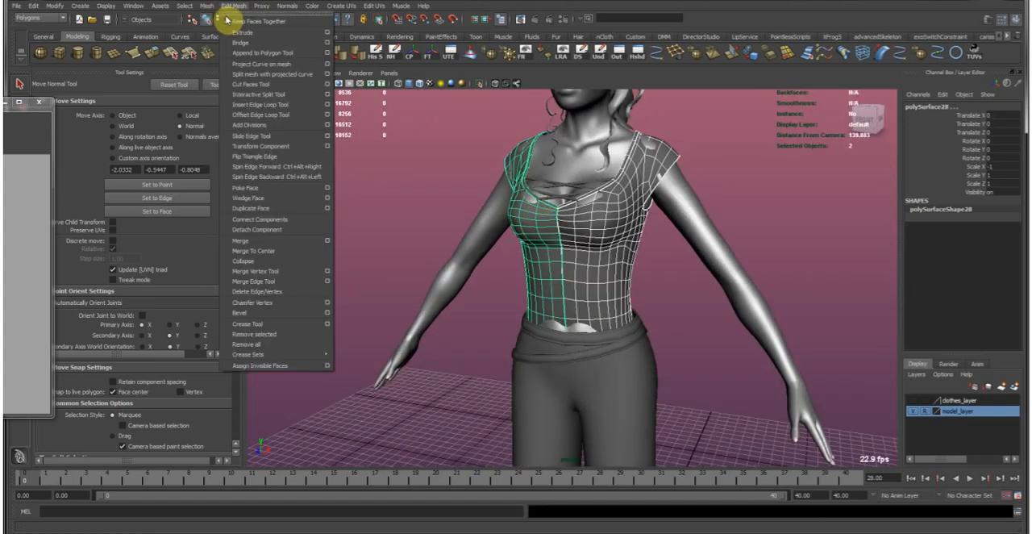
{"action": "left_click", "coordinate": [230, 24]}
{"action": "key", "text": "f"}
Return the combined shirt to the unsmoothed display and move the floating UV editor window out of the way.
{"action": "left_click_drag", "start_coordinate": [561, 232], "coordinate": [591, 177], "text": "alt"}
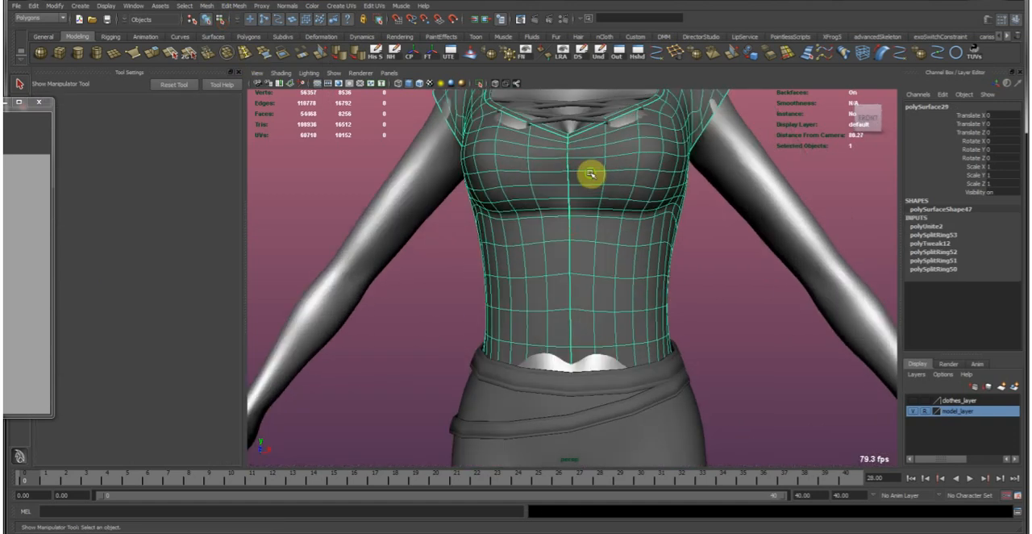
{"action": "middle_click_drag", "start_coordinate": [592, 175], "coordinate": [563, 260], "text": "alt"}
{"action": "left_click_drag", "start_coordinate": [1, 108], "coordinate": [318, 151]}
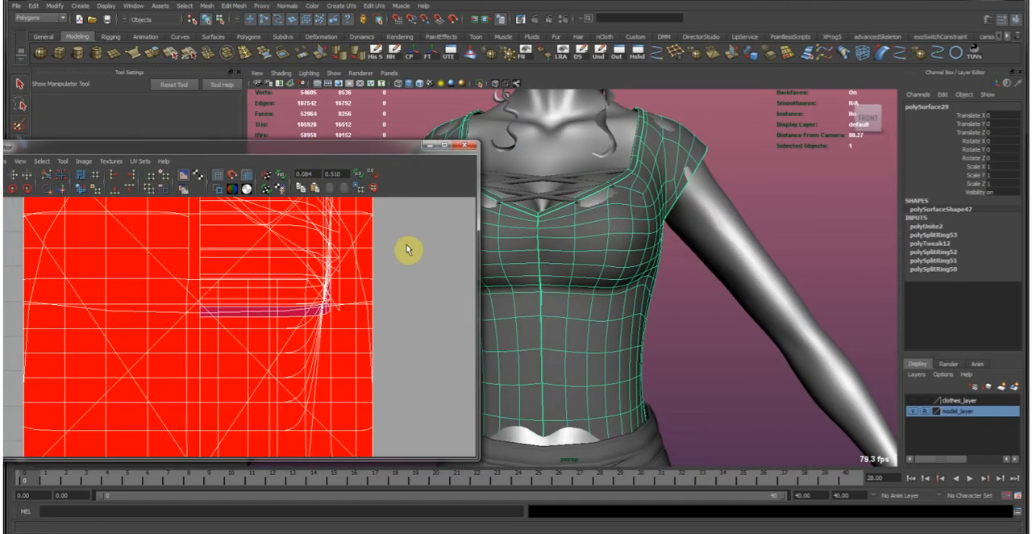
{"action": "key", "text": "1"}
{"action": "right_click_drag", "start_coordinate": [341, 291], "coordinate": [274, 260], "text": "alt"}
{"action": "left_click_drag", "start_coordinate": [361, 152], "coordinate": [1, 164]}
Select the border edges along the combined shirt's center-front seam.
{"action": "right_click_drag", "start_coordinate": [438, 225], "coordinate": [613, 350], "text": "alt"}
{"action": "middle_click_drag", "start_coordinate": [614, 350], "coordinate": [621, 238], "text": "alt"}
{"action": "right_click_drag", "start_coordinate": [484, 225], "coordinate": [557, 218], "text": "alt"}
{"action": "middle_click_drag", "start_coordinate": [558, 218], "coordinate": [587, 296], "text": "alt"}
{"action": "right_click_drag", "start_coordinate": [457, 276], "coordinate": [548, 302], "text": "alt"}
{"action": "right_click_drag", "start_coordinate": [504, 259], "coordinate": [511, 212]}
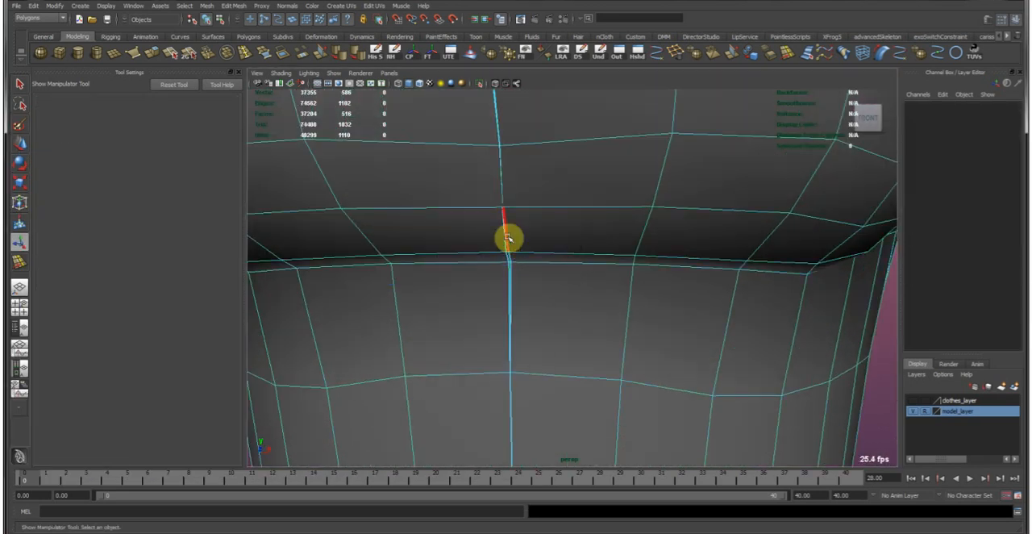
{"action": "double_click", "coordinate": [508, 238]}
{"action": "double_click", "coordinate": [622, 271], "text": "shift"}
Remove the neckline, sleeve and hem borders from the edge selection, keeping only the shirt's center seam edges, and hide the model layer.
{"action": "right_click_drag", "start_coordinate": [622, 276], "coordinate": [551, 188], "text": "alt"}
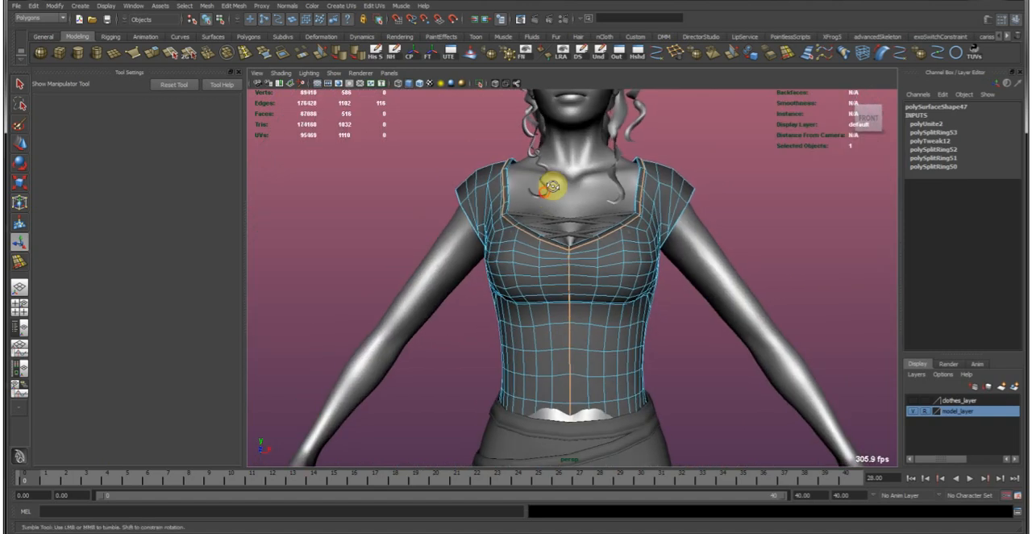
{"action": "middle_click_drag", "start_coordinate": [552, 188], "coordinate": [559, 236], "text": "alt"}
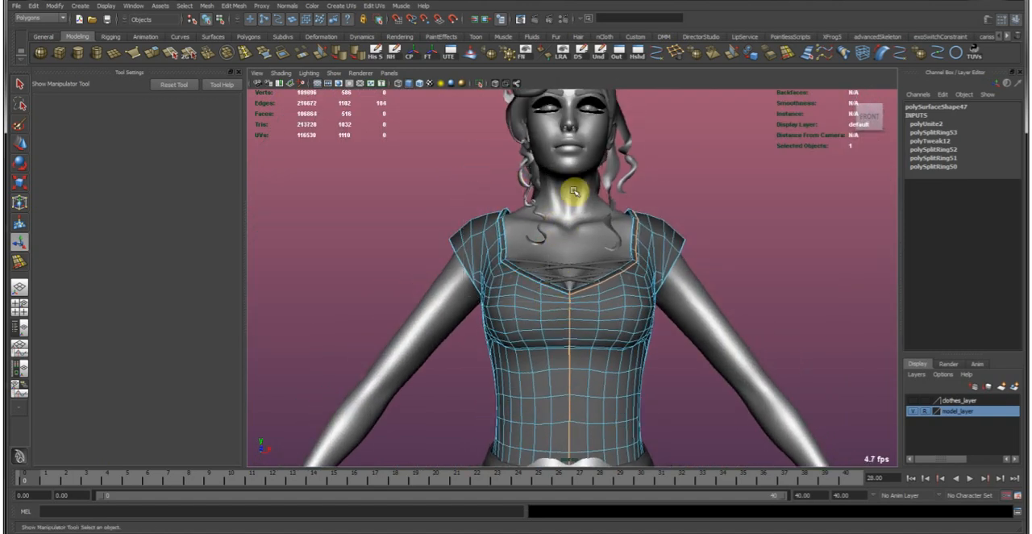
{"action": "middle_click_drag", "start_coordinate": [610, 378], "coordinate": [614, 251], "text": "alt"}
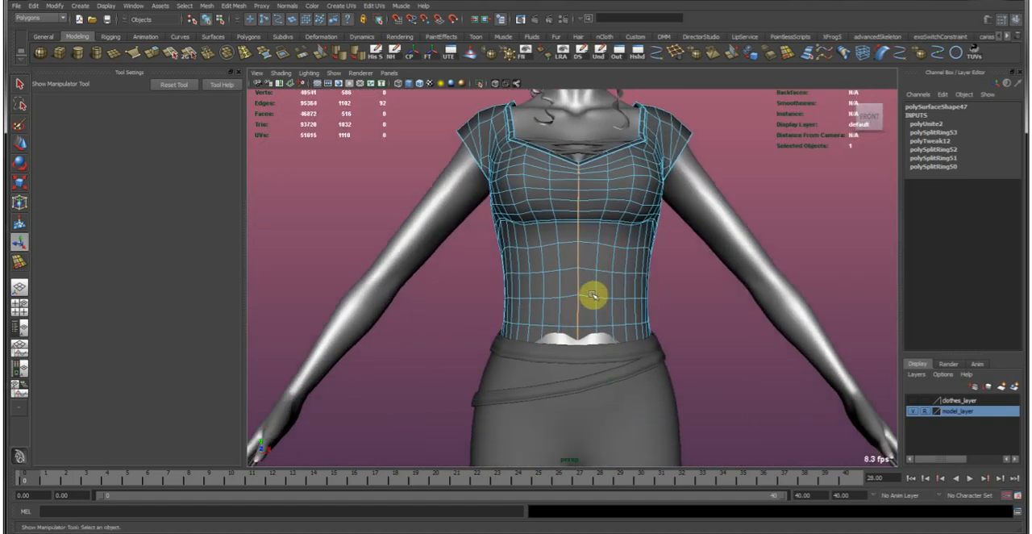
{"action": "left_click_drag", "start_coordinate": [591, 294], "coordinate": [592, 295], "text": "alt"}
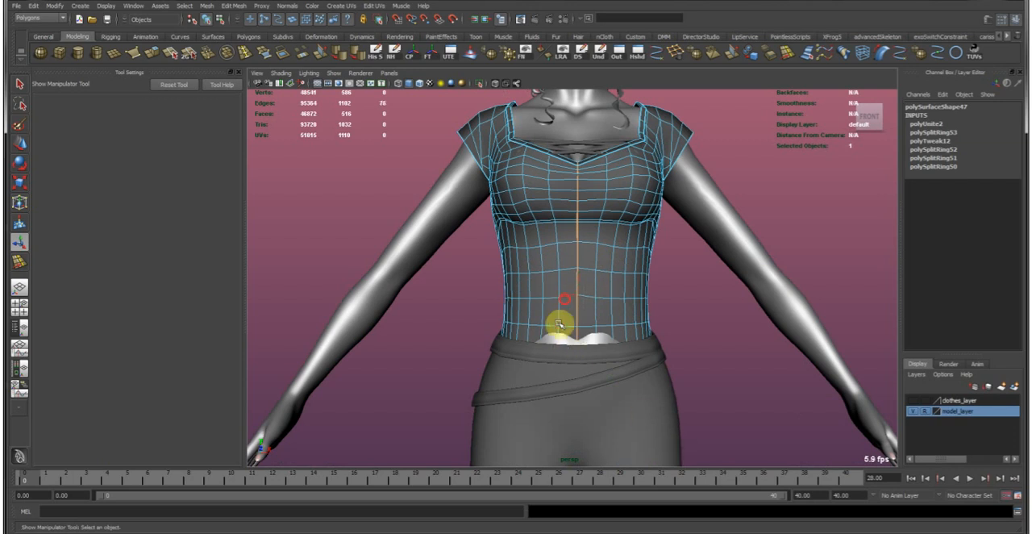
{"action": "middle_click_drag", "start_coordinate": [617, 136], "coordinate": [612, 166], "text": "alt"}
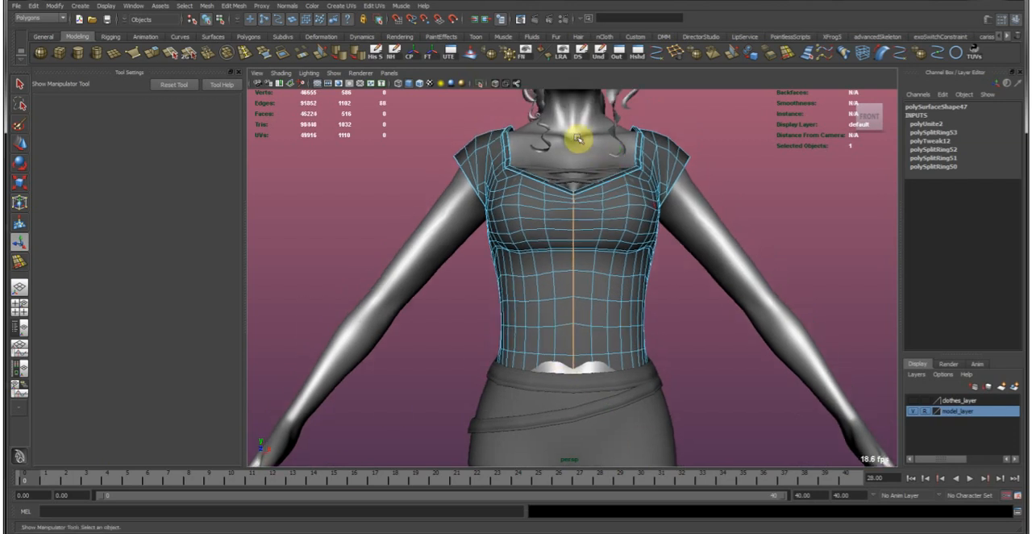
{"action": "right_click_drag", "start_coordinate": [562, 152], "coordinate": [789, 276], "text": "alt"}
{"action": "left_click", "coordinate": [914, 413]}
{"action": "left_click_drag", "start_coordinate": [601, 210], "coordinate": [617, 396], "text": "alt"}
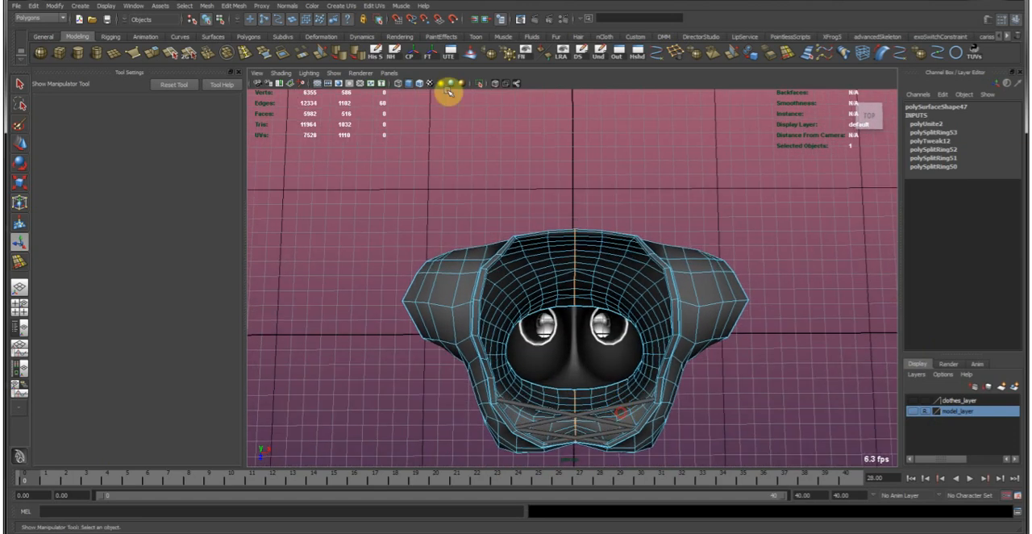
Sew the shirt halves together along the selected center seam edges with a tolerance of 1.
{"action": "left_click", "coordinate": [211, 8]}
{"action": "left_click", "coordinate": [269, 234]}
{"action": "left_click_drag", "start_coordinate": [610, 262], "coordinate": [615, 284], "text": "alt"}
{"action": "left_click", "coordinate": [939, 125]}
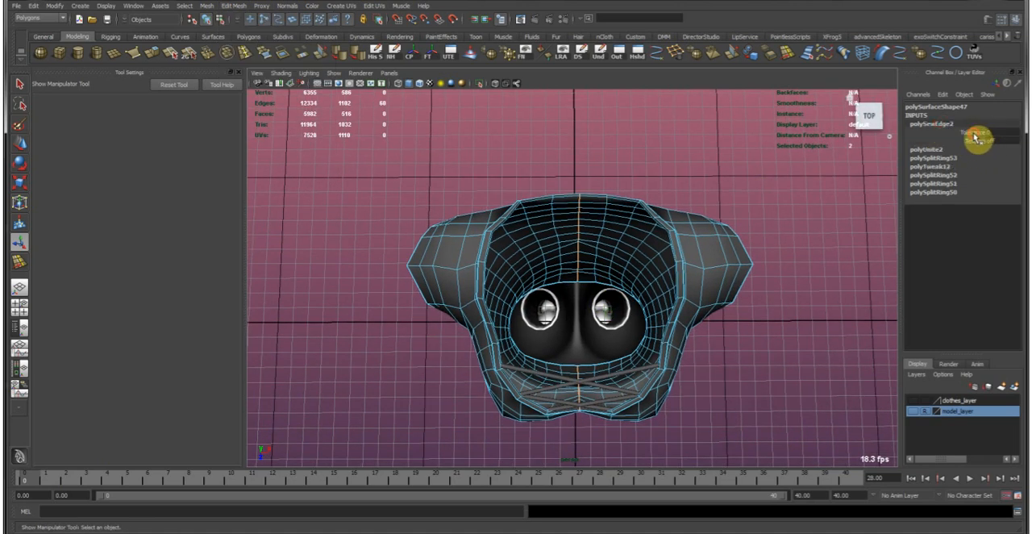
{"action": "left_click", "coordinate": [972, 131]}
Select the joined shirt and soften its edges so the center seam shades smoothly, then clear the selection.
{"action": "left_click_drag", "start_coordinate": [647, 262], "coordinate": [551, 175], "text": "alt"}
{"action": "left_click_drag", "start_coordinate": [556, 311], "coordinate": [560, 263], "text": "alt"}
{"action": "right_click_drag", "start_coordinate": [559, 263], "coordinate": [555, 311], "text": "alt"}
{"action": "left_click_drag", "start_coordinate": [556, 311], "coordinate": [587, 263], "text": "alt"}
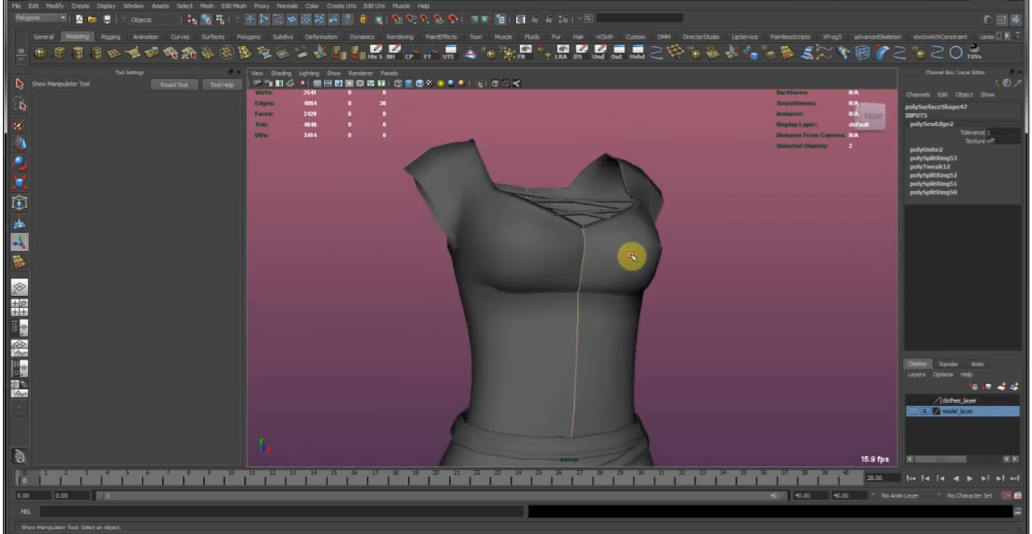
{"action": "left_click", "coordinate": [630, 256]}
{"action": "left_click", "coordinate": [347, 58]}
{"action": "left_click", "coordinate": [737, 286]}
{"action": "key", "text": "w"}
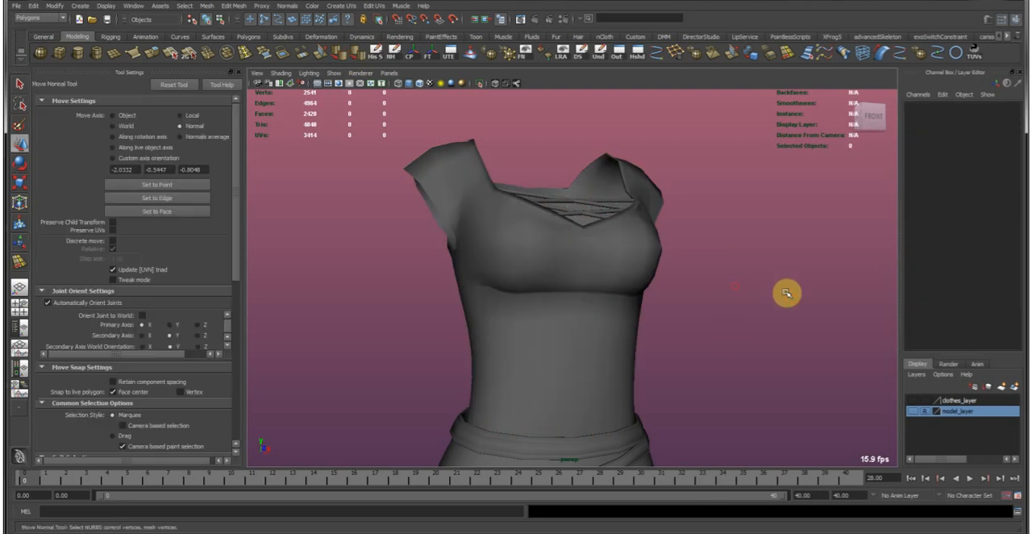
Make the model layer with the character's body visible again.
{"action": "left_click_drag", "start_coordinate": [674, 253], "coordinate": [571, 251], "text": "alt"}
{"action": "right_click_drag", "start_coordinate": [764, 292], "coordinate": [571, 239], "text": "alt"}
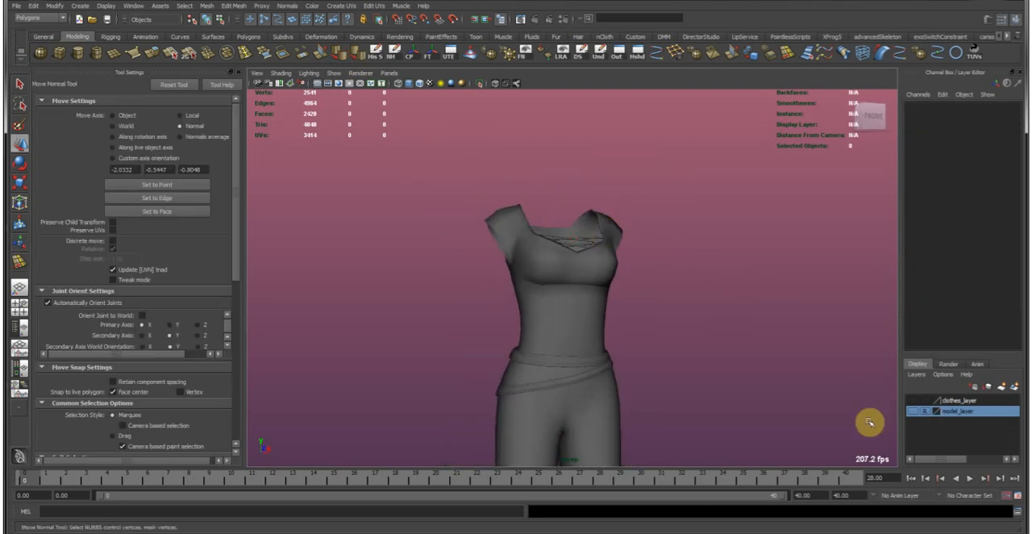
{"action": "right_click_drag", "start_coordinate": [697, 356], "coordinate": [565, 281], "text": "alt"}
{"action": "left_click_drag", "start_coordinate": [565, 282], "coordinate": [525, 272], "text": "alt"}
{"action": "right_click_drag", "start_coordinate": [525, 272], "coordinate": [771, 363], "text": "alt"}
{"action": "left_click_drag", "start_coordinate": [754, 361], "coordinate": [729, 362], "text": "alt"}
{"action": "left_click", "coordinate": [912, 411]}
Examine how the shirt fits over the body and meets the waist belt from all around.
{"action": "right_click_drag", "start_coordinate": [551, 266], "coordinate": [656, 290], "text": "alt"}
{"action": "left_click", "coordinate": [564, 350]}
{"action": "right_click_drag", "start_coordinate": [435, 197], "coordinate": [532, 411], "text": "alt"}
{"action": "middle_click_drag", "start_coordinate": [532, 411], "coordinate": [544, 233], "text": "alt"}
{"action": "left_click_drag", "start_coordinate": [544, 233], "coordinate": [512, 244], "text": "alt"}
{"action": "right_click_drag", "start_coordinate": [511, 245], "coordinate": [610, 259], "text": "alt"}
{"action": "left_click_drag", "start_coordinate": [606, 251], "coordinate": [726, 242], "text": "alt"}
{"action": "middle_click_drag", "start_coordinate": [726, 242], "coordinate": [550, 240], "text": "alt"}
{"action": "right_click_drag", "start_coordinate": [550, 240], "coordinate": [550, 212]}
Select the shirt's back hem vertices, enable soft selection and reflection, and pull them outward over the protruding body.
{"action": "left_click", "coordinate": [540, 334]}
{"action": "left_click_drag", "start_coordinate": [539, 329], "coordinate": [581, 312], "text": "alt"}
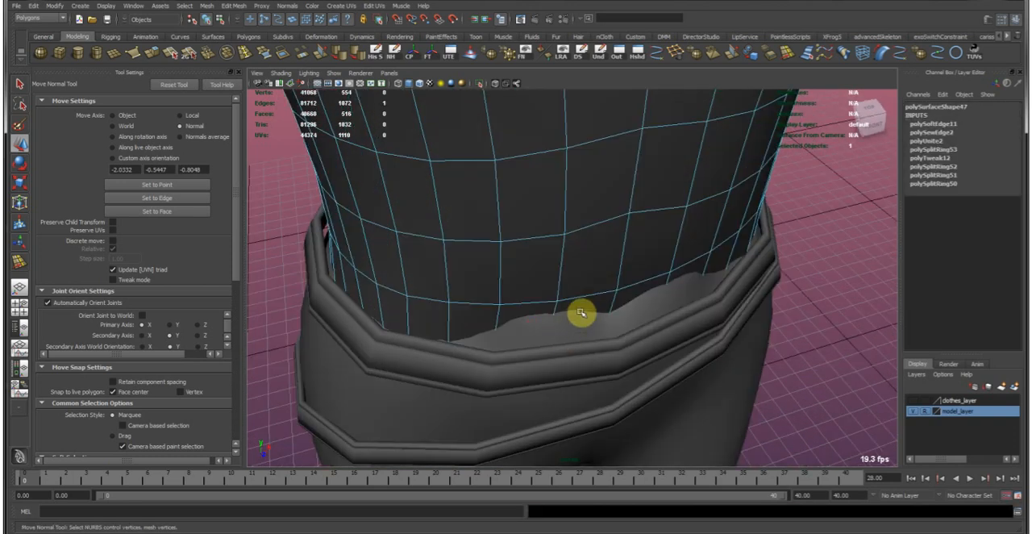
{"action": "left_click_drag", "start_coordinate": [503, 324], "coordinate": [605, 366], "text": "alt"}
{"action": "key", "text": "b"}
{"action": "scroll", "coordinate": [96, 347], "scroll_direction": "down", "scroll_amount": 4}
{"action": "scroll", "coordinate": [114, 367], "scroll_direction": "down", "scroll_amount": 4}
{"action": "left_click", "coordinate": [112, 345]}
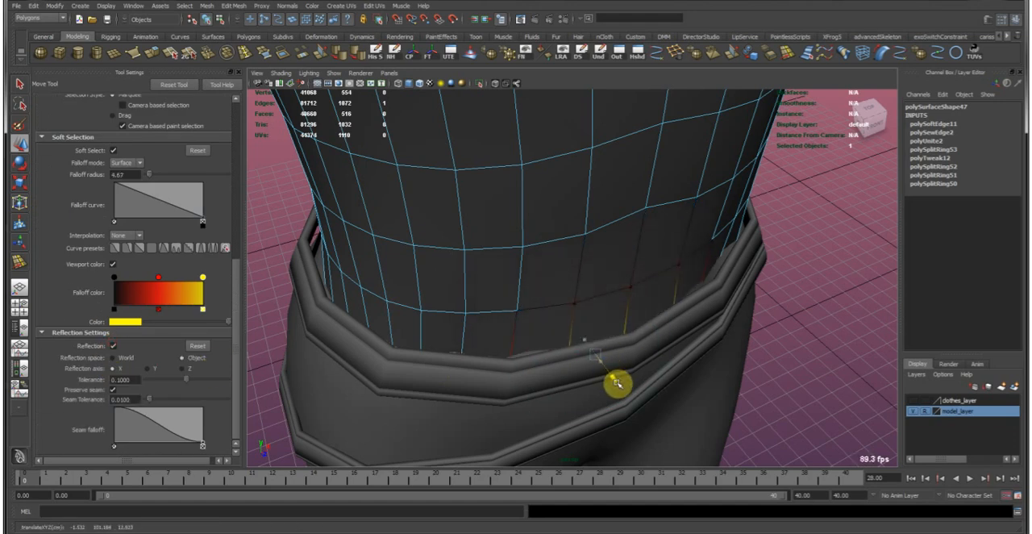
{"action": "left_click_drag", "start_coordinate": [620, 344], "coordinate": [620, 387], "text": "alt"}
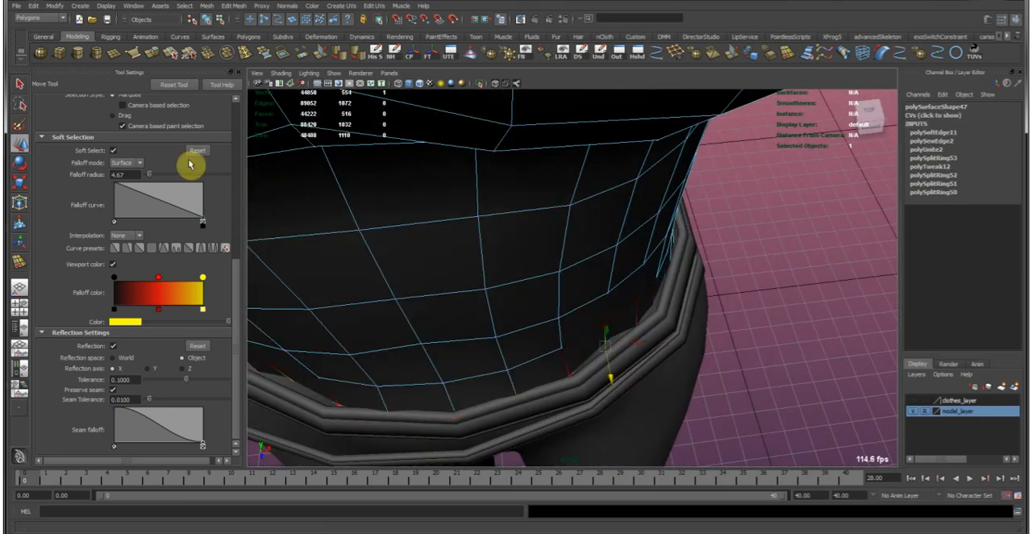
Set the move axis to Normals average and pull further vertices of the shirt's back hem outward.
{"action": "scroll", "coordinate": [195, 153], "scroll_direction": "up", "scroll_amount": 5}
{"action": "scroll", "coordinate": [195, 153], "scroll_direction": "up", "scroll_amount": 3}
{"action": "left_click_drag", "start_coordinate": [648, 382], "coordinate": [623, 369]}
{"action": "left_click", "coordinate": [633, 379], "text": "shift"}
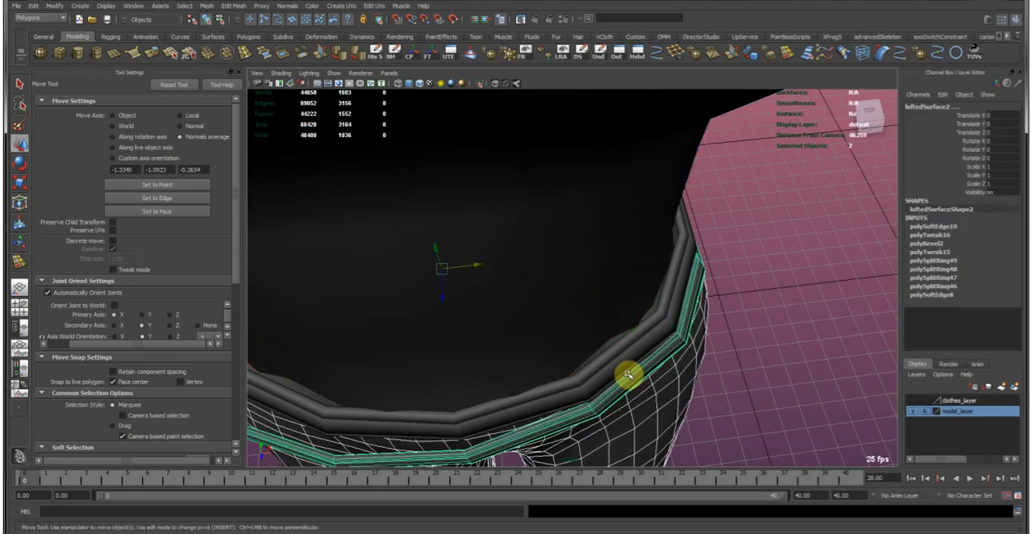
{"action": "key", "text": "ctrl+z"}
{"action": "left_click_drag", "start_coordinate": [628, 373], "coordinate": [603, 387]}
{"action": "left_click_drag", "start_coordinate": [600, 346], "coordinate": [517, 298], "text": "alt"}
{"action": "left_click_drag", "start_coordinate": [459, 297], "coordinate": [527, 301]}
{"action": "middle_click_drag", "start_coordinate": [496, 312], "coordinate": [488, 281]}
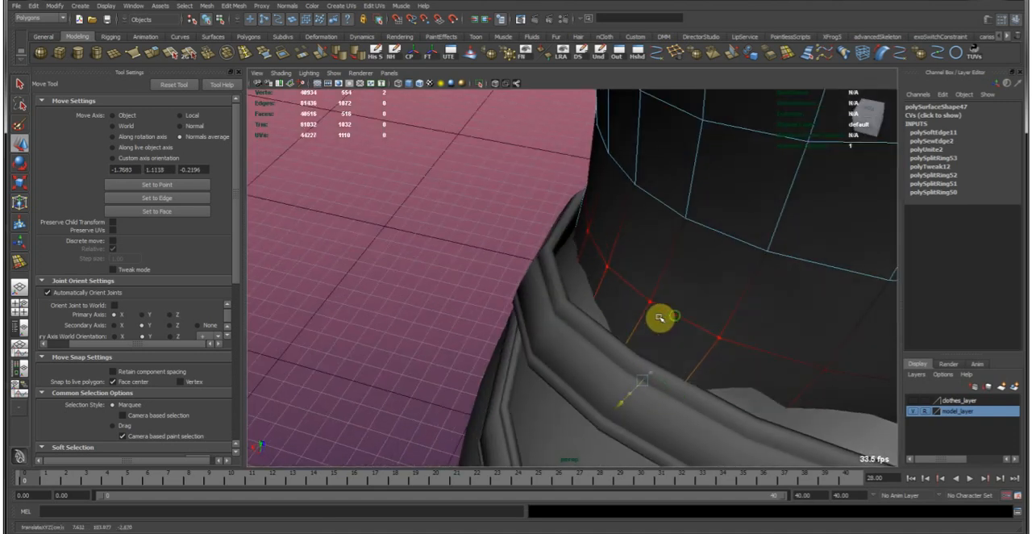
Adjust the remaining back hem vertices with soft selection, including the center one, to cover where the body pokes through.
{"action": "left_click_drag", "start_coordinate": [649, 316], "coordinate": [528, 233], "text": "alt"}
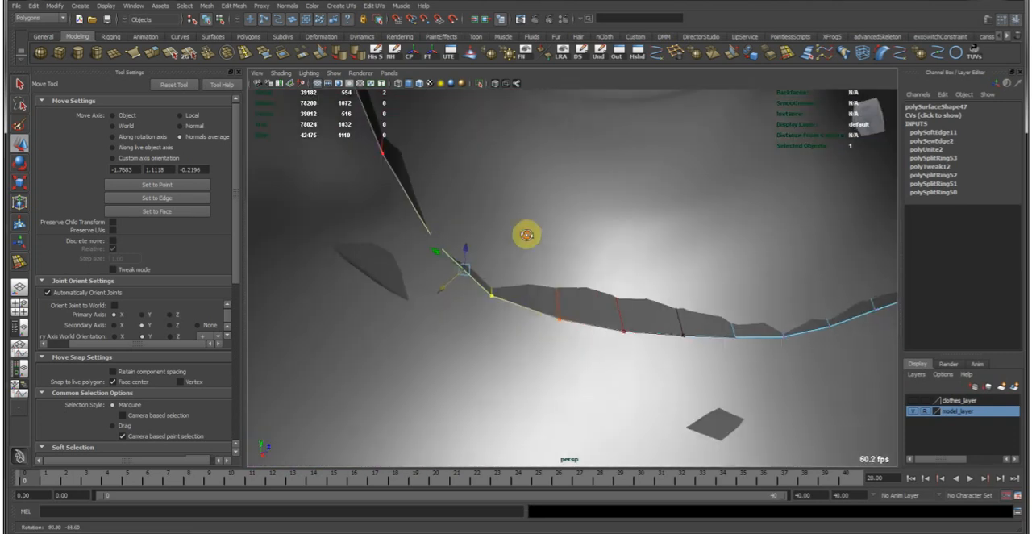
{"action": "left_click_drag", "start_coordinate": [544, 316], "coordinate": [560, 321]}
{"action": "left_click_drag", "start_coordinate": [538, 244], "coordinate": [682, 336], "text": "alt"}
{"action": "middle_click_drag", "start_coordinate": [663, 303], "coordinate": [658, 303]}
{"action": "left_click_drag", "start_coordinate": [653, 301], "coordinate": [542, 298], "text": "alt"}
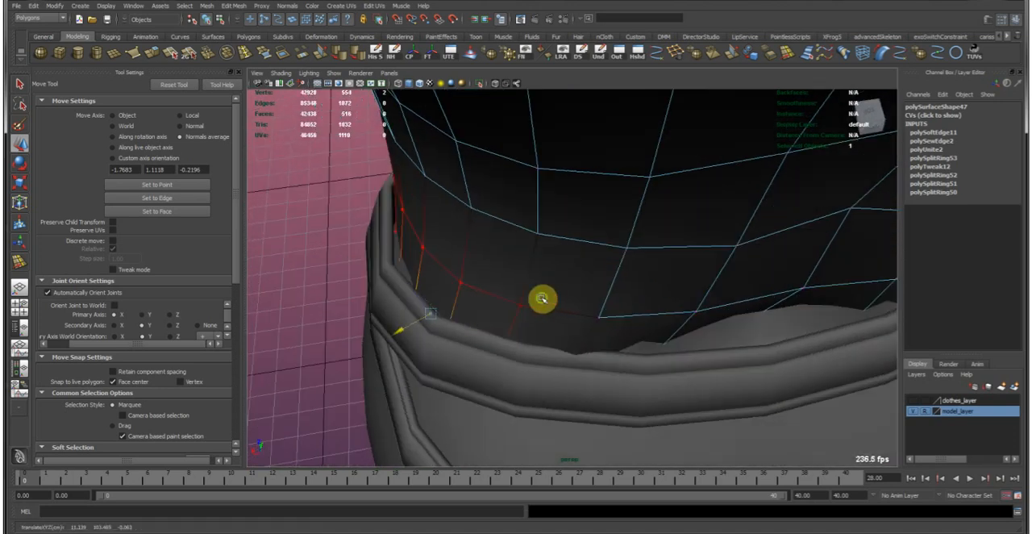
{"action": "mouse_move", "coordinate": [663, 312]}
{"action": "left_mouse_down", "text": "alt"}
{"action": "mouse_move", "coordinate": [710, 189]}
{"action": "mouse_move", "coordinate": [659, 291]}
{"action": "mouse_move", "coordinate": [539, 269]}
{"action": "mouse_move", "coordinate": [640, 276]}
{"action": "mouse_move", "coordinate": [564, 258]}
{"action": "mouse_move", "coordinate": [699, 300]}
{"action": "left_mouse_up", "text": "alt"}
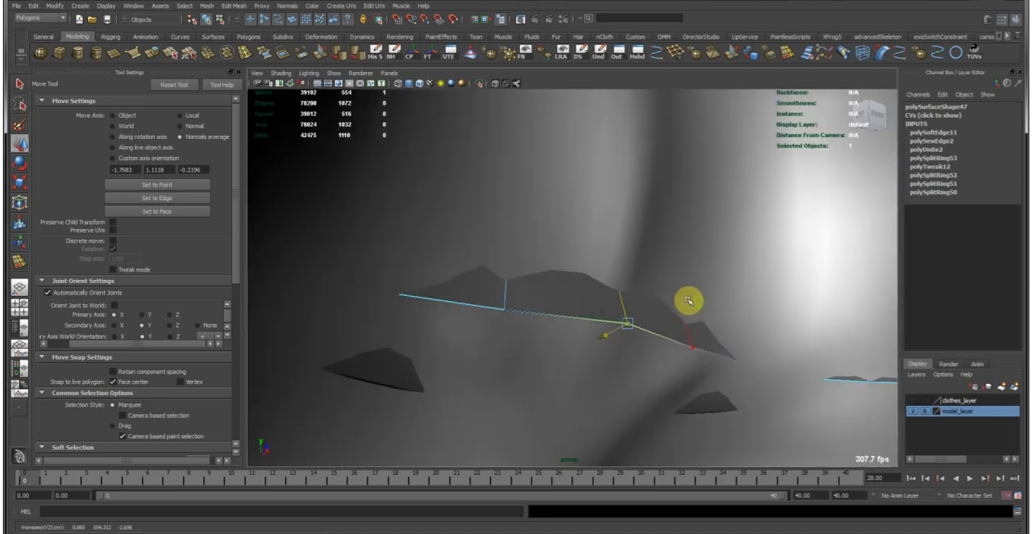
{"action": "mouse_move", "coordinate": [623, 280]}
{"action": "left_mouse_down", "text": "alt"}
{"action": "mouse_move", "coordinate": [583, 260]}
{"action": "mouse_move", "coordinate": [717, 279]}
{"action": "mouse_move", "coordinate": [699, 285]}
{"action": "left_mouse_up", "text": "alt"}
{"action": "key", "text": "e"}
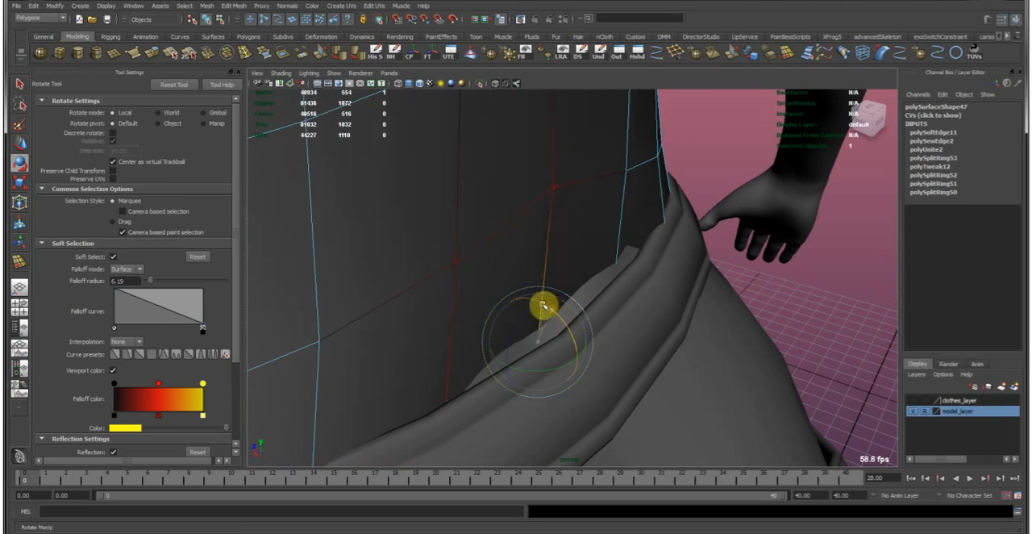
{"action": "key", "text": "w"}
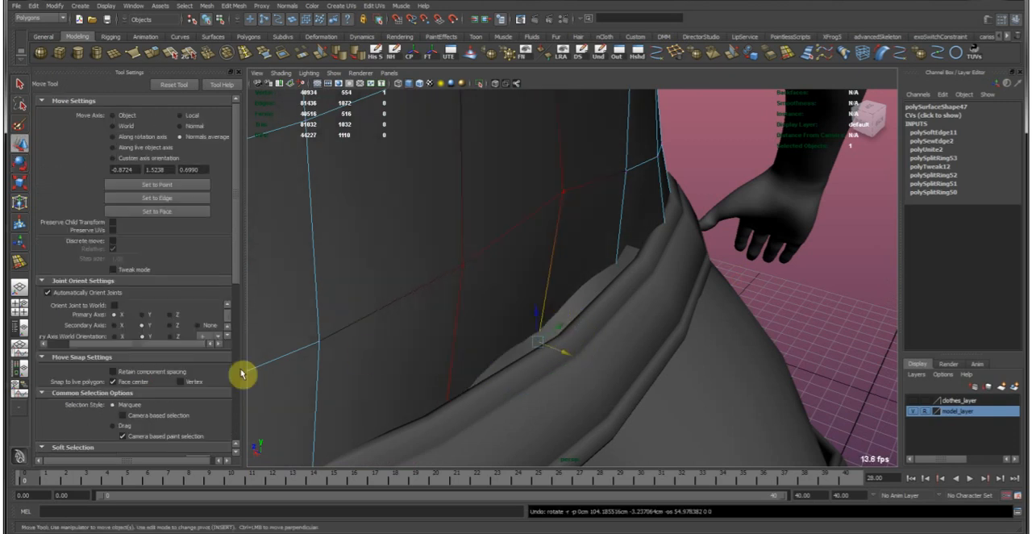
{"action": "scroll", "coordinate": [173, 361], "scroll_direction": "down", "scroll_amount": 9}
{"action": "key", "text": "ctrl+z"}
Turn off reflection, then pull the center-back hem vertex outward and rotate its soft-selected area to cover the body.
{"action": "left_click", "coordinate": [114, 368]}
{"action": "left_click_drag", "start_coordinate": [544, 343], "coordinate": [567, 352]}
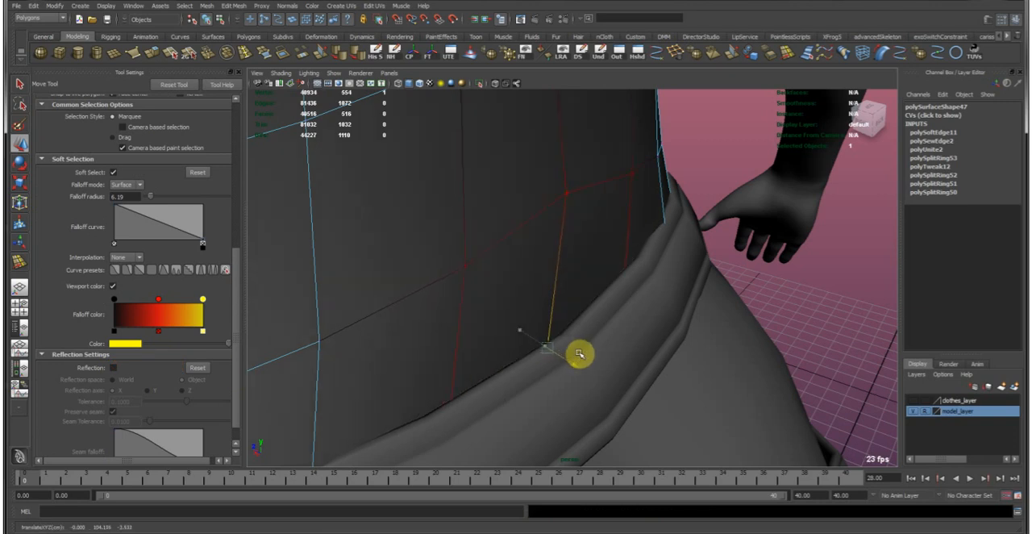
{"action": "key", "text": "e"}
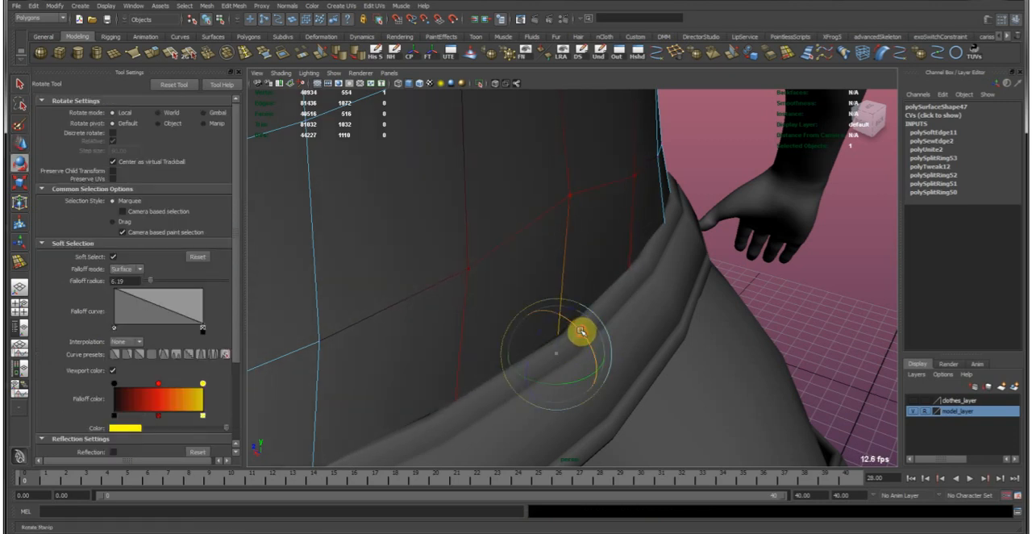
{"action": "left_click_drag", "start_coordinate": [726, 315], "coordinate": [550, 168], "text": "alt"}
{"action": "right_click_drag", "start_coordinate": [549, 168], "coordinate": [610, 137]}
{"action": "key", "text": "w"}
Relax the mesh on the shirt's back and sides using the Sculpt Geometry Tool with stroke reflection enabled.
{"action": "middle_click_drag", "start_coordinate": [586, 162], "coordinate": [582, 266], "text": "alt"}
{"action": "left_click_drag", "start_coordinate": [582, 265], "coordinate": [553, 253], "text": "alt"}
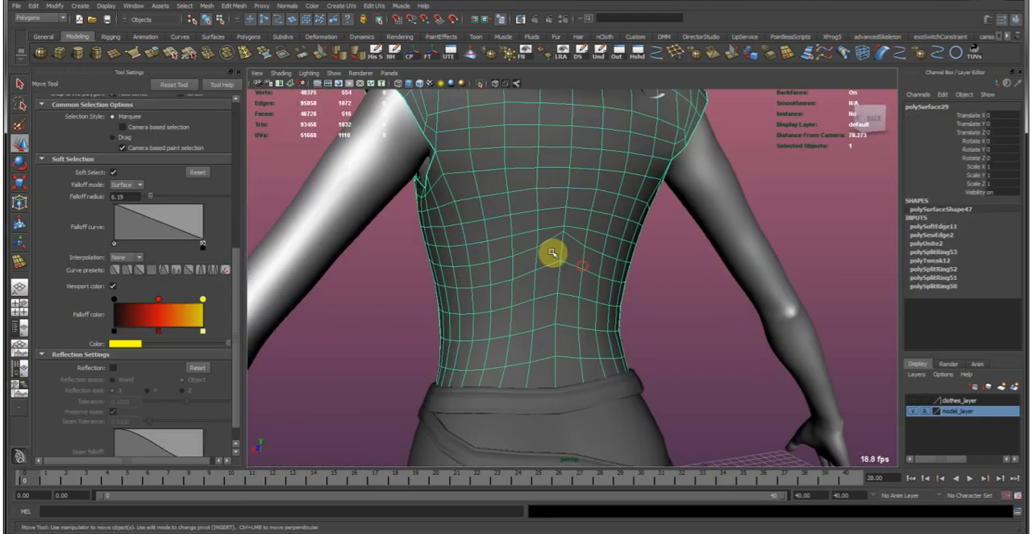
{"action": "left_click", "coordinate": [471, 59]}
{"action": "mouse_move", "coordinate": [576, 305]}
{"action": "left_mouse_down", "text": "alt"}
{"action": "mouse_move", "coordinate": [552, 292]}
{"action": "mouse_move", "coordinate": [549, 275]}
{"action": "mouse_move", "coordinate": [546, 328]}
{"action": "left_mouse_up", "text": "alt"}
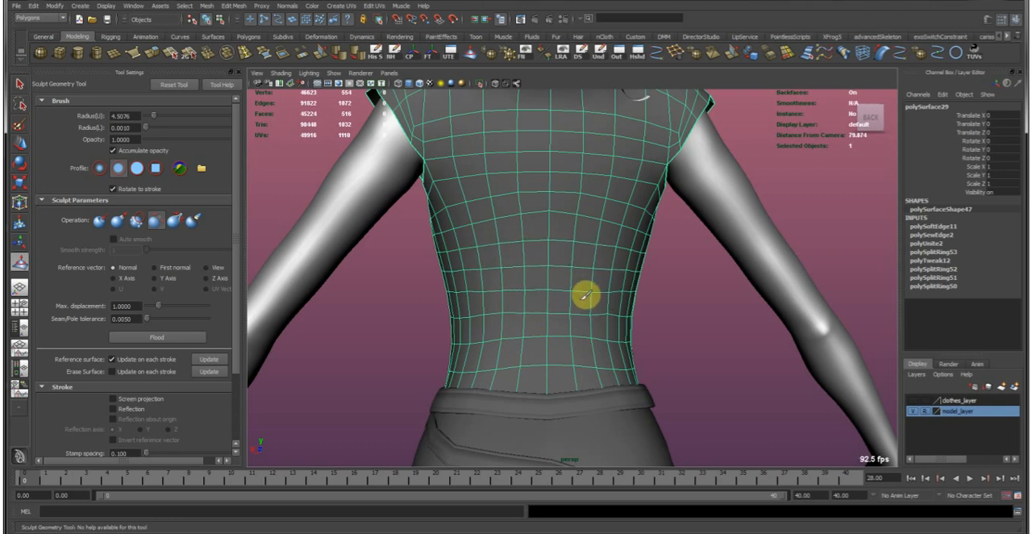
{"action": "scroll", "coordinate": [131, 392], "scroll_direction": "down", "scroll_amount": 3}
{"action": "left_click", "coordinate": [121, 322]}
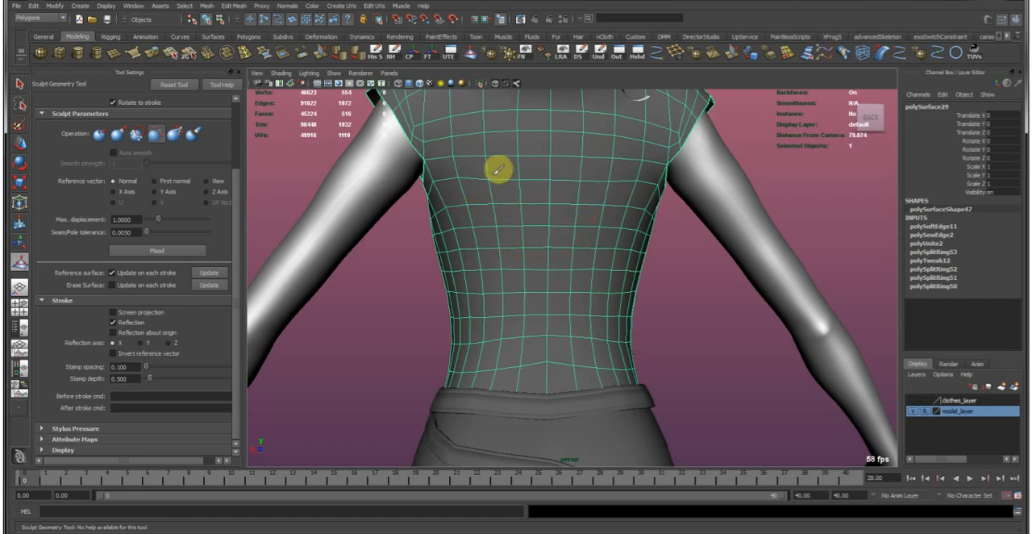
{"action": "left_click_drag", "start_coordinate": [450, 196], "coordinate": [549, 308], "text": "alt"}
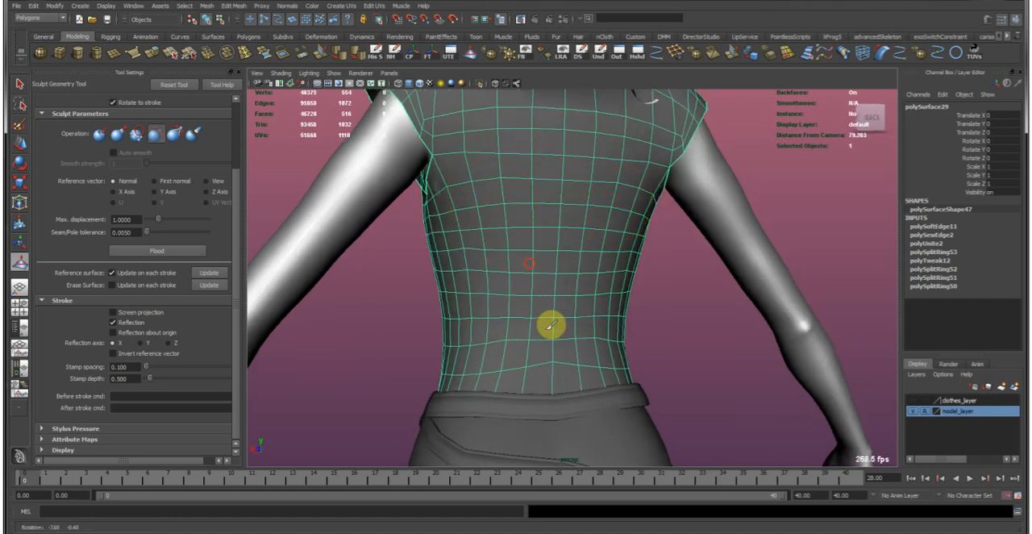
{"action": "left_click_drag", "start_coordinate": [428, 343], "coordinate": [619, 283], "text": "alt"}
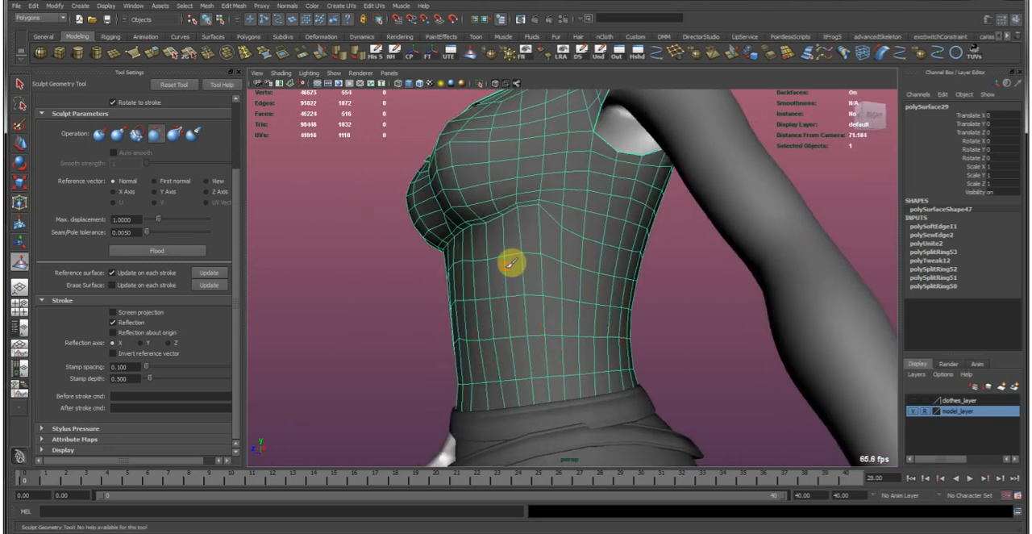
{"action": "left_click_drag", "start_coordinate": [468, 277], "coordinate": [566, 295], "text": "alt"}
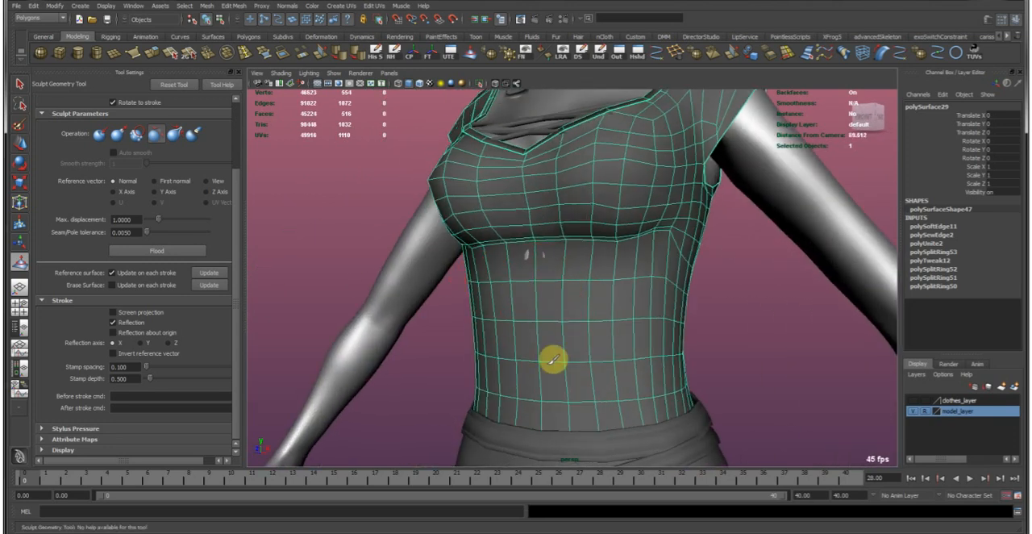
Select the shirt face just below the bust, turn reflection on, and move it outward to hide the protruding body.
{"action": "key", "text": "w"}
{"action": "left_click", "coordinate": [721, 341]}
{"action": "left_click", "coordinate": [589, 283]}
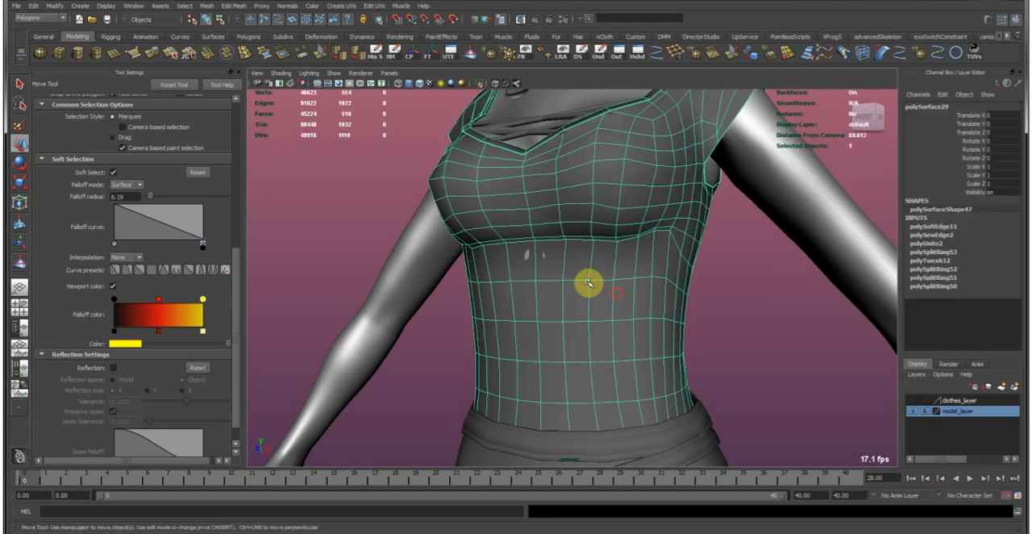
{"action": "right_click_drag", "start_coordinate": [553, 247], "coordinate": [553, 267]}
{"action": "left_click", "coordinate": [553, 257]}
{"action": "middle_click_drag", "start_coordinate": [518, 237], "coordinate": [530, 273], "text": "alt"}
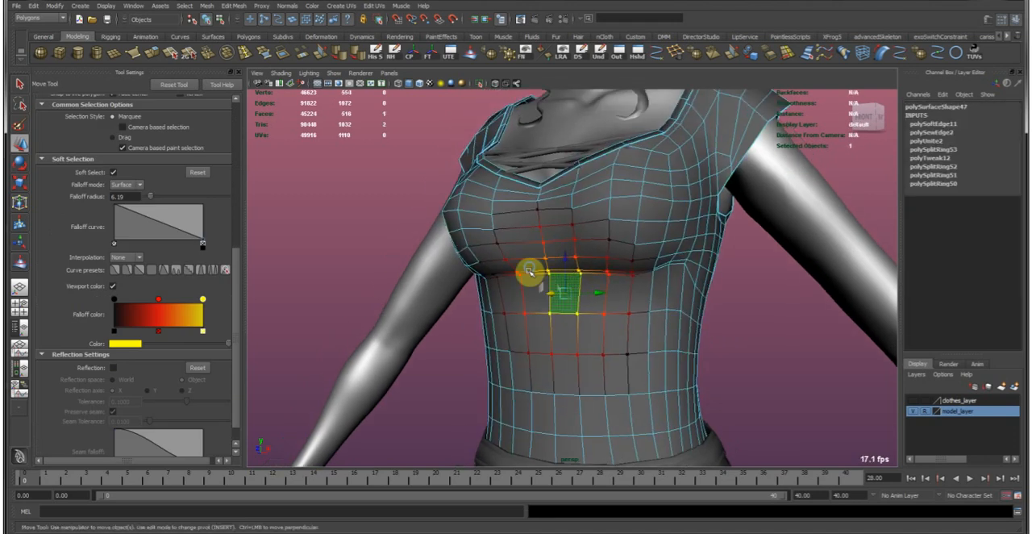
{"action": "scroll", "coordinate": [528, 278], "scroll_direction": "up", "scroll_amount": 3}
{"action": "left_click", "coordinate": [114, 367]}
{"action": "mouse_move", "coordinate": [451, 300]}
{"action": "left_mouse_down", "text": "alt"}
{"action": "mouse_move", "coordinate": [482, 301]}
{"action": "mouse_move", "coordinate": [473, 286]}
{"action": "mouse_move", "coordinate": [657, 285]}
{"action": "mouse_move", "coordinate": [549, 290]}
{"action": "mouse_move", "coordinate": [595, 274]}
{"action": "left_mouse_up", "text": "alt"}
{"action": "right_click_drag", "start_coordinate": [595, 274], "coordinate": [637, 249]}
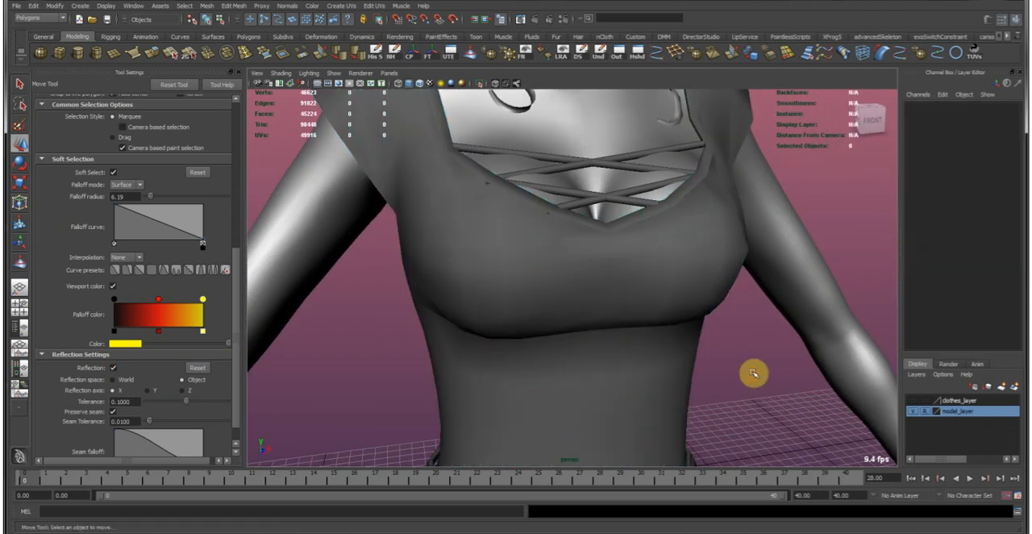
{"action": "left_click", "coordinate": [754, 377]}
Insert four vertical edge loops down the shirt's front, two on each side of the center seam.
{"action": "scroll", "coordinate": [664, 323], "scroll_direction": "down", "scroll_amount": 4}
{"action": "left_click_drag", "start_coordinate": [663, 323], "coordinate": [643, 309], "text": "alt"}
{"action": "left_click", "coordinate": [635, 286]}
{"action": "middle_click_drag", "start_coordinate": [515, 291], "coordinate": [508, 327], "text": "alt"}
{"action": "right_click_drag", "start_coordinate": [509, 327], "coordinate": [544, 274], "text": "alt"}
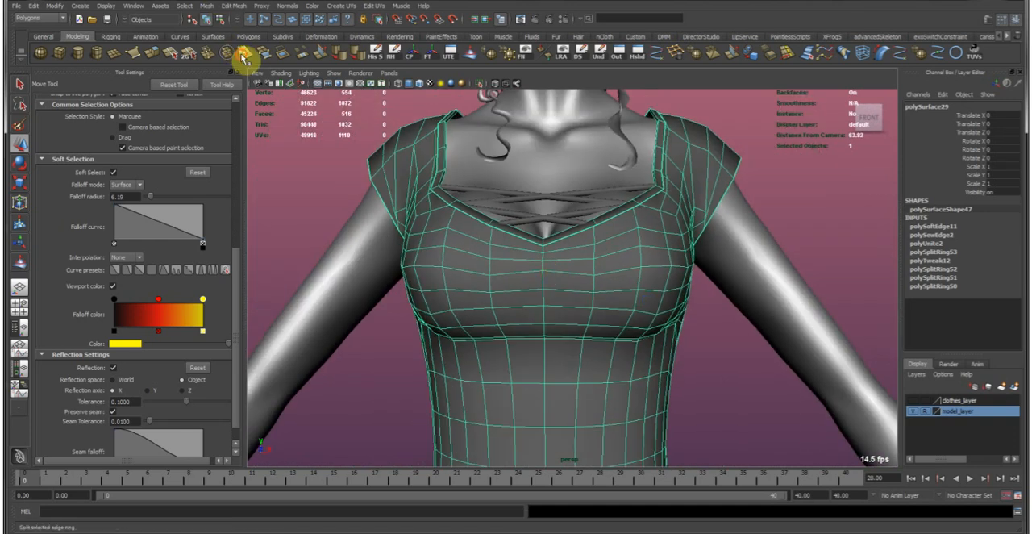
{"action": "left_click", "coordinate": [245, 54]}
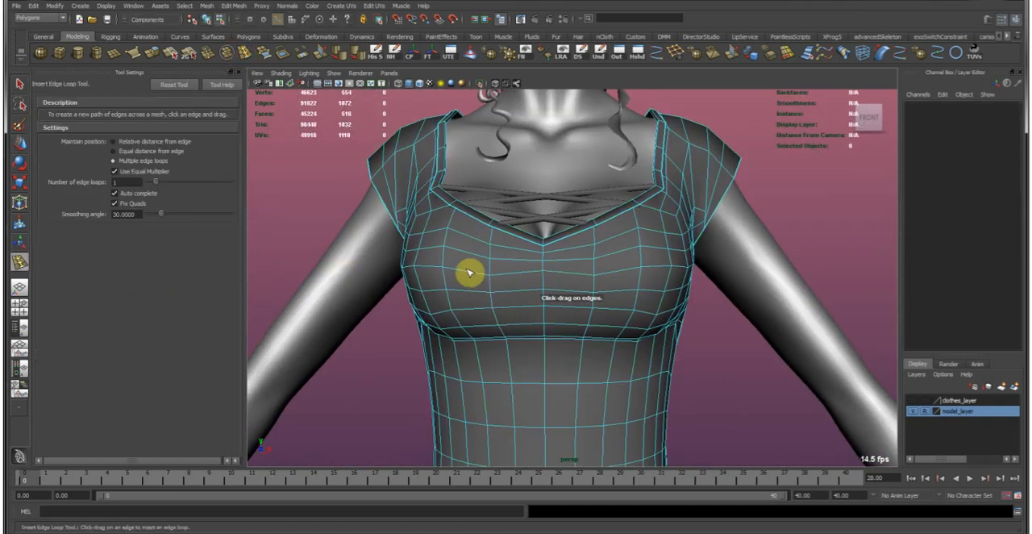
{"action": "left_click_drag", "start_coordinate": [469, 272], "coordinate": [516, 272]}
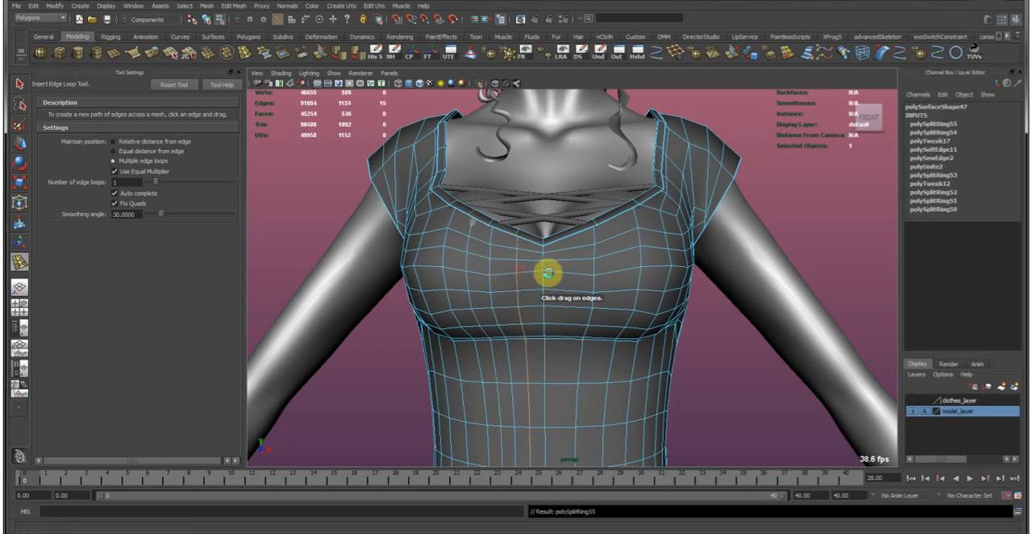
{"action": "left_click", "coordinate": [566, 277]}
{"action": "left_click", "coordinate": [617, 275]}
{"action": "key", "text": "w"}
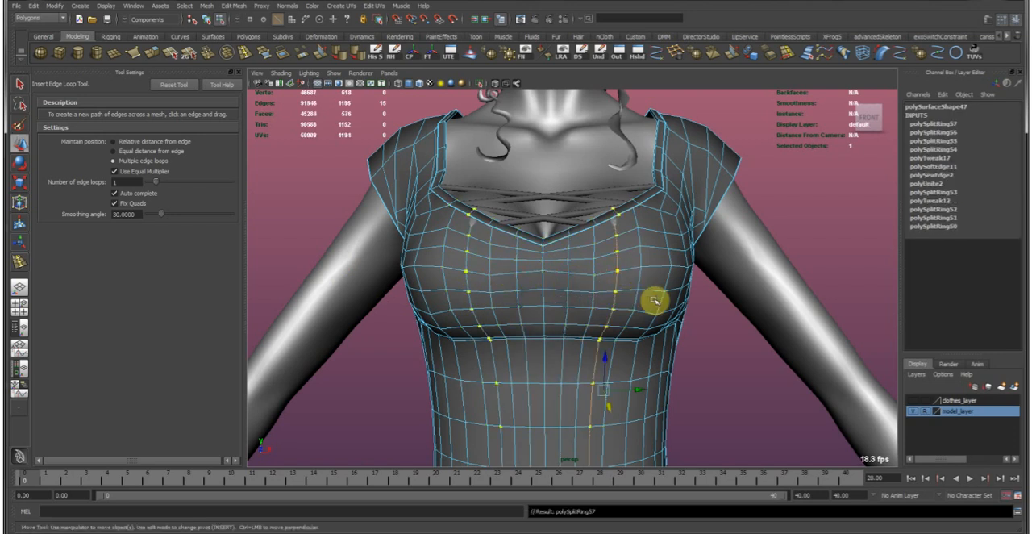
With soft selection off and reflection on, shift the new edge loops beside the center seam back and adjust the center neckline edge.
{"action": "right_click_drag", "start_coordinate": [654, 299], "coordinate": [527, 270], "text": "alt"}
{"action": "left_click_drag", "start_coordinate": [526, 271], "coordinate": [601, 280], "text": "alt"}
{"action": "right_click_drag", "start_coordinate": [580, 288], "coordinate": [630, 265]}
{"action": "left_click_drag", "start_coordinate": [622, 291], "coordinate": [564, 279], "text": "alt"}
{"action": "right_click_drag", "start_coordinate": [565, 279], "coordinate": [604, 287], "text": "alt"}
{"action": "left_click_drag", "start_coordinate": [604, 287], "coordinate": [546, 336], "text": "alt"}
{"action": "right_click_drag", "start_coordinate": [546, 336], "coordinate": [596, 311], "text": "alt"}
{"action": "middle_click_drag", "start_coordinate": [597, 310], "coordinate": [600, 245], "text": "alt"}
{"action": "right_click_drag", "start_coordinate": [599, 245], "coordinate": [589, 323], "text": "alt"}
{"action": "left_click_drag", "start_coordinate": [590, 323], "coordinate": [536, 316], "text": "alt"}
{"action": "right_click_drag", "start_coordinate": [559, 322], "coordinate": [557, 299], "text": "alt"}
{"action": "double_click", "coordinate": [553, 334]}
{"action": "left_click_drag", "start_coordinate": [672, 307], "coordinate": [516, 365], "text": "alt"}
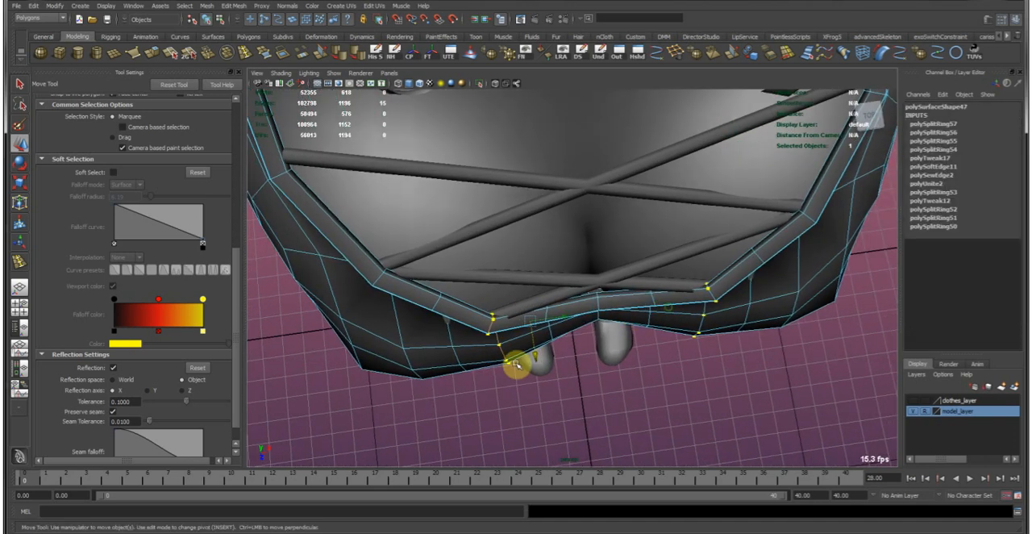
{"action": "middle_click_drag", "start_coordinate": [582, 349], "coordinate": [581, 348]}
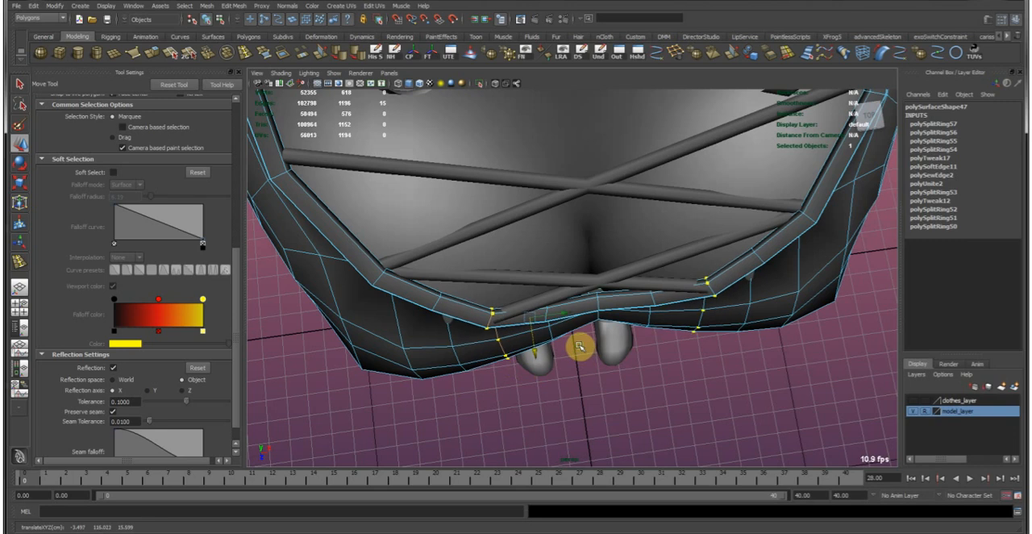
{"action": "mouse_move", "coordinate": [555, 333]}
{"action": "left_mouse_down", "text": "alt"}
{"action": "mouse_move", "coordinate": [583, 315]}
{"action": "mouse_move", "coordinate": [576, 299]}
{"action": "mouse_move", "coordinate": [583, 322]}
{"action": "mouse_move", "coordinate": [568, 323]}
{"action": "left_mouse_up", "text": "alt"}
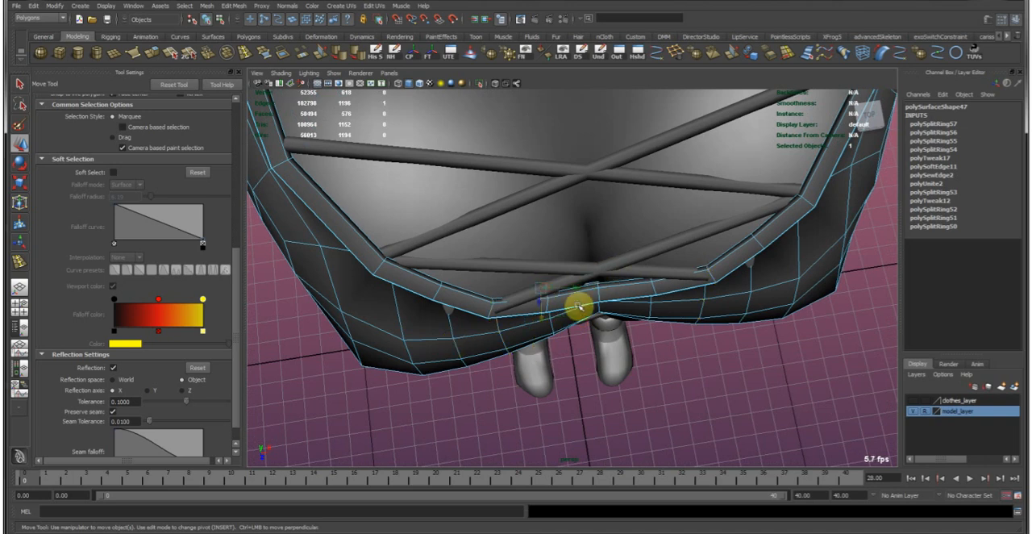
Select the two lowest lacing cords across the neckline and move them back to about -0.613 in Z.
{"action": "left_click", "coordinate": [645, 270]}
{"action": "left_click", "coordinate": [642, 258], "text": "shift"}
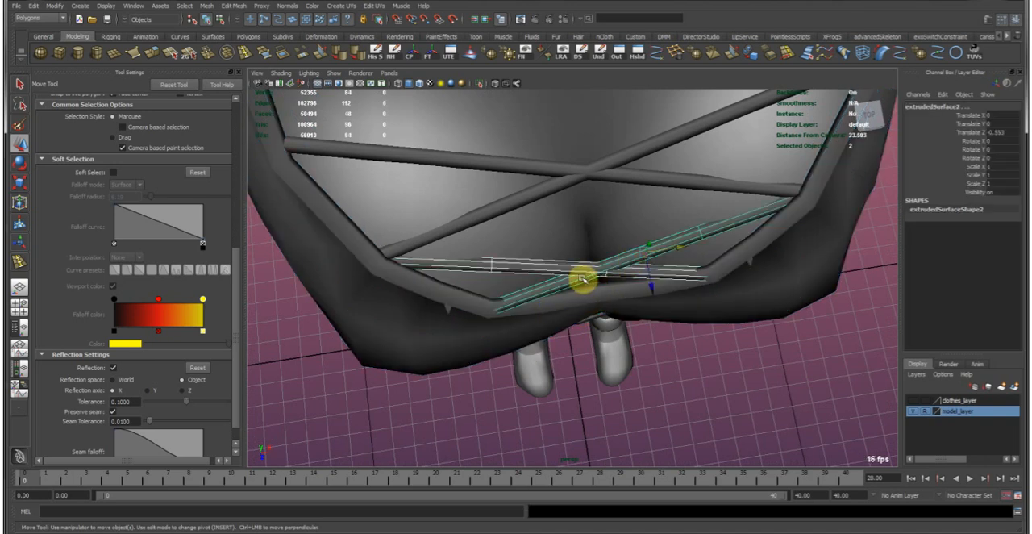
{"action": "left_click_drag", "start_coordinate": [653, 281], "coordinate": [622, 176]}
{"action": "middle_click_drag", "start_coordinate": [623, 176], "coordinate": [611, 269], "text": "alt"}
{"action": "right_click_drag", "start_coordinate": [672, 322], "coordinate": [532, 251], "text": "alt"}
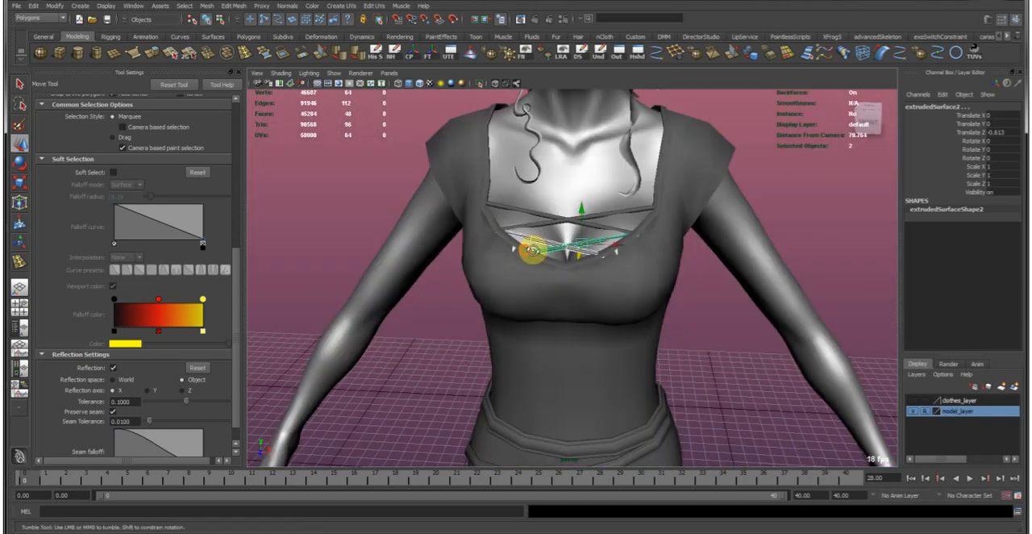
{"action": "left_click_drag", "start_coordinate": [532, 250], "coordinate": [654, 246], "text": "alt"}
{"action": "left_click", "coordinate": [708, 262]}
Turn reflection off and raise the center vertex of the shirt's under-bust seam using soft selection with a falloff radius of 4.22.
{"action": "right_click_drag", "start_coordinate": [547, 299], "coordinate": [690, 285], "text": "alt"}
{"action": "left_click_drag", "start_coordinate": [689, 285], "coordinate": [606, 284], "text": "alt"}
{"action": "left_click", "coordinate": [632, 284]}
{"action": "middle_click_drag", "start_coordinate": [532, 271], "coordinate": [601, 304], "text": "alt"}
{"action": "left_click_drag", "start_coordinate": [601, 304], "coordinate": [587, 299], "text": "alt"}
{"action": "right_click_drag", "start_coordinate": [576, 333], "coordinate": [535, 331]}
{"action": "left_click_drag", "start_coordinate": [559, 348], "coordinate": [590, 363]}
{"action": "key", "text": "b"}
{"action": "left_click", "coordinate": [540, 300]}
{"action": "key", "text": "ctrl+z"}
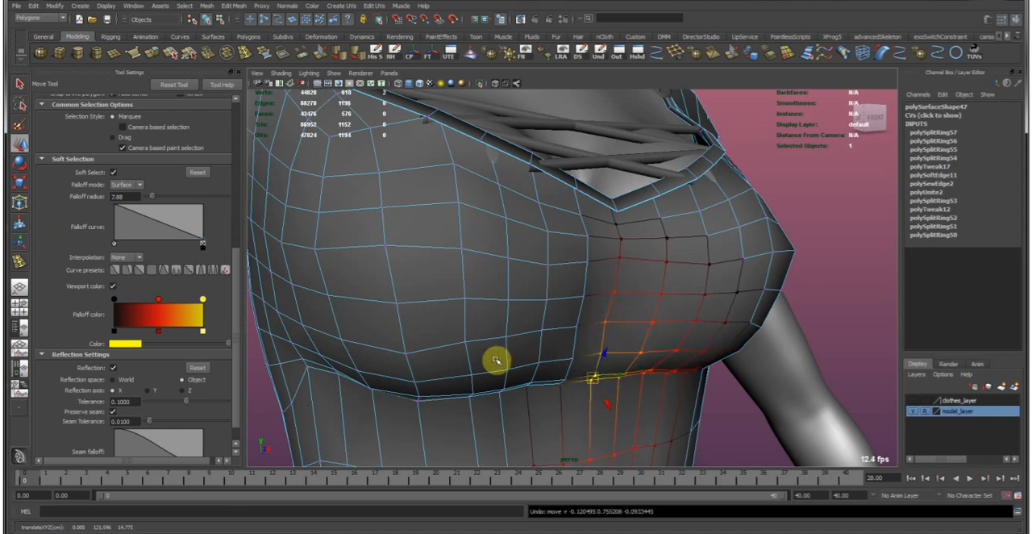
{"action": "left_click", "coordinate": [112, 366]}
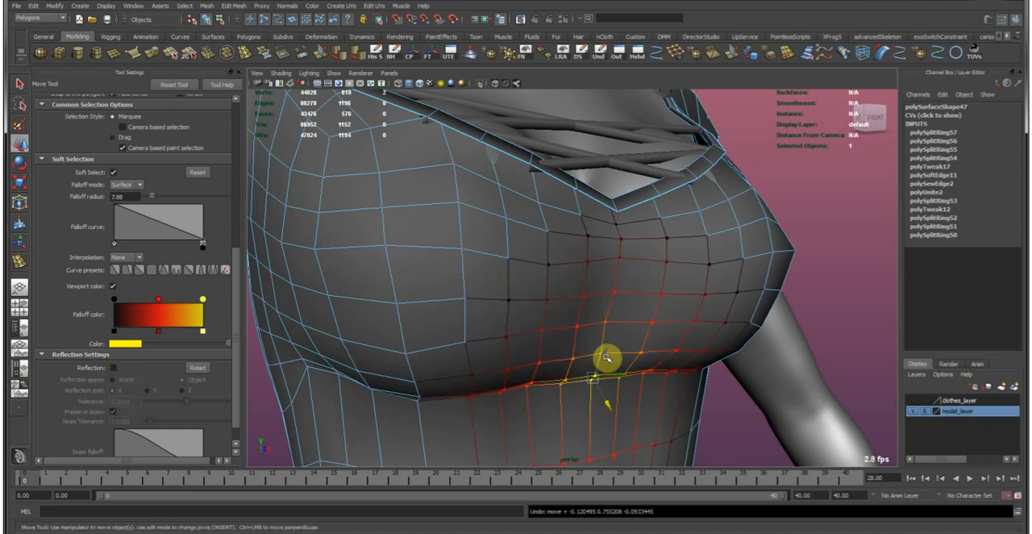
{"action": "key", "text": "b"}
{"action": "left_click_drag", "start_coordinate": [610, 357], "coordinate": [558, 358]}
{"action": "key", "text": "r"}
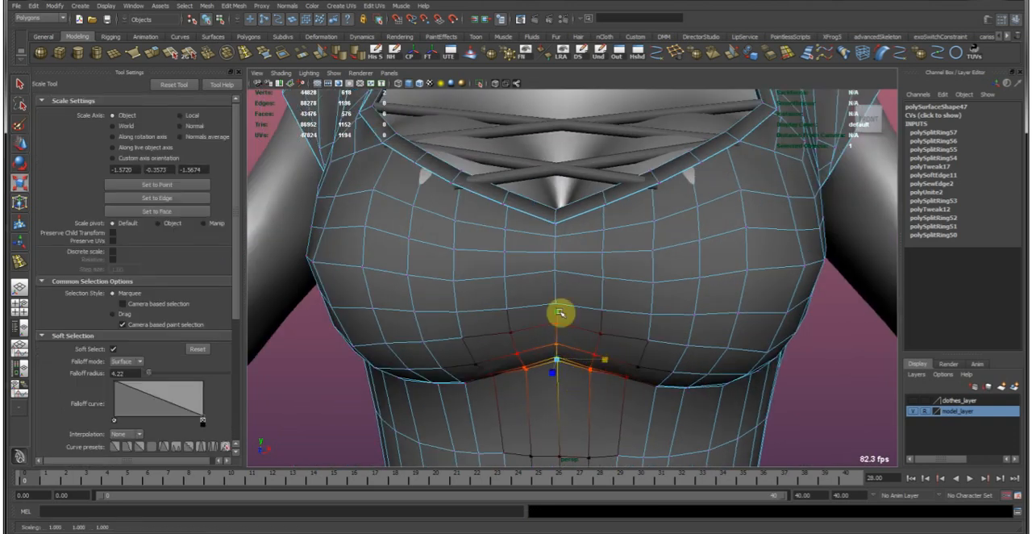
{"action": "key", "text": "w"}
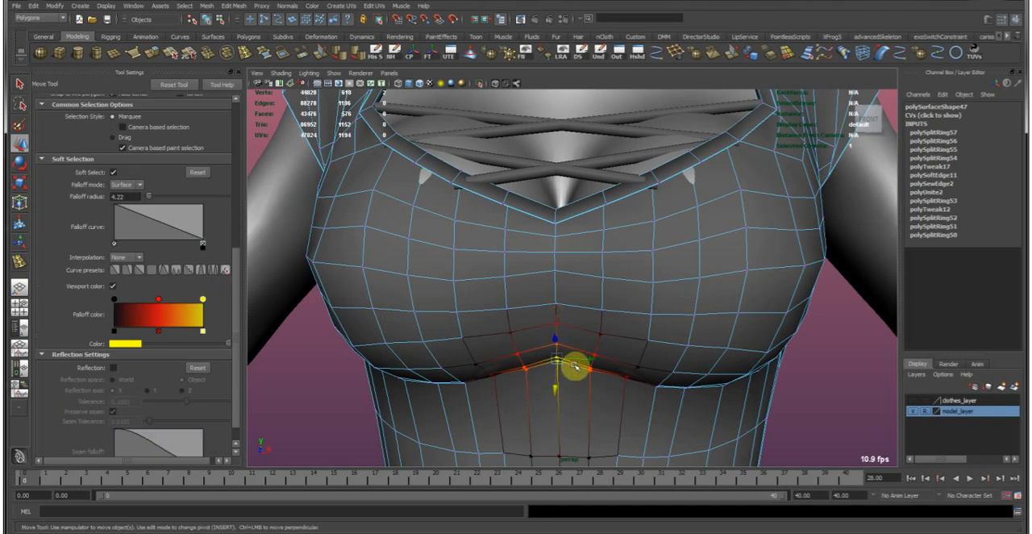
Turn reflection on and lower the under-bust seam vertex beside the center, using a soft-selection falloff radius of 2.55.
{"action": "left_click", "coordinate": [492, 374]}
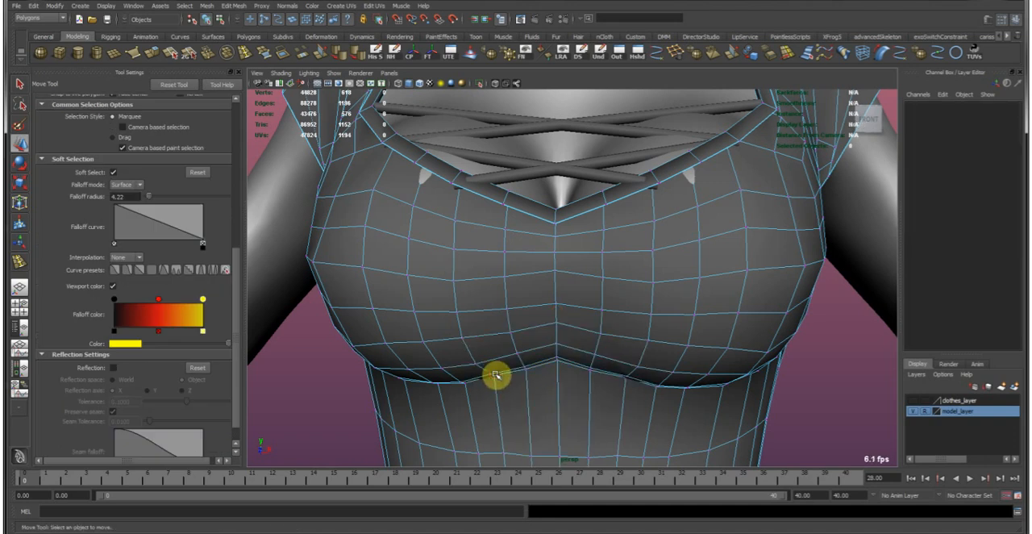
{"action": "left_click", "coordinate": [492, 374]}
{"action": "left_click", "coordinate": [110, 367]}
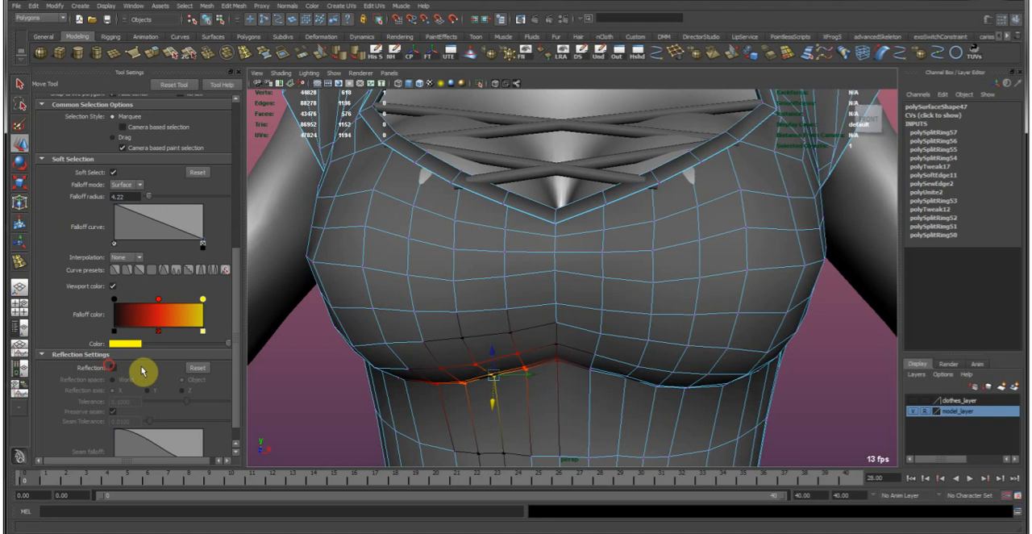
{"action": "key", "text": "b"}
{"action": "left_click_drag", "start_coordinate": [480, 357], "coordinate": [494, 379]}
{"action": "right_click_drag", "start_coordinate": [438, 350], "coordinate": [529, 260]}
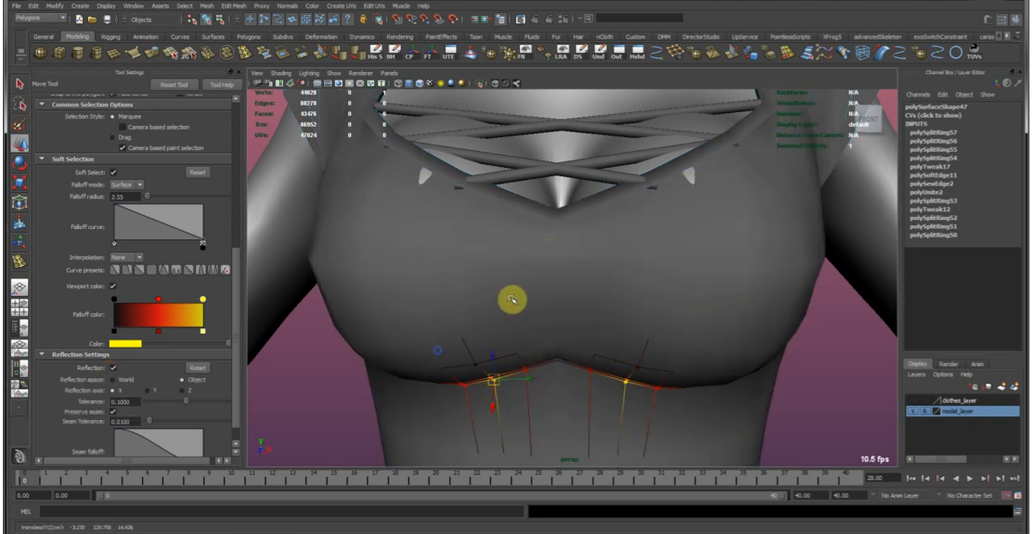
{"action": "right_click_drag", "start_coordinate": [713, 313], "coordinate": [611, 293], "text": "alt"}
{"action": "left_click_drag", "start_coordinate": [610, 292], "coordinate": [748, 315], "text": "alt"}
{"action": "right_click_drag", "start_coordinate": [747, 314], "coordinate": [666, 352], "text": "alt"}
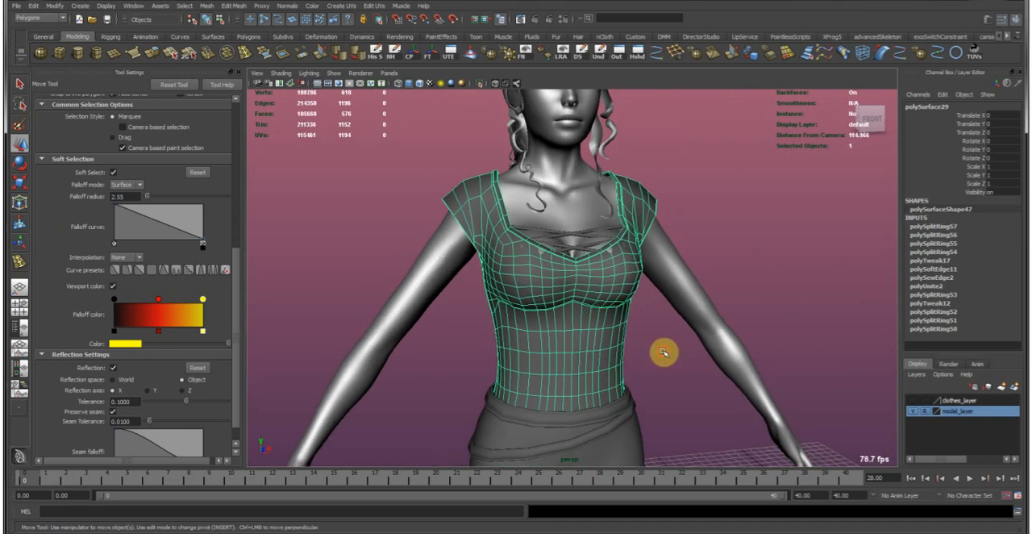
Show the shirt in smooth mesh preview and examine its front, sides and under-bust area.
{"action": "left_click", "coordinate": [664, 353]}
{"action": "left_click_drag", "start_coordinate": [689, 373], "coordinate": [574, 313], "text": "alt"}
{"action": "left_click", "coordinate": [575, 313]}
{"action": "left_click", "coordinate": [493, 283]}
{"action": "right_click_drag", "start_coordinate": [415, 278], "coordinate": [625, 281], "text": "alt"}
{"action": "left_click_drag", "start_coordinate": [624, 281], "coordinate": [457, 245], "text": "alt"}
{"action": "right_click_drag", "start_coordinate": [457, 245], "coordinate": [622, 288], "text": "alt"}
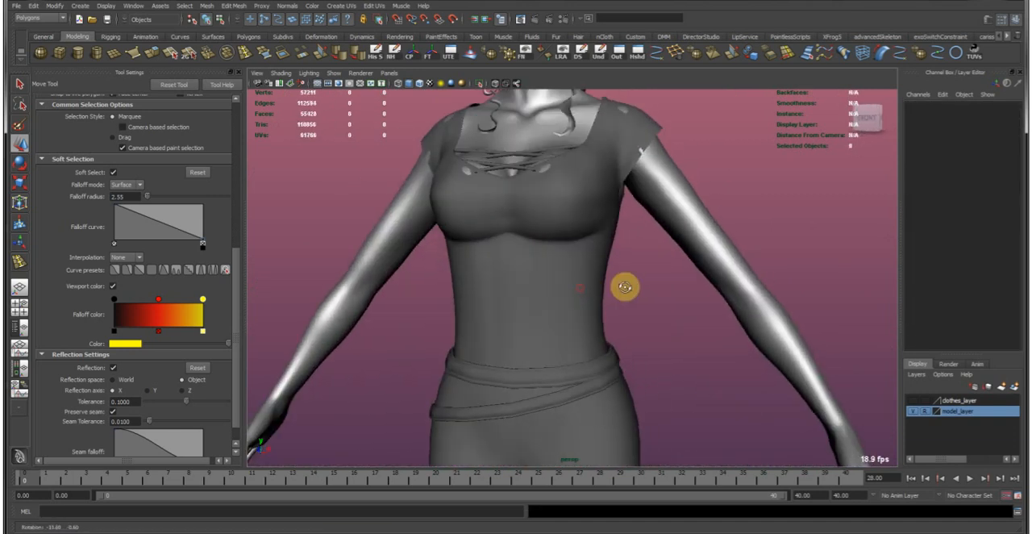
{"action": "left_click_drag", "start_coordinate": [621, 288], "coordinate": [555, 285], "text": "alt"}
{"action": "left_click", "coordinate": [555, 290]}
{"action": "right_click_drag", "start_coordinate": [556, 292], "coordinate": [523, 300], "text": "alt"}
{"action": "left_click_drag", "start_coordinate": [523, 300], "coordinate": [476, 215], "text": "alt"}
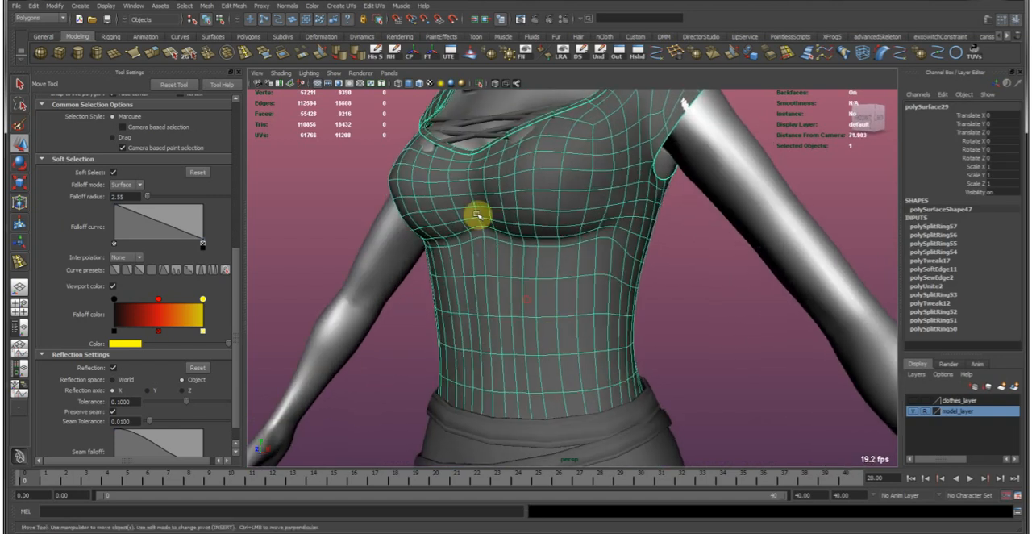
Relax the shirt mesh below the bust using the Sculpt Geometry Tool with stroke reflection enabled.
{"action": "middle_click_drag", "start_coordinate": [525, 155], "coordinate": [482, 65], "text": "alt"}
{"action": "key", "text": "y"}
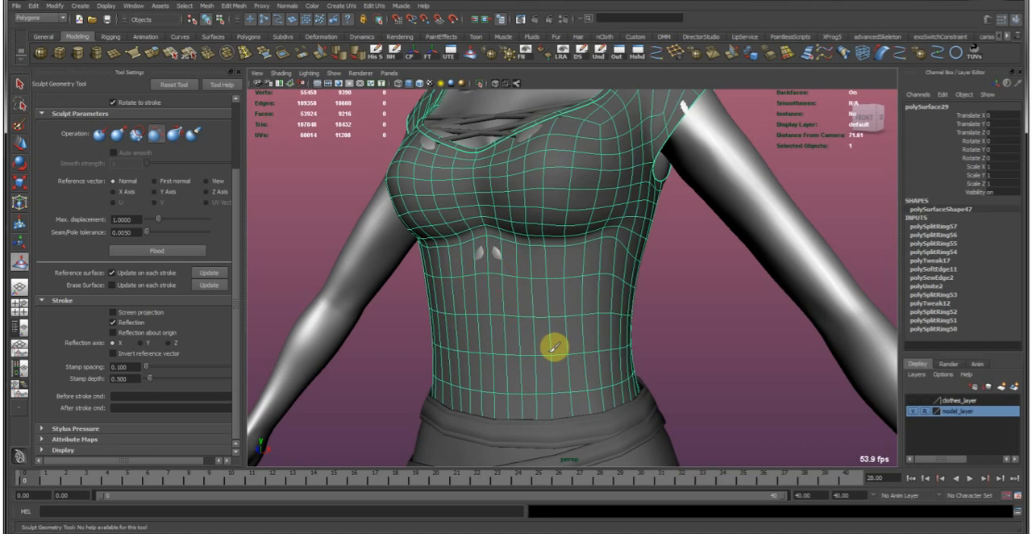
{"action": "key", "text": "w"}
{"action": "left_click_drag", "start_coordinate": [514, 296], "coordinate": [489, 299], "text": "alt"}
{"action": "right_click_drag", "start_coordinate": [489, 299], "coordinate": [534, 285], "text": "alt"}
{"action": "right_click_drag", "start_coordinate": [534, 285], "coordinate": [536, 308]}
{"action": "left_click", "coordinate": [546, 299]}
{"action": "left_click_drag", "start_coordinate": [528, 279], "coordinate": [529, 282]}
Deselect the shirt and examine the whole clothed character from several angles.
{"action": "left_click", "coordinate": [785, 331]}
{"action": "right_click_drag", "start_coordinate": [694, 332], "coordinate": [760, 283]}
{"action": "right_click_drag", "start_coordinate": [785, 331], "coordinate": [621, 244], "text": "alt"}
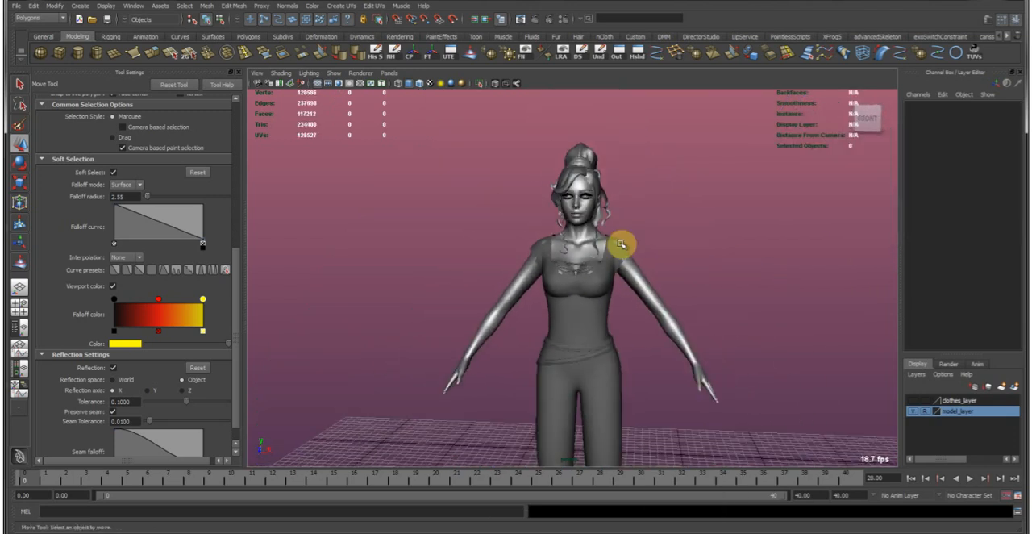
{"action": "left_click_drag", "start_coordinate": [721, 260], "coordinate": [456, 334], "text": "alt"}
{"action": "right_click_drag", "start_coordinate": [456, 334], "coordinate": [707, 350], "text": "alt"}
{"action": "middle_click_drag", "start_coordinate": [575, 438], "coordinate": [537, 133], "text": "alt"}
{"action": "right_click_drag", "start_coordinate": [353, 211], "coordinate": [612, 367], "text": "alt"}
{"action": "middle_click_drag", "start_coordinate": [556, 371], "coordinate": [536, 232], "text": "alt"}
{"action": "right_click_drag", "start_coordinate": [532, 231], "coordinate": [626, 271], "text": "alt"}
{"action": "left_click_drag", "start_coordinate": [626, 272], "coordinate": [777, 292], "text": "alt"}
{"action": "right_click_drag", "start_coordinate": [777, 292], "coordinate": [440, 240], "text": "alt"}
{"action": "left_click_drag", "start_coordinate": [434, 238], "coordinate": [554, 306], "text": "alt"}
Examine the boots and how the trouser legs meet them, and review the full outfit again.
{"action": "left_click", "coordinate": [574, 326]}
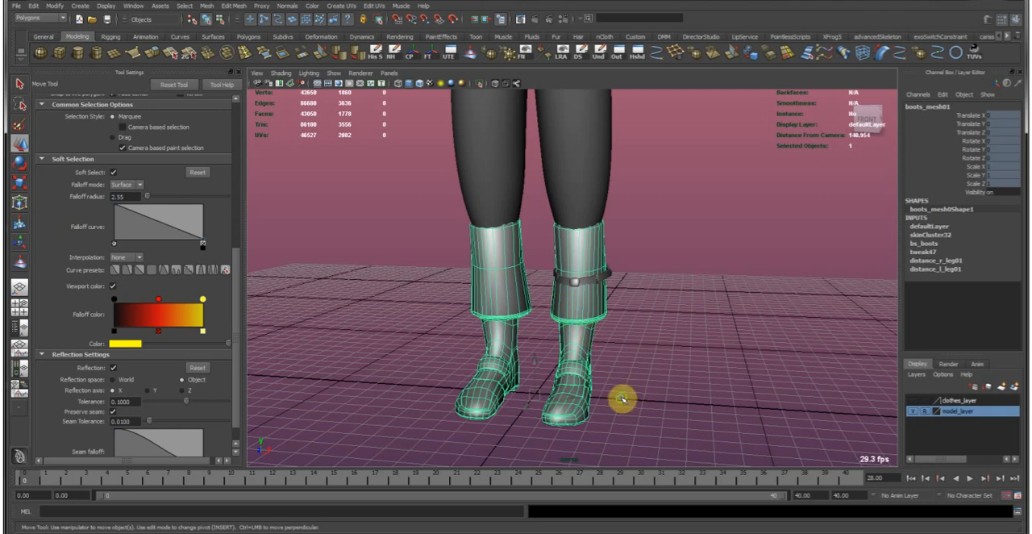
{"action": "middle_click_drag", "start_coordinate": [621, 398], "coordinate": [612, 272], "text": "alt"}
{"action": "right_click_drag", "start_coordinate": [613, 271], "coordinate": [640, 278], "text": "alt"}
{"action": "left_click_drag", "start_coordinate": [640, 278], "coordinate": [511, 212], "text": "alt"}
{"action": "middle_click_drag", "start_coordinate": [538, 212], "coordinate": [639, 310], "text": "alt"}
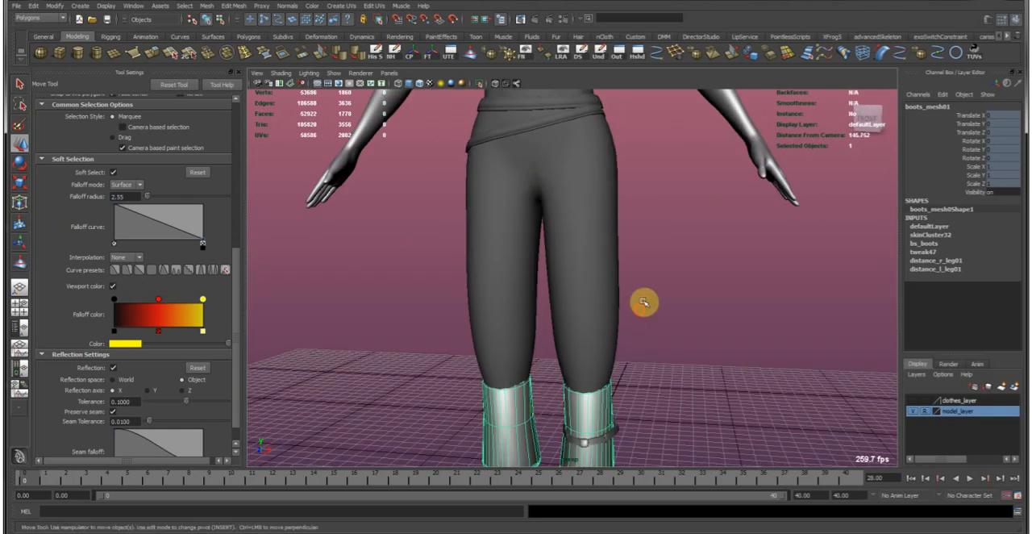
{"action": "left_click", "coordinate": [639, 311]}
{"action": "middle_click_drag", "start_coordinate": [675, 279], "coordinate": [663, 405], "text": "alt"}
{"action": "right_click_drag", "start_coordinate": [639, 377], "coordinate": [484, 281], "text": "alt"}
{"action": "left_click_drag", "start_coordinate": [484, 281], "coordinate": [520, 278], "text": "alt"}
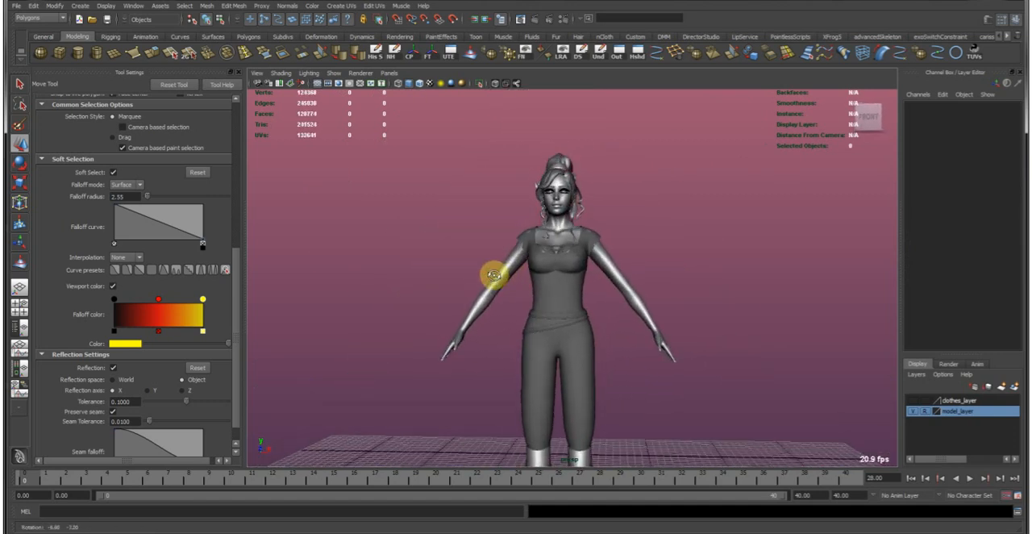
{"action": "left_click_drag", "start_coordinate": [493, 275], "coordinate": [470, 272], "text": "alt"}
{"action": "right_click_drag", "start_coordinate": [470, 271], "coordinate": [540, 261], "text": "alt"}
{"action": "left_click_drag", "start_coordinate": [540, 261], "coordinate": [833, 264], "text": "alt"}
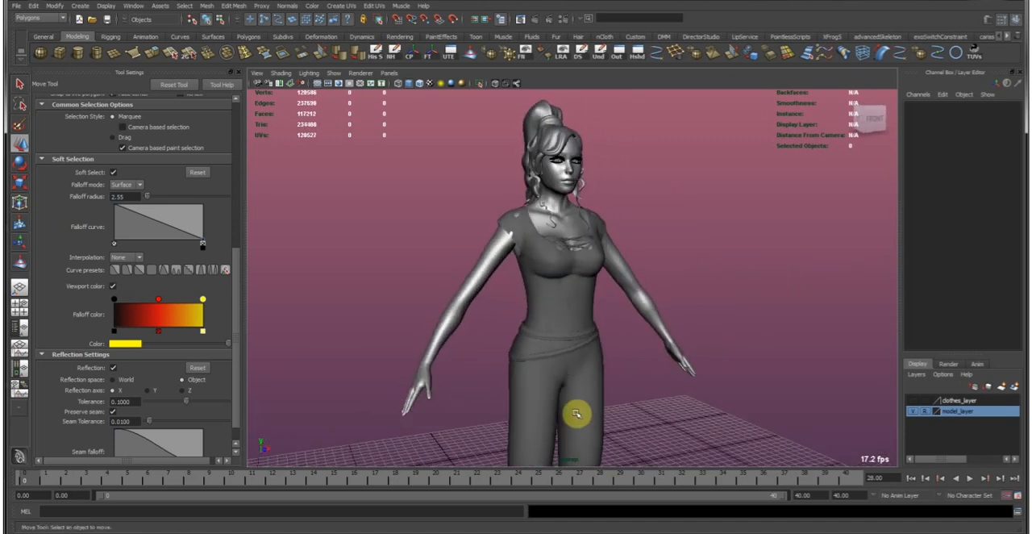
Examine the belt bands around the hips up close and select the upper band.
{"action": "middle_click_drag", "start_coordinate": [576, 413], "coordinate": [541, 263], "text": "alt"}
{"action": "right_click_drag", "start_coordinate": [541, 262], "coordinate": [594, 199], "text": "alt"}
{"action": "middle_click_drag", "start_coordinate": [594, 199], "coordinate": [570, 365], "text": "alt"}
{"action": "left_click_drag", "start_coordinate": [596, 352], "coordinate": [544, 351], "text": "alt"}
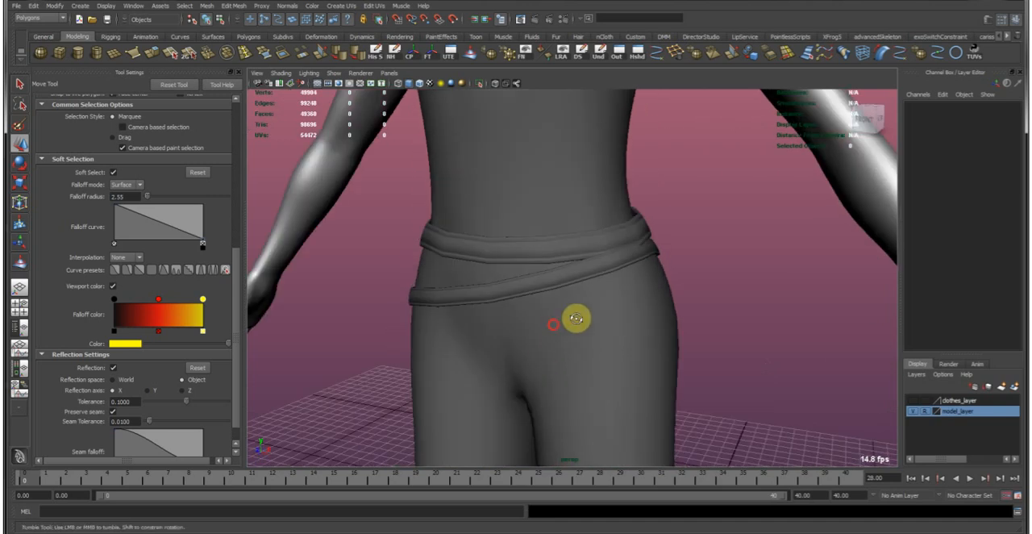
{"action": "left_click_drag", "start_coordinate": [576, 319], "coordinate": [584, 275], "text": "alt"}
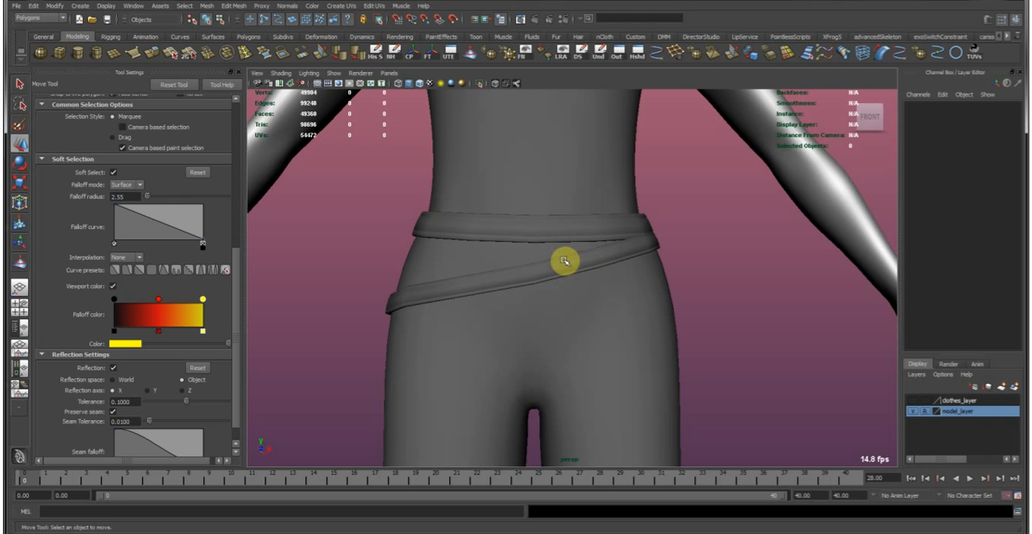
{"action": "right_click_drag", "start_coordinate": [599, 247], "coordinate": [682, 251], "text": "alt"}
{"action": "left_click_drag", "start_coordinate": [682, 251], "coordinate": [643, 243], "text": "alt"}
{"action": "left_click", "coordinate": [601, 208]}
{"action": "middle_click_drag", "start_coordinate": [504, 251], "coordinate": [513, 310], "text": "alt"}
{"action": "right_click_drag", "start_coordinate": [513, 309], "coordinate": [544, 311], "text": "alt"}
{"action": "left_click_drag", "start_coordinate": [544, 311], "coordinate": [576, 316], "text": "alt"}
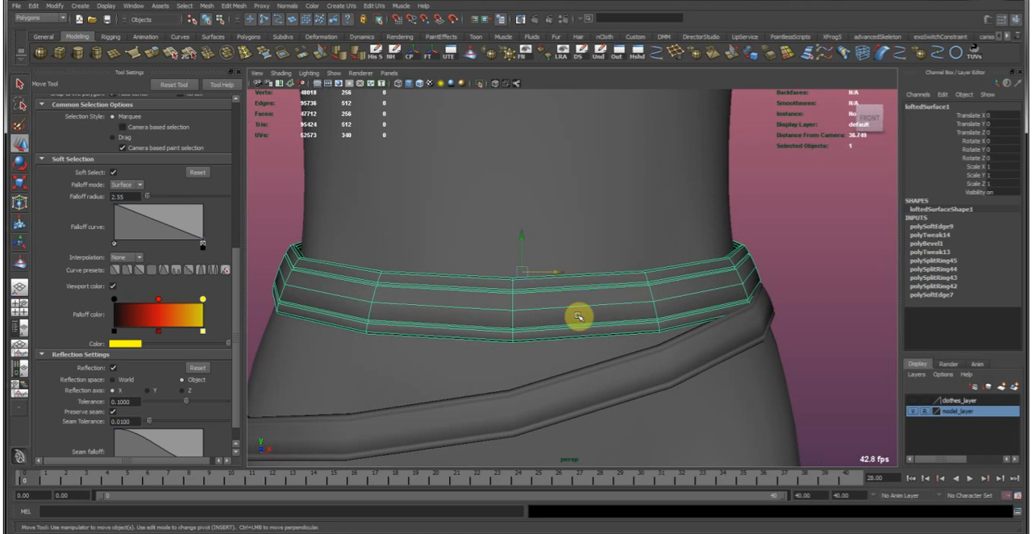
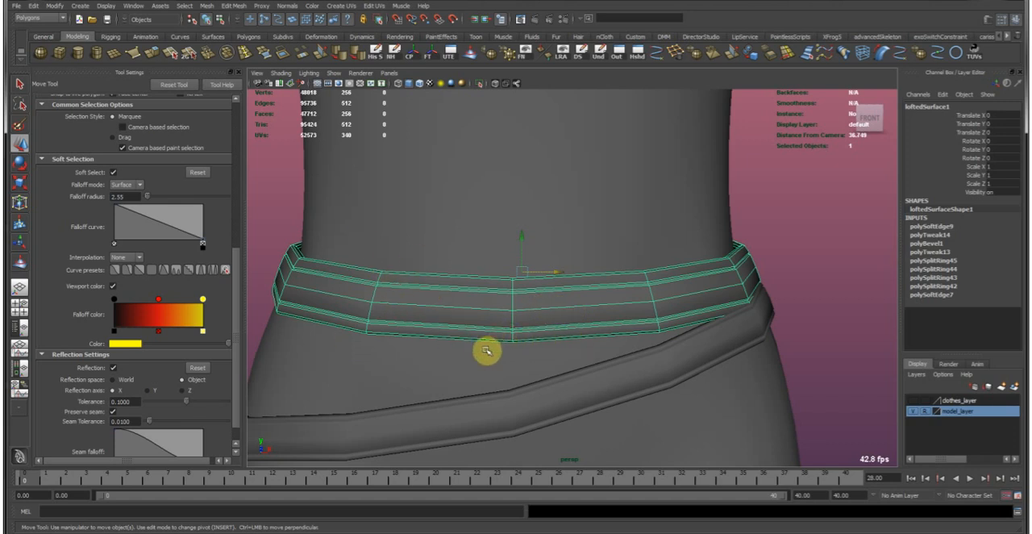
Try to duplicate the upper belt and scale the copy uniformly to 1.012.
{"action": "left_click_drag", "start_coordinate": [476, 306], "coordinate": [512, 224], "text": "alt"}
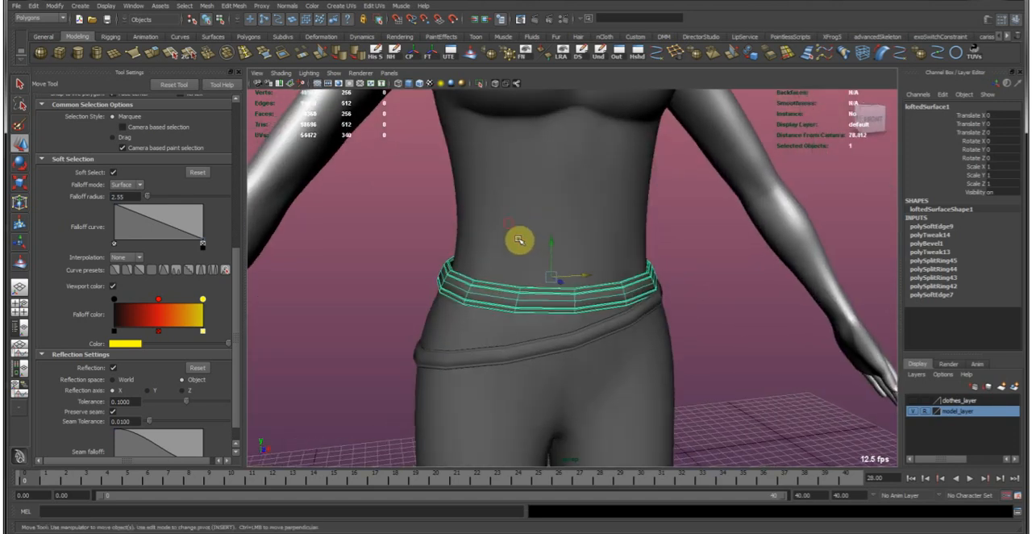
{"action": "left_click_drag", "start_coordinate": [499, 231], "coordinate": [586, 275], "text": "alt"}
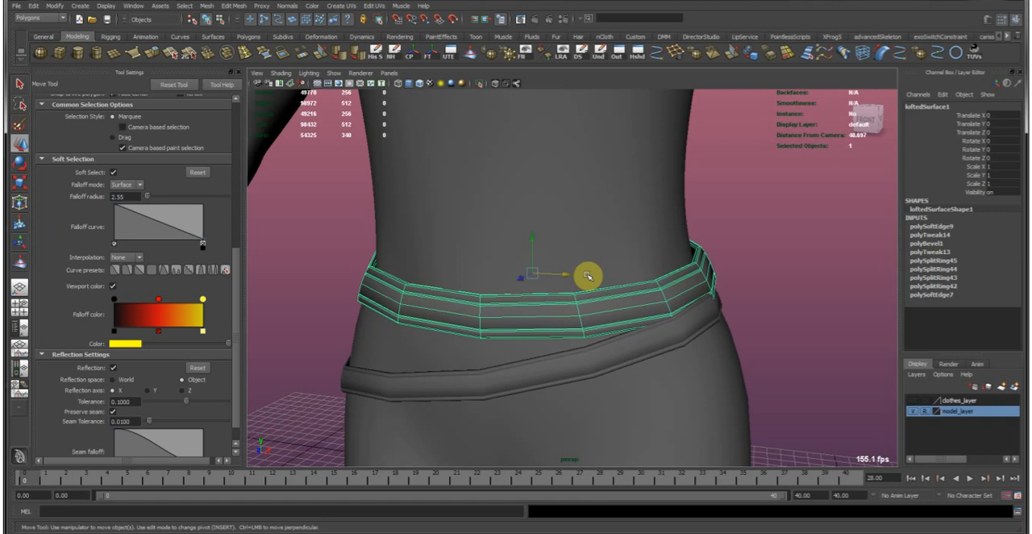
{"action": "key", "text": "ctrl+d"}
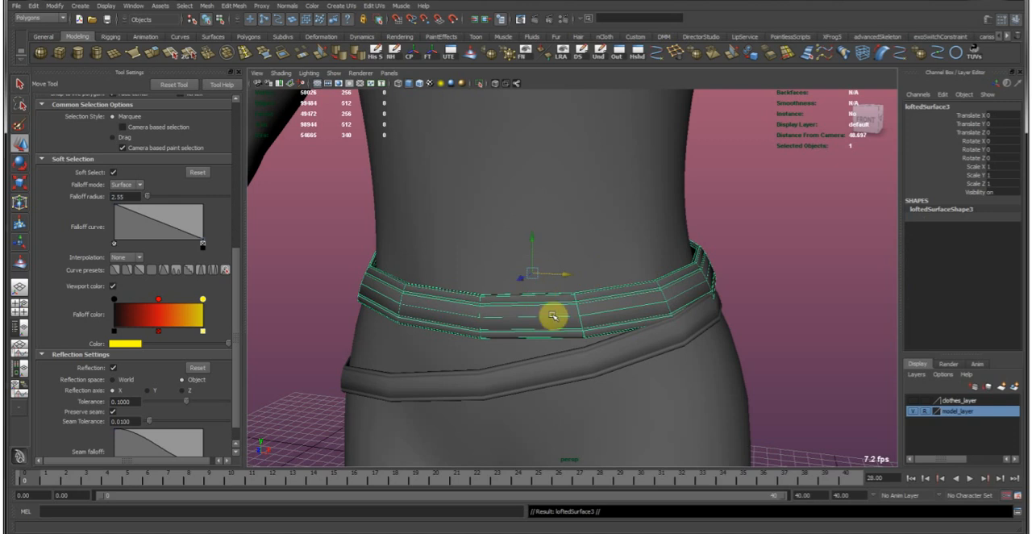
{"action": "key", "text": "r"}
{"action": "middle_click_drag", "start_coordinate": [555, 298], "coordinate": [556, 300]}
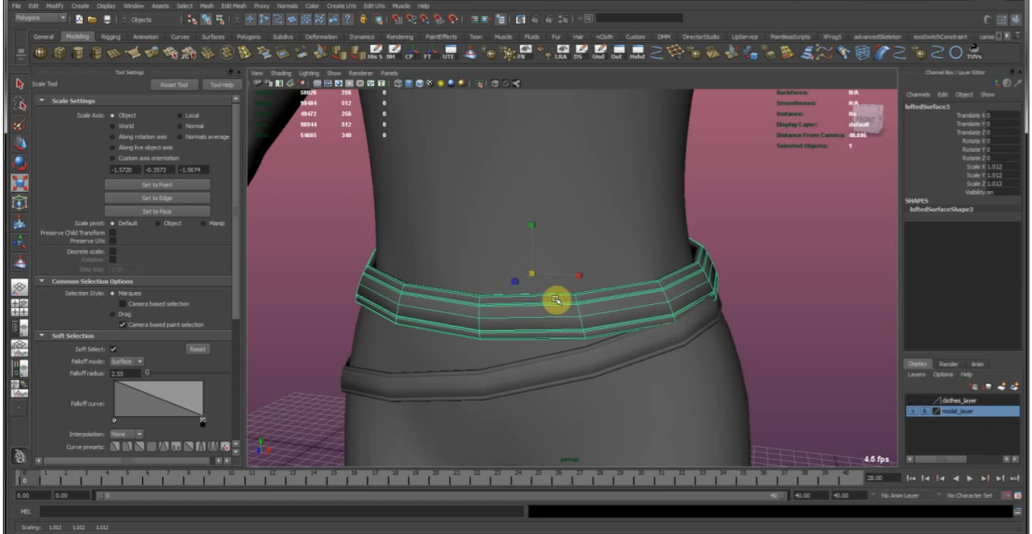
{"action": "key", "text": "ctrl+z"}
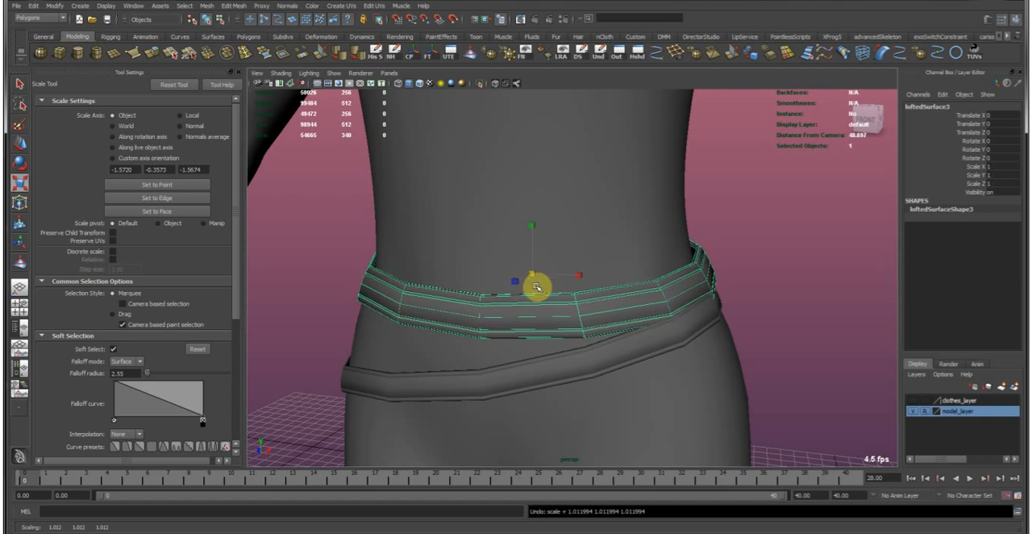
{"action": "left_click", "coordinate": [492, 272]}
{"action": "key", "text": "w"}
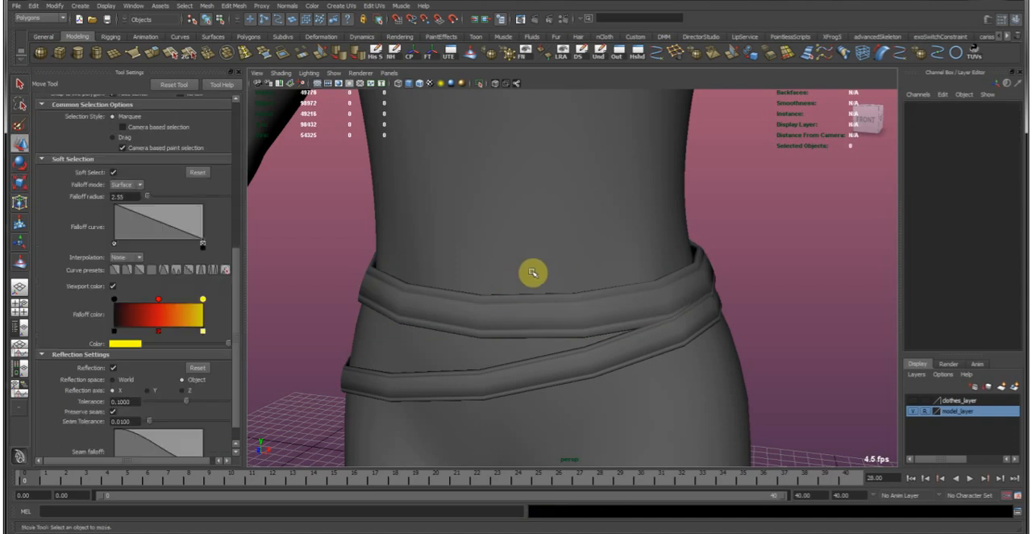
Duplicate the upper belt in place and isolate the copy in the viewport.
{"action": "left_click", "coordinate": [464, 343]}
{"action": "left_click", "coordinate": [440, 314]}
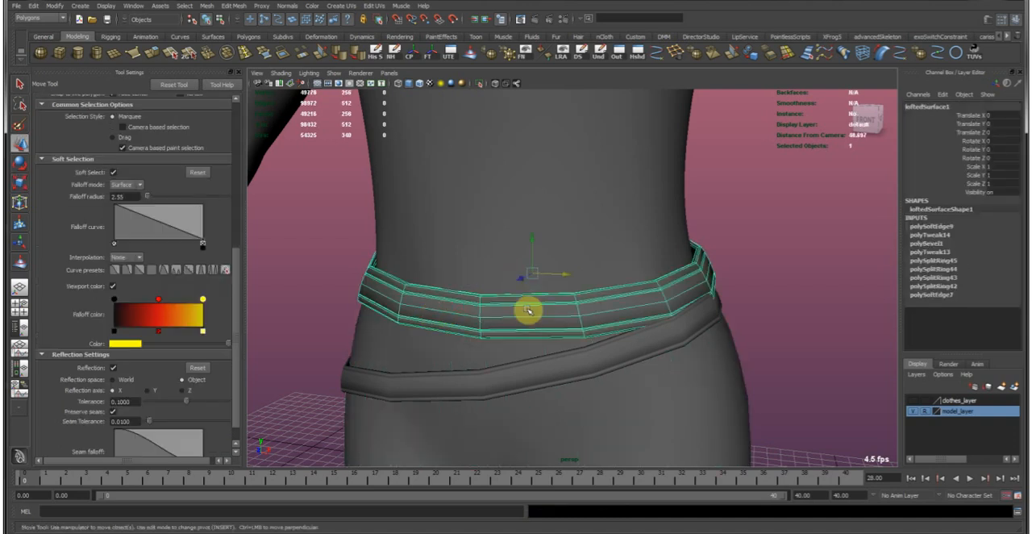
{"action": "key", "text": "ctrl+d"}
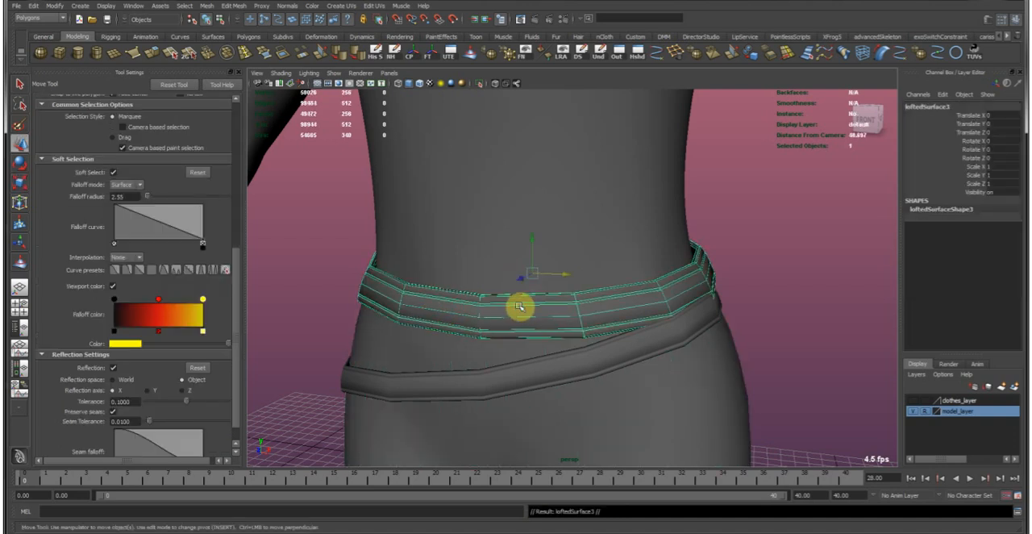
{"action": "left_click", "coordinate": [481, 84]}
{"action": "left_click", "coordinate": [363, 199]}
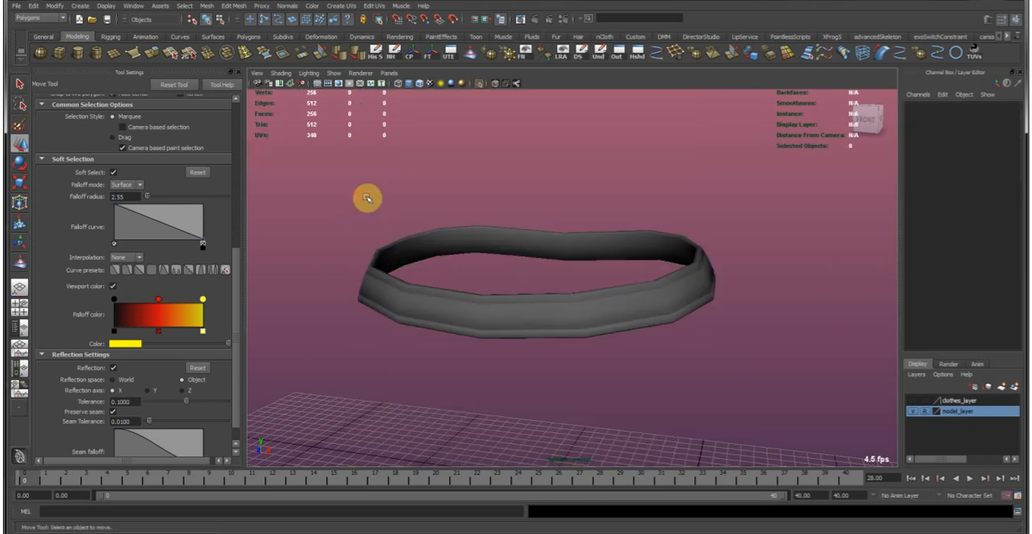
Select two neighbouring vertical edge loops on the front of the belt copy, and turn off soft selection and reflection.
{"action": "left_click", "coordinate": [486, 331]}
{"action": "mouse_move", "coordinate": [490, 322]}
{"action": "left_mouse_down", "text": "alt"}
{"action": "mouse_move", "coordinate": [541, 306]}
{"action": "mouse_move", "coordinate": [495, 350]}
{"action": "mouse_move", "coordinate": [482, 315]}
{"action": "left_mouse_up", "text": "alt"}
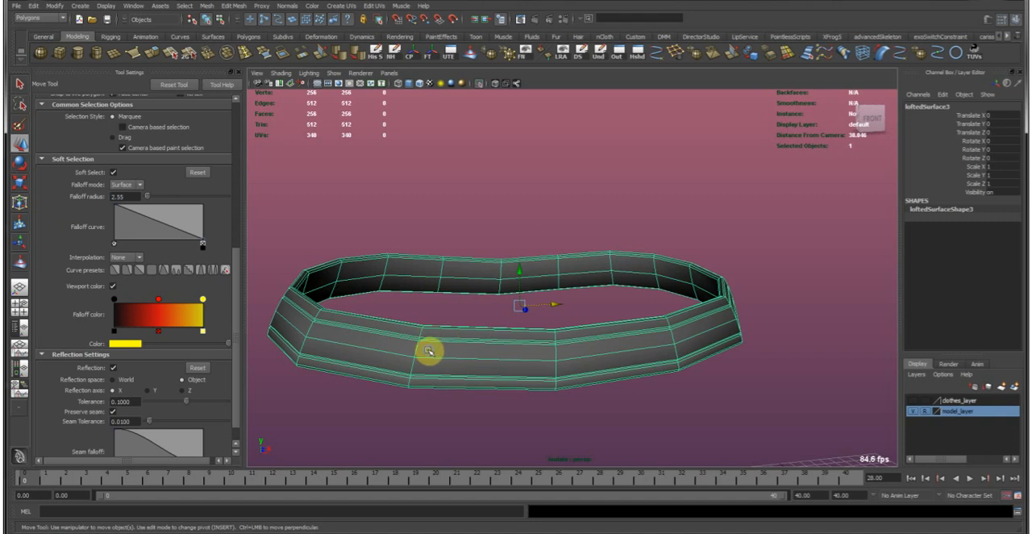
{"action": "right_click_drag", "start_coordinate": [429, 351], "coordinate": [431, 304]}
{"action": "double_click", "coordinate": [415, 346]}
{"action": "key", "text": "b"}
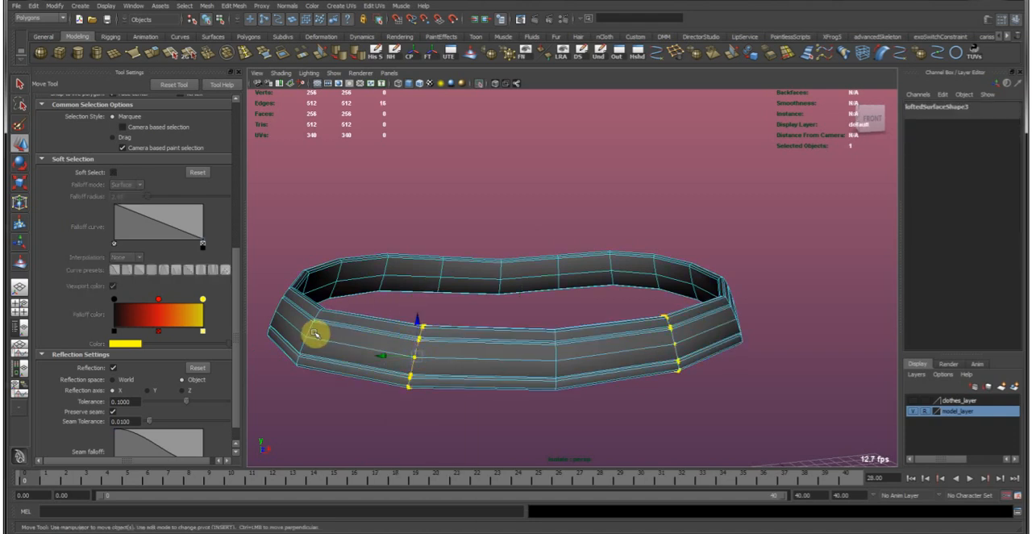
{"action": "double_click", "coordinate": [309, 329], "text": "shift"}
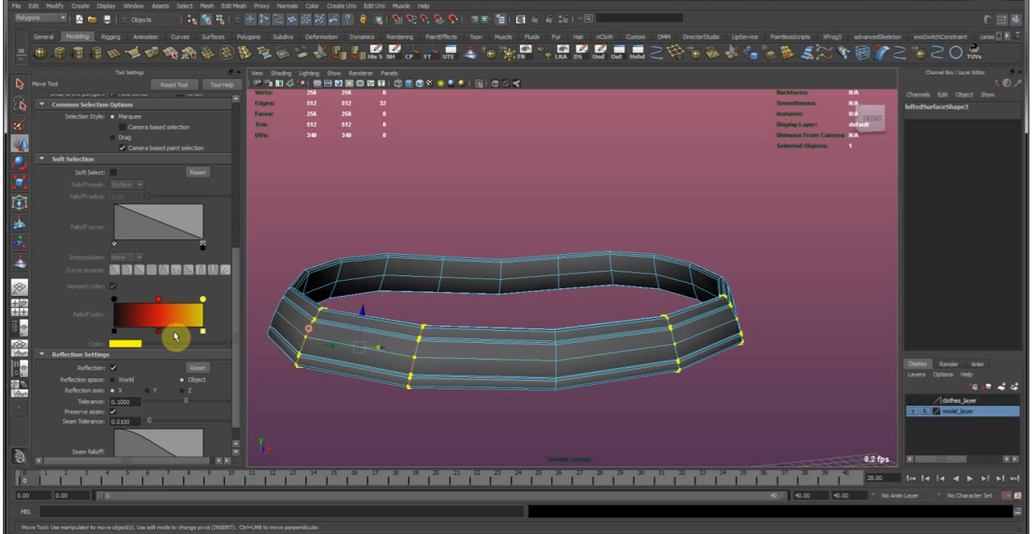
{"action": "left_click", "coordinate": [111, 368]}
Add the vertical edge loops across the belt's front and around its side to the selection.
{"action": "left_click_drag", "start_coordinate": [599, 315], "coordinate": [524, 330], "text": "alt"}
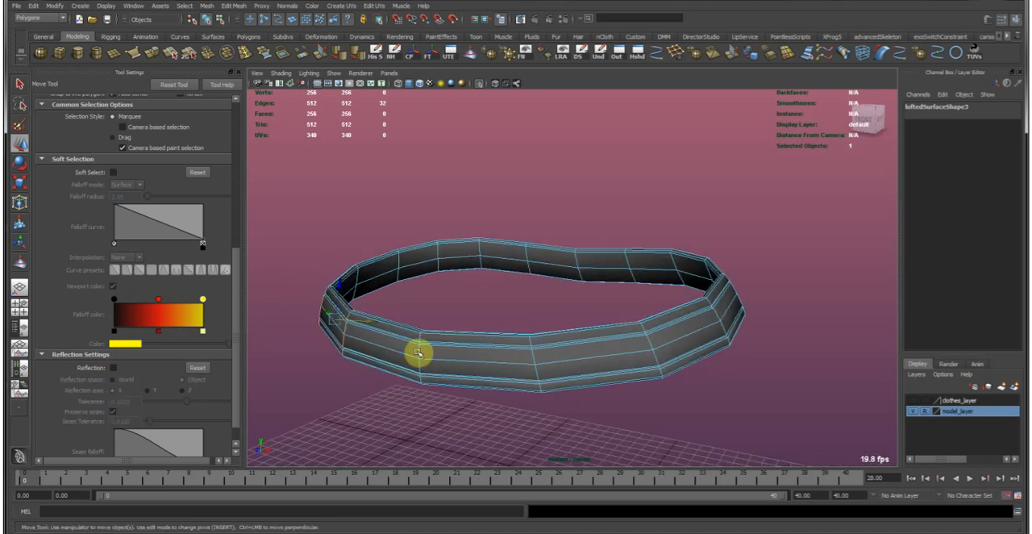
{"action": "double_click", "coordinate": [417, 349], "text": "shift"}
{"action": "double_click", "coordinate": [531, 358], "text": "shift"}
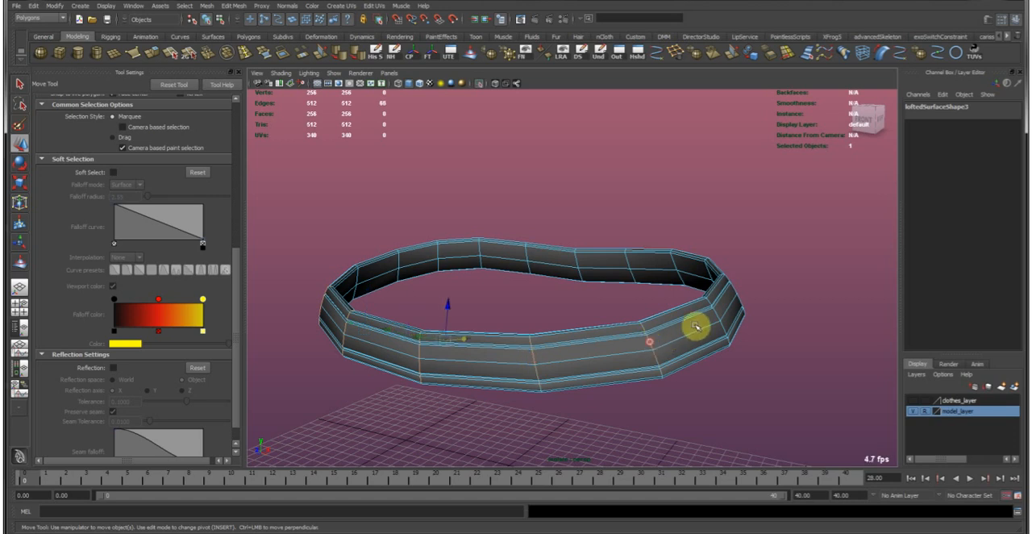
{"action": "left_click_drag", "start_coordinate": [655, 342], "coordinate": [675, 318], "text": "alt"}
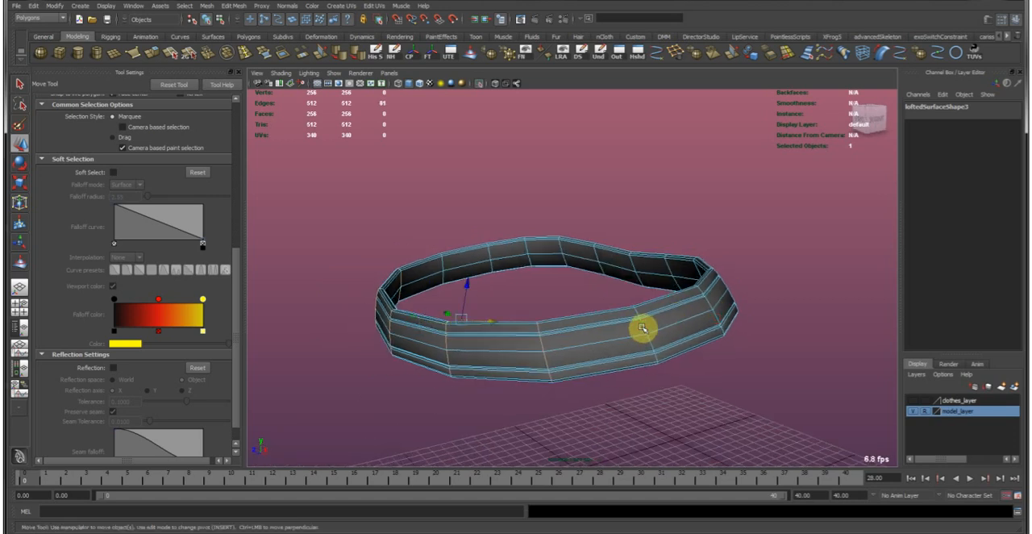
{"action": "double_click", "coordinate": [643, 327], "text": "shift"}
{"action": "left_click_drag", "start_coordinate": [648, 327], "coordinate": [765, 323], "text": "alt"}
{"action": "double_click", "coordinate": [601, 324], "text": "shift"}
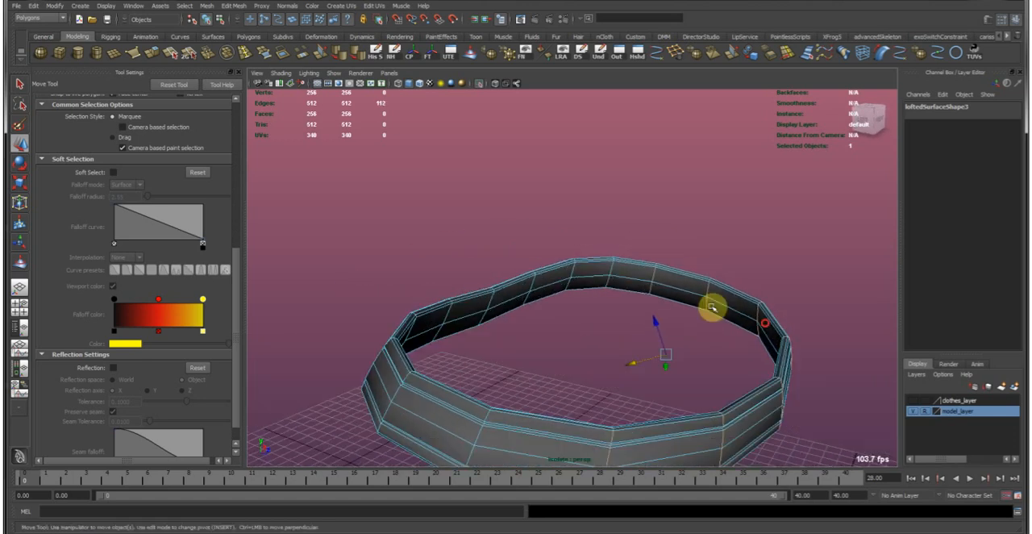
Add the neighbouring vertical edge loops along the back of the belt to the selection.
{"action": "double_click", "coordinate": [612, 269], "text": "shift"}
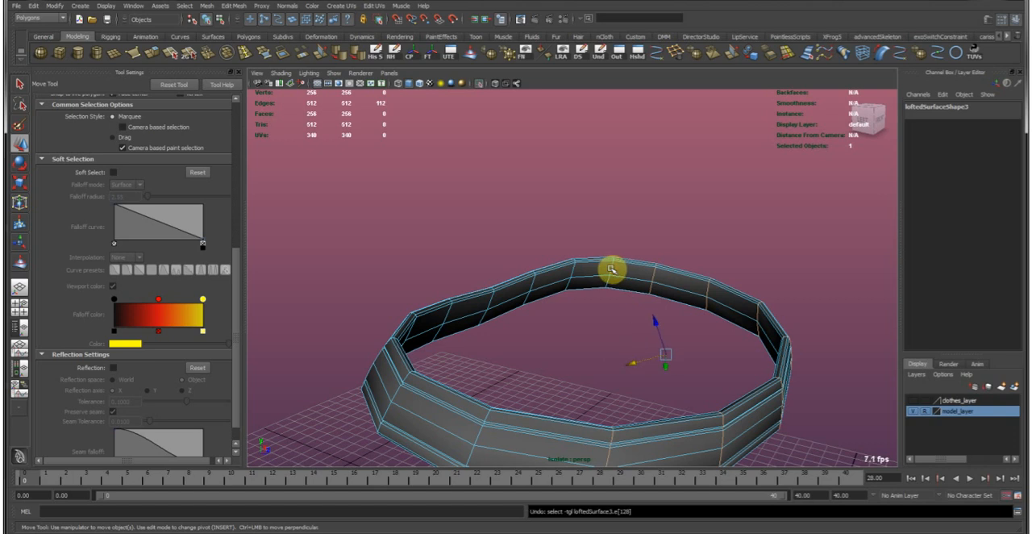
{"action": "double_click", "coordinate": [574, 268], "text": "shift"}
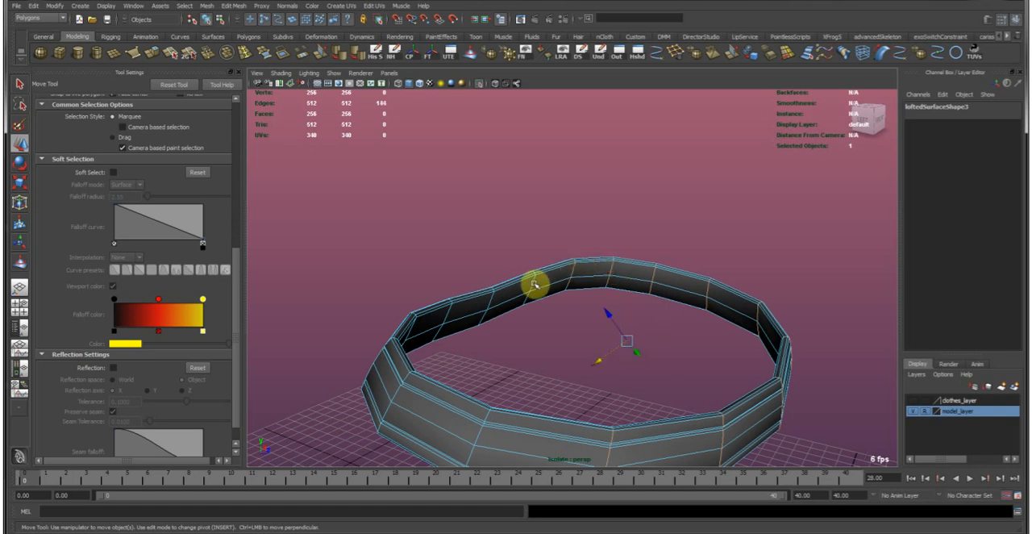
{"action": "left_click_drag", "start_coordinate": [533, 284], "coordinate": [306, 137], "text": "alt"}
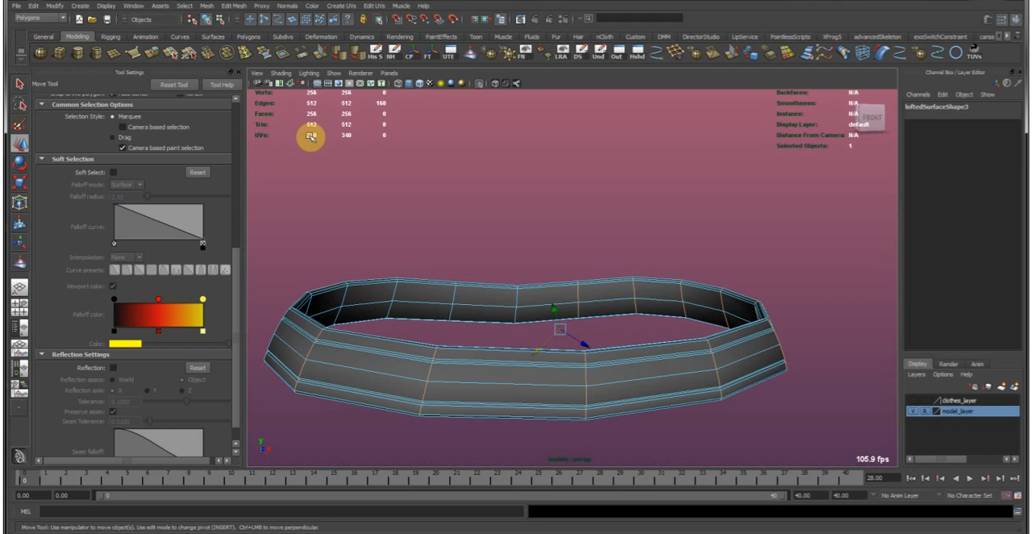
{"action": "right_click_drag", "start_coordinate": [493, 231], "coordinate": [444, 241], "text": "alt"}
{"action": "left_click_drag", "start_coordinate": [443, 241], "coordinate": [472, 270], "text": "alt"}
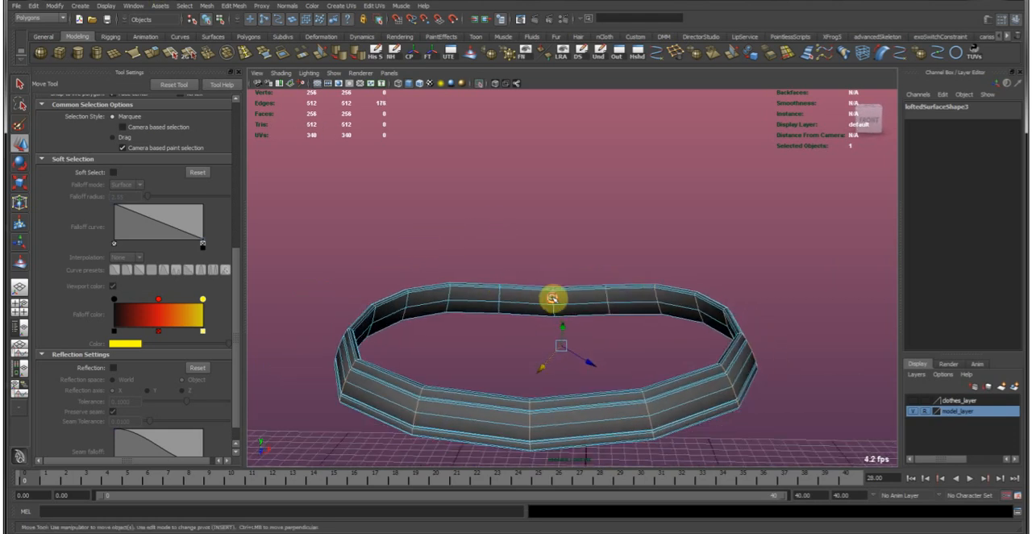
{"action": "left_click_drag", "start_coordinate": [552, 299], "coordinate": [546, 279], "text": "alt"}
Add one more vertical loop at the back of the belt with the Select Edge Loop Tool.
{"action": "left_click", "coordinate": [185, 7]}
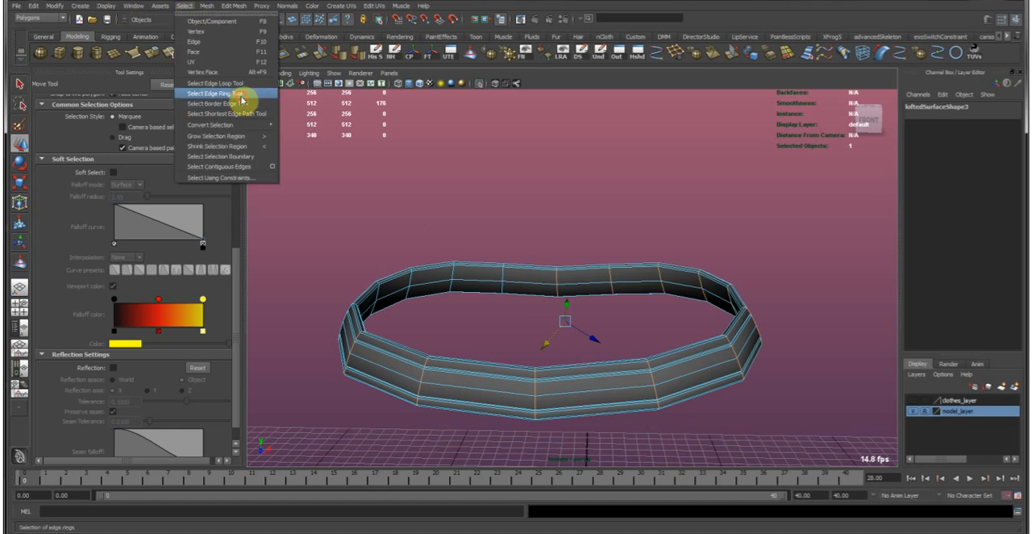
{"action": "left_click", "coordinate": [241, 95]}
{"action": "left_click", "coordinate": [203, 7]}
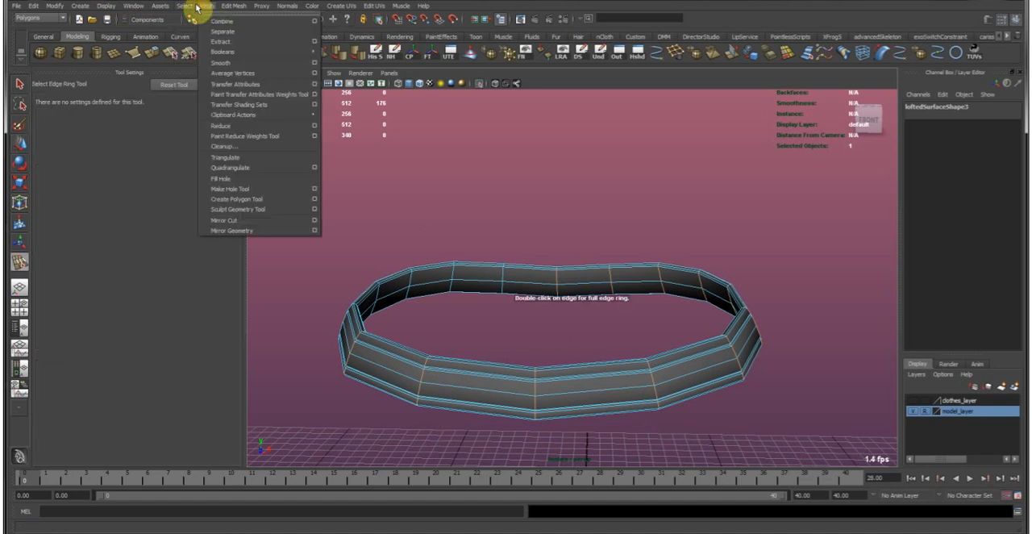
{"action": "left_click", "coordinate": [242, 84]}
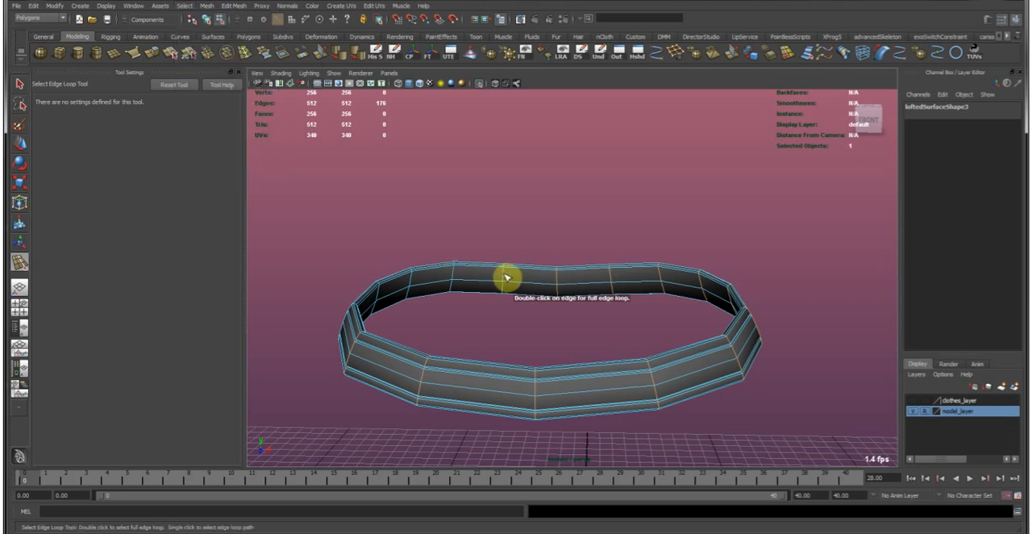
Try to add the remaining vertical edges of the belt with the Select Edge Ring Tool.
{"action": "left_click", "coordinate": [203, 7]}
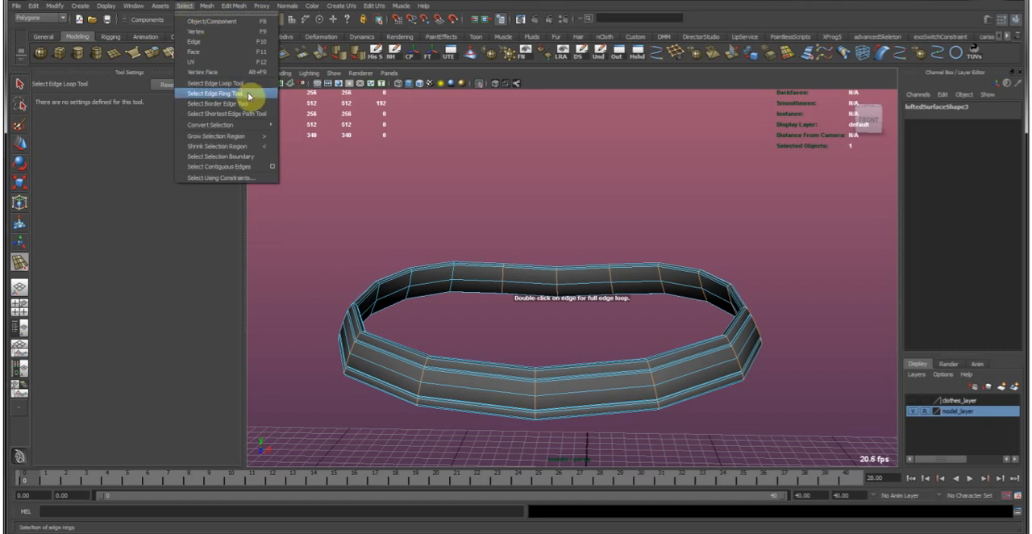
{"action": "left_click", "coordinate": [242, 94]}
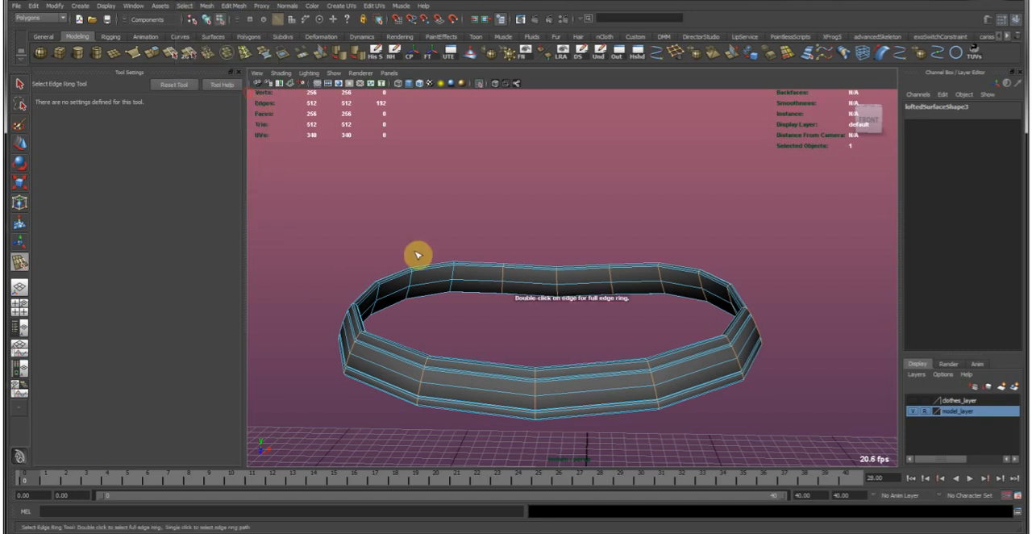
{"action": "double_click", "coordinate": [452, 289]}
{"action": "left_click_drag", "start_coordinate": [431, 279], "coordinate": [698, 336], "text": "alt"}
{"action": "middle_click_drag", "start_coordinate": [698, 336], "coordinate": [447, 283], "text": "alt"}
{"action": "right_click_drag", "start_coordinate": [447, 282], "coordinate": [549, 316], "text": "alt"}
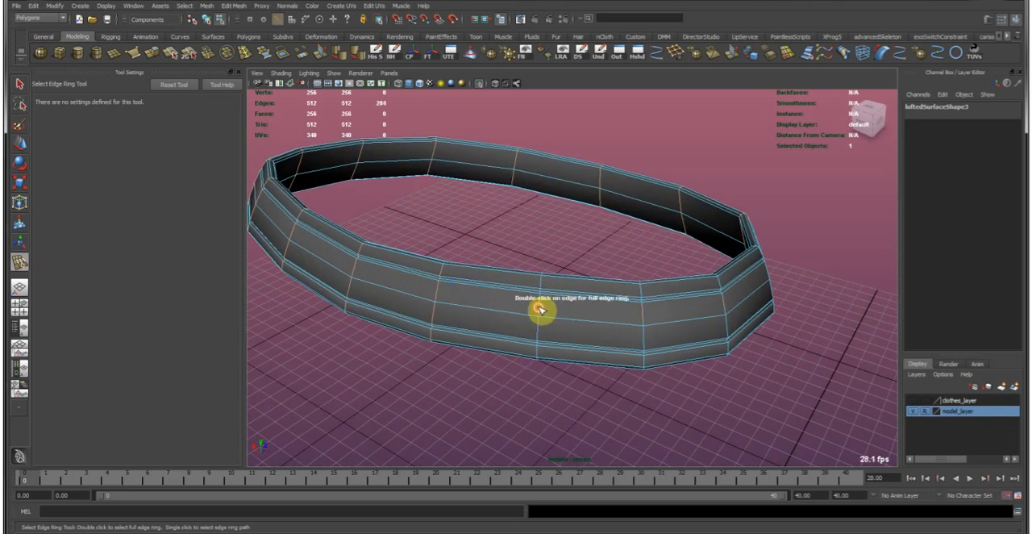
{"action": "key", "text": "w"}
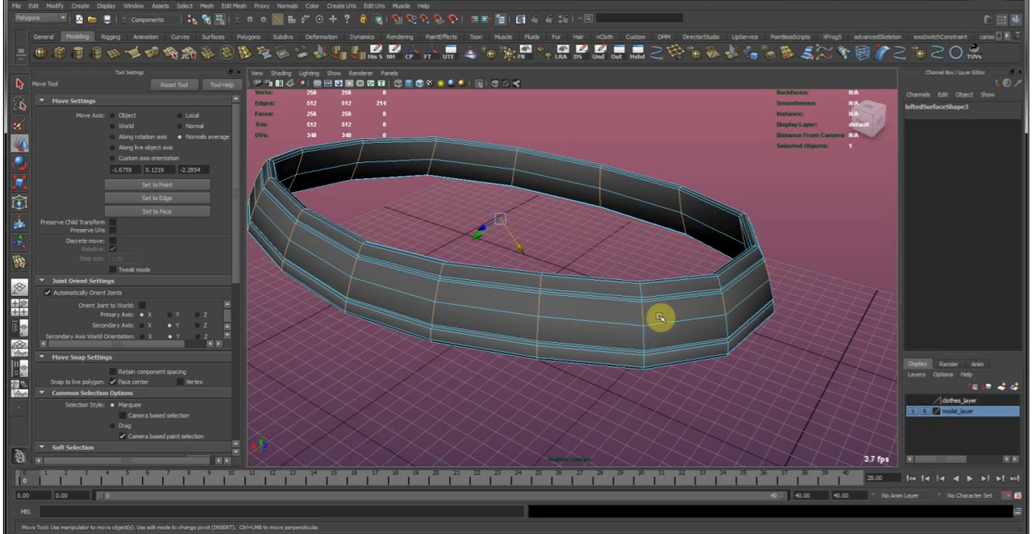
{"action": "left_click_drag", "start_coordinate": [571, 312], "coordinate": [525, 239], "text": "alt"}
{"action": "left_click_drag", "start_coordinate": [389, 233], "coordinate": [660, 373]}
{"action": "double_click", "coordinate": [633, 264], "text": "shift"}
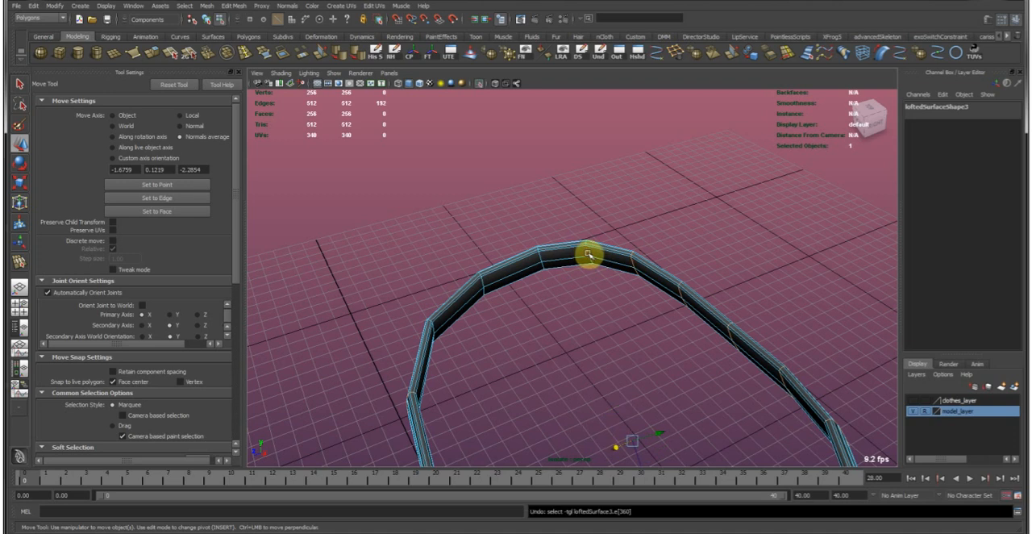
Add all remaining vertical edge loops around the belt to the selection with the Move Tool active.
{"action": "scroll", "coordinate": [592, 248], "scroll_direction": "up", "scroll_amount": 5}
{"action": "double_click", "coordinate": [608, 209], "text": "shift"}
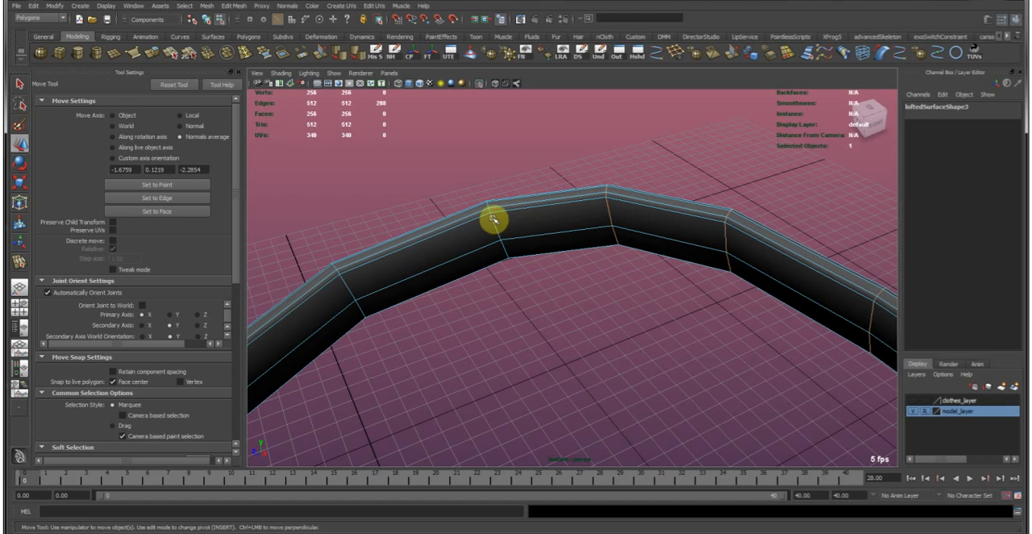
{"action": "double_click", "coordinate": [492, 218], "text": "shift"}
{"action": "left_click_drag", "start_coordinate": [353, 286], "coordinate": [592, 300], "text": "alt"}
{"action": "double_click", "coordinate": [602, 292], "text": "shift"}
{"action": "right_click_drag", "start_coordinate": [678, 310], "coordinate": [581, 290], "text": "alt"}
{"action": "left_click_drag", "start_coordinate": [581, 290], "coordinate": [714, 255], "text": "alt"}
{"action": "right_click_drag", "start_coordinate": [714, 251], "coordinate": [645, 250], "text": "alt"}
{"action": "middle_click_drag", "start_coordinate": [710, 265], "coordinate": [597, 265], "text": "alt"}
{"action": "right_click_drag", "start_coordinate": [534, 273], "coordinate": [576, 274], "text": "alt"}
{"action": "left_click_drag", "start_coordinate": [576, 274], "coordinate": [568, 319], "text": "alt"}
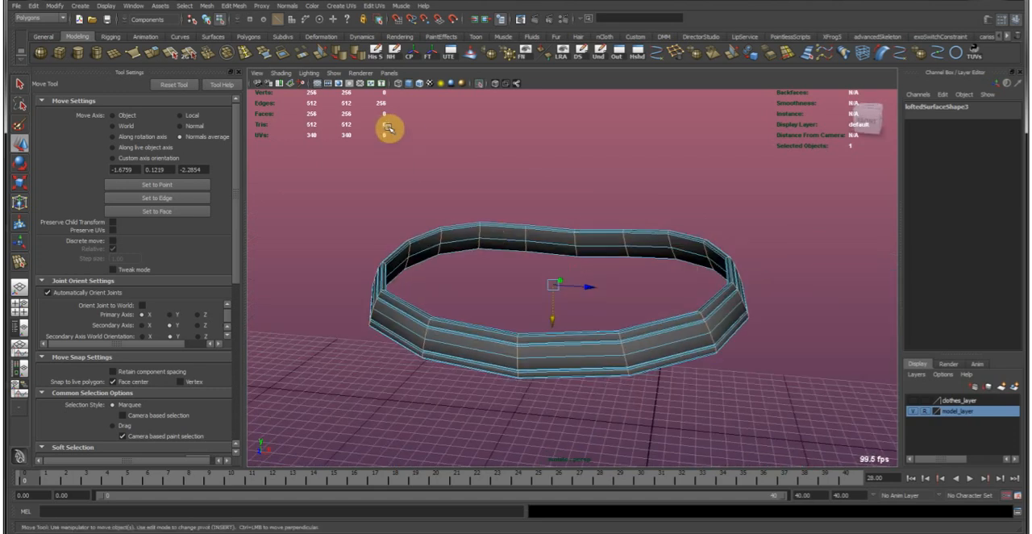
{"action": "mouse_move", "coordinate": [424, 211]}
{"action": "left_mouse_down", "text": "alt"}
{"action": "mouse_move", "coordinate": [332, 214]}
{"action": "mouse_move", "coordinate": [564, 241]}
{"action": "mouse_move", "coordinate": [525, 207]}
{"action": "mouse_move", "coordinate": [453, 208]}
{"action": "mouse_move", "coordinate": [422, 196]}
{"action": "left_mouse_up", "text": "alt"}
Bevel the selected vertical edge loops with a fractional offset, width 0.5 and 2 segments.
{"action": "left_click", "coordinate": [236, 4]}
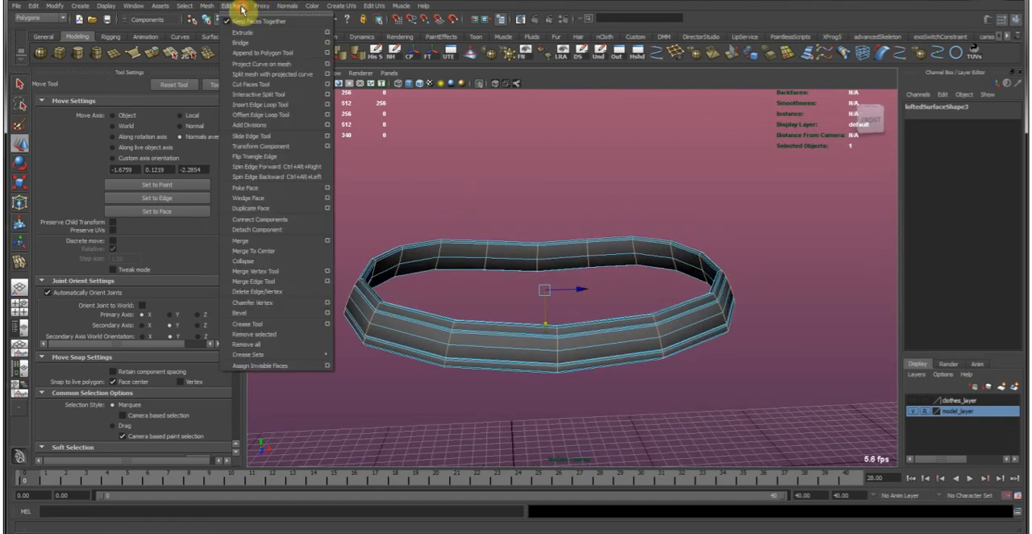
{"action": "left_click", "coordinate": [328, 313]}
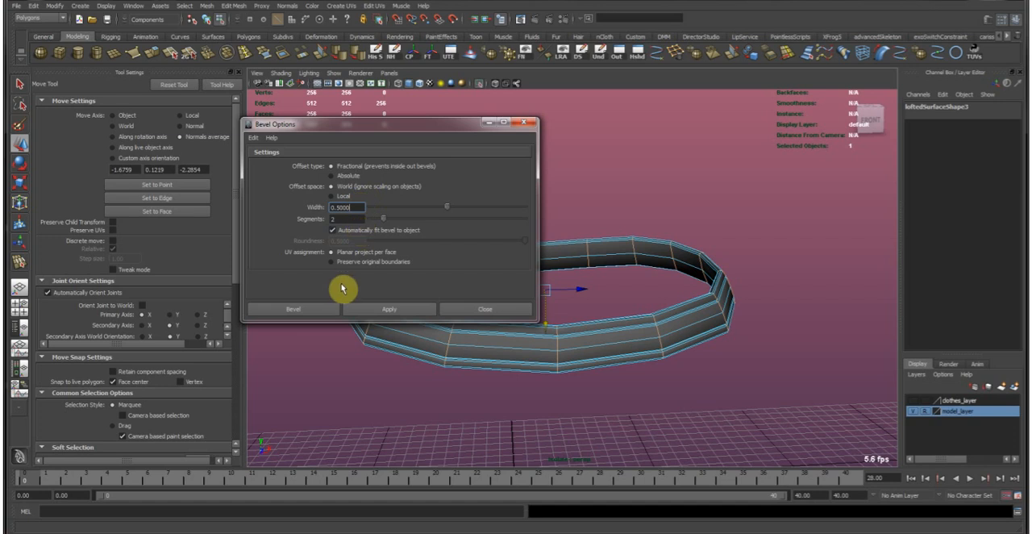
{"action": "left_click", "coordinate": [331, 309]}
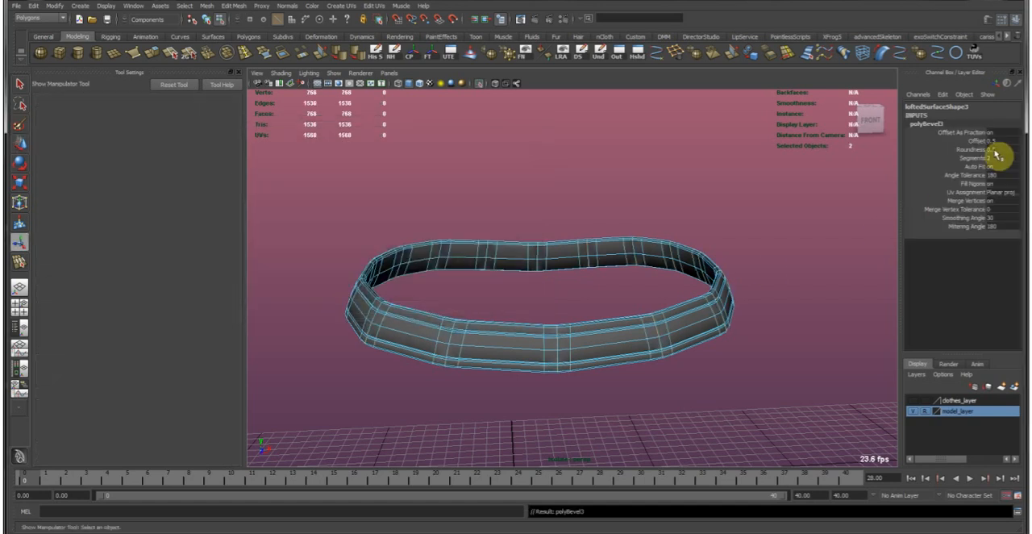
Set the bevel's offset to 0.25 and inspect the bevelled edges on the belt up close.
{"action": "key", "text": "Return"}
{"action": "double_click", "coordinate": [997, 141]}
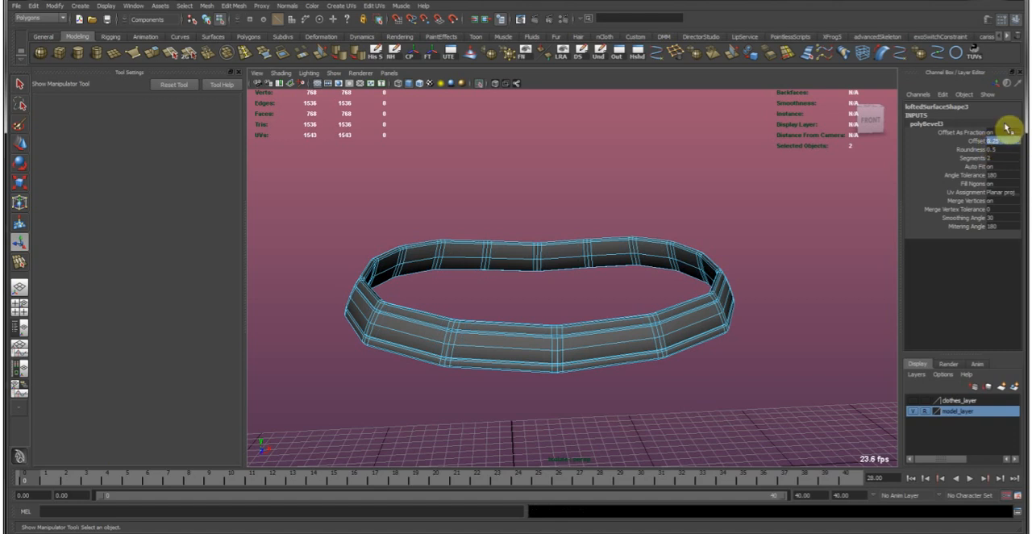
{"action": "key", "text": "Return"}
{"action": "left_click_drag", "start_coordinate": [641, 329], "coordinate": [585, 361], "text": "alt"}
{"action": "right_click_drag", "start_coordinate": [585, 361], "coordinate": [609, 371], "text": "alt"}
{"action": "left_click_drag", "start_coordinate": [609, 371], "coordinate": [521, 301], "text": "alt"}
{"action": "right_click_drag", "start_coordinate": [521, 302], "coordinate": [590, 331], "text": "alt"}
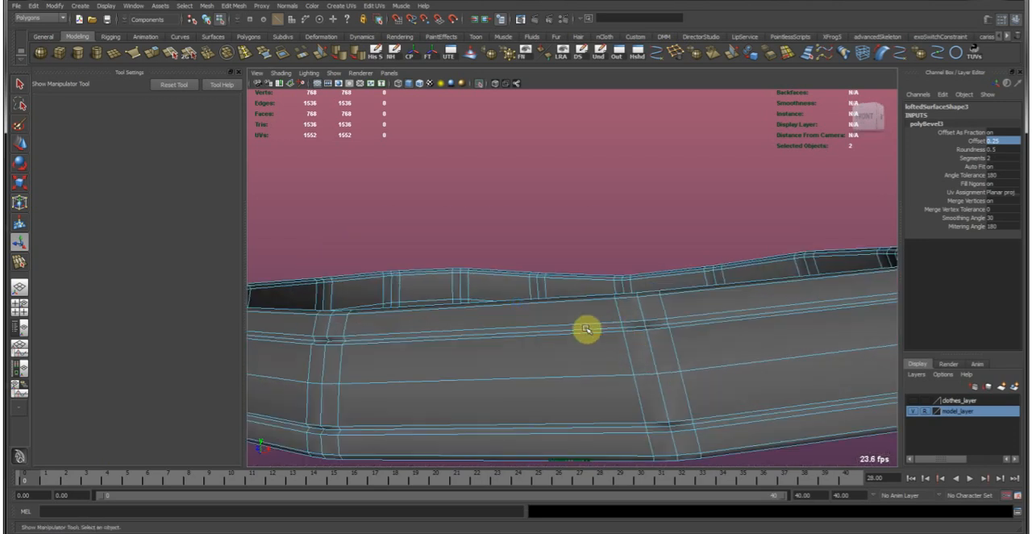
Delete the four horizontal edge loops that flank the centre creases near the belt's upper and lower borders.
{"action": "double_click", "coordinate": [580, 326]}
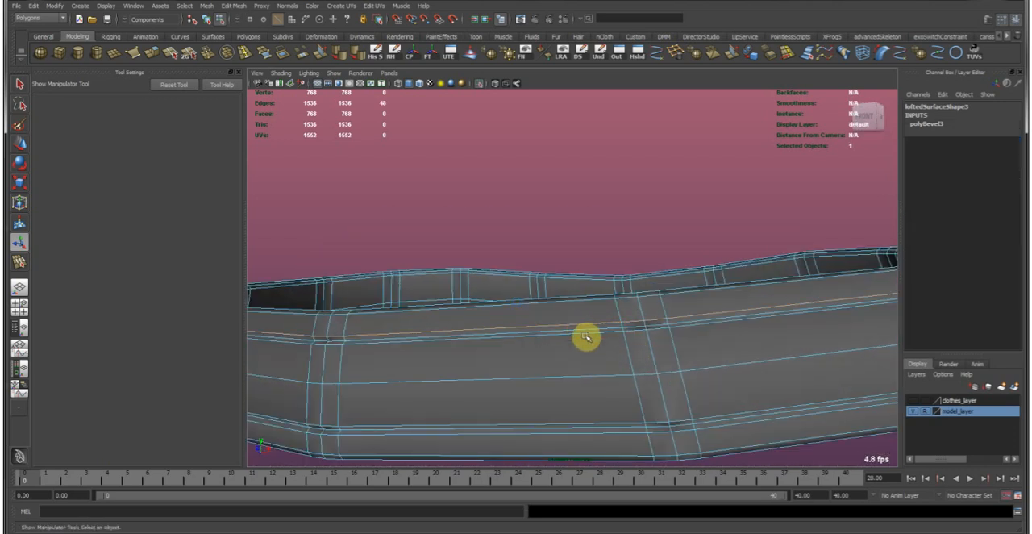
{"action": "double_click", "coordinate": [586, 334], "text": "shift"}
{"action": "double_click", "coordinate": [601, 423], "text": "shift"}
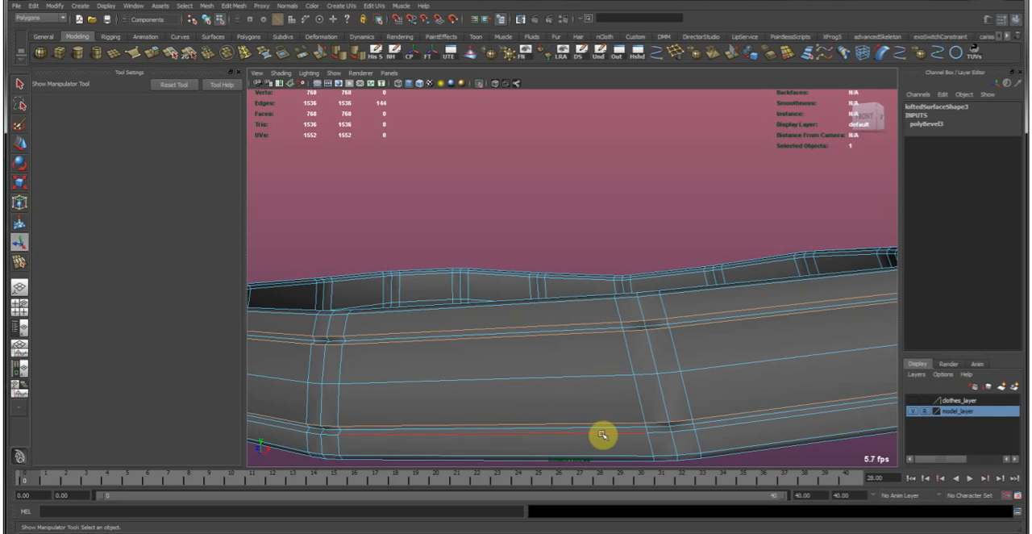
{"action": "left_click", "coordinate": [678, 58]}
Switch to face selection and start selecting the wide face sections between the narrow bevelled strips around the belt.
{"action": "right_click_drag", "start_coordinate": [675, 350], "coordinate": [482, 327], "text": "alt"}
{"action": "left_click_drag", "start_coordinate": [477, 333], "coordinate": [623, 302], "text": "alt"}
{"action": "left_click_drag", "start_coordinate": [547, 317], "coordinate": [569, 357], "text": "alt"}
{"action": "right_click_drag", "start_coordinate": [569, 357], "coordinate": [575, 369]}
{"action": "left_click_drag", "start_coordinate": [575, 311], "coordinate": [580, 424]}
{"action": "left_click_drag", "start_coordinate": [464, 303], "coordinate": [474, 425], "text": "shift"}
{"action": "left_click_drag", "start_coordinate": [435, 323], "coordinate": [483, 485], "text": "alt"}
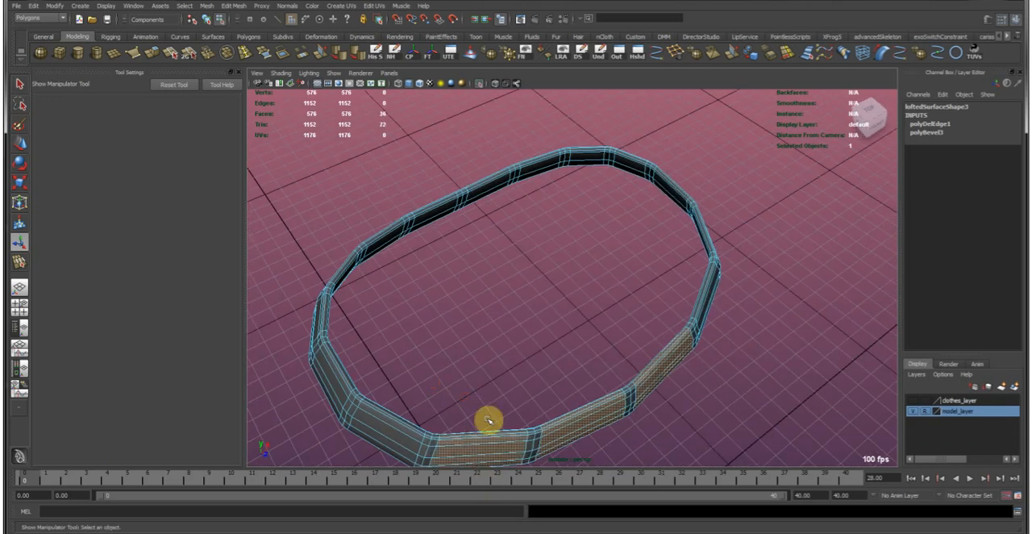
{"action": "middle_click_drag", "start_coordinate": [486, 405], "coordinate": [544, 311], "text": "alt"}
{"action": "left_click_drag", "start_coordinate": [494, 311], "coordinate": [519, 335], "text": "alt"}
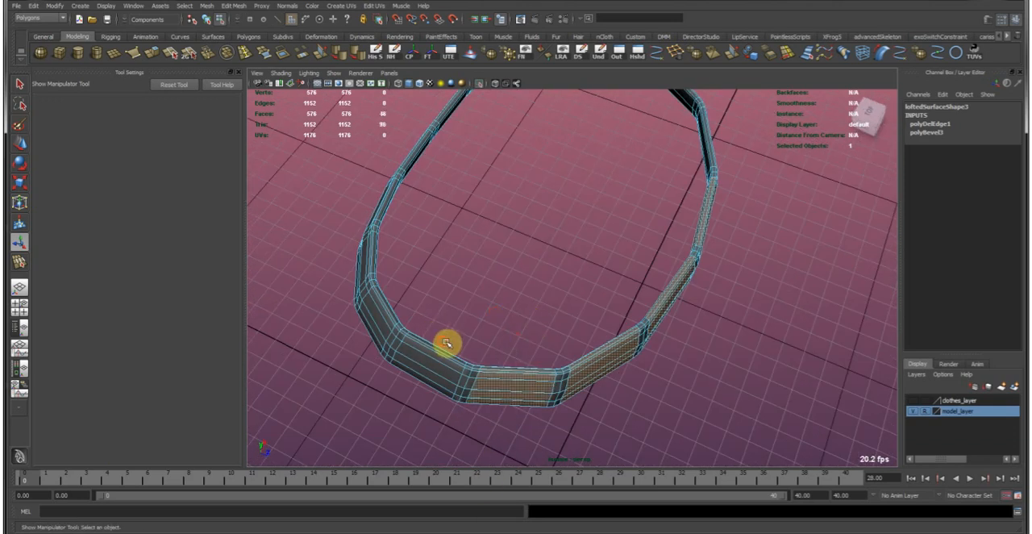
{"action": "left_click_drag", "start_coordinate": [446, 344], "coordinate": [503, 367], "text": "alt"}
{"action": "left_click_drag", "start_coordinate": [498, 403], "coordinate": [527, 322], "text": "alt"}
{"action": "left_click_drag", "start_coordinate": [497, 365], "coordinate": [556, 360], "text": "alt"}
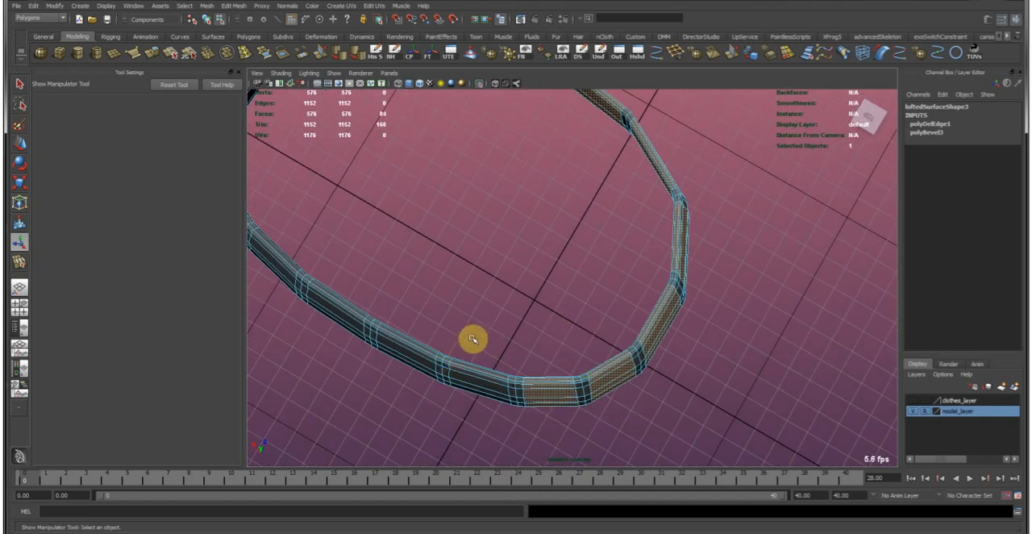
Add the remaining wide face sections to the selection, delete them all and return to object mode with the Move Tool.
{"action": "left_click_drag", "start_coordinate": [450, 348], "coordinate": [493, 328], "text": "alt"}
{"action": "left_click_drag", "start_coordinate": [476, 458], "coordinate": [499, 320], "text": "alt"}
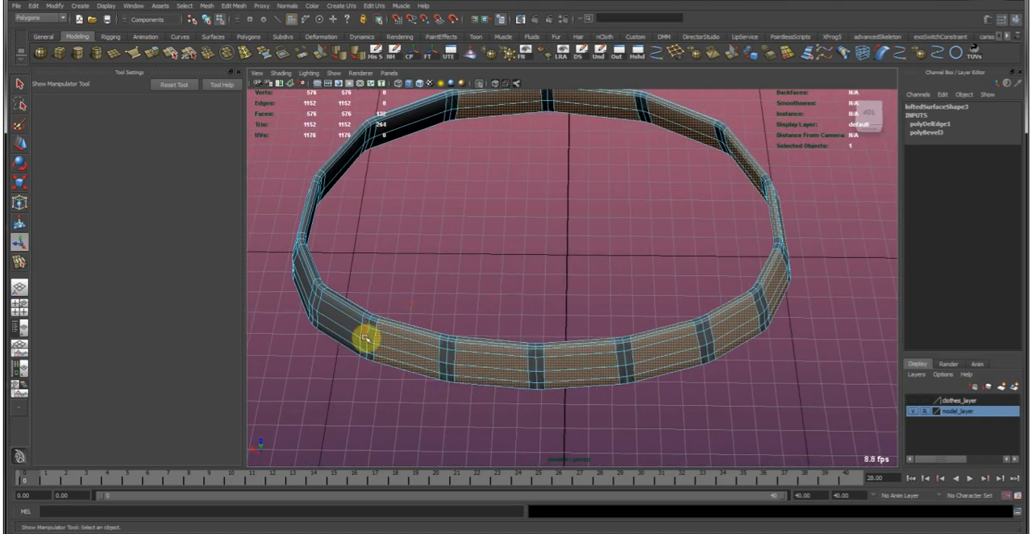
{"action": "left_click_drag", "start_coordinate": [398, 339], "coordinate": [535, 307], "text": "alt"}
{"action": "left_click_drag", "start_coordinate": [544, 350], "coordinate": [550, 458], "text": "shift"}
{"action": "left_click_drag", "start_coordinate": [615, 338], "coordinate": [651, 408], "text": "shift"}
{"action": "left_click_drag", "start_coordinate": [699, 304], "coordinate": [472, 342], "text": "alt"}
{"action": "left_click_drag", "start_coordinate": [541, 356], "coordinate": [549, 302], "text": "alt"}
{"action": "key", "text": "Delete"}
{"action": "key", "text": "w"}
{"action": "key", "text": "F8"}
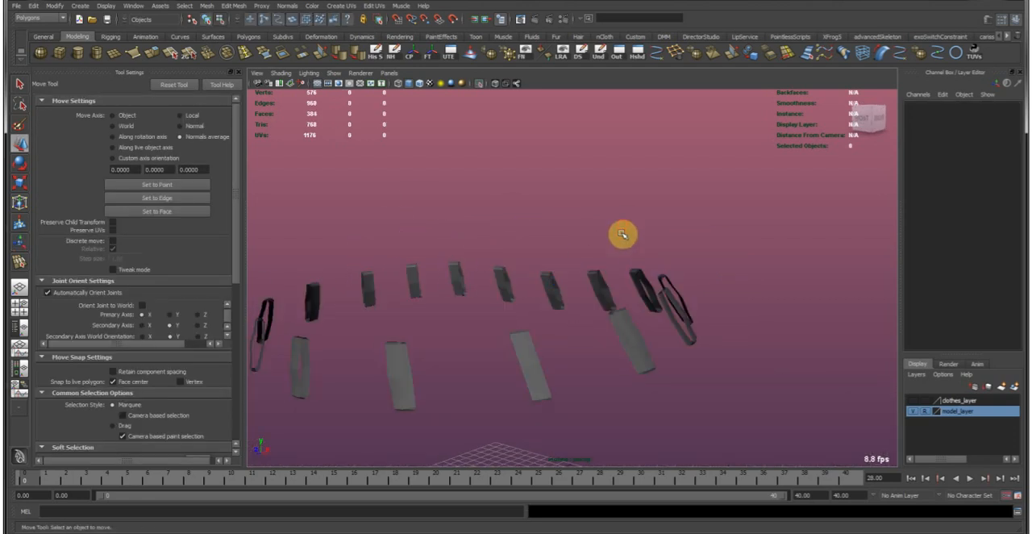
Select the mesh of narrow strips, clear its construction history and soften its edges.
{"action": "left_click", "coordinate": [681, 287]}
{"action": "left_click", "coordinate": [706, 284]}
{"action": "left_click_drag", "start_coordinate": [708, 277], "coordinate": [529, 294], "text": "alt"}
{"action": "left_click", "coordinate": [529, 293]}
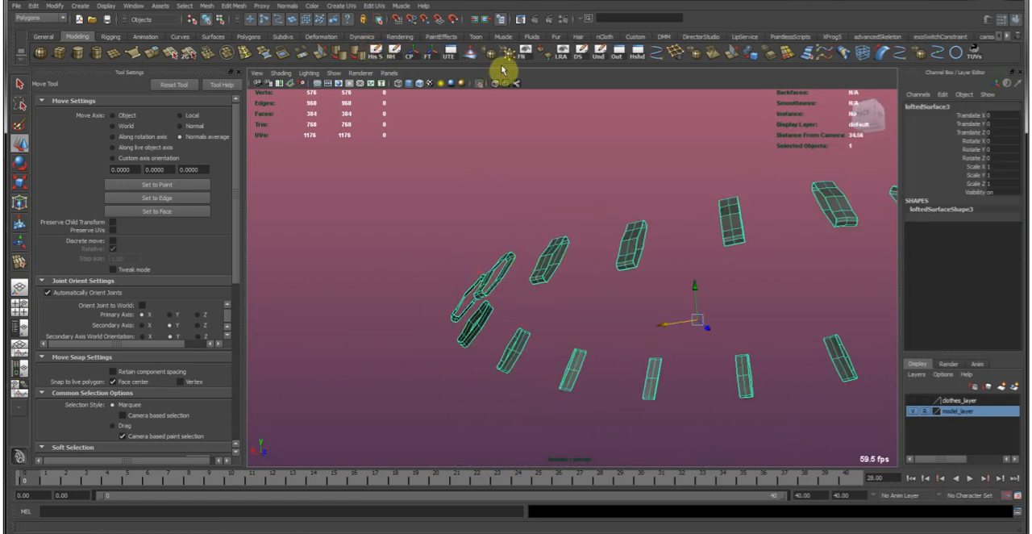
{"action": "left_click", "coordinate": [348, 51]}
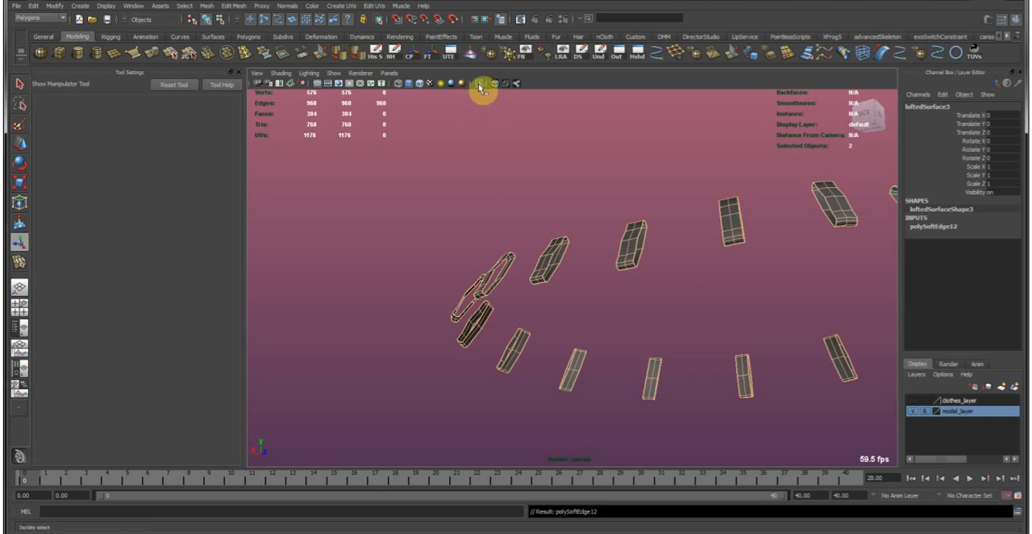
Check the strips against the whole belt in X-ray display, and select all of their vertices with the strips isolated.
{"action": "left_click", "coordinate": [481, 86]}
{"action": "left_click_drag", "start_coordinate": [421, 277], "coordinate": [638, 304], "text": "alt"}
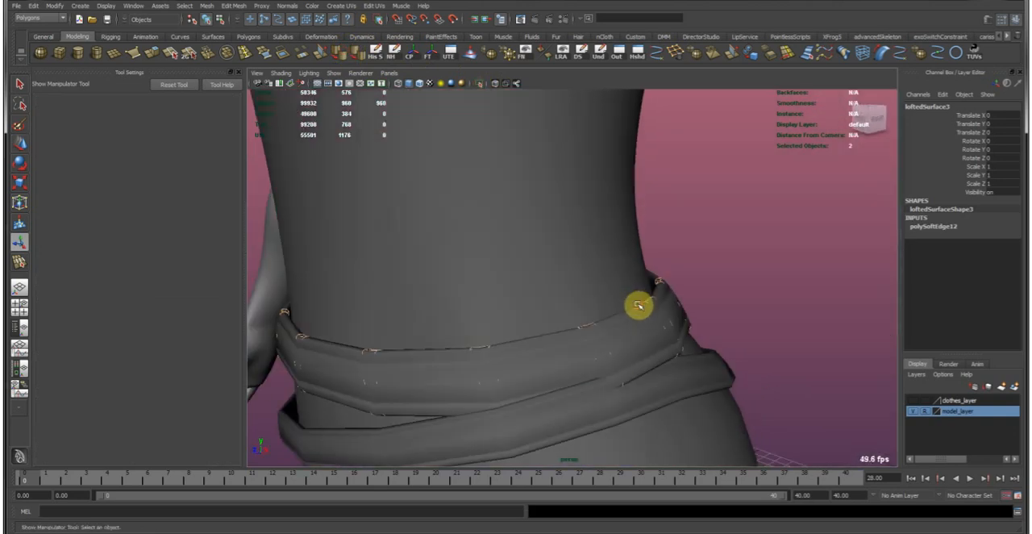
{"action": "left_click", "coordinate": [496, 85]}
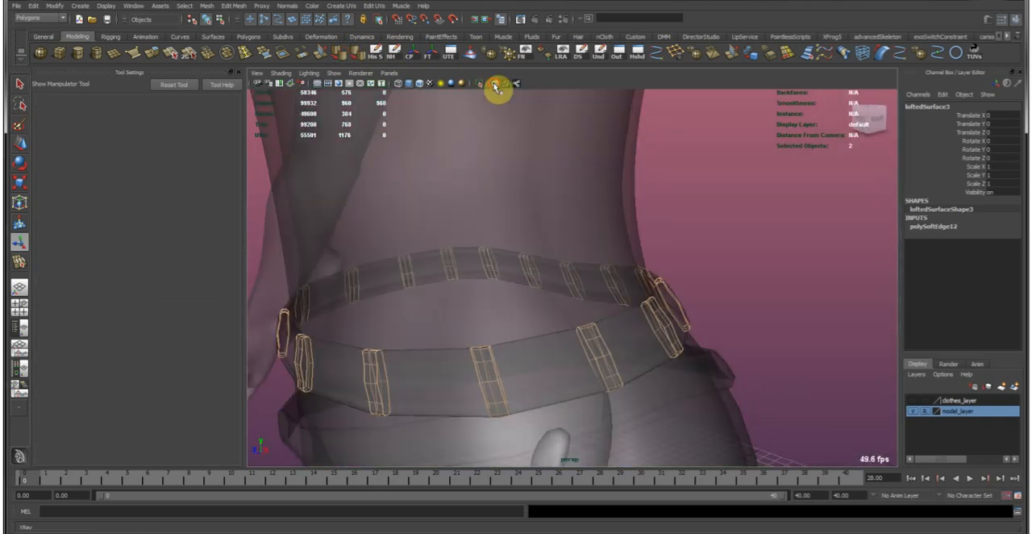
{"action": "key", "text": "w"}
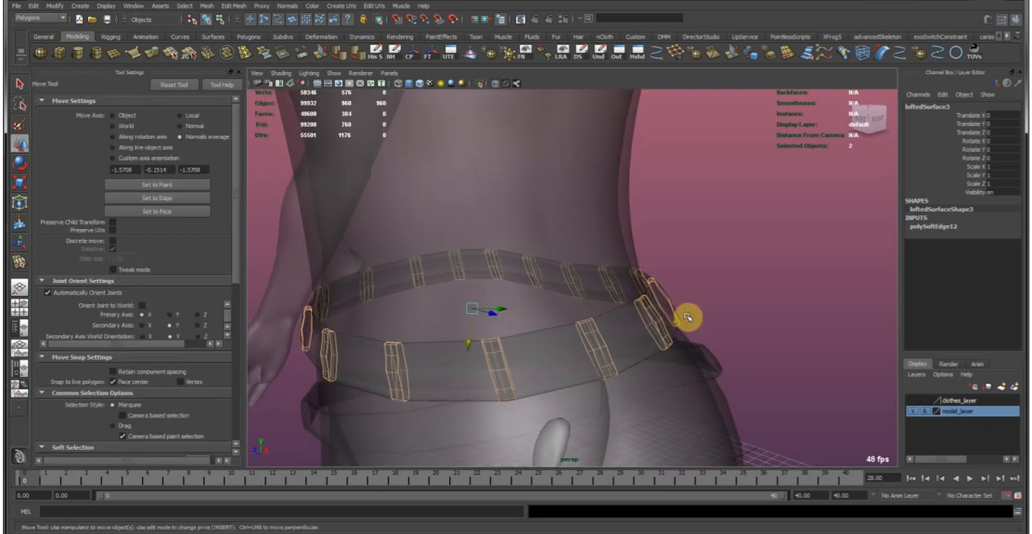
{"action": "left_click", "coordinate": [478, 85]}
{"action": "right_click_drag", "start_coordinate": [532, 271], "coordinate": [517, 274]}
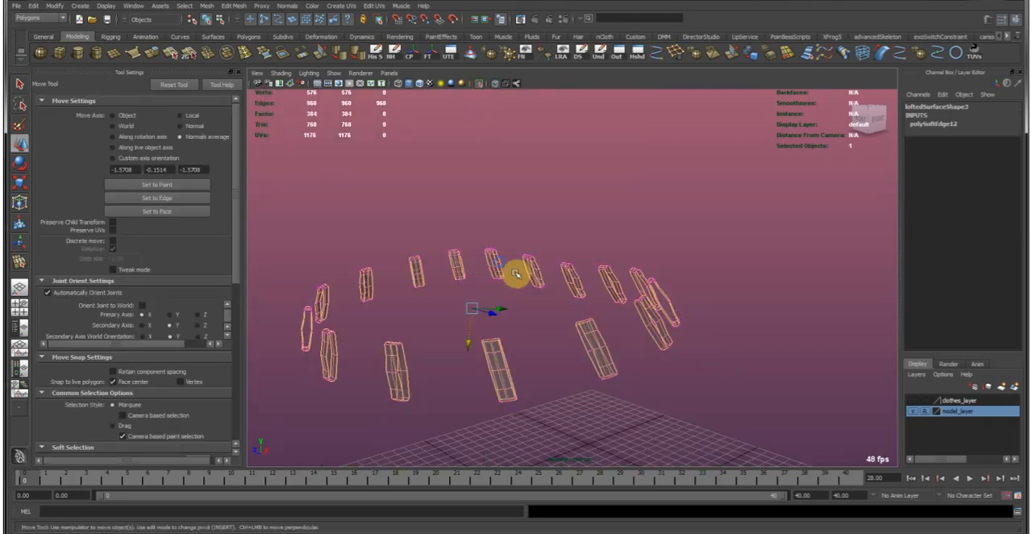
{"action": "left_click", "coordinate": [500, 84]}
{"action": "left_click_drag", "start_coordinate": [674, 423], "coordinate": [818, 467]}
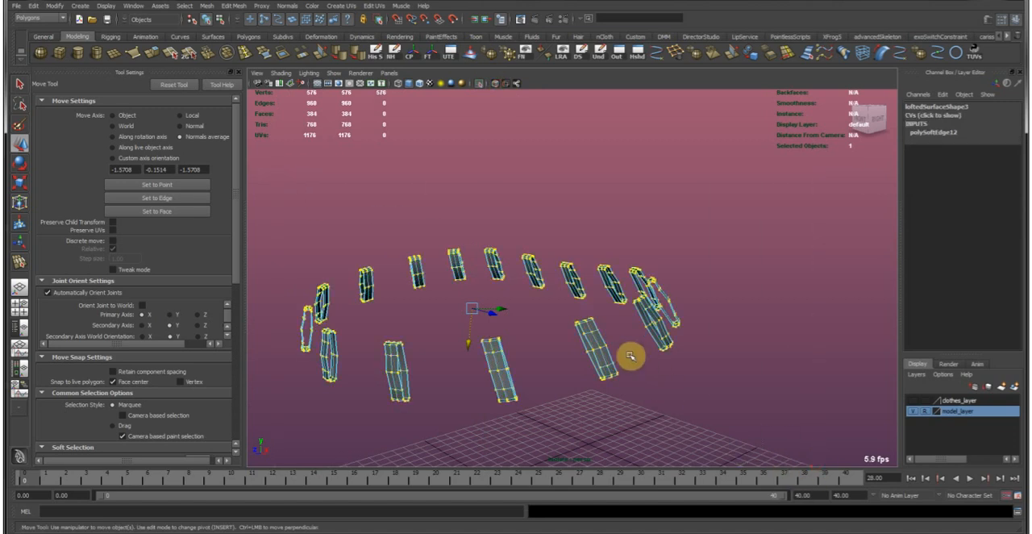
Set the move axis to Normal, show the full character and push the strips' vertices outward from the belt surface.
{"action": "left_click", "coordinate": [196, 129]}
{"action": "left_click_drag", "start_coordinate": [591, 319], "coordinate": [553, 323], "text": "alt"}
{"action": "right_click_drag", "start_coordinate": [554, 322], "coordinate": [569, 345], "text": "alt"}
{"action": "left_click_drag", "start_coordinate": [569, 346], "coordinate": [463, 339], "text": "alt"}
{"action": "middle_click_drag", "start_coordinate": [363, 244], "coordinate": [466, 224], "text": "alt"}
{"action": "left_click", "coordinate": [484, 87]}
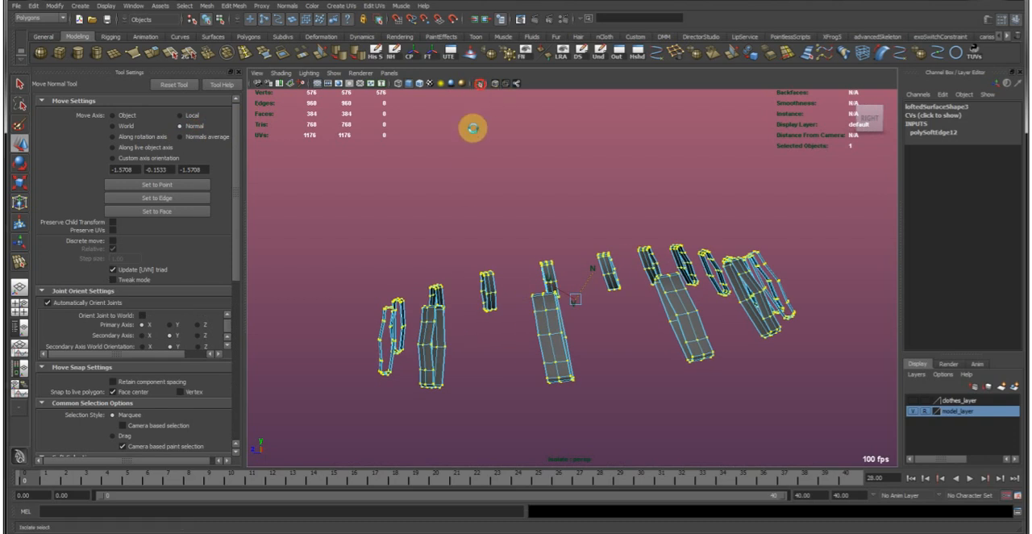
{"action": "right_click_drag", "start_coordinate": [397, 360], "coordinate": [426, 385], "text": "alt"}
{"action": "left_click_drag", "start_coordinate": [426, 385], "coordinate": [432, 377], "text": "alt"}
{"action": "middle_click_drag", "start_coordinate": [432, 378], "coordinate": [470, 364], "text": "alt"}
{"action": "left_click_drag", "start_coordinate": [466, 363], "coordinate": [652, 304], "text": "alt"}
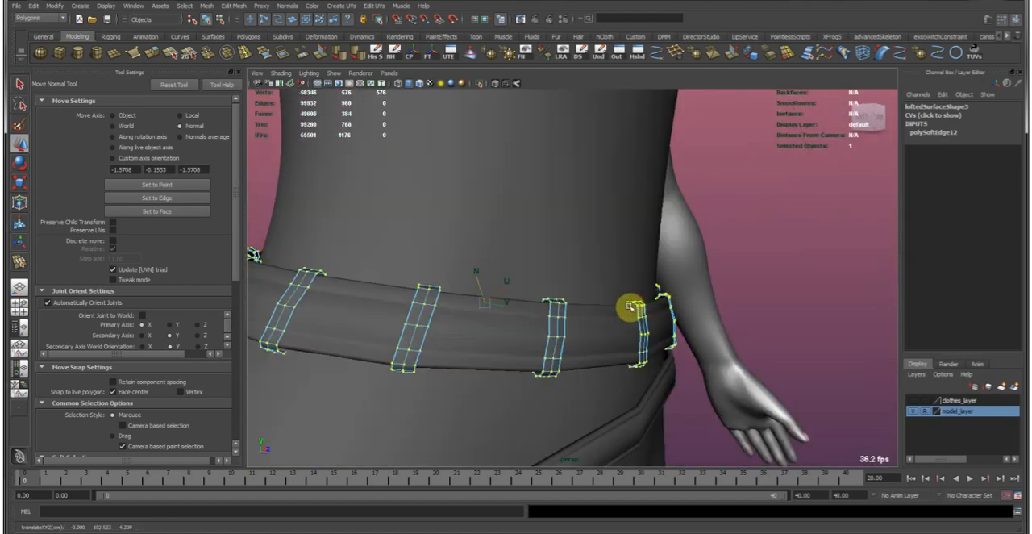
Leave vertex editing, inspect the raised strips around the belt and reselect the strips mesh.
{"action": "right_click_drag", "start_coordinate": [637, 308], "coordinate": [728, 237]}
{"action": "left_click", "coordinate": [731, 239]}
{"action": "right_click_drag", "start_coordinate": [770, 267], "coordinate": [743, 271], "text": "alt"}
{"action": "left_click_drag", "start_coordinate": [743, 272], "coordinate": [489, 253], "text": "alt"}
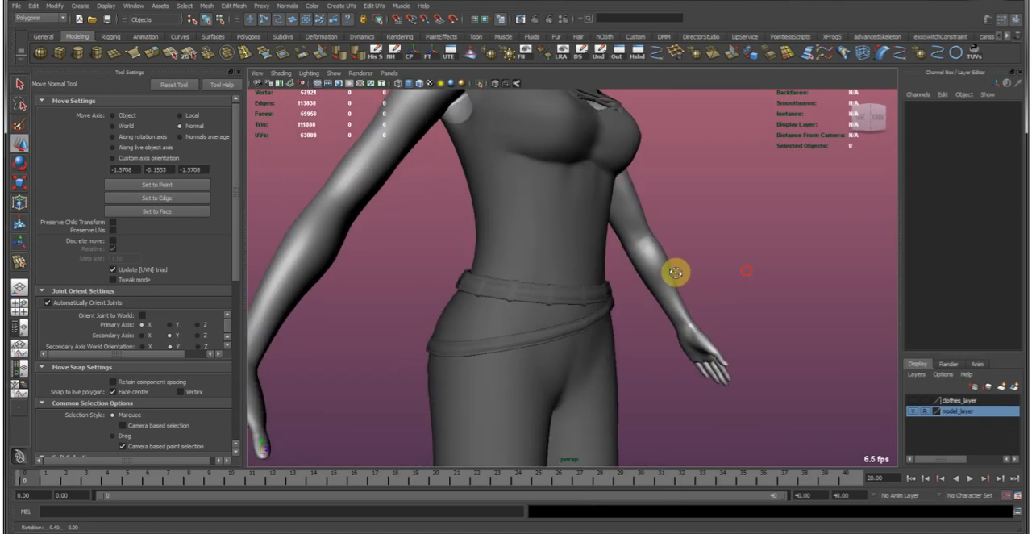
{"action": "right_click_drag", "start_coordinate": [488, 253], "coordinate": [749, 333], "text": "alt"}
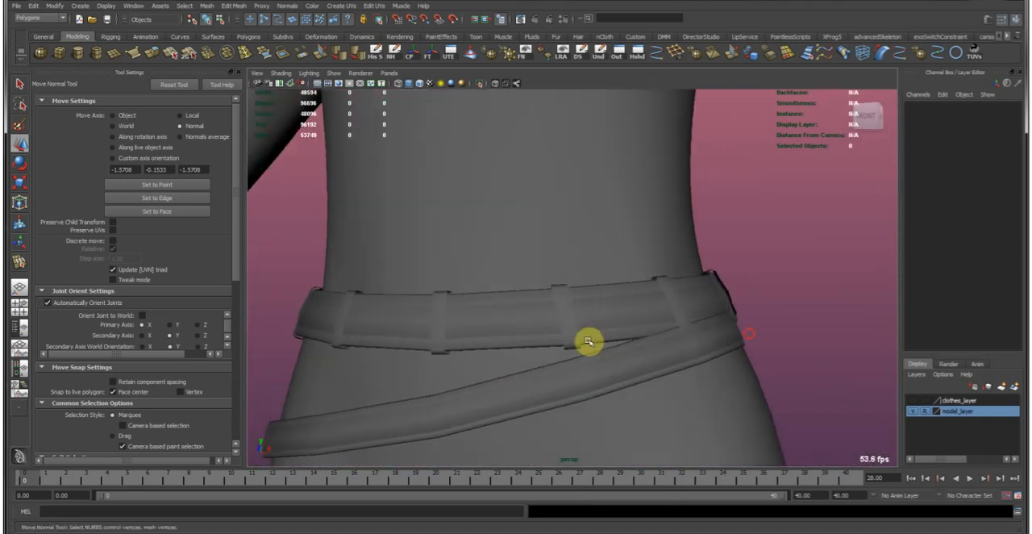
{"action": "left_click", "coordinate": [562, 305]}
{"action": "left_click_drag", "start_coordinate": [583, 306], "coordinate": [505, 311], "text": "alt"}
{"action": "right_click_drag", "start_coordinate": [505, 311], "coordinate": [598, 326], "text": "alt"}
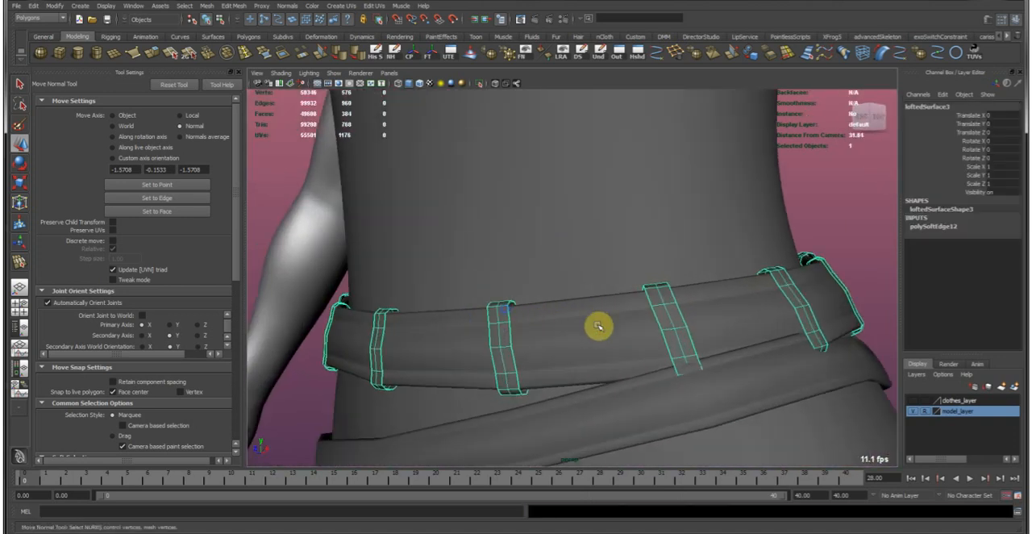
Set the move axis back to Object, save the scene and switch to the Select Tool.
{"action": "left_click", "coordinate": [127, 115]}
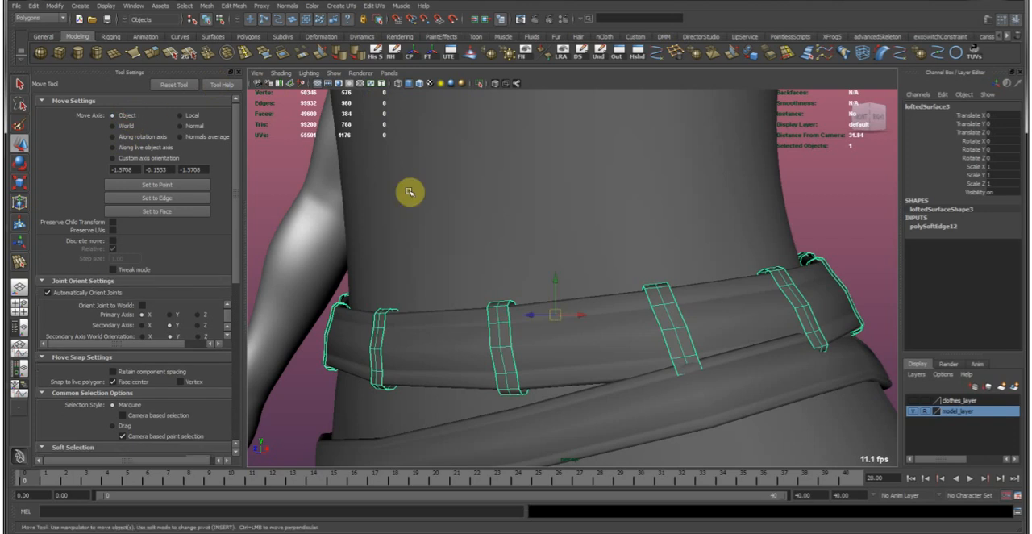
{"action": "key", "text": "ctrl+s"}
{"action": "key", "text": "q"}
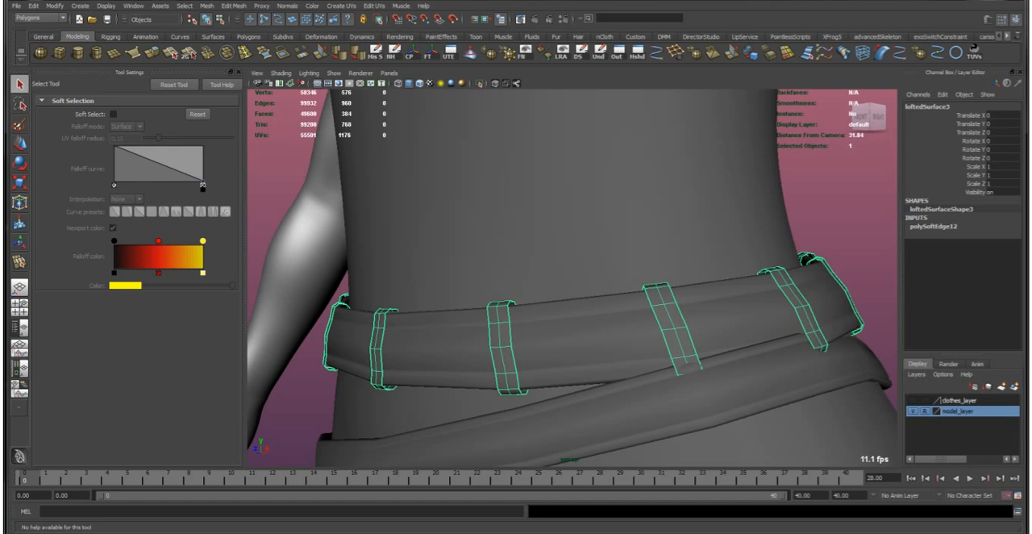
Open the strips in the UV Texture Editor, select the edges of all UV shells and move and sew them together.
{"action": "left_click_drag", "start_coordinate": [1, 252], "coordinate": [472, 162]}
{"action": "scroll", "coordinate": [484, 281], "scroll_direction": "down", "scroll_amount": 6}
{"action": "middle_click_drag", "start_coordinate": [493, 284], "coordinate": [647, 269], "text": "alt"}
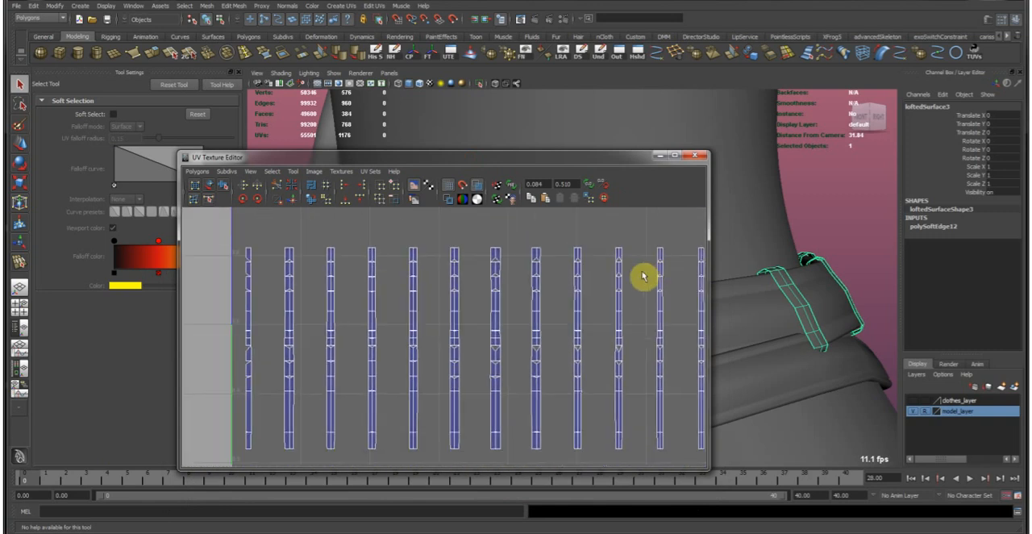
{"action": "mouse_move", "coordinate": [637, 276]}
{"action": "right_mouse_down", "text": "alt"}
{"action": "mouse_move", "coordinate": [509, 277]}
{"action": "mouse_move", "coordinate": [484, 318]}
{"action": "mouse_move", "coordinate": [409, 311]}
{"action": "mouse_move", "coordinate": [401, 252]}
{"action": "right_mouse_up", "text": "alt"}
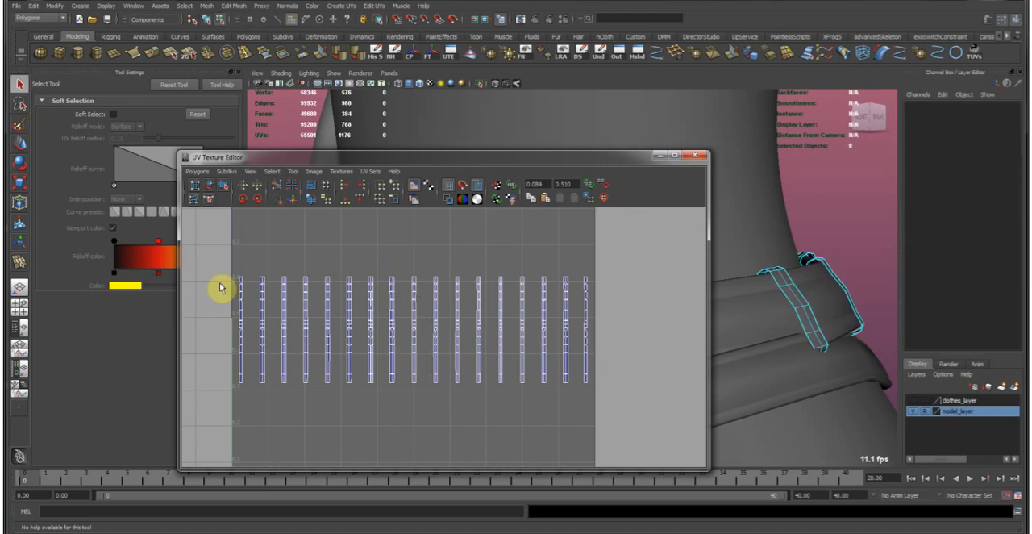
{"action": "left_click_drag", "start_coordinate": [281, 307], "coordinate": [632, 383]}
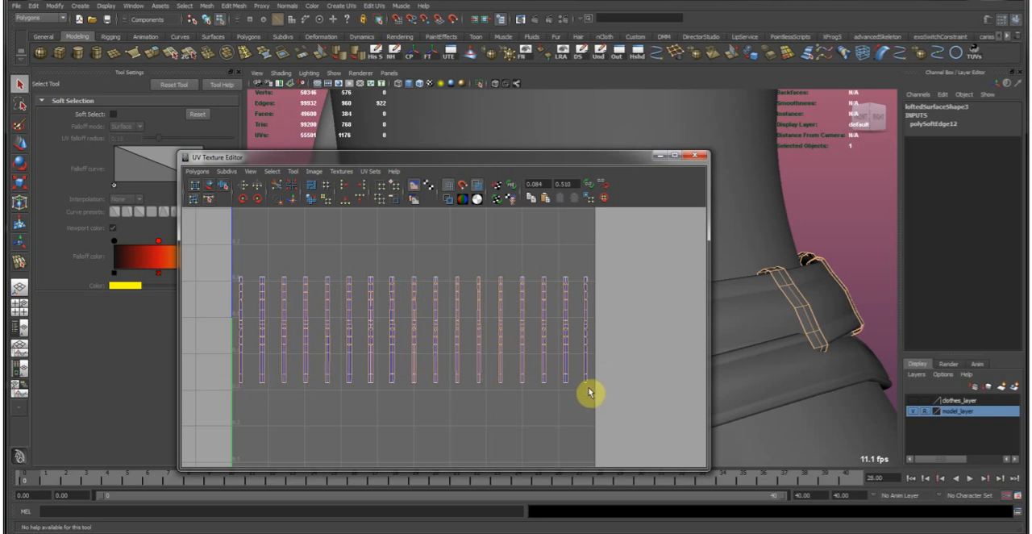
{"action": "left_click", "coordinate": [293, 201]}
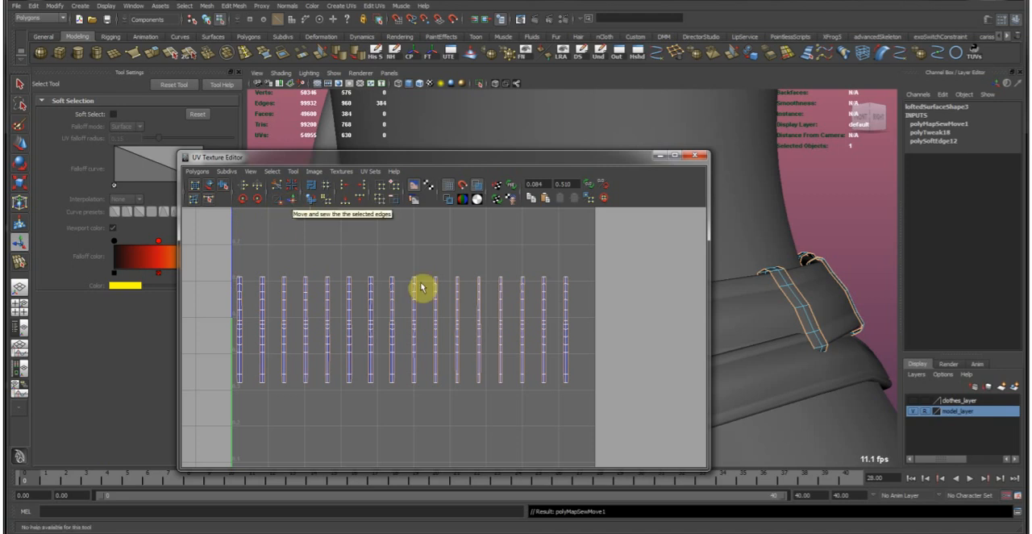
Switch to UV selection and unfold the rightmost strip's UV shell in the layout with the Smooth UV Tool.
{"action": "right_click_drag", "start_coordinate": [364, 271], "coordinate": [691, 264], "text": "alt"}
{"action": "middle_click_drag", "start_coordinate": [423, 279], "coordinate": [439, 388], "text": "alt"}
{"action": "scroll", "coordinate": [413, 363], "scroll_direction": "down", "scroll_amount": 8}
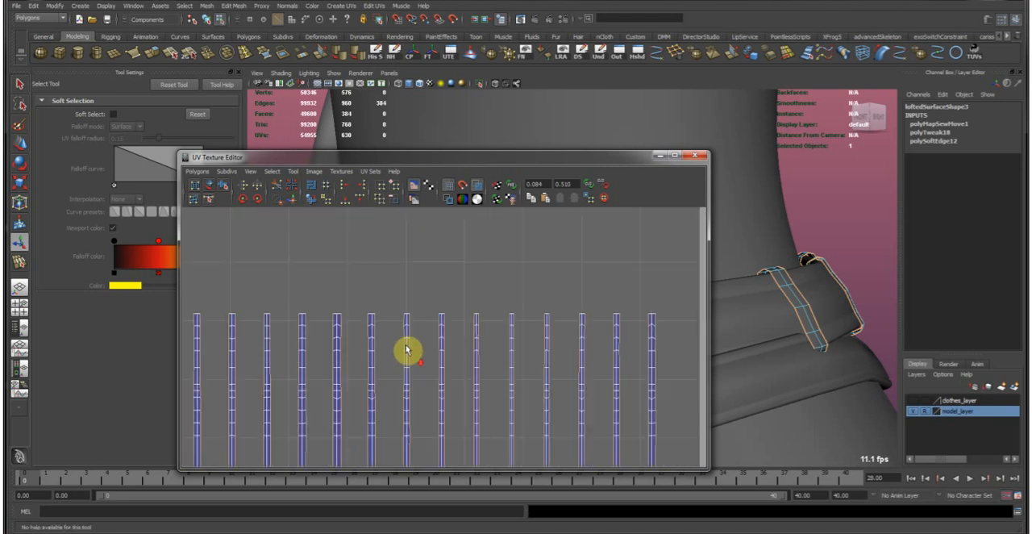
{"action": "right_click", "coordinate": [377, 329]}
{"action": "right_click_drag", "start_coordinate": [378, 332], "coordinate": [408, 333]}
{"action": "left_click_drag", "start_coordinate": [392, 317], "coordinate": [427, 343]}
{"action": "right_click_drag", "start_coordinate": [385, 323], "coordinate": [440, 294], "text": "ctrl"}
{"action": "left_click_drag", "start_coordinate": [235, 302], "coordinate": [676, 449]}
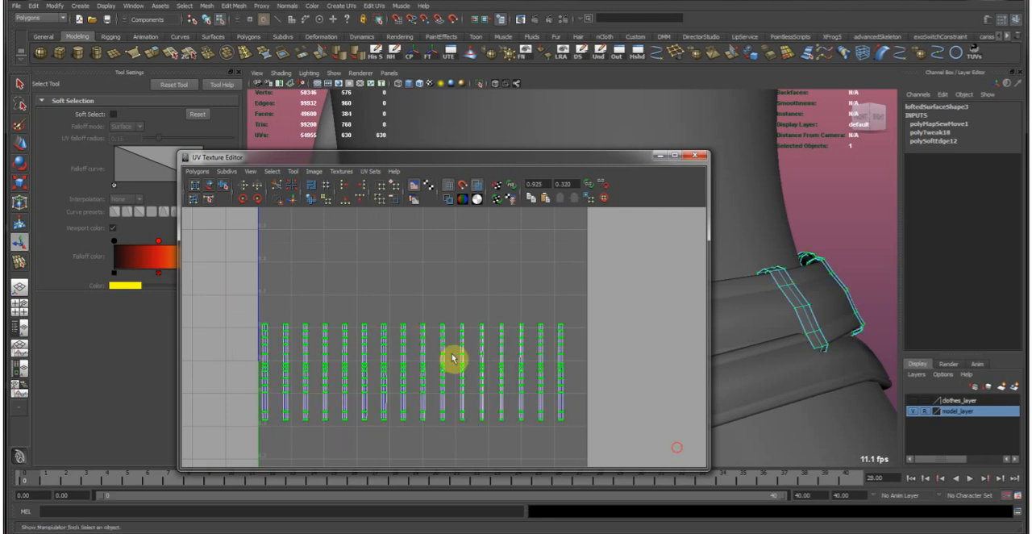
{"action": "left_click", "coordinate": [223, 184]}
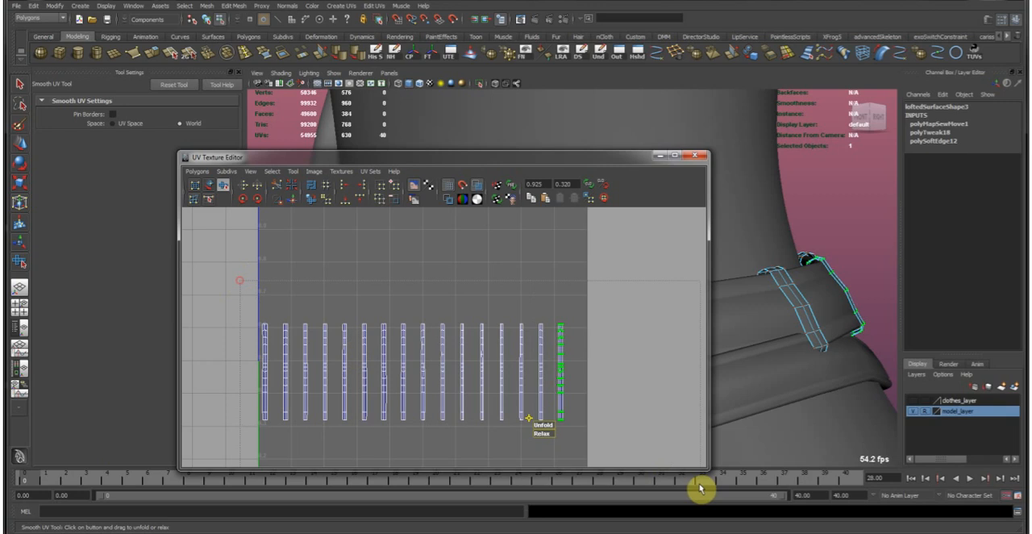
{"action": "left_click_drag", "start_coordinate": [545, 425], "coordinate": [779, 442]}
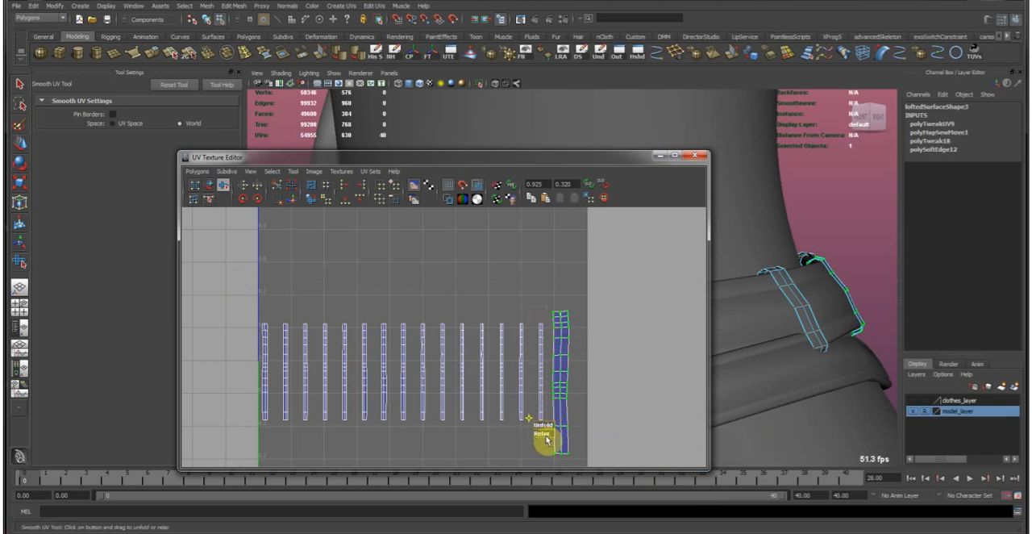
Unfold the next three strip UV shells one at a time and minimise the UV Texture Editor.
{"action": "left_click_drag", "start_coordinate": [543, 431], "coordinate": [776, 431]}
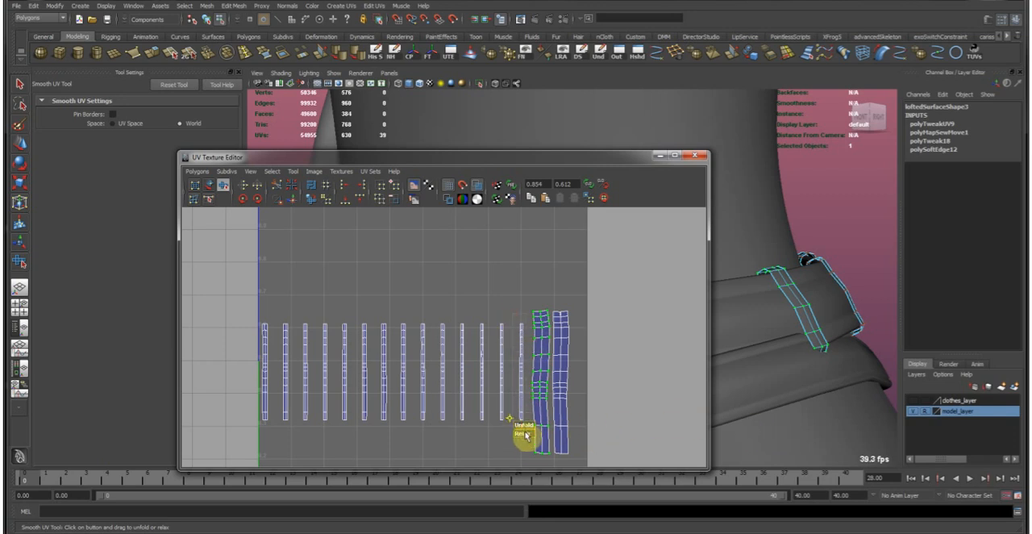
{"action": "left_click_drag", "start_coordinate": [526, 443], "coordinate": [879, 417]}
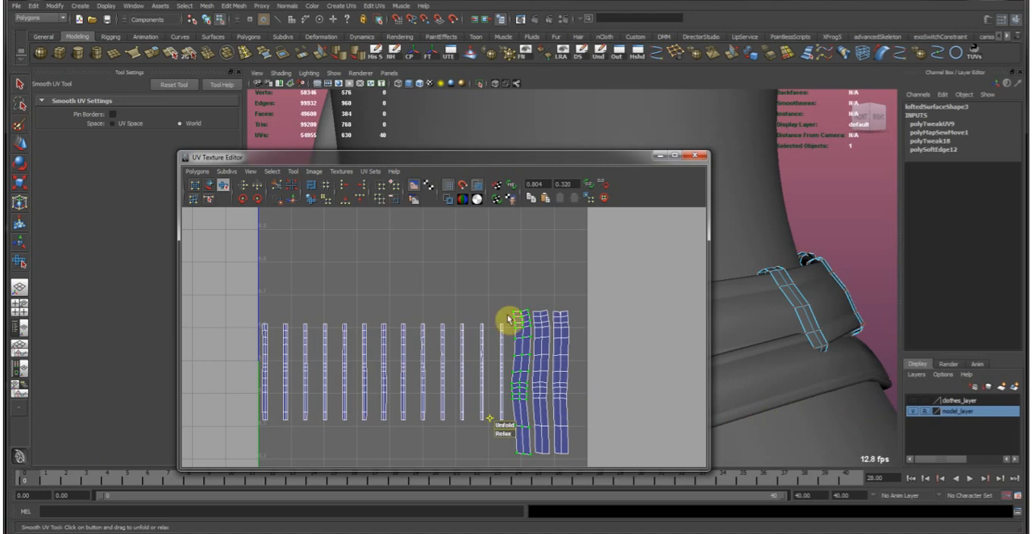
{"action": "left_click_drag", "start_coordinate": [492, 303], "coordinate": [513, 393]}
{"action": "left_click_drag", "start_coordinate": [506, 454], "coordinate": [679, 423]}
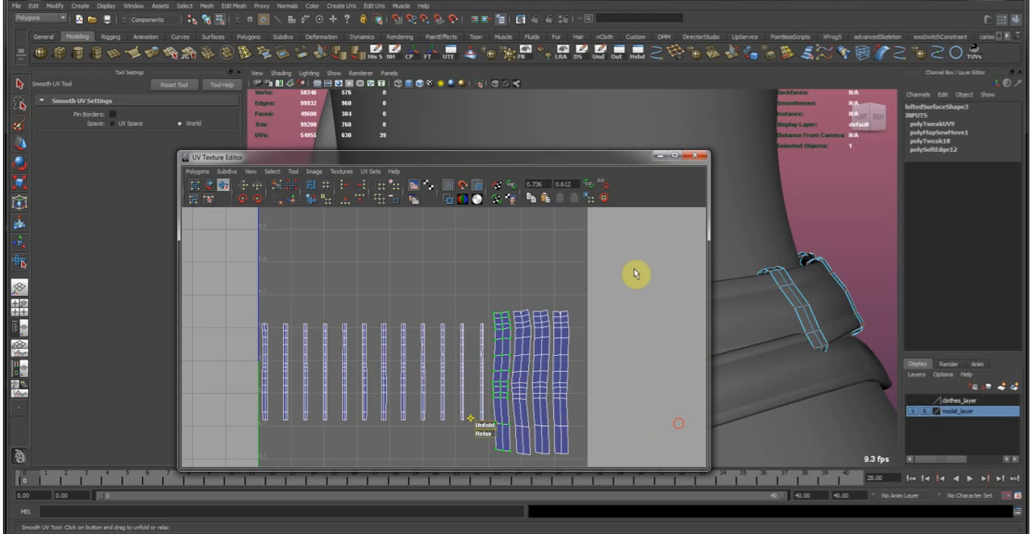
{"action": "left_click", "coordinate": [658, 156]}
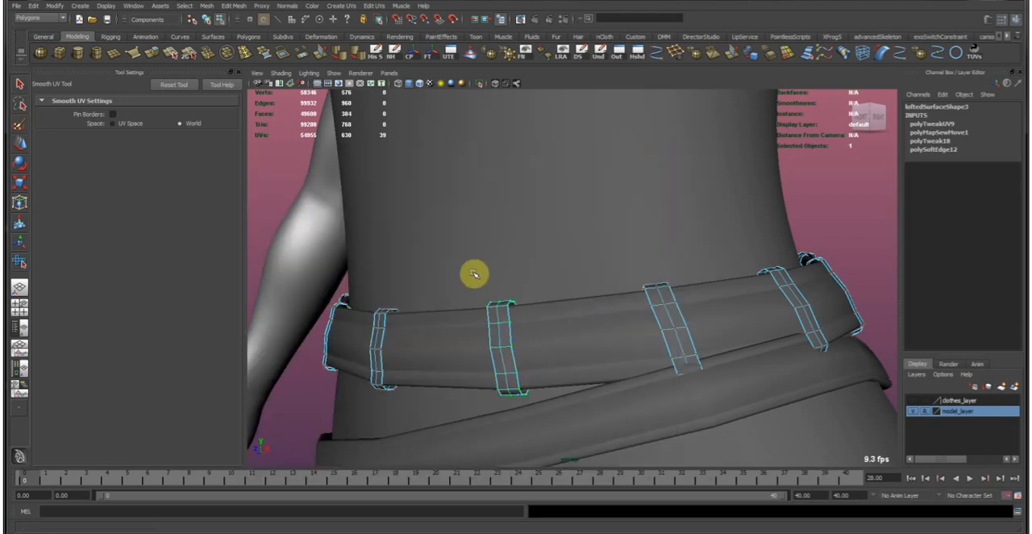
Isolate the belt-loop strips, select all their faces and extract them into separate objects.
{"action": "key", "text": "F8"}
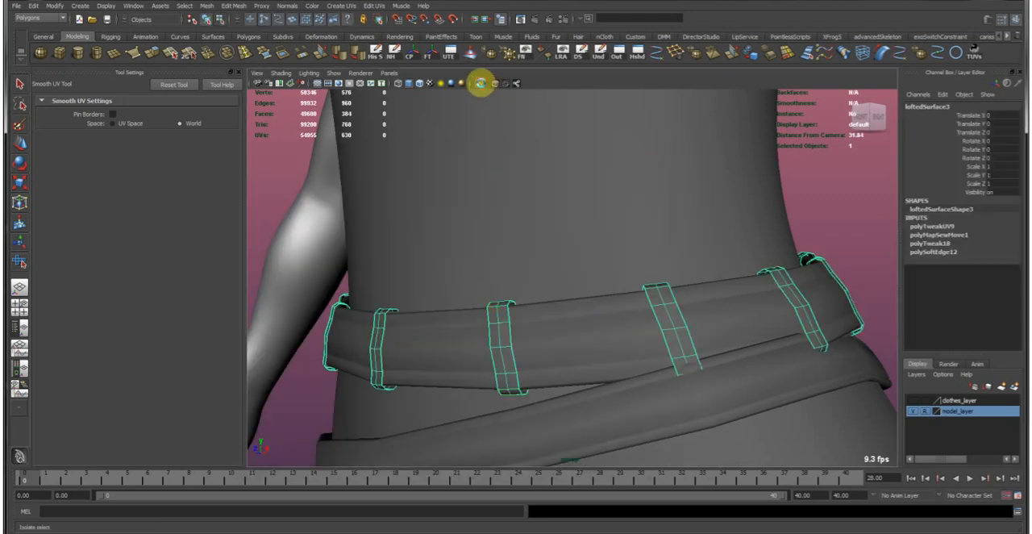
{"action": "left_click", "coordinate": [483, 86]}
{"action": "key", "text": "w"}
{"action": "left_click_drag", "start_coordinate": [604, 293], "coordinate": [621, 295], "text": "alt"}
{"action": "right_click_drag", "start_coordinate": [620, 295], "coordinate": [581, 247], "text": "alt"}
{"action": "left_click_drag", "start_coordinate": [315, 175], "coordinate": [838, 435]}
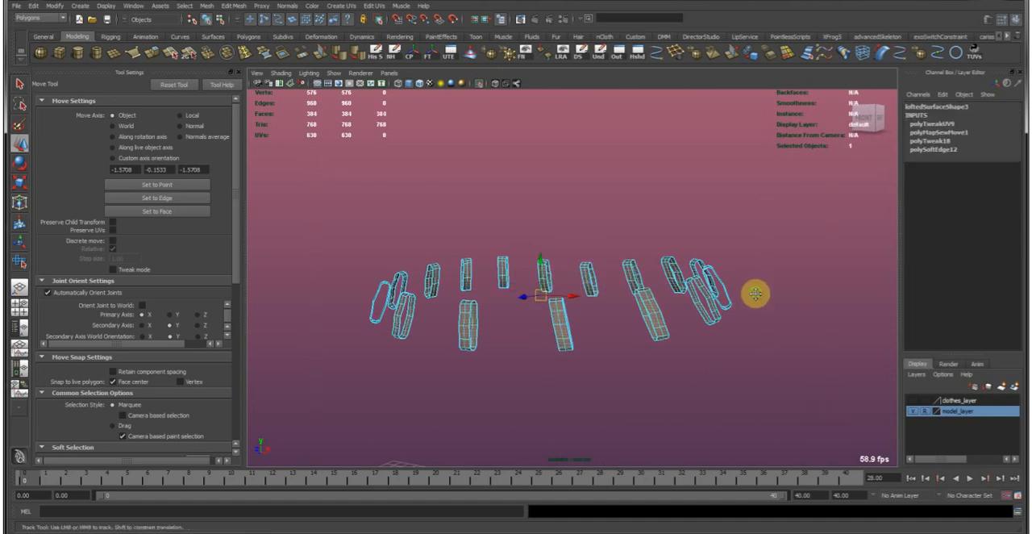
{"action": "left_click", "coordinate": [210, 8]}
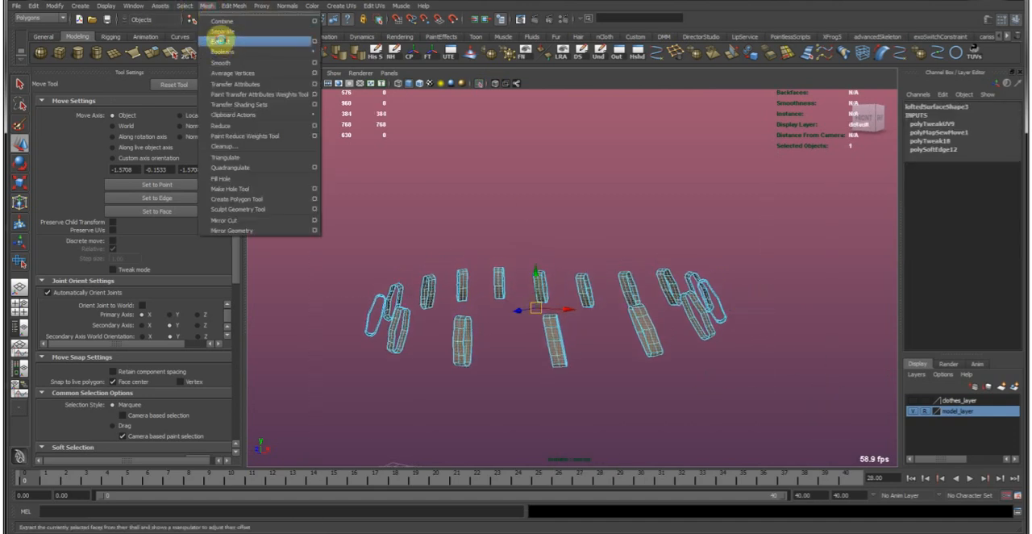
{"action": "left_click", "coordinate": [214, 32]}
Select the extracted strips one by one around the ring to check that each is a separate object.
{"action": "right_click_drag", "start_coordinate": [469, 279], "coordinate": [492, 282]}
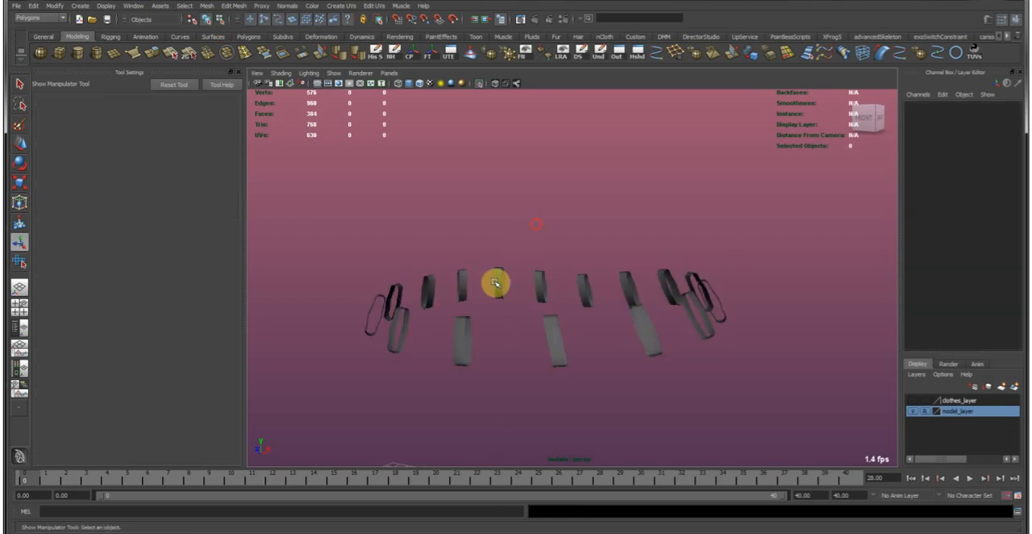
{"action": "left_click", "coordinate": [501, 280]}
{"action": "left_click", "coordinate": [539, 280]}
{"action": "left_click", "coordinate": [587, 287]}
{"action": "left_click", "coordinate": [628, 286]}
{"action": "left_click", "coordinate": [671, 284]}
{"action": "left_click", "coordinate": [696, 278]}
{"action": "left_click", "coordinate": [704, 281]}
{"action": "left_click", "coordinate": [707, 325]}
{"action": "left_click", "coordinate": [656, 354]}
{"action": "left_click_drag", "start_coordinate": [601, 349], "coordinate": [492, 374]}
{"action": "left_click", "coordinate": [462, 335]}
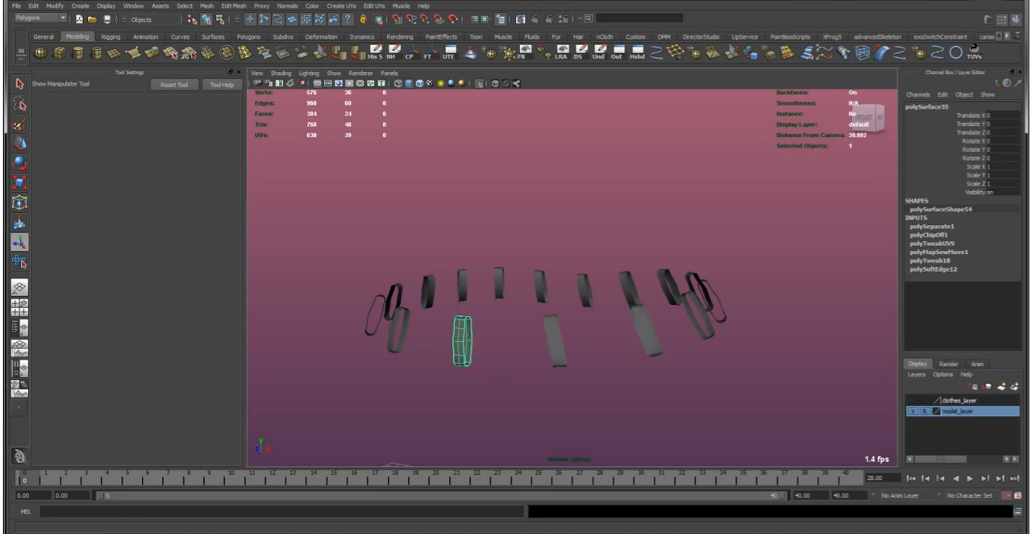
Show the selected front strip in the UV Texture Editor, select all its UVs and scale them much wider in U.
{"action": "left_click_drag", "start_coordinate": [2, 125], "coordinate": [496, 101]}
{"action": "key", "text": "a"}
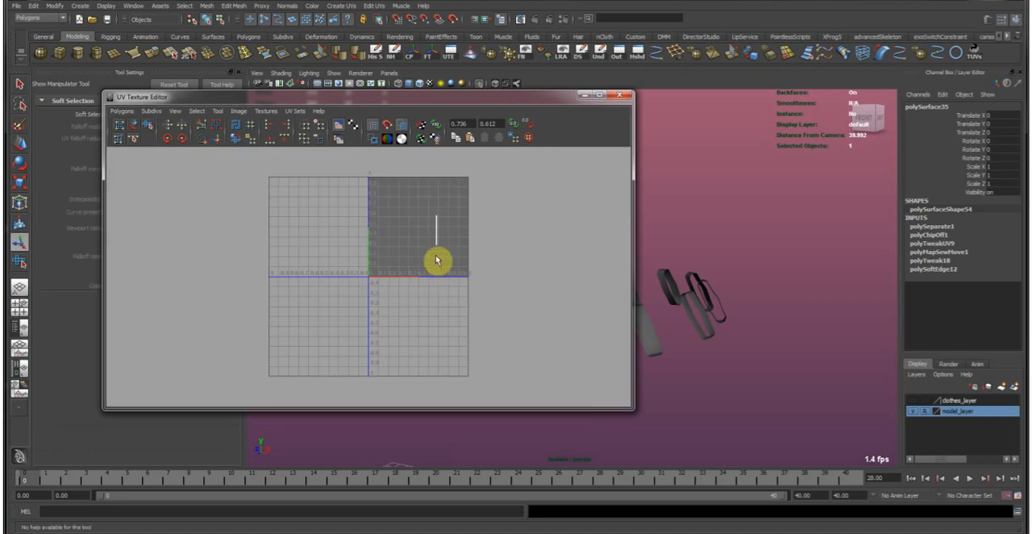
{"action": "scroll", "coordinate": [465, 225], "scroll_direction": "up", "scroll_amount": 4}
{"action": "scroll", "coordinate": [316, 309], "scroll_direction": "up", "scroll_amount": 5}
{"action": "middle_click_drag", "start_coordinate": [464, 225], "coordinate": [378, 266], "text": "alt"}
{"action": "scroll", "coordinate": [339, 333], "scroll_direction": "up", "scroll_amount": 5}
{"action": "scroll", "coordinate": [402, 263], "scroll_direction": "down", "scroll_amount": 4}
{"action": "scroll", "coordinate": [379, 265], "scroll_direction": "down", "scroll_amount": 1}
{"action": "scroll", "coordinate": [377, 266], "scroll_direction": "up", "scroll_amount": 1}
{"action": "right_click_drag", "start_coordinate": [379, 228], "coordinate": [413, 227]}
{"action": "left_click_drag", "start_coordinate": [350, 177], "coordinate": [452, 368]}
{"action": "key", "text": "r"}
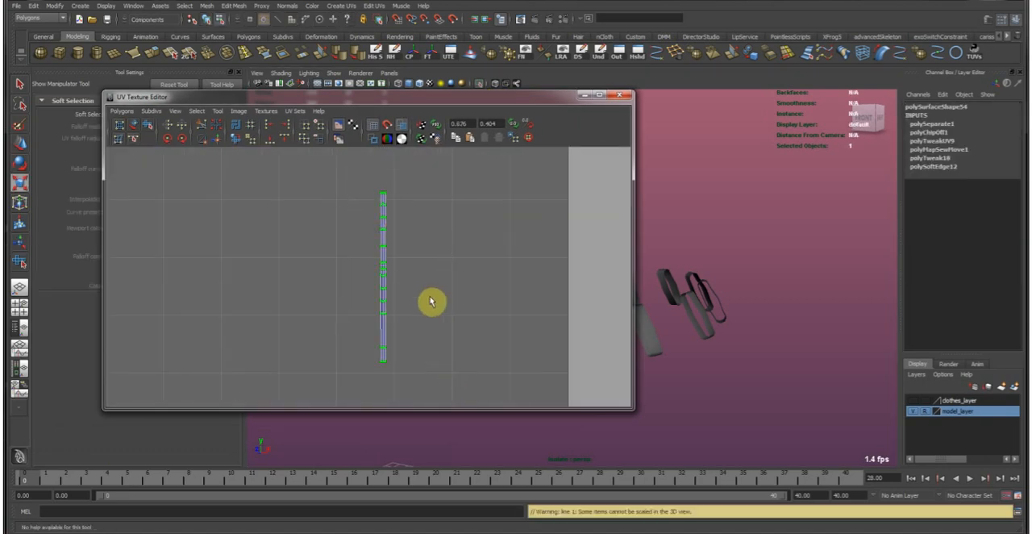
{"action": "left_click_drag", "start_coordinate": [444, 283], "coordinate": [734, 287]}
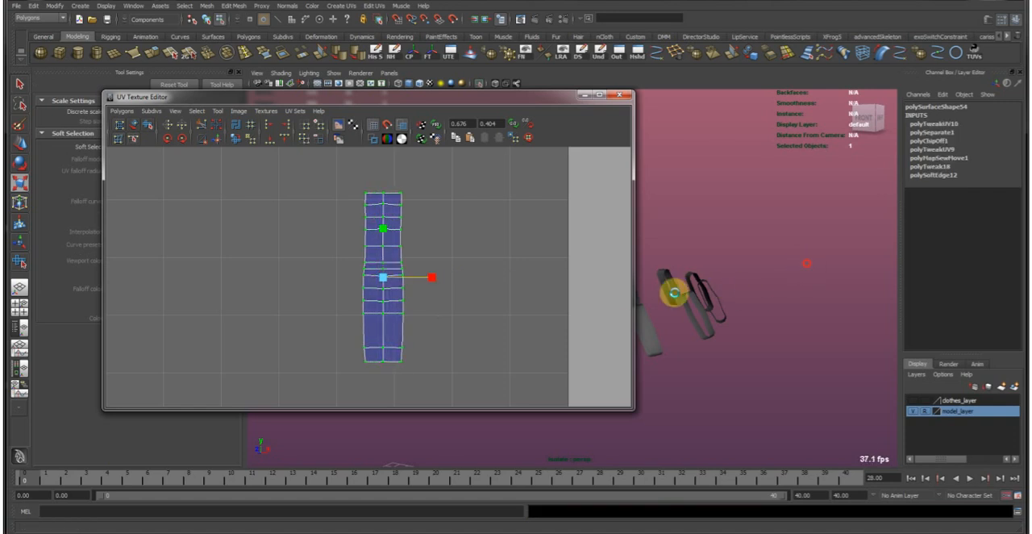
Straighten the horizontal UV rows of the strip's shell by aligning each row's UVs in V.
{"action": "left_click", "coordinate": [549, 305]}
{"action": "left_click_drag", "start_coordinate": [339, 164], "coordinate": [484, 200]}
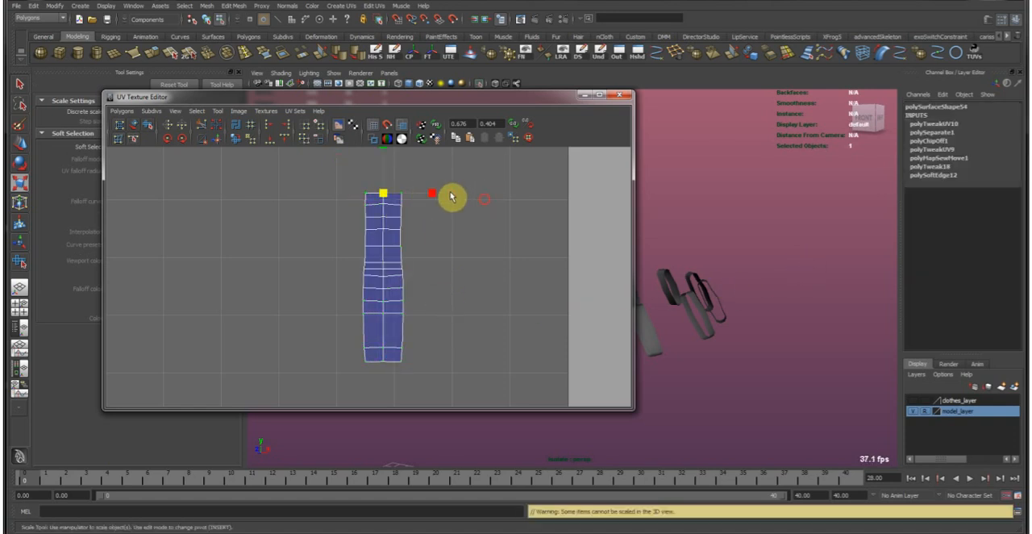
{"action": "key", "text": "w"}
{"action": "left_click_drag", "start_coordinate": [385, 188], "coordinate": [369, 299]}
{"action": "key", "text": "b"}
{"action": "left_click", "coordinate": [287, 140]}
{"action": "left_click_drag", "start_coordinate": [349, 380], "coordinate": [448, 278]}
Align the shell's two outer UV columns and its middle column in U to form a clean rectangle.
{"action": "left_click_drag", "start_coordinate": [396, 200], "coordinate": [500, 395]}
{"action": "left_click", "coordinate": [287, 127]}
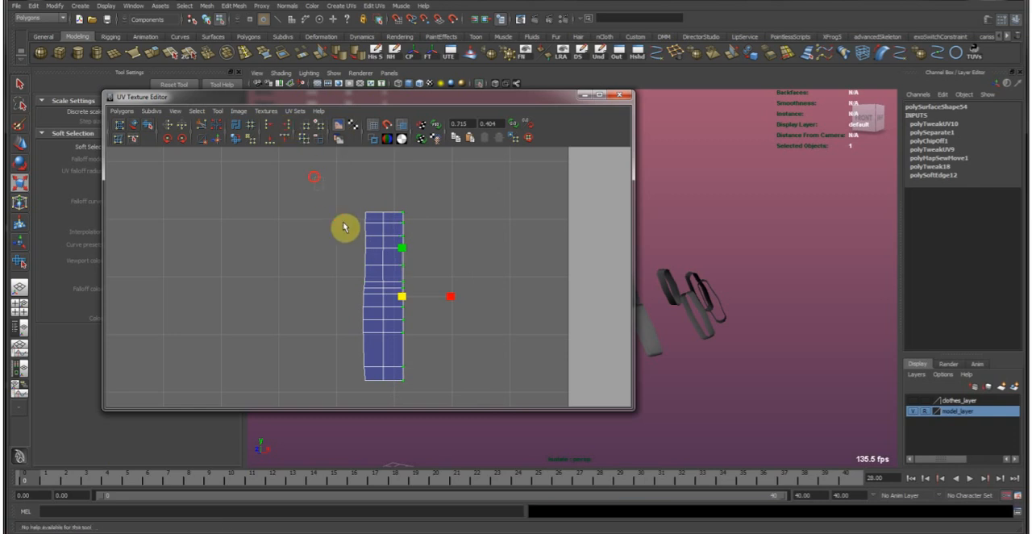
{"action": "left_click_drag", "start_coordinate": [375, 405], "coordinate": [376, 406]}
{"action": "key", "text": "g"}
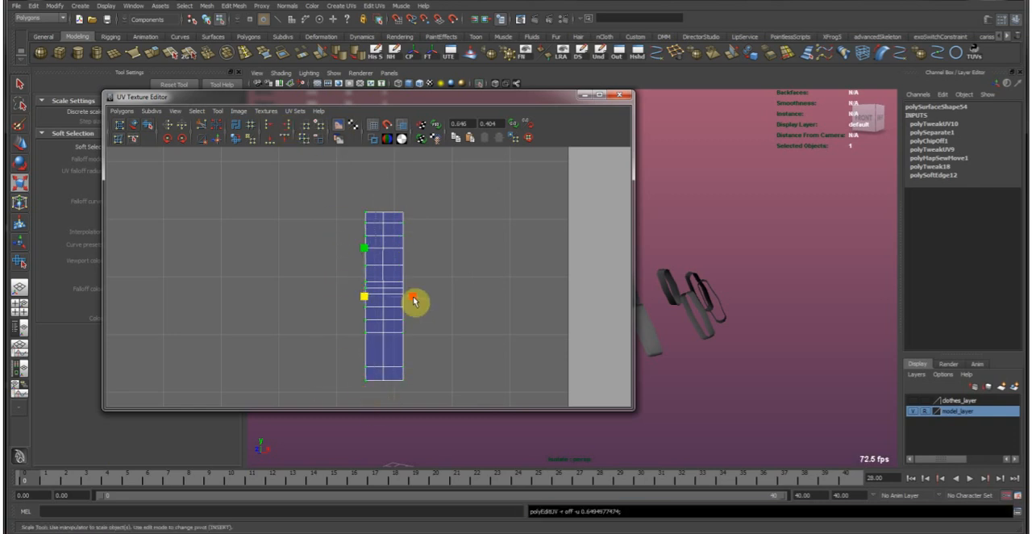
{"action": "left_click", "coordinate": [268, 129]}
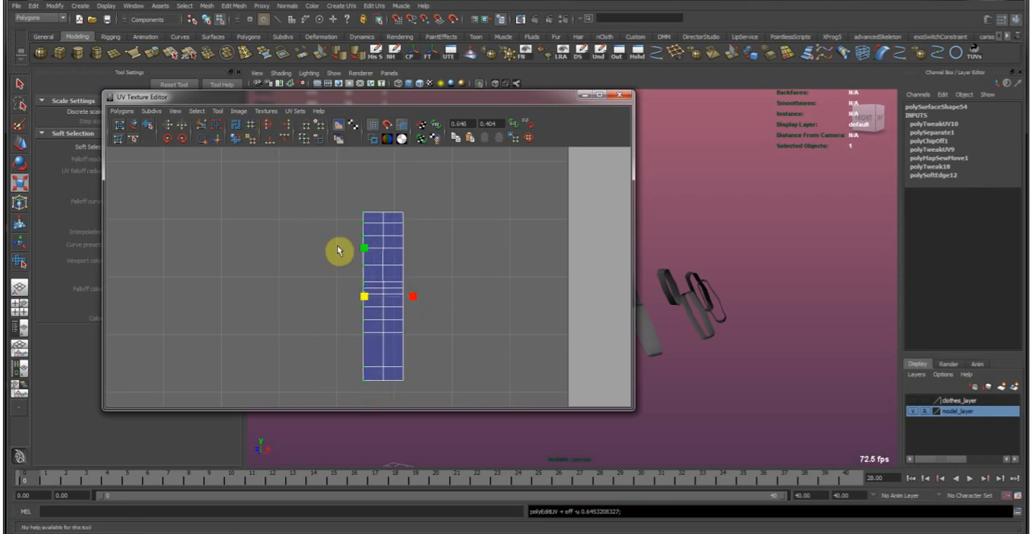
{"action": "key", "text": "w"}
{"action": "left_click_drag", "start_coordinate": [373, 194], "coordinate": [397, 404]}
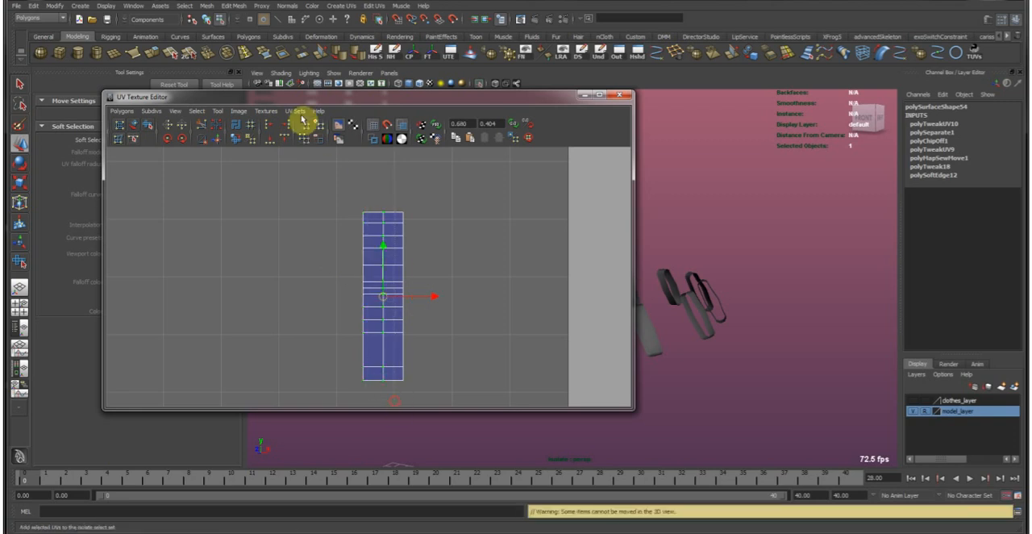
{"action": "left_click", "coordinate": [286, 127]}
{"action": "key", "text": "w"}
{"action": "left_click", "coordinate": [432, 298]}
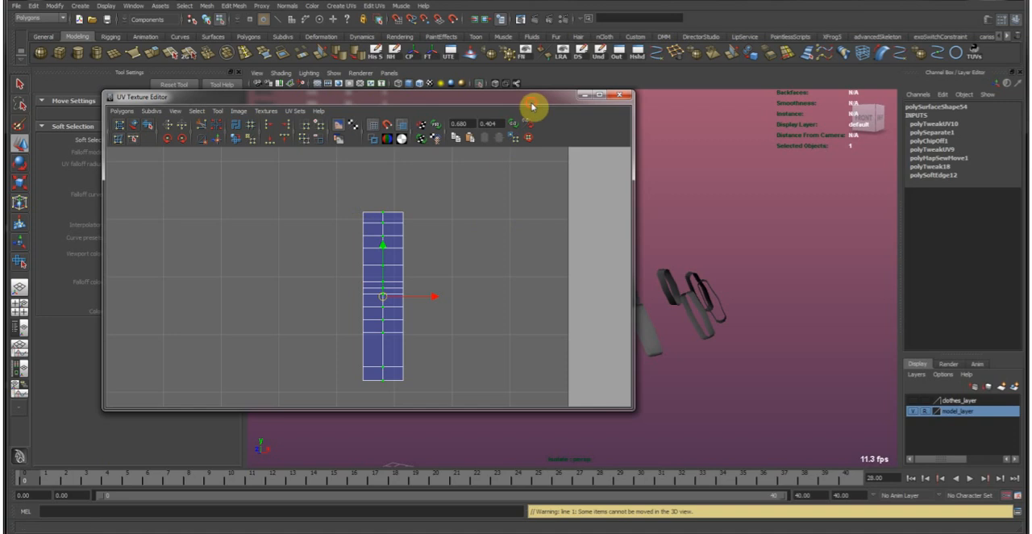
Move the UV Texture Editor out of the way and select the strip with the straightened UVs in object mode.
{"action": "left_click_drag", "start_coordinate": [535, 99], "coordinate": [311, 146]}
{"action": "left_click_drag", "start_coordinate": [152, 169], "coordinate": [1, 162]}
{"action": "left_click", "coordinate": [498, 332]}
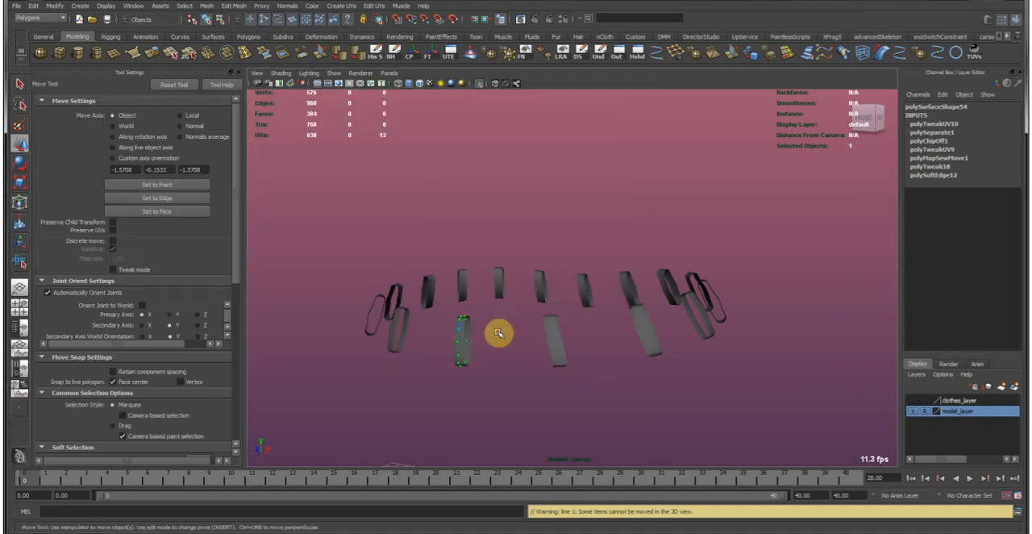
{"action": "key", "text": "F8"}
{"action": "left_click_drag", "start_coordinate": [450, 325], "coordinate": [466, 339], "text": "alt"}
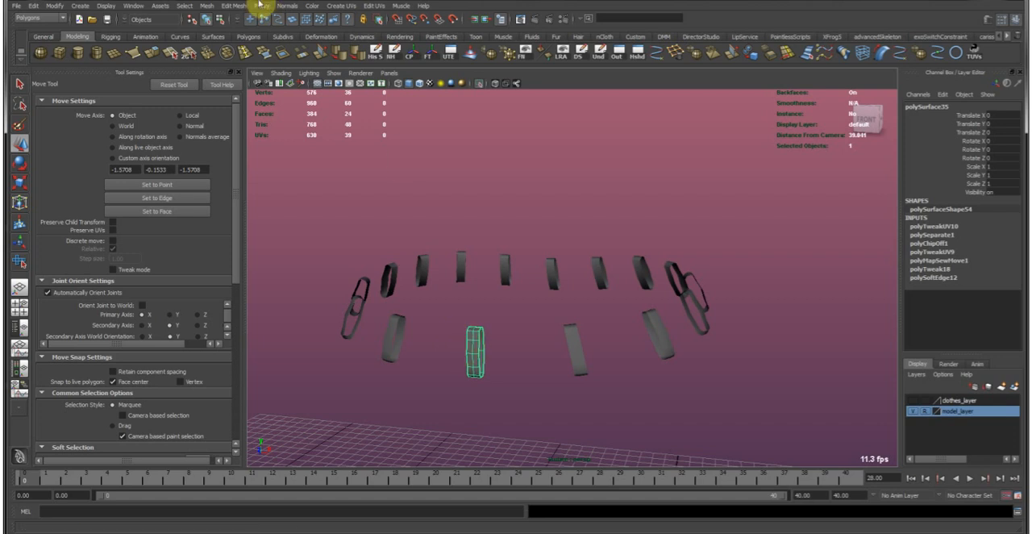
{"action": "left_click", "coordinate": [569, 350]}
{"action": "left_click_drag", "start_coordinate": [560, 352], "coordinate": [583, 350], "text": "alt"}
{"action": "left_click_drag", "start_coordinate": [652, 337], "coordinate": [655, 339], "text": "shift"}
{"action": "left_click_drag", "start_coordinate": [447, 341], "coordinate": [576, 359]}
{"action": "left_click_drag", "start_coordinate": [633, 320], "coordinate": [667, 340], "text": "shift"}
{"action": "left_click_drag", "start_coordinate": [467, 345], "coordinate": [497, 353]}
{"action": "left_click_drag", "start_coordinate": [700, 313], "coordinate": [706, 318], "text": "shift"}
{"action": "left_click_drag", "start_coordinate": [456, 339], "coordinate": [509, 351]}
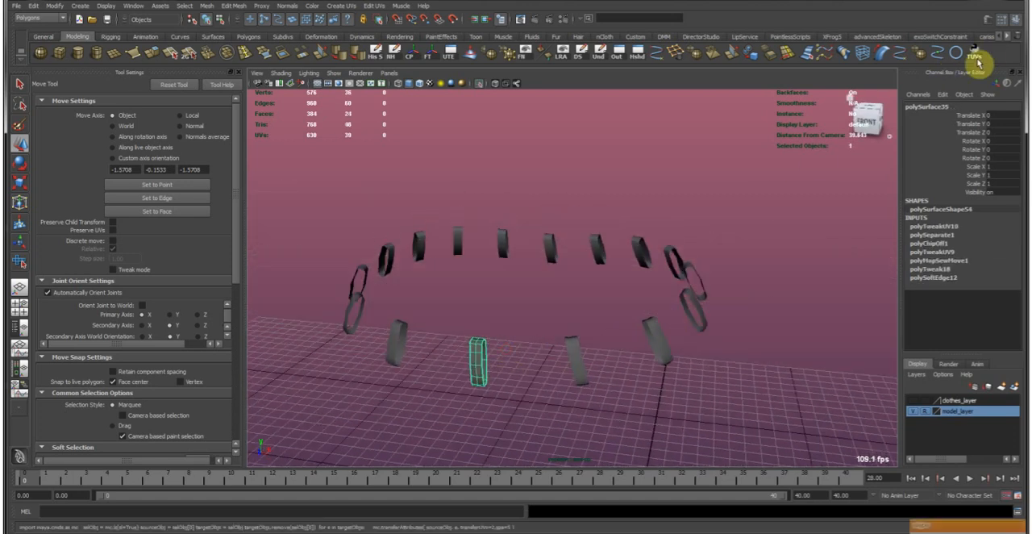
{"action": "left_click_drag", "start_coordinate": [546, 362], "coordinate": [529, 349], "text": "alt"}
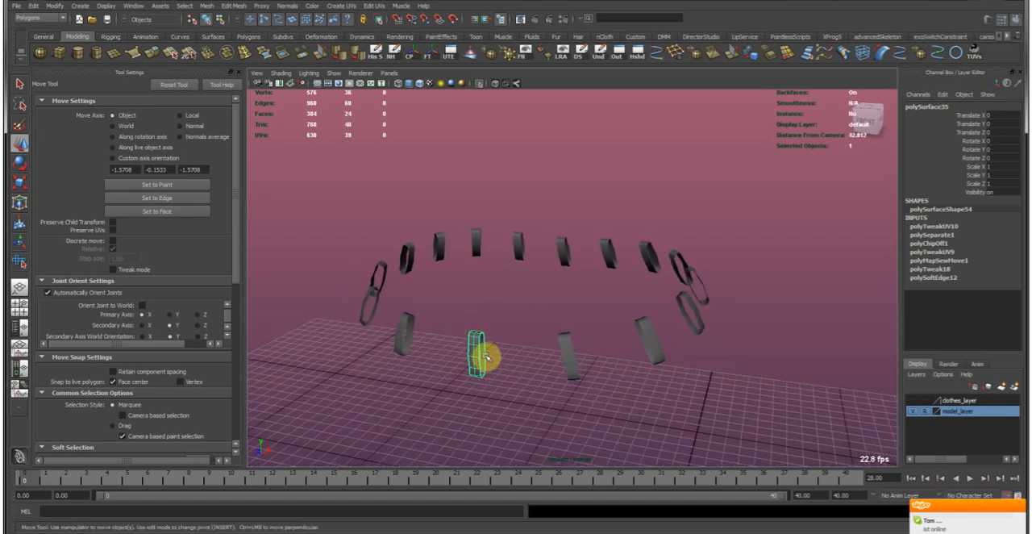
Add all other strips to the selection, transfer the straightened strip's UVs to them with TUVs and clear the selection.
{"action": "left_click_drag", "start_coordinate": [341, 184], "coordinate": [444, 363], "text": "shift"}
{"action": "left_click_drag", "start_coordinate": [486, 218], "coordinate": [745, 293], "text": "shift"}
{"action": "left_click_drag", "start_coordinate": [567, 320], "coordinate": [696, 376], "text": "shift"}
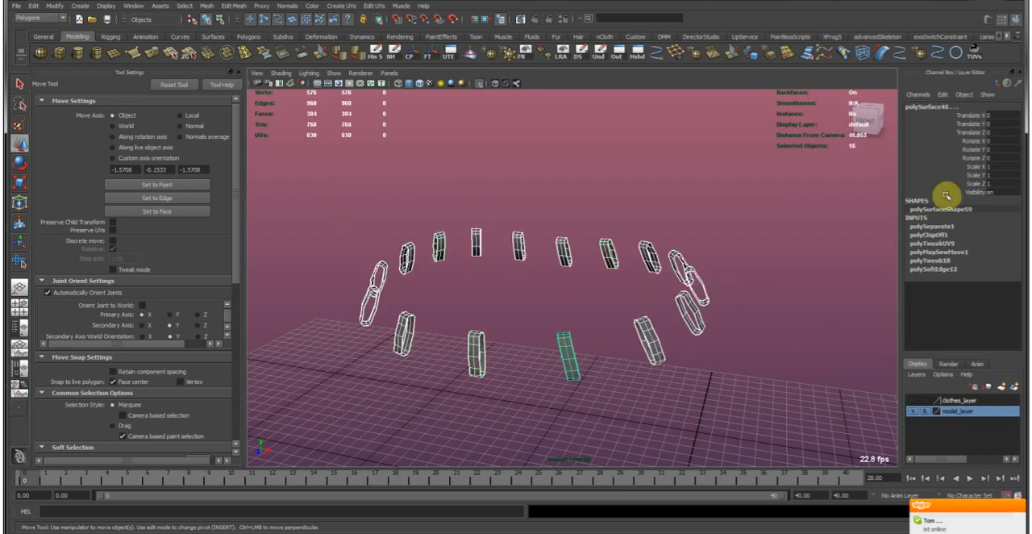
{"action": "left_click", "coordinate": [975, 58]}
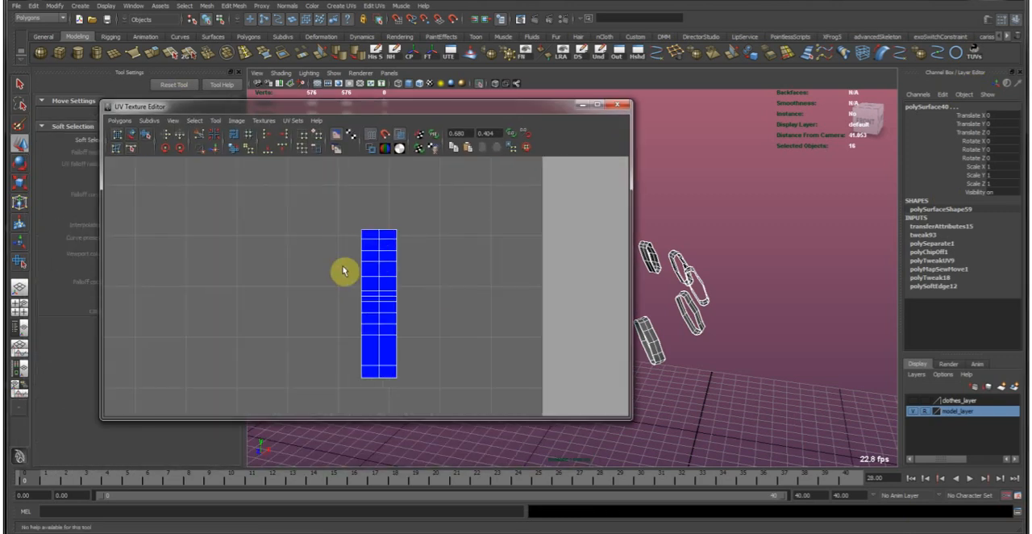
{"action": "left_click_drag", "start_coordinate": [520, 108], "coordinate": [0, 128]}
{"action": "left_click", "coordinate": [471, 175]}
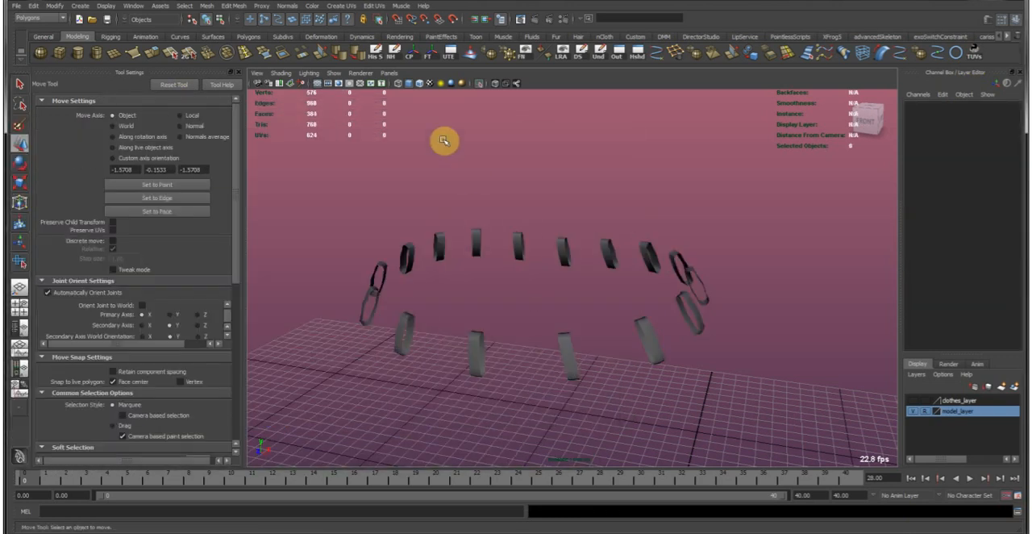
End the isolation to show the whole character and inspect the loops around the upper belt.
{"action": "left_click", "coordinate": [482, 86]}
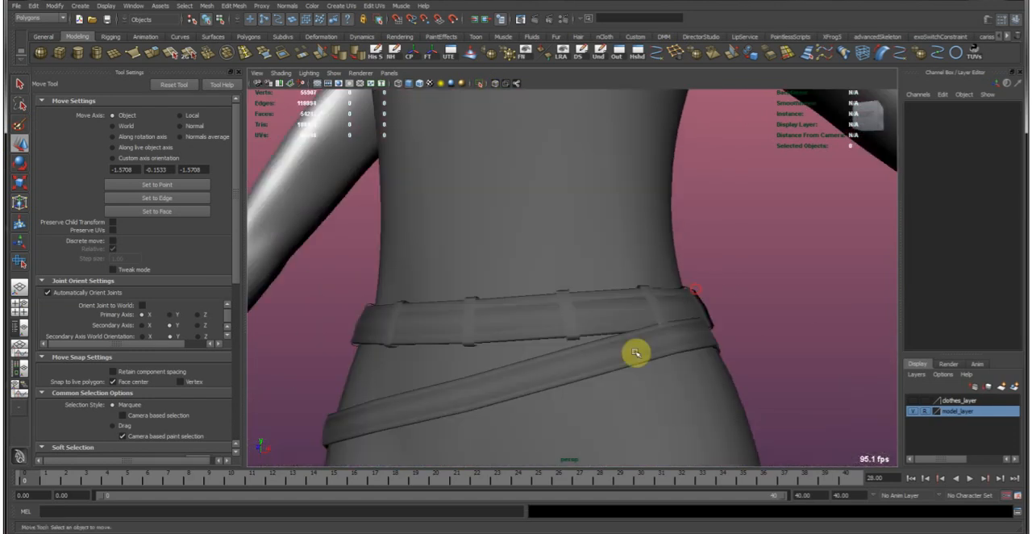
{"action": "left_click", "coordinate": [564, 305]}
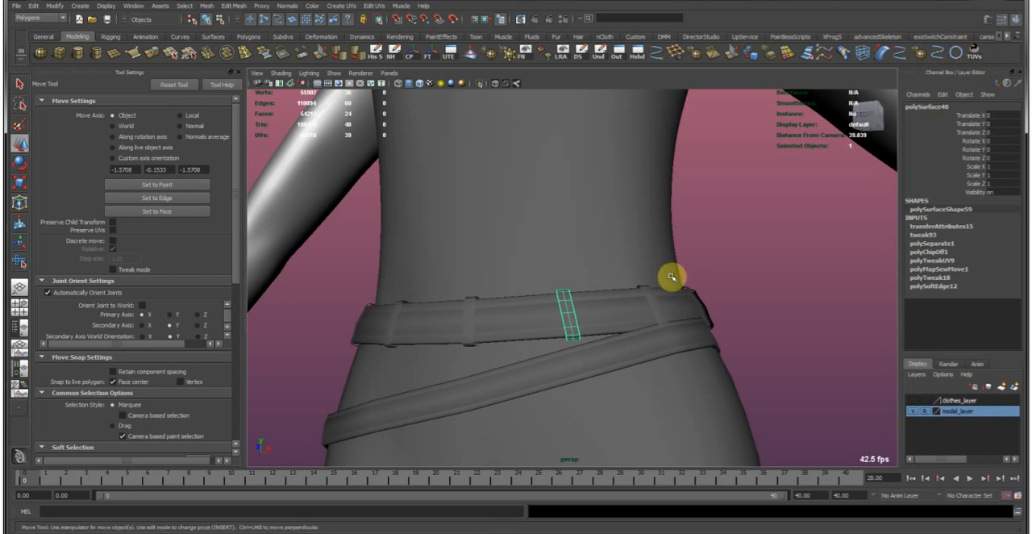
{"action": "right_click_drag", "start_coordinate": [685, 291], "coordinate": [610, 299], "text": "alt"}
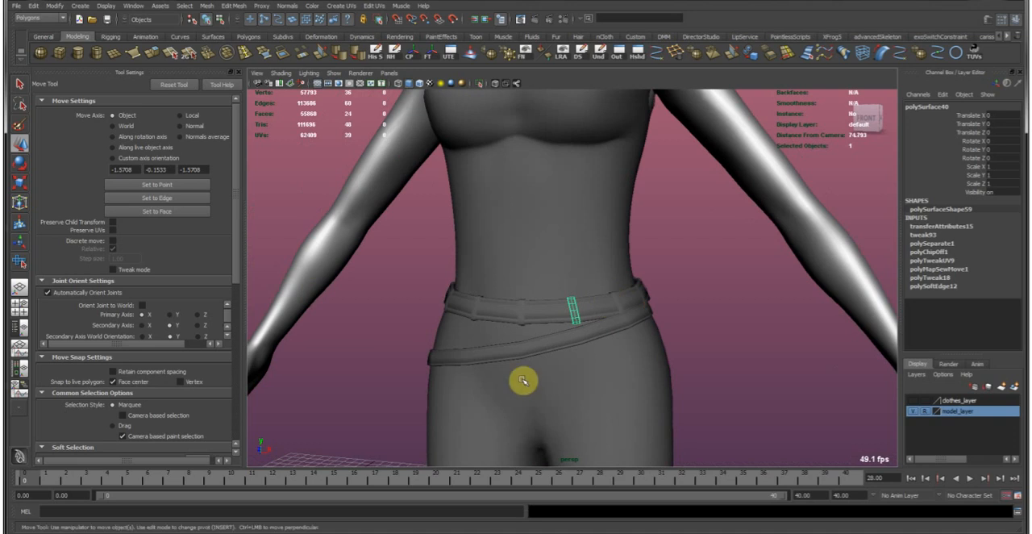
{"action": "left_click", "coordinate": [669, 305]}
{"action": "middle_click_drag", "start_coordinate": [652, 363], "coordinate": [671, 324], "text": "alt"}
{"action": "right_click_drag", "start_coordinate": [463, 240], "coordinate": [539, 267], "text": "alt"}
Duplicate the slanted lower belt and isolate the copy.
{"action": "left_click", "coordinate": [572, 309]}
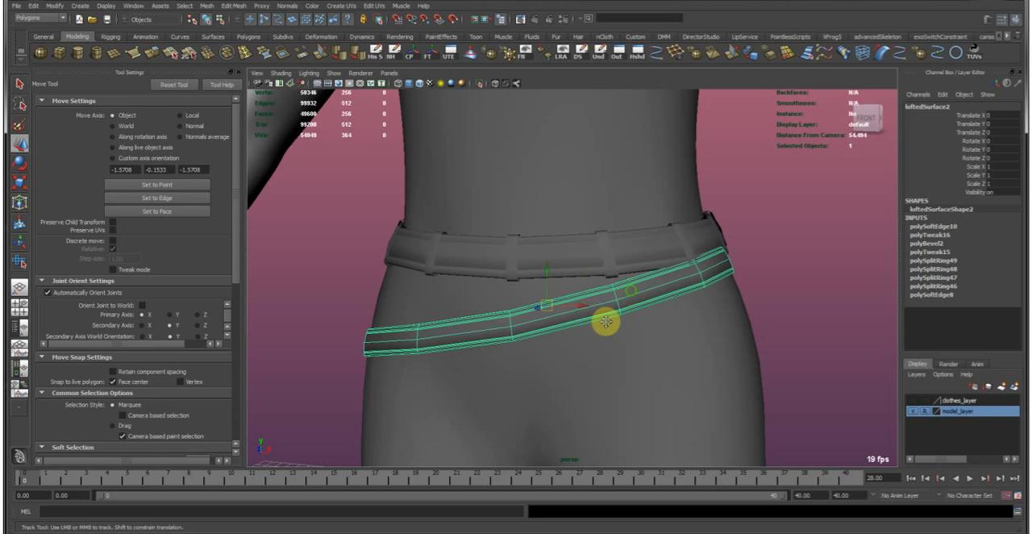
{"action": "left_click_drag", "start_coordinate": [626, 292], "coordinate": [637, 336], "text": "alt"}
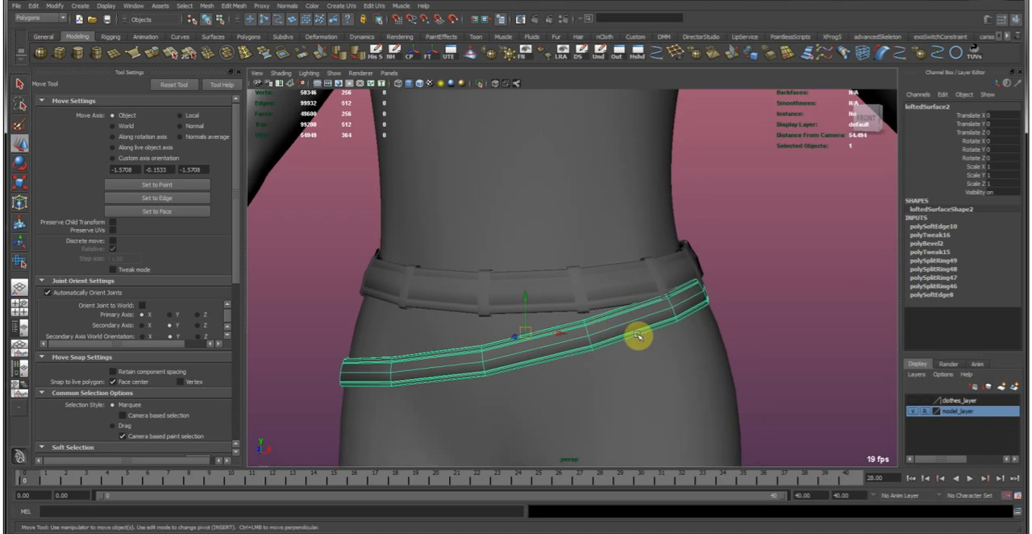
{"action": "left_click", "coordinate": [484, 284]}
{"action": "left_click", "coordinate": [529, 342]}
{"action": "left_click_drag", "start_coordinate": [673, 328], "coordinate": [558, 346], "text": "alt"}
{"action": "scroll", "coordinate": [617, 352], "scroll_direction": "up", "scroll_amount": 5}
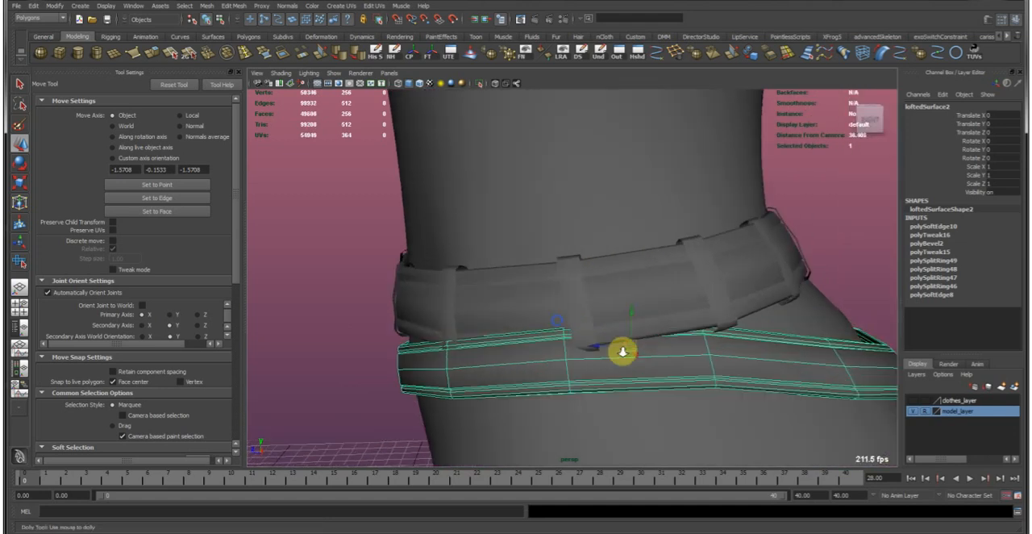
{"action": "key", "text": "ctrl+d"}
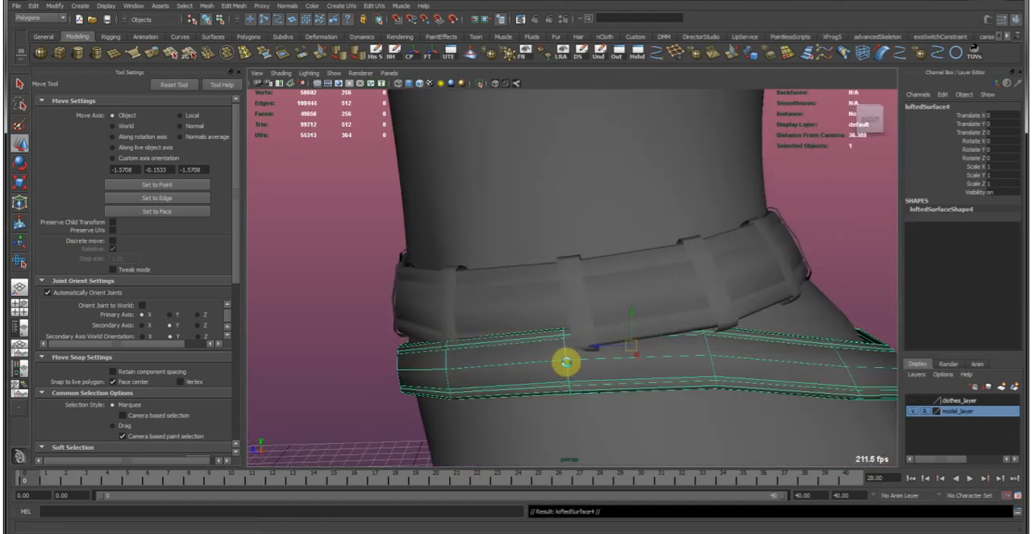
{"action": "left_click", "coordinate": [481, 86]}
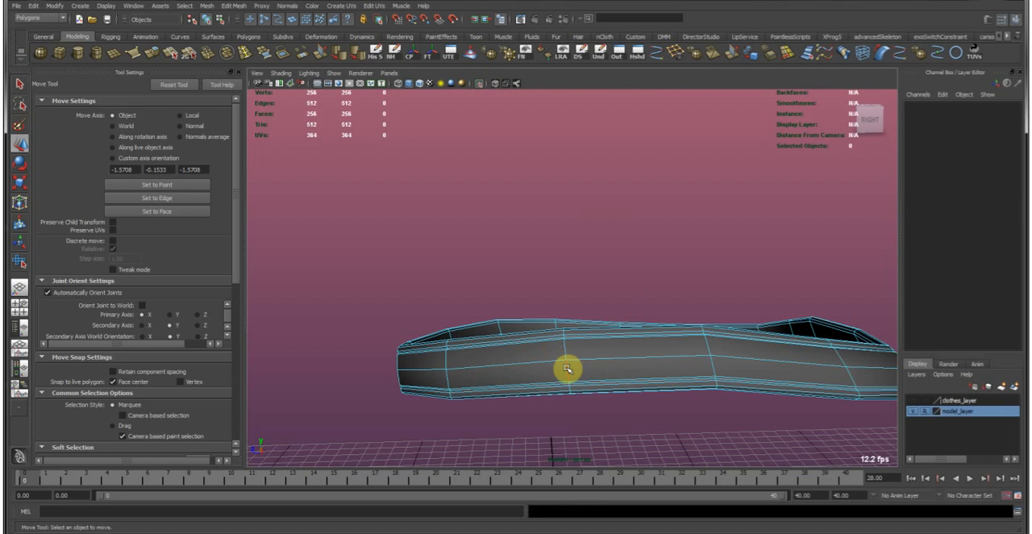
Bevel the two edge loops across the side of the belt copy with an offset of 0.2.
{"action": "left_click", "coordinate": [567, 368]}
{"action": "left_click_drag", "start_coordinate": [702, 357], "coordinate": [491, 196], "text": "alt"}
{"action": "left_click", "coordinate": [235, 6]}
{"action": "left_click", "coordinate": [257, 312]}
{"action": "left_click_drag", "start_coordinate": [296, 295], "coordinate": [612, 298], "text": "alt"}
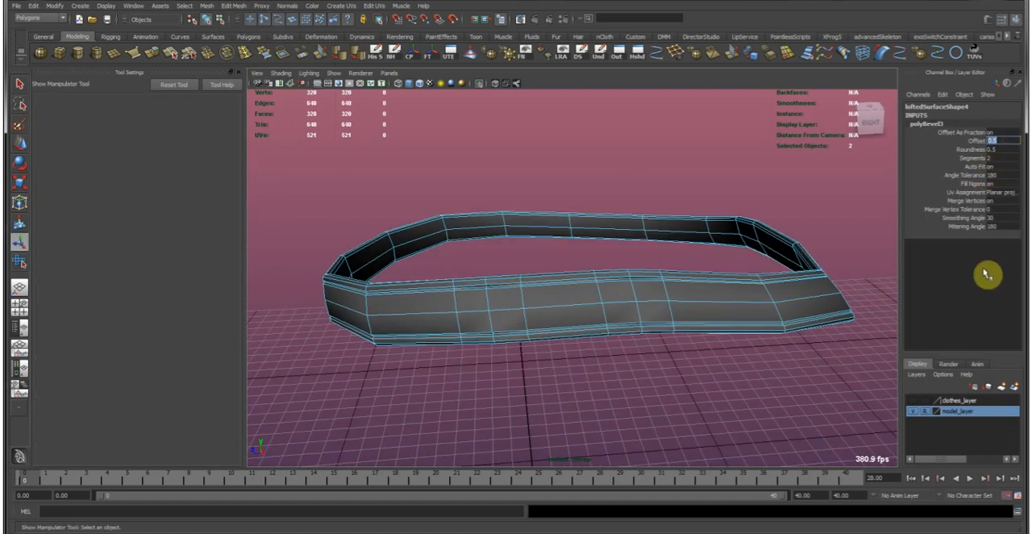
{"action": "key", "text": "Return"}
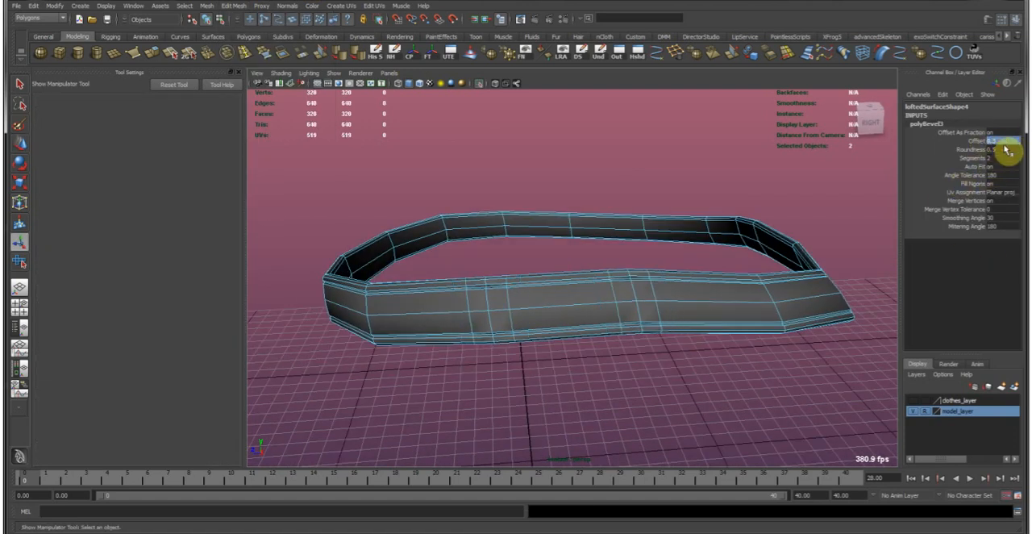
{"action": "type", "text": ".2"}
{"action": "key", "text": "Return"}
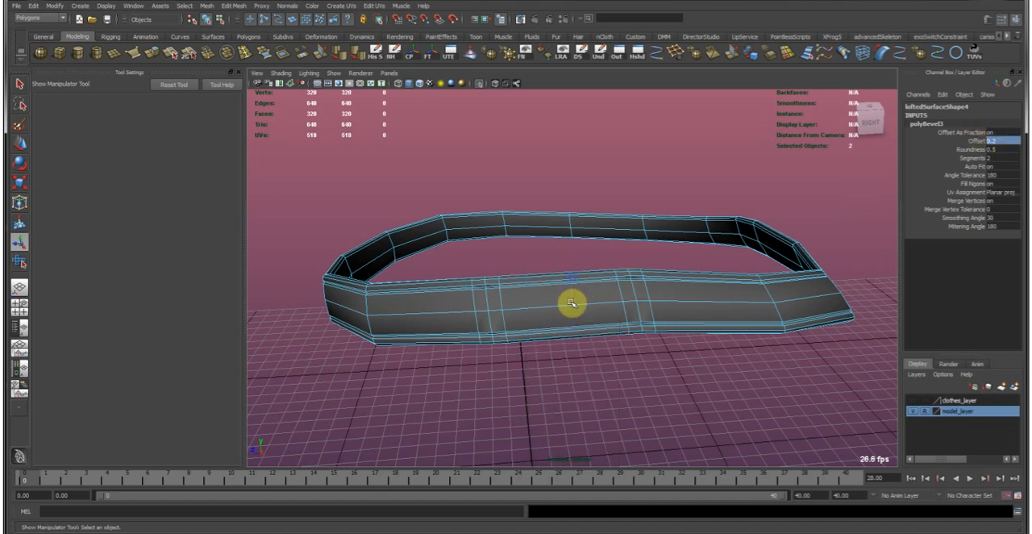
Delete the faces between the two bevelled loops and select the bevelled face bands at both open ends.
{"action": "left_click_drag", "start_coordinate": [573, 393], "coordinate": [566, 384]}
{"action": "key", "text": "Delete"}
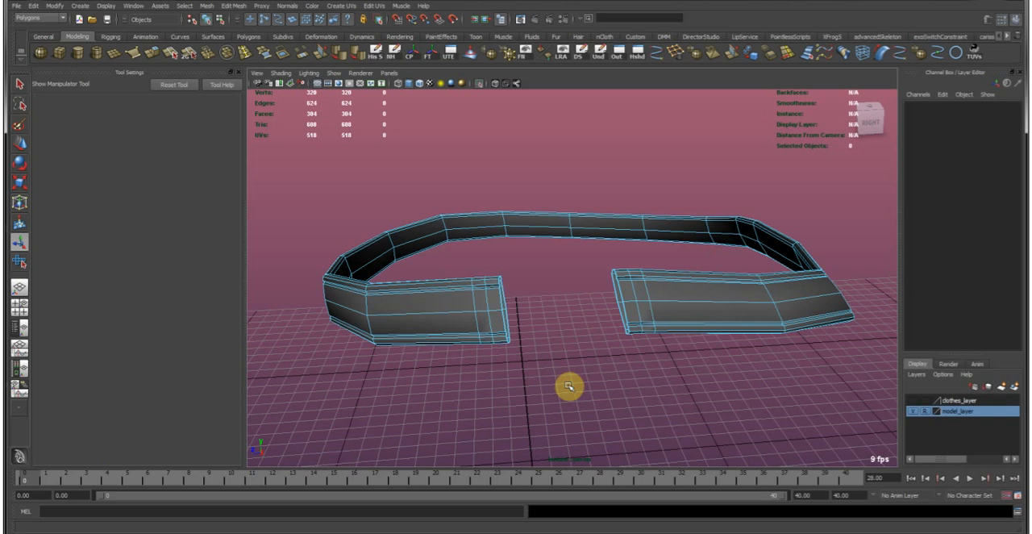
{"action": "left_click_drag", "start_coordinate": [482, 278], "coordinate": [557, 313], "text": "alt"}
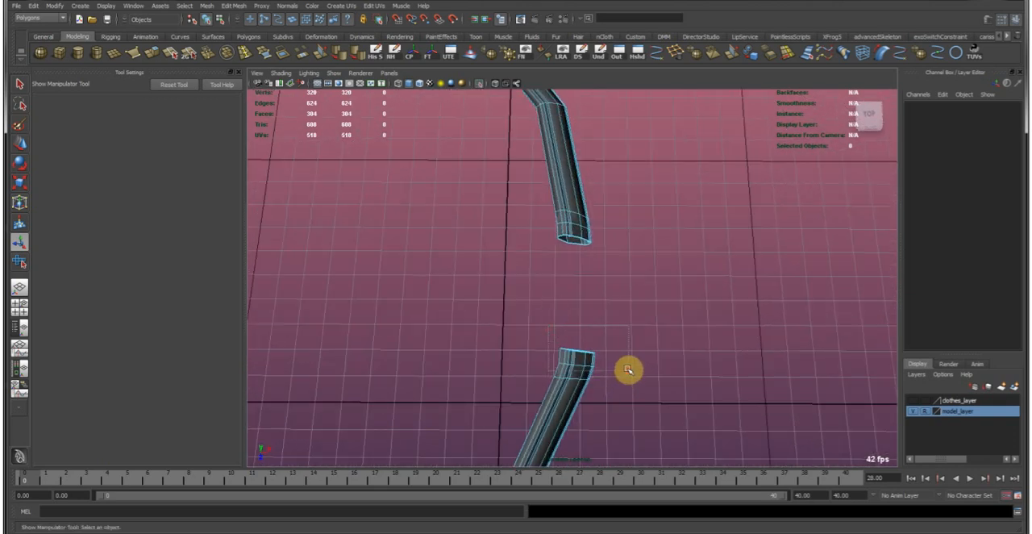
{"action": "left_click_drag", "start_coordinate": [628, 370], "coordinate": [629, 370]}
{"action": "left_click_drag", "start_coordinate": [575, 255], "coordinate": [606, 295], "text": "alt"}
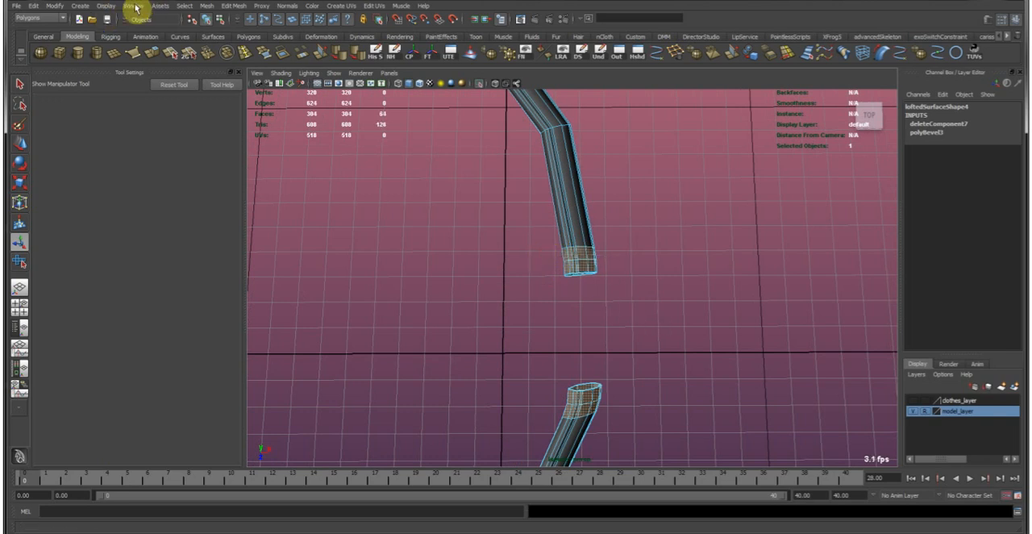
Invert the face selection and delete the rest of the belt copy, leaving only the two bevelled bands.
{"action": "left_click", "coordinate": [40, 7]}
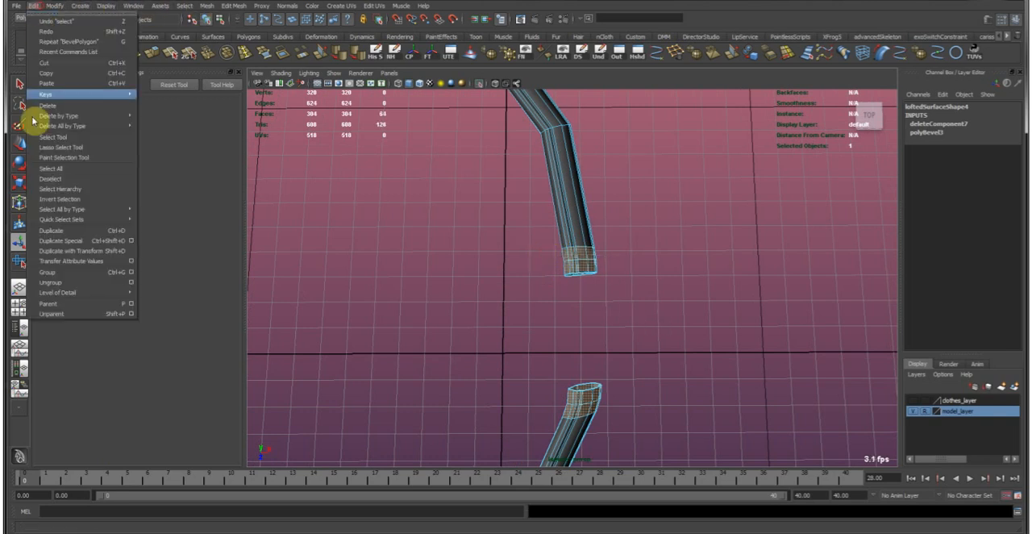
{"action": "left_click", "coordinate": [80, 198]}
{"action": "key", "text": "Delete"}
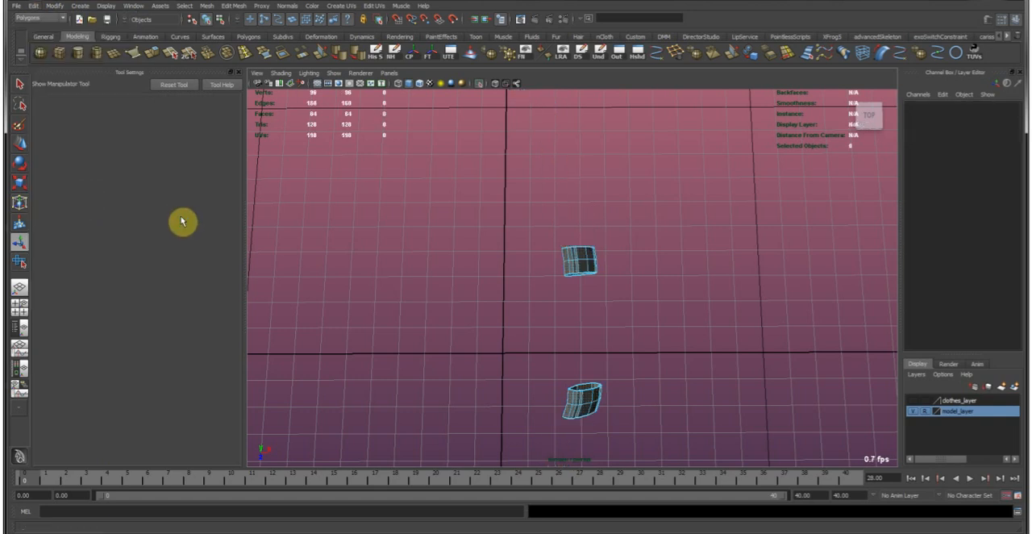
Select all vertices of the two strips, end the isolation to show the whole character, and save the scene.
{"action": "right_click_drag", "start_coordinate": [579, 261], "coordinate": [644, 246]}
{"action": "left_click_drag", "start_coordinate": [633, 238], "coordinate": [540, 485]}
{"action": "right_click_drag", "start_coordinate": [574, 276], "coordinate": [556, 256]}
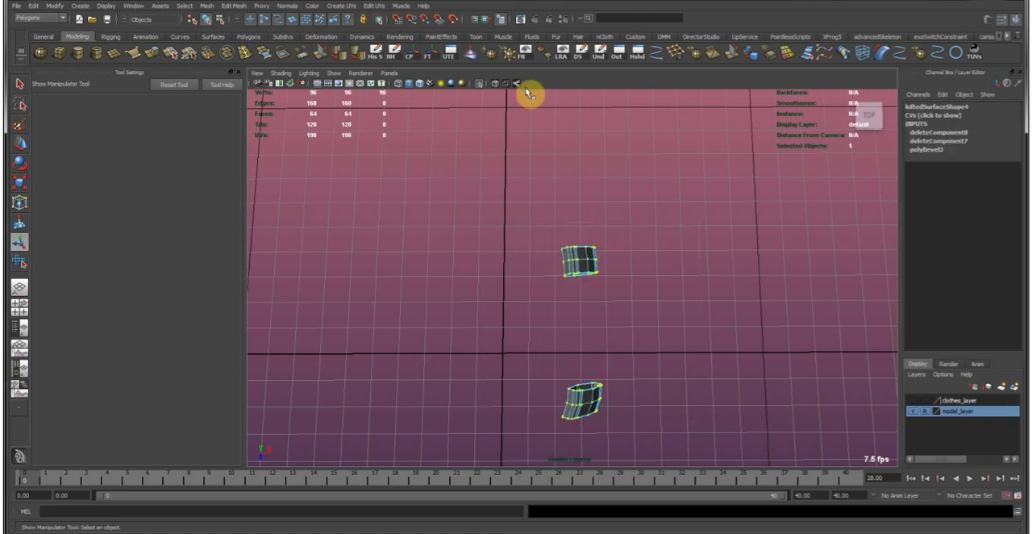
{"action": "left_click", "coordinate": [480, 83]}
{"action": "left_click_drag", "start_coordinate": [640, 341], "coordinate": [343, 319], "text": "alt"}
{"action": "left_click_drag", "start_coordinate": [554, 273], "coordinate": [511, 299], "text": "alt"}
{"action": "key", "text": "ctrl+s"}
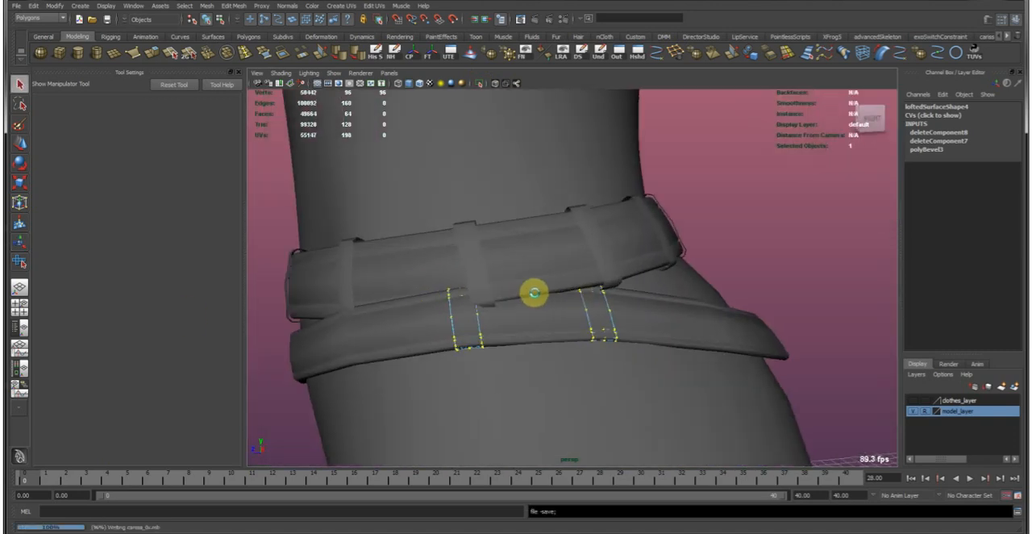
Move the strips' vertices outward along their normals so both loops wrap around the lower belt.
{"action": "key", "text": "w"}
{"action": "left_click_drag", "start_coordinate": [466, 267], "coordinate": [419, 266], "text": "alt"}
{"action": "left_click", "coordinate": [184, 126]}
{"action": "left_click_drag", "start_coordinate": [638, 399], "coordinate": [561, 307], "text": "alt"}
{"action": "right_click_drag", "start_coordinate": [436, 335], "coordinate": [475, 287]}
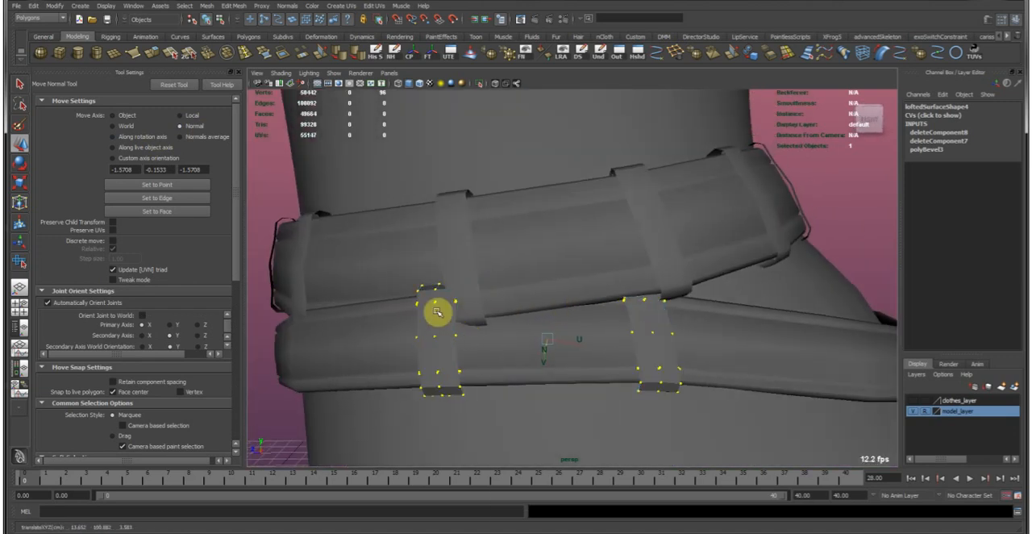
Isolate the two loop strips and delete the folded crosswise edges near their upper ends.
{"action": "left_click", "coordinate": [436, 314]}
{"action": "left_click", "coordinate": [481, 85]}
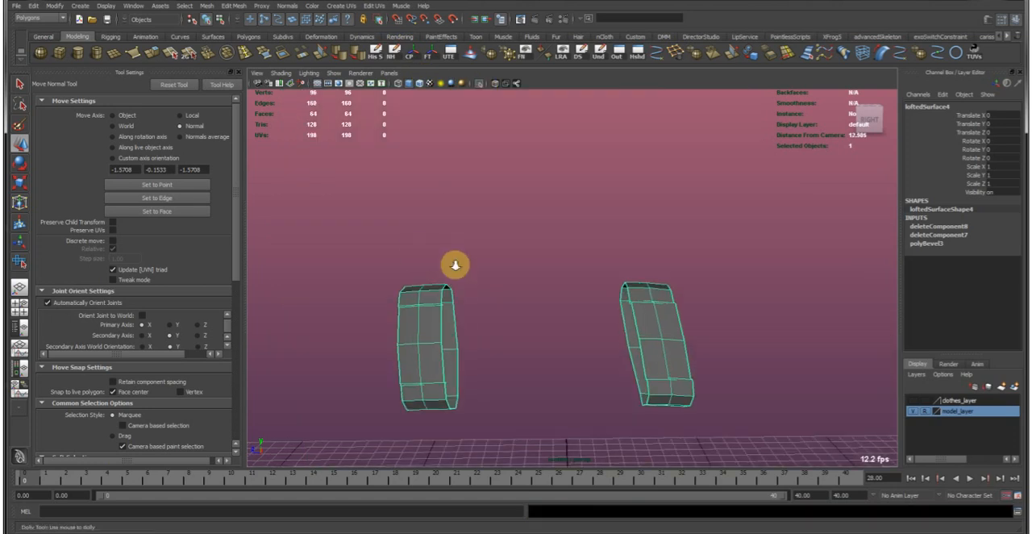
{"action": "left_click_drag", "start_coordinate": [454, 266], "coordinate": [608, 301], "text": "alt"}
{"action": "middle_click_drag", "start_coordinate": [608, 301], "coordinate": [567, 240], "text": "alt"}
{"action": "right_click_drag", "start_coordinate": [567, 241], "coordinate": [635, 284], "text": "alt"}
{"action": "left_click_drag", "start_coordinate": [636, 284], "coordinate": [419, 217], "text": "alt"}
{"action": "right_click_drag", "start_coordinate": [419, 218], "coordinate": [533, 252], "text": "alt"}
{"action": "left_click_drag", "start_coordinate": [532, 252], "coordinate": [565, 275], "text": "alt"}
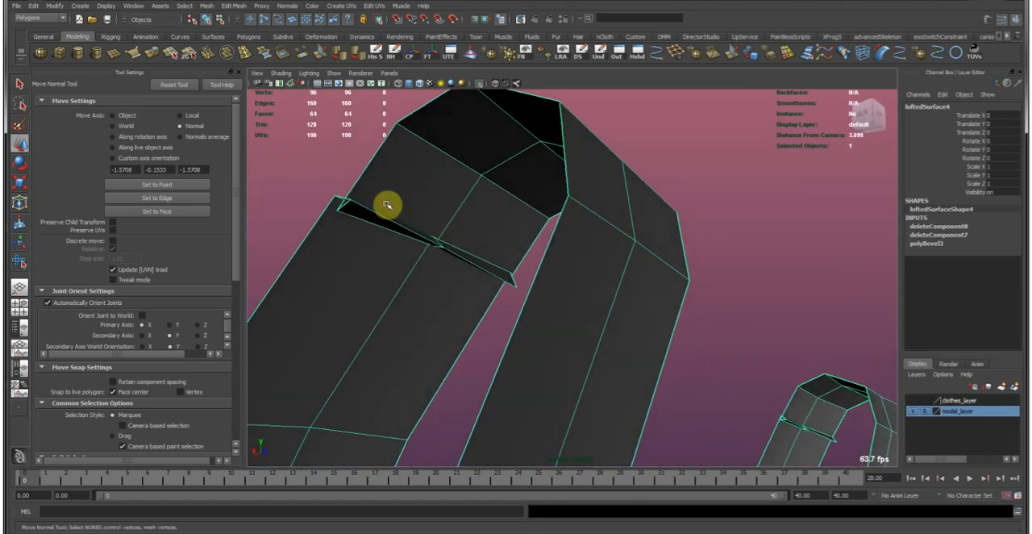
{"action": "right_click_drag", "start_coordinate": [388, 207], "coordinate": [393, 175]}
{"action": "left_click", "coordinate": [371, 208]}
{"action": "left_click_drag", "start_coordinate": [362, 223], "coordinate": [691, 294], "text": "alt"}
{"action": "left_click", "coordinate": [760, 283], "text": "shift"}
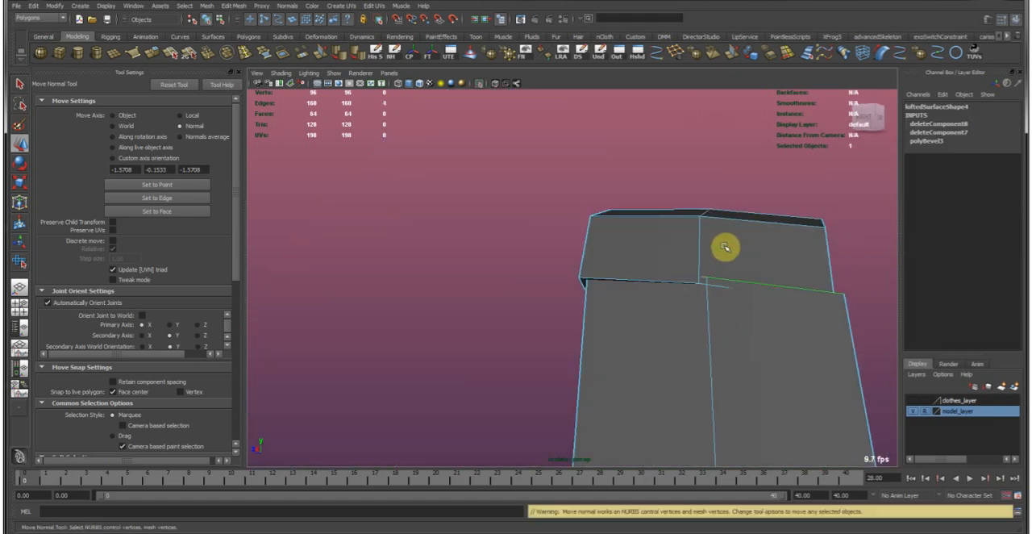
{"action": "left_click", "coordinate": [675, 57]}
Delete the remaining folded crosswise edges on the lower and rear parts of both loop strips.
{"action": "left_click_drag", "start_coordinate": [721, 293], "coordinate": [648, 330], "text": "alt"}
{"action": "right_click_drag", "start_coordinate": [648, 329], "coordinate": [549, 318], "text": "alt"}
{"action": "middle_click_drag", "start_coordinate": [552, 431], "coordinate": [599, 307], "text": "alt"}
{"action": "left_click_drag", "start_coordinate": [599, 306], "coordinate": [557, 138], "text": "alt"}
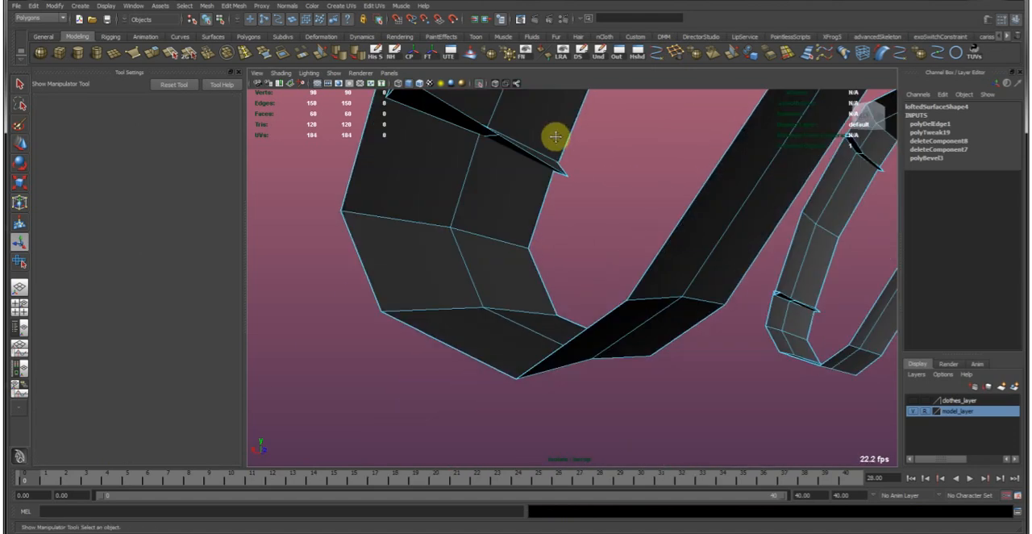
{"action": "middle_click_drag", "start_coordinate": [557, 138], "coordinate": [605, 304], "text": "alt"}
{"action": "left_click_drag", "start_coordinate": [605, 303], "coordinate": [497, 303], "text": "alt"}
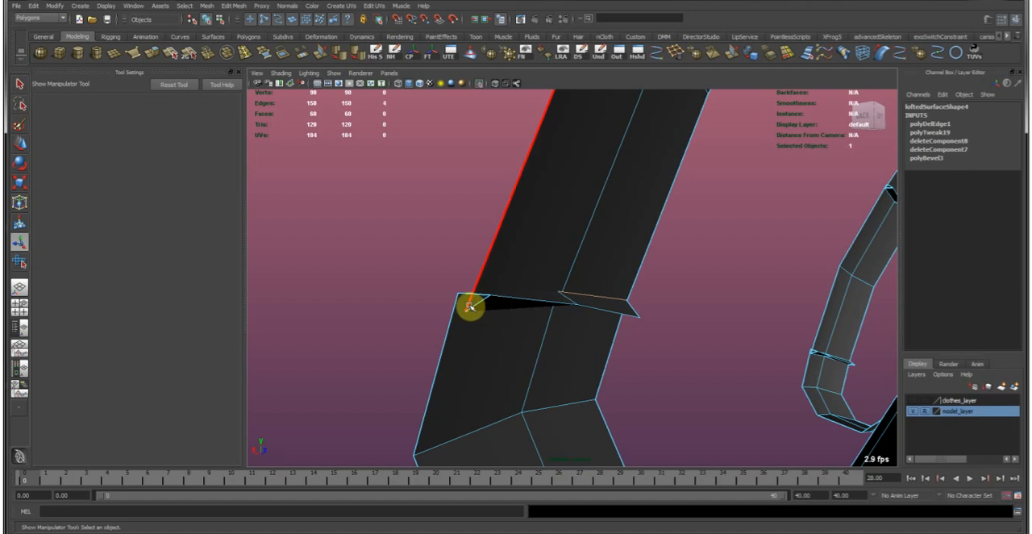
{"action": "key", "text": "ctrl+Delete"}
{"action": "right_click_drag", "start_coordinate": [671, 324], "coordinate": [524, 261], "text": "alt"}
{"action": "left_click_drag", "start_coordinate": [524, 261], "coordinate": [466, 381], "text": "alt"}
{"action": "left_click_drag", "start_coordinate": [498, 409], "coordinate": [510, 254], "text": "alt"}
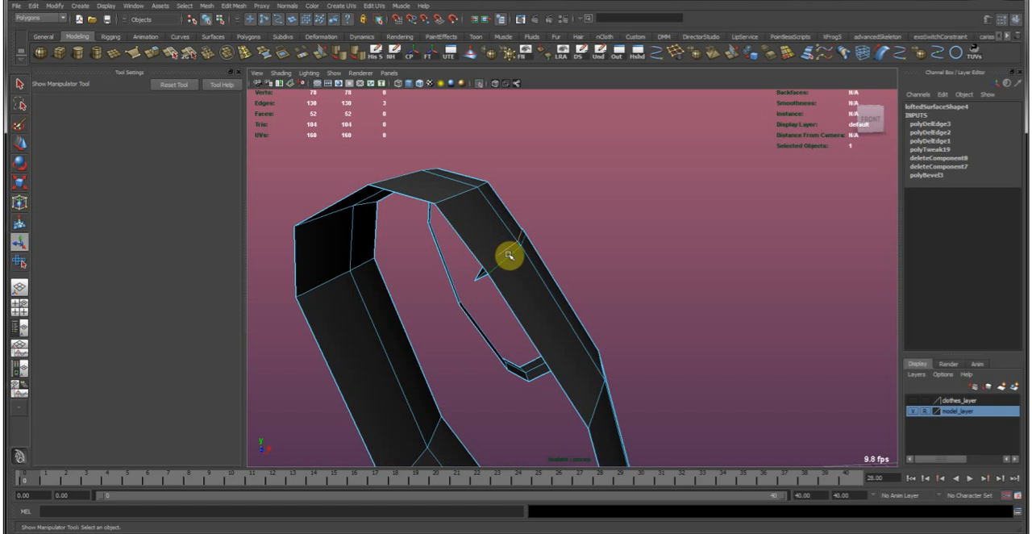
{"action": "key", "text": "ctrl+Delete"}
End the isolation and soften the edges of the lower belt's loop strips.
{"action": "right_click_drag", "start_coordinate": [629, 327], "coordinate": [591, 193], "text": "alt"}
{"action": "left_click", "coordinate": [529, 242]}
{"action": "left_click", "coordinate": [478, 85]}
{"action": "right_click_drag", "start_coordinate": [604, 230], "coordinate": [659, 225], "text": "alt"}
{"action": "left_click_drag", "start_coordinate": [658, 226], "coordinate": [598, 233], "text": "alt"}
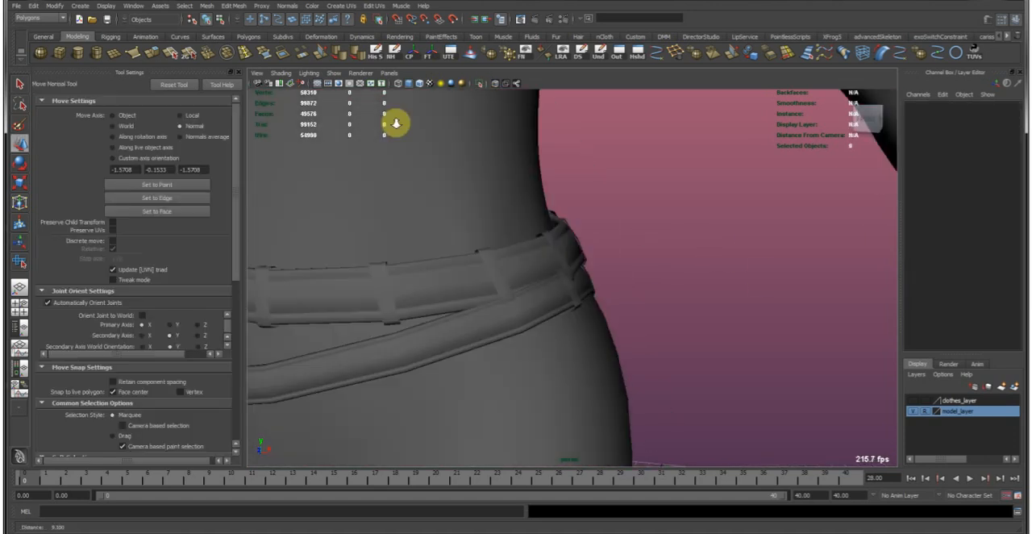
{"action": "left_click_drag", "start_coordinate": [396, 124], "coordinate": [513, 264], "text": "alt"}
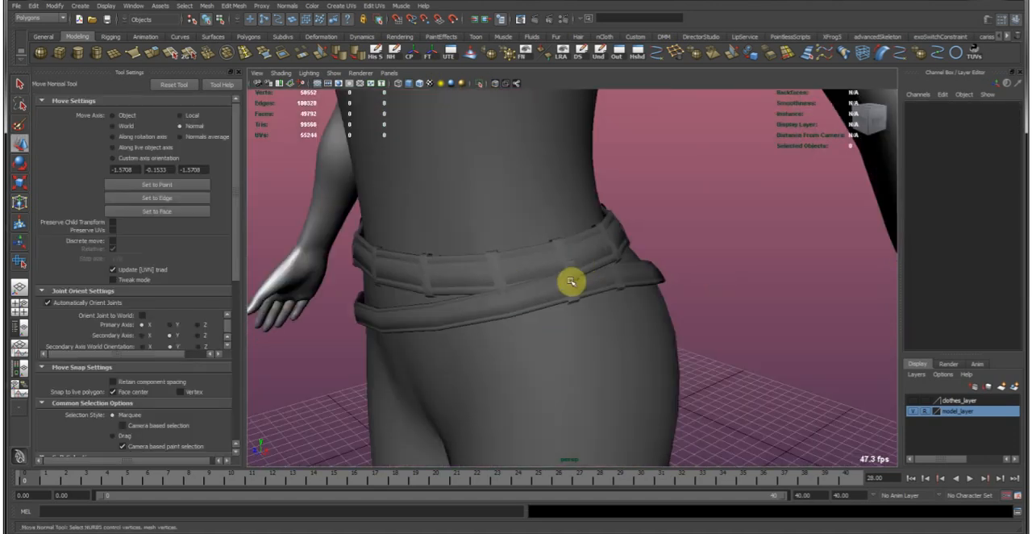
{"action": "left_click", "coordinate": [571, 281]}
{"action": "left_click", "coordinate": [340, 61]}
{"action": "left_click", "coordinate": [672, 210]}
{"action": "key", "text": "w"}
Examine both belts and their loops around the hips from several angles.
{"action": "right_click_drag", "start_coordinate": [672, 210], "coordinate": [535, 217], "text": "alt"}
{"action": "left_click_drag", "start_coordinate": [535, 217], "coordinate": [488, 222], "text": "alt"}
{"action": "left_click_drag", "start_coordinate": [574, 216], "coordinate": [613, 264], "text": "alt"}
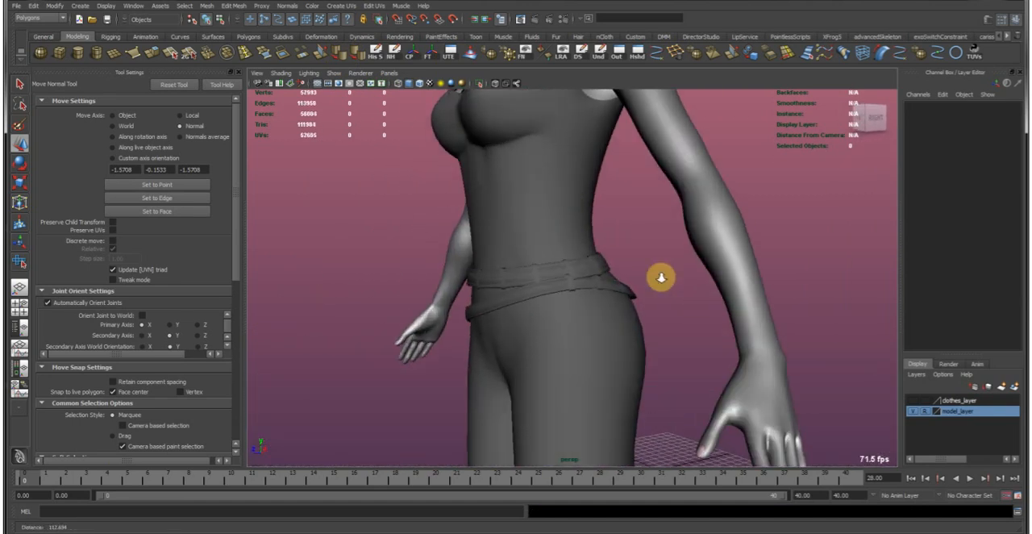
{"action": "right_click_drag", "start_coordinate": [548, 270], "coordinate": [613, 278], "text": "alt"}
{"action": "middle_click_drag", "start_coordinate": [564, 278], "coordinate": [550, 281], "text": "alt"}
{"action": "left_click_drag", "start_coordinate": [551, 280], "coordinate": [452, 289], "text": "alt"}
{"action": "middle_click_drag", "start_coordinate": [564, 282], "coordinate": [599, 295], "text": "alt"}
{"action": "left_click_drag", "start_coordinate": [599, 295], "coordinate": [516, 306], "text": "alt"}
{"action": "middle_click_drag", "start_coordinate": [541, 294], "coordinate": [579, 300], "text": "alt"}
{"action": "left_click_drag", "start_coordinate": [579, 300], "coordinate": [530, 309], "text": "alt"}
Adjust vertex rings across the back of the lower belt, using the Object move axis.
{"action": "left_click", "coordinate": [530, 308]}
{"action": "right_click_drag", "start_coordinate": [519, 287], "coordinate": [558, 295], "text": "alt"}
{"action": "middle_click_drag", "start_coordinate": [543, 304], "coordinate": [541, 314], "text": "alt"}
{"action": "right_click_drag", "start_coordinate": [539, 310], "coordinate": [504, 282]}
{"action": "left_click", "coordinate": [518, 297]}
{"action": "left_click_drag", "start_coordinate": [553, 330], "coordinate": [567, 309], "text": "alt"}
{"action": "left_click", "coordinate": [127, 116]}
{"action": "key", "text": "e"}
{"action": "key", "text": "w"}
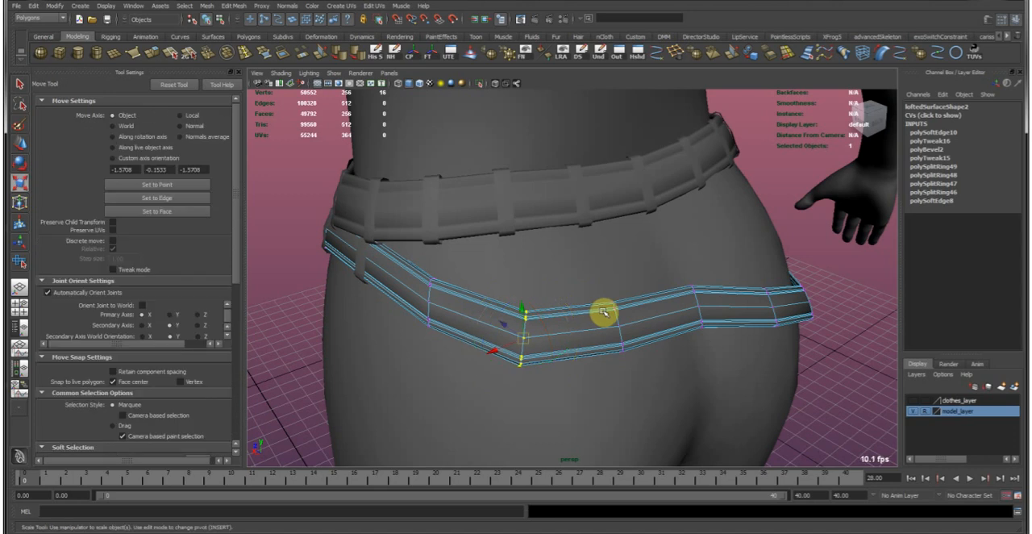
{"action": "mouse_move", "coordinate": [442, 290]}
{"action": "left_mouse_down", "text": "alt"}
{"action": "mouse_move", "coordinate": [422, 329]}
{"action": "mouse_move", "coordinate": [447, 288]}
{"action": "left_mouse_up", "text": "alt"}
{"action": "left_click_drag", "start_coordinate": [498, 363], "coordinate": [426, 284]}
{"action": "key", "text": "e"}
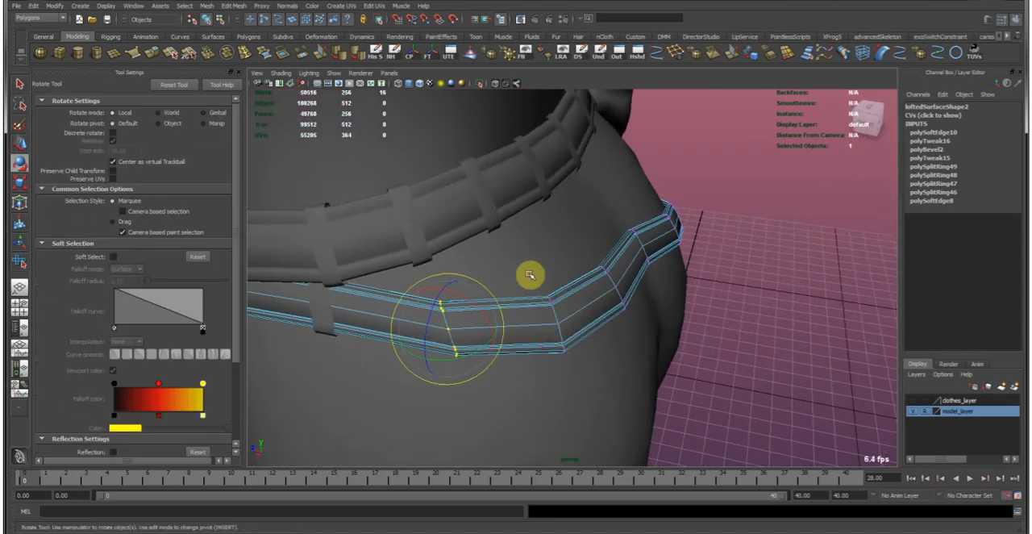
{"action": "key", "text": "w"}
{"action": "right_click_drag", "start_coordinate": [543, 323], "coordinate": [666, 264]}
Return to object selection and check the lower belt's fit around the hips.
{"action": "left_click", "coordinate": [778, 344]}
{"action": "right_click_drag", "start_coordinate": [778, 344], "coordinate": [519, 248], "text": "alt"}
{"action": "left_click_drag", "start_coordinate": [519, 248], "coordinate": [642, 205], "text": "alt"}
{"action": "right_click_drag", "start_coordinate": [642, 205], "coordinate": [806, 318], "text": "alt"}
{"action": "middle_click_drag", "start_coordinate": [617, 351], "coordinate": [624, 295], "text": "alt"}
{"action": "left_click", "coordinate": [575, 318]}
{"action": "left_click", "coordinate": [620, 312]}
{"action": "left_click", "coordinate": [608, 318]}
{"action": "right_click_drag", "start_coordinate": [676, 245], "coordinate": [661, 311], "text": "alt"}
{"action": "left_click", "coordinate": [655, 324]}
{"action": "left_click", "coordinate": [710, 312]}
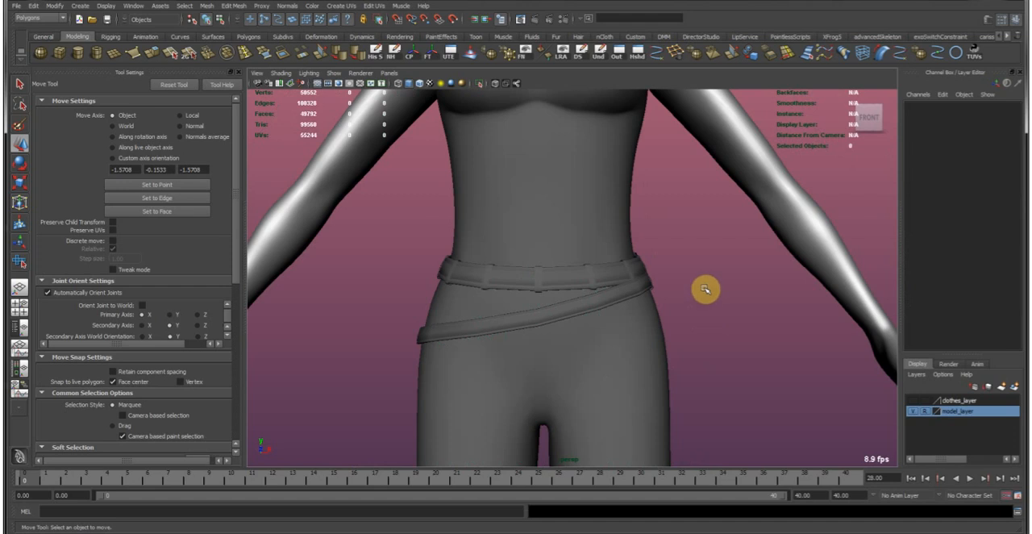
Select the lower belt's loop strips and show their UVs in an enlarged UV Texture Editor.
{"action": "left_click", "coordinate": [567, 306]}
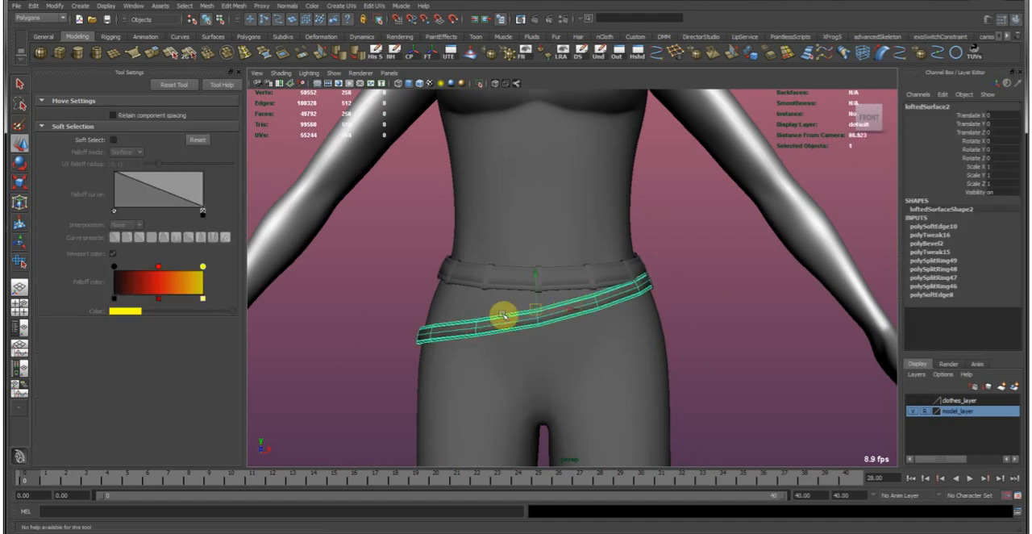
{"action": "left_click_drag", "start_coordinate": [628, 291], "coordinate": [613, 295], "text": "alt"}
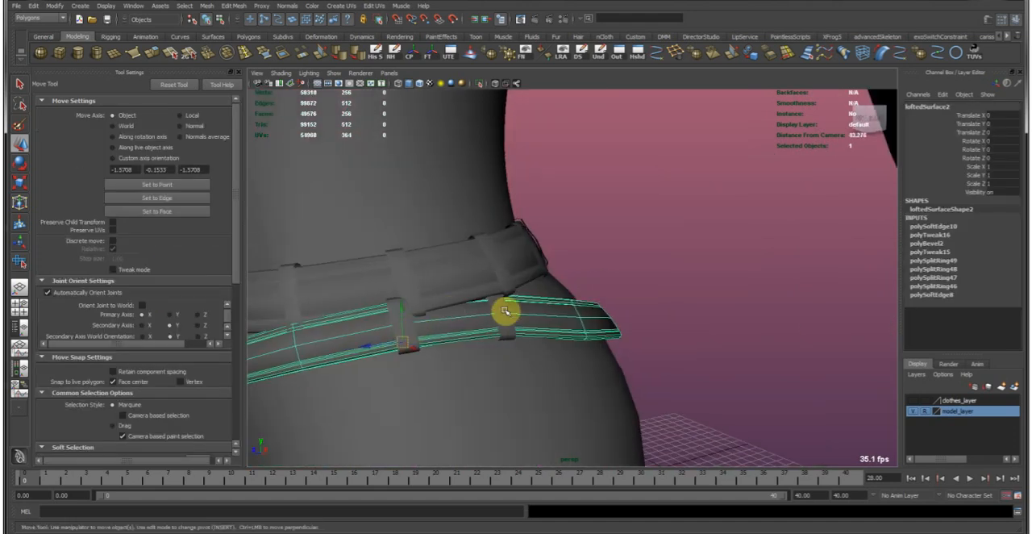
{"action": "left_click", "coordinate": [504, 310]}
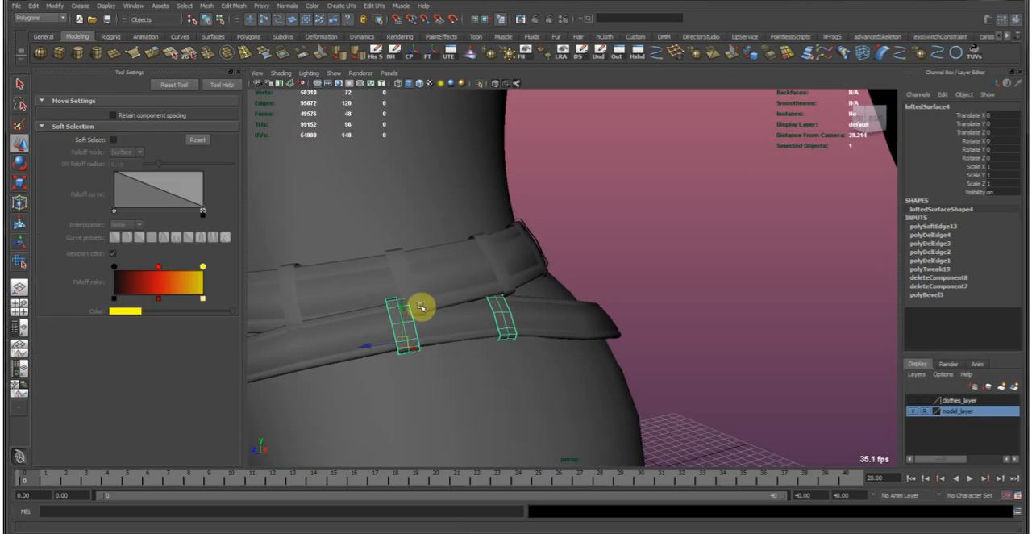
{"action": "left_click_drag", "start_coordinate": [1, 153], "coordinate": [601, 86]}
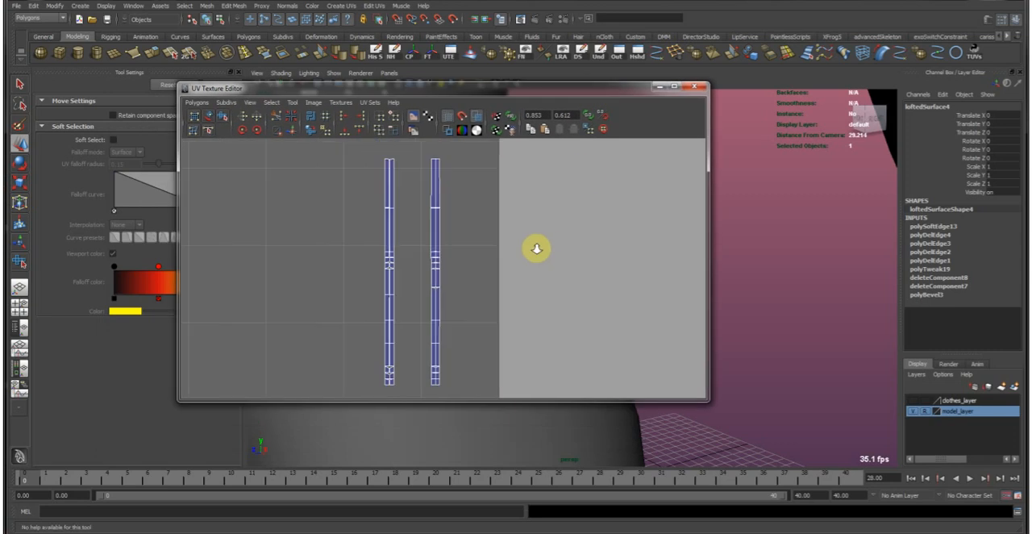
{"action": "right_click_drag", "start_coordinate": [541, 256], "coordinate": [518, 245], "text": "alt"}
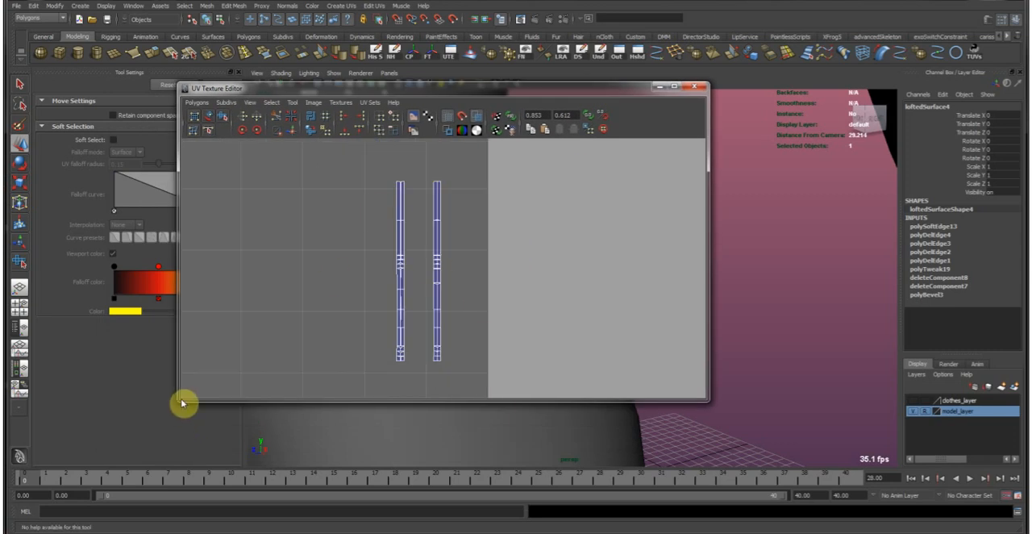
{"action": "left_click_drag", "start_coordinate": [179, 399], "coordinate": [83, 472]}
{"action": "middle_click_drag", "start_coordinate": [334, 323], "coordinate": [412, 304], "text": "alt"}
{"action": "scroll", "coordinate": [394, 263], "scroll_direction": "up", "scroll_amount": 3}
{"action": "scroll", "coordinate": [394, 263], "scroll_direction": "down", "scroll_amount": 3}
Select the edges of both UV strips and join them with Move and Sew.
{"action": "right_click_drag", "start_coordinate": [395, 208], "coordinate": [394, 184]}
{"action": "left_click_drag", "start_coordinate": [365, 235], "coordinate": [479, 359]}
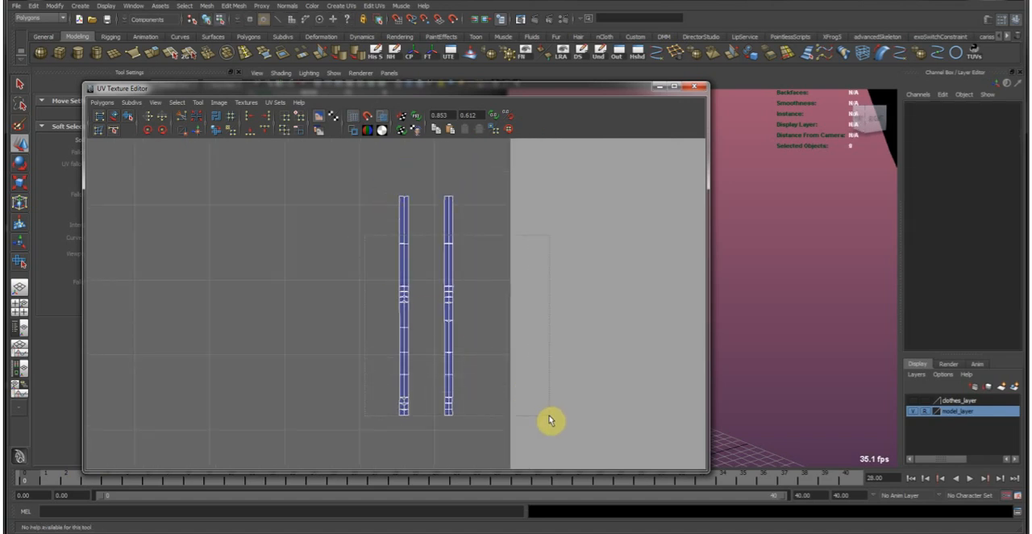
{"action": "left_click_drag", "start_coordinate": [549, 417], "coordinate": [548, 415]}
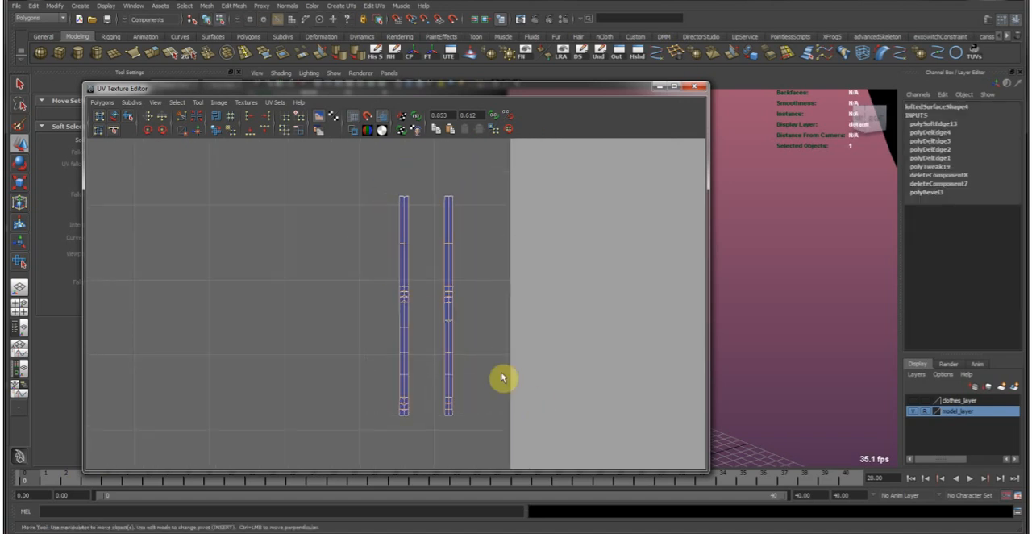
{"action": "left_click", "coordinate": [203, 134]}
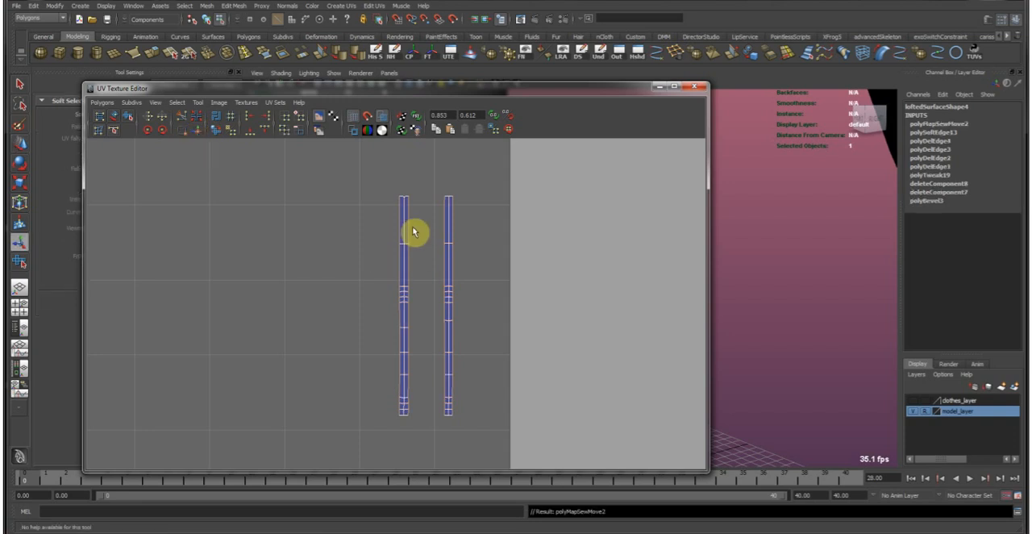
Stack one UV strip onto the other and scale them wider horizontally.
{"action": "left_click_drag", "start_coordinate": [363, 186], "coordinate": [433, 348]}
{"action": "left_click_drag", "start_coordinate": [425, 458], "coordinate": [426, 457]}
{"action": "key", "text": "w"}
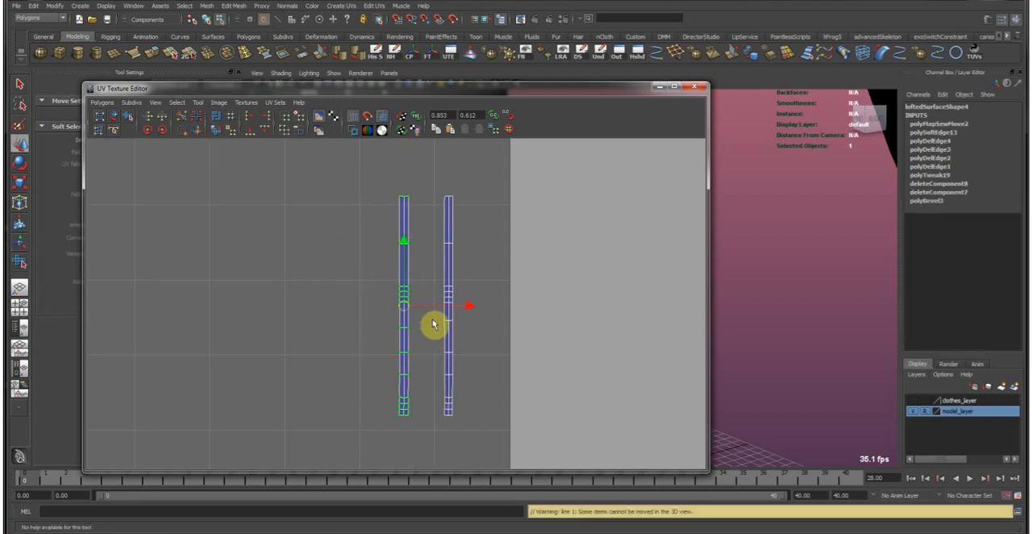
{"action": "left_click_drag", "start_coordinate": [467, 311], "coordinate": [503, 314]}
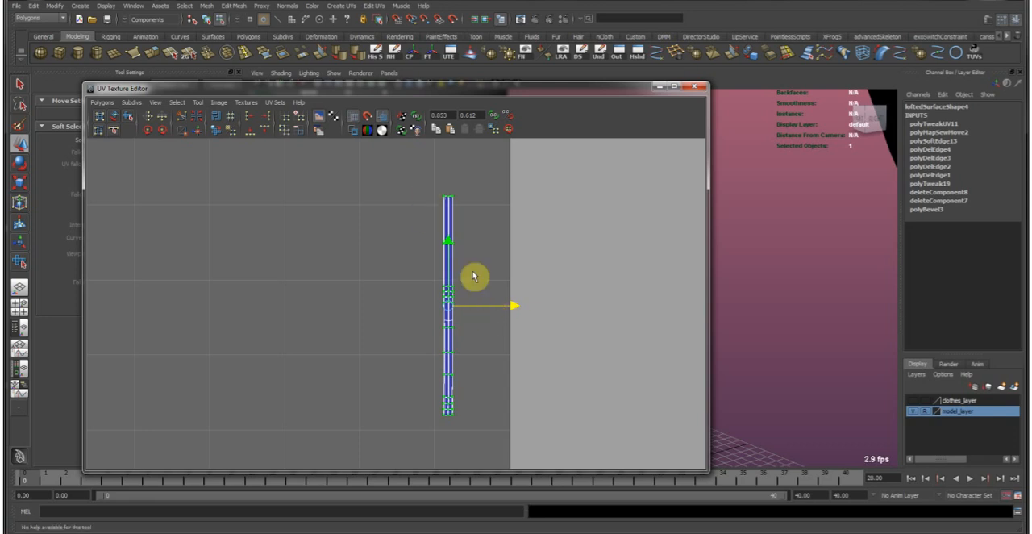
{"action": "key", "text": "r"}
{"action": "left_click_drag", "start_coordinate": [530, 315], "coordinate": [419, 282]}
{"action": "key", "text": "w"}
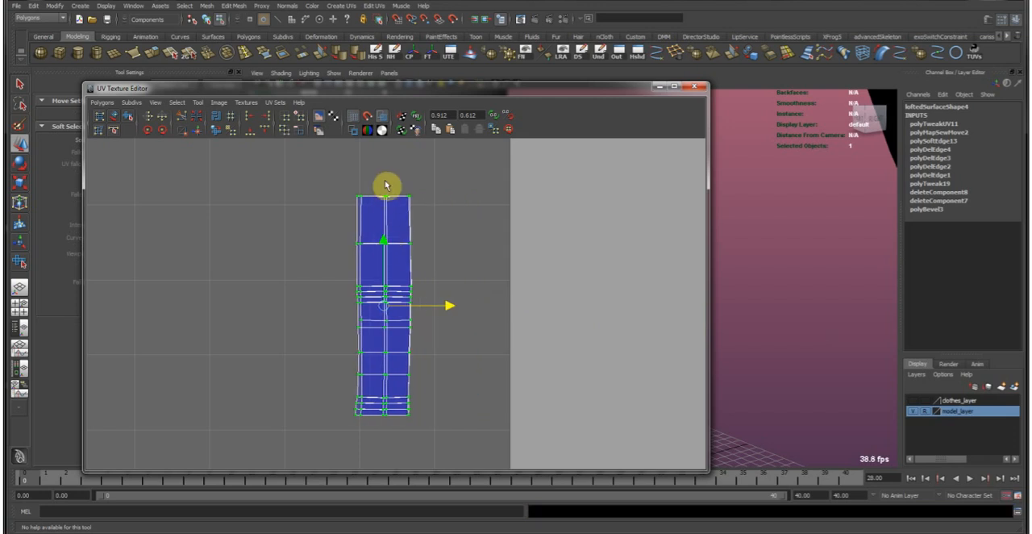
Straighten the outer and centre UV columns of the stacked strips by aligning each in U.
{"action": "left_click_drag", "start_coordinate": [475, 453], "coordinate": [486, 489]}
{"action": "middle_click_drag", "start_coordinate": [396, 267], "coordinate": [426, 279], "text": "alt"}
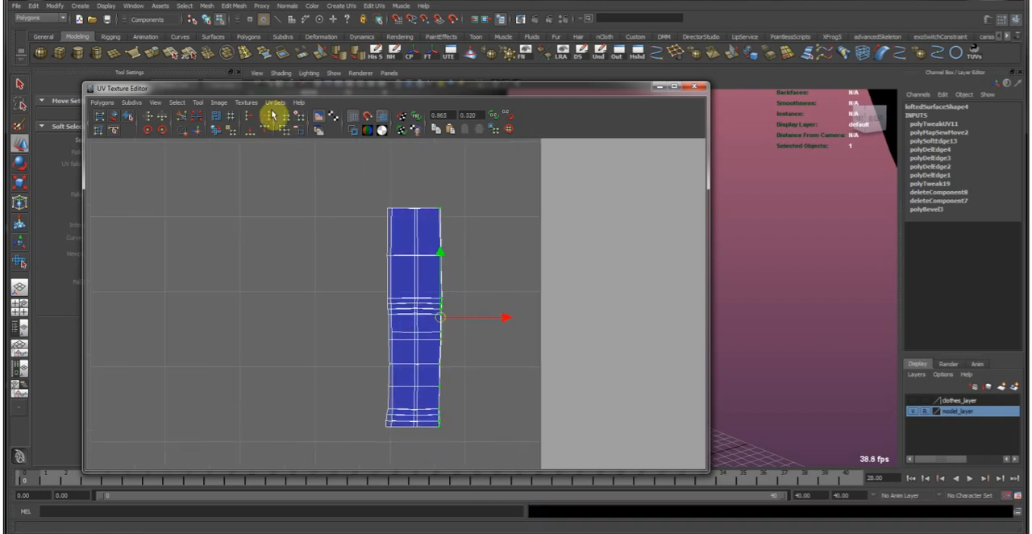
{"action": "left_click", "coordinate": [267, 117]}
{"action": "left_click_drag", "start_coordinate": [333, 190], "coordinate": [425, 467]}
{"action": "left_click", "coordinate": [250, 119]}
{"action": "key", "text": "g"}
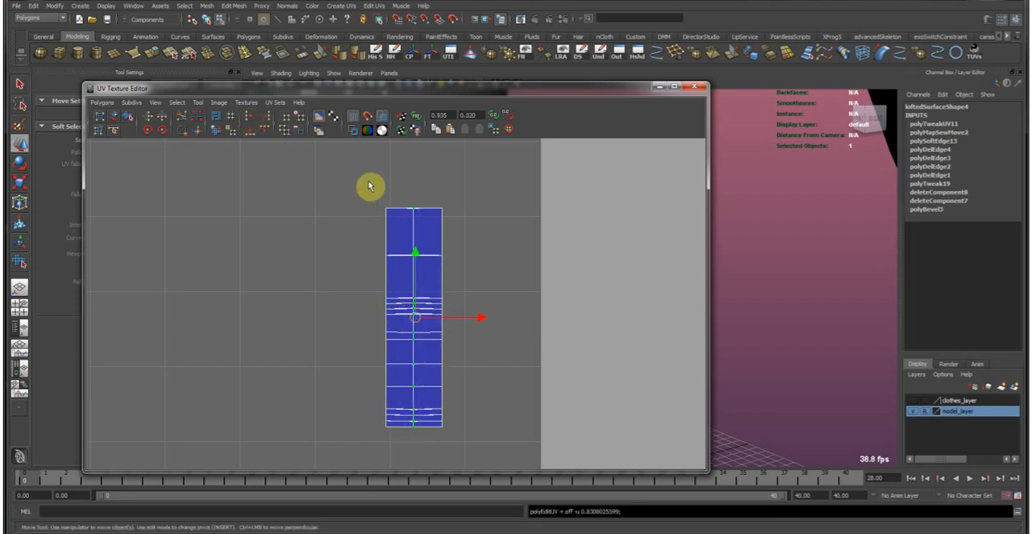
Straighten the top two UV rows and the bottom rows by aligning each in V.
{"action": "left_click_drag", "start_coordinate": [369, 182], "coordinate": [485, 216]}
{"action": "left_click", "coordinate": [266, 129]}
{"action": "left_click_drag", "start_coordinate": [362, 237], "coordinate": [489, 292]}
{"action": "key", "text": "g"}
{"action": "left_click_drag", "start_coordinate": [379, 423], "coordinate": [487, 471]}
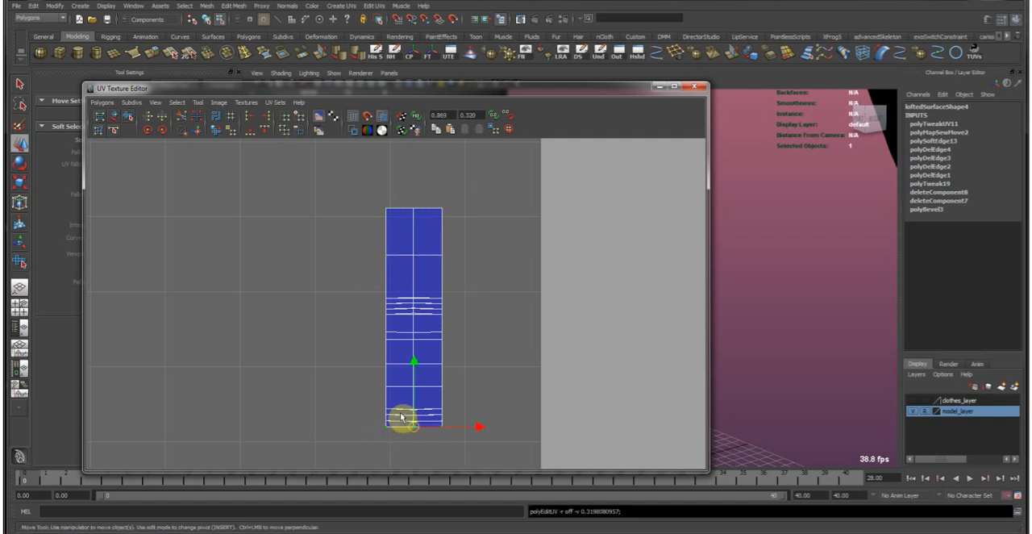
{"action": "left_click_drag", "start_coordinate": [484, 426], "coordinate": [486, 425]}
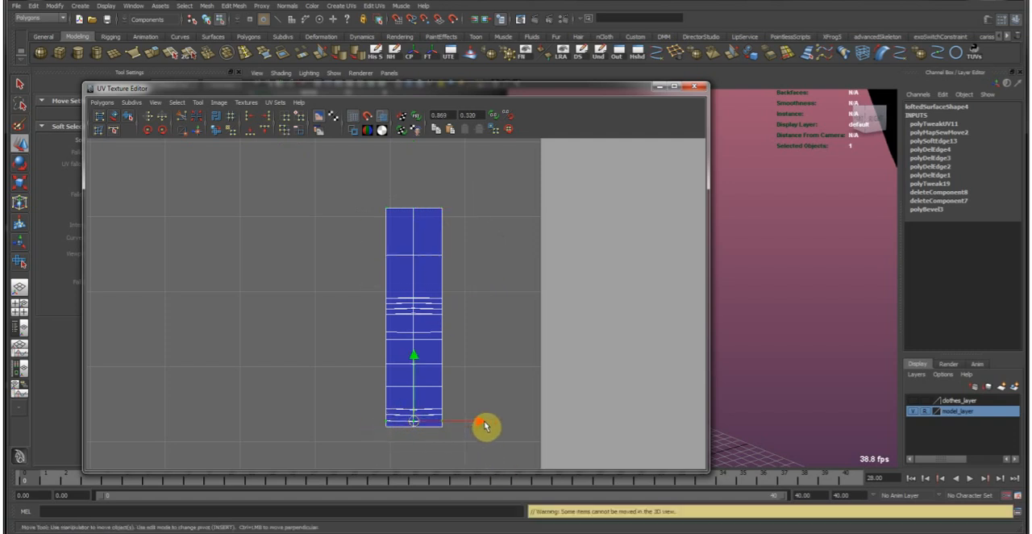
{"action": "key", "text": "g"}
Align the remaining UV rows in the lower half of the stacked strips in V, one at a time.
{"action": "left_click_drag", "start_coordinate": [371, 410], "coordinate": [475, 418]}
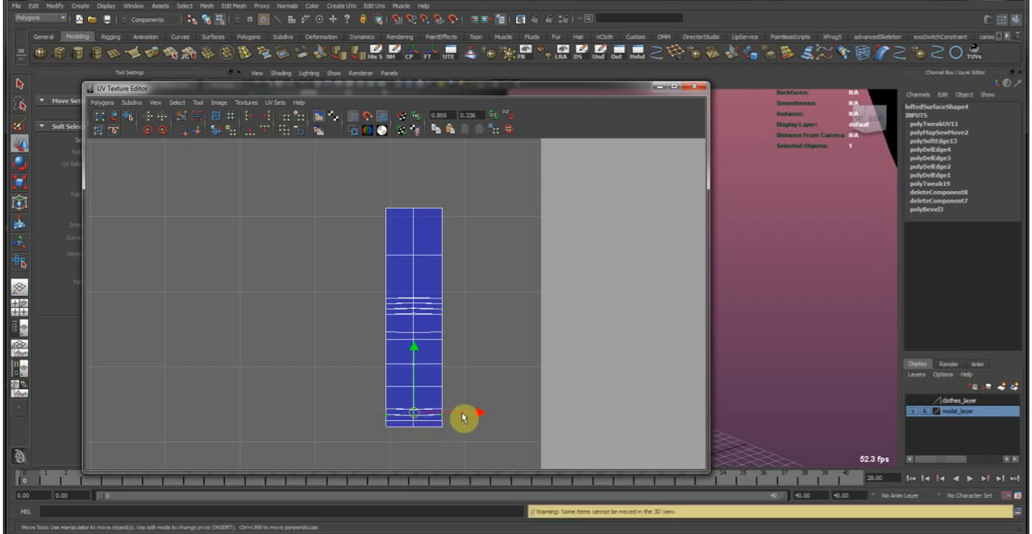
{"action": "left_click_drag", "start_coordinate": [373, 412], "coordinate": [470, 418]}
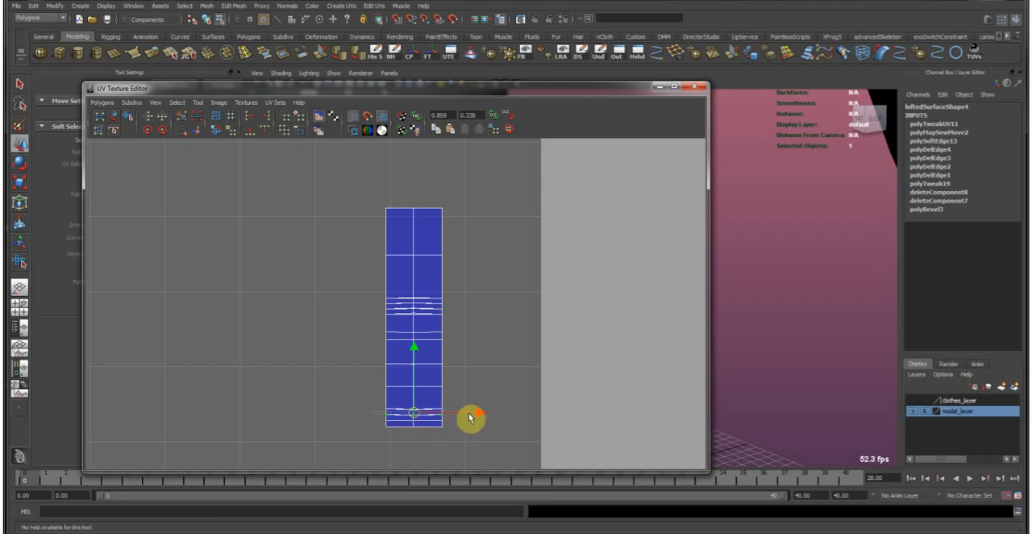
{"action": "key", "text": "g"}
{"action": "left_click_drag", "start_coordinate": [368, 398], "coordinate": [476, 412]}
{"action": "key", "text": "g"}
{"action": "left_click_drag", "start_coordinate": [378, 382], "coordinate": [482, 396]}
{"action": "key", "text": "g"}
{"action": "left_click_drag", "start_coordinate": [464, 361], "coordinate": [346, 368]}
{"action": "key", "text": "g"}
{"action": "left_click_drag", "start_coordinate": [358, 338], "coordinate": [424, 325]}
{"action": "key", "text": "g"}
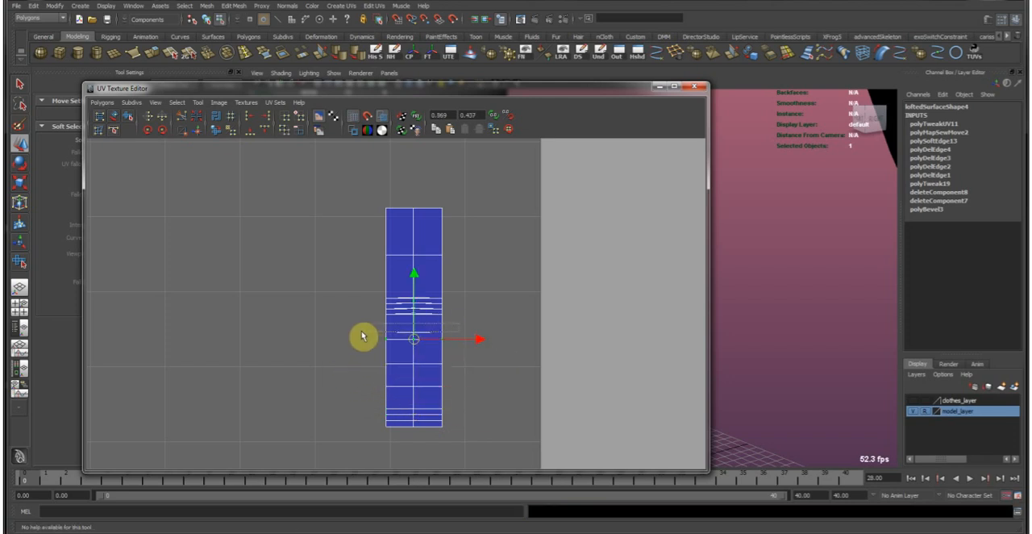
{"action": "key", "text": "g"}
{"action": "left_click_drag", "start_coordinate": [348, 337], "coordinate": [486, 336]}
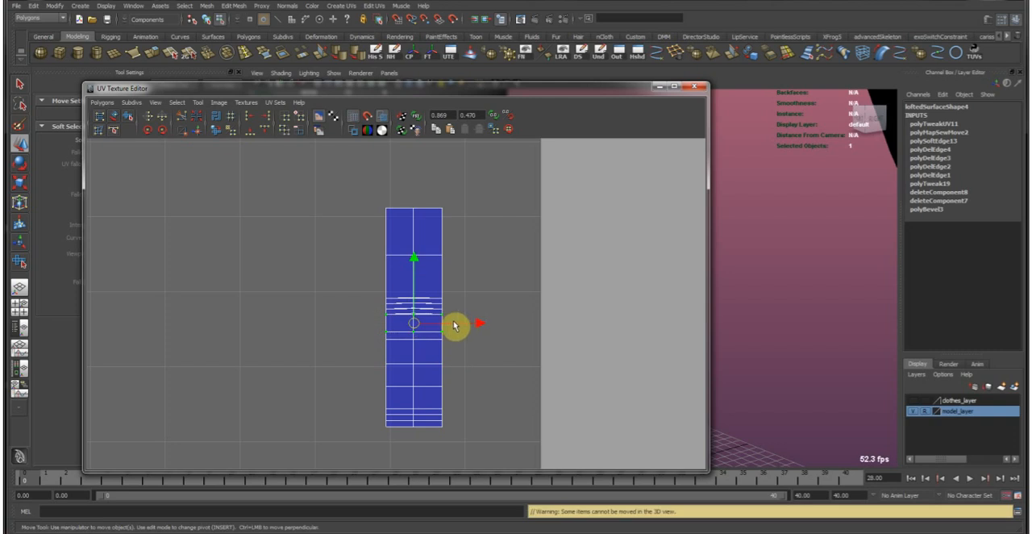
Align the closely spaced UV rows in the middle of the stacked strips in V.
{"action": "scroll", "coordinate": [438, 323], "scroll_direction": "up", "scroll_amount": 4}
{"action": "scroll", "coordinate": [437, 323], "scroll_direction": "up", "scroll_amount": 3}
{"action": "left_click_drag", "start_coordinate": [359, 325], "coordinate": [559, 356]}
{"action": "key", "text": "g"}
{"action": "left_click_drag", "start_coordinate": [520, 312], "coordinate": [359, 327]}
{"action": "key", "text": "g"}
{"action": "left_click_drag", "start_coordinate": [349, 291], "coordinate": [573, 306]}
{"action": "key", "text": "g"}
{"action": "left_click_drag", "start_coordinate": [546, 298], "coordinate": [322, 270]}
{"action": "key", "text": "g"}
{"action": "scroll", "coordinate": [437, 290], "scroll_direction": "down", "scroll_amount": 6}
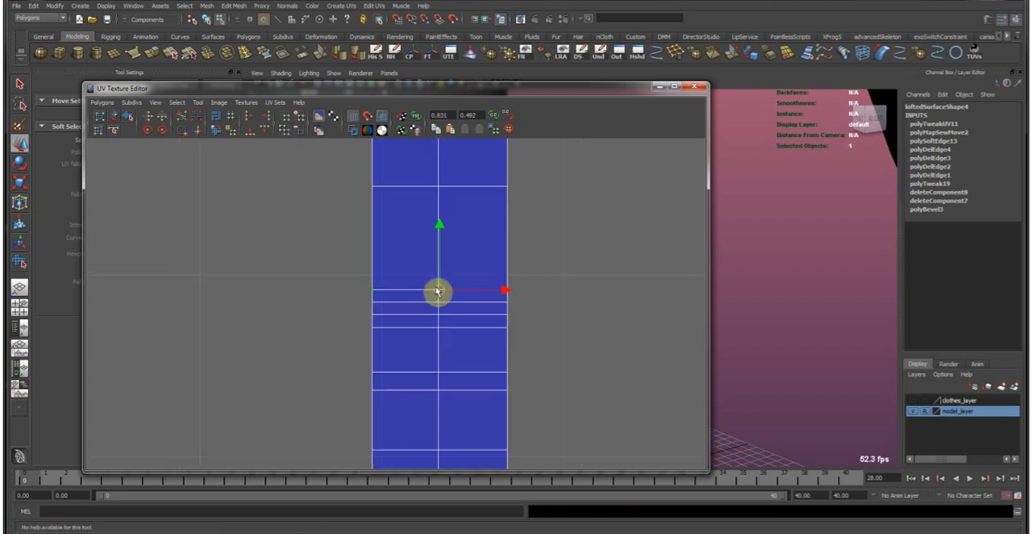
Leave the loop strips, select the trousers as a whole object, and display their UV shells in the UV editor.
{"action": "left_click_drag", "start_coordinate": [4, 101], "coordinate": [0, 97]}
{"action": "left_click", "coordinate": [422, 315]}
{"action": "key", "text": "F8"}
{"action": "left_click", "coordinate": [453, 322]}
{"action": "left_click", "coordinate": [455, 290]}
{"action": "left_click", "coordinate": [412, 279]}
{"action": "left_click", "coordinate": [547, 371]}
{"action": "right_click_drag", "start_coordinate": [547, 372], "coordinate": [508, 319], "text": "alt"}
{"action": "left_click_drag", "start_coordinate": [508, 319], "coordinate": [563, 318], "text": "alt"}
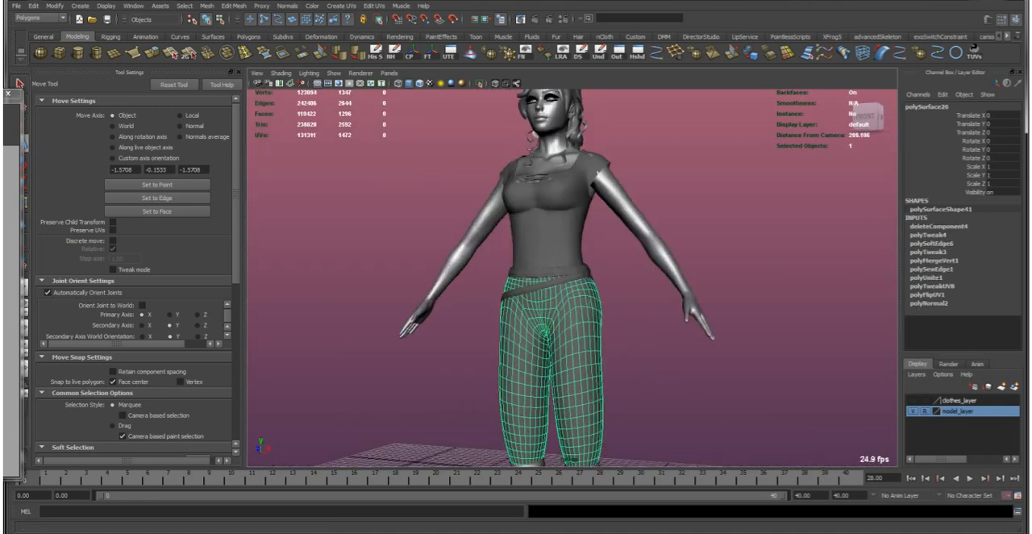
{"action": "left_click_drag", "start_coordinate": [0, 99], "coordinate": [542, 95]}
{"action": "scroll", "coordinate": [424, 259], "scroll_direction": "down", "scroll_amount": 5}
{"action": "middle_click_drag", "start_coordinate": [440, 242], "coordinate": [484, 304], "text": "alt"}
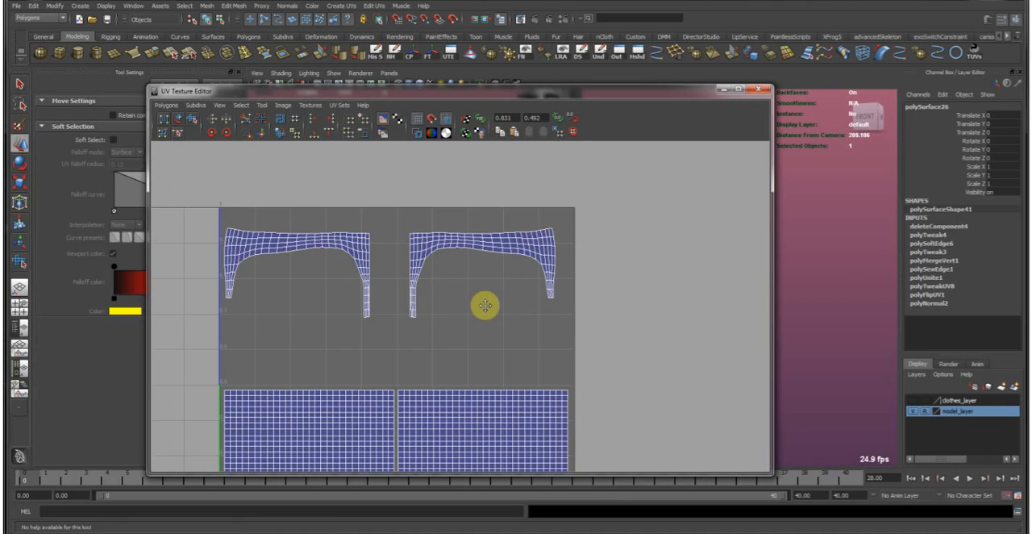
Select the facing inner edge of the two waist UV shells and join them with Move and Sew.
{"action": "scroll", "coordinate": [475, 304], "scroll_direction": "up", "scroll_amount": 3}
{"action": "middle_click_drag", "start_coordinate": [367, 269], "coordinate": [440, 306], "text": "alt"}
{"action": "right_click_drag", "start_coordinate": [366, 253], "coordinate": [372, 221]}
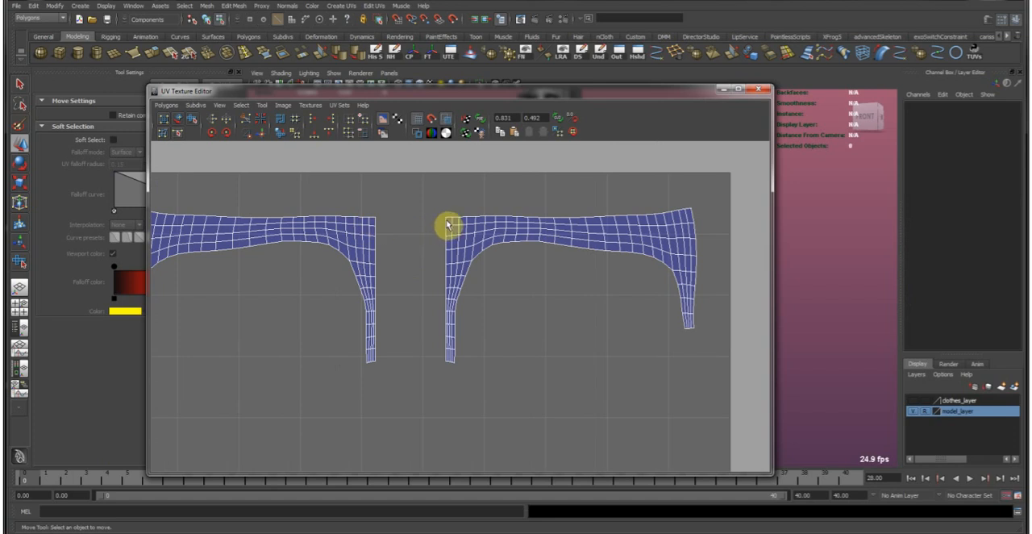
{"action": "left_click_drag", "start_coordinate": [403, 357], "coordinate": [405, 347]}
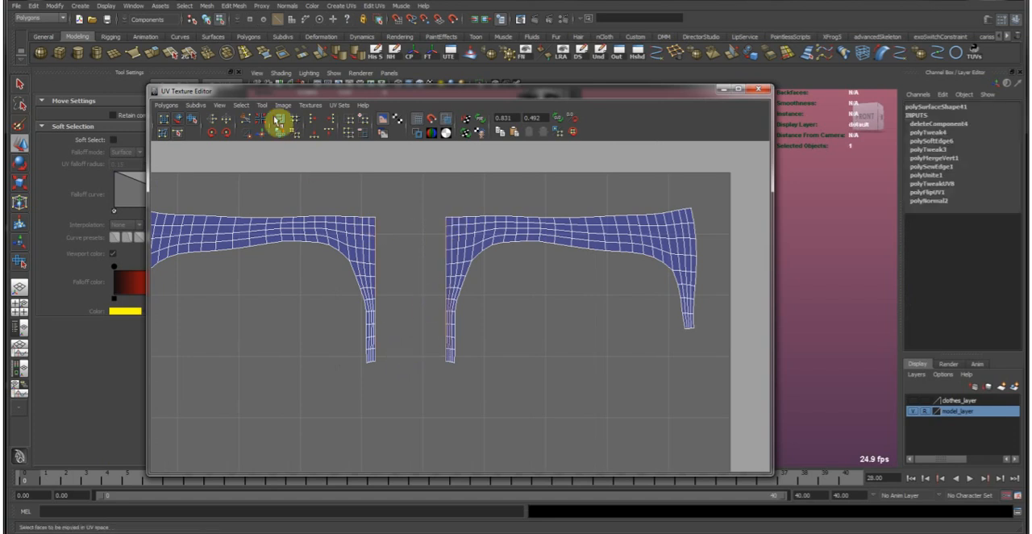
{"action": "left_click", "coordinate": [261, 132]}
Select all UVs of the right-hand rectangular leg shell and start unfolding it with the Smooth UV tool.
{"action": "right_click_drag", "start_coordinate": [438, 269], "coordinate": [444, 386], "text": "alt"}
{"action": "middle_click_drag", "start_coordinate": [444, 386], "coordinate": [445, 341], "text": "alt"}
{"action": "middle_click_drag", "start_coordinate": [507, 410], "coordinate": [499, 339], "text": "alt"}
{"action": "mouse_move", "coordinate": [500, 338]}
{"action": "right_mouse_down", "text": "alt"}
{"action": "mouse_move", "coordinate": [491, 320]}
{"action": "mouse_move", "coordinate": [504, 325]}
{"action": "right_mouse_up", "text": "alt"}
{"action": "right_click_drag", "start_coordinate": [503, 322], "coordinate": [548, 311]}
{"action": "left_click_drag", "start_coordinate": [549, 311], "coordinate": [522, 342]}
{"action": "right_click_drag", "start_coordinate": [503, 334], "coordinate": [555, 271], "text": "ctrl"}
{"action": "middle_click_drag", "start_coordinate": [532, 278], "coordinate": [533, 327], "text": "alt"}
{"action": "left_click", "coordinate": [191, 119]}
{"action": "left_click_drag", "start_coordinate": [437, 455], "coordinate": [544, 446]}
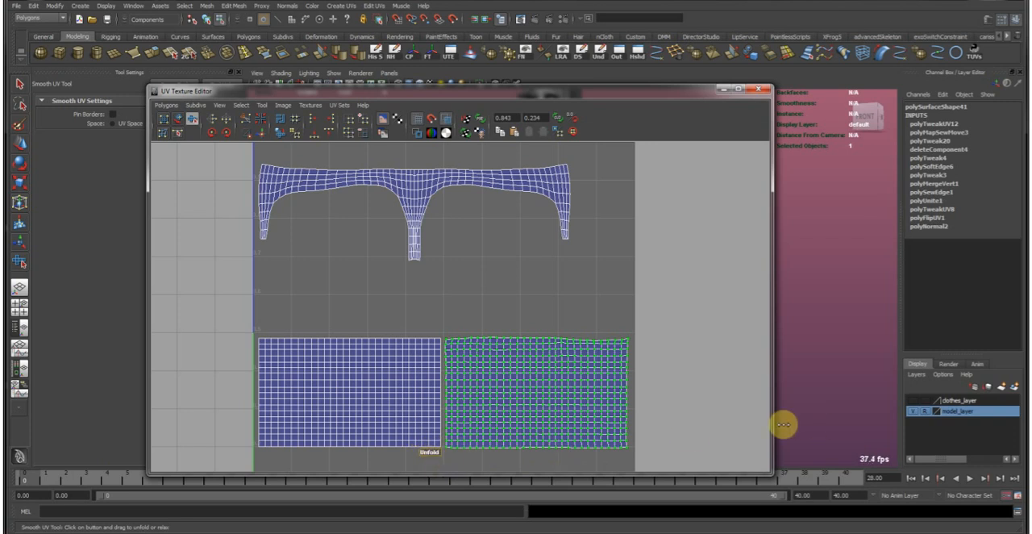
Unfold the selected leg shell fully, then orient it, scale it down and place it beneath the waist strip.
{"action": "left_click", "coordinate": [261, 131]}
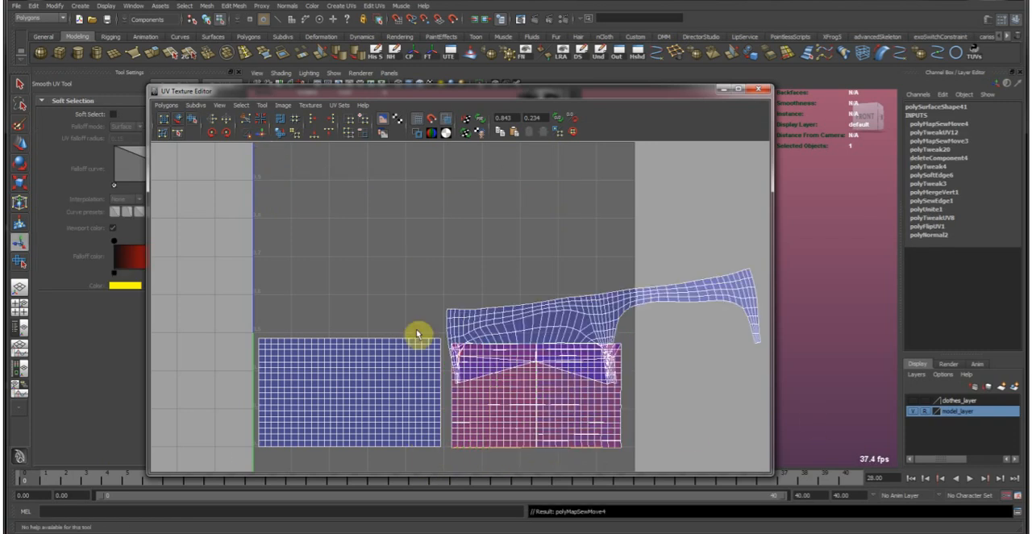
{"action": "key", "text": "ctrl+z"}
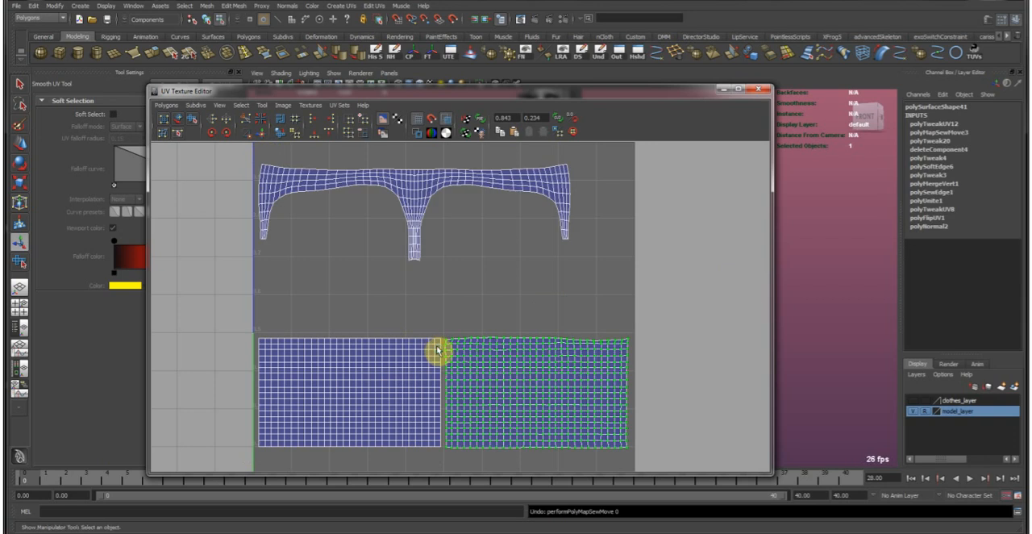
{"action": "left_click", "coordinate": [282, 132]}
{"action": "key", "text": "r"}
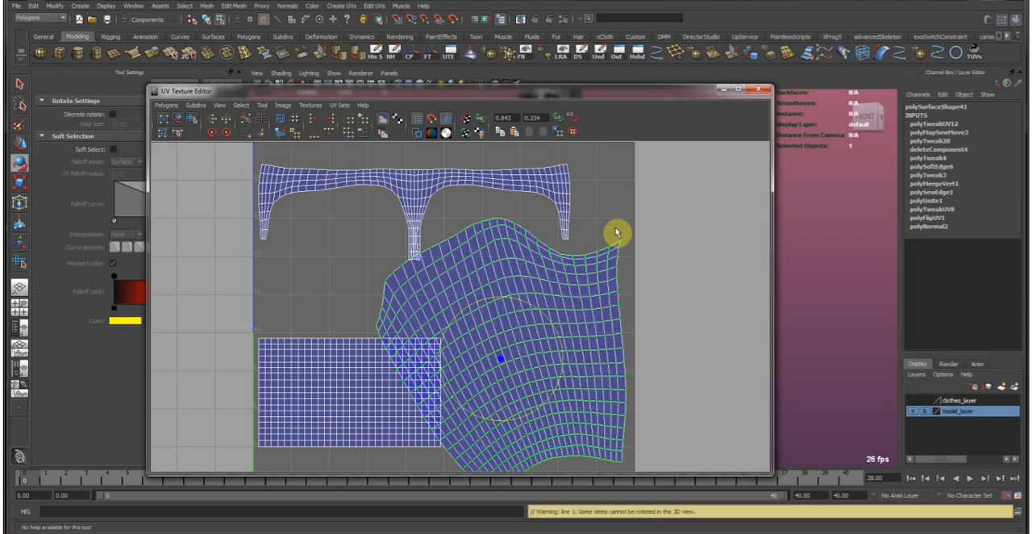
{"action": "middle_click_drag", "start_coordinate": [629, 306], "coordinate": [591, 311]}
{"action": "key", "text": "w"}
{"action": "key", "text": "r"}
{"action": "middle_click_drag", "start_coordinate": [409, 352], "coordinate": [464, 290]}
{"action": "key", "text": "w"}
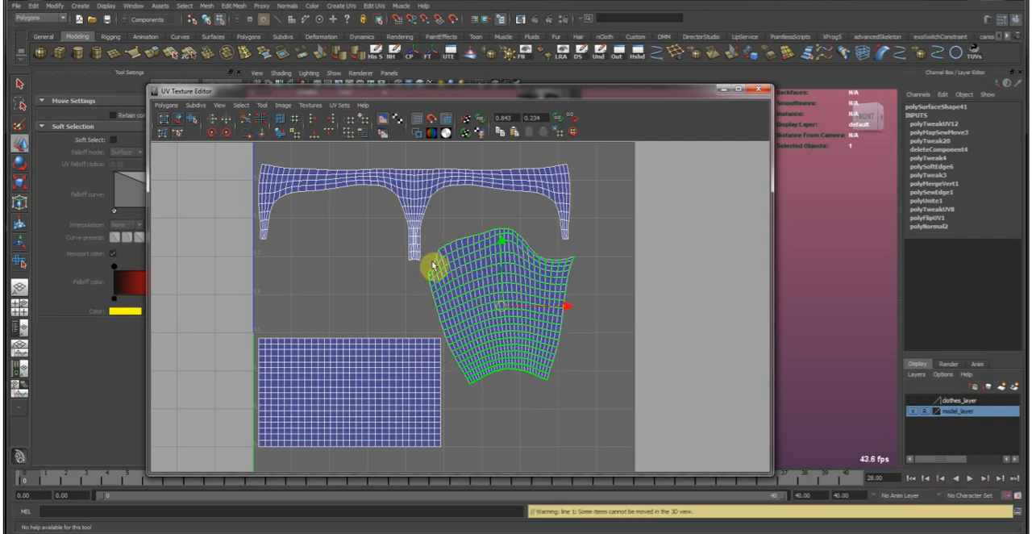
Examine how the unfolded leg shell's border edges correspond to the waist strip's lower edges.
{"action": "scroll", "coordinate": [434, 254], "scroll_direction": "up", "scroll_amount": 5}
{"action": "middle_click_drag", "start_coordinate": [415, 239], "coordinate": [444, 363], "text": "alt"}
{"action": "right_click_drag", "start_coordinate": [442, 367], "coordinate": [434, 355]}
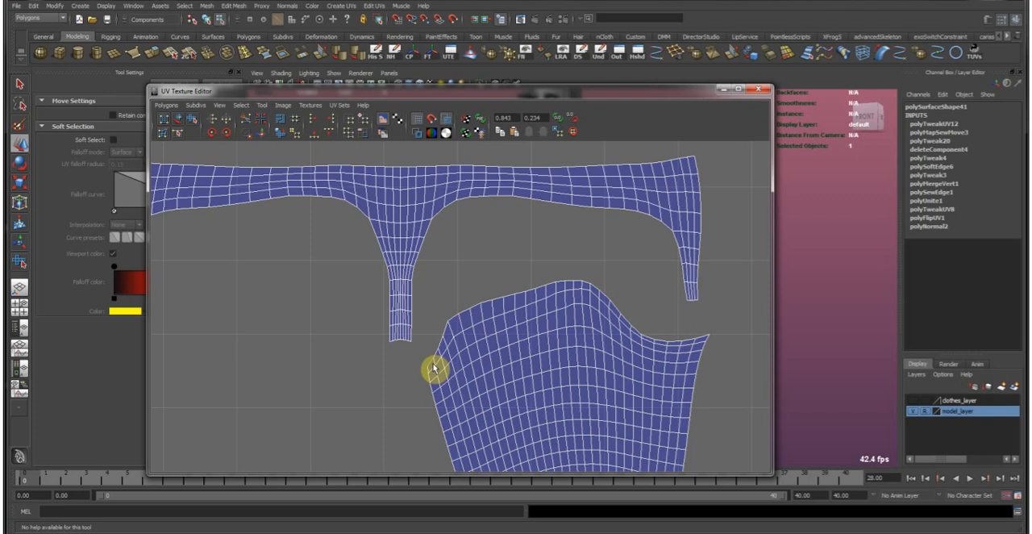
{"action": "scroll", "coordinate": [424, 365], "scroll_direction": "up", "scroll_amount": 3}
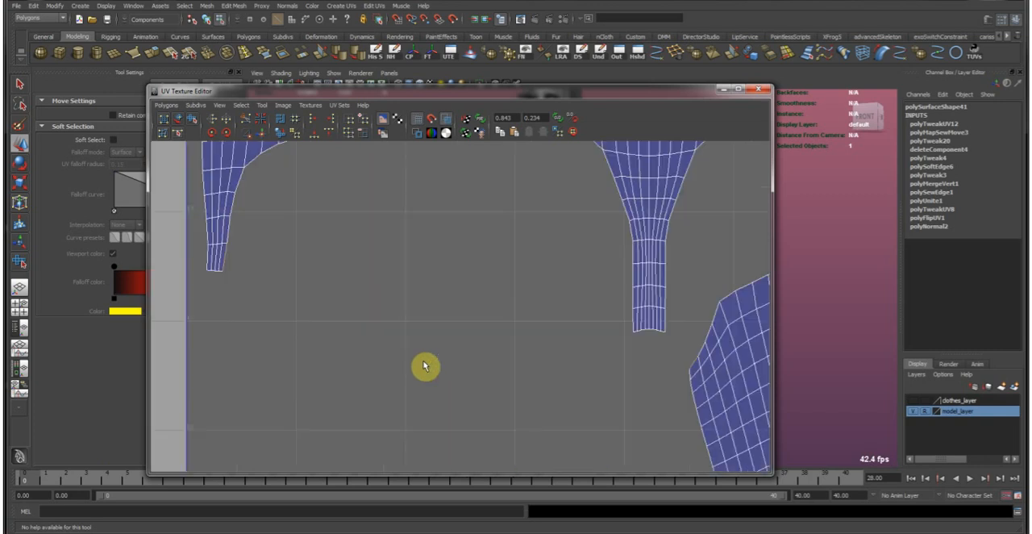
{"action": "scroll", "coordinate": [459, 369], "scroll_direction": "down", "scroll_amount": 4}
{"action": "middle_click_drag", "start_coordinate": [583, 360], "coordinate": [526, 365], "text": "alt"}
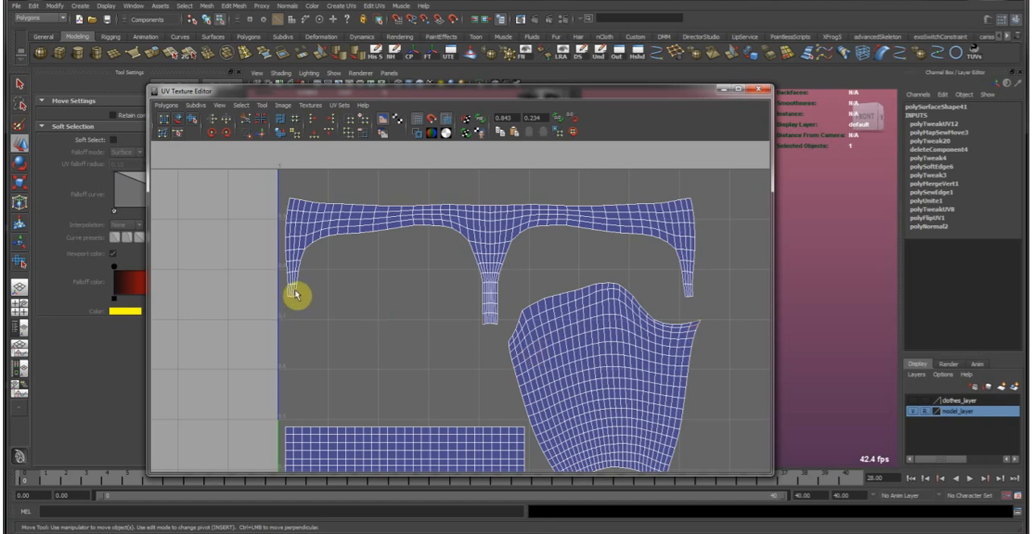
Select the remaining rectangular leg shell, unfold its UVs and scale it down.
{"action": "scroll", "coordinate": [470, 403], "scroll_direction": "down", "scroll_amount": 1}
{"action": "double_click", "coordinate": [463, 444]}
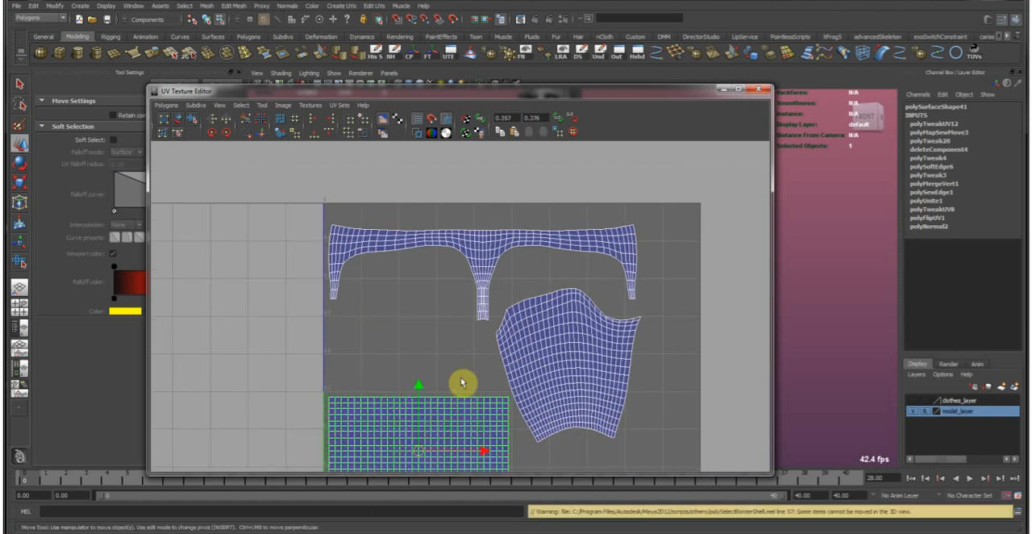
{"action": "left_click", "coordinate": [279, 131]}
{"action": "key", "text": "r"}
{"action": "middle_click_drag", "start_coordinate": [539, 373], "coordinate": [499, 374]}
Rotate the second leg shell upright and move it beneath the other half of the waist strip.
{"action": "key", "text": "e"}
{"action": "middle_click_drag", "start_coordinate": [536, 403], "coordinate": [535, 355]}
{"action": "key", "text": "w"}
{"action": "middle_click_drag", "start_coordinate": [533, 354], "coordinate": [399, 325]}
{"action": "key", "text": "e"}
{"action": "key", "text": "w"}
{"action": "key", "text": "r"}
{"action": "key", "text": "w"}
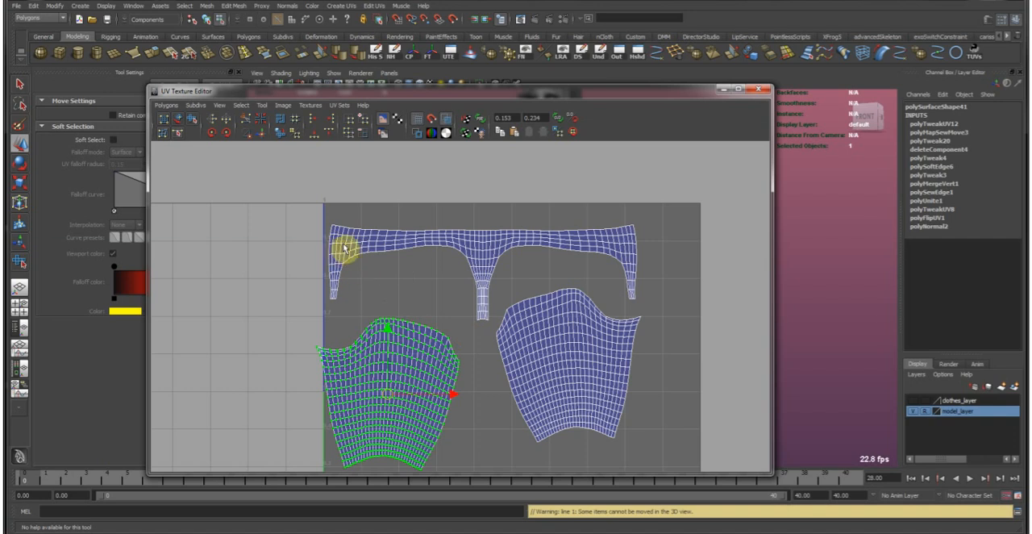
Select the joined waist strip's UV shell and move it up above the 0–1 UV square.
{"action": "left_click_drag", "start_coordinate": [396, 237], "coordinate": [413, 248]}
{"action": "right_click_drag", "start_coordinate": [421, 241], "coordinate": [445, 223], "text": "ctrl"}
{"action": "middle_click_drag", "start_coordinate": [470, 233], "coordinate": [416, 357], "text": "alt"}
{"action": "left_click_drag", "start_coordinate": [428, 342], "coordinate": [426, 235]}
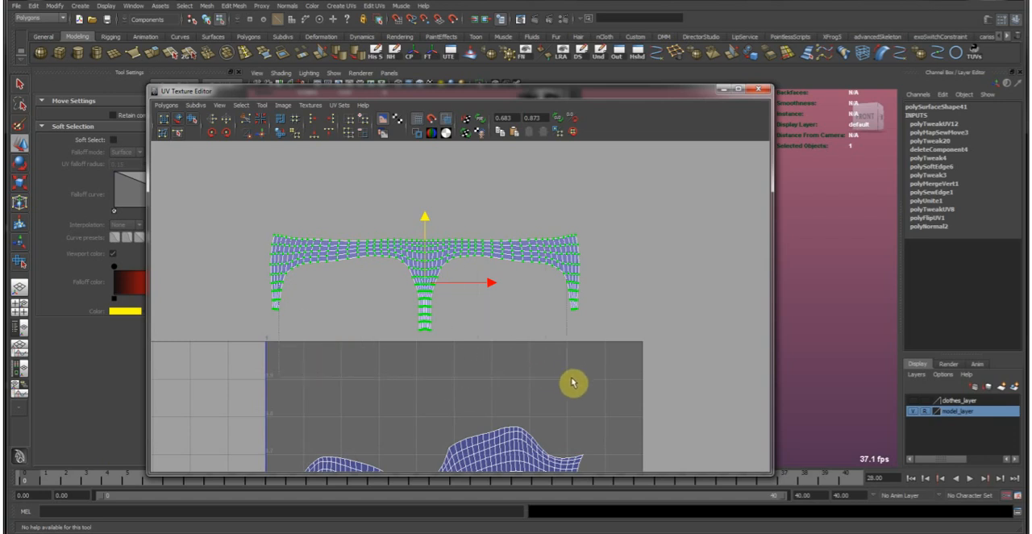
Select the waist strip's edges except the bottom end of its central crotch strip, and attach both leg shells with Move and Sew.
{"action": "left_click", "coordinate": [539, 368]}
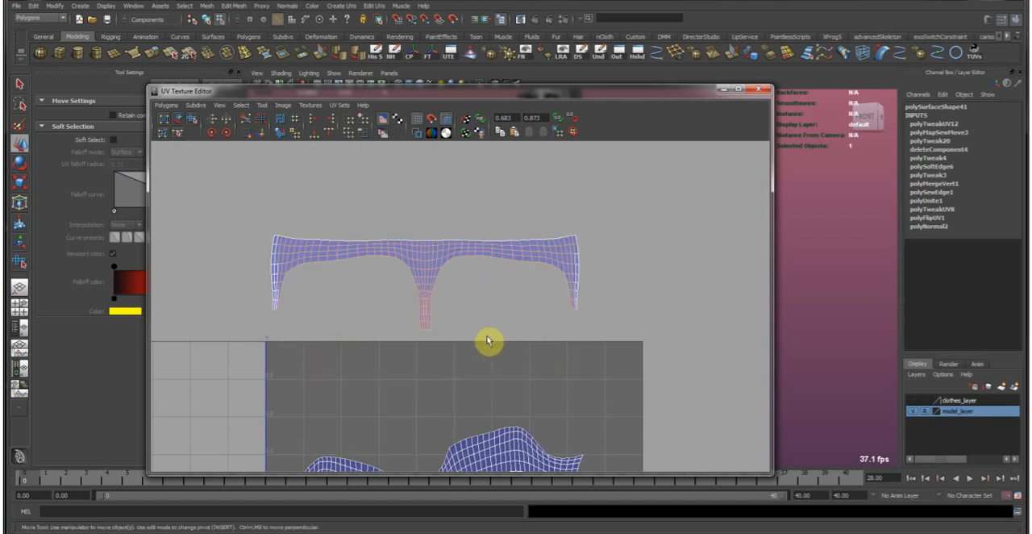
{"action": "scroll", "coordinate": [334, 396], "scroll_direction": "up", "scroll_amount": 3}
{"action": "scroll", "coordinate": [387, 337], "scroll_direction": "up", "scroll_amount": 4}
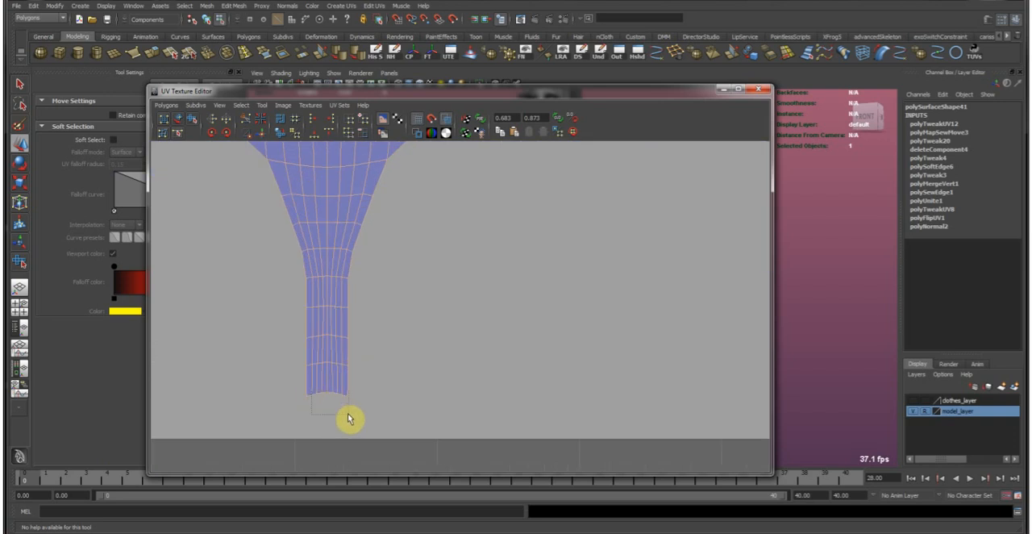
{"action": "left_click_drag", "start_coordinate": [345, 417], "coordinate": [346, 416]}
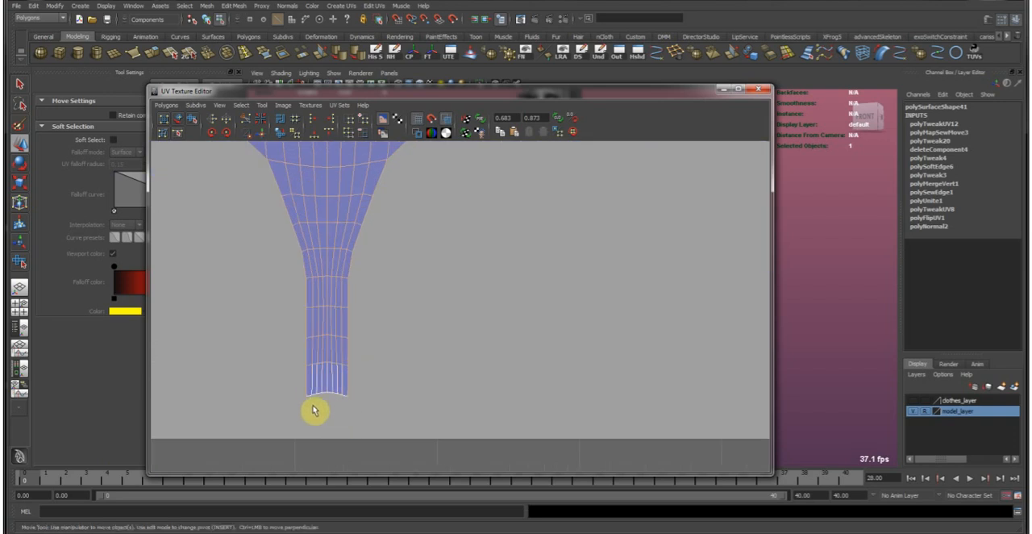
{"action": "left_click", "coordinate": [261, 133]}
Select all UVs of the joined trousers shell and unfold them with the Smooth UV tool.
{"action": "scroll", "coordinate": [380, 331], "scroll_direction": "down", "scroll_amount": 5}
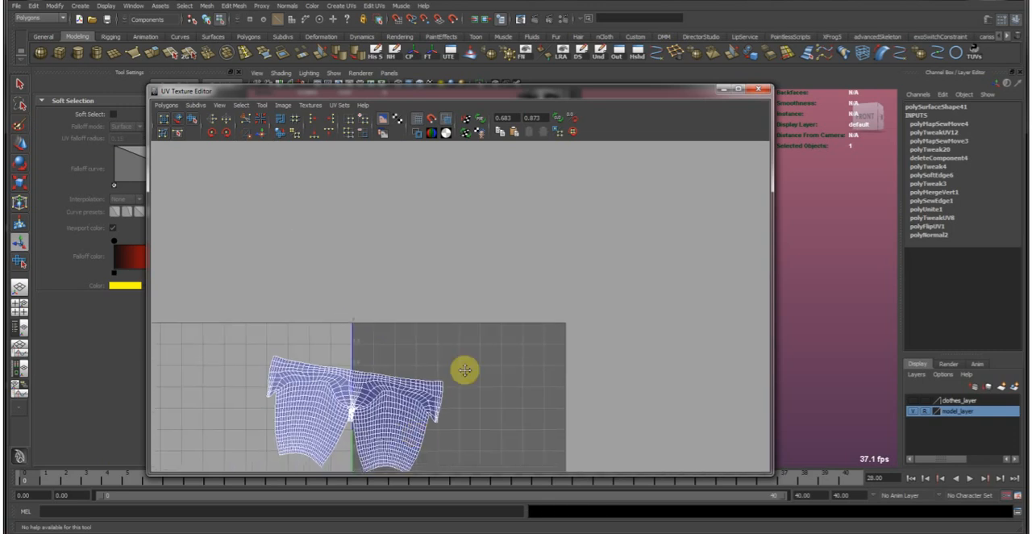
{"action": "scroll", "coordinate": [488, 274], "scroll_direction": "up", "scroll_amount": 3}
{"action": "scroll", "coordinate": [461, 309], "scroll_direction": "up", "scroll_amount": 4}
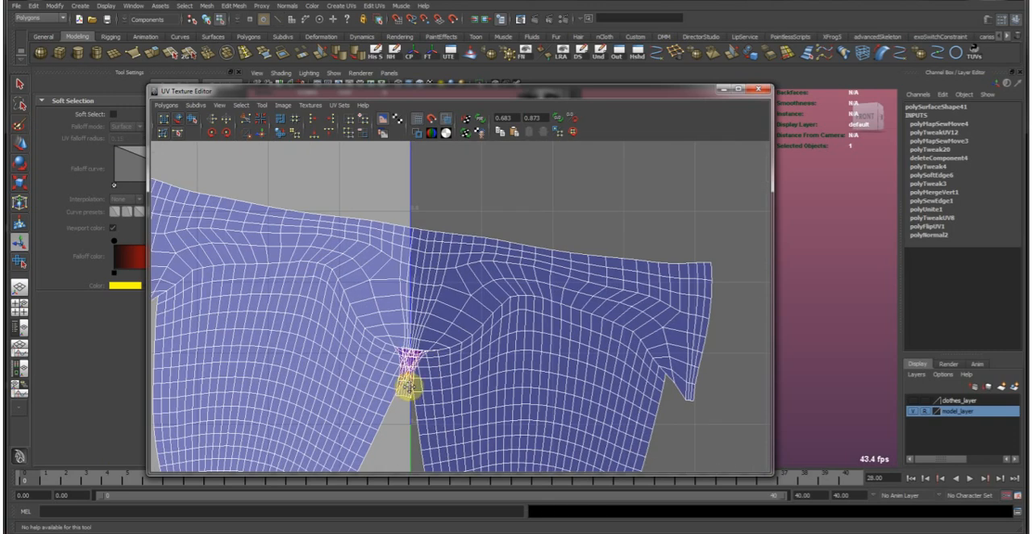
{"action": "scroll", "coordinate": [478, 328], "scroll_direction": "up", "scroll_amount": 3}
{"action": "right_click_drag", "start_coordinate": [504, 242], "coordinate": [510, 237]}
{"action": "left_click_drag", "start_coordinate": [525, 249], "coordinate": [491, 244]}
{"action": "right_click_drag", "start_coordinate": [491, 244], "coordinate": [544, 196], "text": "ctrl"}
{"action": "scroll", "coordinate": [532, 240], "scroll_direction": "down", "scroll_amount": 6}
{"action": "key", "text": "f"}
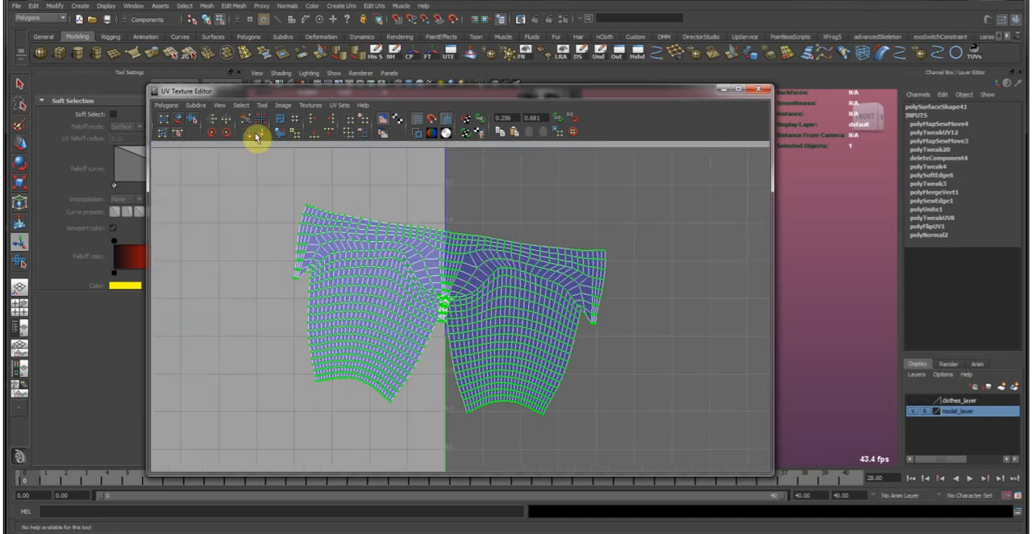
{"action": "left_click", "coordinate": [192, 119]}
{"action": "left_click_drag", "start_coordinate": [282, 424], "coordinate": [430, 422]}
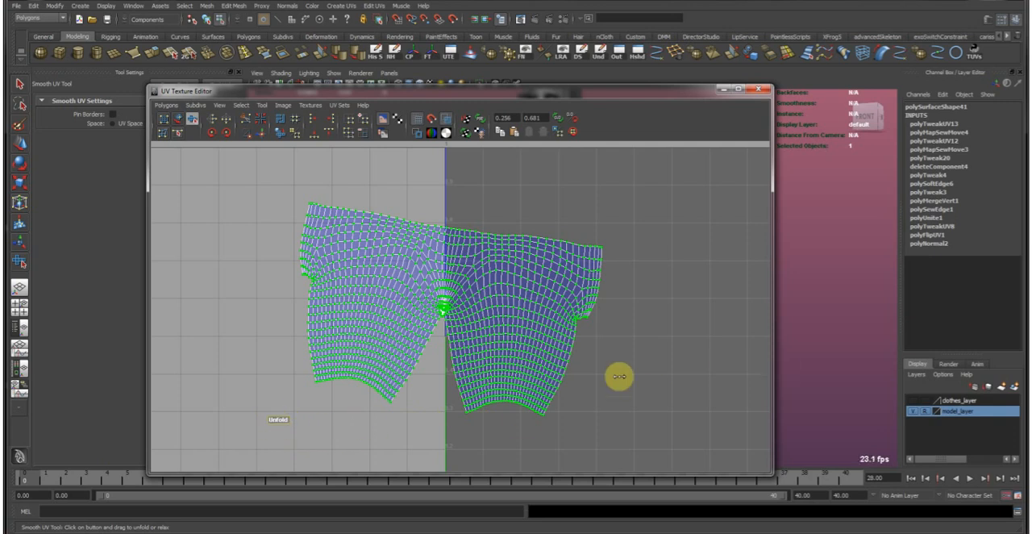
{"action": "left_click_drag", "start_coordinate": [619, 377], "coordinate": [615, 376]}
Shrink the UV selection to the overlapping area at the trousers' crotch and unfold only those UVs.
{"action": "scroll", "coordinate": [428, 353], "scroll_direction": "up", "scroll_amount": 10}
{"action": "middle_click_drag", "start_coordinate": [382, 348], "coordinate": [500, 347], "text": "alt"}
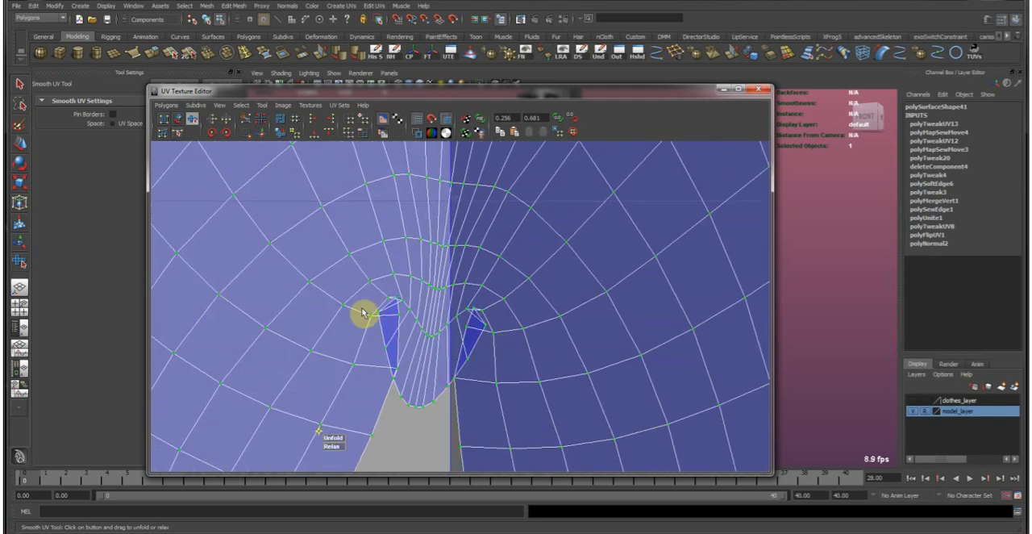
{"action": "key", "text": "shift+comma"}
{"action": "key", "text": "shift+comma"}
{"action": "key", "text": "shift+comma"}
{"action": "key", "text": "shift+comma"}
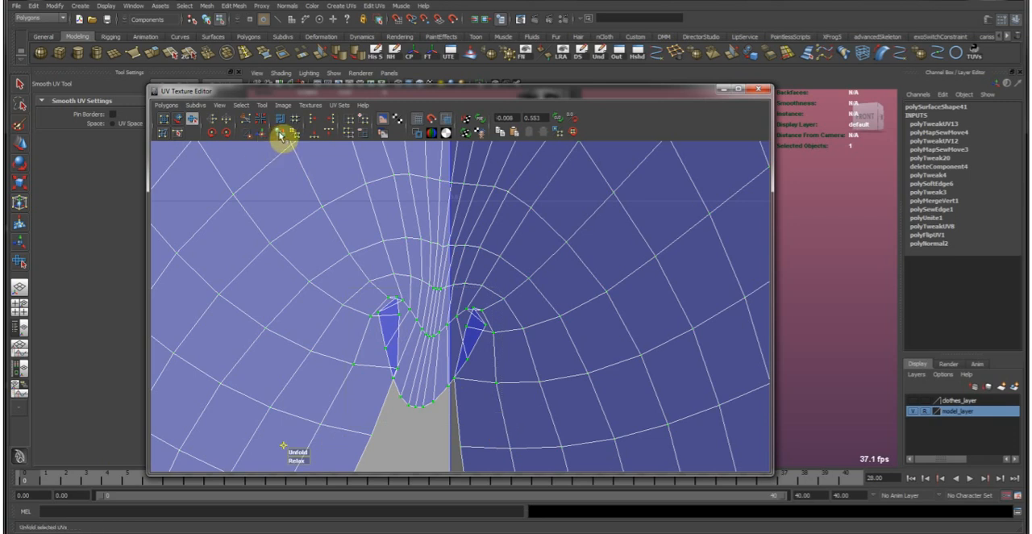
{"action": "left_click", "coordinate": [280, 135]}
Reposition and rotate the joined trousers shell in the UV layout.
{"action": "scroll", "coordinate": [449, 350], "scroll_direction": "down", "scroll_amount": 5}
{"action": "scroll", "coordinate": [460, 342], "scroll_direction": "down", "scroll_amount": 3}
{"action": "right_click_drag", "start_coordinate": [484, 324], "coordinate": [573, 308], "text": "ctrl"}
{"action": "middle_click_drag", "start_coordinate": [550, 318], "coordinate": [641, 347], "text": "alt"}
{"action": "scroll", "coordinate": [514, 369], "scroll_direction": "down", "scroll_amount": 3}
{"action": "key", "text": "w"}
{"action": "key", "text": "e"}
{"action": "middle_click_drag", "start_coordinate": [641, 347], "coordinate": [645, 303]}
{"action": "key", "text": "w"}
Select the character's short-sleeved top and display its UV layout in the UV editor.
{"action": "left_click_drag", "start_coordinate": [675, 93], "coordinate": [0, 133]}
{"action": "right_click_drag", "start_coordinate": [520, 345], "coordinate": [602, 292]}
{"action": "left_click", "coordinate": [607, 303]}
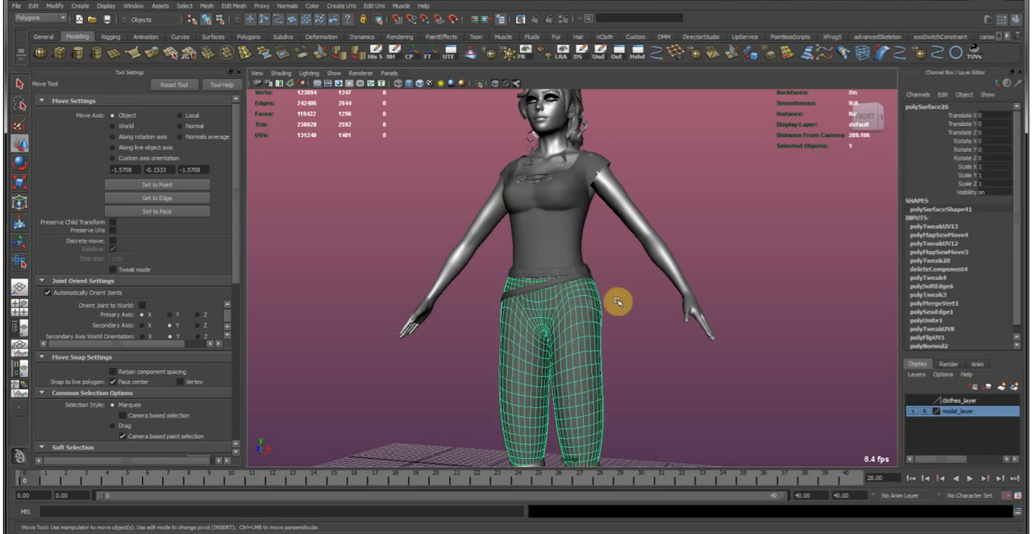
{"action": "left_click", "coordinate": [626, 302]}
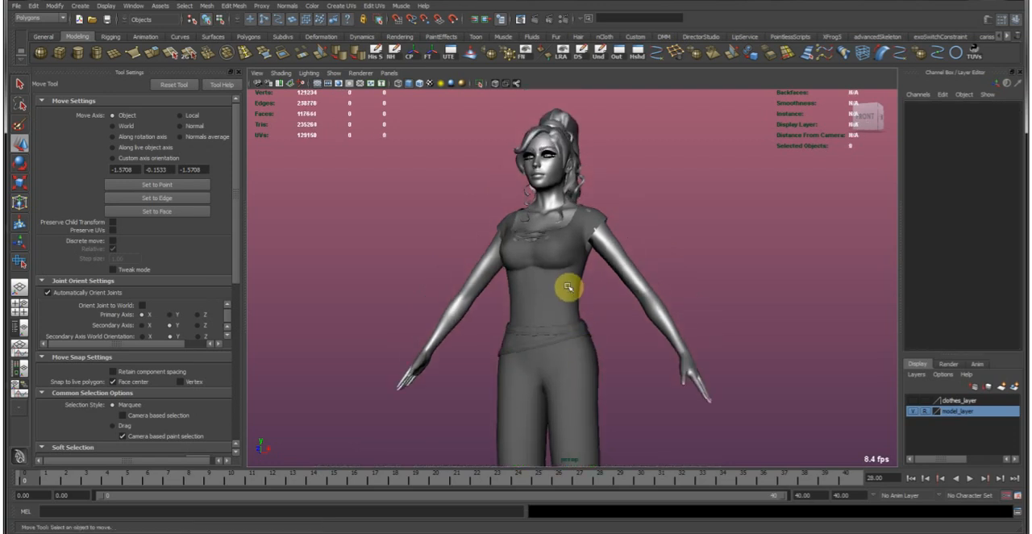
{"action": "left_click", "coordinate": [557, 279]}
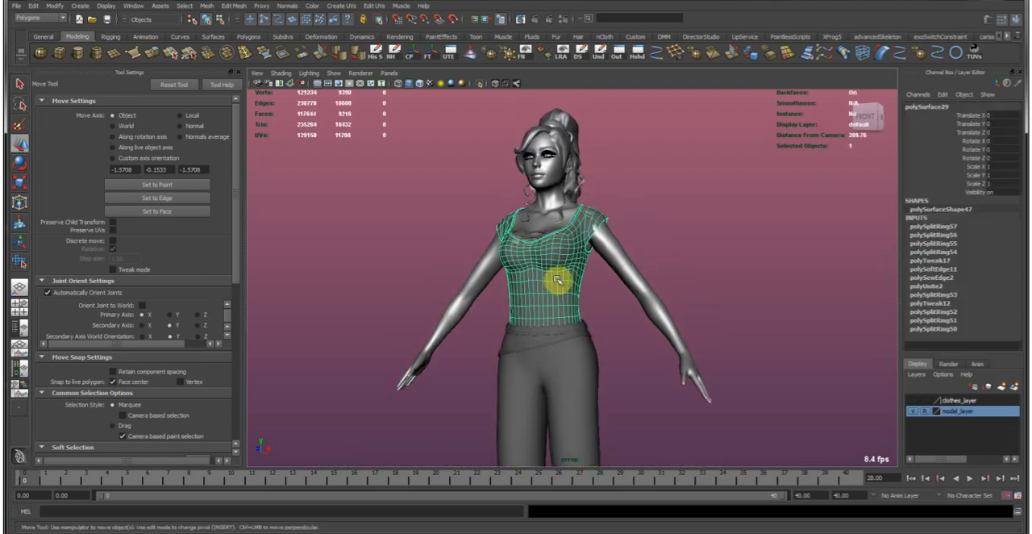
{"action": "right_click_drag", "start_coordinate": [486, 290], "coordinate": [565, 281], "text": "alt"}
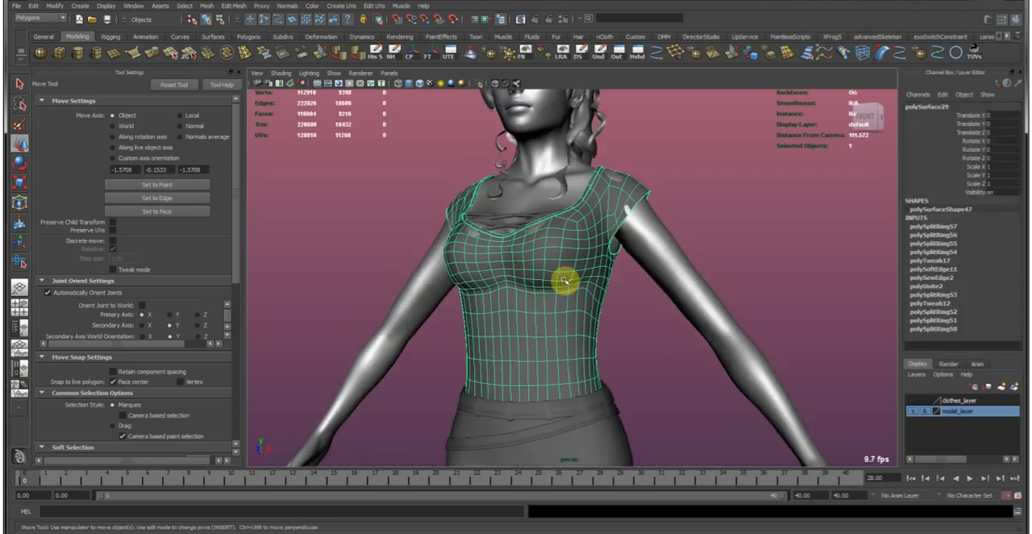
{"action": "left_click_drag", "start_coordinate": [540, 233], "coordinate": [563, 257], "text": "alt"}
{"action": "left_click_drag", "start_coordinate": [2, 72], "coordinate": [633, 29]}
{"action": "scroll", "coordinate": [479, 180], "scroll_direction": "down", "scroll_amount": 2}
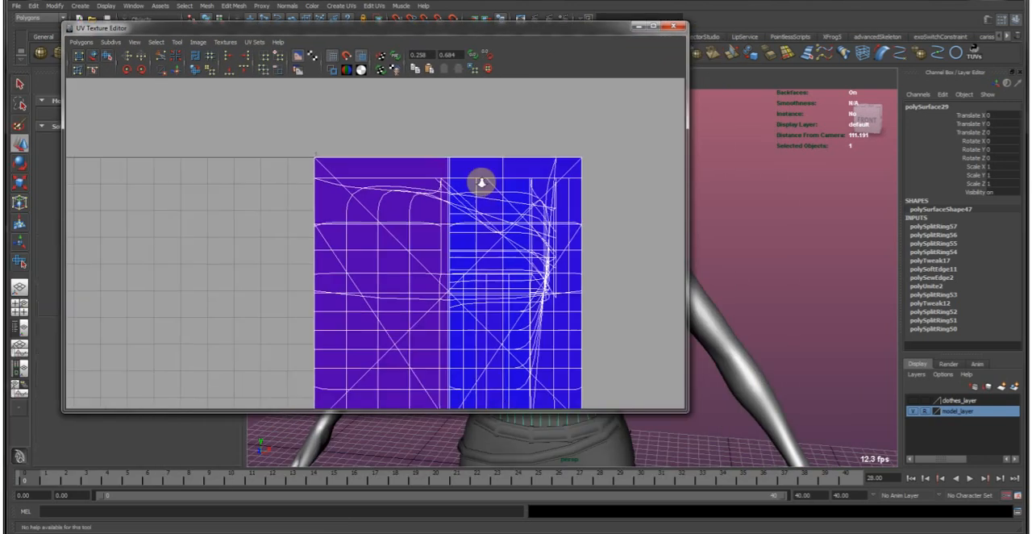
{"action": "middle_click_drag", "start_coordinate": [476, 312], "coordinate": [448, 284], "text": "alt"}
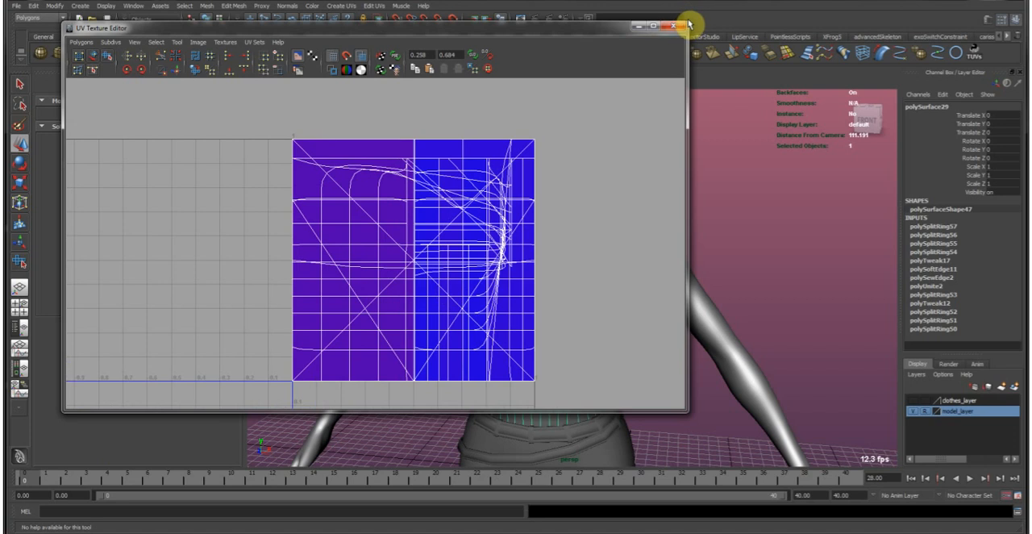
Uncover the viewport, select faces near the top's lower hem, and turn off the top's smooth mesh preview.
{"action": "left_click_drag", "start_coordinate": [687, 24], "coordinate": [703, 2]}
{"action": "left_click_drag", "start_coordinate": [605, 12], "coordinate": [509, 392]}
{"action": "left_click_drag", "start_coordinate": [726, 278], "coordinate": [635, 269], "text": "alt"}
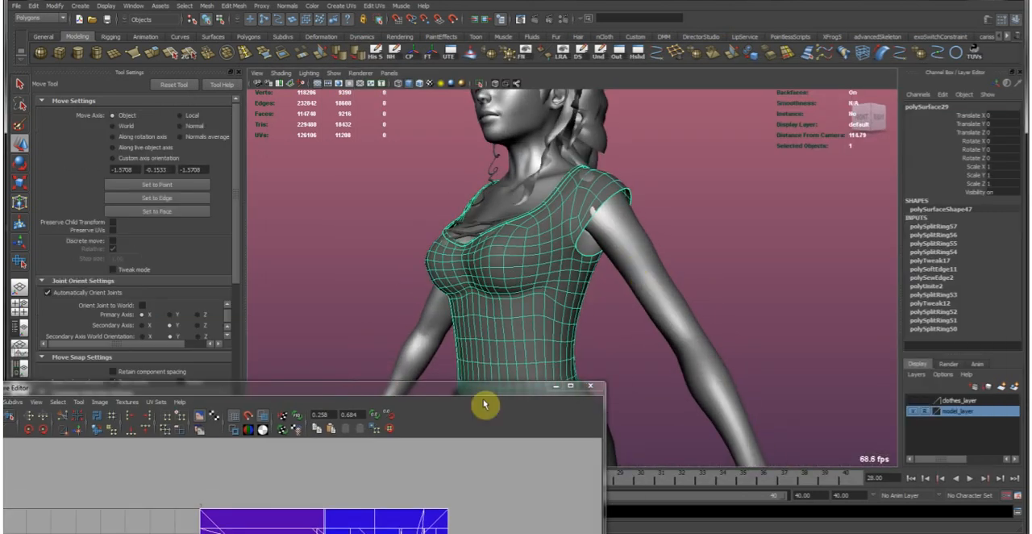
{"action": "left_click_drag", "start_coordinate": [512, 300], "coordinate": [540, 276], "text": "alt"}
{"action": "right_click_drag", "start_coordinate": [527, 258], "coordinate": [533, 298]}
{"action": "middle_click_drag", "start_coordinate": [533, 298], "coordinate": [547, 252], "text": "alt"}
{"action": "right_click_drag", "start_coordinate": [547, 252], "coordinate": [548, 292], "text": "alt"}
{"action": "left_click", "coordinate": [537, 284]}
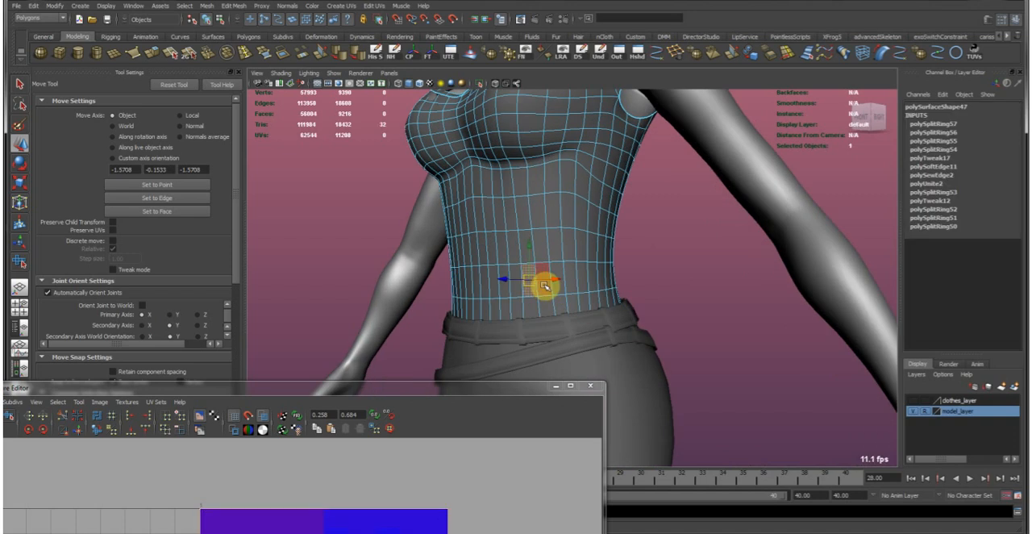
{"action": "key", "text": "1"}
Grow the face selection upward from the hem over the top's midriff.
{"action": "middle_click_drag", "start_coordinate": [557, 231], "coordinate": [551, 265], "text": "alt"}
{"action": "key", "text": "shift+period"}
{"action": "key", "text": "shift+period"}
{"action": "key", "text": "shift+period"}
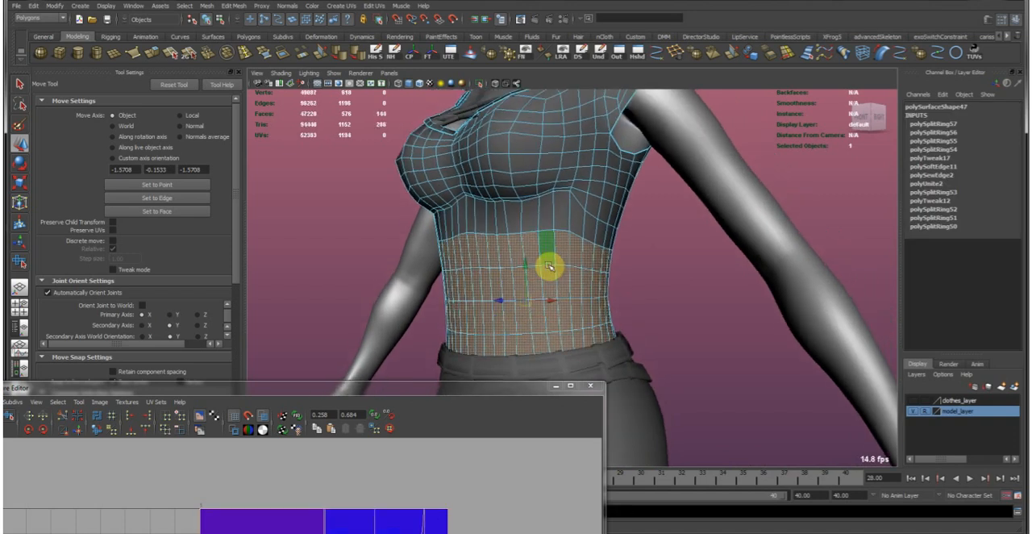
{"action": "left_click_drag", "start_coordinate": [550, 257], "coordinate": [613, 241], "text": "alt"}
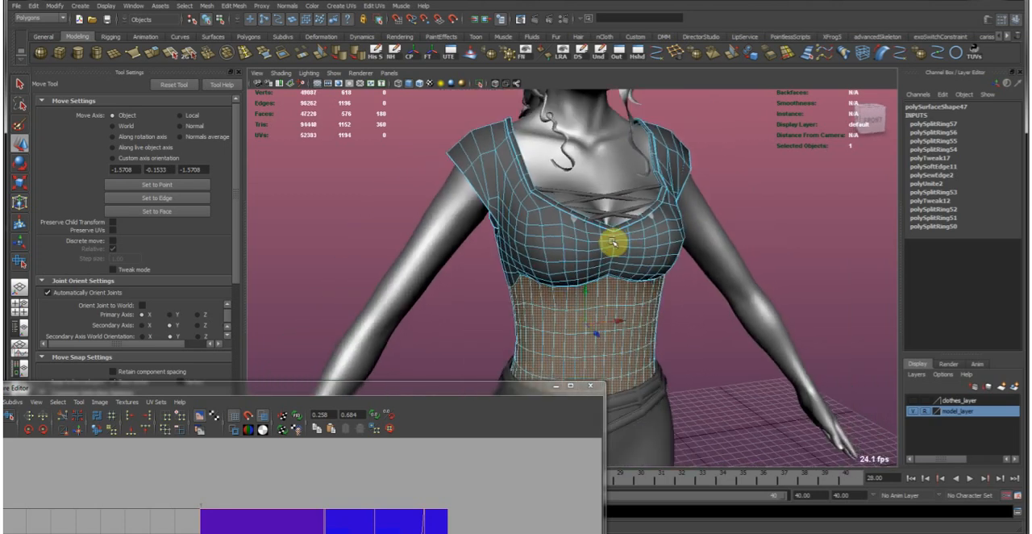
Return the top to object mode, apply Automatic Mapping to it, and bring up its new UV layout.
{"action": "middle_click_drag", "start_coordinate": [630, 233], "coordinate": [622, 260], "text": "alt"}
{"action": "right_click_drag", "start_coordinate": [546, 272], "coordinate": [589, 244]}
{"action": "middle_click_drag", "start_coordinate": [589, 244], "coordinate": [555, 259], "text": "alt"}
{"action": "mouse_move", "coordinate": [553, 260]}
{"action": "left_mouse_down", "text": "alt"}
{"action": "mouse_move", "coordinate": [717, 260]}
{"action": "mouse_move", "coordinate": [556, 274]}
{"action": "left_mouse_up", "text": "alt"}
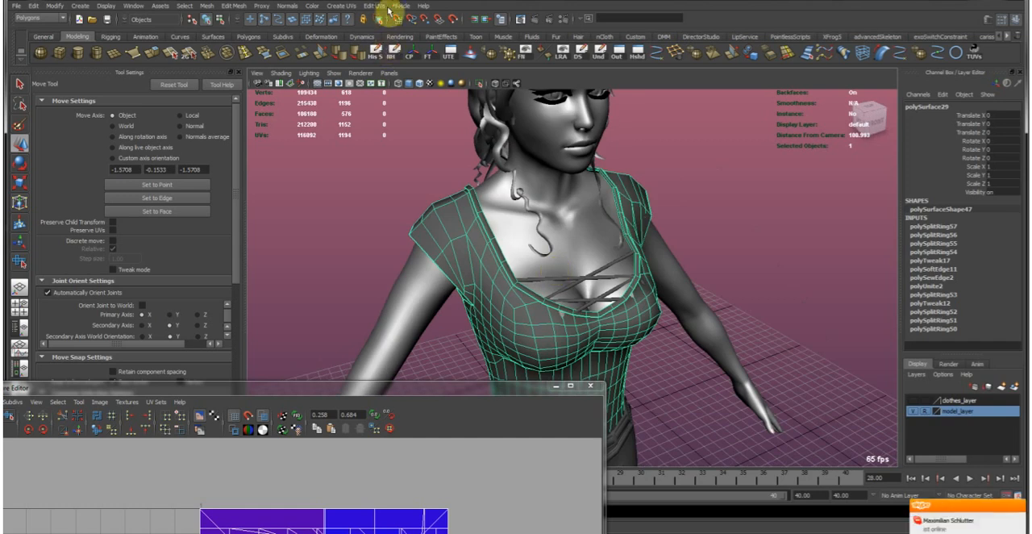
{"action": "left_click", "coordinate": [375, 6]}
{"action": "mouse_move", "coordinate": [346, 11]}
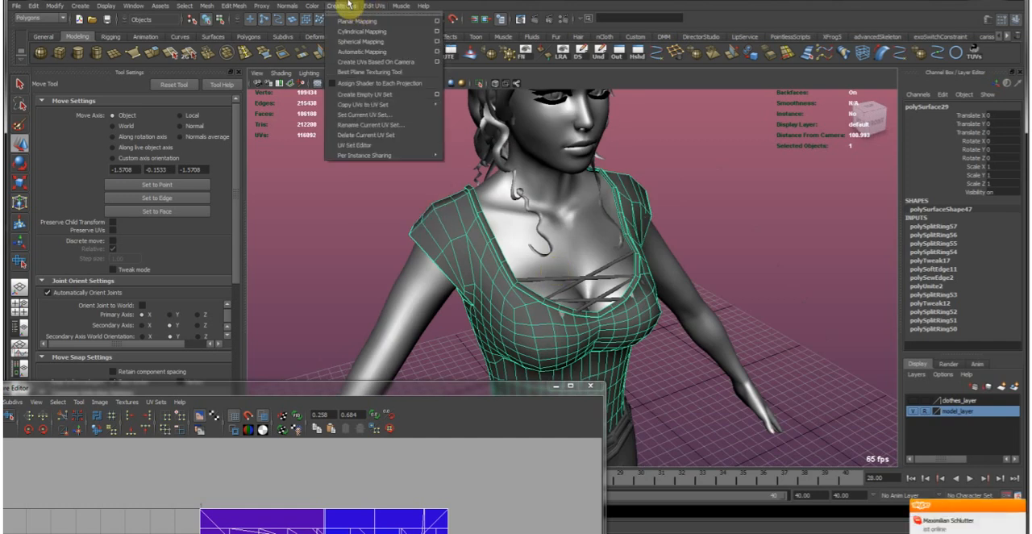
{"action": "left_click", "coordinate": [369, 50]}
{"action": "left_click_drag", "start_coordinate": [421, 395], "coordinate": [610, 84]}
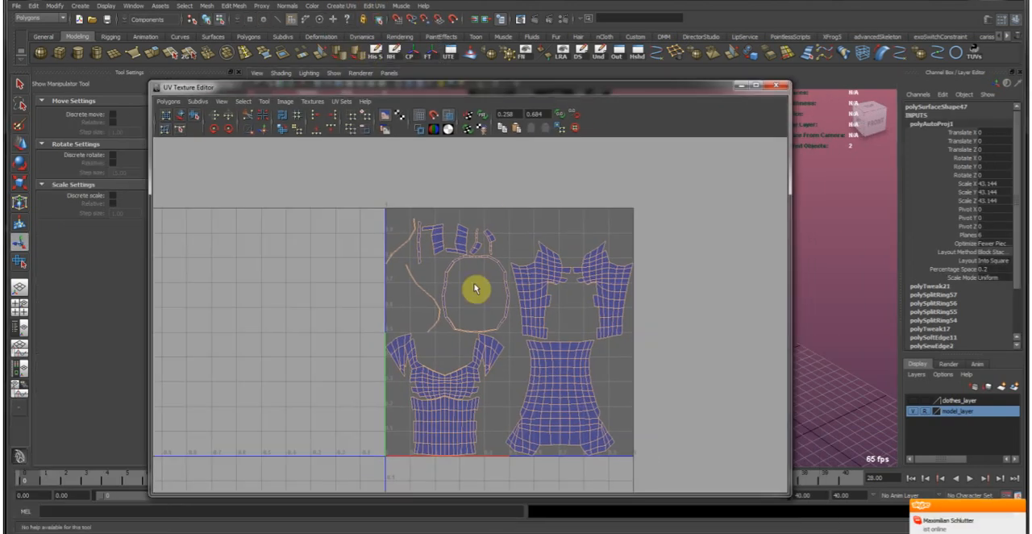
Select the top's front chest and midriff UV shells and move them beside the 0-1 tile, clear of the other pieces.
{"action": "left_click", "coordinate": [477, 288]}
{"action": "scroll", "coordinate": [454, 295], "scroll_direction": "up", "scroll_amount": 5}
{"action": "middle_click_drag", "start_coordinate": [427, 327], "coordinate": [415, 266], "text": "alt"}
{"action": "right_click_drag", "start_coordinate": [311, 331], "coordinate": [339, 326]}
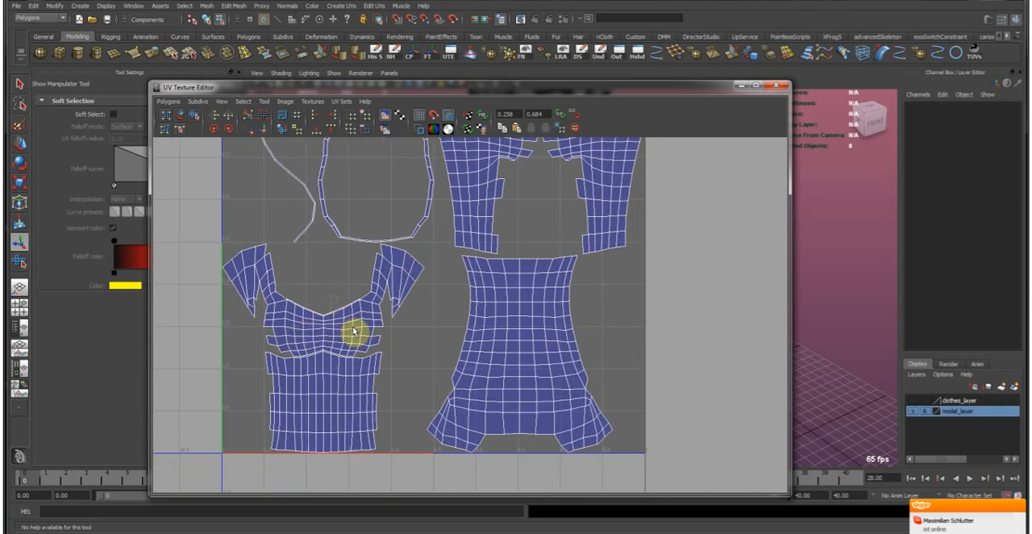
{"action": "left_click_drag", "start_coordinate": [332, 299], "coordinate": [365, 335]}
{"action": "right_click", "coordinate": [316, 328], "text": "ctrl"}
{"action": "right_click_drag", "start_coordinate": [316, 328], "coordinate": [356, 312], "text": "ctrl"}
{"action": "key", "text": "w"}
{"action": "scroll", "coordinate": [405, 286], "scroll_direction": "down", "scroll_amount": 8}
{"action": "scroll", "coordinate": [503, 267], "scroll_direction": "up", "scroll_amount": 1}
{"action": "middle_click_drag", "start_coordinate": [499, 275], "coordinate": [374, 346], "text": "alt"}
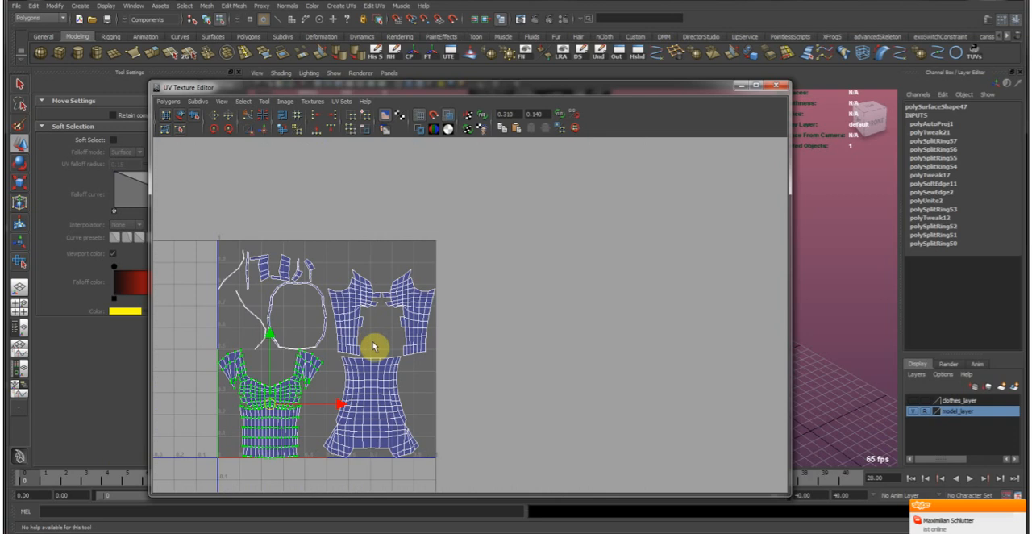
{"action": "middle_click_drag", "start_coordinate": [432, 295], "coordinate": [371, 377]}
{"action": "scroll", "coordinate": [519, 250], "scroll_direction": "up", "scroll_amount": 5}
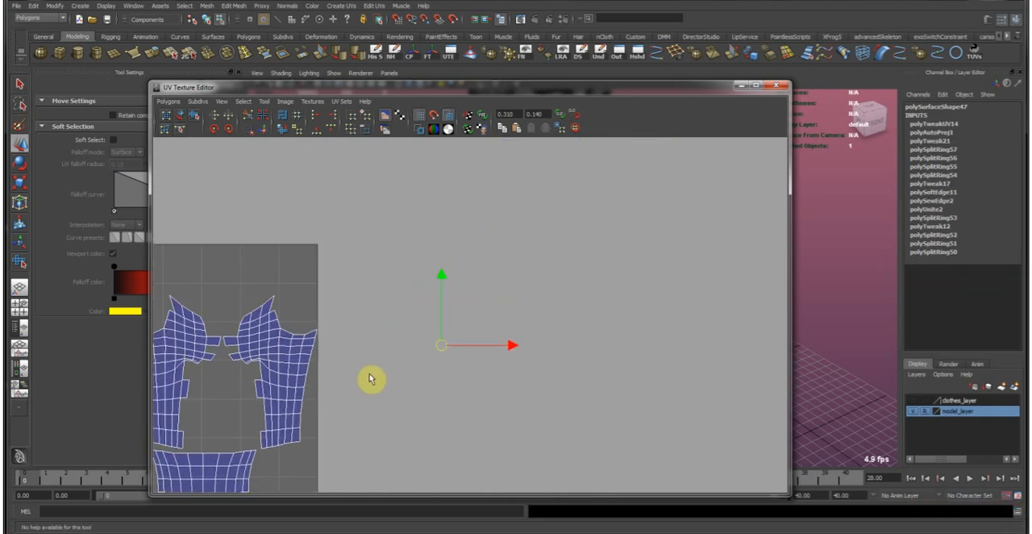
{"action": "scroll", "coordinate": [432, 320], "scroll_direction": "down", "scroll_amount": 6}
{"action": "key", "text": "z"}
{"action": "scroll", "coordinate": [428, 313], "scroll_direction": "up", "scroll_amount": 3}
{"action": "middle_click_drag", "start_coordinate": [298, 394], "coordinate": [510, 278]}
Try to move and sew a block of UV edges around one half of the under-bust seam, and undo the sew.
{"action": "scroll", "coordinate": [408, 317], "scroll_direction": "up", "scroll_amount": 5}
{"action": "middle_click_drag", "start_coordinate": [355, 357], "coordinate": [446, 342], "text": "alt"}
{"action": "scroll", "coordinate": [459, 336], "scroll_direction": "up", "scroll_amount": 3}
{"action": "left_click_drag", "start_coordinate": [483, 348], "coordinate": [451, 315]}
{"action": "middle_click_drag", "start_coordinate": [457, 333], "coordinate": [424, 332], "text": "alt"}
{"action": "scroll", "coordinate": [425, 332], "scroll_direction": "up", "scroll_amount": 4}
{"action": "right_click_drag", "start_coordinate": [427, 339], "coordinate": [428, 312]}
{"action": "scroll", "coordinate": [456, 362], "scroll_direction": "down", "scroll_amount": 8}
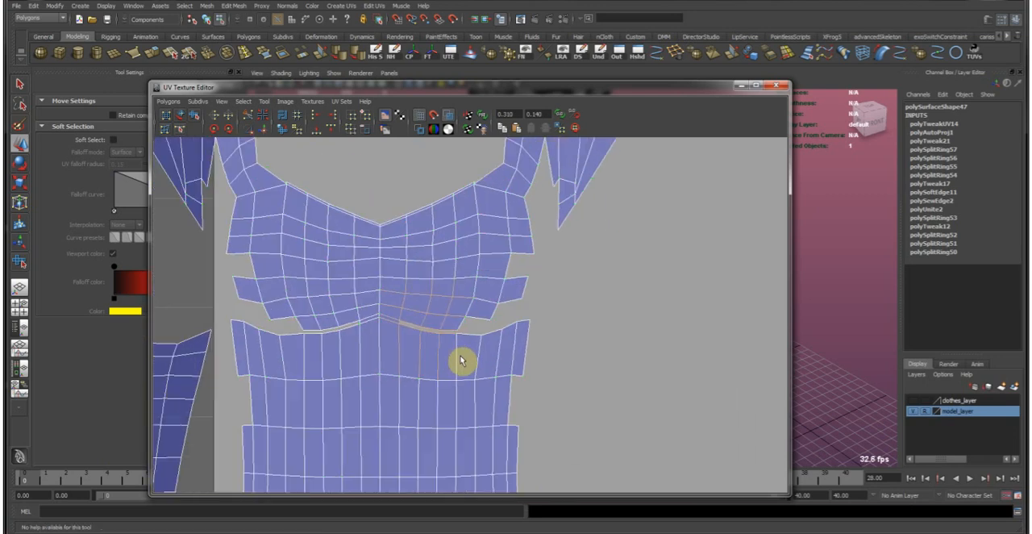
{"action": "scroll", "coordinate": [425, 337], "scroll_direction": "up", "scroll_amount": 6}
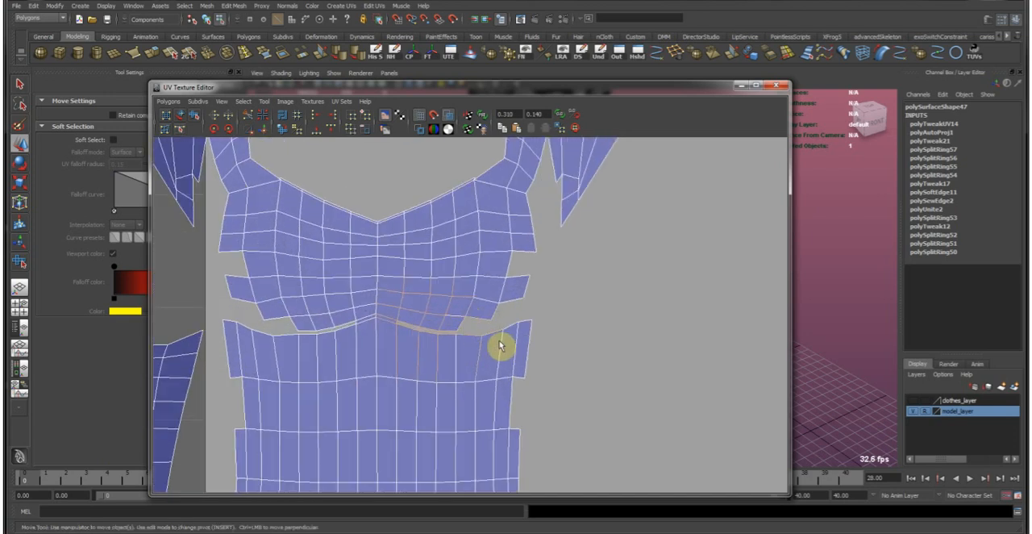
{"action": "right_click_drag", "start_coordinate": [500, 349], "coordinate": [338, 334], "text": "alt"}
{"action": "middle_click_drag", "start_coordinate": [339, 334], "coordinate": [661, 361], "text": "alt"}
{"action": "right_click_drag", "start_coordinate": [327, 323], "coordinate": [415, 337], "text": "alt"}
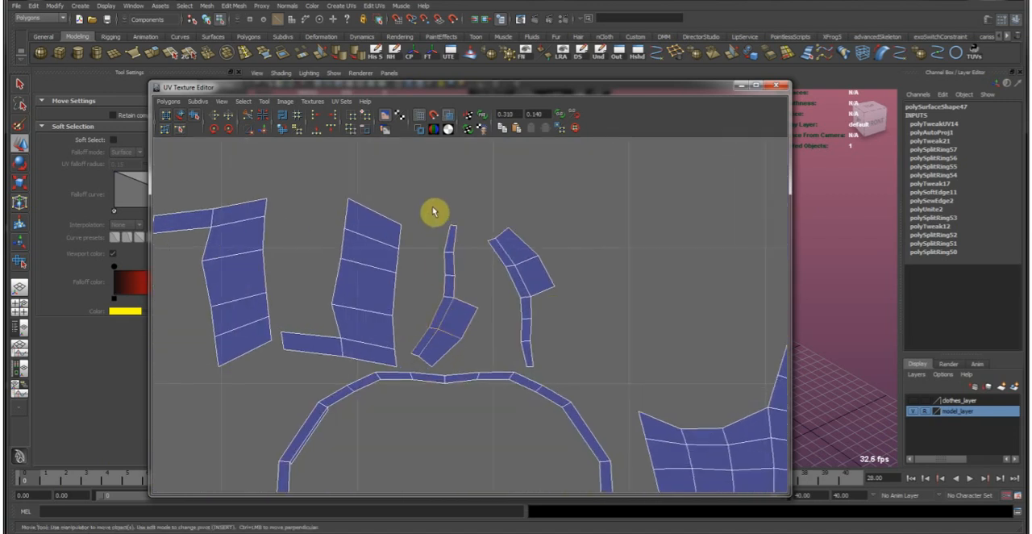
{"action": "left_click", "coordinate": [266, 129]}
{"action": "scroll", "coordinate": [647, 307], "scroll_direction": "down", "scroll_amount": 5}
{"action": "scroll", "coordinate": [318, 321], "scroll_direction": "up", "scroll_amount": 5}
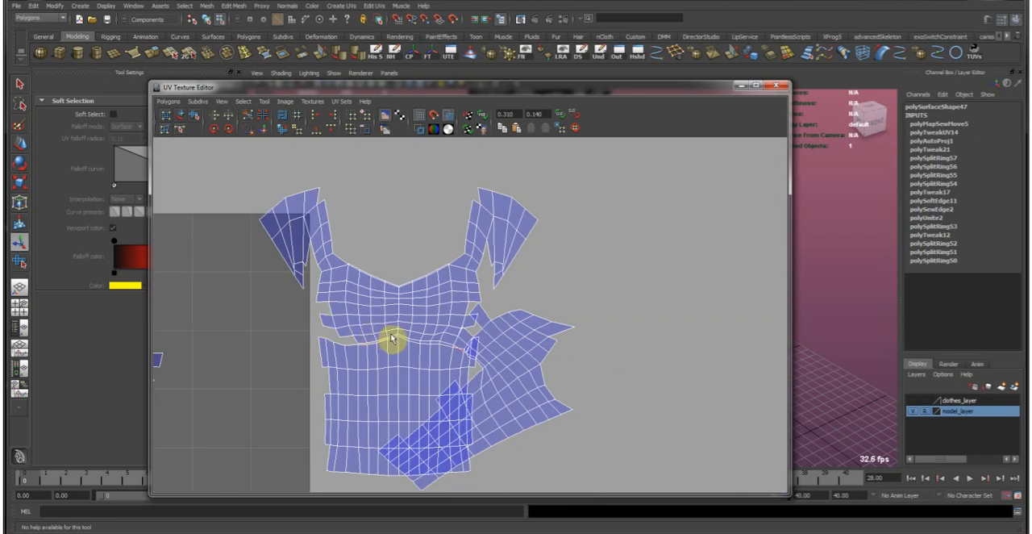
{"action": "scroll", "coordinate": [469, 308], "scroll_direction": "up", "scroll_amount": 4}
{"action": "key", "text": "ctrl+z"}
{"action": "scroll", "coordinate": [469, 308], "scroll_direction": "down", "scroll_amount": 6}
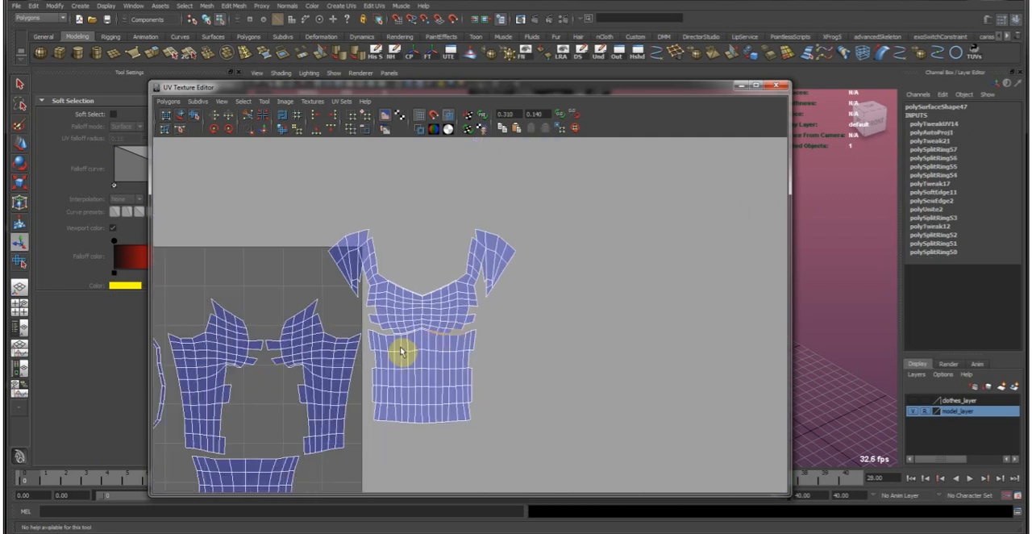
Move and sew only the edges along the right half of the under-bust seam, joining the chest and midriff shells.
{"action": "left_click", "coordinate": [268, 130]}
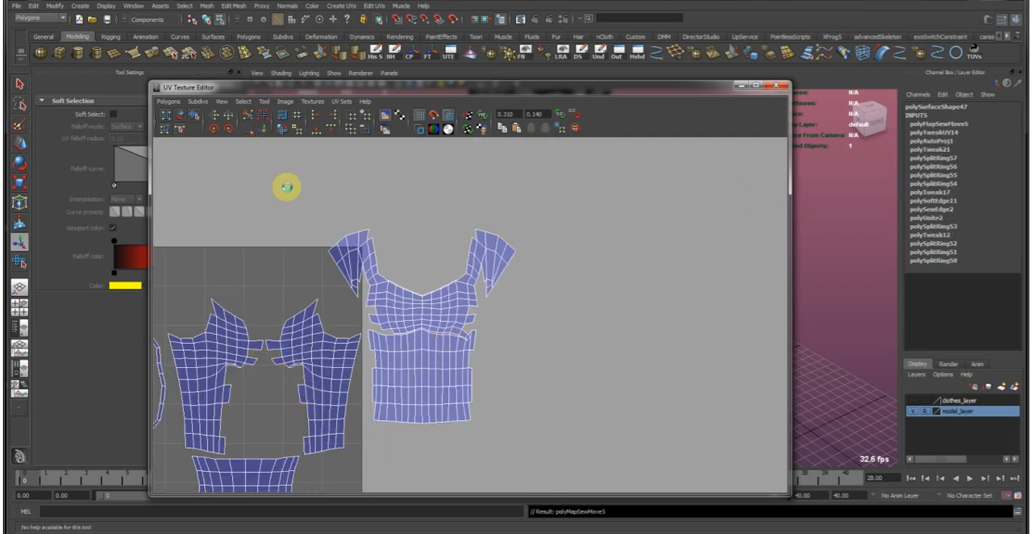
{"action": "scroll", "coordinate": [475, 350], "scroll_direction": "up", "scroll_amount": 5}
{"action": "middle_click_drag", "start_coordinate": [451, 393], "coordinate": [479, 352], "text": "alt"}
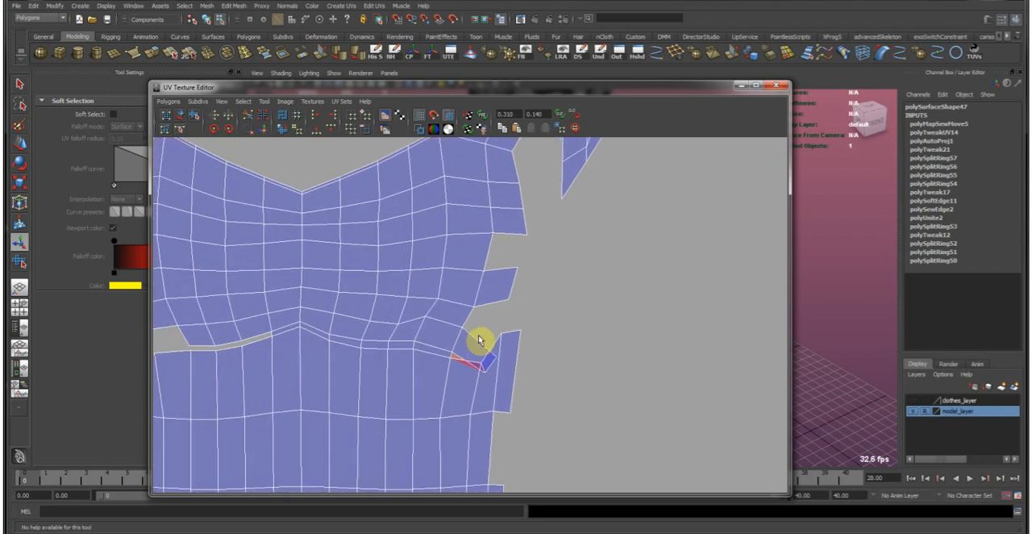
{"action": "scroll", "coordinate": [461, 313], "scroll_direction": "down", "scroll_amount": 5}
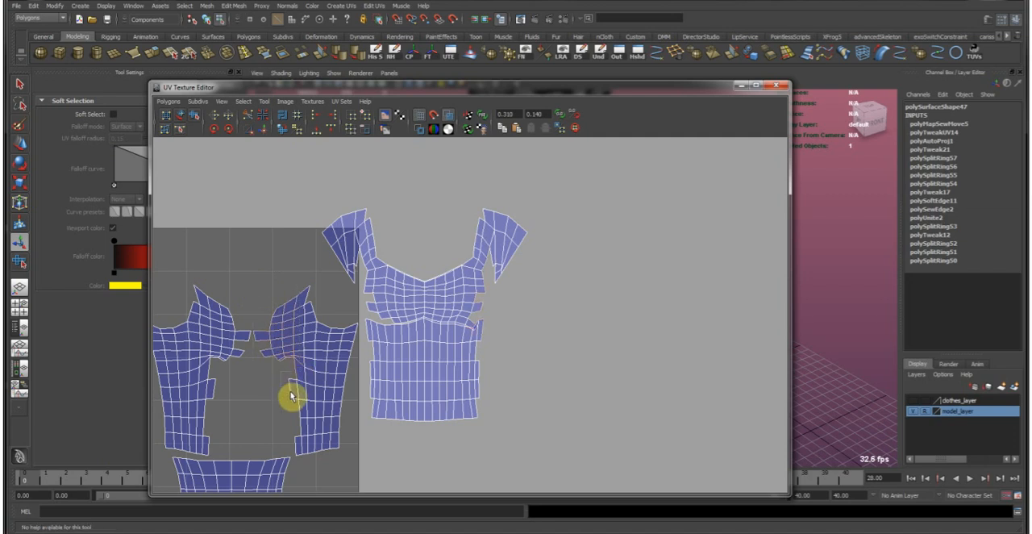
Move and sew both side panels onto the front shell and sew the remaining under-bust seam edges.
{"action": "left_click_drag", "start_coordinate": [292, 408], "coordinate": [312, 443]}
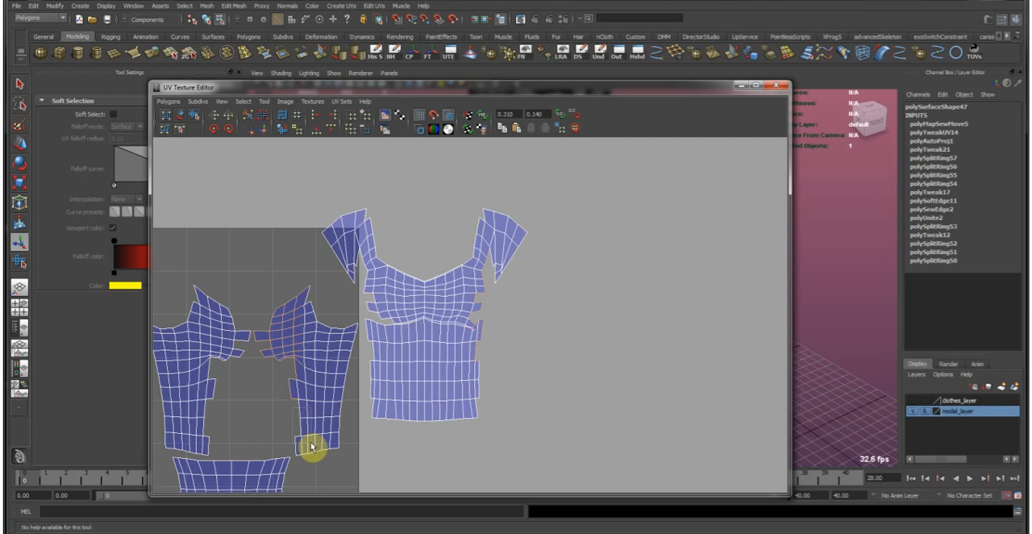
{"action": "left_click", "coordinate": [266, 131]}
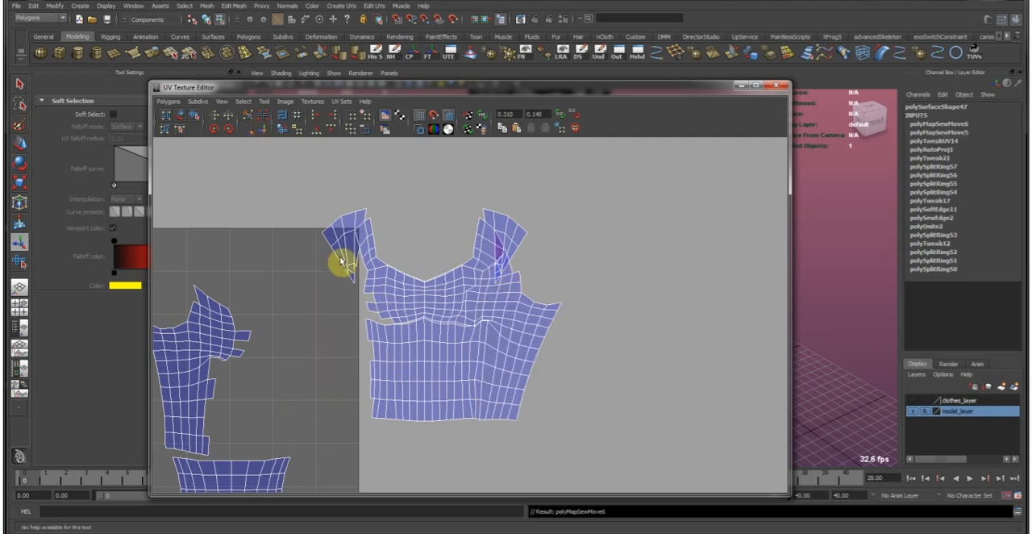
{"action": "middle_click_drag", "start_coordinate": [268, 345], "coordinate": [339, 358], "text": "alt"}
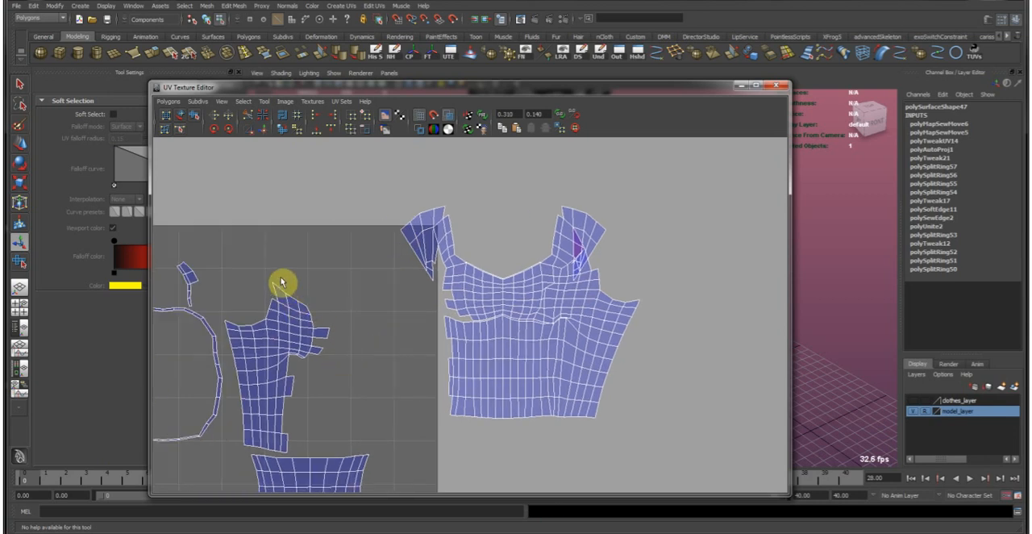
{"action": "key", "text": "t"}
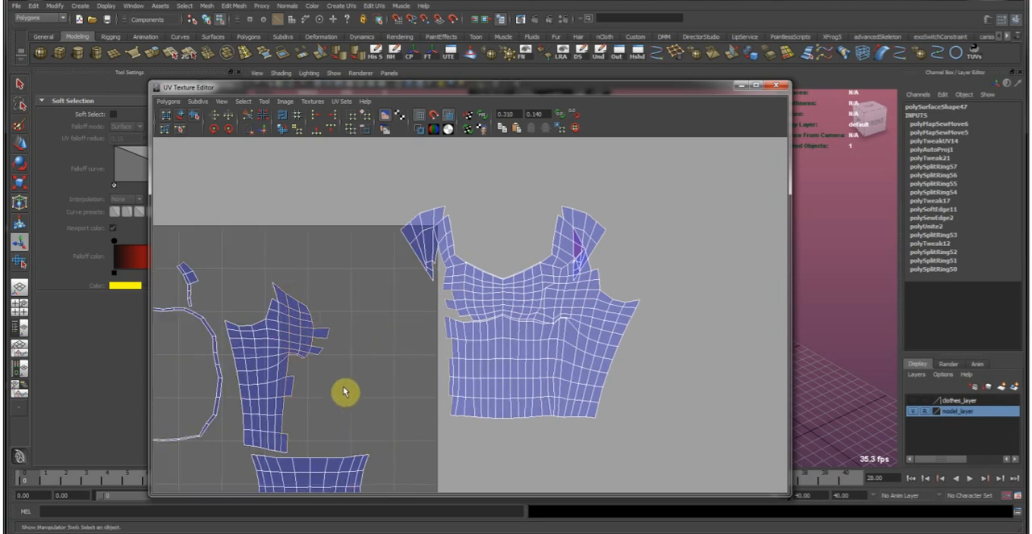
{"action": "left_click", "coordinate": [266, 132]}
{"action": "left_click_drag", "start_coordinate": [490, 325], "coordinate": [576, 367]}
{"action": "left_click", "coordinate": [269, 133]}
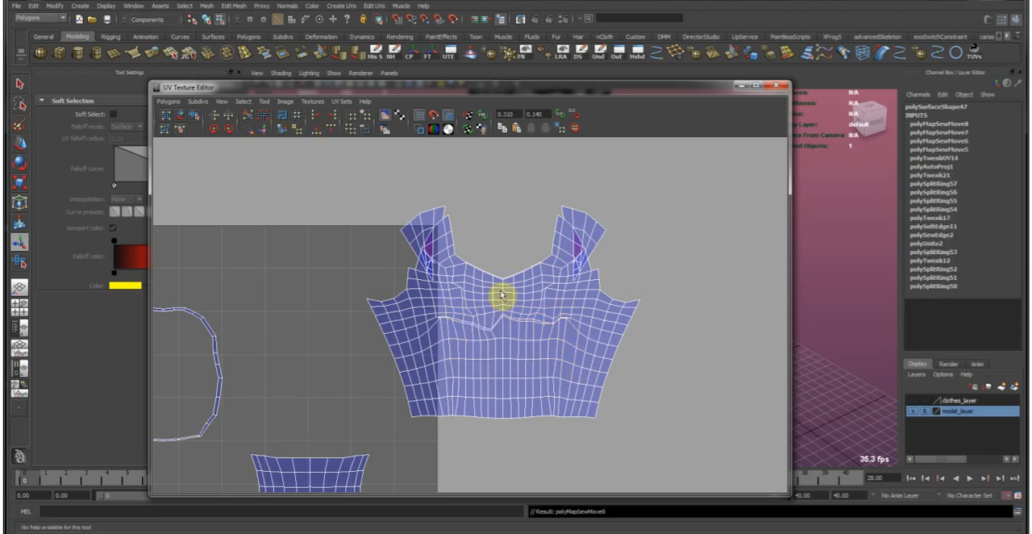
Select all UVs of the joined front shell and unfold them with the Smooth UV Tool.
{"action": "middle_click_drag", "start_coordinate": [507, 295], "coordinate": [420, 332], "text": "alt"}
{"action": "left_click_drag", "start_coordinate": [441, 322], "coordinate": [460, 346]}
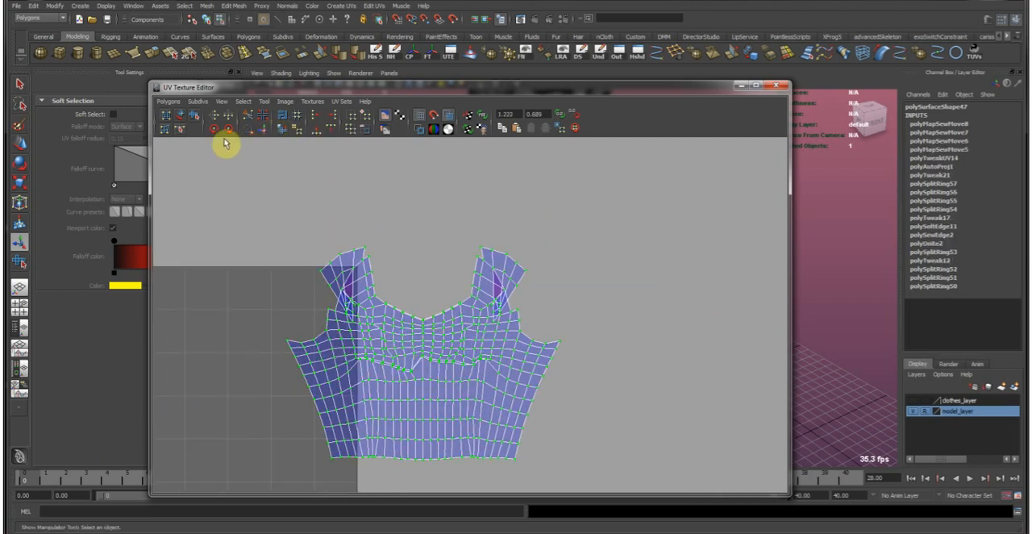
{"action": "left_click", "coordinate": [194, 115]}
{"action": "left_click_drag", "start_coordinate": [269, 468], "coordinate": [660, 394]}
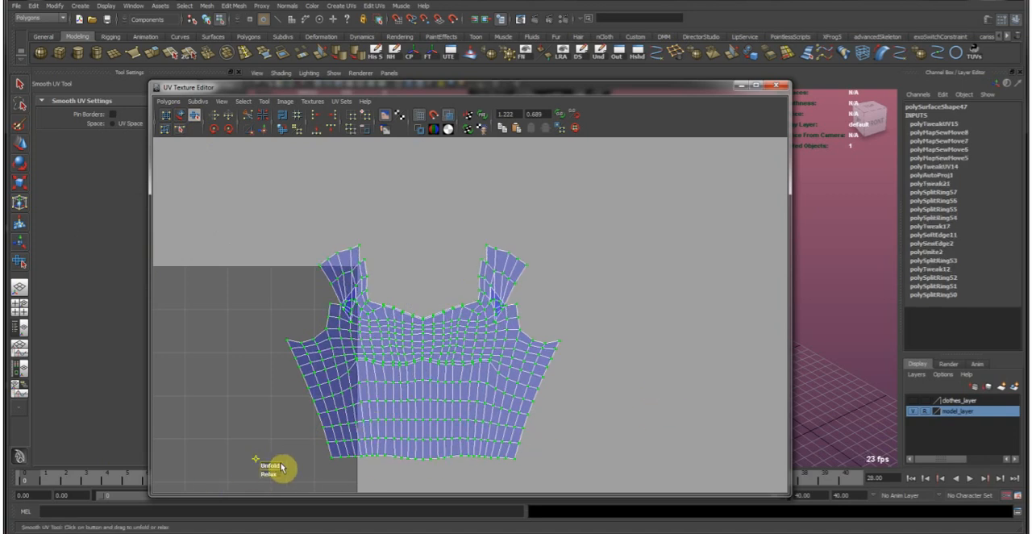
Sew the overlapping edges below the front shell's right sleeve and unfold the affected UVs with the Smooth UV Tool.
{"action": "scroll", "coordinate": [581, 328], "scroll_direction": "up", "scroll_amount": 6}
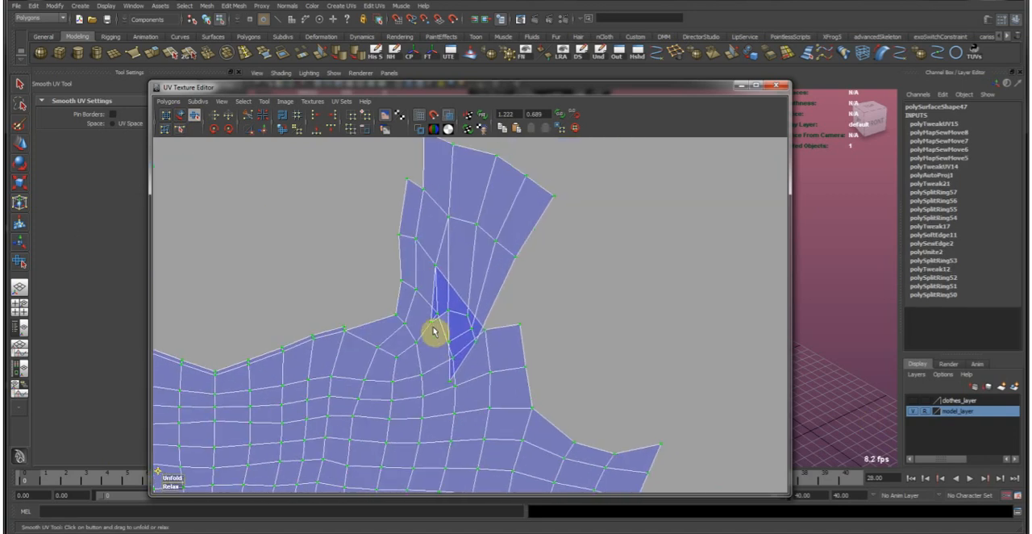
{"action": "key", "text": "w"}
{"action": "middle_click_drag", "start_coordinate": [468, 363], "coordinate": [421, 392], "text": "alt"}
{"action": "left_click", "coordinate": [264, 137]}
{"action": "scroll", "coordinate": [478, 363], "scroll_direction": "down", "scroll_amount": 2}
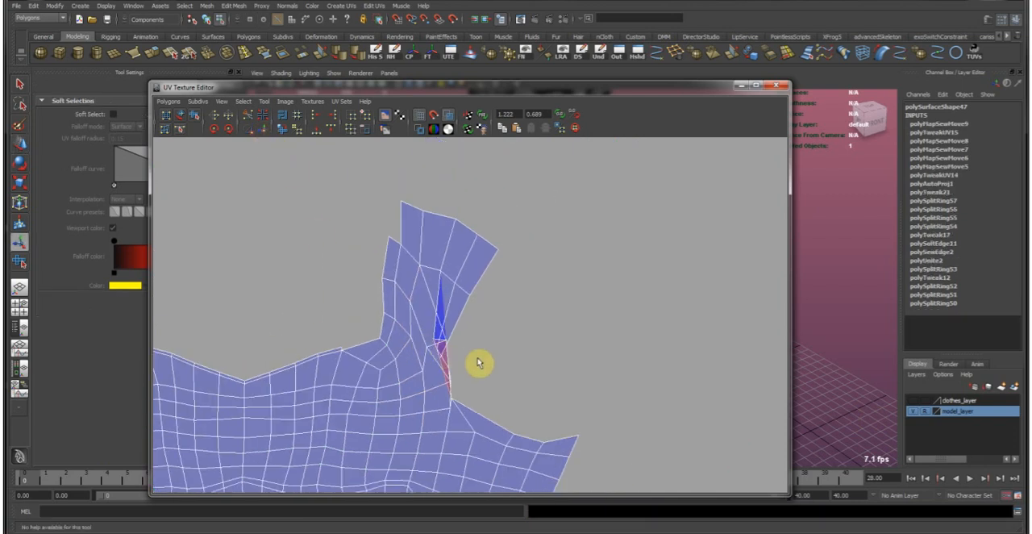
{"action": "left_click", "coordinate": [195, 115]}
{"action": "left_click_drag", "start_coordinate": [386, 414], "coordinate": [616, 411]}
{"action": "scroll", "coordinate": [500, 383], "scroll_direction": "down", "scroll_amount": 3}
{"action": "middle_click_drag", "start_coordinate": [414, 378], "coordinate": [622, 366], "text": "alt"}
{"action": "scroll", "coordinate": [407, 318], "scroll_direction": "up", "scroll_amount": 2}
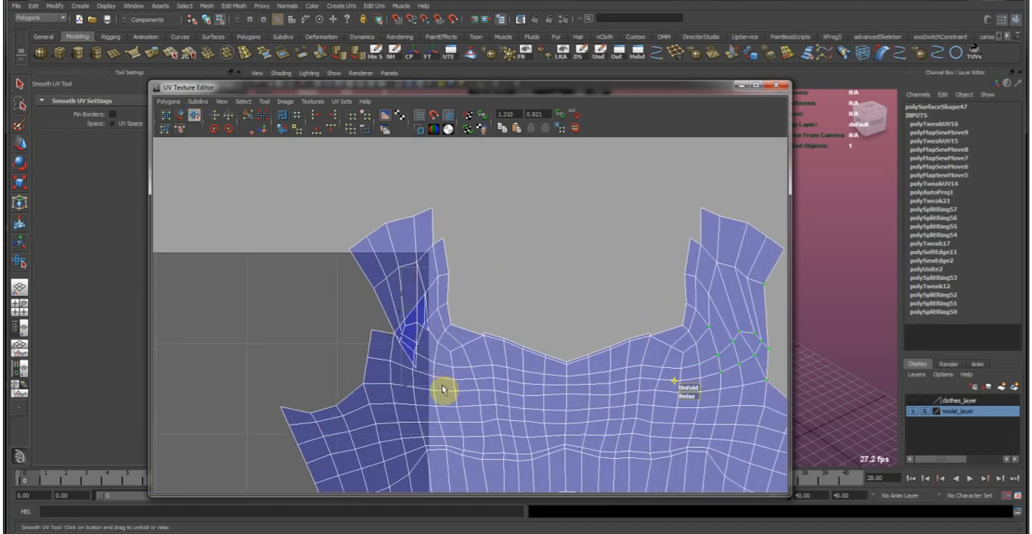
Sew the overlapping edges below the front shell's left sleeve and unfold those UVs with the Smooth UV Tool.
{"action": "left_click_drag", "start_coordinate": [442, 389], "coordinate": [443, 391]}
{"action": "key", "text": "w"}
{"action": "left_click_drag", "start_coordinate": [394, 273], "coordinate": [443, 395]}
{"action": "middle_click_drag", "start_coordinate": [390, 315], "coordinate": [408, 336], "text": "alt"}
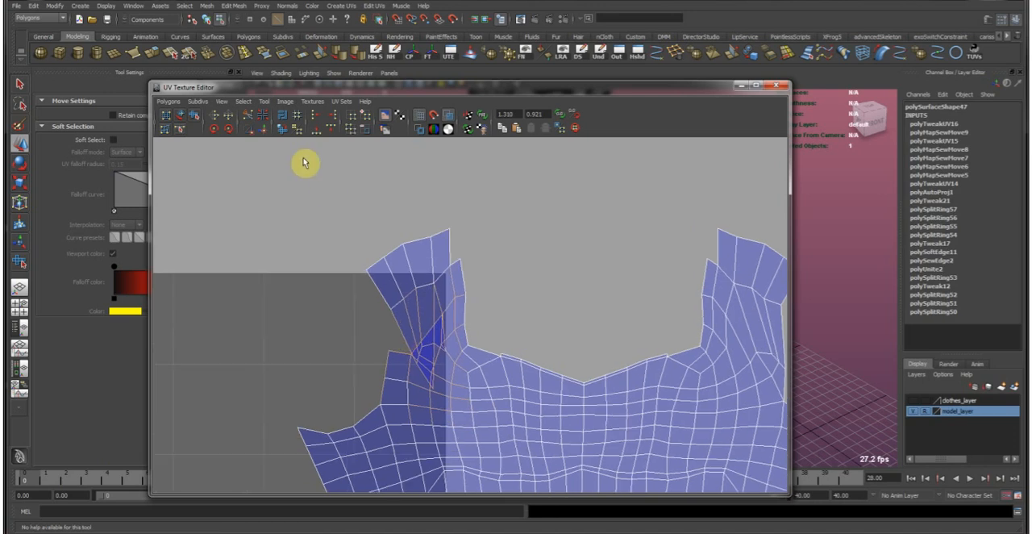
{"action": "left_click", "coordinate": [263, 131]}
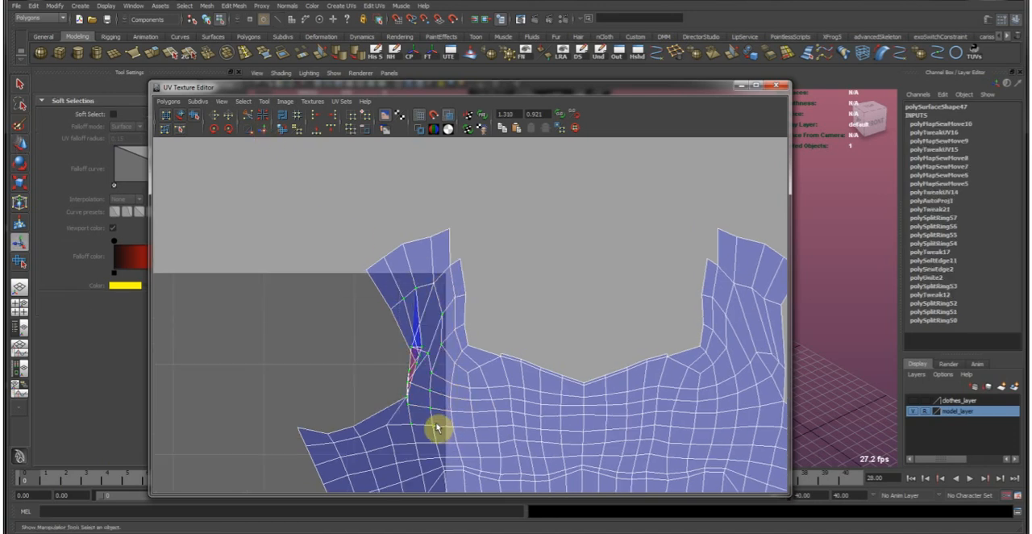
{"action": "left_click", "coordinate": [195, 115]}
{"action": "left_click_drag", "start_coordinate": [392, 435], "coordinate": [465, 436]}
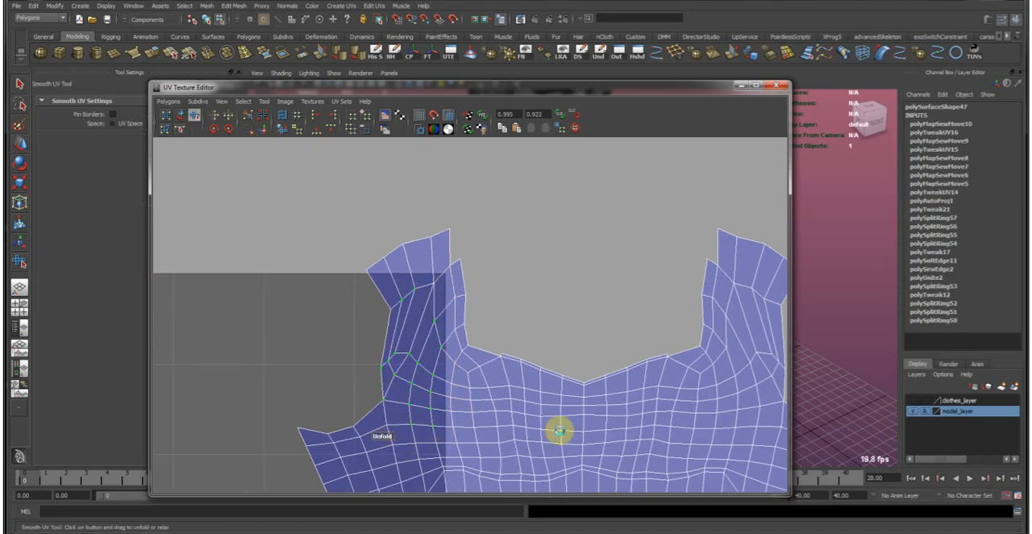
Select the vertical centre edges of the top's back shell and cut its UVs along that line.
{"action": "right_click_drag", "start_coordinate": [661, 419], "coordinate": [491, 421], "text": "alt"}
{"action": "middle_click_drag", "start_coordinate": [490, 421], "coordinate": [576, 347], "text": "alt"}
{"action": "right_click_drag", "start_coordinate": [575, 346], "coordinate": [544, 359], "text": "alt"}
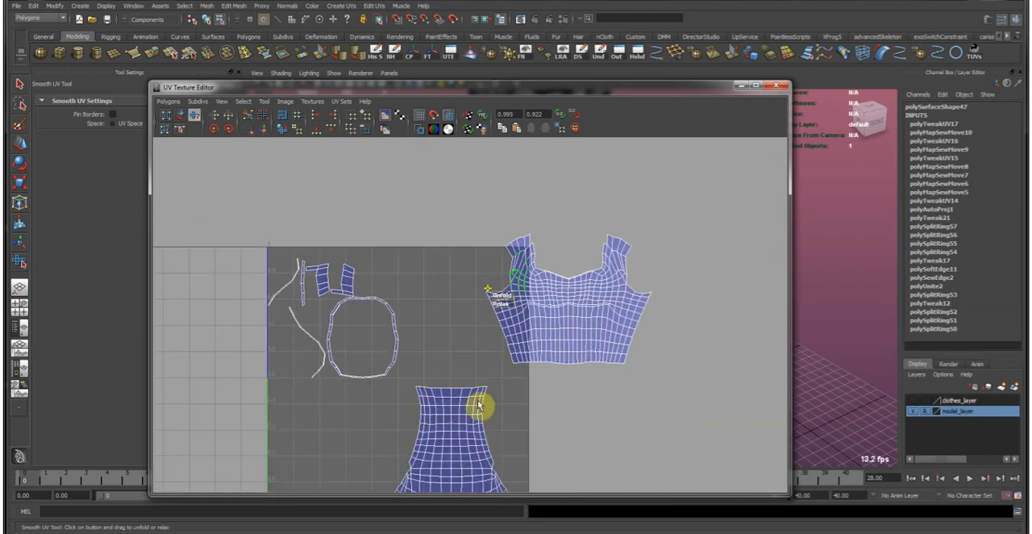
{"action": "middle_click_drag", "start_coordinate": [544, 358], "coordinate": [437, 350], "text": "alt"}
{"action": "right_click_drag", "start_coordinate": [422, 362], "coordinate": [493, 316], "text": "alt"}
{"action": "middle_click_drag", "start_coordinate": [375, 397], "coordinate": [457, 273], "text": "alt"}
{"action": "right_click_drag", "start_coordinate": [453, 242], "coordinate": [453, 203]}
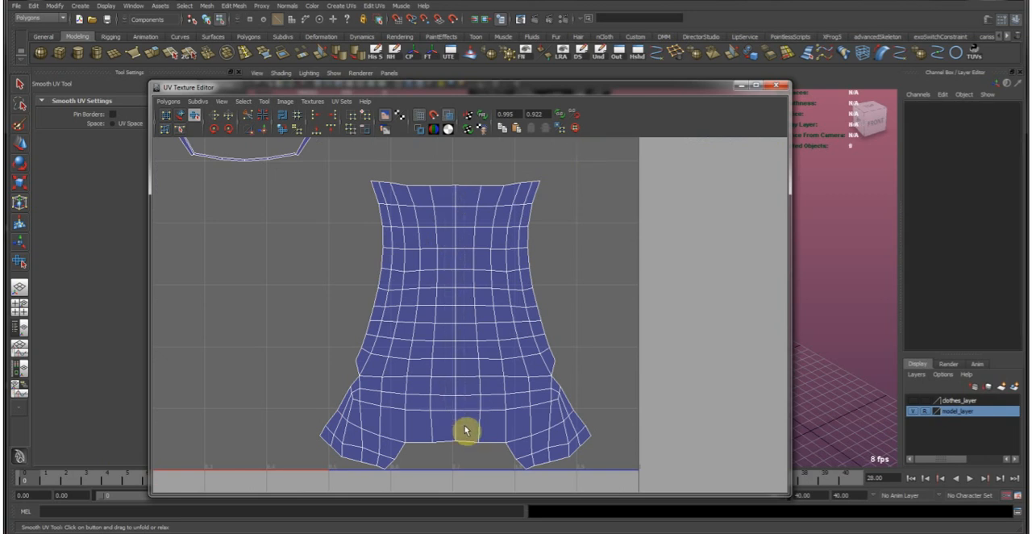
{"action": "key", "text": "w"}
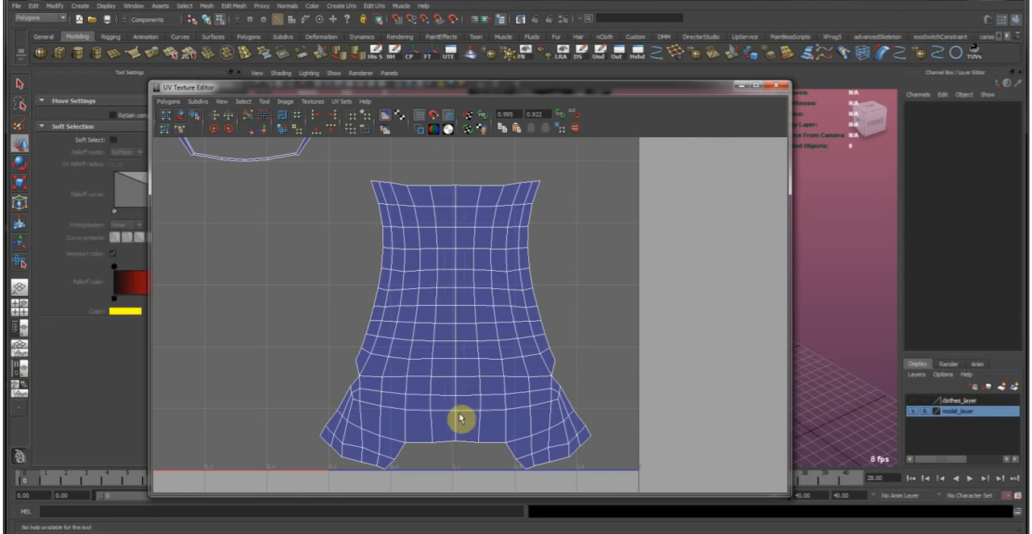
{"action": "left_click", "coordinate": [449, 197]}
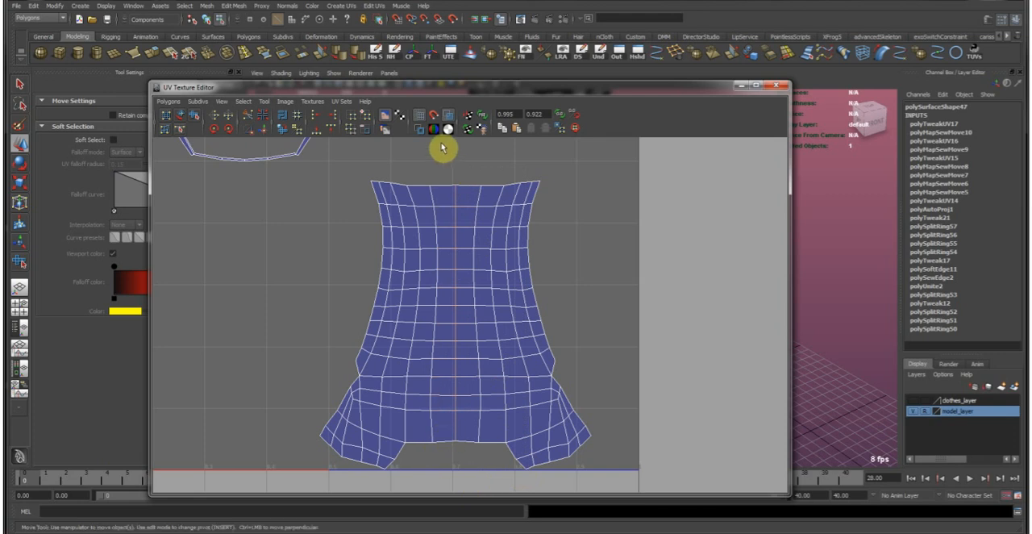
{"action": "left_click", "coordinate": [246, 119]}
Select the edges along the front shell's right side seam and move and sew the matching back half onto it.
{"action": "middle_click_drag", "start_coordinate": [543, 219], "coordinate": [205, 528], "text": "alt"}
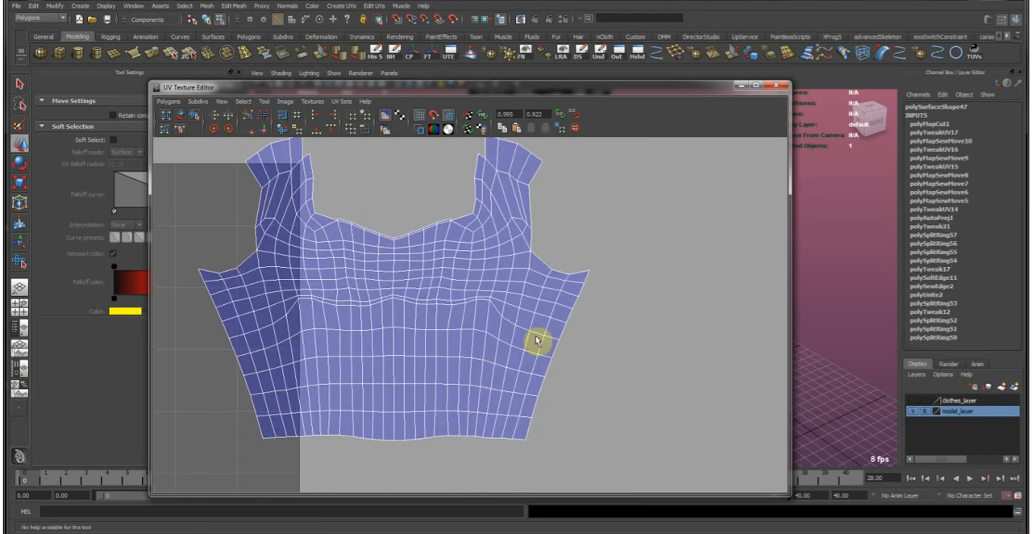
{"action": "scroll", "coordinate": [539, 300], "scroll_direction": "down", "scroll_amount": 4}
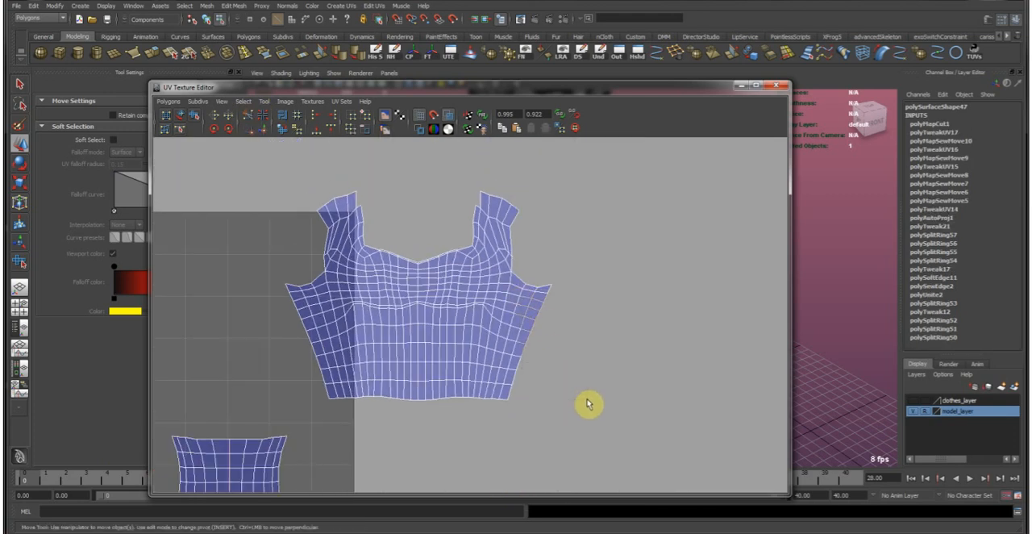
{"action": "scroll", "coordinate": [537, 316], "scroll_direction": "up", "scroll_amount": 1}
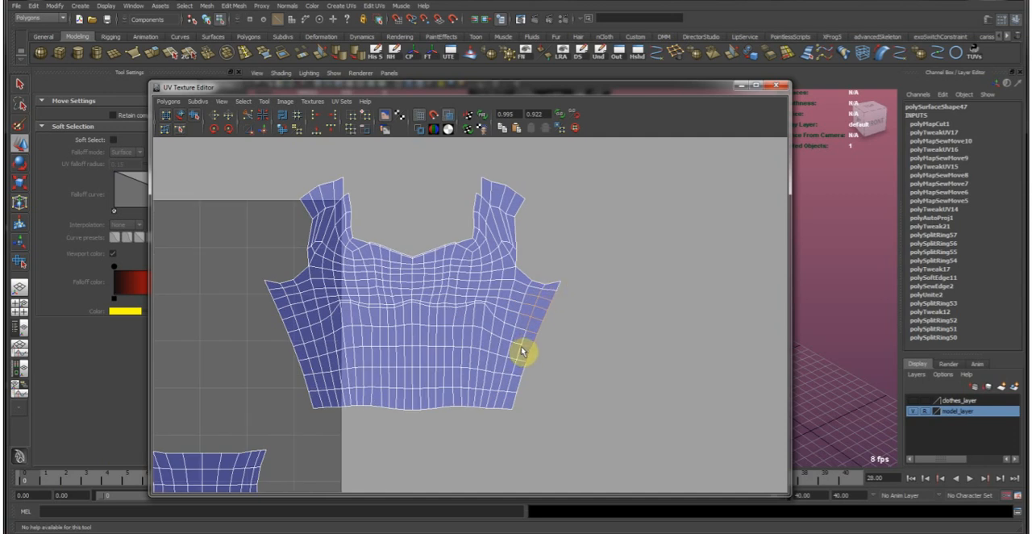
{"action": "scroll", "coordinate": [570, 299], "scroll_direction": "up", "scroll_amount": 3}
{"action": "middle_click_drag", "start_coordinate": [564, 386], "coordinate": [564, 272], "text": "alt"}
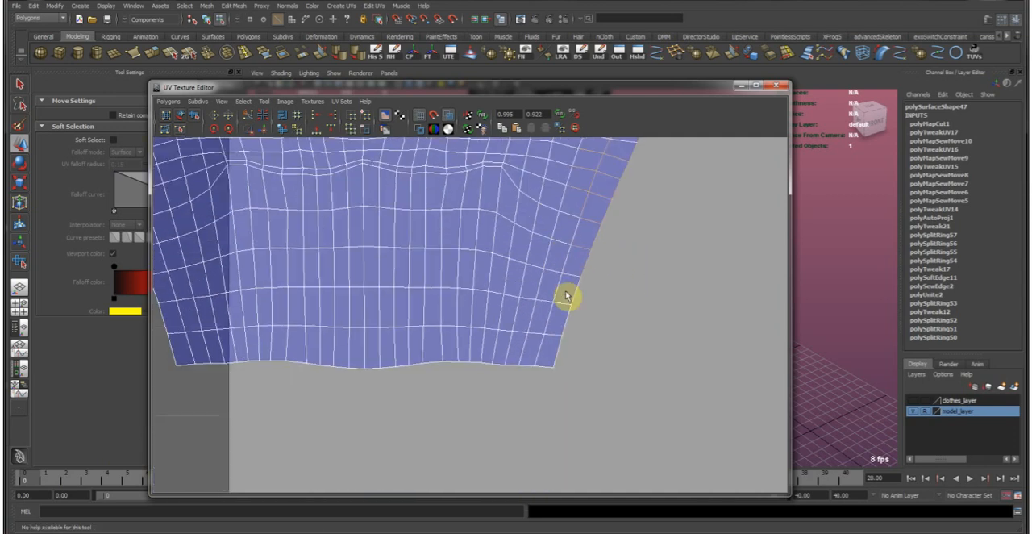
{"action": "left_click_drag", "start_coordinate": [595, 339], "coordinate": [598, 344]}
{"action": "left_click", "coordinate": [267, 129]}
{"action": "scroll", "coordinate": [456, 236], "scroll_direction": "down", "scroll_amount": 3}
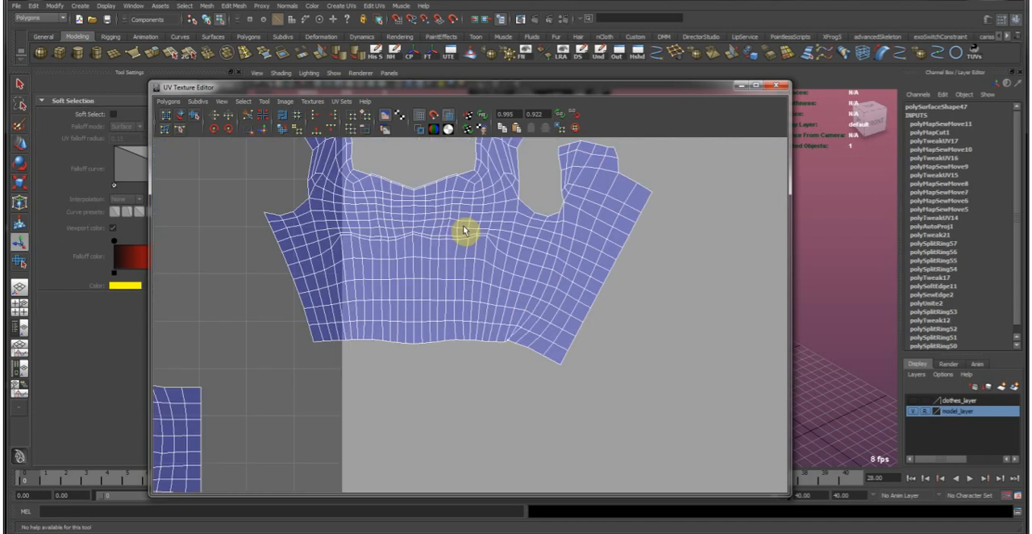
Select the edges along the front shell's left side seam and move and sew the other back half onto it.
{"action": "scroll", "coordinate": [386, 338], "scroll_direction": "up", "scroll_amount": 2}
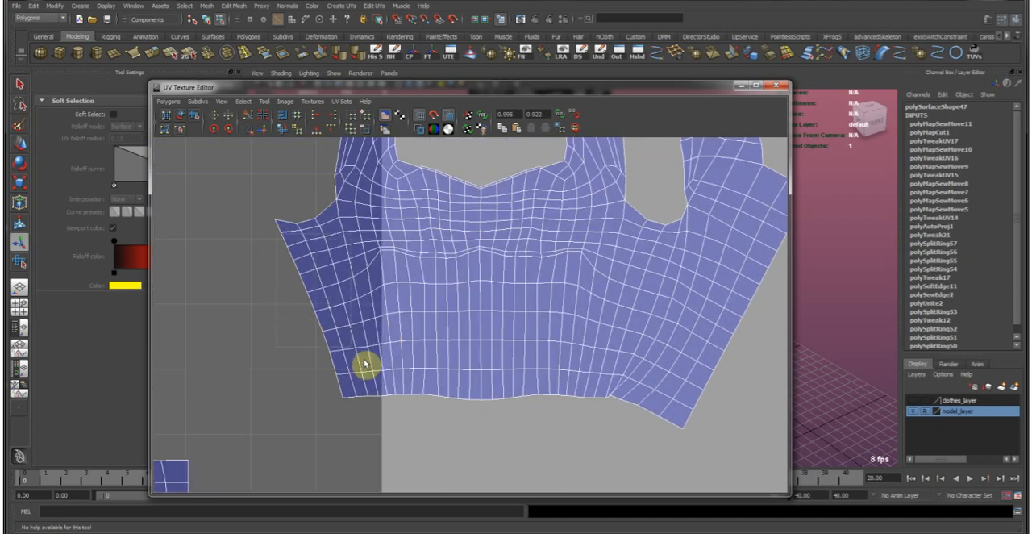
{"action": "scroll", "coordinate": [396, 314], "scroll_direction": "up", "scroll_amount": 3}
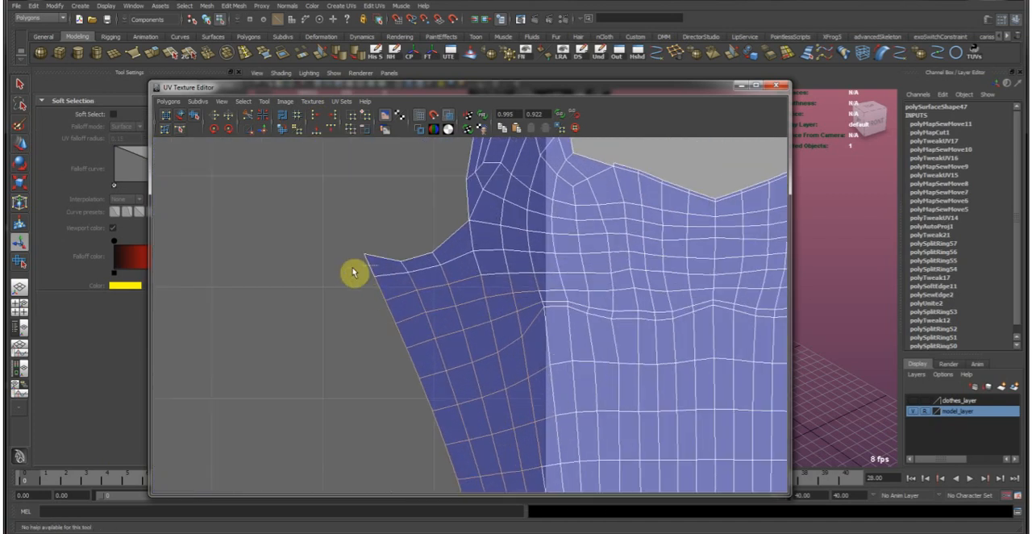
{"action": "scroll", "coordinate": [371, 270], "scroll_direction": "down", "scroll_amount": 3}
{"action": "scroll", "coordinate": [452, 280], "scroll_direction": "down", "scroll_amount": 2}
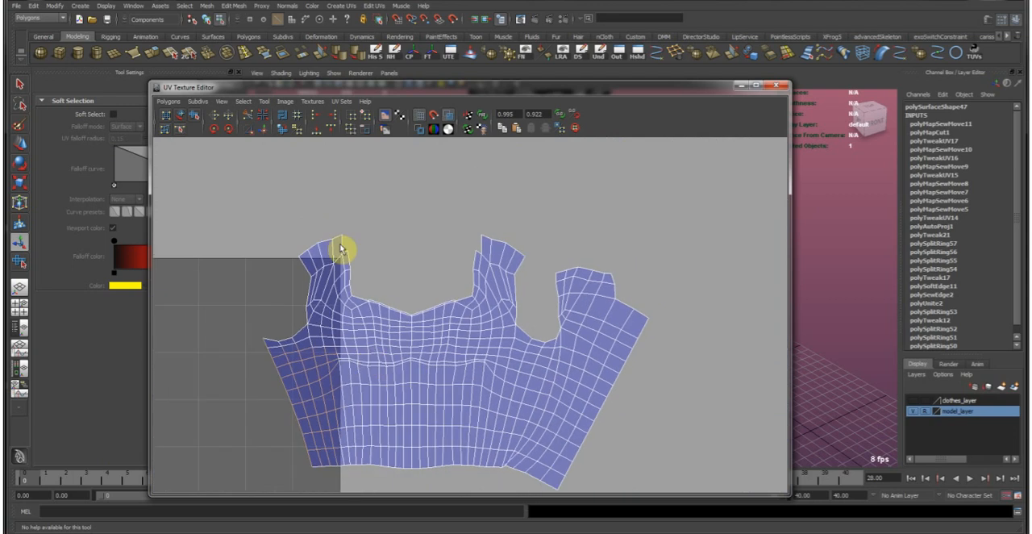
{"action": "left_click", "coordinate": [264, 129]}
{"action": "scroll", "coordinate": [360, 286], "scroll_direction": "down", "scroll_amount": 3}
{"action": "scroll", "coordinate": [383, 319], "scroll_direction": "up", "scroll_amount": 2}
Move and sew the split edges at the upper ends of the front shell's left and right shoulder straps.
{"action": "middle_click_drag", "start_coordinate": [374, 401], "coordinate": [316, 406], "text": "alt"}
{"action": "scroll", "coordinate": [415, 269], "scroll_direction": "up", "scroll_amount": 4}
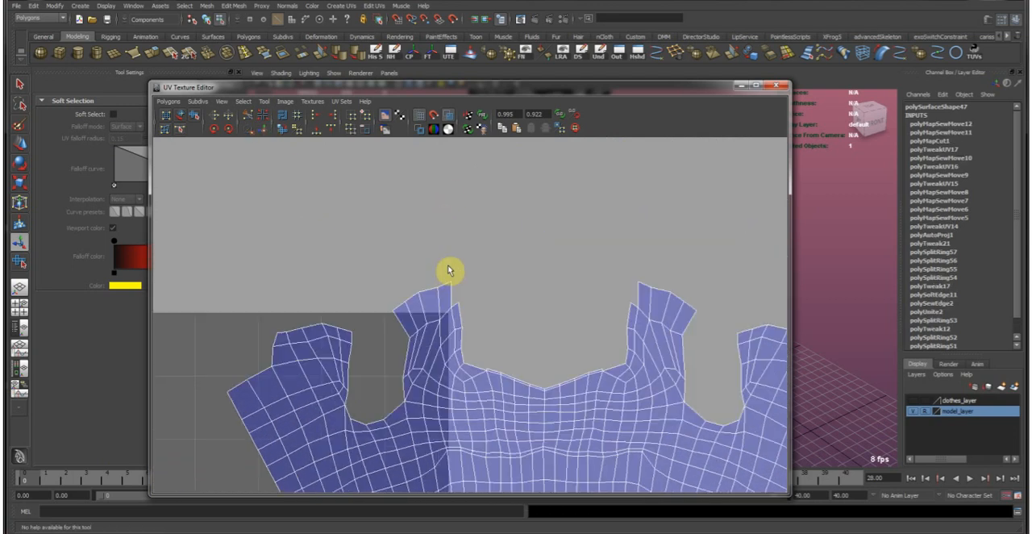
{"action": "scroll", "coordinate": [449, 270], "scroll_direction": "up", "scroll_amount": 3}
{"action": "left_click_drag", "start_coordinate": [447, 301], "coordinate": [448, 299]}
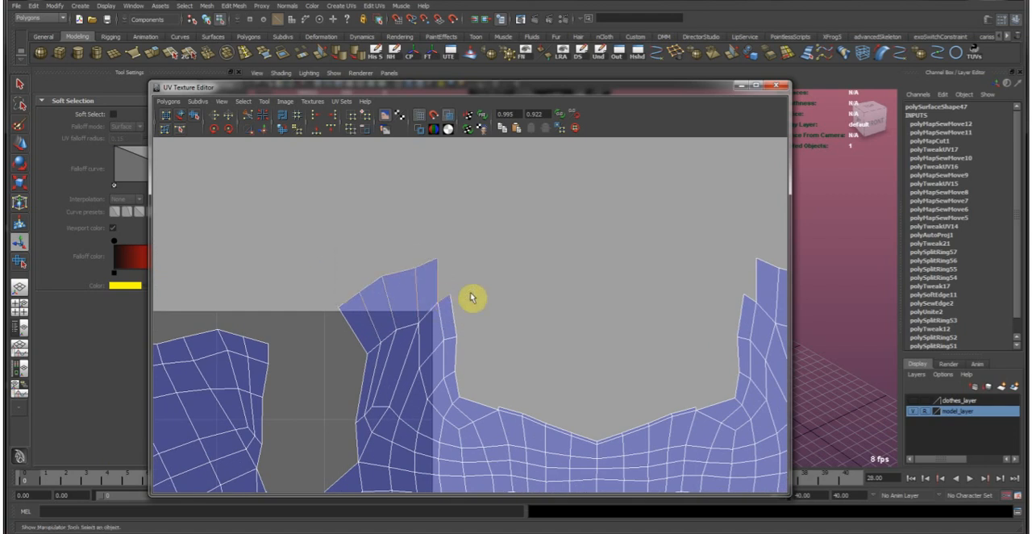
{"action": "left_click", "coordinate": [267, 125]}
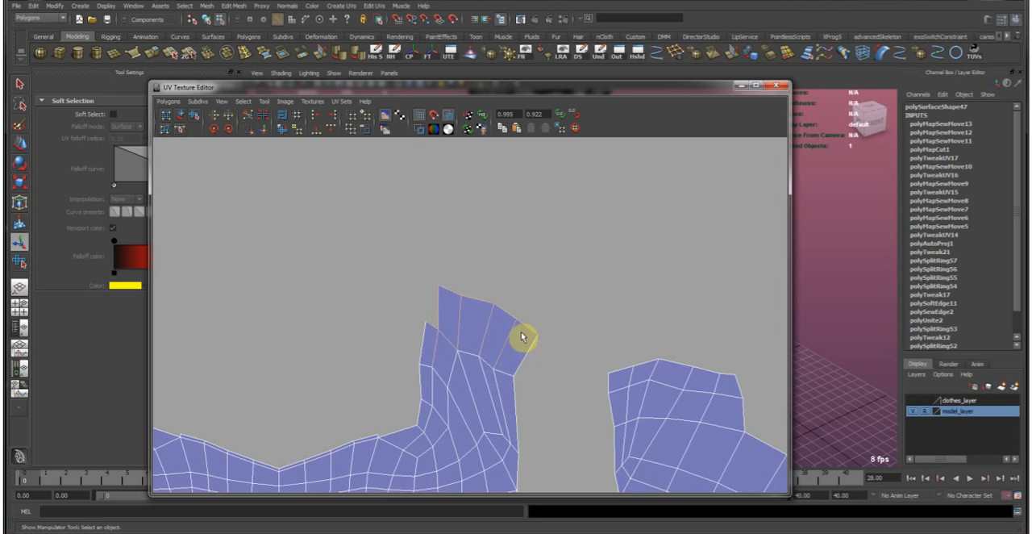
{"action": "scroll", "coordinate": [523, 338], "scroll_direction": "down", "scroll_amount": 3}
{"action": "scroll", "coordinate": [355, 354], "scroll_direction": "down", "scroll_amount": 3}
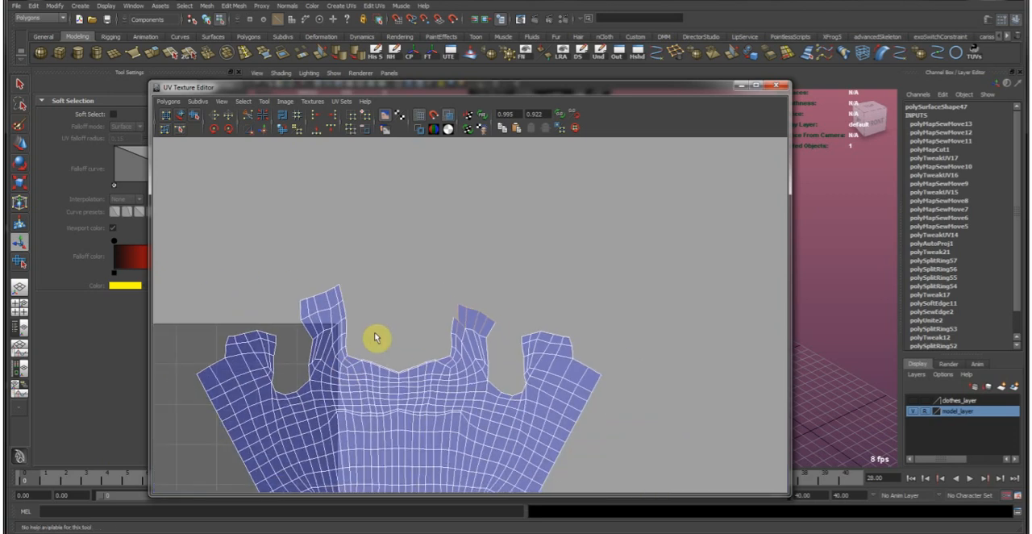
{"action": "left_click", "coordinate": [267, 127]}
Unfold all UVs of the joined top shell with the Smooth UV Tool and move the shell above the 0–1 UV square.
{"action": "middle_click_drag", "start_coordinate": [418, 364], "coordinate": [468, 331], "text": "alt"}
{"action": "left_click_drag", "start_coordinate": [442, 309], "coordinate": [540, 335]}
{"action": "left_click", "coordinate": [194, 116]}
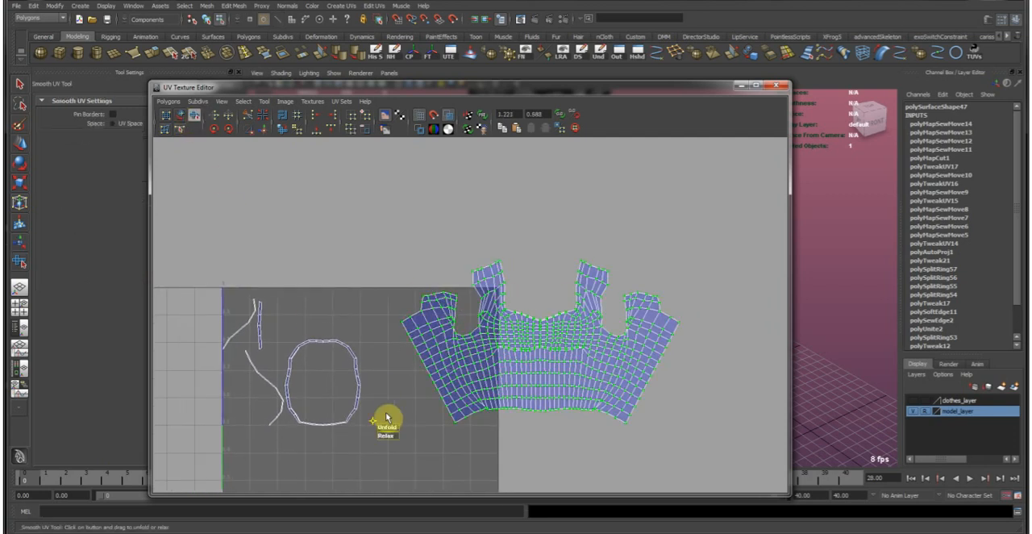
{"action": "left_click_drag", "start_coordinate": [385, 425], "coordinate": [358, 461]}
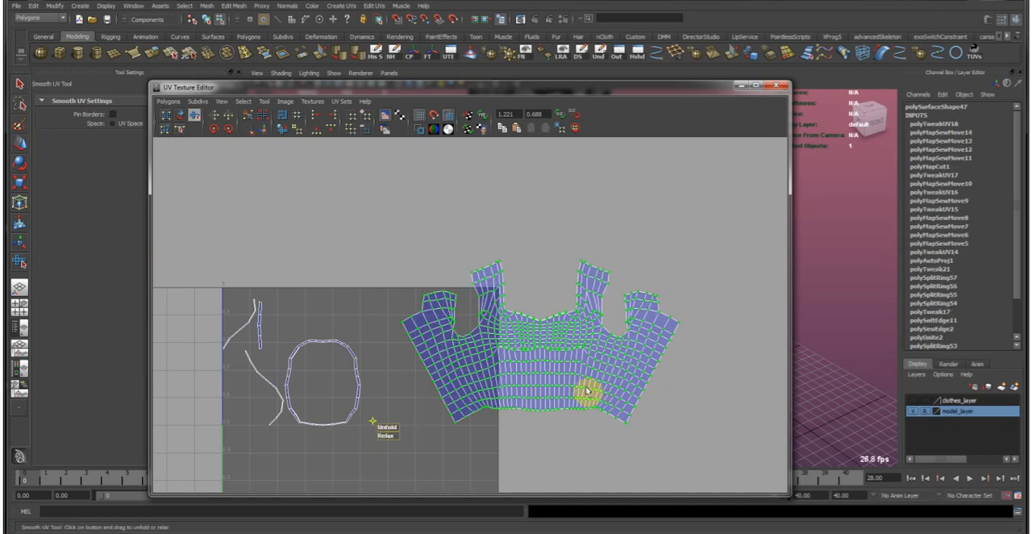
{"action": "key", "text": "w"}
{"action": "middle_click_drag", "start_coordinate": [571, 382], "coordinate": [379, 245]}
{"action": "middle_click_drag", "start_coordinate": [397, 264], "coordinate": [470, 309], "text": "alt"}
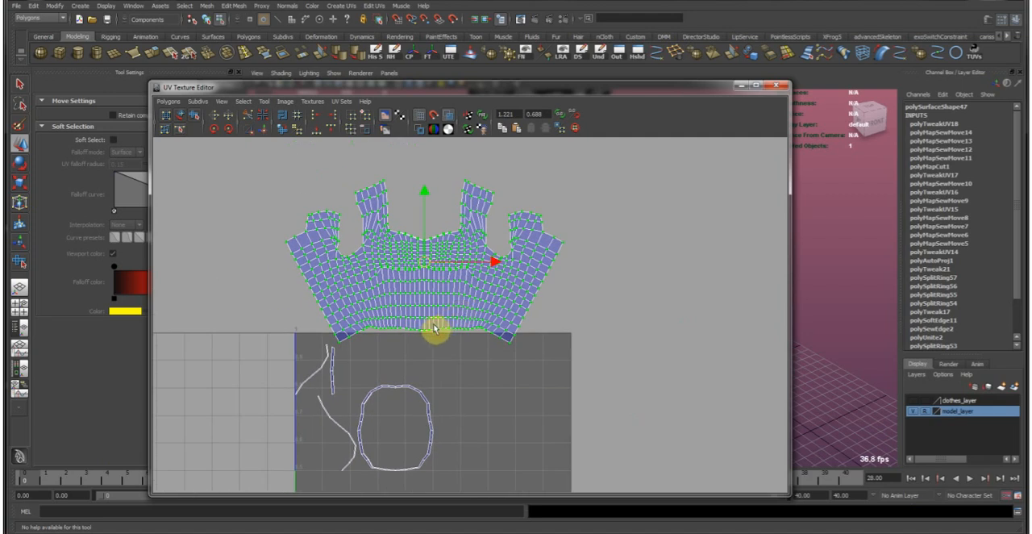
Examine the thin trim strips in the UV square and compare them with the borders of the joined top shell.
{"action": "middle_click_drag", "start_coordinate": [359, 397], "coordinate": [382, 387], "text": "alt"}
{"action": "right_click_drag", "start_coordinate": [383, 387], "coordinate": [425, 412], "text": "alt"}
{"action": "middle_click_drag", "start_coordinate": [424, 412], "coordinate": [439, 278], "text": "alt"}
{"action": "right_click_drag", "start_coordinate": [439, 278], "coordinate": [442, 353], "text": "alt"}
{"action": "middle_click_drag", "start_coordinate": [442, 352], "coordinate": [465, 231], "text": "alt"}
{"action": "right_click_drag", "start_coordinate": [465, 230], "coordinate": [467, 239], "text": "alt"}
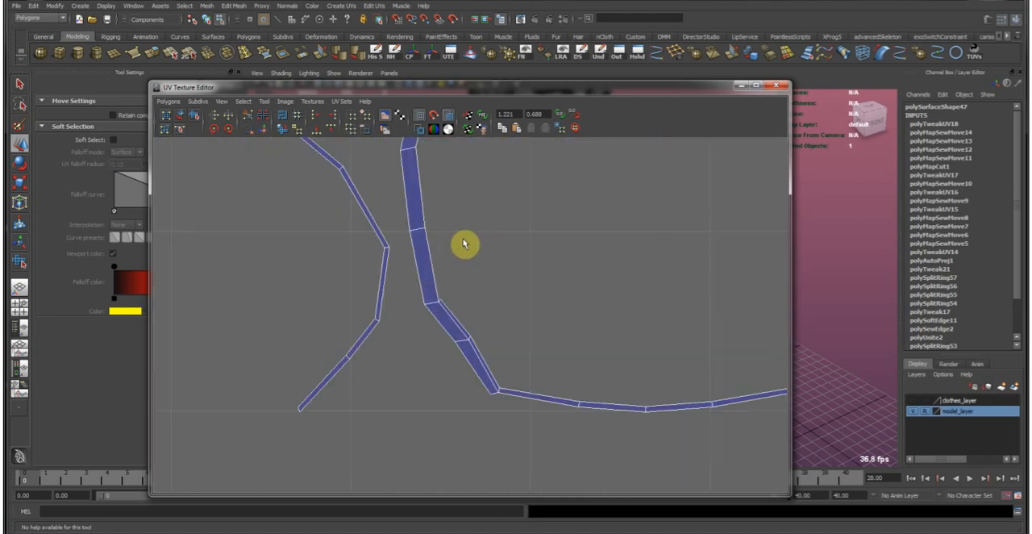
{"action": "scroll", "coordinate": [463, 244], "scroll_direction": "down", "scroll_amount": 5}
{"action": "middle_click_drag", "start_coordinate": [463, 244], "coordinate": [433, 453], "text": "alt"}
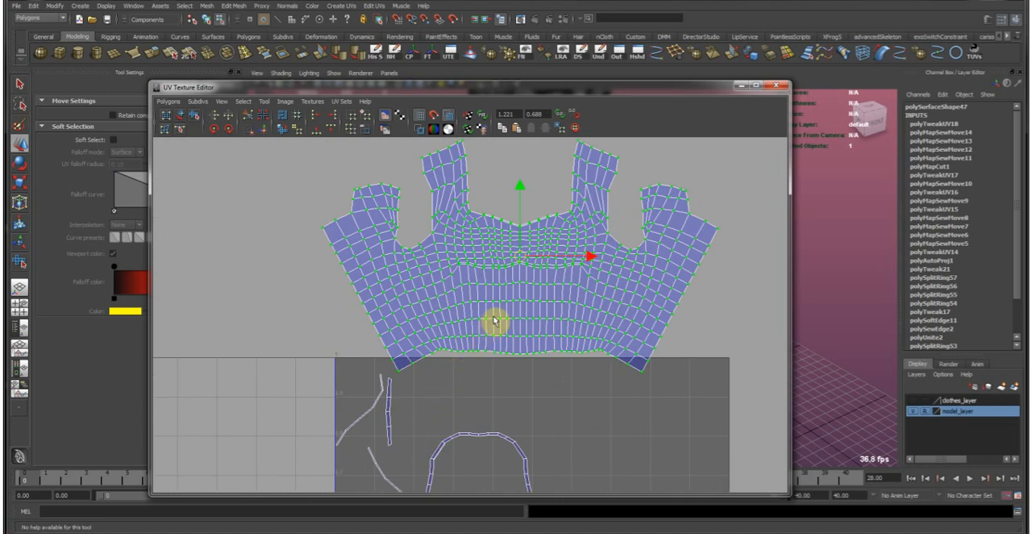
{"action": "middle_click_drag", "start_coordinate": [493, 321], "coordinate": [481, 308], "text": "alt"}
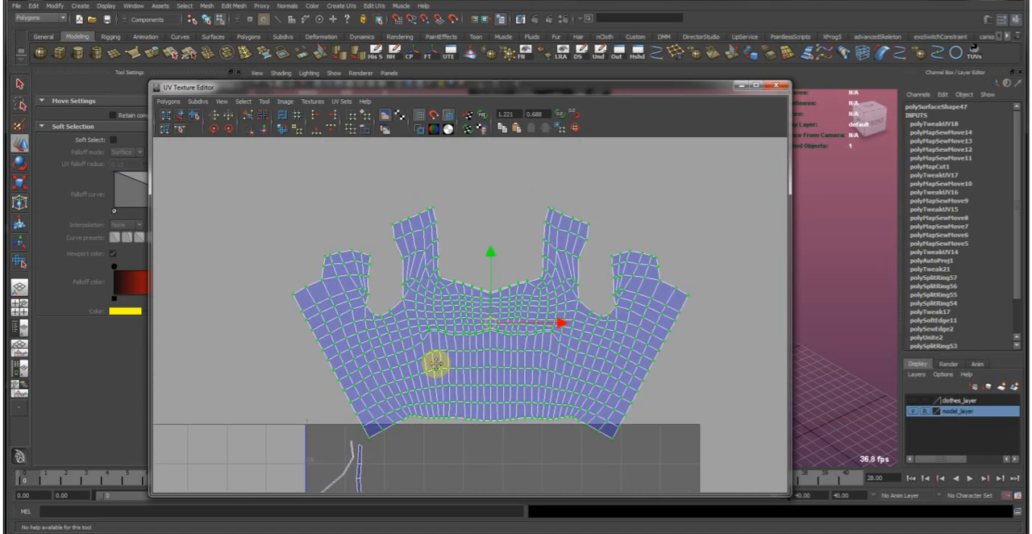
{"action": "middle_click_drag", "start_coordinate": [435, 375], "coordinate": [461, 242], "text": "alt"}
{"action": "middle_click_drag", "start_coordinate": [405, 368], "coordinate": [423, 347], "text": "alt"}
{"action": "scroll", "coordinate": [408, 337], "scroll_direction": "down", "scroll_amount": 1}
Select the edges of all thin trim strips and cut their UVs along them.
{"action": "right_click", "coordinate": [385, 323]}
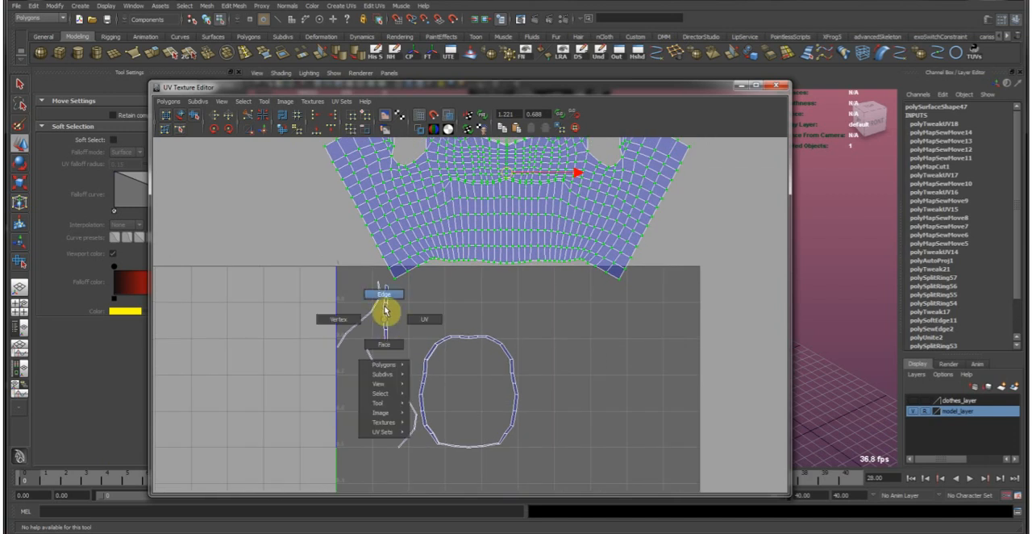
{"action": "left_click", "coordinate": [385, 310]}
{"action": "left_click", "coordinate": [601, 485]}
{"action": "left_click", "coordinate": [266, 132]}
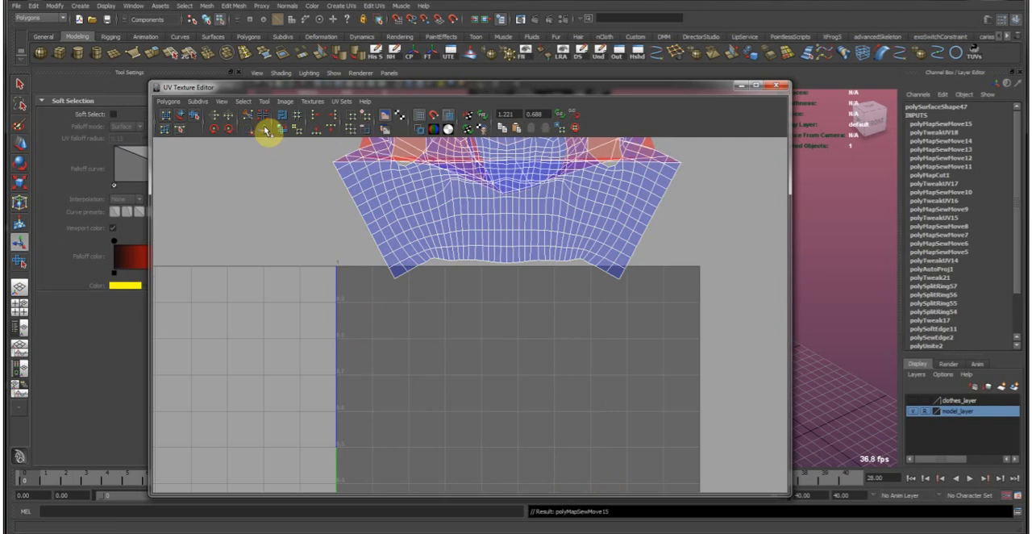
{"action": "key", "text": "ctrl+z"}
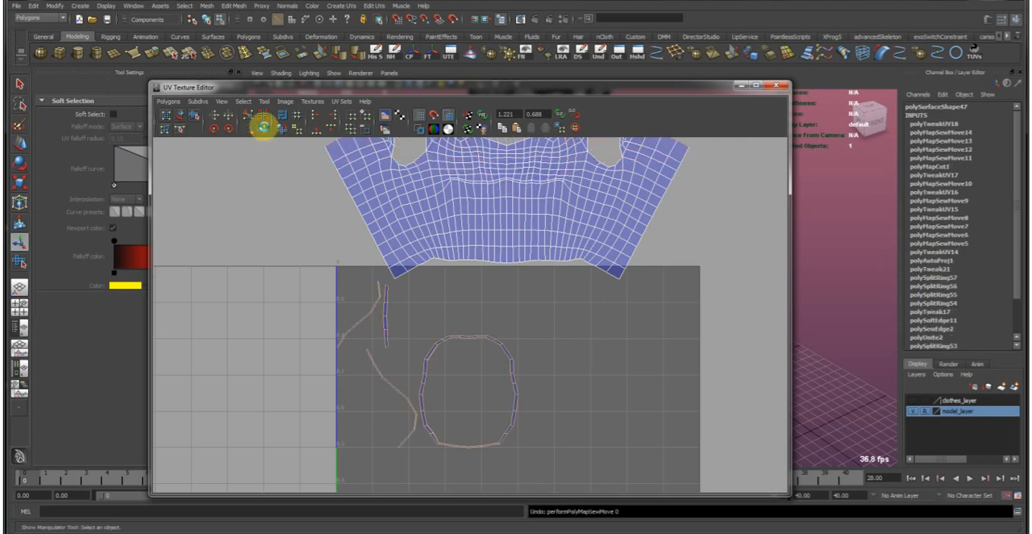
{"action": "triple_click", "coordinate": [250, 119]}
Move and sew the trim strips onto the neckline edges of the left back half and of the front.
{"action": "middle_click_drag", "start_coordinate": [432, 214], "coordinate": [340, 369], "text": "alt"}
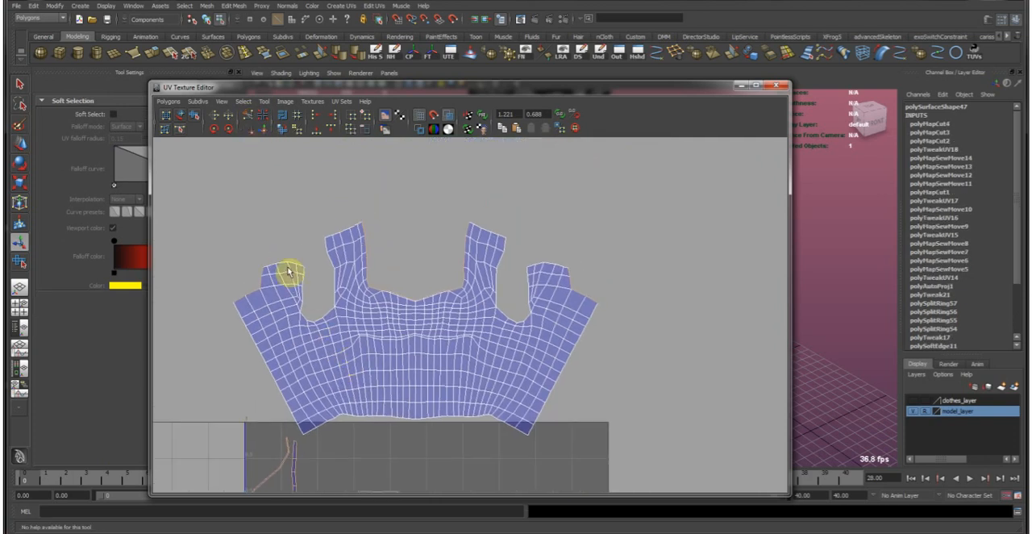
{"action": "scroll", "coordinate": [287, 271], "scroll_direction": "up", "scroll_amount": 4}
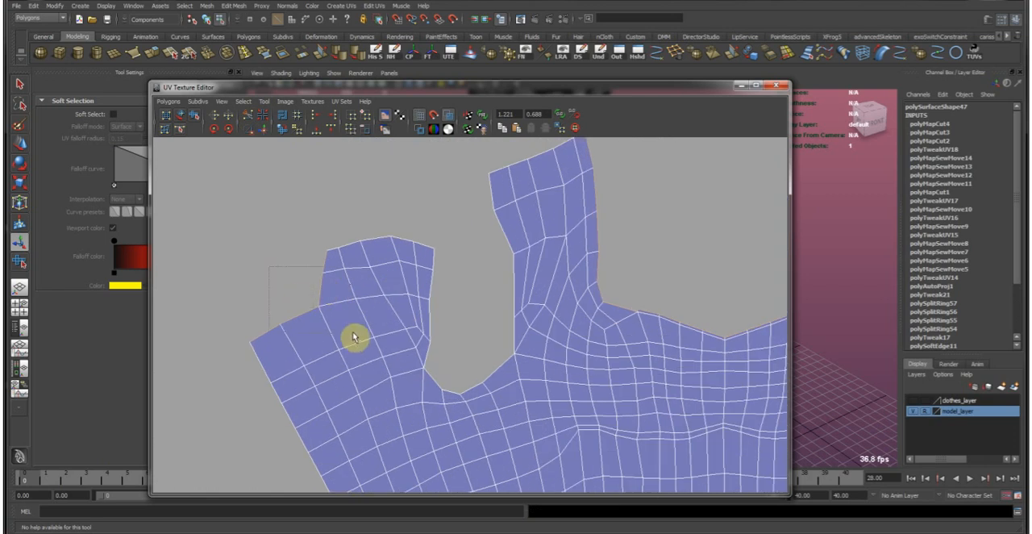
{"action": "left_click", "coordinate": [270, 133]}
{"action": "middle_click_drag", "start_coordinate": [543, 288], "coordinate": [305, 271], "text": "alt"}
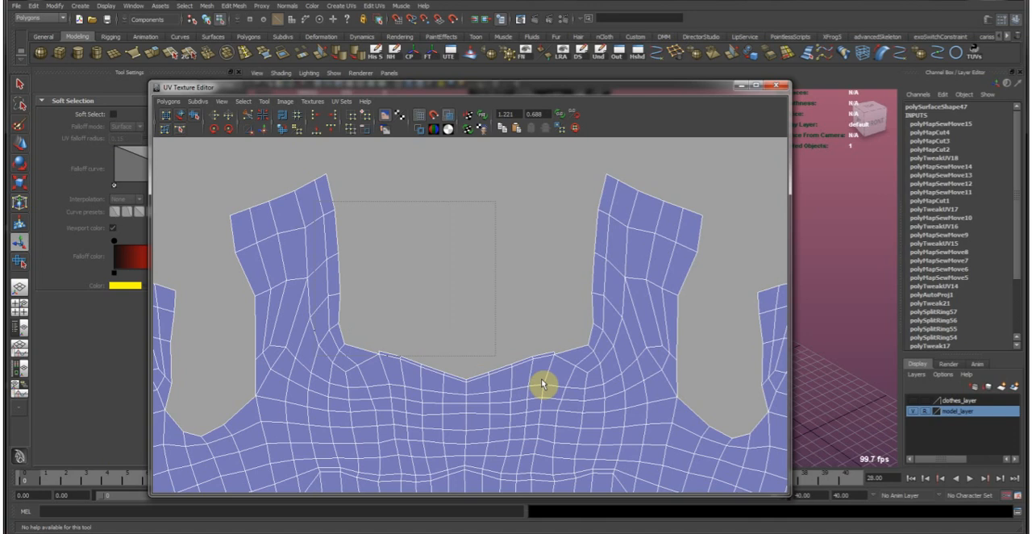
{"action": "scroll", "coordinate": [347, 198], "scroll_direction": "down", "scroll_amount": 2}
{"action": "left_click", "coordinate": [263, 129]}
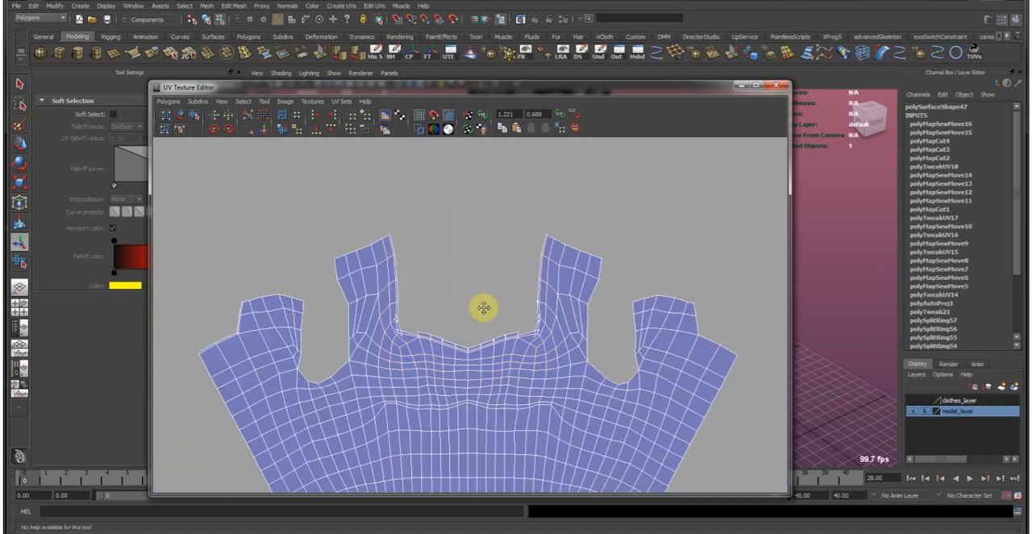
Select the neckline edges of the right back half and move and sew the matching trim onto them.
{"action": "middle_click_drag", "start_coordinate": [573, 311], "coordinate": [458, 297], "text": "alt"}
{"action": "right_click_drag", "start_coordinate": [458, 297], "coordinate": [512, 299], "text": "alt"}
{"action": "mouse_move", "coordinate": [594, 333]}
{"action": "middle_mouse_down", "text": "alt"}
{"action": "mouse_move", "coordinate": [823, 309]}
{"action": "mouse_move", "coordinate": [594, 337]}
{"action": "middle_mouse_up", "text": "alt"}
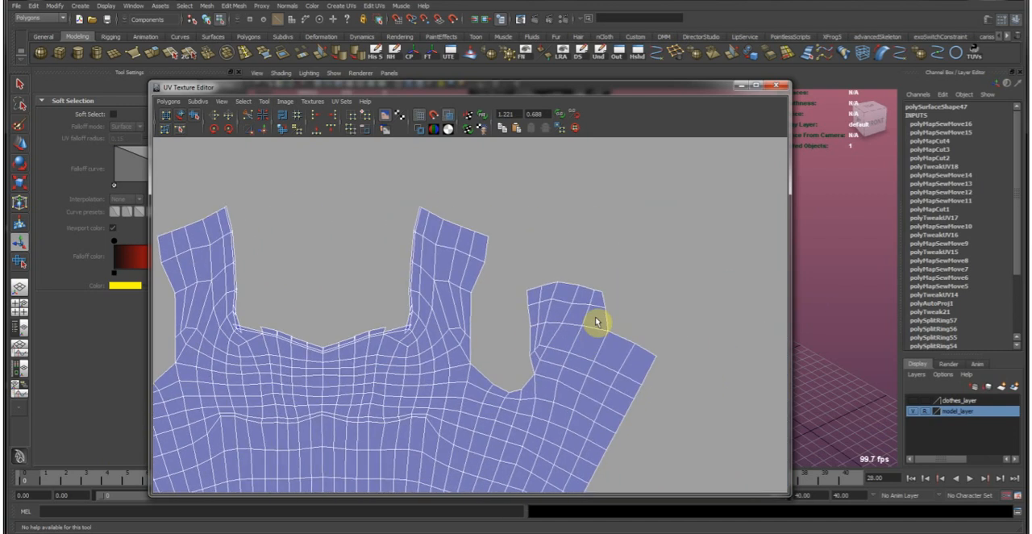
{"action": "left_click_drag", "start_coordinate": [643, 353], "coordinate": [593, 325]}
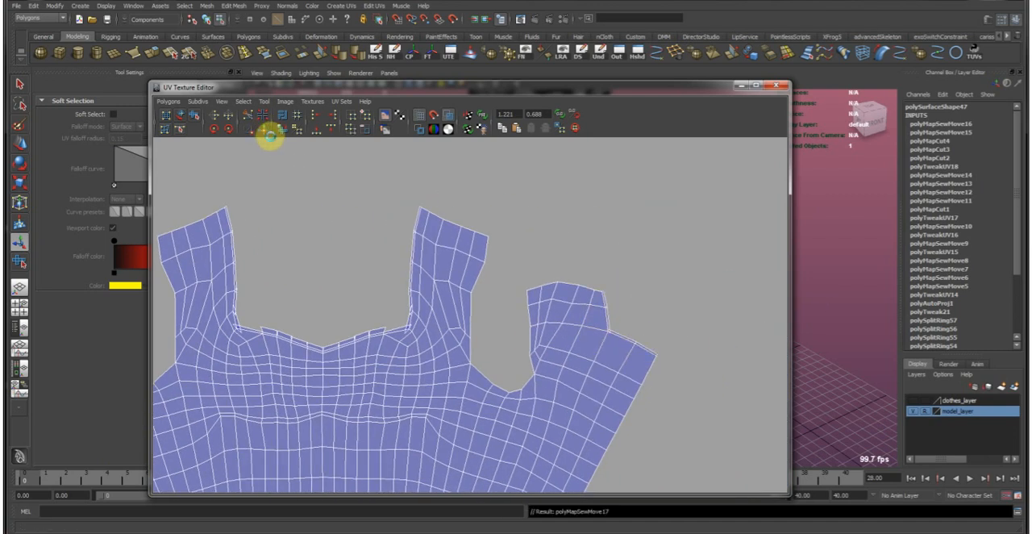
{"action": "left_click", "coordinate": [263, 129]}
Select the inner edges of the front's left shoulder strap and move and sew the trim strip along them.
{"action": "scroll", "coordinate": [365, 385], "scroll_direction": "down", "scroll_amount": 2}
{"action": "middle_click_drag", "start_coordinate": [365, 385], "coordinate": [393, 330], "text": "alt"}
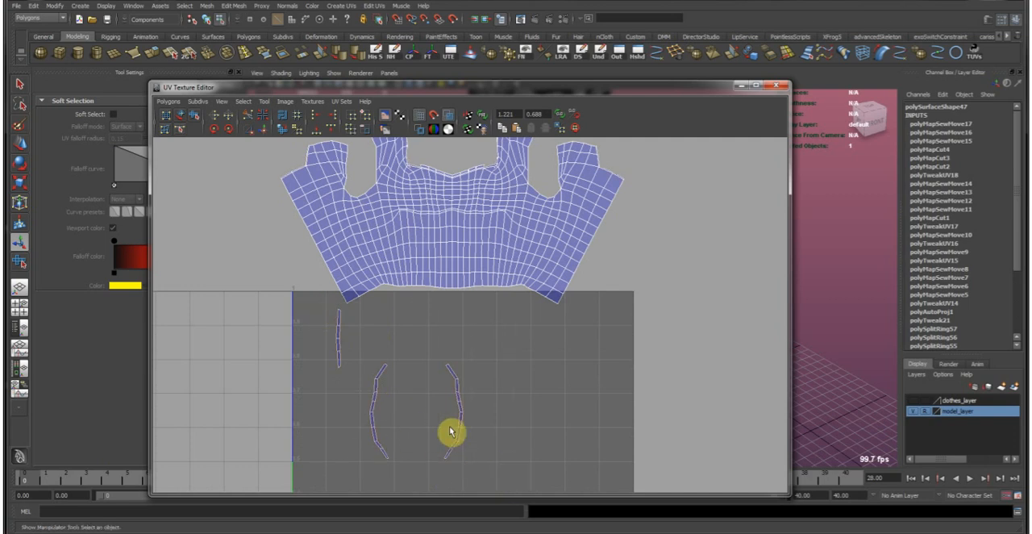
{"action": "middle_click_drag", "start_coordinate": [421, 243], "coordinate": [367, 395], "text": "alt"}
{"action": "right_click_drag", "start_coordinate": [367, 395], "coordinate": [424, 308], "text": "alt"}
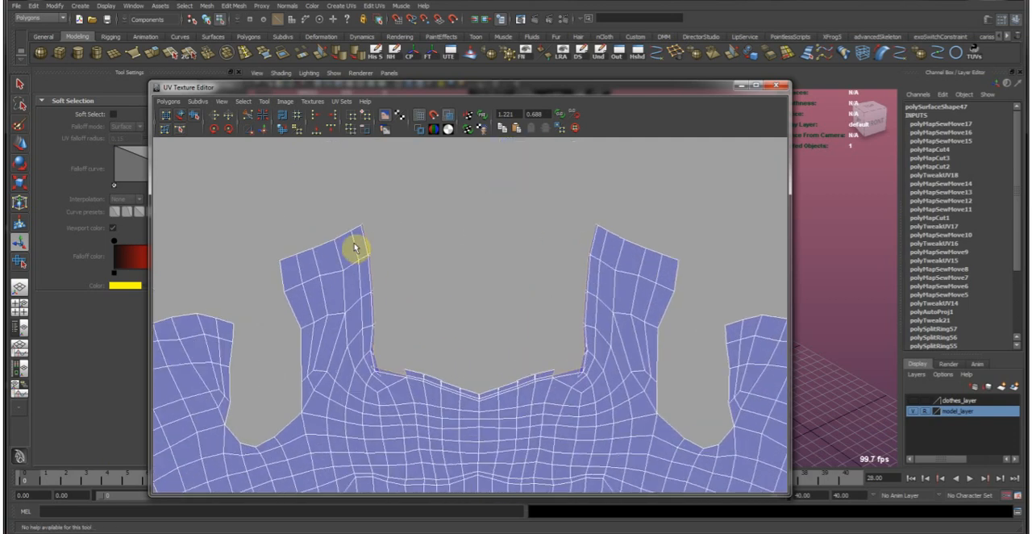
{"action": "left_click_drag", "start_coordinate": [405, 397], "coordinate": [395, 385]}
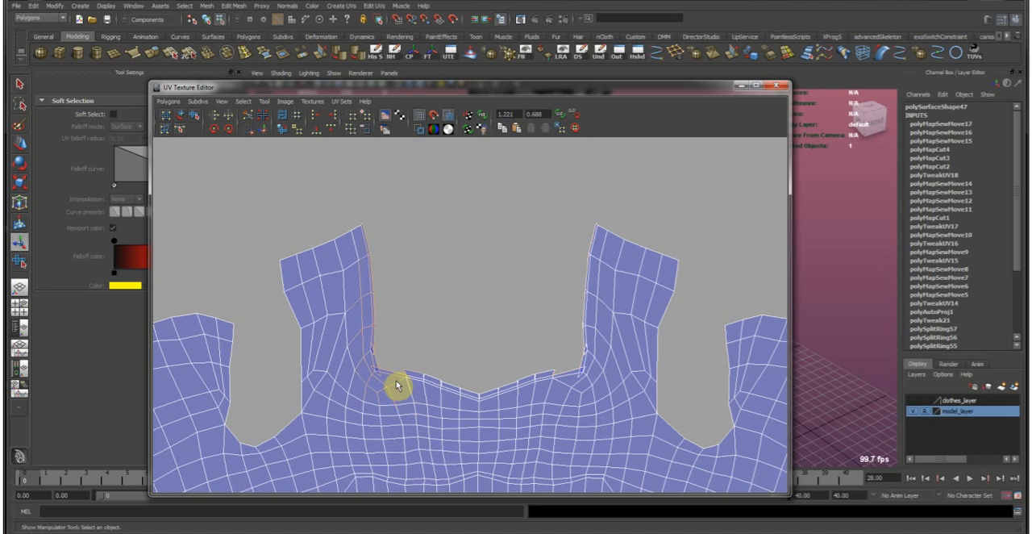
{"action": "left_click", "coordinate": [274, 130]}
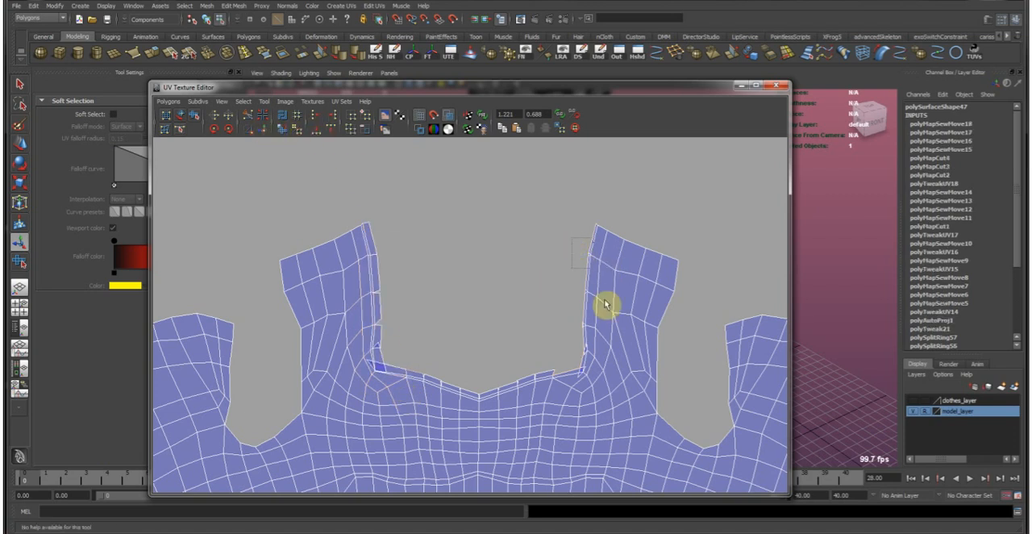
Move and sew the trim along the inner edge of the front's right shoulder strap and across the whole front neckline.
{"action": "left_click_drag", "start_coordinate": [617, 424], "coordinate": [616, 425]}
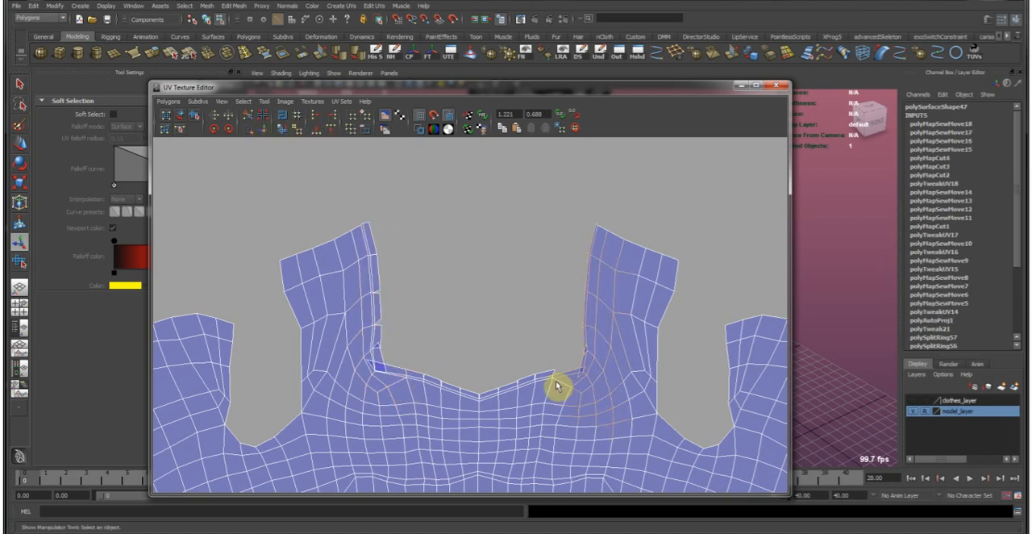
{"action": "left_click", "coordinate": [269, 132]}
{"action": "left_click_drag", "start_coordinate": [351, 241], "coordinate": [616, 443]}
{"action": "left_click", "coordinate": [265, 131]}
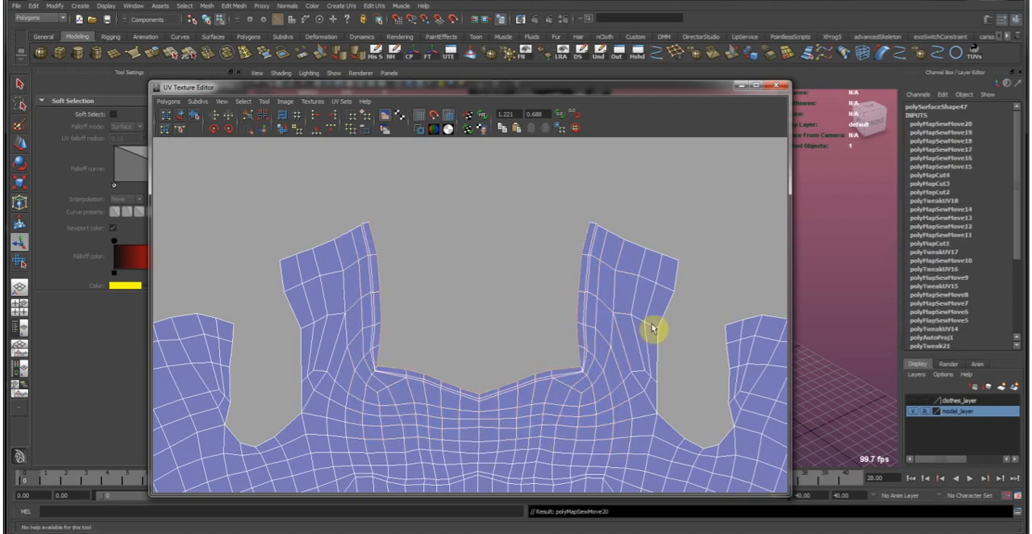
Move and sew the remaining trim segments along the right back half's neckline and join them at the corner.
{"action": "scroll", "coordinate": [346, 299], "scroll_direction": "up", "scroll_amount": 3}
{"action": "left_click_drag", "start_coordinate": [549, 374], "coordinate": [550, 376]}
{"action": "key", "text": "g"}
{"action": "left_click_drag", "start_coordinate": [506, 309], "coordinate": [530, 345]}
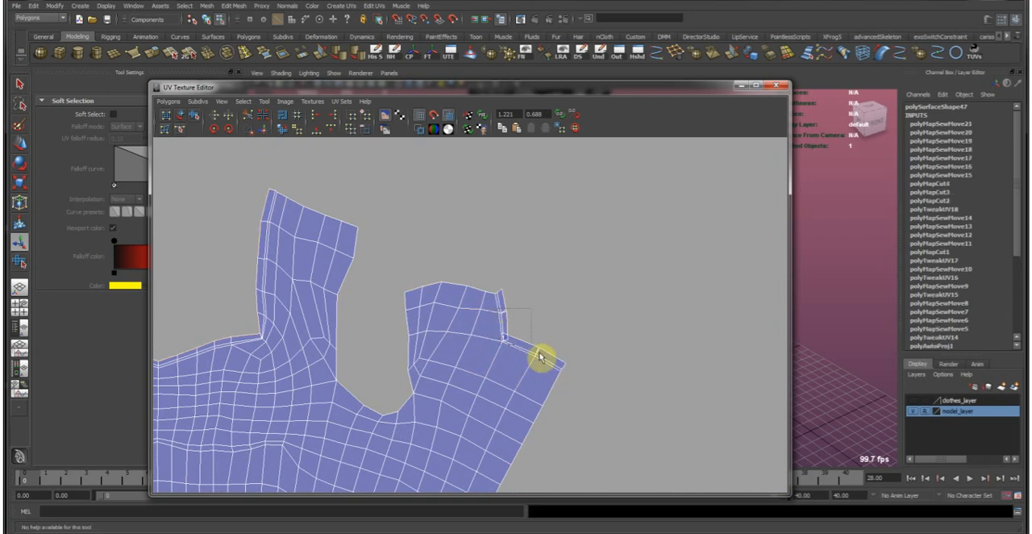
{"action": "key", "text": "g"}
Move and sew the thin trim strips onto the left back half's neckline and shoulder edges.
{"action": "middle_click_drag", "start_coordinate": [392, 382], "coordinate": [467, 370], "text": "alt"}
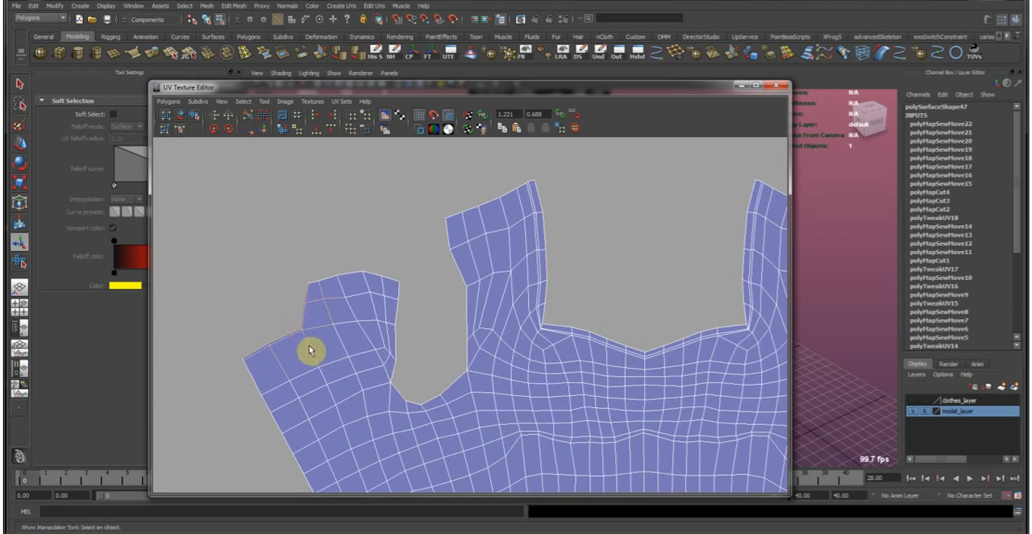
{"action": "key", "text": "g"}
{"action": "left_click", "coordinate": [268, 320]}
{"action": "left_click_drag", "start_coordinate": [327, 361], "coordinate": [328, 353]}
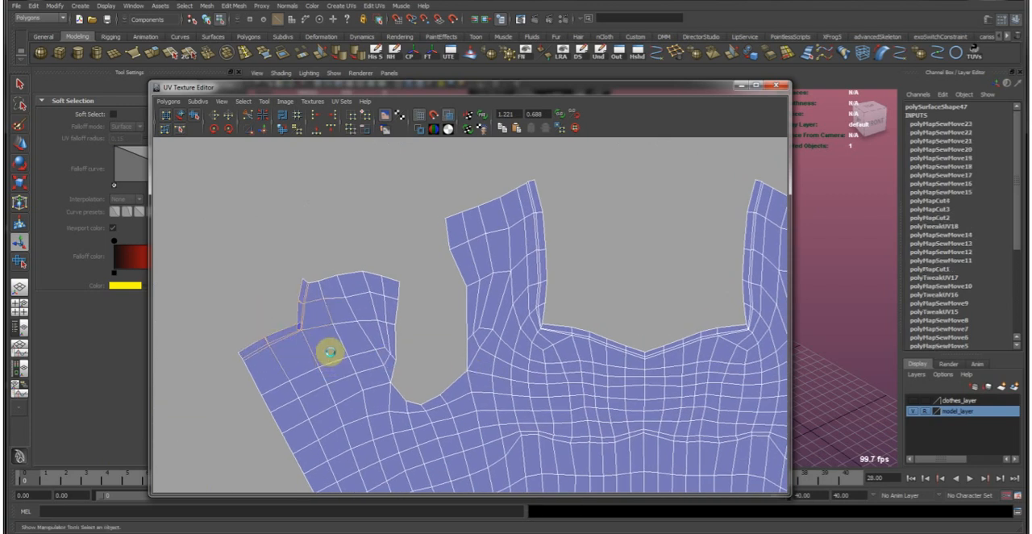
{"action": "key", "text": "g"}
Select all UVs of the sewn top shell and unfold them with the Smooth UV tool.
{"action": "scroll", "coordinate": [404, 369], "scroll_direction": "down", "scroll_amount": 5}
{"action": "middle_click_drag", "start_coordinate": [492, 399], "coordinate": [401, 324], "text": "alt"}
{"action": "right_click_drag", "start_coordinate": [392, 306], "coordinate": [435, 268], "text": "ctrl"}
{"action": "left_click", "coordinate": [195, 116]}
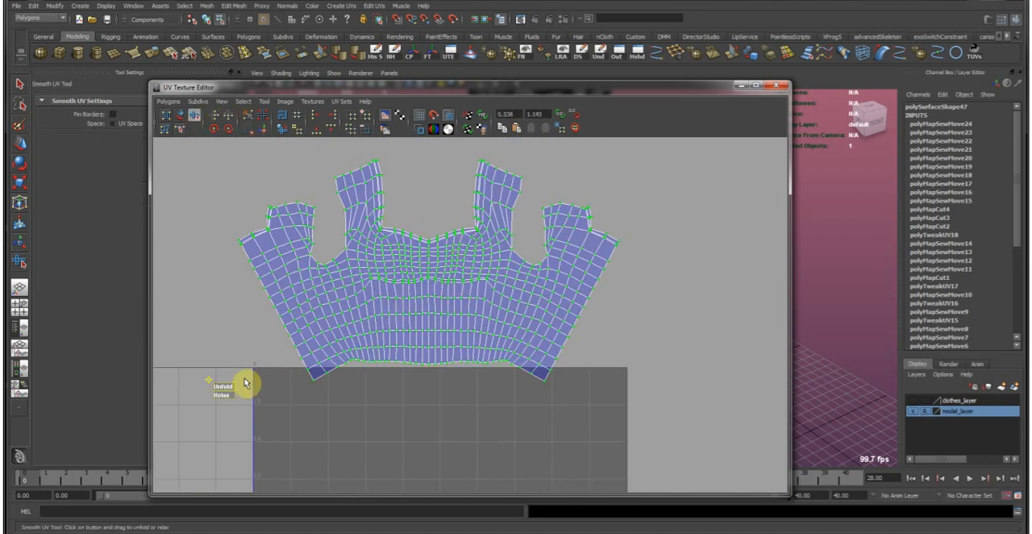
{"action": "left_click_drag", "start_coordinate": [214, 390], "coordinate": [461, 371]}
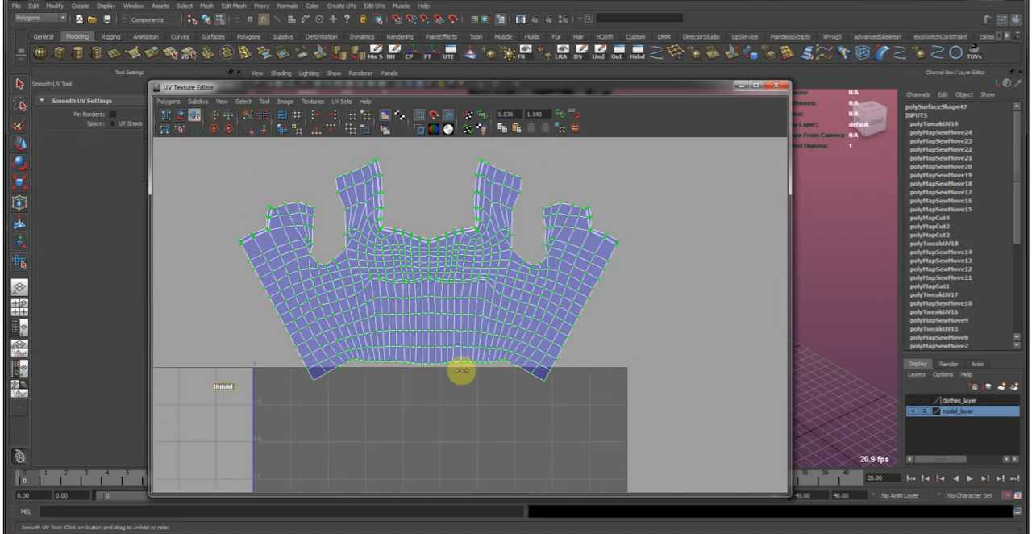
Examine the unfolded top shell up close around the shoulder straps, neckline and armholes.
{"action": "scroll", "coordinate": [392, 251], "scroll_direction": "up", "scroll_amount": 4}
{"action": "middle_click_drag", "start_coordinate": [383, 271], "coordinate": [342, 468], "text": "alt"}
{"action": "scroll", "coordinate": [401, 394], "scroll_direction": "up", "scroll_amount": 5}
{"action": "scroll", "coordinate": [484, 395], "scroll_direction": "down", "scroll_amount": 4}
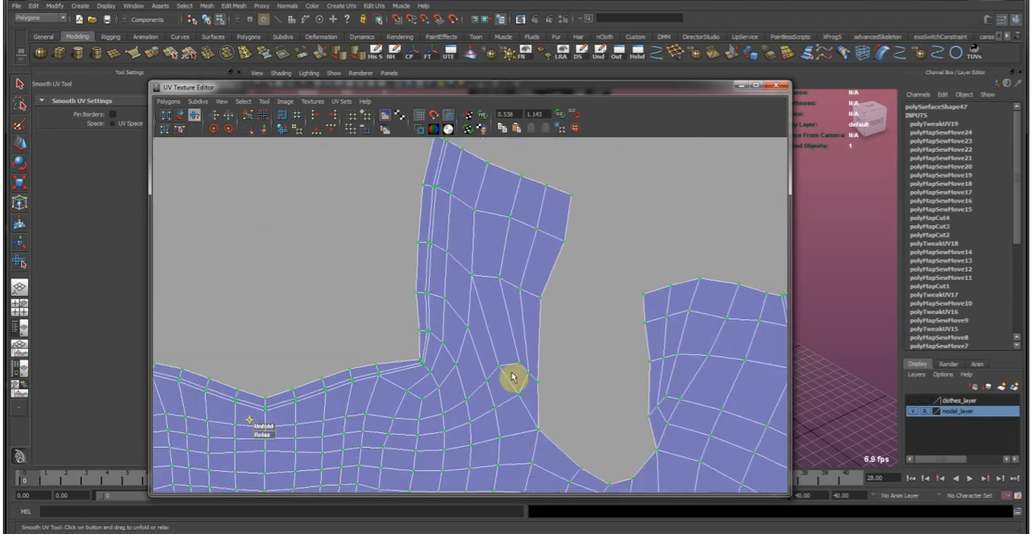
{"action": "middle_click_drag", "start_coordinate": [615, 372], "coordinate": [412, 302], "text": "alt"}
{"action": "scroll", "coordinate": [412, 302], "scroll_direction": "up", "scroll_amount": 5}
{"action": "scroll", "coordinate": [410, 313], "scroll_direction": "down", "scroll_amount": 6}
{"action": "middle_click_drag", "start_coordinate": [352, 346], "coordinate": [753, 285], "text": "alt"}
{"action": "middle_click_drag", "start_coordinate": [282, 381], "coordinate": [234, 289], "text": "alt"}
{"action": "scroll", "coordinate": [504, 369], "scroll_direction": "down", "scroll_amount": 7}
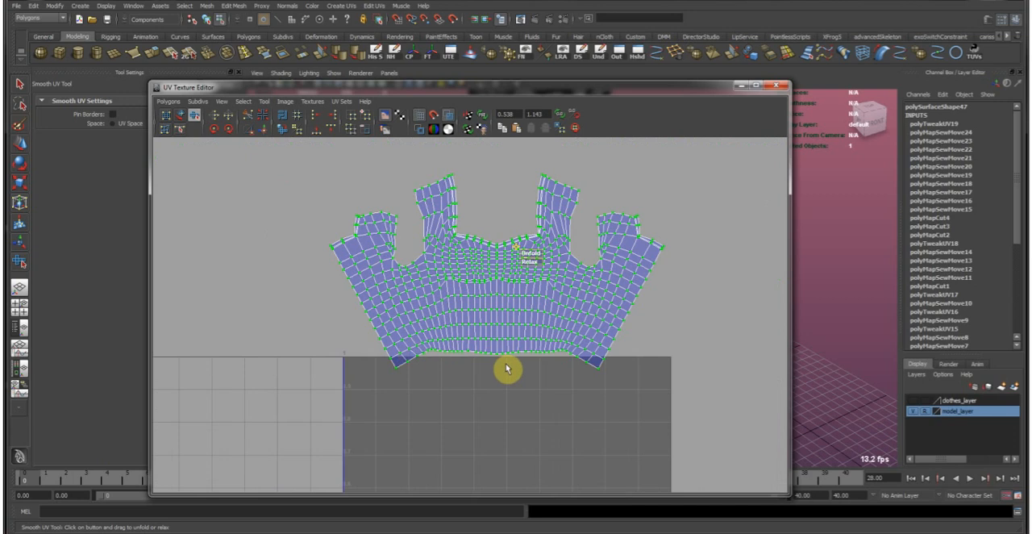
Move the top's unfolded shell down into the 0 to 1 UV square.
{"action": "middle_click_drag", "start_coordinate": [488, 331], "coordinate": [458, 300], "text": "alt"}
{"action": "key", "text": "w"}
{"action": "left_click_drag", "start_coordinate": [458, 196], "coordinate": [456, 299]}
{"action": "middle_click_drag", "start_coordinate": [422, 369], "coordinate": [410, 303], "text": "alt"}
{"action": "scroll", "coordinate": [411, 303], "scroll_direction": "up", "scroll_amount": 3}
{"action": "middle_click_drag", "start_coordinate": [348, 369], "coordinate": [339, 338], "text": "alt"}
{"action": "key", "text": "w"}
{"action": "middle_click_drag", "start_coordinate": [363, 325], "coordinate": [372, 411]}
{"action": "middle_click_drag", "start_coordinate": [372, 376], "coordinate": [401, 381]}
{"action": "scroll", "coordinate": [363, 306], "scroll_direction": "up", "scroll_amount": 4}
Scale the top's shell down slightly so it has some margin inside the UV square.
{"action": "key", "text": "r"}
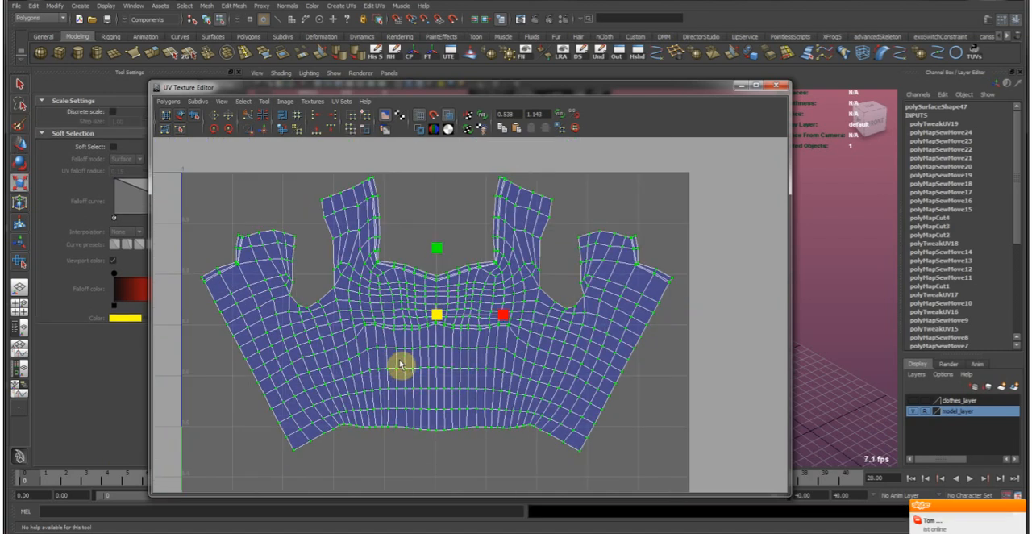
{"action": "key", "text": "w"}
{"action": "key", "text": "r"}
{"action": "mouse_move", "coordinate": [400, 335]}
{"action": "middle_mouse_down"}
{"action": "mouse_move", "coordinate": [400, 346]}
{"action": "mouse_move", "coordinate": [414, 339]}
{"action": "middle_mouse_up"}
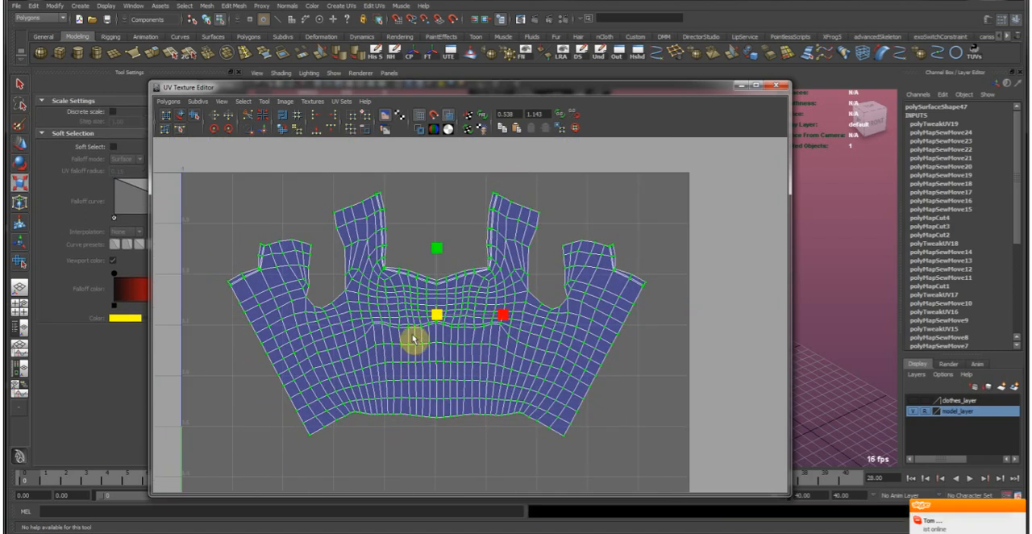
{"action": "mouse_move", "coordinate": [483, 276]}
{"action": "middle_mouse_down"}
{"action": "mouse_move", "coordinate": [482, 259]}
{"action": "mouse_move", "coordinate": [476, 276]}
{"action": "middle_mouse_up"}
{"action": "key", "text": "w"}
Move the UV Texture Editor aside and select the top and the trousers together in the viewport.
{"action": "scroll", "coordinate": [477, 276], "scroll_direction": "down", "scroll_amount": 2}
{"action": "scroll", "coordinate": [519, 276], "scroll_direction": "down", "scroll_amount": 2}
{"action": "left_click_drag", "start_coordinate": [656, 95], "coordinate": [278, 90]}
{"action": "right_click_drag", "start_coordinate": [546, 319], "coordinate": [590, 281]}
{"action": "left_click", "coordinate": [566, 408]}
{"action": "middle_click_drag", "start_coordinate": [566, 407], "coordinate": [588, 281], "text": "alt"}
{"action": "scroll", "coordinate": [581, 286], "scroll_direction": "down", "scroll_amount": 3}
{"action": "left_click", "coordinate": [504, 348], "text": "shift"}
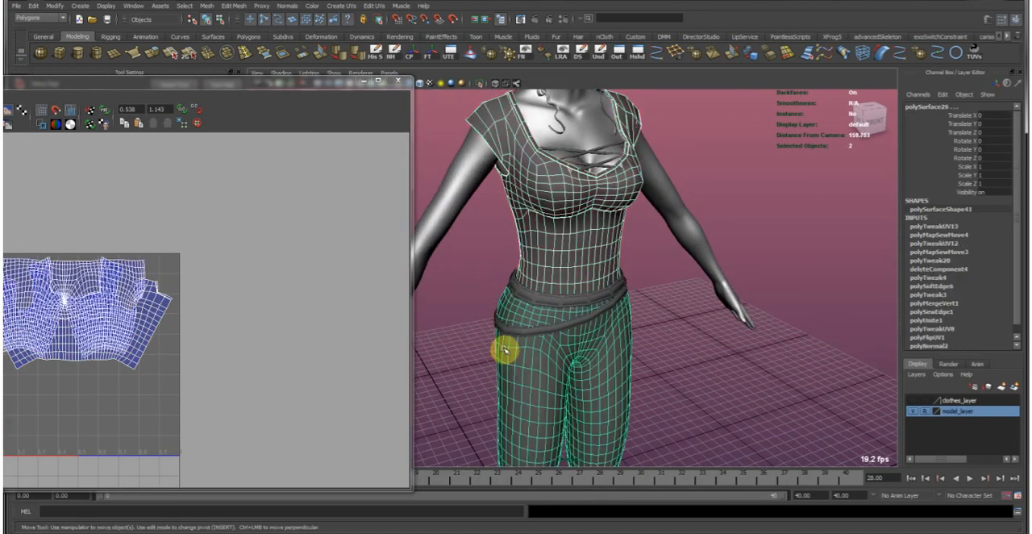
Move the trousers' shell beneath the top's shell and rotate it upside down.
{"action": "double_click", "coordinate": [304, 84]}
{"action": "scroll", "coordinate": [358, 253], "scroll_direction": "up", "scroll_amount": 3}
{"action": "left_click", "coordinate": [317, 231]}
{"action": "right_click_drag", "start_coordinate": [308, 241], "coordinate": [312, 286], "text": "ctrl"}
{"action": "middle_click_drag", "start_coordinate": [329, 316], "coordinate": [331, 212], "text": "alt"}
{"action": "middle_click_drag", "start_coordinate": [326, 221], "coordinate": [329, 362]}
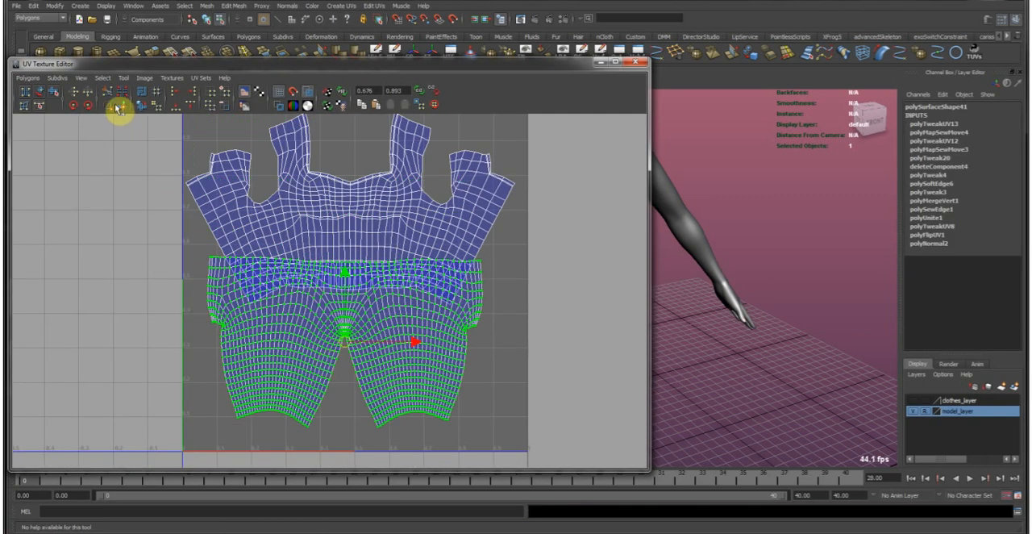
{"action": "left_click", "coordinate": [75, 105]}
{"action": "middle_click_drag", "start_coordinate": [242, 295], "coordinate": [269, 297], "text": "alt"}
{"action": "key", "text": "r"}
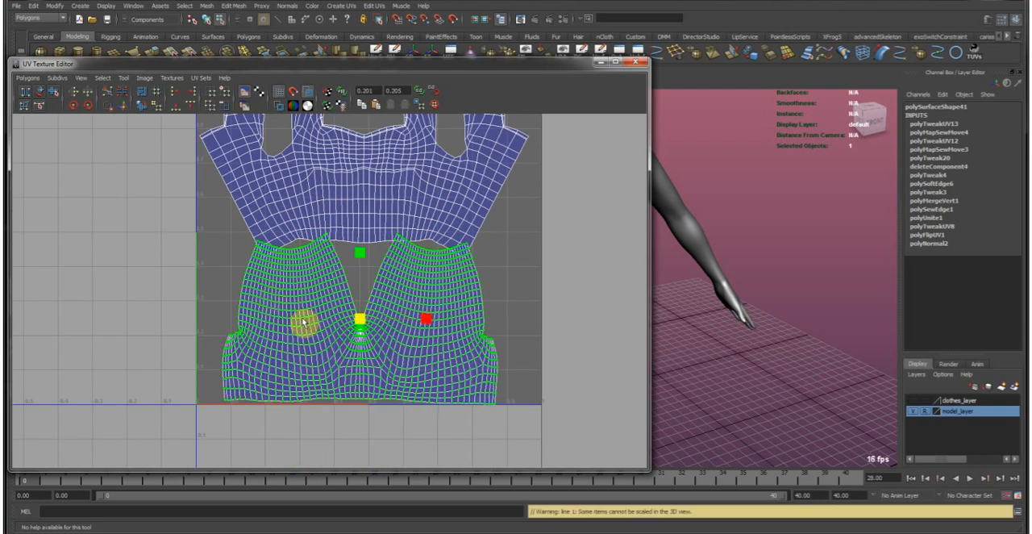
{"action": "middle_click_drag", "start_coordinate": [322, 245], "coordinate": [332, 324], "text": "alt"}
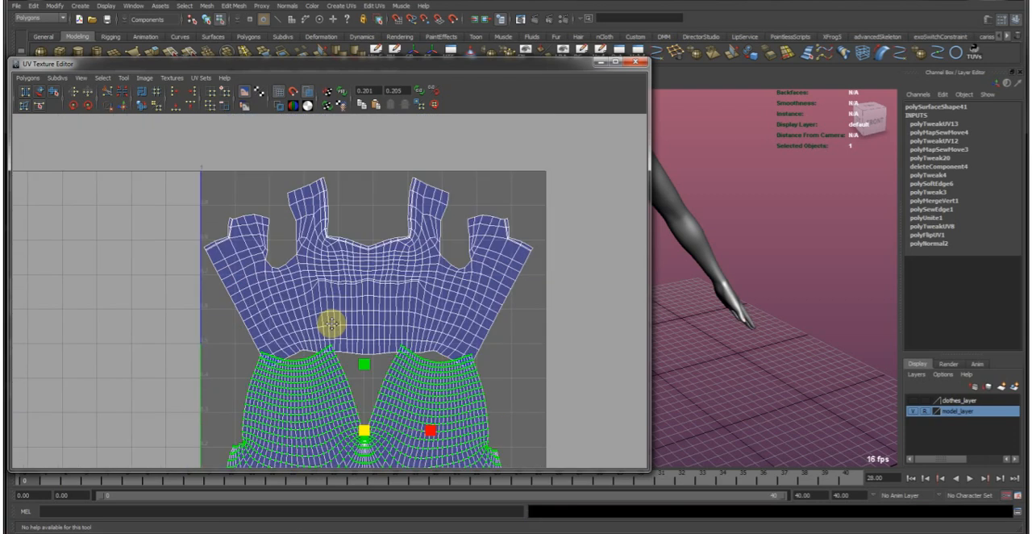
Try turning the top's shell upside down and tilting it to fit above the trousers.
{"action": "left_click", "coordinate": [385, 275]}
{"action": "left_click", "coordinate": [89, 105]}
{"action": "left_click", "coordinate": [89, 106]}
{"action": "key", "text": "w"}
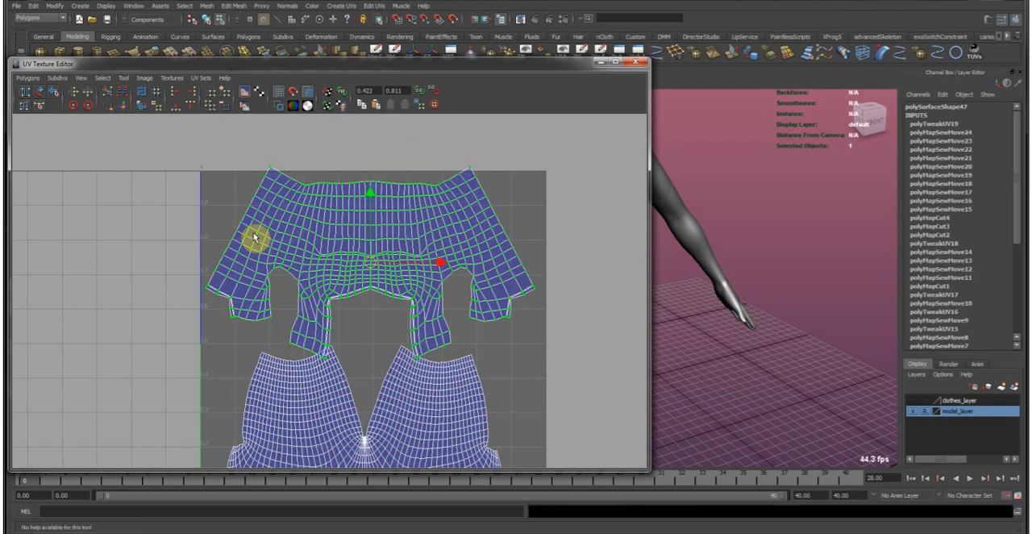
{"action": "key", "text": "e"}
{"action": "left_click_drag", "start_coordinate": [479, 201], "coordinate": [507, 212]}
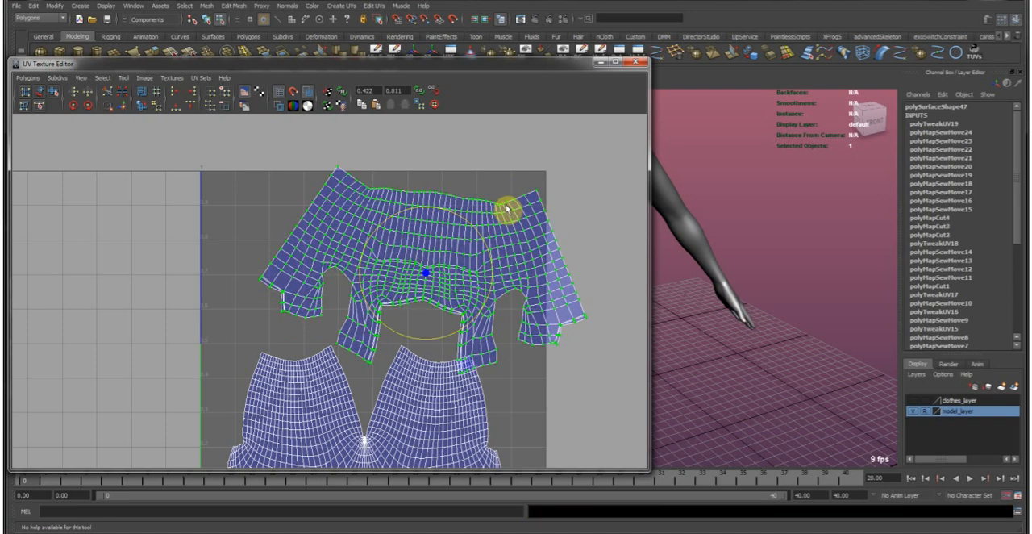
{"action": "key", "text": "w"}
{"action": "middle_click_drag", "start_coordinate": [515, 206], "coordinate": [526, 211]}
{"action": "mouse_move", "coordinate": [548, 250]}
{"action": "middle_mouse_down", "text": "alt"}
{"action": "mouse_move", "coordinate": [572, 144]}
{"action": "mouse_move", "coordinate": [563, 248]}
{"action": "mouse_move", "coordinate": [549, 254]}
{"action": "middle_mouse_up", "text": "alt"}
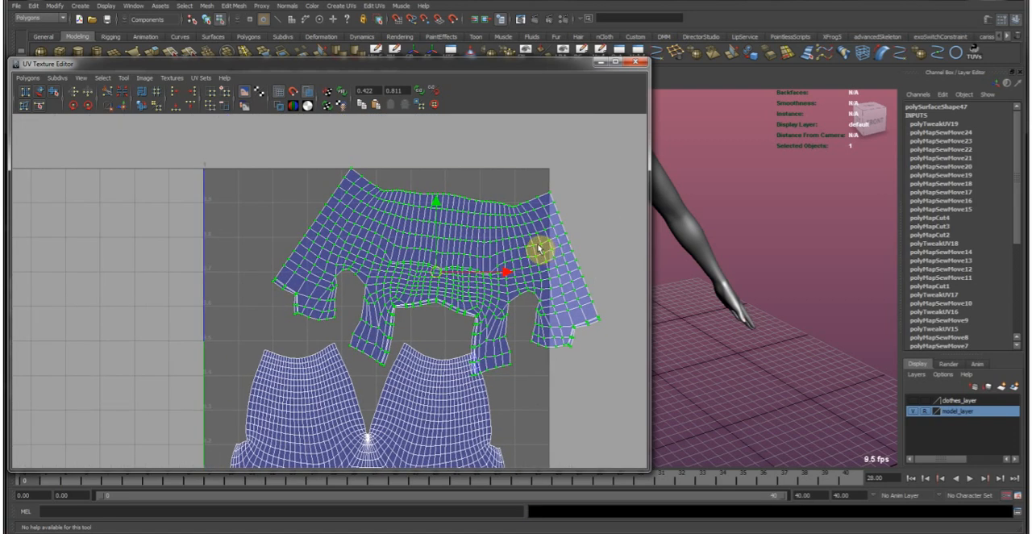
{"action": "middle_click_drag", "start_coordinate": [421, 275], "coordinate": [402, 259], "text": "alt"}
Turn the top and trousers shells sideways and fit them next to each other in the UV square.
{"action": "key", "text": "e"}
{"action": "middle_click_drag", "start_coordinate": [530, 299], "coordinate": [422, 196]}
{"action": "key", "text": "w"}
{"action": "left_click_drag", "start_coordinate": [400, 264], "coordinate": [344, 302]}
{"action": "middle_click_drag", "start_coordinate": [344, 301], "coordinate": [362, 226], "text": "alt"}
{"action": "left_click_drag", "start_coordinate": [482, 281], "coordinate": [484, 281]}
{"action": "right_click_drag", "start_coordinate": [470, 237], "coordinate": [466, 248], "text": "ctrl"}
{"action": "middle_click_drag", "start_coordinate": [466, 248], "coordinate": [363, 253], "text": "alt"}
{"action": "key", "text": "e"}
{"action": "key", "text": "w"}
{"action": "middle_click_drag", "start_coordinate": [402, 354], "coordinate": [491, 242]}
{"action": "key", "text": "e"}
{"action": "middle_click_drag", "start_coordinate": [401, 292], "coordinate": [280, 269], "text": "alt"}
{"action": "right_click_drag", "start_coordinate": [279, 269], "coordinate": [612, 254], "text": "alt"}
{"action": "middle_click_drag", "start_coordinate": [612, 255], "coordinate": [408, 315], "text": "alt"}
{"action": "key", "text": "w"}
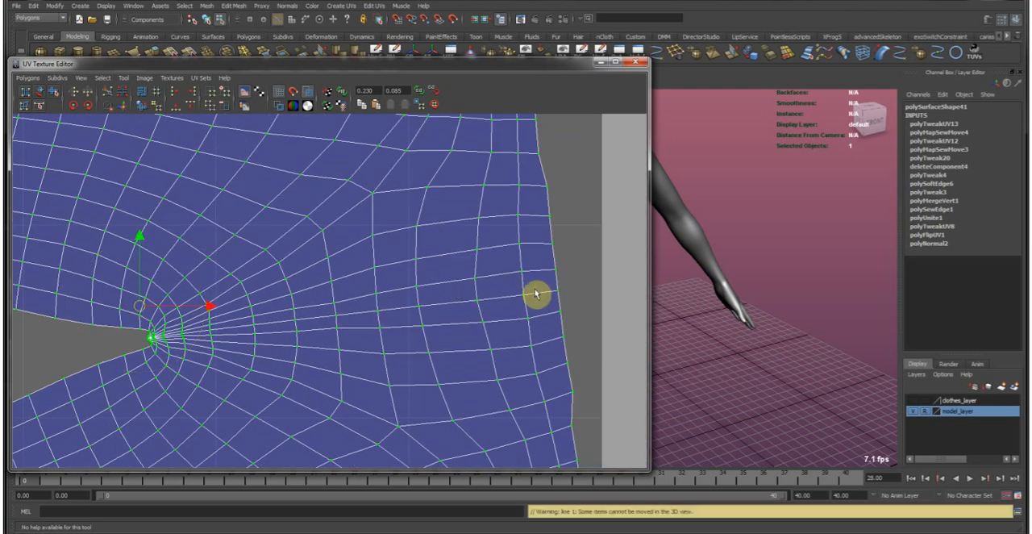
Select the trousers' centre edge line from crotch to waist and cut the UVs along it.
{"action": "key", "text": "F10"}
{"action": "left_click", "coordinate": [546, 294]}
{"action": "middle_click_drag", "start_coordinate": [710, 253], "coordinate": [671, 266], "text": "alt"}
{"action": "right_click_drag", "start_coordinate": [671, 266], "coordinate": [718, 267], "text": "alt"}
{"action": "key", "text": "f"}
{"action": "middle_click_drag", "start_coordinate": [718, 267], "coordinate": [726, 247], "text": "alt"}
{"action": "left_click_drag", "start_coordinate": [726, 246], "coordinate": [768, 279], "text": "alt"}
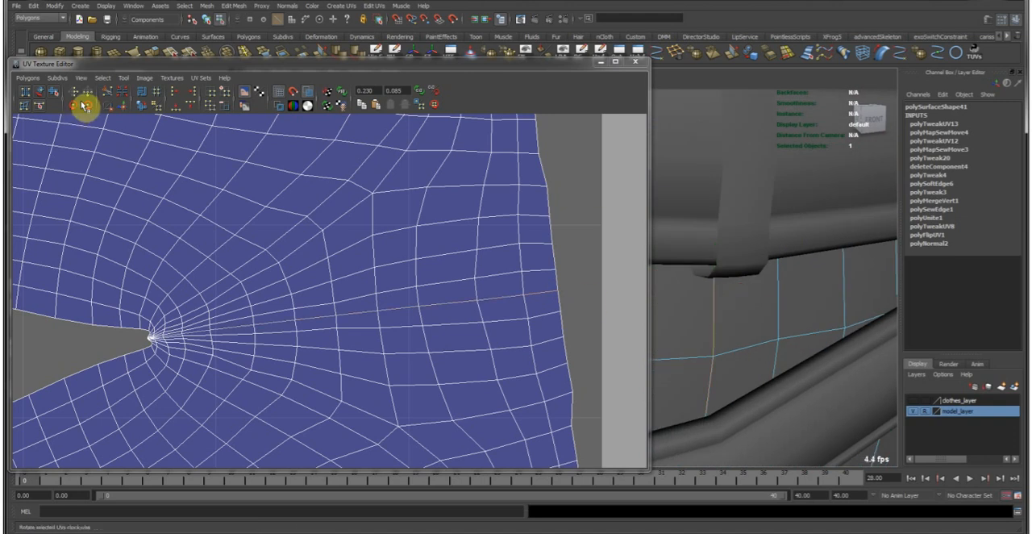
{"action": "left_click", "coordinate": [105, 92]}
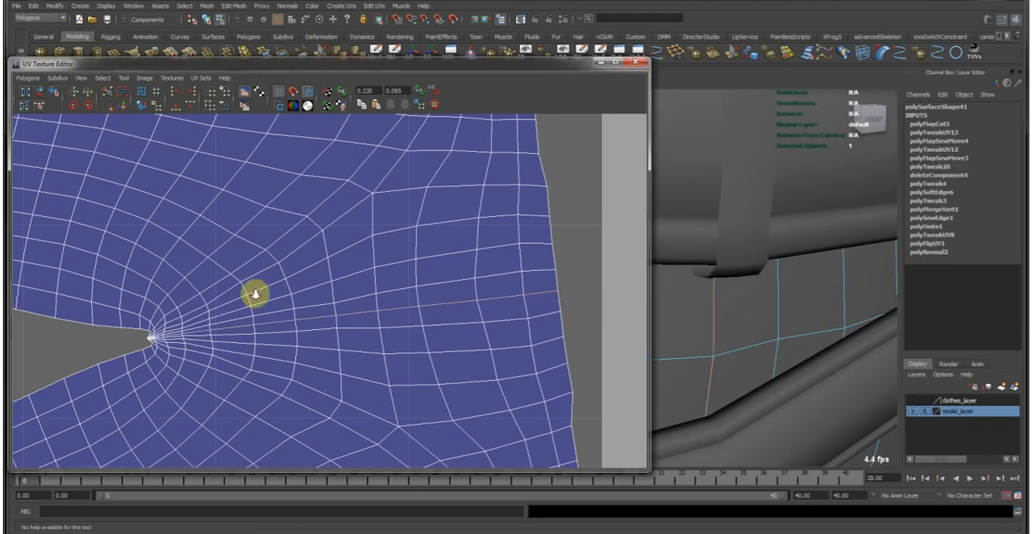
Select the lower half of the cut trousers as a shell and move it away from the other half.
{"action": "right_click_drag", "start_coordinate": [363, 355], "coordinate": [308, 323], "text": "alt"}
{"action": "middle_click_drag", "start_coordinate": [307, 323], "coordinate": [329, 312], "text": "alt"}
{"action": "key", "text": "F12"}
{"action": "left_click_drag", "start_coordinate": [329, 311], "coordinate": [358, 323]}
{"action": "right_click_drag", "start_coordinate": [357, 322], "coordinate": [386, 295], "text": "ctrl"}
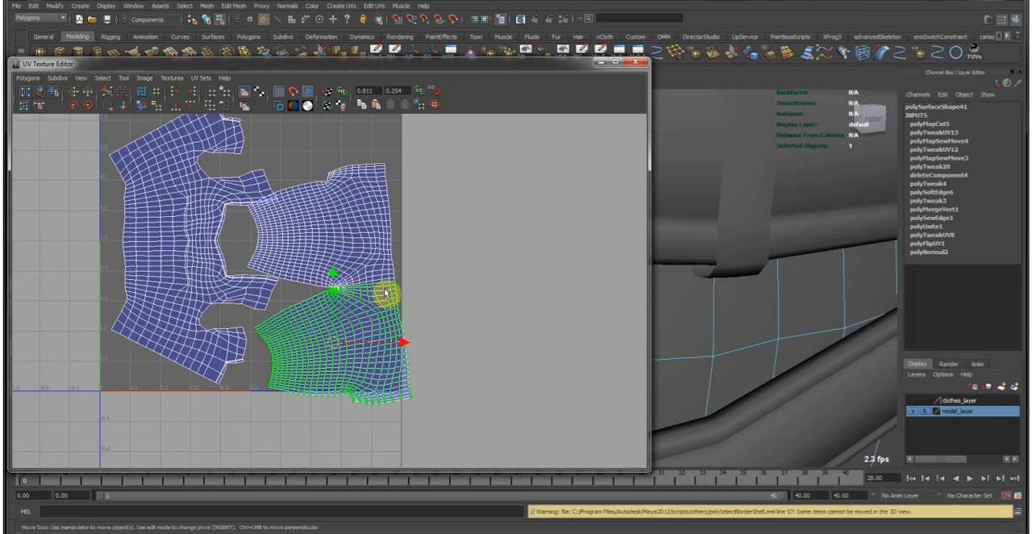
{"action": "middle_click_drag", "start_coordinate": [297, 305], "coordinate": [318, 333]}
{"action": "scroll", "coordinate": [313, 332], "scroll_direction": "up", "scroll_amount": 5}
Unfold the upper and the lower trousers halves one after the other with the Smooth UV tool.
{"action": "left_click", "coordinate": [55, 93]}
{"action": "left_click_drag", "start_coordinate": [167, 458], "coordinate": [466, 397]}
{"action": "right_click_drag", "start_coordinate": [395, 355], "coordinate": [439, 436], "text": "alt"}
{"action": "middle_click_drag", "start_coordinate": [439, 436], "coordinate": [352, 282], "text": "alt"}
{"action": "right_click_drag", "start_coordinate": [352, 281], "coordinate": [413, 288], "text": "alt"}
{"action": "middle_click_drag", "start_coordinate": [395, 167], "coordinate": [394, 419], "text": "alt"}
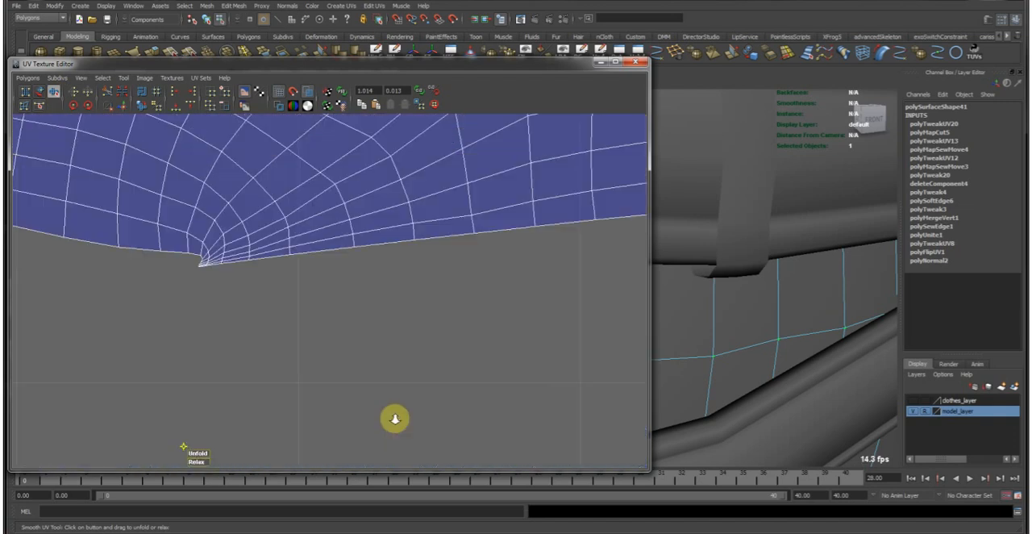
{"action": "right_click_drag", "start_coordinate": [394, 420], "coordinate": [377, 378], "text": "alt"}
{"action": "left_click_drag", "start_coordinate": [273, 282], "coordinate": [313, 242]}
{"action": "right_click_drag", "start_coordinate": [313, 242], "coordinate": [350, 210], "text": "ctrl"}
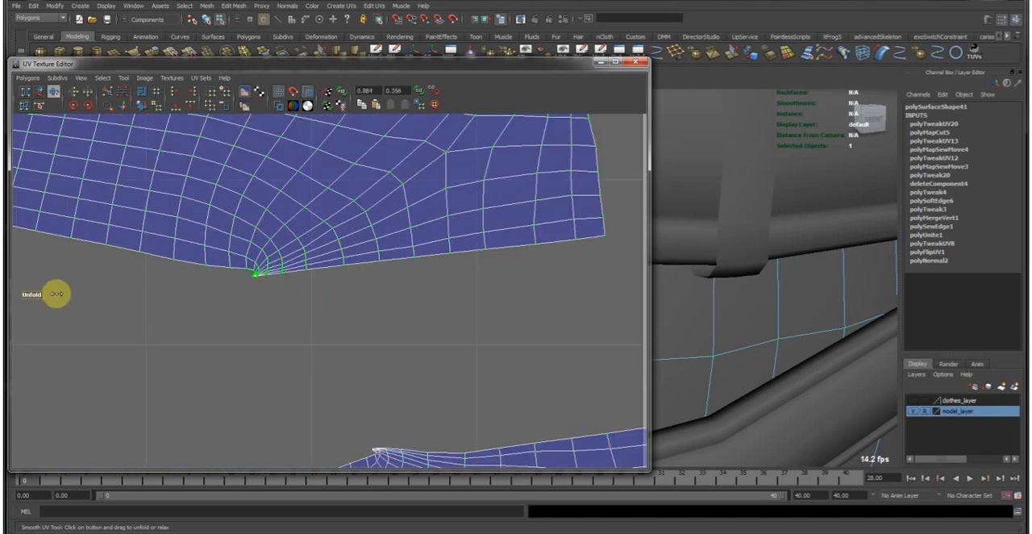
{"action": "left_click_drag", "start_coordinate": [42, 296], "coordinate": [362, 256]}
{"action": "right_click_drag", "start_coordinate": [561, 265], "coordinate": [350, 271], "text": "alt"}
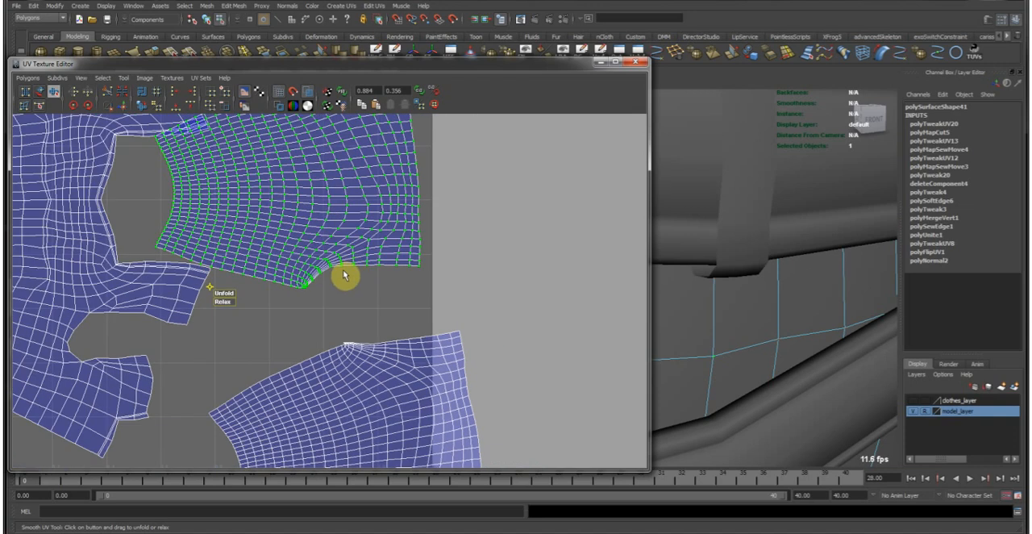
{"action": "left_click_drag", "start_coordinate": [220, 293], "coordinate": [559, 291]}
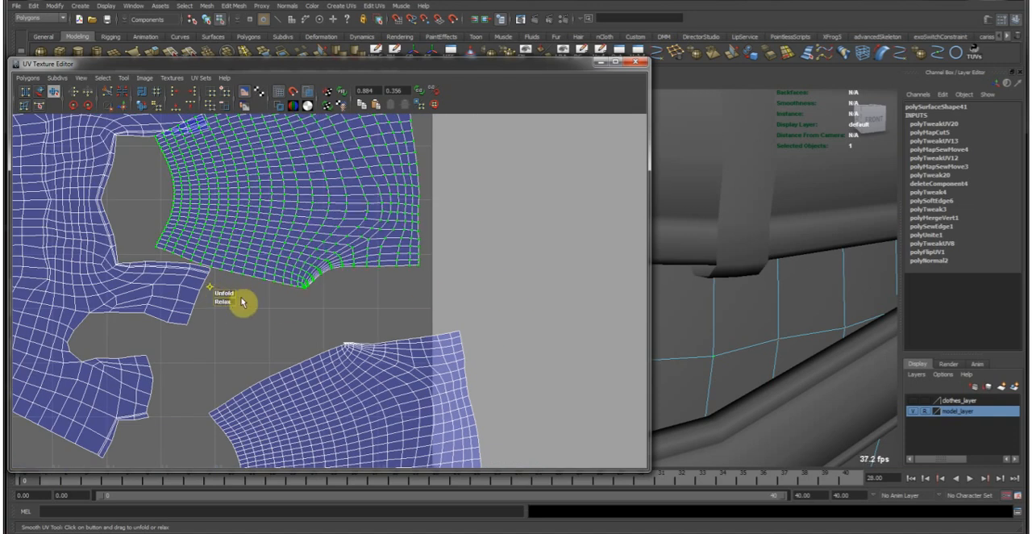
{"action": "left_click_drag", "start_coordinate": [332, 329], "coordinate": [401, 385]}
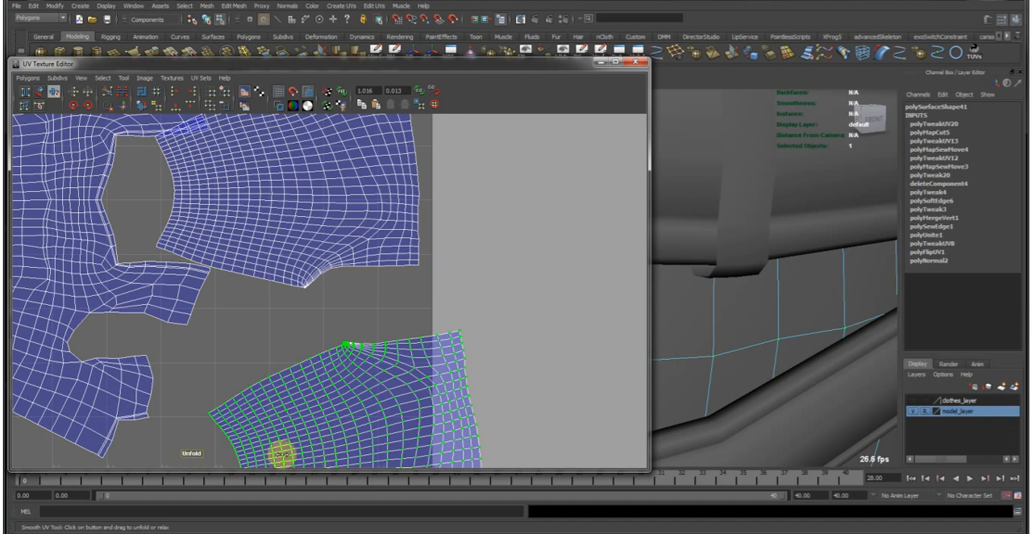
{"action": "right_click_drag", "start_coordinate": [518, 398], "coordinate": [314, 373], "text": "alt"}
Rotate the lower trousers half so it faces opposite to the other half, and stack the two halves.
{"action": "key", "text": "w"}
{"action": "middle_click_drag", "start_coordinate": [283, 231], "coordinate": [282, 280], "text": "alt"}
{"action": "key", "text": "e"}
{"action": "middle_click_drag", "start_coordinate": [455, 399], "coordinate": [262, 227]}
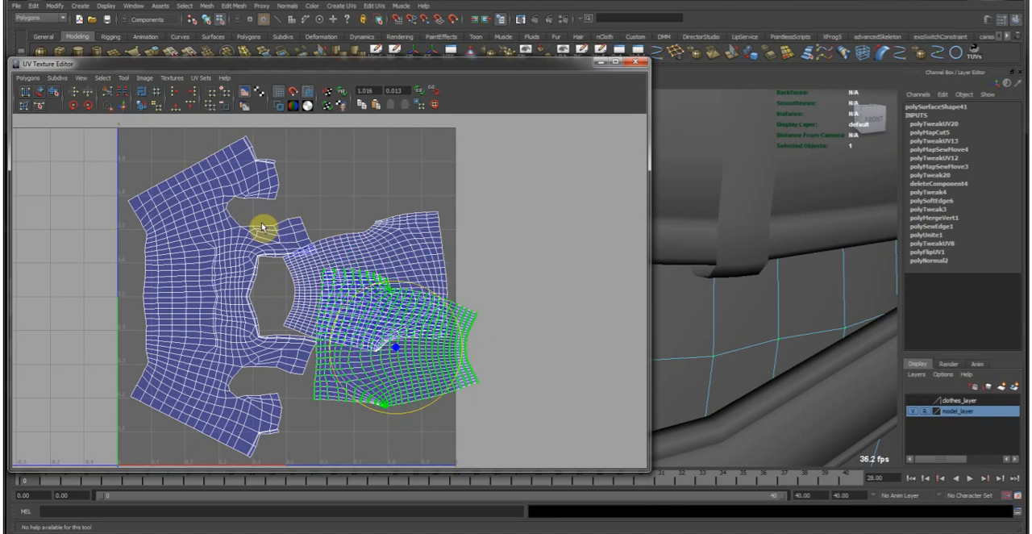
{"action": "left_click_drag", "start_coordinate": [376, 201], "coordinate": [449, 246]}
{"action": "right_click_drag", "start_coordinate": [409, 248], "coordinate": [490, 210], "text": "ctrl"}
{"action": "key", "text": "w"}
{"action": "middle_click_drag", "start_coordinate": [379, 242], "coordinate": [449, 424]}
{"action": "middle_click_drag", "start_coordinate": [437, 379], "coordinate": [470, 300], "text": "alt"}
Rotate the top's shell back upright and place it in the lower part of the UV square.
{"action": "key", "text": "e"}
{"action": "key", "text": "w"}
{"action": "middle_click_drag", "start_coordinate": [334, 240], "coordinate": [386, 355], "text": "alt"}
{"action": "left_click_drag", "start_coordinate": [297, 280], "coordinate": [327, 297]}
{"action": "right_click_drag", "start_coordinate": [271, 294], "coordinate": [216, 281], "text": "ctrl"}
{"action": "left_click", "coordinate": [84, 106]}
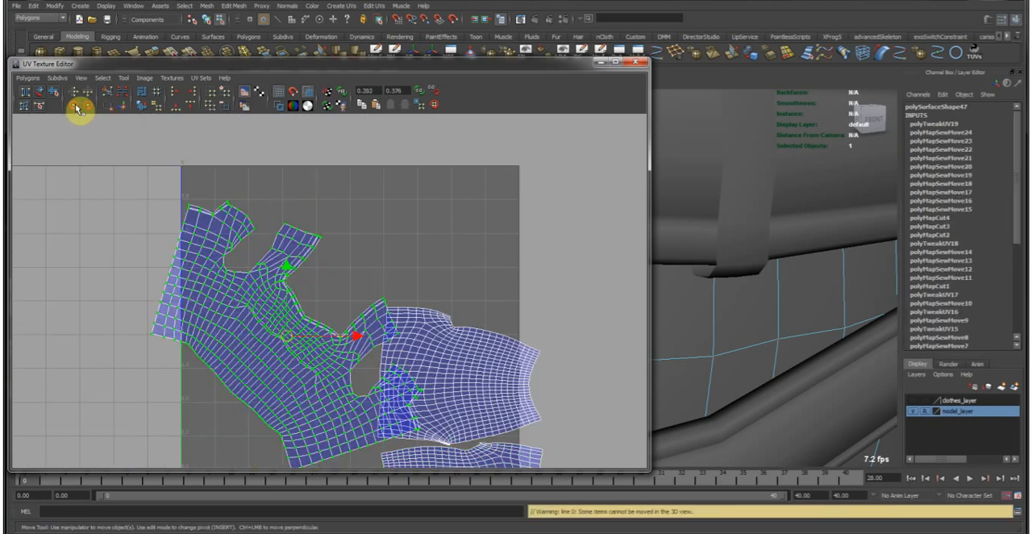
{"action": "left_click", "coordinate": [85, 108]}
{"action": "middle_click_drag", "start_coordinate": [306, 368], "coordinate": [390, 375], "text": "alt"}
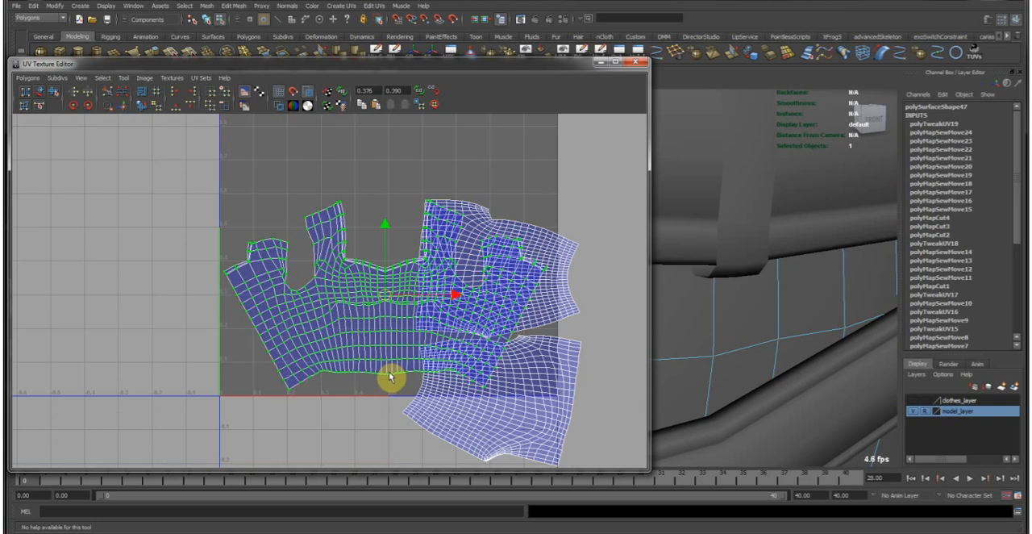
Select both trousers halves and move them together above the top's shell.
{"action": "left_click_drag", "start_coordinate": [547, 298], "coordinate": [574, 350]}
{"action": "right_click_drag", "start_coordinate": [505, 355], "coordinate": [567, 304], "text": "ctrl"}
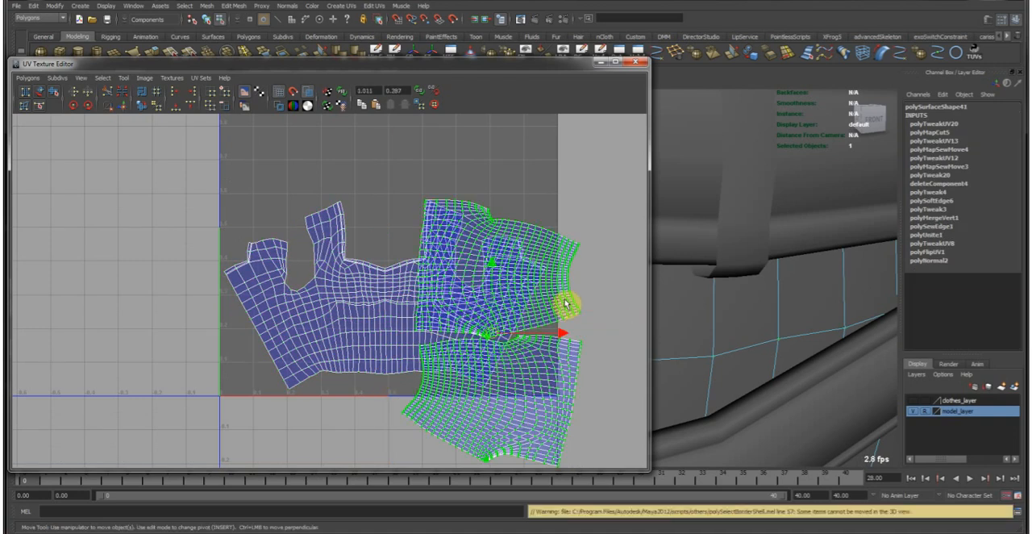
{"action": "middle_click_drag", "start_coordinate": [429, 287], "coordinate": [396, 157], "text": "alt"}
{"action": "middle_click_drag", "start_coordinate": [428, 206], "coordinate": [248, 249], "text": "alt"}
{"action": "key", "text": "e"}
{"action": "mouse_move", "coordinate": [362, 282]}
{"action": "middle_mouse_down"}
{"action": "mouse_move", "coordinate": [362, 268]}
{"action": "mouse_move", "coordinate": [355, 275]}
{"action": "middle_mouse_up"}
{"action": "key", "text": "w"}
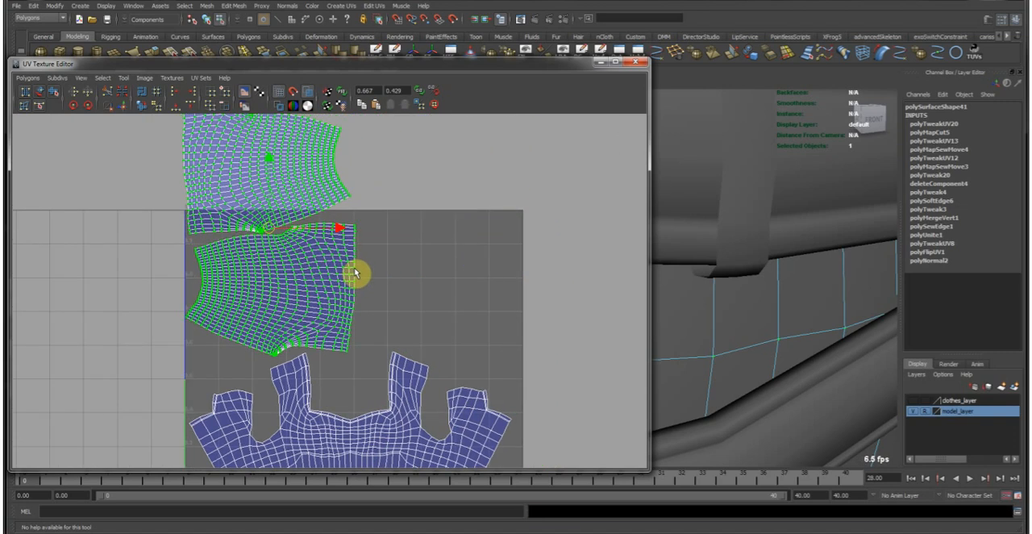
Place the trousers halves side by side above the top, waist ends meeting in the middle, inside the UV square.
{"action": "scroll", "coordinate": [330, 268], "scroll_direction": "up", "scroll_amount": 3}
{"action": "middle_click_drag", "start_coordinate": [278, 276], "coordinate": [428, 305], "text": "alt"}
{"action": "key", "text": "r"}
{"action": "key", "text": "w"}
{"action": "key", "text": "e"}
{"action": "key", "text": "w"}
{"action": "left_click_drag", "start_coordinate": [393, 153], "coordinate": [416, 182]}
{"action": "right_click_drag", "start_coordinate": [418, 182], "coordinate": [515, 279], "text": "ctrl"}
{"action": "middle_click_drag", "start_coordinate": [406, 221], "coordinate": [527, 340], "text": "alt"}
{"action": "key", "text": "e"}
{"action": "middle_click_drag", "start_coordinate": [518, 272], "coordinate": [563, 281]}
{"action": "key", "text": "w"}
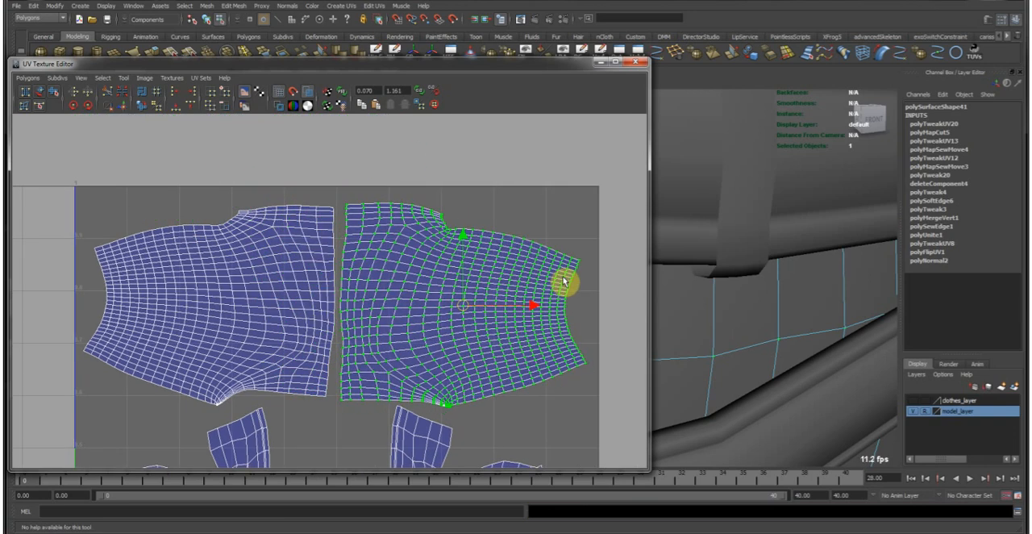
{"action": "right_click_drag", "start_coordinate": [564, 282], "coordinate": [457, 344], "text": "alt"}
{"action": "left_click", "coordinate": [457, 343]}
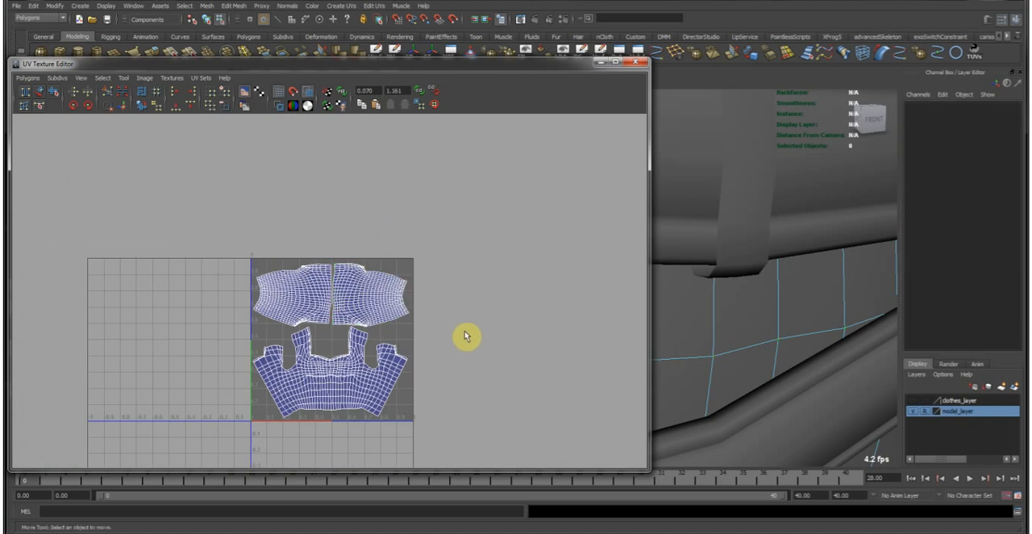
Return to object mode on the trousers, move the UV Texture Editor out of view and save the scene.
{"action": "right_click", "coordinate": [717, 258]}
{"action": "right_click_drag", "start_coordinate": [688, 308], "coordinate": [514, 75]}
{"action": "left_click", "coordinate": [723, 305]}
{"action": "scroll", "coordinate": [723, 293], "scroll_direction": "down", "scroll_amount": 5}
{"action": "left_click_drag", "start_coordinate": [513, 64], "coordinate": [0, 113]}
{"action": "right_click_drag", "start_coordinate": [878, 378], "coordinate": [582, 295], "text": "alt"}
{"action": "left_click_drag", "start_coordinate": [583, 295], "coordinate": [585, 296], "text": "alt"}
{"action": "key", "text": "ctrl+s"}
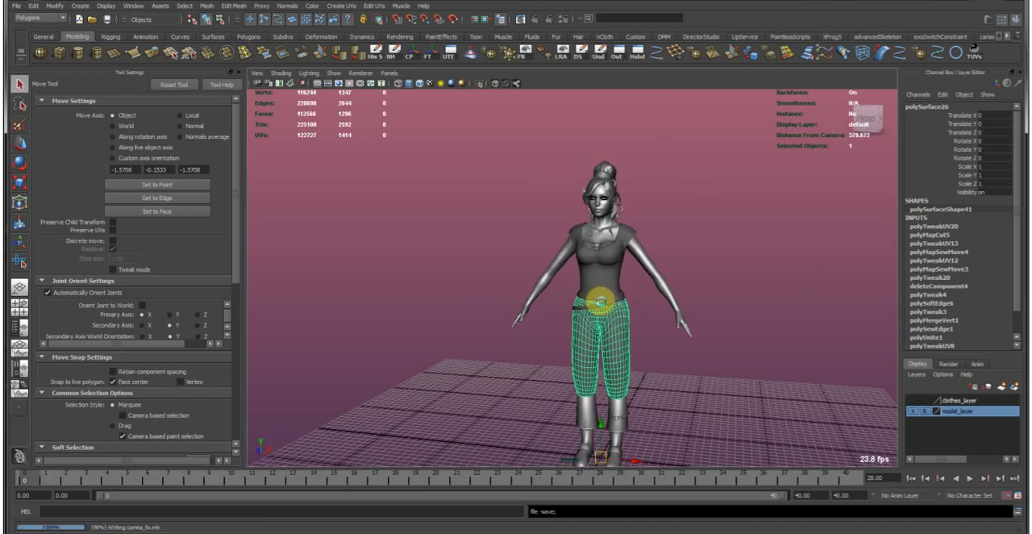
Select the top together with the trousers and delete the construction history of both.
{"action": "key", "text": "q"}
{"action": "scroll", "coordinate": [599, 304], "scroll_direction": "up", "scroll_amount": 5}
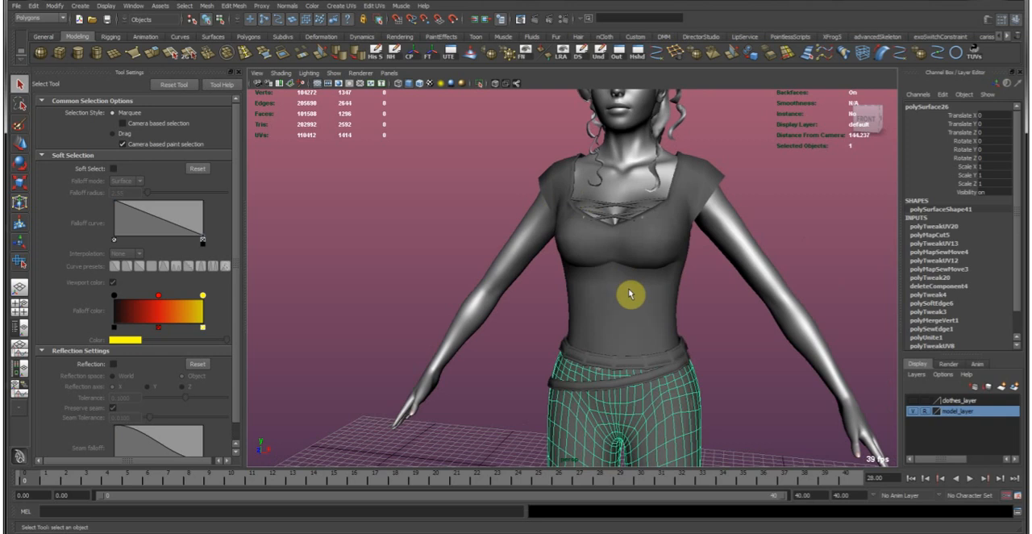
{"action": "left_click", "coordinate": [562, 238], "text": "shift"}
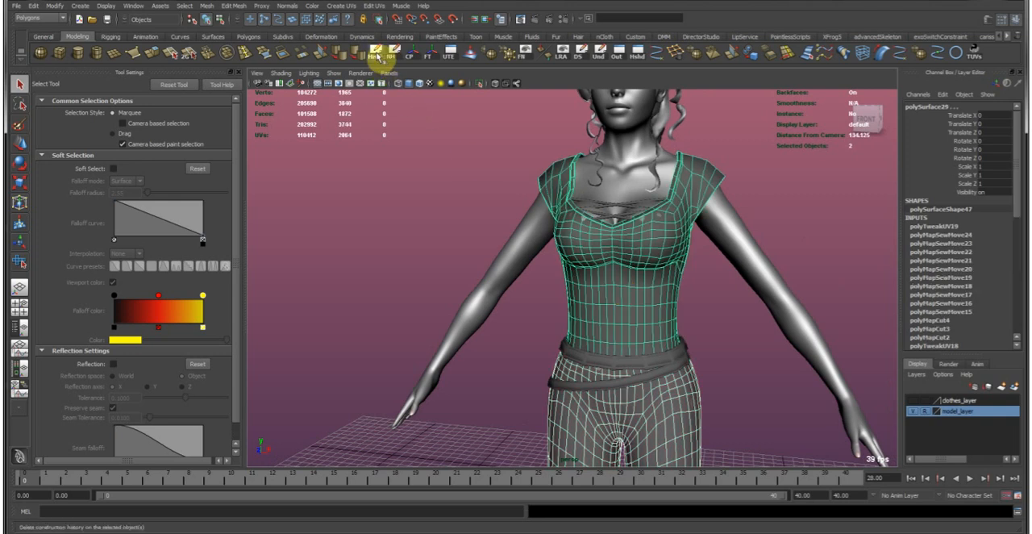
{"action": "left_click", "coordinate": [378, 58]}
Delete the construction history of the upper belt and the slanted lower belt.
{"action": "left_click_drag", "start_coordinate": [626, 339], "coordinate": [596, 317], "text": "alt"}
{"action": "left_click", "coordinate": [593, 344]}
{"action": "scroll", "coordinate": [596, 358], "scroll_direction": "up", "scroll_amount": 2}
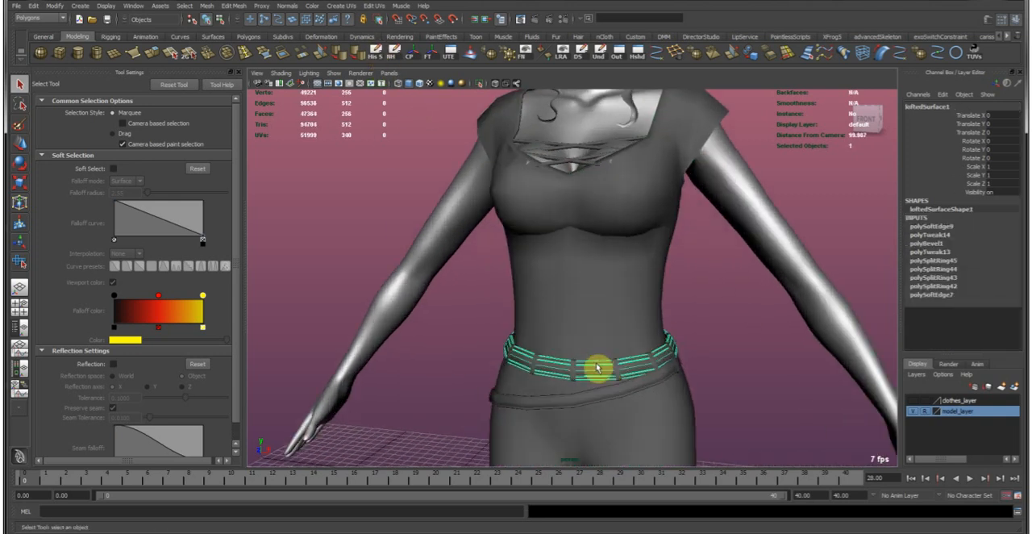
{"action": "middle_click_drag", "start_coordinate": [597, 362], "coordinate": [562, 325], "text": "alt"}
{"action": "key", "text": "alt+shift+d"}
{"action": "left_click", "coordinate": [580, 354]}
{"action": "key", "text": "alt+shift+d"}
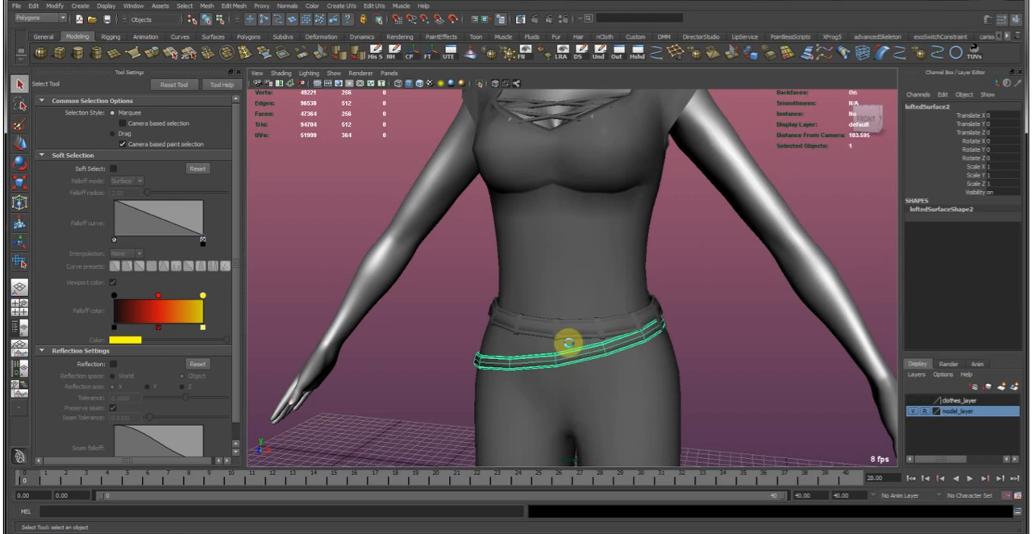
Select the belt loops across the front and side of the upper belt.
{"action": "scroll", "coordinate": [564, 359], "scroll_direction": "up", "scroll_amount": 3}
{"action": "left_click", "coordinate": [541, 379]}
{"action": "left_click", "coordinate": [458, 373], "text": "shift"}
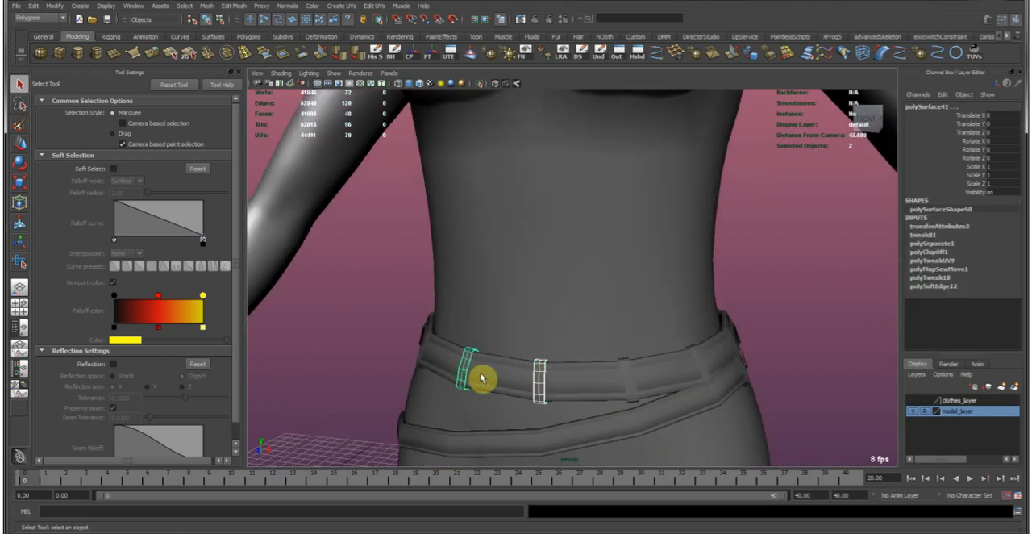
{"action": "left_click", "coordinate": [630, 387], "text": "shift"}
{"action": "left_click", "coordinate": [698, 356], "text": "shift"}
{"action": "left_click_drag", "start_coordinate": [727, 347], "coordinate": [648, 337], "text": "alt"}
{"action": "left_click", "coordinate": [597, 330], "text": "shift"}
{"action": "left_click", "coordinate": [659, 349], "text": "shift"}
{"action": "left_click_drag", "start_coordinate": [638, 344], "coordinate": [513, 356], "text": "alt"}
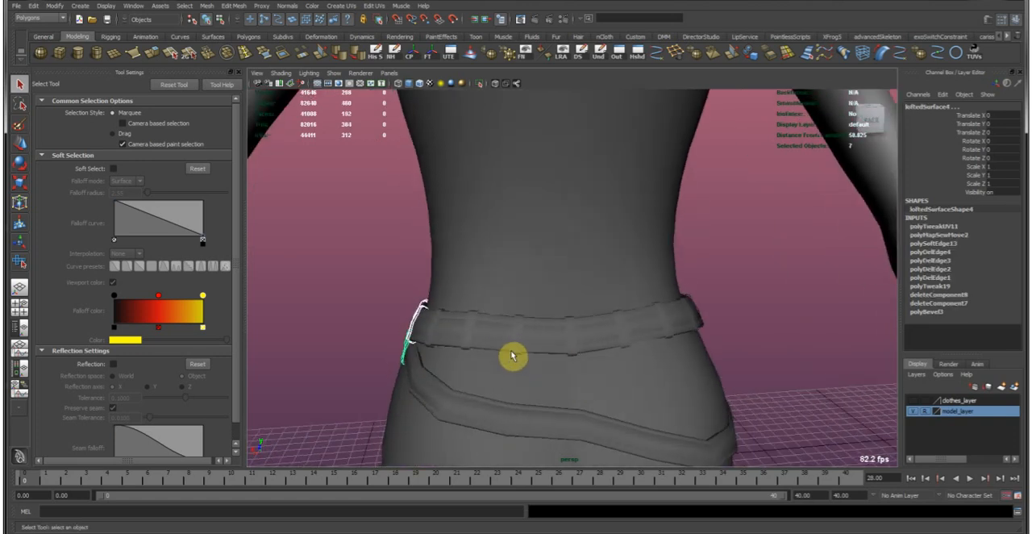
Add the remaining belt loops around the back and other side of the waist to the selection.
{"action": "left_click", "coordinate": [471, 332], "text": "shift"}
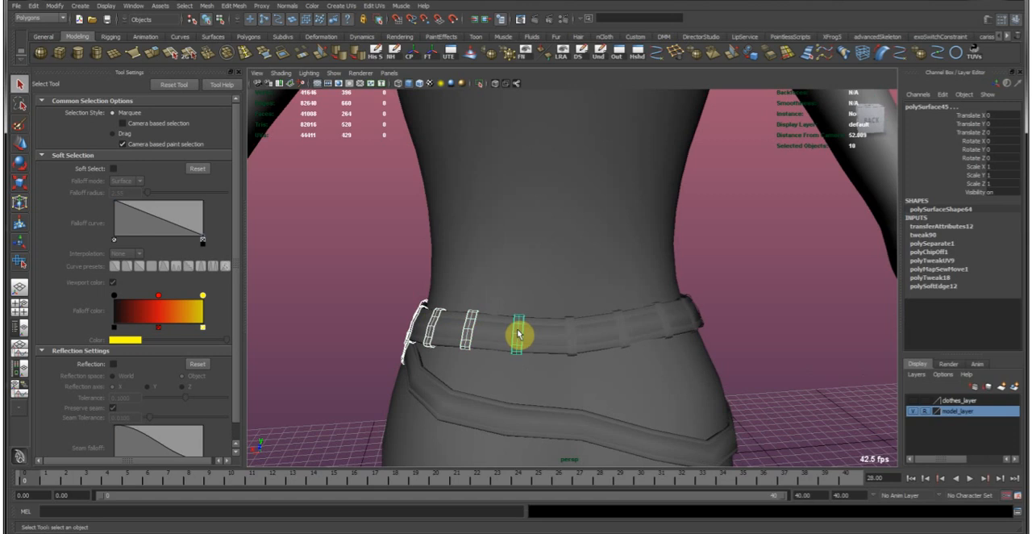
{"action": "left_click", "coordinate": [625, 335], "text": "shift"}
{"action": "left_click_drag", "start_coordinate": [664, 322], "coordinate": [520, 344], "text": "alt"}
{"action": "left_click", "coordinate": [522, 345], "text": "shift"}
{"action": "left_click", "coordinate": [568, 348], "text": "shift"}
{"action": "left_click_drag", "start_coordinate": [617, 333], "coordinate": [492, 329], "text": "alt"}
{"action": "left_click", "coordinate": [578, 348], "text": "shift"}
{"action": "left_click_drag", "start_coordinate": [641, 342], "coordinate": [377, 186], "text": "alt"}
Combine the selected belt loops into one mesh and delete its construction history.
{"action": "left_click", "coordinate": [205, 6]}
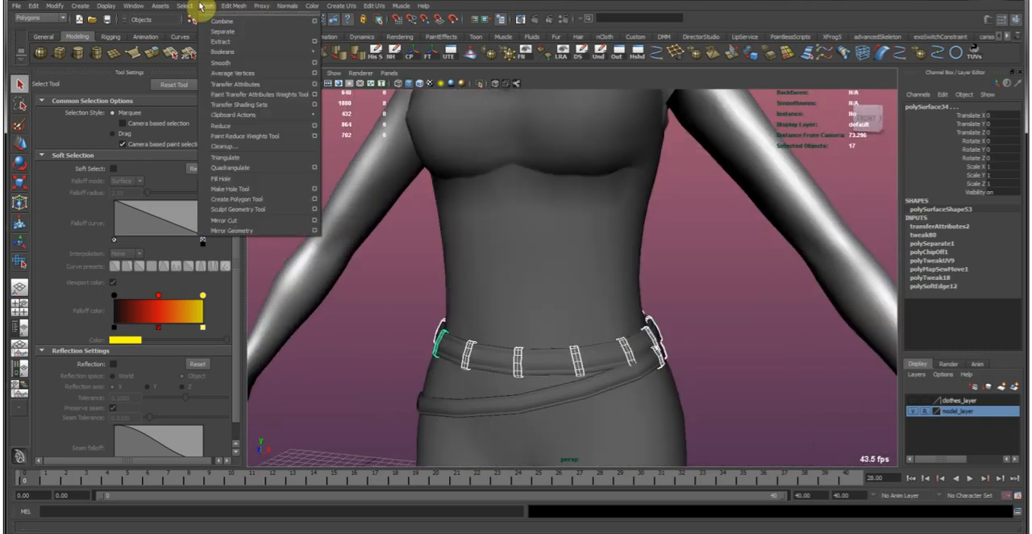
{"action": "left_click", "coordinate": [234, 23]}
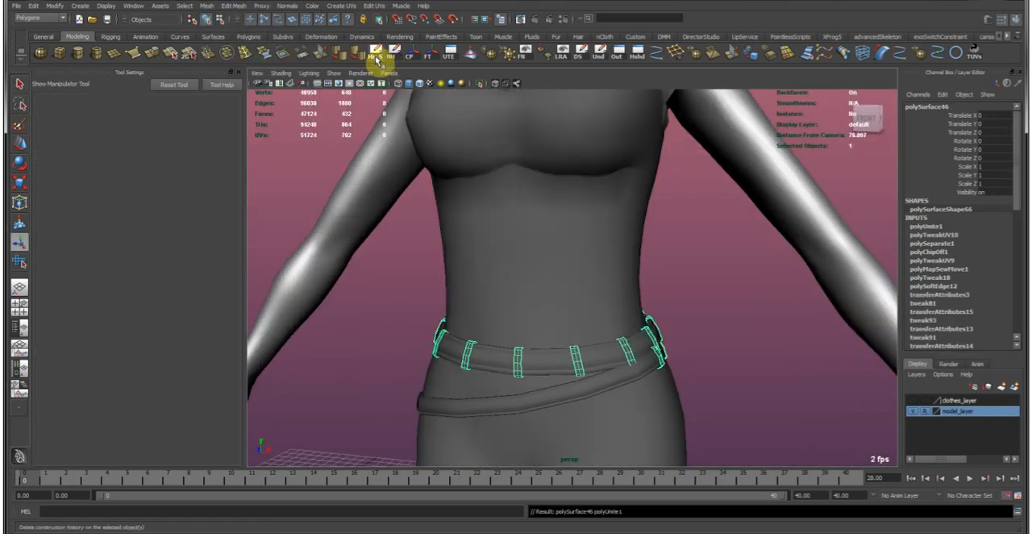
{"action": "left_click", "coordinate": [376, 58]}
{"action": "left_click", "coordinate": [602, 372]}
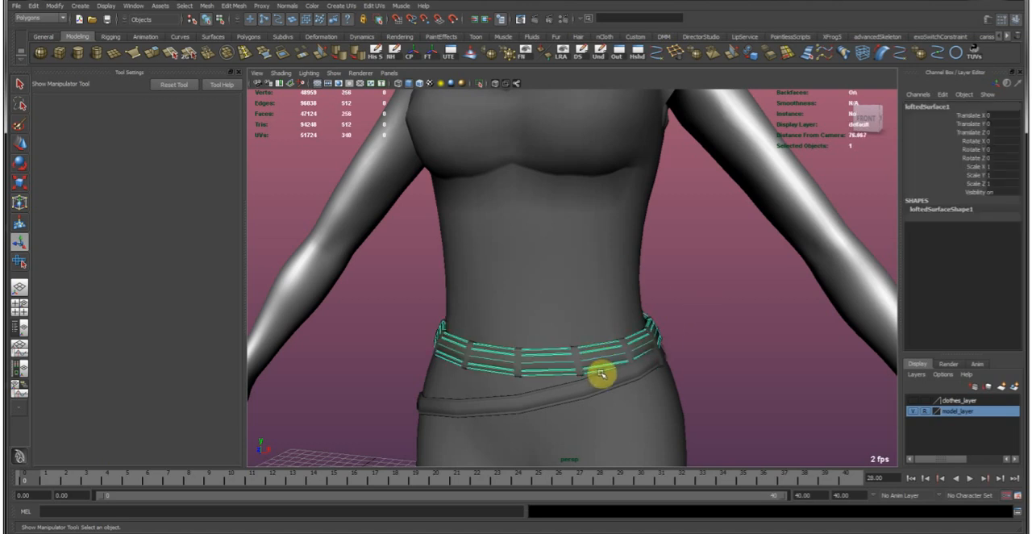
{"action": "key", "text": "w"}
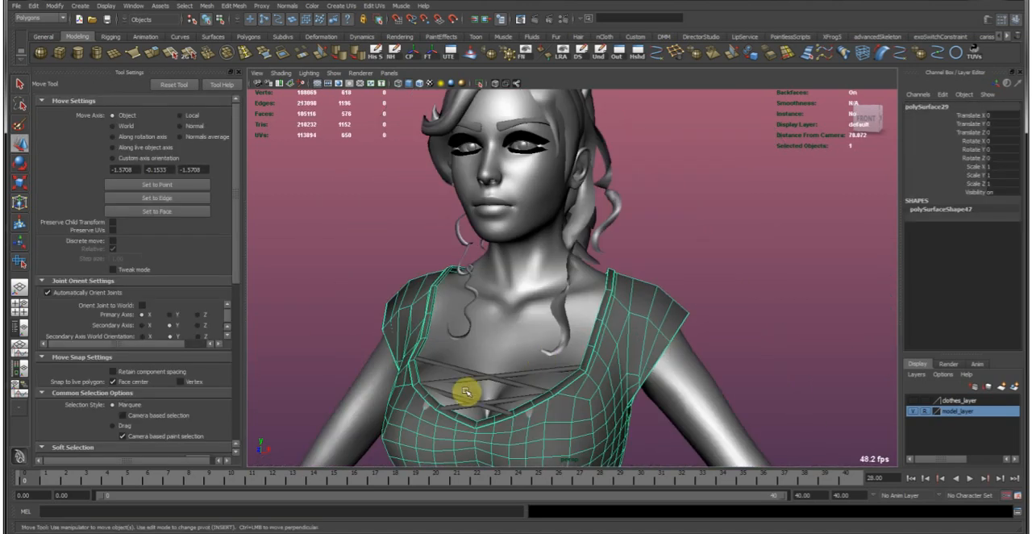
Select the four crossing laces at the top's neckline and apply Automatic Mapping to them.
{"action": "left_click", "coordinate": [479, 374]}
{"action": "key", "text": "f"}
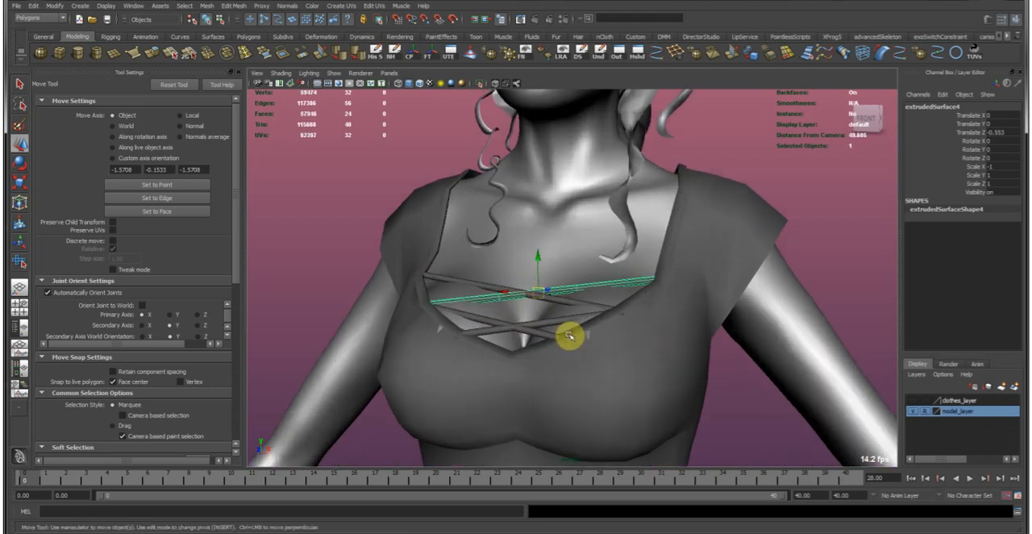
{"action": "left_click", "coordinate": [553, 311], "text": "shift"}
{"action": "left_click", "coordinate": [534, 329], "text": "shift"}
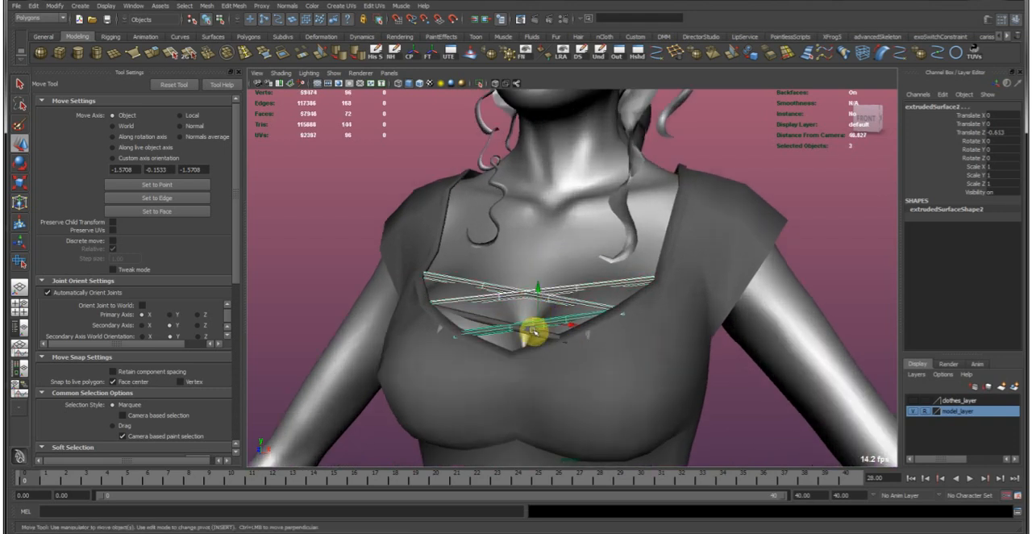
{"action": "left_click", "coordinate": [548, 330], "text": "shift"}
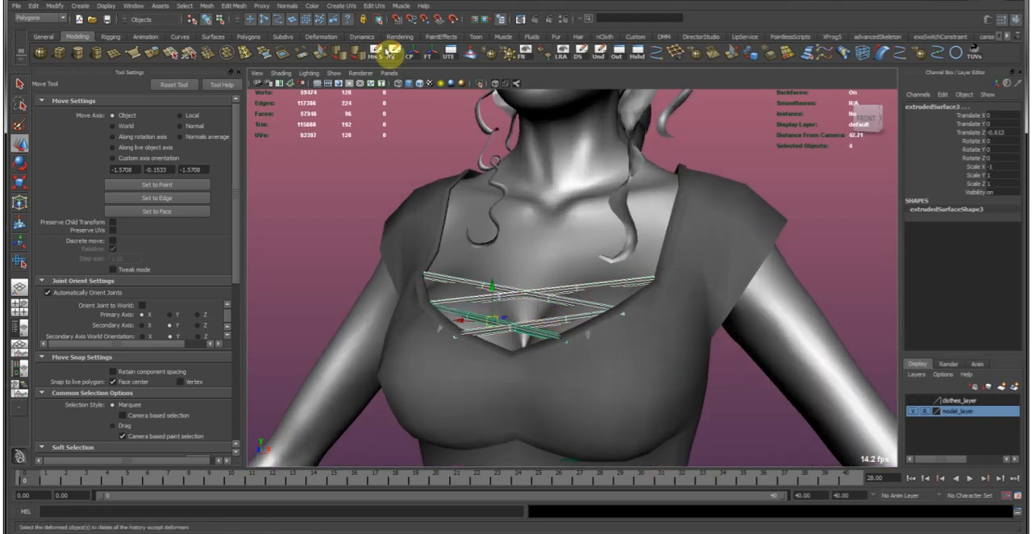
{"action": "left_click", "coordinate": [341, 6]}
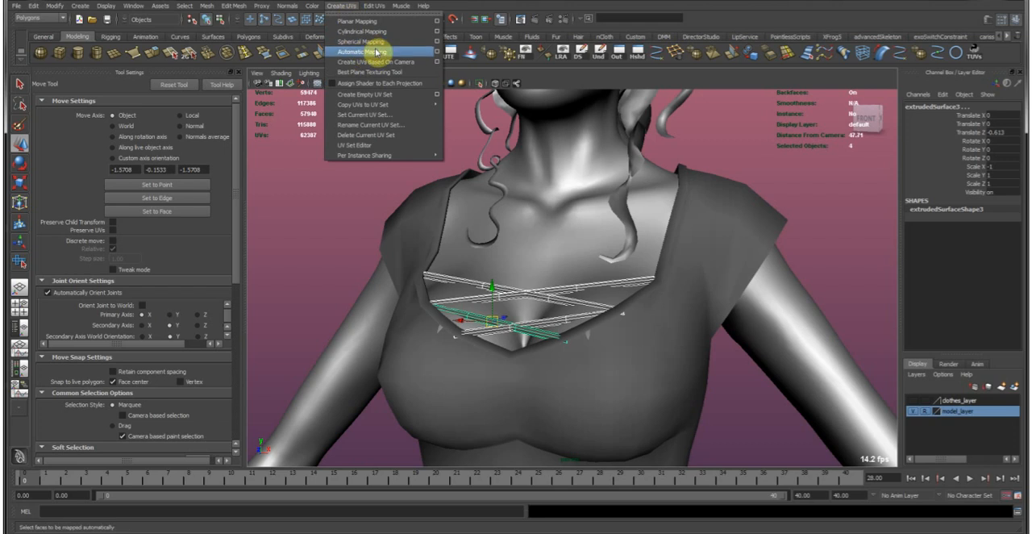
{"action": "left_click", "coordinate": [360, 51]}
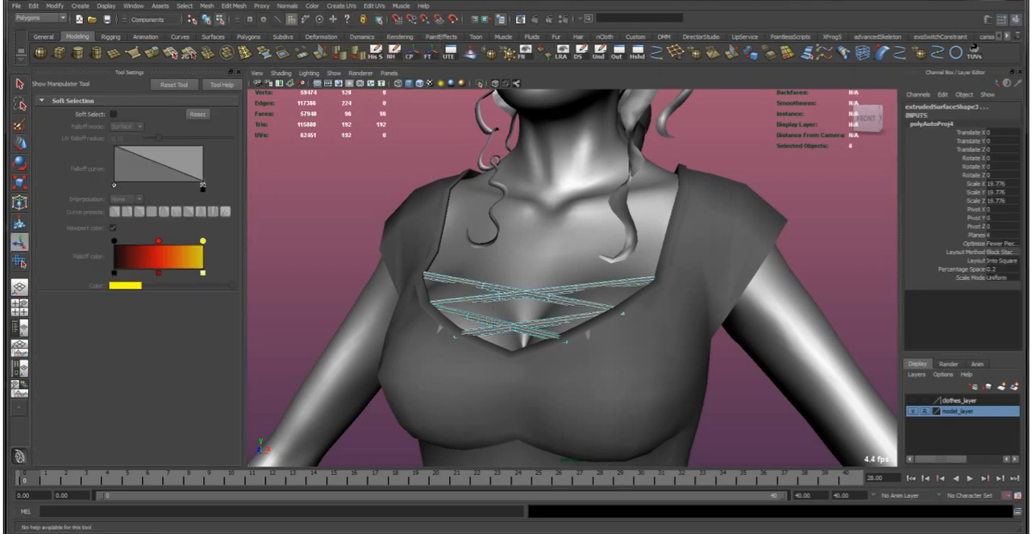
Try to isolate the neckline laces in the viewport while their edges are selected.
{"action": "key", "text": "ctrl+F10"}
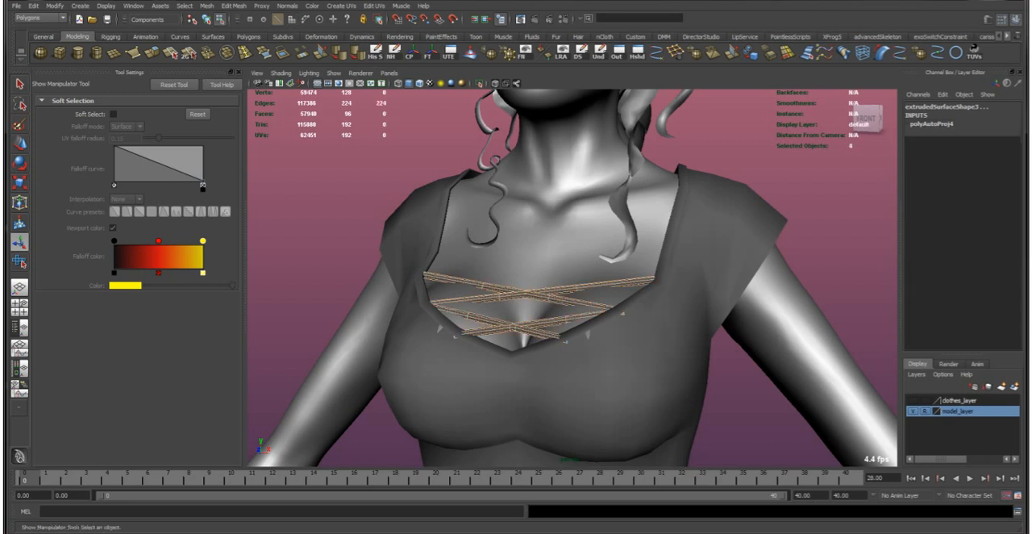
{"action": "right_click_drag", "start_coordinate": [474, 260], "coordinate": [507, 316], "text": "alt"}
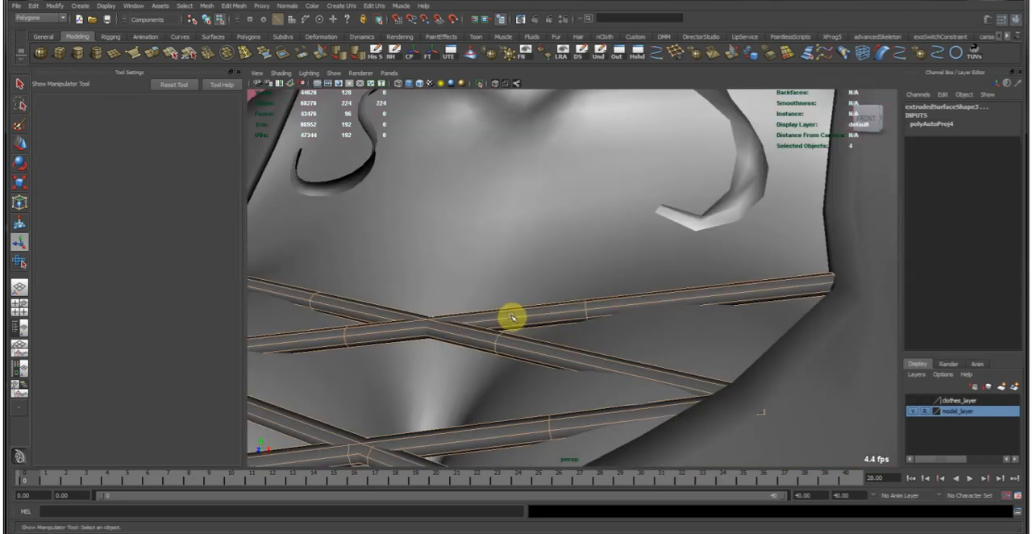
{"action": "left_click_drag", "start_coordinate": [507, 316], "coordinate": [728, 327], "text": "alt"}
{"action": "right_click_drag", "start_coordinate": [729, 327], "coordinate": [462, 326], "text": "alt"}
{"action": "left_click", "coordinate": [481, 83]}
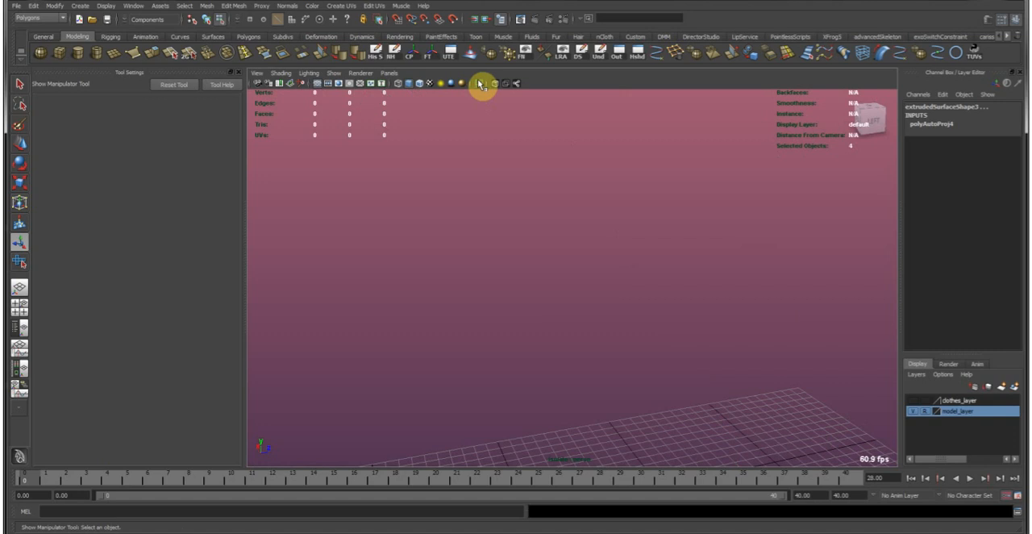
{"action": "left_click", "coordinate": [481, 83]}
{"action": "left_click_drag", "start_coordinate": [542, 200], "coordinate": [555, 281], "text": "alt"}
Return to object mode, reselect the four neckline laces and isolate them in the viewport.
{"action": "right_click", "coordinate": [586, 277]}
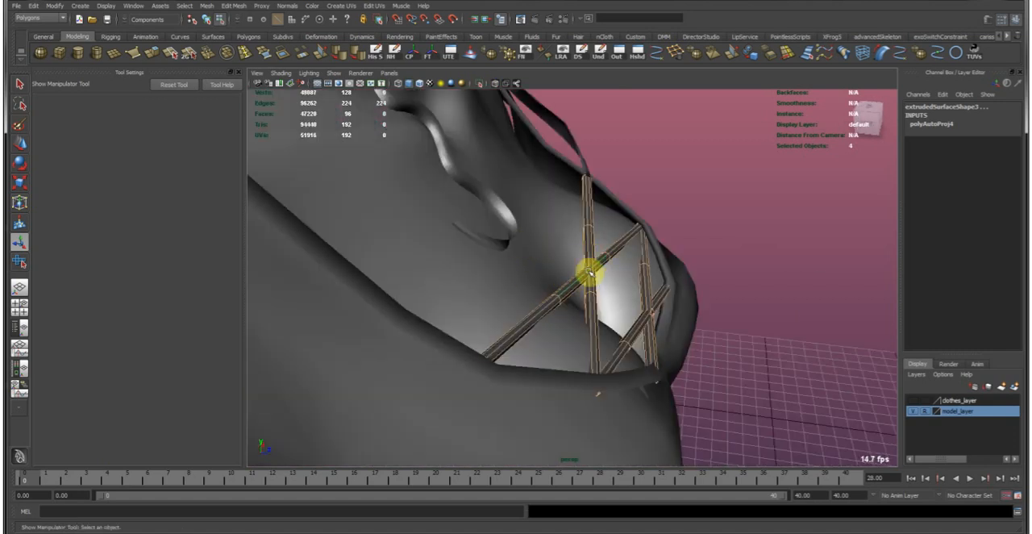
{"action": "mouse_move", "coordinate": [587, 286]}
{"action": "right_mouse_down"}
{"action": "mouse_move", "coordinate": [610, 249]}
{"action": "mouse_move", "coordinate": [594, 269]}
{"action": "right_mouse_up"}
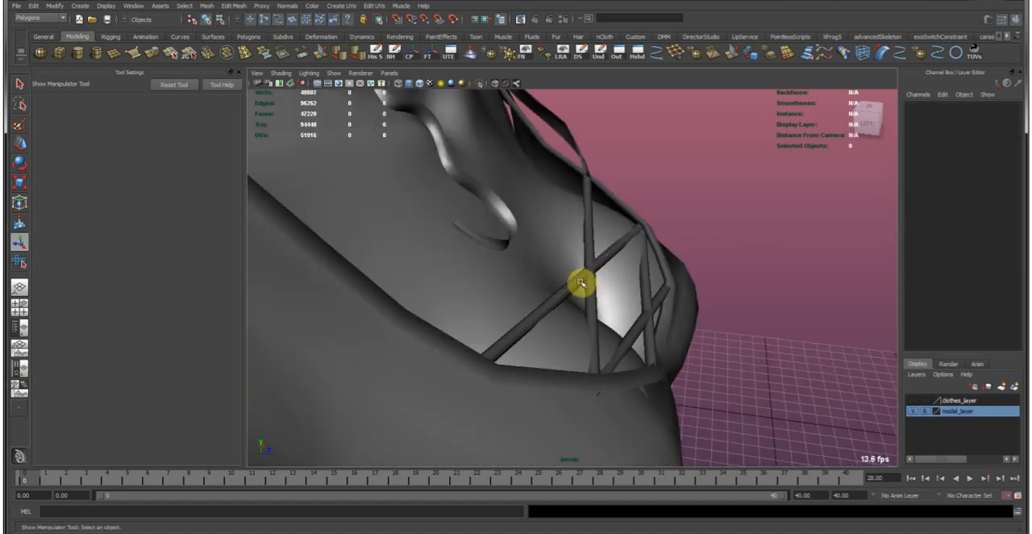
{"action": "left_click", "coordinate": [586, 282]}
{"action": "left_click", "coordinate": [591, 299], "text": "shift"}
{"action": "left_click", "coordinate": [640, 313], "text": "shift"}
{"action": "left_click", "coordinate": [643, 272], "text": "shift"}
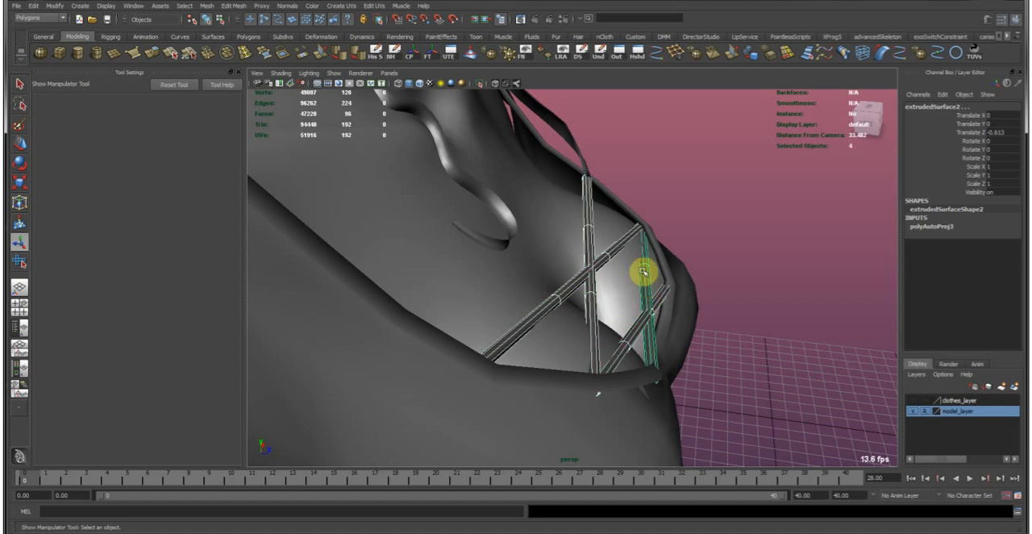
{"action": "left_click", "coordinate": [483, 83]}
{"action": "left_click_drag", "start_coordinate": [473, 167], "coordinate": [532, 282], "text": "alt"}
{"action": "scroll", "coordinate": [532, 281], "scroll_direction": "up", "scroll_amount": 2}
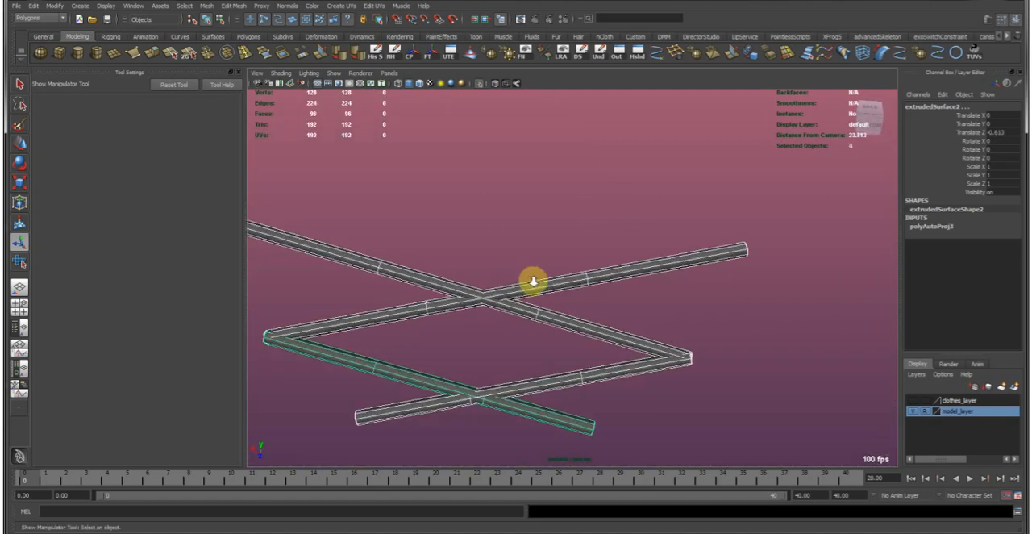
Switch the isolated laces to edge mode and select all of their edges.
{"action": "middle_click_drag", "start_coordinate": [494, 298], "coordinate": [532, 281], "text": "alt"}
{"action": "right_click_drag", "start_coordinate": [534, 279], "coordinate": [529, 240]}
{"action": "right_click_drag", "start_coordinate": [555, 276], "coordinate": [473, 262]}
{"action": "left_click_drag", "start_coordinate": [532, 395], "coordinate": [543, 425]}
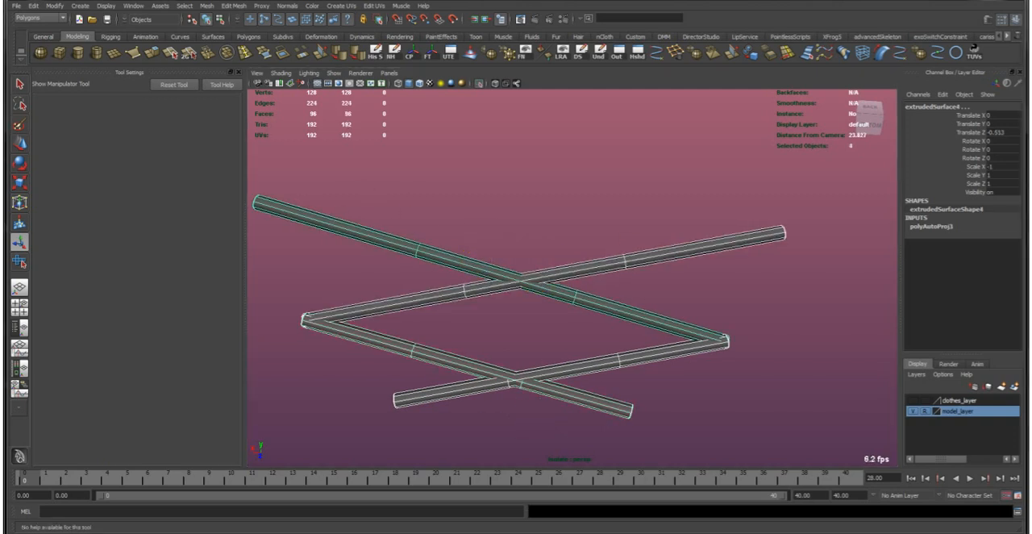
{"action": "key", "text": "F8"}
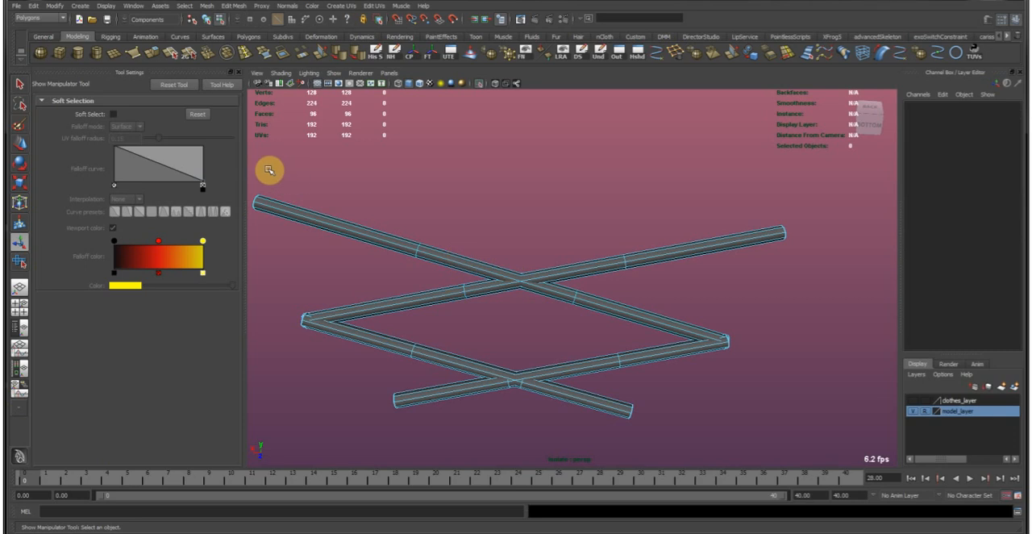
{"action": "key", "text": "ctrl+shift+a"}
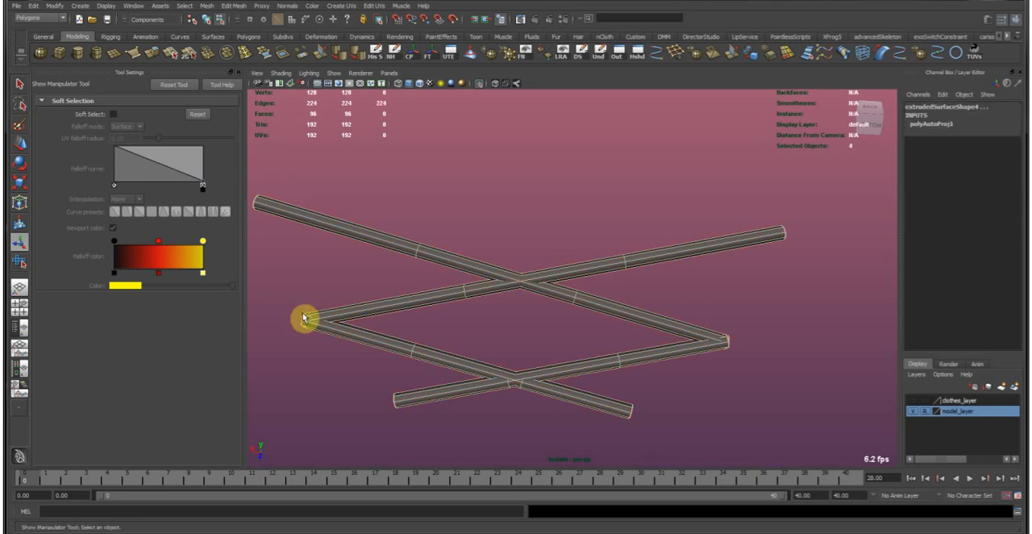
{"action": "right_click", "coordinate": [433, 256]}
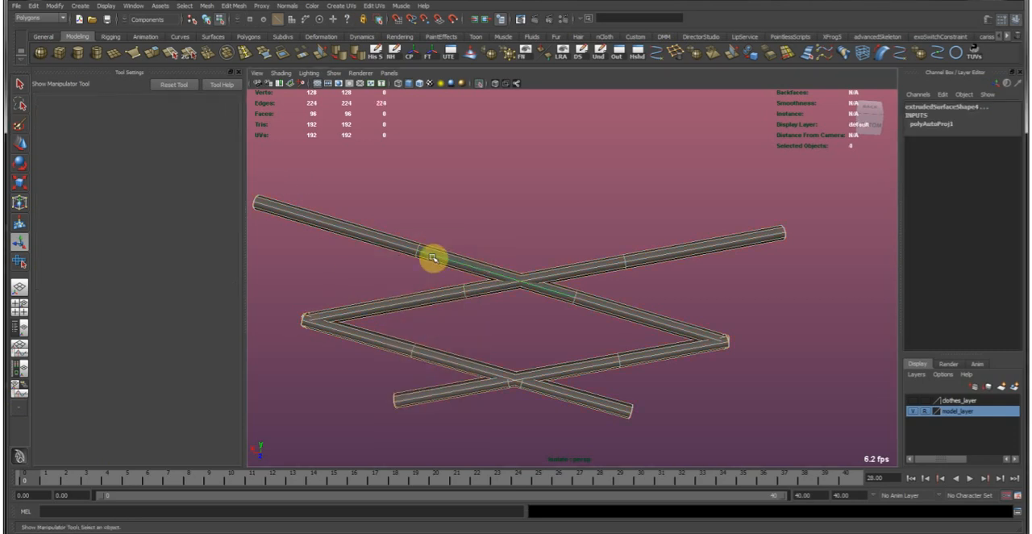
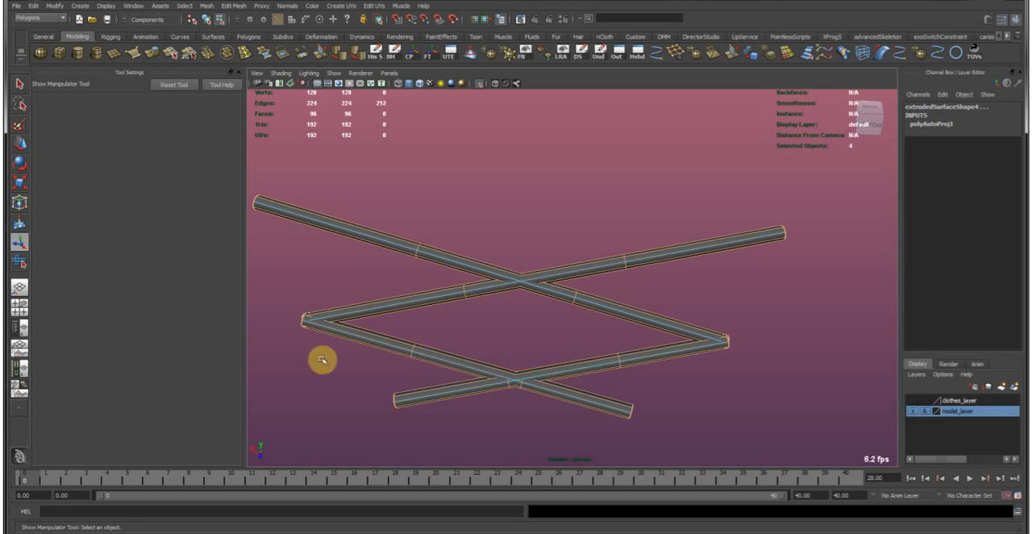
Move and sew the selected lace edges in the UV Texture Editor to join each lace's UV pieces.
{"action": "left_click_drag", "start_coordinate": [2, 98], "coordinate": [550, 106]}
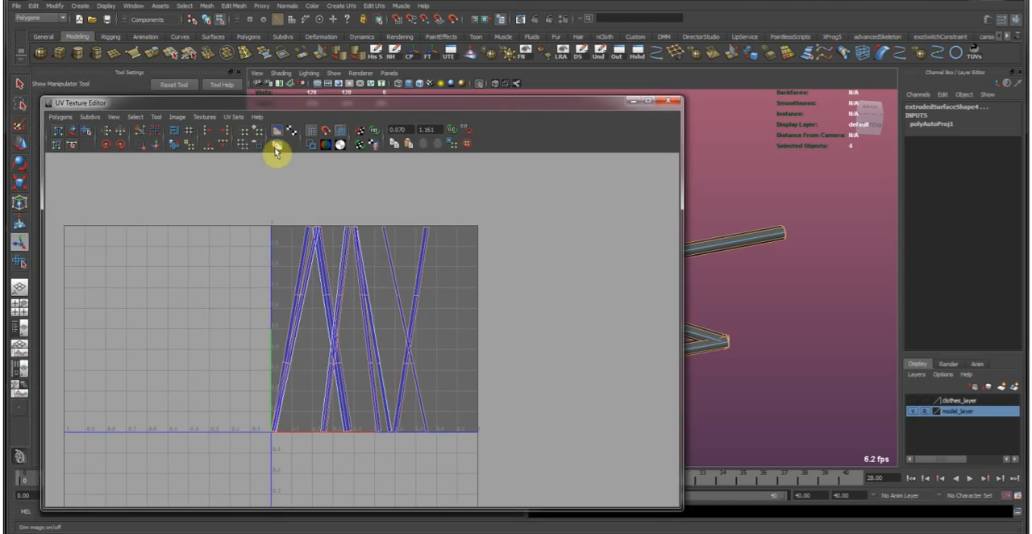
{"action": "left_click", "coordinate": [158, 145]}
{"action": "scroll", "coordinate": [387, 248], "scroll_direction": "up", "scroll_amount": 5}
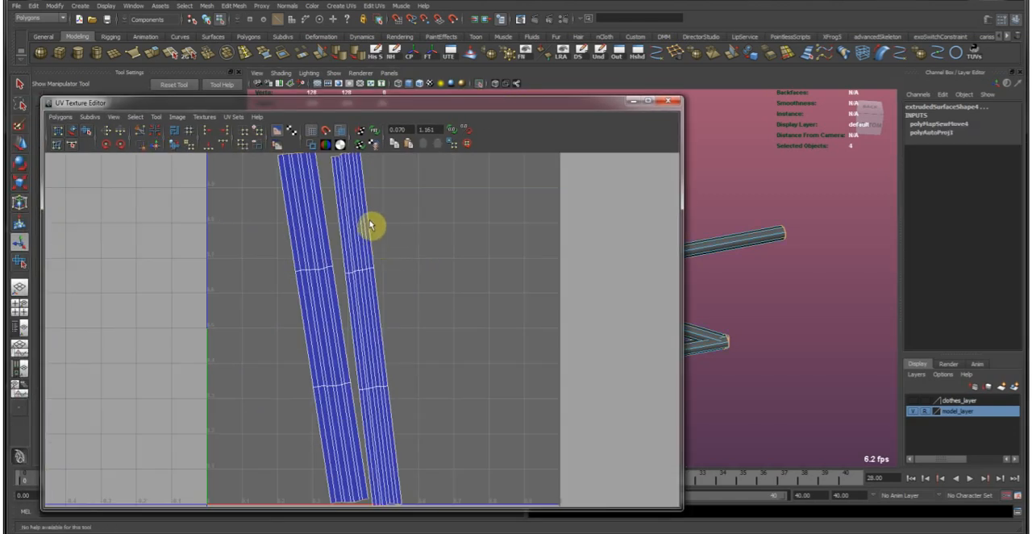
{"action": "middle_click_drag", "start_coordinate": [371, 225], "coordinate": [436, 360], "text": "alt"}
{"action": "scroll", "coordinate": [419, 352], "scroll_direction": "up", "scroll_amount": 5}
{"action": "scroll", "coordinate": [445, 336], "scroll_direction": "down", "scroll_amount": 8}
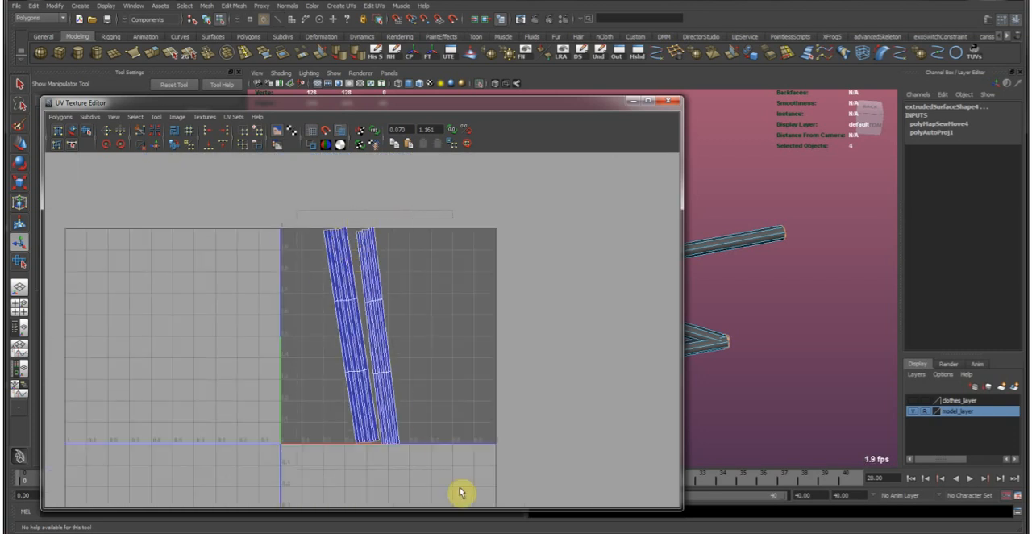
Rotate the lace UV shells upright, scale them down and move them into the lower-right corner of the UV square.
{"action": "key", "text": "e"}
{"action": "left_click_drag", "start_coordinate": [487, 334], "coordinate": [526, 343]}
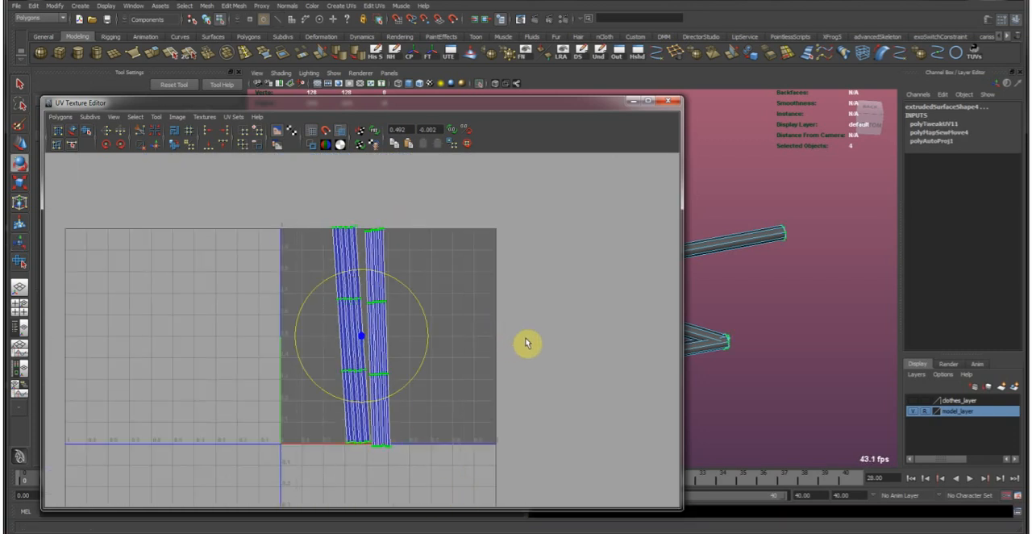
{"action": "key", "text": "r"}
{"action": "key", "text": "e"}
{"action": "middle_click_drag", "start_coordinate": [495, 317], "coordinate": [619, 372]}
{"action": "key", "text": "w"}
{"action": "key", "text": "r"}
{"action": "key", "text": "w"}
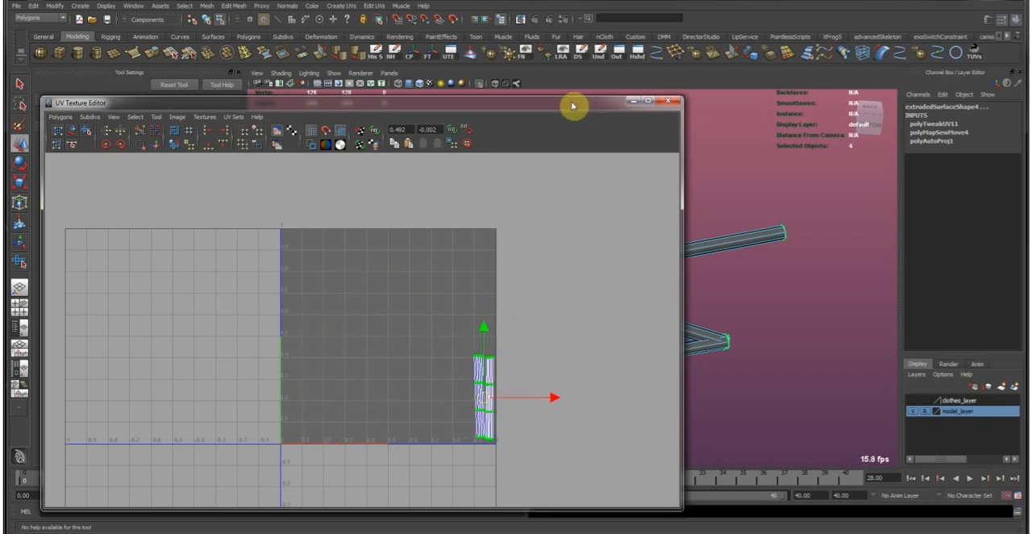
Close the UV Texture Editor, return to object mode and turn off isolation to show the whole character.
{"action": "left_click", "coordinate": [668, 100]}
{"action": "key", "text": "F8"}
{"action": "left_click", "coordinate": [520, 248]}
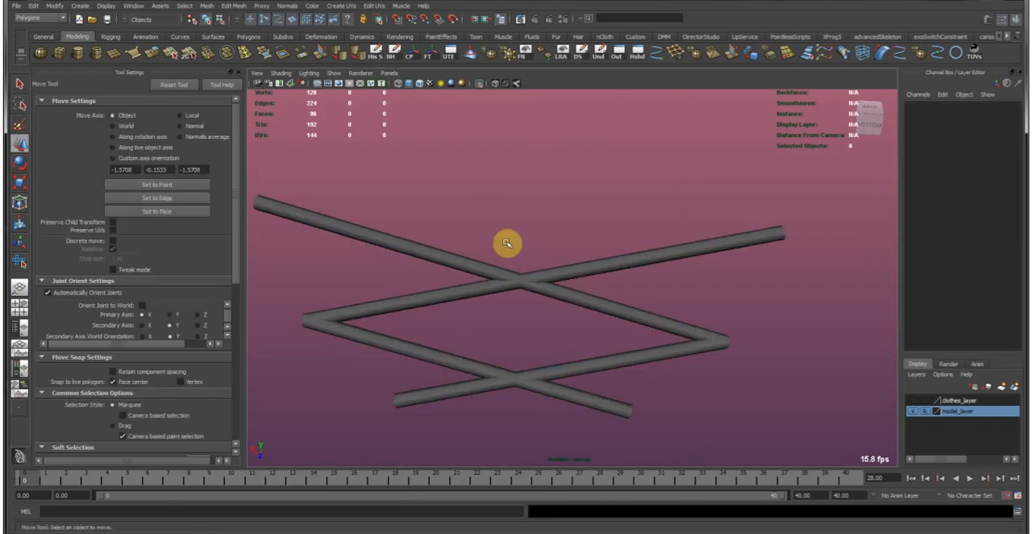
{"action": "left_click_drag", "start_coordinate": [707, 240], "coordinate": [429, 147], "text": "alt"}
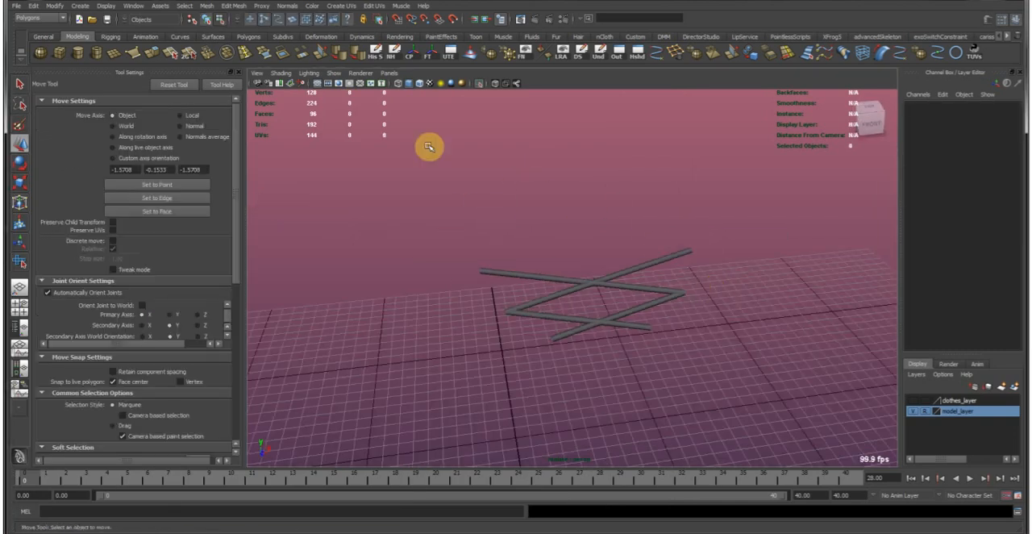
{"action": "left_click", "coordinate": [484, 83]}
{"action": "mouse_move", "coordinate": [763, 221]}
{"action": "left_mouse_down", "text": "alt"}
{"action": "mouse_move", "coordinate": [663, 170]}
{"action": "mouse_move", "coordinate": [772, 196]}
{"action": "mouse_move", "coordinate": [640, 168]}
{"action": "mouse_move", "coordinate": [764, 208]}
{"action": "left_mouse_up", "text": "alt"}
{"action": "right_click_drag", "start_coordinate": [637, 234], "coordinate": [486, 215], "text": "alt"}
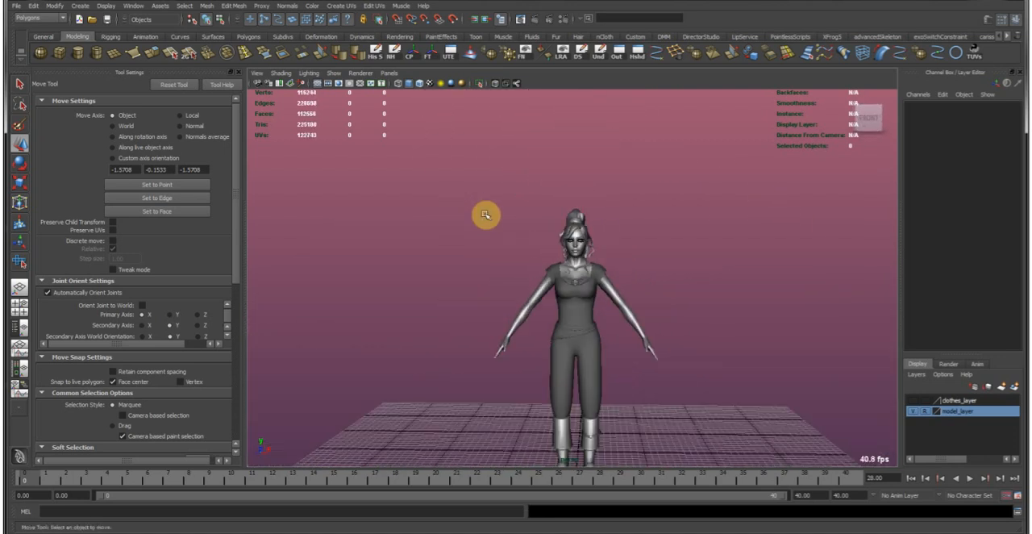
Examine the character's top, trousers and belts from several angles, ending at the hip around the lower belt.
{"action": "left_click_drag", "start_coordinate": [485, 214], "coordinate": [500, 269], "text": "alt"}
{"action": "left_click_drag", "start_coordinate": [598, 351], "coordinate": [572, 376], "text": "alt"}
{"action": "right_click_drag", "start_coordinate": [476, 227], "coordinate": [685, 246], "text": "alt"}
{"action": "left_click_drag", "start_coordinate": [684, 246], "coordinate": [765, 237], "text": "alt"}
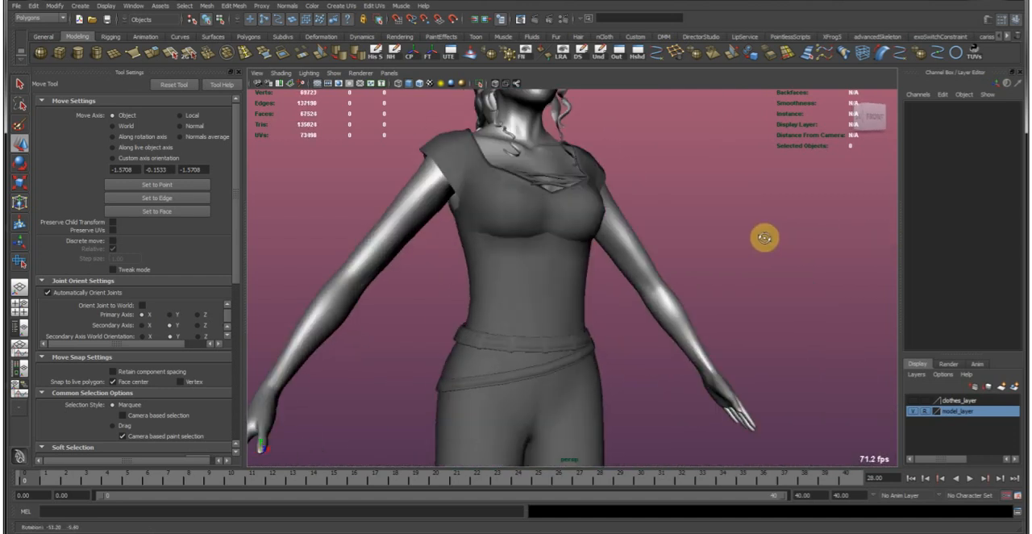
{"action": "right_click_drag", "start_coordinate": [764, 237], "coordinate": [709, 242], "text": "alt"}
{"action": "right_click_drag", "start_coordinate": [813, 303], "coordinate": [564, 253], "text": "alt"}
{"action": "left_click_drag", "start_coordinate": [564, 254], "coordinate": [538, 279], "text": "alt"}
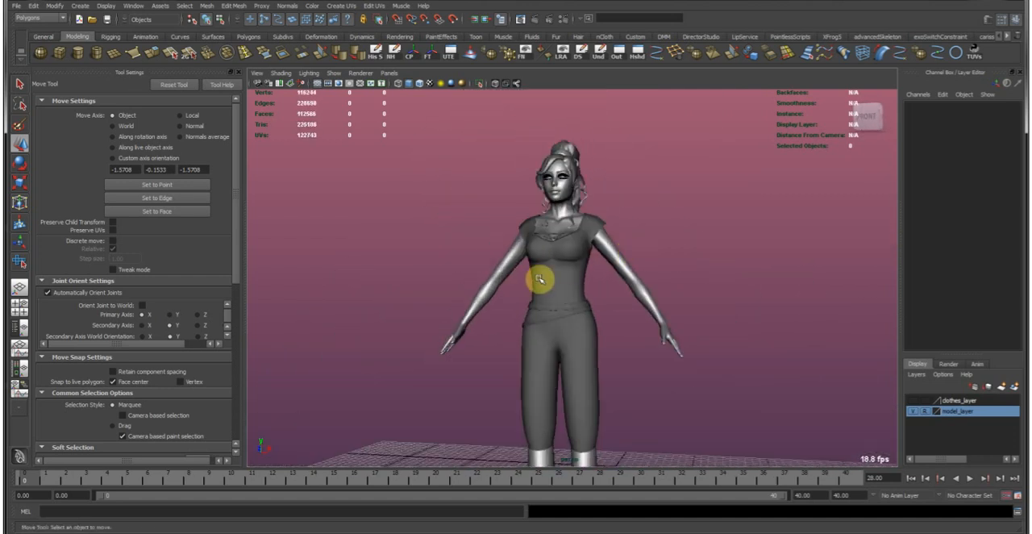
{"action": "left_click", "coordinate": [538, 279]}
{"action": "right_click_drag", "start_coordinate": [415, 271], "coordinate": [595, 321], "text": "alt"}
{"action": "left_click", "coordinate": [647, 332]}
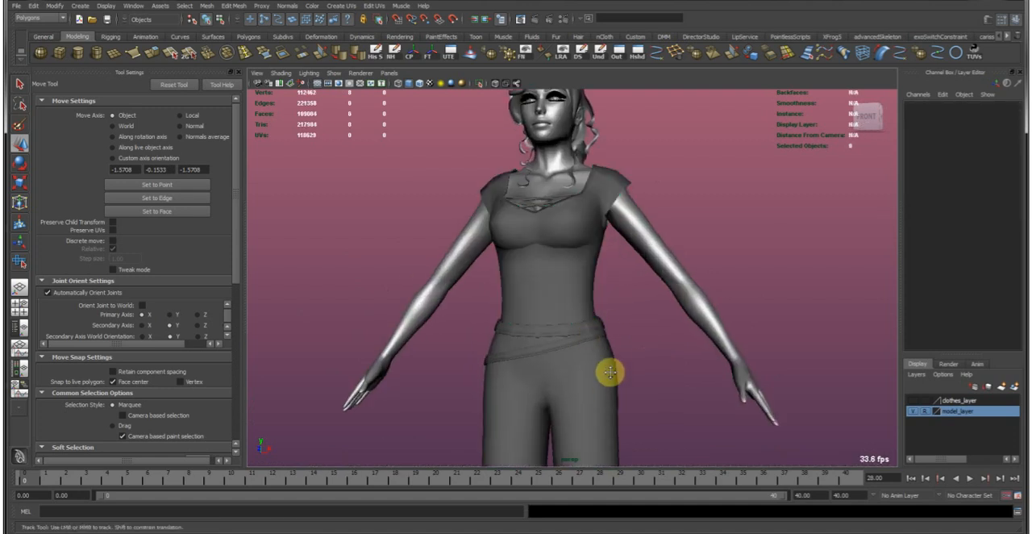
{"action": "right_click_drag", "start_coordinate": [608, 386], "coordinate": [527, 232], "text": "alt"}
{"action": "left_click_drag", "start_coordinate": [527, 232], "coordinate": [570, 244], "text": "alt"}
{"action": "right_click_drag", "start_coordinate": [570, 245], "coordinate": [699, 206], "text": "alt"}
{"action": "middle_click_drag", "start_coordinate": [698, 207], "coordinate": [661, 244], "text": "alt"}
{"action": "left_click_drag", "start_coordinate": [662, 244], "coordinate": [642, 231], "text": "alt"}
{"action": "right_click_drag", "start_coordinate": [714, 333], "coordinate": [495, 283], "text": "alt"}
{"action": "left_click_drag", "start_coordinate": [494, 283], "coordinate": [717, 262], "text": "alt"}
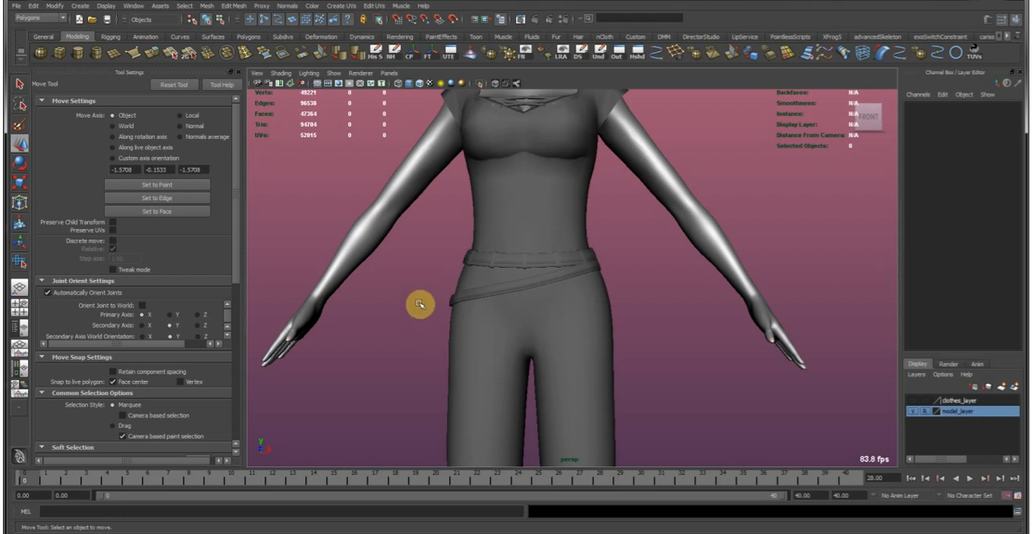
{"action": "right_click_drag", "start_coordinate": [419, 304], "coordinate": [602, 267], "text": "alt"}
{"action": "right_click_drag", "start_coordinate": [576, 299], "coordinate": [597, 292], "text": "alt"}
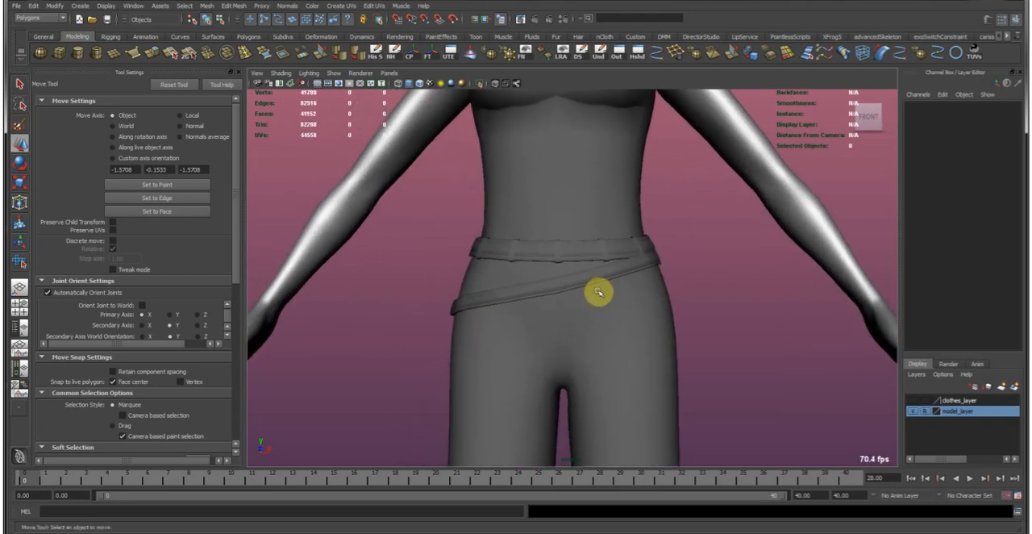
{"action": "middle_click_drag", "start_coordinate": [488, 302], "coordinate": [582, 244], "text": "alt"}
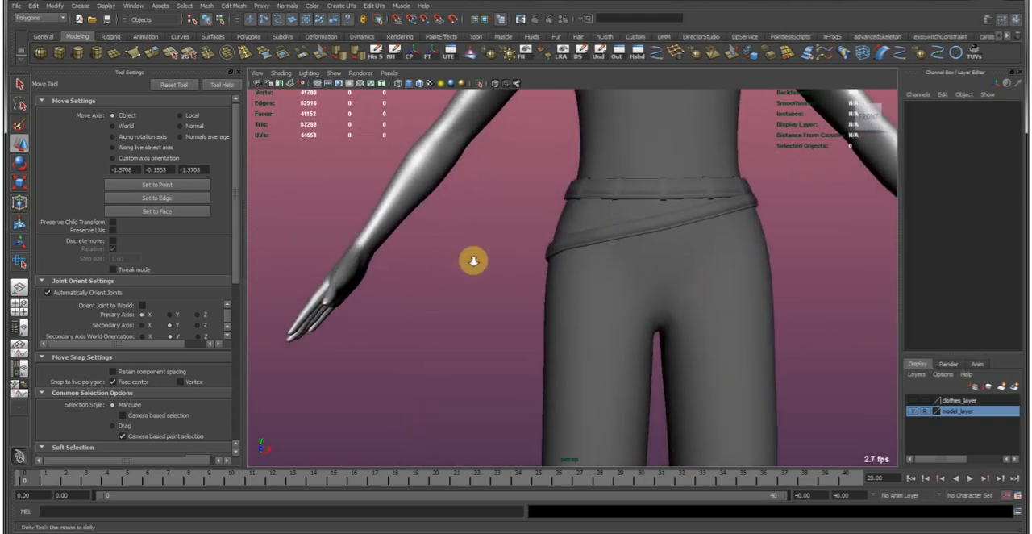
{"action": "right_click_drag", "start_coordinate": [473, 261], "coordinate": [506, 261], "text": "alt"}
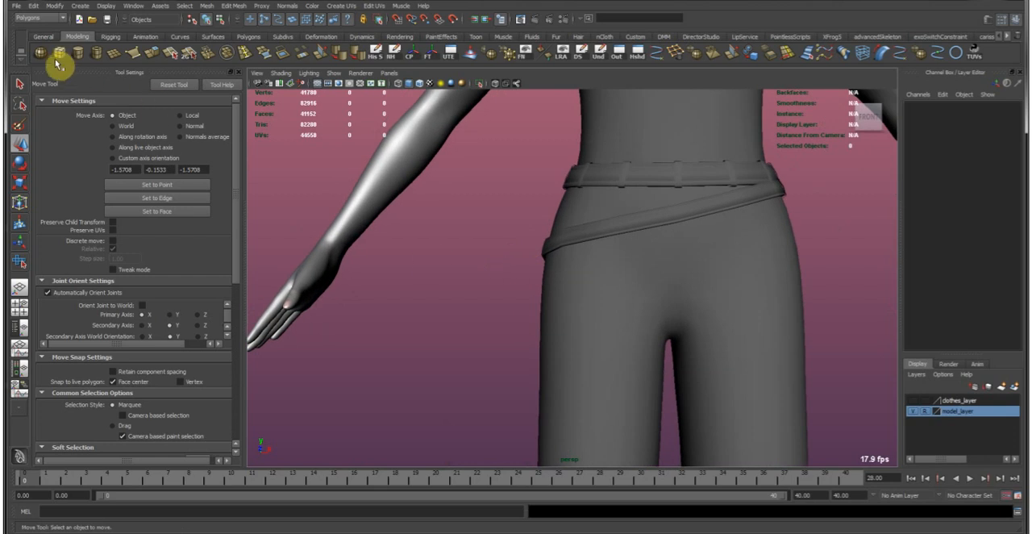
Create a polygon cube and move it up to the lower belt at the character's hip.
{"action": "right_click_drag", "start_coordinate": [681, 290], "coordinate": [625, 271], "text": "alt"}
{"action": "left_click_drag", "start_coordinate": [625, 262], "coordinate": [532, 382], "text": "alt"}
{"action": "left_click", "coordinate": [553, 448]}
{"action": "left_click_drag", "start_coordinate": [601, 354], "coordinate": [565, 250], "text": "alt"}
{"action": "right_click_drag", "start_coordinate": [468, 251], "coordinate": [567, 230], "text": "alt"}
{"action": "middle_click_drag", "start_coordinate": [568, 230], "coordinate": [528, 314], "text": "alt"}
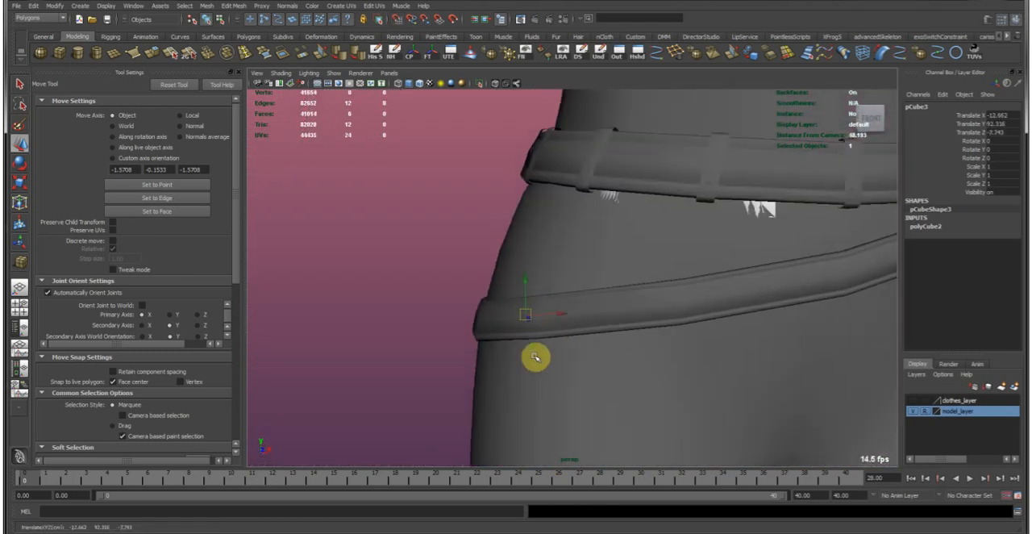
{"action": "key", "text": "f"}
{"action": "right_click_drag", "start_coordinate": [651, 325], "coordinate": [617, 296], "text": "alt"}
{"action": "key", "text": "Insert"}
Bring the cube forward in front of the hip, just below the lower belt.
{"action": "middle_click_drag", "start_coordinate": [635, 243], "coordinate": [661, 247]}
{"action": "right_click_drag", "start_coordinate": [750, 318], "coordinate": [578, 263], "text": "alt"}
{"action": "left_click_drag", "start_coordinate": [578, 263], "coordinate": [703, 260], "text": "alt"}
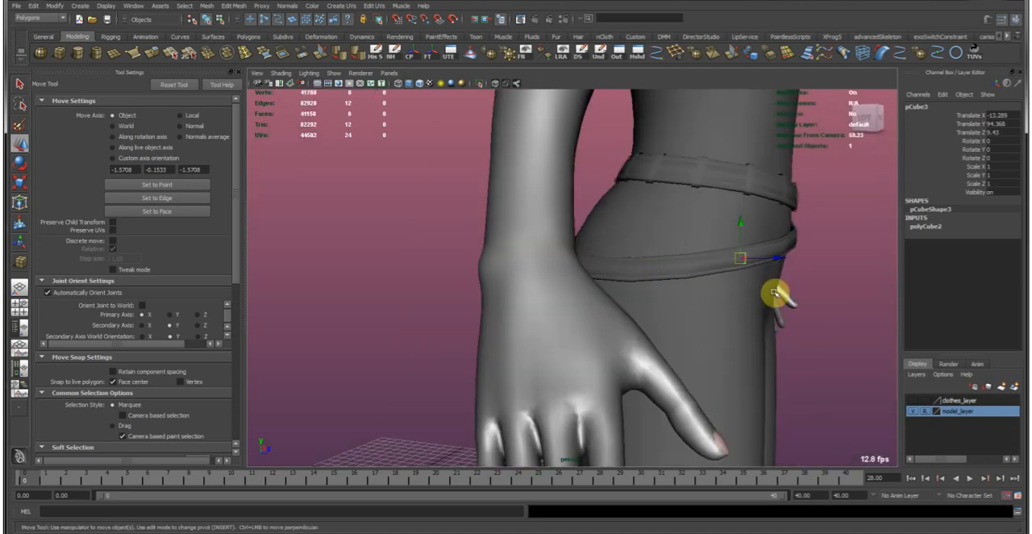
{"action": "middle_click_drag", "start_coordinate": [773, 292], "coordinate": [535, 332], "text": "alt"}
{"action": "left_click_drag", "start_coordinate": [535, 331], "coordinate": [615, 323], "text": "alt"}
{"action": "right_click_drag", "start_coordinate": [615, 322], "coordinate": [575, 310], "text": "alt"}
{"action": "left_click_drag", "start_coordinate": [575, 310], "coordinate": [586, 309], "text": "alt"}
Tilt the cube slightly and scale it uniformly to about 4.85.
{"action": "key", "text": "e"}
{"action": "middle_click_drag", "start_coordinate": [622, 318], "coordinate": [684, 343]}
{"action": "key", "text": "w"}
{"action": "key", "text": "r"}
{"action": "left_click_drag", "start_coordinate": [685, 344], "coordinate": [481, 316], "text": "alt"}
{"action": "right_click_drag", "start_coordinate": [482, 316], "coordinate": [537, 329], "text": "alt"}
{"action": "left_click_drag", "start_coordinate": [537, 329], "coordinate": [470, 366], "text": "alt"}
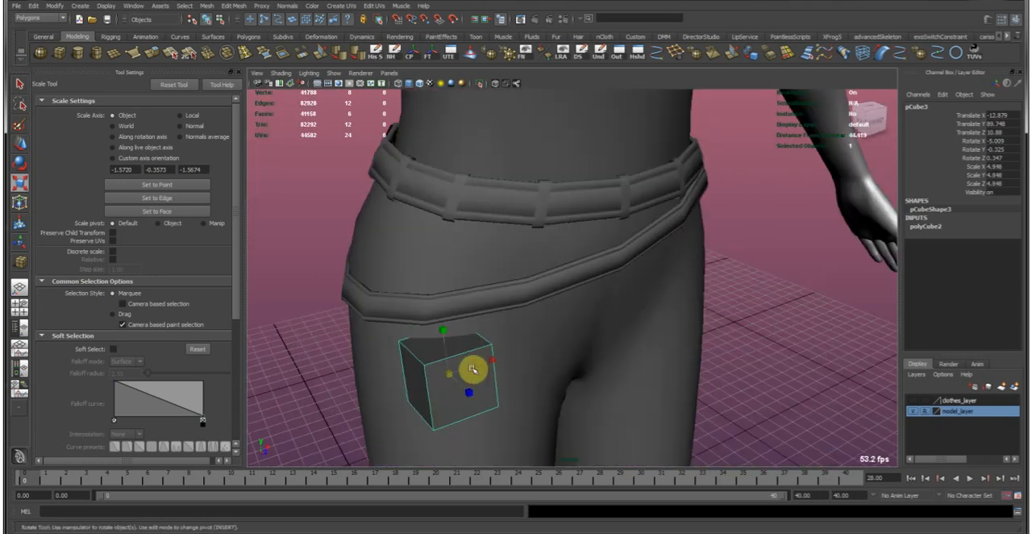
Rotate the cube towards the angle of the hip and flatten its X scale to about 2.99.
{"action": "key", "text": "e"}
{"action": "middle_click_drag", "start_coordinate": [451, 380], "coordinate": [469, 365]}
{"action": "left_click_drag", "start_coordinate": [469, 365], "coordinate": [490, 242], "text": "alt"}
{"action": "middle_click_drag", "start_coordinate": [490, 242], "coordinate": [586, 318], "text": "alt"}
{"action": "left_click_drag", "start_coordinate": [585, 318], "coordinate": [620, 299], "text": "alt"}
{"action": "key", "text": "r"}
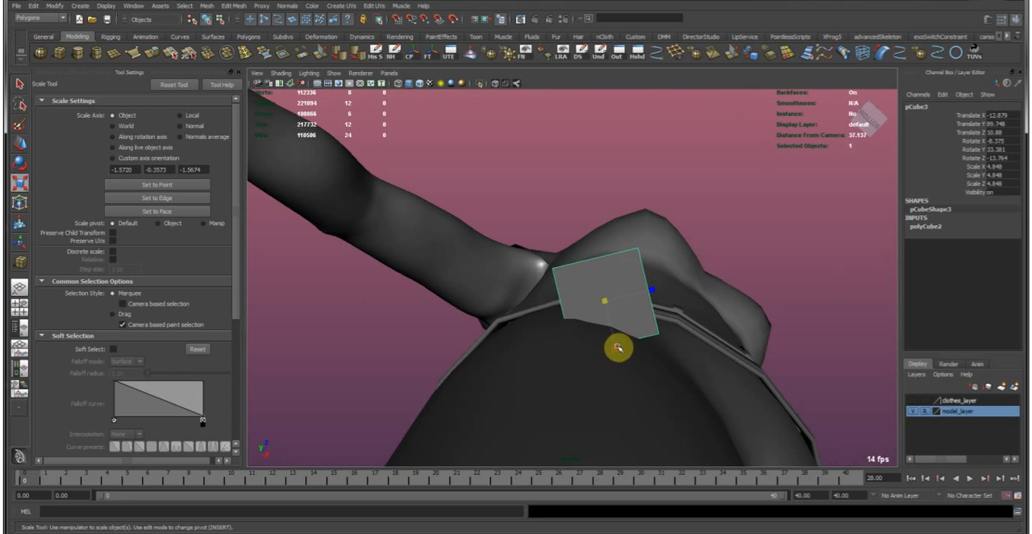
{"action": "left_click_drag", "start_coordinate": [615, 340], "coordinate": [614, 337]}
Turn the cube to about 48.8 degrees in Y and place it against the hip below the lower belt.
{"action": "key", "text": "e"}
{"action": "left_click_drag", "start_coordinate": [659, 289], "coordinate": [593, 314]}
{"action": "key", "text": "w"}
{"action": "middle_click_drag", "start_coordinate": [585, 314], "coordinate": [553, 304]}
{"action": "left_click_drag", "start_coordinate": [553, 304], "coordinate": [475, 359], "text": "alt"}
{"action": "middle_click_drag", "start_coordinate": [475, 359], "coordinate": [615, 257], "text": "alt"}
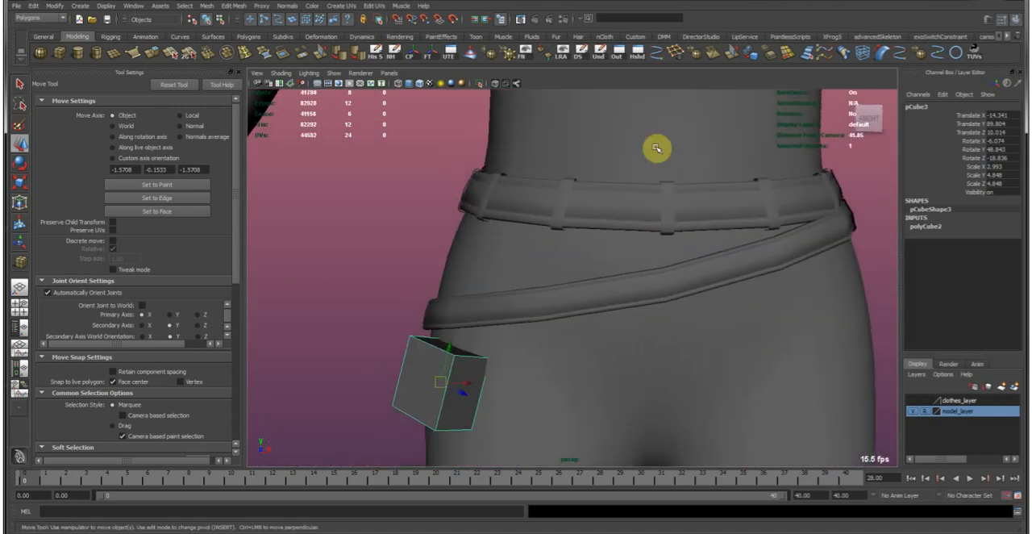
Smooth the cube into a rounded pouch body and select its top faces.
{"action": "left_click", "coordinate": [692, 57]}
{"action": "left_click_drag", "start_coordinate": [628, 190], "coordinate": [526, 369], "text": "alt"}
{"action": "left_click", "coordinate": [504, 344]}
{"action": "right_click_drag", "start_coordinate": [497, 350], "coordinate": [497, 387]}
{"action": "left_click", "coordinate": [507, 344]}
{"action": "left_click", "coordinate": [486, 338], "text": "shift"}
{"action": "right_click_drag", "start_coordinate": [498, 331], "coordinate": [618, 341], "text": "alt"}
{"action": "left_click_drag", "start_coordinate": [618, 341], "coordinate": [592, 226], "text": "alt"}
{"action": "middle_click_drag", "start_coordinate": [591, 226], "coordinate": [510, 313], "text": "alt"}
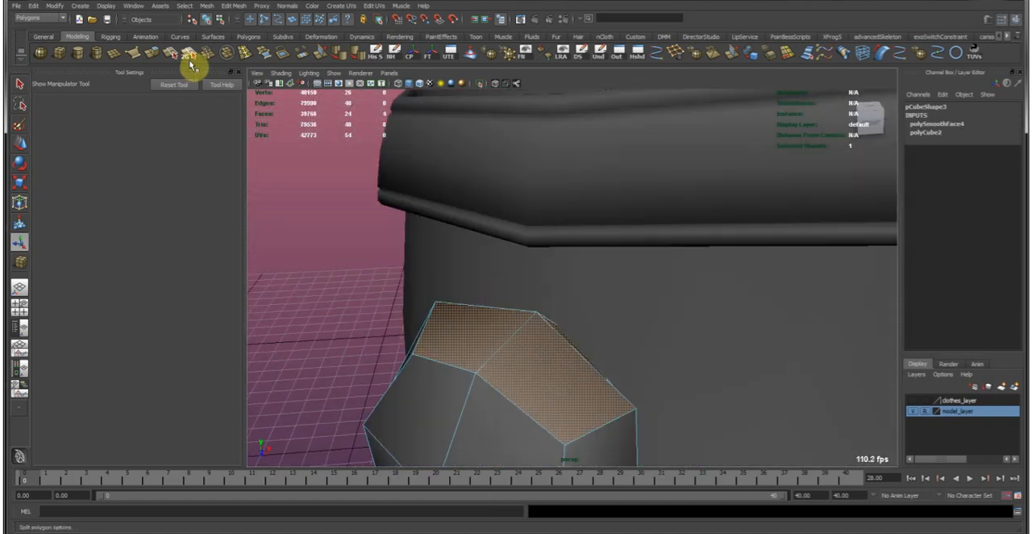
Extrude the pouch's top faces upward and scale them in to form a tapered shoulder.
{"action": "left_click", "coordinate": [153, 52]}
{"action": "key", "text": "r"}
{"action": "middle_click_drag", "start_coordinate": [621, 371], "coordinate": [567, 376]}
{"action": "key", "text": "w"}
{"action": "left_click_drag", "start_coordinate": [567, 376], "coordinate": [517, 252], "text": "alt"}
{"action": "key", "text": "r"}
{"action": "middle_click_drag", "start_coordinate": [584, 353], "coordinate": [559, 271]}
Extrude the top faces again and raise them to form the pouch's narrow neck.
{"action": "key", "text": "g"}
{"action": "key", "text": "w"}
{"action": "left_click_drag", "start_coordinate": [560, 271], "coordinate": [546, 347], "text": "alt"}
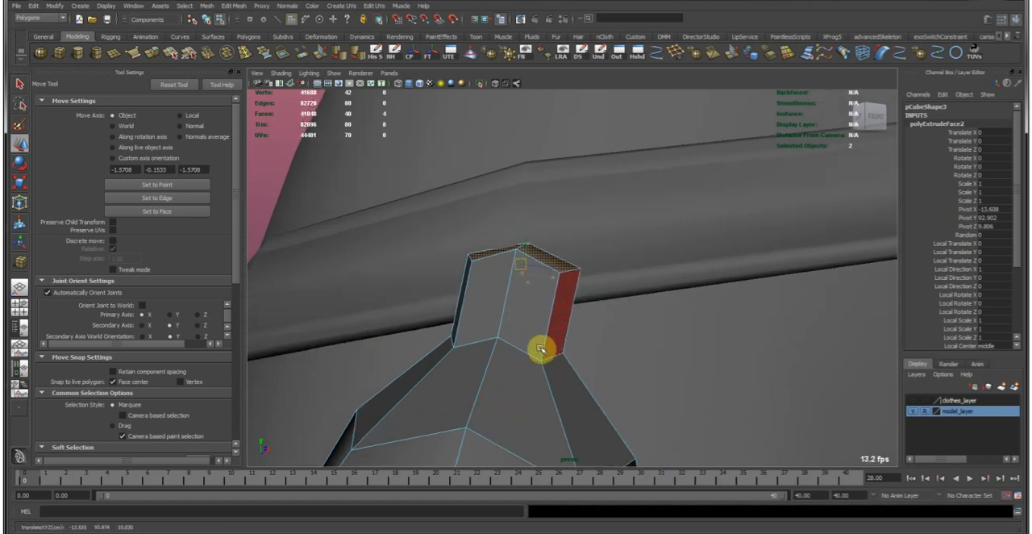
{"action": "key", "text": "r"}
Extrude the neck's top faces once more, scale them outward into a flared opening and return to object mode.
{"action": "key", "text": "g"}
{"action": "key", "text": "w"}
{"action": "middle_click_drag", "start_coordinate": [523, 331], "coordinate": [557, 299]}
{"action": "key", "text": "r"}
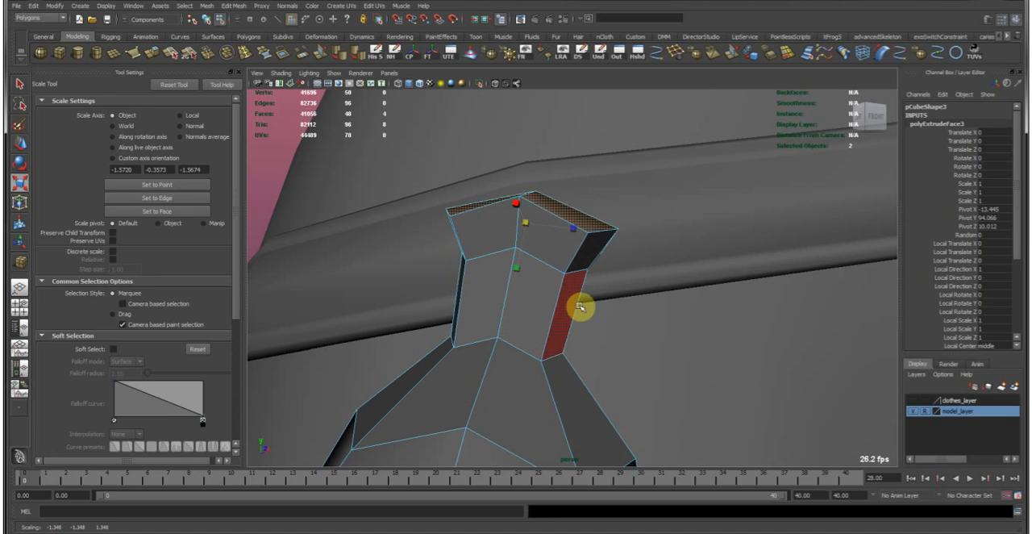
{"action": "right_click_drag", "start_coordinate": [639, 341], "coordinate": [553, 258], "text": "alt"}
{"action": "left_click_drag", "start_coordinate": [553, 258], "coordinate": [527, 328], "text": "alt"}
{"action": "key", "text": "F8"}
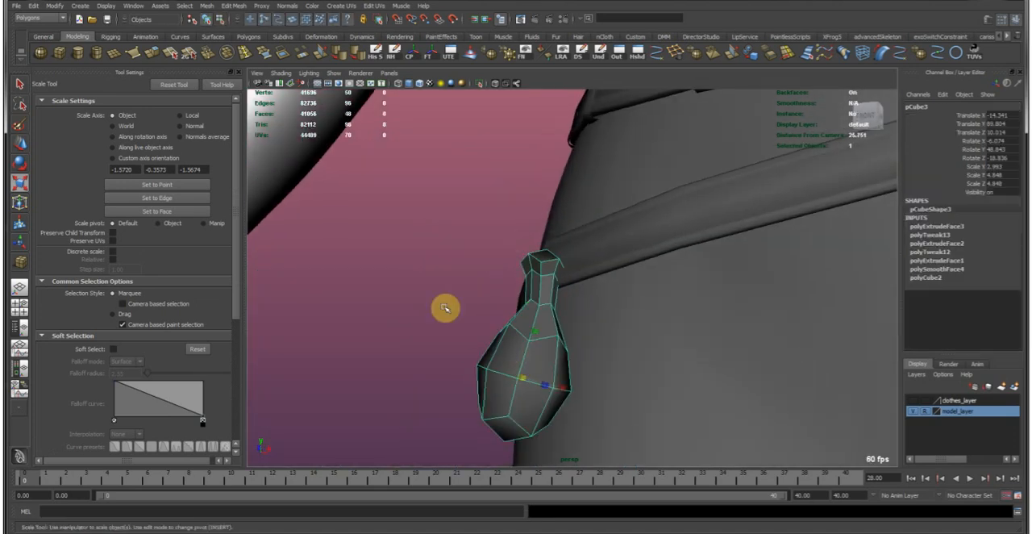
Check the pouch against the belt from the side and soften its edges.
{"action": "left_click", "coordinate": [467, 309]}
{"action": "key", "text": "w"}
{"action": "right_click_drag", "start_coordinate": [620, 332], "coordinate": [556, 300], "text": "alt"}
{"action": "left_click_drag", "start_coordinate": [556, 300], "coordinate": [614, 319], "text": "alt"}
{"action": "left_click_drag", "start_coordinate": [615, 319], "coordinate": [524, 265]}
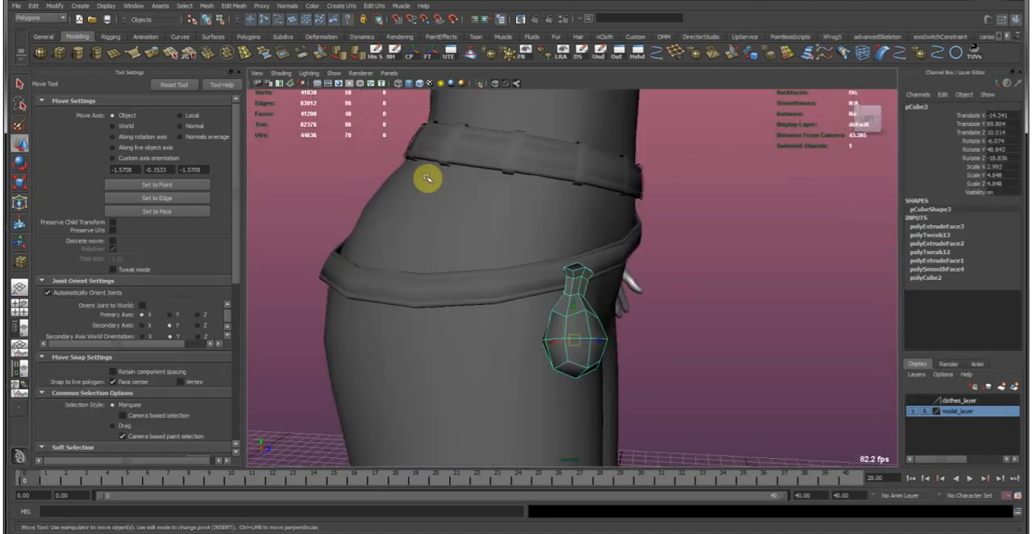
{"action": "left_click", "coordinate": [348, 54]}
{"action": "left_click", "coordinate": [315, 159]}
Scale the pouch up to about 3.75 in X and 6.07 in Y and Z, and lower it slightly beside the belt.
{"action": "key", "text": "w"}
{"action": "mouse_move", "coordinate": [592, 322]}
{"action": "left_mouse_down", "text": "alt"}
{"action": "mouse_move", "coordinate": [538, 329]}
{"action": "mouse_move", "coordinate": [552, 331]}
{"action": "left_mouse_up", "text": "alt"}
{"action": "left_click", "coordinate": [554, 332]}
{"action": "key", "text": "r"}
{"action": "left_click_drag", "start_coordinate": [481, 320], "coordinate": [538, 338], "text": "alt"}
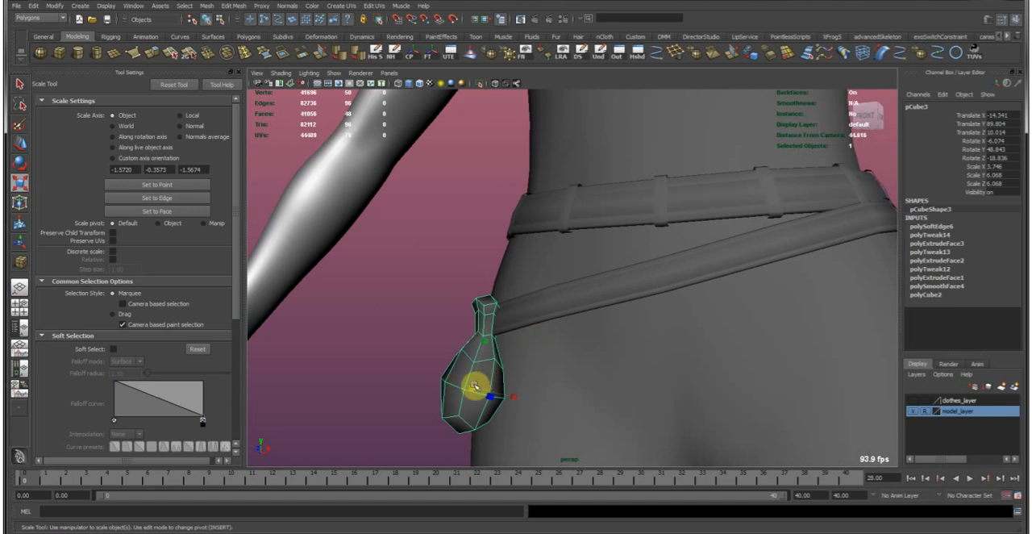
{"action": "key", "text": "w"}
{"action": "left_click_drag", "start_coordinate": [475, 387], "coordinate": [470, 397]}
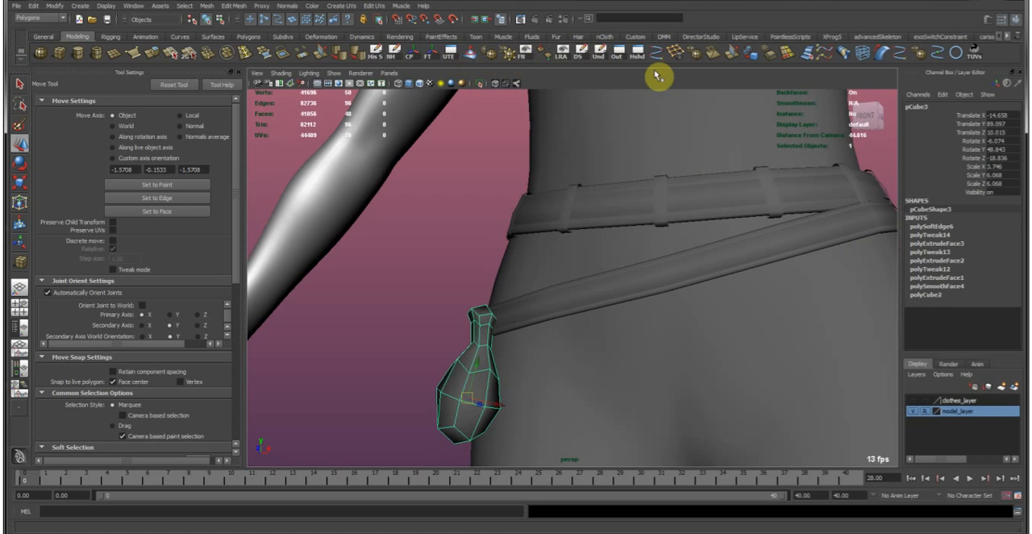
Smooth the pouch mesh and deselect it to check its shape from the front.
{"action": "left_click", "coordinate": [701, 58]}
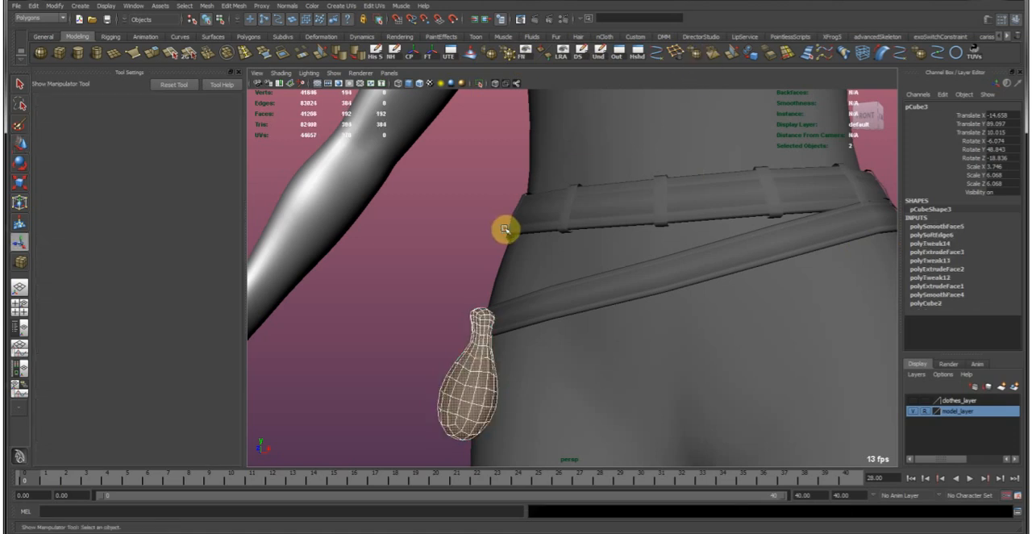
{"action": "key", "text": "w"}
{"action": "left_click", "coordinate": [504, 229]}
{"action": "left_click_drag", "start_coordinate": [404, 297], "coordinate": [476, 299], "text": "alt"}
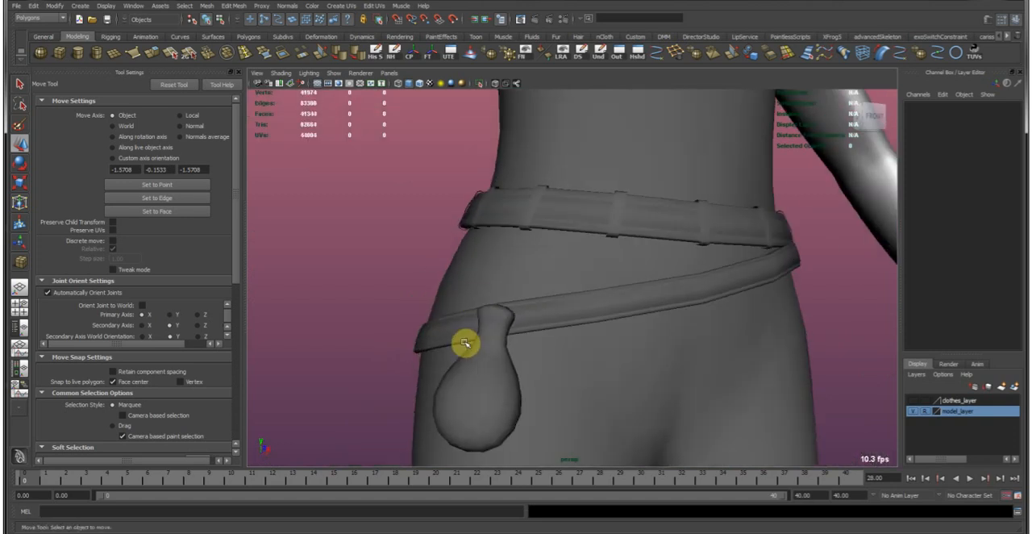
Select the faces capping the top of the pouch's neck and delete them.
{"action": "left_click", "coordinate": [477, 299]}
{"action": "left_click_drag", "start_coordinate": [484, 364], "coordinate": [531, 334], "text": "alt"}
{"action": "right_click_drag", "start_coordinate": [530, 334], "coordinate": [505, 334]}
{"action": "left_click", "coordinate": [543, 311]}
{"action": "right_click_drag", "start_coordinate": [527, 299], "coordinate": [522, 339], "text": "ctrl"}
{"action": "key", "text": "Delete"}
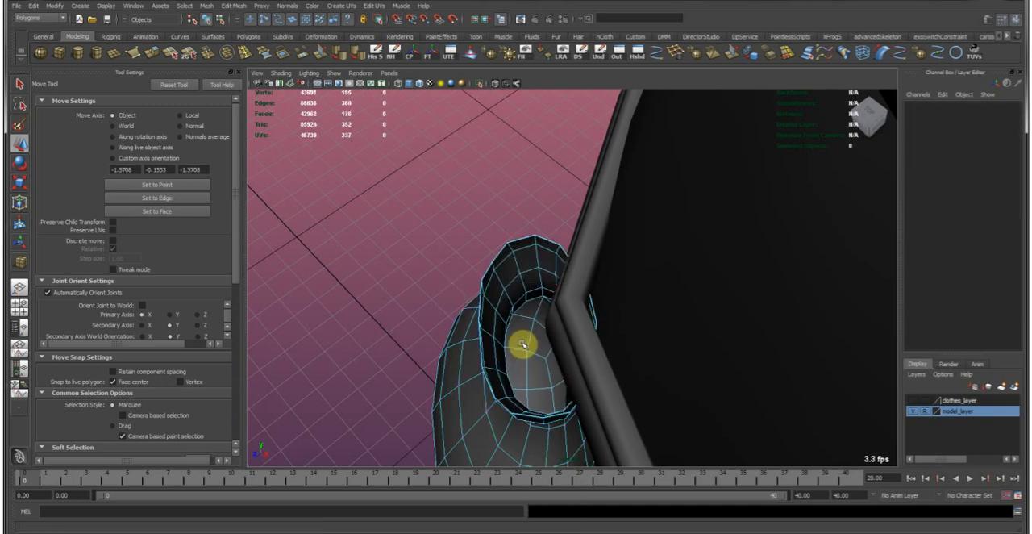
Select the pouch opening's border edge loop, level and widen it by scaling, and adjust its height.
{"action": "left_click_drag", "start_coordinate": [478, 325], "coordinate": [611, 310], "text": "alt"}
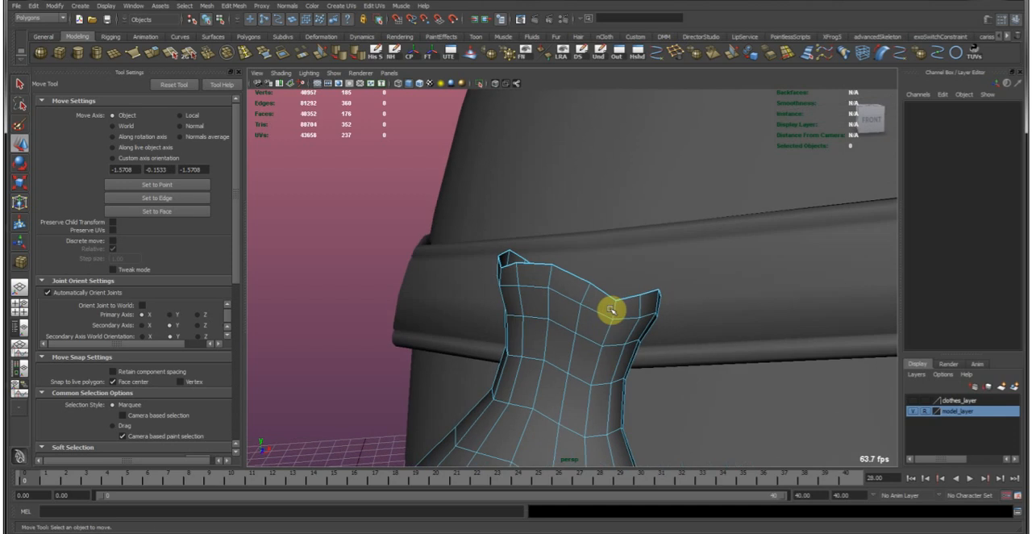
{"action": "double_click", "coordinate": [569, 271]}
{"action": "key", "text": "t"}
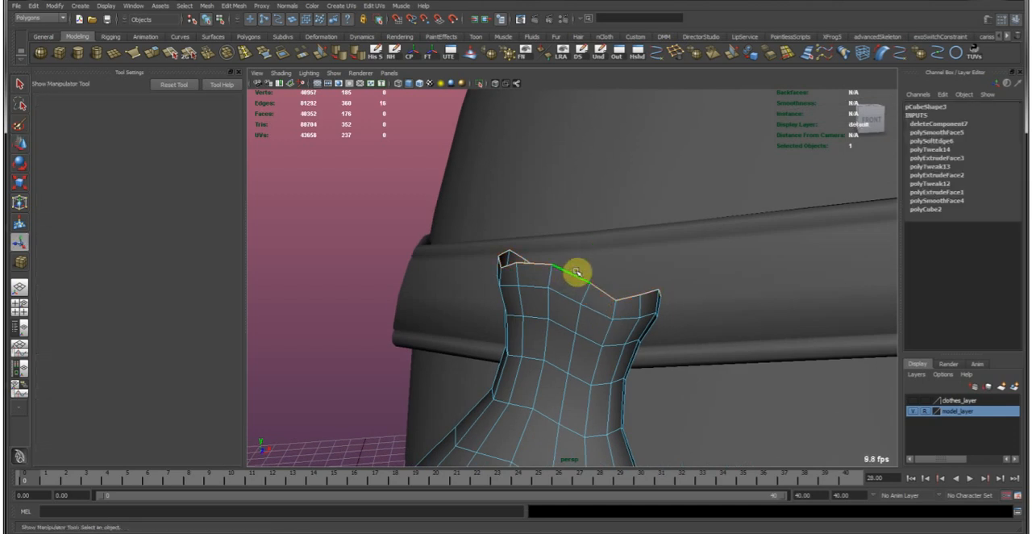
{"action": "key", "text": "r"}
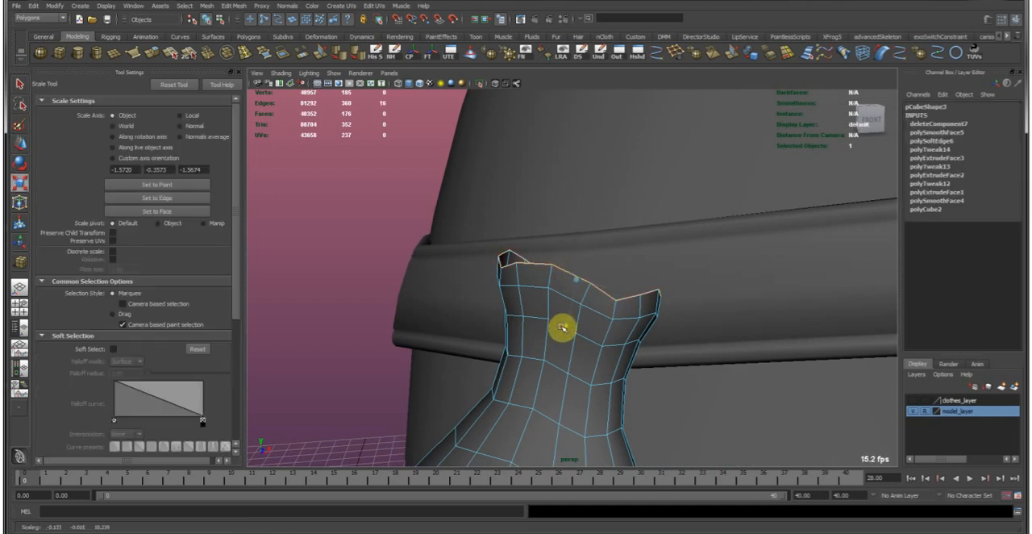
{"action": "left_click_drag", "start_coordinate": [581, 283], "coordinate": [658, 295], "text": "alt"}
{"action": "key", "text": "w"}
{"action": "middle_click_drag", "start_coordinate": [645, 302], "coordinate": [645, 326]}
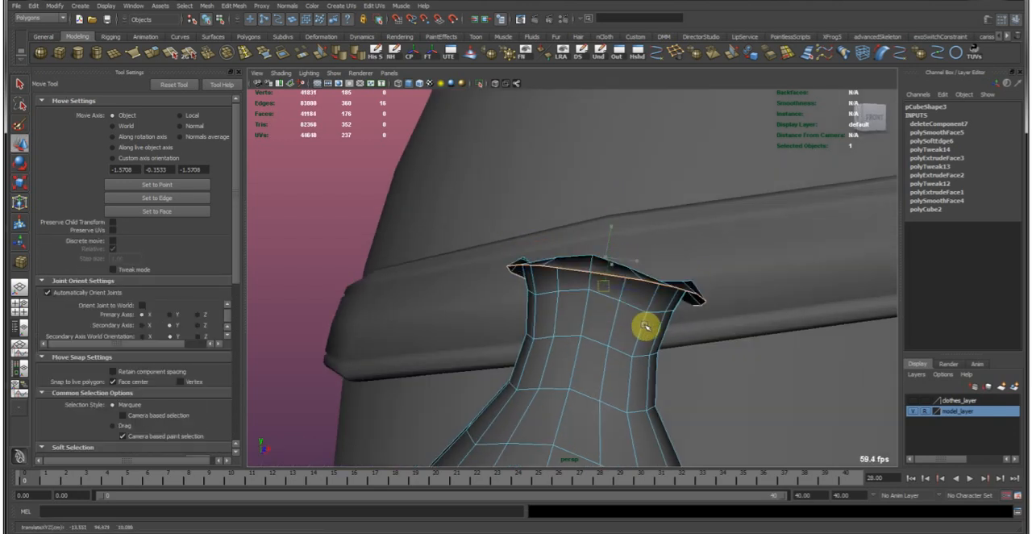
Turn on the smooth mesh preview for the pouch, return to object mode and deselect it.
{"action": "key", "text": "3"}
{"action": "key", "text": "F8"}
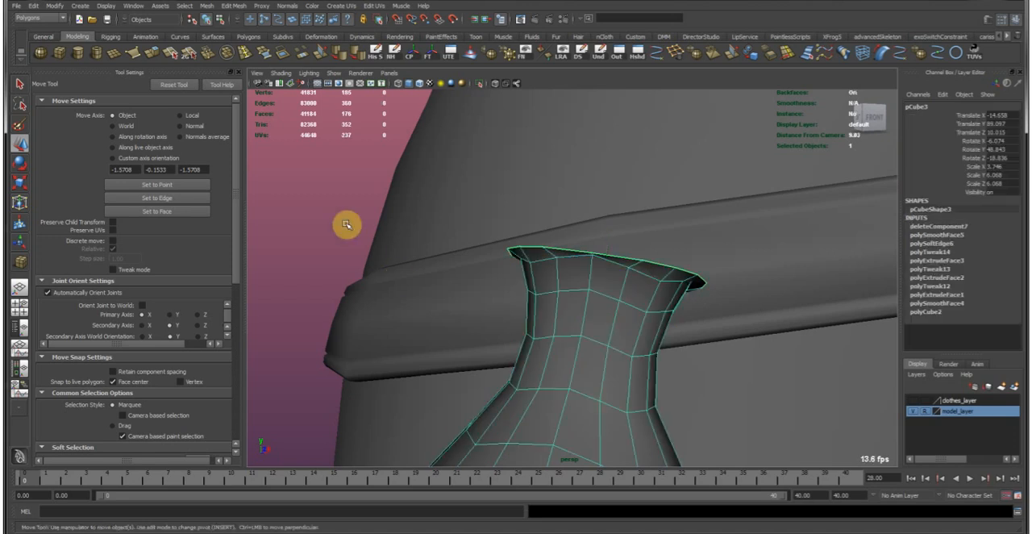
{"action": "left_click", "coordinate": [348, 225]}
{"action": "left_click_drag", "start_coordinate": [628, 311], "coordinate": [634, 334], "text": "alt"}
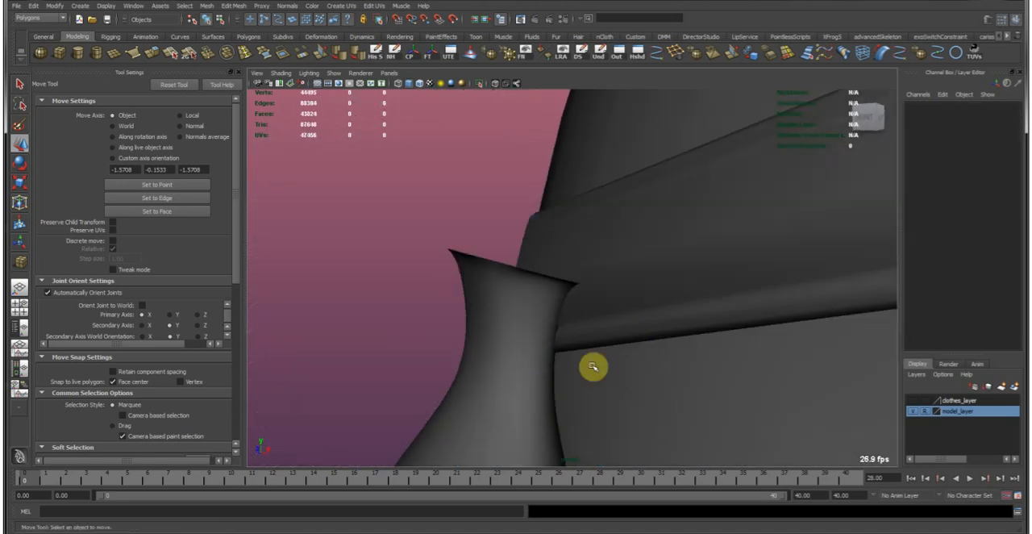
Select a face at the pouch's bottom and reposition it with soft selection at a 3.85 falloff radius to reshape the lower bulge.
{"action": "right_click_drag", "start_coordinate": [557, 362], "coordinate": [519, 212], "text": "alt"}
{"action": "left_click_drag", "start_coordinate": [519, 213], "coordinate": [566, 311], "text": "alt"}
{"action": "left_click", "coordinate": [566, 311]}
{"action": "left_click", "coordinate": [467, 297]}
{"action": "right_click_drag", "start_coordinate": [667, 334], "coordinate": [516, 256], "text": "alt"}
{"action": "left_click_drag", "start_coordinate": [516, 256], "coordinate": [458, 260], "text": "alt"}
{"action": "left_click", "coordinate": [568, 306]}
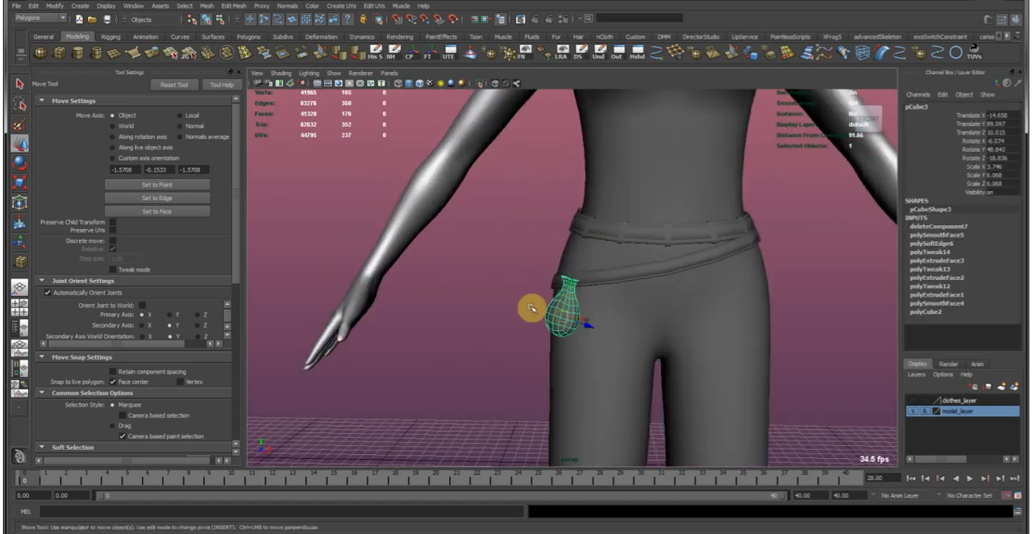
{"action": "key", "text": "f"}
{"action": "right_click_drag", "start_coordinate": [544, 314], "coordinate": [539, 333]}
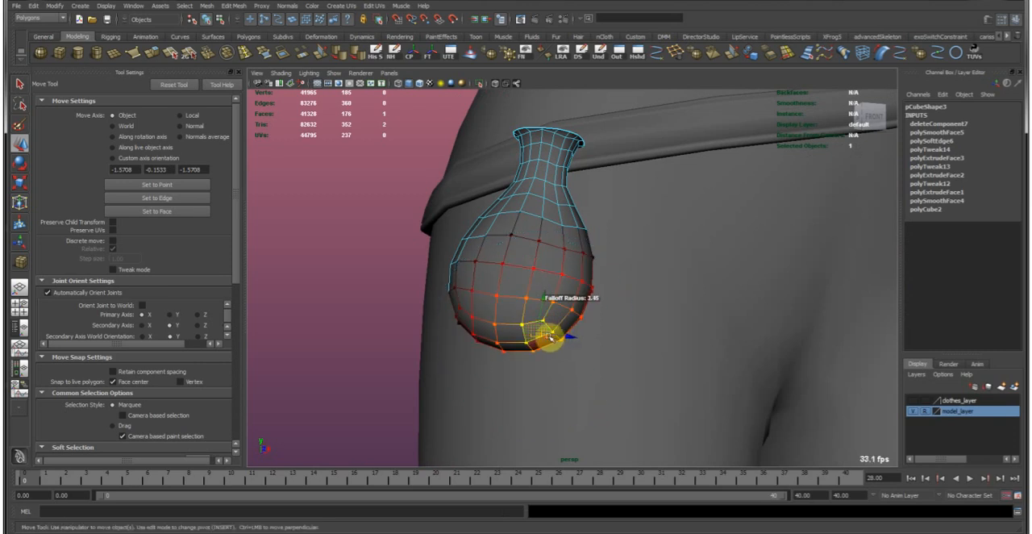
{"action": "left_click_drag", "start_coordinate": [487, 331], "coordinate": [503, 347], "text": "alt"}
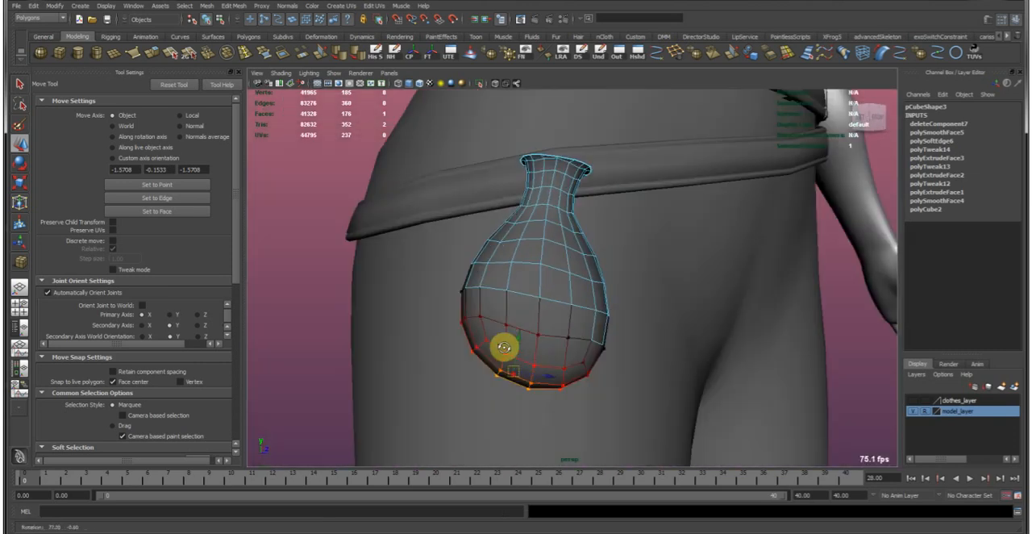
Select the ring of faces at the pouch's rim and narrow it by scaling, using soft selection with a 1.85 falloff radius.
{"action": "left_click_drag", "start_coordinate": [507, 268], "coordinate": [620, 341], "text": "alt"}
{"action": "scroll", "coordinate": [620, 341], "scroll_direction": "up", "scroll_amount": 3}
{"action": "left_click", "coordinate": [557, 270]}
{"action": "left_click_drag", "start_coordinate": [557, 270], "coordinate": [511, 299], "text": "alt"}
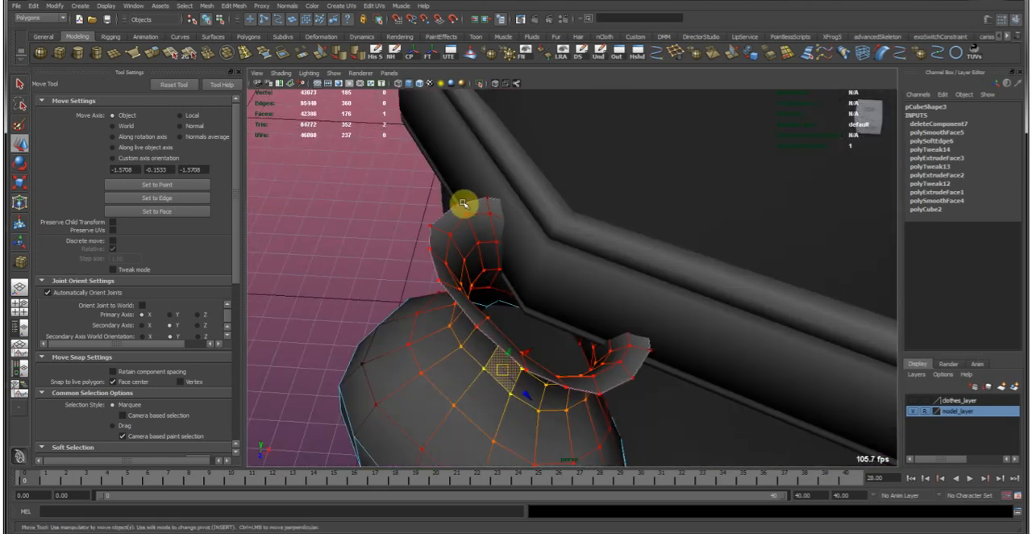
{"action": "left_click", "coordinate": [461, 211]}
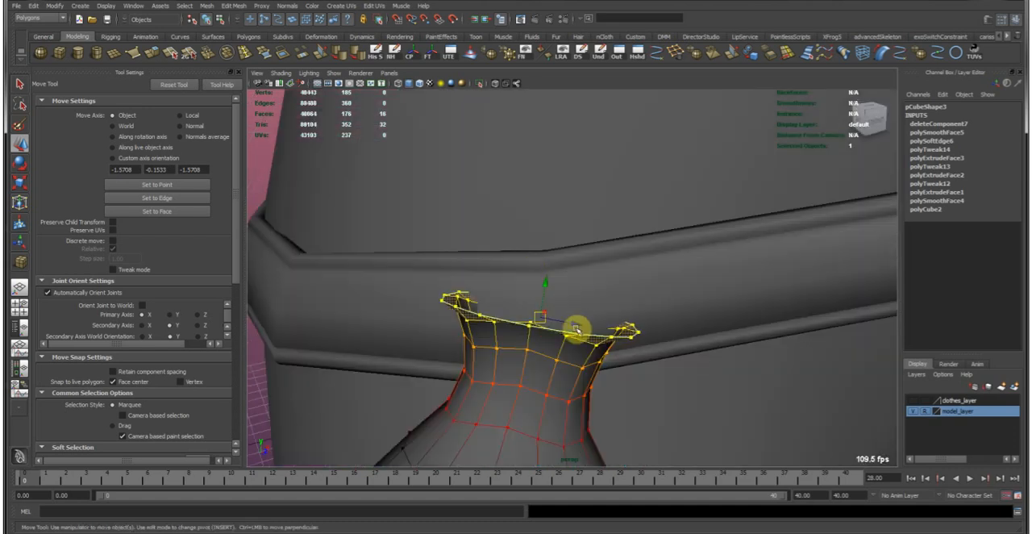
{"action": "left_click_drag", "start_coordinate": [532, 376], "coordinate": [513, 364], "text": "alt"}
{"action": "key", "text": "b"}
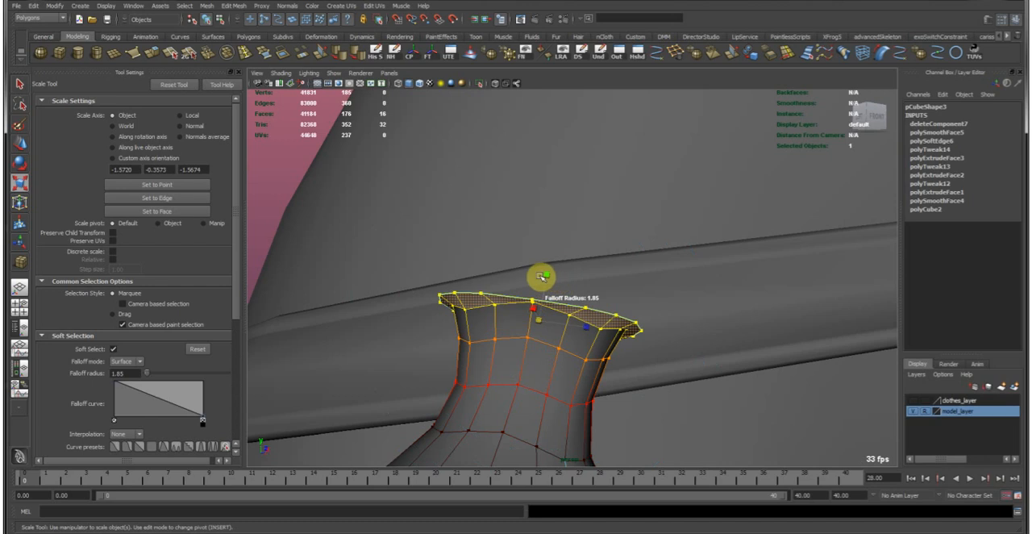
{"action": "left_click_drag", "start_coordinate": [547, 277], "coordinate": [546, 284]}
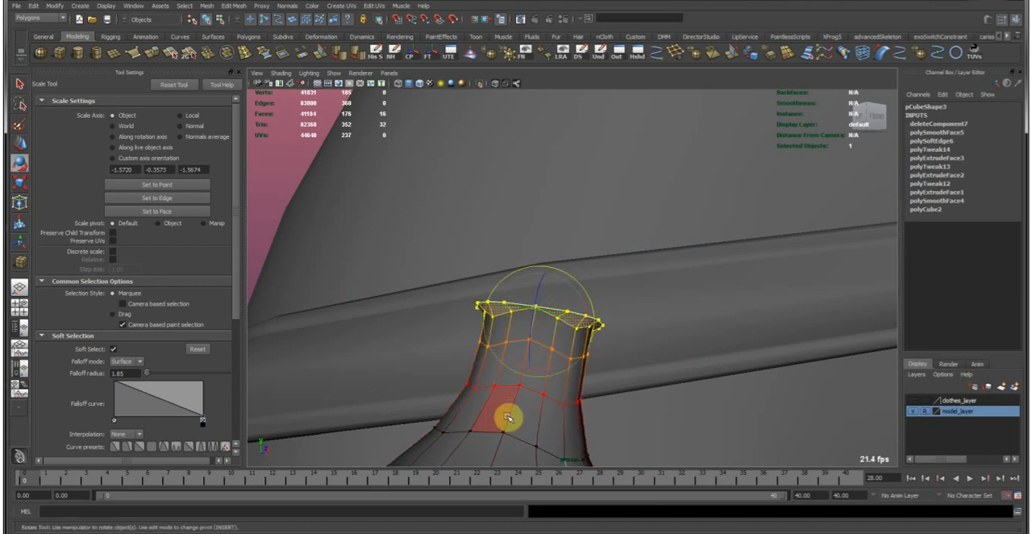
Raise the selected rim faces so the pouch's neck stretches up across the lower belt.
{"action": "key", "text": "e"}
{"action": "left_click_drag", "start_coordinate": [532, 373], "coordinate": [552, 292], "text": "alt"}
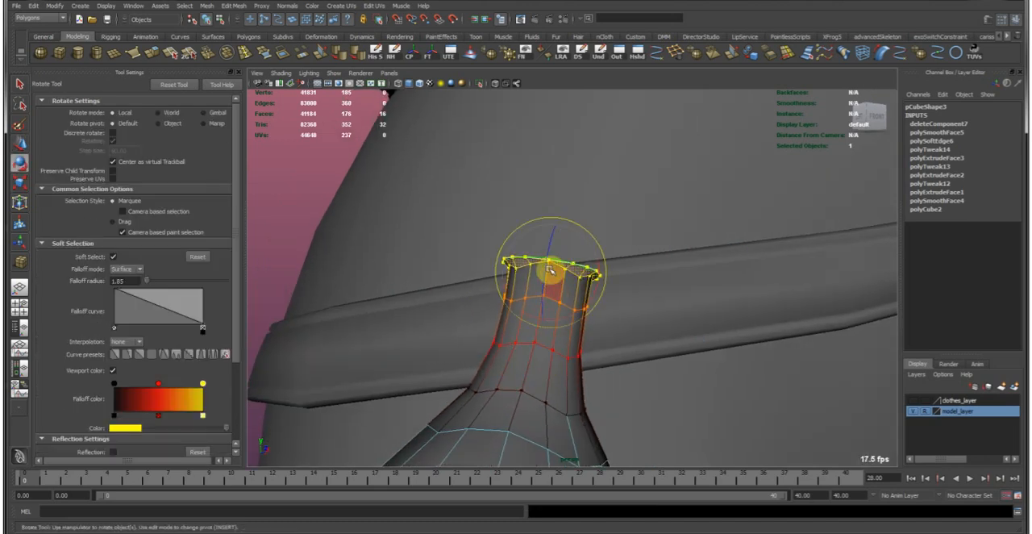
{"action": "key", "text": "w"}
{"action": "left_click_drag", "start_coordinate": [557, 334], "coordinate": [536, 355], "text": "alt"}
Flare the pouch's rim by scaling with a 1.10 falloff radius and the Normals average axis, adjust its placement and deselect the pouch.
{"action": "key", "text": "r"}
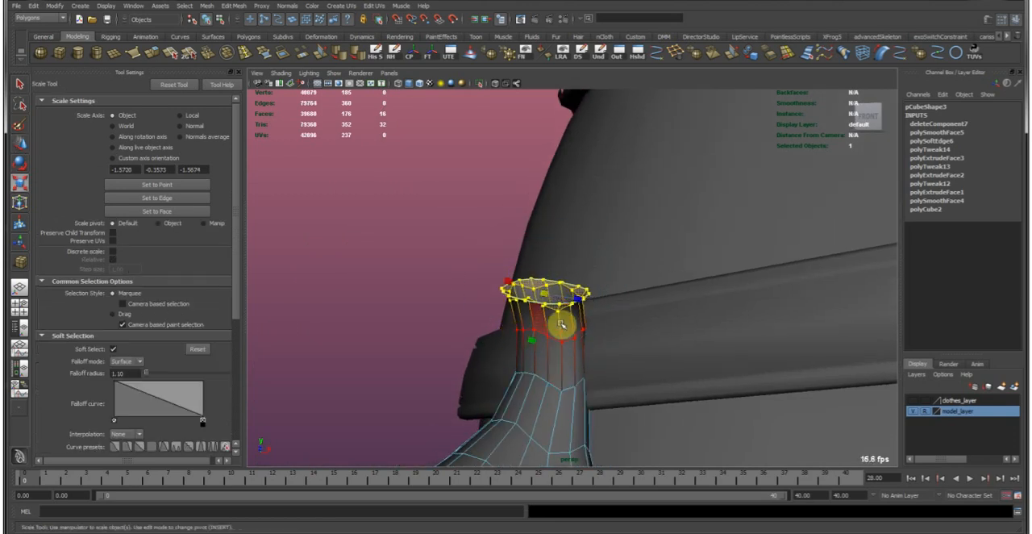
{"action": "left_click_drag", "start_coordinate": [578, 325], "coordinate": [594, 337], "text": "alt"}
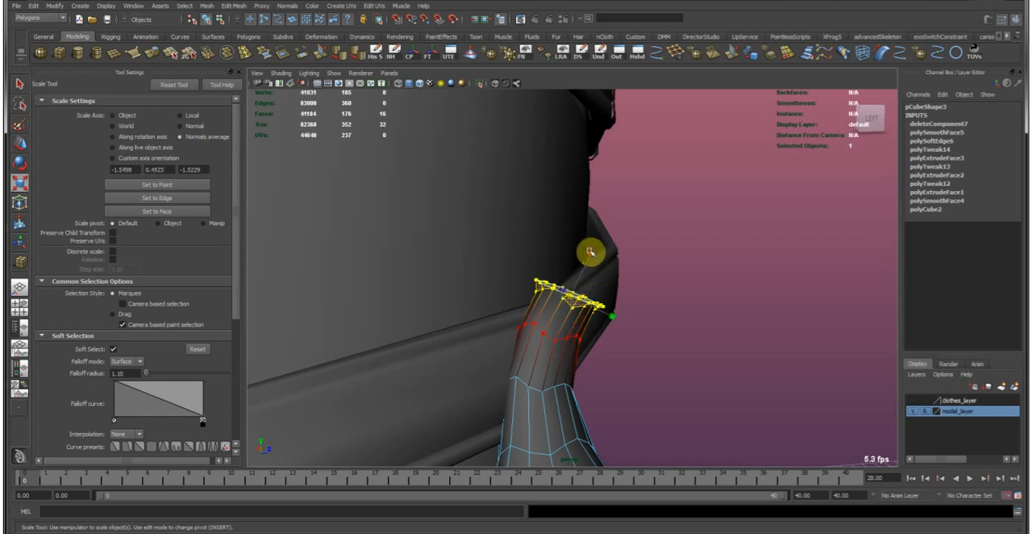
{"action": "left_click_drag", "start_coordinate": [613, 228], "coordinate": [588, 237], "text": "alt"}
{"action": "key", "text": "e"}
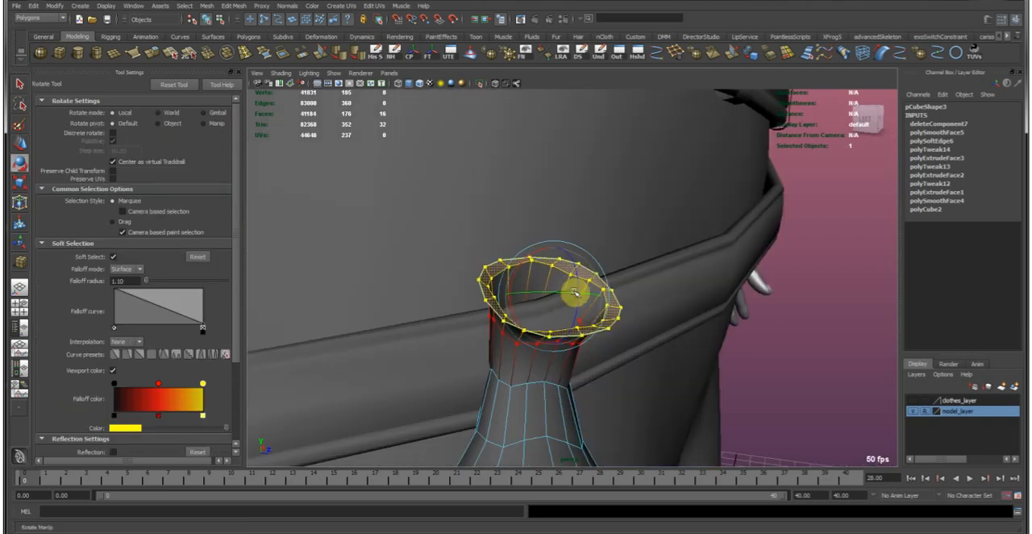
{"action": "key", "text": "w"}
{"action": "left_click_drag", "start_coordinate": [509, 271], "coordinate": [645, 280], "text": "alt"}
{"action": "right_click_drag", "start_coordinate": [618, 316], "coordinate": [693, 261]}
{"action": "left_click", "coordinate": [703, 269]}
Examine the pouch's shape and size against the whole outfit from several angles.
{"action": "scroll", "coordinate": [641, 308], "scroll_direction": "down", "scroll_amount": 5}
{"action": "left_click_drag", "start_coordinate": [642, 308], "coordinate": [493, 290], "text": "alt"}
{"action": "right_click_drag", "start_coordinate": [492, 290], "coordinate": [495, 200], "text": "alt"}
{"action": "left_click_drag", "start_coordinate": [495, 201], "coordinate": [564, 197], "text": "alt"}
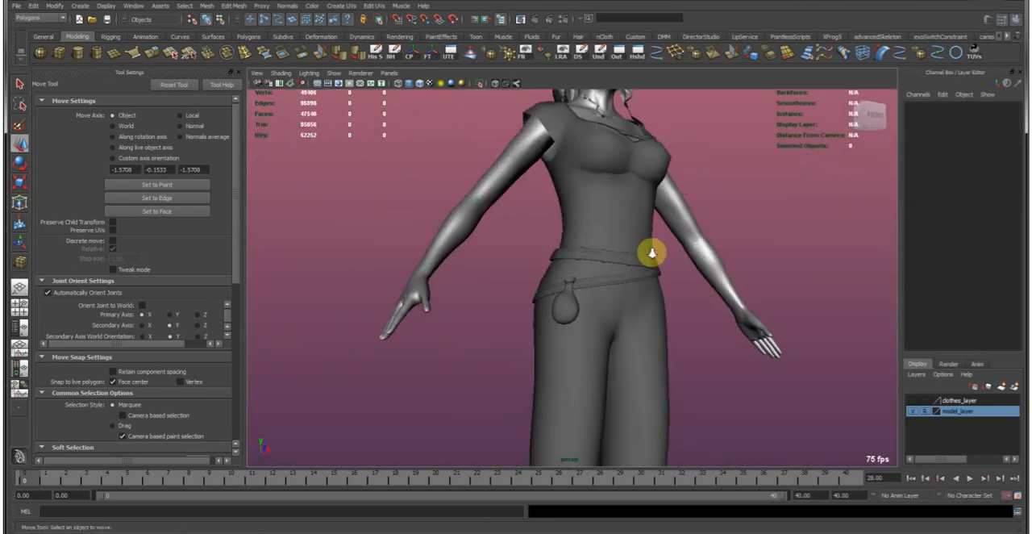
{"action": "right_click_drag", "start_coordinate": [655, 253], "coordinate": [603, 240], "text": "alt"}
{"action": "left_click_drag", "start_coordinate": [603, 240], "coordinate": [550, 243], "text": "alt"}
{"action": "left_click_drag", "start_coordinate": [616, 244], "coordinate": [522, 297], "text": "alt"}
{"action": "right_click_drag", "start_coordinate": [523, 296], "coordinate": [636, 263], "text": "alt"}
{"action": "left_click_drag", "start_coordinate": [635, 263], "coordinate": [668, 261], "text": "alt"}
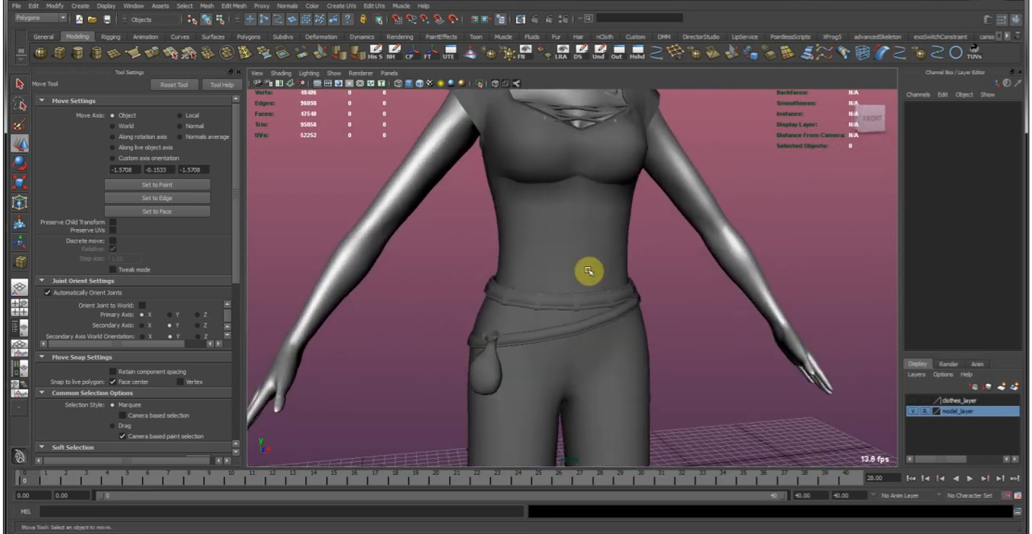
{"action": "left_click_drag", "start_coordinate": [566, 262], "coordinate": [594, 265], "text": "alt"}
{"action": "middle_click_drag", "start_coordinate": [595, 266], "coordinate": [633, 208], "text": "alt"}
{"action": "right_click_drag", "start_coordinate": [633, 208], "coordinate": [601, 308], "text": "alt"}
{"action": "left_click_drag", "start_coordinate": [602, 309], "coordinate": [638, 309], "text": "alt"}
Select the face loop around the pouch's belly and widen it by scaling with a soft selection falloff radius of 3.49.
{"action": "left_click", "coordinate": [638, 309]}
{"action": "middle_click_drag", "start_coordinate": [638, 309], "coordinate": [587, 302], "text": "alt"}
{"action": "left_click_drag", "start_coordinate": [587, 302], "coordinate": [551, 309], "text": "alt"}
{"action": "right_click_drag", "start_coordinate": [551, 309], "coordinate": [550, 349]}
{"action": "left_click", "coordinate": [536, 317]}
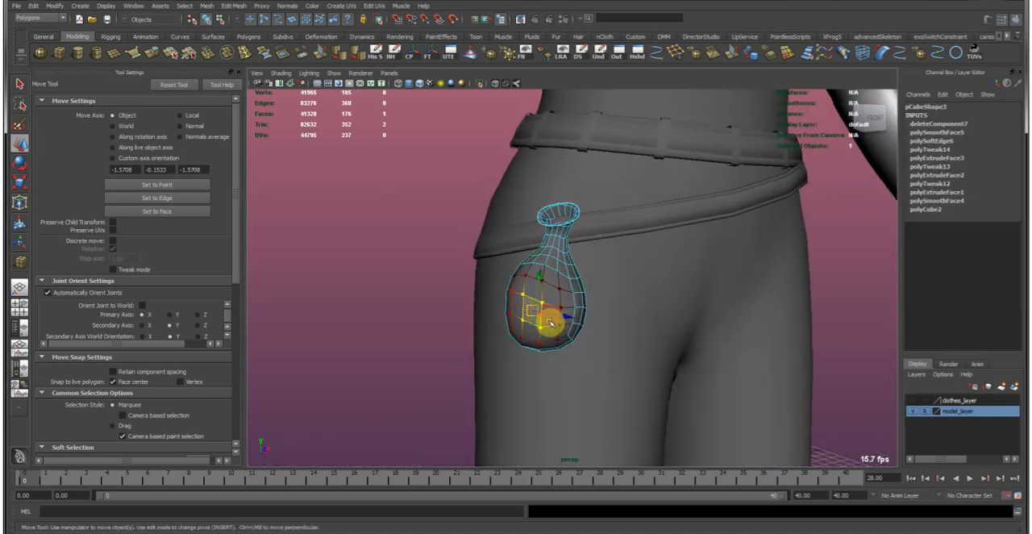
{"action": "key", "text": "r"}
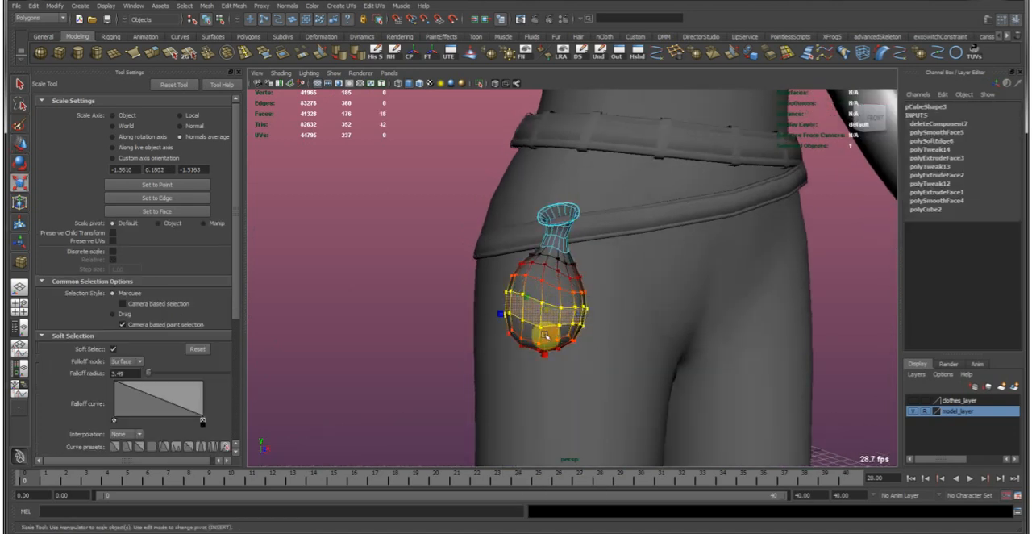
Pull a bottom face of the pouch downward with soft selection, turn on the smooth mesh preview and deselect the pouch.
{"action": "double_click", "coordinate": [533, 346]}
{"action": "left_click", "coordinate": [533, 348]}
{"action": "key", "text": "w"}
{"action": "key", "text": "b"}
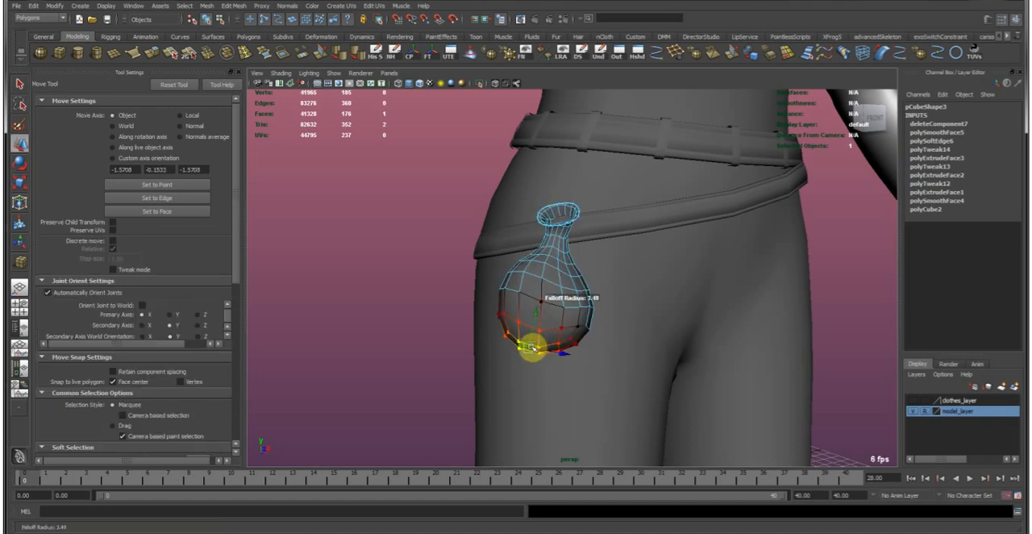
{"action": "key", "text": "3"}
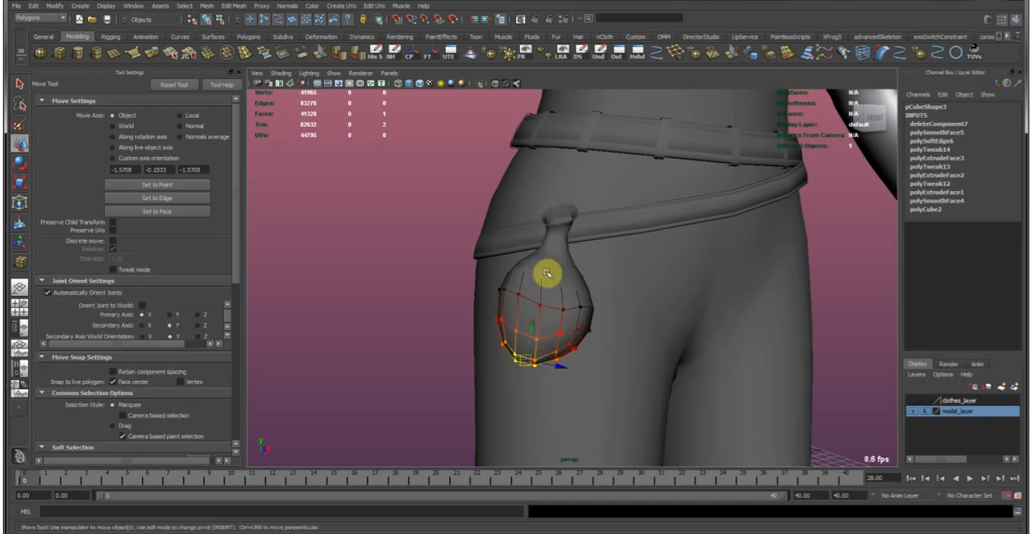
{"action": "left_click", "coordinate": [463, 278]}
Reshape the pouch's sides and bottom by moving individual faces with a soft selection falloff radius of 3.14.
{"action": "right_click_drag", "start_coordinate": [675, 308], "coordinate": [537, 214], "text": "alt"}
{"action": "left_click_drag", "start_coordinate": [562, 215], "coordinate": [588, 247], "text": "alt"}
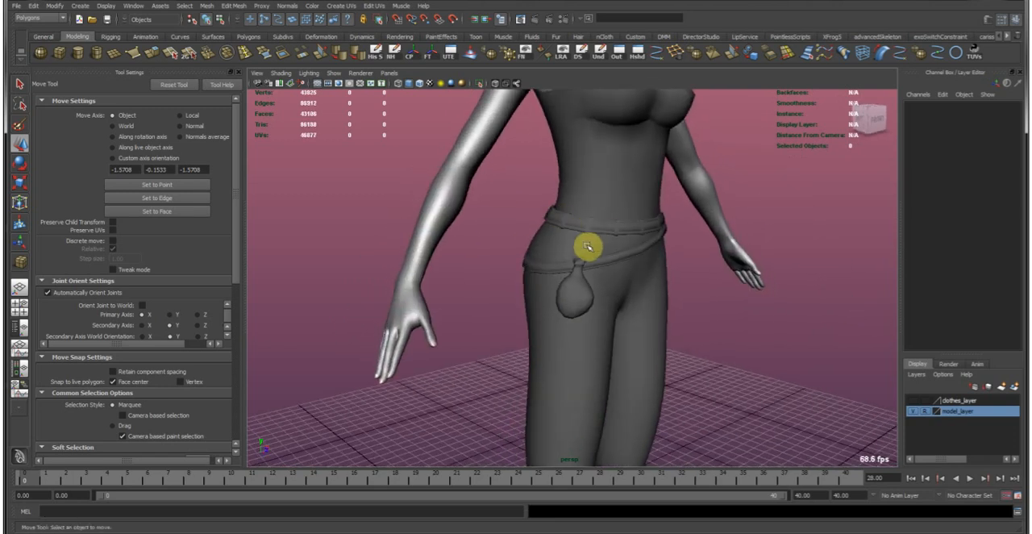
{"action": "right_click_drag", "start_coordinate": [587, 247], "coordinate": [657, 279], "text": "alt"}
{"action": "left_click_drag", "start_coordinate": [656, 279], "coordinate": [532, 341], "text": "alt"}
{"action": "right_click_drag", "start_coordinate": [532, 341], "coordinate": [609, 327], "text": "alt"}
{"action": "left_click_drag", "start_coordinate": [609, 328], "coordinate": [497, 303], "text": "alt"}
{"action": "right_click", "coordinate": [528, 311]}
{"action": "left_click", "coordinate": [502, 294]}
{"action": "left_click", "coordinate": [496, 297]}
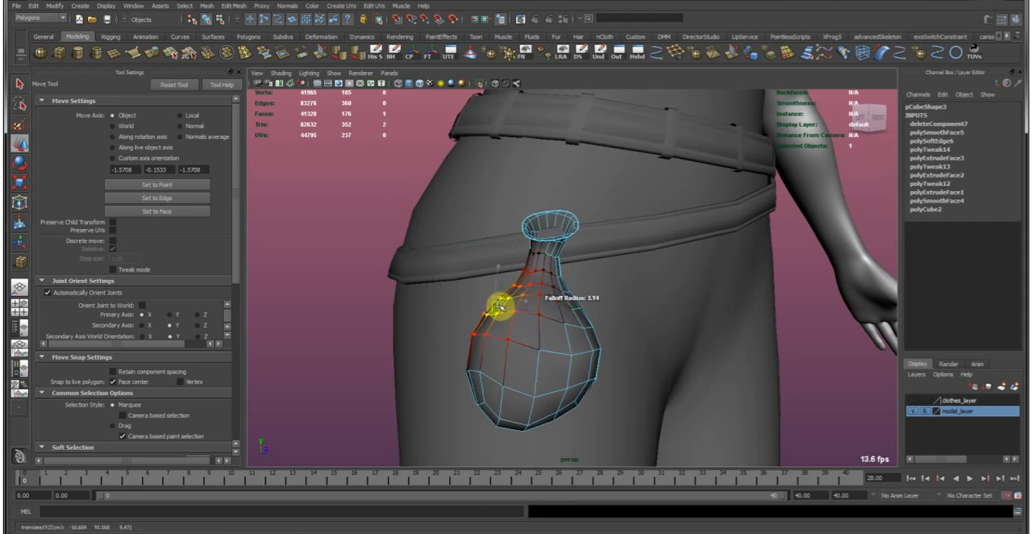
{"action": "left_click_drag", "start_coordinate": [477, 363], "coordinate": [480, 399]}
{"action": "left_click_drag", "start_coordinate": [507, 358], "coordinate": [573, 203], "text": "alt"}
{"action": "left_click", "coordinate": [569, 335]}
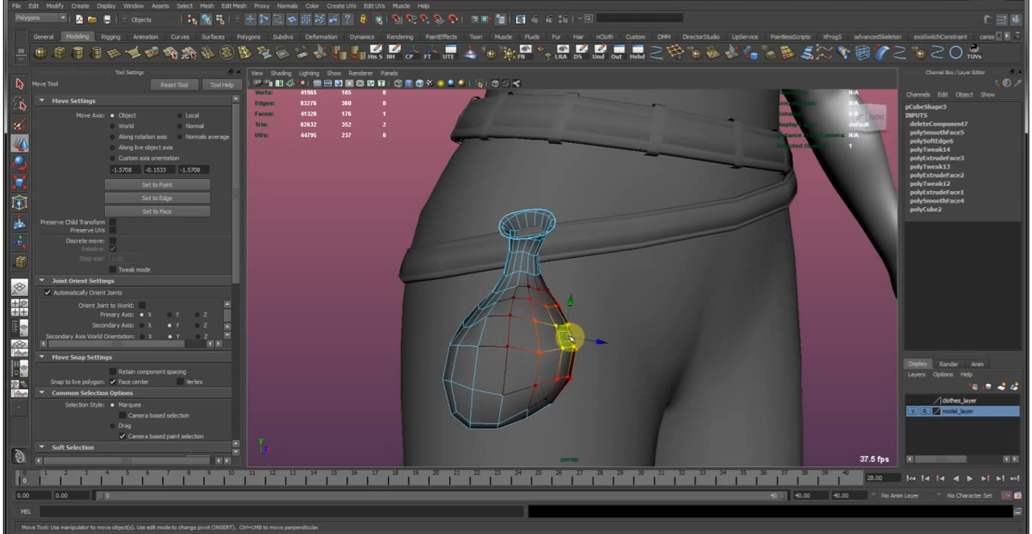
{"action": "left_click_drag", "start_coordinate": [537, 393], "coordinate": [472, 361]}
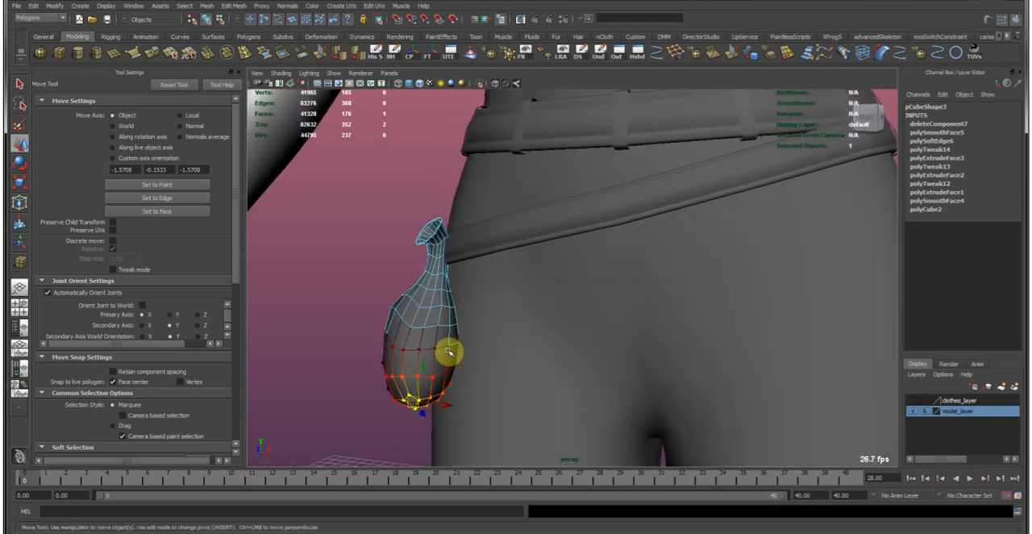
Push in the upper outer faces of the pouch with soft selection so it narrows toward the neck, and deselect it.
{"action": "left_click", "coordinate": [390, 304]}
{"action": "left_click", "coordinate": [399, 304]}
{"action": "left_click_drag", "start_coordinate": [399, 304], "coordinate": [486, 299], "text": "alt"}
{"action": "key", "text": "e"}
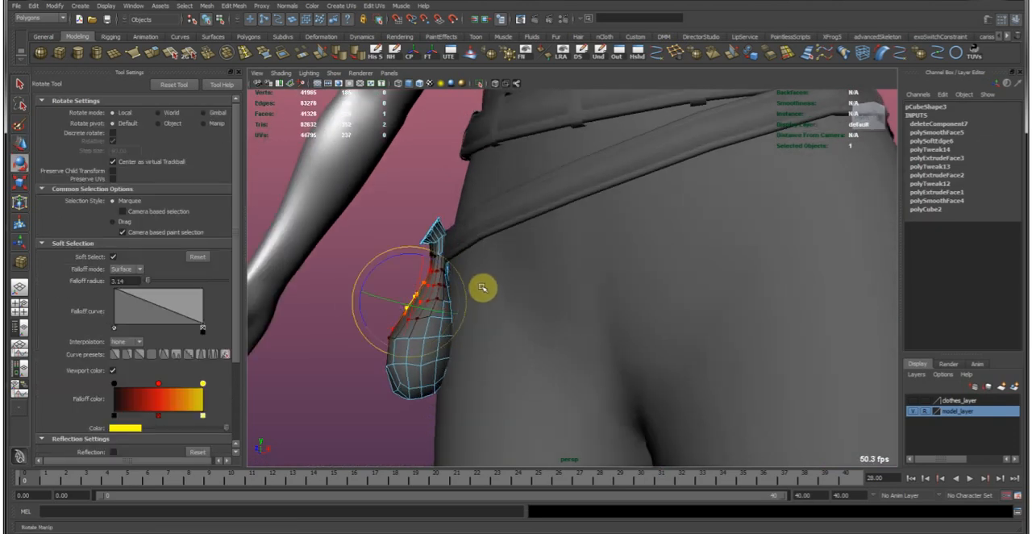
{"action": "key", "text": "w"}
{"action": "left_click", "coordinate": [331, 315]}
Examine the reshaped pouch on the whole figure from the side and the front.
{"action": "right_click_drag", "start_coordinate": [572, 335], "coordinate": [486, 260], "text": "alt"}
{"action": "left_click_drag", "start_coordinate": [486, 261], "coordinate": [698, 273], "text": "alt"}
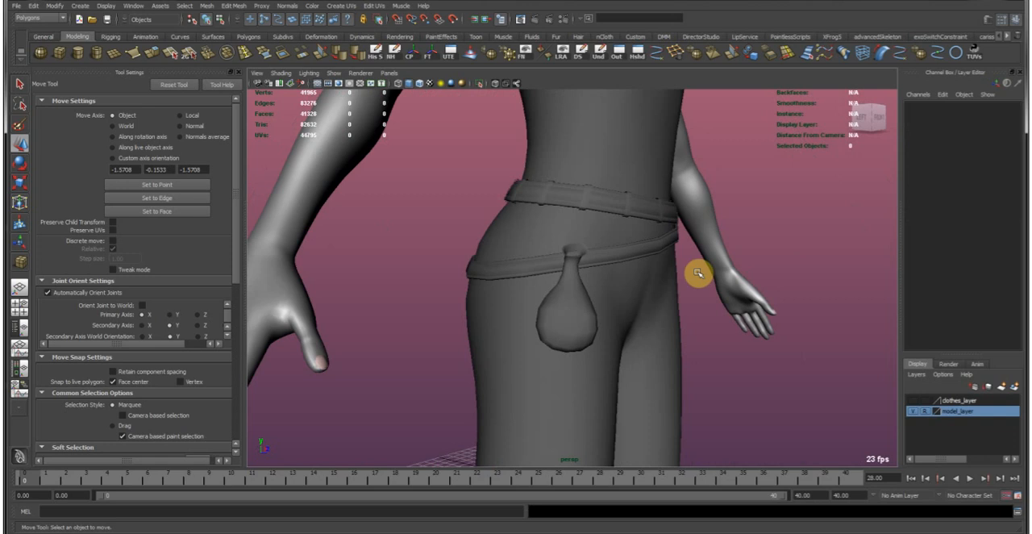
{"action": "right_click_drag", "start_coordinate": [699, 274], "coordinate": [578, 223], "text": "alt"}
{"action": "mouse_move", "coordinate": [578, 224]}
{"action": "left_mouse_down", "text": "alt"}
{"action": "mouse_move", "coordinate": [559, 218]}
{"action": "mouse_move", "coordinate": [568, 223]}
{"action": "left_mouse_up", "text": "alt"}
{"action": "middle_click_drag", "start_coordinate": [580, 233], "coordinate": [544, 250], "text": "alt"}
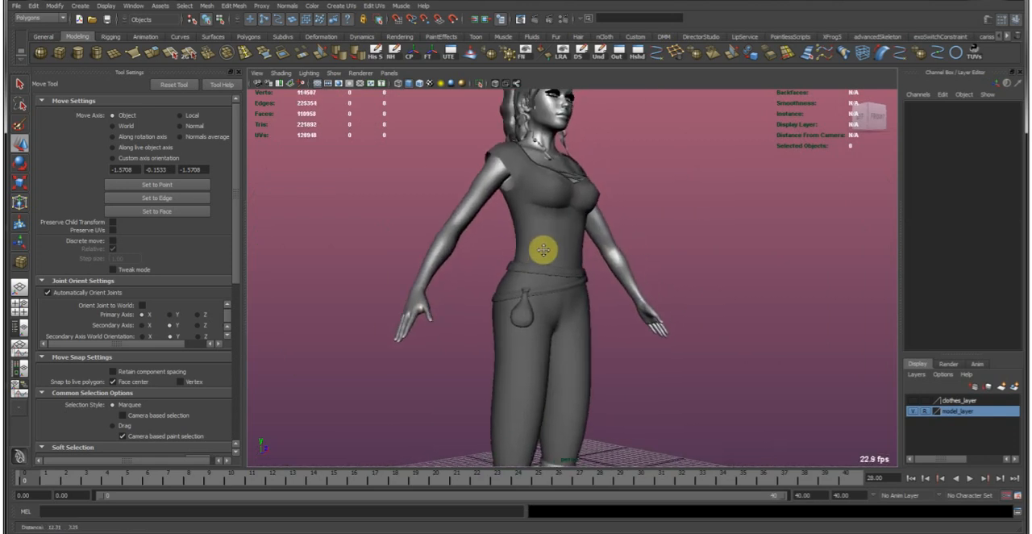
{"action": "right_click_drag", "start_coordinate": [534, 250], "coordinate": [476, 249], "text": "alt"}
{"action": "mouse_move", "coordinate": [463, 213]}
{"action": "left_mouse_down", "text": "alt"}
{"action": "mouse_move", "coordinate": [675, 218]}
{"action": "mouse_move", "coordinate": [540, 226]}
{"action": "mouse_move", "coordinate": [463, 216]}
{"action": "left_mouse_up", "text": "alt"}
{"action": "right_click_drag", "start_coordinate": [463, 217], "coordinate": [582, 255], "text": "alt"}
{"action": "left_click_drag", "start_coordinate": [582, 255], "coordinate": [584, 256], "text": "alt"}
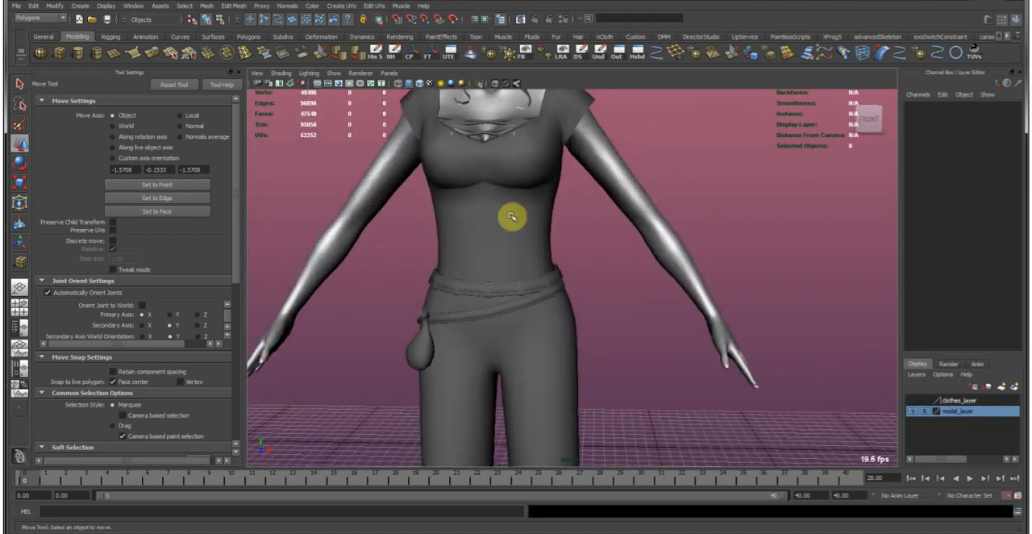
Create a polygon cube and place it just below the lower belt at the hip opposite the pouch.
{"action": "scroll", "coordinate": [579, 245], "scroll_direction": "up", "scroll_amount": 4}
{"action": "left_click_drag", "start_coordinate": [598, 321], "coordinate": [565, 284], "text": "alt"}
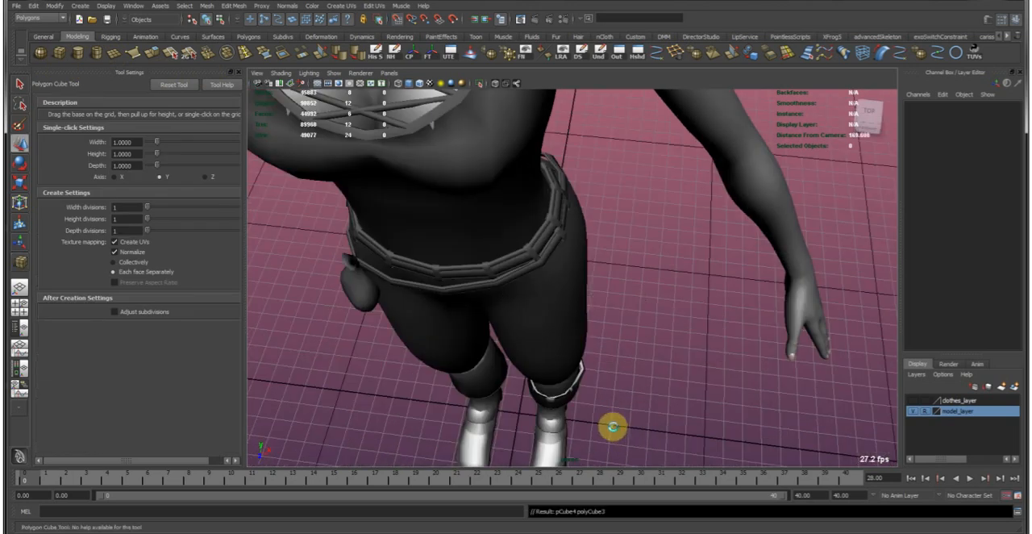
{"action": "left_click", "coordinate": [614, 426]}
{"action": "left_click_drag", "start_coordinate": [545, 325], "coordinate": [496, 251], "text": "alt"}
{"action": "right_click_drag", "start_coordinate": [496, 250], "coordinate": [546, 333], "text": "alt"}
{"action": "middle_click_drag", "start_coordinate": [541, 323], "coordinate": [542, 315]}
{"action": "left_click_drag", "start_coordinate": [617, 321], "coordinate": [772, 325], "text": "alt"}
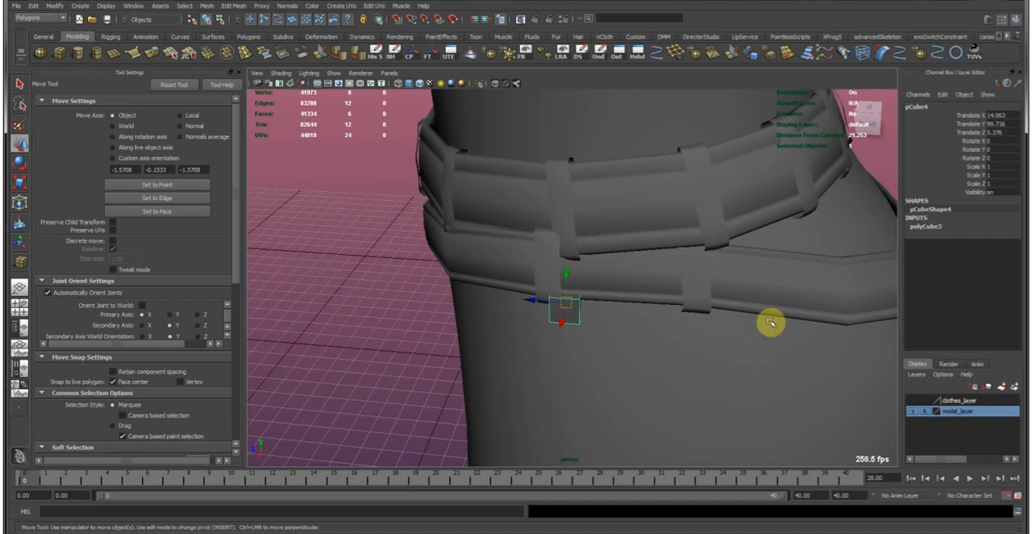
Move the cube to about X 15.364 and Z 3.561, against the outer side of the hip.
{"action": "right_click_drag", "start_coordinate": [772, 325], "coordinate": [579, 209], "text": "alt"}
{"action": "left_click_drag", "start_coordinate": [579, 210], "coordinate": [469, 196], "text": "alt"}
{"action": "right_click_drag", "start_coordinate": [469, 196], "coordinate": [741, 365], "text": "alt"}
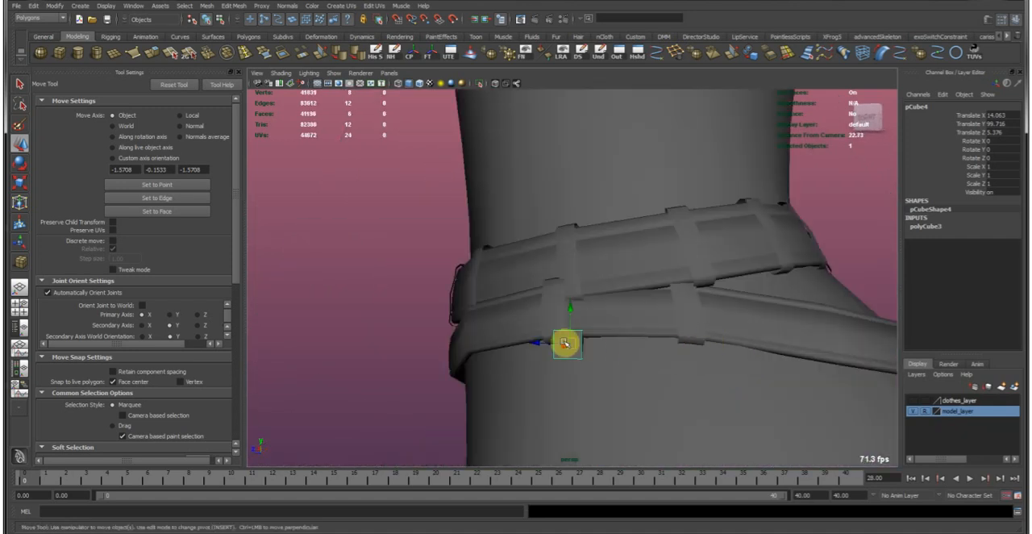
{"action": "middle_click_drag", "start_coordinate": [586, 349], "coordinate": [545, 294], "text": "alt"}
{"action": "right_click_drag", "start_coordinate": [546, 294], "coordinate": [815, 330], "text": "alt"}
{"action": "middle_click_drag", "start_coordinate": [815, 330], "coordinate": [804, 281], "text": "alt"}
{"action": "left_click_drag", "start_coordinate": [557, 234], "coordinate": [677, 258], "text": "alt"}
{"action": "right_click_drag", "start_coordinate": [532, 217], "coordinate": [476, 211], "text": "alt"}
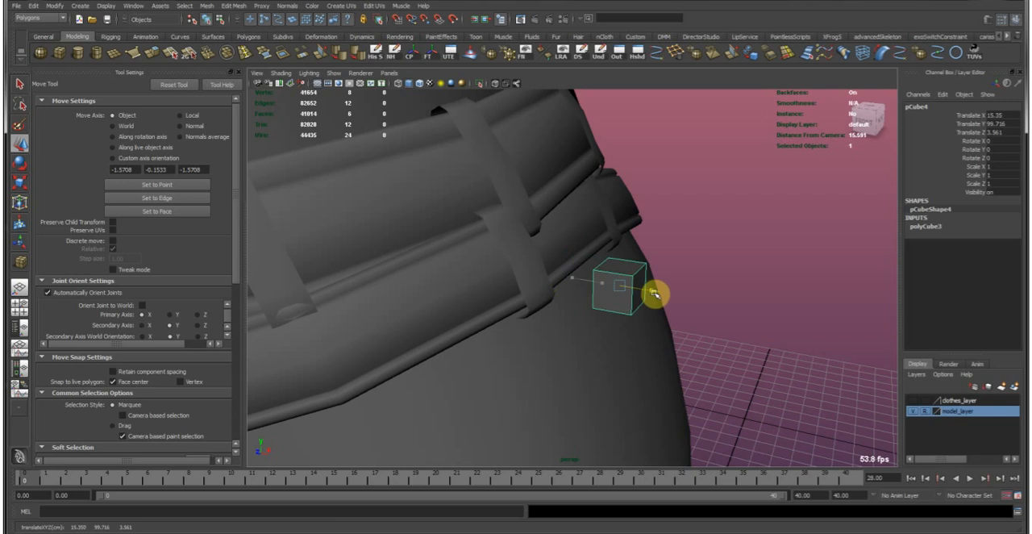
Set the scale axis to Object, stretch the cube to 5.287 in Y and rotate it 21.132 degrees about Z along the hip.
{"action": "key", "text": "e"}
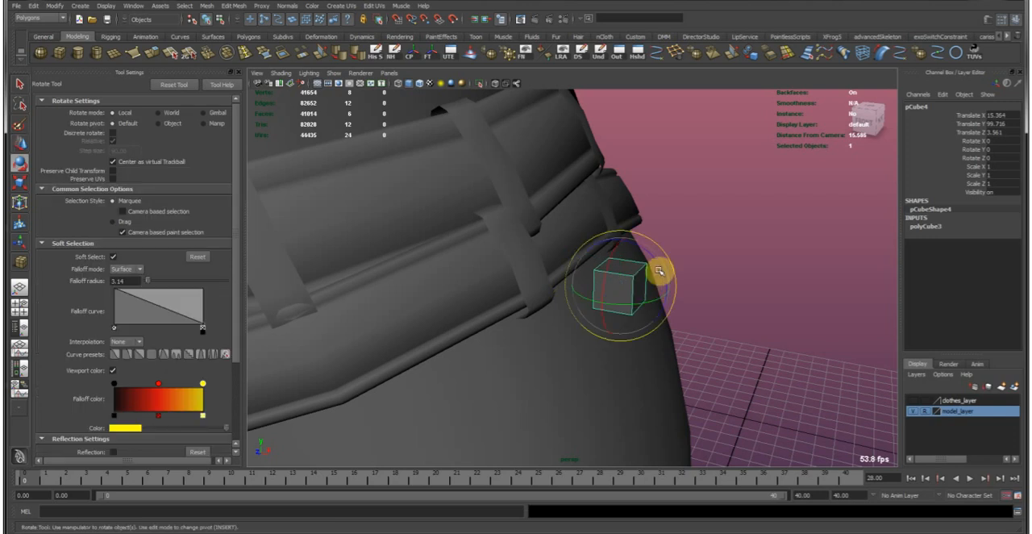
{"action": "key", "text": "r"}
{"action": "left_click_drag", "start_coordinate": [638, 240], "coordinate": [422, 285], "text": "alt"}
{"action": "left_click_drag", "start_coordinate": [491, 281], "coordinate": [527, 203], "text": "alt"}
{"action": "left_click", "coordinate": [140, 118]}
{"action": "left_click_drag", "start_coordinate": [746, 276], "coordinate": [523, 290], "text": "alt"}
{"action": "left_click_drag", "start_coordinate": [549, 237], "coordinate": [704, 282]}
{"action": "key", "text": "e"}
{"action": "key", "text": "w"}
{"action": "key", "text": "e"}
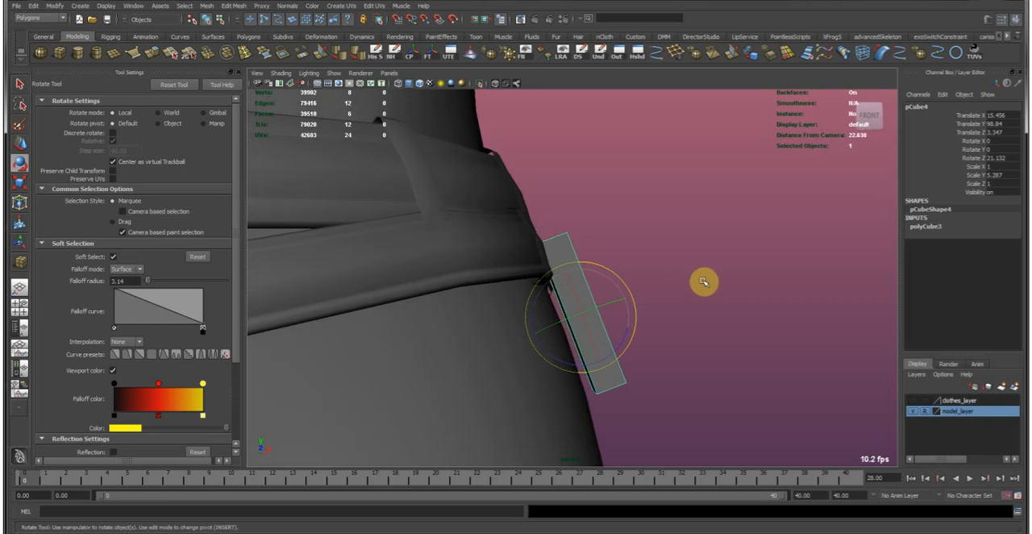
Place the box below the belt and scale it to 2.357 in X, 8.339 in Y and 1.193 in Z.
{"action": "key", "text": "w"}
{"action": "middle_click_drag", "start_coordinate": [704, 282], "coordinate": [699, 299]}
{"action": "key", "text": "r"}
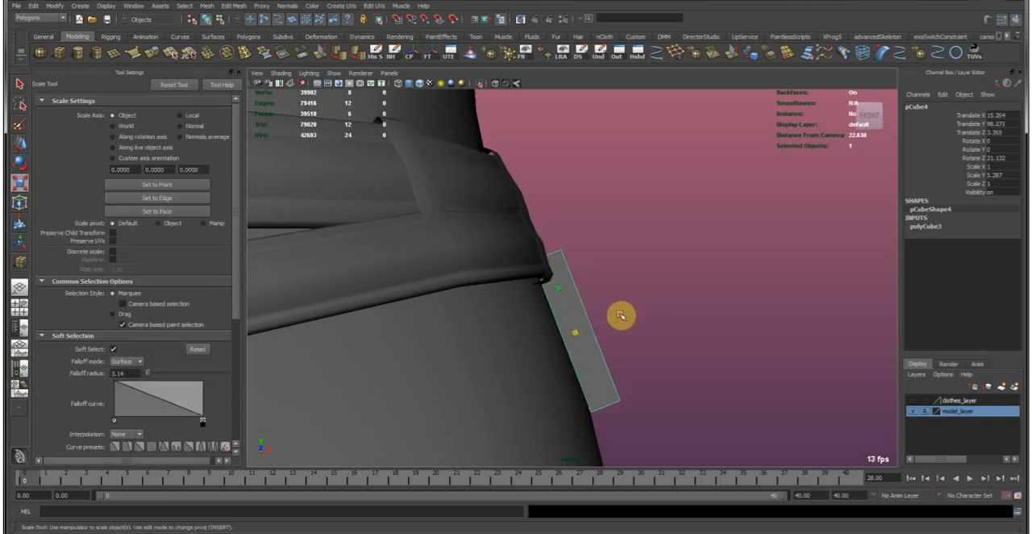
{"action": "key", "text": "w"}
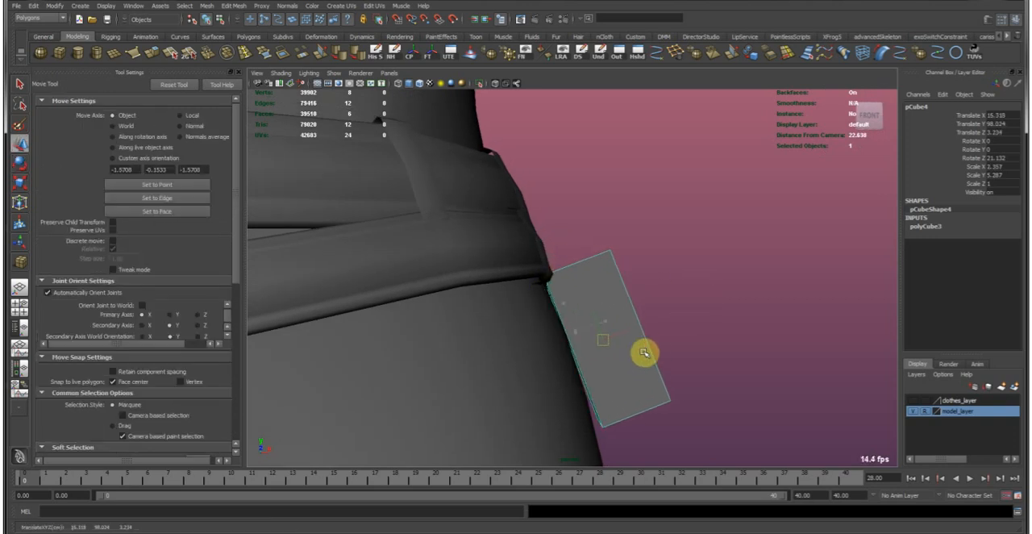
{"action": "key", "text": "r"}
{"action": "left_click_drag", "start_coordinate": [572, 279], "coordinate": [592, 266], "text": "alt"}
{"action": "left_click_drag", "start_coordinate": [532, 305], "coordinate": [594, 320], "text": "alt"}
{"action": "key", "text": "w"}
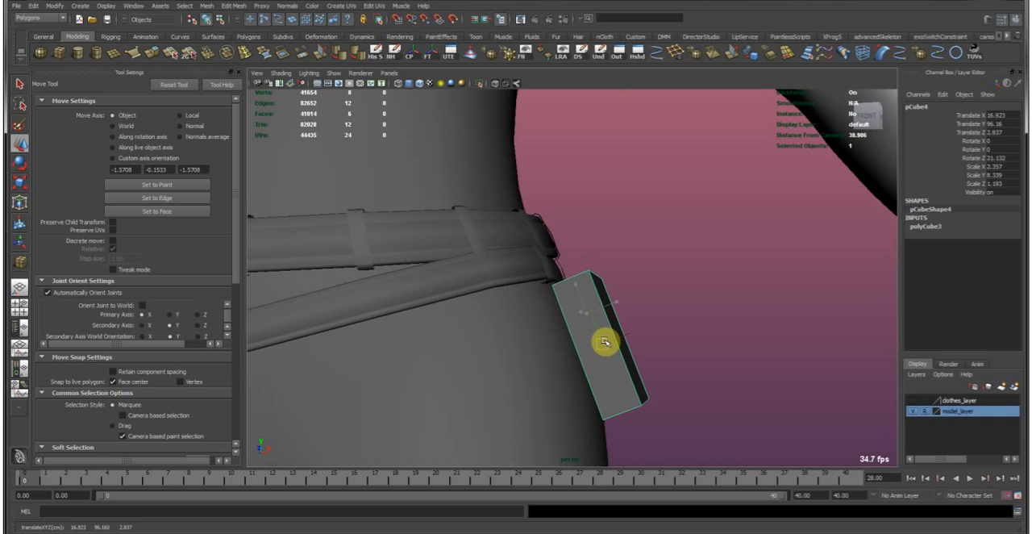
Enlarge the box uniformly to a scale of 3.291, 11.641 and 1.665, and reposition it beside the hip under the belt.
{"action": "right_click_drag", "start_coordinate": [739, 328], "coordinate": [640, 281], "text": "alt"}
{"action": "left_click_drag", "start_coordinate": [640, 282], "coordinate": [585, 280], "text": "alt"}
{"action": "right_click_drag", "start_coordinate": [583, 280], "coordinate": [642, 322], "text": "alt"}
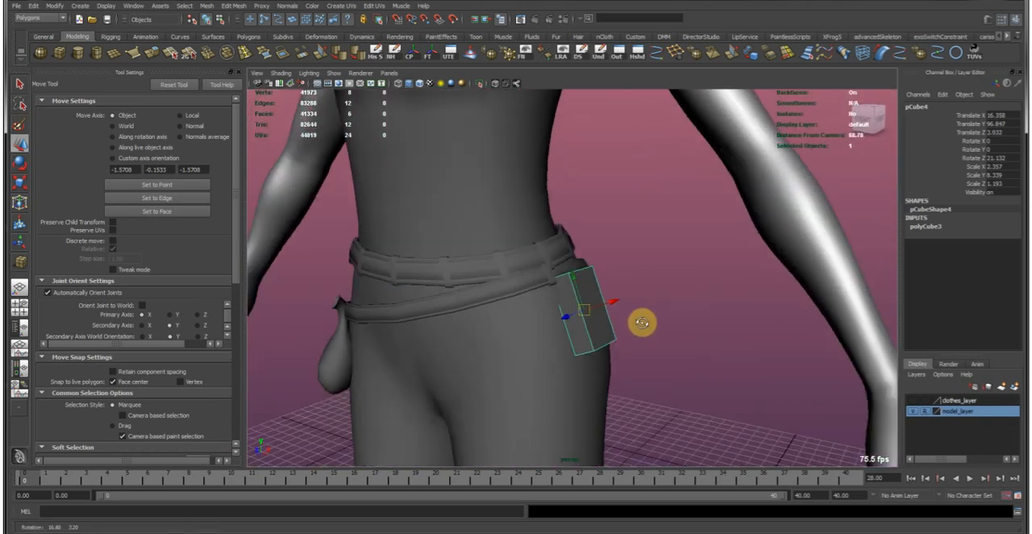
{"action": "left_click_drag", "start_coordinate": [642, 323], "coordinate": [562, 241], "text": "alt"}
{"action": "key", "text": "r"}
{"action": "key", "text": "w"}
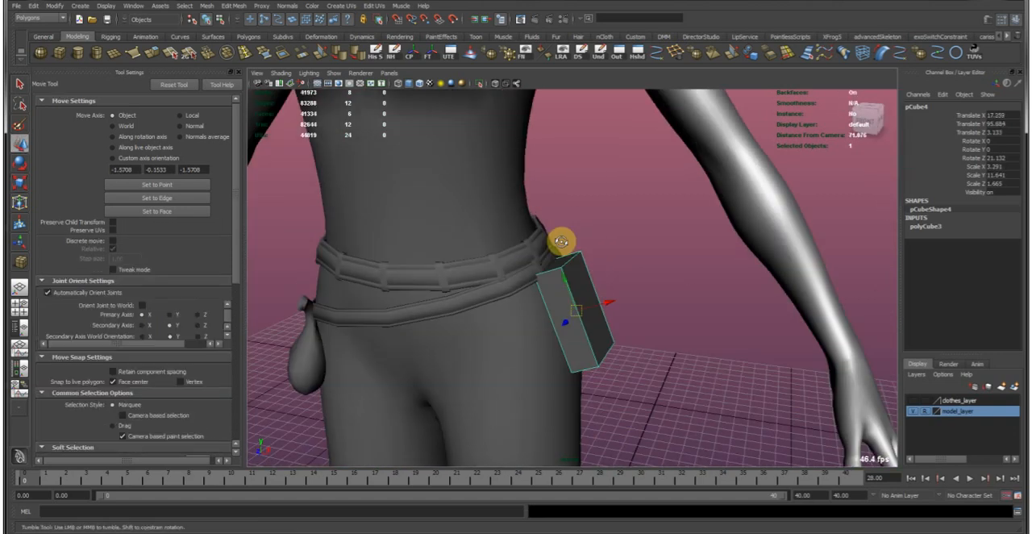
Rotate the box to about 16.394 degrees about Z so it follows the slope of the hip.
{"action": "right_click_drag", "start_coordinate": [561, 241], "coordinate": [594, 237], "text": "alt"}
{"action": "left_click_drag", "start_coordinate": [594, 237], "coordinate": [396, 254], "text": "alt"}
{"action": "right_click_drag", "start_coordinate": [396, 254], "coordinate": [729, 285], "text": "alt"}
{"action": "key", "text": "e"}
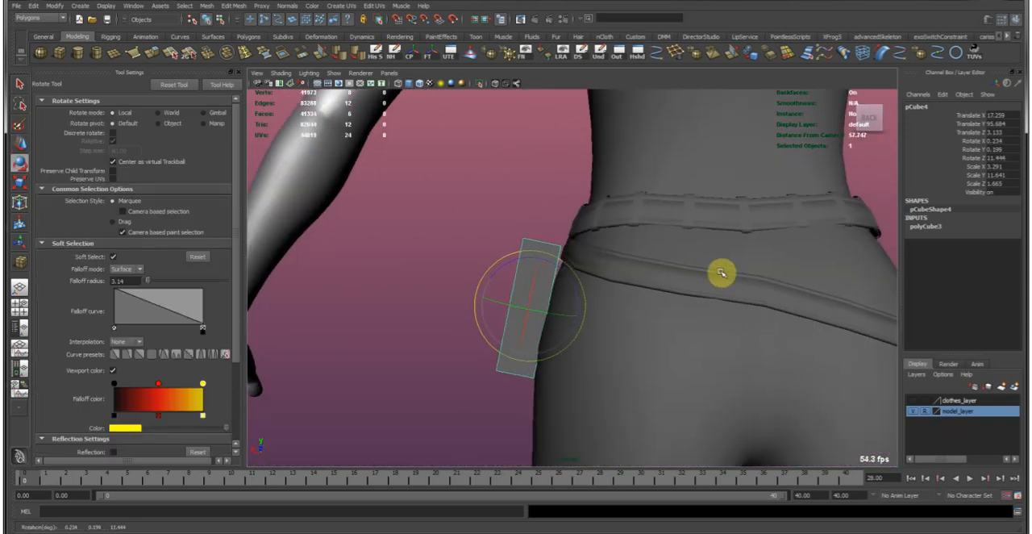
{"action": "key", "text": "w"}
{"action": "left_click_drag", "start_coordinate": [508, 223], "coordinate": [642, 108], "text": "alt"}
Insert four edge loops in the box, dividing its height, width and thickness.
{"action": "left_click", "coordinate": [251, 55]}
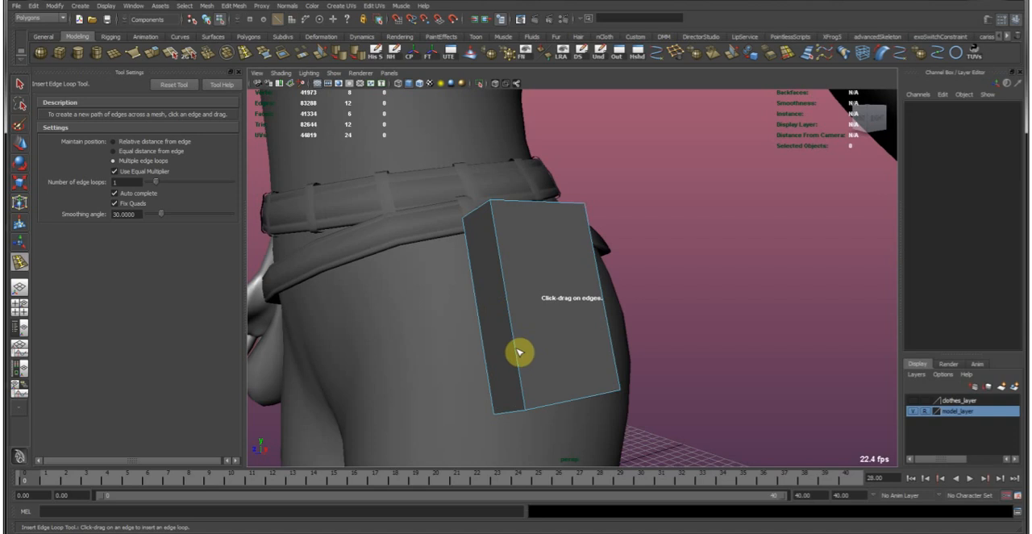
{"action": "left_click_drag", "start_coordinate": [518, 352], "coordinate": [532, 329]}
{"action": "key", "text": "w"}
{"action": "key", "text": "g"}
{"action": "left_click_drag", "start_coordinate": [573, 404], "coordinate": [538, 398]}
{"action": "left_click", "coordinate": [570, 405]}
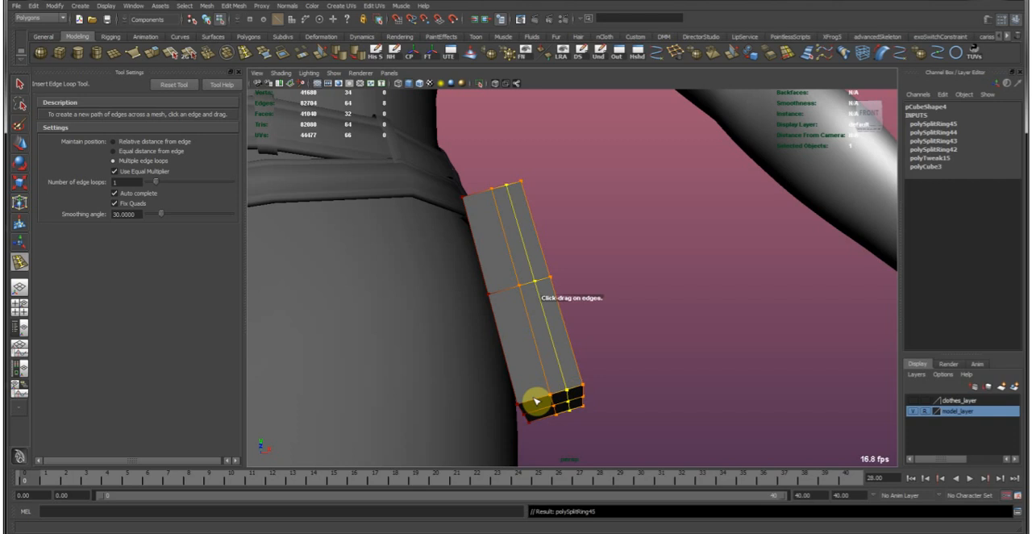
{"action": "key", "text": "w"}
{"action": "right_click_drag", "start_coordinate": [534, 300], "coordinate": [535, 292]}
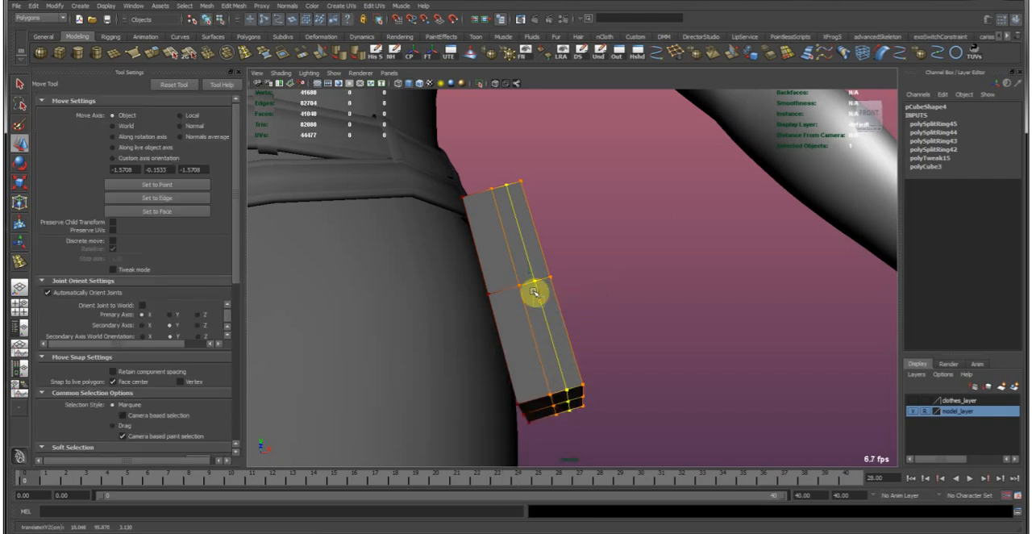
Select the box as a whole object and smooth it once into a rounded pouch shape.
{"action": "left_click", "coordinate": [525, 221]}
{"action": "left_click_drag", "start_coordinate": [548, 225], "coordinate": [601, 237], "text": "alt"}
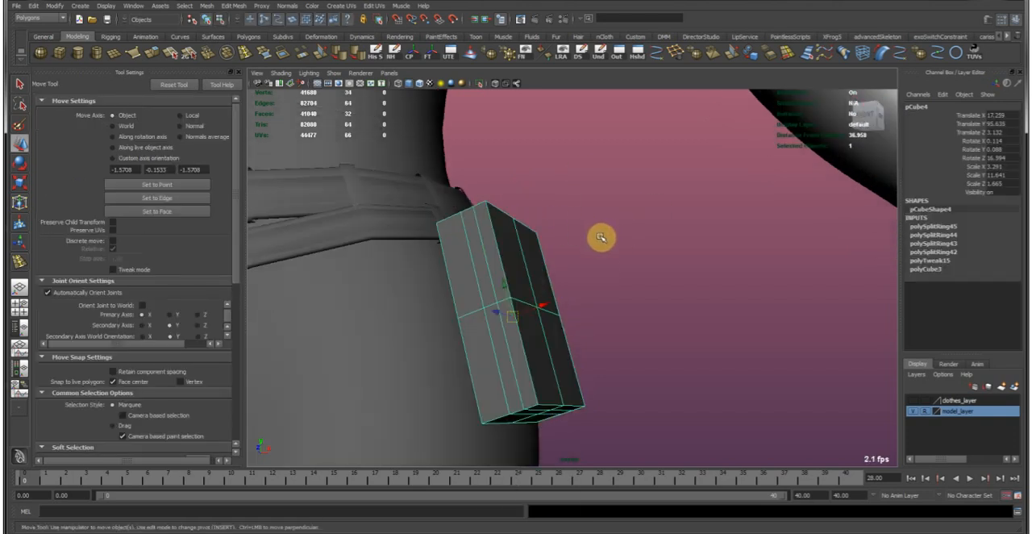
{"action": "left_click", "coordinate": [703, 53]}
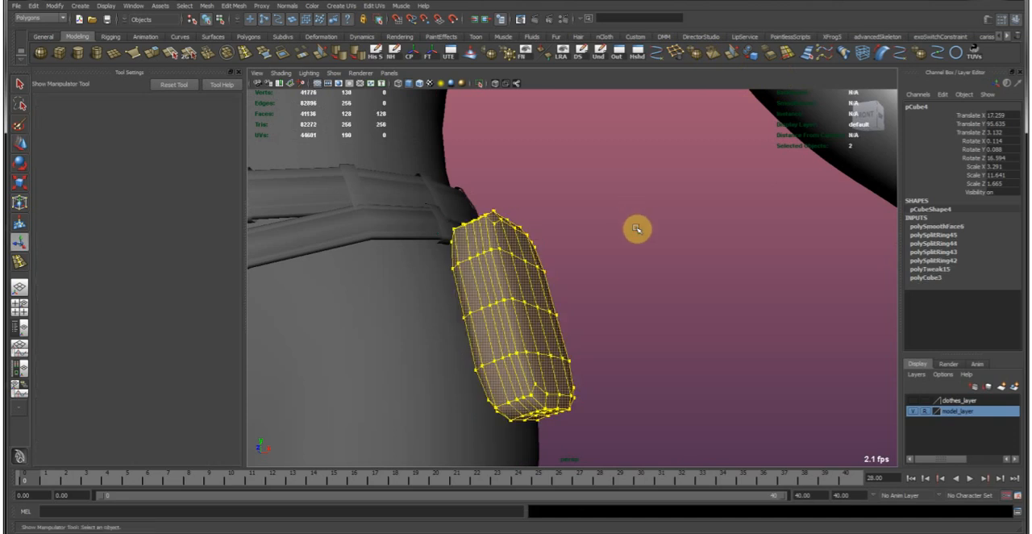
{"action": "left_click", "coordinate": [637, 229]}
{"action": "key", "text": "w"}
{"action": "left_click_drag", "start_coordinate": [585, 239], "coordinate": [594, 267], "text": "alt"}
{"action": "left_click", "coordinate": [557, 290]}
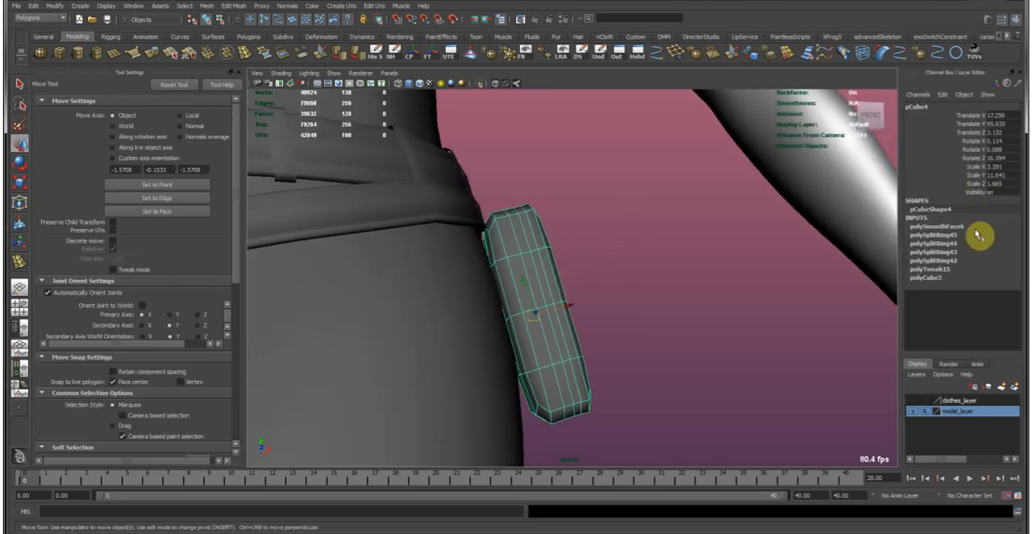
Try a higher smoothing subdivision on the pouch's smooth operation, and undo it.
{"action": "left_click", "coordinate": [939, 226]}
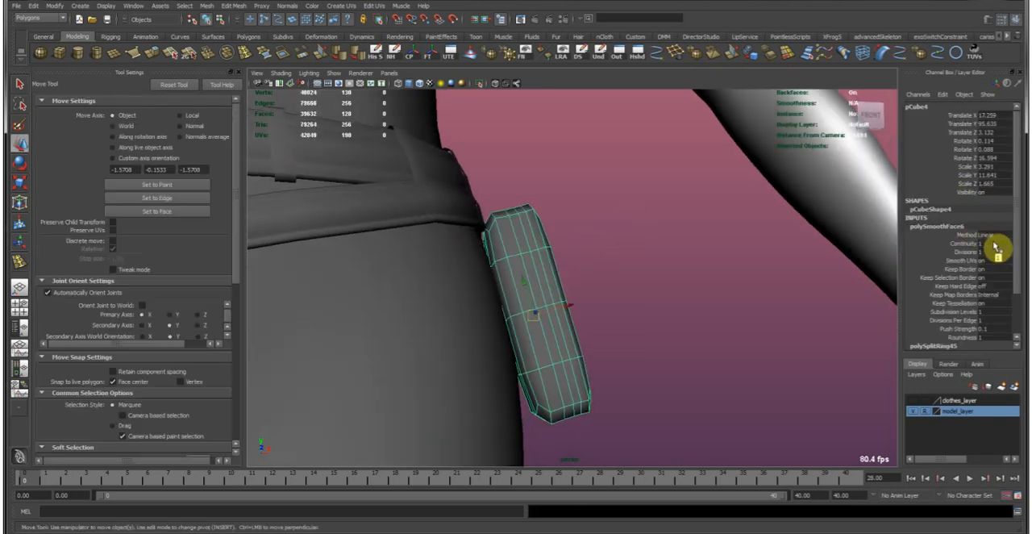
{"action": "scroll", "coordinate": [999, 267], "scroll_direction": "down", "scroll_amount": 1}
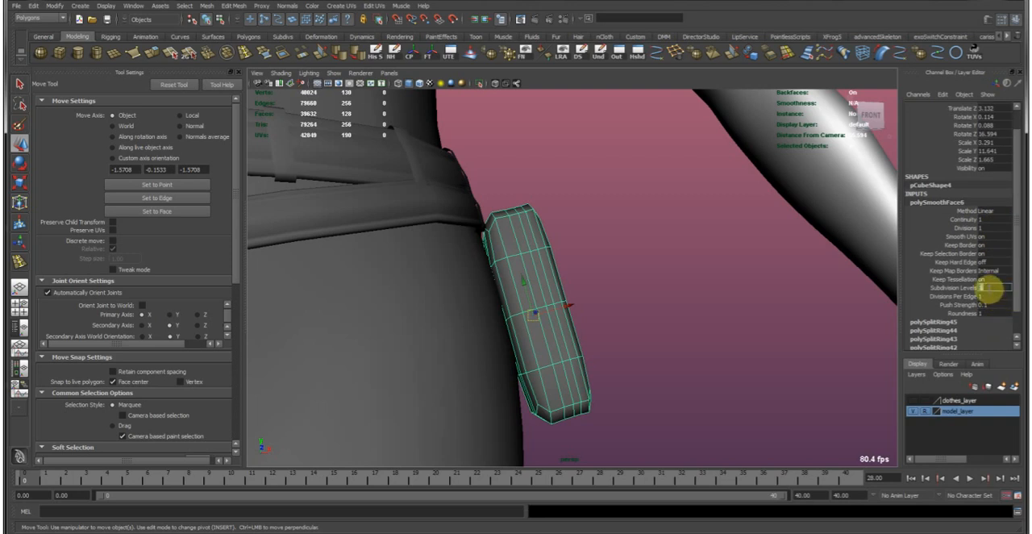
{"action": "left_click", "coordinate": [663, 307]}
{"action": "left_click_drag", "start_coordinate": [664, 307], "coordinate": [521, 329], "text": "alt"}
{"action": "left_click", "coordinate": [532, 336]}
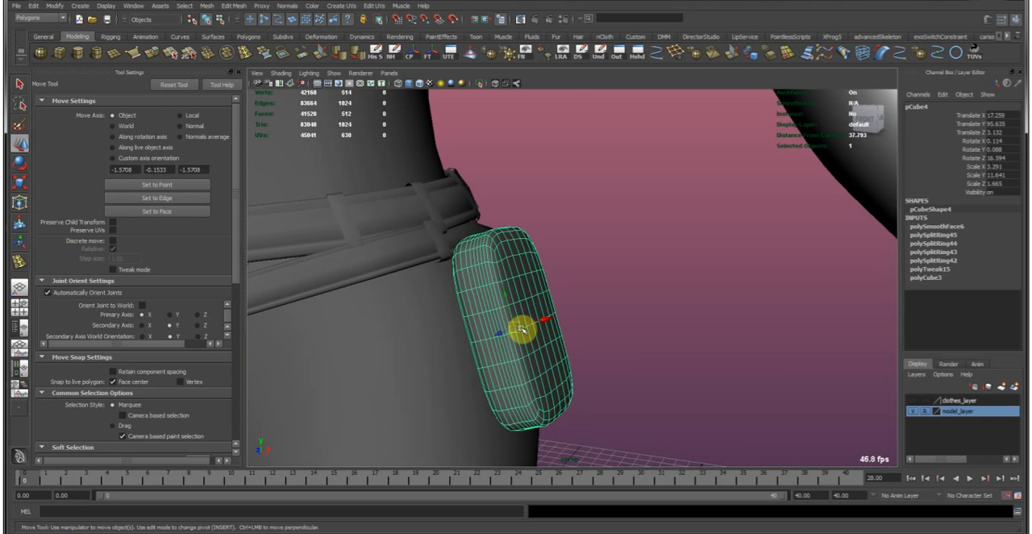
{"action": "key", "text": "ctrl+z"}
{"action": "key", "text": "ctrl+z"}
{"action": "key", "text": "ctrl+z"}
Select edge loops running along the pouch's front and back borders and scale them slightly to round its profile.
{"action": "left_click", "coordinate": [623, 279]}
{"action": "left_click_drag", "start_coordinate": [560, 308], "coordinate": [566, 290], "text": "alt"}
{"action": "left_click", "coordinate": [495, 272]}
{"action": "right_click_drag", "start_coordinate": [495, 272], "coordinate": [549, 264], "text": "alt"}
{"action": "right_click_drag", "start_coordinate": [468, 234], "coordinate": [451, 191]}
{"action": "double_click", "coordinate": [460, 205]}
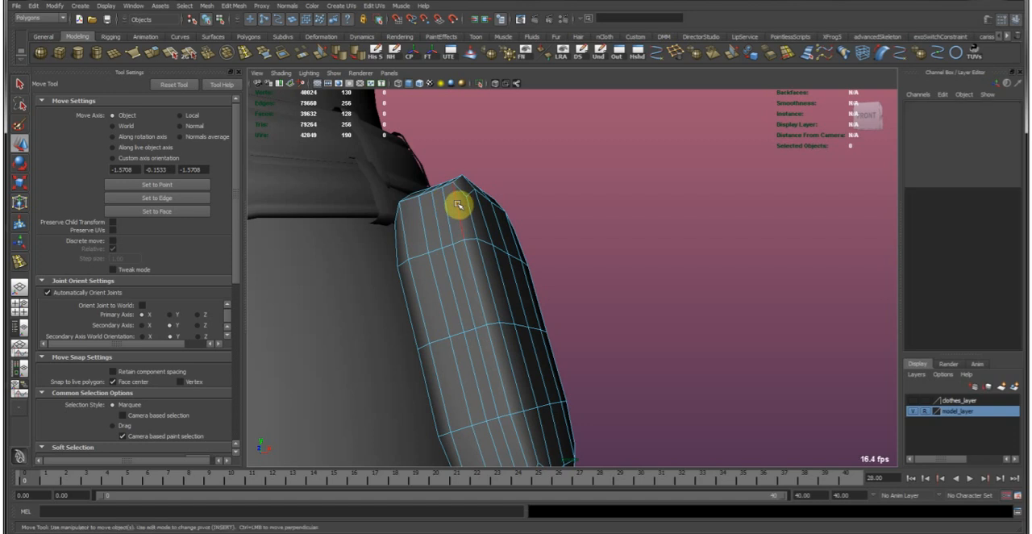
{"action": "key", "text": "r"}
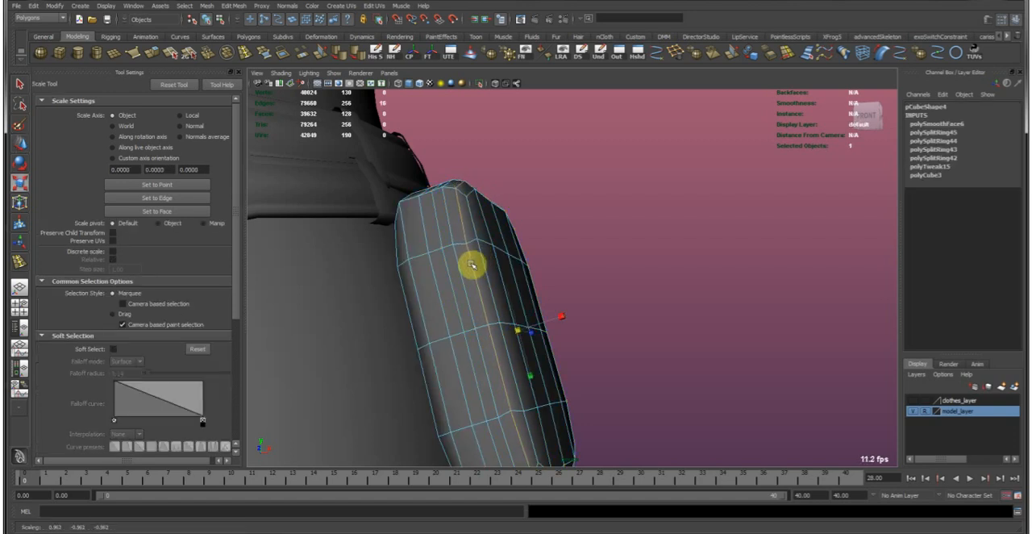
{"action": "mouse_move", "coordinate": [482, 268]}
{"action": "left_mouse_down", "text": "alt"}
{"action": "mouse_move", "coordinate": [555, 274]}
{"action": "mouse_move", "coordinate": [508, 255]}
{"action": "mouse_move", "coordinate": [487, 274]}
{"action": "left_mouse_up", "text": "alt"}
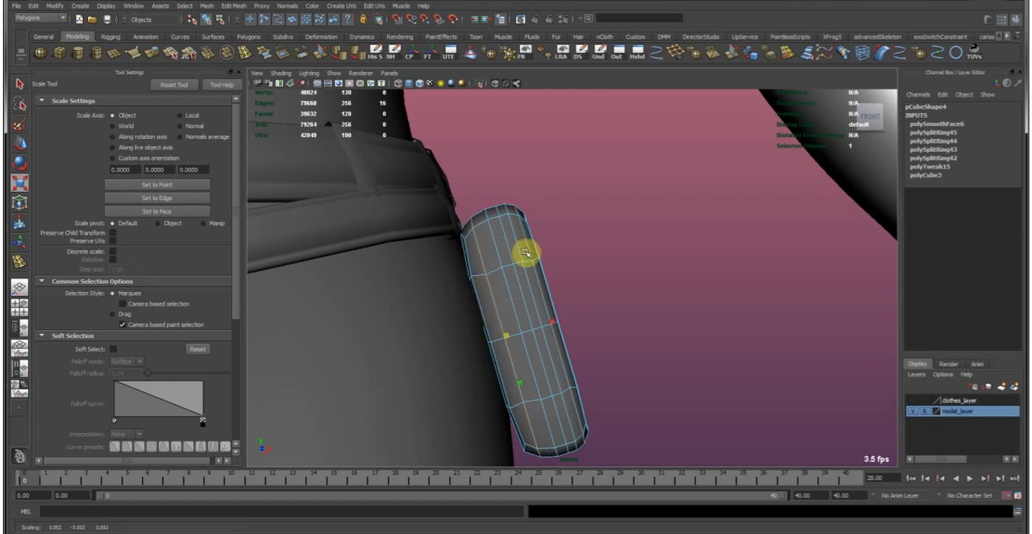
Reshape the pouch's bottom by scaling, rotating and lowering its end faces with soft selection at a 7.24 falloff radius.
{"action": "key", "text": "w"}
{"action": "left_click_drag", "start_coordinate": [567, 260], "coordinate": [508, 291], "text": "alt"}
{"action": "right_click", "coordinate": [502, 307]}
{"action": "right_click_drag", "start_coordinate": [501, 325], "coordinate": [502, 332]}
{"action": "left_click_drag", "start_coordinate": [446, 345], "coordinate": [748, 398]}
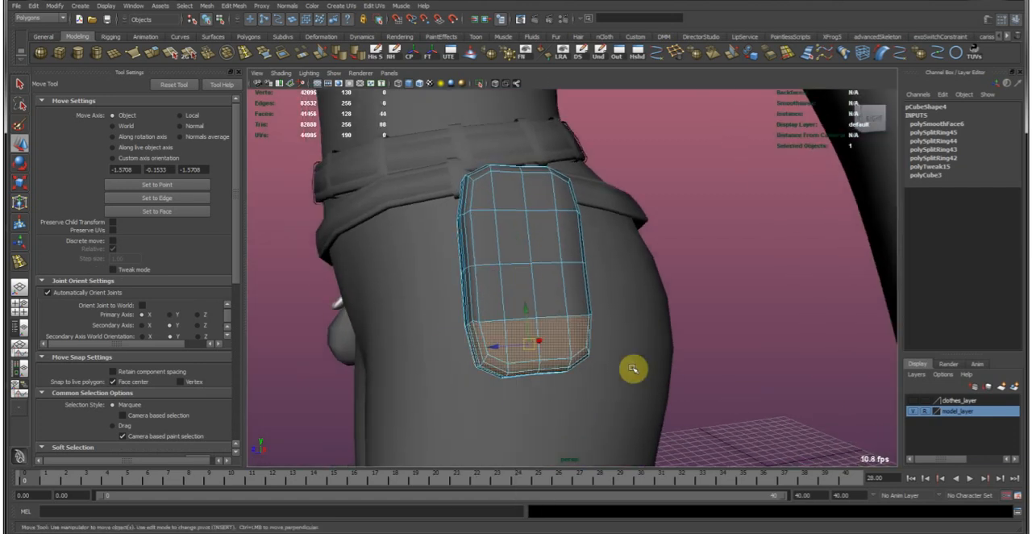
{"action": "key", "text": "r"}
{"action": "key", "text": "b"}
{"action": "left_click_drag", "start_coordinate": [562, 368], "coordinate": [616, 353]}
{"action": "key", "text": "w"}
{"action": "key", "text": "e"}
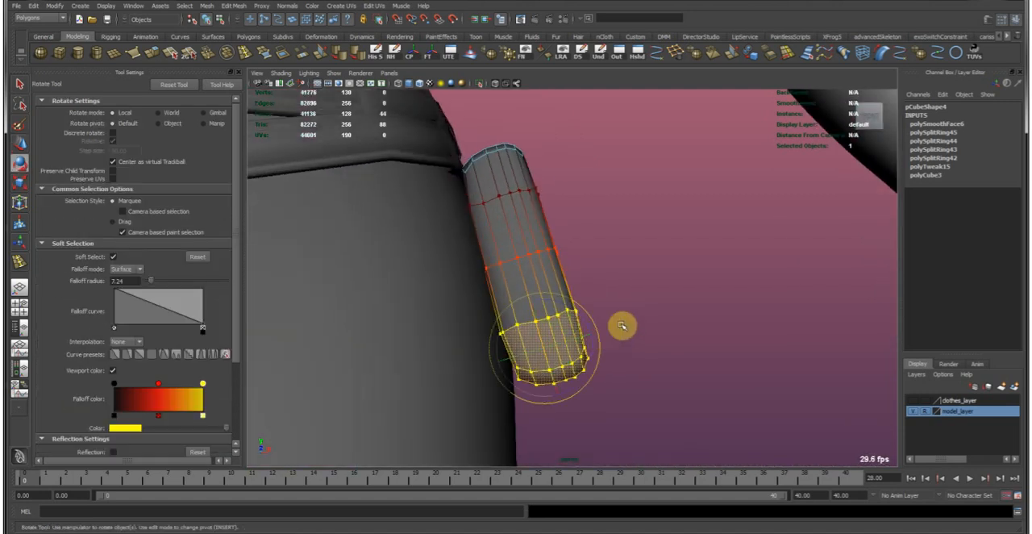
{"action": "key", "text": "w"}
{"action": "middle_click_drag", "start_coordinate": [638, 331], "coordinate": [634, 345]}
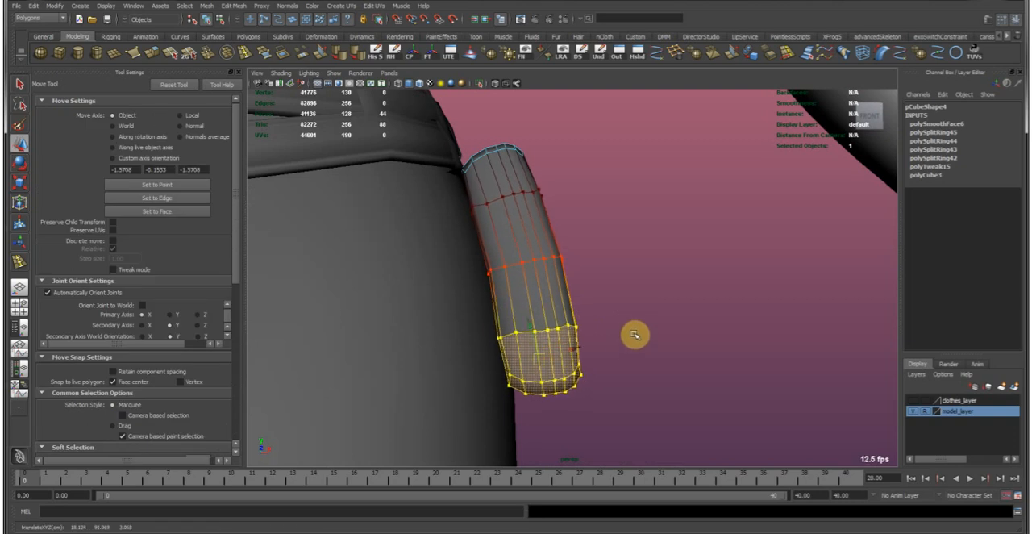
Select the upper band of pouch faces and reshape it using soft selection with a 5.94 falloff radius.
{"action": "middle_click_drag", "start_coordinate": [587, 172], "coordinate": [622, 286], "text": "alt"}
{"action": "left_click_drag", "start_coordinate": [622, 285], "coordinate": [524, 308], "text": "alt"}
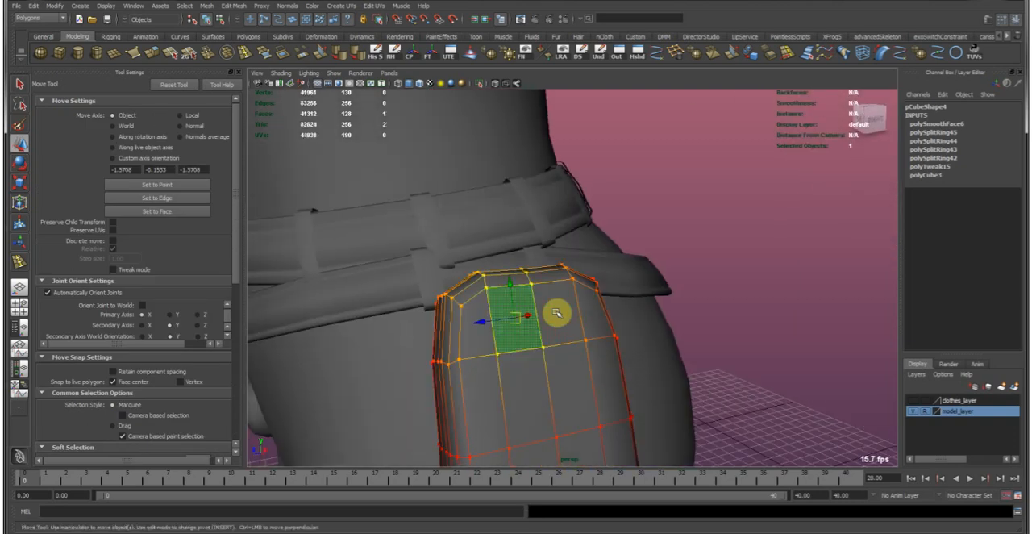
{"action": "left_click", "coordinate": [517, 282]}
{"action": "key", "text": "r"}
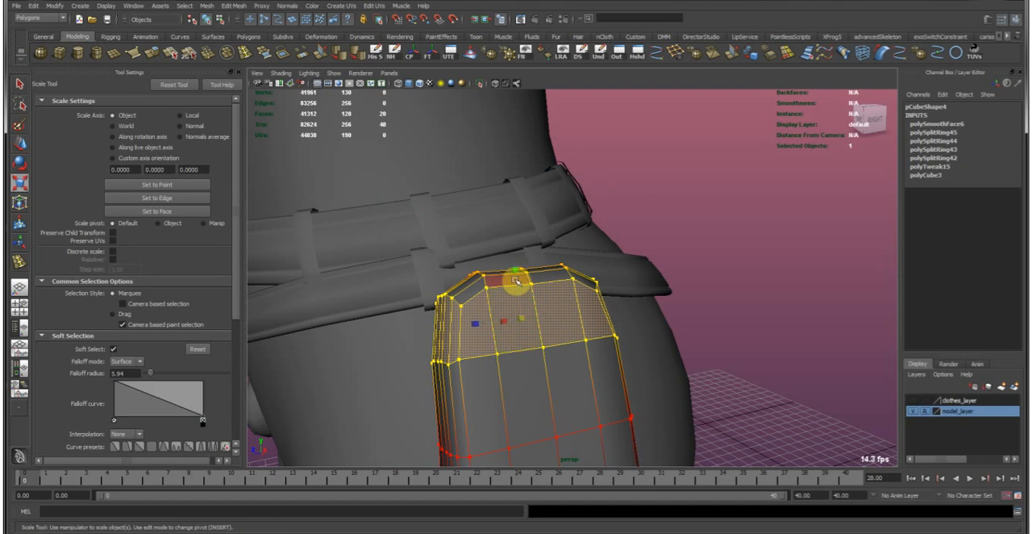
{"action": "key", "text": "w"}
{"action": "left_click_drag", "start_coordinate": [505, 272], "coordinate": [535, 305], "text": "alt"}
{"action": "left_click", "coordinate": [622, 281]}
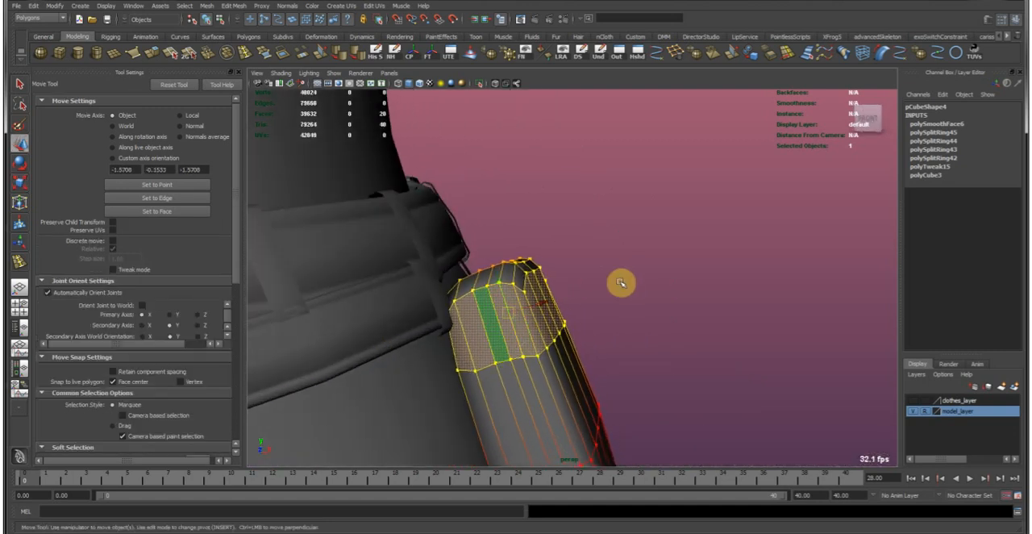
{"action": "left_click_drag", "start_coordinate": [620, 287], "coordinate": [412, 264], "text": "alt"}
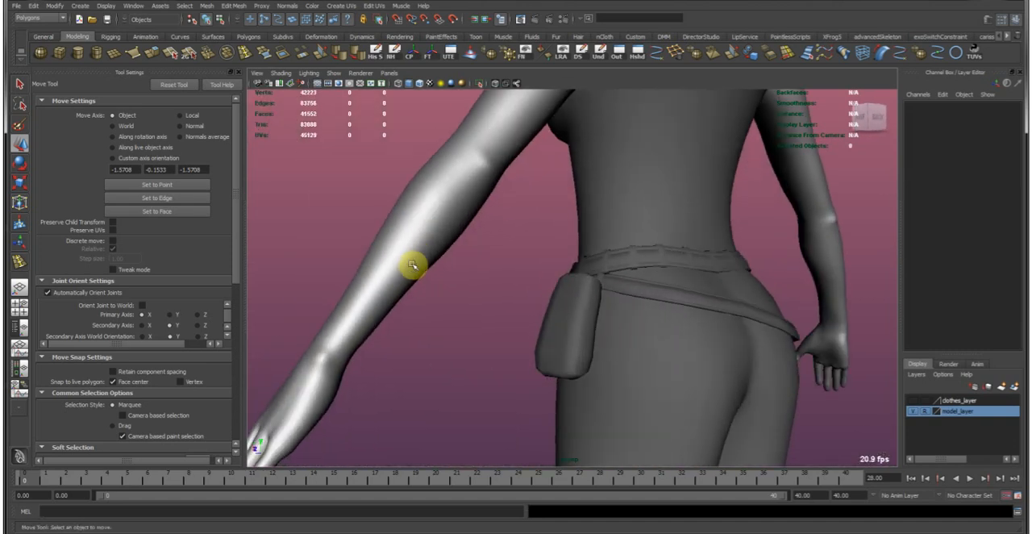
Select the middle faces across the pouch's top, grow the selection and delete them to open the pouch.
{"action": "right_click_drag", "start_coordinate": [402, 266], "coordinate": [561, 344], "text": "alt"}
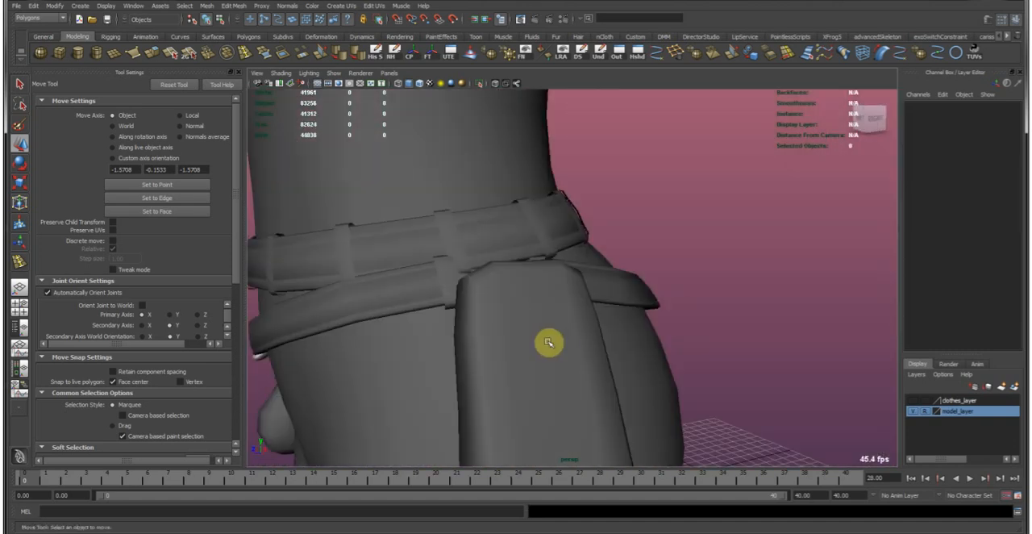
{"action": "left_click", "coordinate": [548, 343]}
{"action": "left_click_drag", "start_coordinate": [511, 325], "coordinate": [554, 326], "text": "alt"}
{"action": "left_click_drag", "start_coordinate": [535, 295], "coordinate": [510, 299], "text": "alt"}
{"action": "key", "text": "F11"}
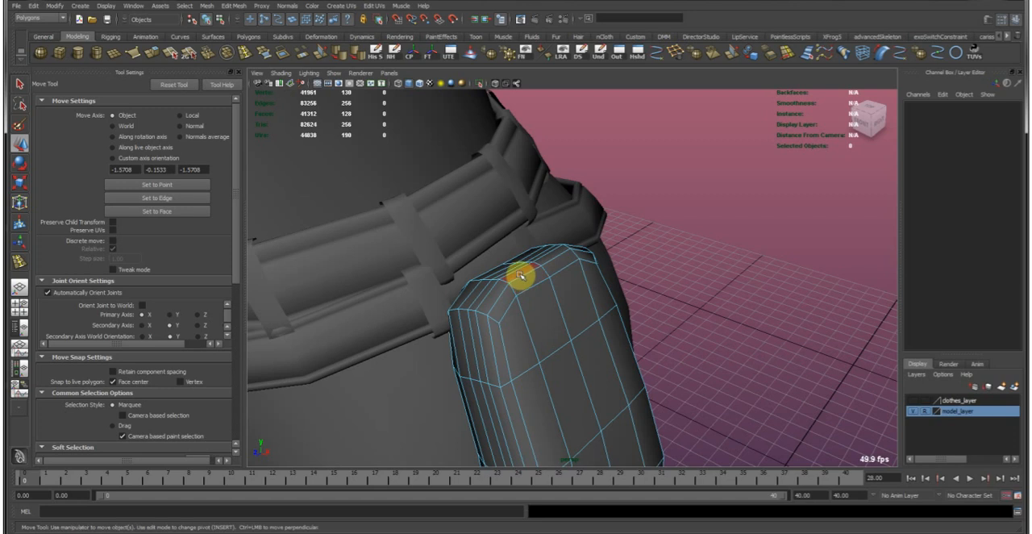
{"action": "left_click", "coordinate": [520, 276]}
{"action": "left_click", "coordinate": [563, 264]}
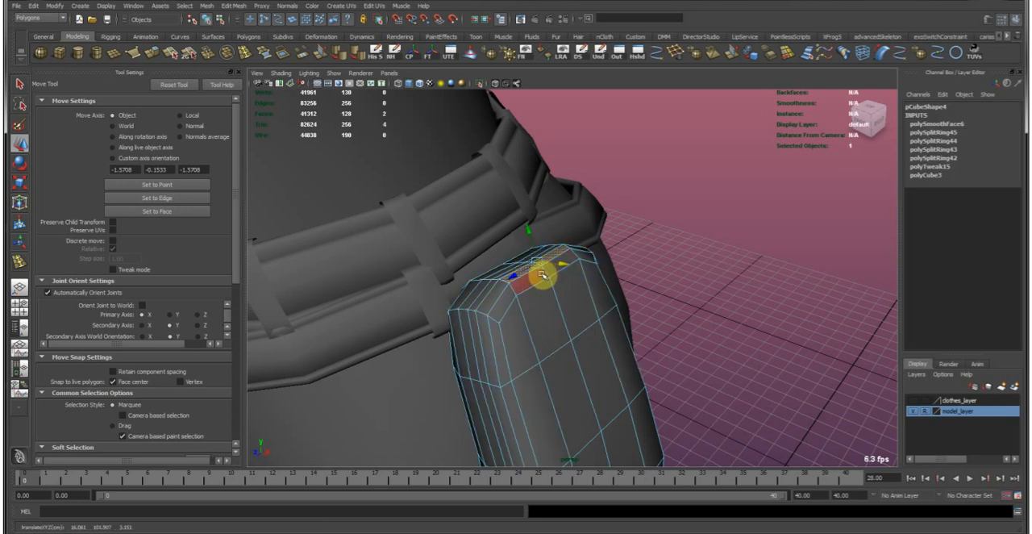
{"action": "left_click_drag", "start_coordinate": [559, 263], "coordinate": [531, 295], "text": "alt"}
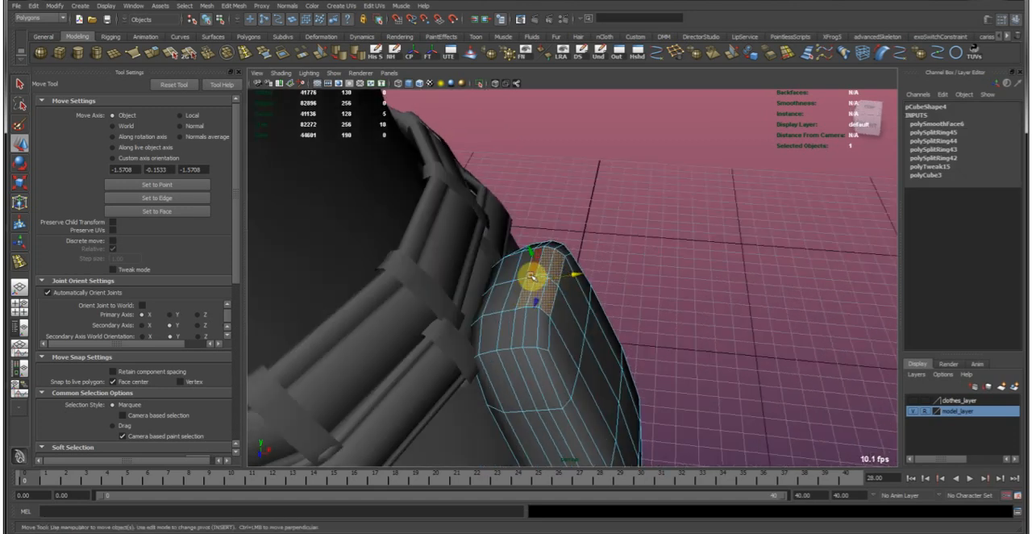
{"action": "key", "text": "shift+period"}
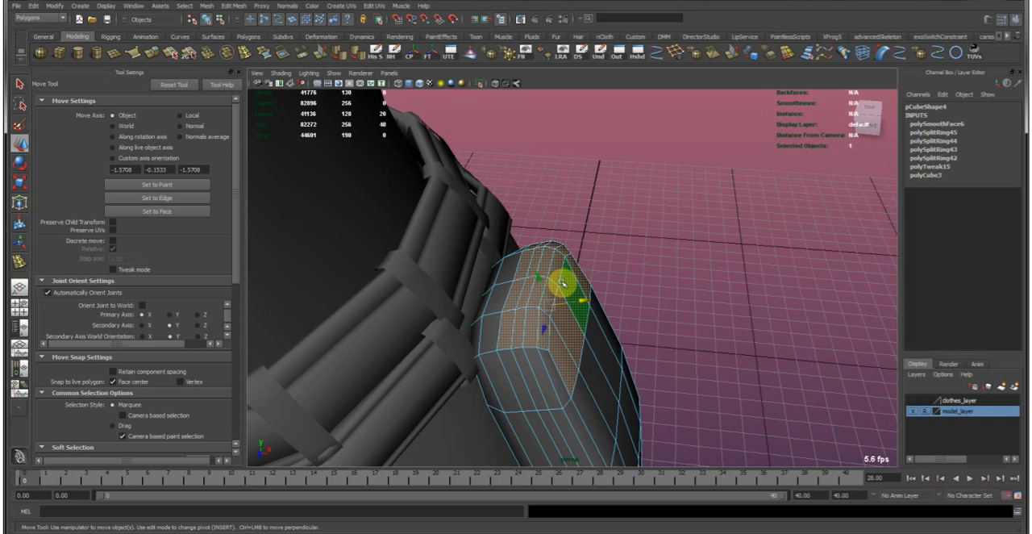
{"action": "key", "text": "Delete"}
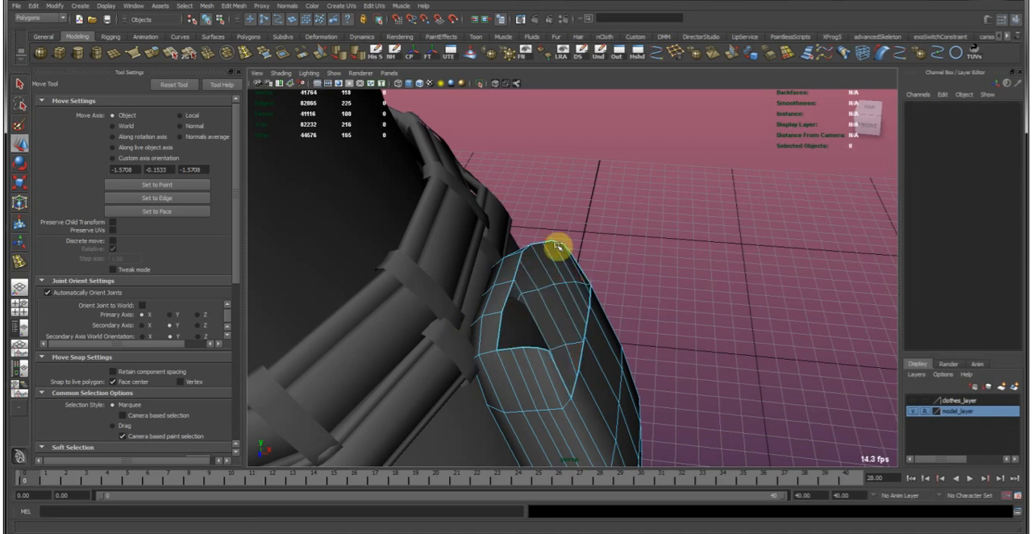
Extrude the four hip-side rim edges of the pouch opening and pull them outward to start a flap.
{"action": "right_click_drag", "start_coordinate": [539, 269], "coordinate": [619, 207]}
{"action": "left_click", "coordinate": [557, 267]}
{"action": "left_click", "coordinate": [653, 259]}
{"action": "left_click_drag", "start_coordinate": [653, 259], "coordinate": [410, 219], "text": "alt"}
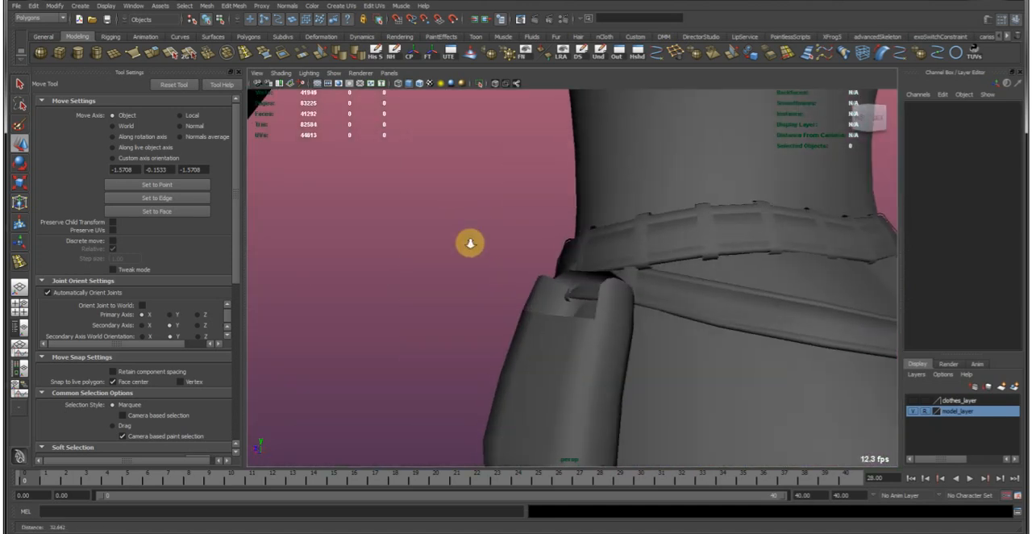
{"action": "right_click_drag", "start_coordinate": [410, 218], "coordinate": [667, 295], "text": "alt"}
{"action": "left_click", "coordinate": [502, 324]}
{"action": "left_click_drag", "start_coordinate": [594, 267], "coordinate": [571, 259], "text": "alt"}
{"action": "right_click_drag", "start_coordinate": [520, 264], "coordinate": [521, 247]}
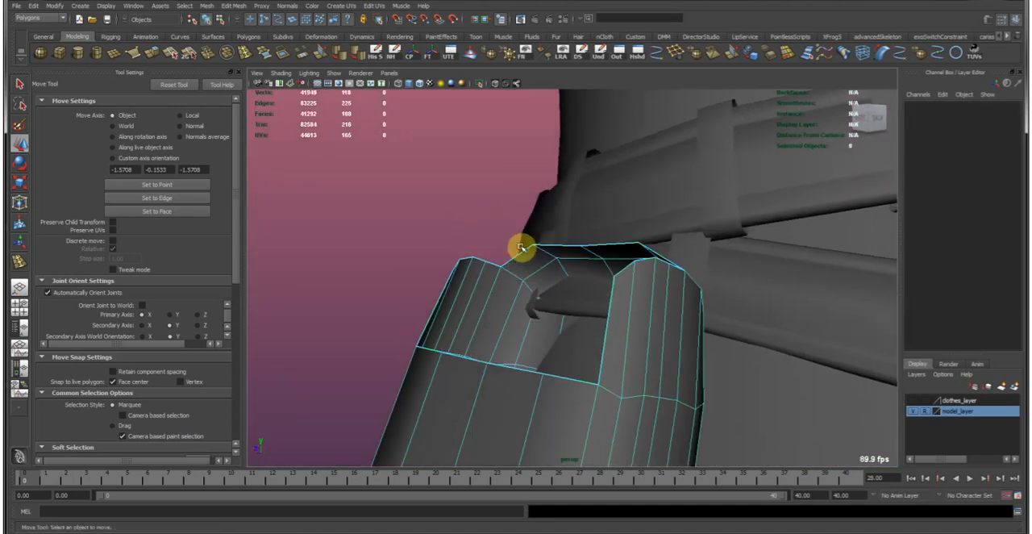
{"action": "left_click", "coordinate": [537, 258]}
{"action": "mouse_move", "coordinate": [519, 230]}
{"action": "left_mouse_down", "text": "alt"}
{"action": "mouse_move", "coordinate": [707, 235]}
{"action": "mouse_move", "coordinate": [525, 231]}
{"action": "left_mouse_up", "text": "alt"}
{"action": "left_click", "coordinate": [174, 58]}
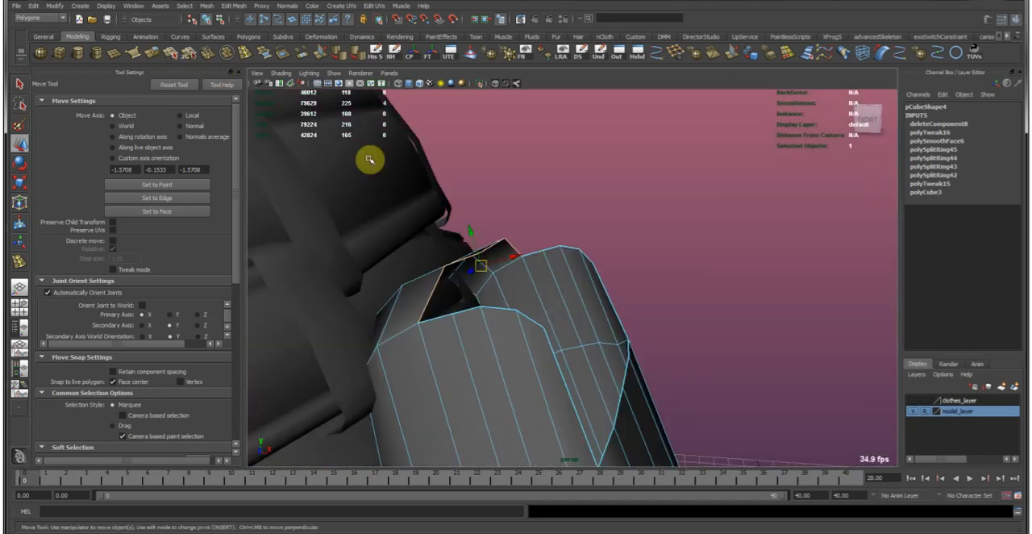
{"action": "key", "text": "ctrl+e"}
{"action": "key", "text": "w"}
{"action": "left_click_drag", "start_coordinate": [483, 276], "coordinate": [504, 269], "text": "alt"}
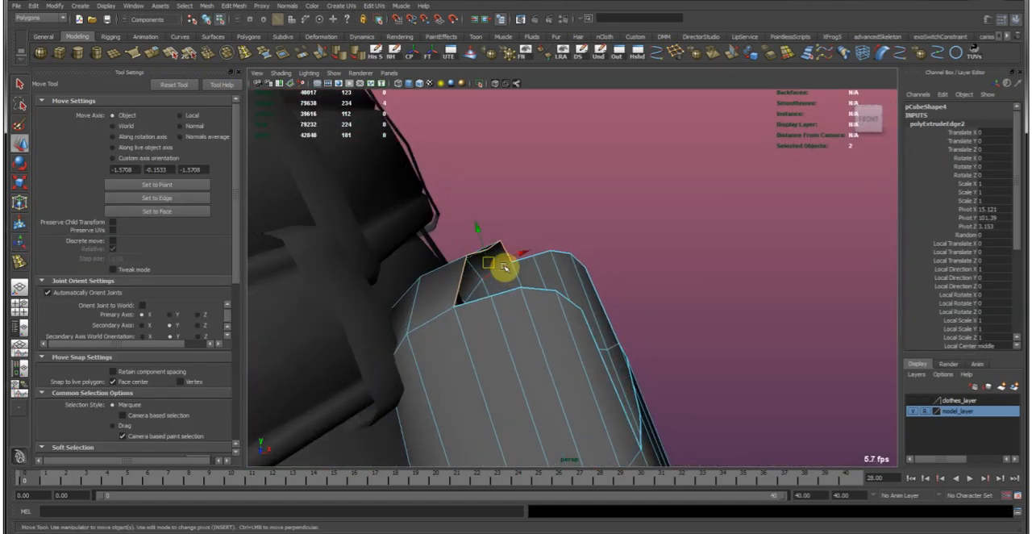
Scale the extruded flap edges to fit the width of the pouch opening.
{"action": "left_click_drag", "start_coordinate": [567, 240], "coordinate": [442, 256], "text": "alt"}
{"action": "key", "text": "r"}
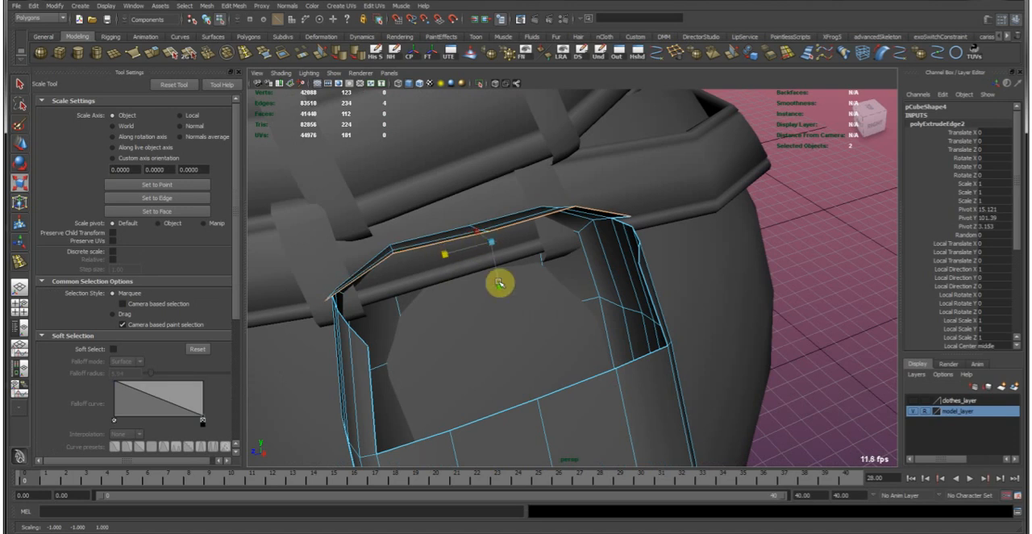
{"action": "left_click_drag", "start_coordinate": [500, 290], "coordinate": [542, 257]}
Extrude the flap's edge two more times, extending it across the opening and down over the outer side.
{"action": "key", "text": "g"}
{"action": "key", "text": "w"}
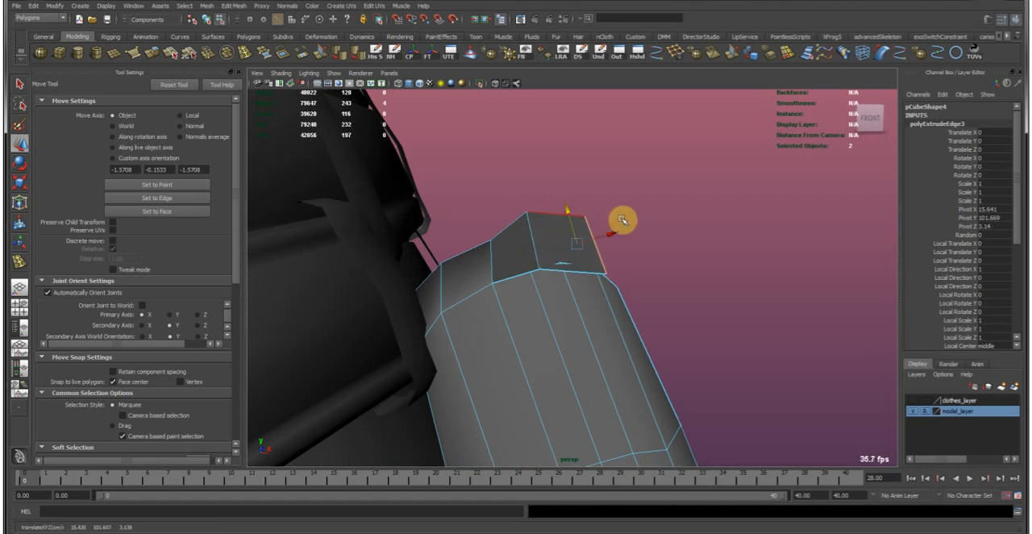
{"action": "left_click_drag", "start_coordinate": [623, 219], "coordinate": [584, 224], "text": "alt"}
{"action": "key", "text": "e"}
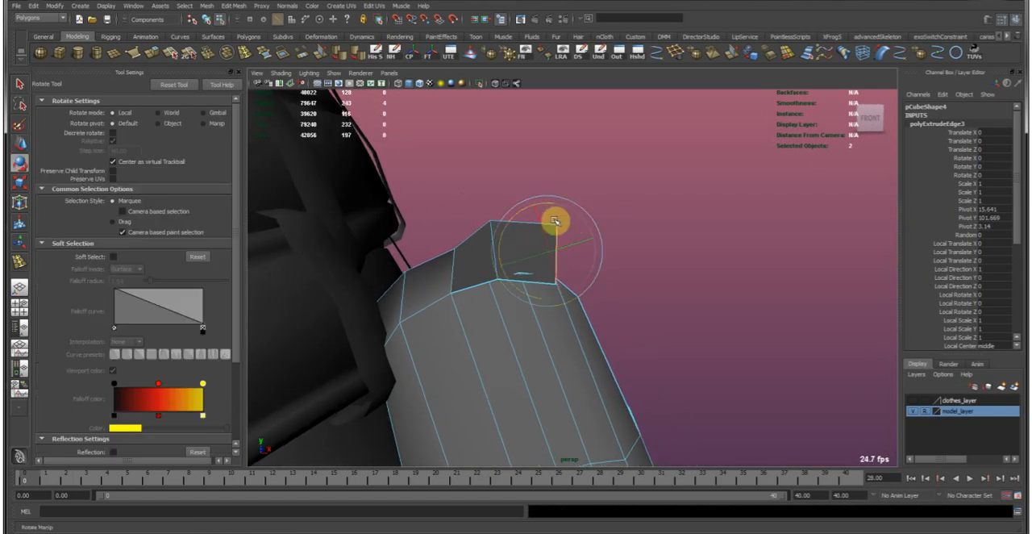
{"action": "key", "text": "w"}
{"action": "key", "text": "ctrl+e"}
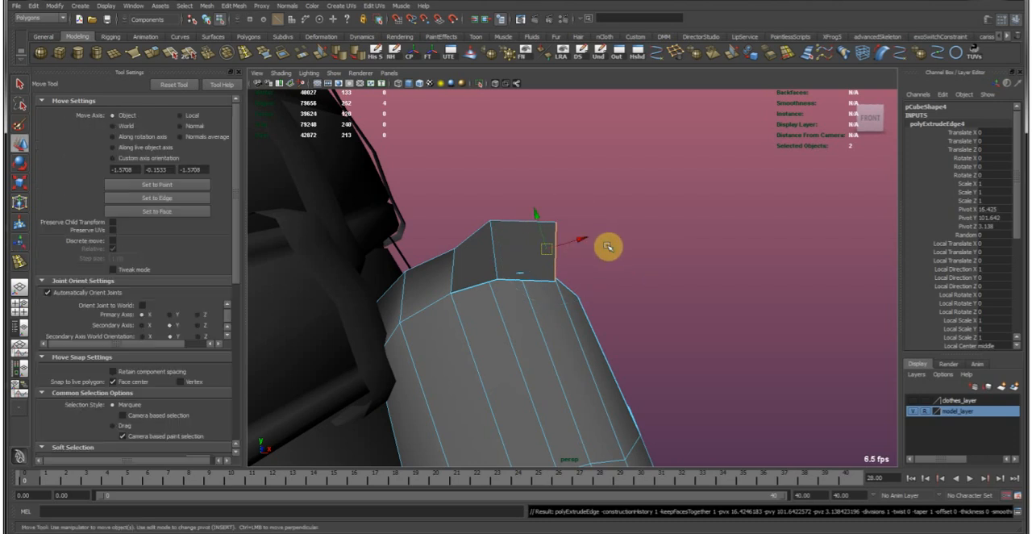
{"action": "left_click_drag", "start_coordinate": [605, 247], "coordinate": [566, 242], "text": "alt"}
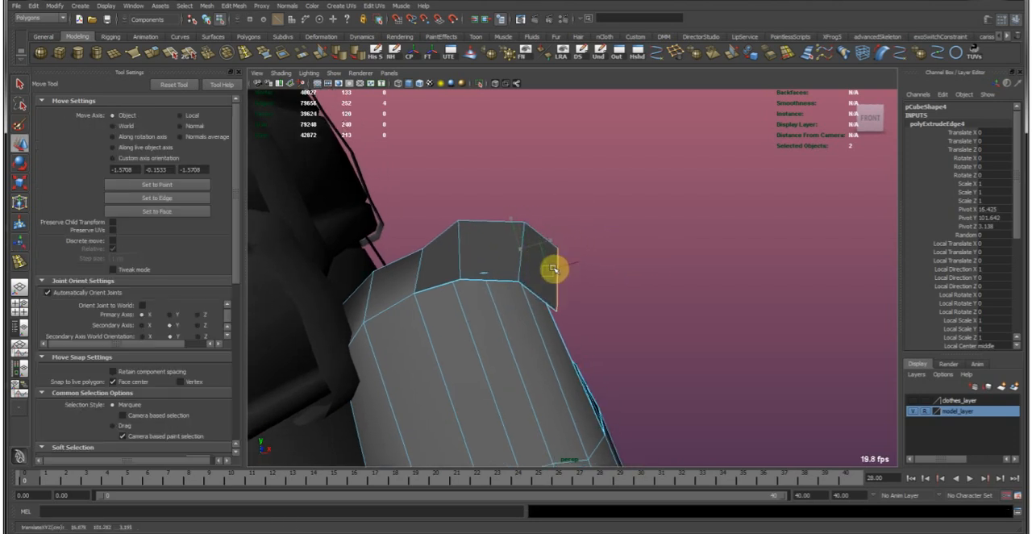
Rotate the flap's end edges to follow the pouch's slant and move them closer to the pouch's outer face.
{"action": "key", "text": "e"}
{"action": "mouse_move", "coordinate": [634, 235]}
{"action": "left_mouse_down", "text": "alt"}
{"action": "mouse_move", "coordinate": [620, 228]}
{"action": "mouse_move", "coordinate": [619, 240]}
{"action": "left_mouse_up", "text": "alt"}
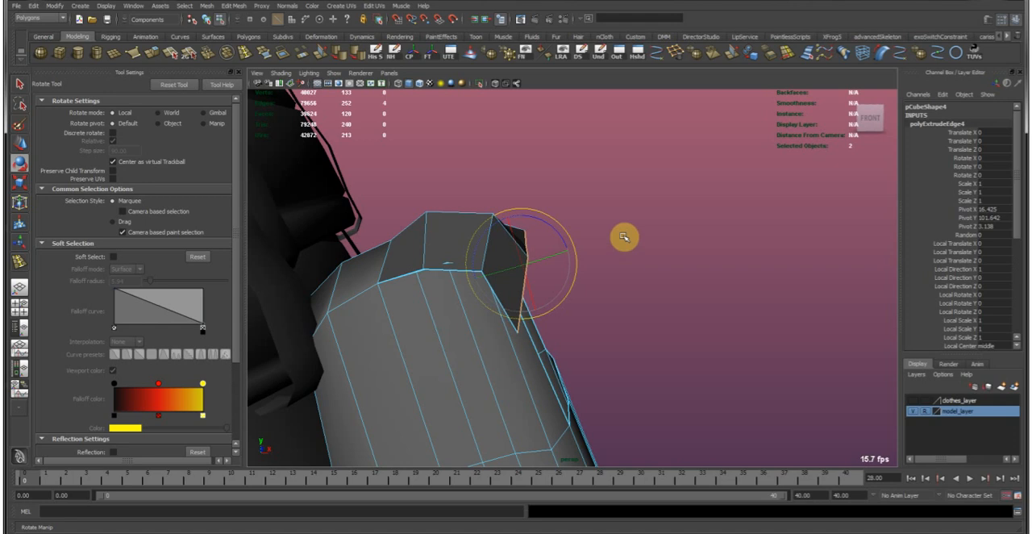
{"action": "mouse_move", "coordinate": [563, 218]}
{"action": "left_mouse_down"}
{"action": "mouse_move", "coordinate": [546, 221]}
{"action": "mouse_move", "coordinate": [558, 231]}
{"action": "left_mouse_up"}
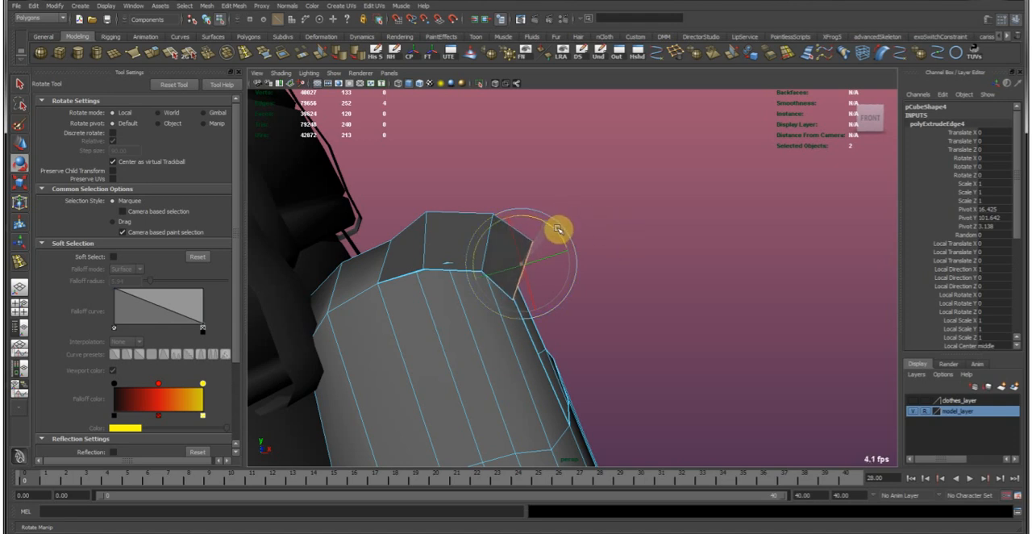
{"action": "key", "text": "r"}
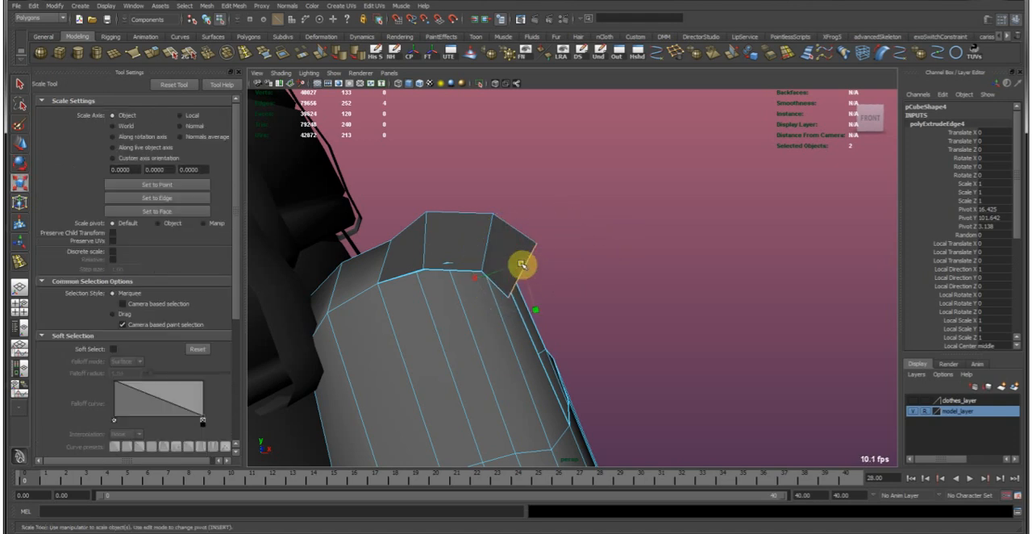
{"action": "key", "text": "w"}
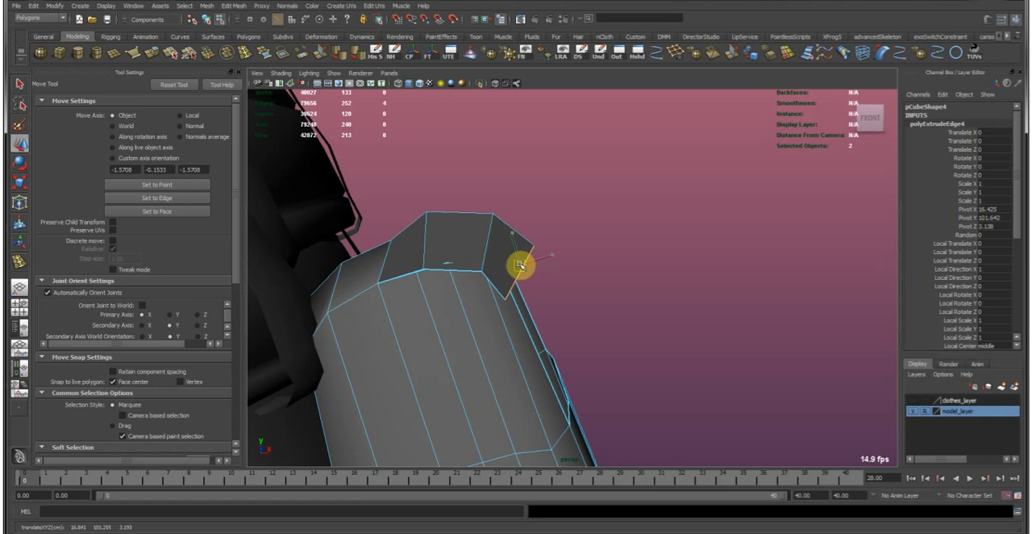
{"action": "mouse_move", "coordinate": [546, 257]}
{"action": "left_mouse_down", "text": "alt"}
{"action": "mouse_move", "coordinate": [368, 285]}
{"action": "mouse_move", "coordinate": [444, 260]}
{"action": "mouse_move", "coordinate": [535, 254]}
{"action": "mouse_move", "coordinate": [525, 254]}
{"action": "left_mouse_up", "text": "alt"}
Extrude the flap's end edges two more times down the pouch's outer side, scaling and moving them to fit around the pouch.
{"action": "key", "text": "g"}
{"action": "key", "text": "w"}
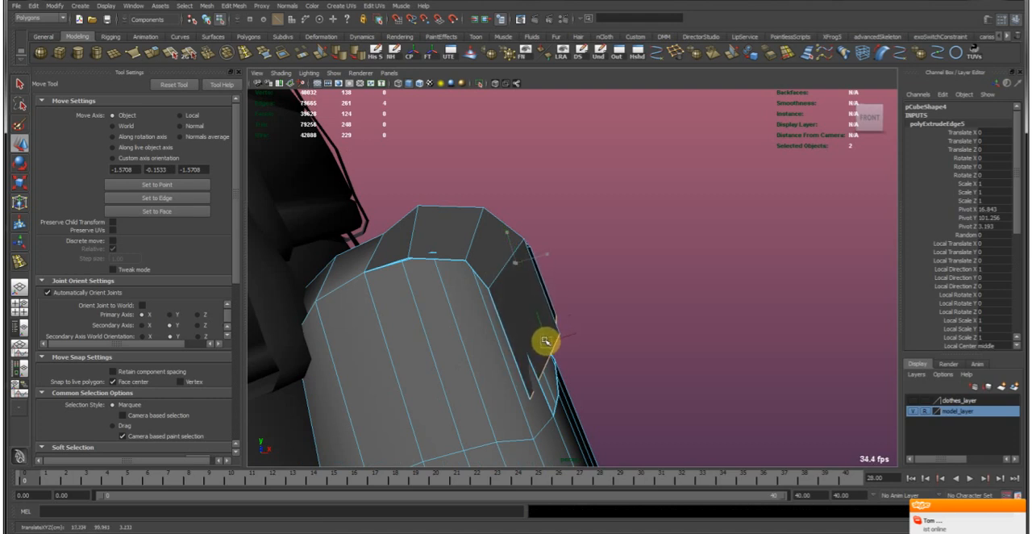
{"action": "left_click_drag", "start_coordinate": [615, 364], "coordinate": [522, 290], "text": "alt"}
{"action": "key", "text": "r"}
{"action": "left_click_drag", "start_coordinate": [522, 352], "coordinate": [517, 328]}
{"action": "left_click_drag", "start_coordinate": [499, 277], "coordinate": [539, 310], "text": "alt"}
{"action": "key", "text": "g"}
{"action": "key", "text": "w"}
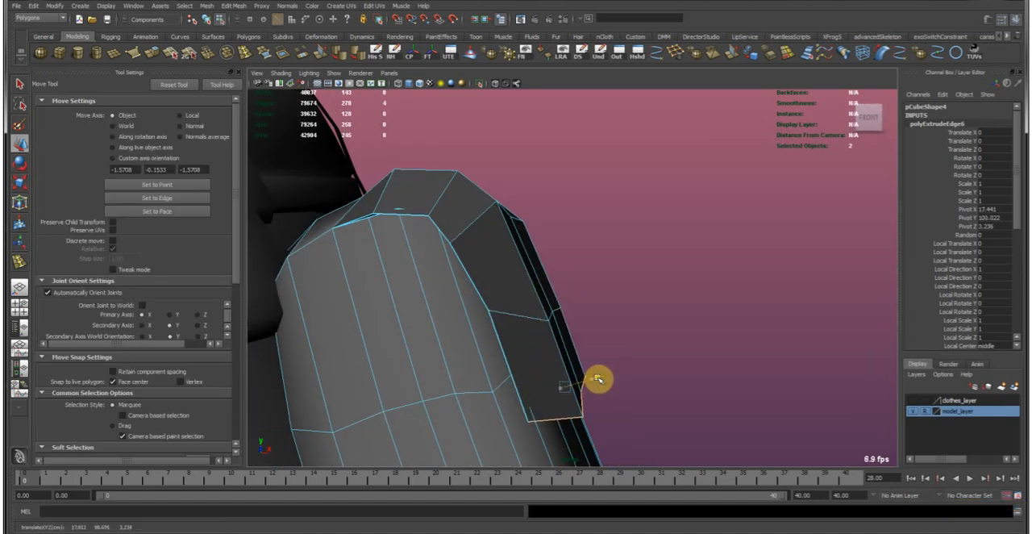
{"action": "left_click_drag", "start_coordinate": [580, 347], "coordinate": [490, 297], "text": "alt"}
{"action": "right_click_drag", "start_coordinate": [476, 271], "coordinate": [524, 255]}
Leave component editing on the flap and soften the whole pouch's edges.
{"action": "left_click", "coordinate": [586, 205]}
{"action": "left_click", "coordinate": [516, 262]}
{"action": "left_click", "coordinate": [350, 52]}
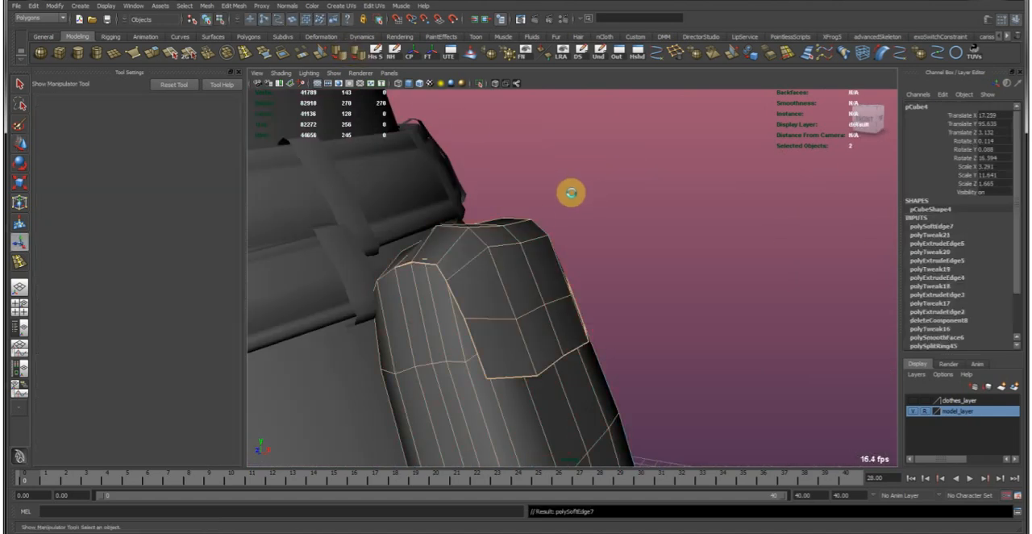
Examine the pouch and its flap against the hip and belt from several angles, including in smoothed preview.
{"action": "left_click", "coordinate": [574, 197]}
{"action": "key", "text": "w"}
{"action": "right_click_drag", "start_coordinate": [696, 309], "coordinate": [621, 303], "text": "alt"}
{"action": "left_click_drag", "start_coordinate": [621, 303], "coordinate": [562, 295], "text": "alt"}
{"action": "left_click_drag", "start_coordinate": [588, 311], "coordinate": [666, 313], "text": "alt"}
{"action": "left_click", "coordinate": [571, 311]}
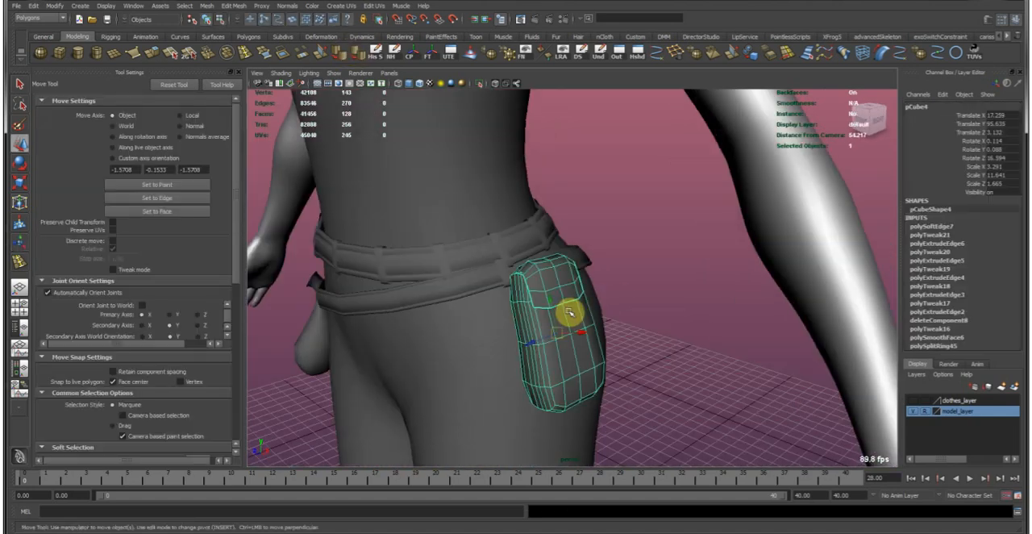
{"action": "left_click", "coordinate": [670, 287]}
{"action": "right_click_drag", "start_coordinate": [670, 288], "coordinate": [601, 272], "text": "alt"}
{"action": "left_click_drag", "start_coordinate": [602, 272], "coordinate": [655, 267], "text": "alt"}
{"action": "right_click_drag", "start_coordinate": [655, 267], "coordinate": [608, 244], "text": "alt"}
{"action": "mouse_move", "coordinate": [608, 244]}
{"action": "left_mouse_down", "text": "alt"}
{"action": "mouse_move", "coordinate": [449, 239]}
{"action": "mouse_move", "coordinate": [622, 252]}
{"action": "left_mouse_up", "text": "alt"}
{"action": "right_click_drag", "start_coordinate": [475, 215], "coordinate": [749, 322], "text": "alt"}
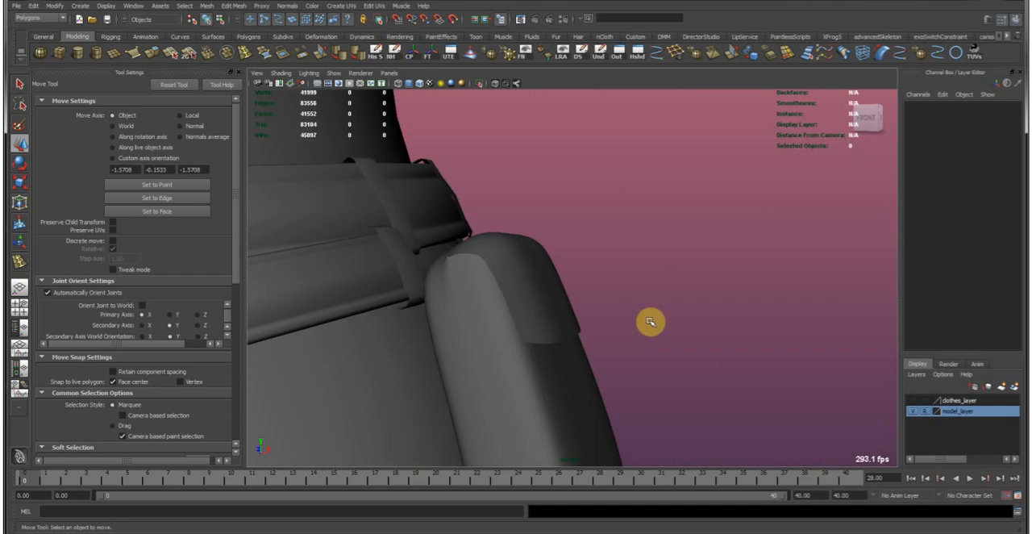
Select components at the pouch's top near the belt and raise them with soft selection.
{"action": "left_click", "coordinate": [470, 295]}
{"action": "left_click_drag", "start_coordinate": [470, 295], "coordinate": [542, 251], "text": "alt"}
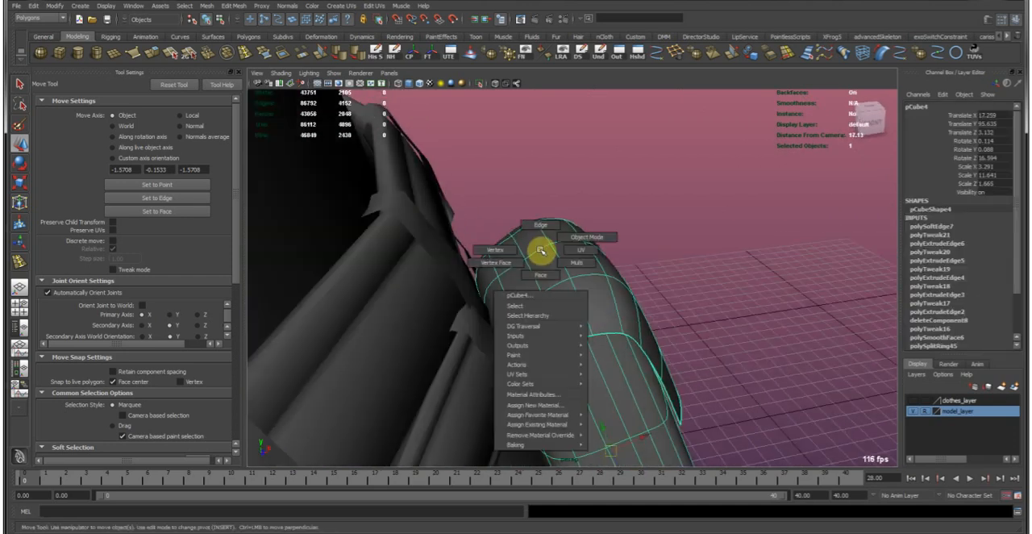
{"action": "right_click_drag", "start_coordinate": [541, 250], "coordinate": [546, 265]}
{"action": "left_click", "coordinate": [546, 265]}
{"action": "key", "text": "b"}
{"action": "left_click_drag", "start_coordinate": [524, 223], "coordinate": [523, 189]}
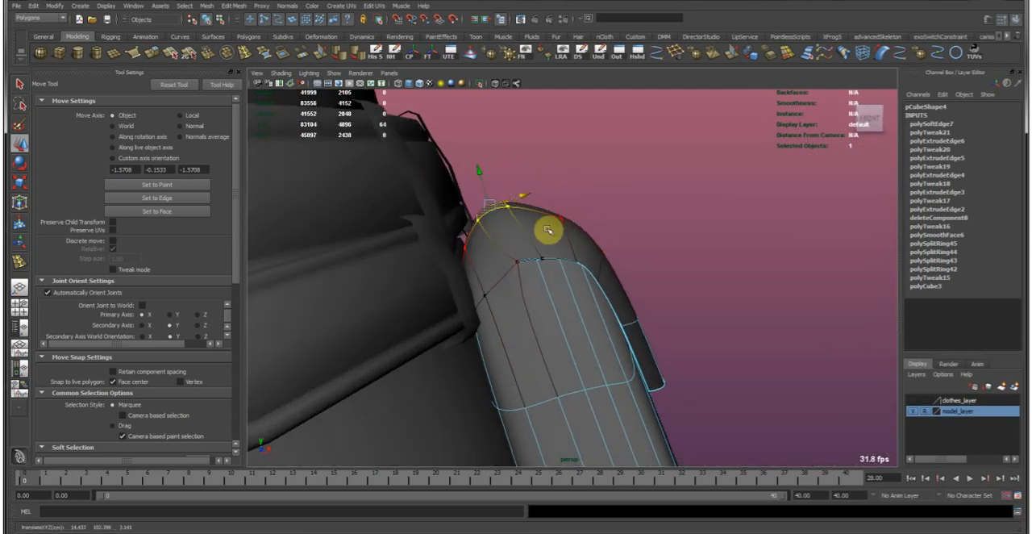
Select the faces below the opening on the pouch's narrow sides and adjust them with a 1.50 soft-selection falloff to fit the flap.
{"action": "left_click_drag", "start_coordinate": [559, 247], "coordinate": [455, 291], "text": "alt"}
{"action": "left_click", "coordinate": [463, 291]}
{"action": "left_click_drag", "start_coordinate": [634, 307], "coordinate": [513, 312], "text": "alt"}
{"action": "left_click", "coordinate": [613, 307]}
{"action": "key", "text": "r"}
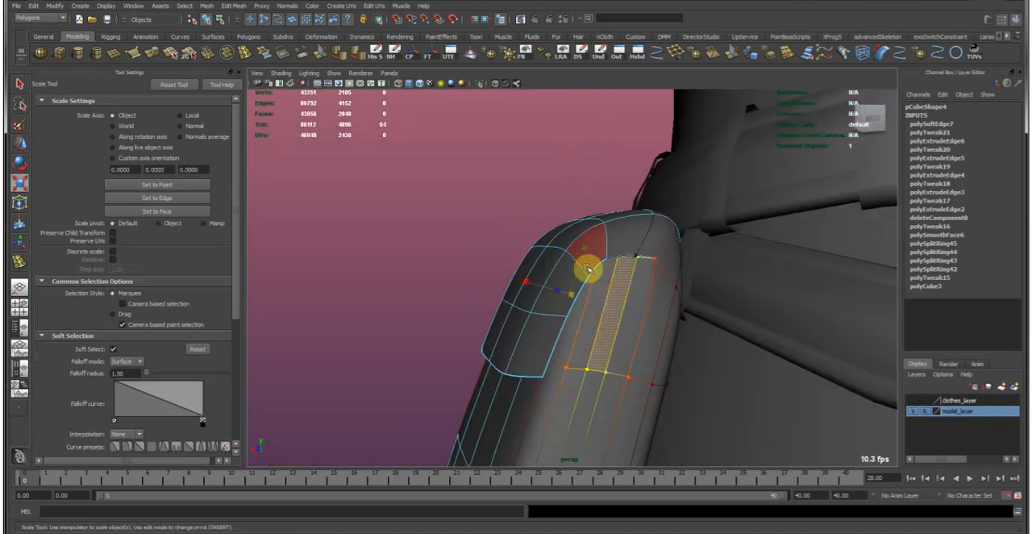
{"action": "key", "text": "w"}
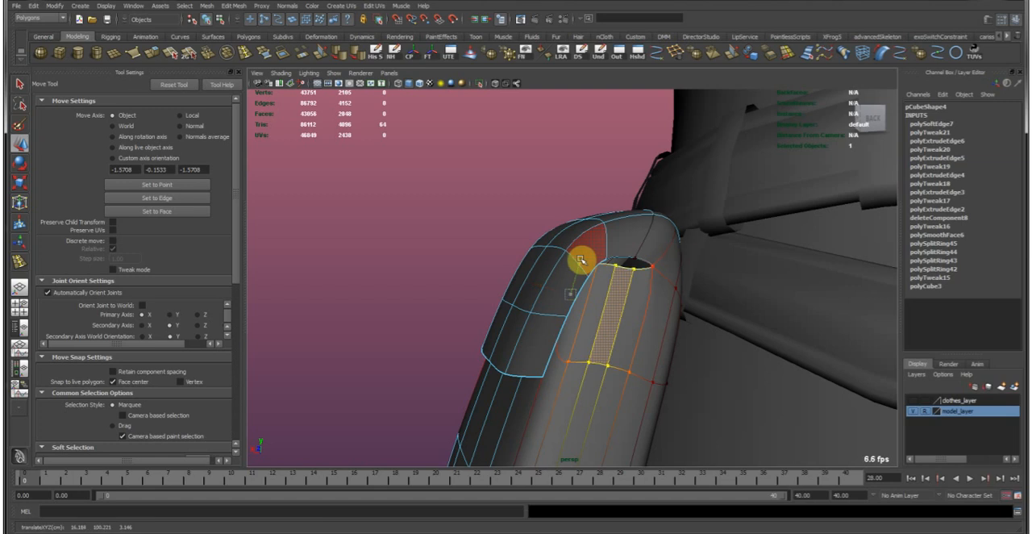
{"action": "right_click_drag", "start_coordinate": [614, 308], "coordinate": [664, 275]}
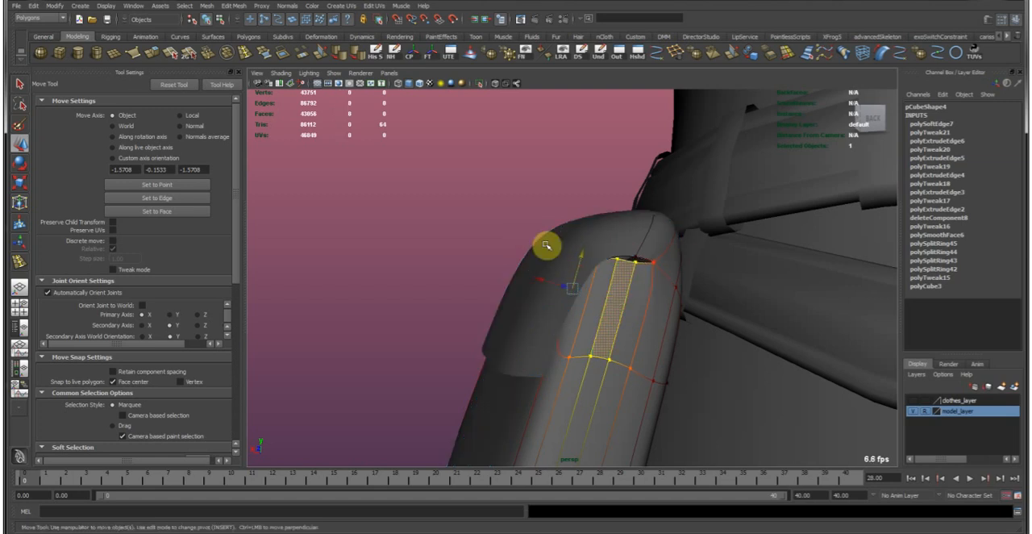
{"action": "left_click", "coordinate": [503, 200]}
Return the pouch to unsmoothed display and examine its shape on the hip from several angles.
{"action": "right_click_drag", "start_coordinate": [702, 301], "coordinate": [500, 278], "text": "alt"}
{"action": "left_click_drag", "start_coordinate": [500, 279], "coordinate": [623, 278], "text": "alt"}
{"action": "left_click", "coordinate": [589, 310]}
{"action": "key", "text": "1"}
{"action": "left_click", "coordinate": [721, 291]}
{"action": "right_click_drag", "start_coordinate": [773, 314], "coordinate": [504, 273], "text": "alt"}
{"action": "left_click_drag", "start_coordinate": [603, 299], "coordinate": [543, 299], "text": "alt"}
{"action": "right_click_drag", "start_coordinate": [543, 299], "coordinate": [601, 318], "text": "alt"}
Select the pouch and try to relax its lower part with the Sculpt Geometry tool, undoing the stroke.
{"action": "left_click", "coordinate": [551, 347]}
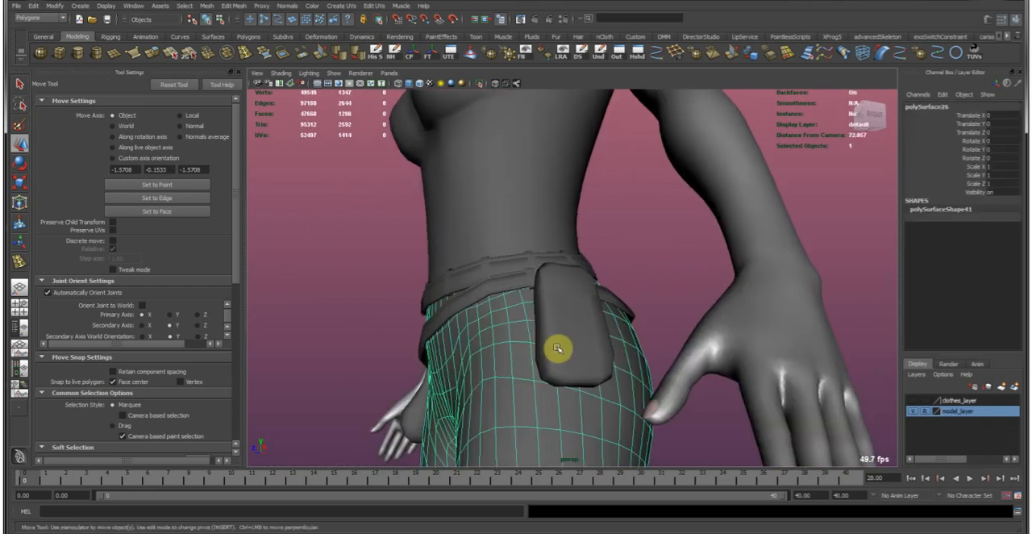
{"action": "left_click", "coordinate": [569, 346]}
{"action": "left_click_drag", "start_coordinate": [602, 357], "coordinate": [543, 263], "text": "alt"}
{"action": "right_click_drag", "start_coordinate": [544, 263], "coordinate": [629, 242], "text": "alt"}
{"action": "left_click", "coordinate": [472, 60]}
{"action": "left_click_drag", "start_coordinate": [488, 240], "coordinate": [541, 295], "text": "alt"}
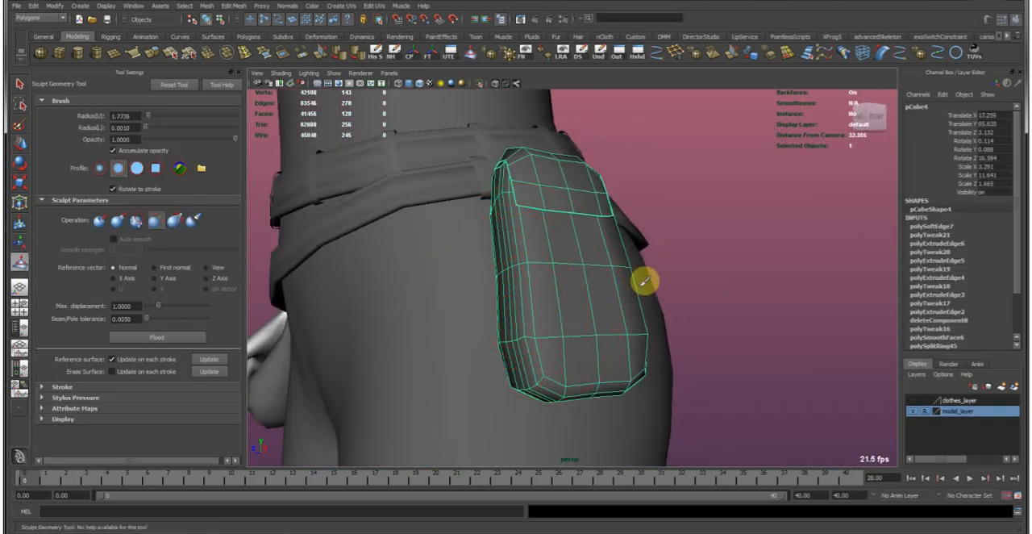
{"action": "left_click_drag", "start_coordinate": [589, 347], "coordinate": [606, 348], "text": "alt"}
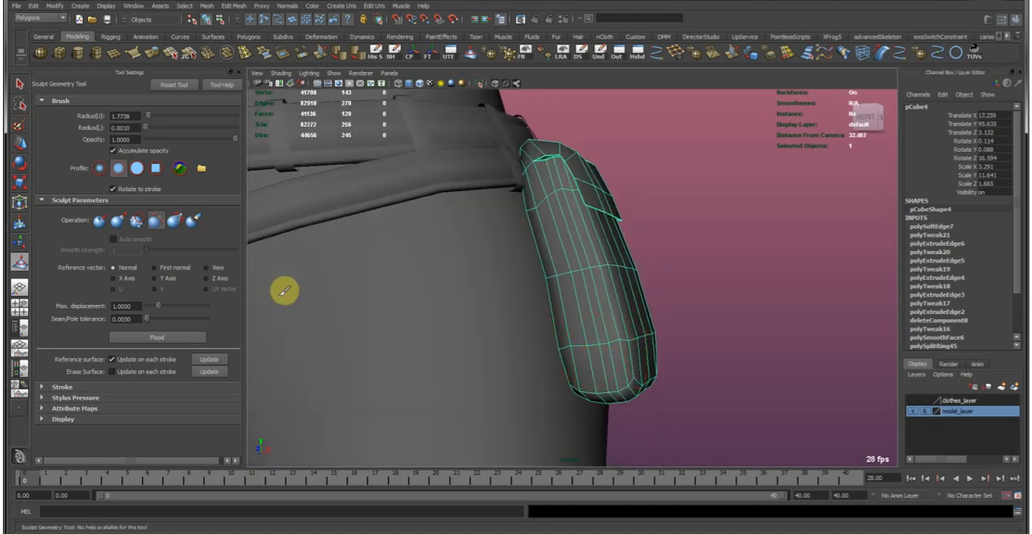
{"action": "left_click", "coordinate": [45, 387]}
{"action": "left_click", "coordinate": [114, 408]}
{"action": "left_click", "coordinate": [115, 409]}
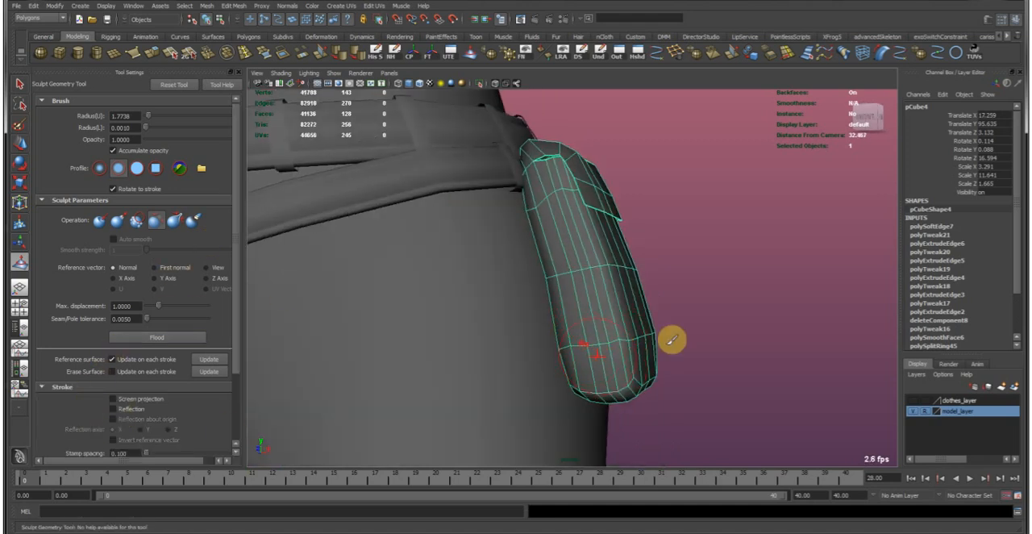
{"action": "left_click_drag", "start_coordinate": [622, 346], "coordinate": [525, 358], "text": "alt"}
{"action": "key", "text": "ctrl+z"}
Try the Smooth sculpt operation on the pouch's lower corner and undo the strokes.
{"action": "left_click", "coordinate": [133, 224]}
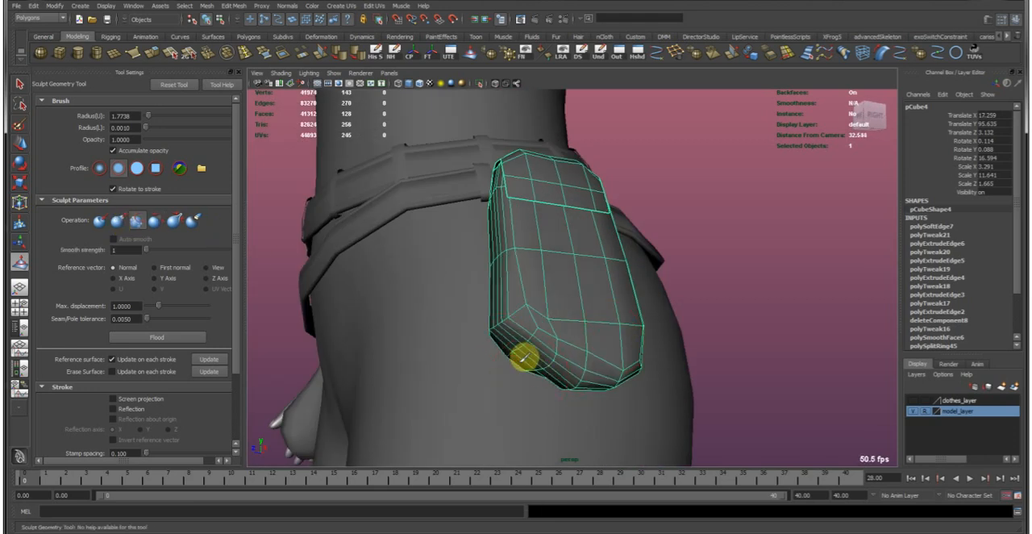
{"action": "key", "text": "ctrl+z"}
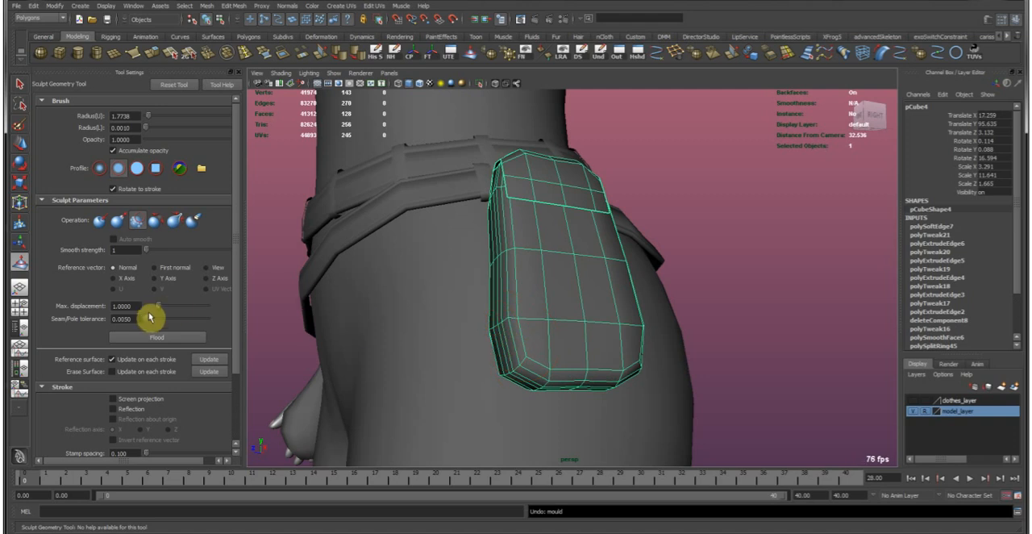
{"action": "mouse_move", "coordinate": [582, 355]}
{"action": "left_mouse_down"}
{"action": "mouse_move", "coordinate": [525, 343]}
{"action": "mouse_move", "coordinate": [516, 362]}
{"action": "mouse_move", "coordinate": [601, 354]}
{"action": "mouse_move", "coordinate": [535, 242]}
{"action": "mouse_move", "coordinate": [569, 305]}
{"action": "mouse_move", "coordinate": [618, 304]}
{"action": "mouse_move", "coordinate": [540, 314]}
{"action": "left_mouse_up"}
{"action": "key", "text": "ctrl+z"}
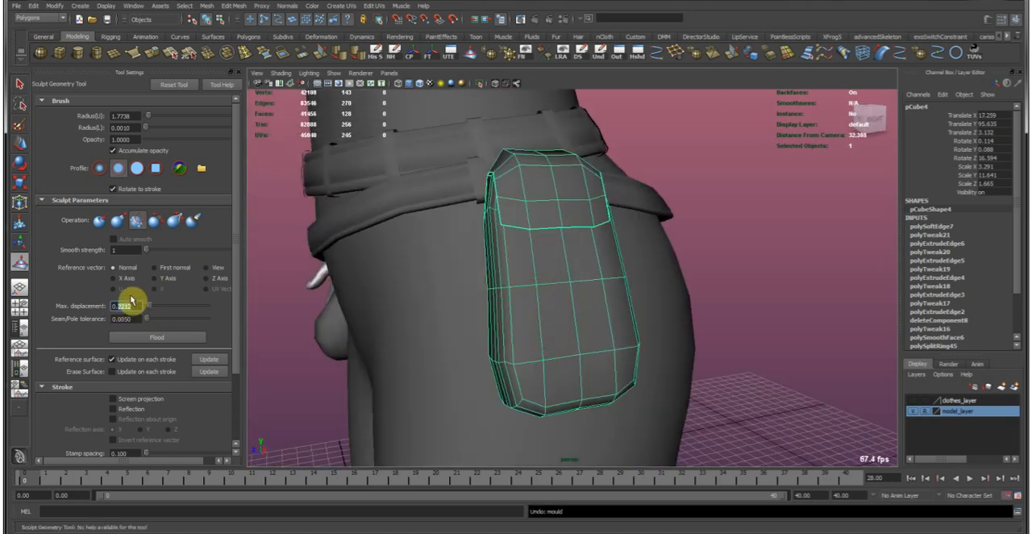
Set the sculpt brush's maximum displacement to 0.0400 and try smoothing the pouch's lower end, undoing the stroke.
{"action": "key", "text": "Return"}
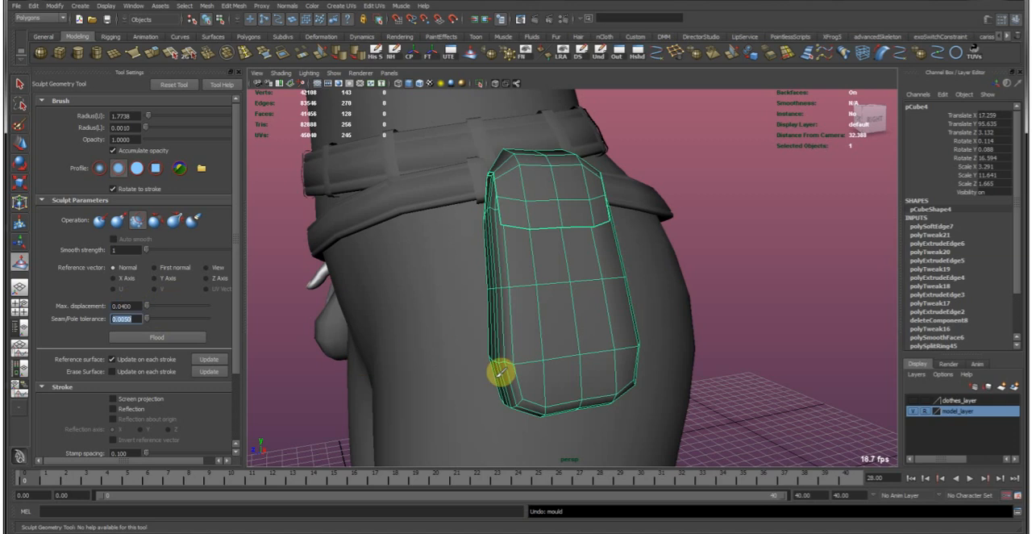
{"action": "mouse_move", "coordinate": [559, 396]}
{"action": "left_mouse_down"}
{"action": "mouse_move", "coordinate": [491, 371]}
{"action": "mouse_move", "coordinate": [563, 405]}
{"action": "left_mouse_up"}
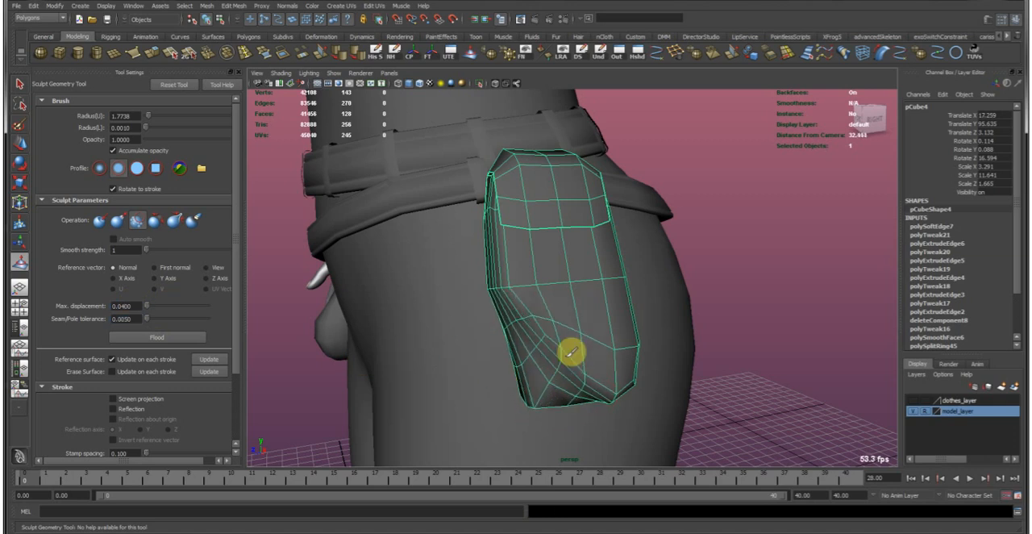
{"action": "key", "text": "ctrl+z"}
{"action": "key", "text": "ctrl+z"}
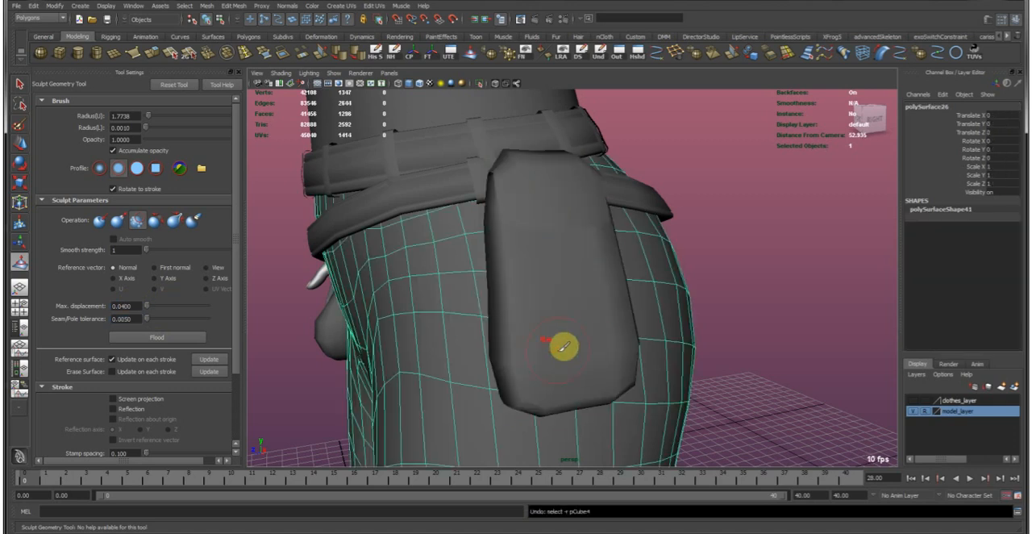
Reselect the pouch and sculpt its lower half and sides with the Relax operation to round the shape.
{"action": "key", "text": "w"}
{"action": "left_click", "coordinate": [557, 350]}
{"action": "key", "text": "y"}
{"action": "left_click", "coordinate": [155, 220]}
{"action": "mouse_move", "coordinate": [541, 385]}
{"action": "left_mouse_down"}
{"action": "mouse_move", "coordinate": [516, 392]}
{"action": "mouse_move", "coordinate": [565, 403]}
{"action": "mouse_move", "coordinate": [525, 369]}
{"action": "mouse_move", "coordinate": [504, 297]}
{"action": "mouse_move", "coordinate": [537, 362]}
{"action": "mouse_move", "coordinate": [548, 362]}
{"action": "mouse_move", "coordinate": [521, 350]}
{"action": "mouse_move", "coordinate": [542, 324]}
{"action": "mouse_move", "coordinate": [514, 295]}
{"action": "left_mouse_up"}
{"action": "mouse_move", "coordinate": [576, 308]}
{"action": "left_mouse_down"}
{"action": "mouse_move", "coordinate": [592, 318]}
{"action": "mouse_move", "coordinate": [545, 316]}
{"action": "mouse_move", "coordinate": [553, 328]}
{"action": "mouse_move", "coordinate": [533, 318]}
{"action": "mouse_move", "coordinate": [530, 362]}
{"action": "mouse_move", "coordinate": [567, 322]}
{"action": "mouse_move", "coordinate": [508, 258]}
{"action": "mouse_move", "coordinate": [494, 284]}
{"action": "mouse_move", "coordinate": [592, 337]}
{"action": "mouse_move", "coordinate": [585, 233]}
{"action": "mouse_move", "coordinate": [587, 295]}
{"action": "mouse_move", "coordinate": [620, 287]}
{"action": "mouse_move", "coordinate": [527, 279]}
{"action": "left_mouse_up"}
{"action": "mouse_move", "coordinate": [530, 226]}
{"action": "left_mouse_down"}
{"action": "mouse_move", "coordinate": [576, 259]}
{"action": "mouse_move", "coordinate": [590, 233]}
{"action": "mouse_move", "coordinate": [531, 191]}
{"action": "mouse_move", "coordinate": [562, 221]}
{"action": "mouse_move", "coordinate": [541, 214]}
{"action": "mouse_move", "coordinate": [515, 250]}
{"action": "left_mouse_up"}
{"action": "mouse_move", "coordinate": [517, 251]}
{"action": "left_mouse_down", "text": "alt"}
{"action": "mouse_move", "coordinate": [600, 296]}
{"action": "mouse_move", "coordinate": [528, 304]}
{"action": "mouse_move", "coordinate": [516, 319]}
{"action": "left_mouse_up", "text": "alt"}
{"action": "mouse_move", "coordinate": [494, 348]}
{"action": "left_mouse_down"}
{"action": "mouse_move", "coordinate": [546, 350]}
{"action": "mouse_move", "coordinate": [578, 334]}
{"action": "mouse_move", "coordinate": [571, 374]}
{"action": "mouse_move", "coordinate": [542, 356]}
{"action": "left_mouse_up"}
Select the vertices of the pouch's lower end and average them twice to even out the rounding.
{"action": "key", "text": "w"}
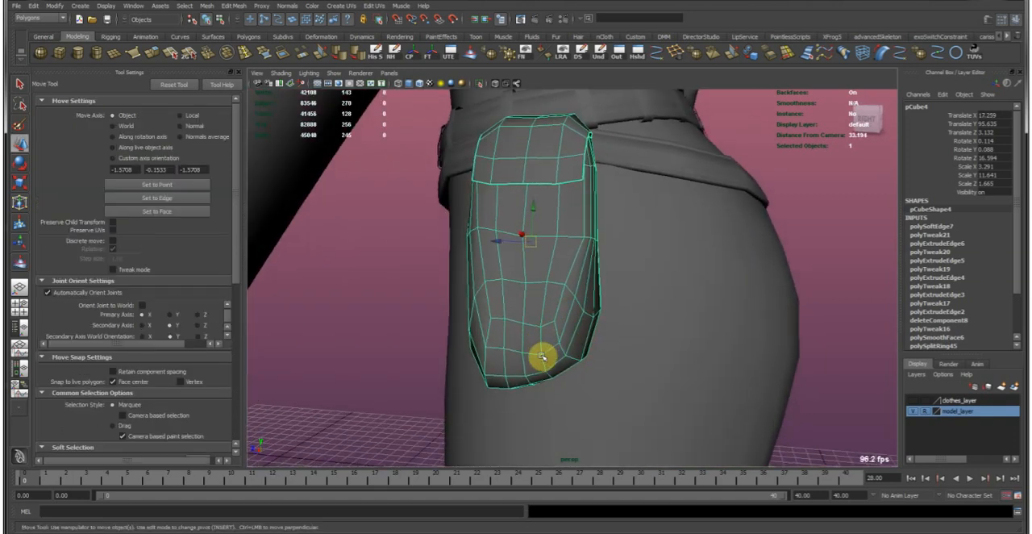
{"action": "right_click_drag", "start_coordinate": [546, 288], "coordinate": [474, 274]}
{"action": "left_click_drag", "start_coordinate": [473, 272], "coordinate": [707, 463], "text": "alt"}
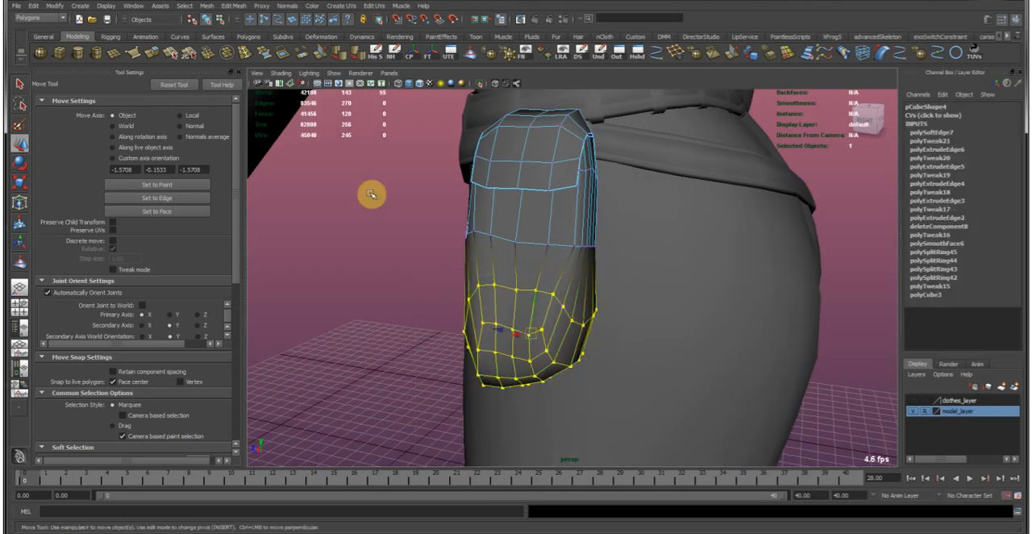
{"action": "left_click", "coordinate": [206, 6]}
{"action": "left_click", "coordinate": [234, 74]}
{"action": "key", "text": "g"}
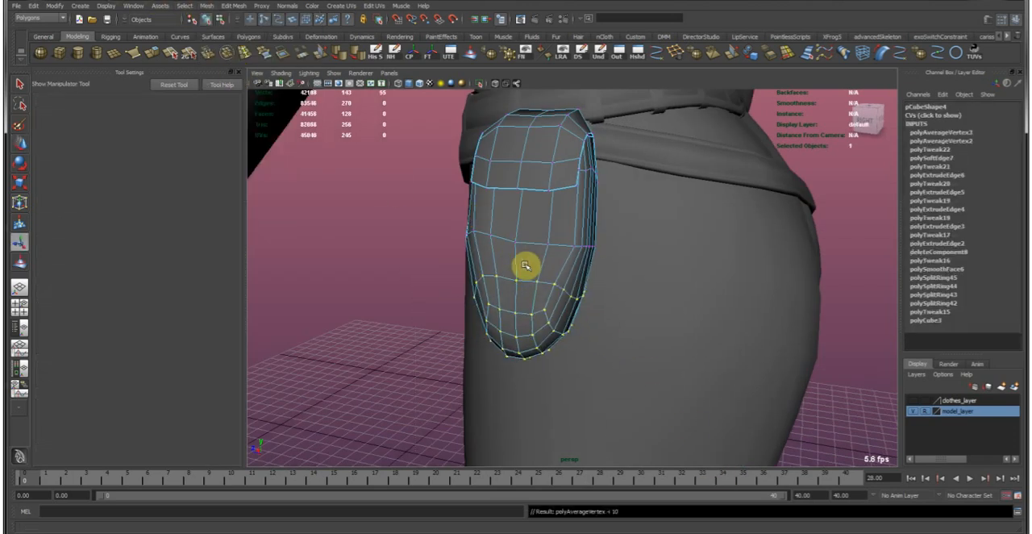
Scale up the pouch's lower vertices using a soft-selection falloff of about 3.44, and preview the pouch smoothed.
{"action": "left_click_drag", "start_coordinate": [546, 315], "coordinate": [575, 288], "text": "alt"}
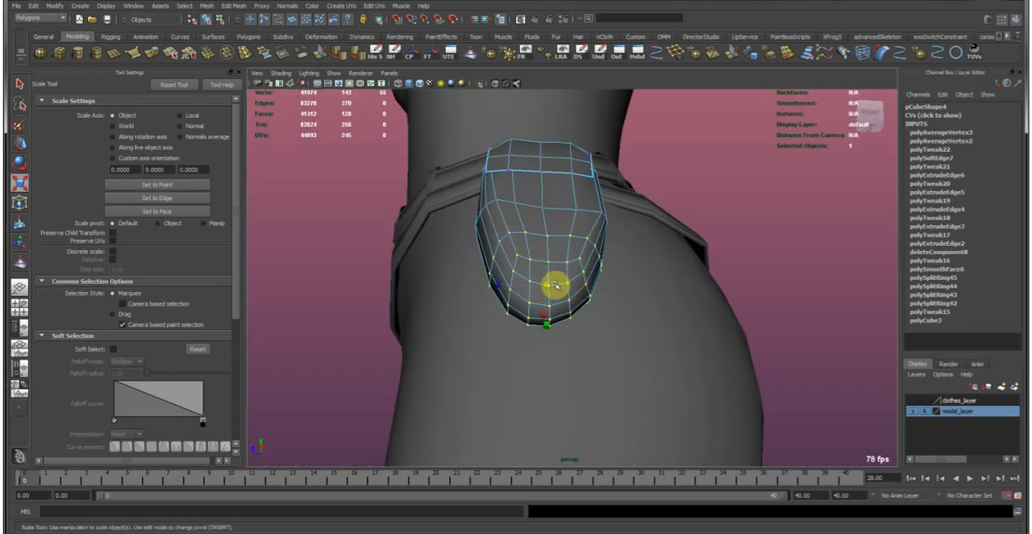
{"action": "left_click_drag", "start_coordinate": [477, 281], "coordinate": [471, 321], "text": "alt"}
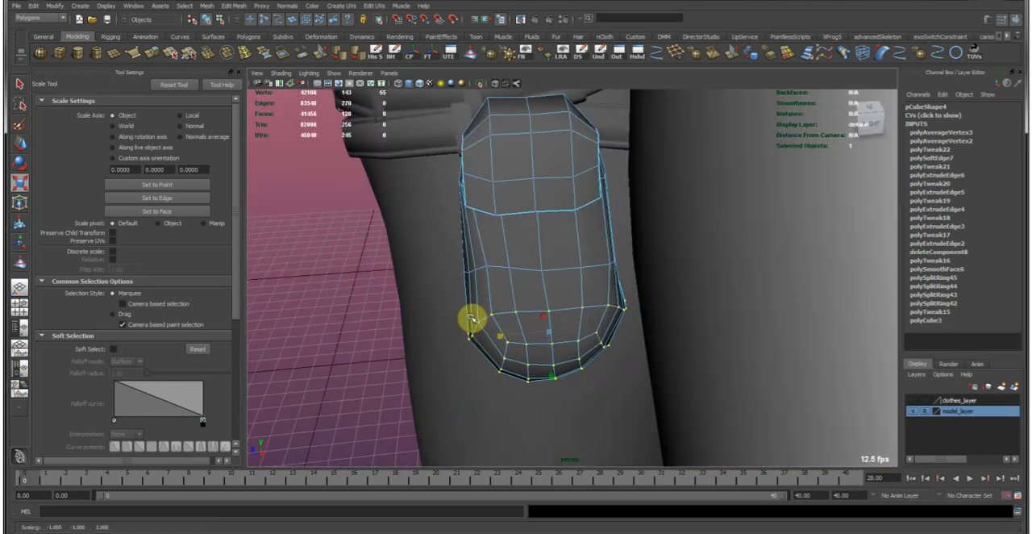
{"action": "key", "text": "b"}
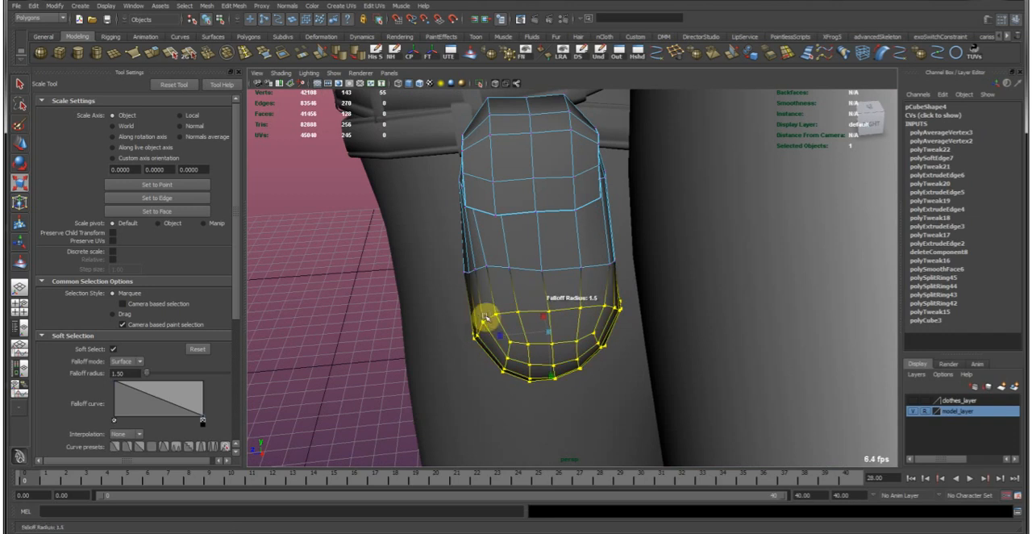
{"action": "right_click_drag", "start_coordinate": [487, 301], "coordinate": [518, 270]}
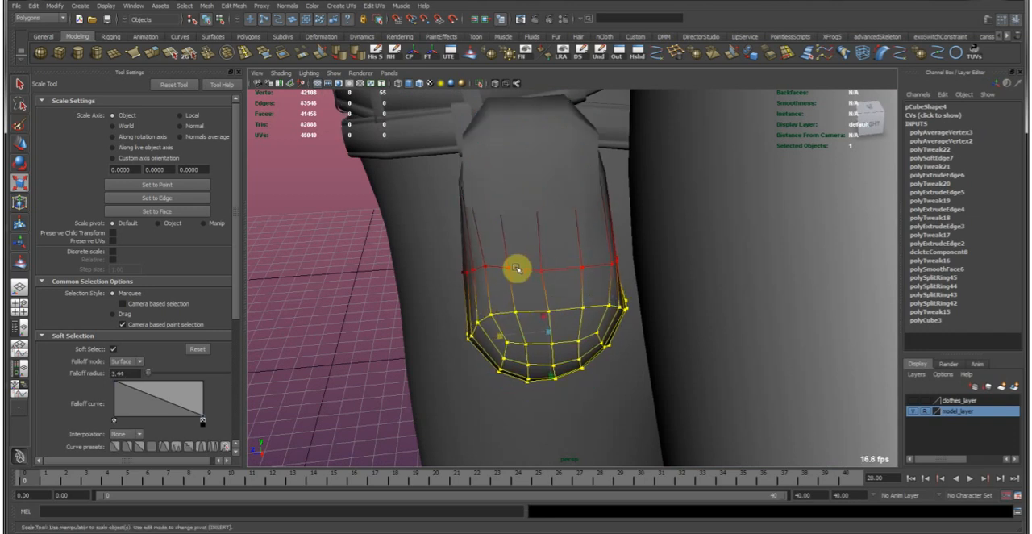
{"action": "key", "text": "3"}
{"action": "left_click", "coordinate": [305, 326]}
Review both hip pouches and the belt on the full character from several angles and distances.
{"action": "key", "text": "w"}
{"action": "right_click_drag", "start_coordinate": [615, 309], "coordinate": [606, 243], "text": "alt"}
{"action": "left_click_drag", "start_coordinate": [606, 243], "coordinate": [712, 242], "text": "alt"}
{"action": "right_click_drag", "start_coordinate": [712, 242], "coordinate": [565, 234], "text": "alt"}
{"action": "left_click_drag", "start_coordinate": [565, 234], "coordinate": [670, 229], "text": "alt"}
{"action": "right_click_drag", "start_coordinate": [670, 228], "coordinate": [581, 231], "text": "alt"}
{"action": "left_click_drag", "start_coordinate": [581, 231], "coordinate": [467, 201], "text": "alt"}
{"action": "right_click_drag", "start_coordinate": [468, 200], "coordinate": [525, 334], "text": "alt"}
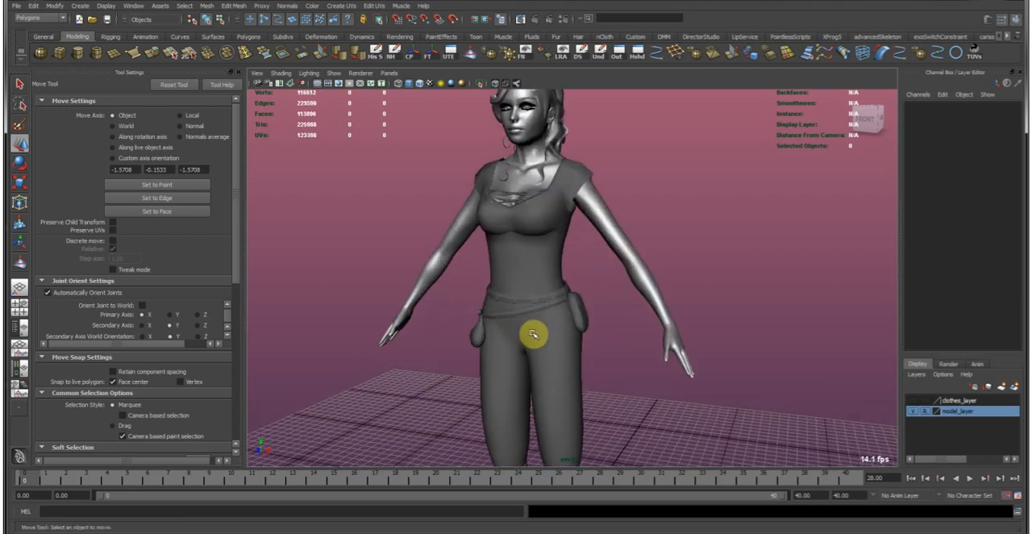
{"action": "left_click", "coordinate": [546, 353]}
{"action": "key", "text": "f"}
{"action": "right_click_drag", "start_coordinate": [832, 293], "coordinate": [691, 275], "text": "alt"}
{"action": "left_click", "coordinate": [765, 309]}
{"action": "right_click_drag", "start_coordinate": [807, 326], "coordinate": [600, 258], "text": "alt"}
{"action": "left_click_drag", "start_coordinate": [601, 258], "coordinate": [521, 242], "text": "alt"}
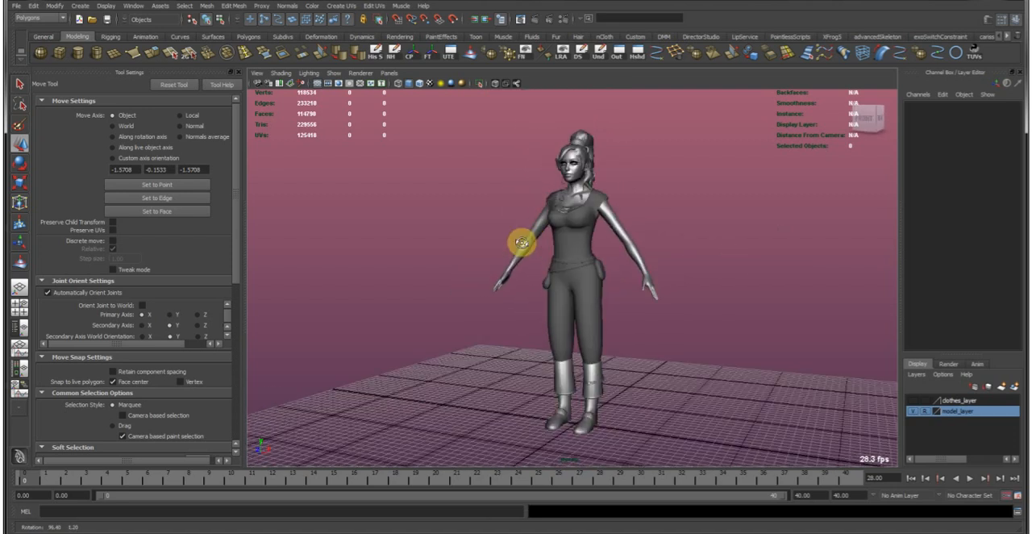
{"action": "right_click_drag", "start_coordinate": [521, 241], "coordinate": [581, 263], "text": "alt"}
{"action": "middle_click_drag", "start_coordinate": [450, 230], "coordinate": [451, 279], "text": "alt"}
{"action": "right_click_drag", "start_coordinate": [452, 279], "coordinate": [553, 263], "text": "alt"}
{"action": "middle_click_drag", "start_coordinate": [554, 263], "coordinate": [530, 288], "text": "alt"}
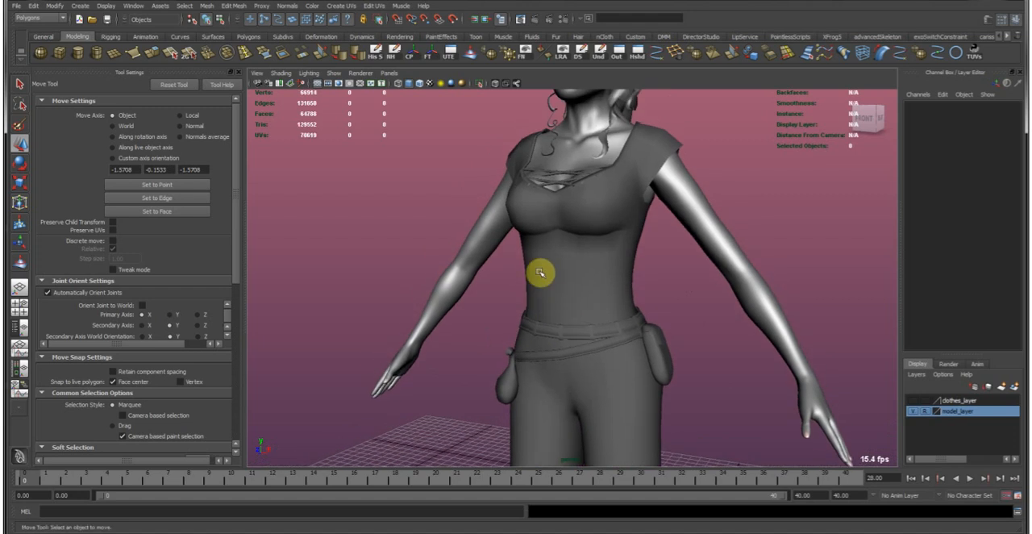
{"action": "left_click_drag", "start_coordinate": [556, 360], "coordinate": [586, 360], "text": "alt"}
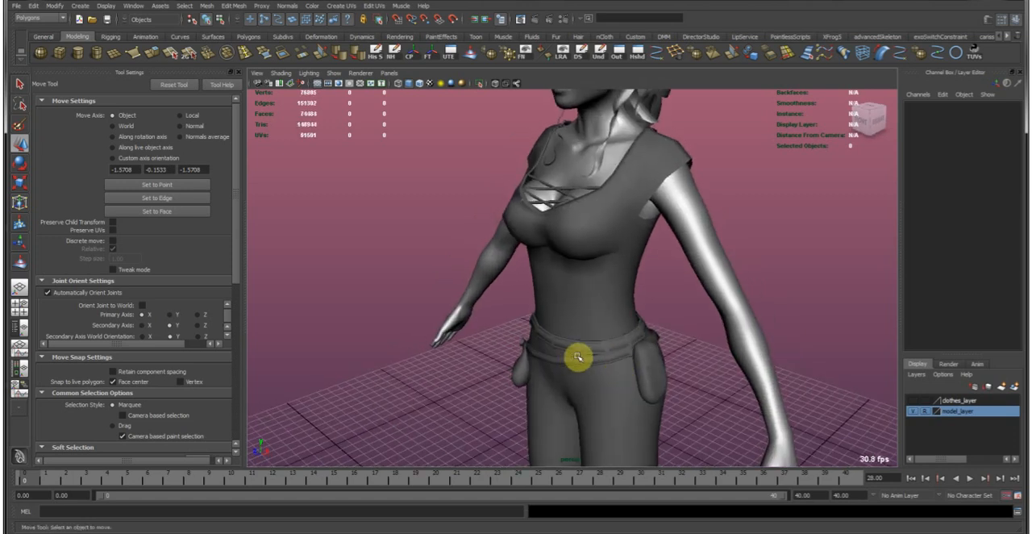
Return the box pouch to its unsmoothed display and compare it with the hanging pouch on the belt.
{"action": "middle_click_drag", "start_coordinate": [573, 358], "coordinate": [484, 202], "text": "alt"}
{"action": "right_click_drag", "start_coordinate": [484, 202], "coordinate": [670, 306], "text": "alt"}
{"action": "left_click", "coordinate": [613, 278]}
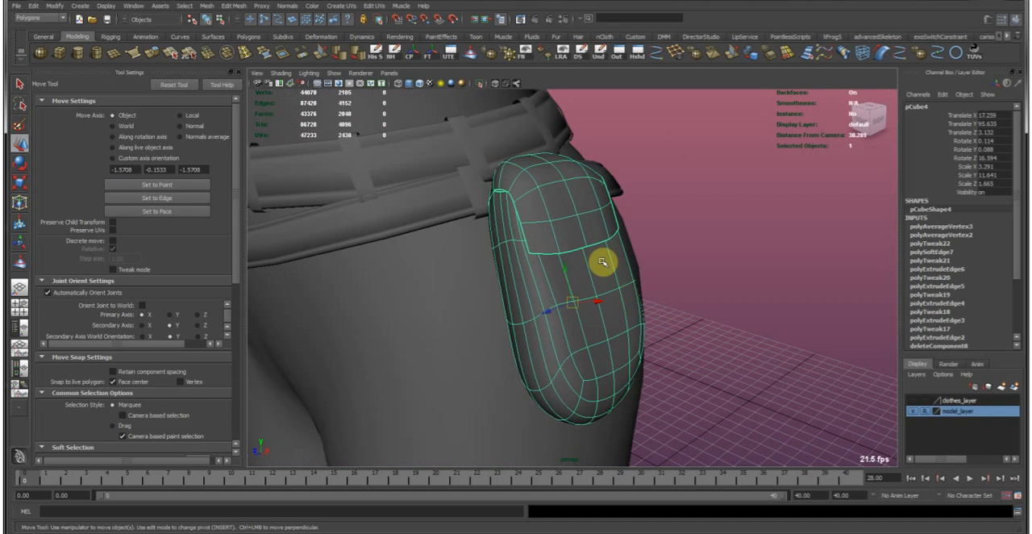
{"action": "right_click_drag", "start_coordinate": [591, 253], "coordinate": [622, 277], "text": "alt"}
{"action": "key", "text": "1"}
{"action": "right_click_drag", "start_coordinate": [654, 320], "coordinate": [325, 343], "text": "alt"}
{"action": "left_click", "coordinate": [321, 342]}
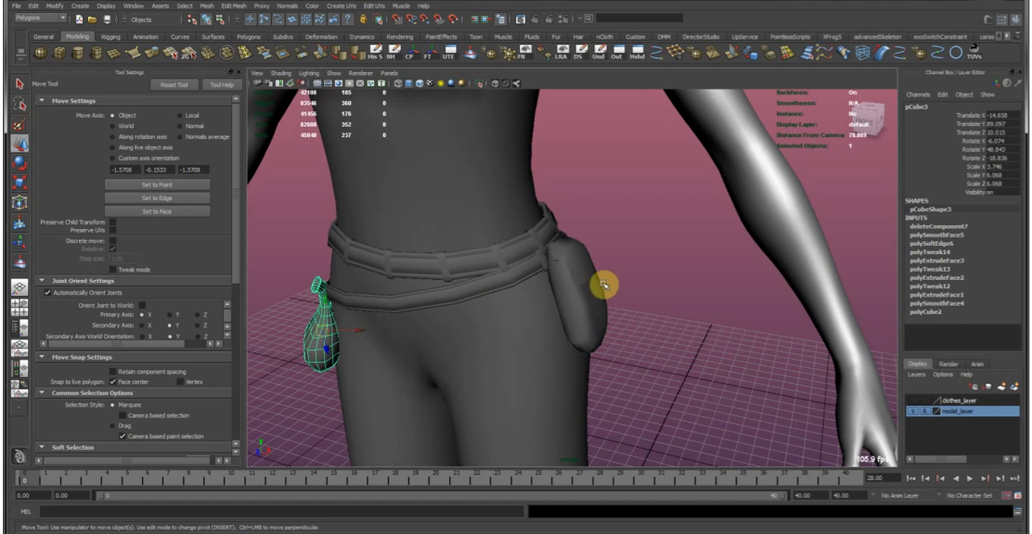
{"action": "left_click", "coordinate": [603, 285]}
{"action": "key", "text": "f"}
{"action": "left_click", "coordinate": [655, 259]}
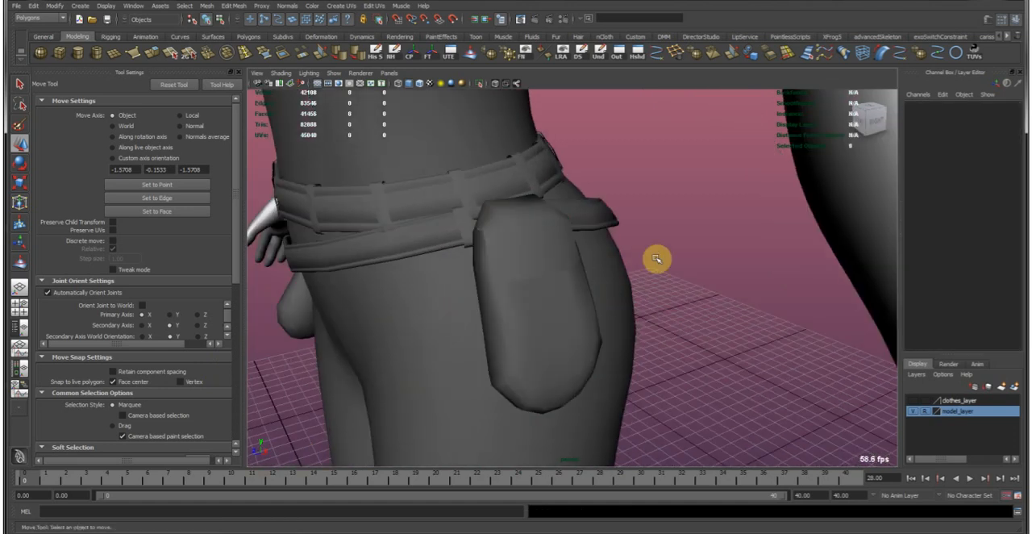
Show the wireframe over the shaded model around the box pouch.
{"action": "left_click_drag", "start_coordinate": [555, 239], "coordinate": [678, 204], "text": "alt"}
{"action": "left_click_drag", "start_coordinate": [603, 227], "coordinate": [508, 235], "text": "alt"}
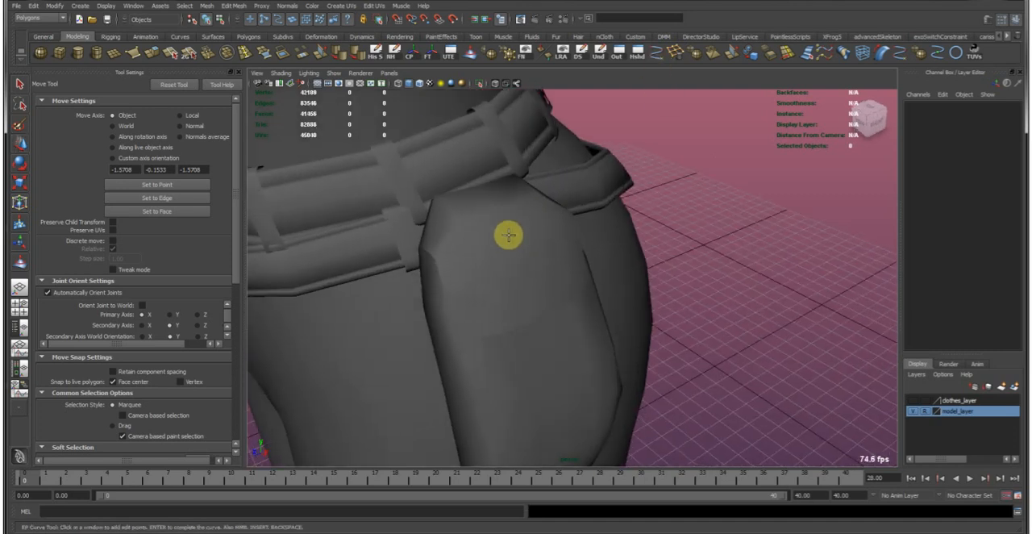
{"action": "left_click", "coordinate": [421, 84]}
{"action": "mouse_move", "coordinate": [417, 168]}
{"action": "left_mouse_down", "text": "alt"}
{"action": "mouse_move", "coordinate": [444, 198]}
{"action": "mouse_move", "coordinate": [425, 203]}
{"action": "mouse_move", "coordinate": [434, 229]}
{"action": "mouse_move", "coordinate": [478, 231]}
{"action": "left_mouse_up", "text": "alt"}
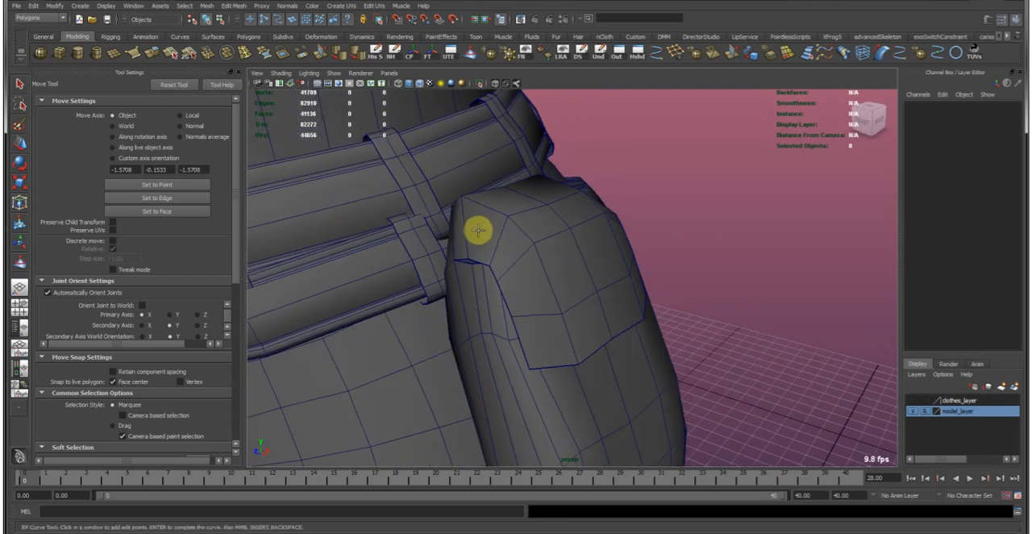
{"action": "key", "text": "w"}
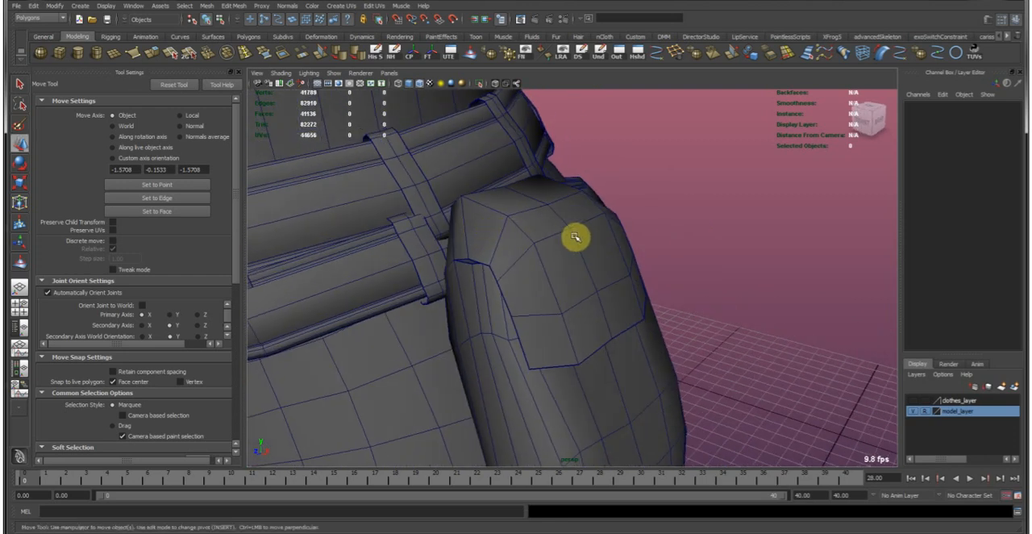
Select the box pouch and make it the live surface for drawing.
{"action": "left_click", "coordinate": [606, 230]}
{"action": "left_click_drag", "start_coordinate": [605, 229], "coordinate": [625, 232], "text": "alt"}
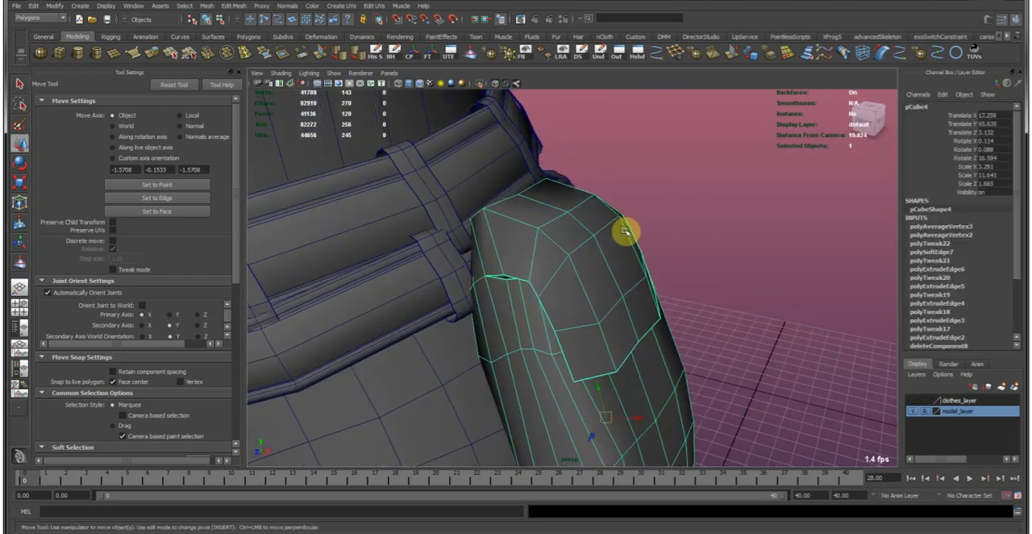
{"action": "key", "text": "ctrl+s"}
{"action": "key", "text": "q"}
{"action": "left_click", "coordinate": [602, 155]}
{"action": "left_click_drag", "start_coordinate": [601, 154], "coordinate": [567, 228], "text": "alt"}
{"action": "left_click", "coordinate": [590, 184]}
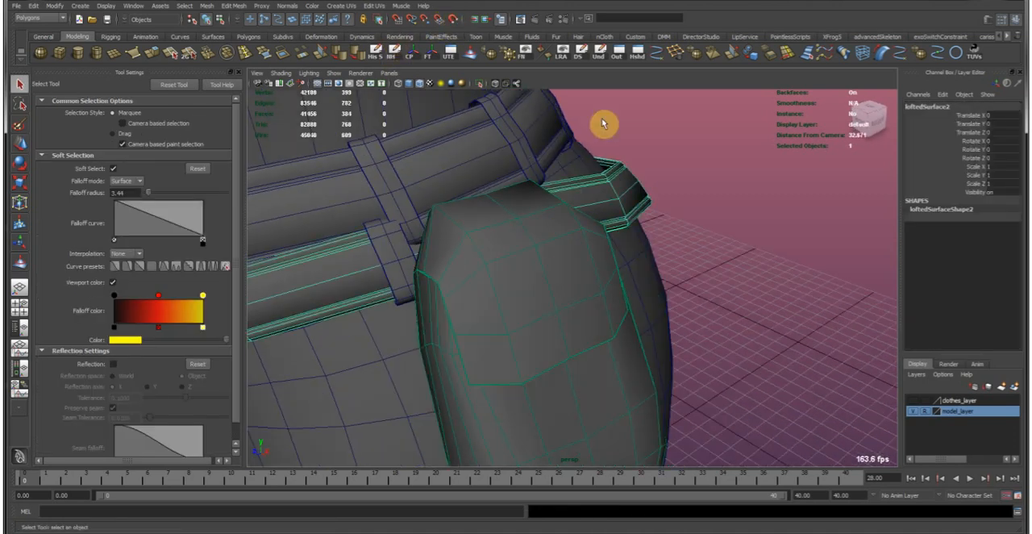
Try to draw EP curves across the flap and front of the live pouch.
{"action": "left_click", "coordinate": [655, 55]}
{"action": "mouse_move", "coordinate": [545, 297]}
{"action": "left_mouse_down", "text": "alt"}
{"action": "mouse_move", "coordinate": [525, 288]}
{"action": "mouse_move", "coordinate": [536, 306]}
{"action": "left_mouse_up", "text": "alt"}
{"action": "left_click_drag", "start_coordinate": [559, 360], "coordinate": [552, 337], "text": "alt"}
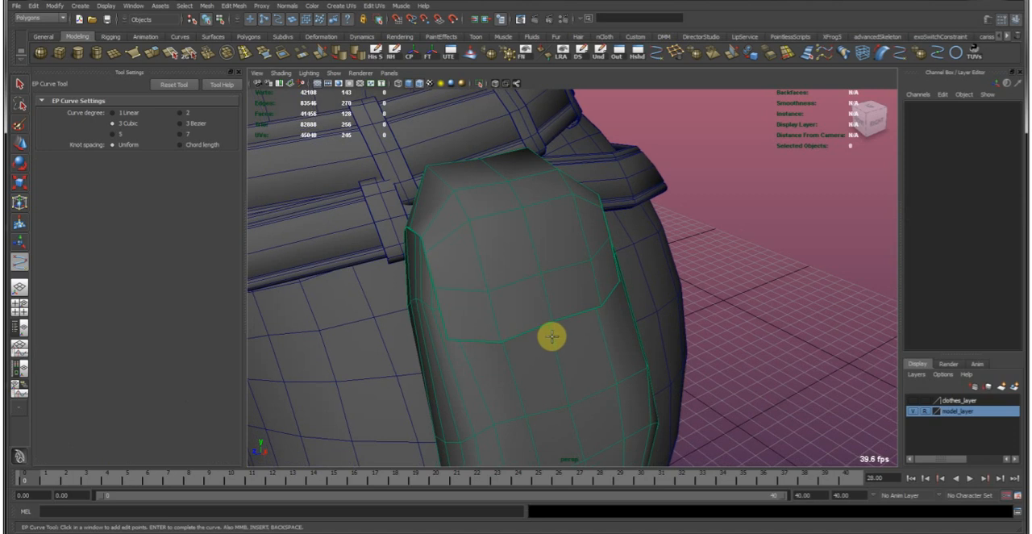
{"action": "left_click_drag", "start_coordinate": [464, 298], "coordinate": [443, 291], "text": "alt"}
{"action": "left_click", "coordinate": [461, 296]}
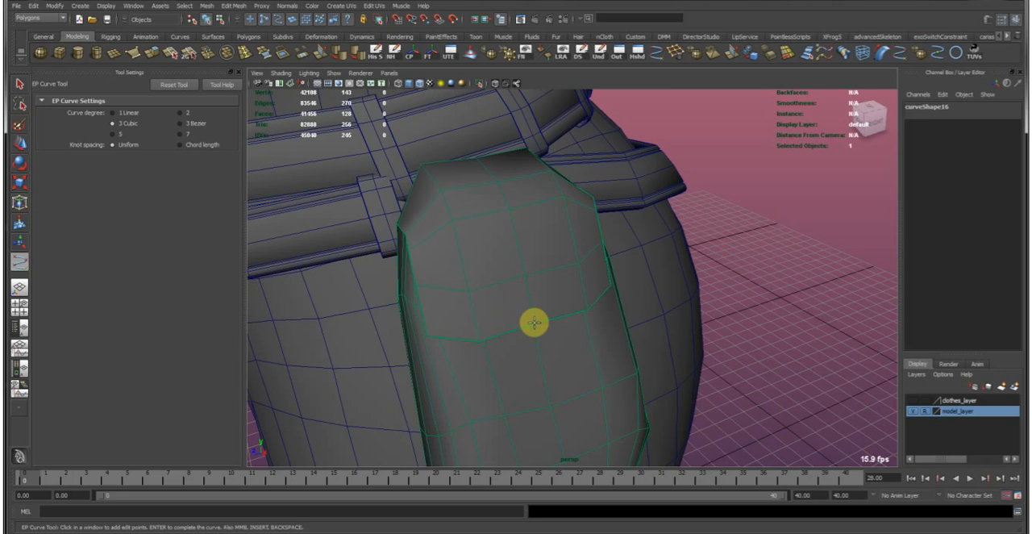
{"action": "left_click_drag", "start_coordinate": [552, 285], "coordinate": [570, 250], "text": "alt"}
{"action": "left_click", "coordinate": [547, 259]}
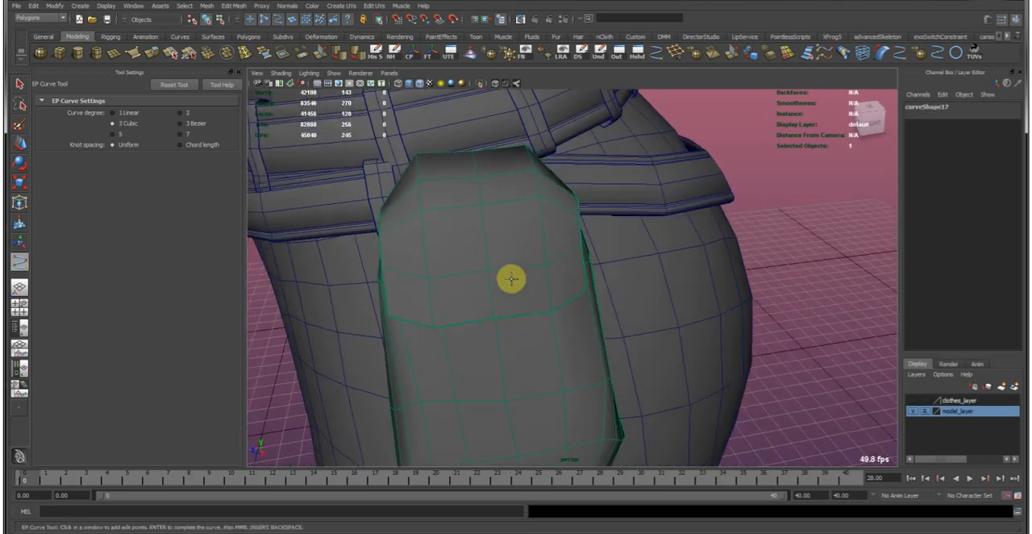
{"action": "left_click", "coordinate": [493, 302]}
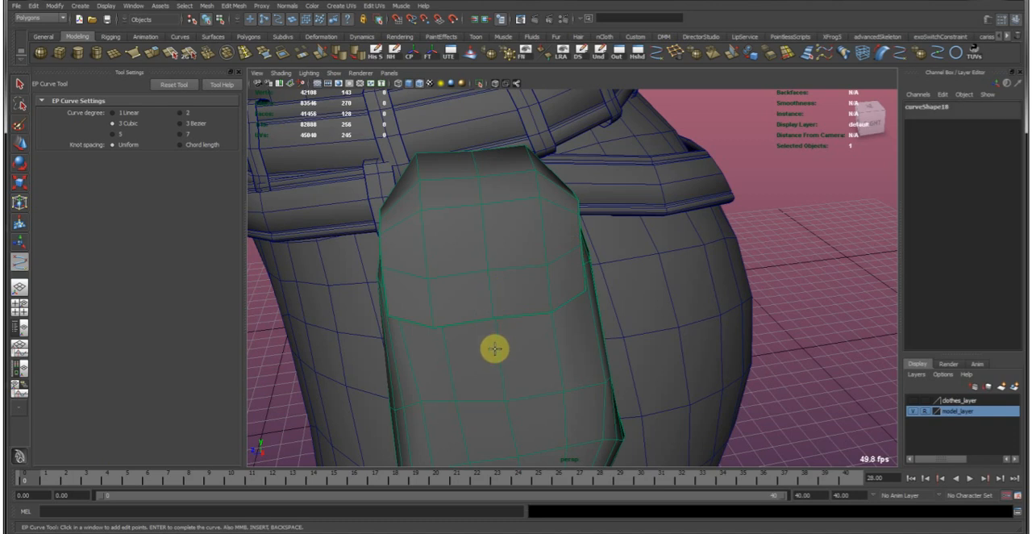
{"action": "key", "text": "q"}
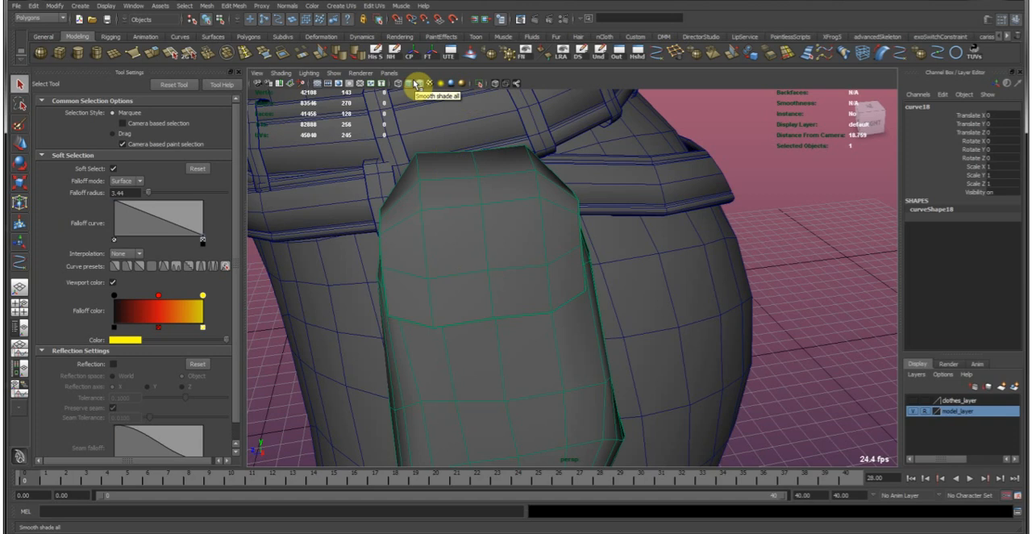
Turn on the display of NURBS curves in the viewport and delete the stray curves on the pouch front.
{"action": "left_click", "coordinate": [336, 74]}
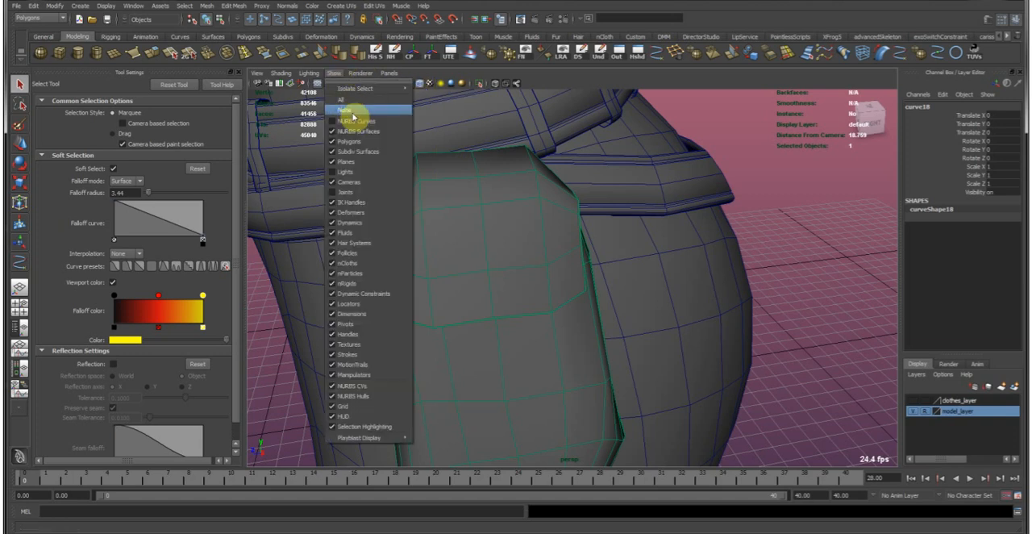
{"action": "left_click", "coordinate": [352, 120]}
{"action": "left_click_drag", "start_coordinate": [436, 221], "coordinate": [533, 260], "text": "alt"}
{"action": "left_click_drag", "start_coordinate": [476, 292], "coordinate": [438, 259], "text": "alt"}
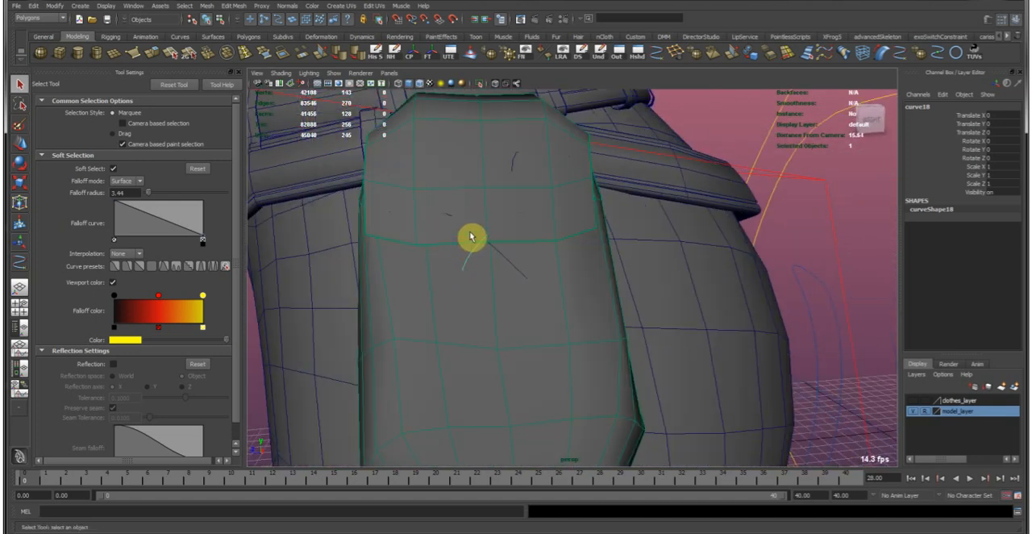
{"action": "left_click_drag", "start_coordinate": [488, 230], "coordinate": [500, 269], "text": "alt"}
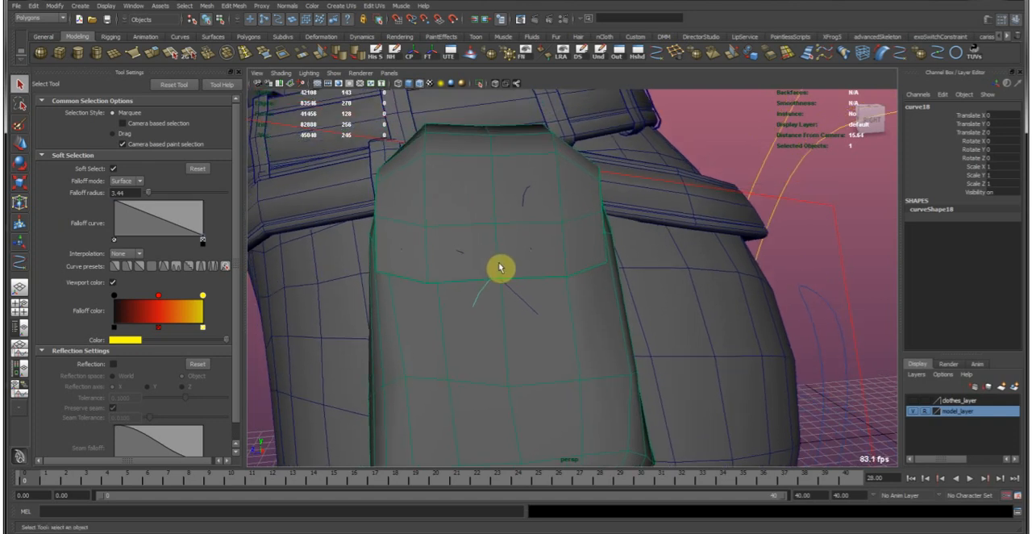
{"action": "left_click_drag", "start_coordinate": [500, 269], "coordinate": [543, 267], "text": "alt"}
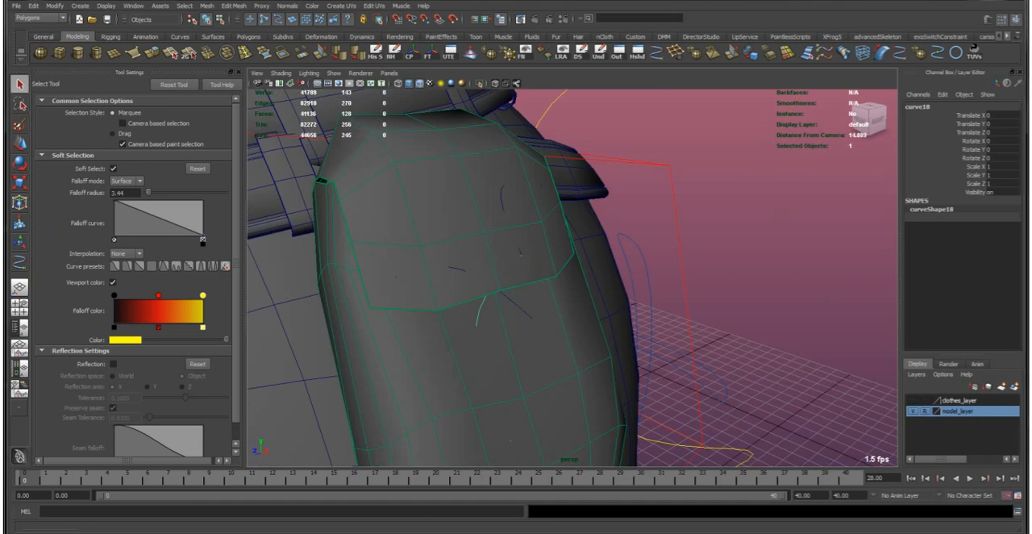
{"action": "key", "text": "Delete"}
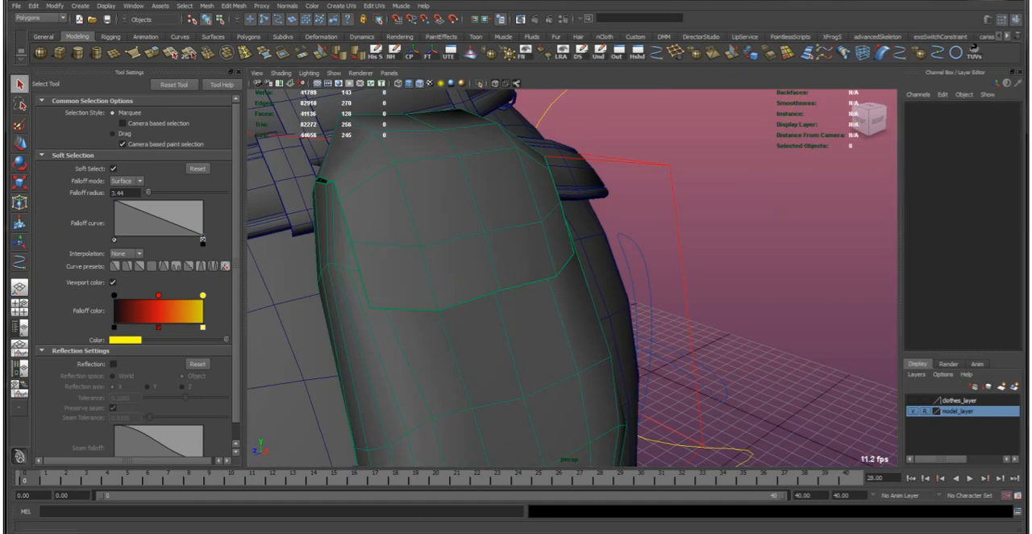
{"action": "left_click_drag", "start_coordinate": [446, 322], "coordinate": [454, 282], "text": "alt"}
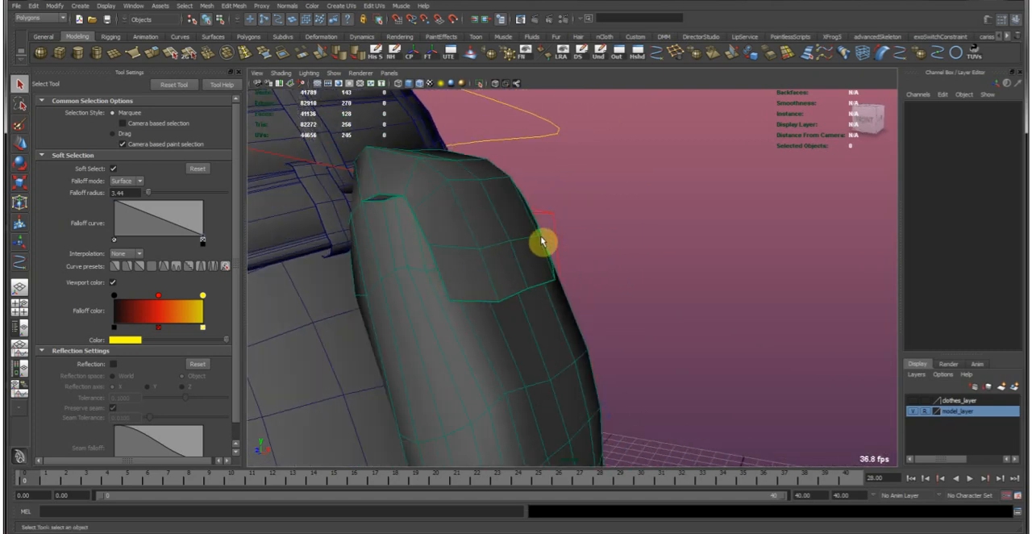
{"action": "left_click_drag", "start_coordinate": [465, 271], "coordinate": [500, 202], "text": "alt"}
Draw one EP curve on the live pouch, crossing the flap, looping around the lower front and over the flap, and ending mid-front.
{"action": "left_click", "coordinate": [657, 57]}
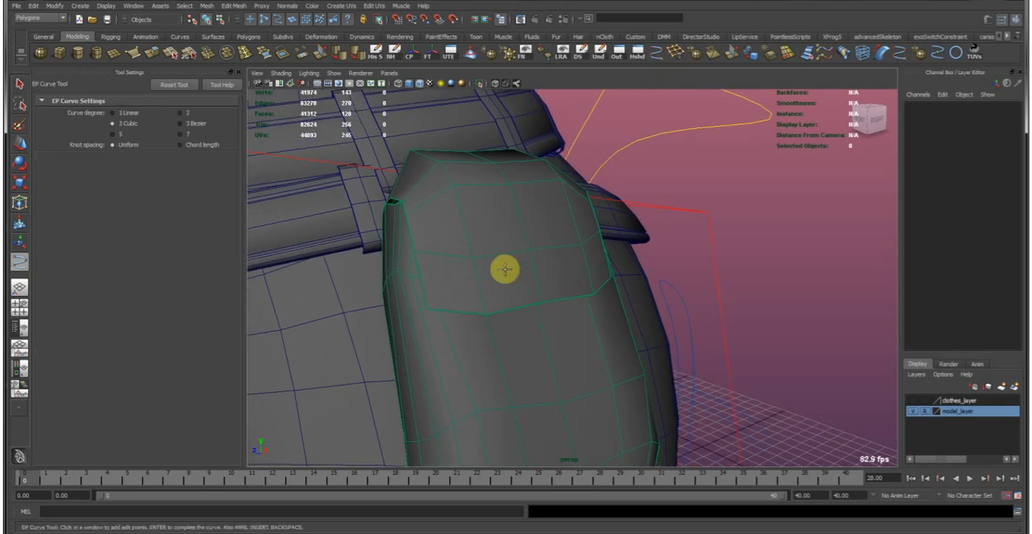
{"action": "left_click_drag", "start_coordinate": [596, 268], "coordinate": [592, 258], "text": "alt"}
{"action": "left_click", "coordinate": [603, 258]}
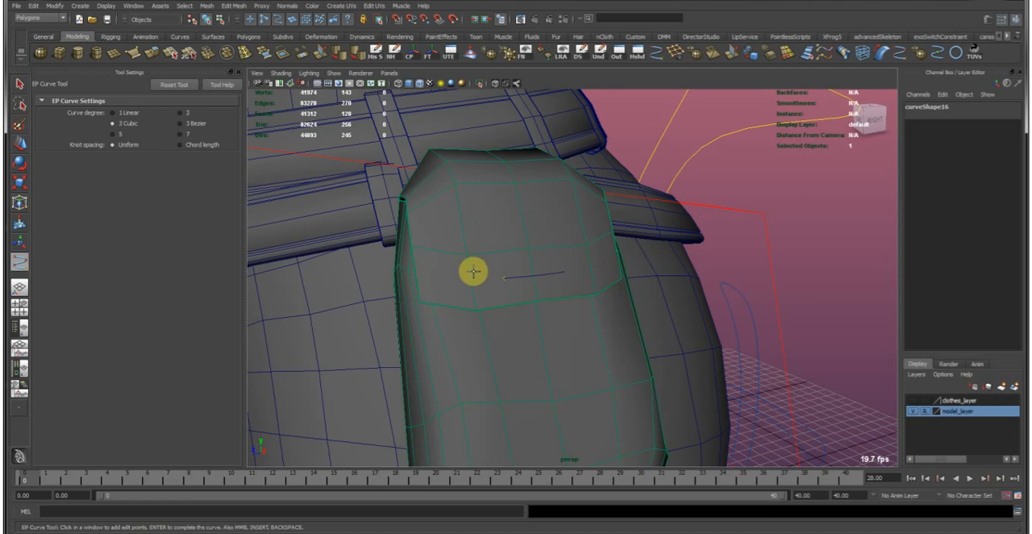
{"action": "left_click_drag", "start_coordinate": [453, 308], "coordinate": [471, 375], "text": "alt"}
{"action": "middle_click_drag", "start_coordinate": [472, 375], "coordinate": [457, 336], "text": "alt"}
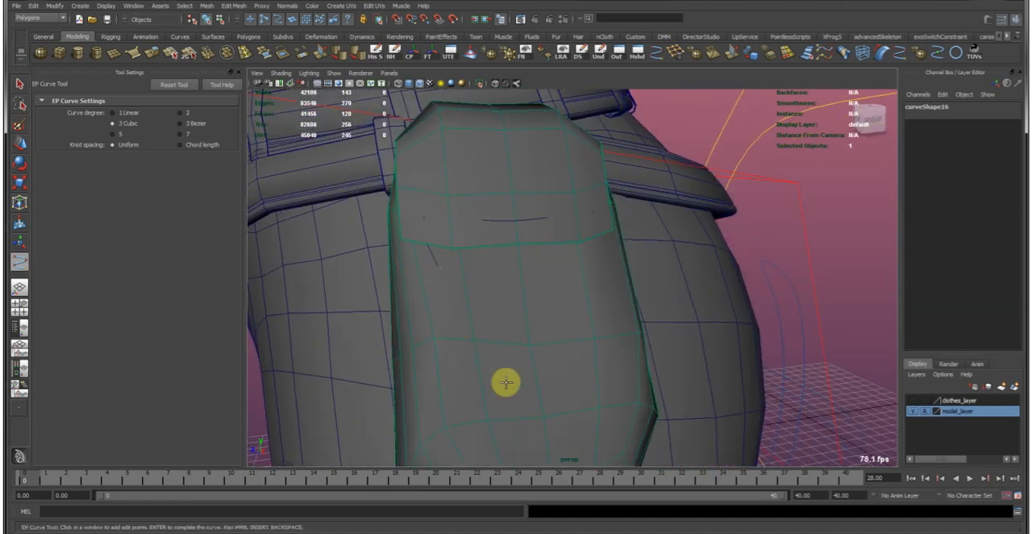
{"action": "left_click_drag", "start_coordinate": [562, 374], "coordinate": [569, 334], "text": "alt"}
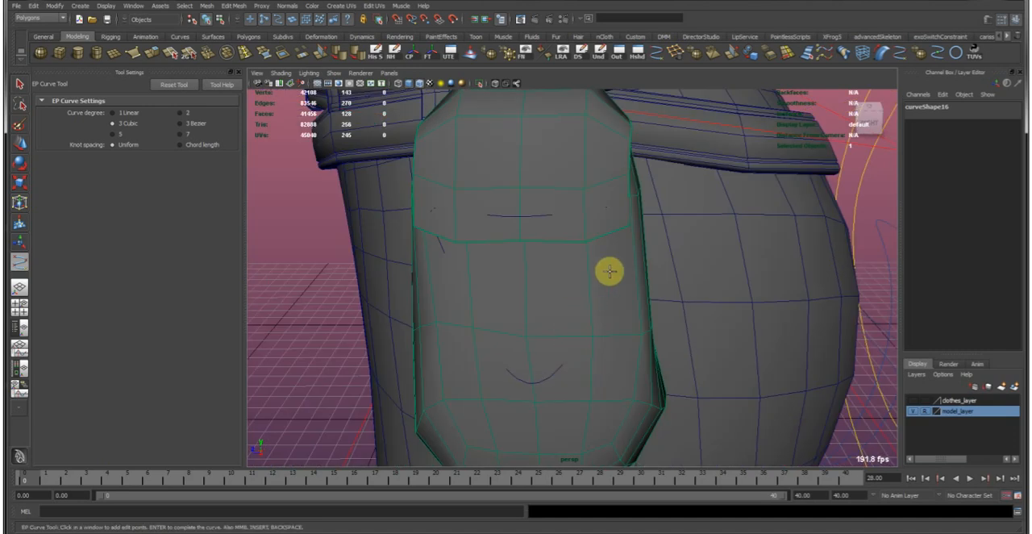
{"action": "left_click_drag", "start_coordinate": [592, 207], "coordinate": [607, 263], "text": "alt"}
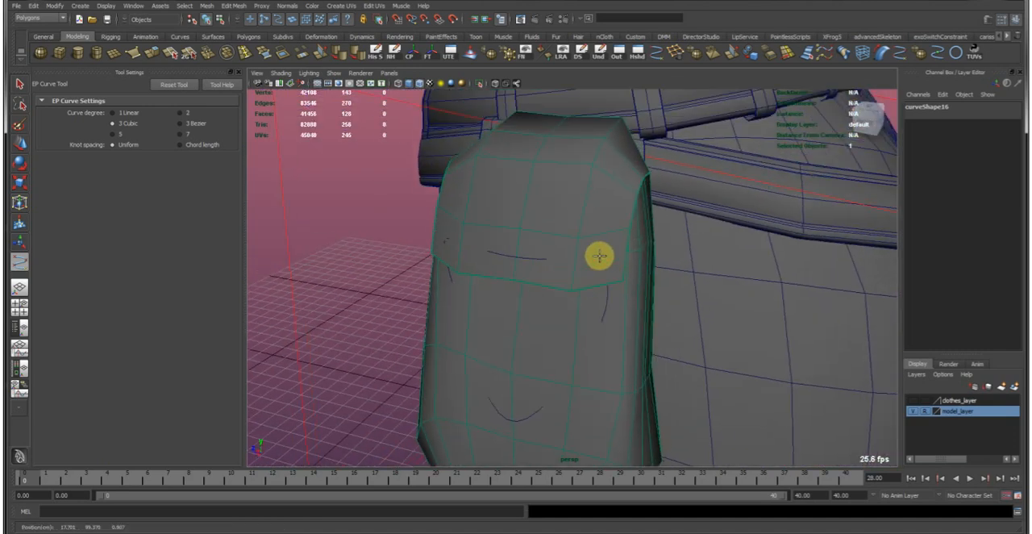
{"action": "key", "text": "Return"}
{"action": "key", "text": "g"}
{"action": "left_click", "coordinate": [491, 250]}
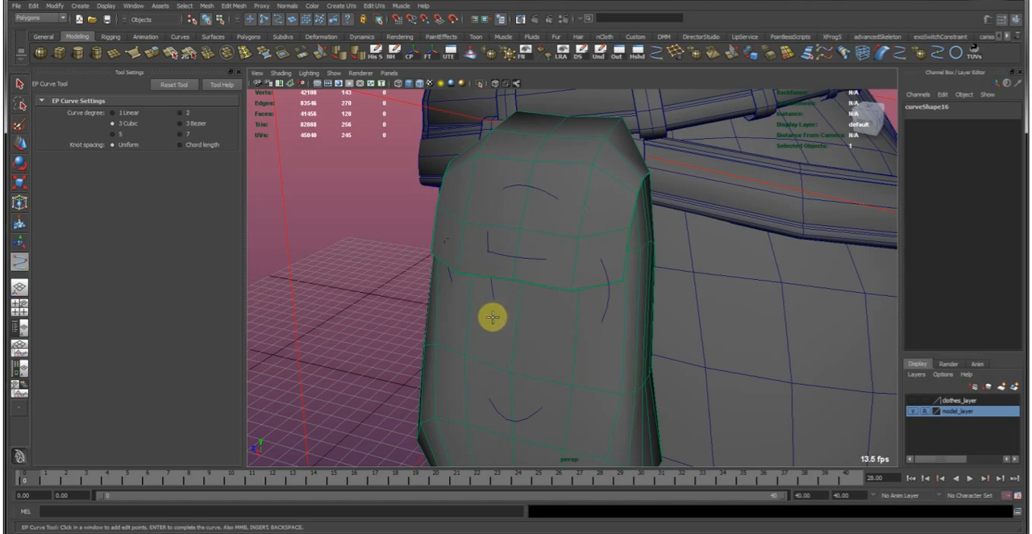
{"action": "key", "text": "q"}
{"action": "key", "text": "w"}
{"action": "left_click_drag", "start_coordinate": [619, 285], "coordinate": [680, 230], "text": "alt"}
{"action": "left_click_drag", "start_coordinate": [667, 285], "coordinate": [654, 229], "text": "alt"}
{"action": "left_click", "coordinate": [959, 56]}
{"action": "left_click_drag", "start_coordinate": [630, 359], "coordinate": [622, 334], "text": "alt"}
{"action": "left_click", "coordinate": [643, 363]}
{"action": "key", "text": "ctrl+z"}
Release the pouch as the live surface and place a NURBS circle of radius 1 on the grid beside it.
{"action": "left_click", "coordinate": [524, 265]}
{"action": "left_click", "coordinate": [654, 191]}
{"action": "left_click", "coordinate": [454, 23]}
{"action": "left_click_drag", "start_coordinate": [575, 249], "coordinate": [629, 264], "text": "alt"}
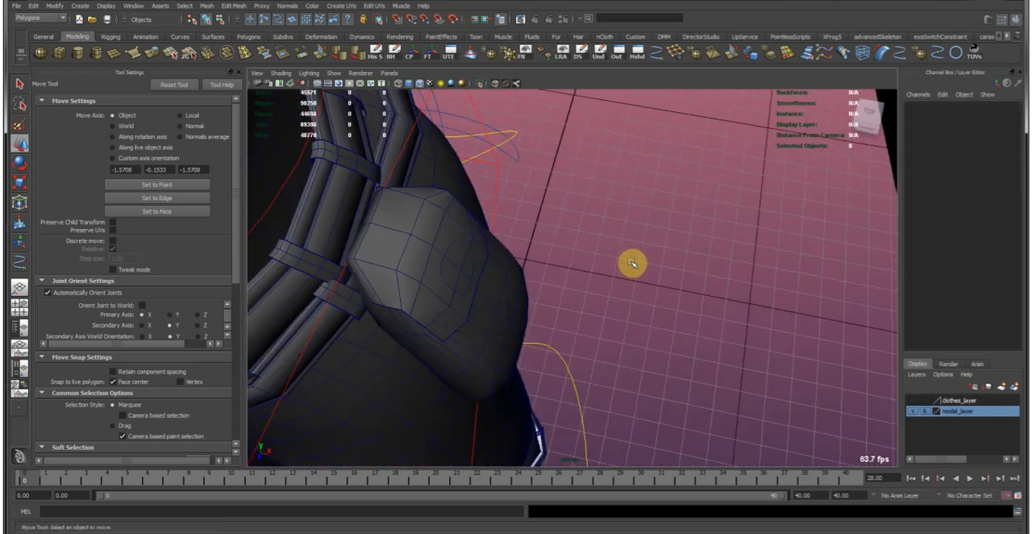
{"action": "left_click", "coordinate": [955, 54]}
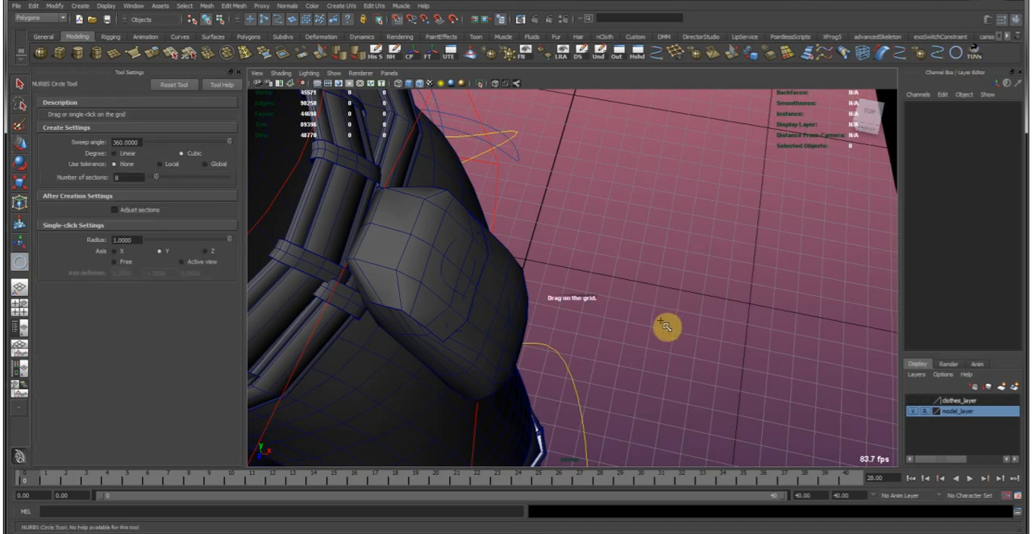
{"action": "left_click", "coordinate": [663, 321]}
Select the circle together with the curve on the pouch and extrude the circle along that curve.
{"action": "left_click_drag", "start_coordinate": [498, 293], "coordinate": [484, 256], "text": "alt"}
{"action": "left_click_drag", "start_coordinate": [544, 287], "coordinate": [522, 279], "text": "alt"}
{"action": "right_click_drag", "start_coordinate": [522, 279], "coordinate": [610, 296], "text": "alt"}
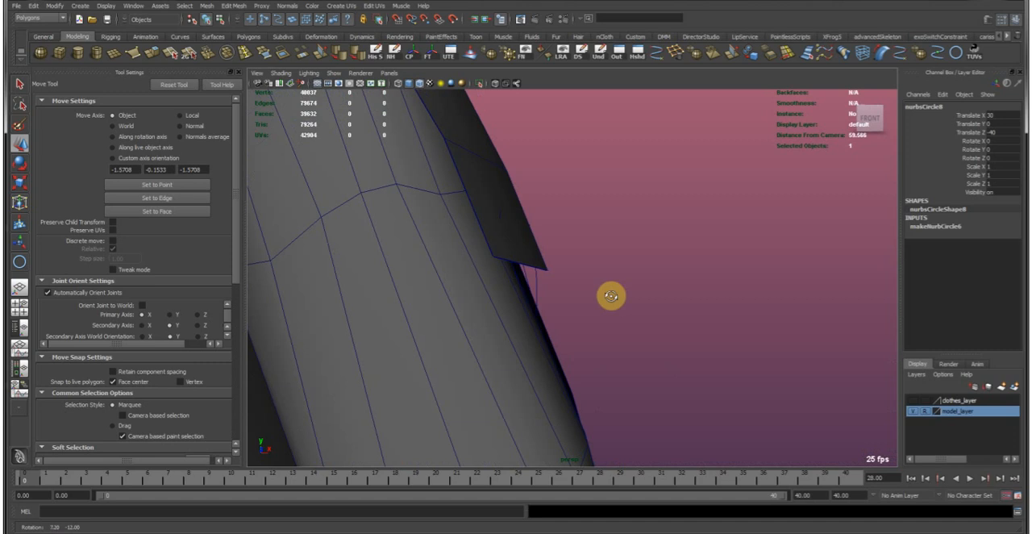
{"action": "left_click", "coordinate": [534, 281], "text": "shift"}
{"action": "right_click_drag", "start_coordinate": [593, 264], "coordinate": [507, 275], "text": "alt"}
{"action": "left_click_drag", "start_coordinate": [507, 274], "coordinate": [476, 194], "text": "alt"}
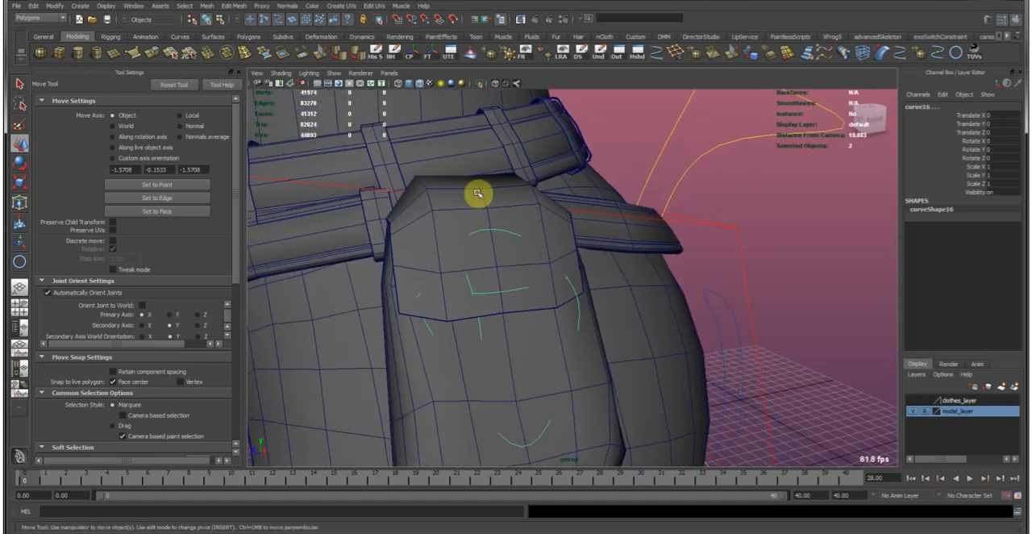
{"action": "left_click", "coordinate": [334, 11]}
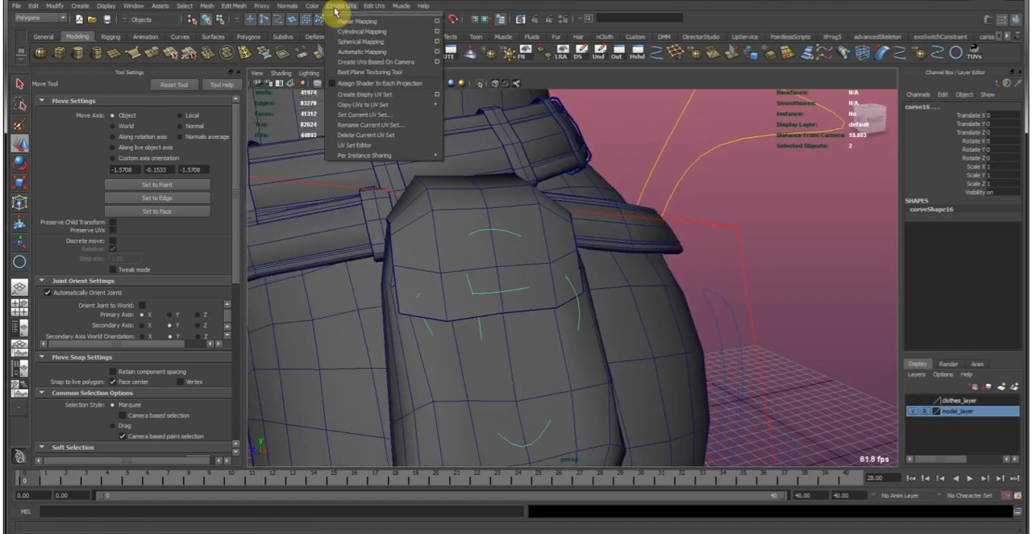
{"action": "mouse_move", "coordinate": [226, 9]}
{"action": "key", "text": "3"}
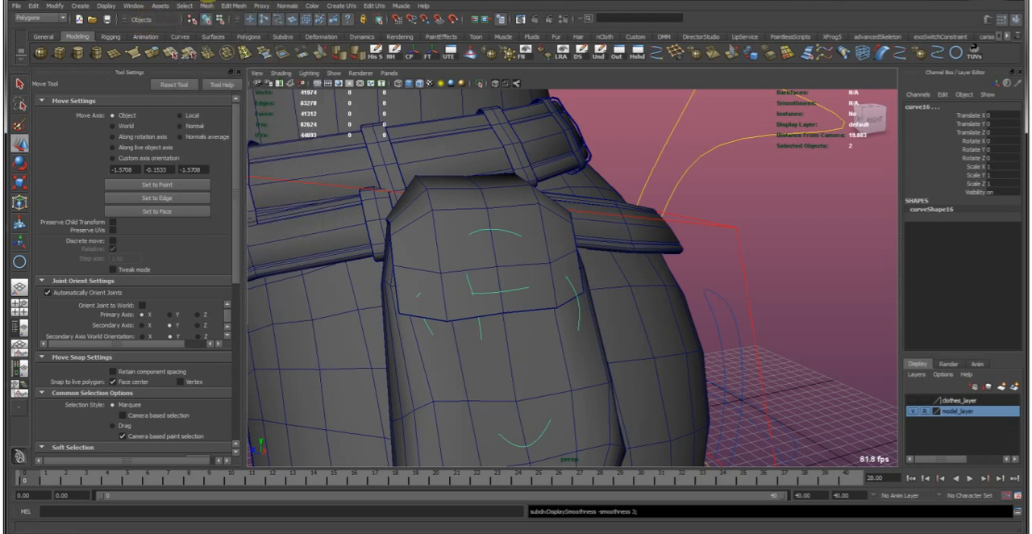
{"action": "key", "text": "F4"}
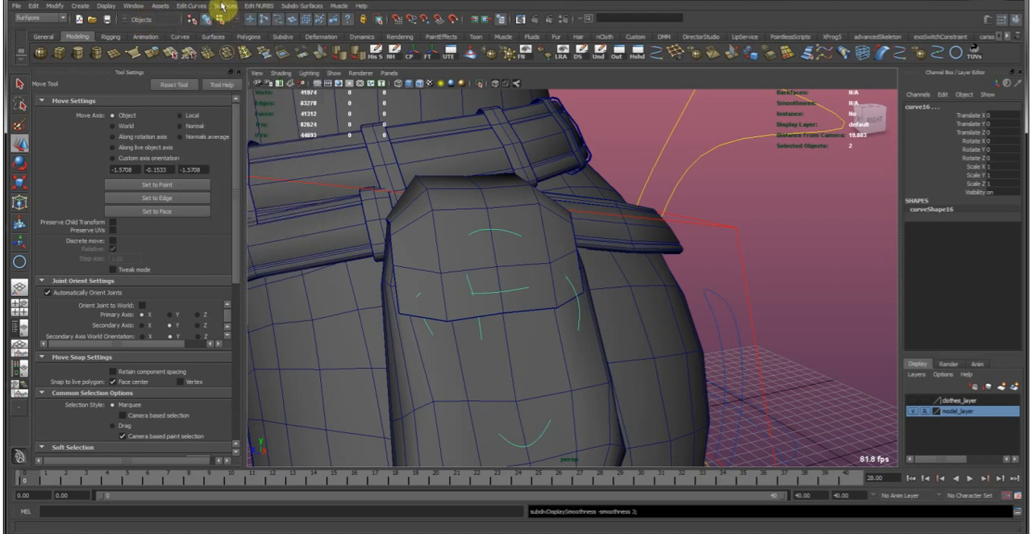
{"action": "left_click", "coordinate": [225, 7]}
{"action": "left_click", "coordinate": [239, 52]}
Scale the profile circle uniformly to about 0.154 to thin the extruded cord on the pouch.
{"action": "left_click_drag", "start_coordinate": [653, 245], "coordinate": [724, 320], "text": "alt"}
{"action": "key", "text": "r"}
{"action": "middle_click_drag", "start_coordinate": [731, 364], "coordinate": [723, 363]}
{"action": "left_click_drag", "start_coordinate": [520, 294], "coordinate": [573, 272], "text": "alt"}
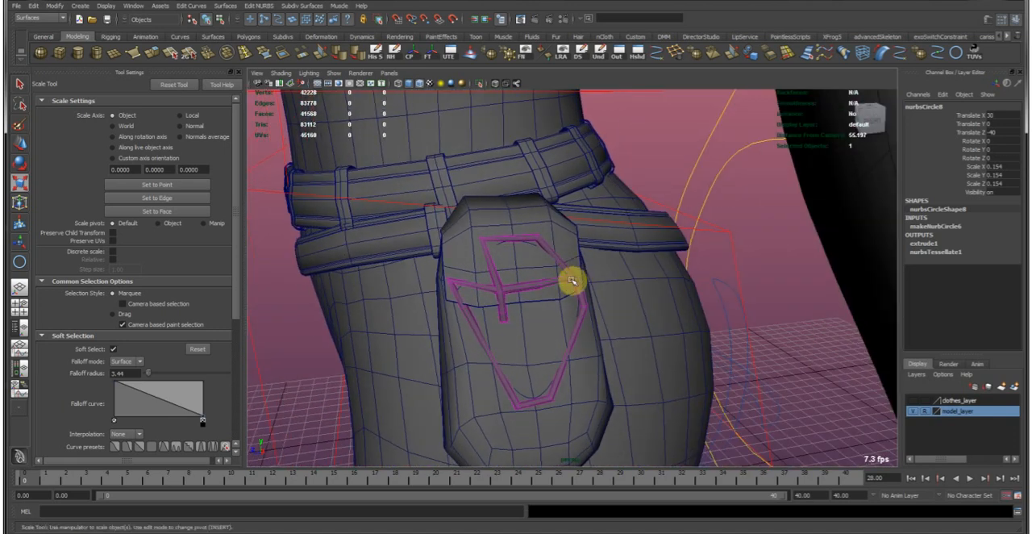
Preview the extruded cord smoothed and inspect how it wraps over the pouch's flap and front.
{"action": "left_click", "coordinate": [577, 282]}
{"action": "right_click_drag", "start_coordinate": [578, 283], "coordinate": [586, 294], "text": "shift"}
{"action": "left_click", "coordinate": [649, 159]}
{"action": "key", "text": "w"}
{"action": "right_click_drag", "start_coordinate": [507, 292], "coordinate": [534, 298], "text": "alt"}
{"action": "left_click_drag", "start_coordinate": [534, 298], "coordinate": [509, 292], "text": "alt"}
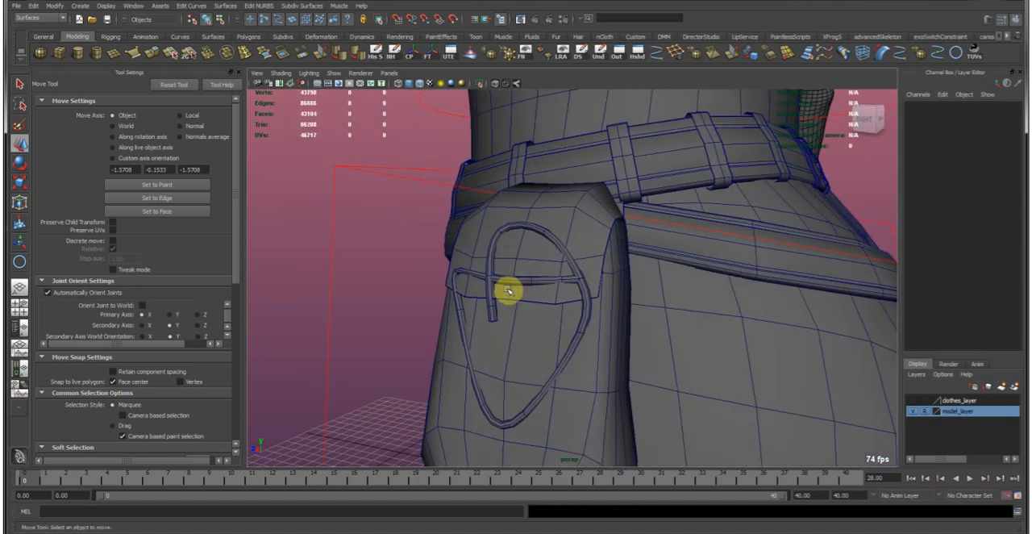
Undo the profile circle's scaling.
{"action": "left_click", "coordinate": [508, 290]}
{"action": "key", "text": "ctrl+z"}
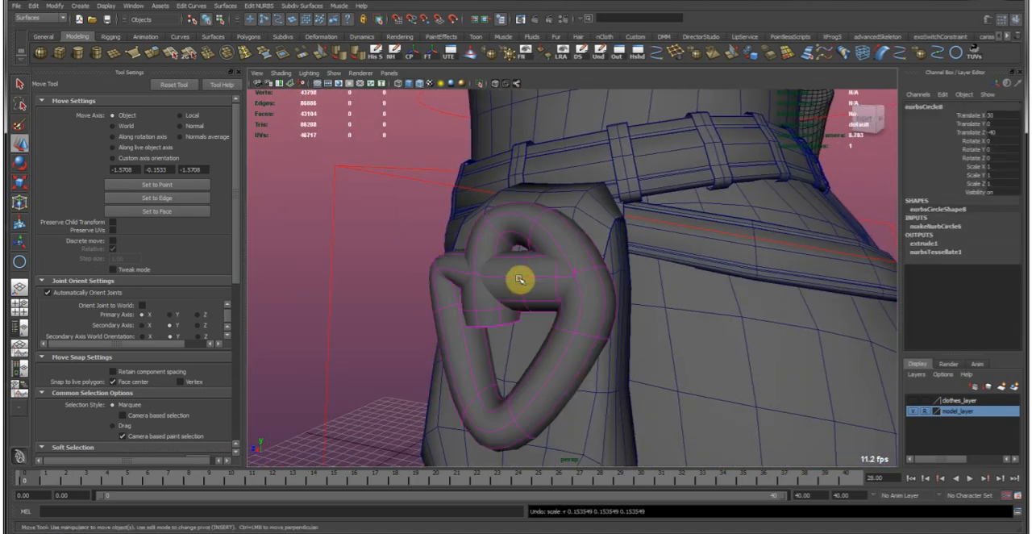
Undo the cord extrusion and rebuild the curve on the pouch as a uniform cubic curve.
{"action": "key", "text": "ctrl+z"}
{"action": "key", "text": "ctrl+z"}
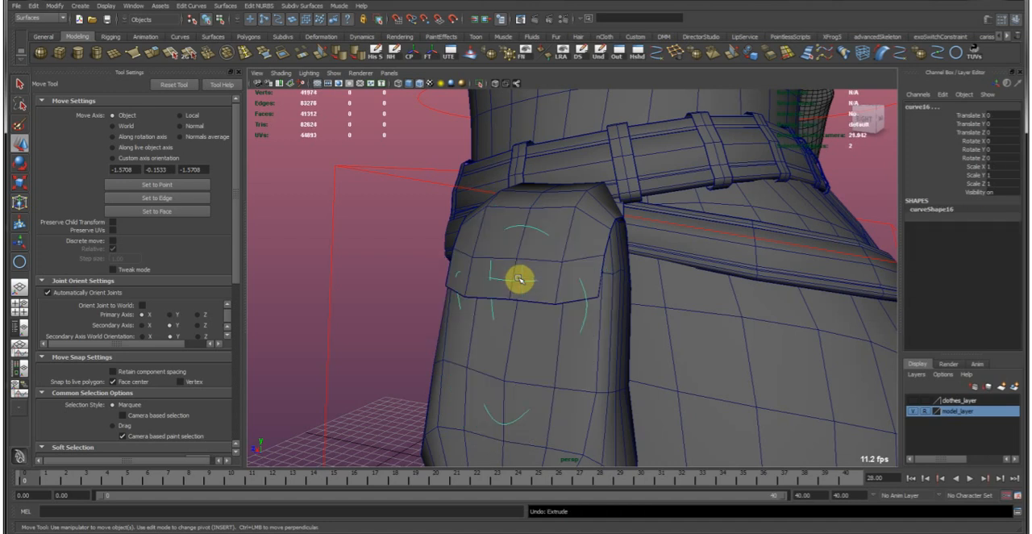
{"action": "mouse_move", "coordinate": [518, 279]}
{"action": "left_mouse_down", "text": "alt"}
{"action": "mouse_move", "coordinate": [526, 265]}
{"action": "mouse_move", "coordinate": [509, 265]}
{"action": "left_mouse_up", "text": "alt"}
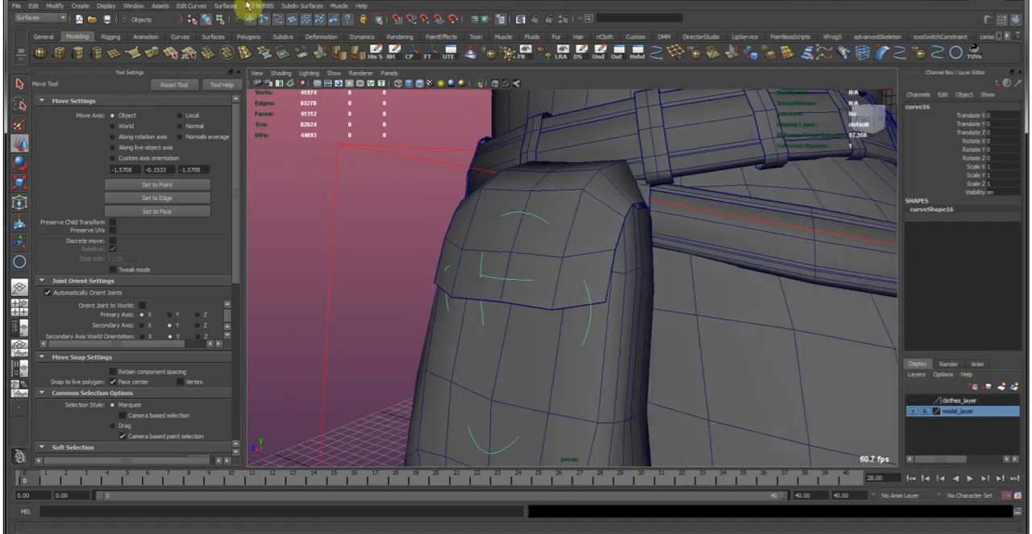
{"action": "left_click", "coordinate": [192, 7]}
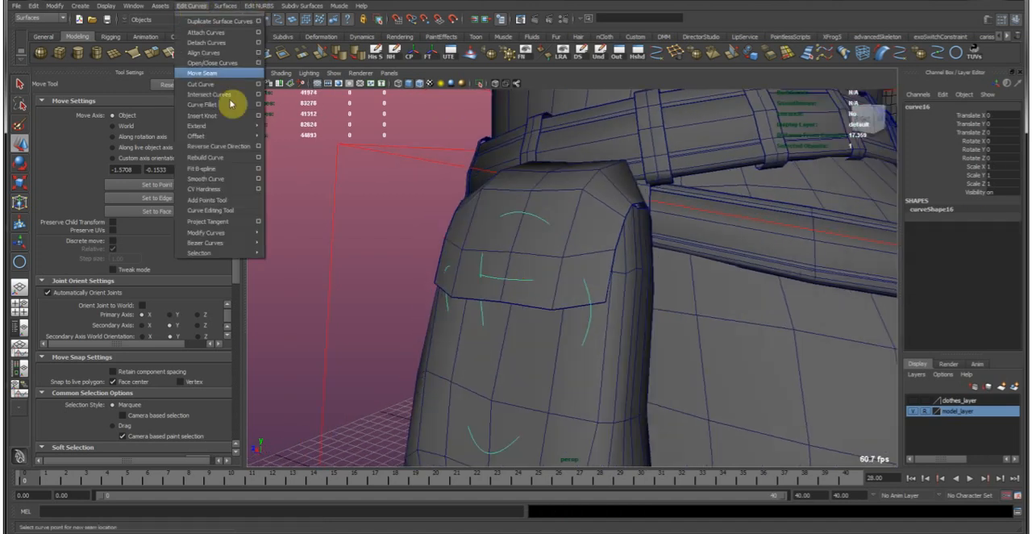
{"action": "left_click", "coordinate": [259, 160]}
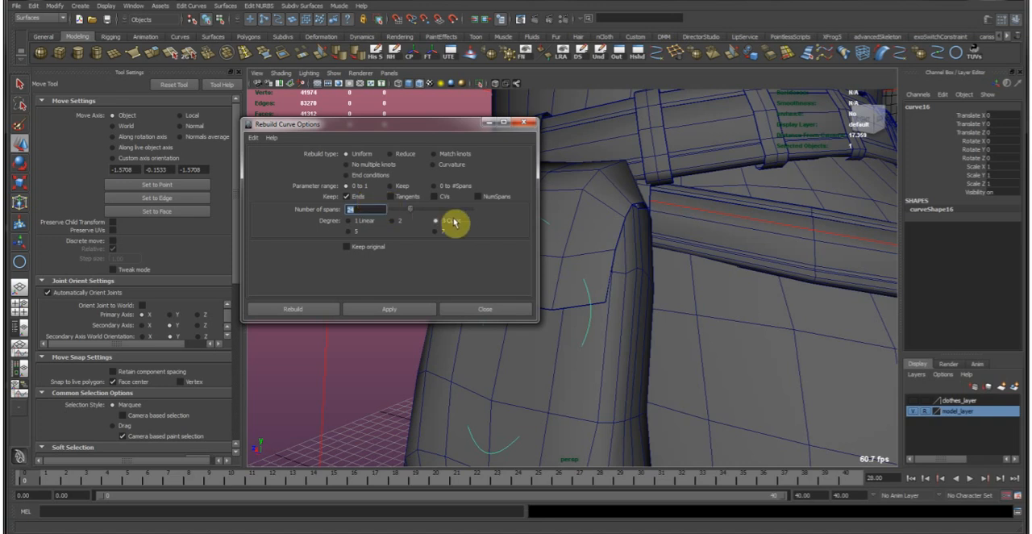
{"action": "left_click", "coordinate": [321, 309]}
Select the profile circle together with the rebuilt curve and extrude the circle along it.
{"action": "left_click_drag", "start_coordinate": [414, 309], "coordinate": [662, 280], "text": "alt"}
{"action": "left_click", "coordinate": [663, 315]}
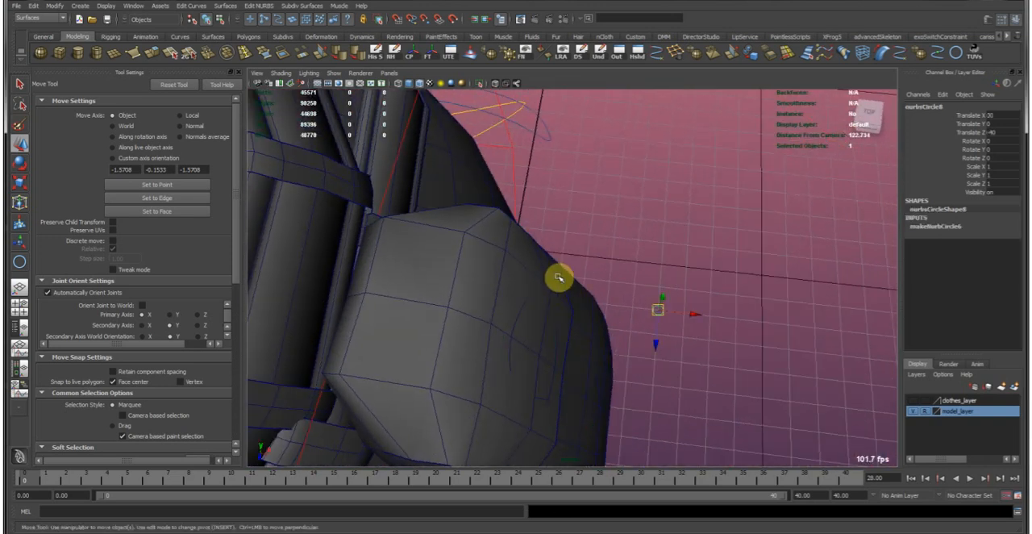
{"action": "left_click", "coordinate": [577, 279], "text": "shift"}
{"action": "key", "text": "ctrl+z"}
{"action": "key", "text": "ctrl+z"}
{"action": "left_click_drag", "start_coordinate": [591, 275], "coordinate": [497, 226], "text": "alt"}
{"action": "left_click", "coordinate": [223, 8]}
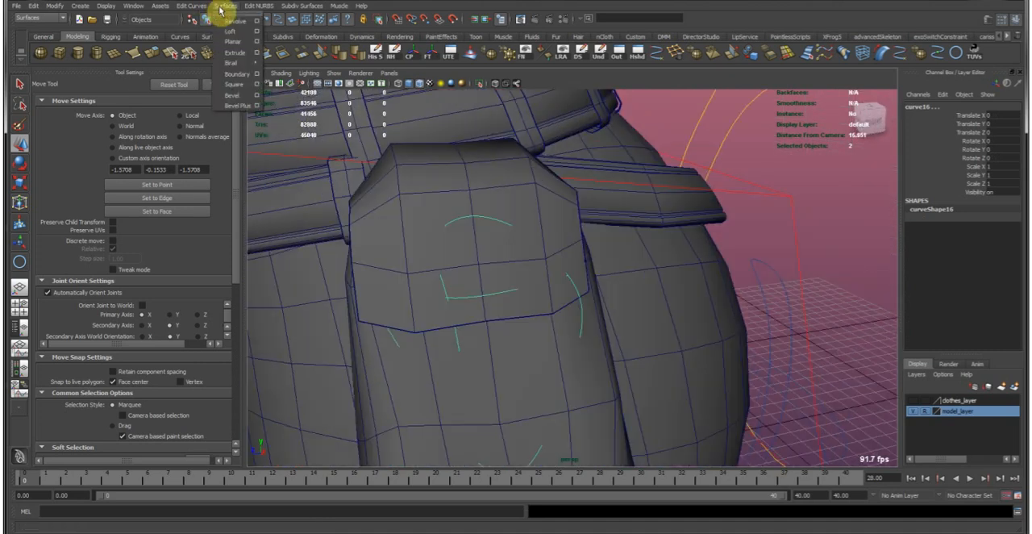
{"action": "left_click", "coordinate": [238, 48]}
Scale the profile circle down uniformly to turn the extrusion into a thin cord on the pouch.
{"action": "right_click_drag", "start_coordinate": [724, 331], "coordinate": [567, 302], "text": "alt"}
{"action": "left_click_drag", "start_coordinate": [566, 301], "coordinate": [636, 349], "text": "alt"}
{"action": "left_click_drag", "start_coordinate": [670, 402], "coordinate": [679, 419], "text": "alt"}
{"action": "left_click", "coordinate": [723, 377]}
{"action": "key", "text": "r"}
{"action": "left_click_drag", "start_coordinate": [723, 376], "coordinate": [611, 348], "text": "alt"}
{"action": "right_click_drag", "start_coordinate": [611, 347], "coordinate": [627, 357], "text": "alt"}
{"action": "left_click_drag", "start_coordinate": [627, 357], "coordinate": [663, 349], "text": "alt"}
{"action": "key", "text": "w"}
{"action": "left_click", "coordinate": [820, 313]}
Examine how the thinned cord lies on the pouch from the front and up close.
{"action": "scroll", "coordinate": [543, 253], "scroll_direction": "down", "scroll_amount": 5}
{"action": "left_click_drag", "start_coordinate": [544, 253], "coordinate": [637, 244], "text": "alt"}
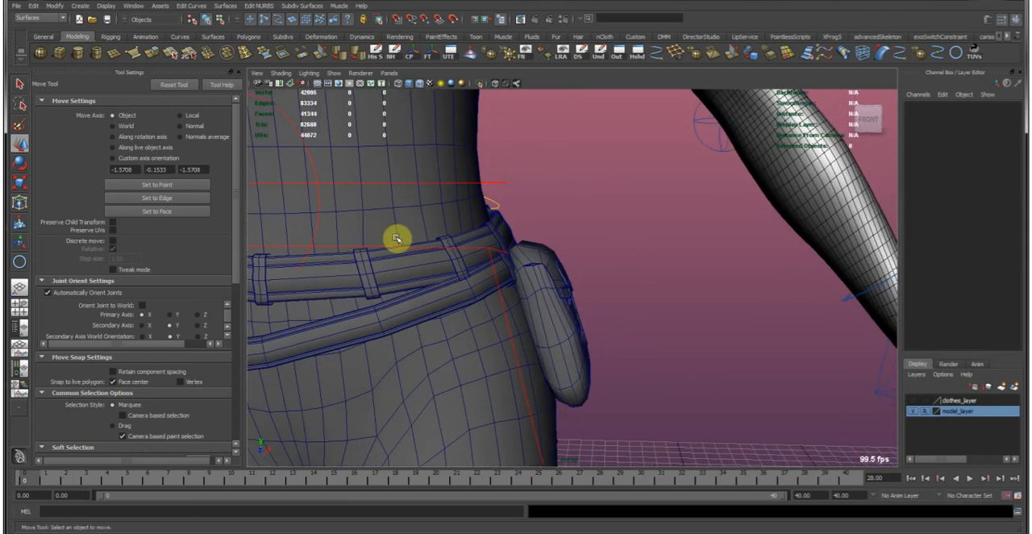
{"action": "left_click_drag", "start_coordinate": [396, 237], "coordinate": [314, 250], "text": "alt"}
{"action": "scroll", "coordinate": [481, 328], "scroll_direction": "up", "scroll_amount": 6}
{"action": "scroll", "coordinate": [381, 290], "scroll_direction": "up", "scroll_amount": 3}
{"action": "middle_click_drag", "start_coordinate": [381, 290], "coordinate": [632, 348], "text": "alt"}
{"action": "scroll", "coordinate": [629, 347], "scroll_direction": "up", "scroll_amount": 1}
Insert an edge loop beside the sharp bend at the cord's left end and shift the bend's edge ring inward to round it.
{"action": "left_click", "coordinate": [613, 341]}
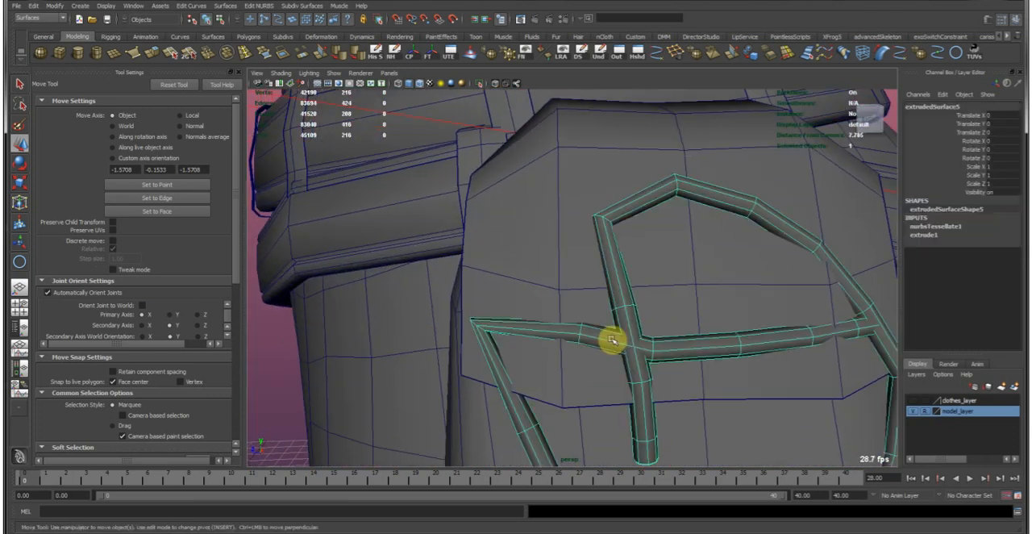
{"action": "middle_click_drag", "start_coordinate": [502, 291], "coordinate": [500, 244], "text": "alt"}
{"action": "scroll", "coordinate": [505, 249], "scroll_direction": "up", "scroll_amount": 2}
{"action": "left_click_drag", "start_coordinate": [505, 258], "coordinate": [627, 261], "text": "alt"}
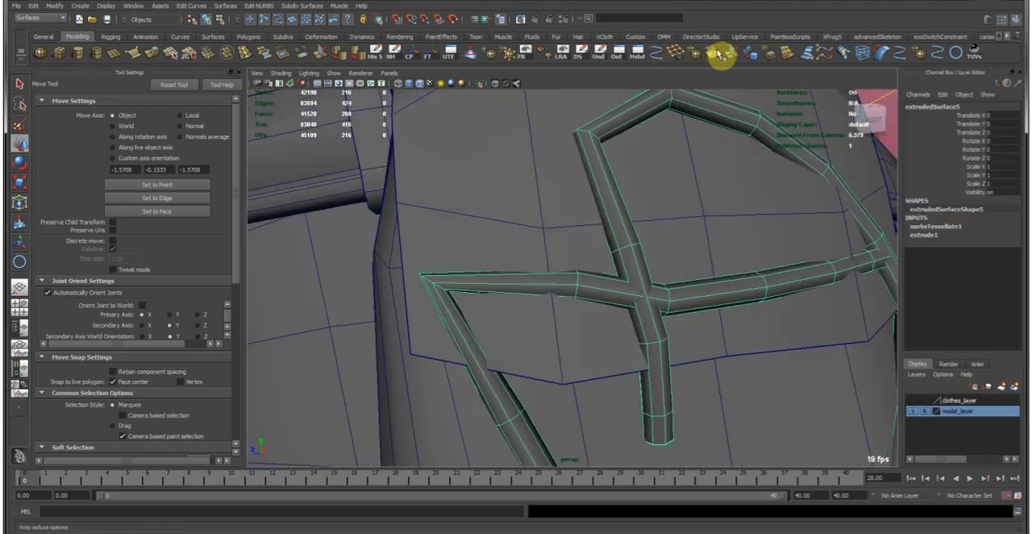
{"action": "left_click", "coordinate": [242, 60]}
{"action": "left_click", "coordinate": [174, 142]}
{"action": "left_click_drag", "start_coordinate": [534, 288], "coordinate": [502, 290]}
{"action": "key", "text": "w"}
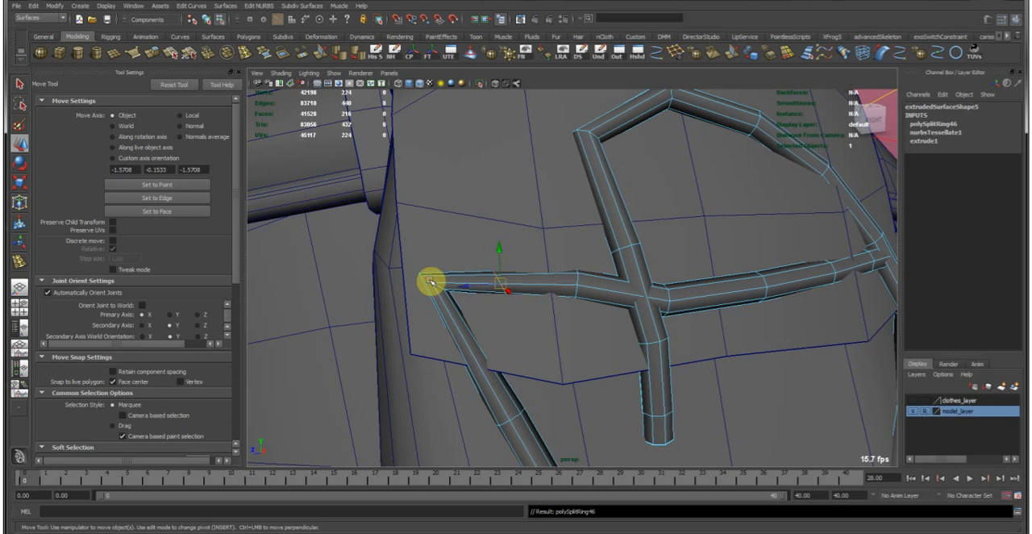
{"action": "left_click_drag", "start_coordinate": [431, 281], "coordinate": [461, 308]}
Insert another edge loop just below the cord's left bend and adjust it to soften the corner.
{"action": "key", "text": "y"}
{"action": "left_click_drag", "start_coordinate": [483, 361], "coordinate": [570, 320]}
{"action": "key", "text": "e"}
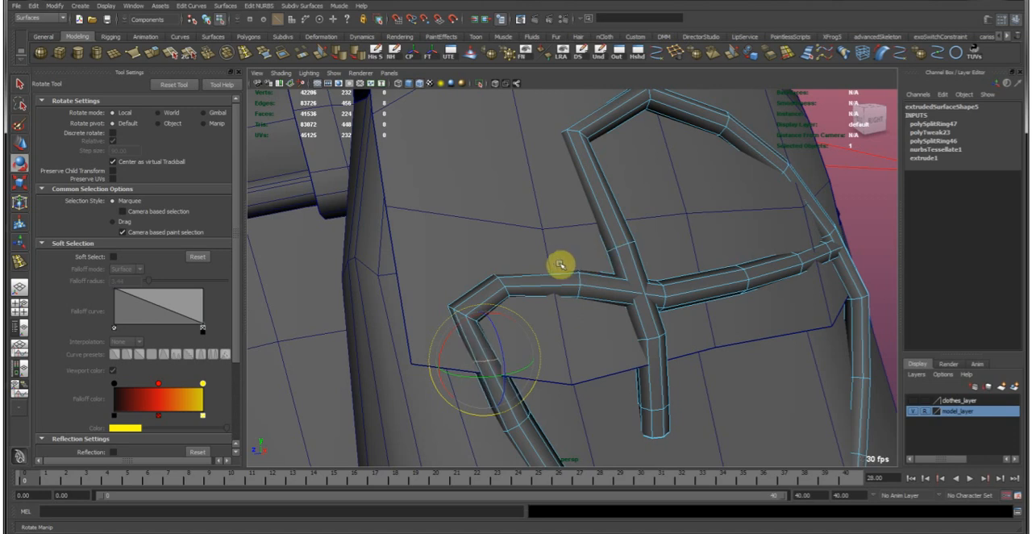
{"action": "key", "text": "w"}
{"action": "left_click_drag", "start_coordinate": [541, 304], "coordinate": [686, 288], "text": "alt"}
Insert edge loops on both sides of the upper loop's left corner and move them outward to round the cord.
{"action": "left_click_drag", "start_coordinate": [637, 208], "coordinate": [622, 202], "text": "alt"}
{"action": "right_click_drag", "start_coordinate": [622, 202], "coordinate": [648, 139], "text": "alt"}
{"action": "middle_click_drag", "start_coordinate": [647, 139], "coordinate": [556, 269], "text": "alt"}
{"action": "key", "text": "g"}
{"action": "left_click", "coordinate": [575, 220]}
{"action": "key", "text": "w"}
{"action": "middle_click_drag", "start_coordinate": [572, 217], "coordinate": [551, 212]}
{"action": "key", "text": "g"}
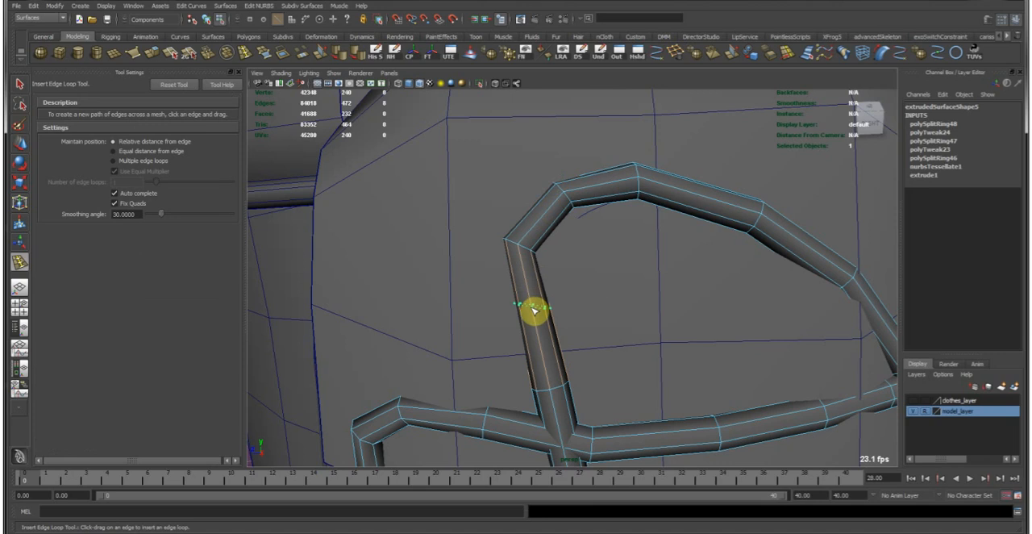
{"action": "left_click", "coordinate": [533, 310]}
{"action": "key", "text": "w"}
{"action": "middle_click_drag", "start_coordinate": [599, 289], "coordinate": [582, 283]}
Add edge loops above and below the cord's right bend and reposition them to smooth the curve.
{"action": "right_click_drag", "start_coordinate": [643, 318], "coordinate": [592, 274], "text": "alt"}
{"action": "left_click_drag", "start_coordinate": [660, 334], "coordinate": [629, 299], "text": "alt"}
{"action": "key", "text": "g"}
{"action": "left_click", "coordinate": [649, 286]}
{"action": "key", "text": "w"}
{"action": "middle_click_drag", "start_coordinate": [653, 279], "coordinate": [618, 278], "text": "alt"}
{"action": "key", "text": "g"}
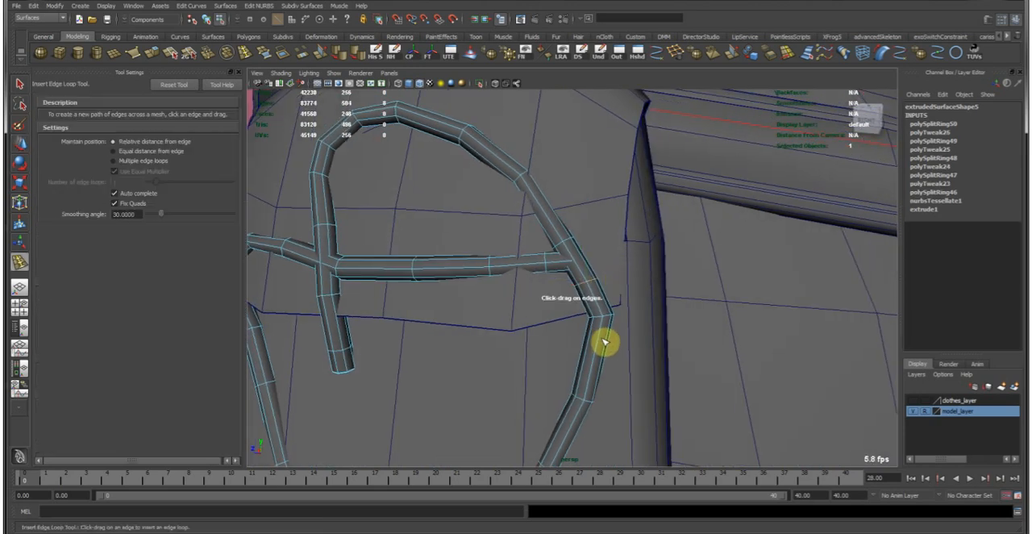
{"action": "mouse_move", "coordinate": [603, 345]}
{"action": "left_mouse_down"}
{"action": "mouse_move", "coordinate": [594, 357]}
{"action": "mouse_move", "coordinate": [616, 350]}
{"action": "left_mouse_up"}
{"action": "key", "text": "w"}
{"action": "middle_click_drag", "start_coordinate": [615, 350], "coordinate": [570, 312], "text": "alt"}
{"action": "left_click_drag", "start_coordinate": [569, 311], "coordinate": [593, 310], "text": "alt"}
{"action": "left_click", "coordinate": [554, 293]}
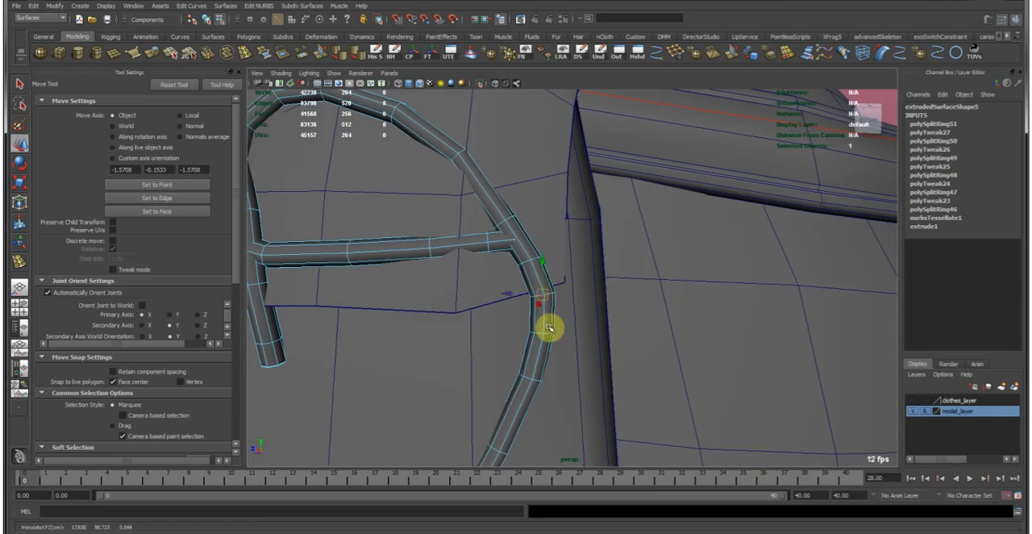
{"action": "key", "text": "F8"}
Insert edge loops on both sides of the cord's lower tip and move them to round off the point.
{"action": "left_click", "coordinate": [643, 299]}
{"action": "right_click_drag", "start_coordinate": [671, 303], "coordinate": [479, 281], "text": "alt"}
{"action": "middle_click_drag", "start_coordinate": [479, 281], "coordinate": [595, 275], "text": "alt"}
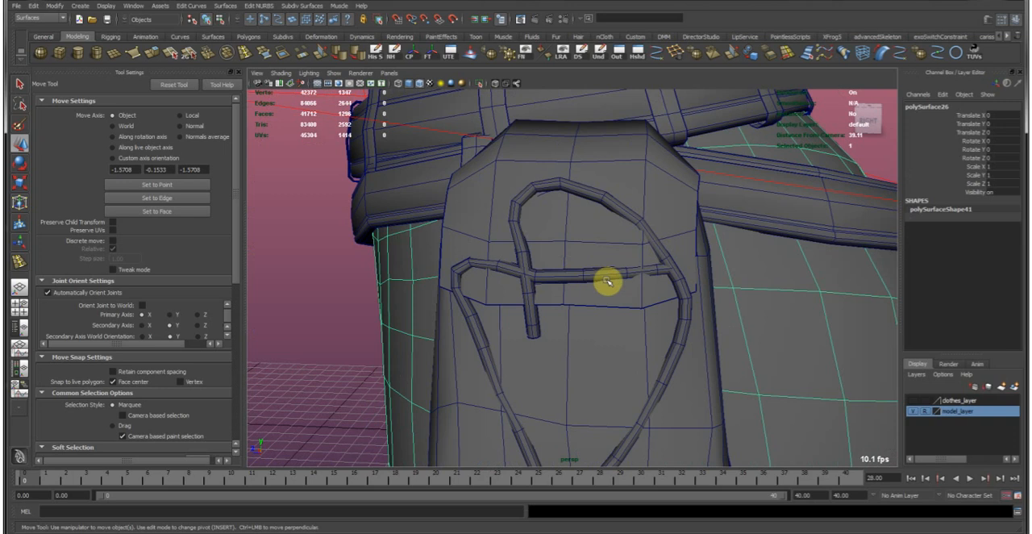
{"action": "left_click_drag", "start_coordinate": [645, 262], "coordinate": [572, 376], "text": "alt"}
{"action": "left_click", "coordinate": [574, 369]}
{"action": "middle_click_drag", "start_coordinate": [545, 403], "coordinate": [556, 362], "text": "alt"}
{"action": "key", "text": "g"}
{"action": "left_click_drag", "start_coordinate": [546, 374], "coordinate": [538, 365]}
{"action": "key", "text": "w"}
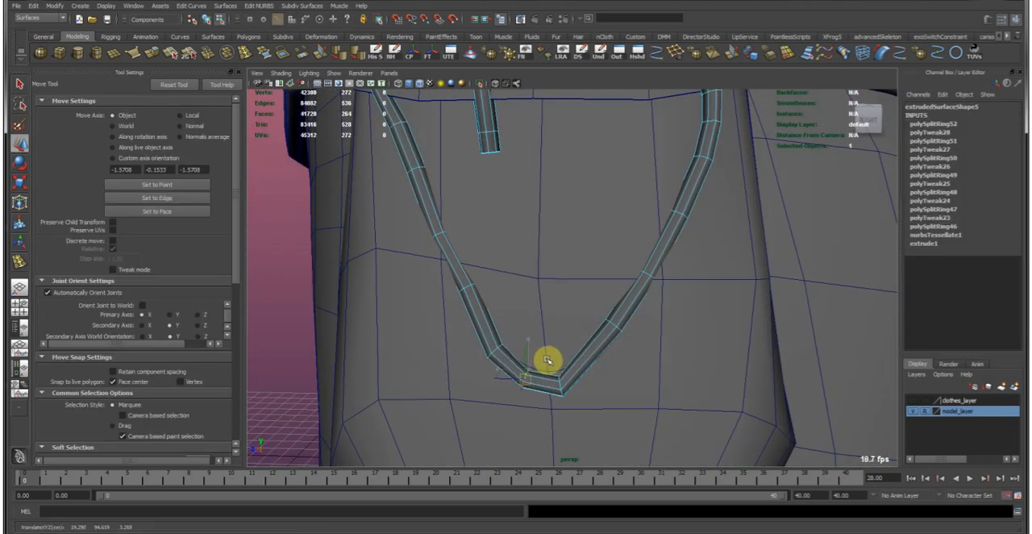
{"action": "key", "text": "g"}
{"action": "left_click", "coordinate": [584, 361]}
{"action": "key", "text": "w"}
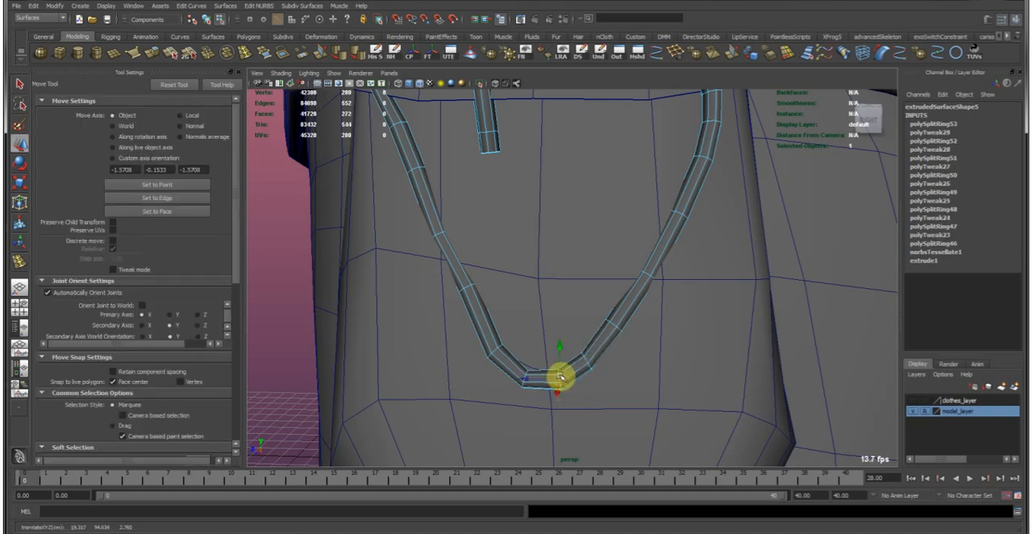
Deselect the cord and inspect the tied pouch and the full outfit from several angles without wireframe.
{"action": "right_click_drag", "start_coordinate": [640, 270], "coordinate": [528, 187]}
{"action": "left_click", "coordinate": [314, 299]}
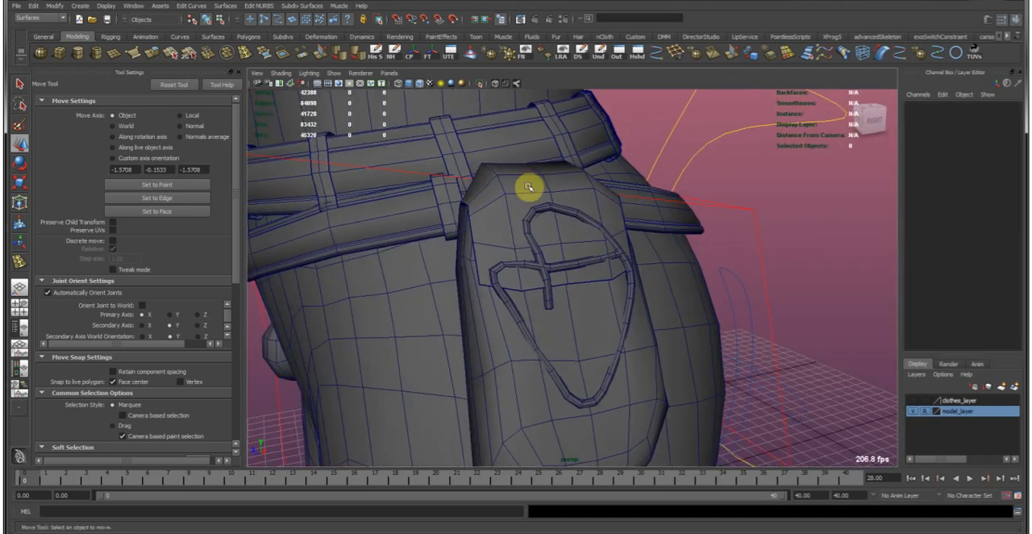
{"action": "left_click_drag", "start_coordinate": [423, 88], "coordinate": [539, 210], "text": "alt"}
{"action": "right_click_drag", "start_coordinate": [539, 209], "coordinate": [776, 281], "text": "alt"}
{"action": "right_click_drag", "start_coordinate": [564, 274], "coordinate": [634, 295], "text": "alt"}
{"action": "left_click_drag", "start_coordinate": [633, 295], "coordinate": [703, 349], "text": "alt"}
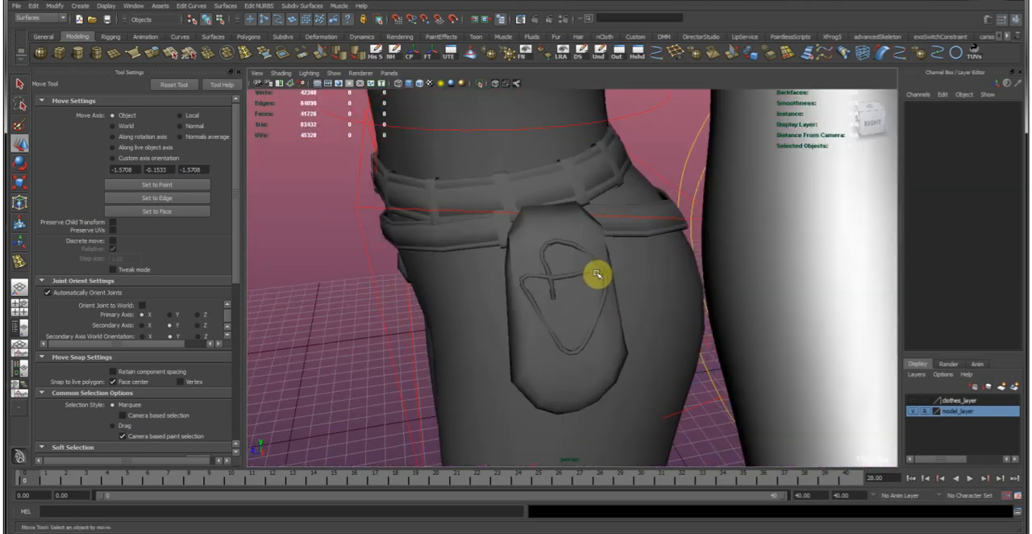
{"action": "left_click_drag", "start_coordinate": [560, 261], "coordinate": [700, 271], "text": "alt"}
{"action": "right_click_drag", "start_coordinate": [700, 272], "coordinate": [500, 218], "text": "alt"}
{"action": "left_click_drag", "start_coordinate": [500, 218], "coordinate": [546, 259], "text": "alt"}
{"action": "middle_click_drag", "start_coordinate": [546, 260], "coordinate": [637, 359], "text": "alt"}
{"action": "right_click_drag", "start_coordinate": [638, 359], "coordinate": [577, 281], "text": "alt"}
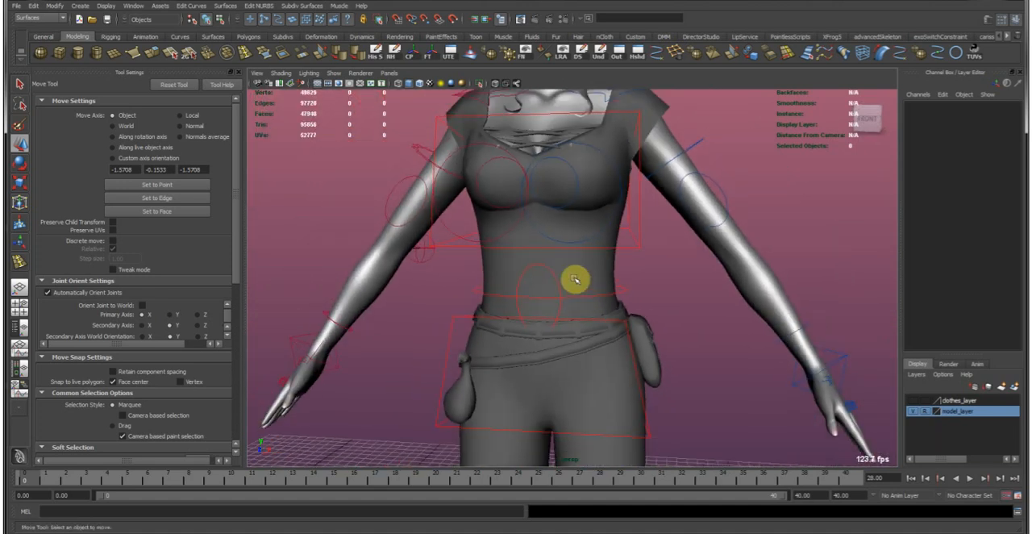
Select the hanging pouch on the other hip and open the UV Texture Editor beside it.
{"action": "left_click", "coordinate": [456, 390]}
{"action": "right_click_drag", "start_coordinate": [548, 325], "coordinate": [653, 277], "text": "alt"}
{"action": "middle_click_drag", "start_coordinate": [652, 277], "coordinate": [515, 342], "text": "alt"}
{"action": "right_click_drag", "start_coordinate": [514, 343], "coordinate": [465, 319], "text": "alt"}
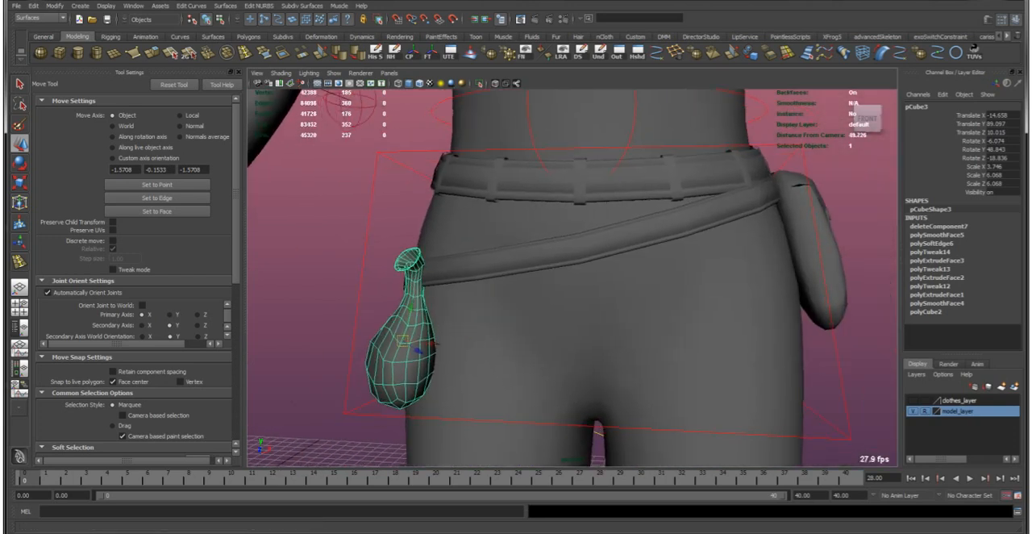
{"action": "left_click_drag", "start_coordinate": [3, 83], "coordinate": [445, 84]}
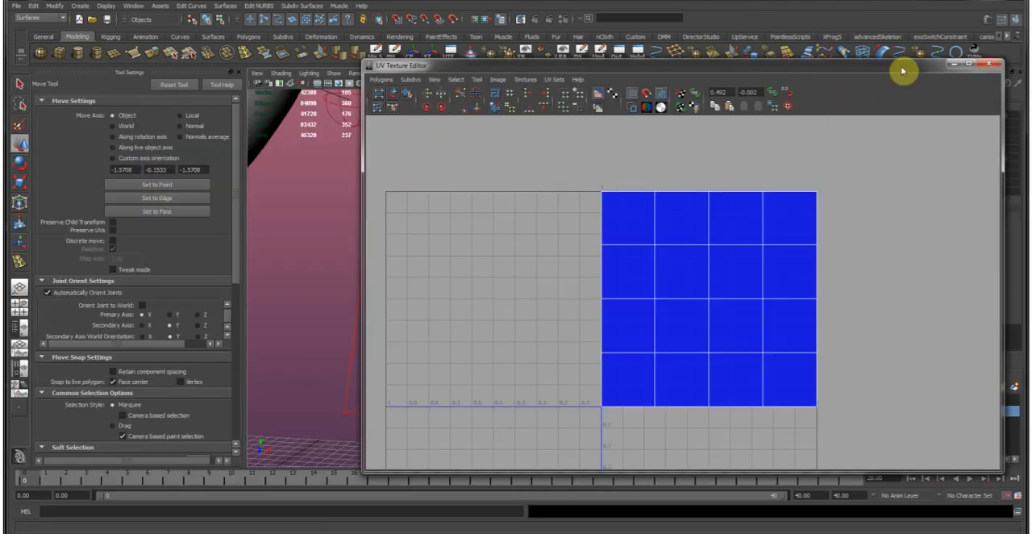
{"action": "left_click_drag", "start_coordinate": [903, 69], "coordinate": [965, 54]}
Apply automatic mapping to the hanging pouch and move and sew all its UV shells together.
{"action": "left_click_drag", "start_coordinate": [410, 258], "coordinate": [394, 271], "text": "alt"}
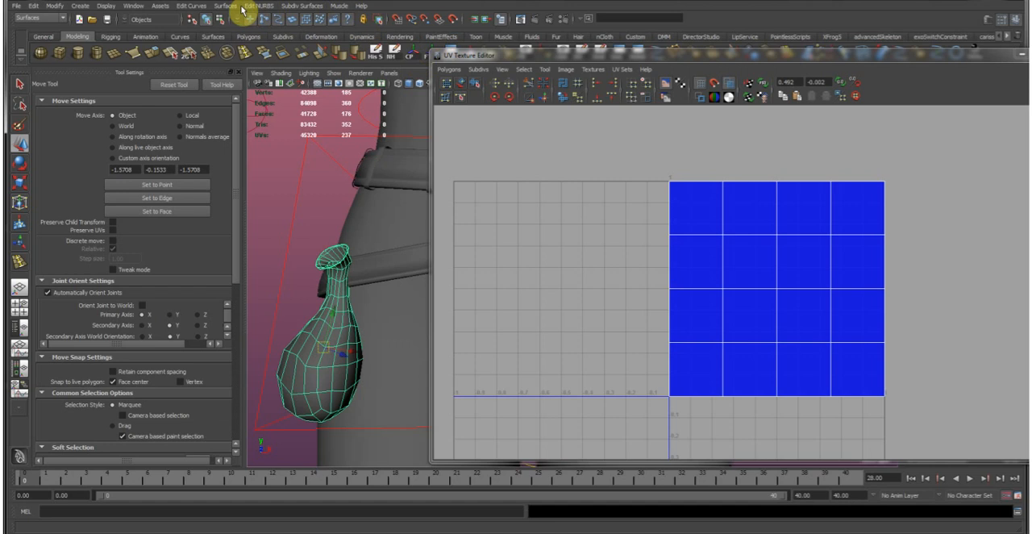
{"action": "left_click", "coordinate": [341, 6]}
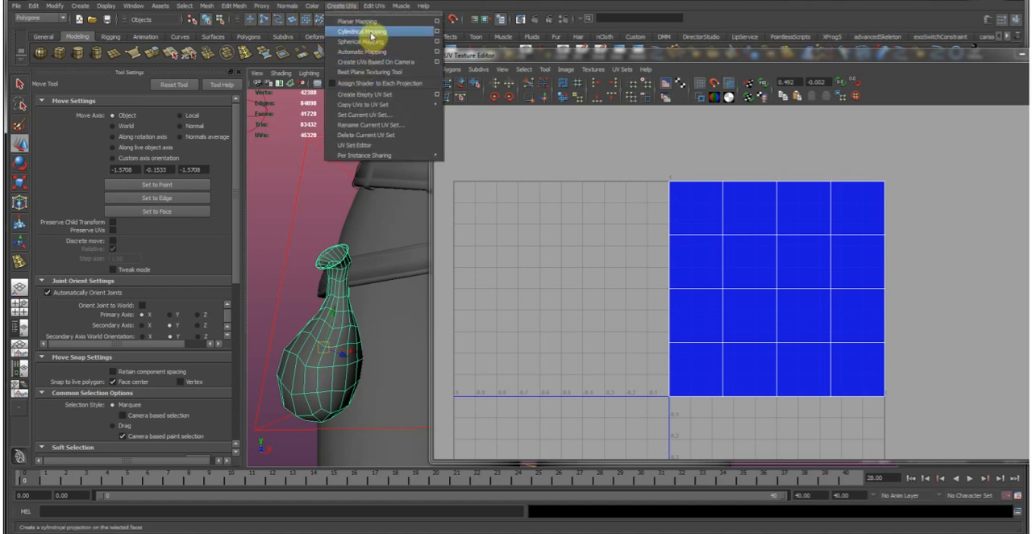
{"action": "left_click", "coordinate": [375, 54]}
{"action": "middle_click_drag", "start_coordinate": [800, 256], "coordinate": [758, 255], "text": "alt"}
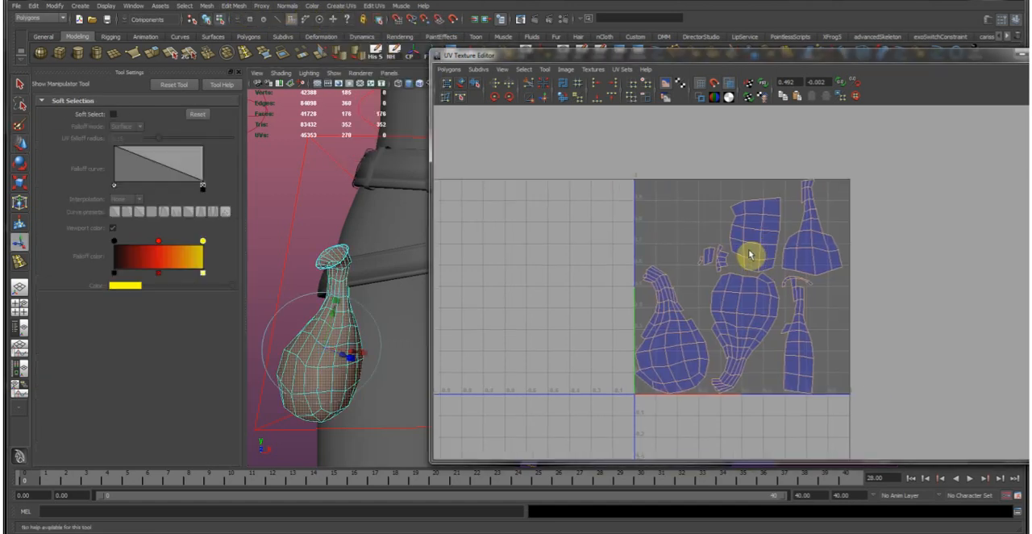
{"action": "right_click_drag", "start_coordinate": [682, 232], "coordinate": [680, 184]}
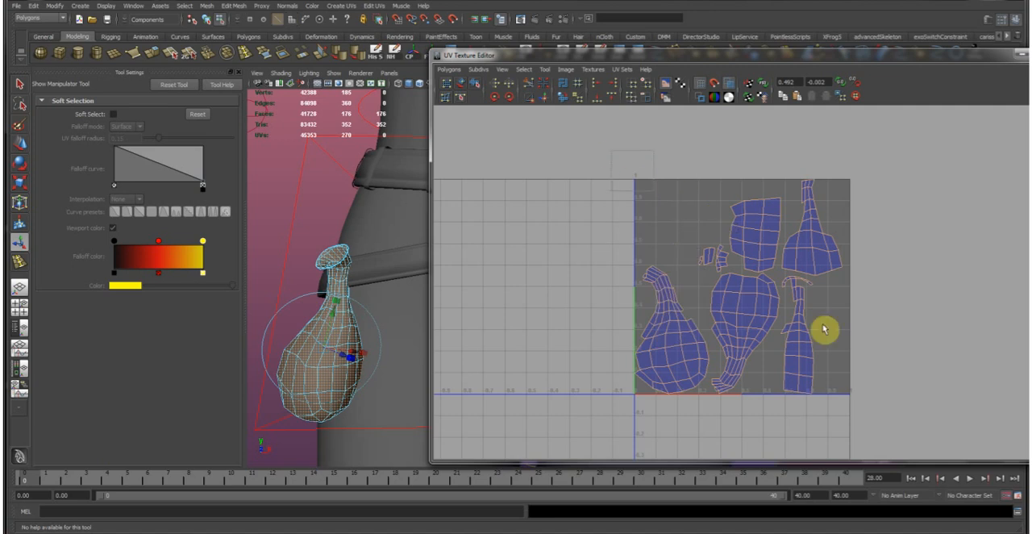
{"action": "left_click", "coordinate": [548, 103]}
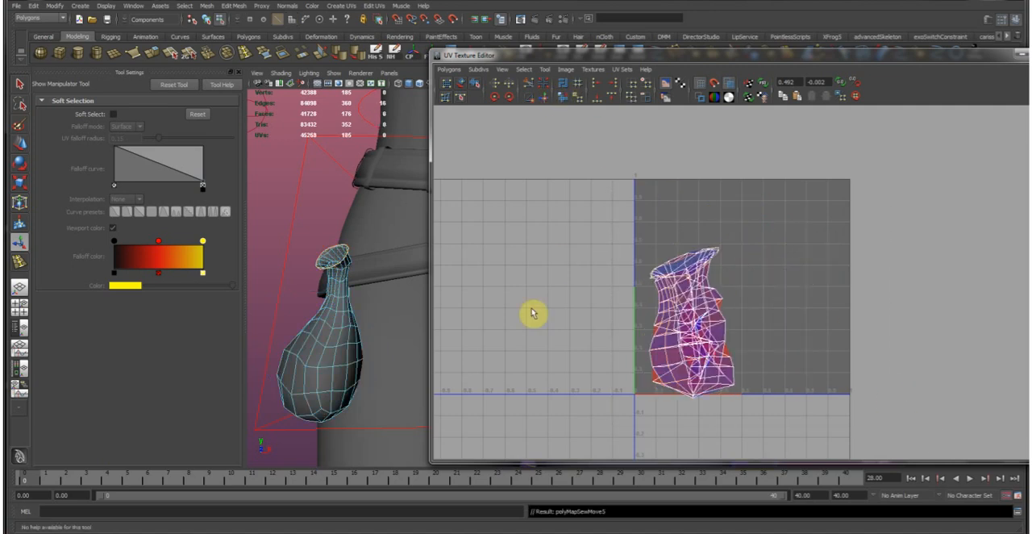
Return to object selection and isolate the hanging pouch in the perspective view.
{"action": "left_click_drag", "start_coordinate": [318, 334], "coordinate": [364, 284], "text": "alt"}
{"action": "key", "text": "F8"}
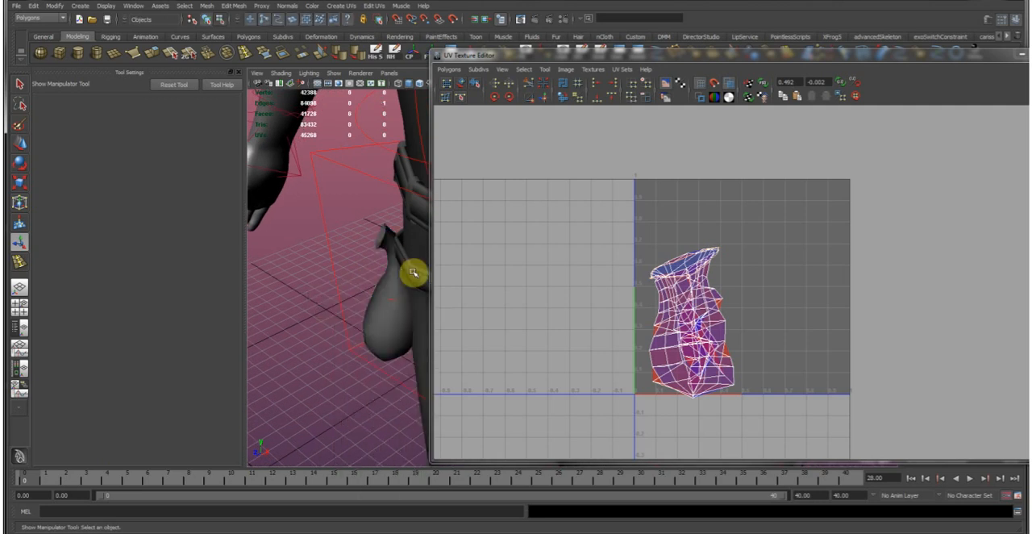
{"action": "left_click_drag", "start_coordinate": [453, 57], "coordinate": [464, 91]}
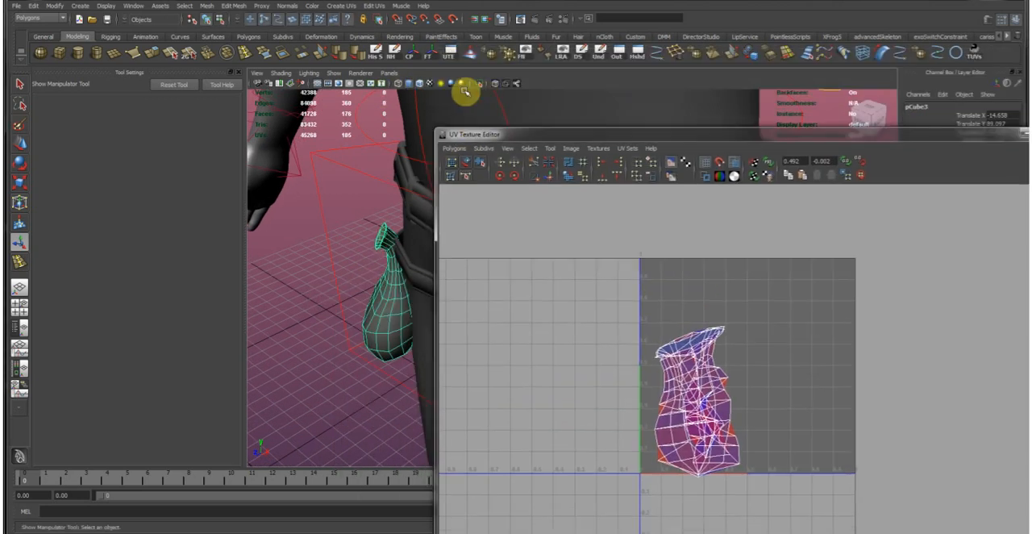
{"action": "left_click", "coordinate": [483, 86]}
Select the edge loop running across the pouch's underside and cut the UVs along it.
{"action": "left_click_drag", "start_coordinate": [371, 292], "coordinate": [365, 212], "text": "alt"}
{"action": "right_click_drag", "start_coordinate": [364, 213], "coordinate": [421, 270], "text": "alt"}
{"action": "right_click_drag", "start_coordinate": [336, 189], "coordinate": [336, 163]}
{"action": "middle_click_drag", "start_coordinate": [335, 161], "coordinate": [334, 196], "text": "alt"}
{"action": "right_click_drag", "start_coordinate": [334, 196], "coordinate": [353, 237], "text": "alt"}
{"action": "left_click_drag", "start_coordinate": [352, 237], "coordinate": [363, 194], "text": "alt"}
{"action": "mouse_move", "coordinate": [364, 193]}
{"action": "right_mouse_down", "text": "alt"}
{"action": "mouse_move", "coordinate": [379, 253]}
{"action": "mouse_move", "coordinate": [361, 201]}
{"action": "right_mouse_up", "text": "alt"}
{"action": "left_click", "coordinate": [362, 205]}
{"action": "left_click_drag", "start_coordinate": [390, 260], "coordinate": [330, 313], "text": "alt"}
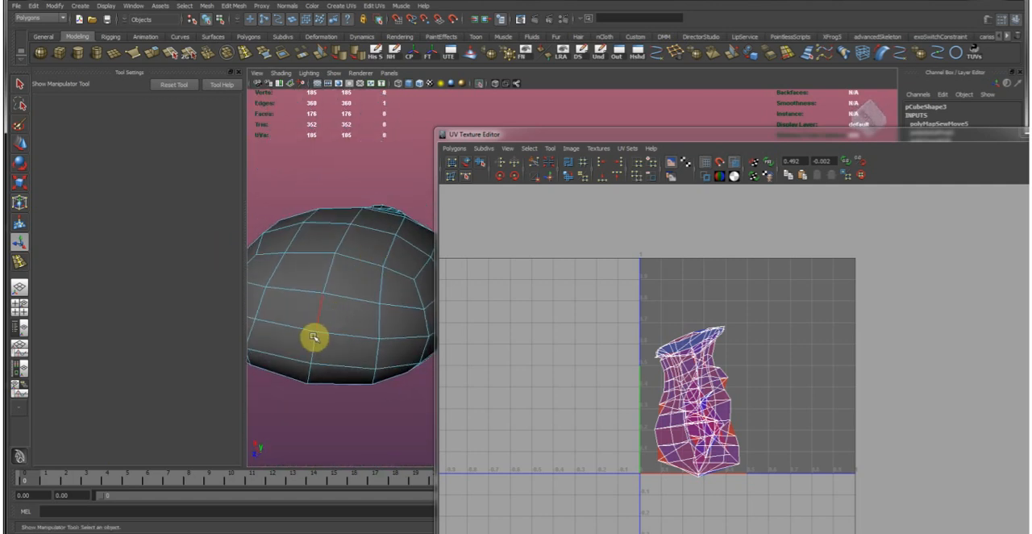
{"action": "double_click", "coordinate": [350, 311]}
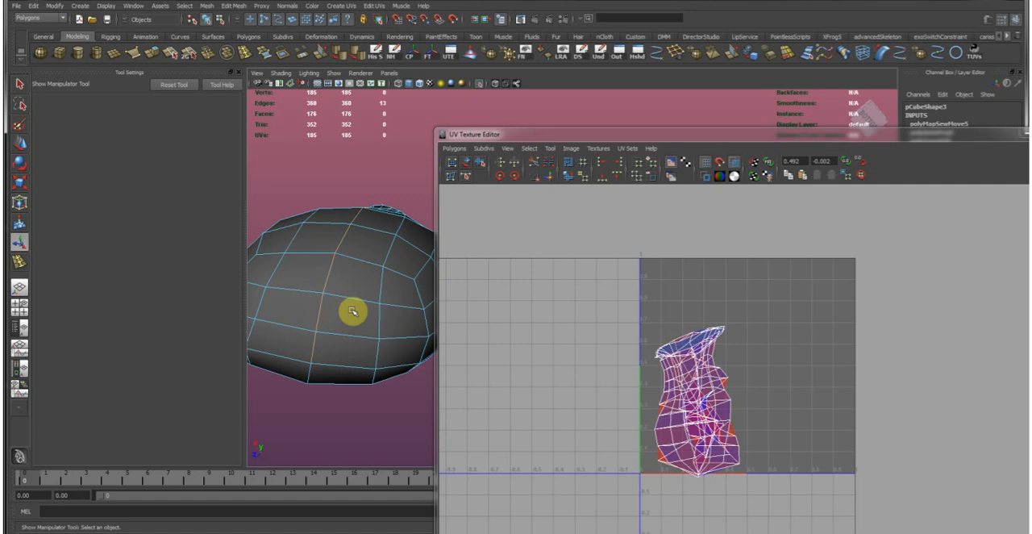
{"action": "left_click", "coordinate": [553, 185]}
Select all of the hanging pouch's UVs and unfold them.
{"action": "right_click", "coordinate": [631, 348]}
{"action": "right_click_drag", "start_coordinate": [632, 348], "coordinate": [671, 346]}
{"action": "left_click_drag", "start_coordinate": [680, 317], "coordinate": [731, 357]}
{"action": "key", "text": "ctrl+z"}
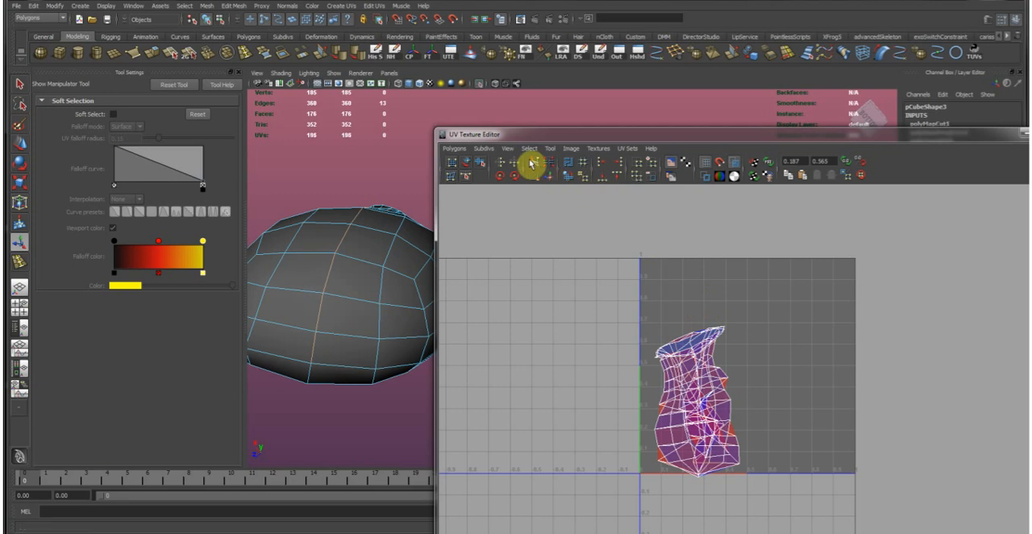
{"action": "right_click_drag", "start_coordinate": [662, 336], "coordinate": [721, 324]}
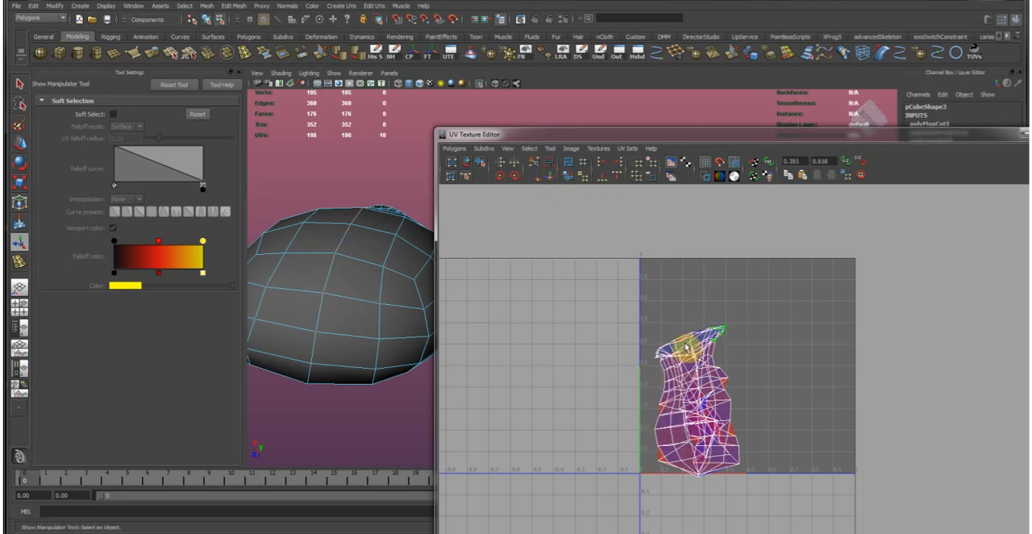
{"action": "left_click", "coordinate": [569, 176]}
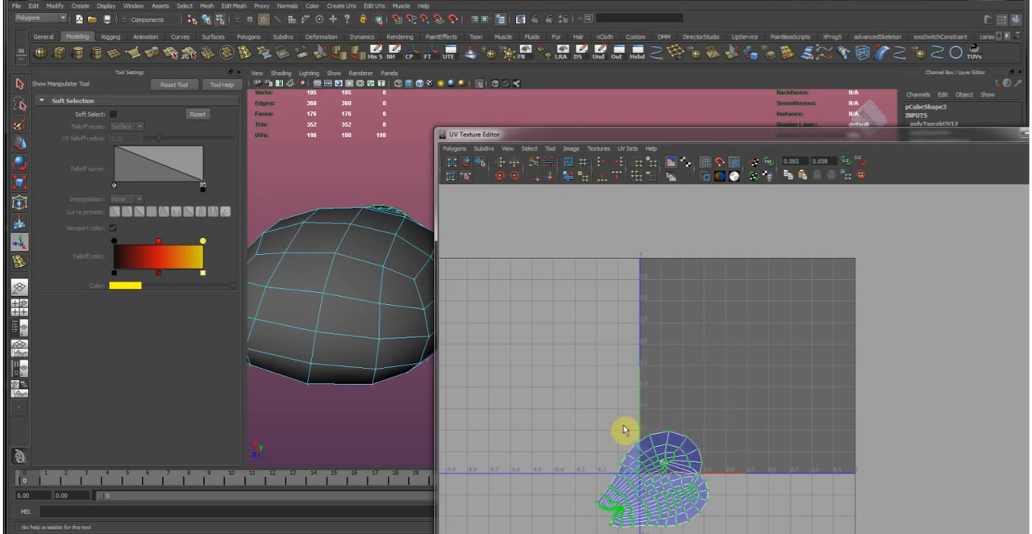
Rotate the unfolded pouch shell upright and move it inside the 0–1 UV space.
{"action": "middle_click_drag", "start_coordinate": [624, 426], "coordinate": [599, 386], "text": "alt"}
{"action": "key", "text": "e"}
{"action": "middle_click_drag", "start_coordinate": [673, 312], "coordinate": [744, 524]}
{"action": "key", "text": "w"}
{"action": "middle_click_drag", "start_coordinate": [738, 386], "coordinate": [780, 272]}
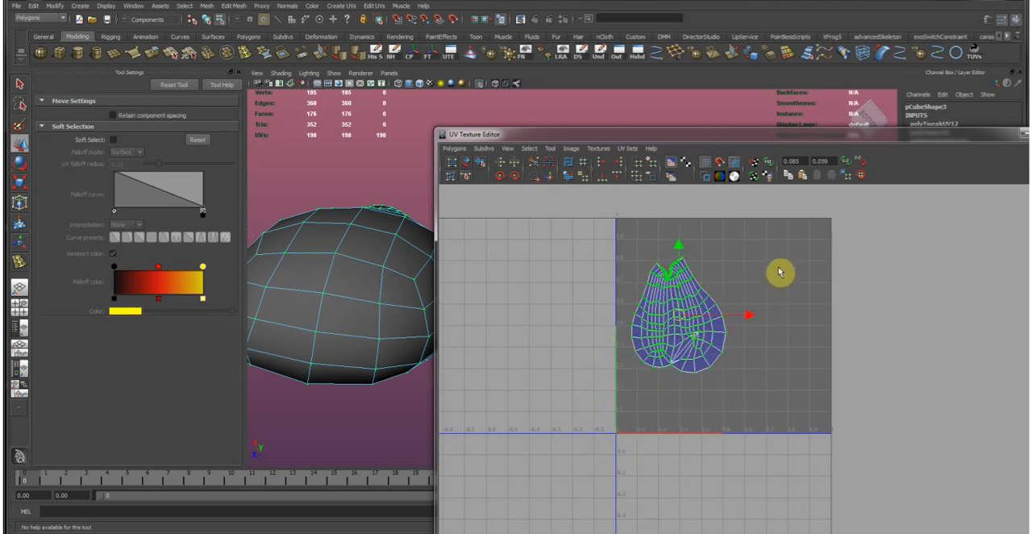
Move the overlapping UV inside the pouch shell's lower-right lobe down and to the left to untangle its faces.
{"action": "scroll", "coordinate": [739, 350], "scroll_direction": "up", "scroll_amount": 3}
{"action": "scroll", "coordinate": [640, 302], "scroll_direction": "up", "scroll_amount": 2}
{"action": "scroll", "coordinate": [638, 318], "scroll_direction": "up", "scroll_amount": 2}
{"action": "scroll", "coordinate": [661, 301], "scroll_direction": "up", "scroll_amount": 1}
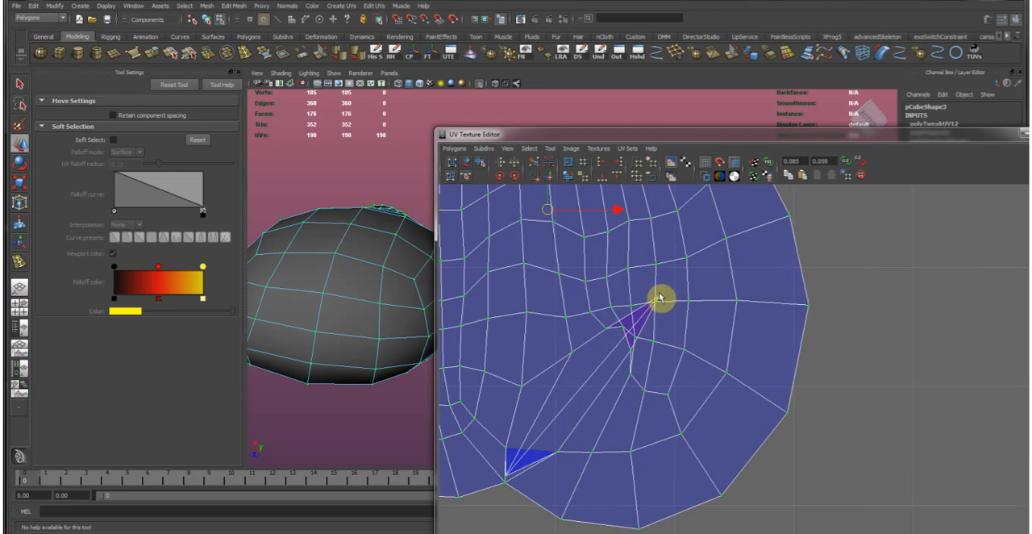
{"action": "left_click", "coordinate": [666, 302]}
{"action": "middle_click_drag", "start_coordinate": [659, 301], "coordinate": [604, 363]}
{"action": "left_click", "coordinate": [634, 355]}
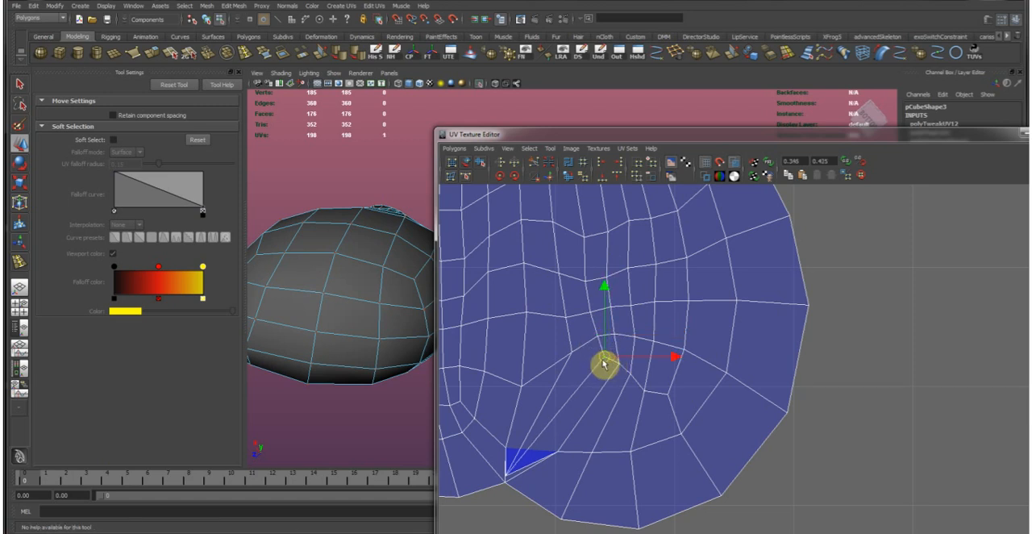
Move the two overlapping UVs beside the pouch shell's bottom notch apart so their faces no longer overlap.
{"action": "left_click", "coordinate": [508, 477]}
{"action": "middle_click_drag", "start_coordinate": [508, 478], "coordinate": [558, 405]}
{"action": "left_click", "coordinate": [507, 449]}
{"action": "middle_click_drag", "start_coordinate": [509, 452], "coordinate": [528, 416]}
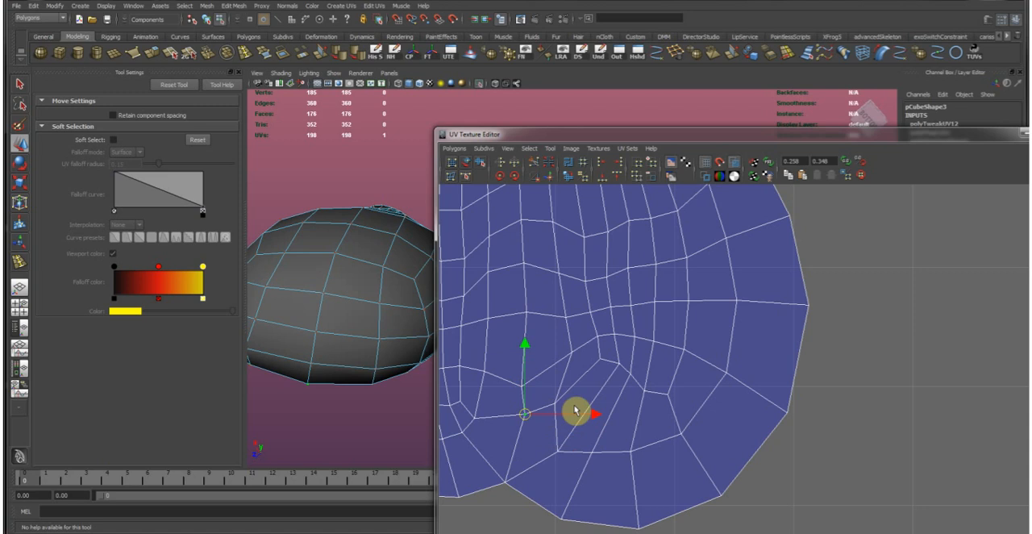
Relax the uneven UVs across the hanging pouch shell with the Smooth UV tool.
{"action": "right_click_drag", "start_coordinate": [576, 412], "coordinate": [625, 371], "text": "alt"}
{"action": "middle_click_drag", "start_coordinate": [625, 372], "coordinate": [698, 437], "text": "alt"}
{"action": "scroll", "coordinate": [632, 336], "scroll_direction": "down", "scroll_amount": 6}
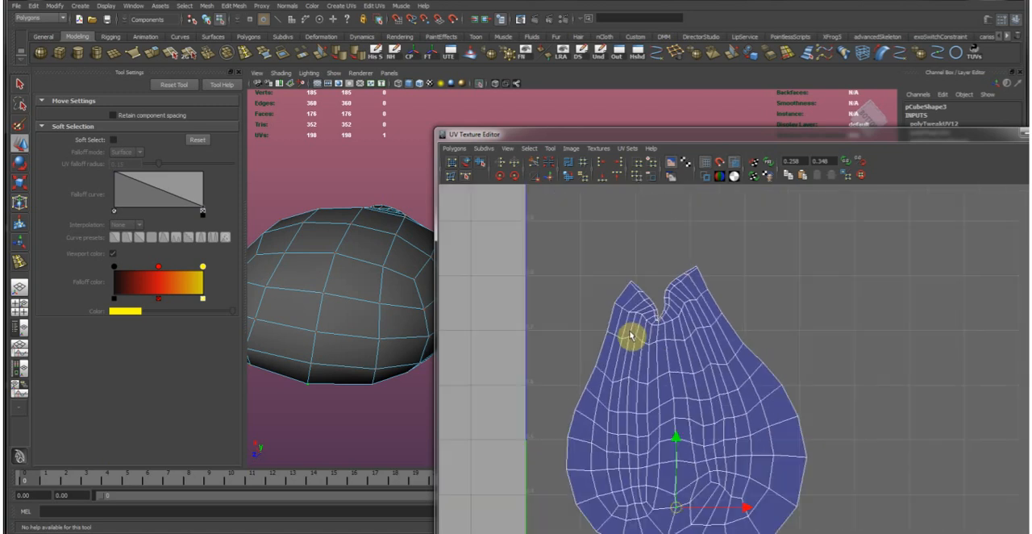
{"action": "left_click_drag", "start_coordinate": [631, 336], "coordinate": [667, 356]}
{"action": "right_click_drag", "start_coordinate": [642, 345], "coordinate": [668, 329], "text": "ctrl"}
{"action": "left_click", "coordinate": [480, 162]}
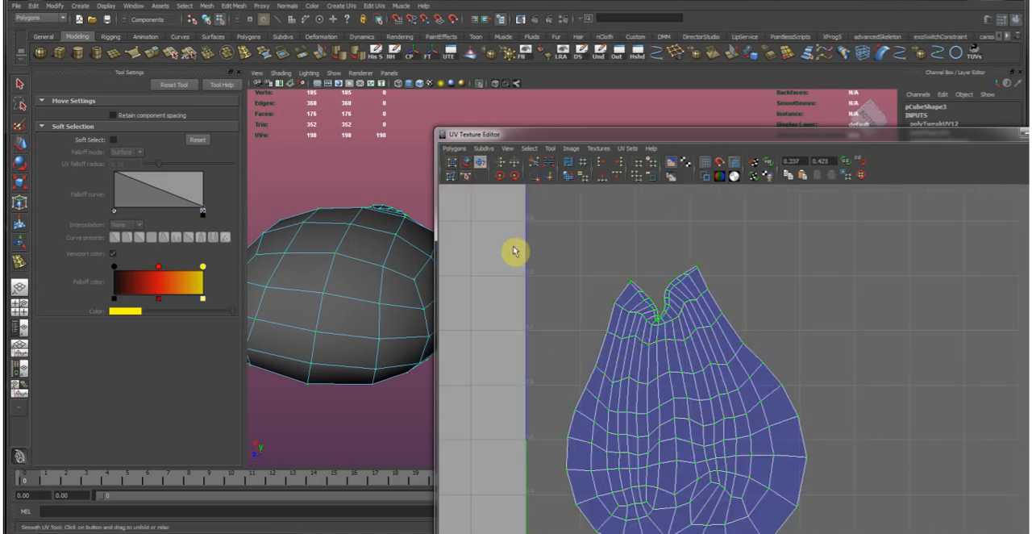
{"action": "left_click_drag", "start_coordinate": [552, 524], "coordinate": [784, 523]}
{"action": "right_click_drag", "start_coordinate": [782, 464], "coordinate": [726, 453], "text": "alt"}
{"action": "middle_click_drag", "start_coordinate": [726, 453], "coordinate": [715, 437], "text": "alt"}
{"action": "left_click_drag", "start_coordinate": [562, 490], "coordinate": [766, 457]}
{"action": "middle_click_drag", "start_coordinate": [640, 362], "coordinate": [653, 428], "text": "alt"}
{"action": "right_click_drag", "start_coordinate": [653, 427], "coordinate": [676, 350], "text": "alt"}
Adjust the shell's rotation, then select the UVs around its upper notch and unfold them.
{"action": "key", "text": "e"}
{"action": "mouse_move", "coordinate": [709, 315]}
{"action": "middle_mouse_down"}
{"action": "mouse_move", "coordinate": [748, 311]}
{"action": "mouse_move", "coordinate": [679, 313]}
{"action": "middle_mouse_up"}
{"action": "mouse_move", "coordinate": [543, 292]}
{"action": "left_mouse_down"}
{"action": "mouse_move", "coordinate": [693, 426]}
{"action": "mouse_move", "coordinate": [750, 403]}
{"action": "left_mouse_up"}
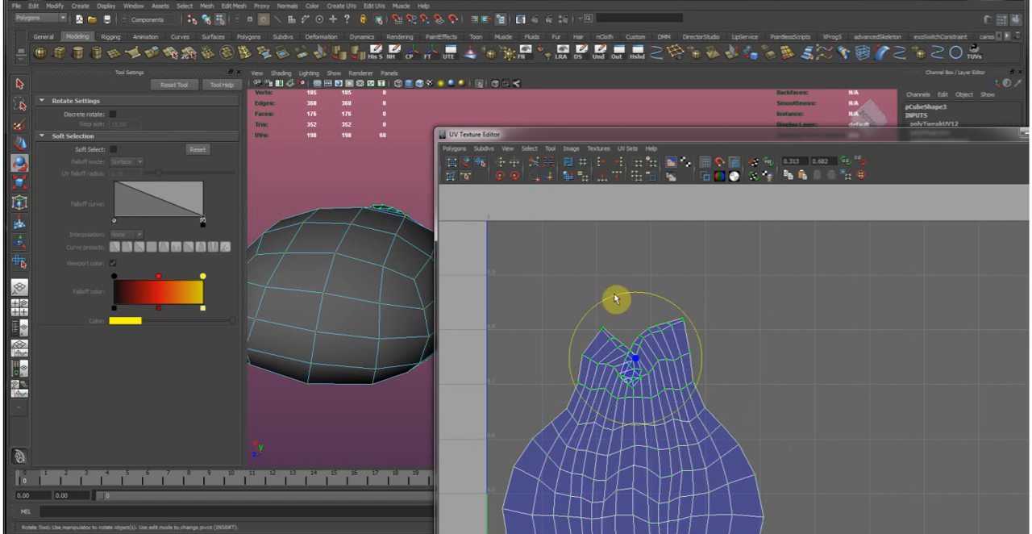
{"action": "left_click", "coordinate": [568, 175]}
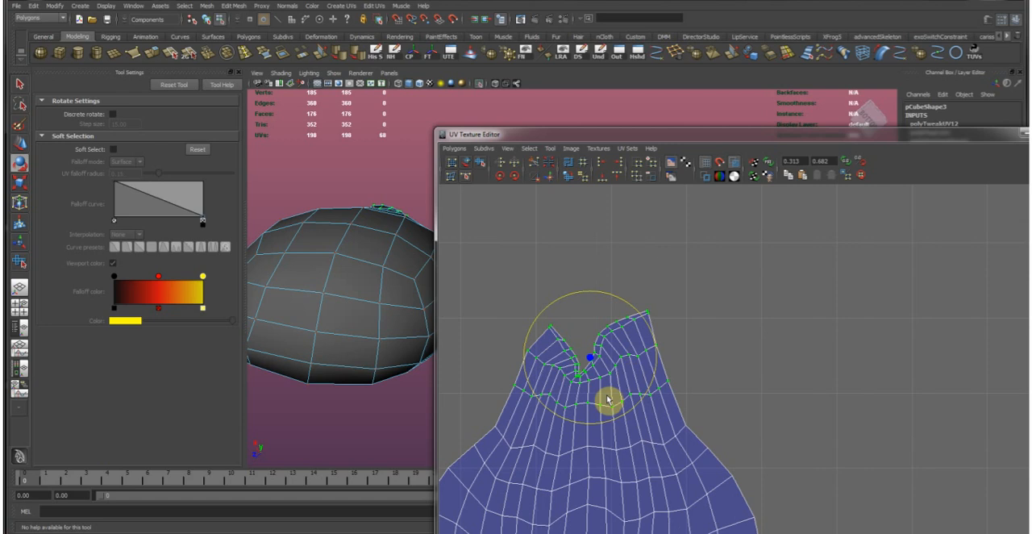
Move the pinched UV at the base of the shell's upper notch to open up its crowded faces.
{"action": "key", "text": "w"}
{"action": "scroll", "coordinate": [608, 399], "scroll_direction": "up", "scroll_amount": 6}
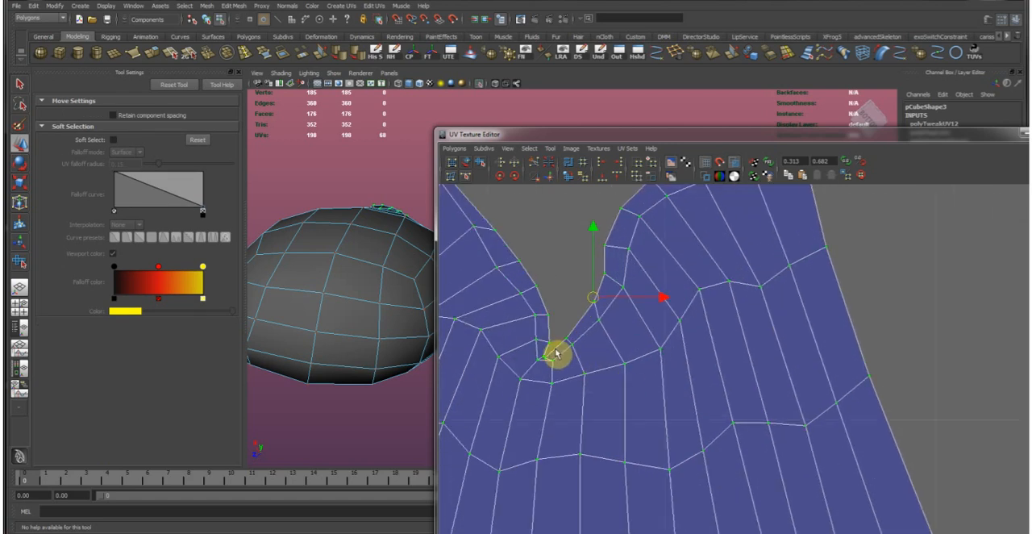
{"action": "left_click", "coordinate": [550, 360]}
{"action": "scroll", "coordinate": [557, 363], "scroll_direction": "up", "scroll_amount": 3}
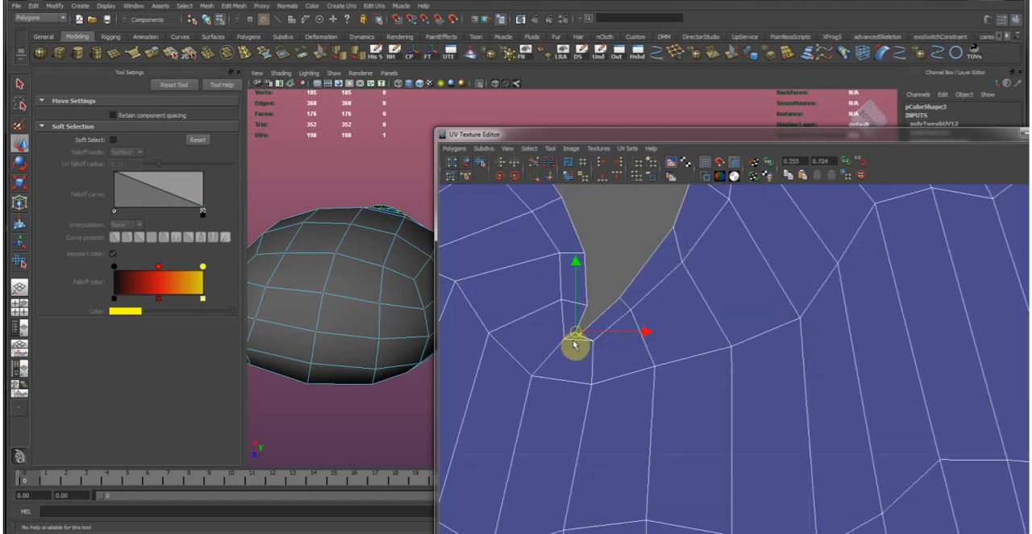
{"action": "scroll", "coordinate": [708, 390], "scroll_direction": "down", "scroll_amount": 10}
{"action": "right_click_drag", "start_coordinate": [623, 344], "coordinate": [689, 346], "text": "ctrl"}
{"action": "middle_click_drag", "start_coordinate": [680, 394], "coordinate": [628, 373], "text": "alt"}
{"action": "middle_click_drag", "start_coordinate": [612, 388], "coordinate": [602, 463]}
Turn off the hanging pouch's isolation, return to object selection and select the flapped pouch on the belt.
{"action": "left_click_drag", "start_coordinate": [789, 137], "coordinate": [2, 131]}
{"action": "scroll", "coordinate": [434, 291], "scroll_direction": "down", "scroll_amount": 2}
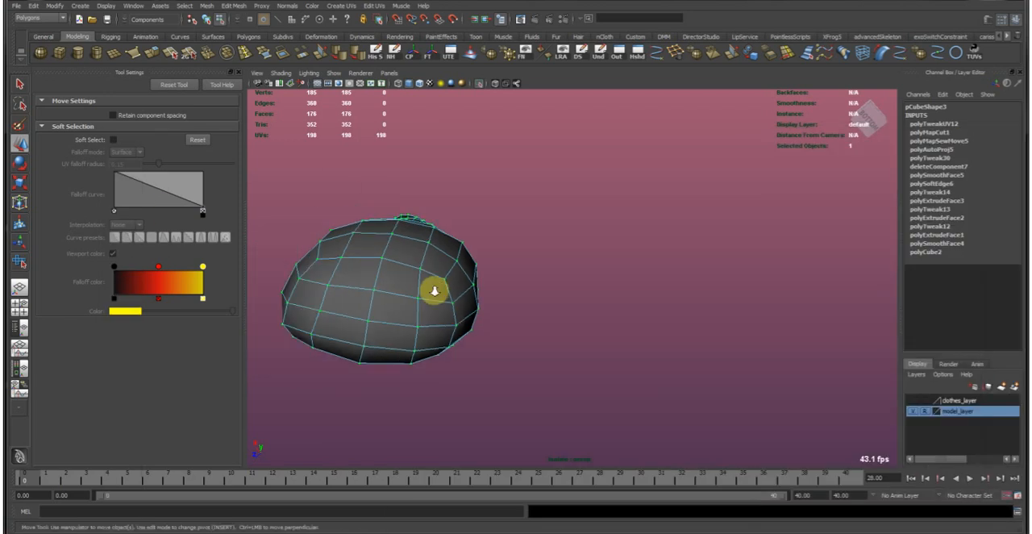
{"action": "scroll", "coordinate": [434, 291], "scroll_direction": "down", "scroll_amount": 5}
{"action": "left_click", "coordinate": [480, 84]}
{"action": "left_click_drag", "start_coordinate": [493, 201], "coordinate": [624, 244], "text": "alt"}
{"action": "left_click", "coordinate": [490, 257]}
{"action": "right_click_drag", "start_coordinate": [590, 254], "coordinate": [637, 211]}
{"action": "left_click_drag", "start_coordinate": [645, 202], "coordinate": [435, 321], "text": "alt"}
{"action": "scroll", "coordinate": [553, 314], "scroll_direction": "down", "scroll_amount": 3}
{"action": "left_click", "coordinate": [553, 308]}
{"action": "middle_click_drag", "start_coordinate": [435, 321], "coordinate": [610, 295], "text": "alt"}
{"action": "left_click_drag", "start_coordinate": [611, 295], "coordinate": [540, 267], "text": "alt"}
{"action": "right_click_drag", "start_coordinate": [540, 267], "coordinate": [664, 309], "text": "alt"}
{"action": "left_click_drag", "start_coordinate": [664, 309], "coordinate": [725, 300], "text": "alt"}
{"action": "middle_click_drag", "start_coordinate": [726, 300], "coordinate": [651, 303], "text": "alt"}
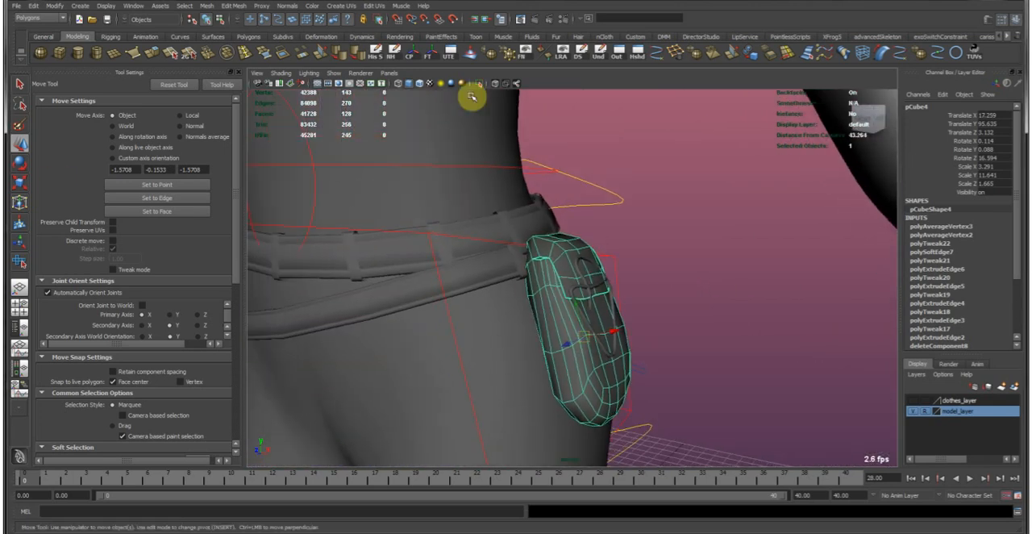
Apply Automatic Mapping to the flapped pouch and bring its UV layout into view.
{"action": "left_click", "coordinate": [344, 5]}
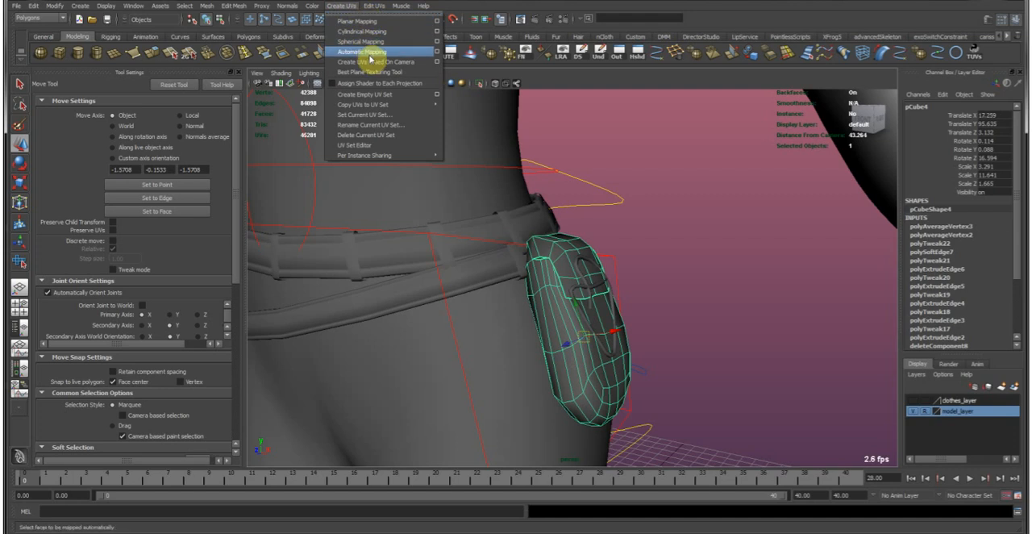
{"action": "left_click", "coordinate": [423, 51]}
{"action": "left_click_drag", "start_coordinate": [1, 105], "coordinate": [634, 87]}
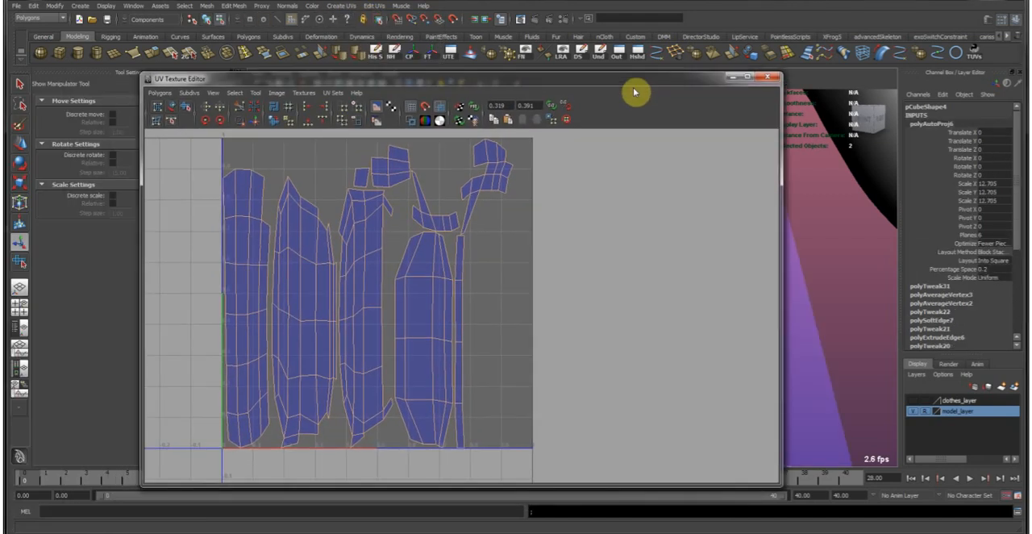
Select the inner border edges of the leftmost long UV shell and move and sew it to its matching shell.
{"action": "right_click_drag", "start_coordinate": [271, 222], "coordinate": [261, 201]}
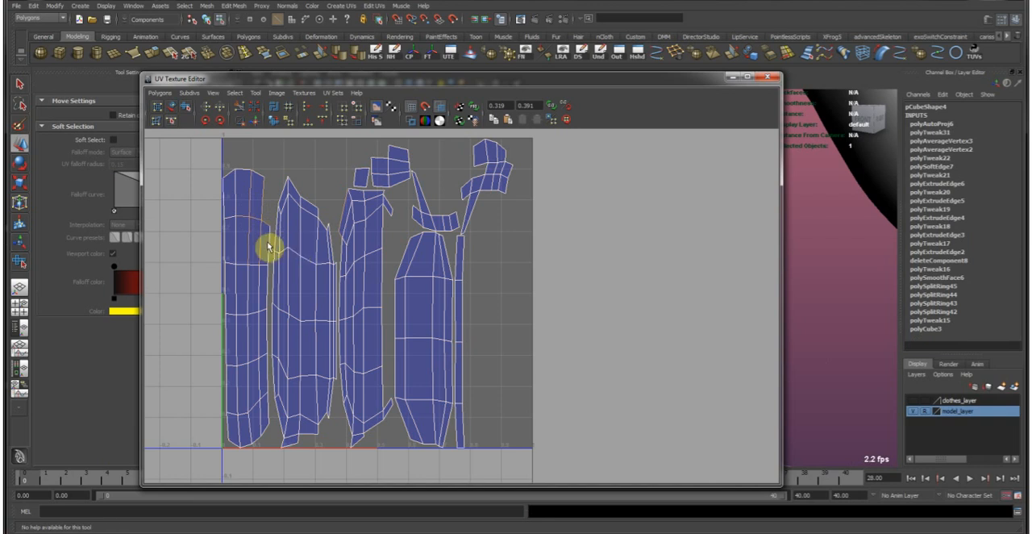
{"action": "right_click_drag", "start_coordinate": [269, 297], "coordinate": [426, 258], "text": "alt"}
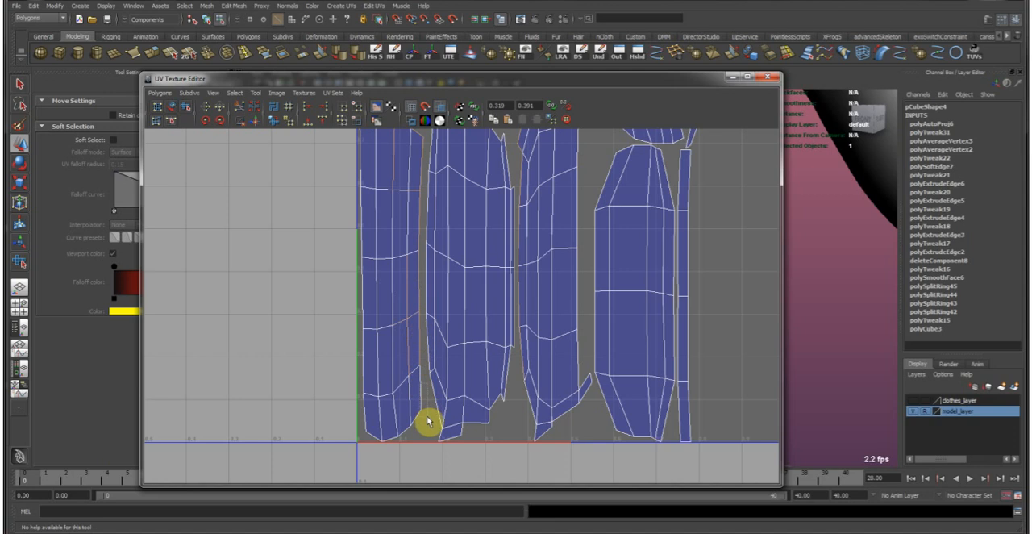
{"action": "left_click", "coordinate": [259, 120]}
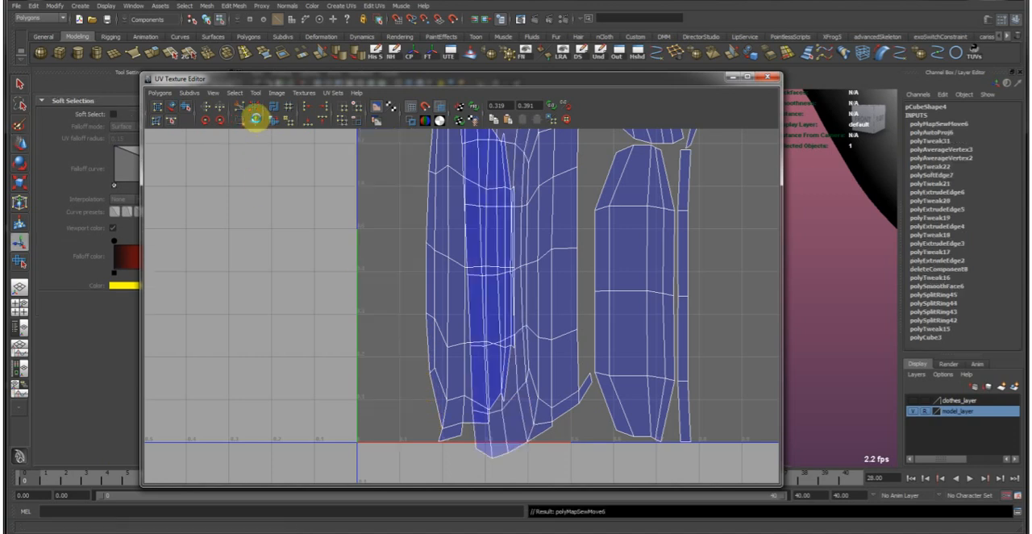
Select the merged shell's UVs and move it out of the 0–1 space to the left.
{"action": "left_click_drag", "start_coordinate": [549, 174], "coordinate": [563, 187]}
{"action": "right_click_drag", "start_coordinate": [534, 187], "coordinate": [608, 158], "text": "ctrl"}
{"action": "key", "text": "w"}
{"action": "right_click_drag", "start_coordinate": [596, 205], "coordinate": [595, 266], "text": "alt"}
{"action": "left_click_drag", "start_coordinate": [578, 284], "coordinate": [419, 284]}
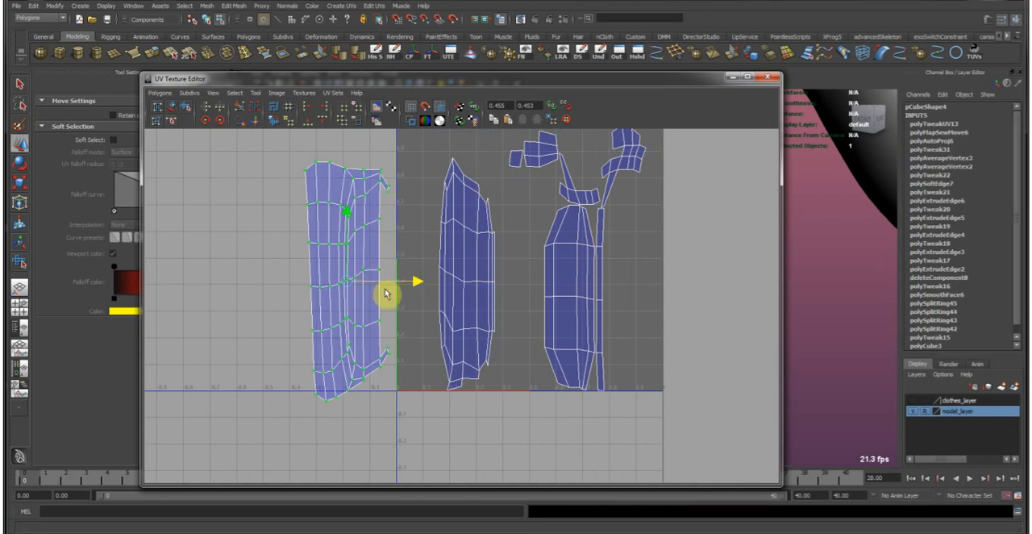
Select the border edge by the merged shell's upper-right tab, check it on the pouch model, and move and sew it.
{"action": "middle_click_drag", "start_coordinate": [373, 285], "coordinate": [392, 299], "text": "alt"}
{"action": "middle_click_drag", "start_coordinate": [442, 254], "coordinate": [419, 264], "text": "alt"}
{"action": "right_click_drag", "start_coordinate": [371, 227], "coordinate": [371, 202]}
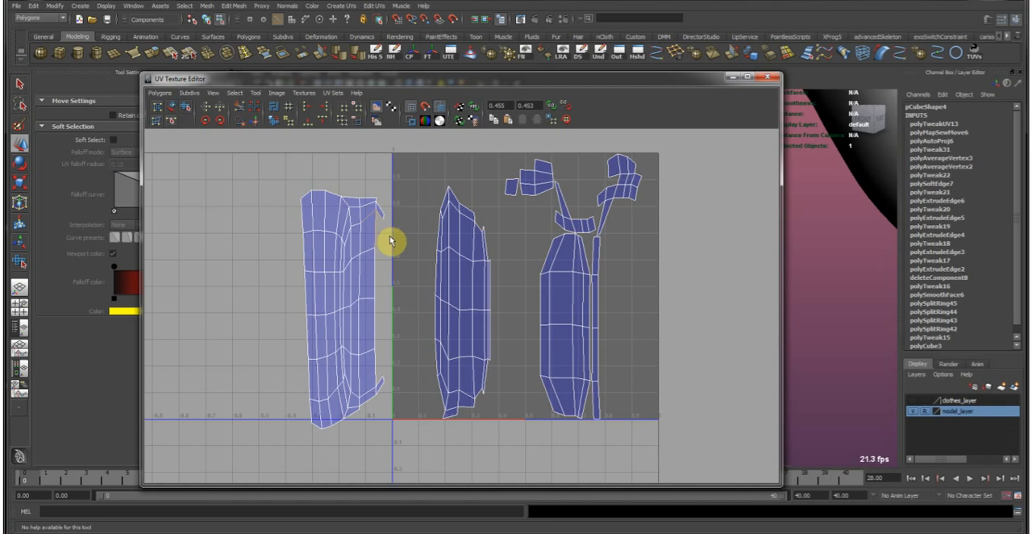
{"action": "left_click_drag", "start_coordinate": [643, 80], "coordinate": [294, 94]}
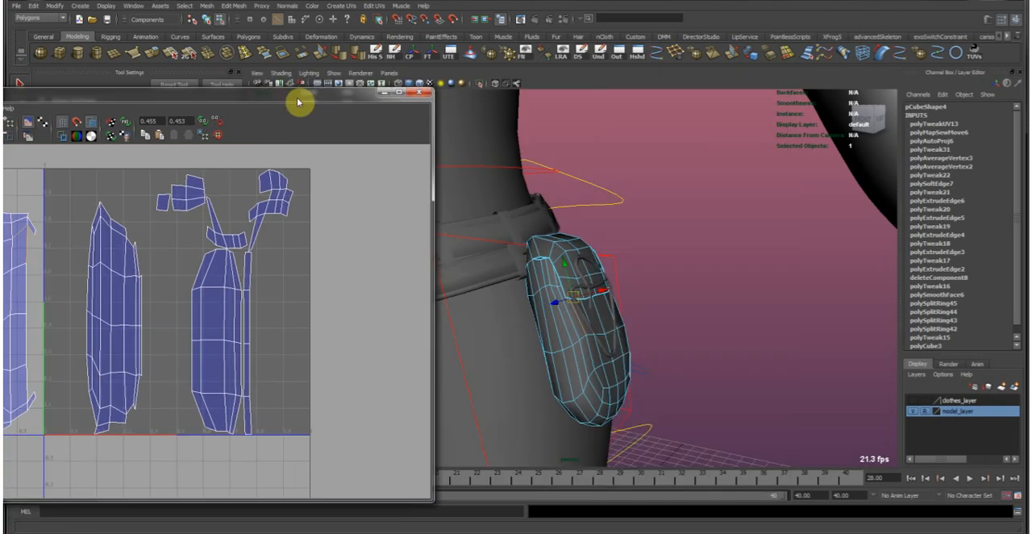
{"action": "key", "text": "f"}
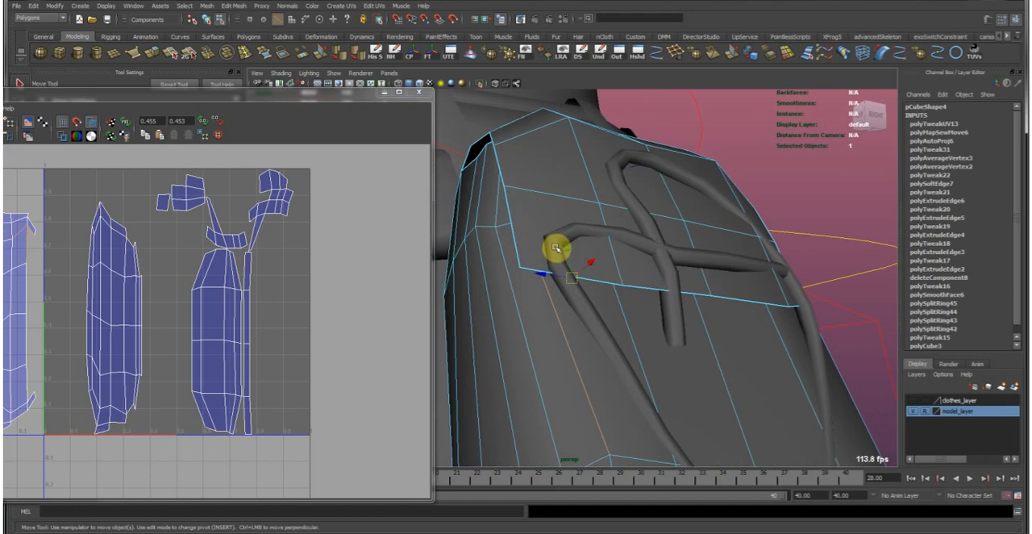
{"action": "left_click_drag", "start_coordinate": [314, 97], "coordinate": [661, 76]}
{"action": "scroll", "coordinate": [489, 253], "scroll_direction": "up", "scroll_amount": 5}
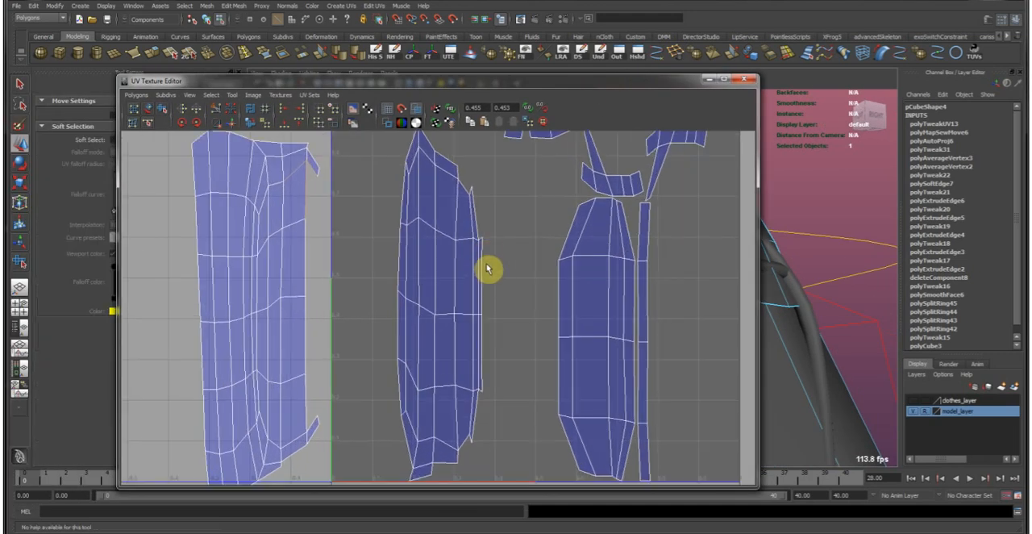
{"action": "middle_click_drag", "start_coordinate": [489, 278], "coordinate": [539, 276], "text": "alt"}
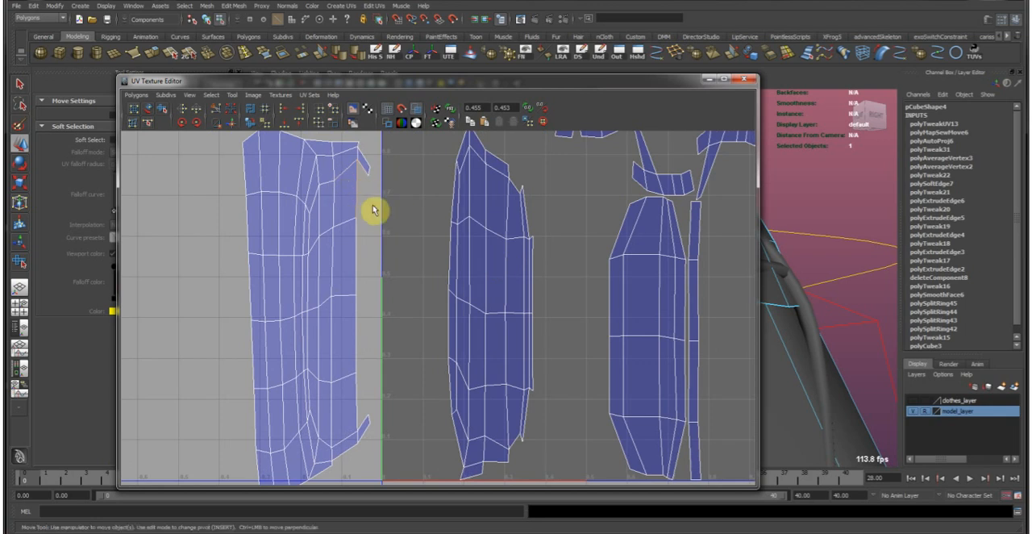
{"action": "left_click", "coordinate": [234, 121]}
Select the merged shell's left border edges and move and sew the remaining long side shell onto them.
{"action": "right_click_drag", "start_coordinate": [275, 168], "coordinate": [250, 174], "text": "alt"}
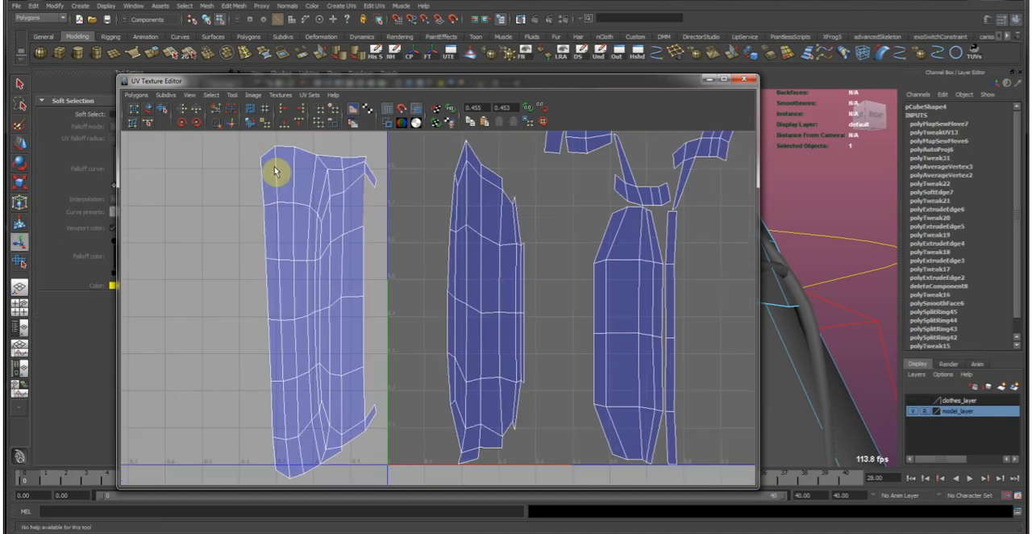
{"action": "double_click", "coordinate": [286, 440]}
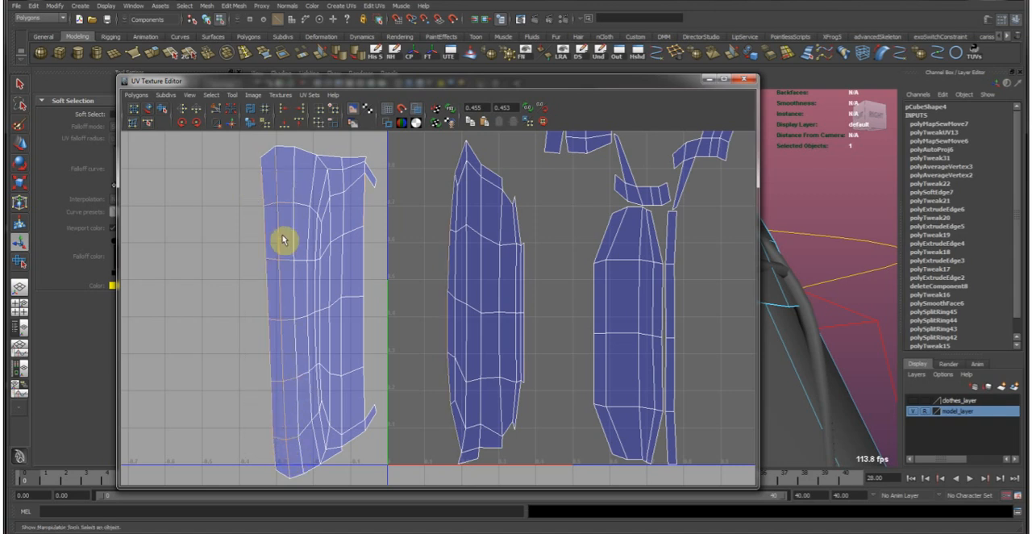
{"action": "left_click", "coordinate": [233, 121]}
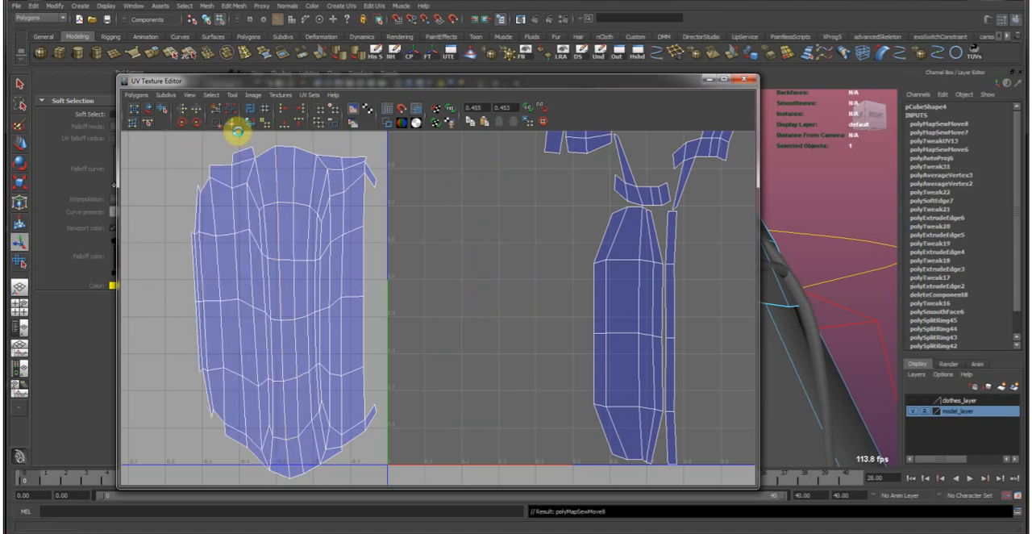
Move and sew the stepped piece onto the shell's upper-left end and the small square piece onto its lower-left end.
{"action": "middle_click_drag", "start_coordinate": [300, 180], "coordinate": [282, 253], "text": "alt"}
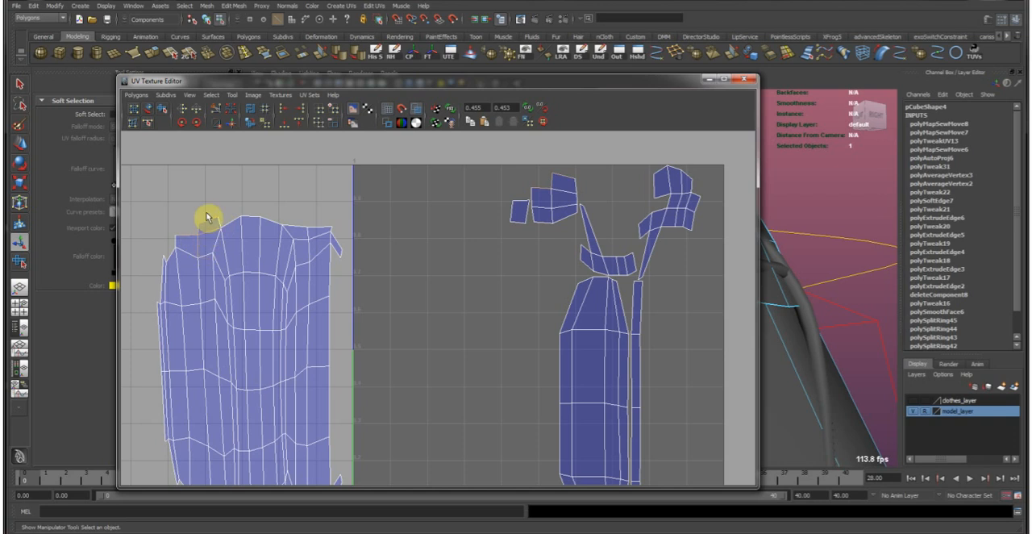
{"action": "left_click", "coordinate": [234, 121]}
{"action": "middle_click_drag", "start_coordinate": [263, 317], "coordinate": [305, 207], "text": "alt"}
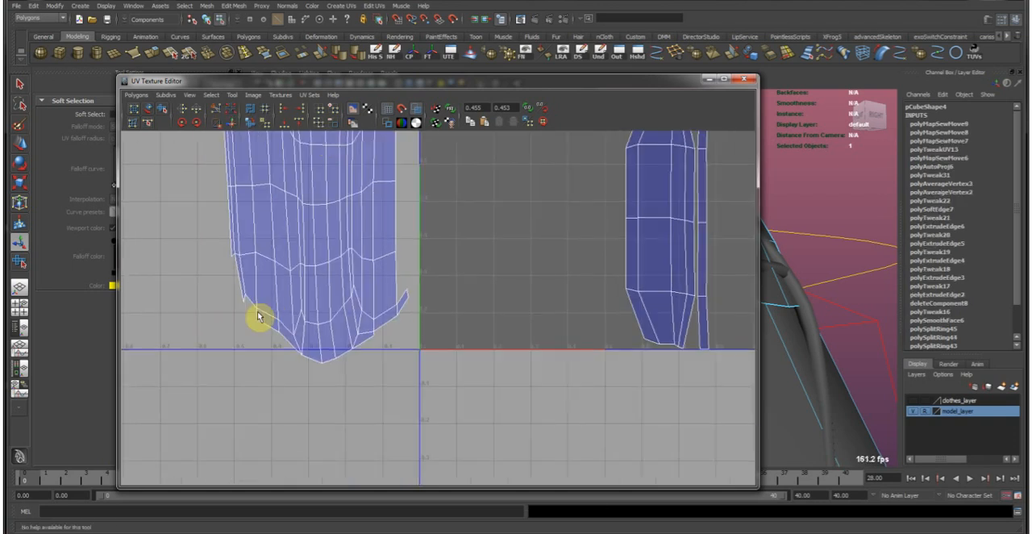
{"action": "middle_click_drag", "start_coordinate": [486, 150], "coordinate": [438, 334], "text": "alt"}
{"action": "right_click_drag", "start_coordinate": [438, 334], "coordinate": [379, 295], "text": "alt"}
{"action": "middle_click_drag", "start_coordinate": [368, 234], "coordinate": [356, 169], "text": "alt"}
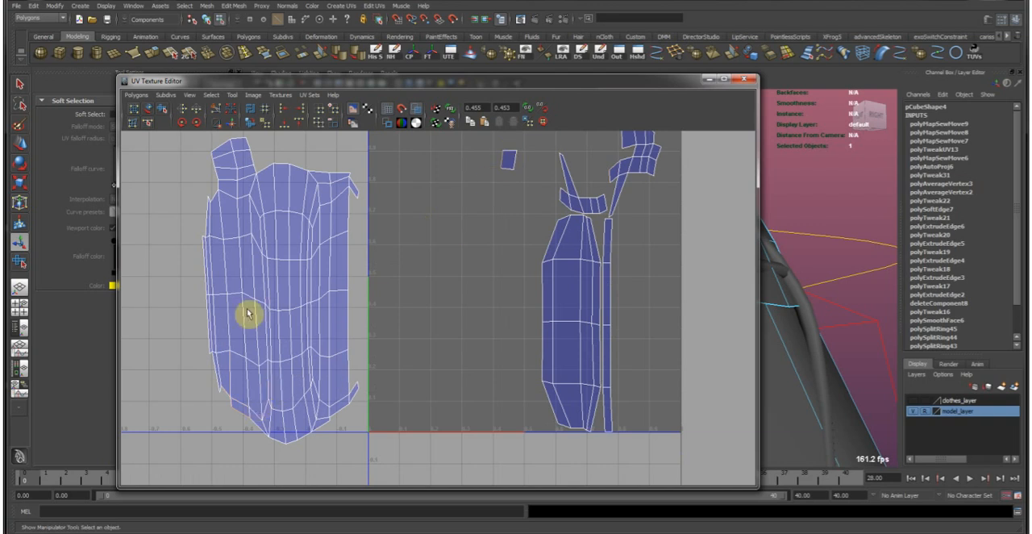
{"action": "left_click", "coordinate": [233, 122]}
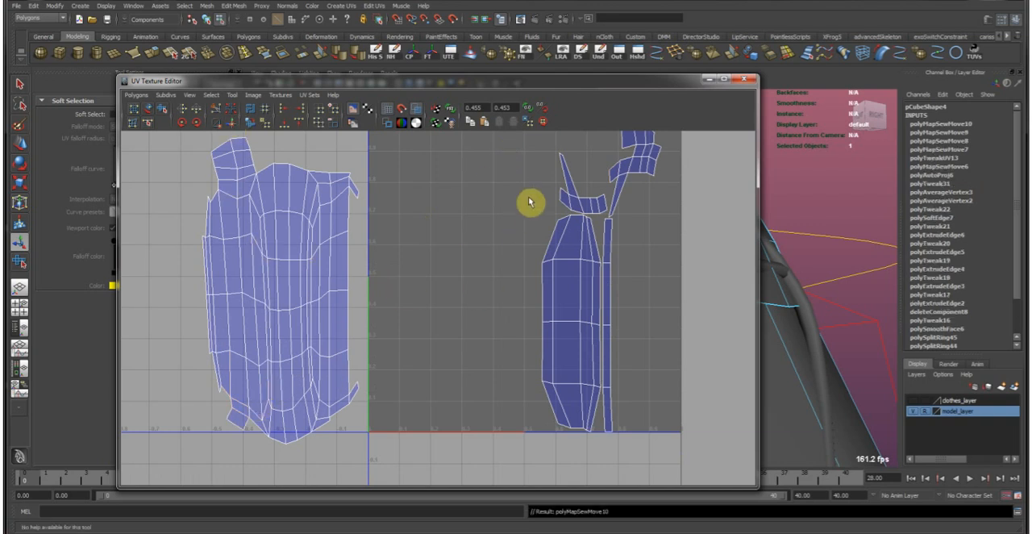
Select the edges around the shell's lower-left corner and move and sew the curved end piece onto them.
{"action": "left_click", "coordinate": [220, 391]}
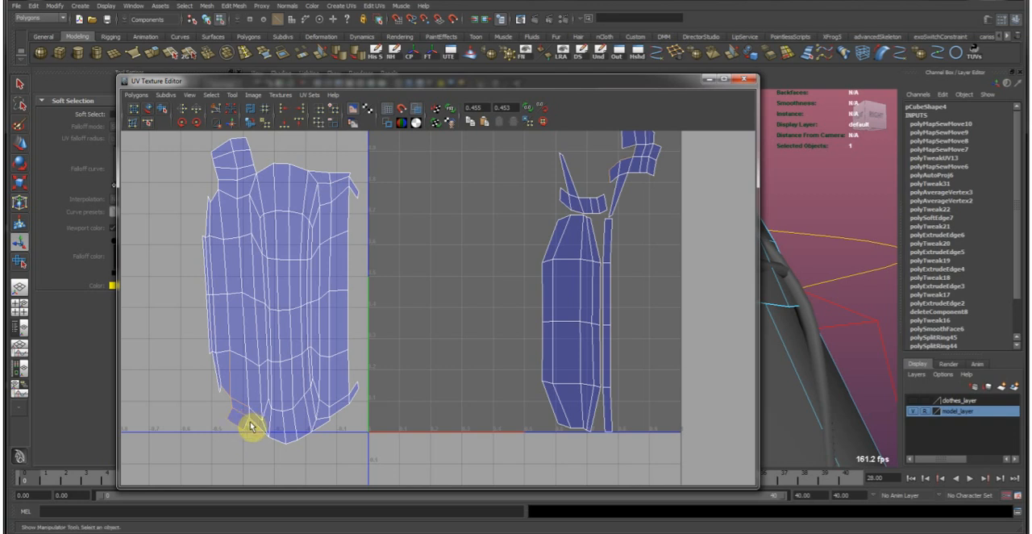
{"action": "mouse_move", "coordinate": [479, 329]}
{"action": "middle_mouse_down", "text": "alt"}
{"action": "mouse_move", "coordinate": [465, 370]}
{"action": "mouse_move", "coordinate": [474, 346]}
{"action": "middle_mouse_up", "text": "alt"}
{"action": "middle_click_drag", "start_coordinate": [220, 415], "coordinate": [414, 340], "text": "alt"}
{"action": "right_click_drag", "start_coordinate": [414, 339], "coordinate": [516, 323], "text": "alt"}
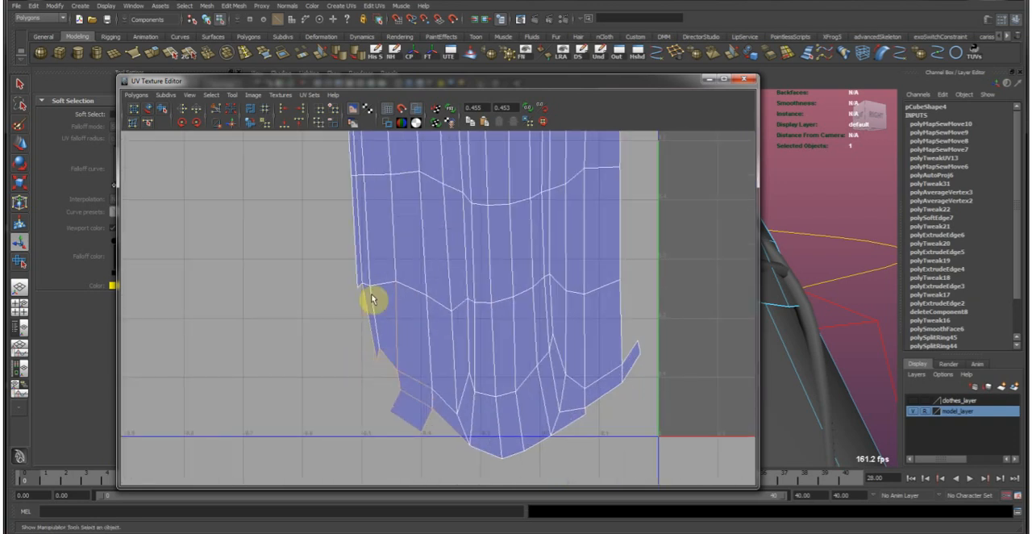
{"action": "left_click", "coordinate": [234, 124]}
Select the border edges at the shell's upper-left corner and move and sew the curved strip with the thin point there.
{"action": "right_click_drag", "start_coordinate": [452, 294], "coordinate": [355, 284], "text": "alt"}
{"action": "middle_click_drag", "start_coordinate": [475, 272], "coordinate": [381, 334], "text": "alt"}
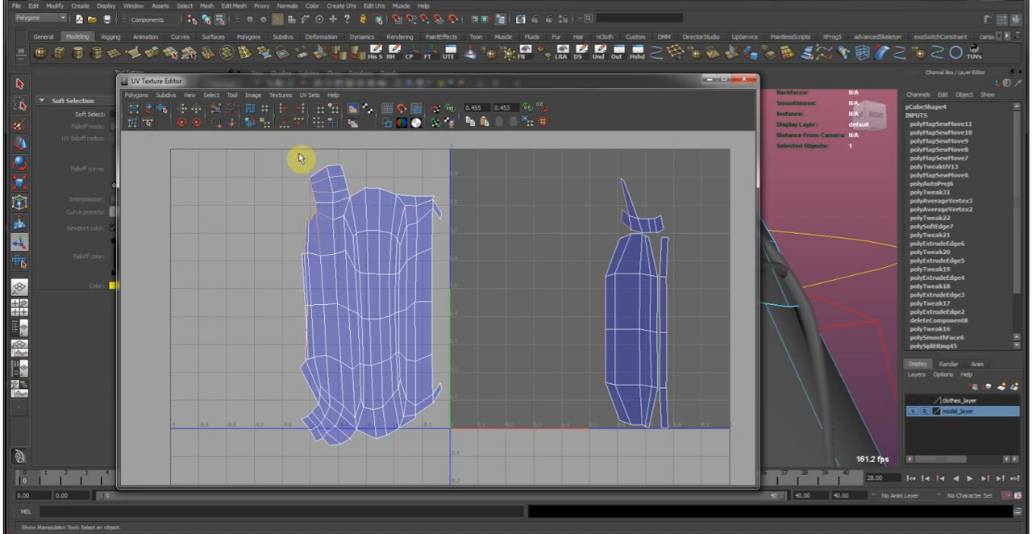
{"action": "left_click", "coordinate": [236, 123]}
Select the middle edges along the shell's left border and move and sew the large tapered panel to them.
{"action": "middle_click_drag", "start_coordinate": [291, 273], "coordinate": [331, 258], "text": "alt"}
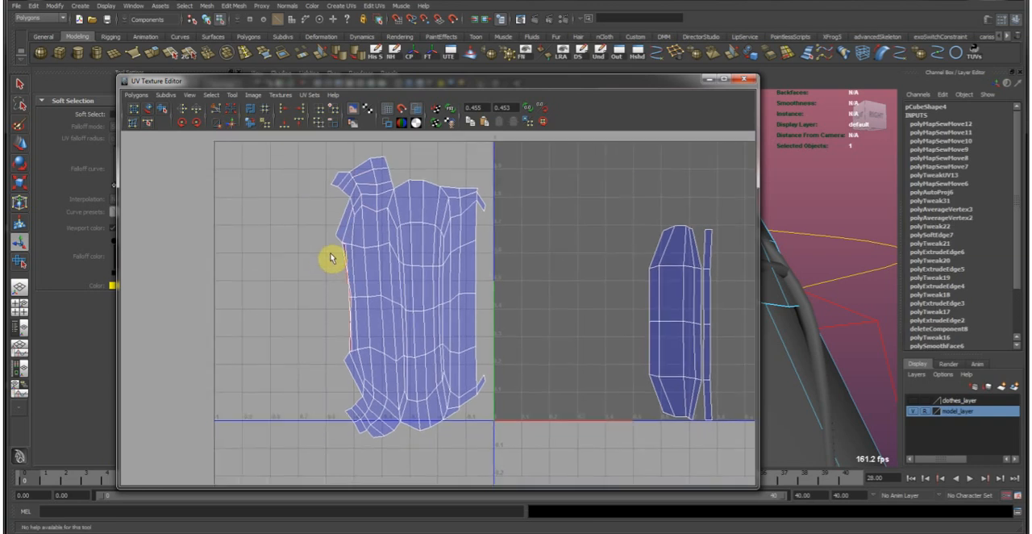
{"action": "left_click_drag", "start_coordinate": [387, 359], "coordinate": [387, 360]}
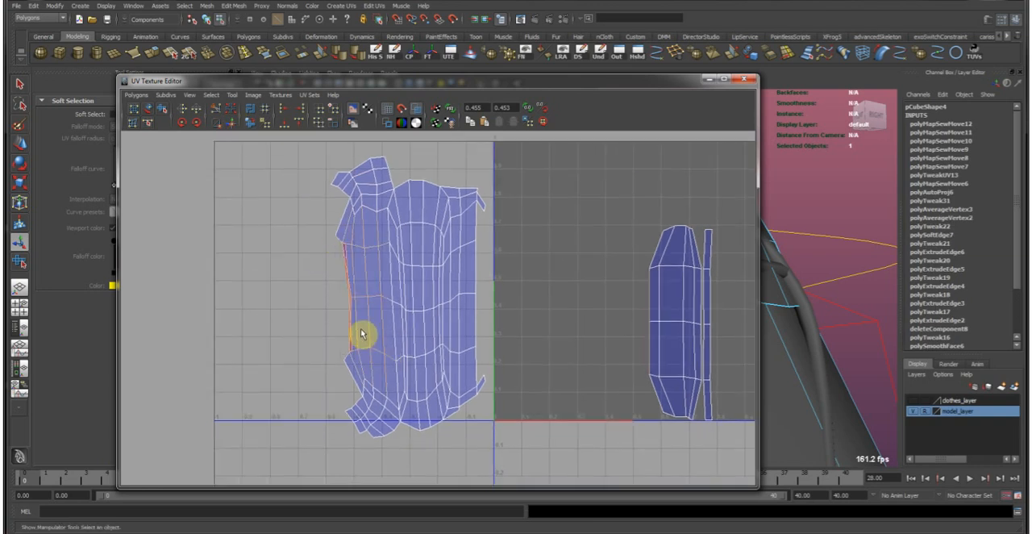
{"action": "left_click", "coordinate": [234, 127]}
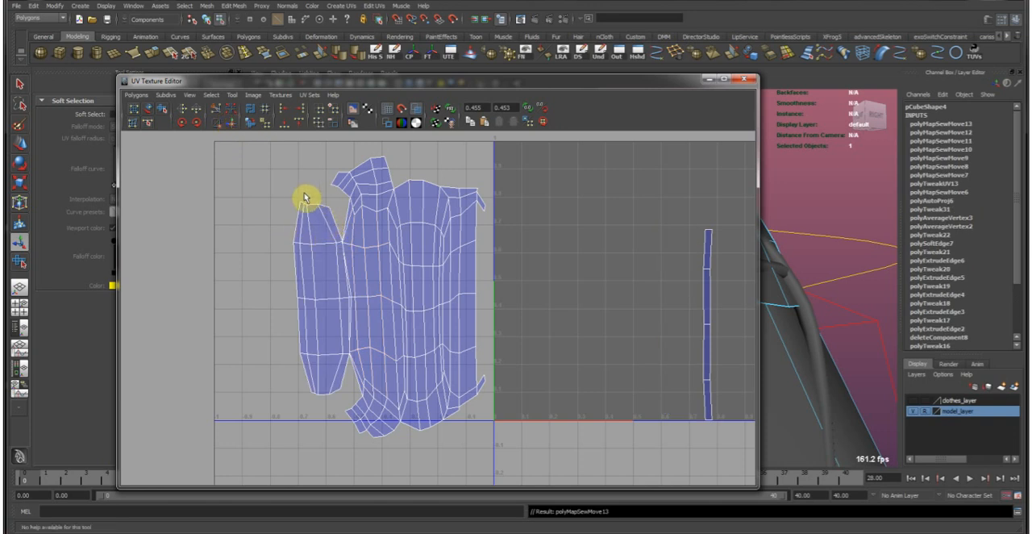
Select the open edges above and below the large tapered panel and move and sew its upper and lower gaps closed.
{"action": "left_click", "coordinate": [365, 223]}
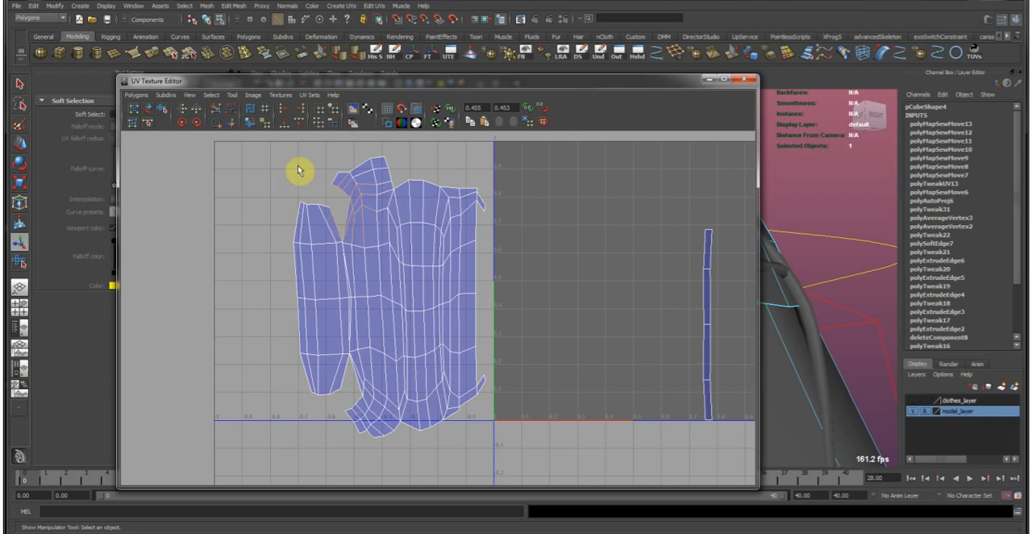
{"action": "left_click", "coordinate": [229, 124]}
{"action": "left_click", "coordinate": [356, 391]}
{"action": "left_click", "coordinate": [364, 406]}
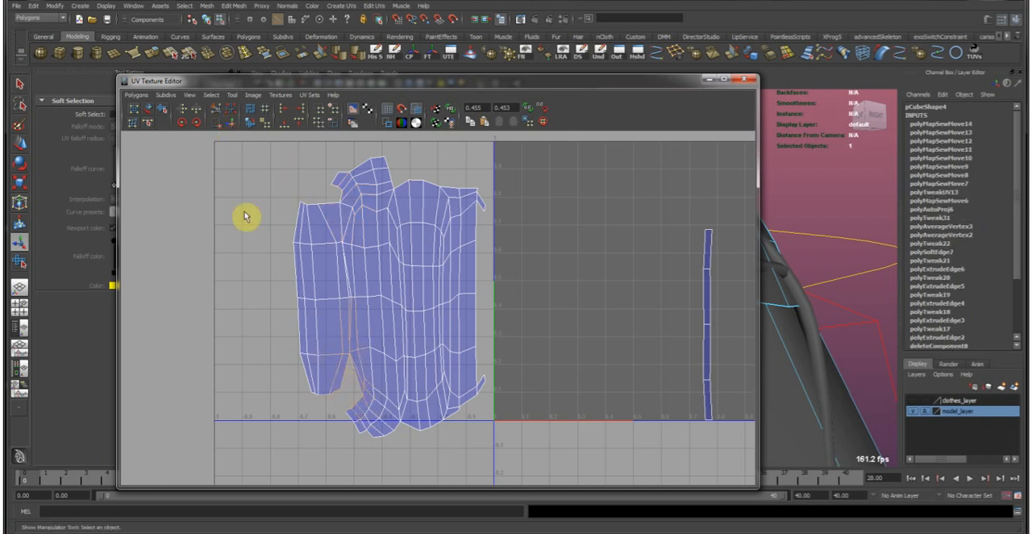
{"action": "left_click", "coordinate": [233, 125]}
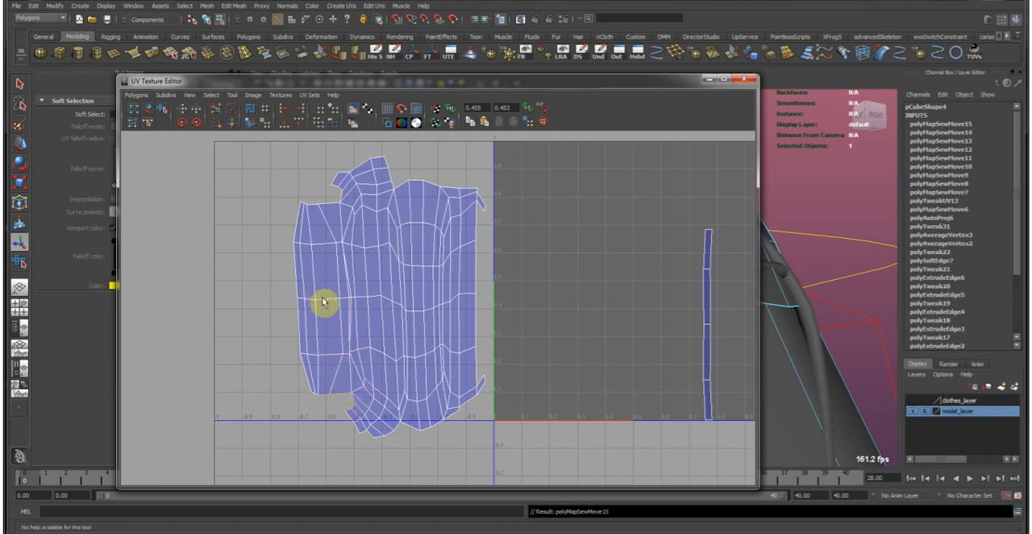
Select the separate narrow strip's long edge and move and sew the strip onto the shell's left border.
{"action": "left_click", "coordinate": [736, 431]}
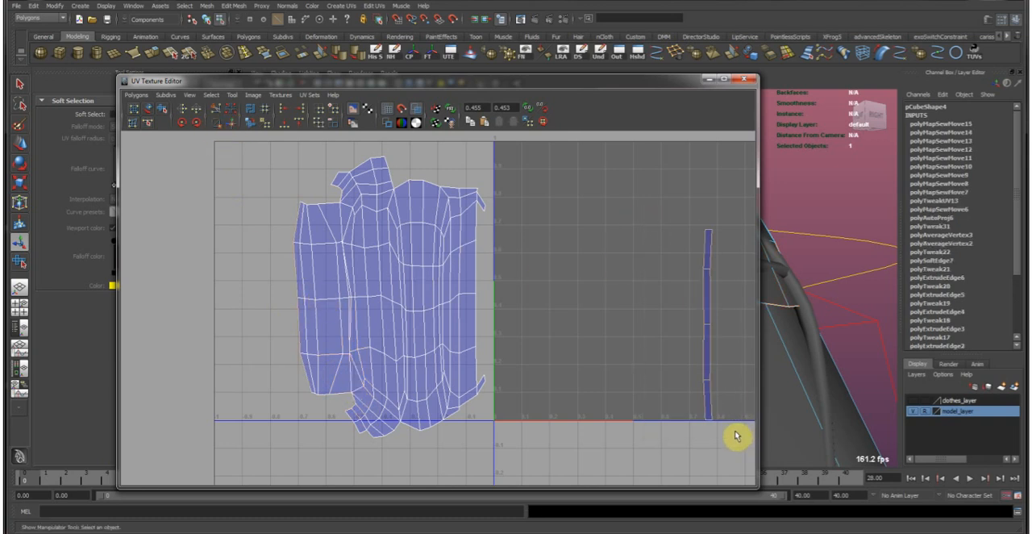
{"action": "left_click_drag", "start_coordinate": [285, 220], "coordinate": [335, 374]}
{"action": "left_click", "coordinate": [229, 123]}
Select all UVs of the sewn pouch shell and unfold them with the Smooth UV Tool.
{"action": "right_click_drag", "start_coordinate": [421, 292], "coordinate": [488, 292]}
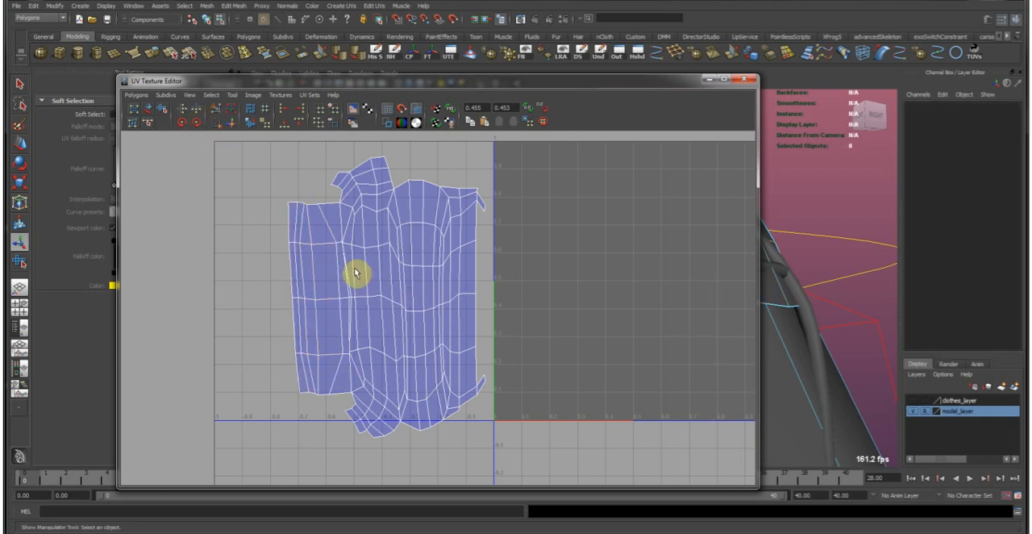
{"action": "left_click", "coordinate": [164, 111]}
{"action": "left_click", "coordinate": [300, 441]}
{"action": "left_click_drag", "start_coordinate": [299, 443], "coordinate": [678, 442]}
{"action": "scroll", "coordinate": [456, 287], "scroll_direction": "up", "scroll_amount": 5}
{"action": "middle_click_drag", "start_coordinate": [496, 305], "coordinate": [553, 342], "text": "alt"}
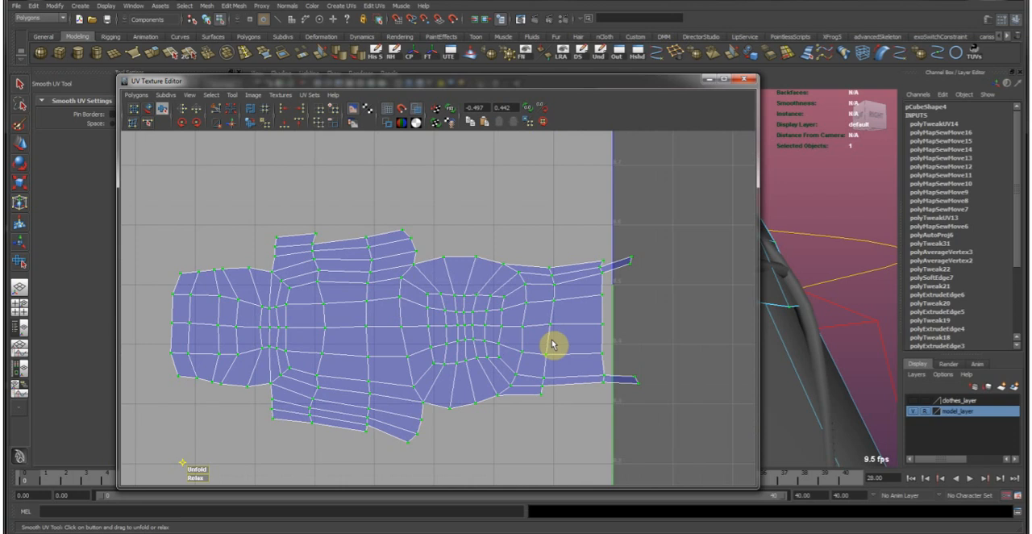
Cut the two thin tips off the shell's right end and move and sew them onto the left ends of the side flaps.
{"action": "key", "text": "w"}
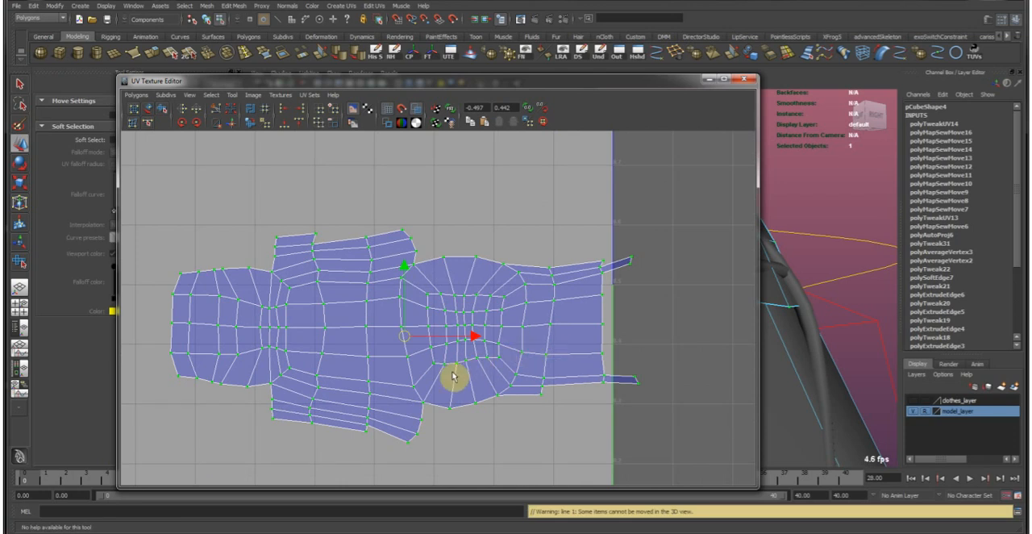
{"action": "middle_click_drag", "start_coordinate": [461, 371], "coordinate": [467, 350], "text": "alt"}
{"action": "middle_click_drag", "start_coordinate": [402, 352], "coordinate": [406, 362], "text": "alt"}
{"action": "right_click_drag", "start_coordinate": [521, 329], "coordinate": [539, 280]}
{"action": "left_click", "coordinate": [618, 262]}
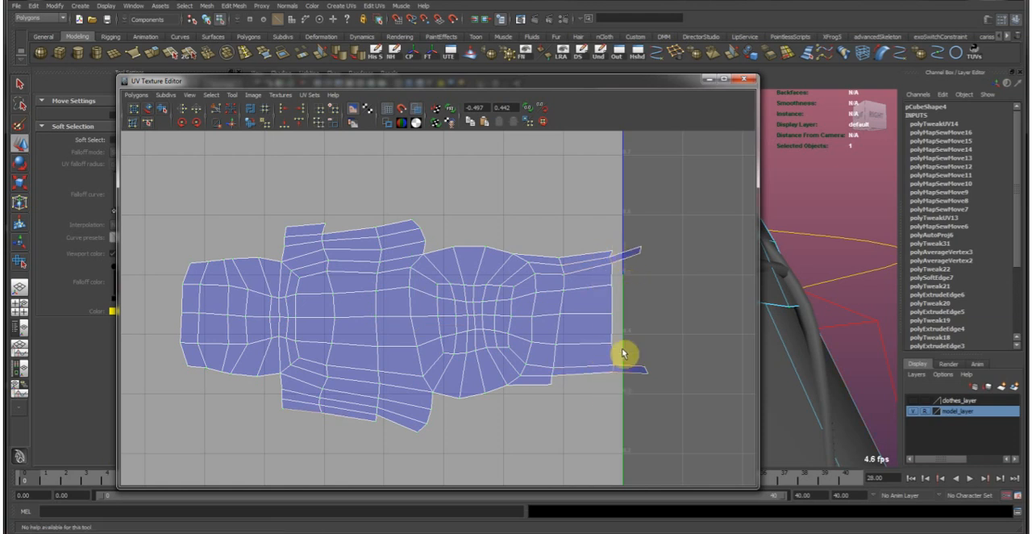
{"action": "left_click", "coordinate": [214, 108]}
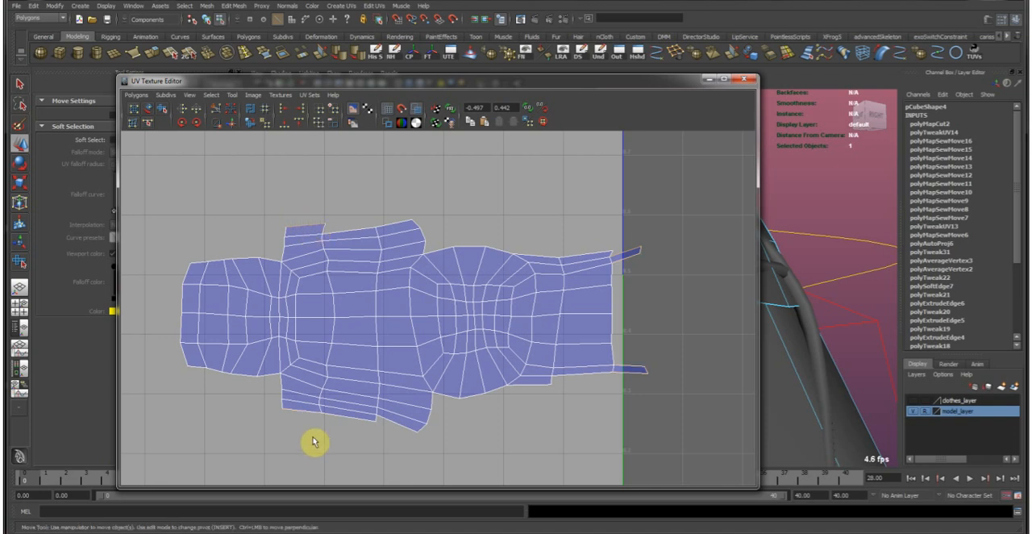
{"action": "left_click", "coordinate": [227, 122]}
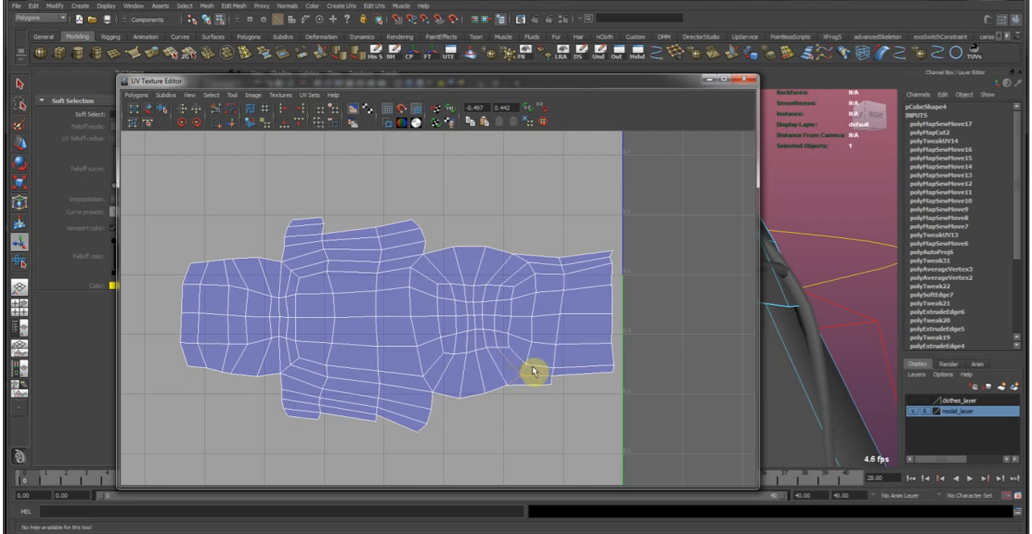
Cut the small strip off the lower border near the shell's right end and move and sew it onto the lower side flap.
{"action": "left_click", "coordinate": [233, 122]}
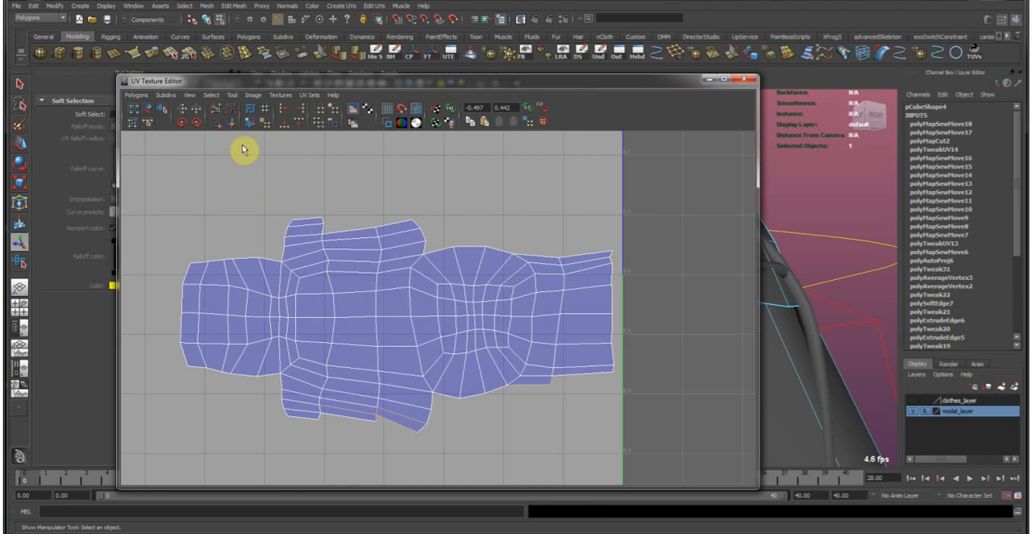
{"action": "left_click", "coordinate": [232, 123]}
{"action": "key", "text": "ctrl+z"}
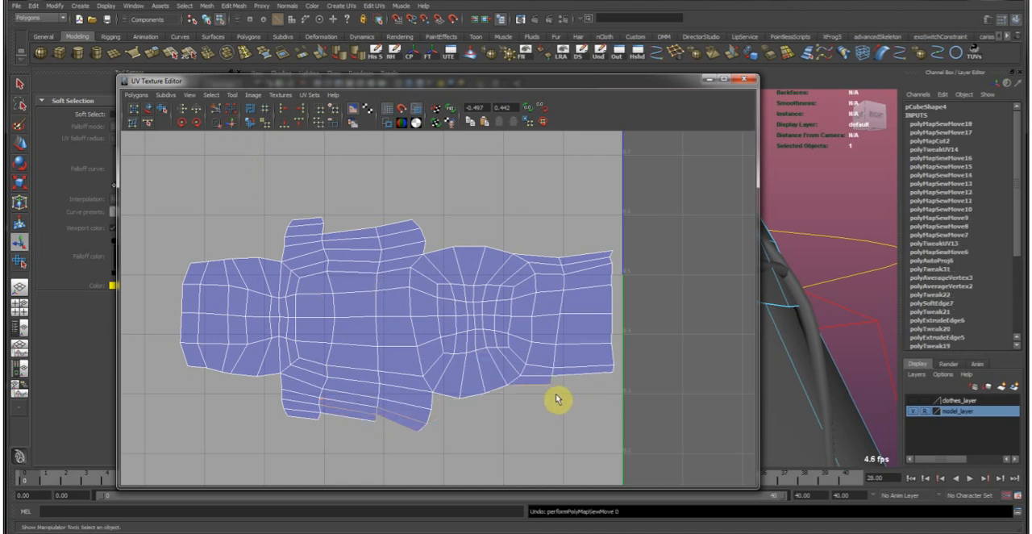
{"action": "right_click_drag", "start_coordinate": [528, 385], "coordinate": [527, 385], "text": "alt"}
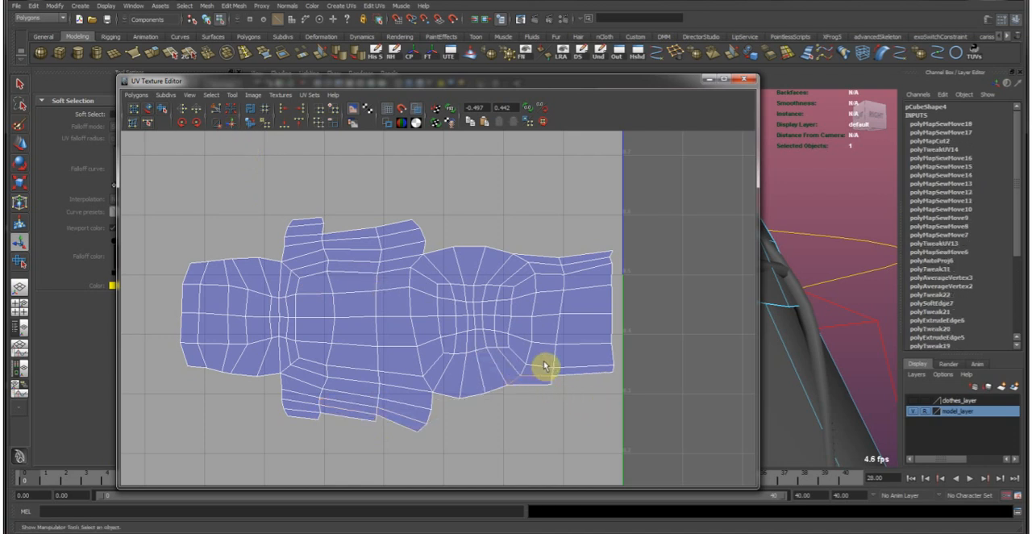
{"action": "left_click", "coordinate": [219, 107]}
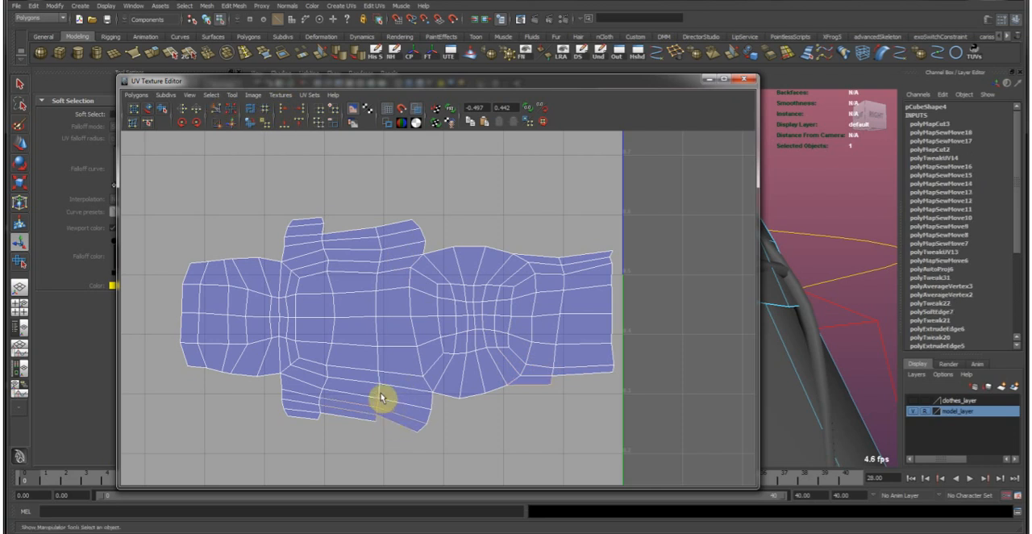
{"action": "left_click", "coordinate": [230, 122]}
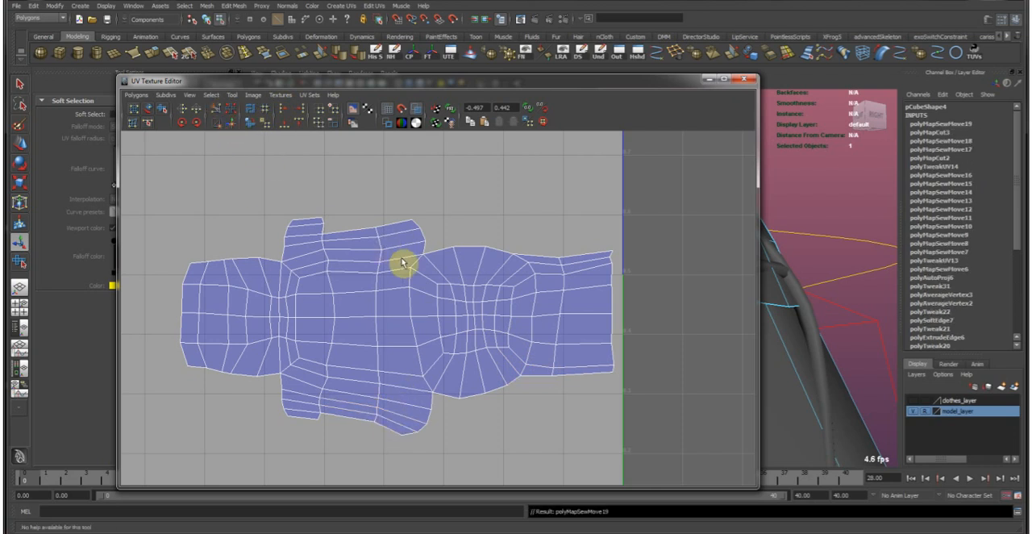
Cut the thin strip off the upper border near the shell's right end and move and sew it onto the upper side flap.
{"action": "middle_click_drag", "start_coordinate": [516, 305], "coordinate": [513, 323], "text": "alt"}
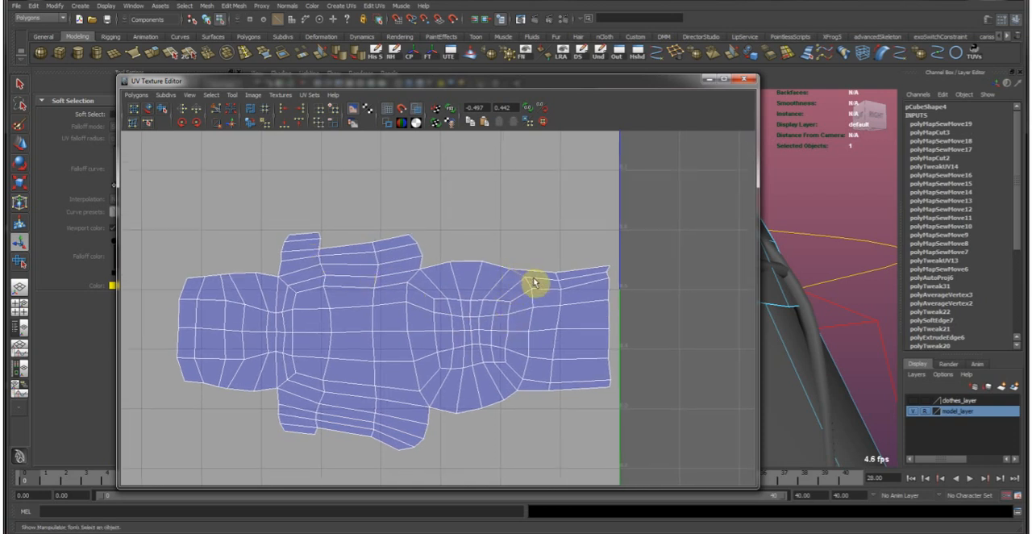
{"action": "left_click", "coordinate": [221, 112]}
{"action": "left_click_drag", "start_coordinate": [385, 267], "coordinate": [374, 243]}
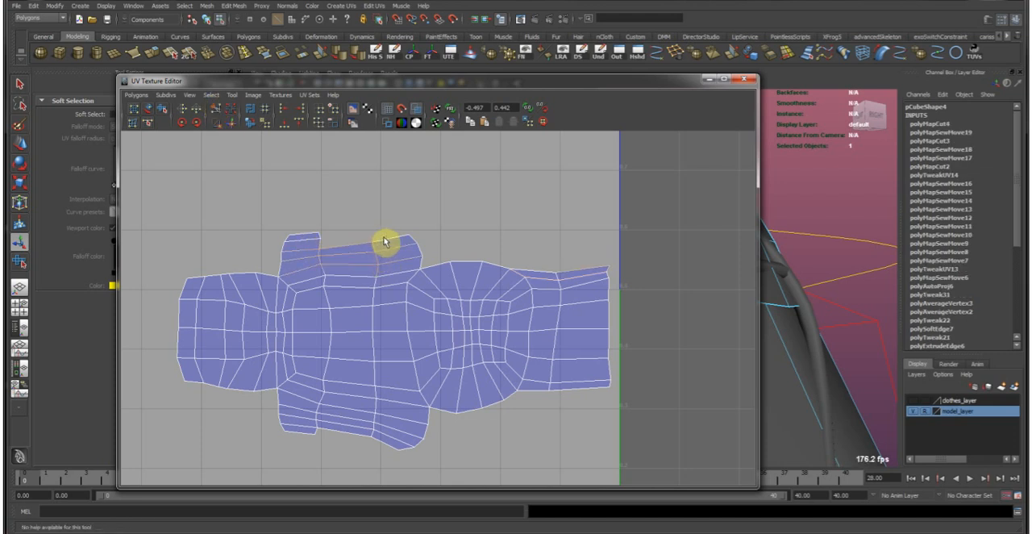
{"action": "left_click", "coordinate": [240, 126]}
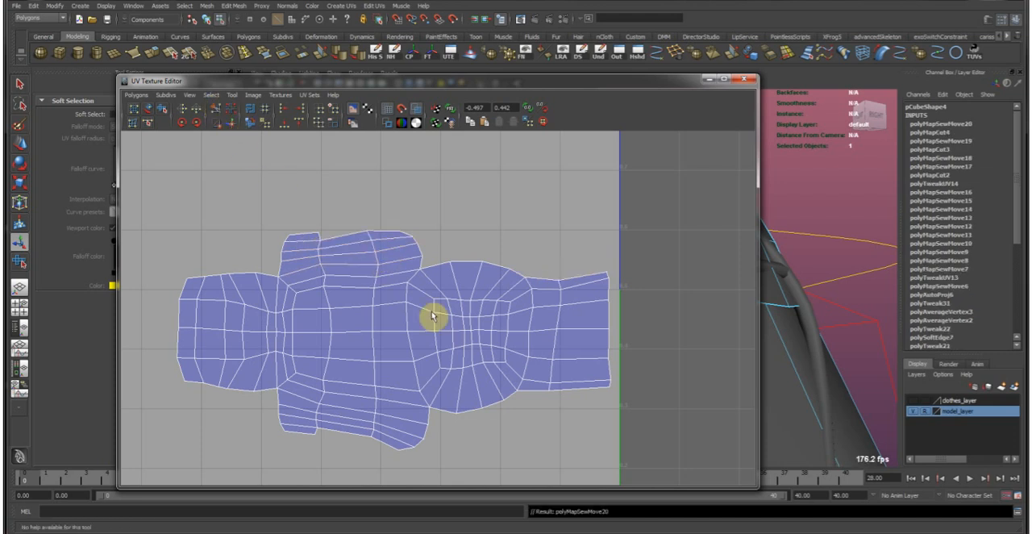
Select all UVs of the recut shell and unfold them again with the Smooth UV Tool.
{"action": "right_click_drag", "start_coordinate": [396, 277], "coordinate": [444, 254]}
{"action": "left_click", "coordinate": [164, 110]}
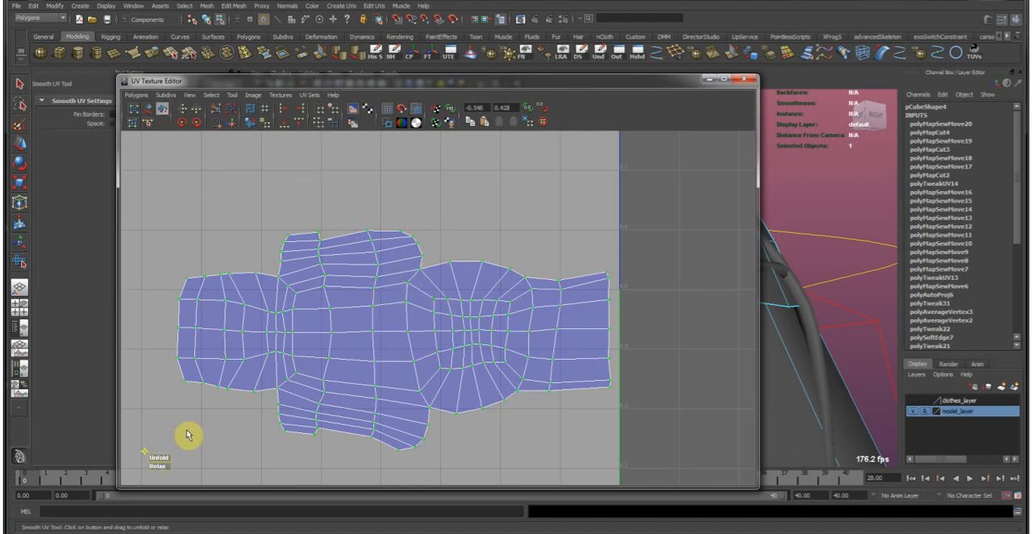
{"action": "left_click_drag", "start_coordinate": [164, 454], "coordinate": [414, 432]}
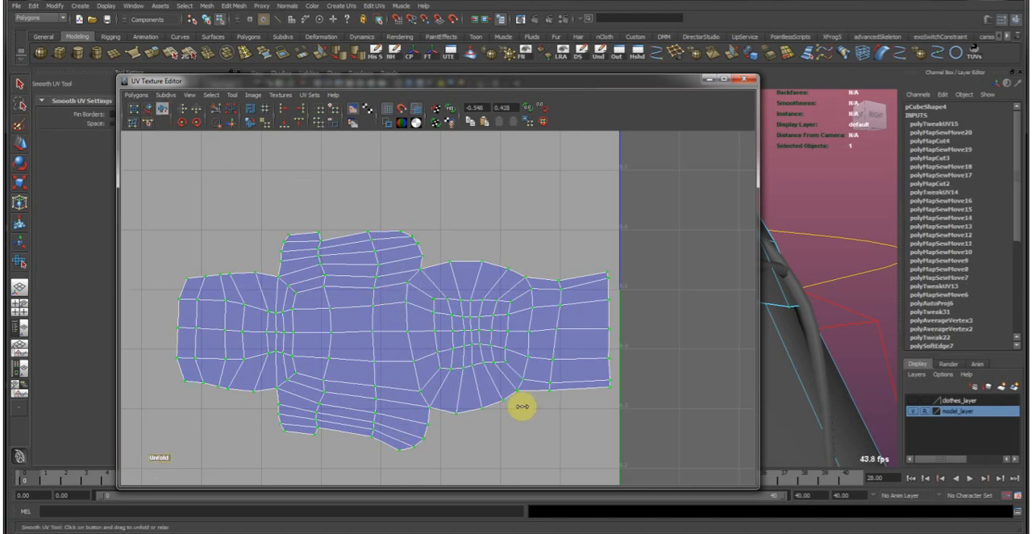
Move the finished pouch shell into the upper-right part of the 0 to 1 UV square.
{"action": "scroll", "coordinate": [500, 363], "scroll_direction": "down", "scroll_amount": 10}
{"action": "middle_click_drag", "start_coordinate": [549, 333], "coordinate": [569, 295], "text": "alt"}
{"action": "key", "text": "w"}
{"action": "left_click", "coordinate": [511, 331]}
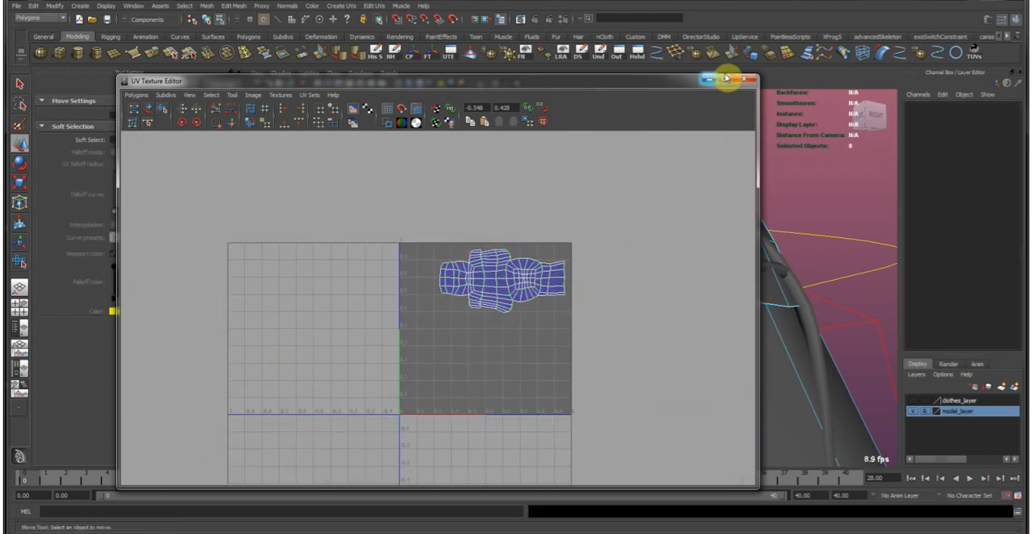
Put the UV Texture Editor away, return to object mode and examine the whole dressed character from the front.
{"action": "left_click_drag", "start_coordinate": [683, 84], "coordinate": [0, 92]}
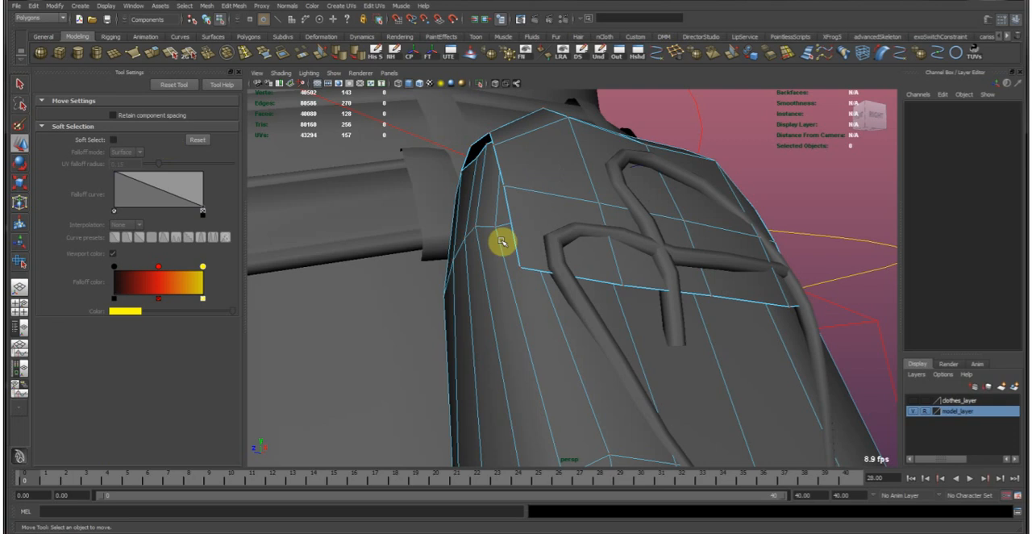
{"action": "right_click_drag", "start_coordinate": [502, 241], "coordinate": [658, 140]}
{"action": "right_click_drag", "start_coordinate": [675, 177], "coordinate": [556, 173], "text": "alt"}
{"action": "left_click_drag", "start_coordinate": [556, 173], "coordinate": [770, 282], "text": "alt"}
{"action": "right_click_drag", "start_coordinate": [770, 282], "coordinate": [490, 224], "text": "alt"}
{"action": "right_click_drag", "start_coordinate": [585, 255], "coordinate": [553, 246], "text": "alt"}
{"action": "left_click_drag", "start_coordinate": [553, 246], "coordinate": [505, 288], "text": "alt"}
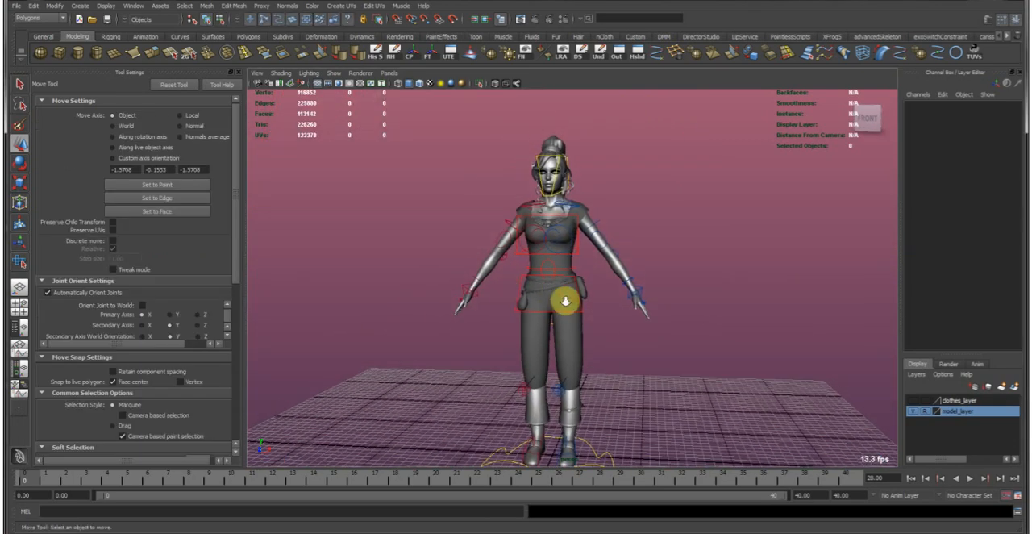
{"action": "right_click_drag", "start_coordinate": [505, 287], "coordinate": [572, 275], "text": "alt"}
{"action": "left_click_drag", "start_coordinate": [572, 275], "coordinate": [564, 211], "text": "alt"}
{"action": "middle_click_drag", "start_coordinate": [563, 211], "coordinate": [595, 283], "text": "alt"}
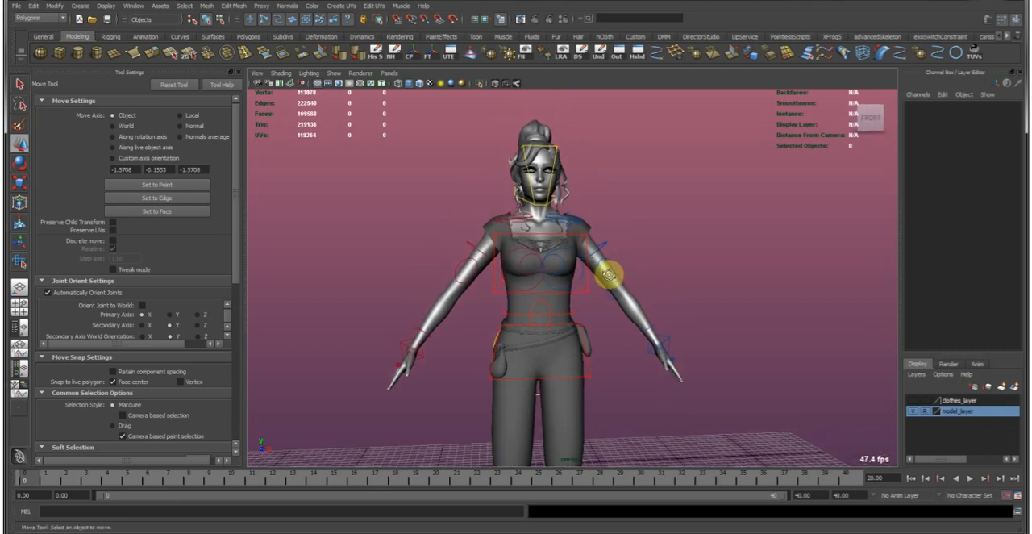